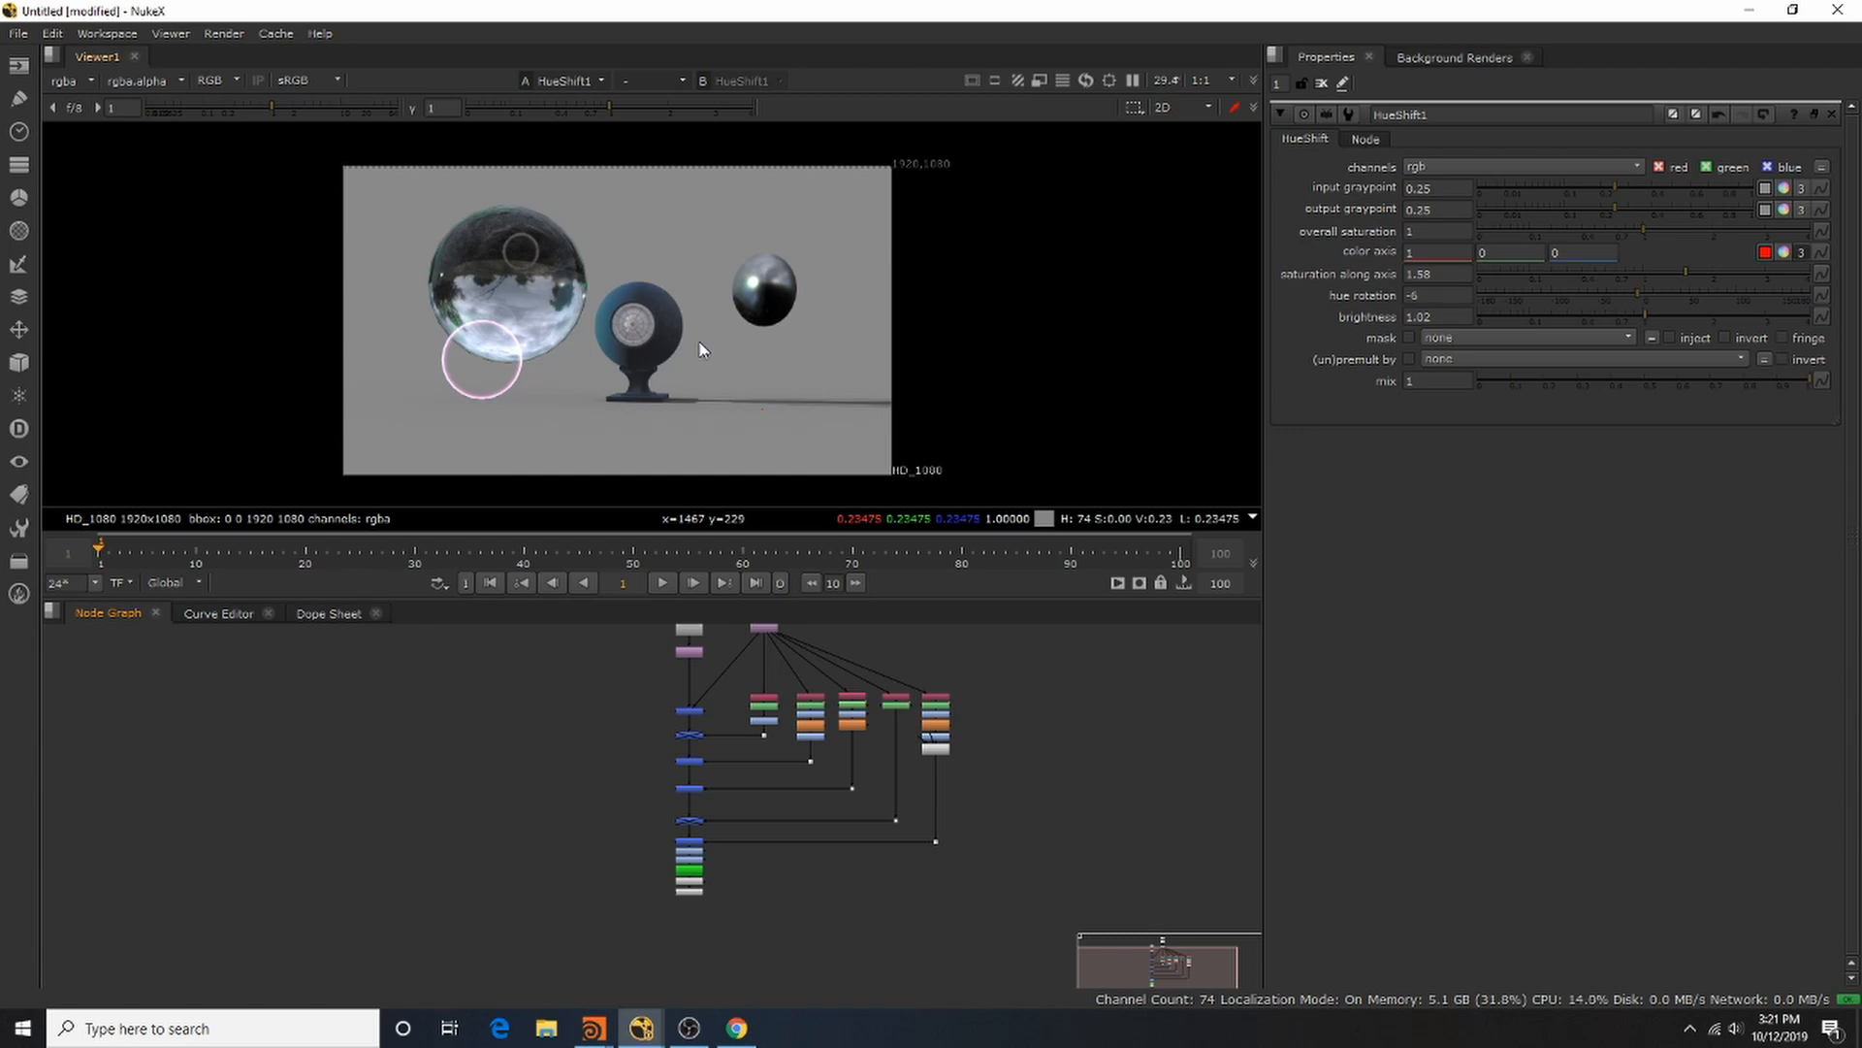
Step: Open the Read1 node's settings and display its raw render in the viewer
scroll(790, 699, down, 2)
scroll(797, 641, up, 2)
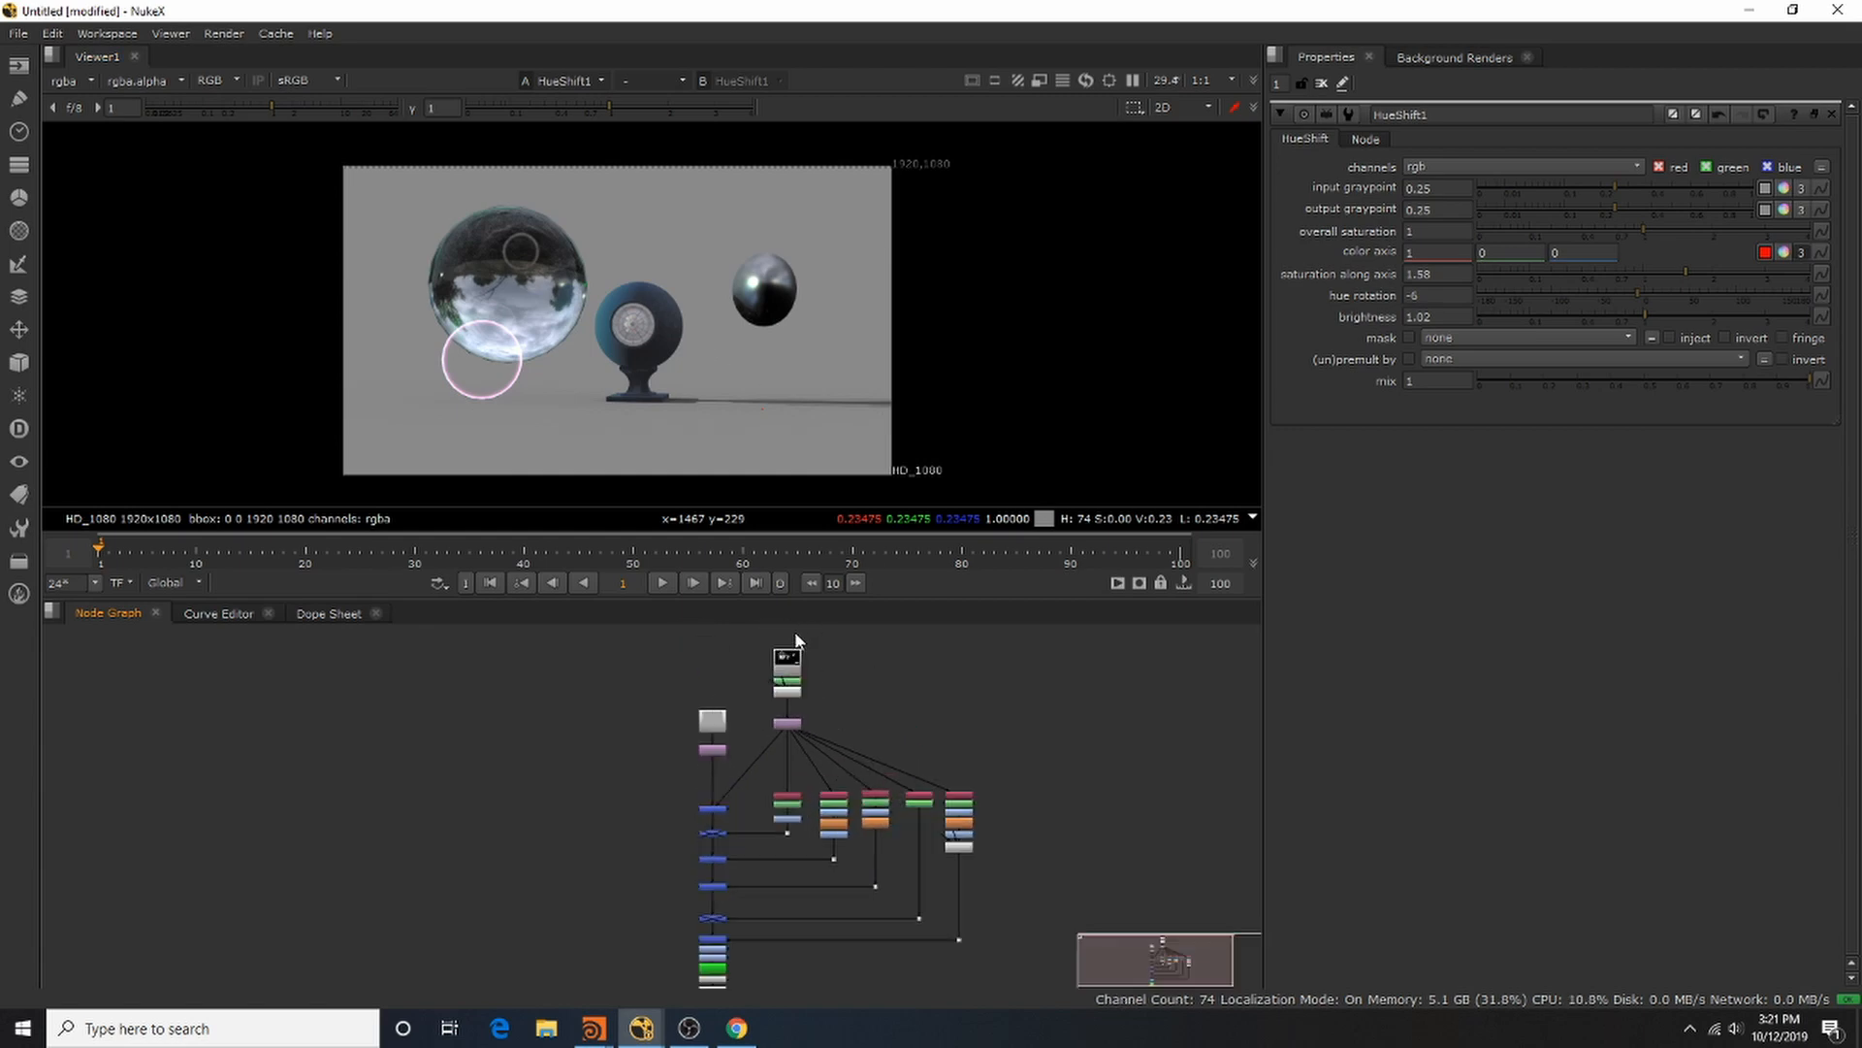
scroll(795, 640, up, 3)
double_click(796, 700)
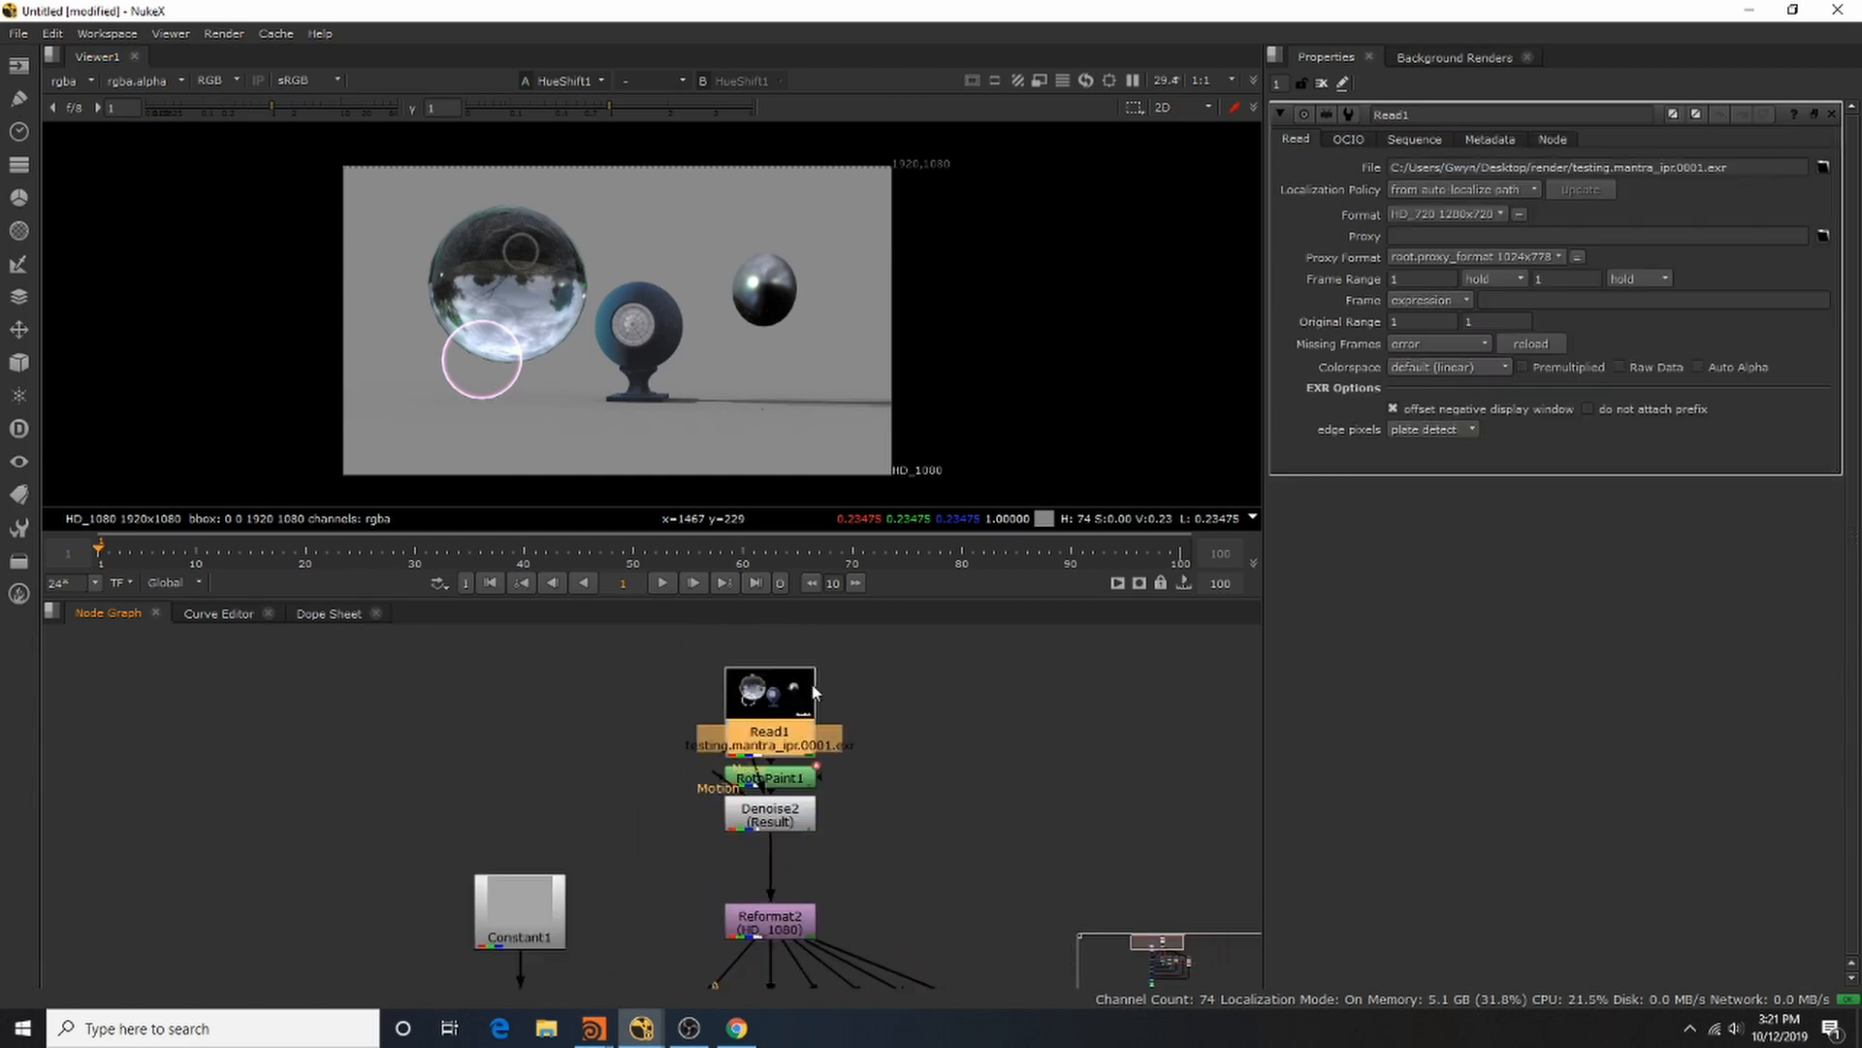
key(1)
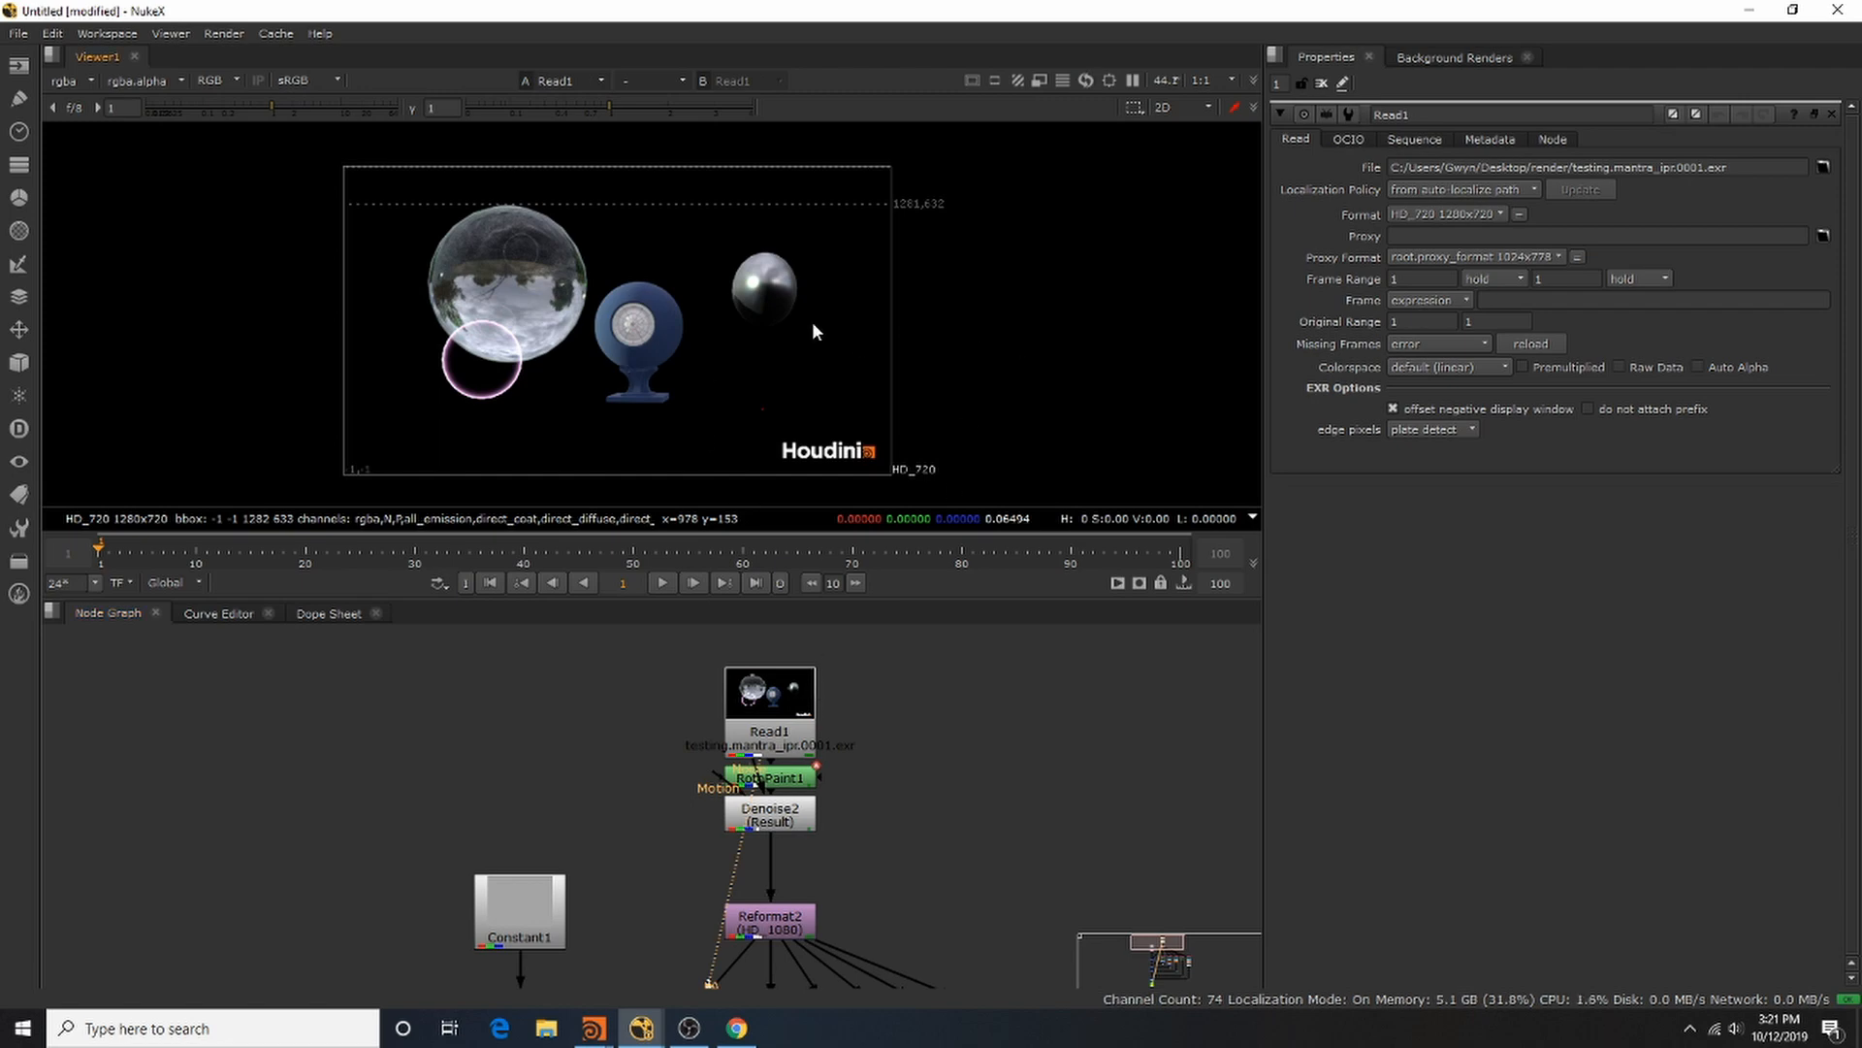
Step: Inspect the Read1 render's red channel and green channel individually in the viewer
key(a)
key(r)
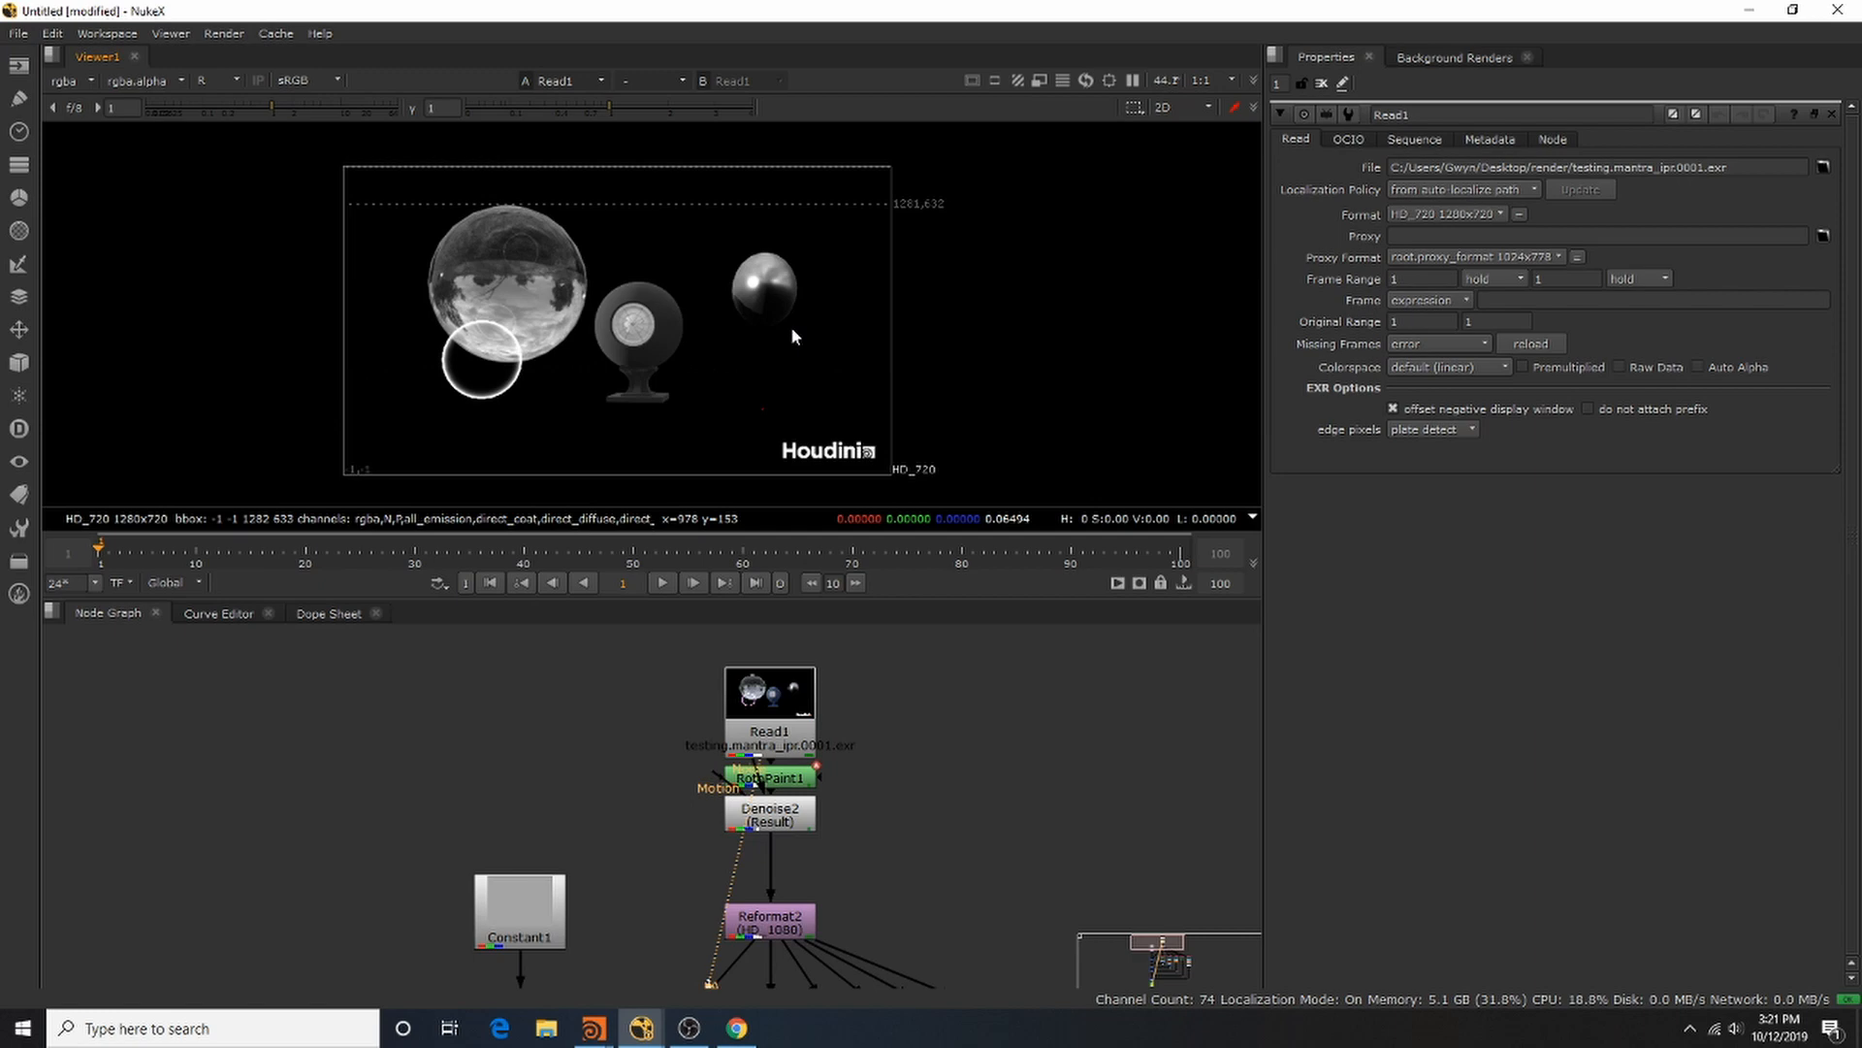
key(g)
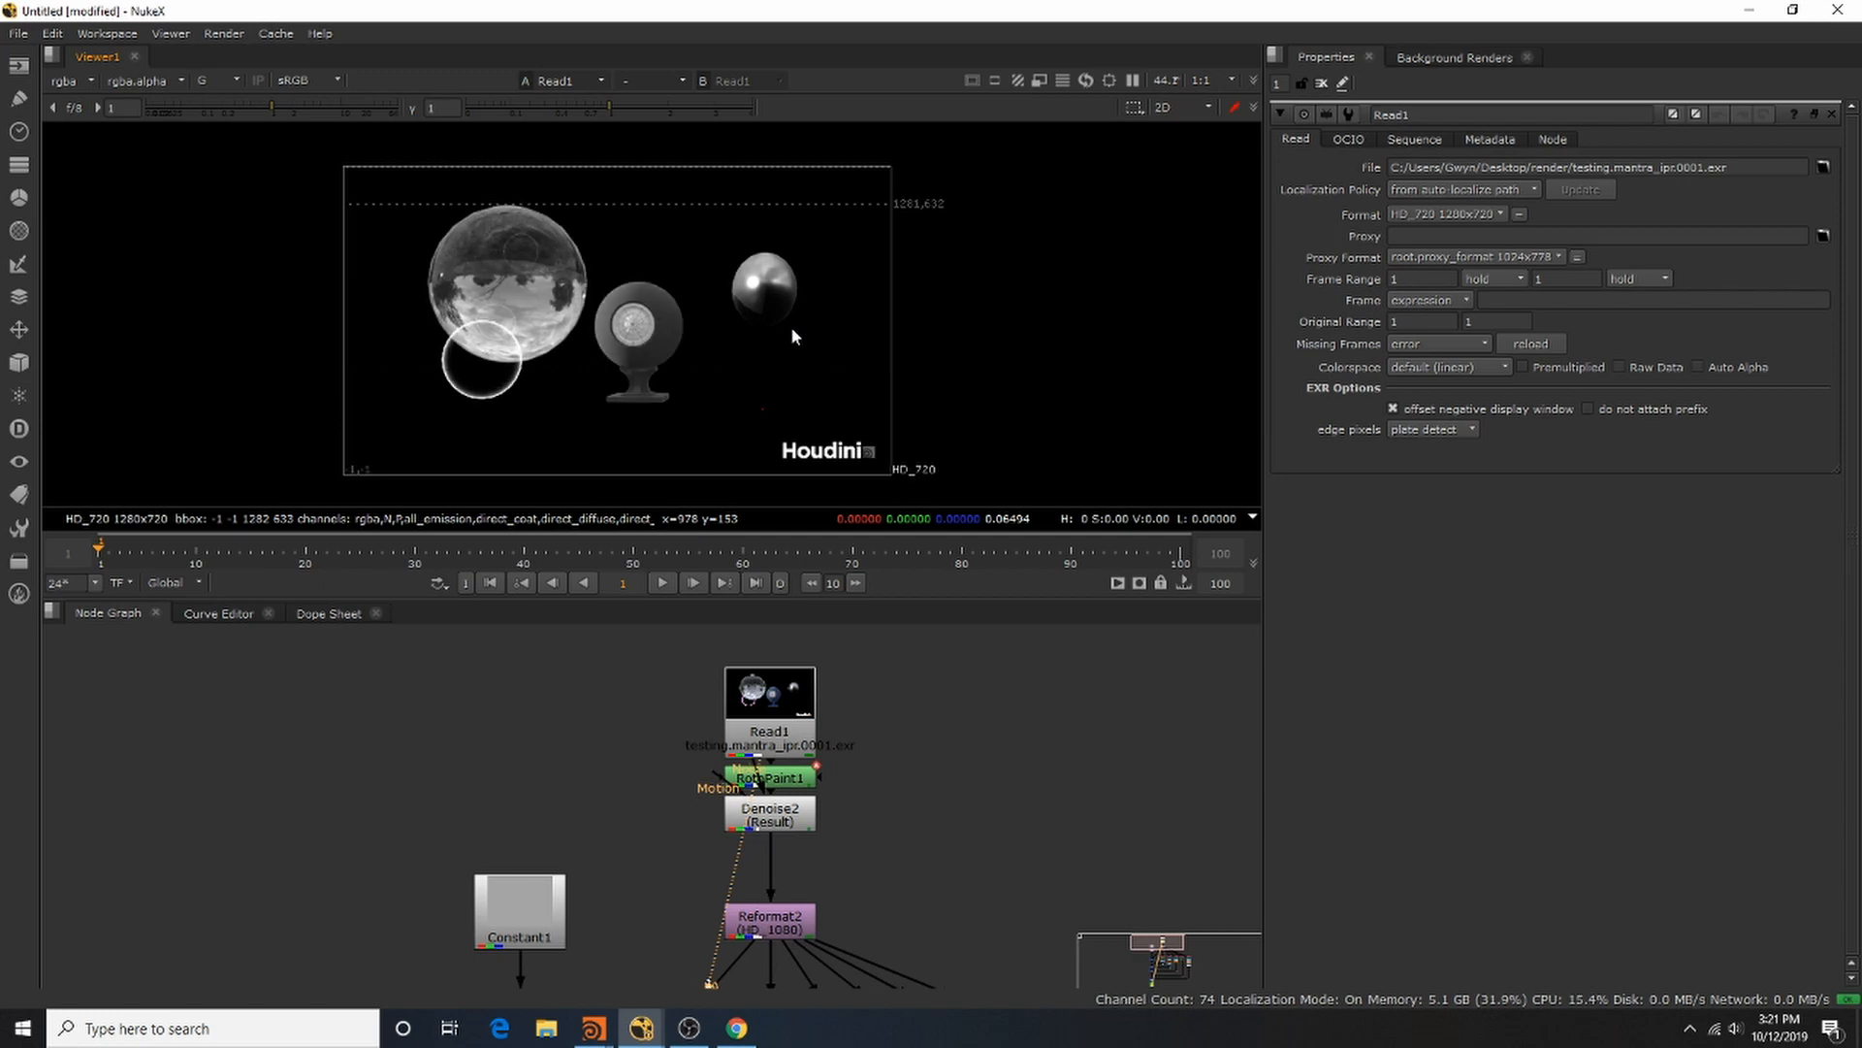
Step: Display the output of the Denoise2 node below RotoPaint1 in the viewer
scroll(802, 715, down, 5)
scroll(737, 679, up, 6)
click(709, 676)
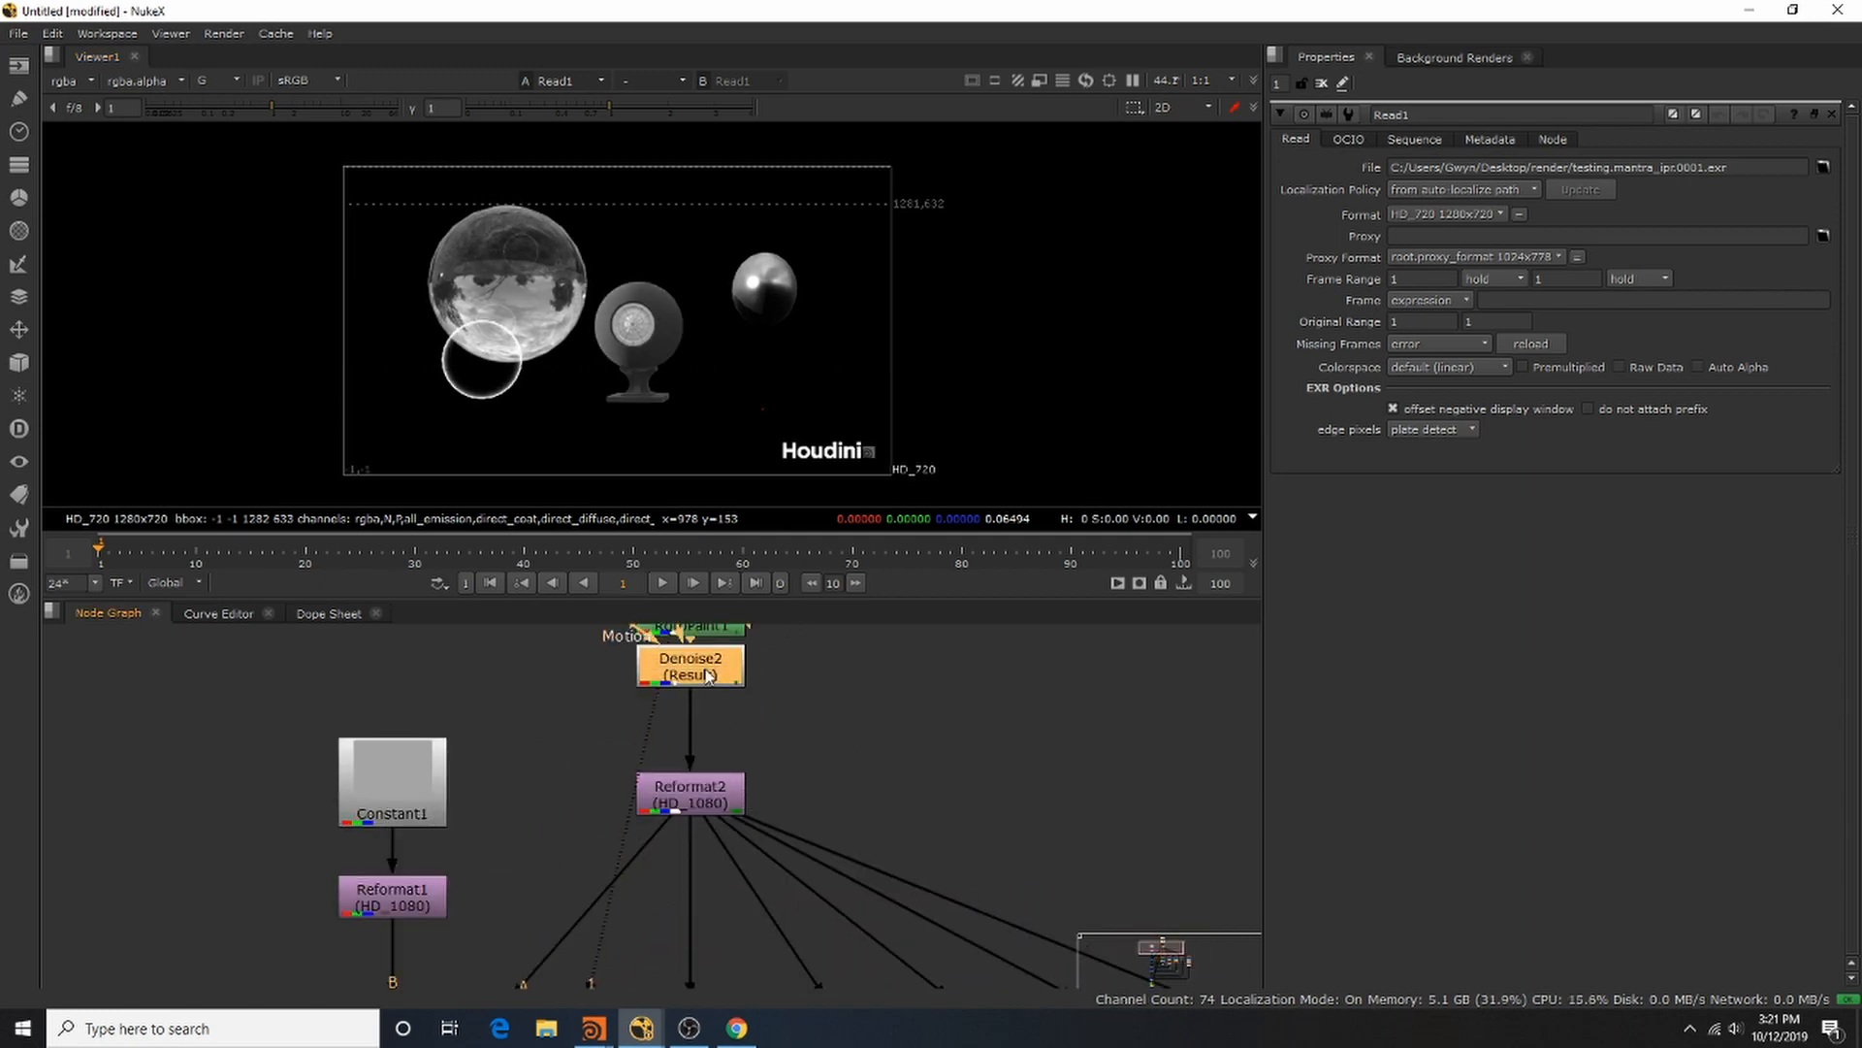
scroll(709, 676, down, 4)
scroll(703, 677, up, 6)
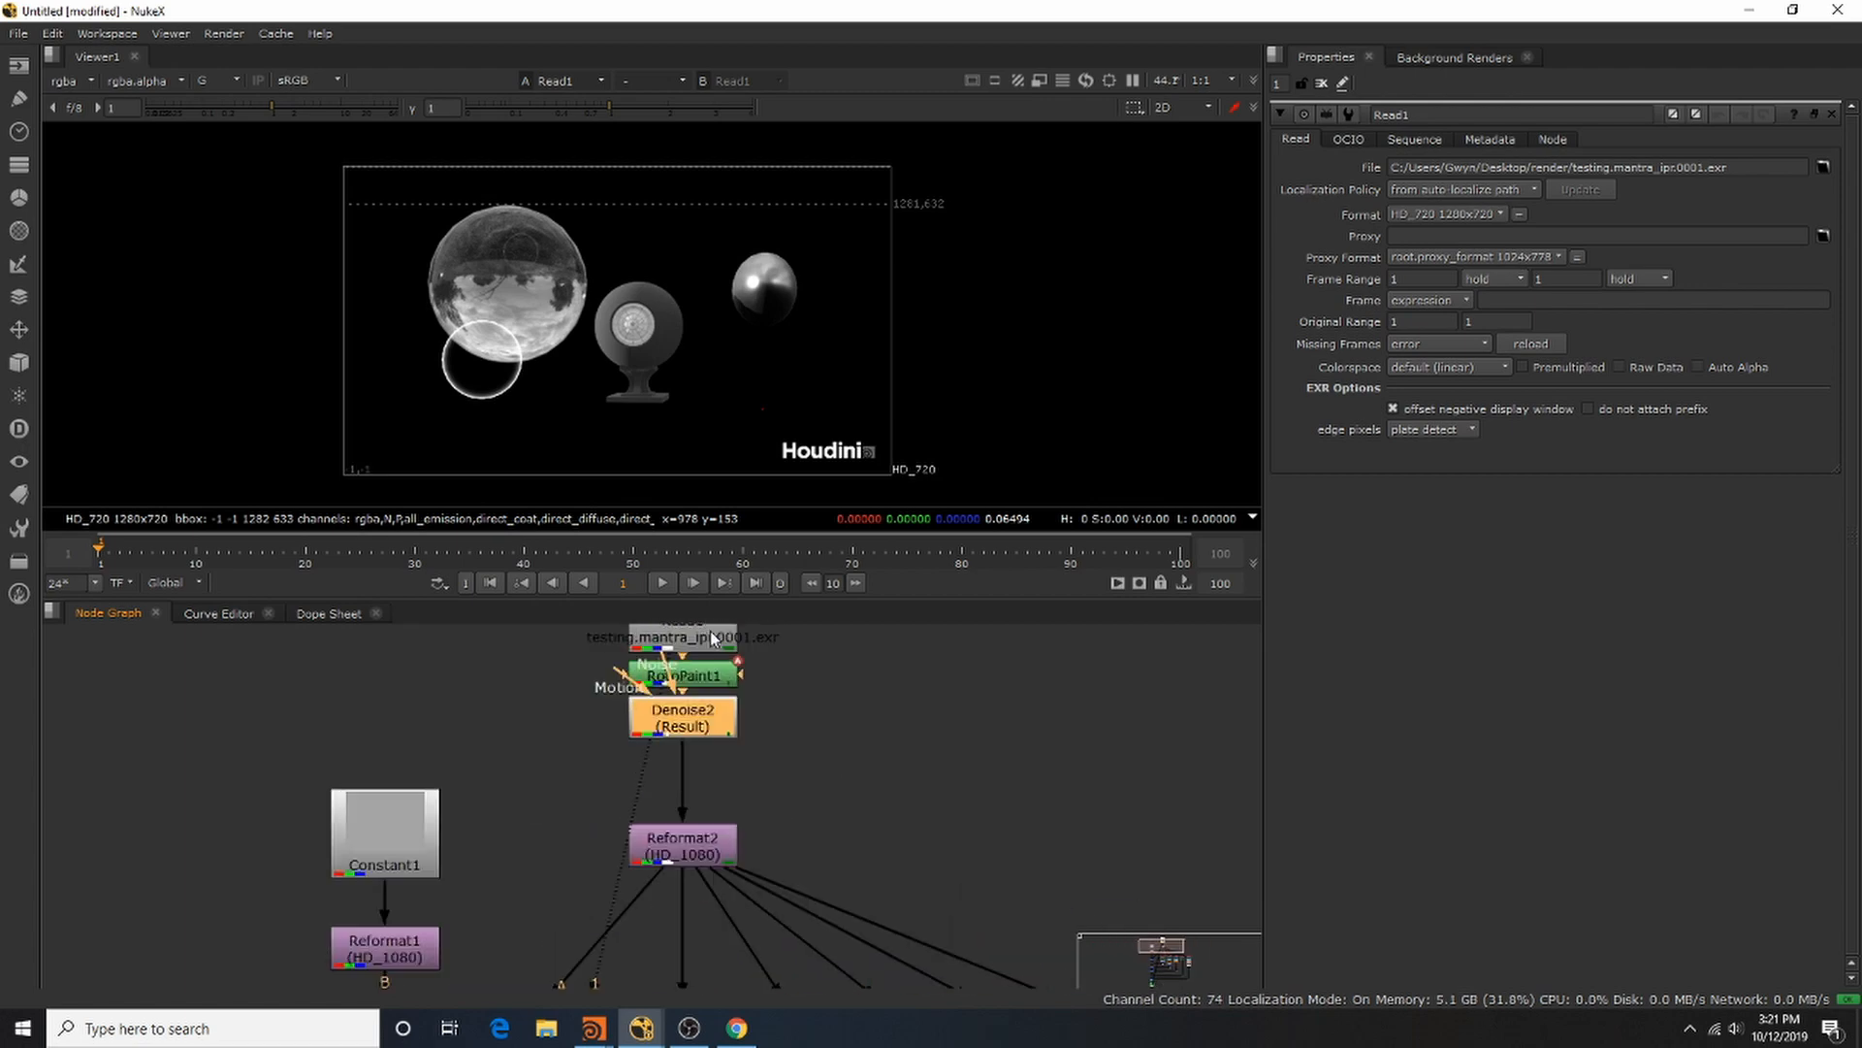
click(695, 679)
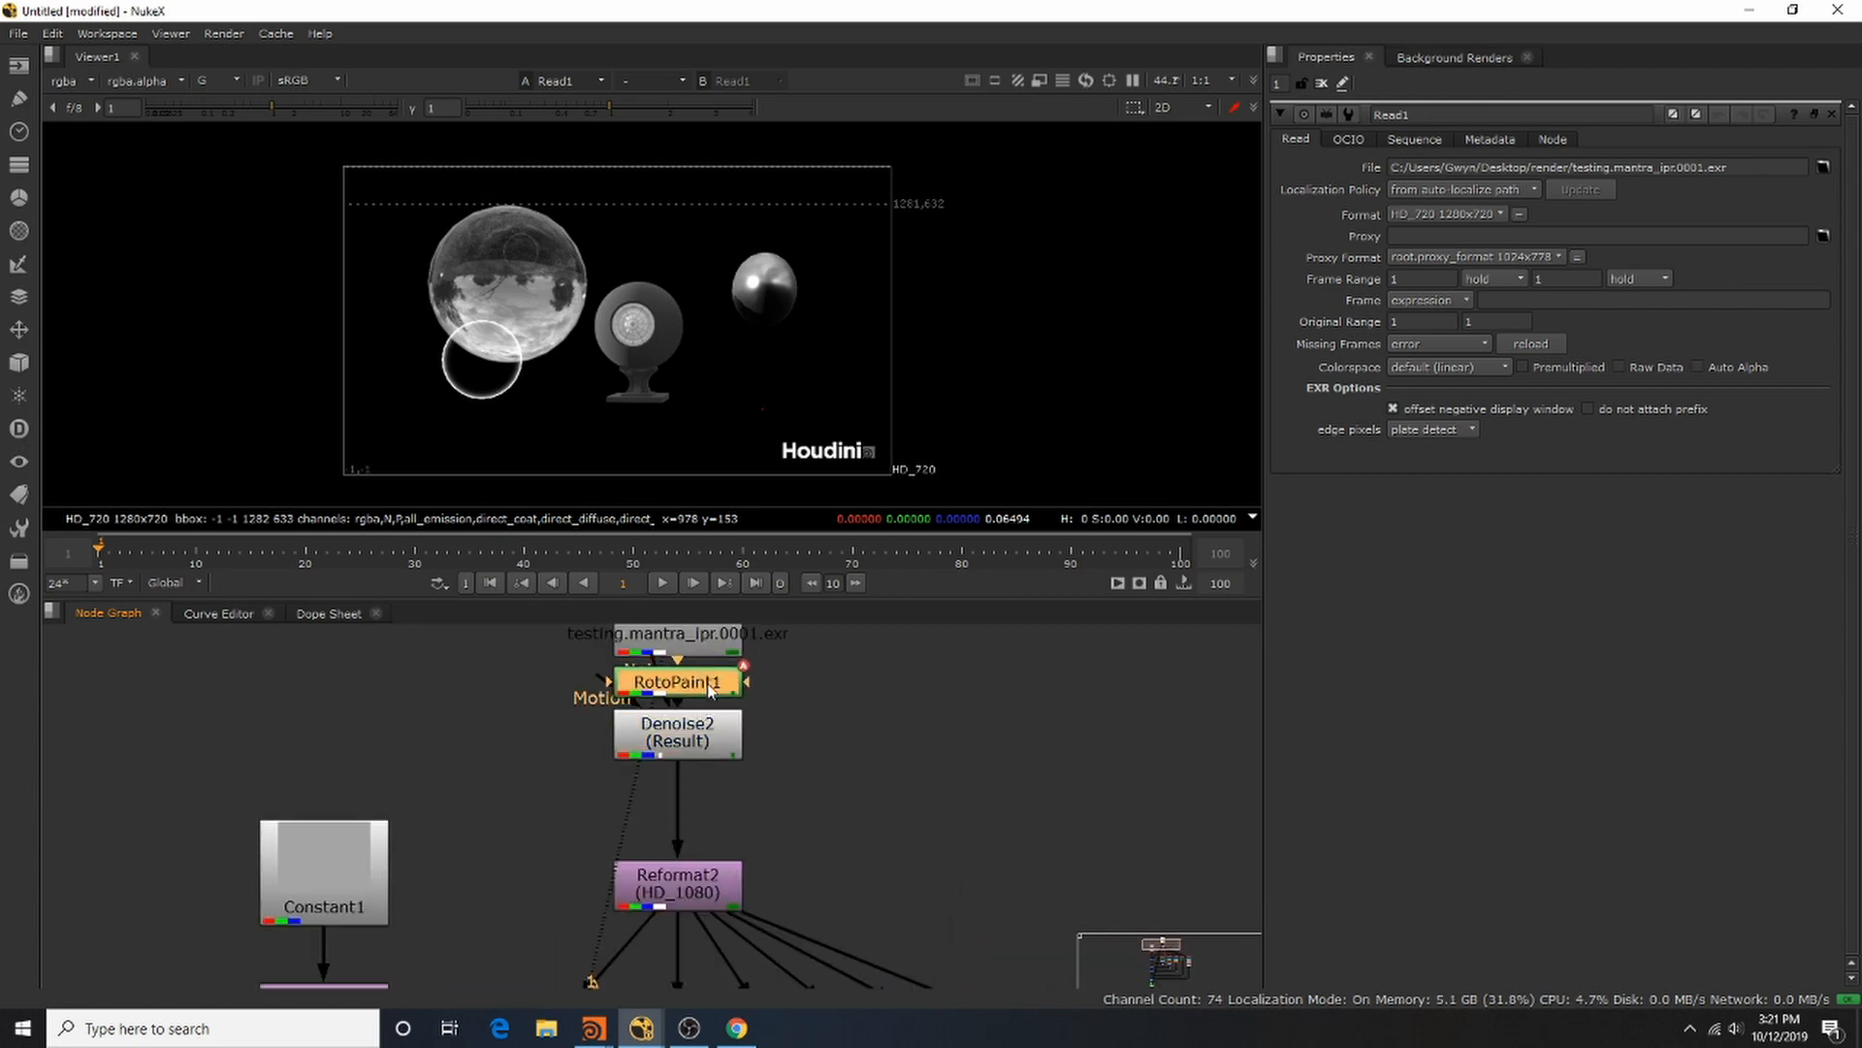
click(707, 731)
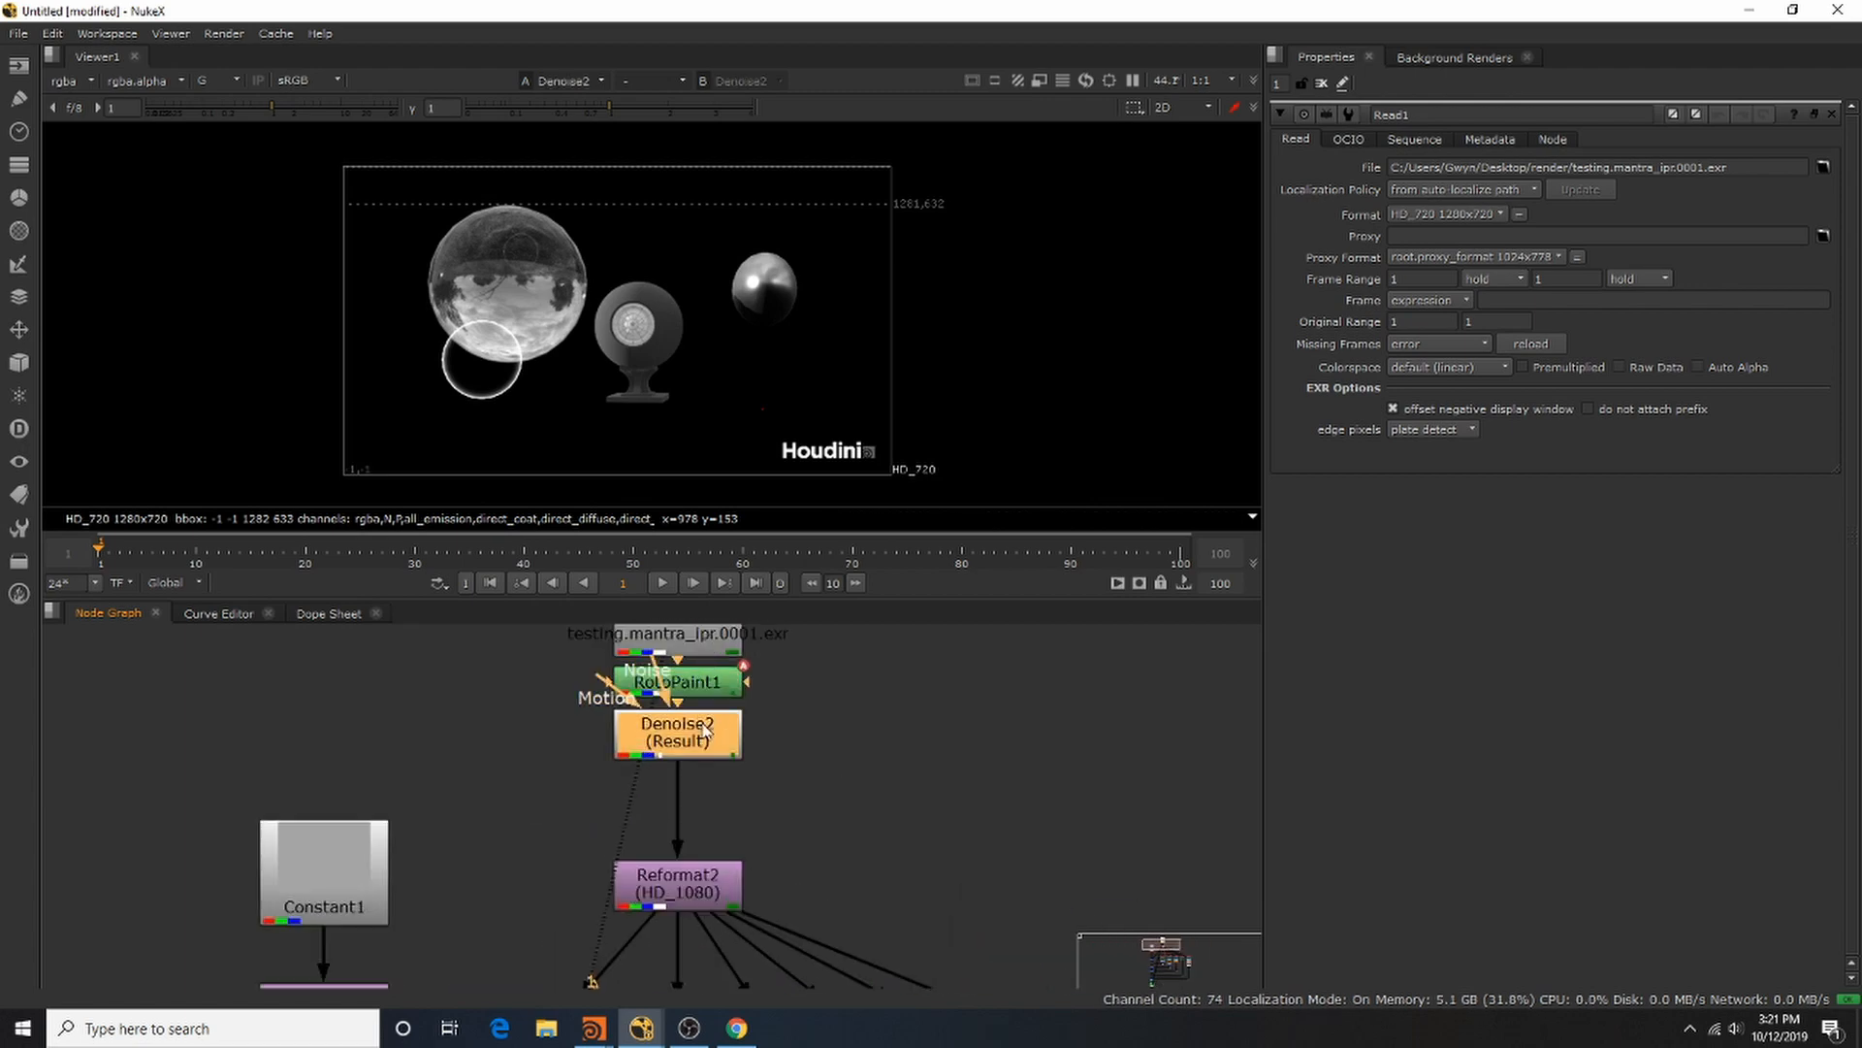
key(1)
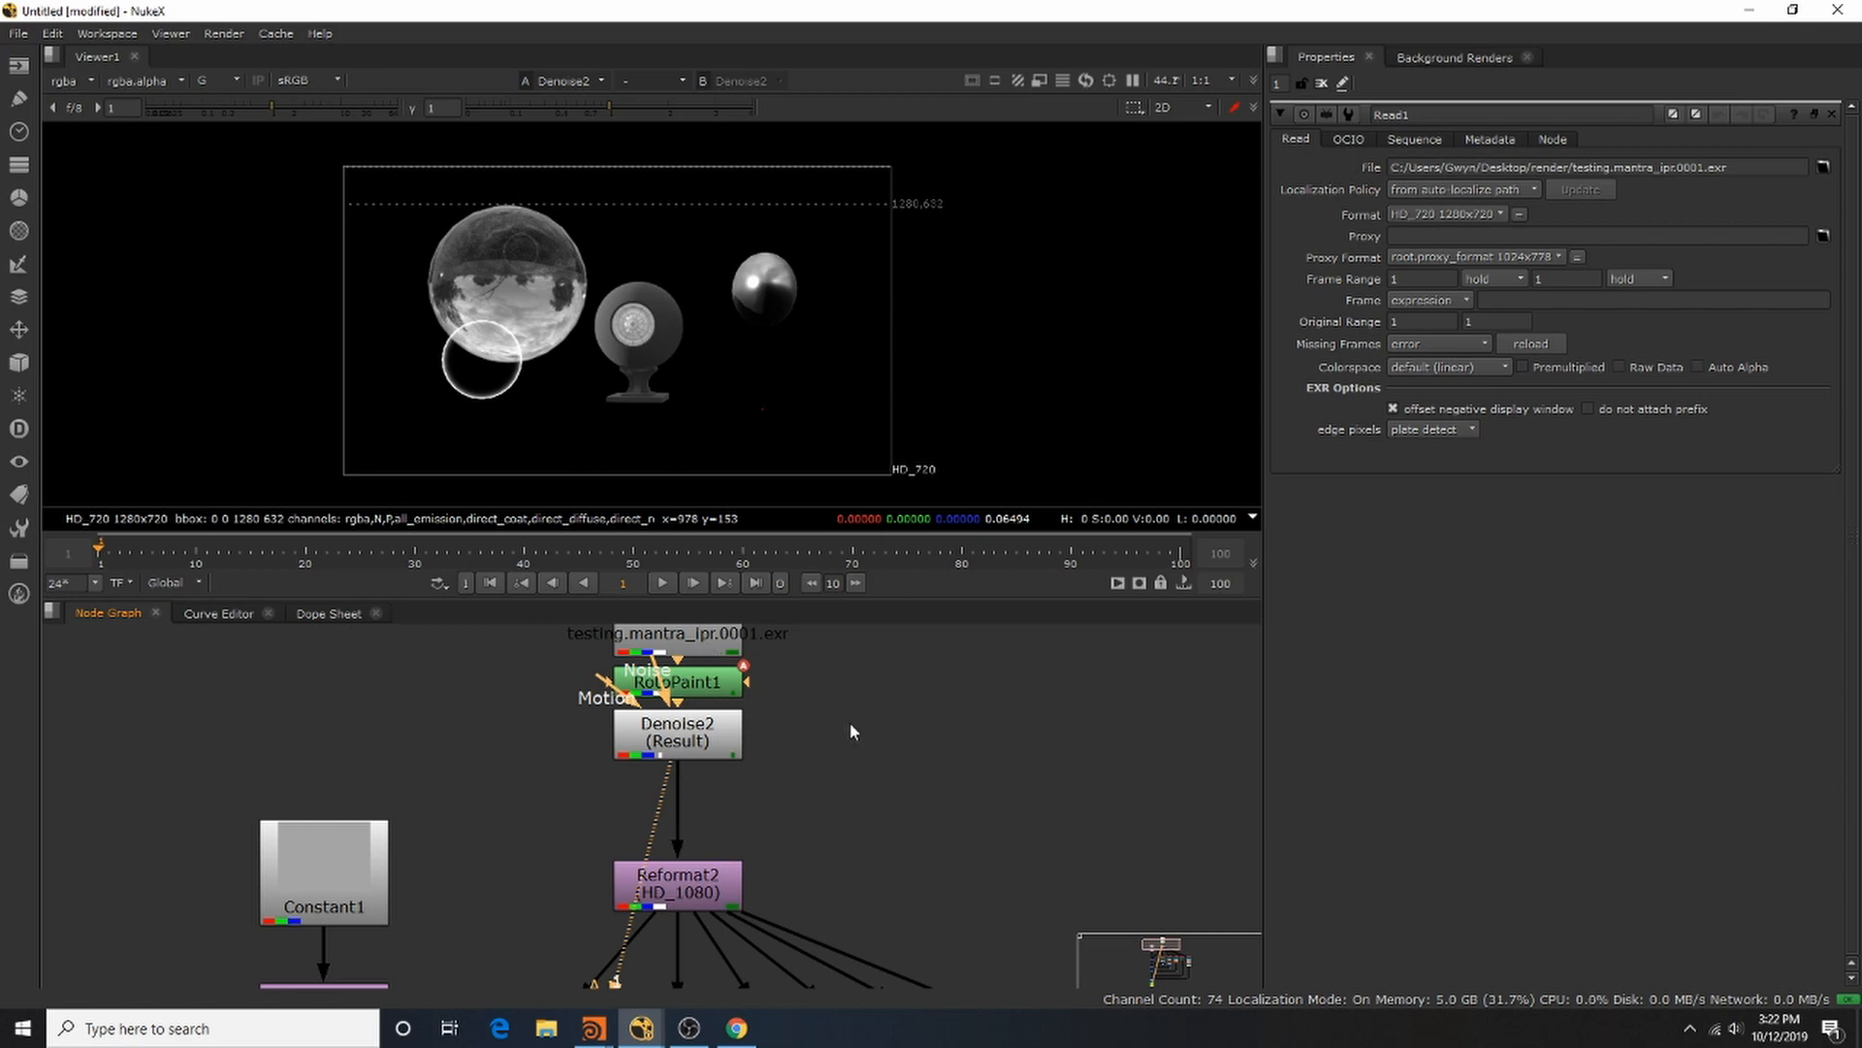
Step: Display the output of the Reformat2 node in the viewer
scroll(854, 674, down, 6)
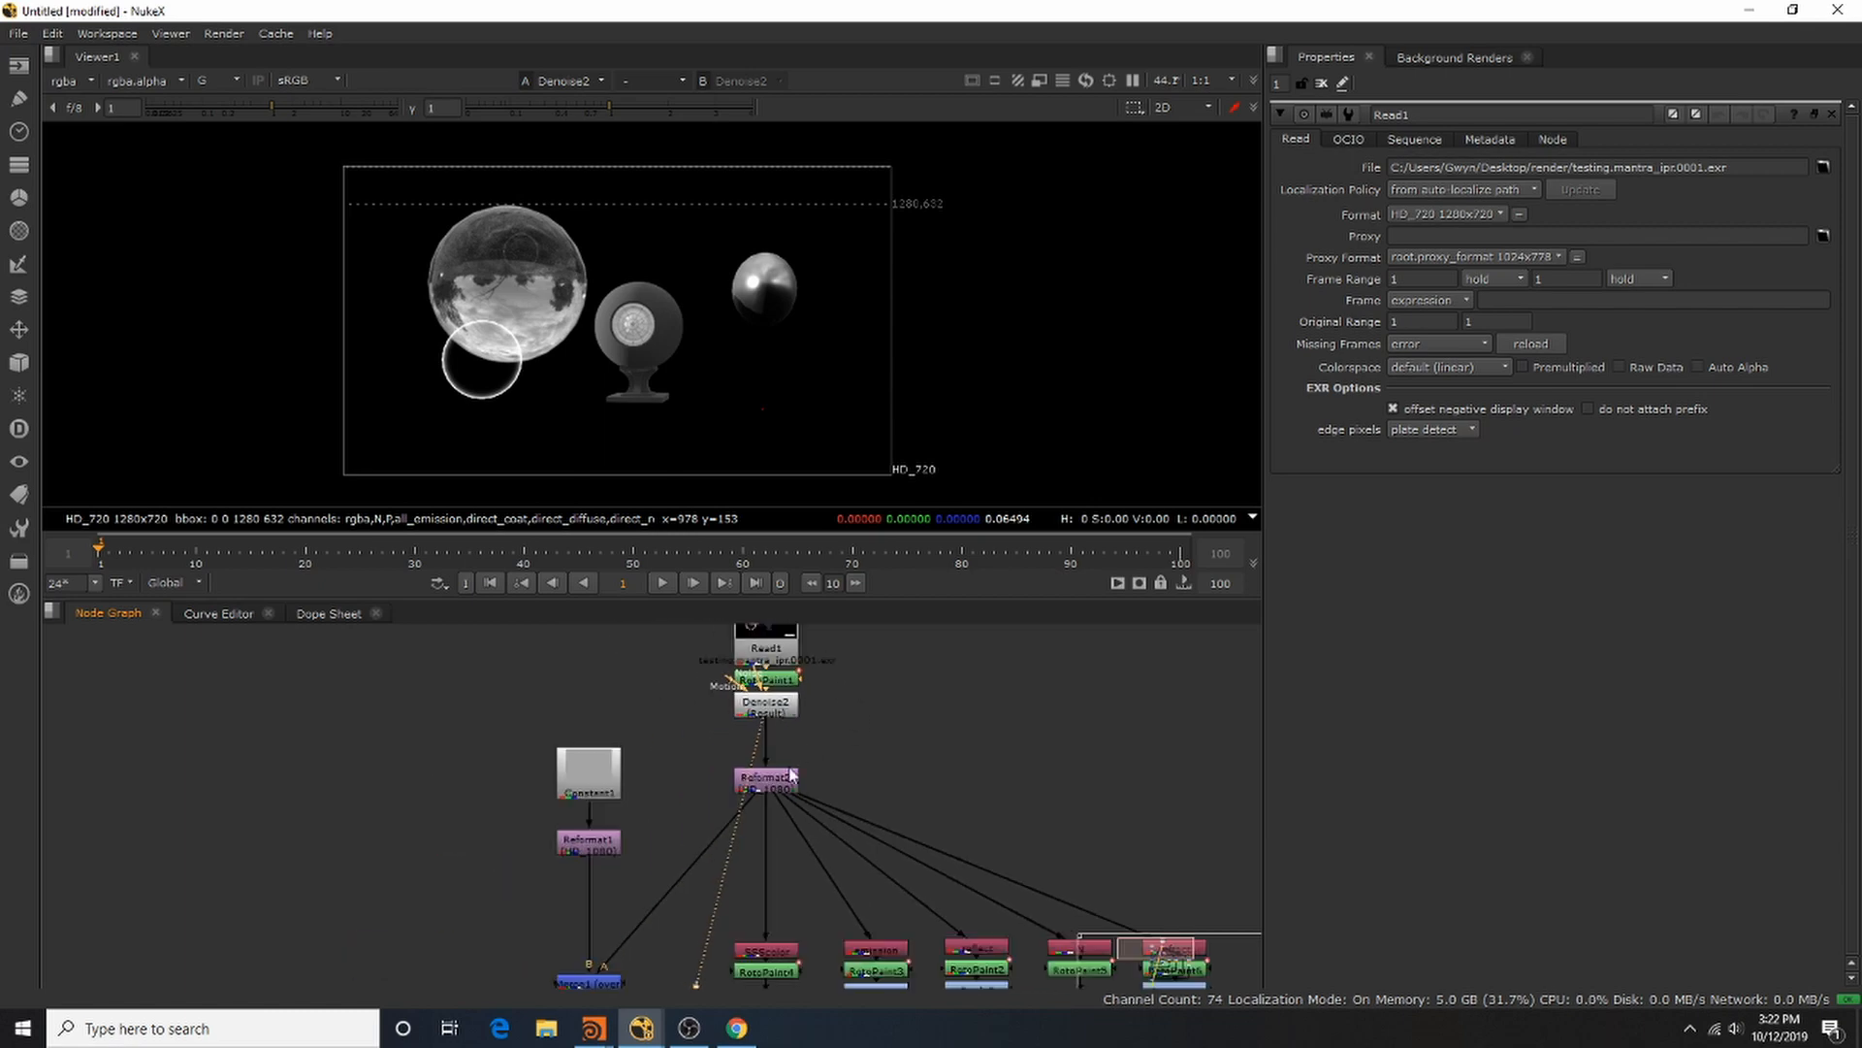
scroll(802, 743, up, 3)
click(793, 738)
key(1)
click(812, 693)
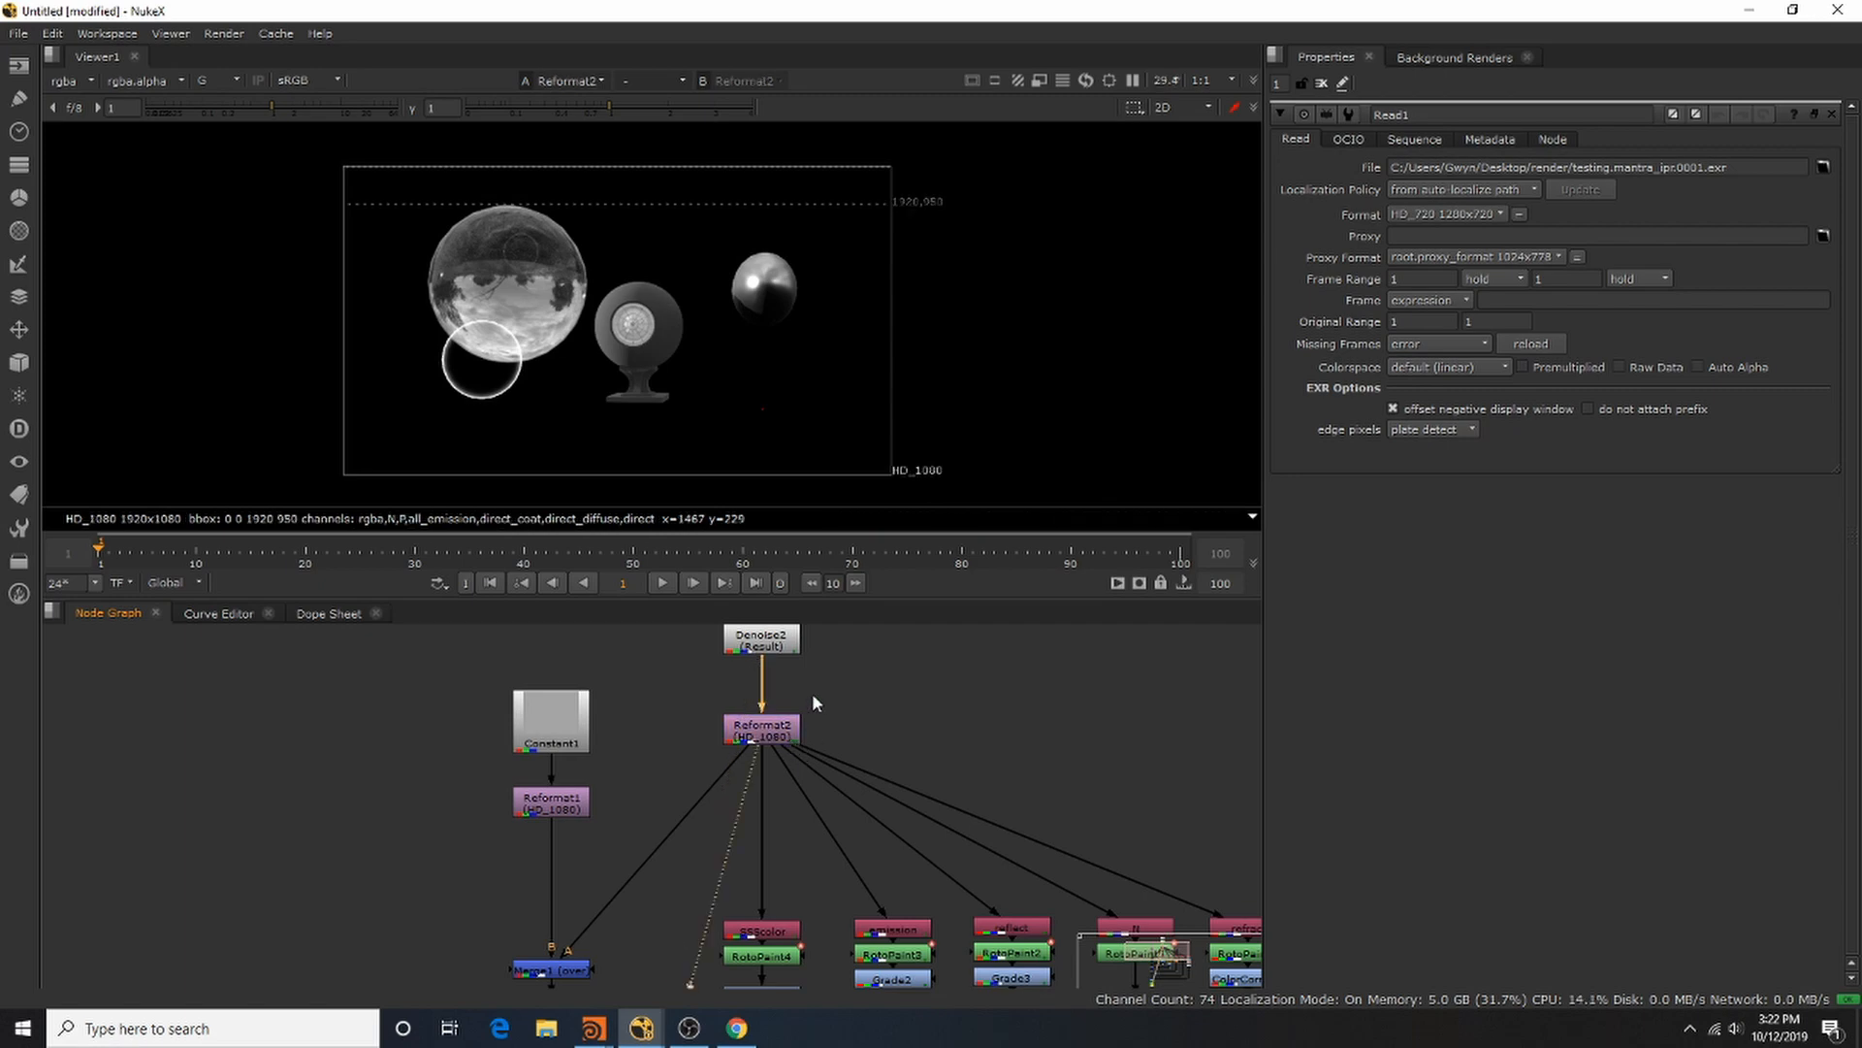
Step: Display the SSScolor shuffle pass in the viewer
scroll(812, 693, down, 5)
scroll(602, 790, up, 3)
middle_drag(1004, 772, 806, 777)
scroll(806, 777, up, 2)
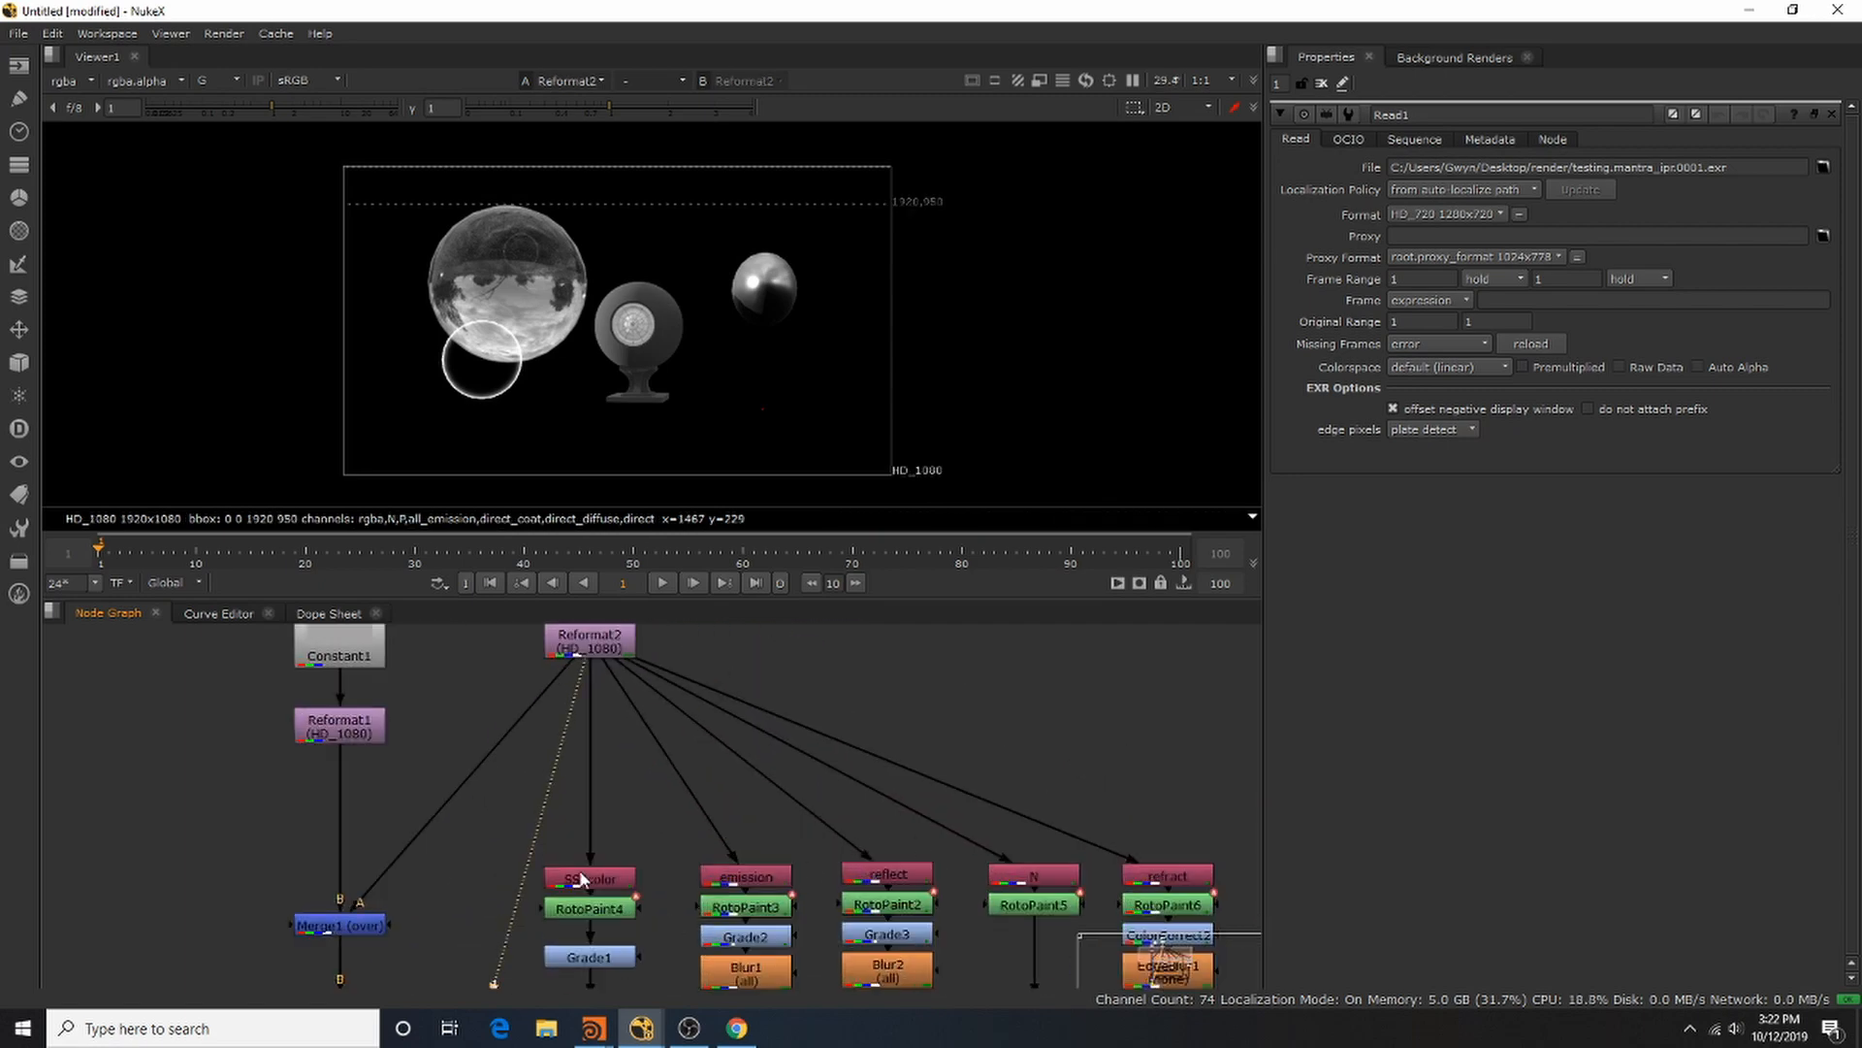
click(589, 878)
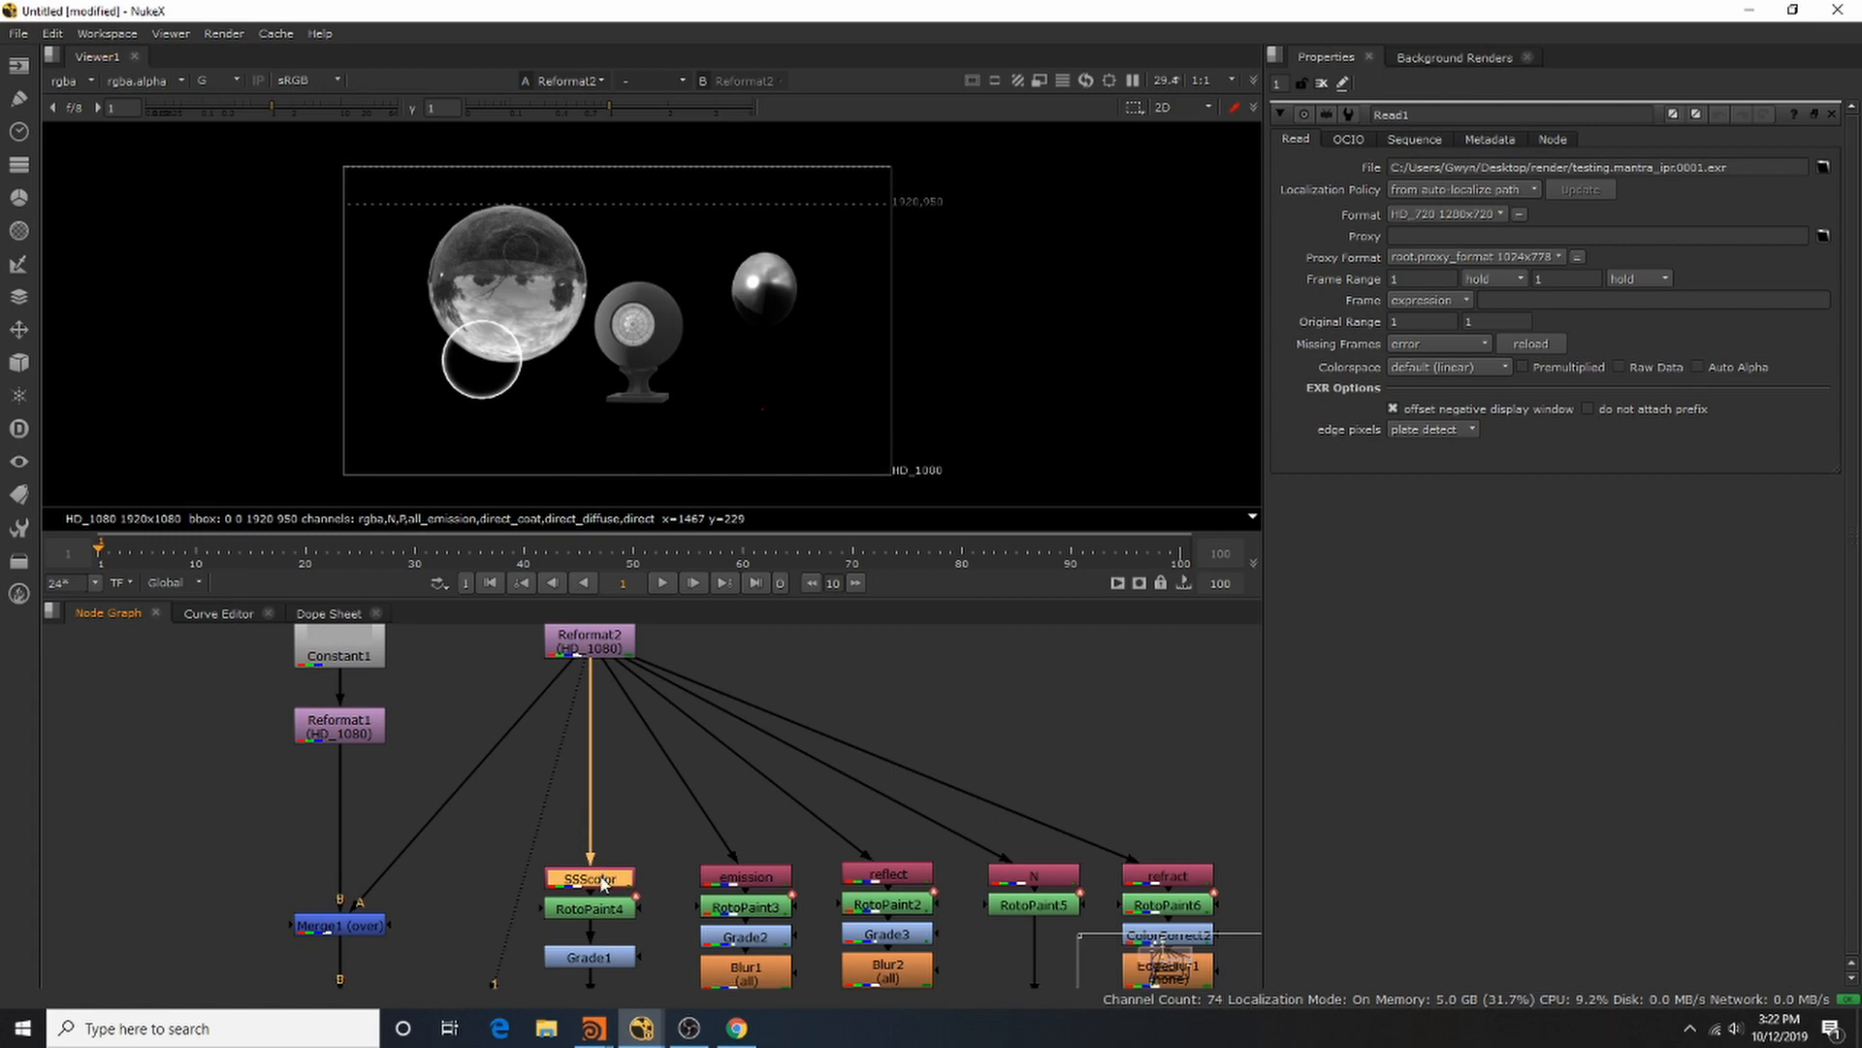
key(1)
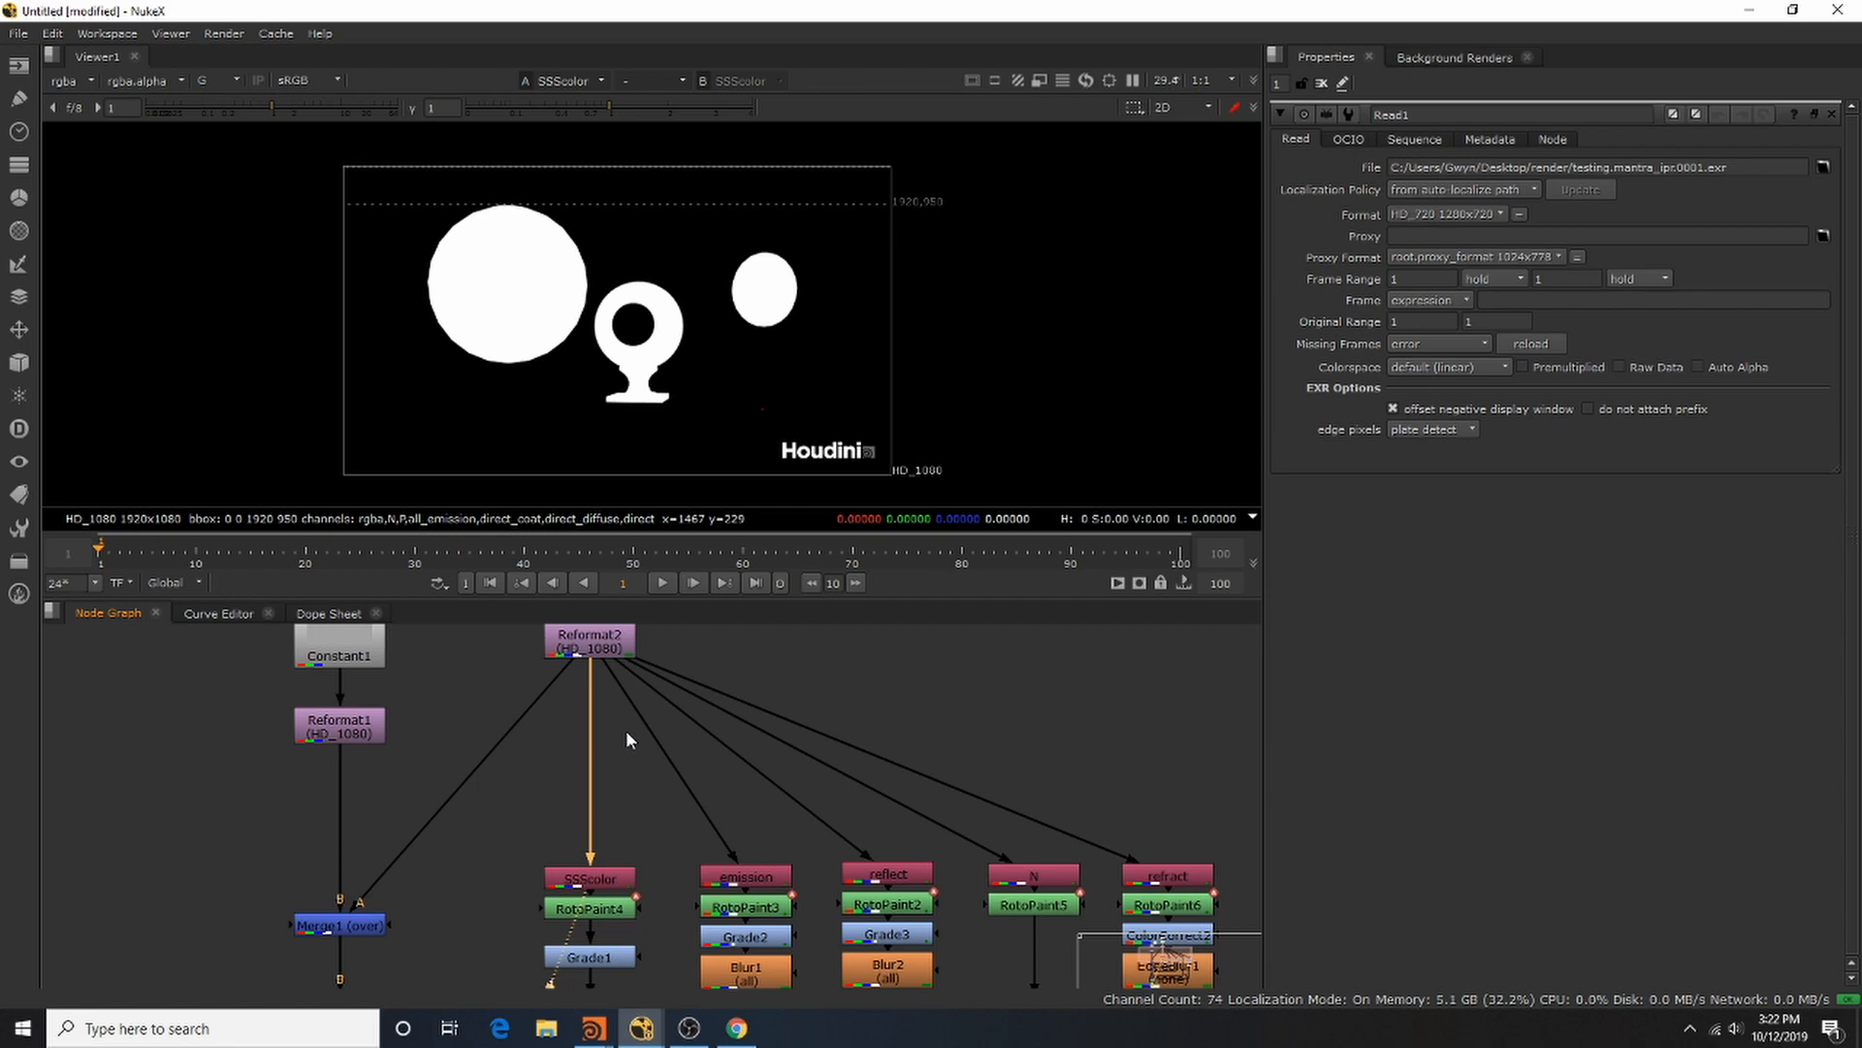
Step: Return the viewer to the Reformat2 node and inspect its alpha channel
click(589, 638)
key(1)
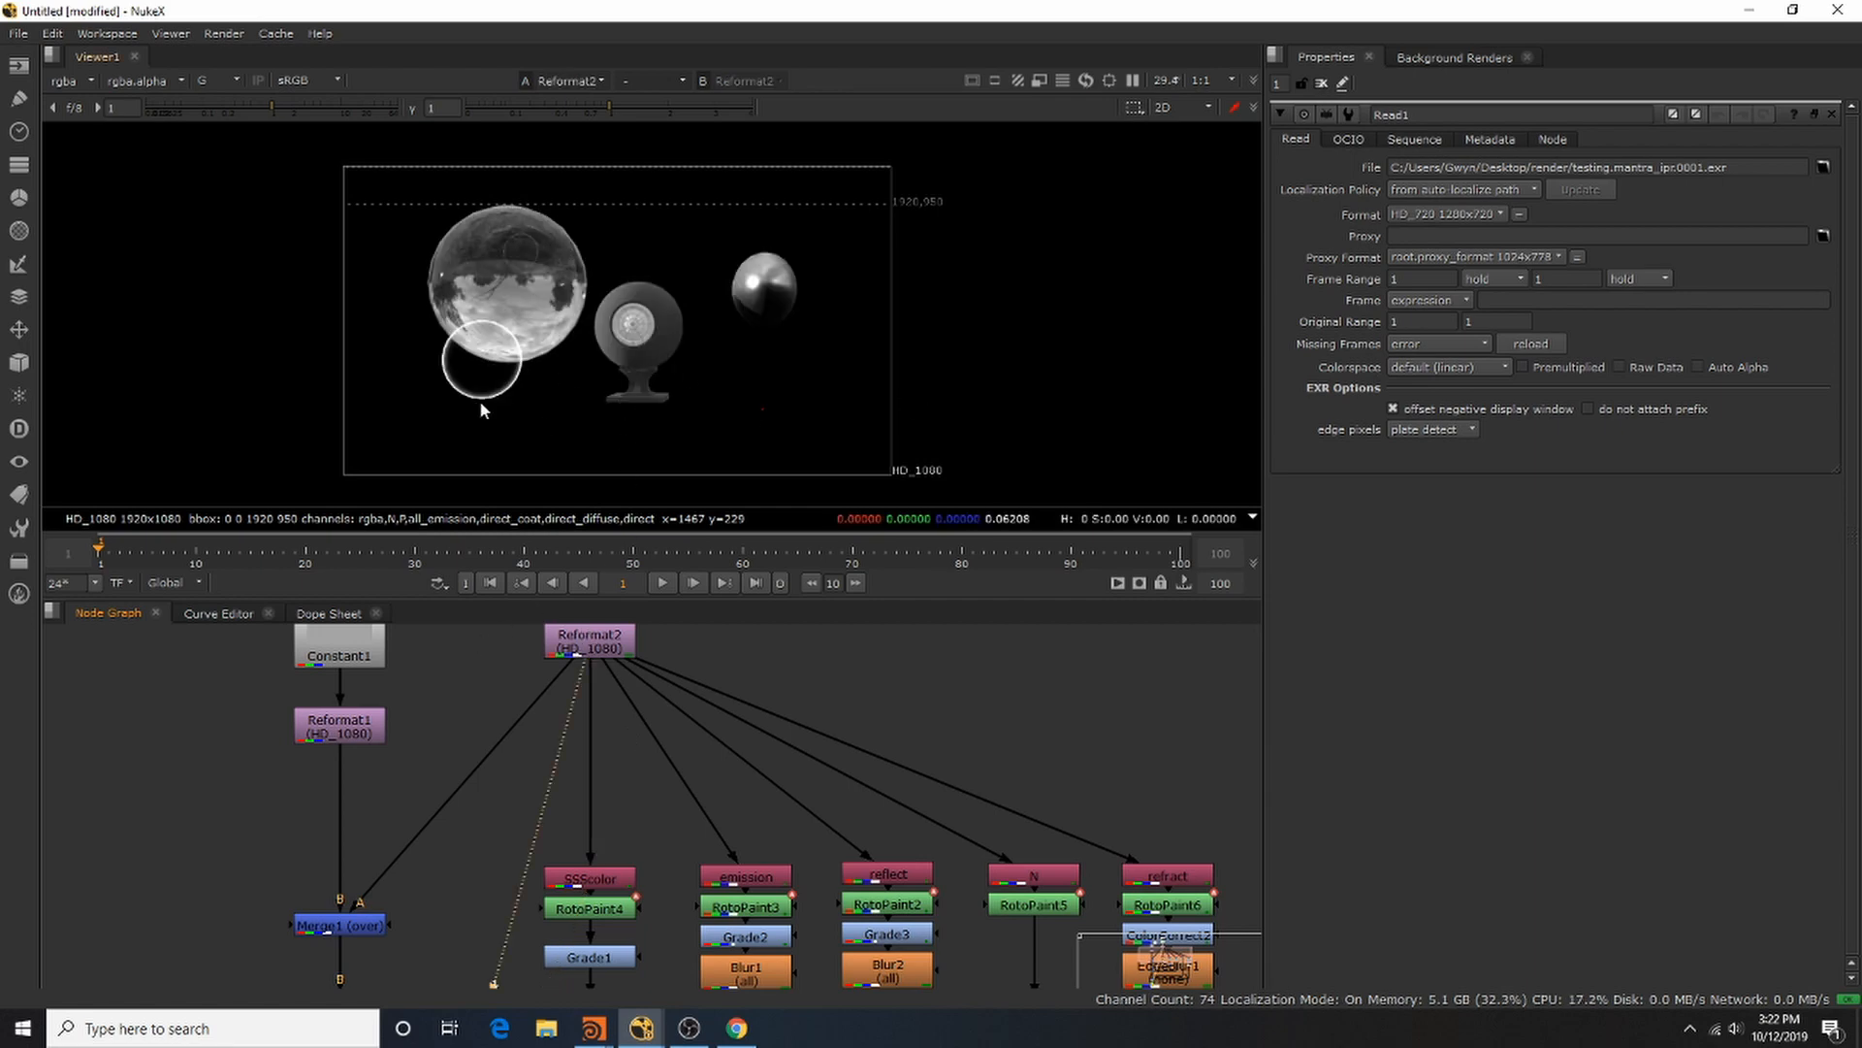
scroll(621, 746, down, 4)
scroll(611, 670, up, 5)
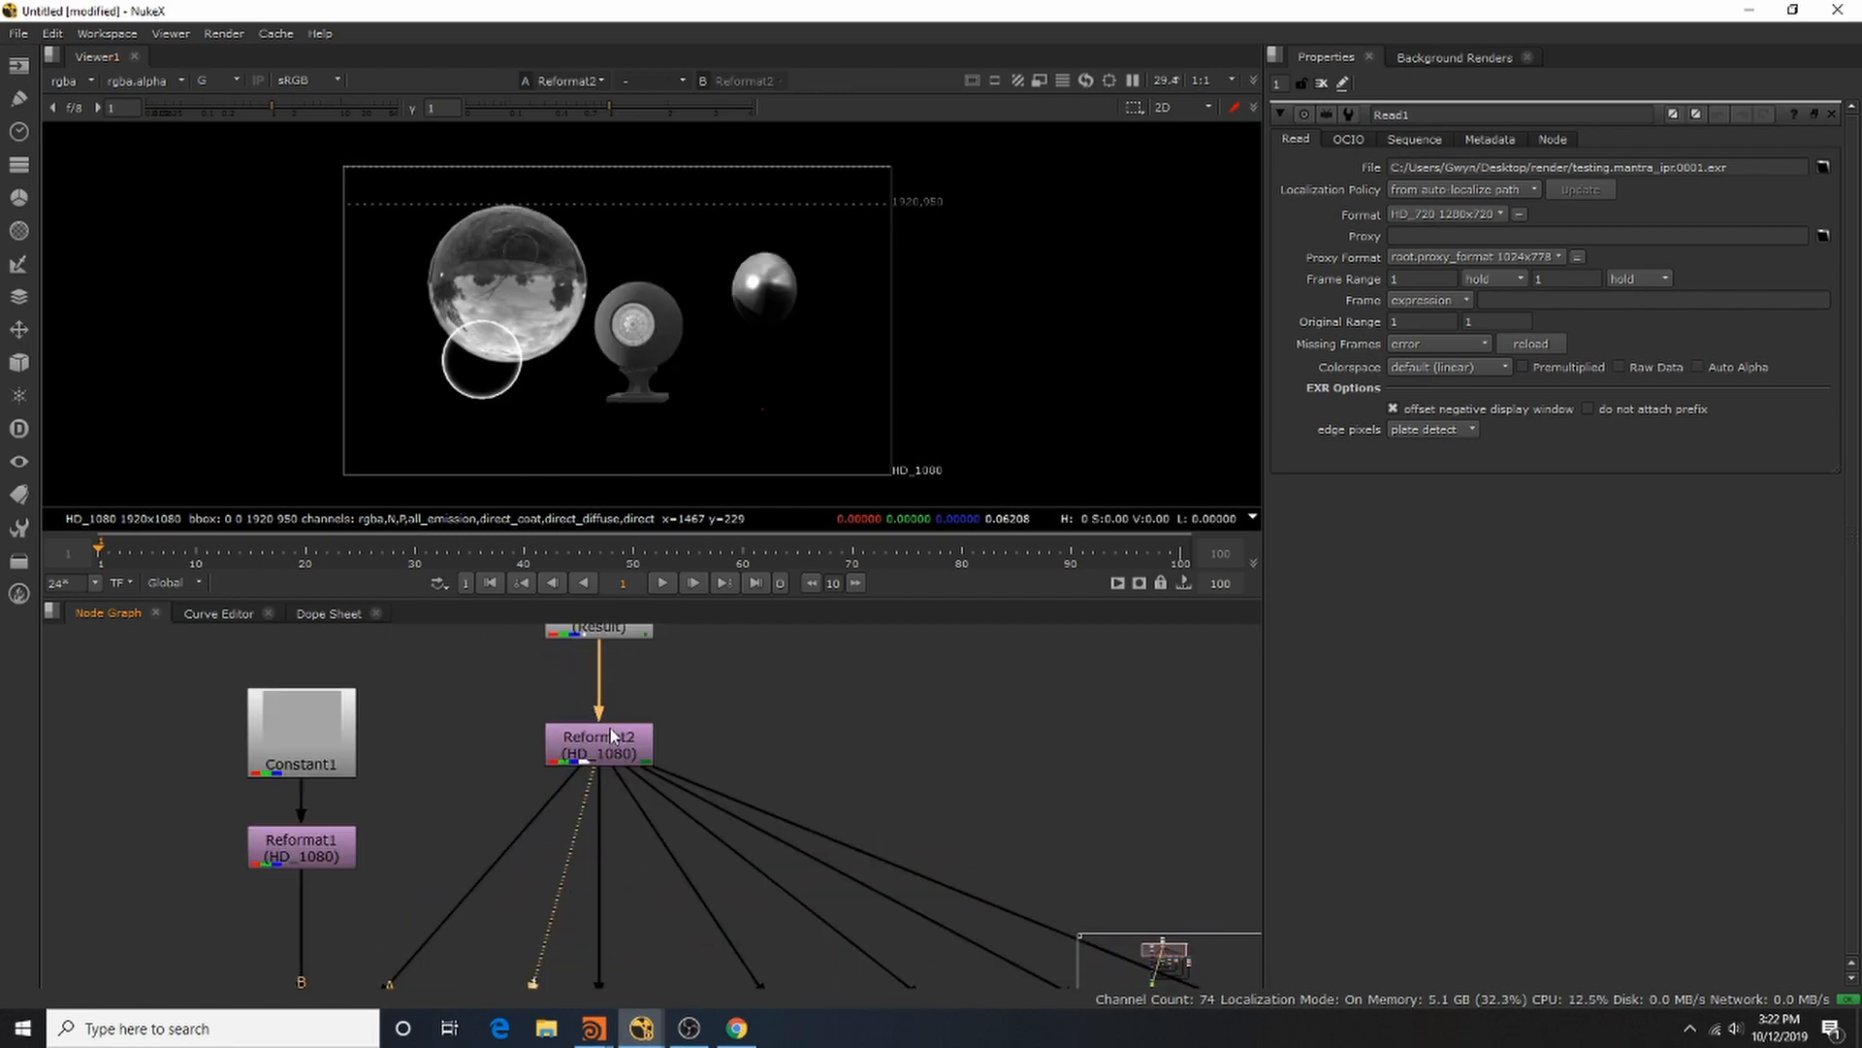
click(611, 733)
key(a)
key(a)
key(a)
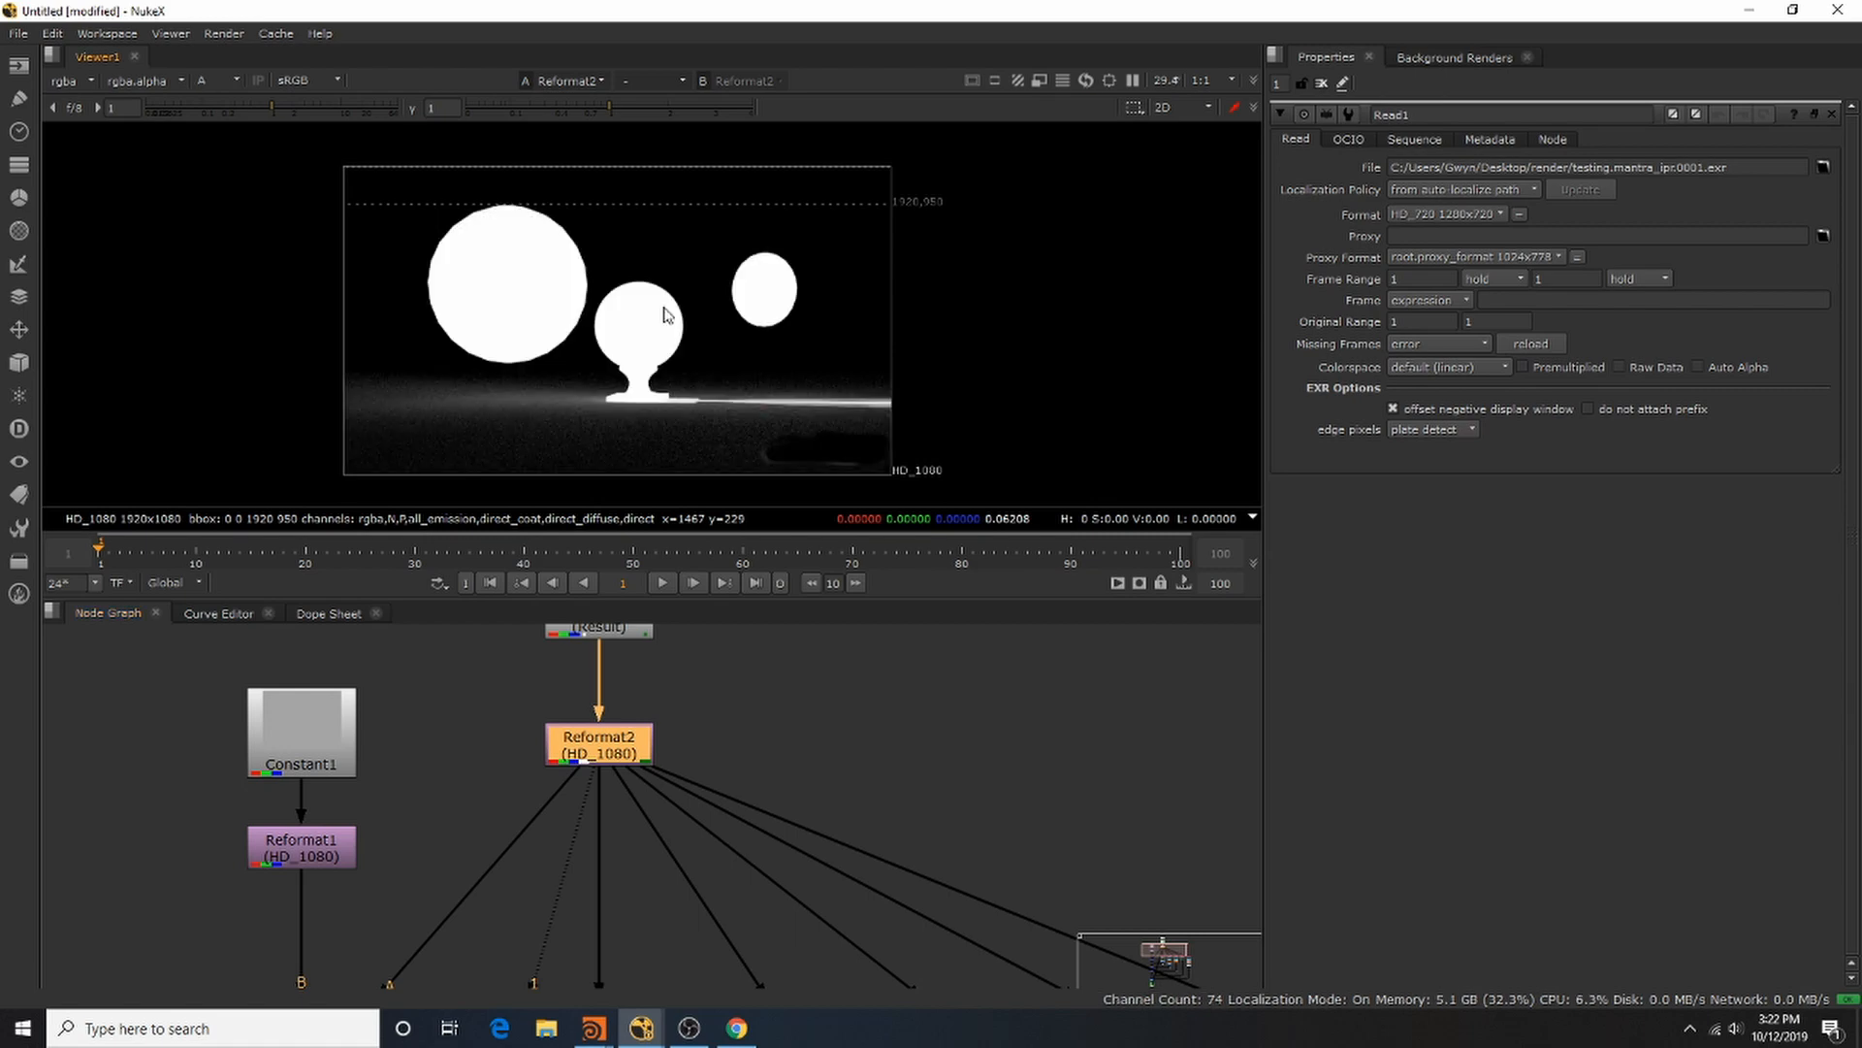
key(a)
key(a)
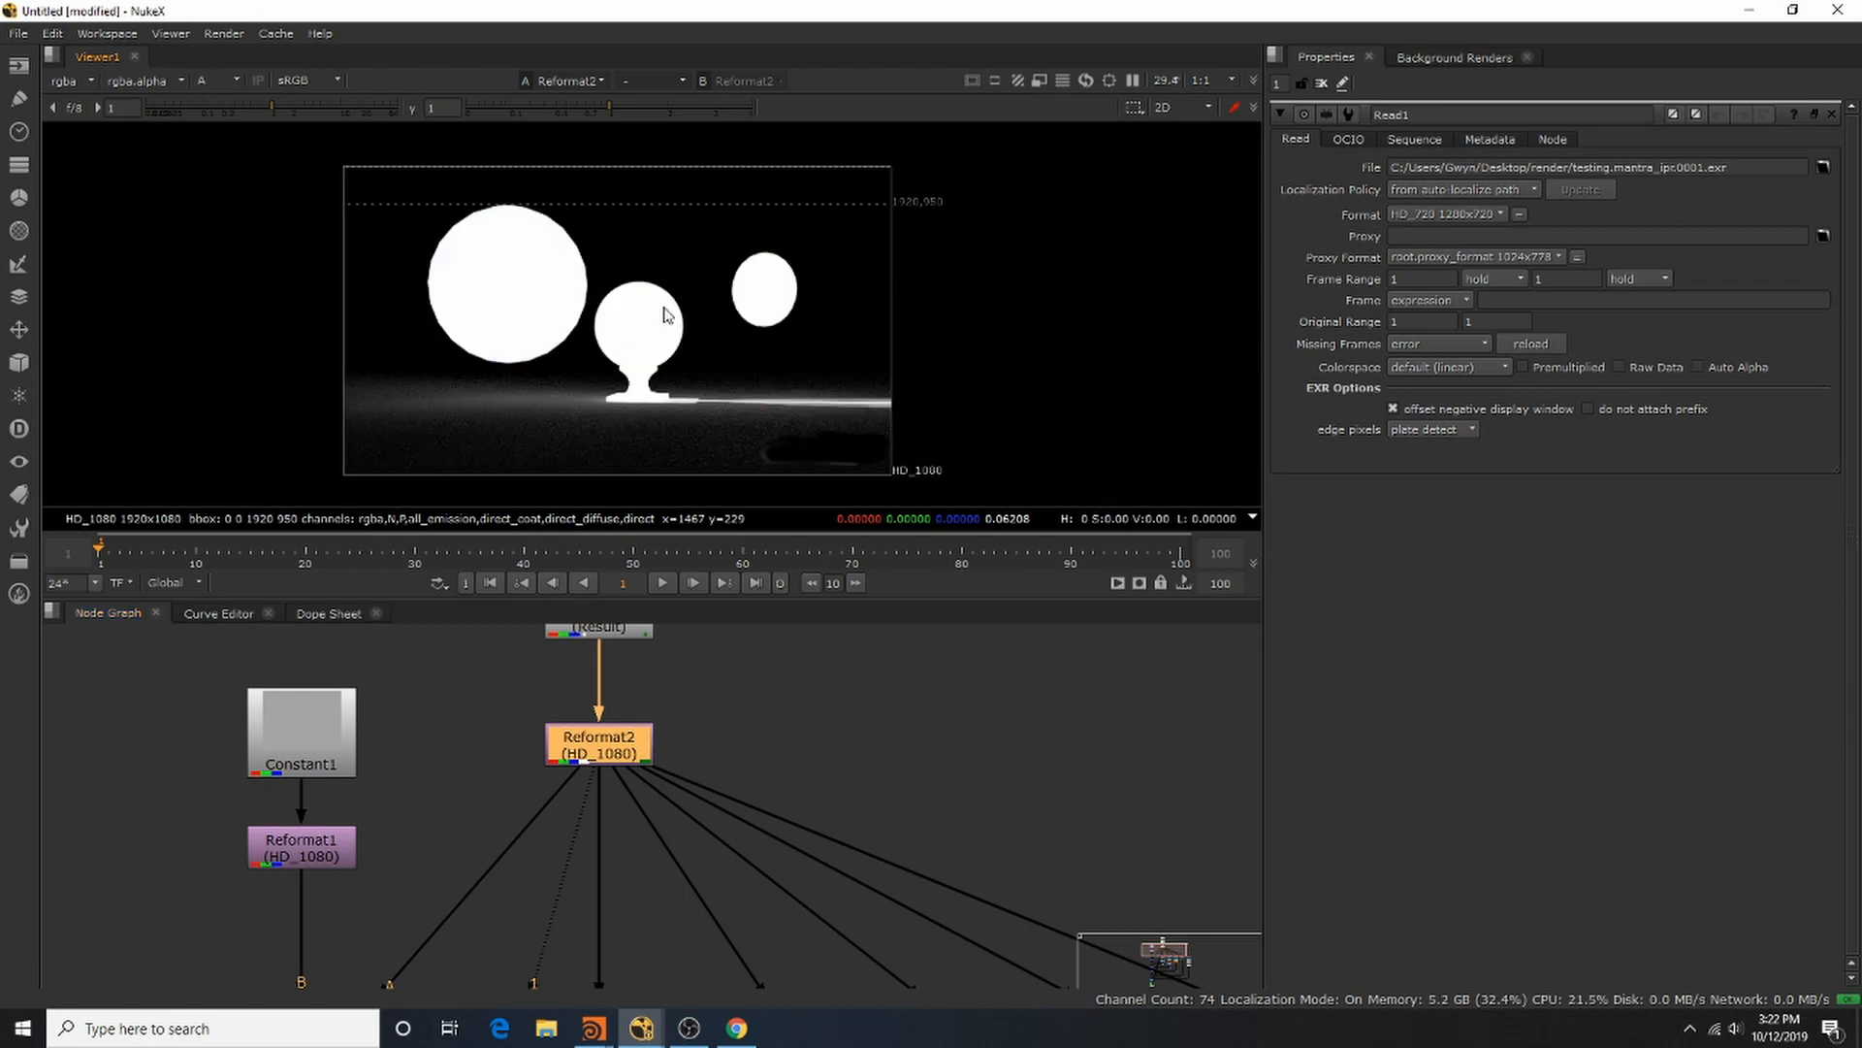
Step: Display the Read1 render in the viewer with all RGB channels
scroll(601, 747, down, 4)
scroll(608, 691, up, 4)
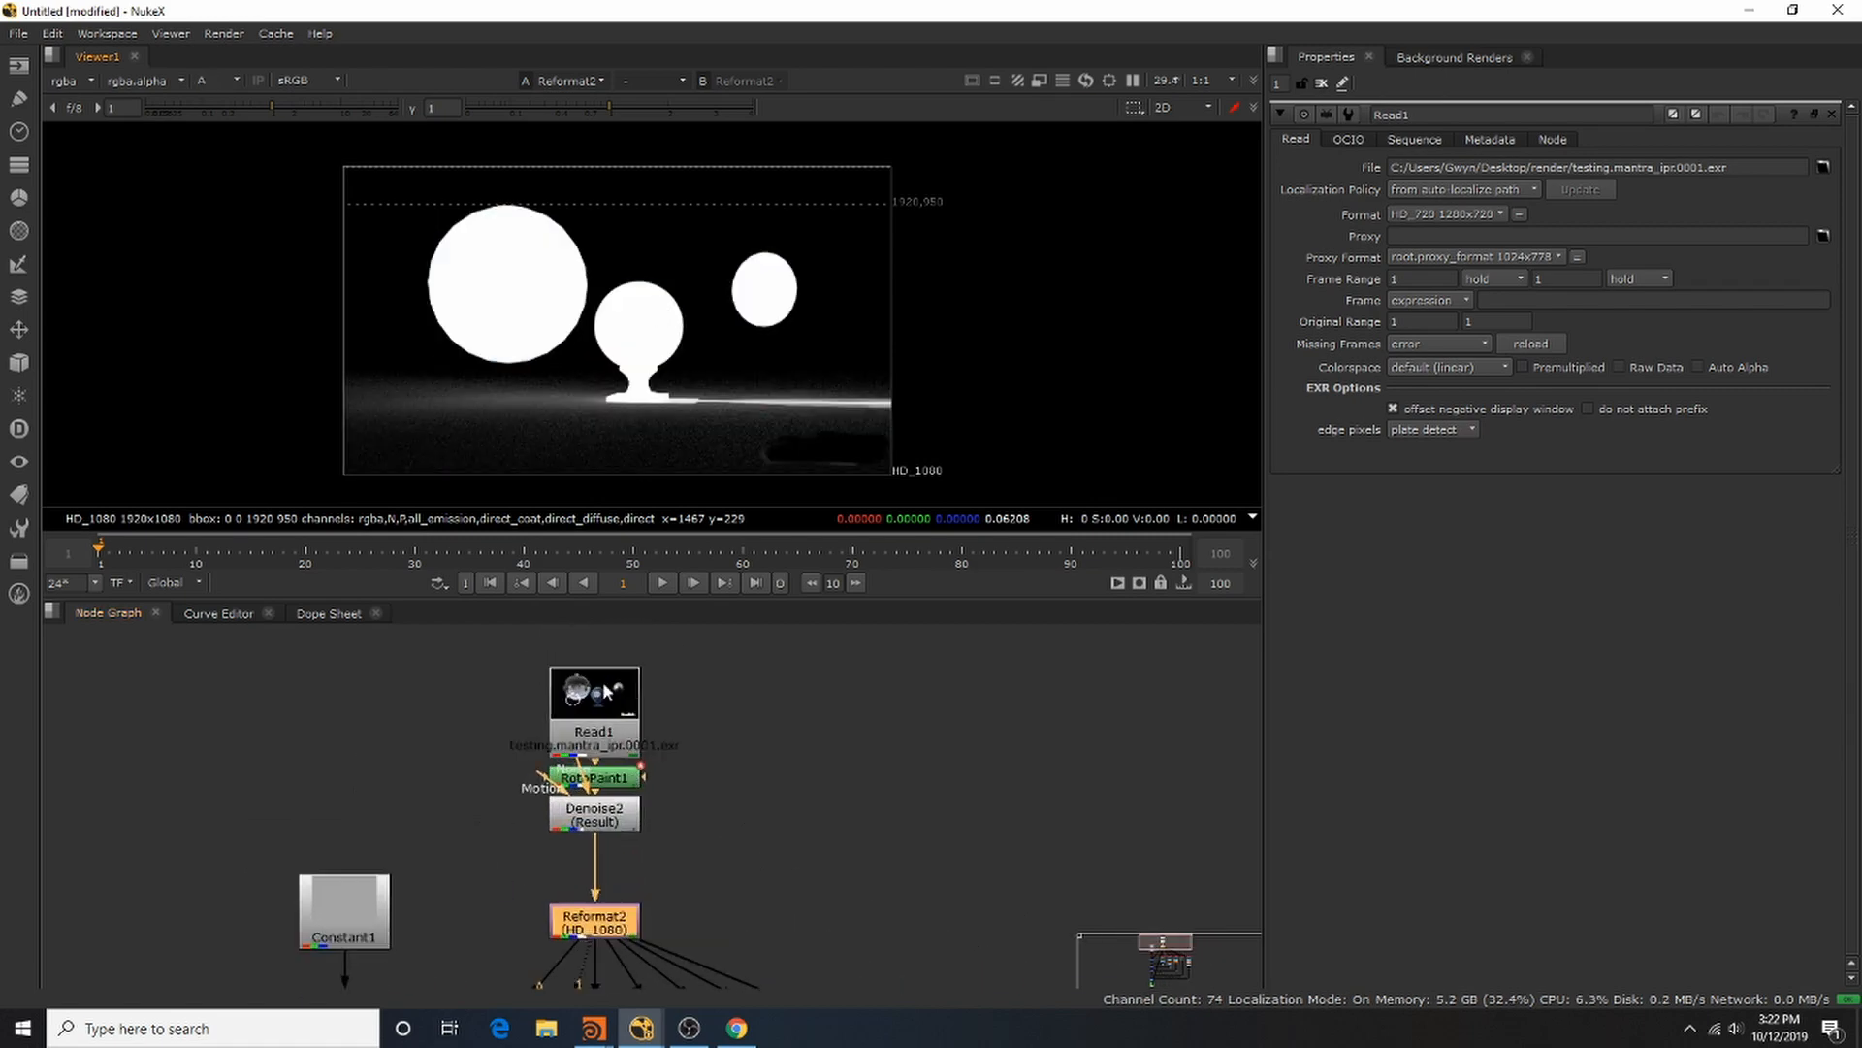
click(608, 691)
key(1)
key(a)
Step: Open the SSScolor shuffle node's settings and view its pass in full colour
middle_drag(668, 982, 689, 877)
scroll(634, 922, up, 2)
click(634, 943)
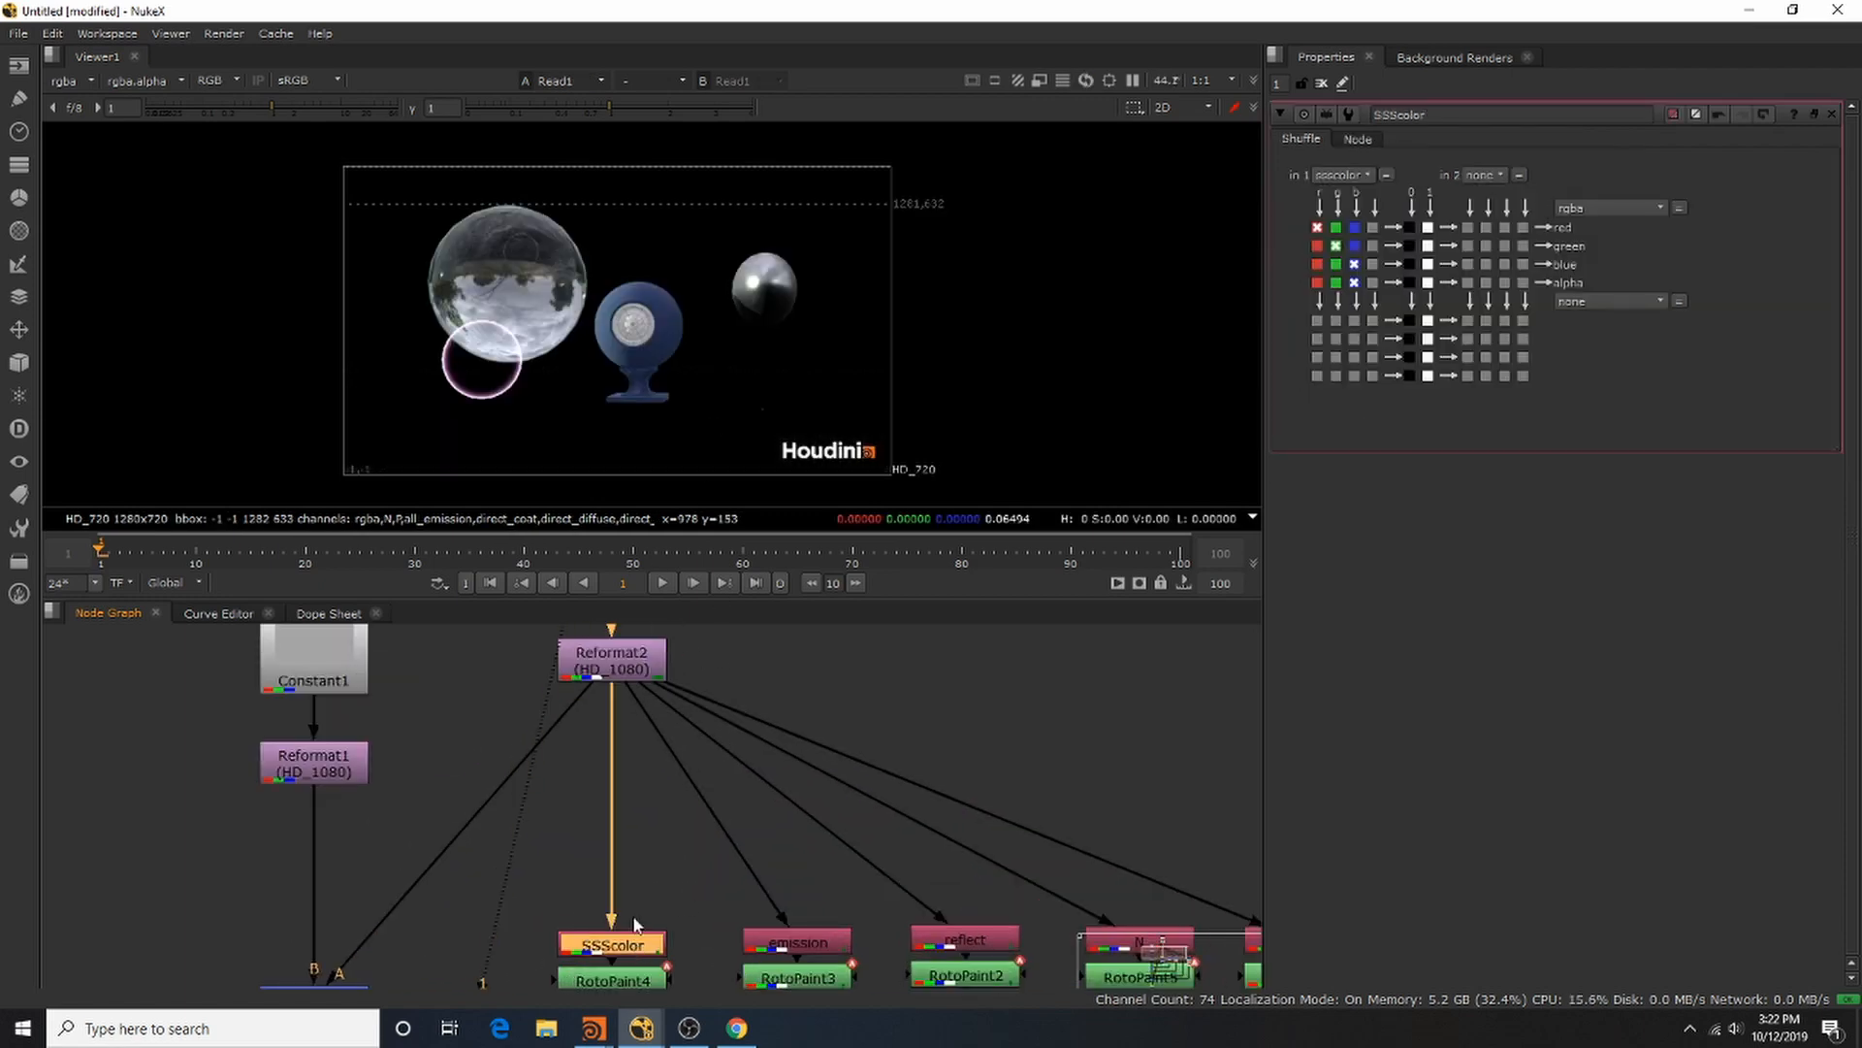
scroll(592, 873, down, 4)
scroll(572, 861, up, 4)
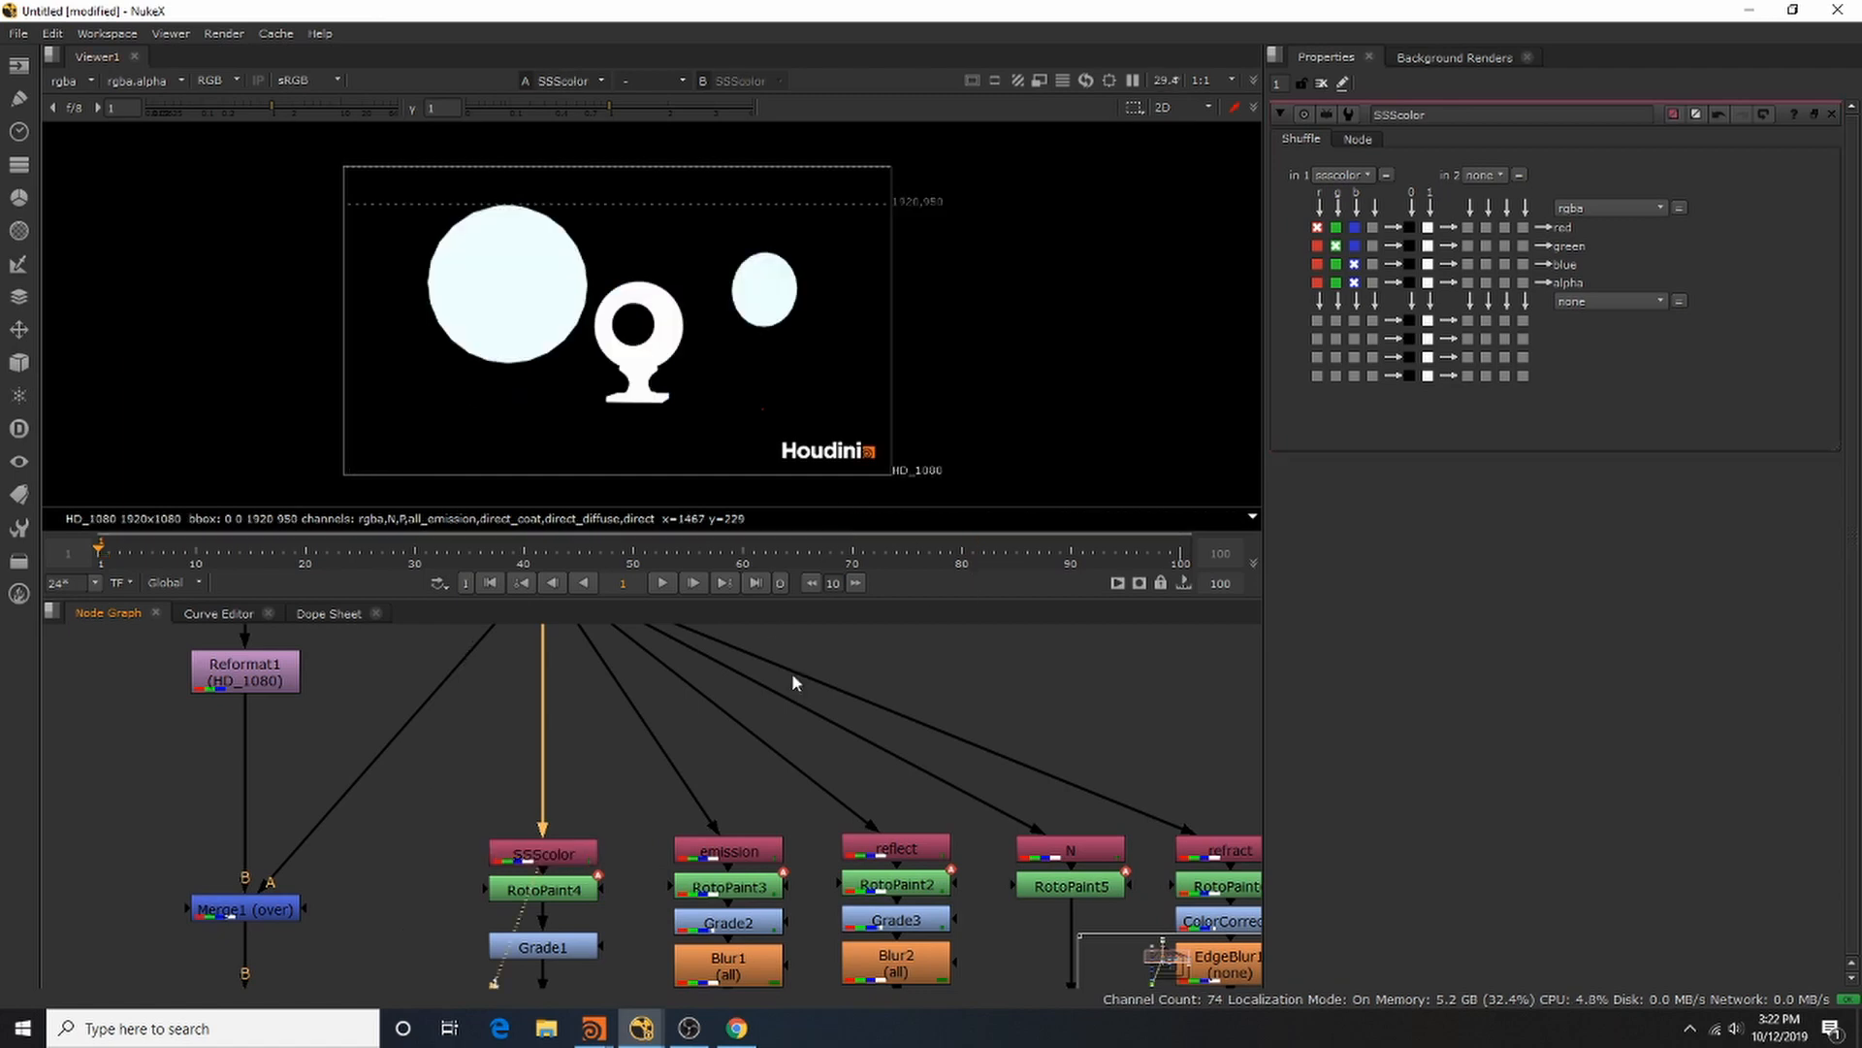
Step: View the emission pass and the reflect pass in the viewer
click(747, 853)
key(1)
click(895, 849)
key(1)
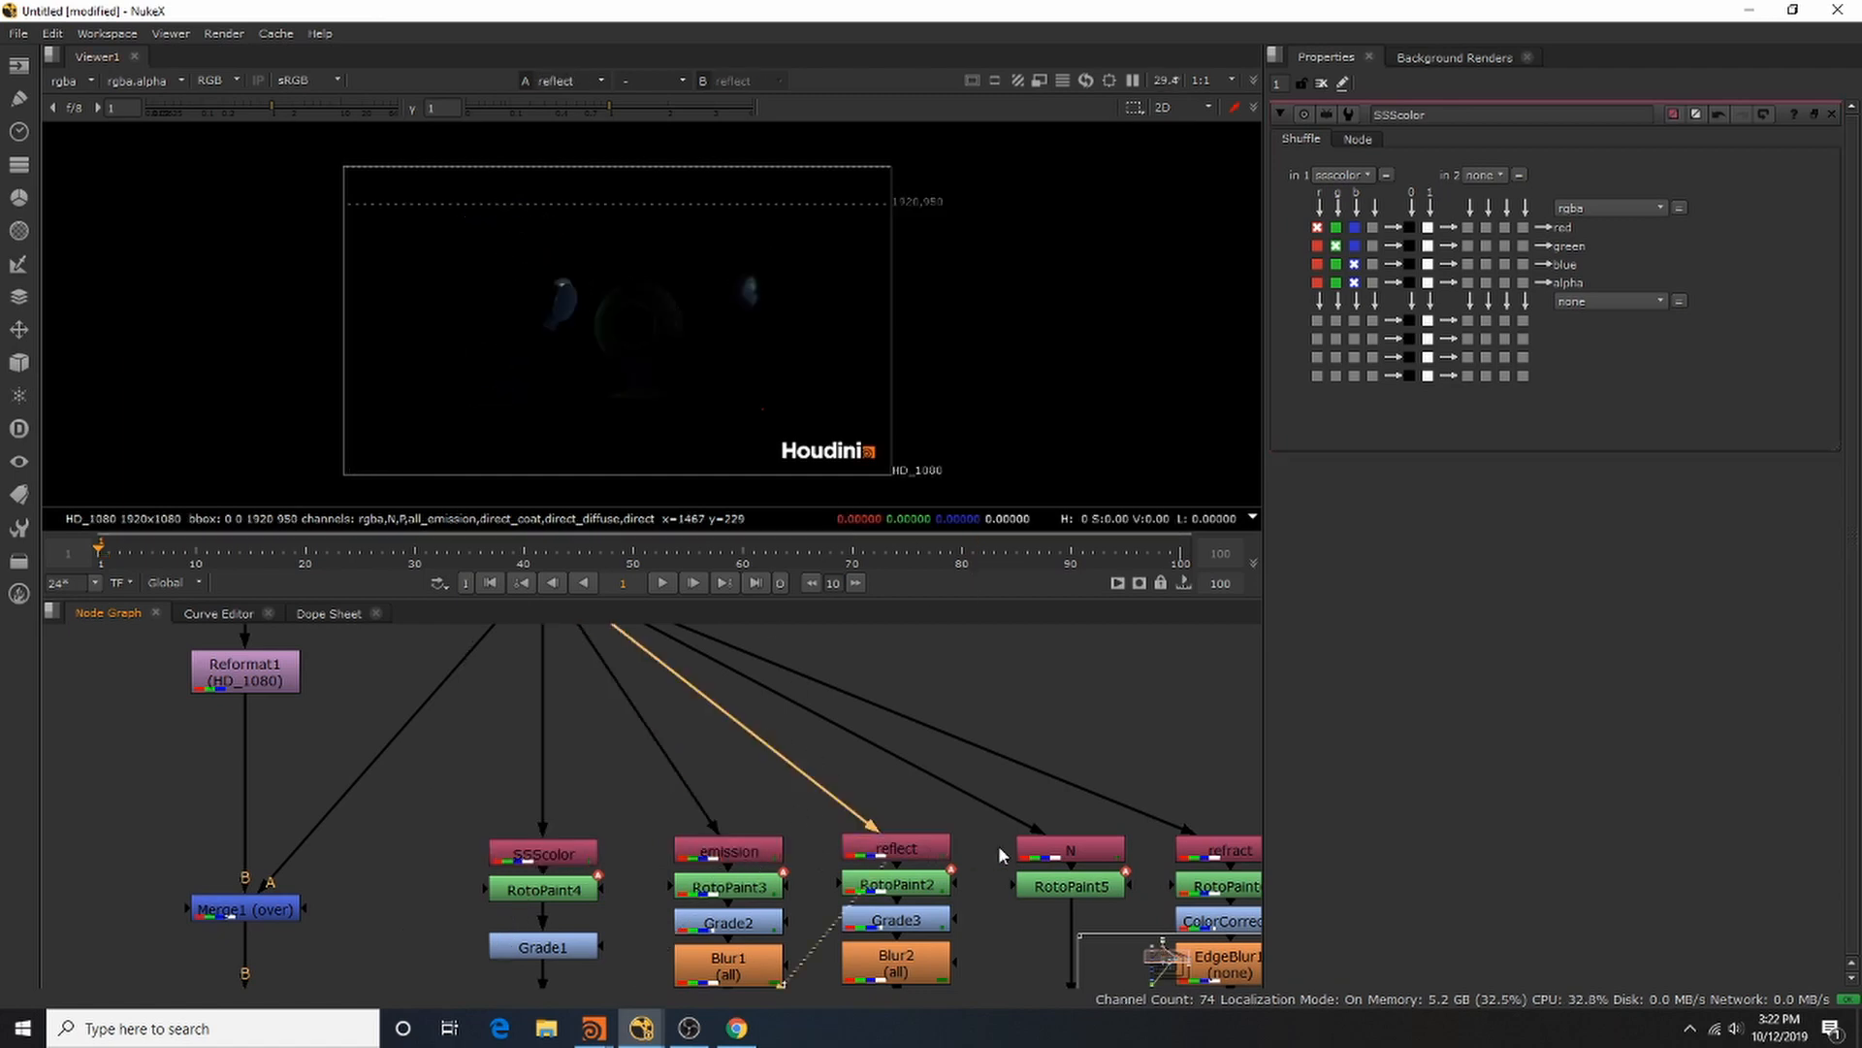
Step: View the N pass and the refract pass in the viewer
click(1079, 859)
key(1)
scroll(854, 797, down, 4)
scroll(961, 803, up, 4)
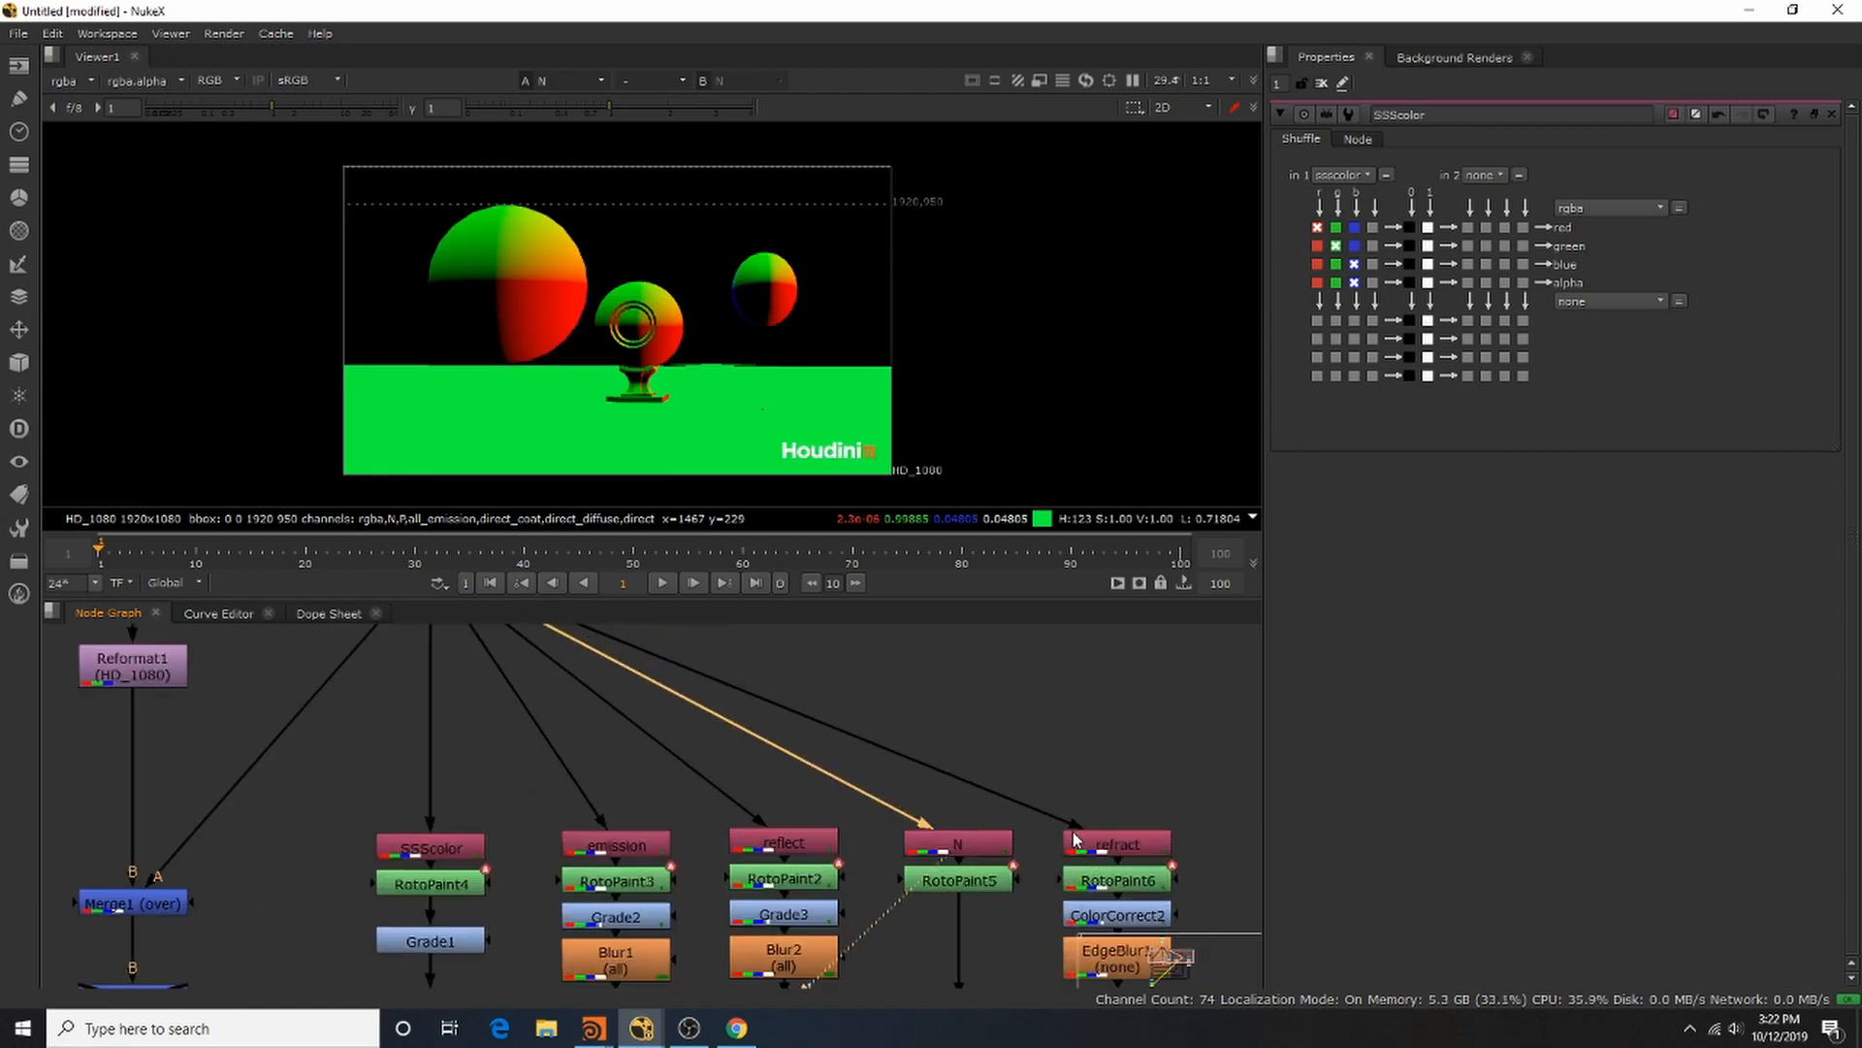
click(1111, 842)
key(1)
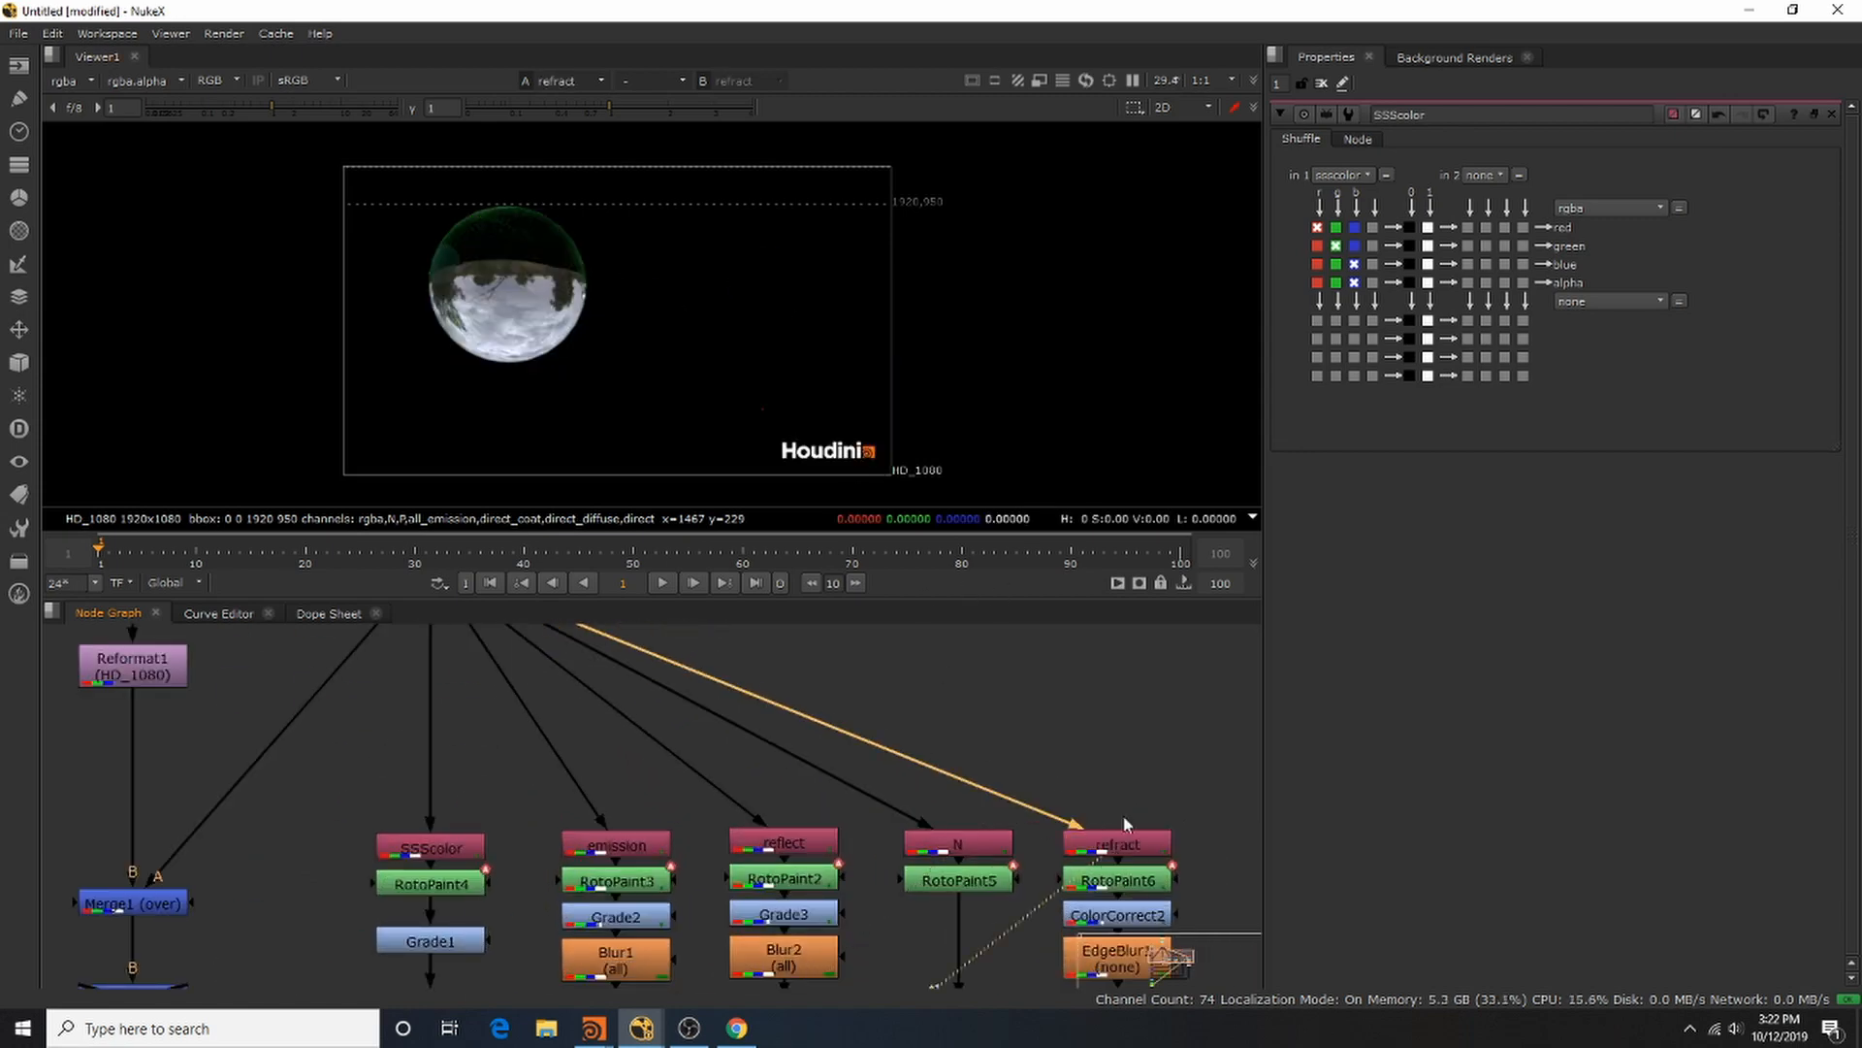
scroll(648, 767, down, 3)
middle_drag(944, 820, 876, 738)
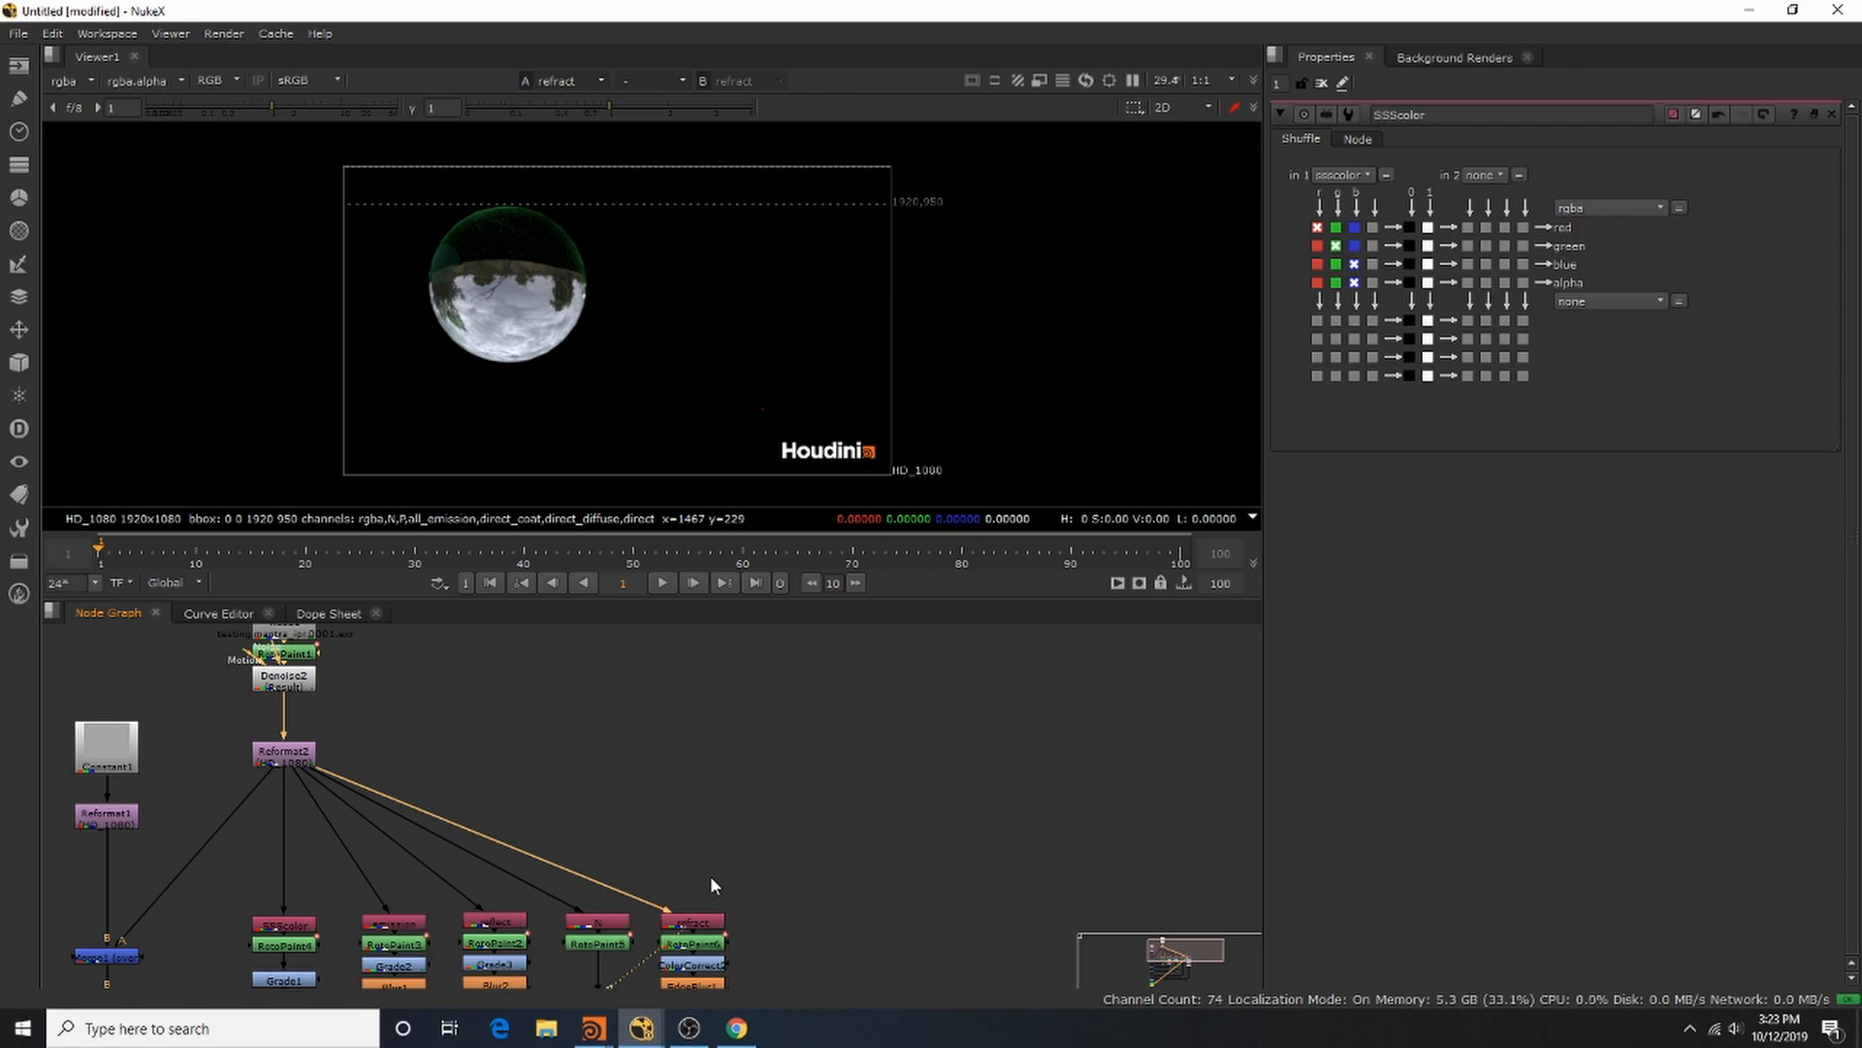
click(712, 884)
right_click(711, 884)
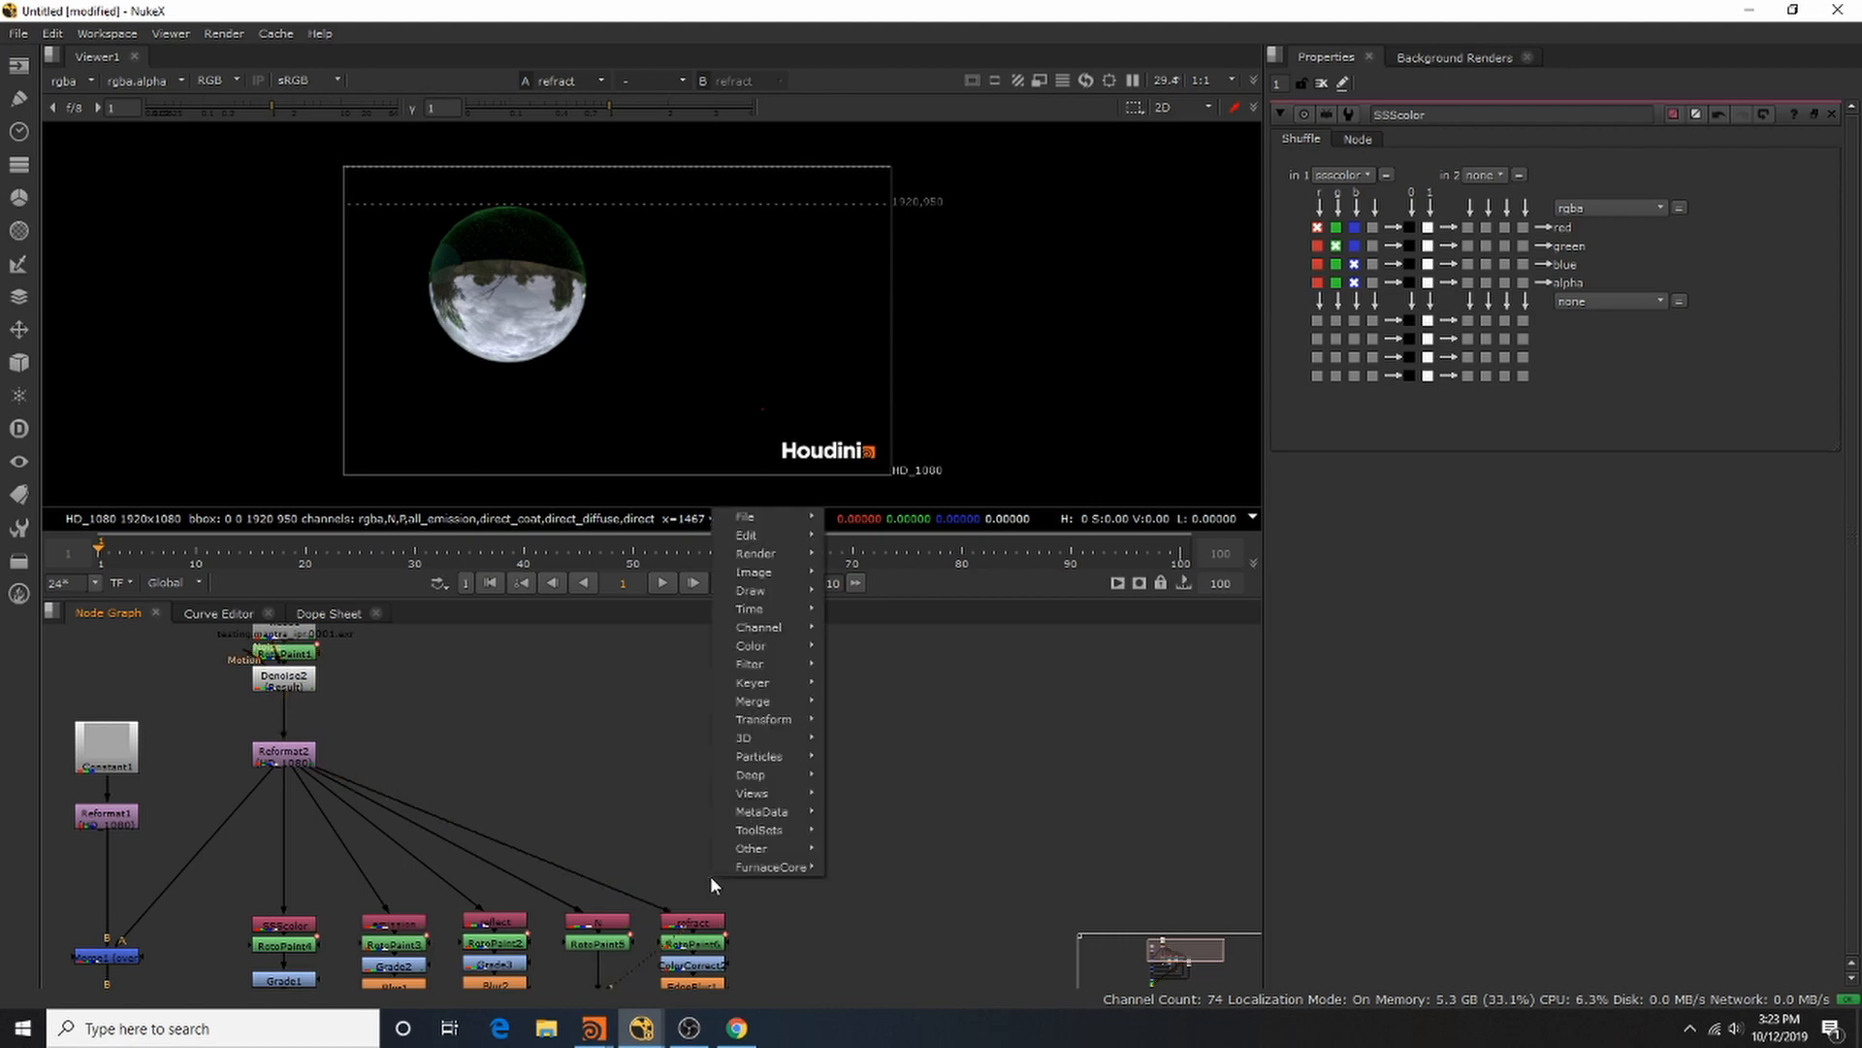
mouse_move(718, 847)
click(636, 809)
Step: Add a Shuffle node in the empty area above the passes, connect its input to Reformat2, and display it in the viewer
key(Tab)
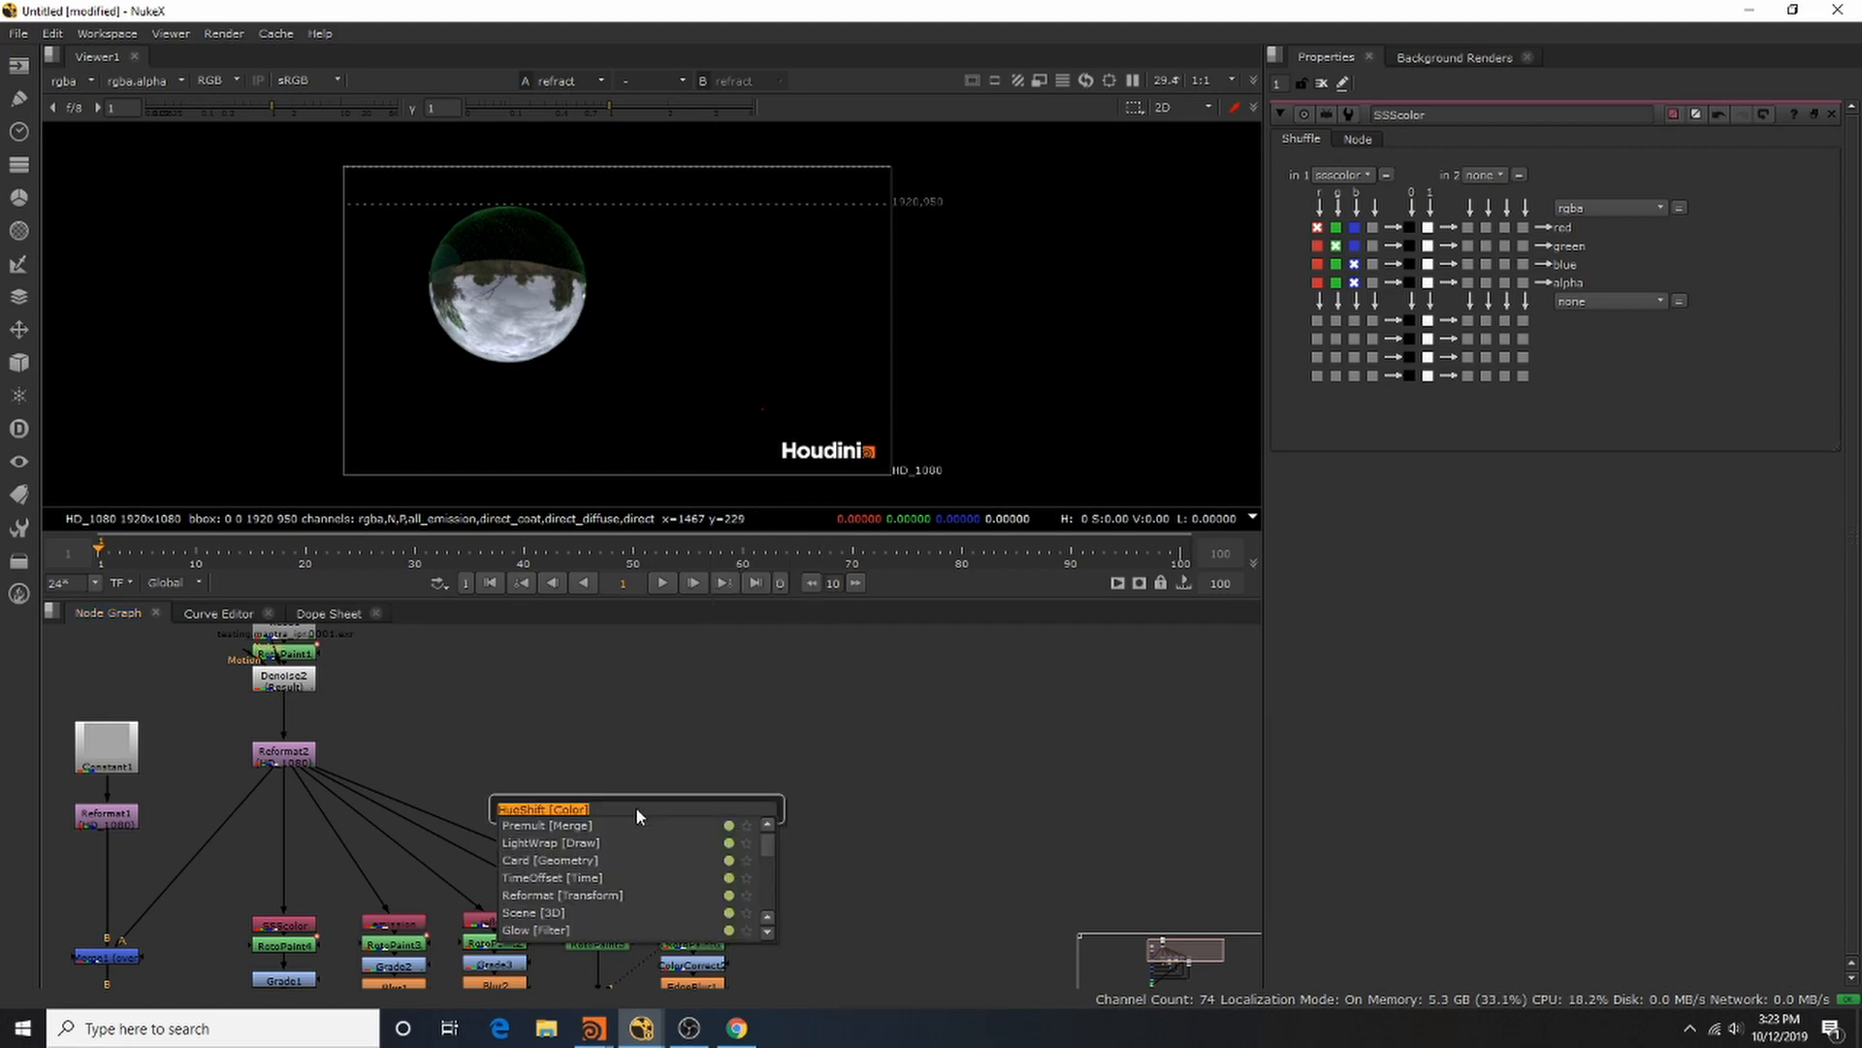
text(suff)
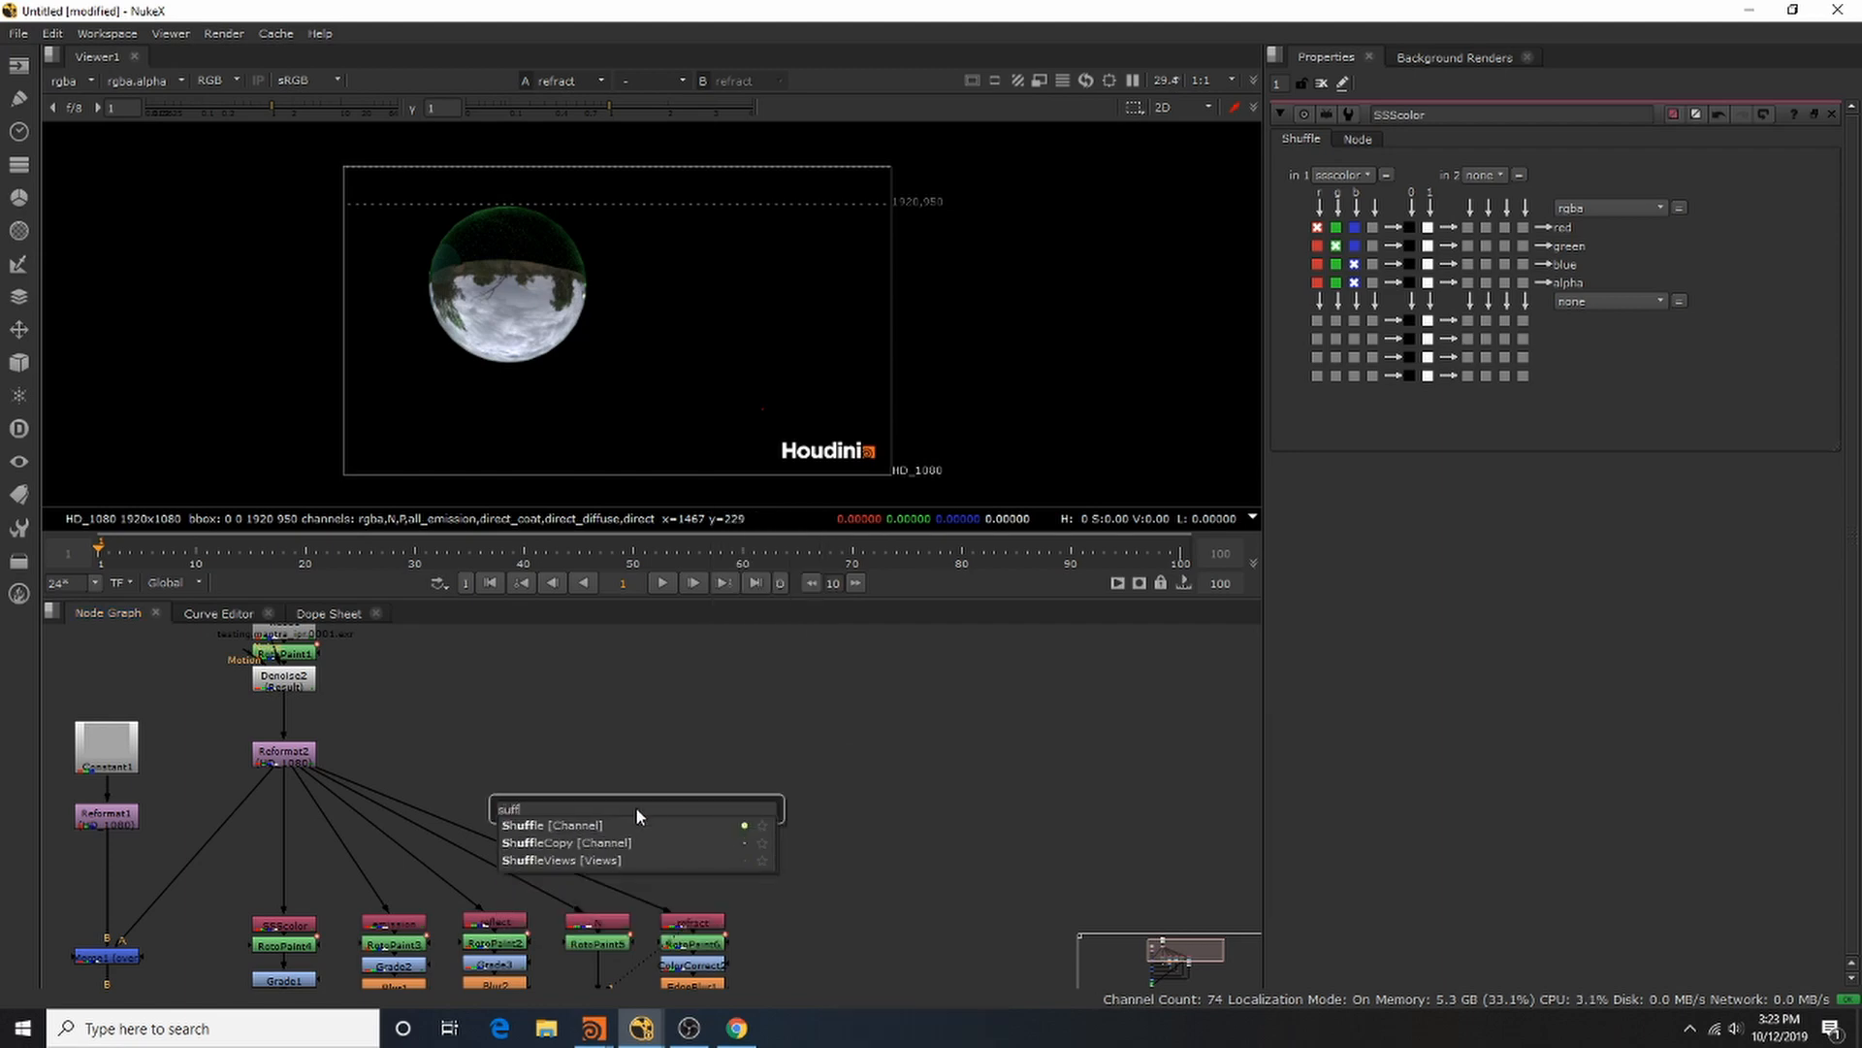
key(Return)
drag(636, 798, 294, 759)
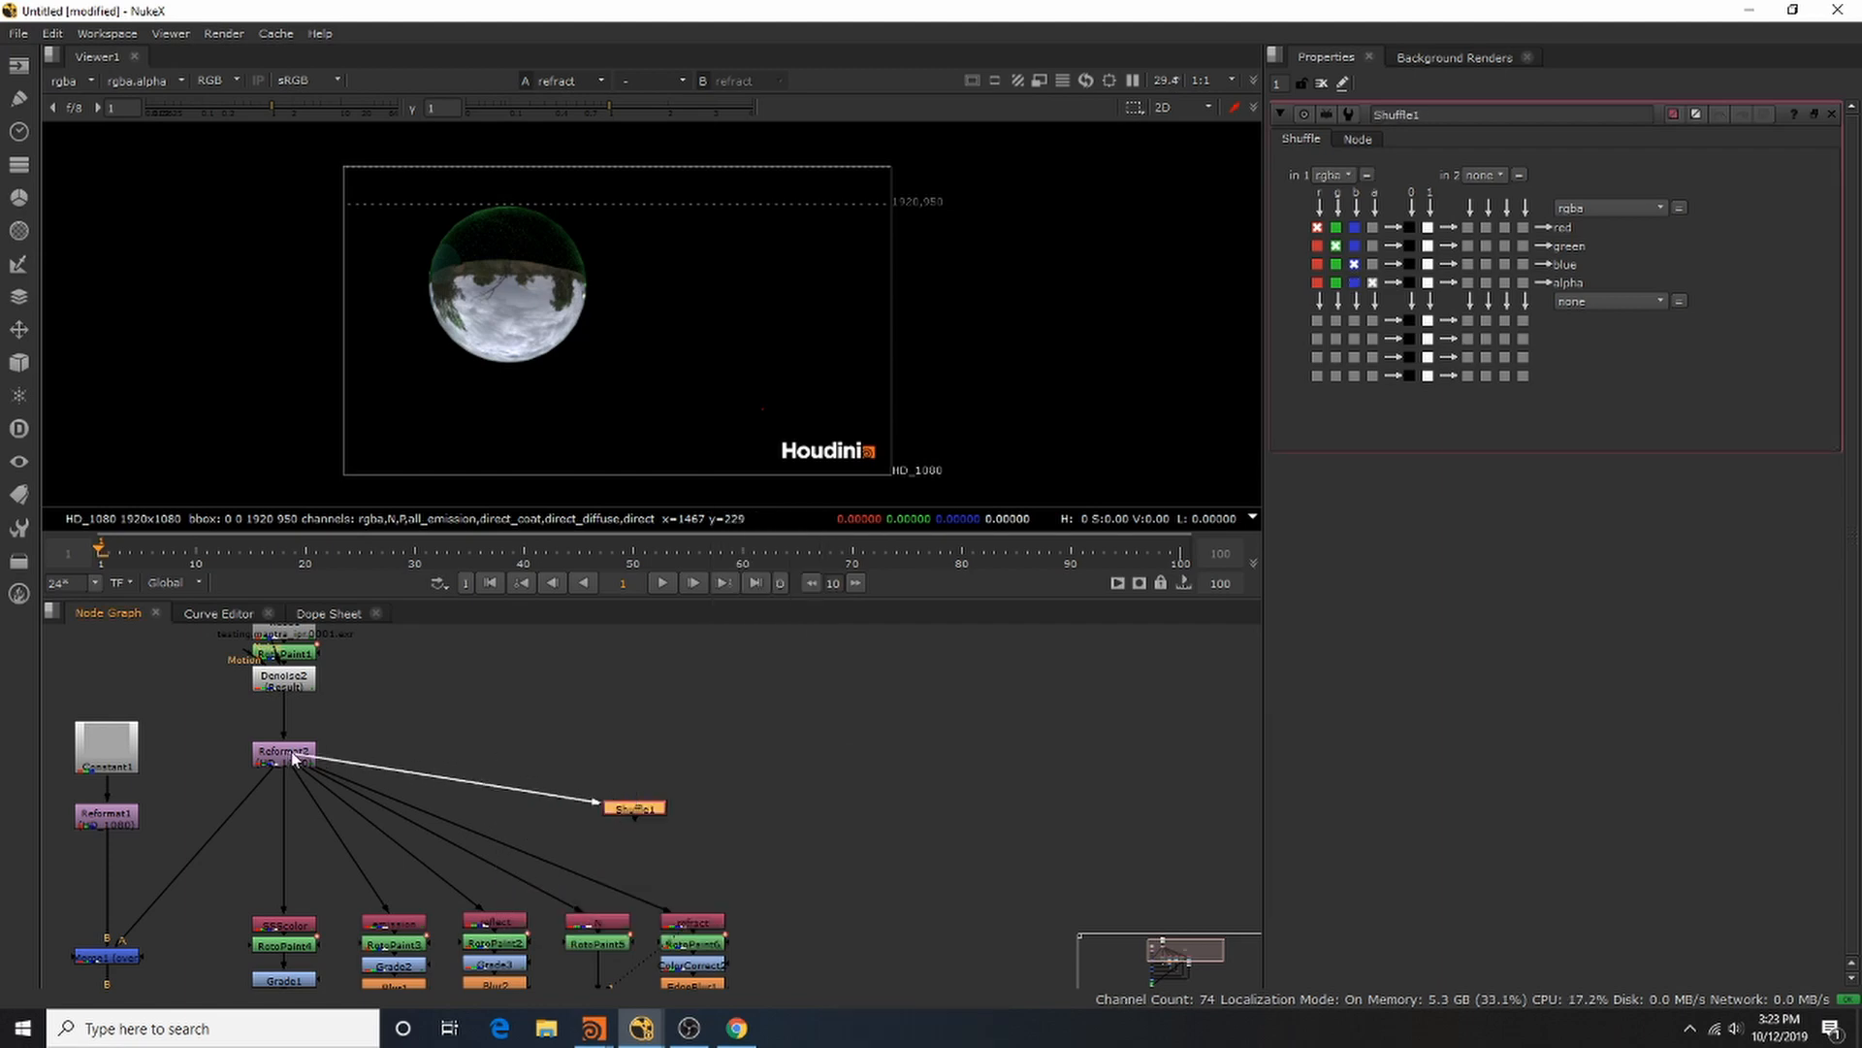
key(1)
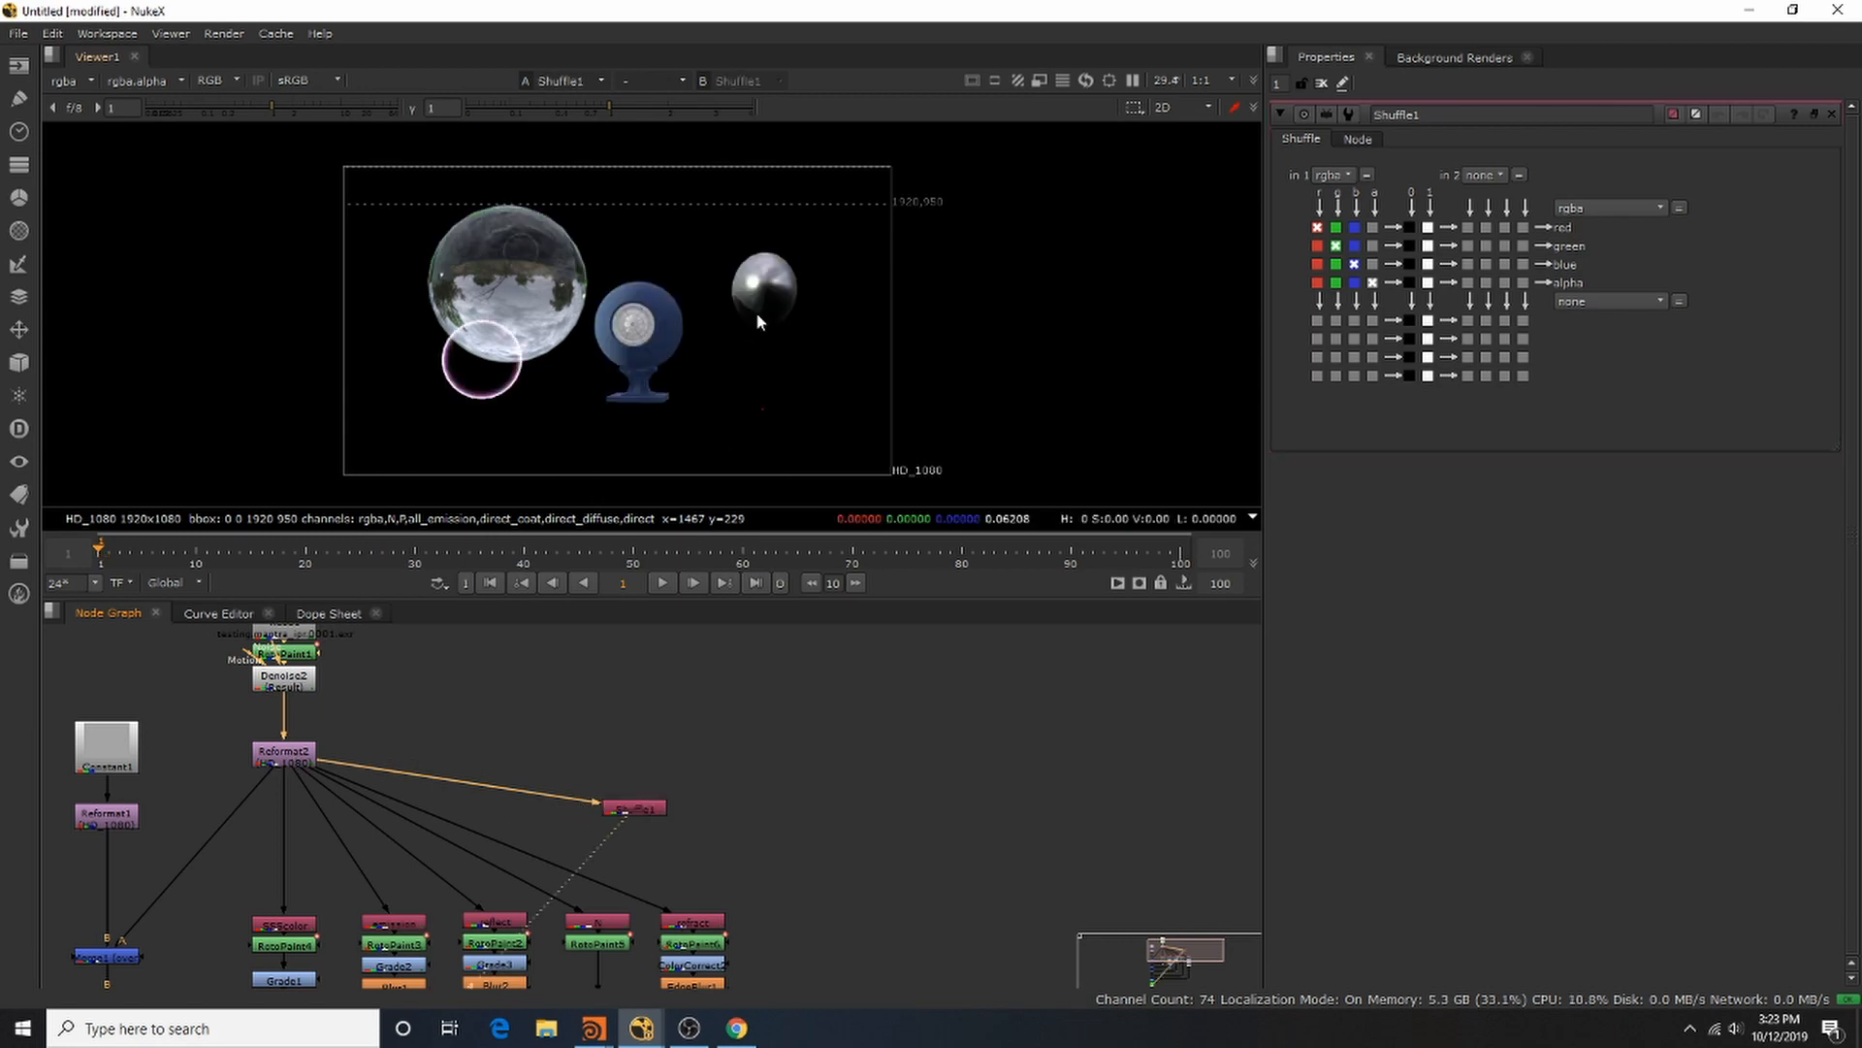
scroll(682, 278, up, 1)
scroll(749, 186, down, 1)
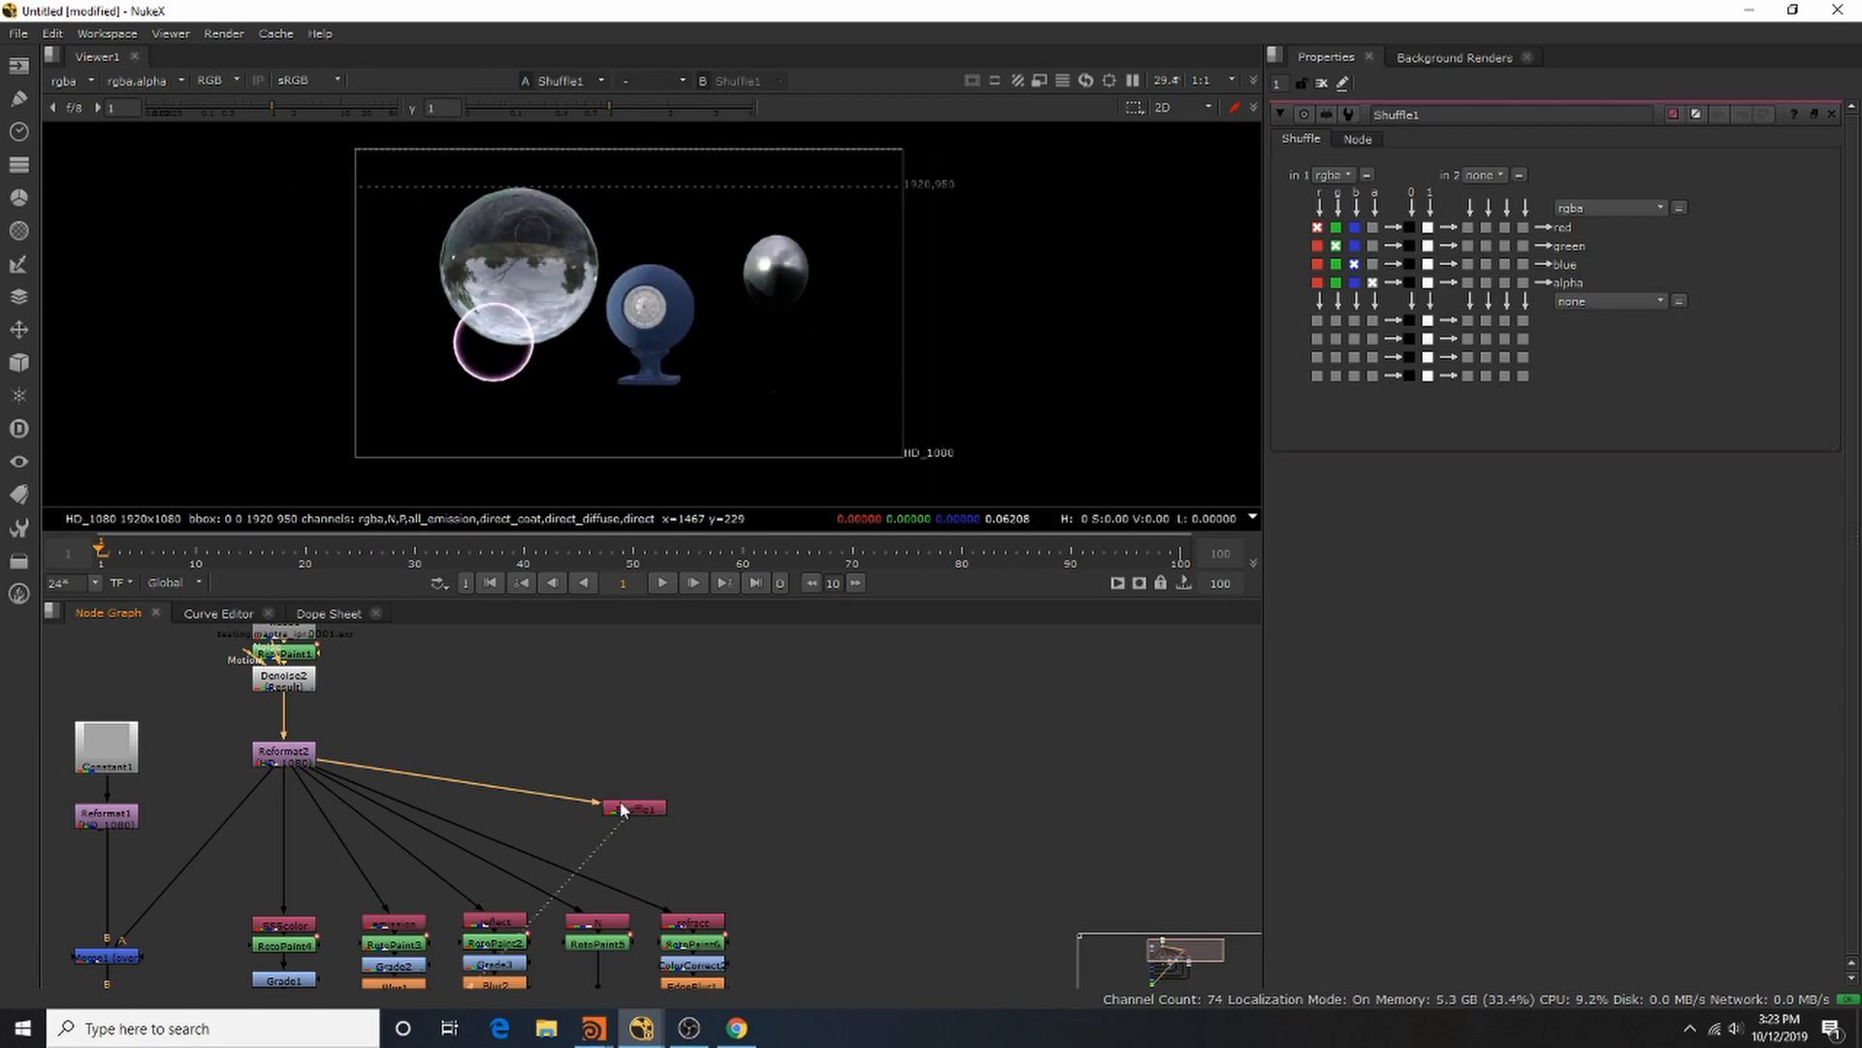
Step: Set the new Shuffle node's first input layer to P
click(645, 809)
click(1333, 175)
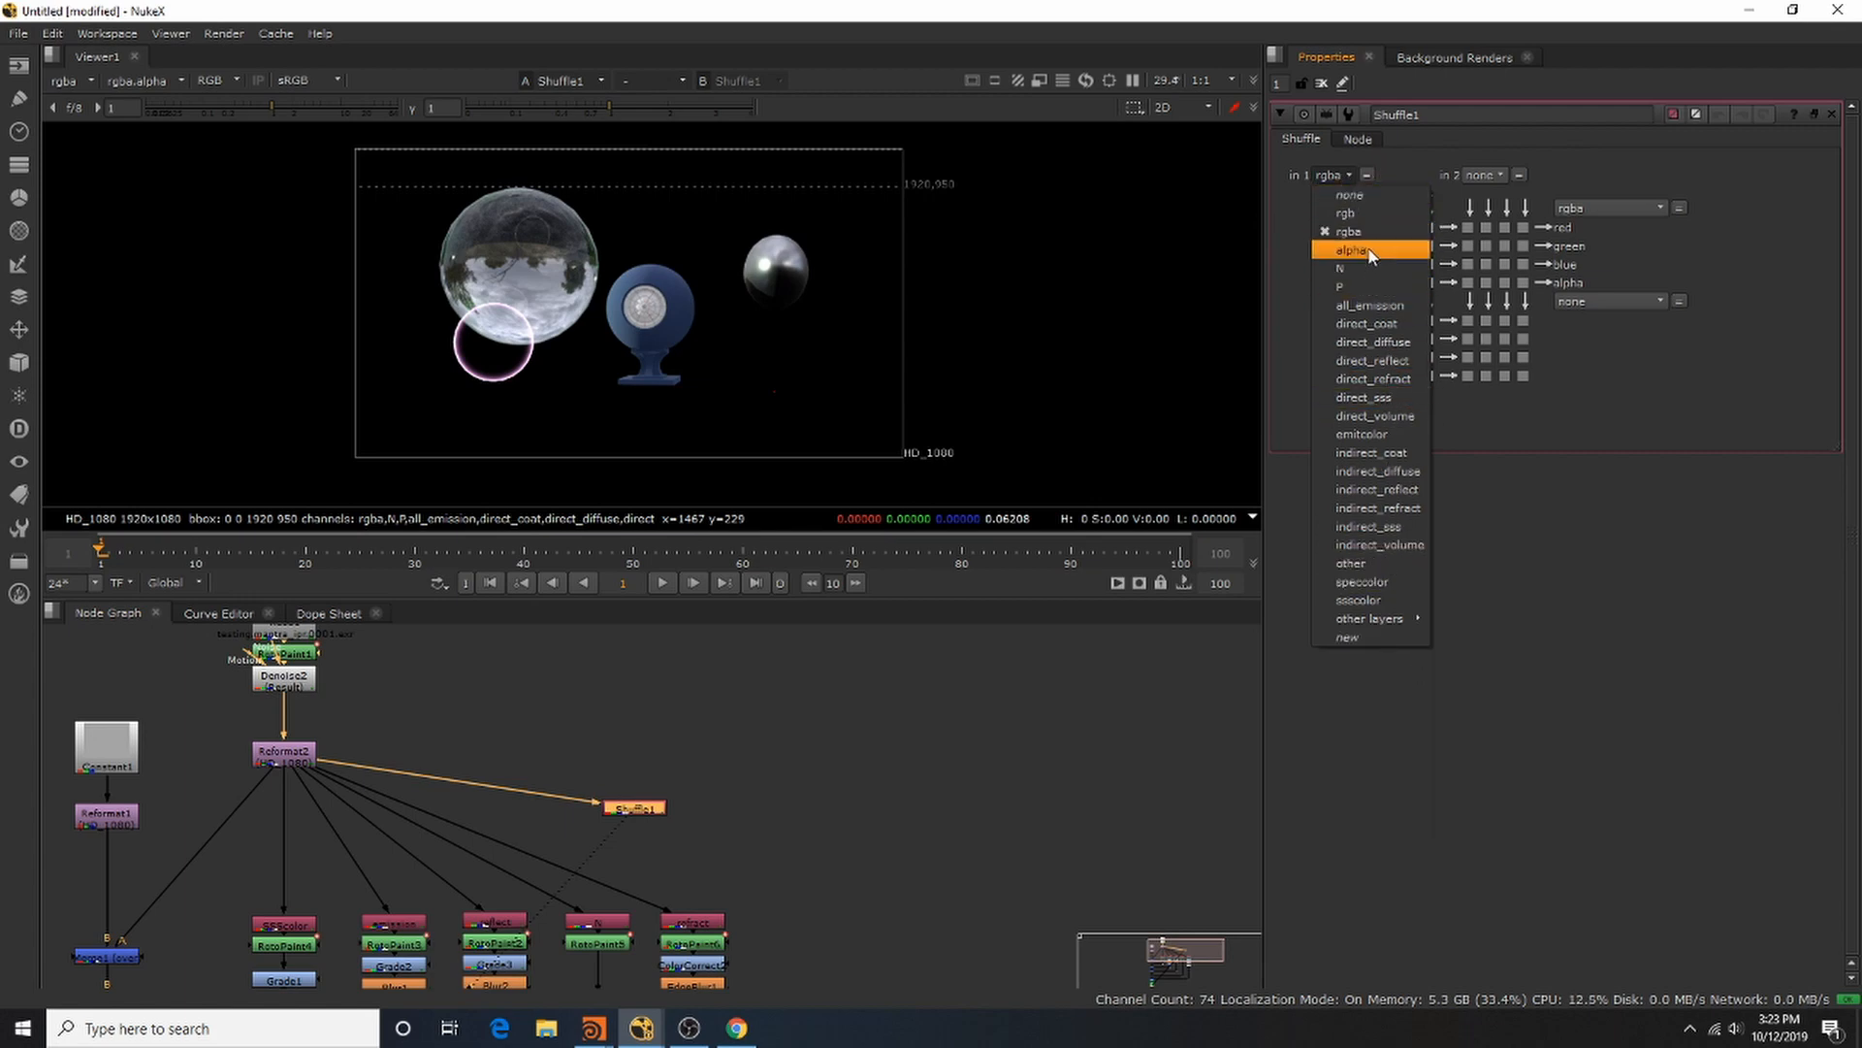
click(1364, 281)
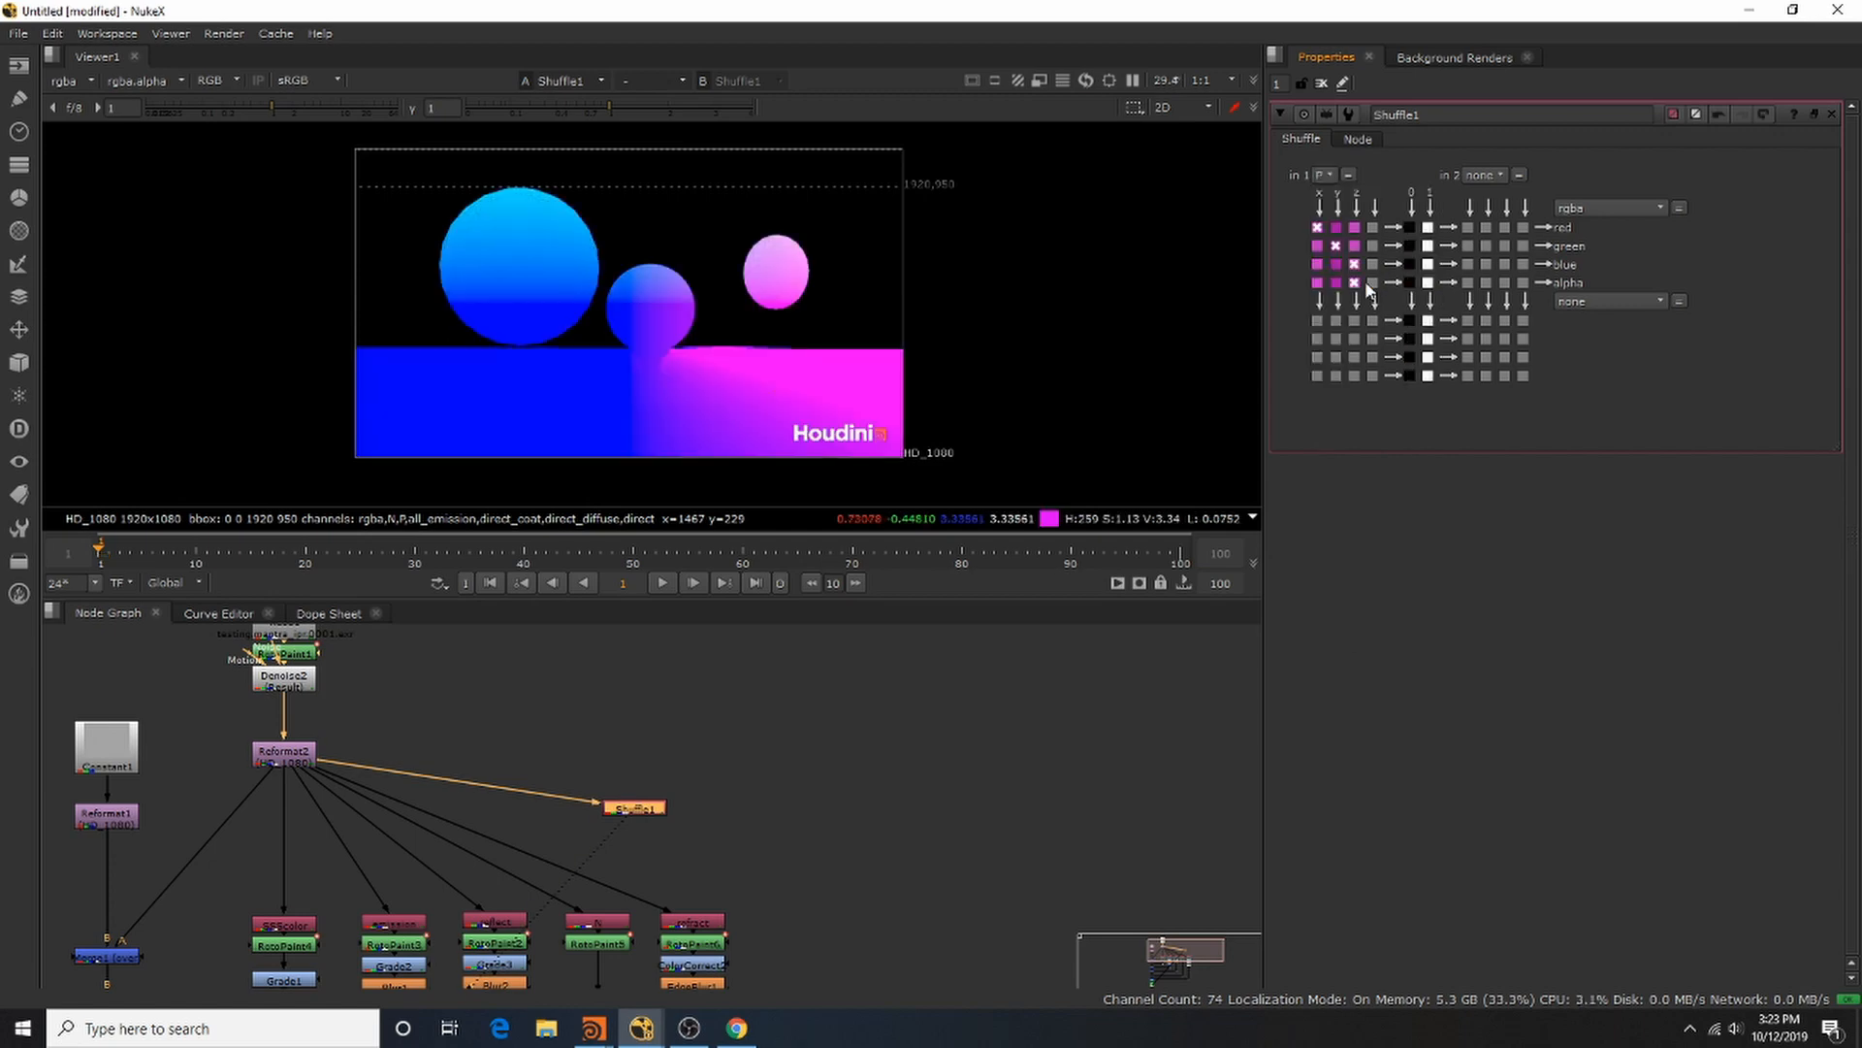
Step: Set the Shuffle node's first input layer to other, then to indirect_refract, to view each pass
click(1325, 175)
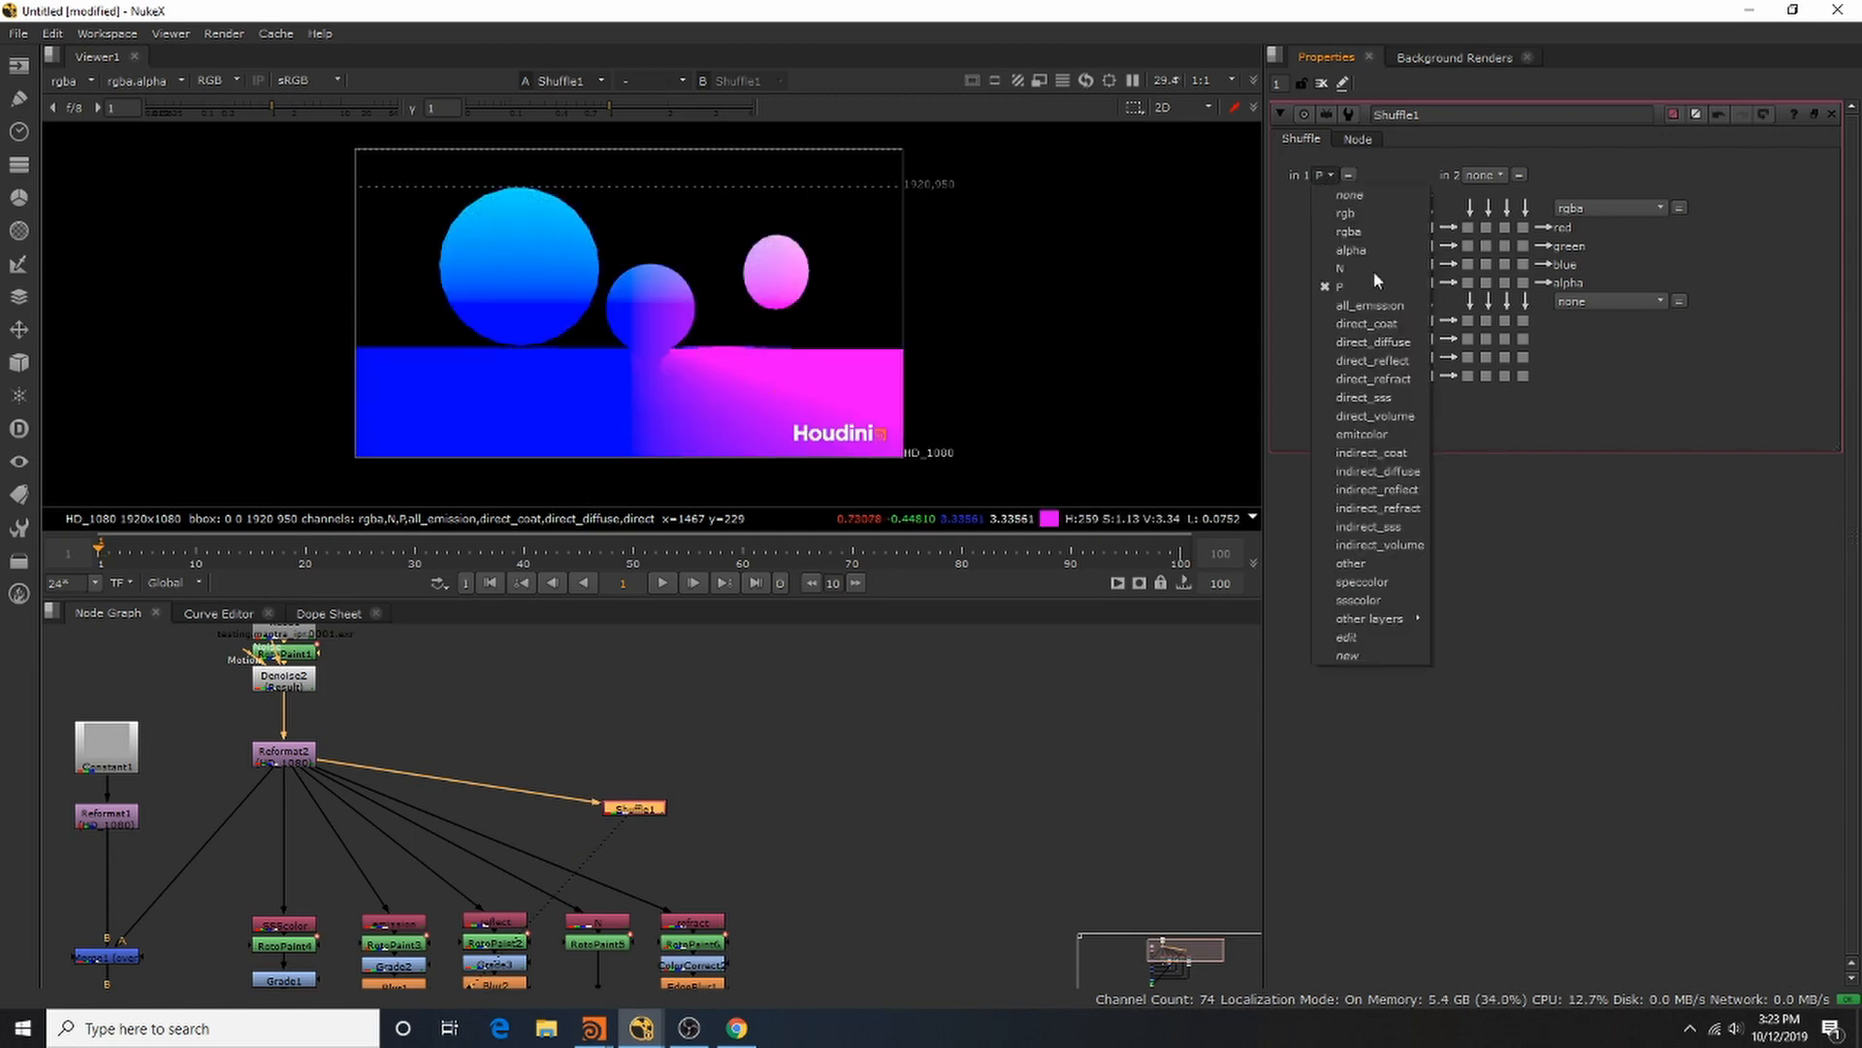
click(1399, 564)
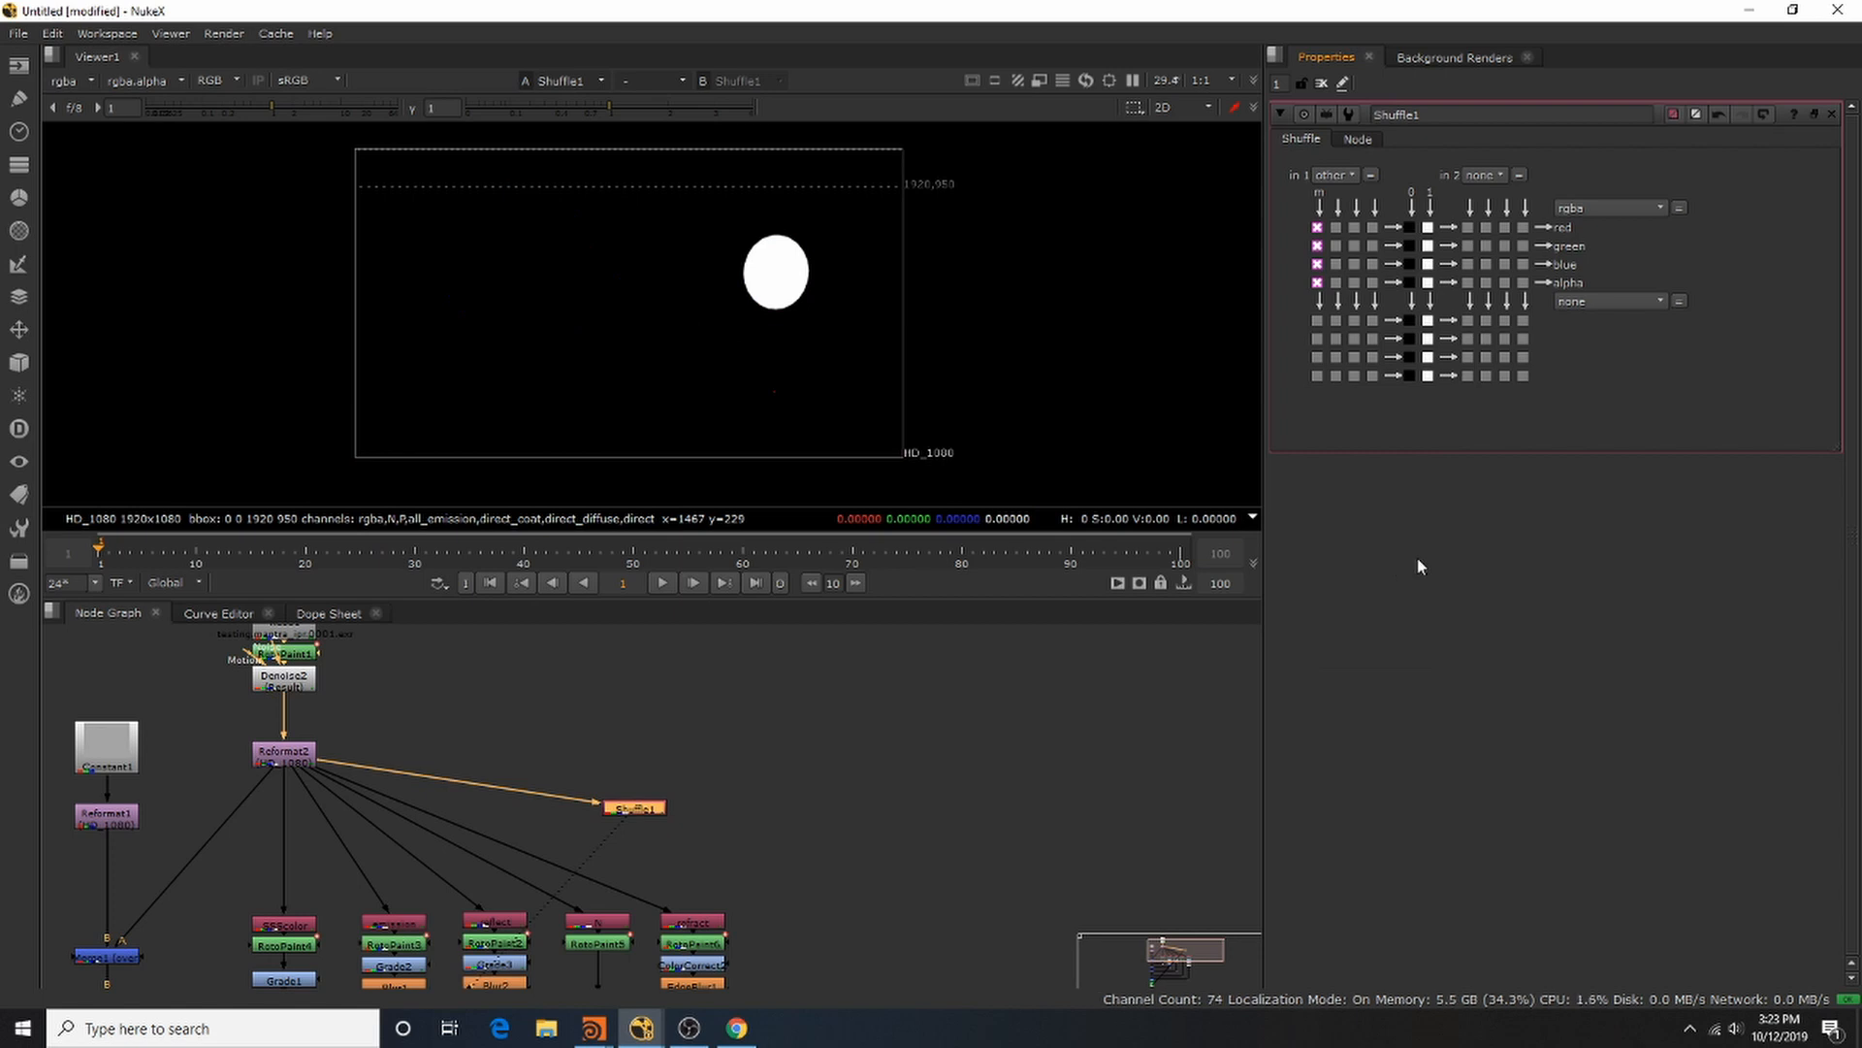
click(1334, 175)
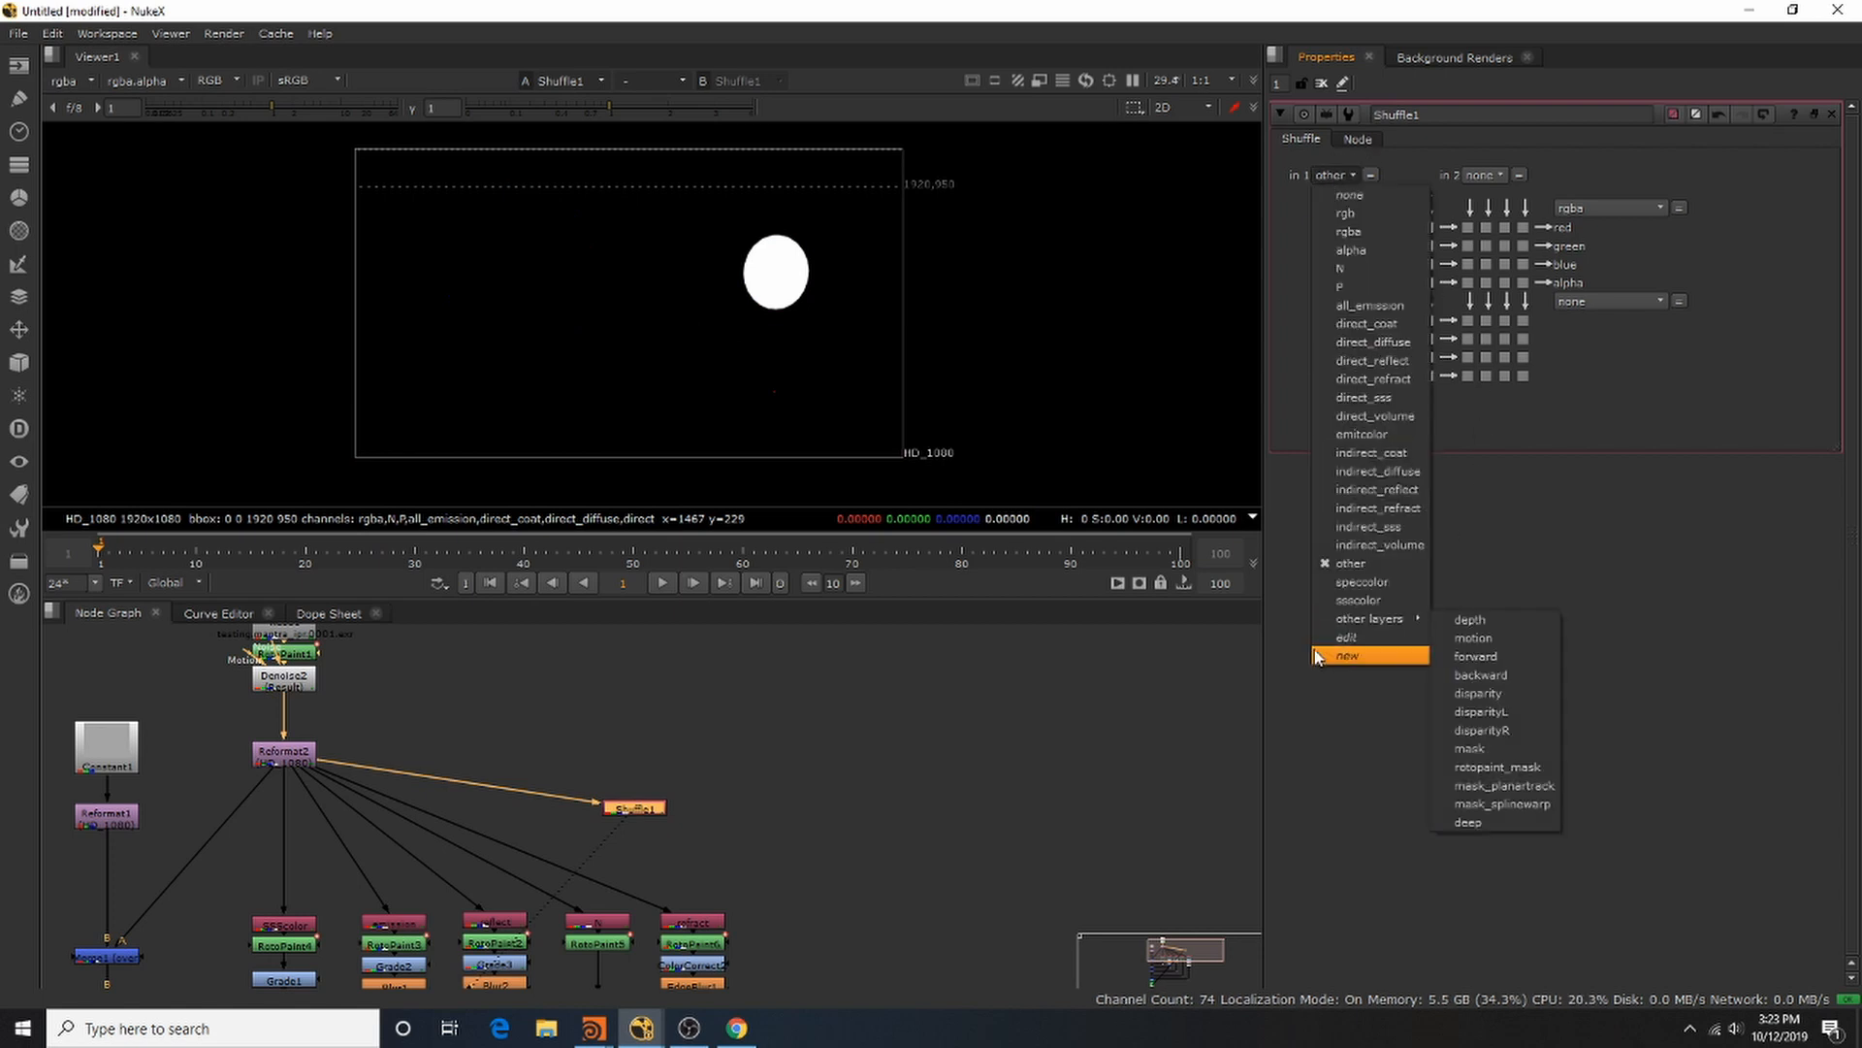
click(1389, 509)
Step: Route the green channel of the indirect_refract layer into the Shuffle node's blue and alpha outputs
click(1344, 176)
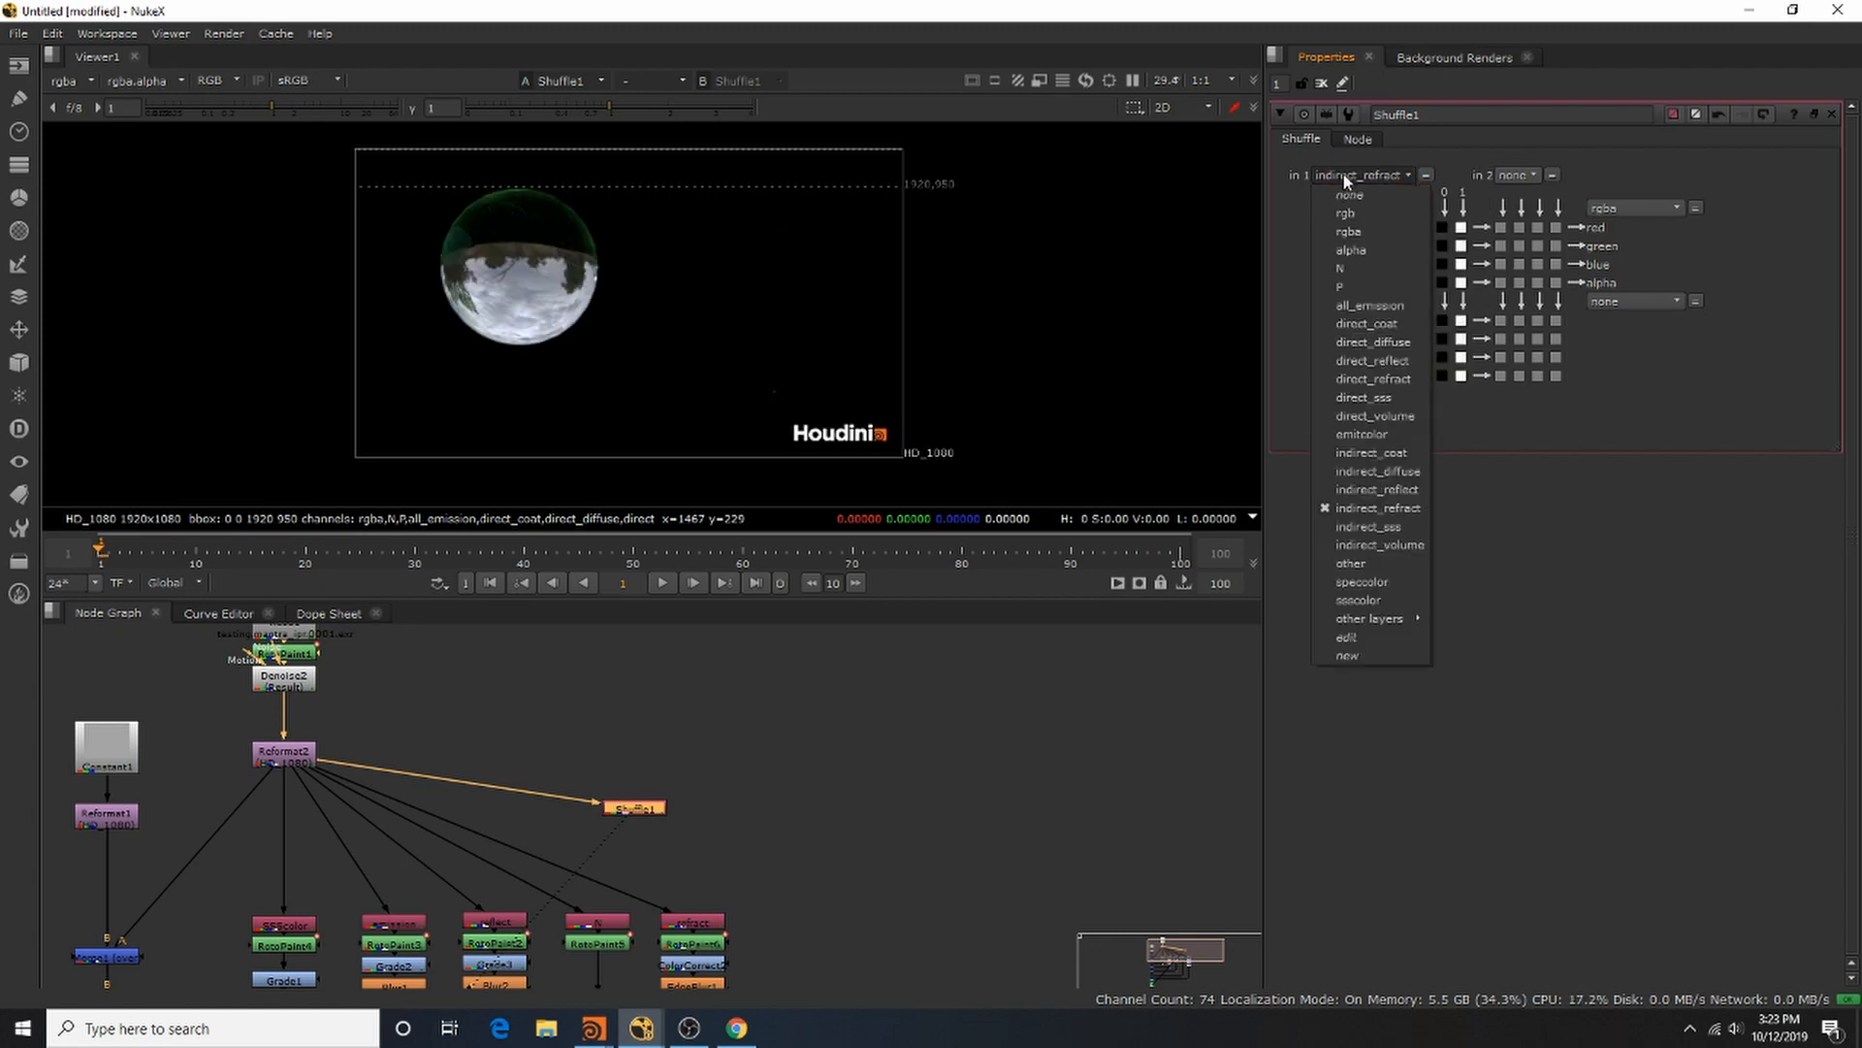
click(1343, 178)
click(1337, 264)
click(1336, 283)
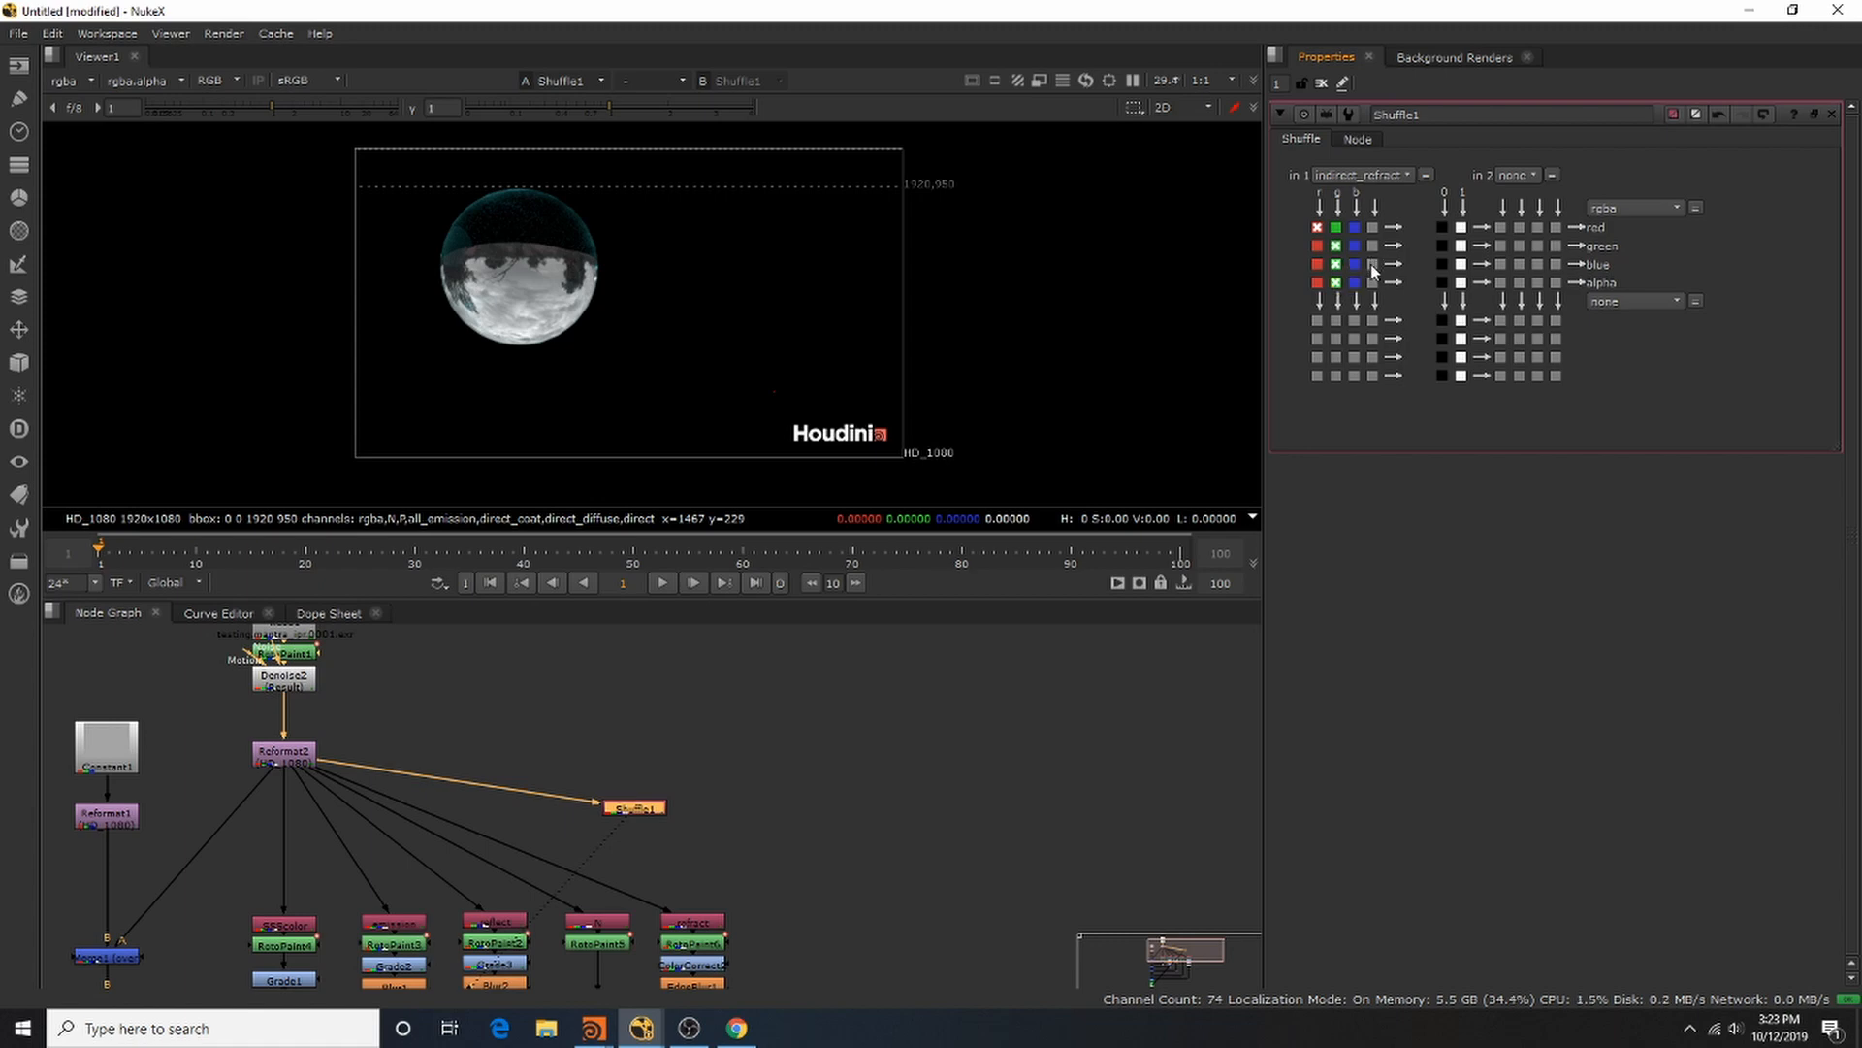
Step: Set the Shuffle node's first input layer to speccolor
click(1356, 174)
mouse_move(1387, 619)
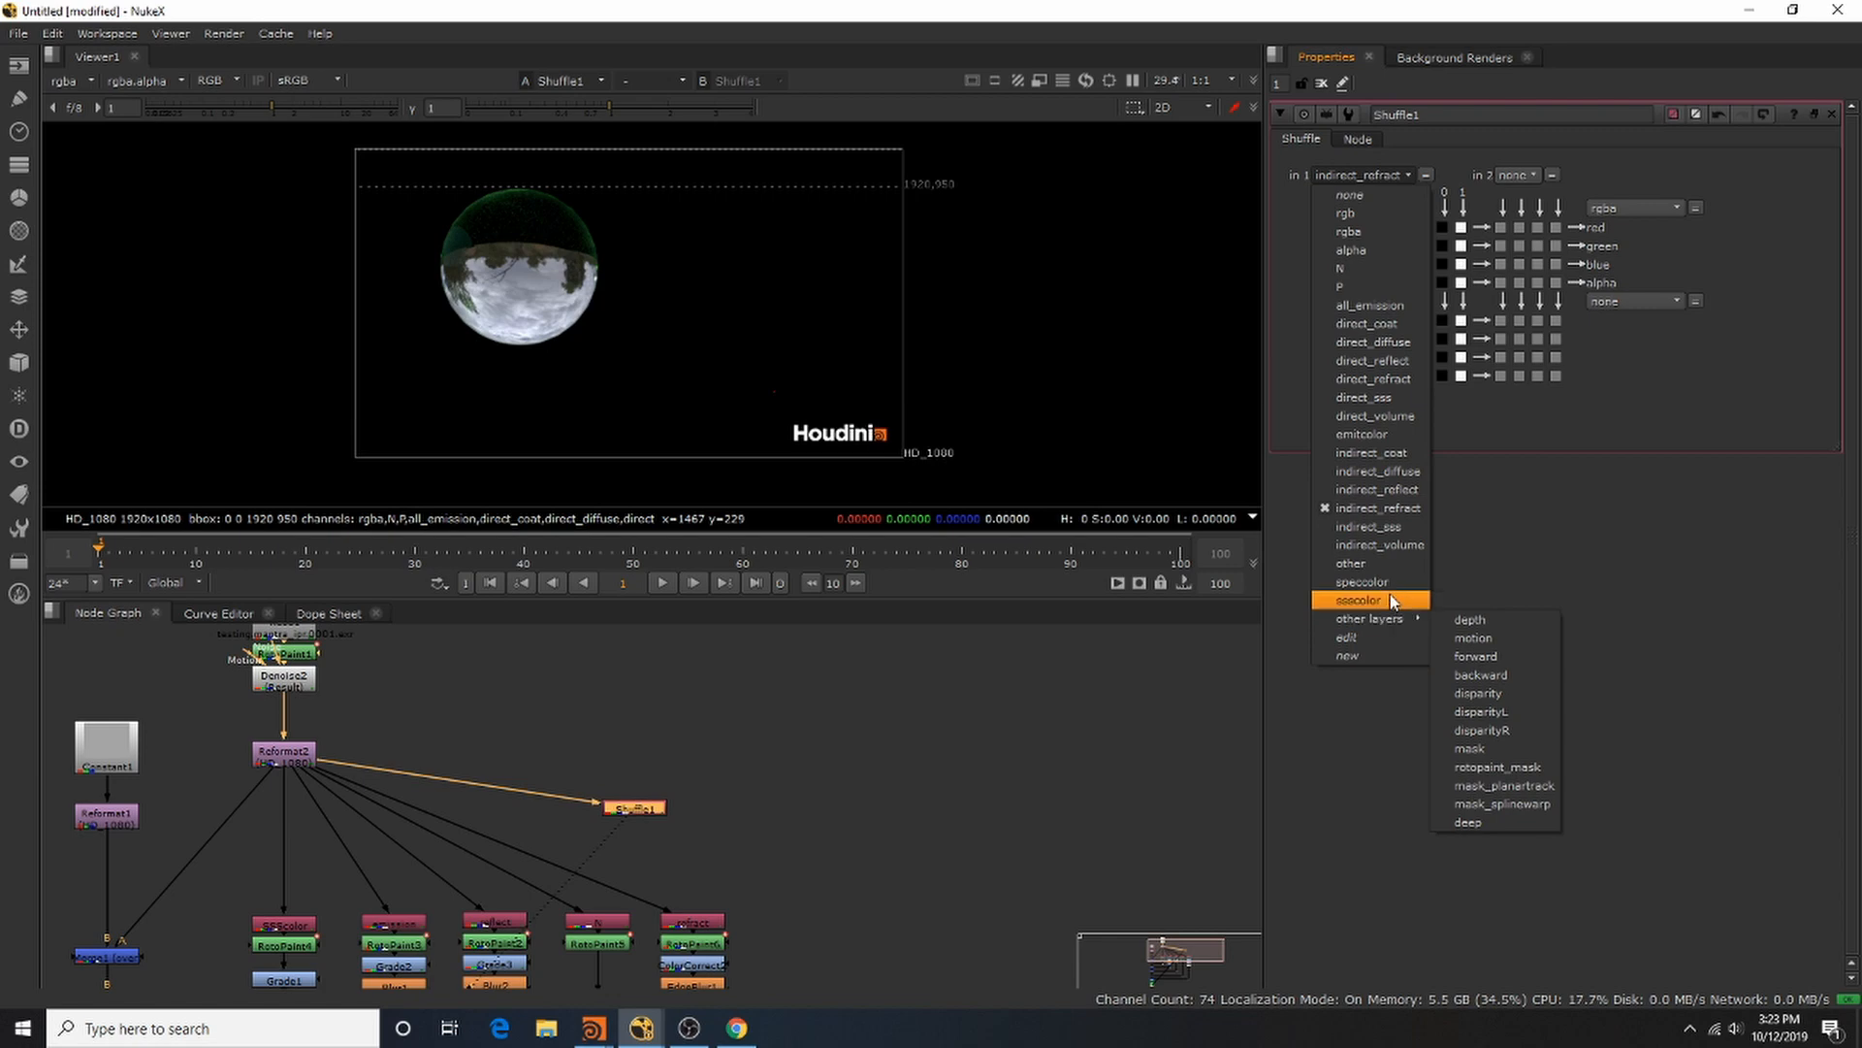
click(1362, 582)
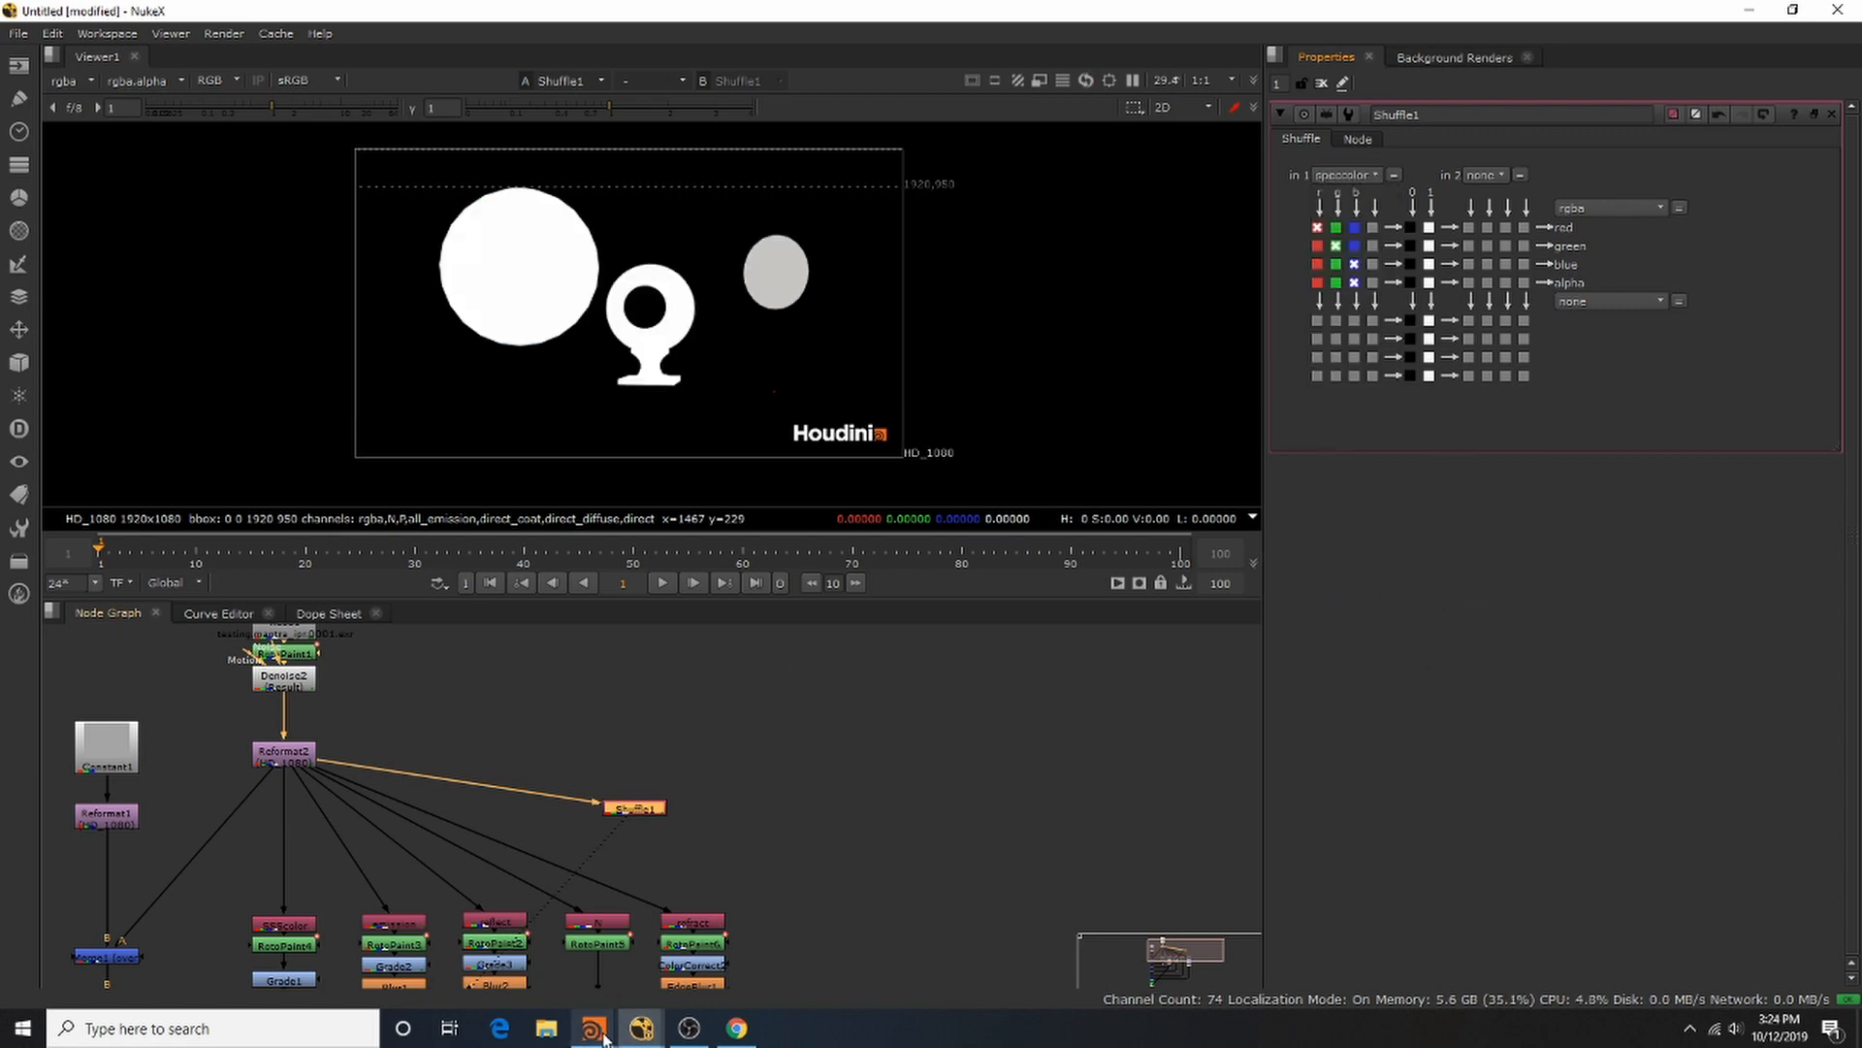
Step: Switch to Houdini with its window maximized and show the out network in the network editor
mouse_move(626, 1009)
click(652, 975)
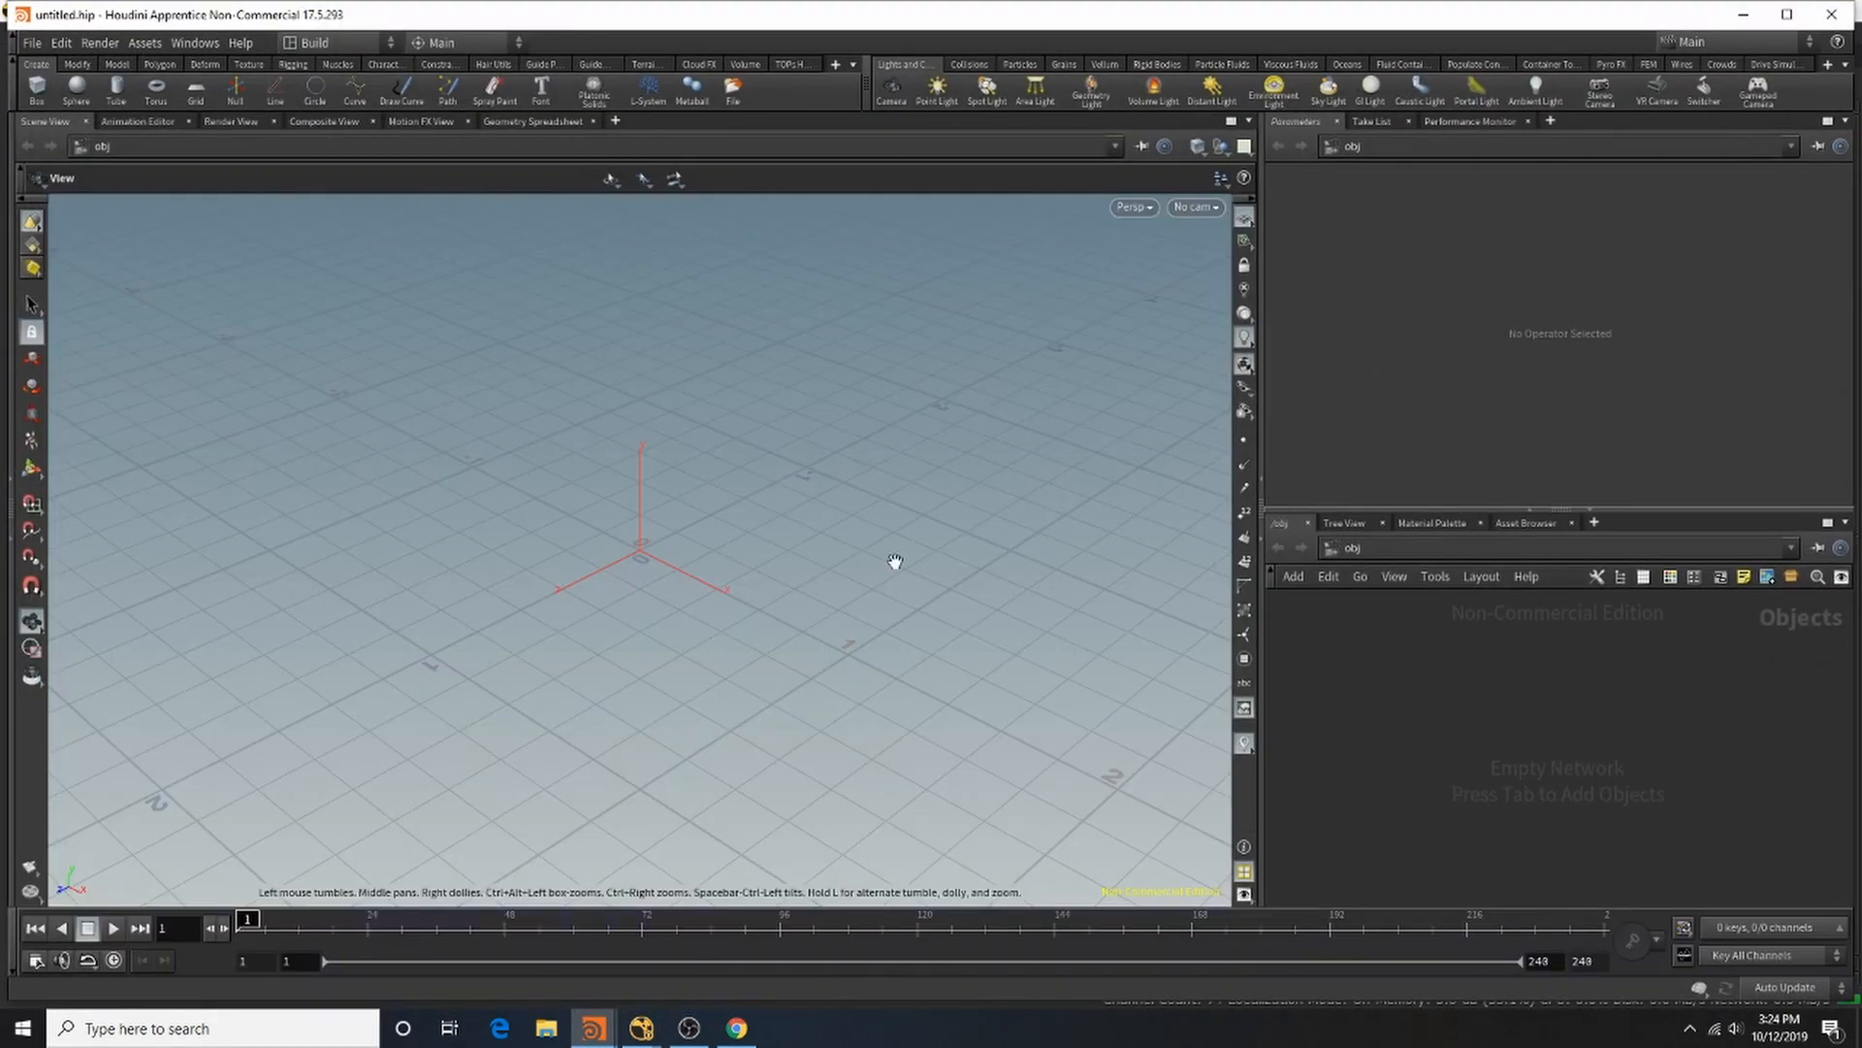
click(1786, 14)
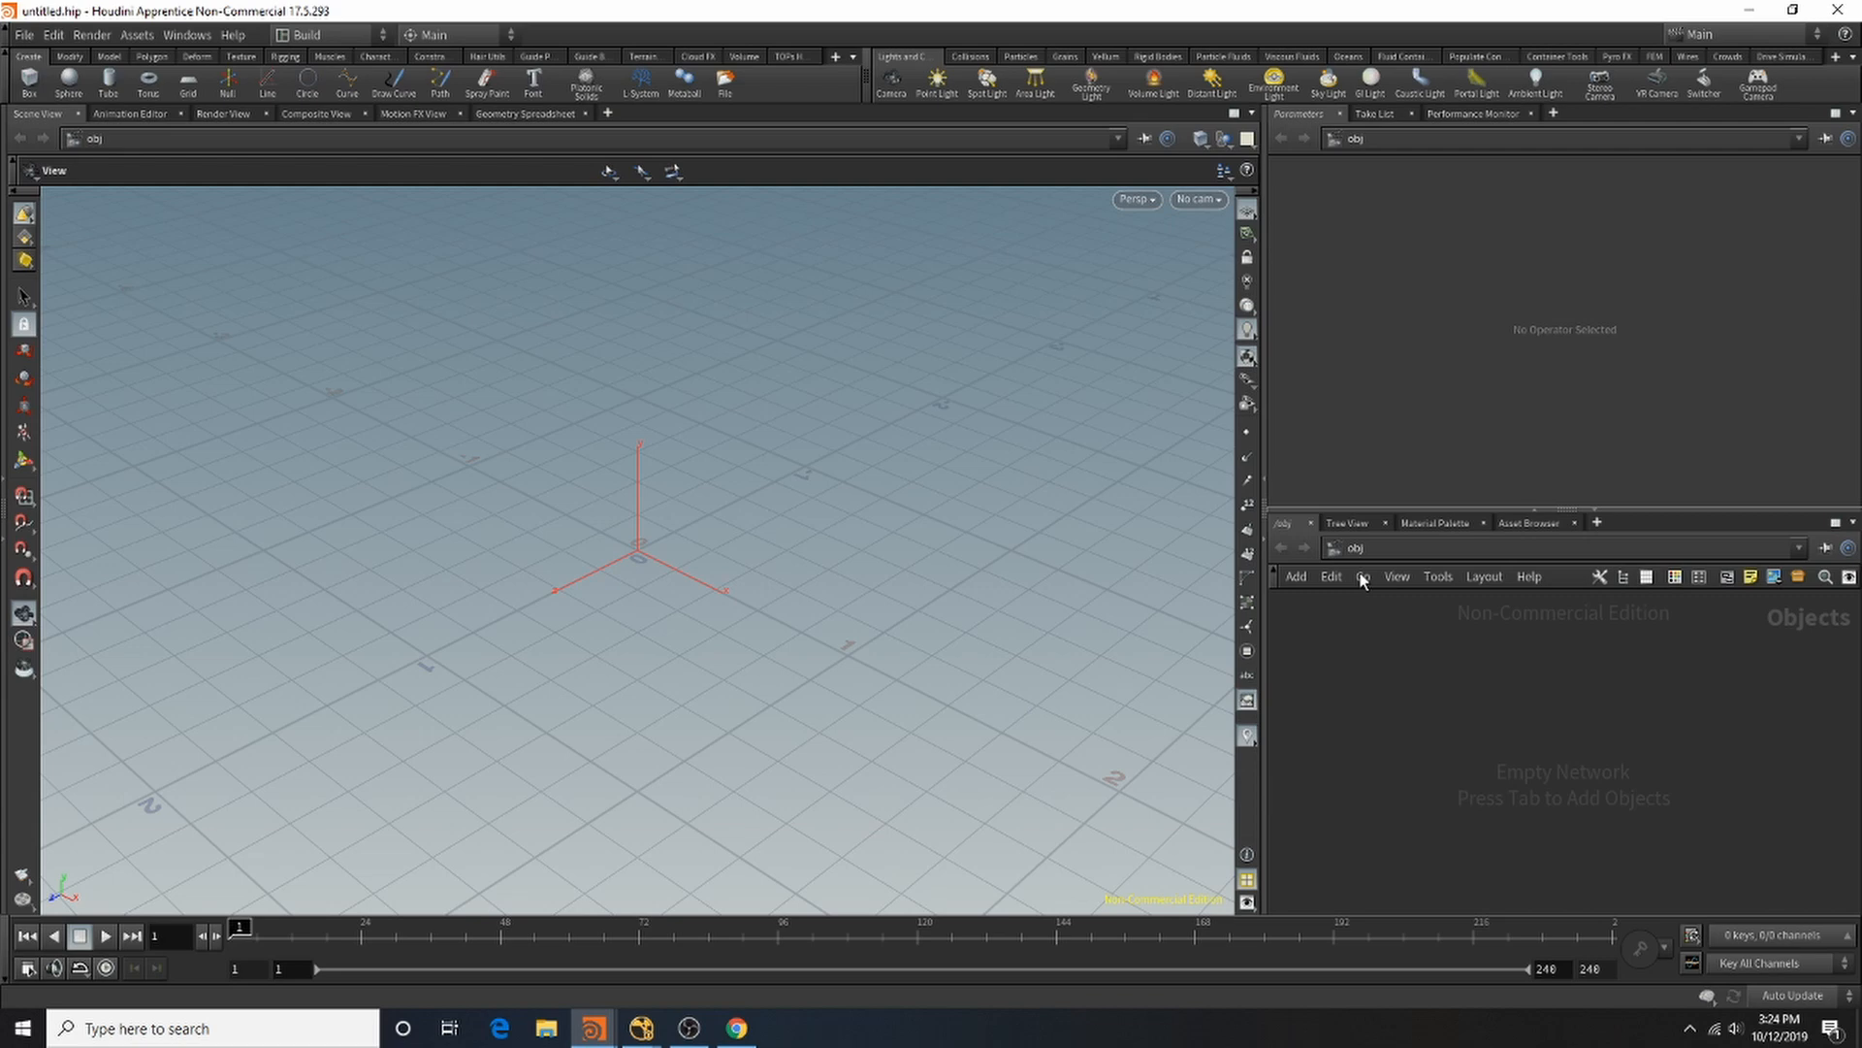
click(1475, 548)
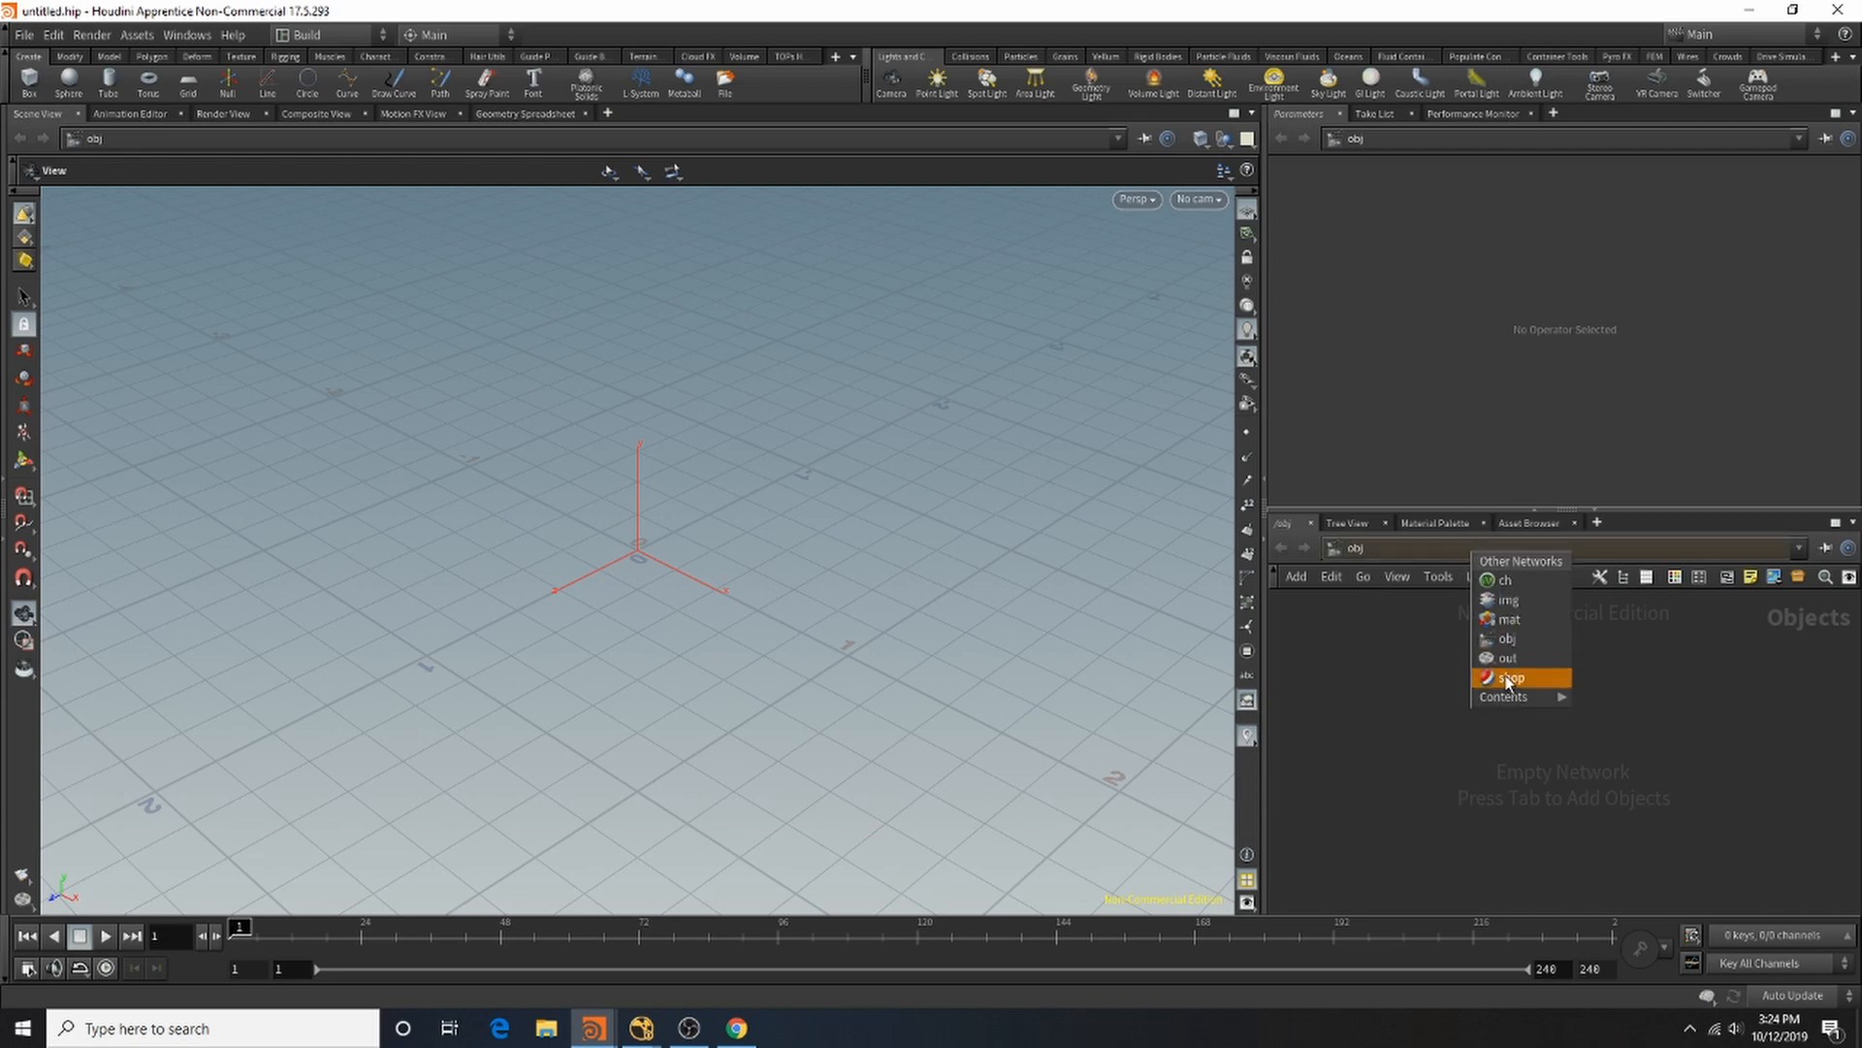
click(1503, 665)
Step: Add a Mantra render node to the empty out network
key(Tab)
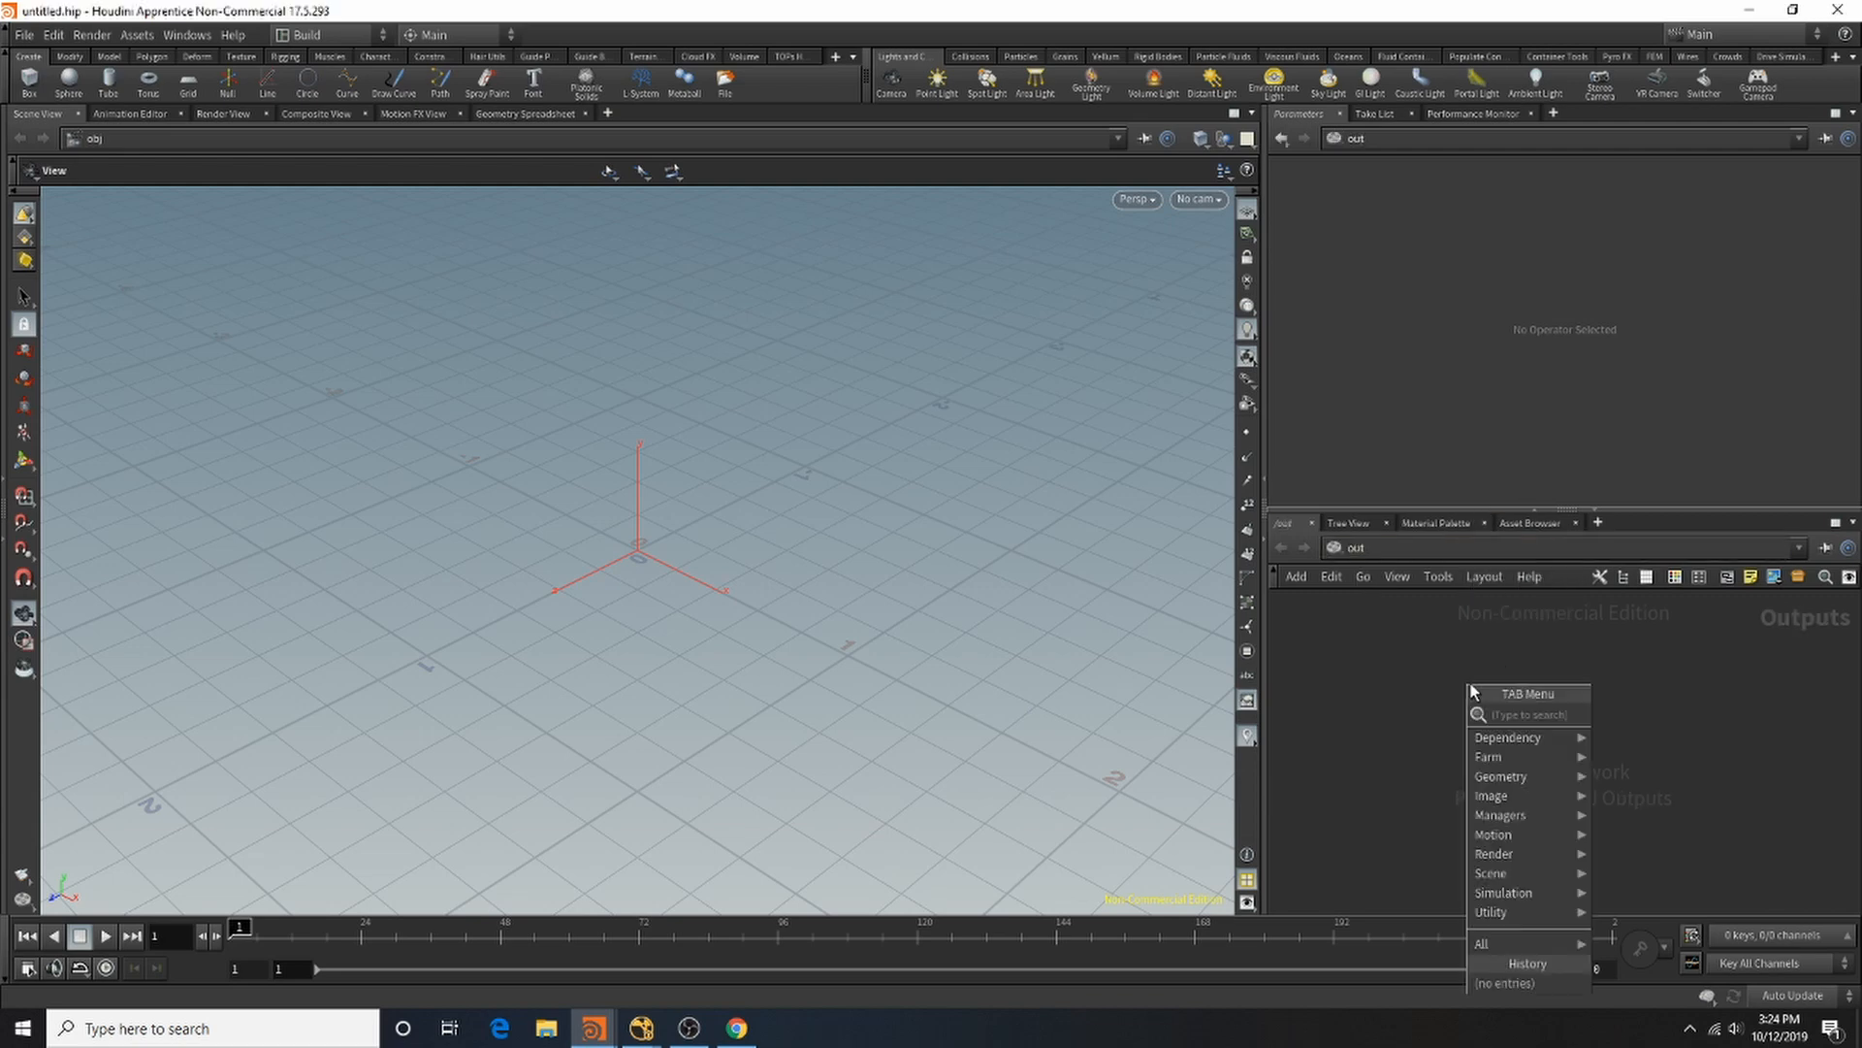
text(matnet)
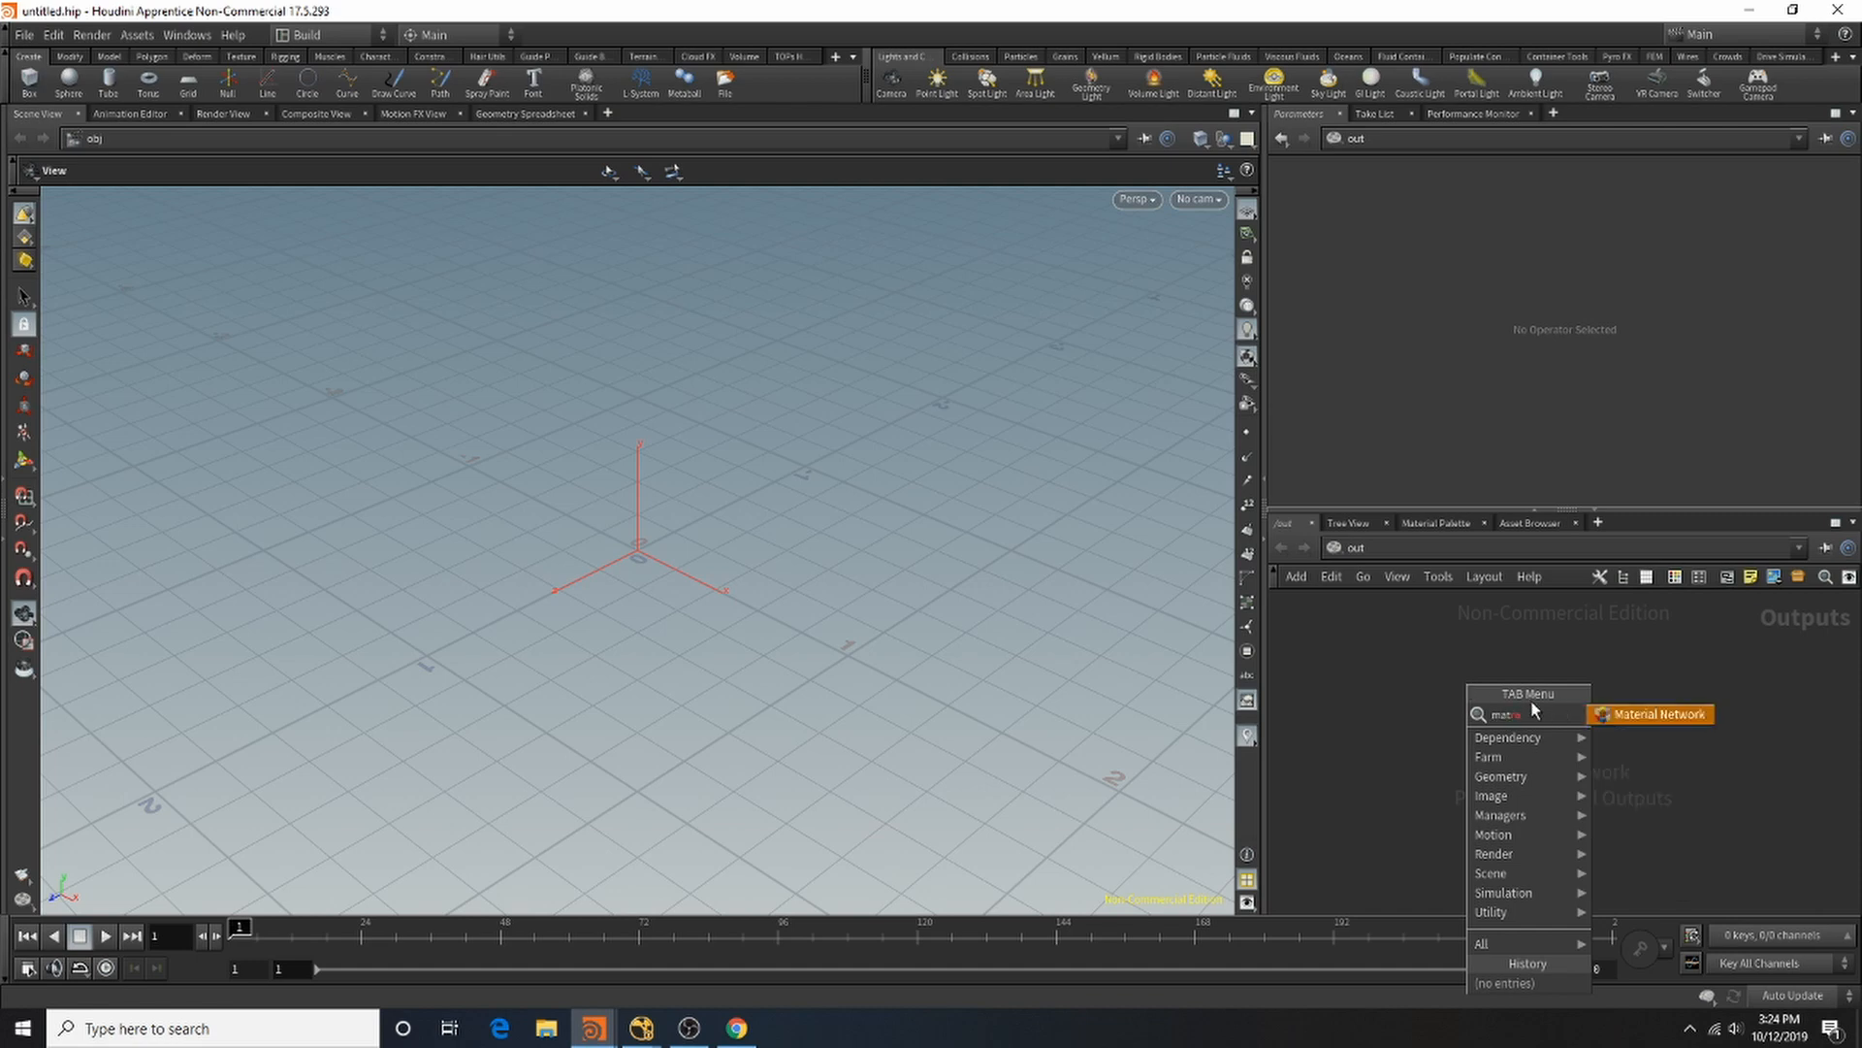
key(BackSpace)
key(BackSpace)
key(BackSpace)
key(BackSpace)
text(ntra)
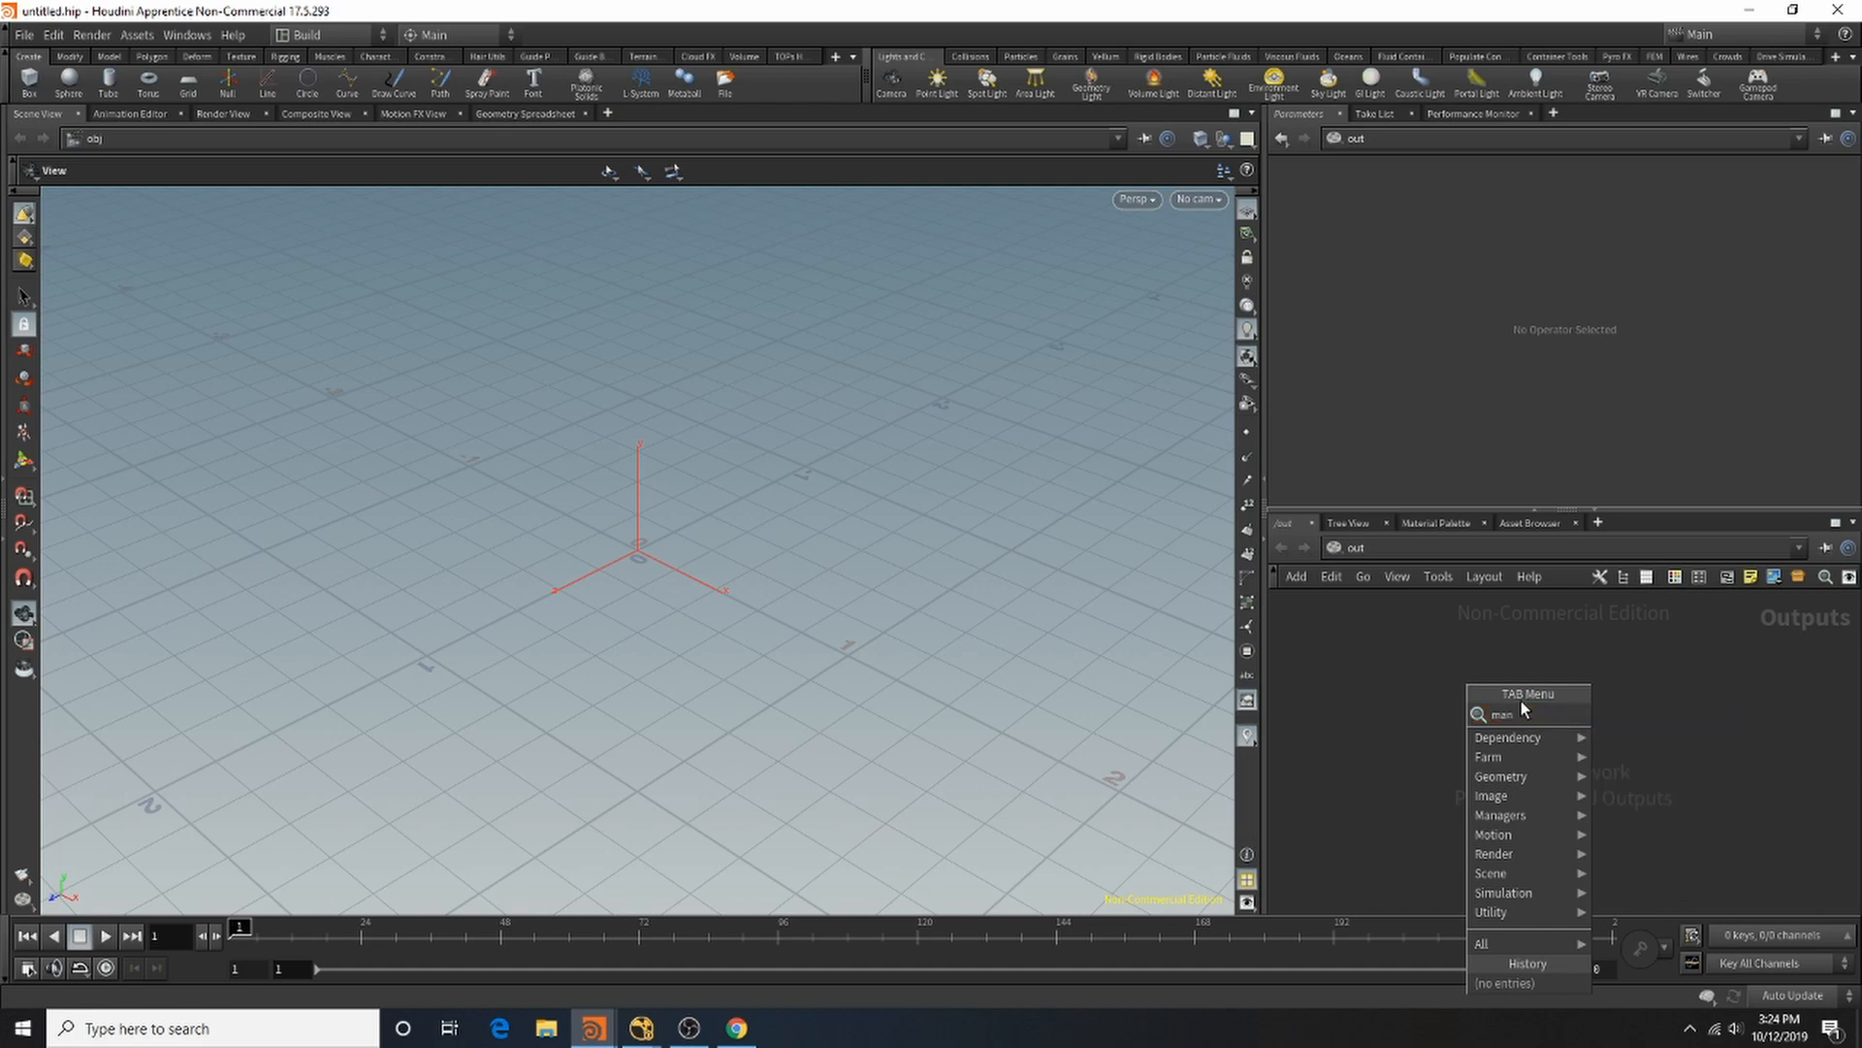
click(1640, 722)
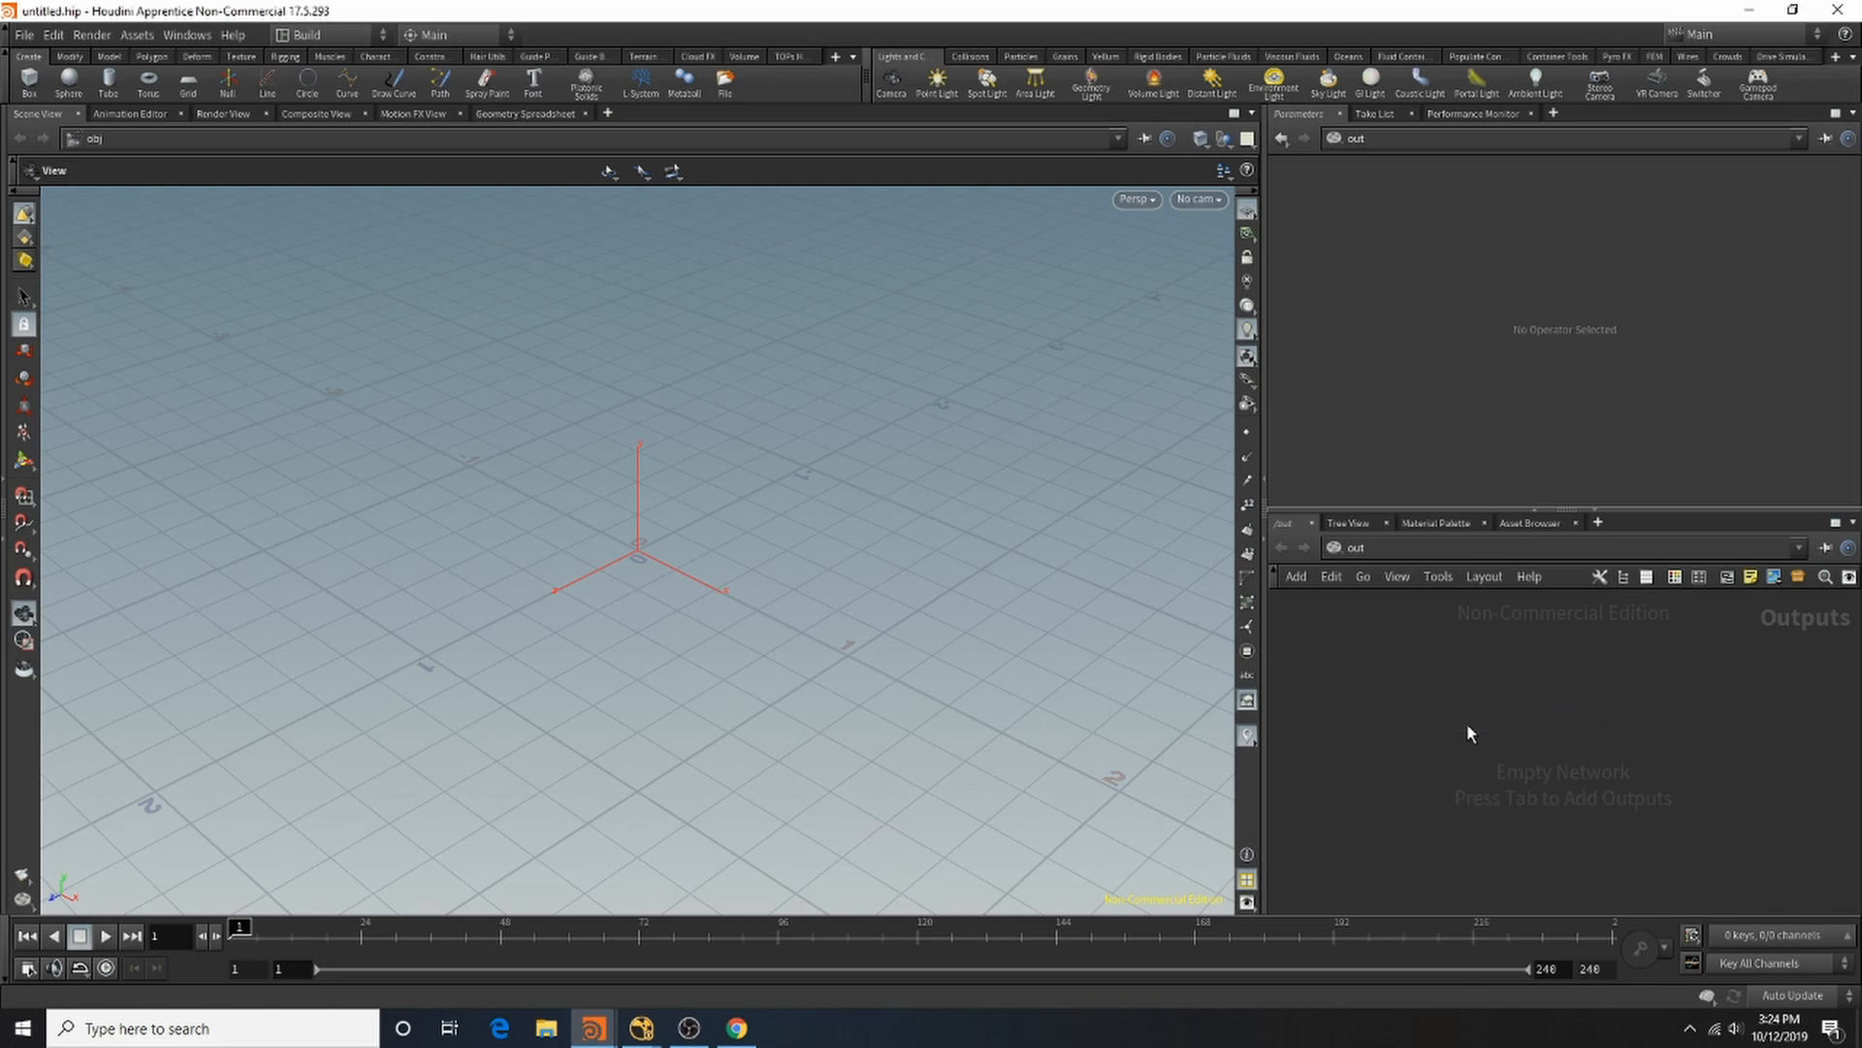
click(1554, 791)
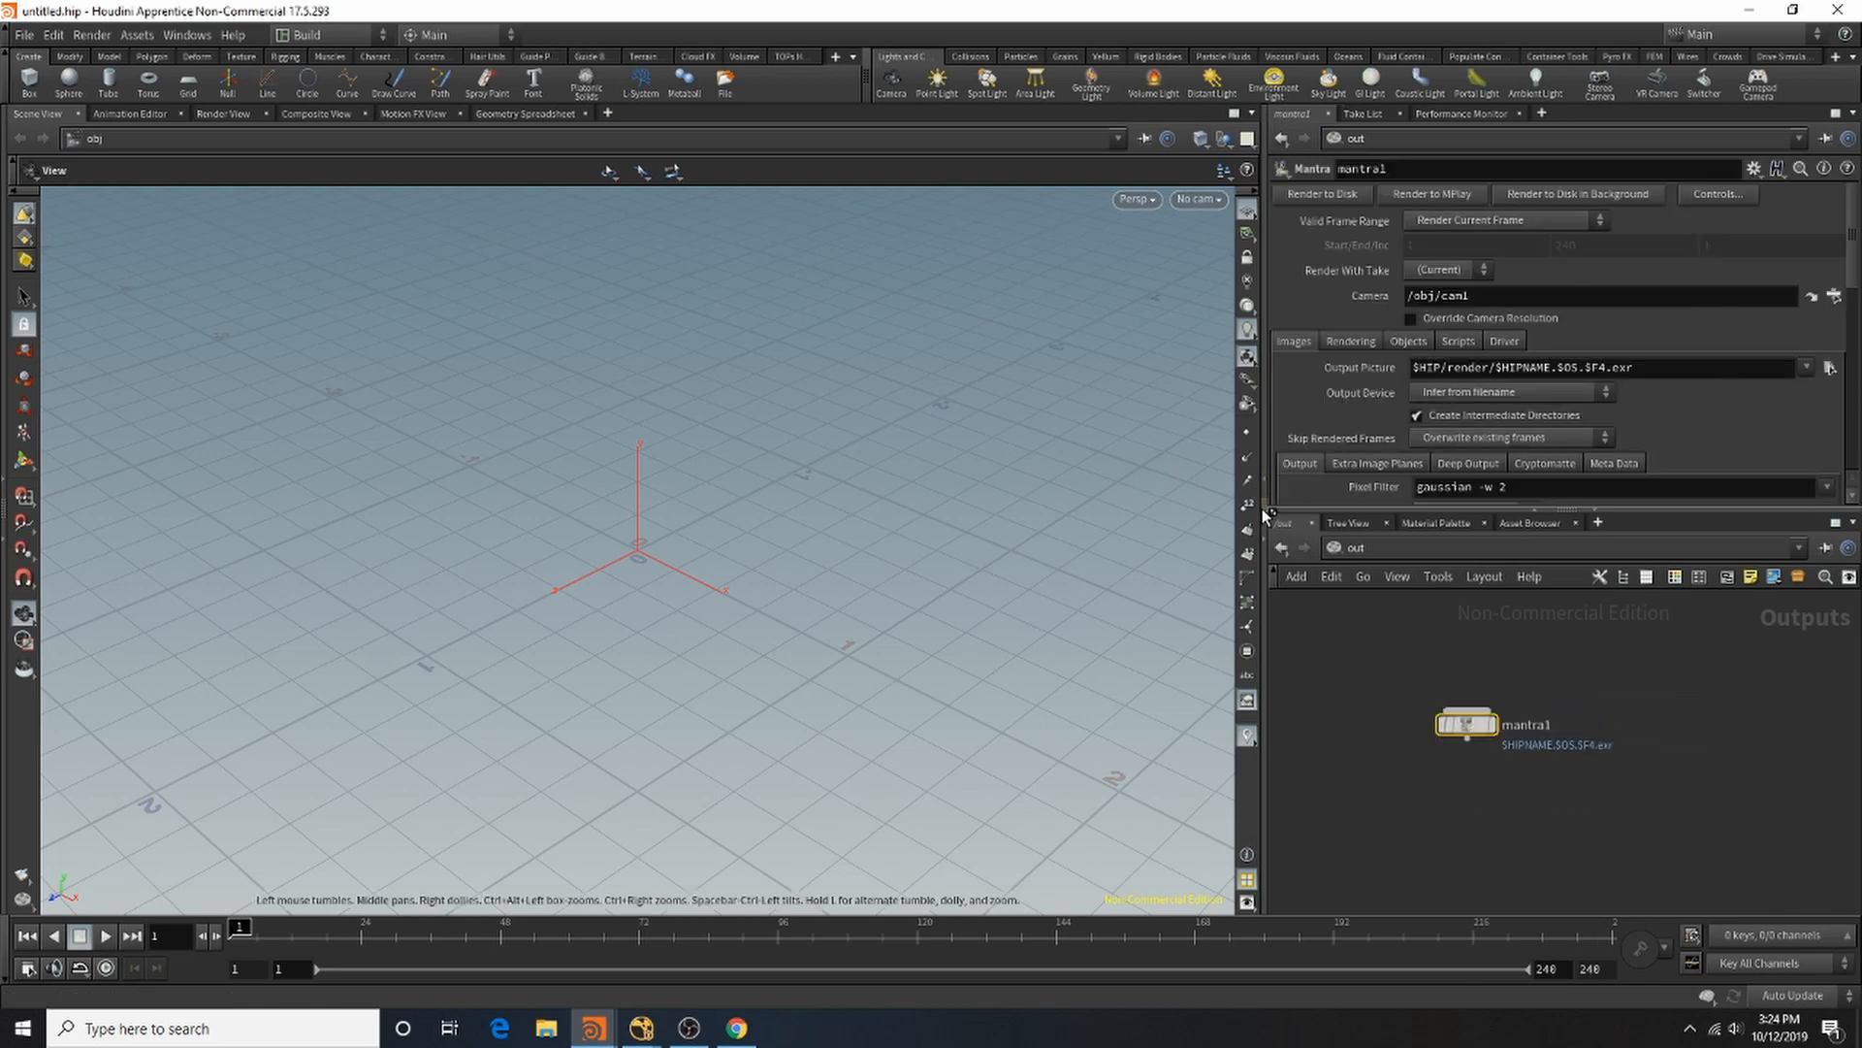
Step: Widen the parameter pane and look through the Mantra node's Valid Frame Range options
drag(1261, 509, 1164, 505)
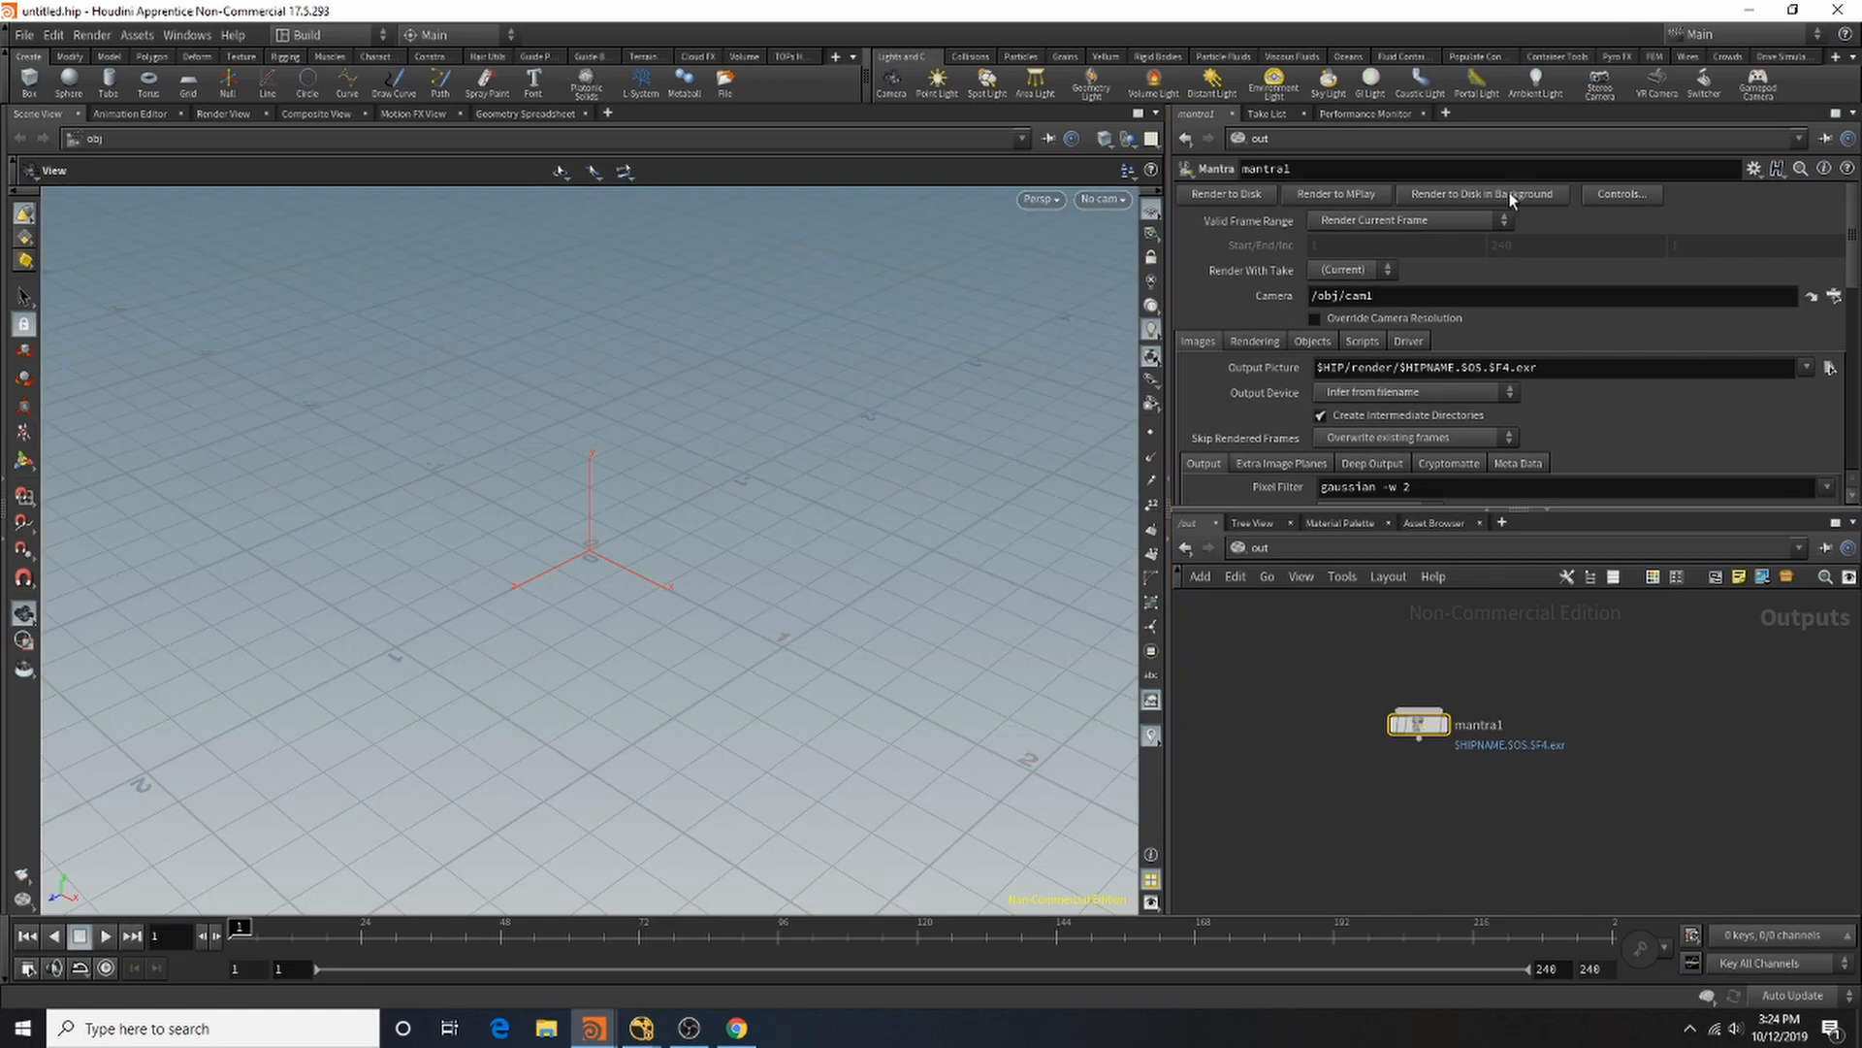
click(1508, 221)
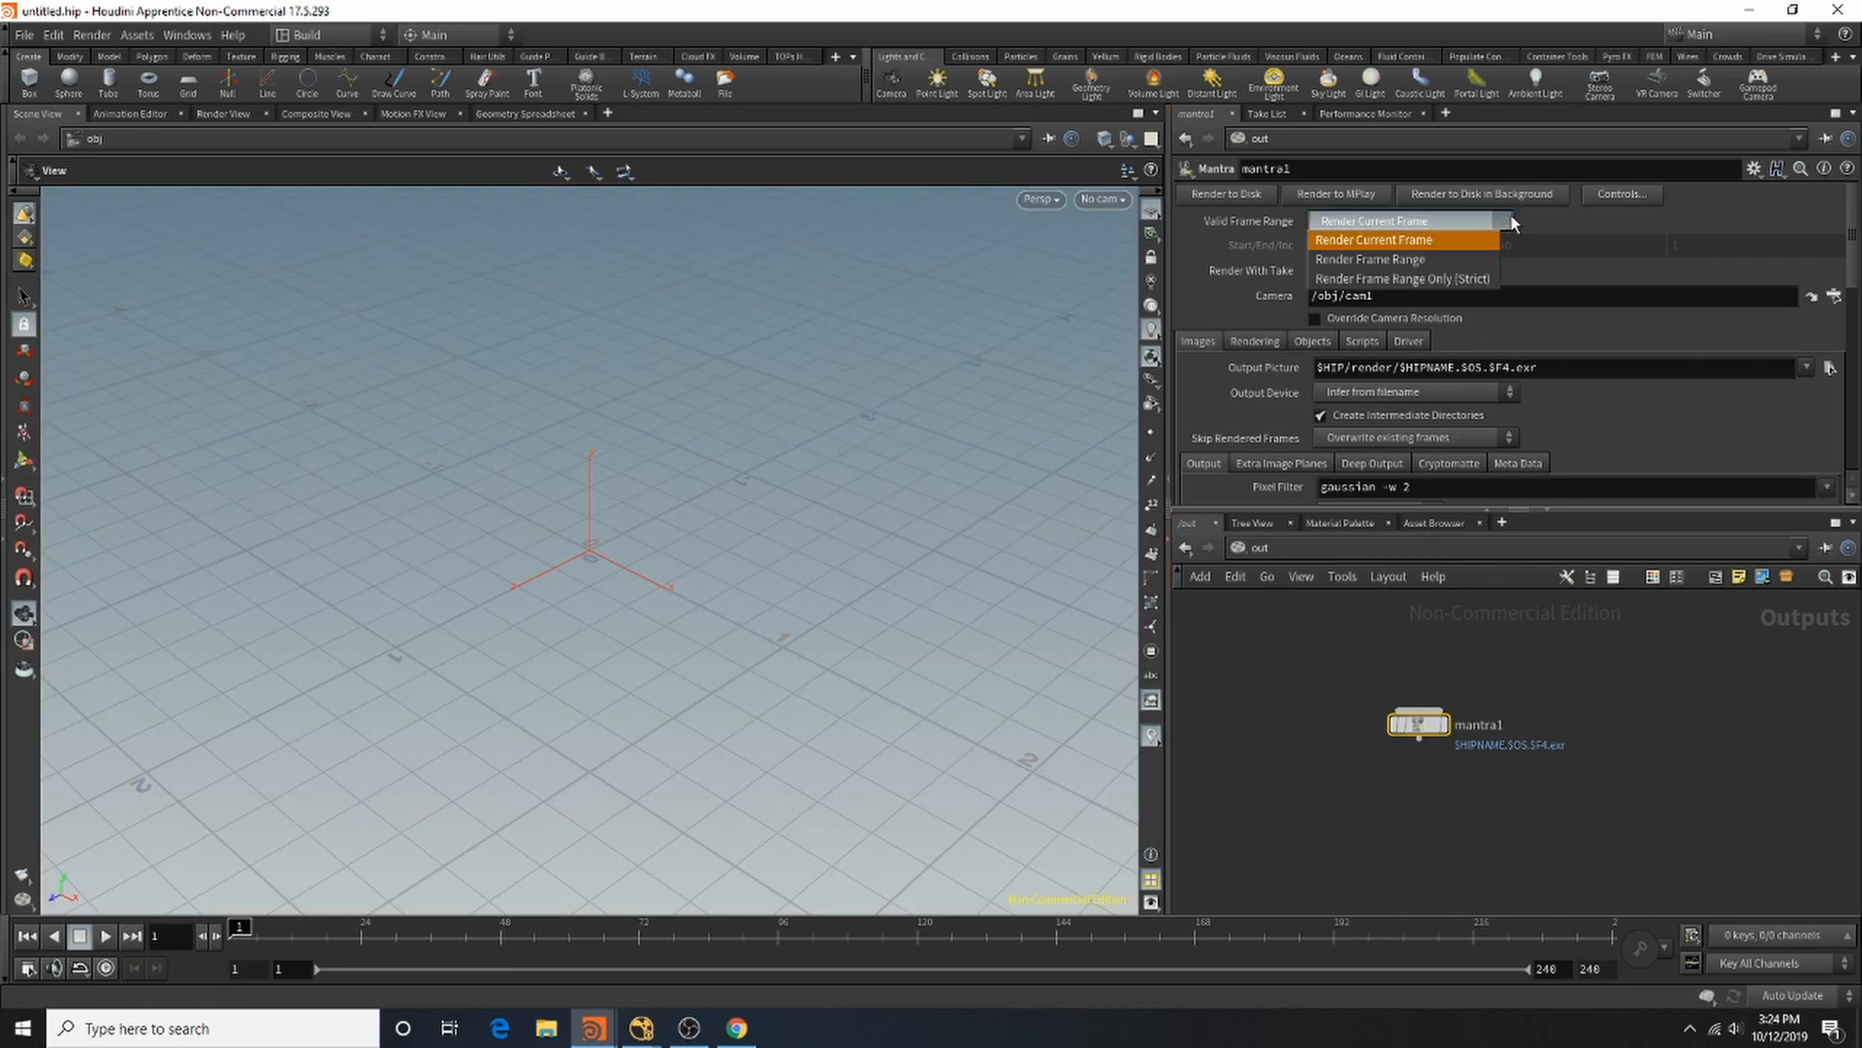
click(1474, 259)
Step: Add a Cryptomatte layer to the Mantra node's image output and remove it again
scroll(1447, 283, down, 3)
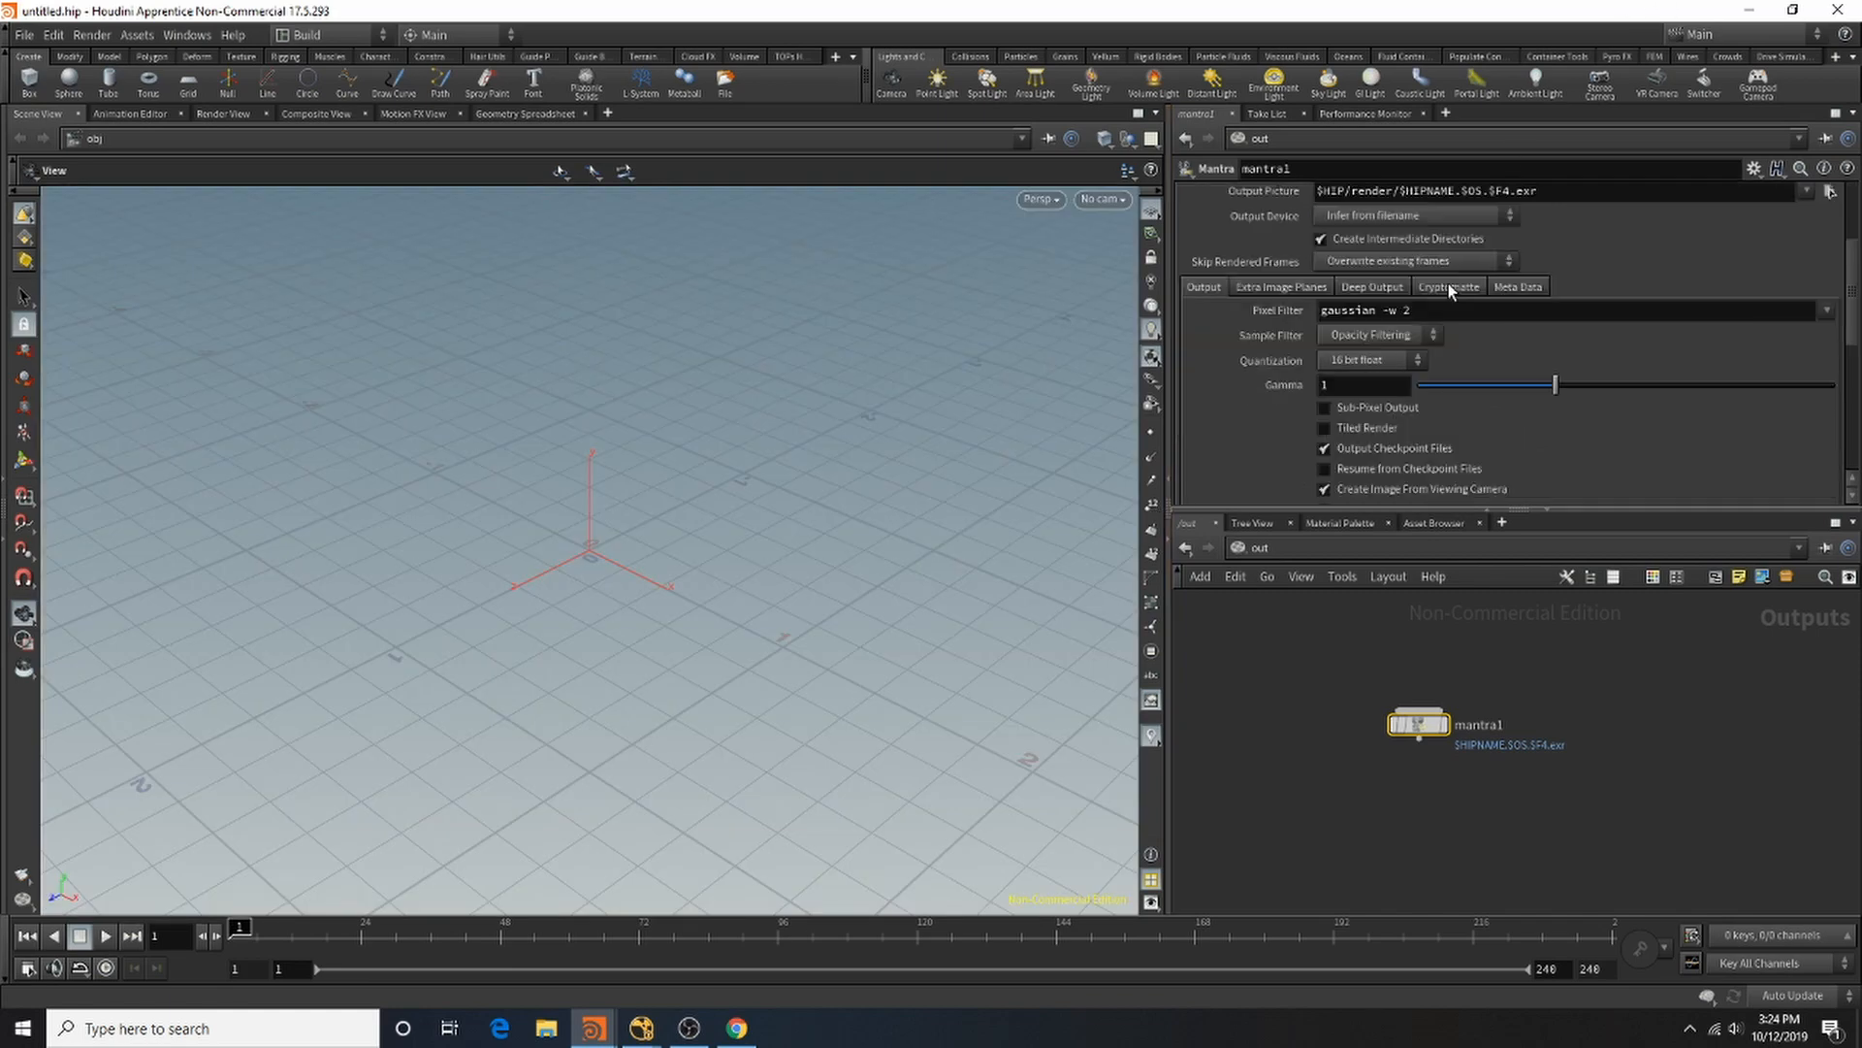
click(1449, 285)
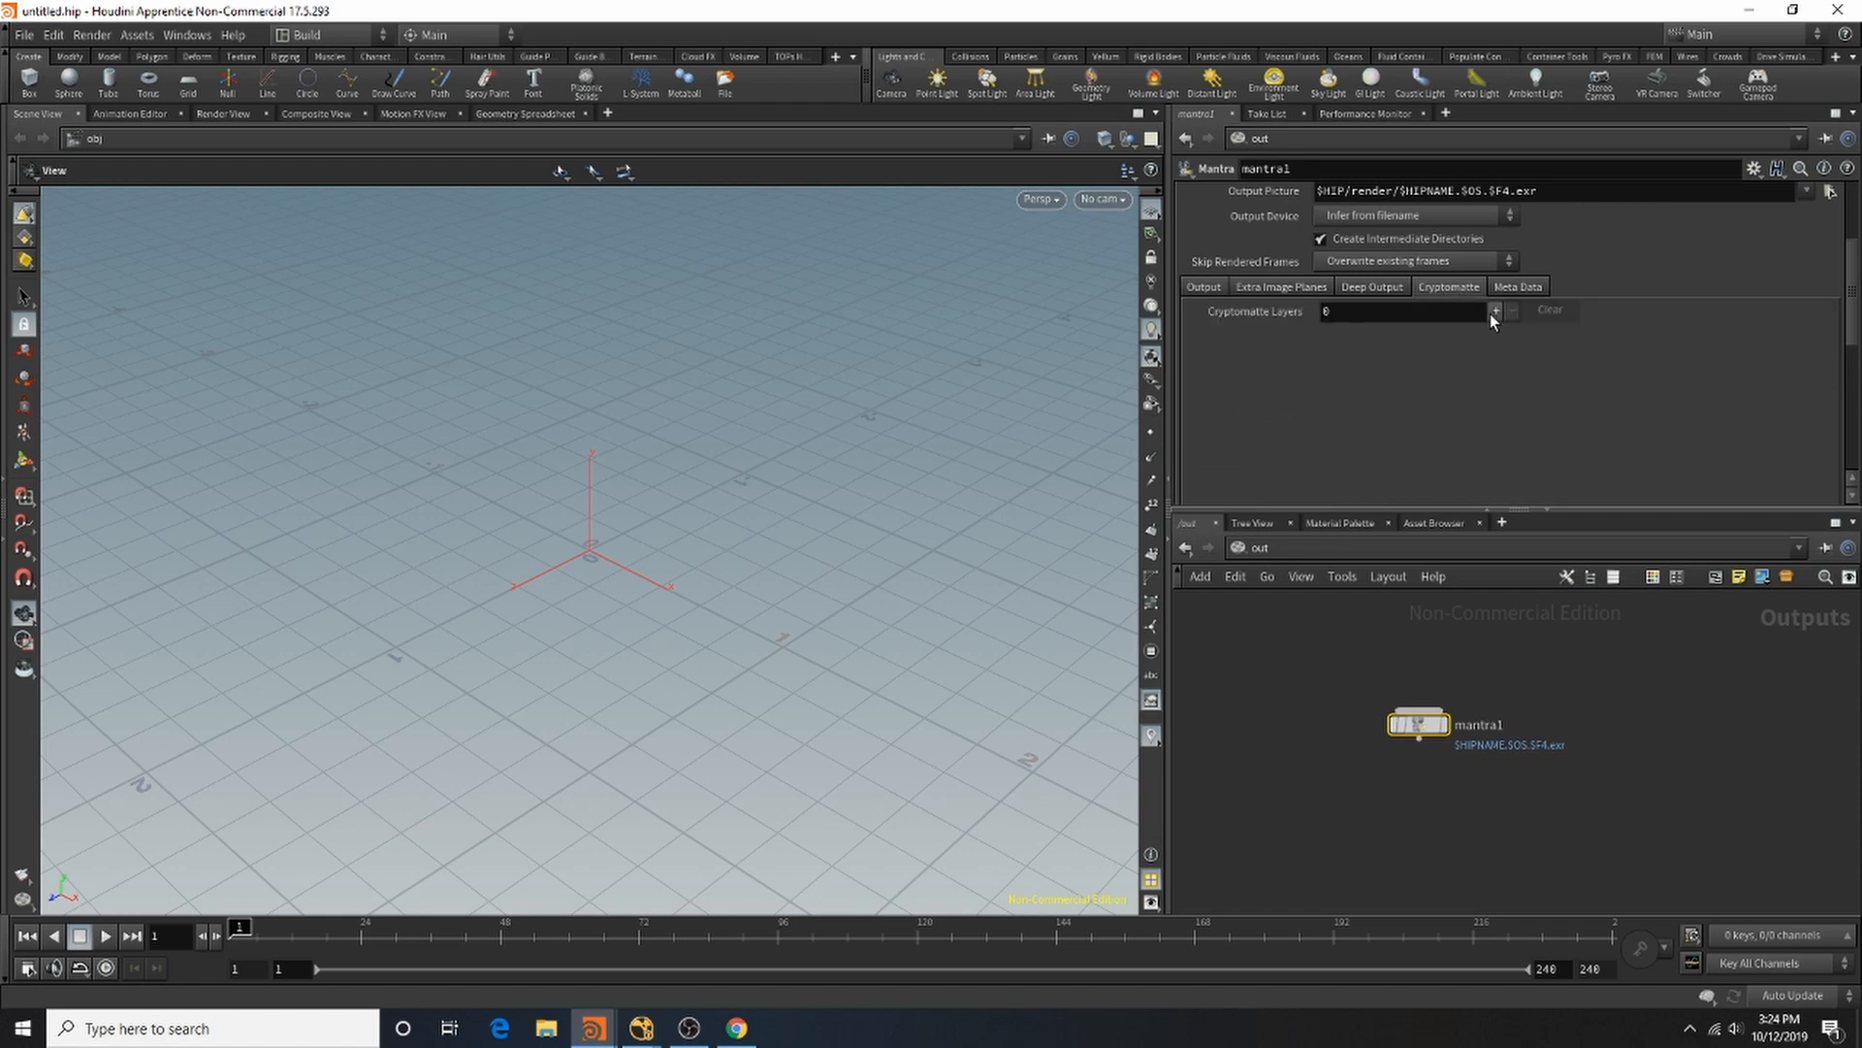
click(1495, 312)
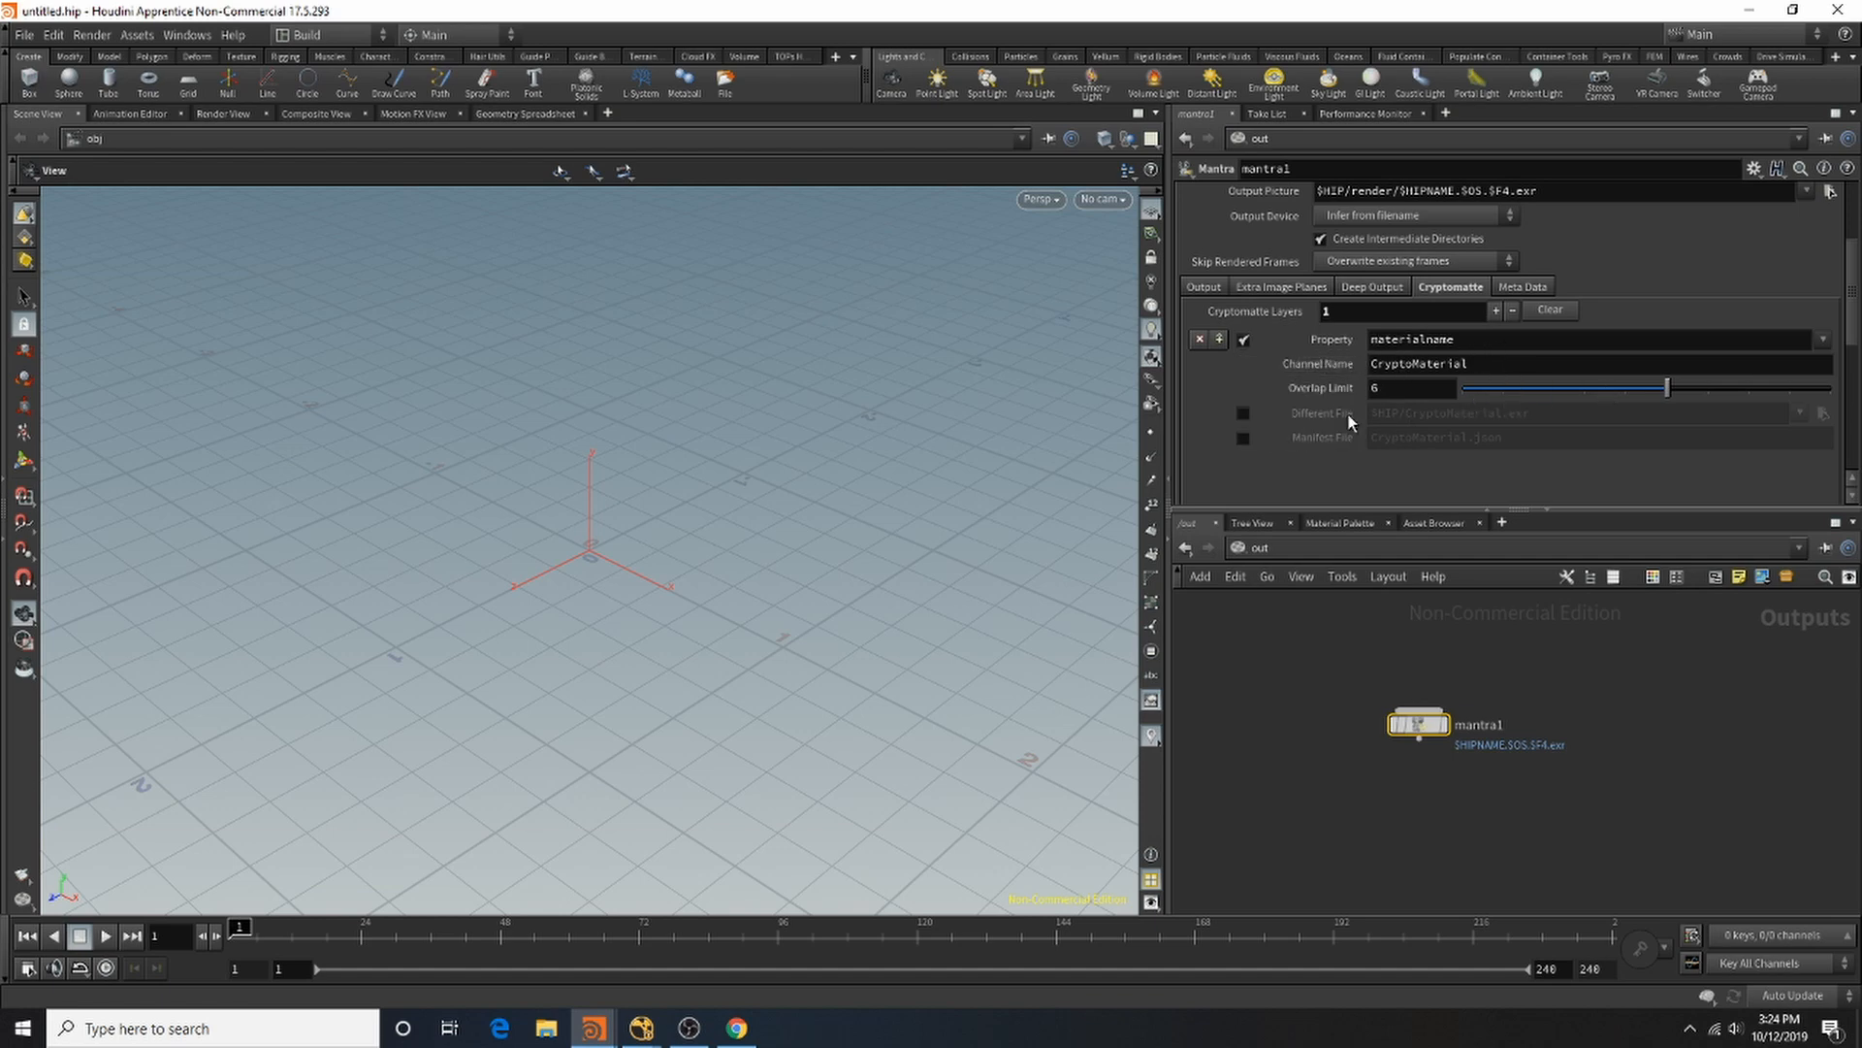
click(1199, 339)
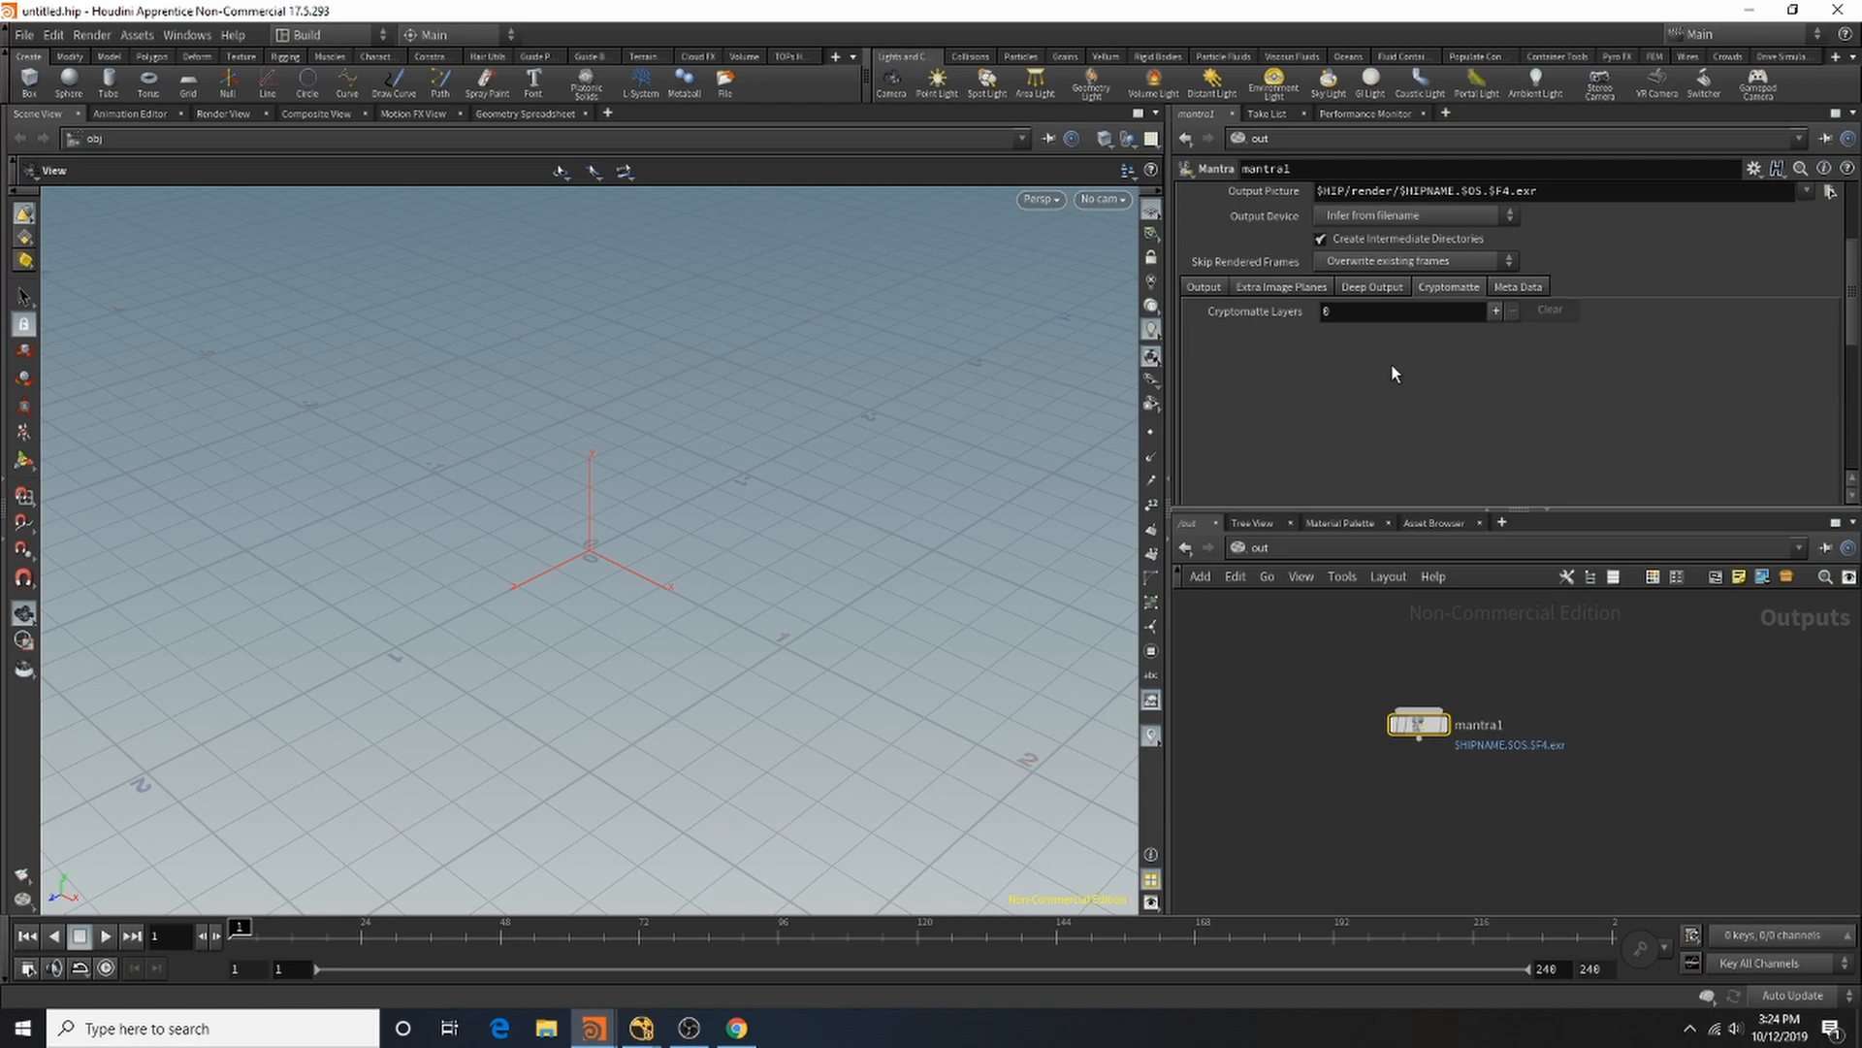
Step: Try the Deep Shadow Map and Deep Camera Map resolvers, then restore No Deep Resolver
click(1400, 285)
click(1403, 312)
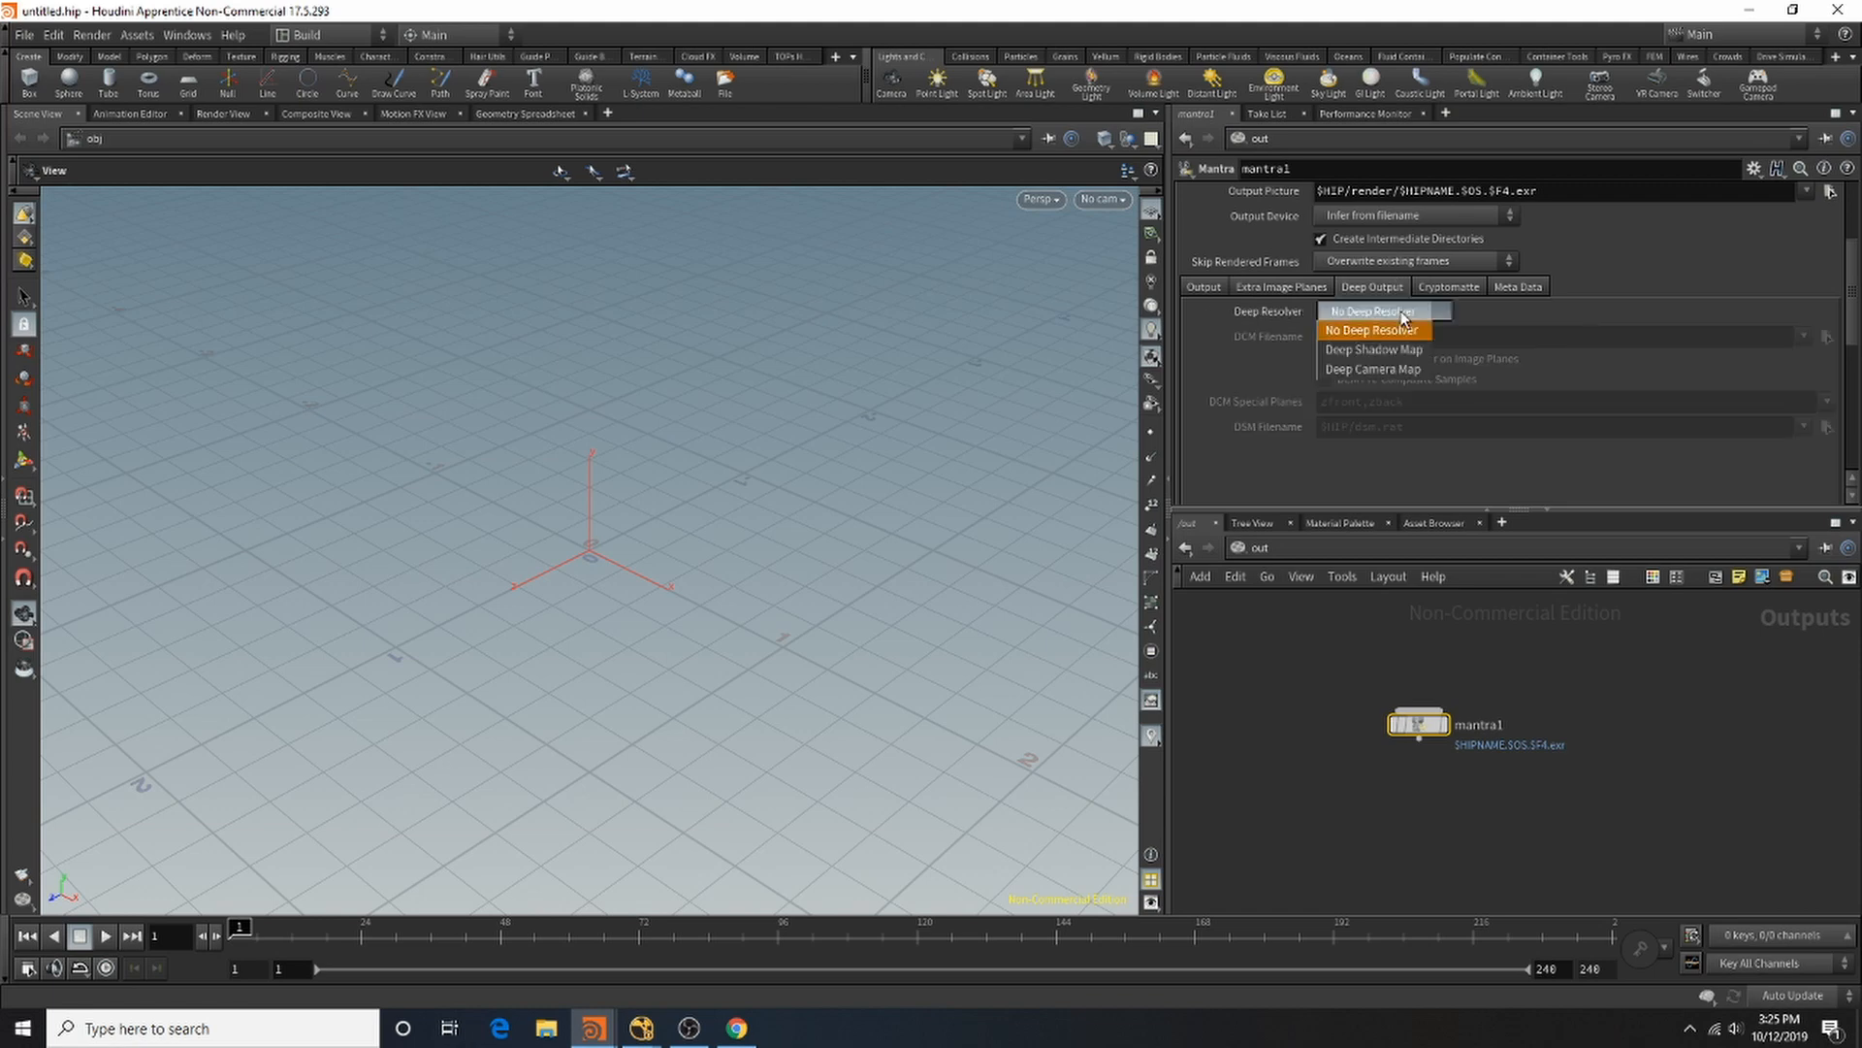
click(1387, 349)
click(1422, 309)
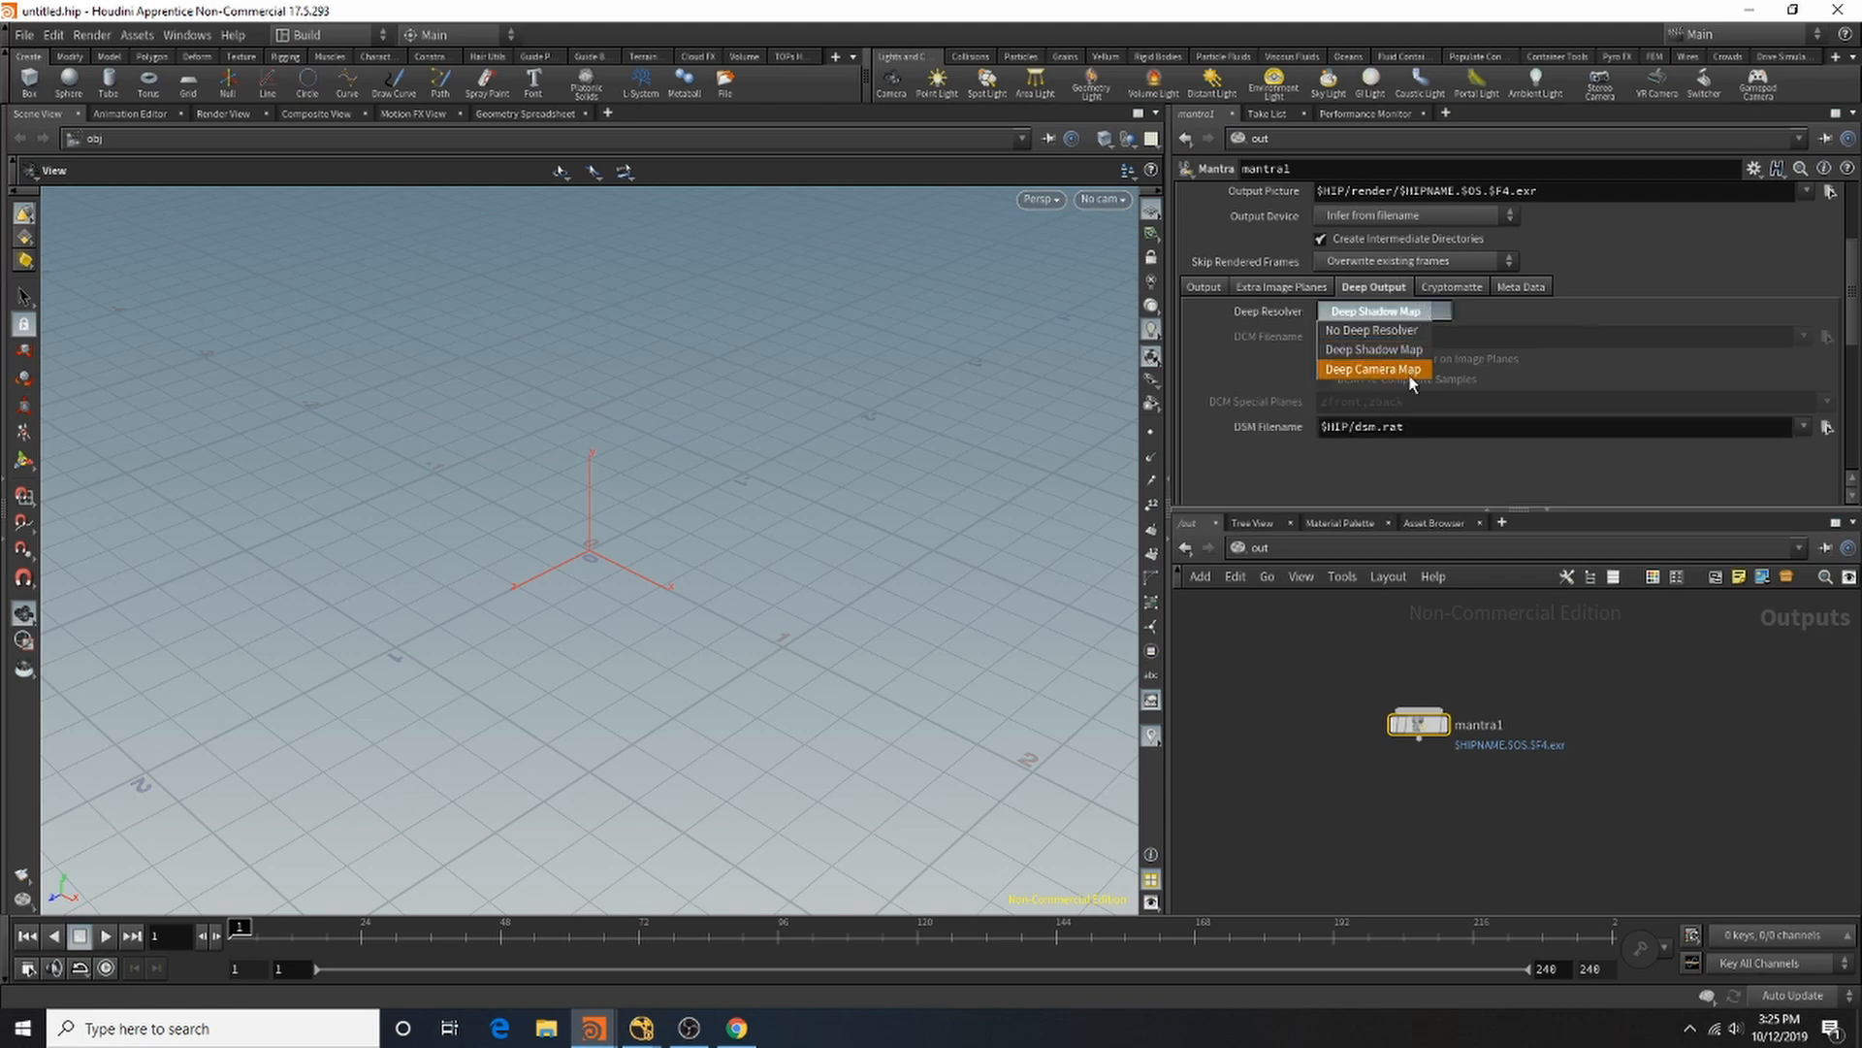
click(1406, 369)
click(1415, 313)
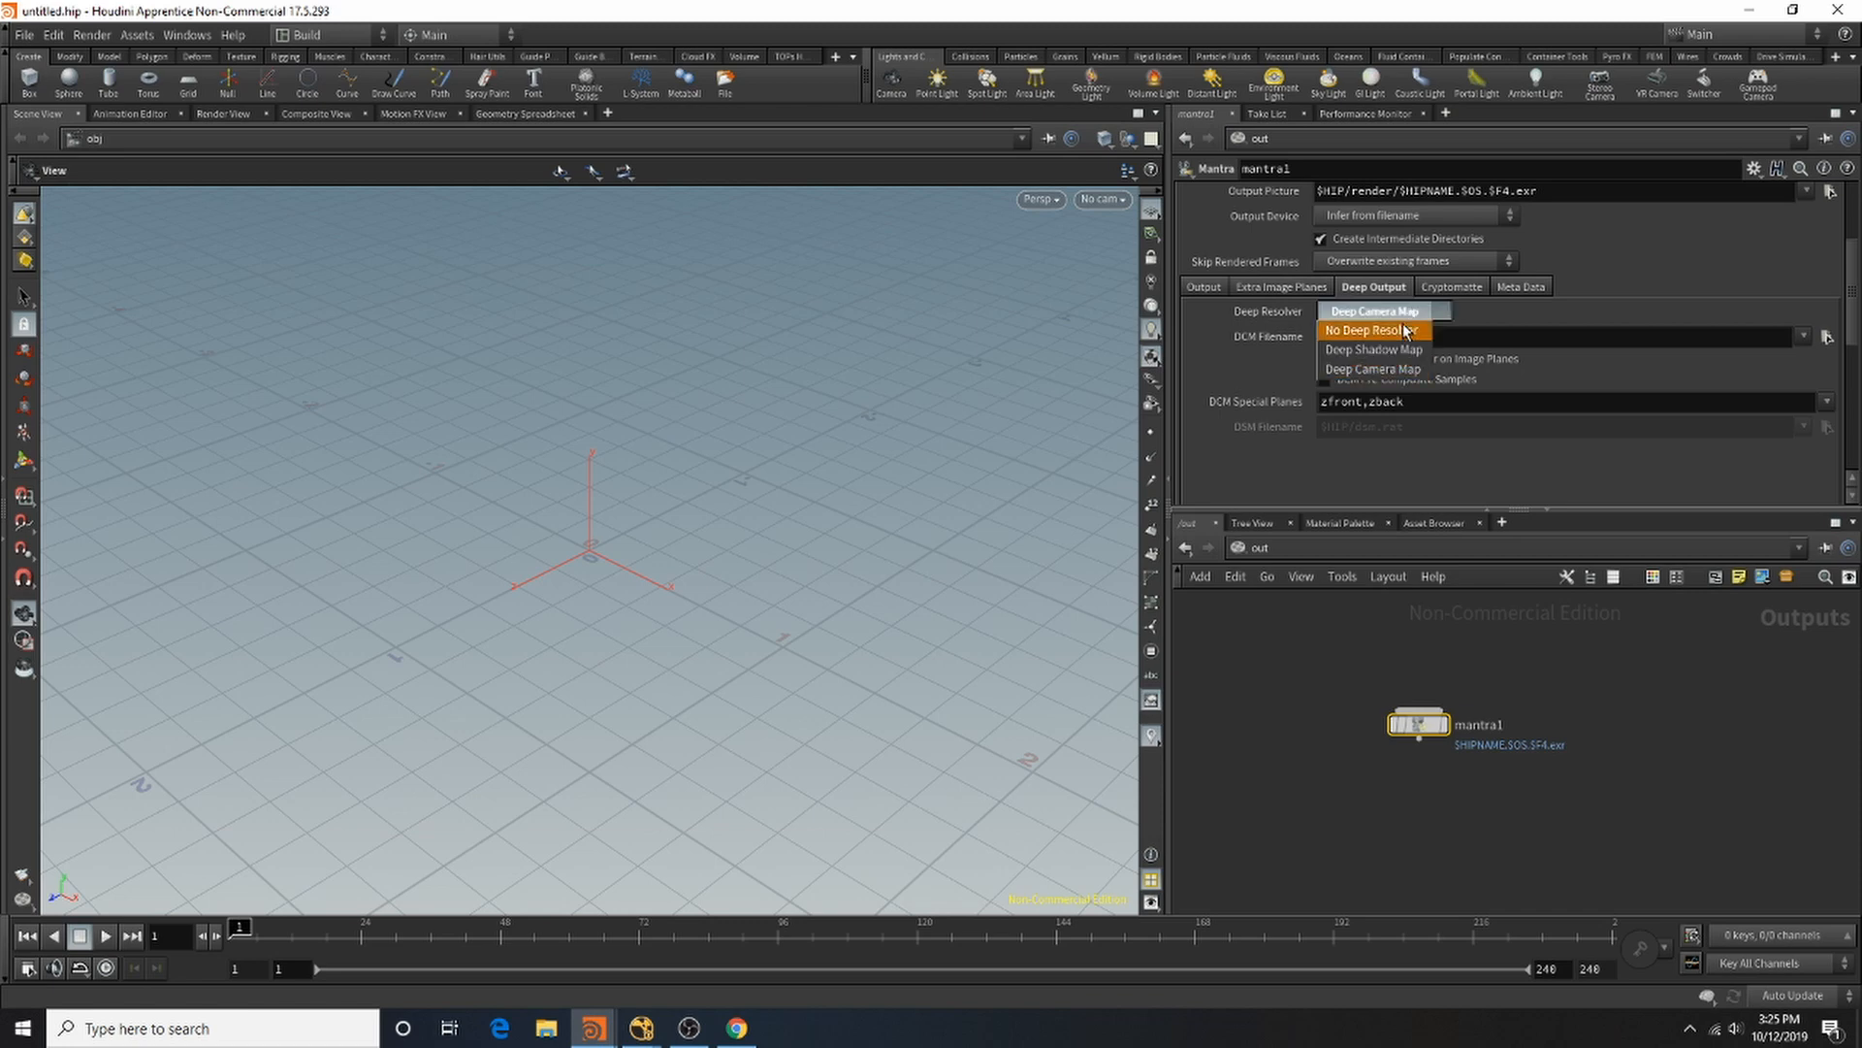
click(1363, 328)
Step: Enable the Combined Emission, Direct Lighting and Indirect Lighting (per-component) extra image planes on the Mantra node
click(1305, 289)
scroll(1513, 308, down, 3)
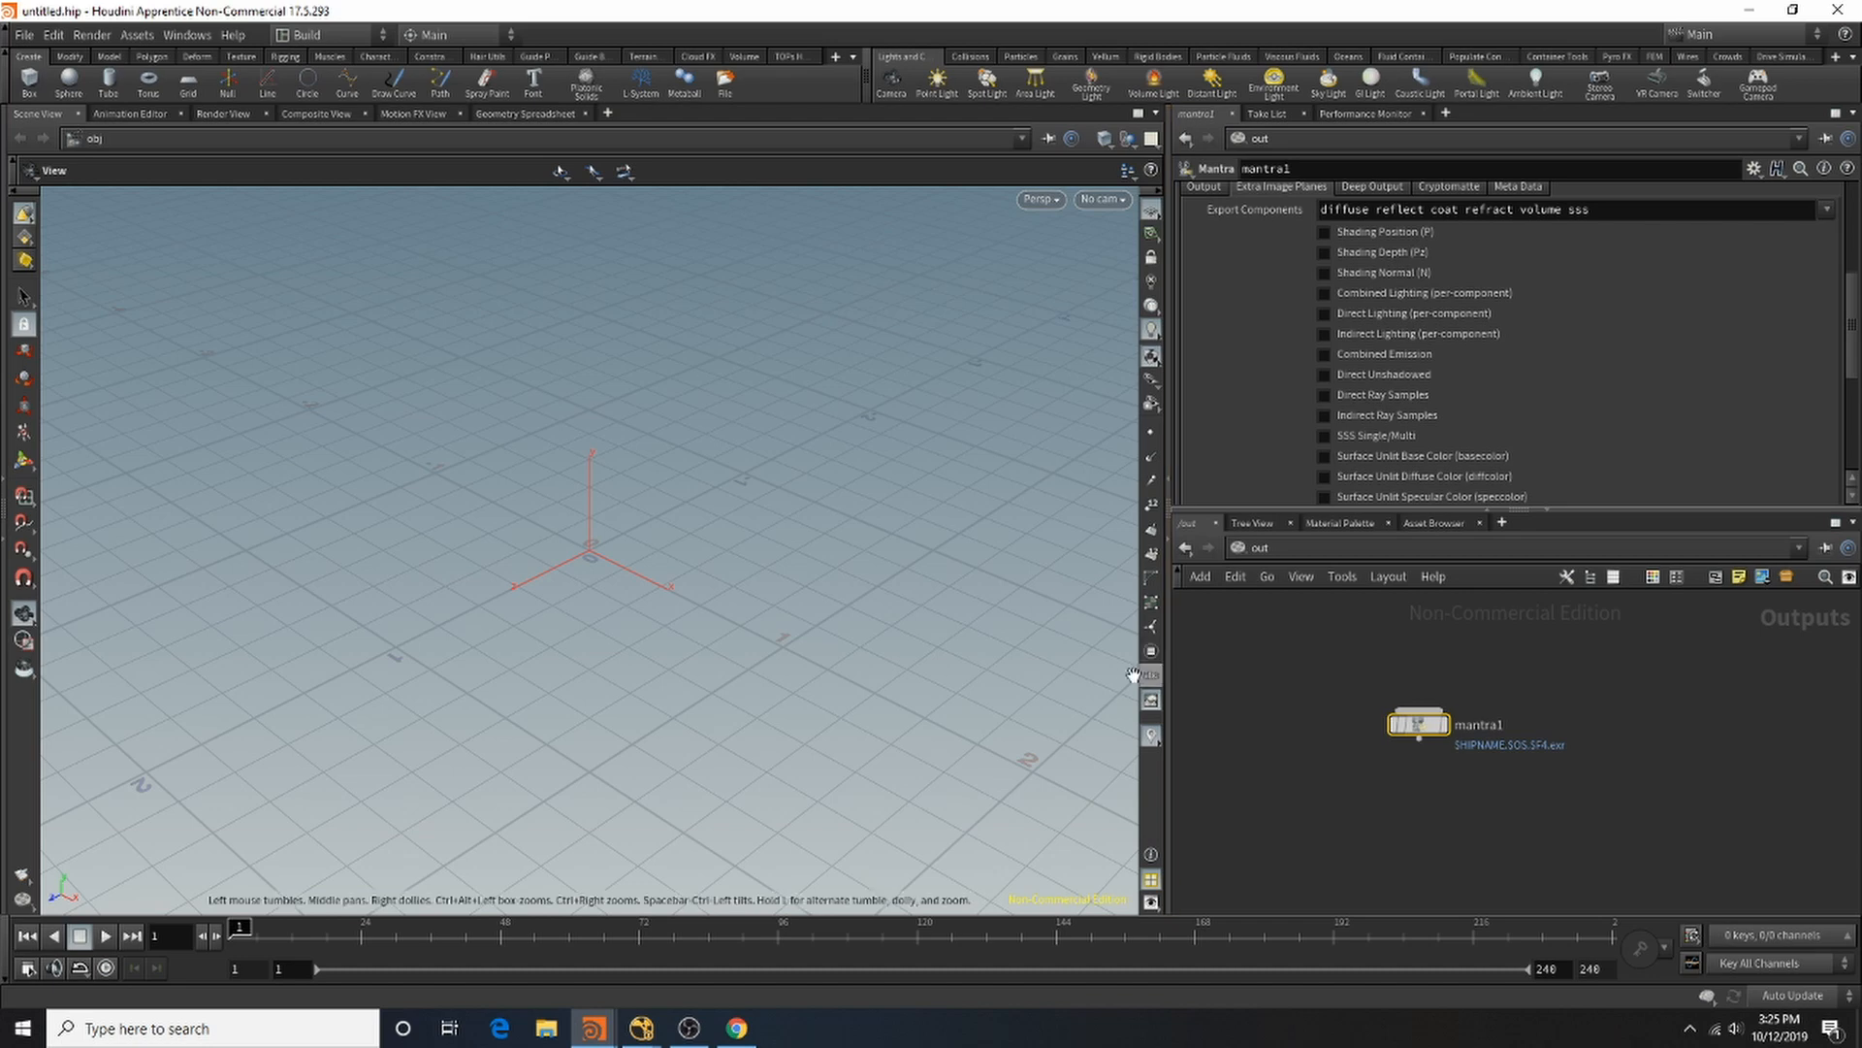
drag(975, 601, 953, 583)
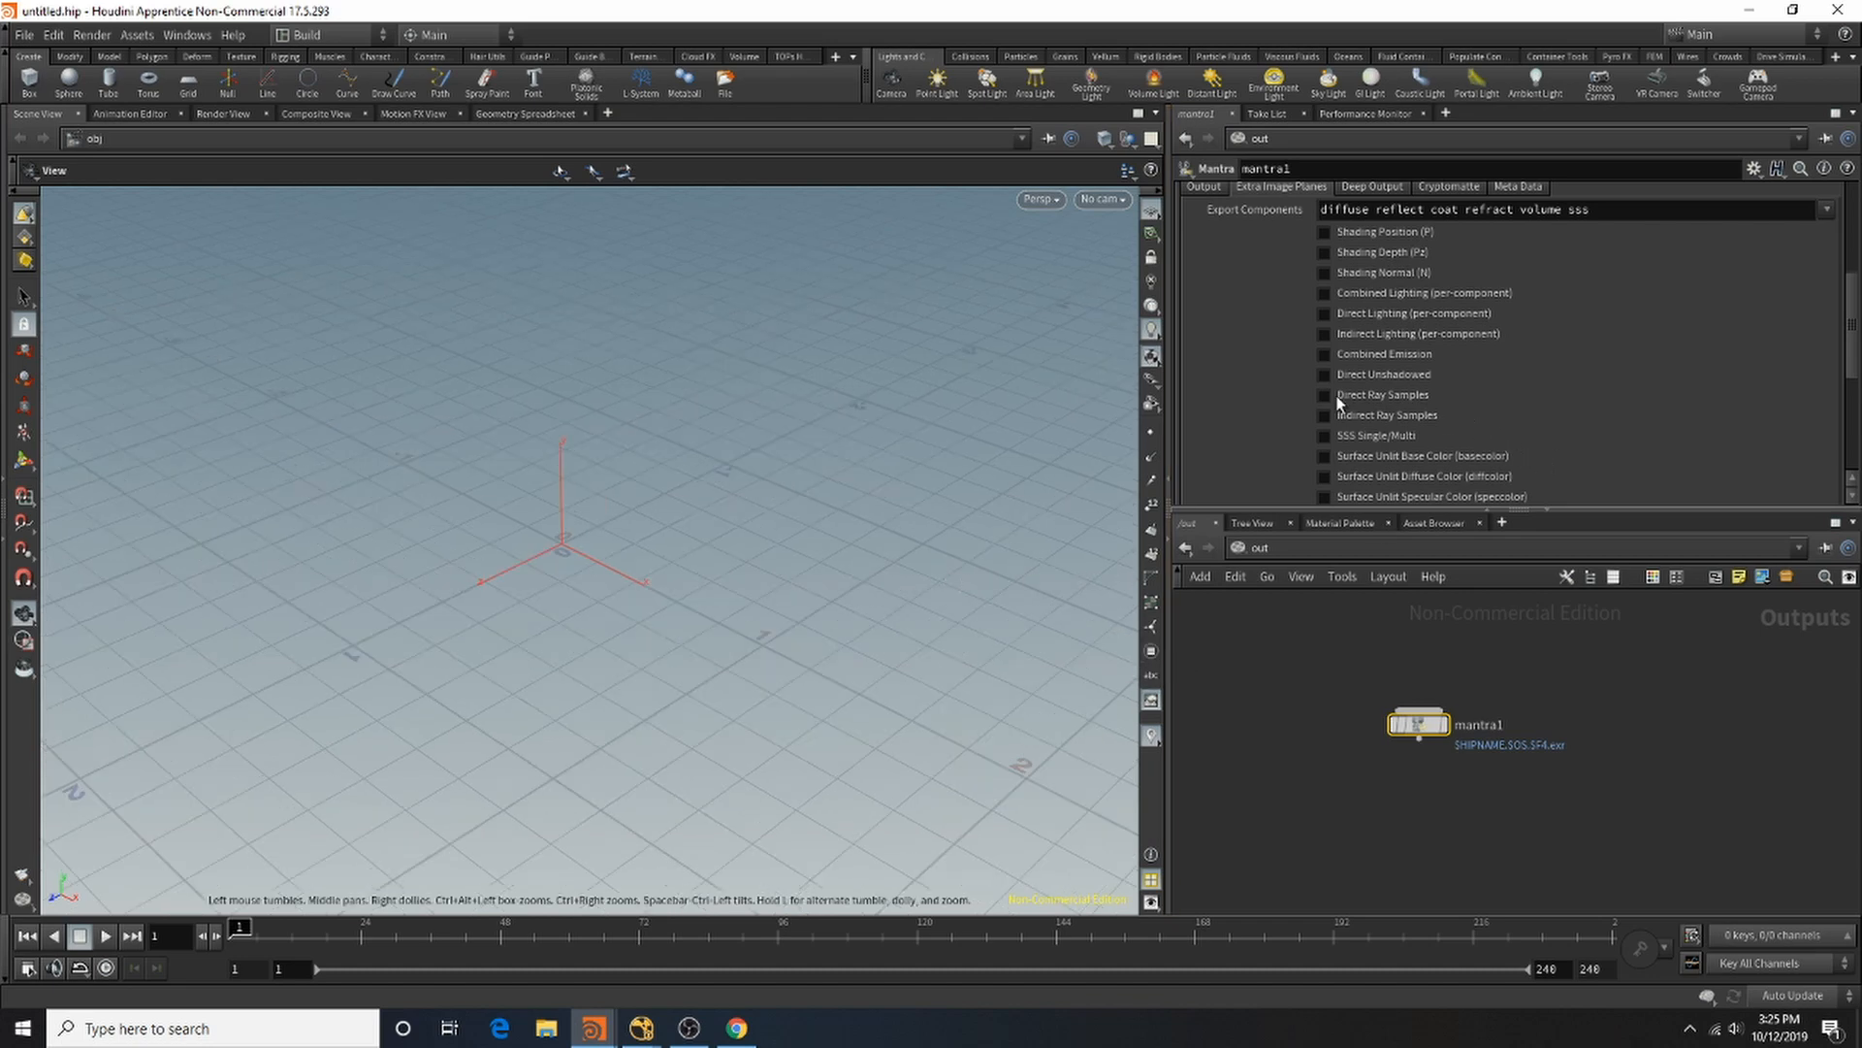
click(1412, 353)
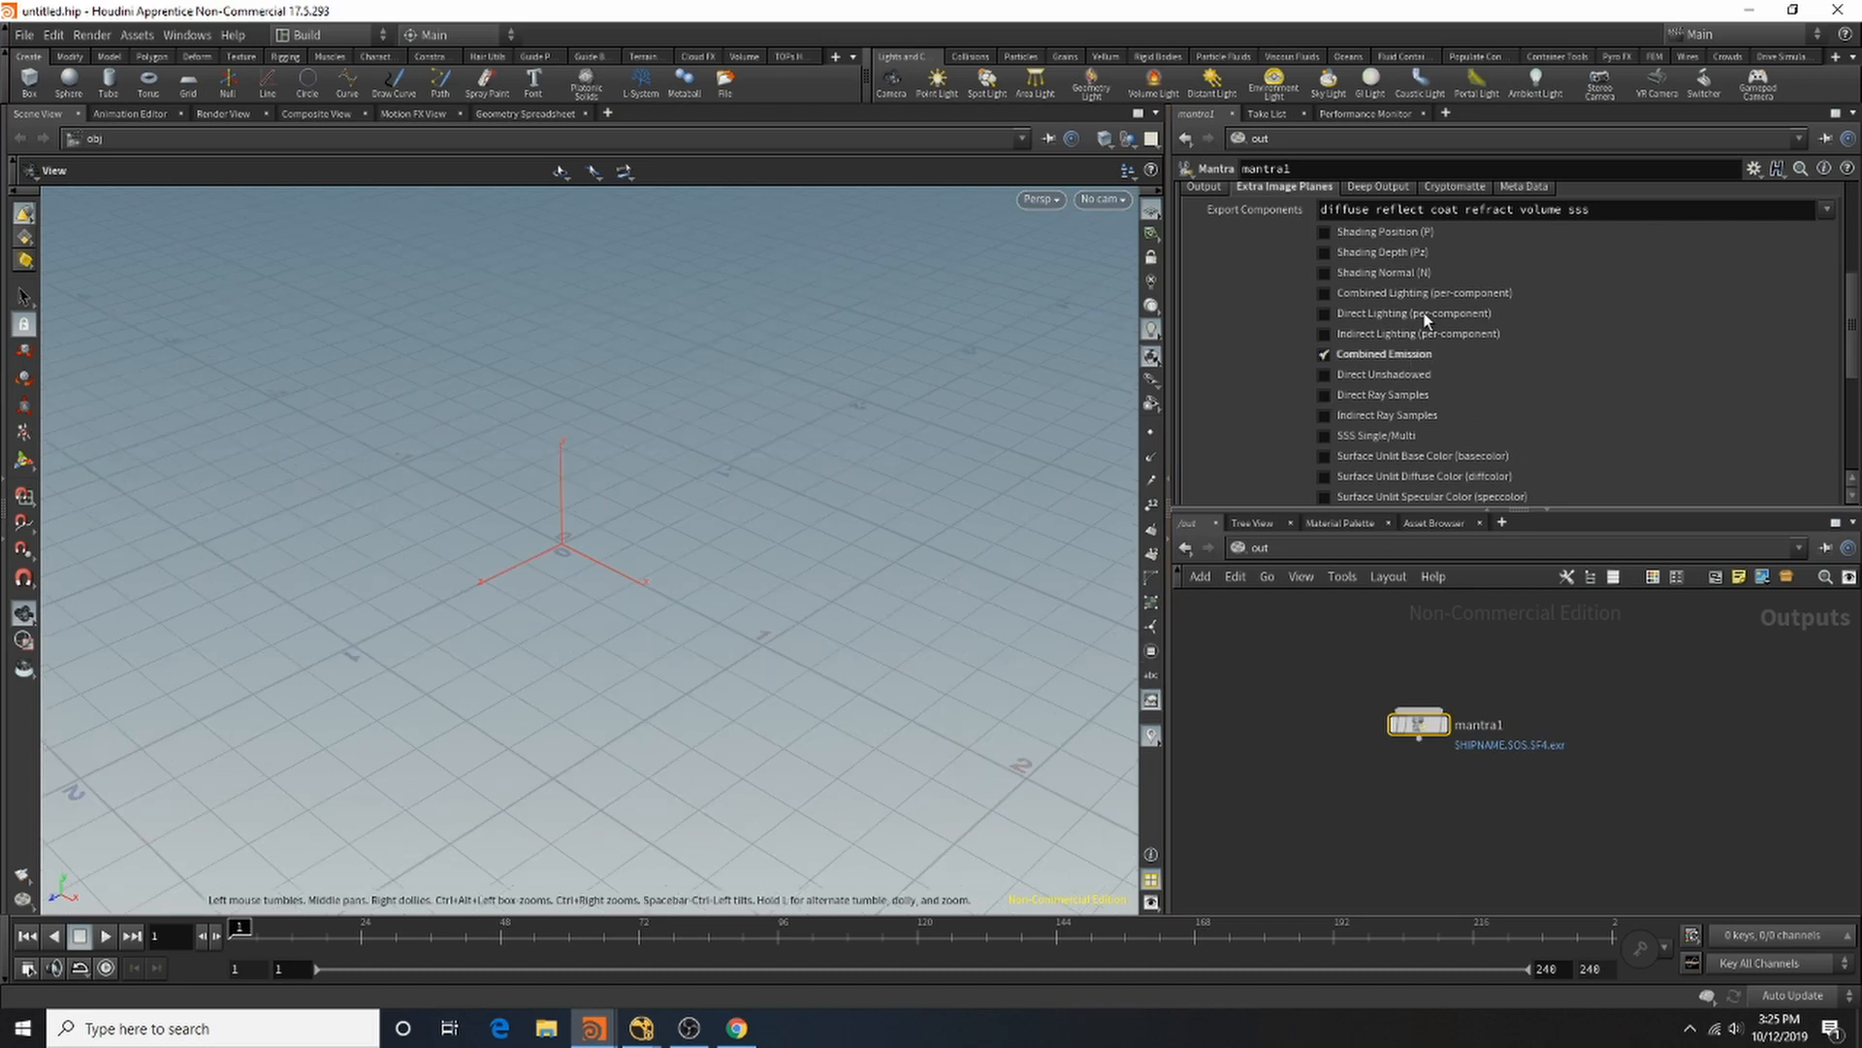
click(1426, 313)
click(1424, 332)
Step: Examine the Mantra node's settings for candidate, forced and excluded objects and lights
scroll(1373, 329, up, 5)
click(1312, 341)
scroll(1487, 366, down, 2)
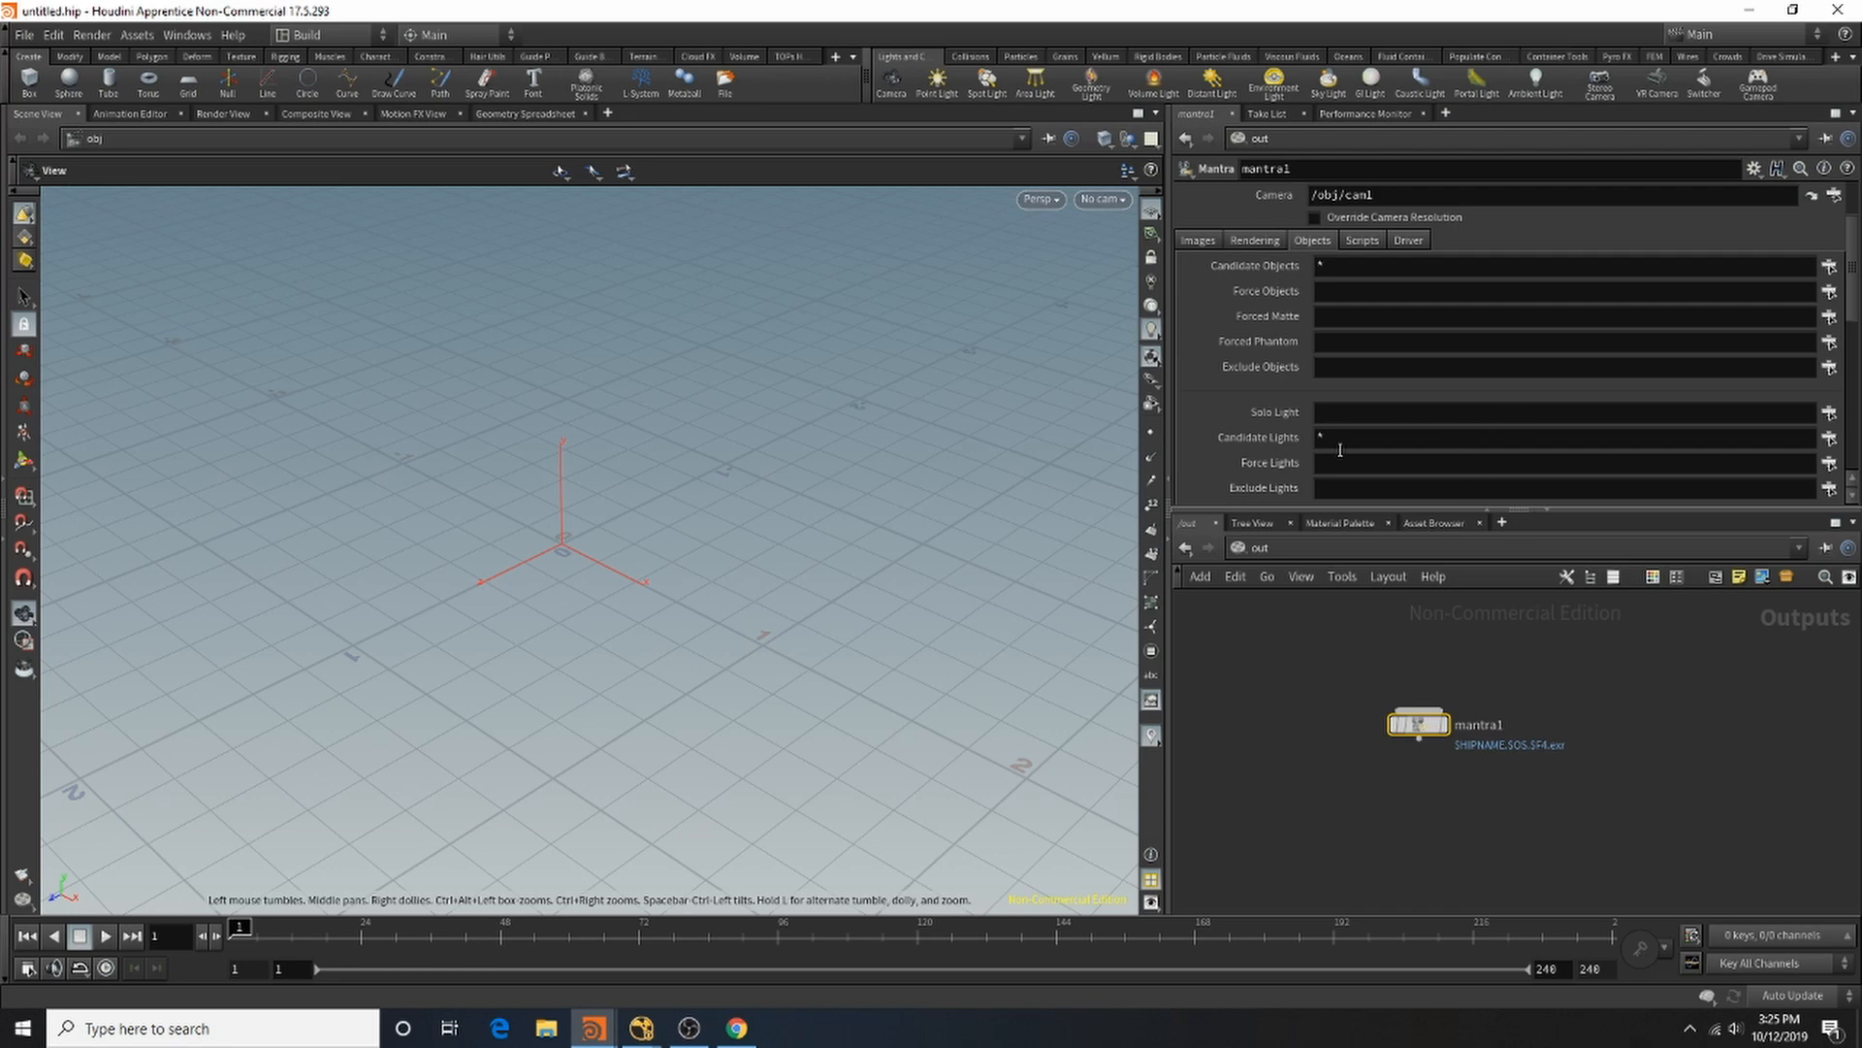
Step: Set the Mantra node's pixel samples to 6 by 6
click(1252, 242)
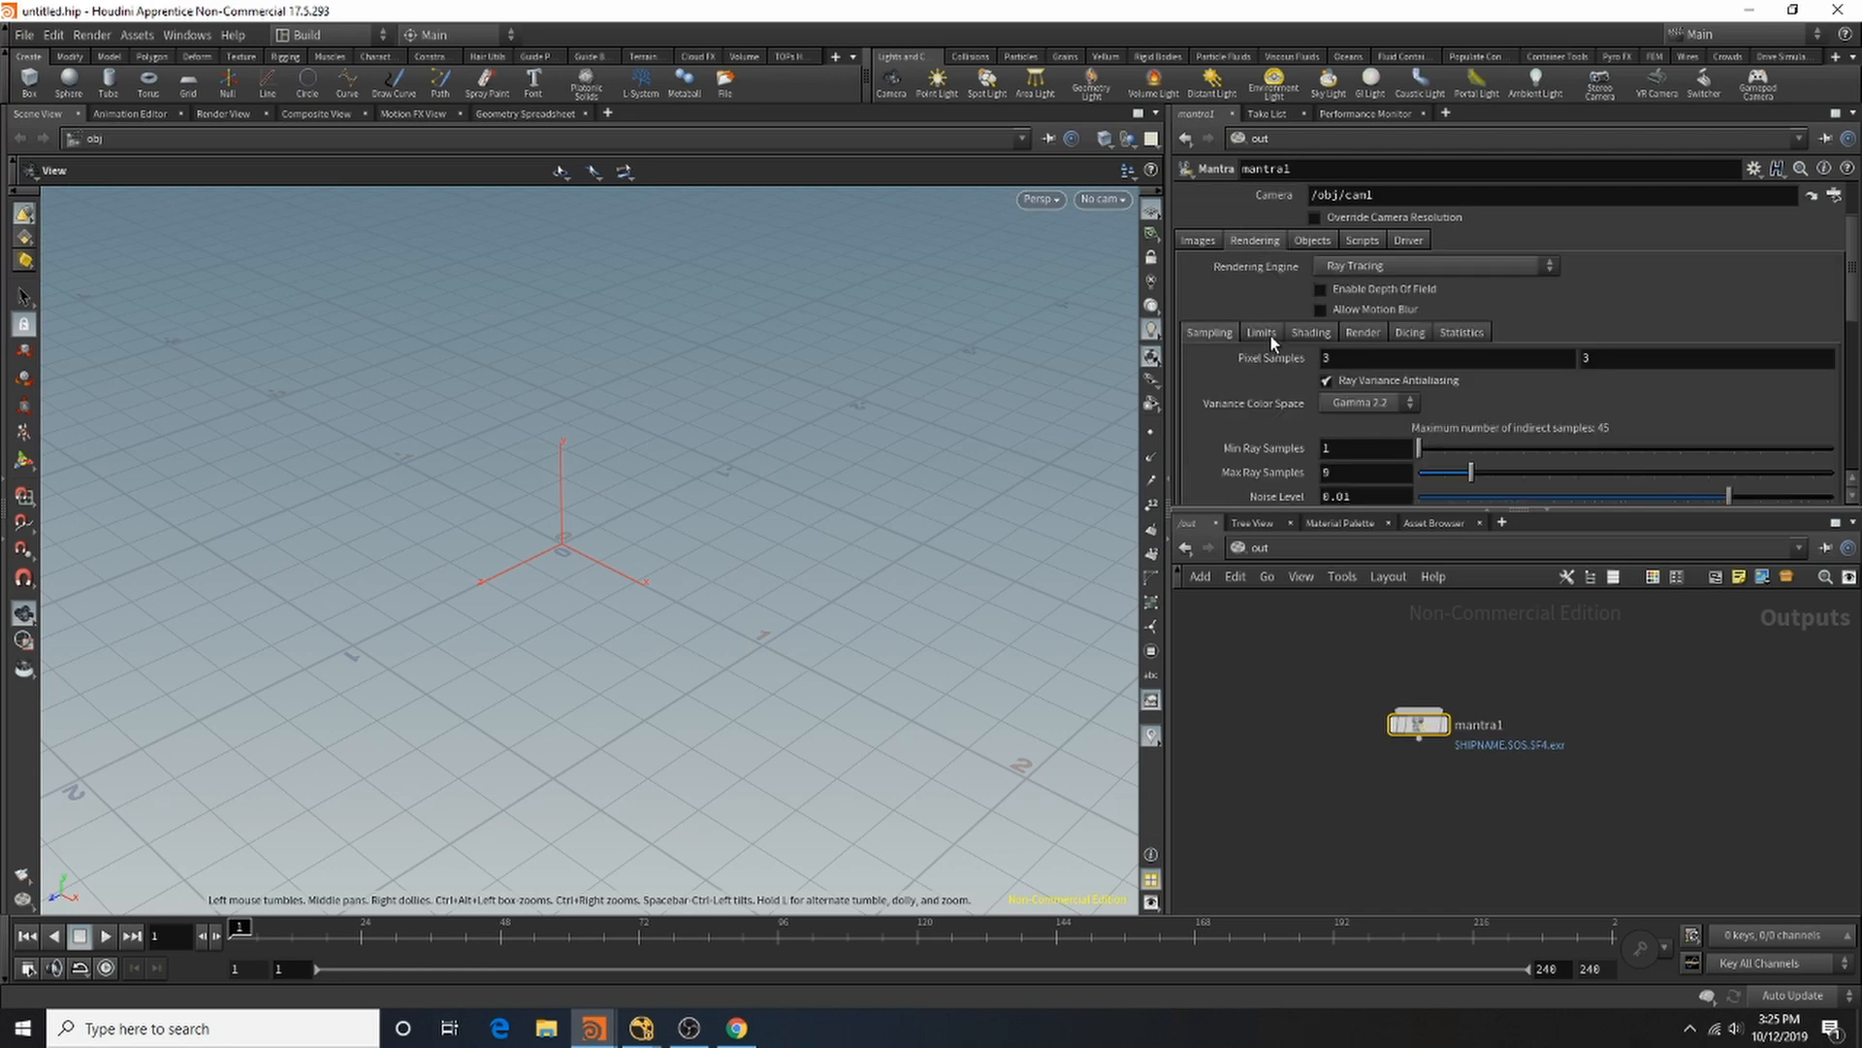
scroll(1270, 335, down, 3)
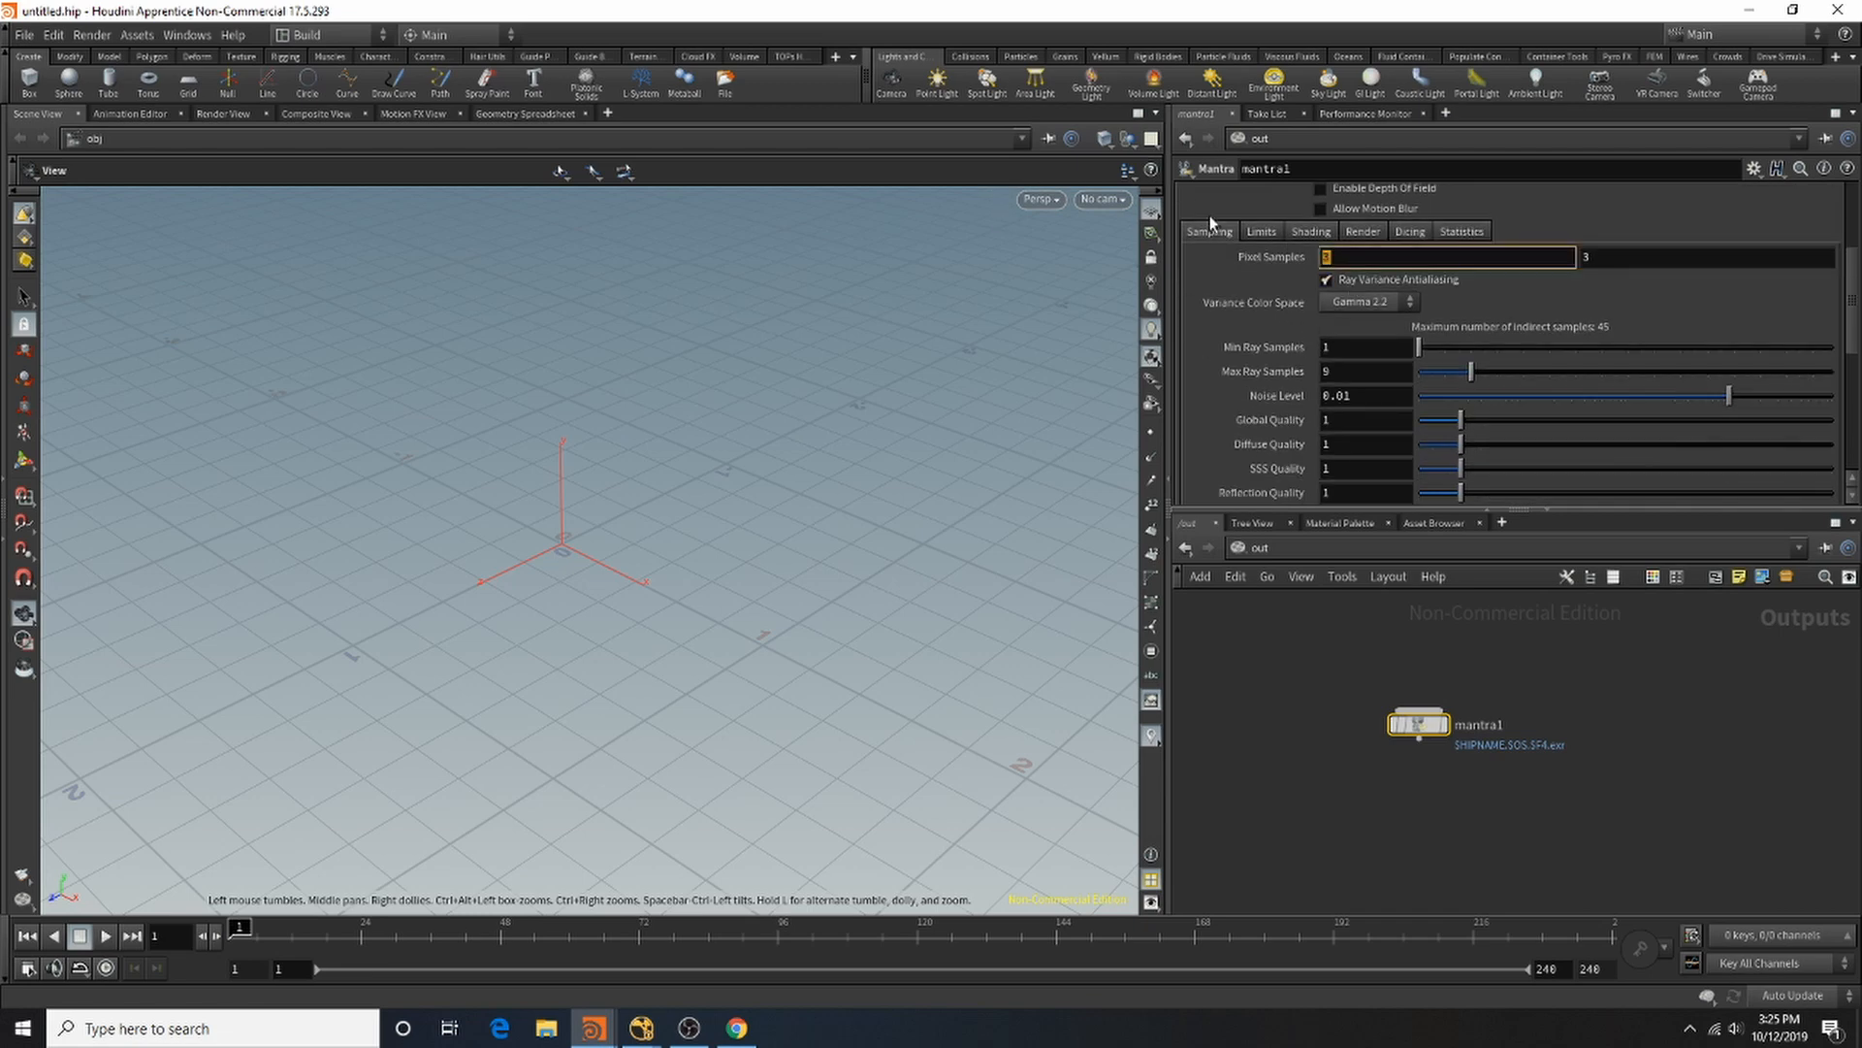
text(6)
key(Tab)
text(6)
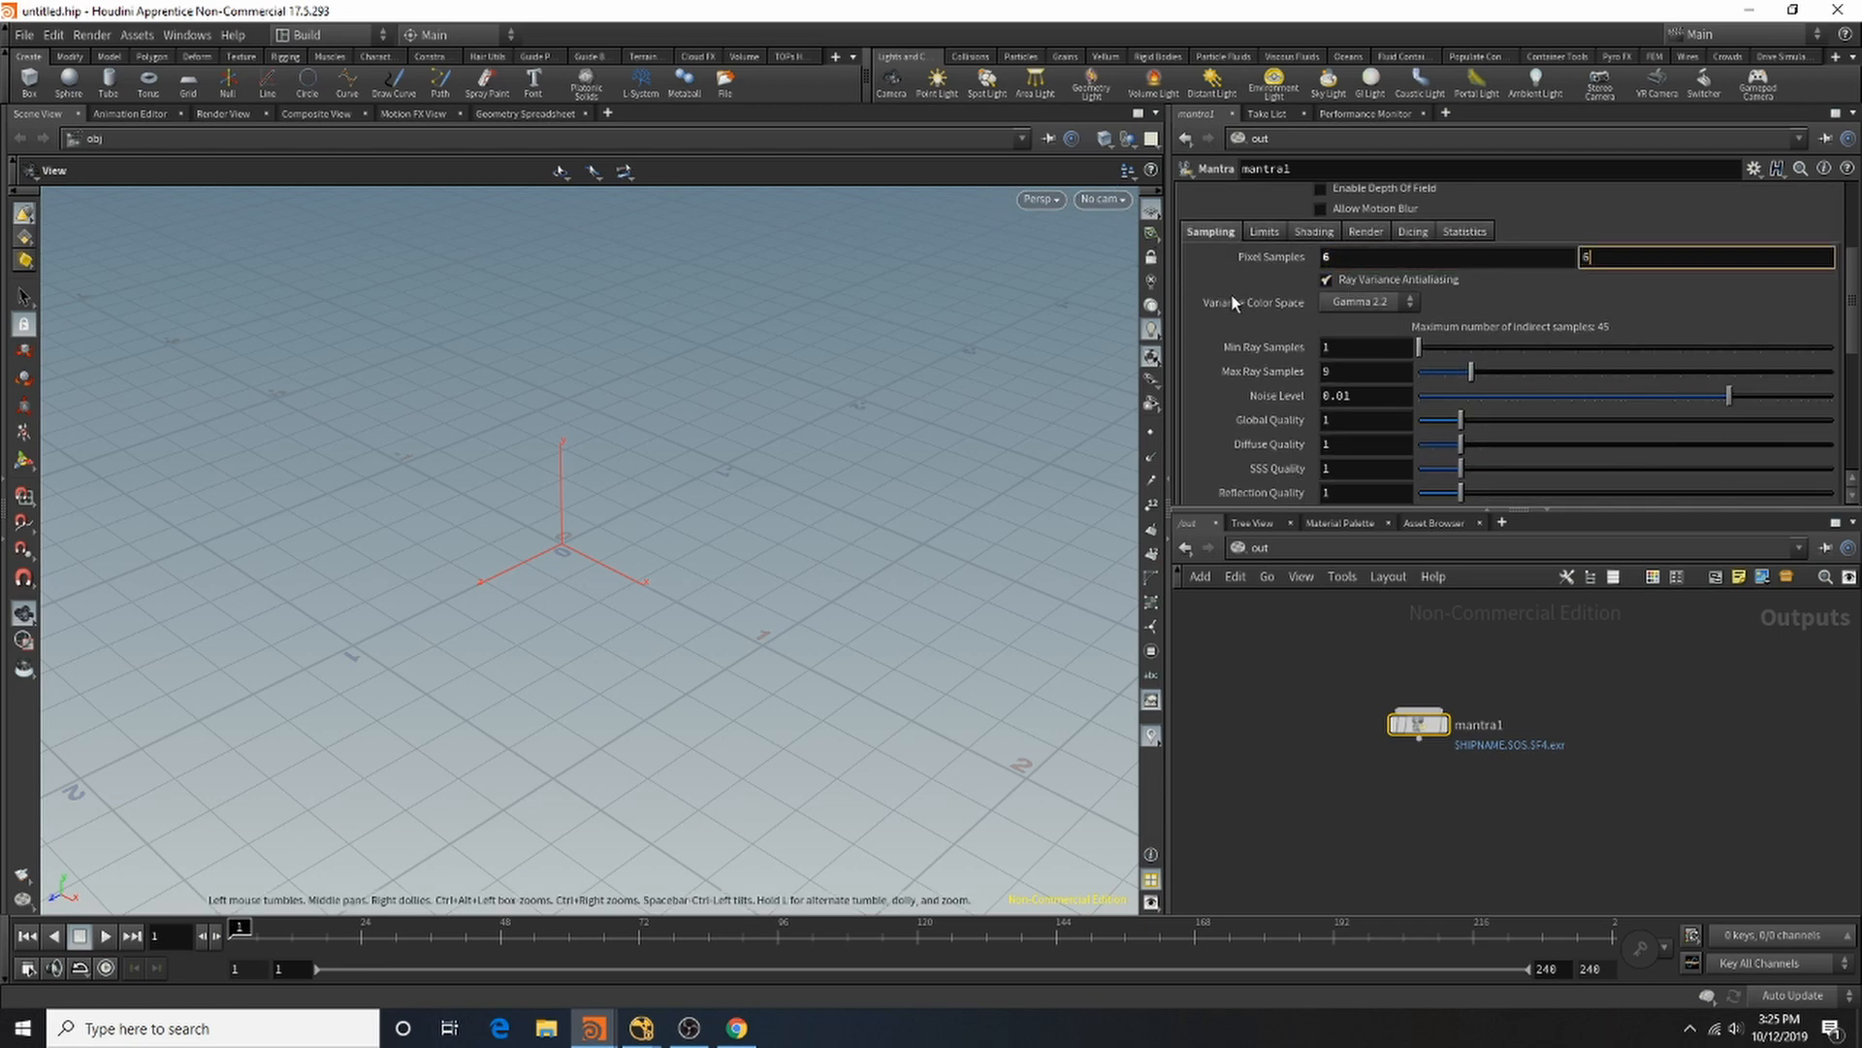
key(Return)
Step: Raise the Mantra node's Global Quality in the sampling settings
scroll(1343, 442, up, 1)
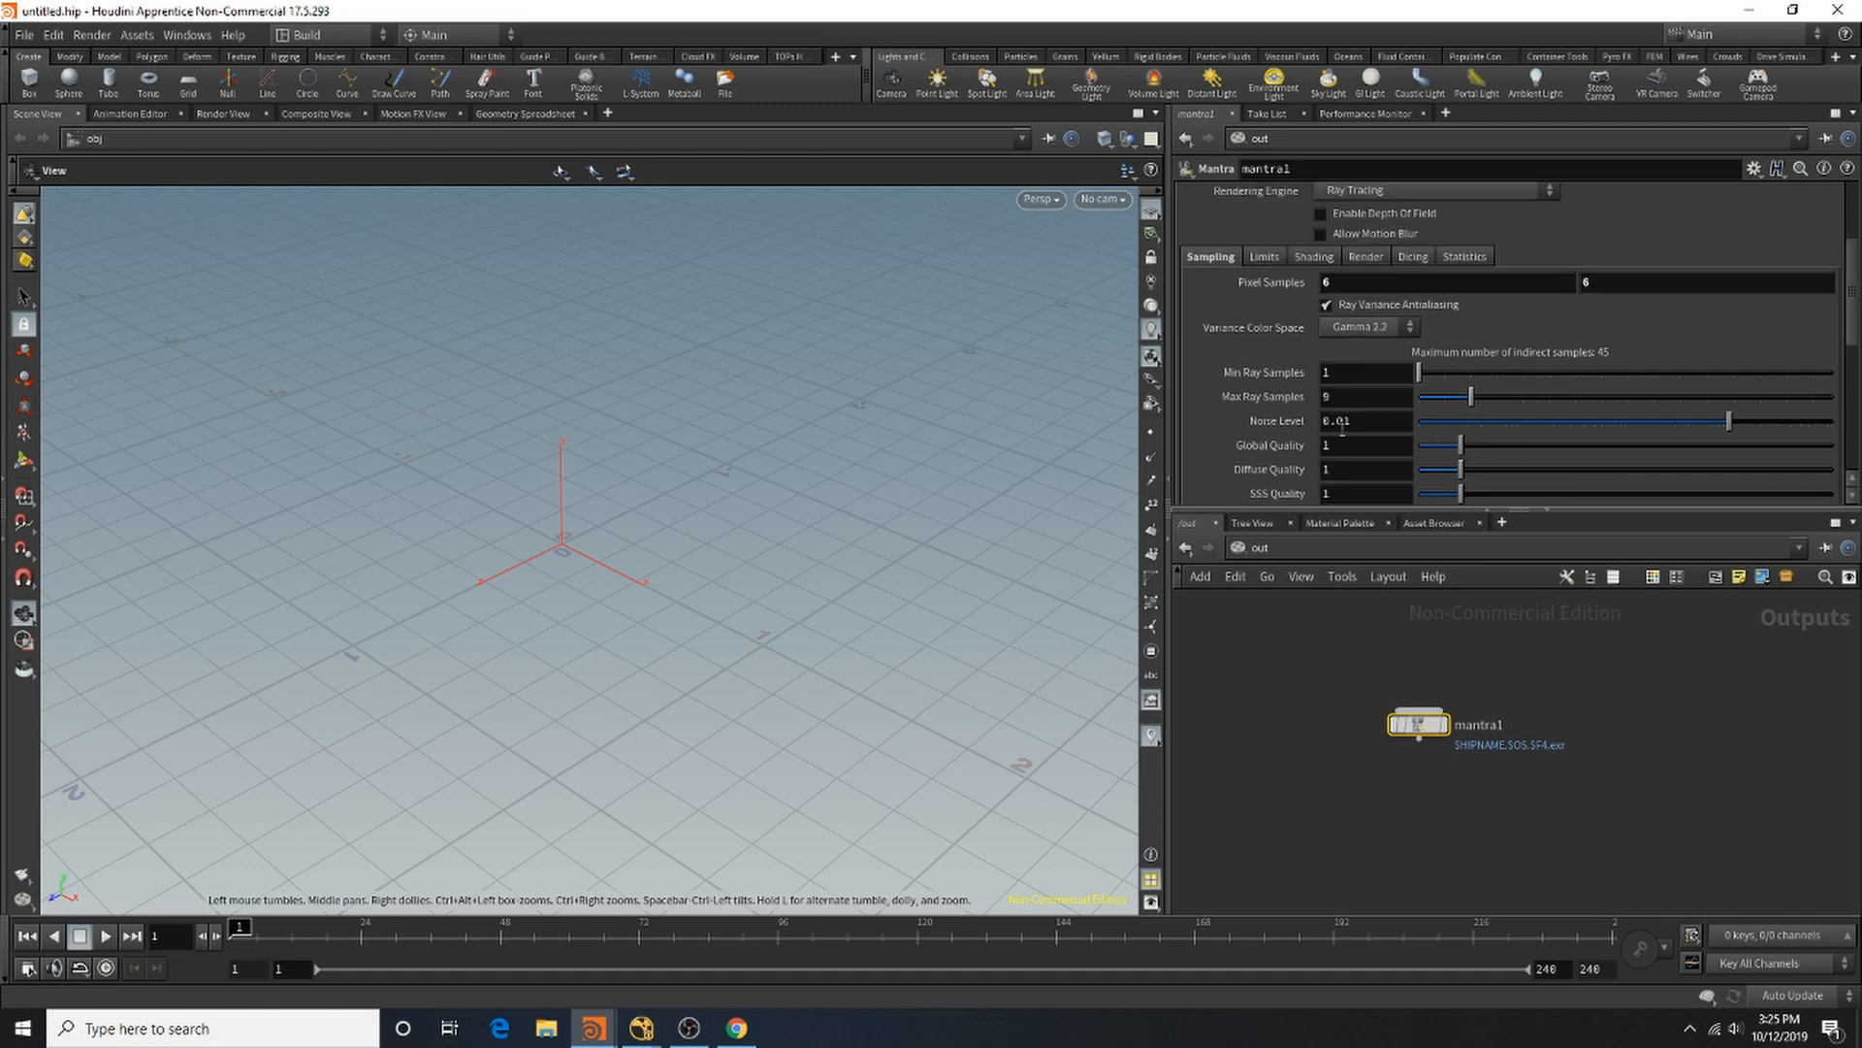
scroll(1344, 442, down, 1)
click(1344, 442)
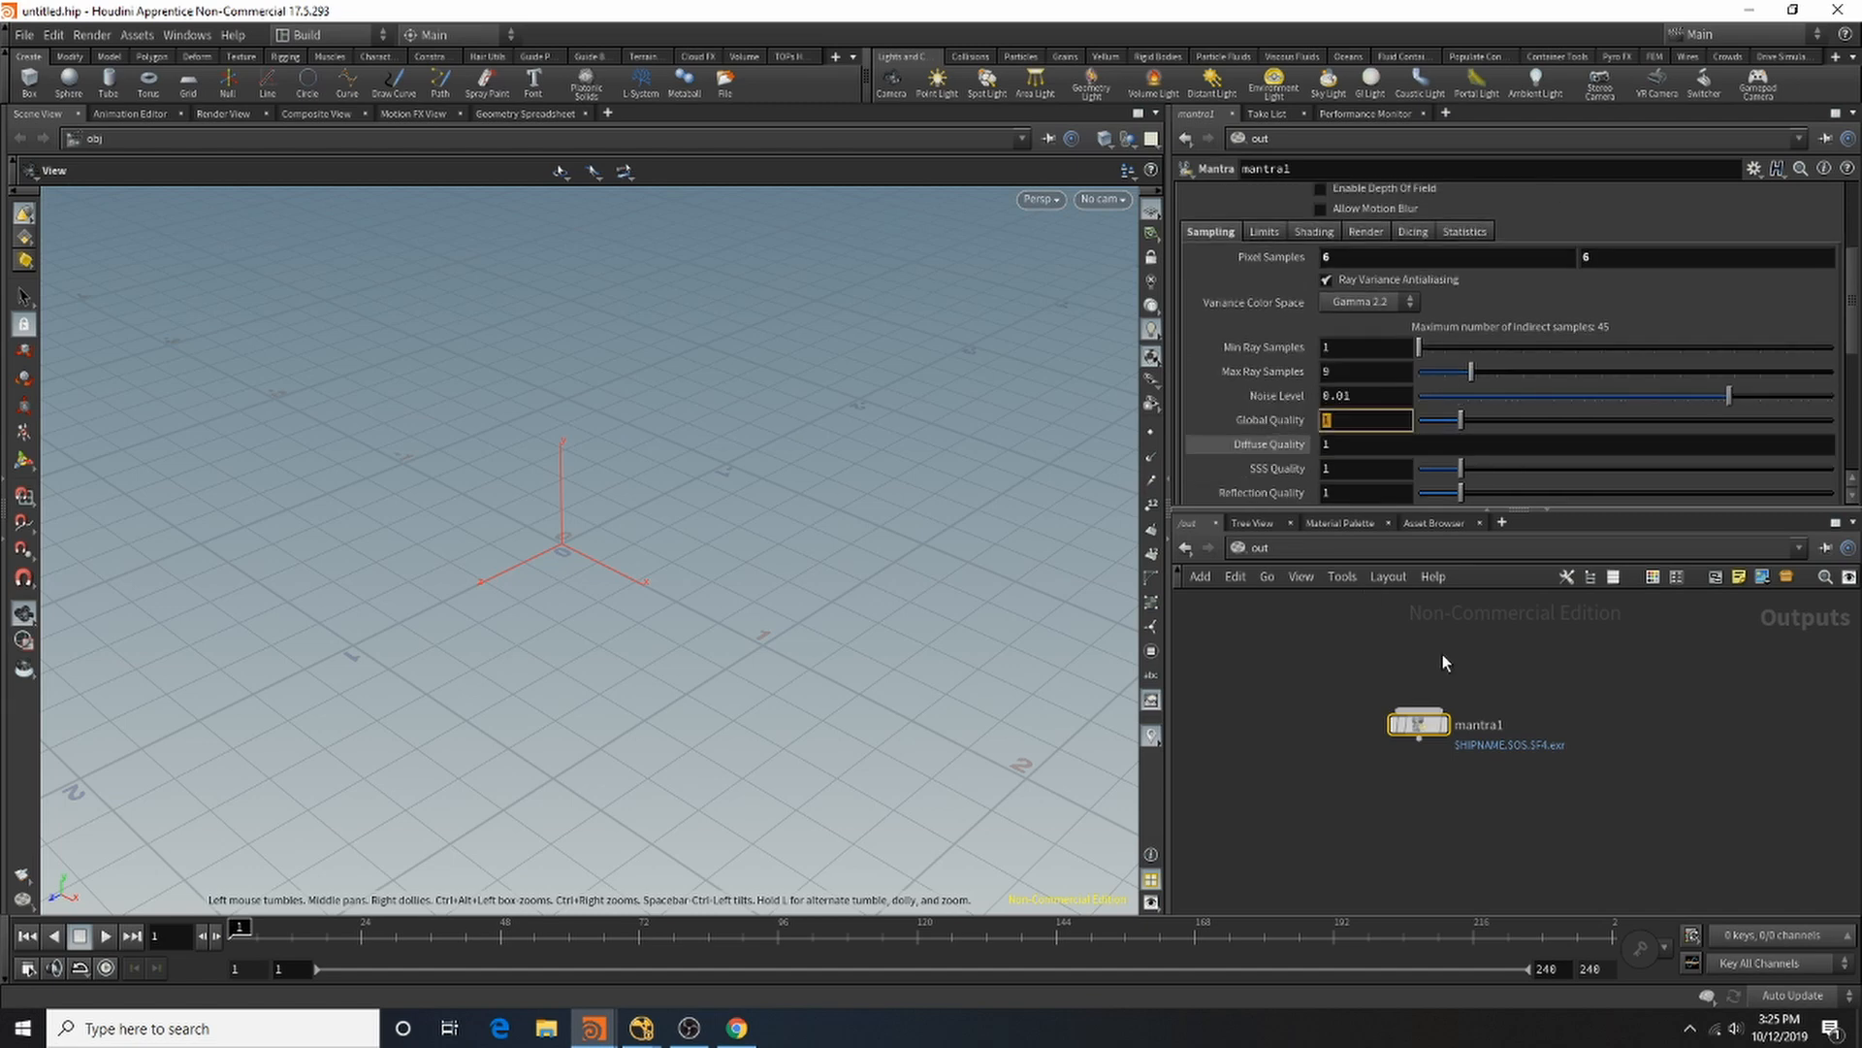
drag(1459, 419, 1502, 419)
Step: Examine the Mantra node's shading settings and its reflect, refract and diffuse limits
click(1309, 234)
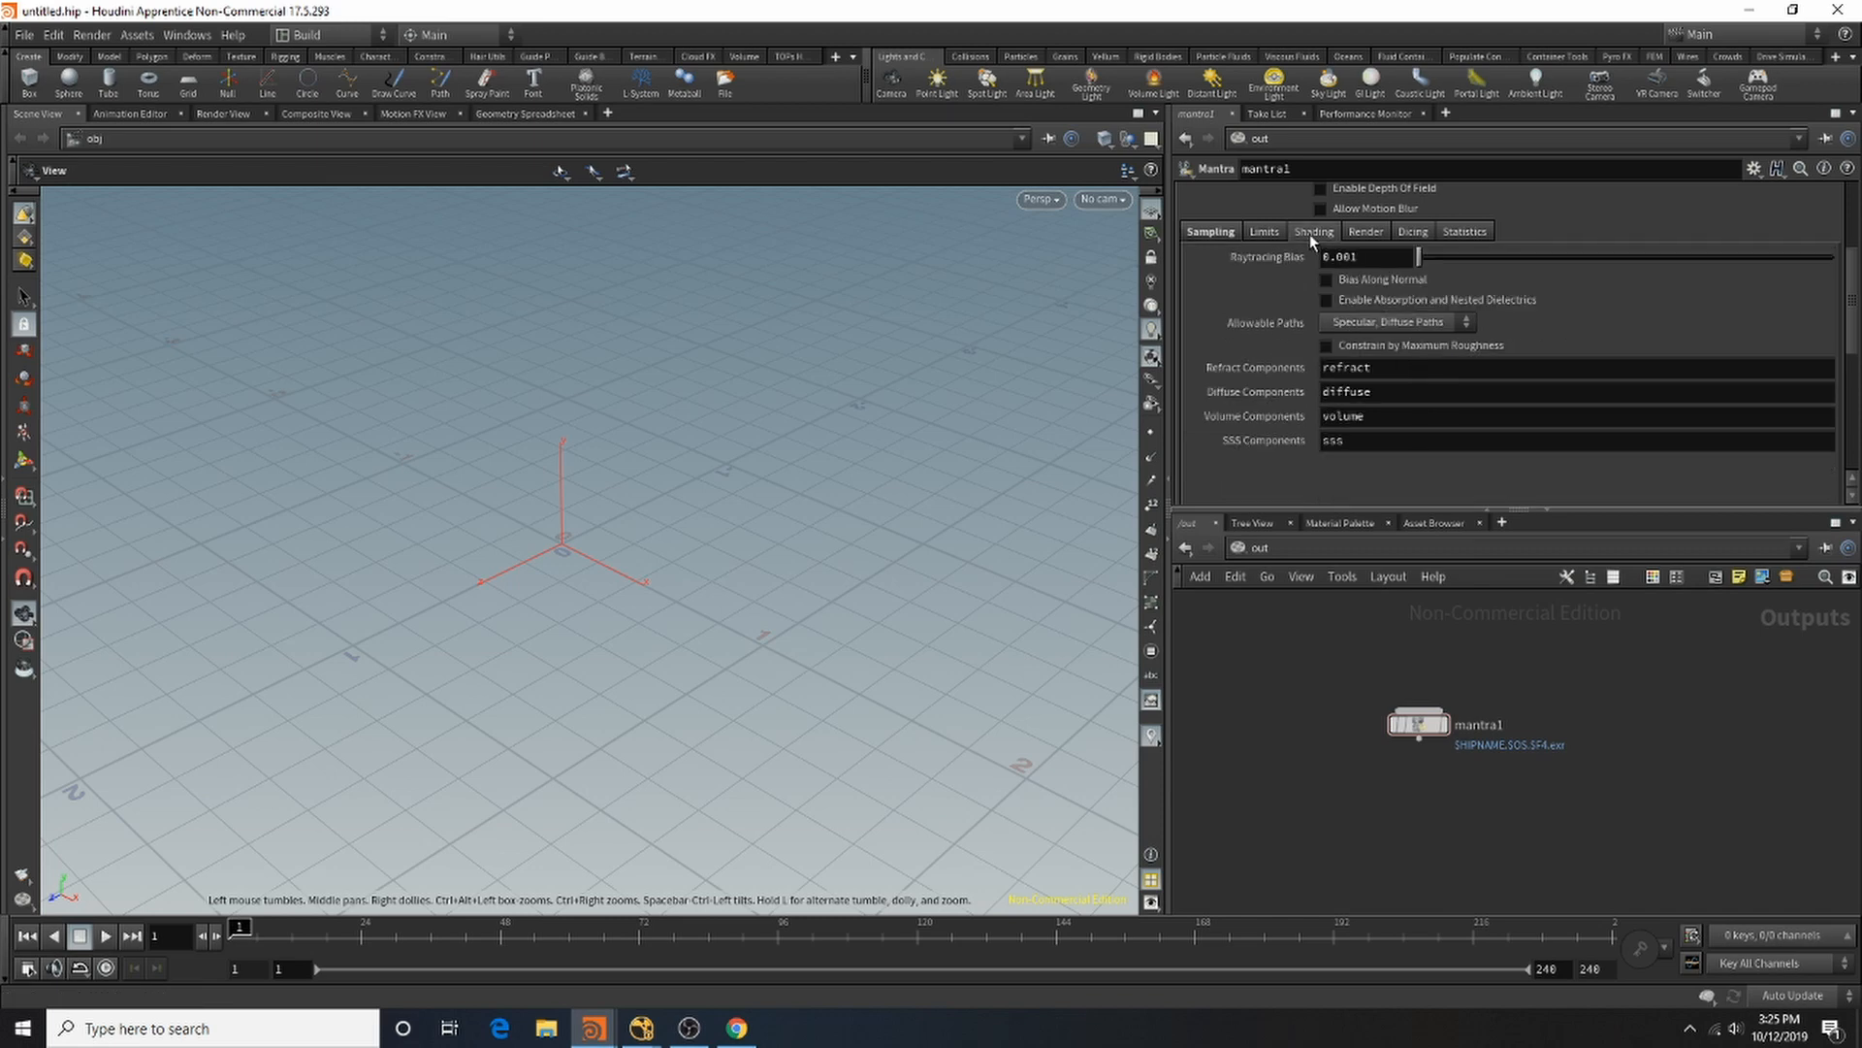
click(1272, 235)
scroll(1301, 276, up, 3)
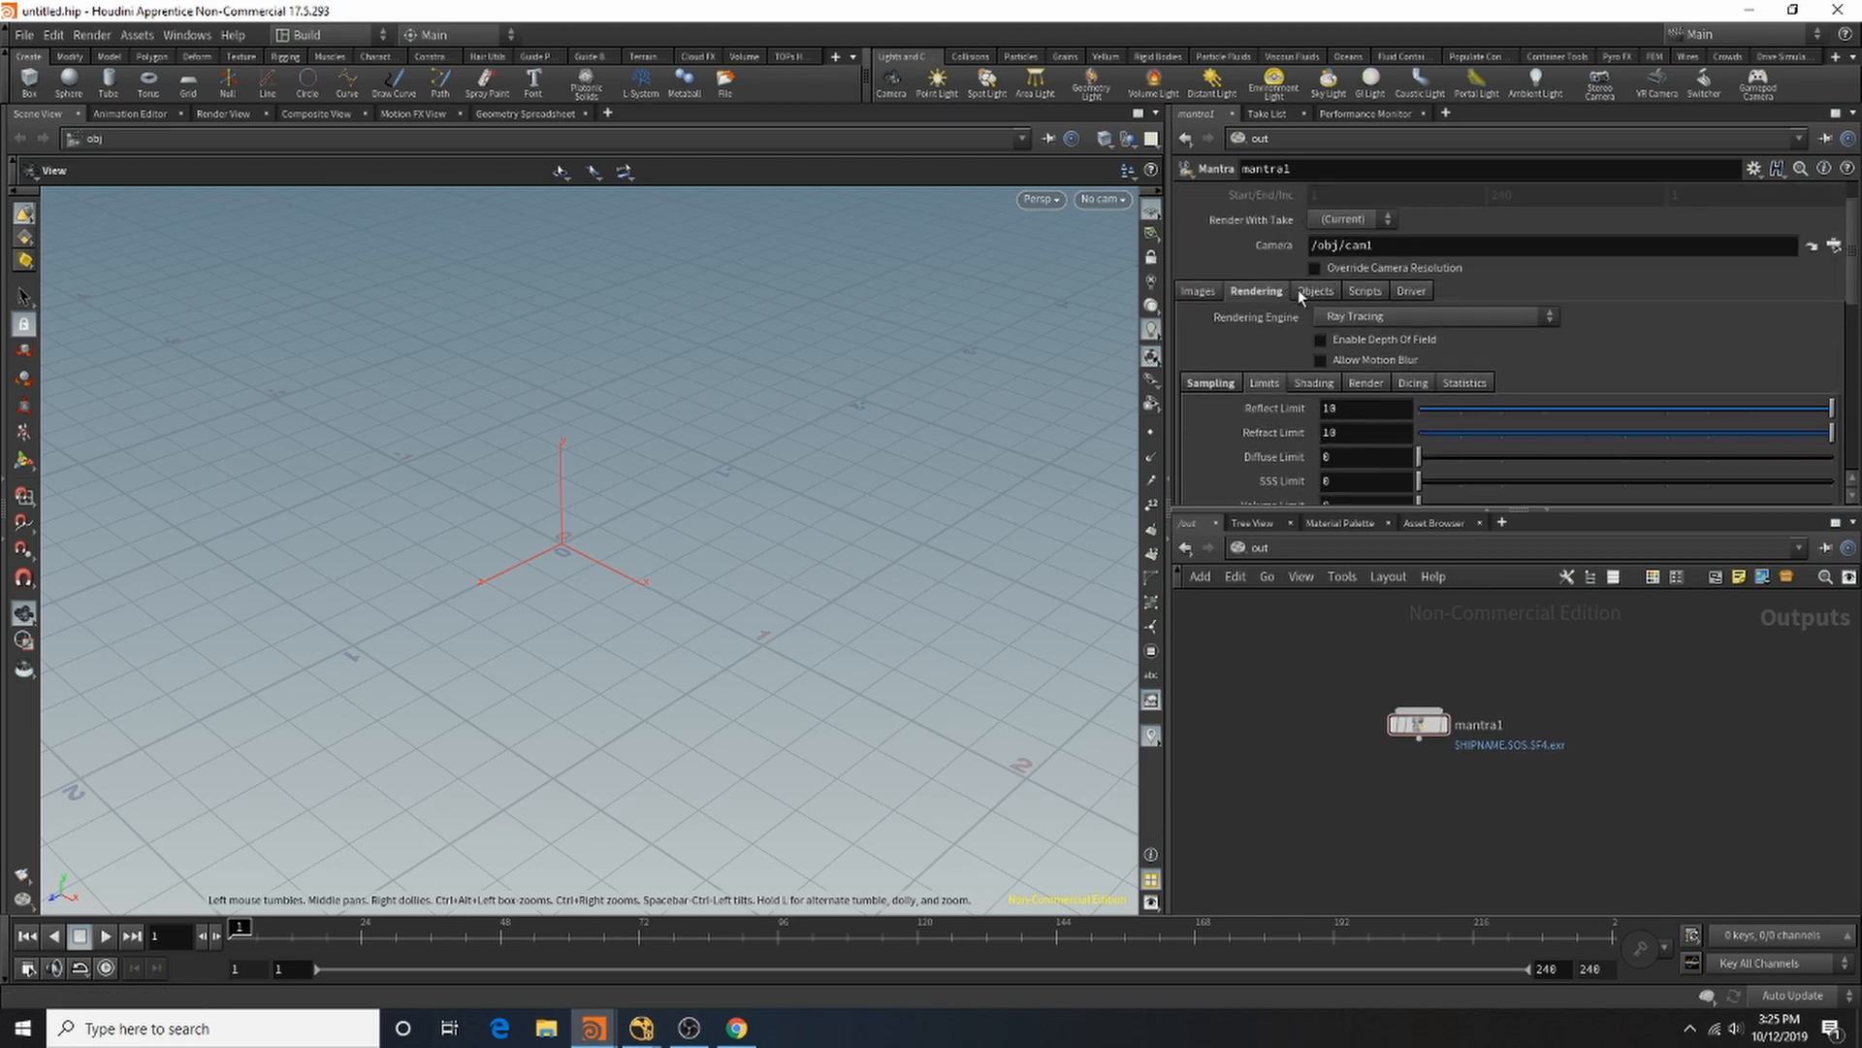
Step: Look at the Mantra node's rendering engine options
click(1372, 317)
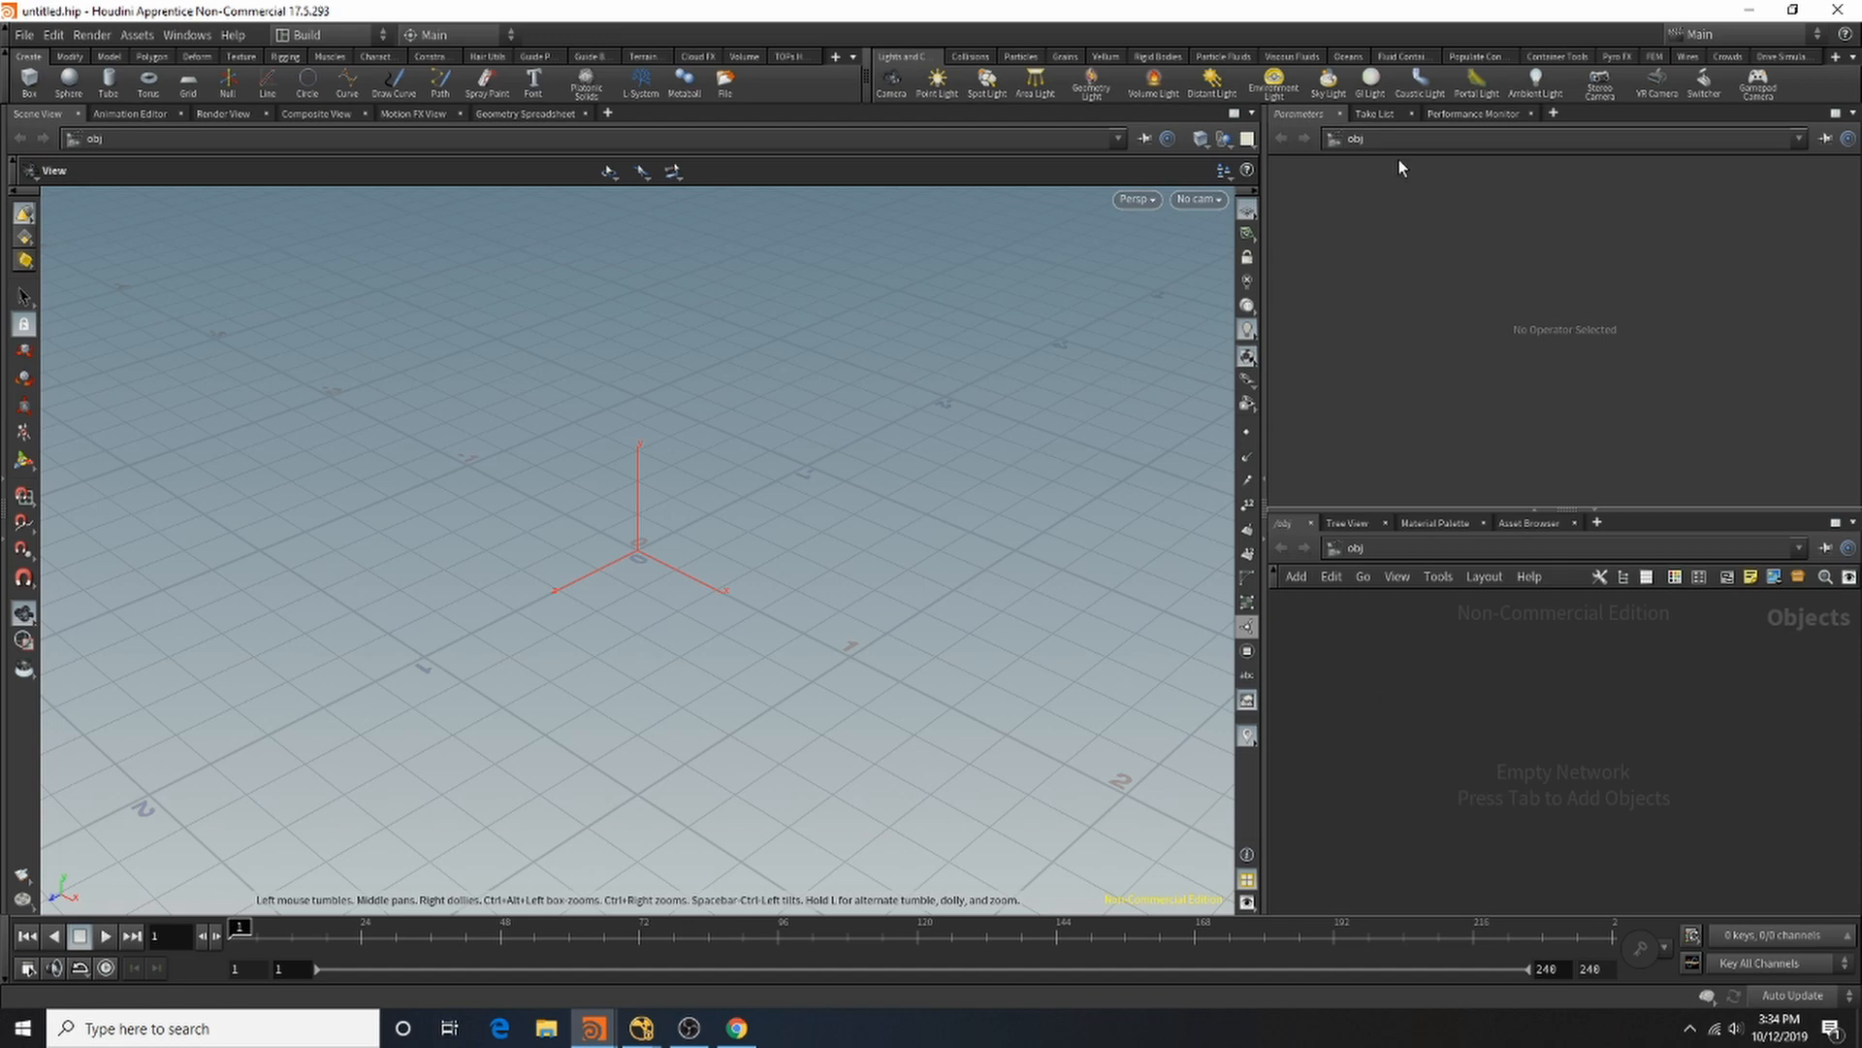
Step: Add an environment light, a distant light and an ambient light to the empty scene and lay out their nodes
click(1273, 84)
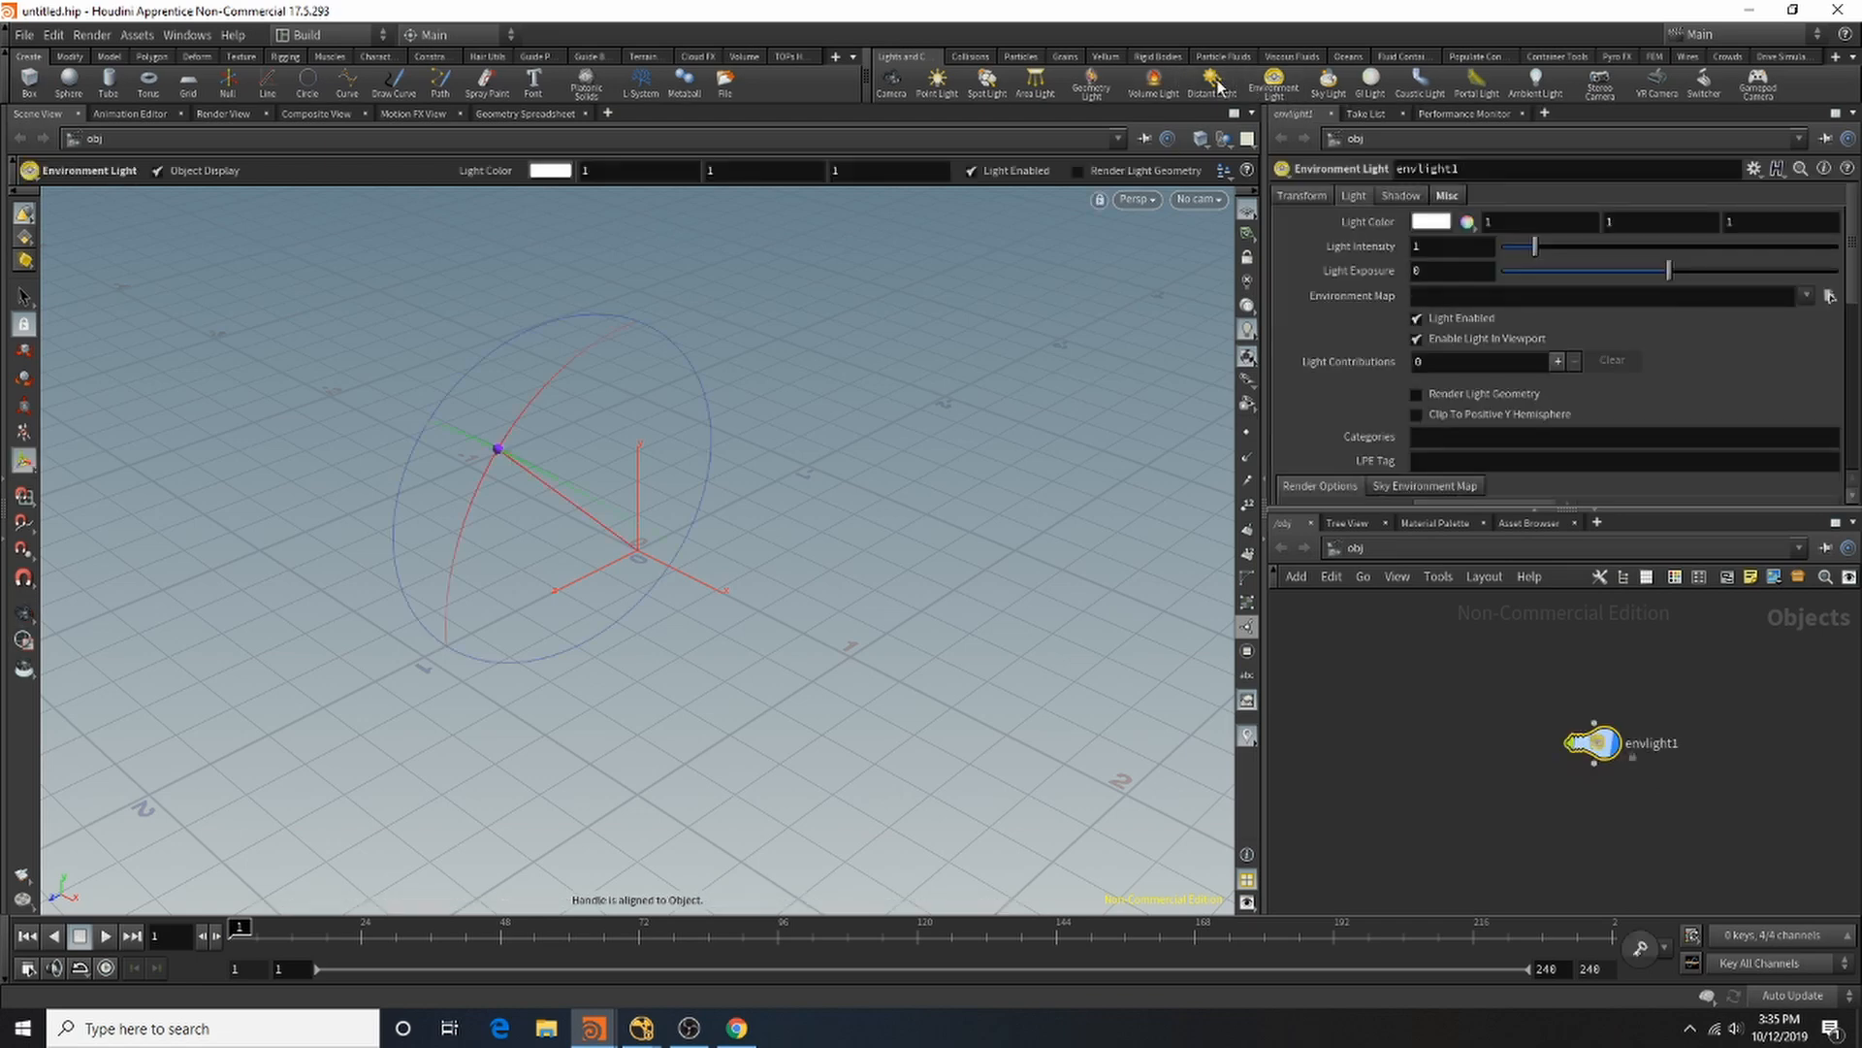
click(1214, 85)
click(956, 329)
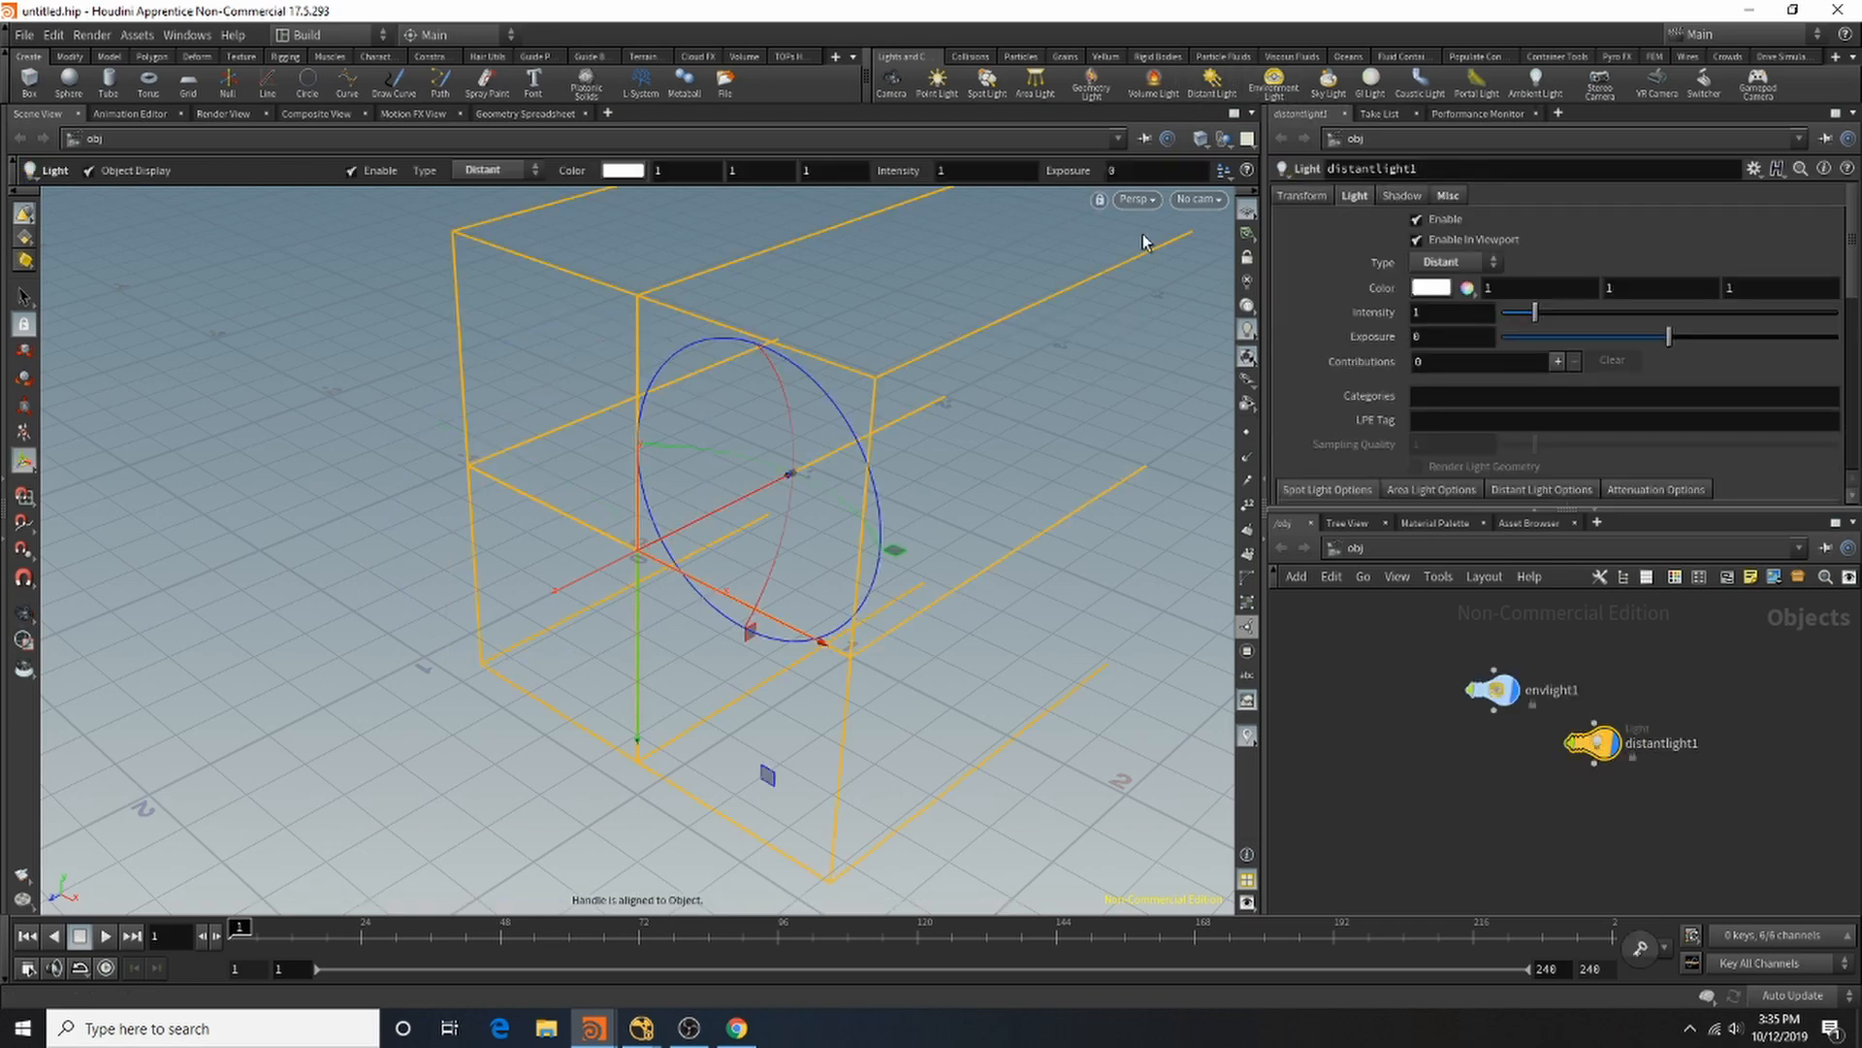
click(1519, 86)
click(1028, 451)
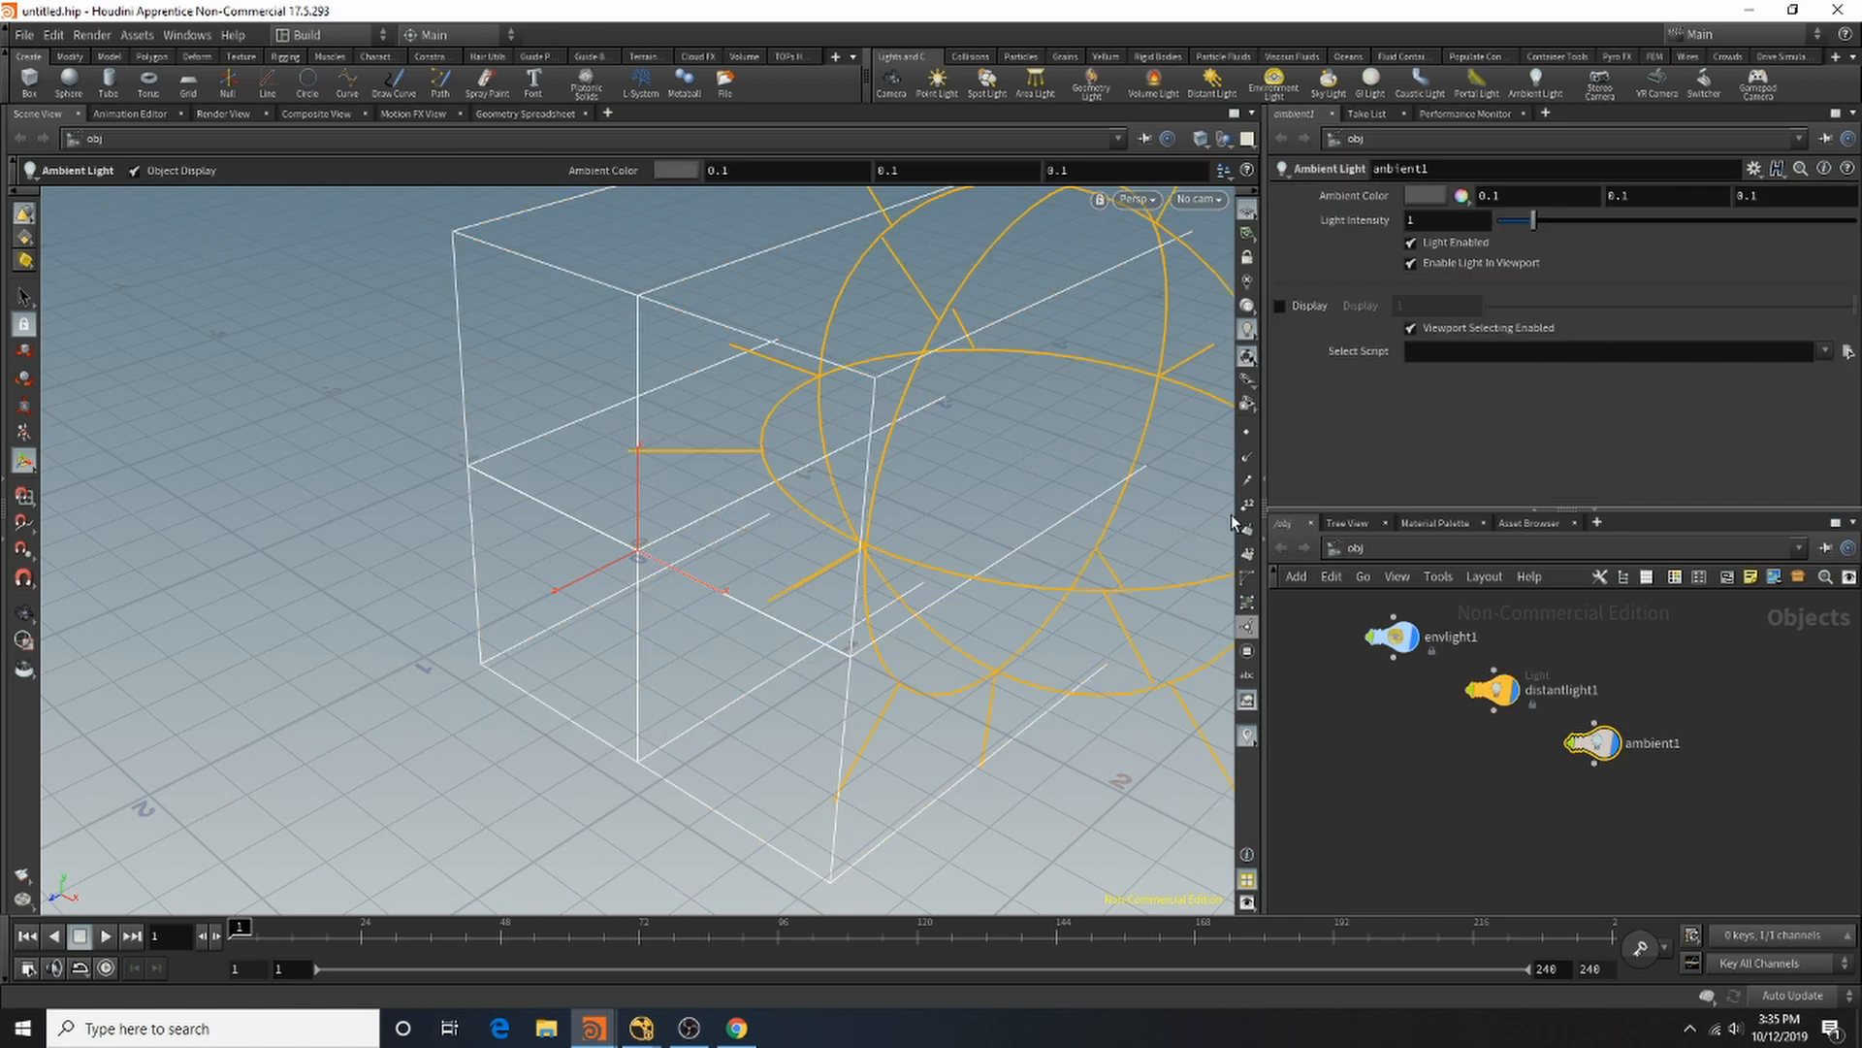
key(l)
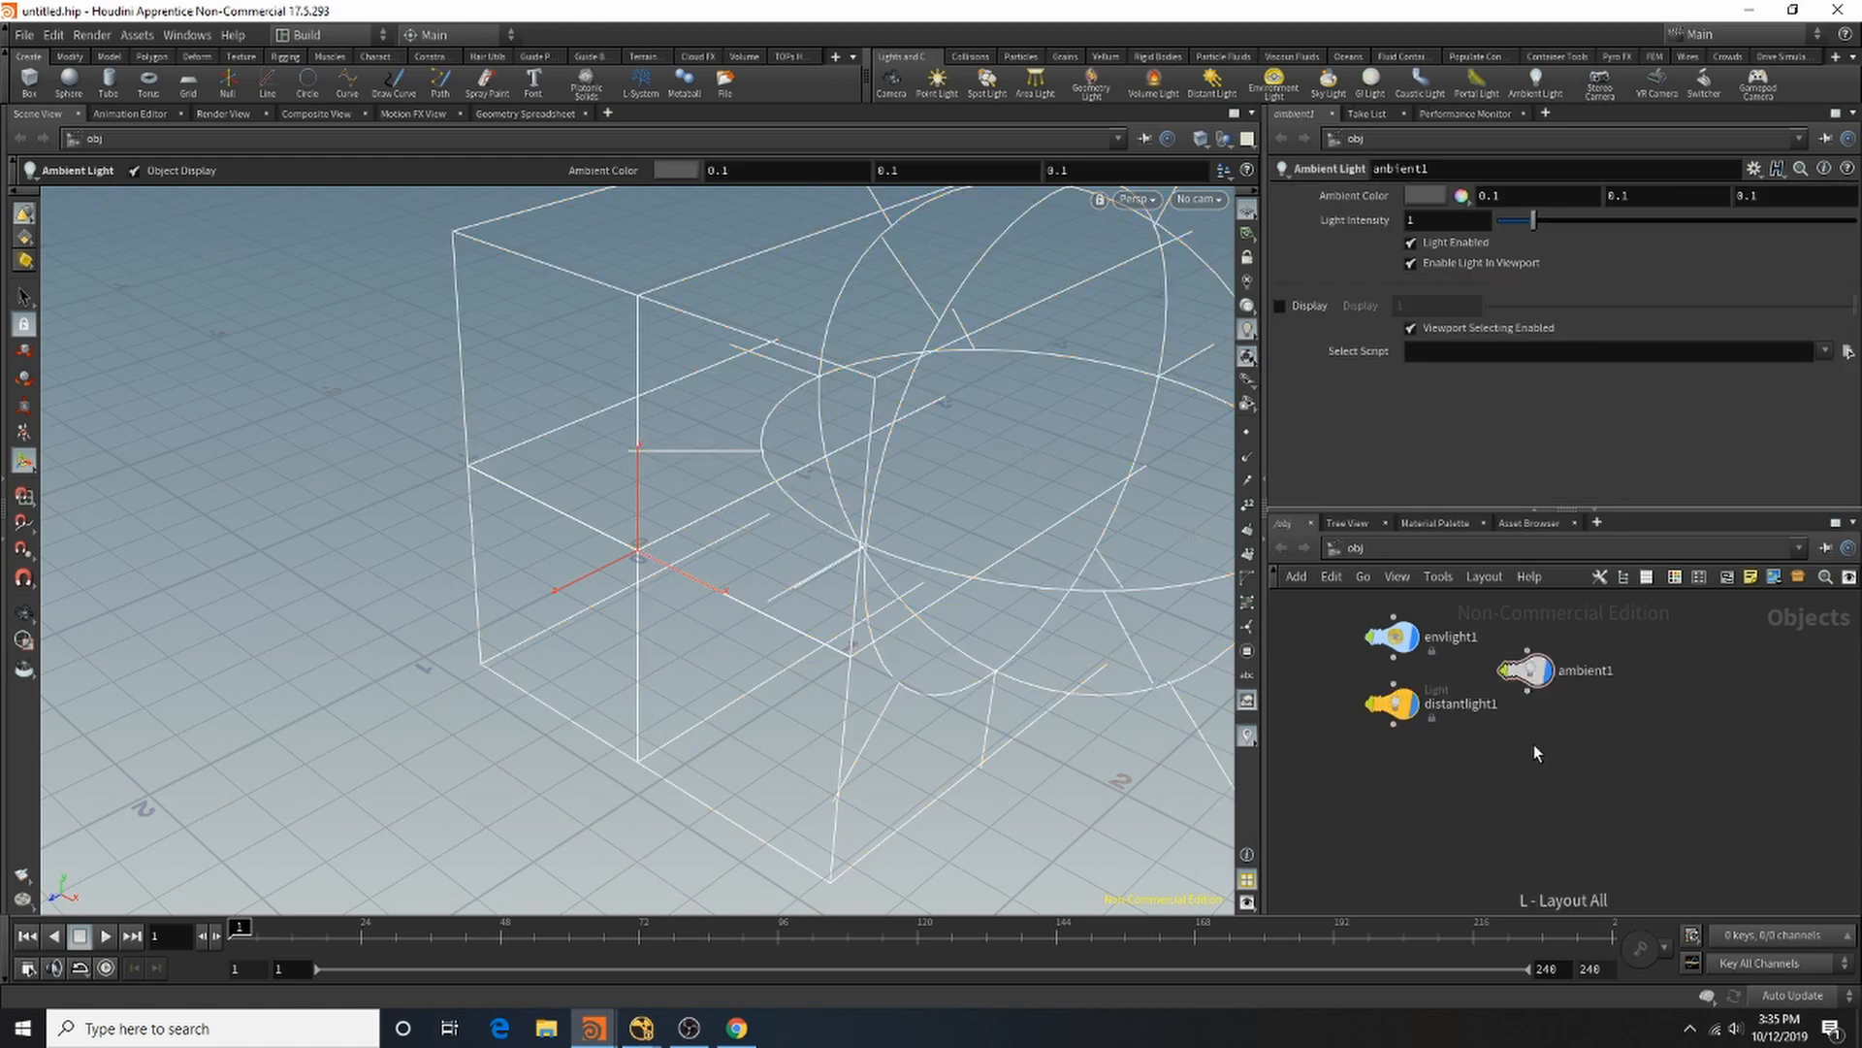
Step: Add a Geometry object beside the light nodes and rename it Vellum
key(Tab)
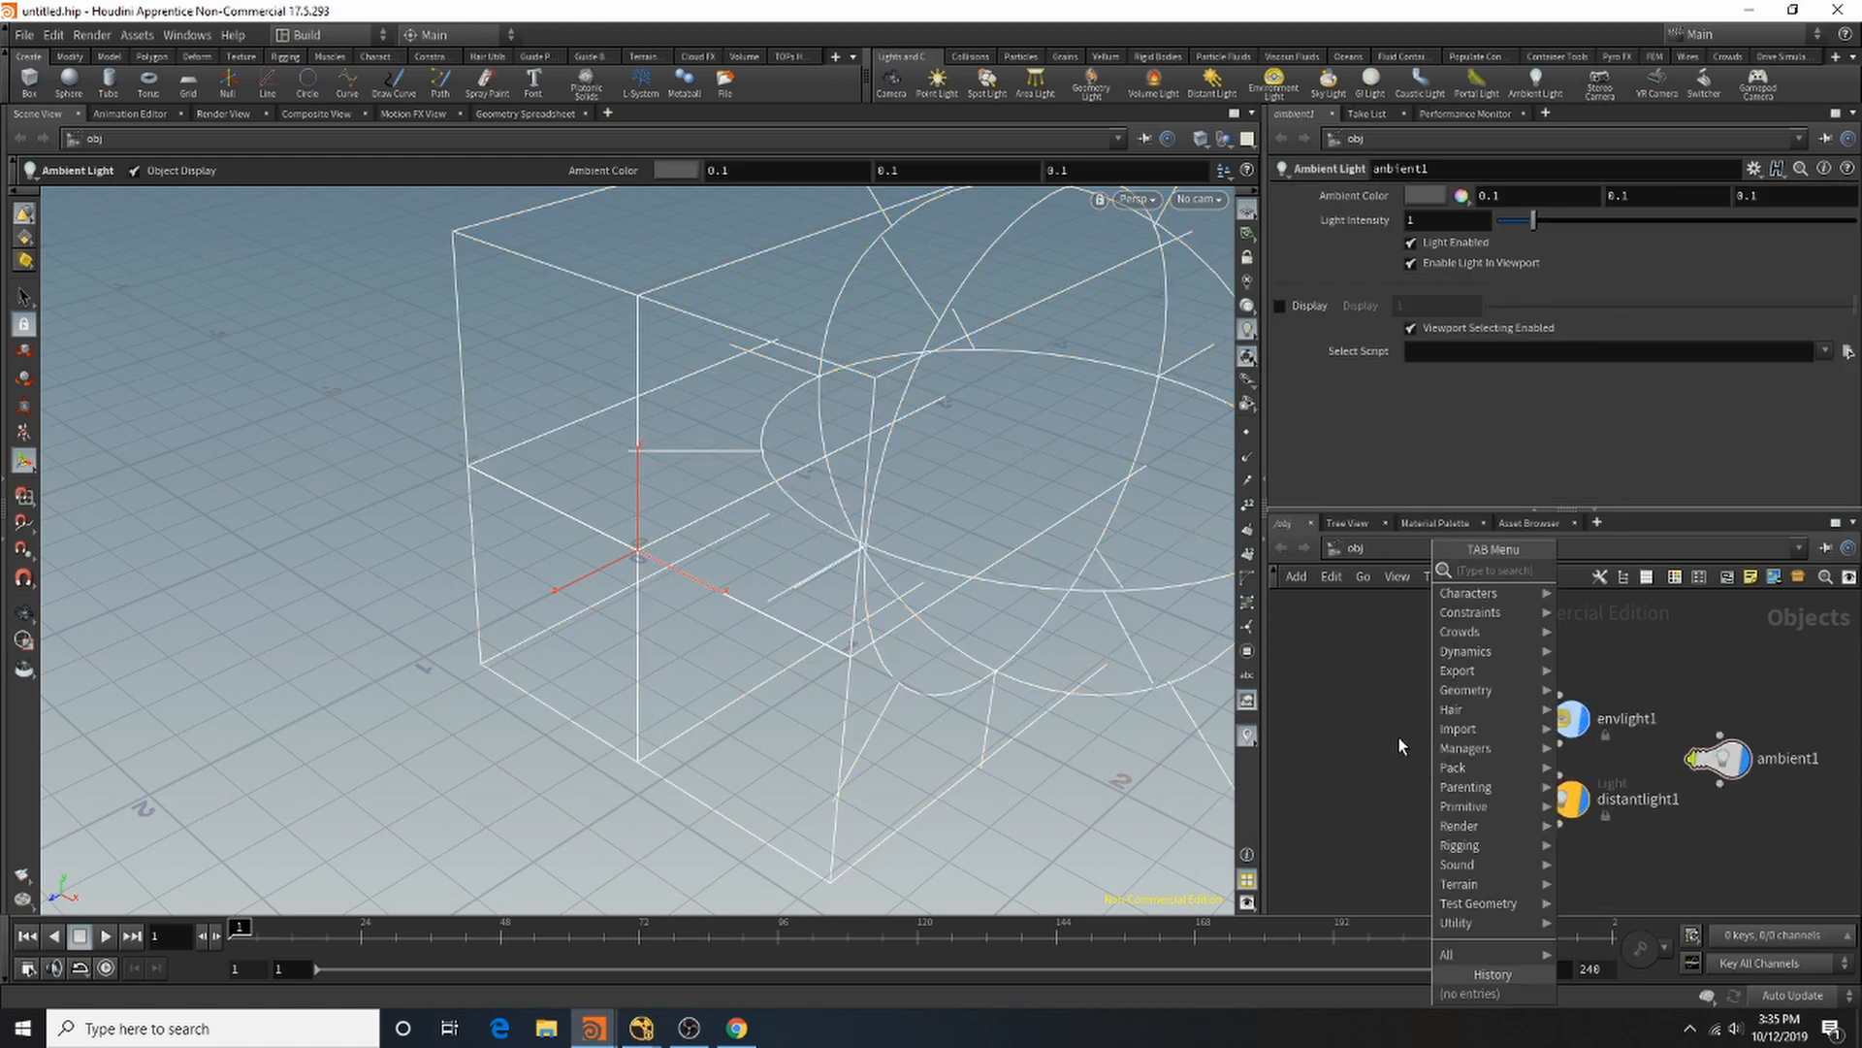
text(geo)
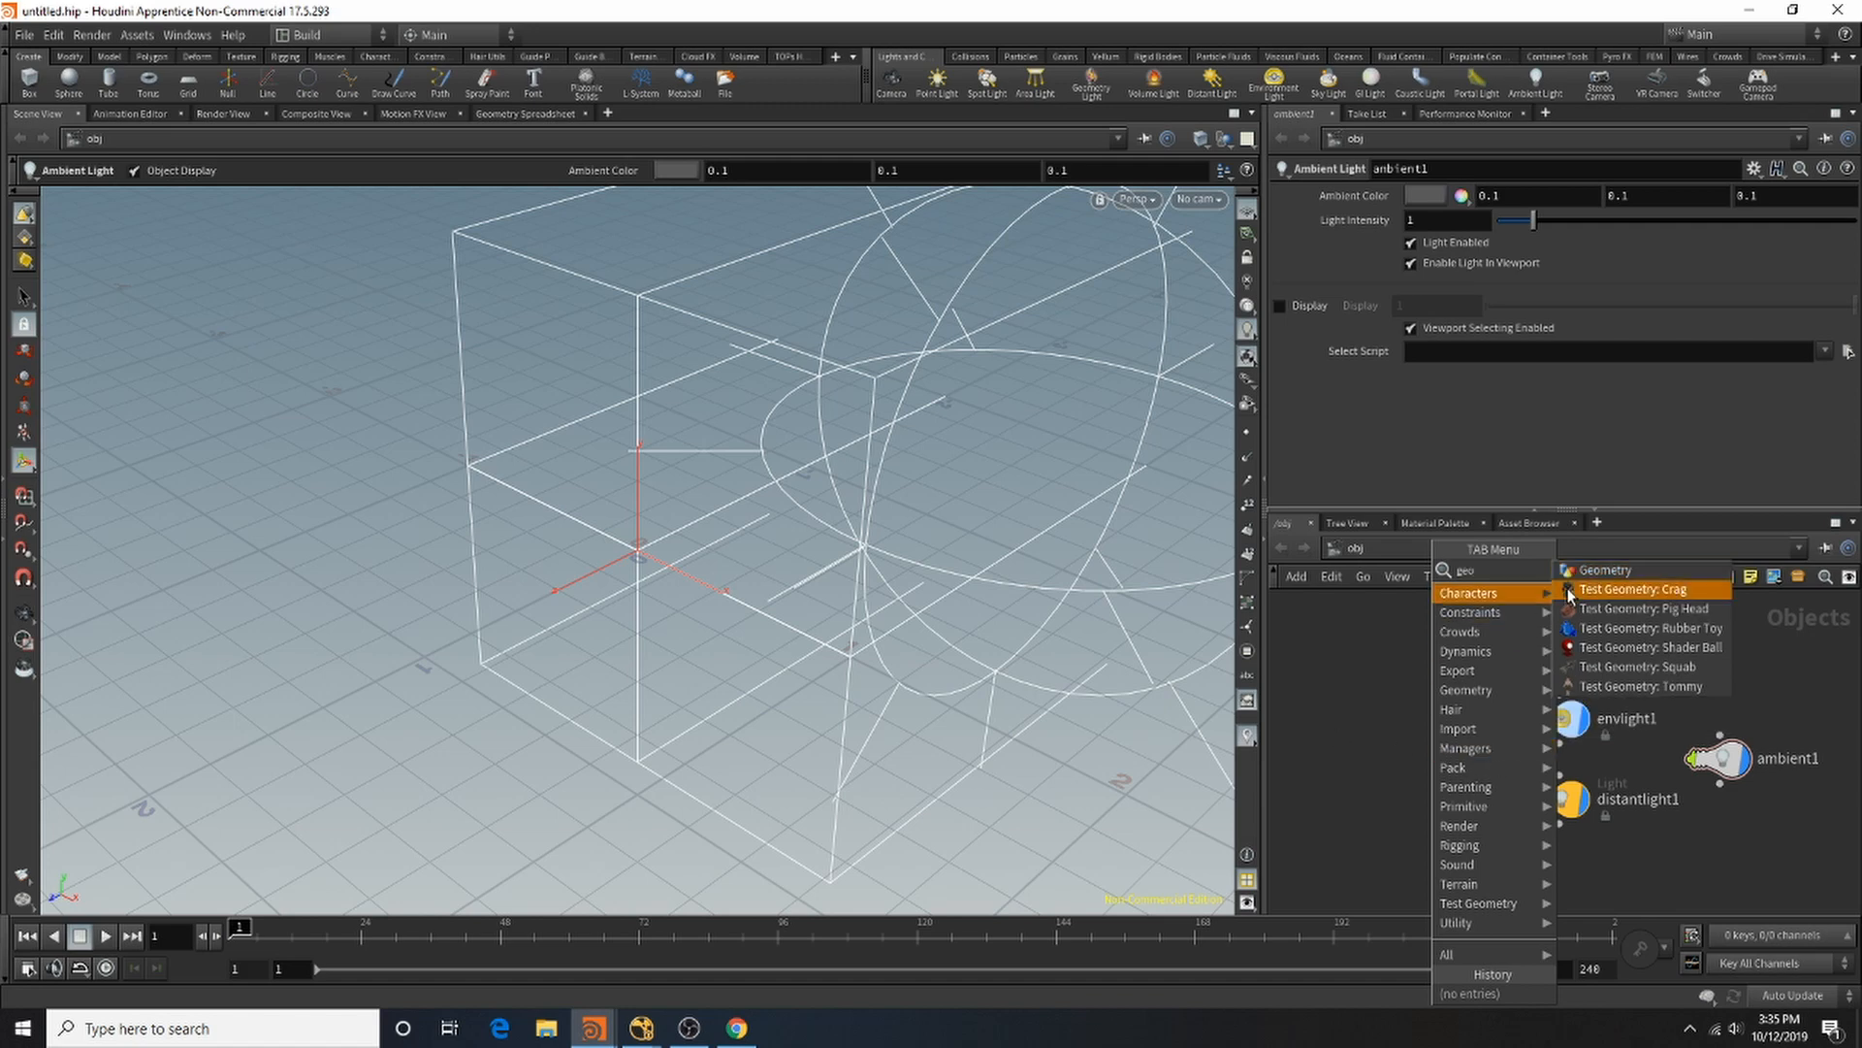
click(1646, 569)
click(1388, 759)
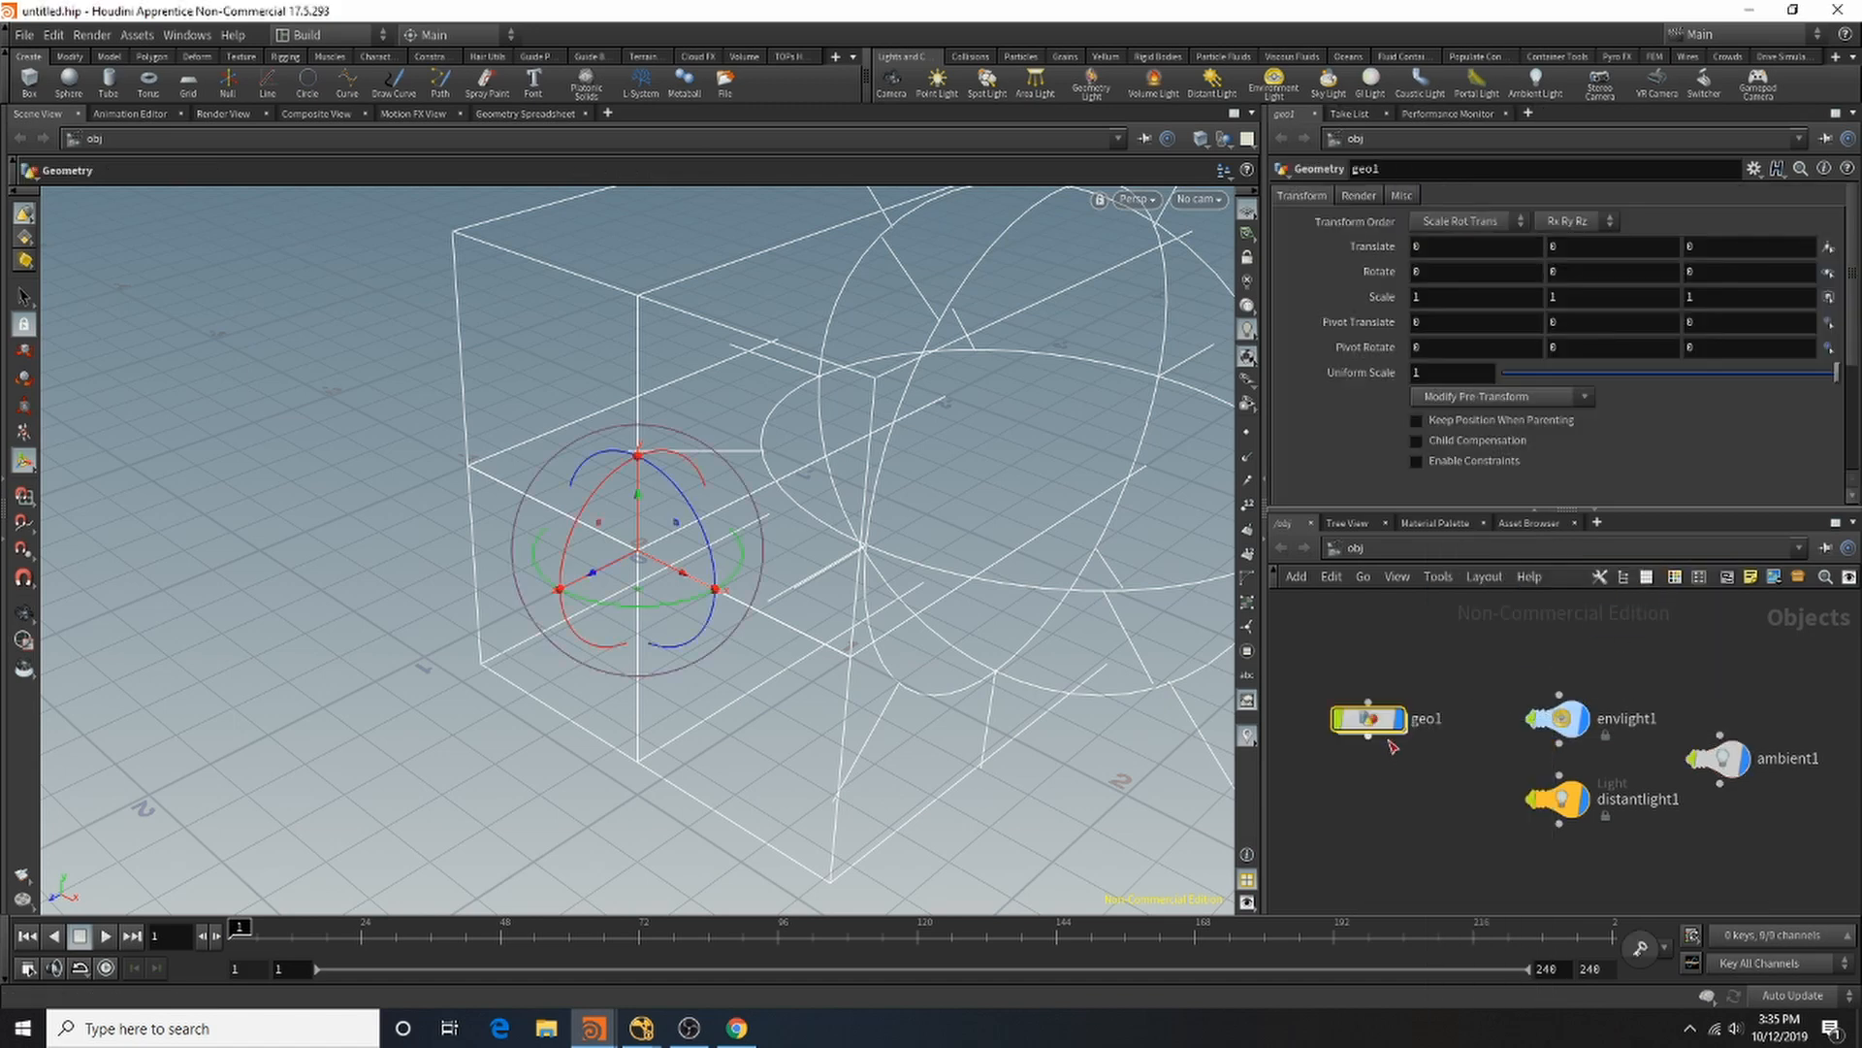
text(Vellum)
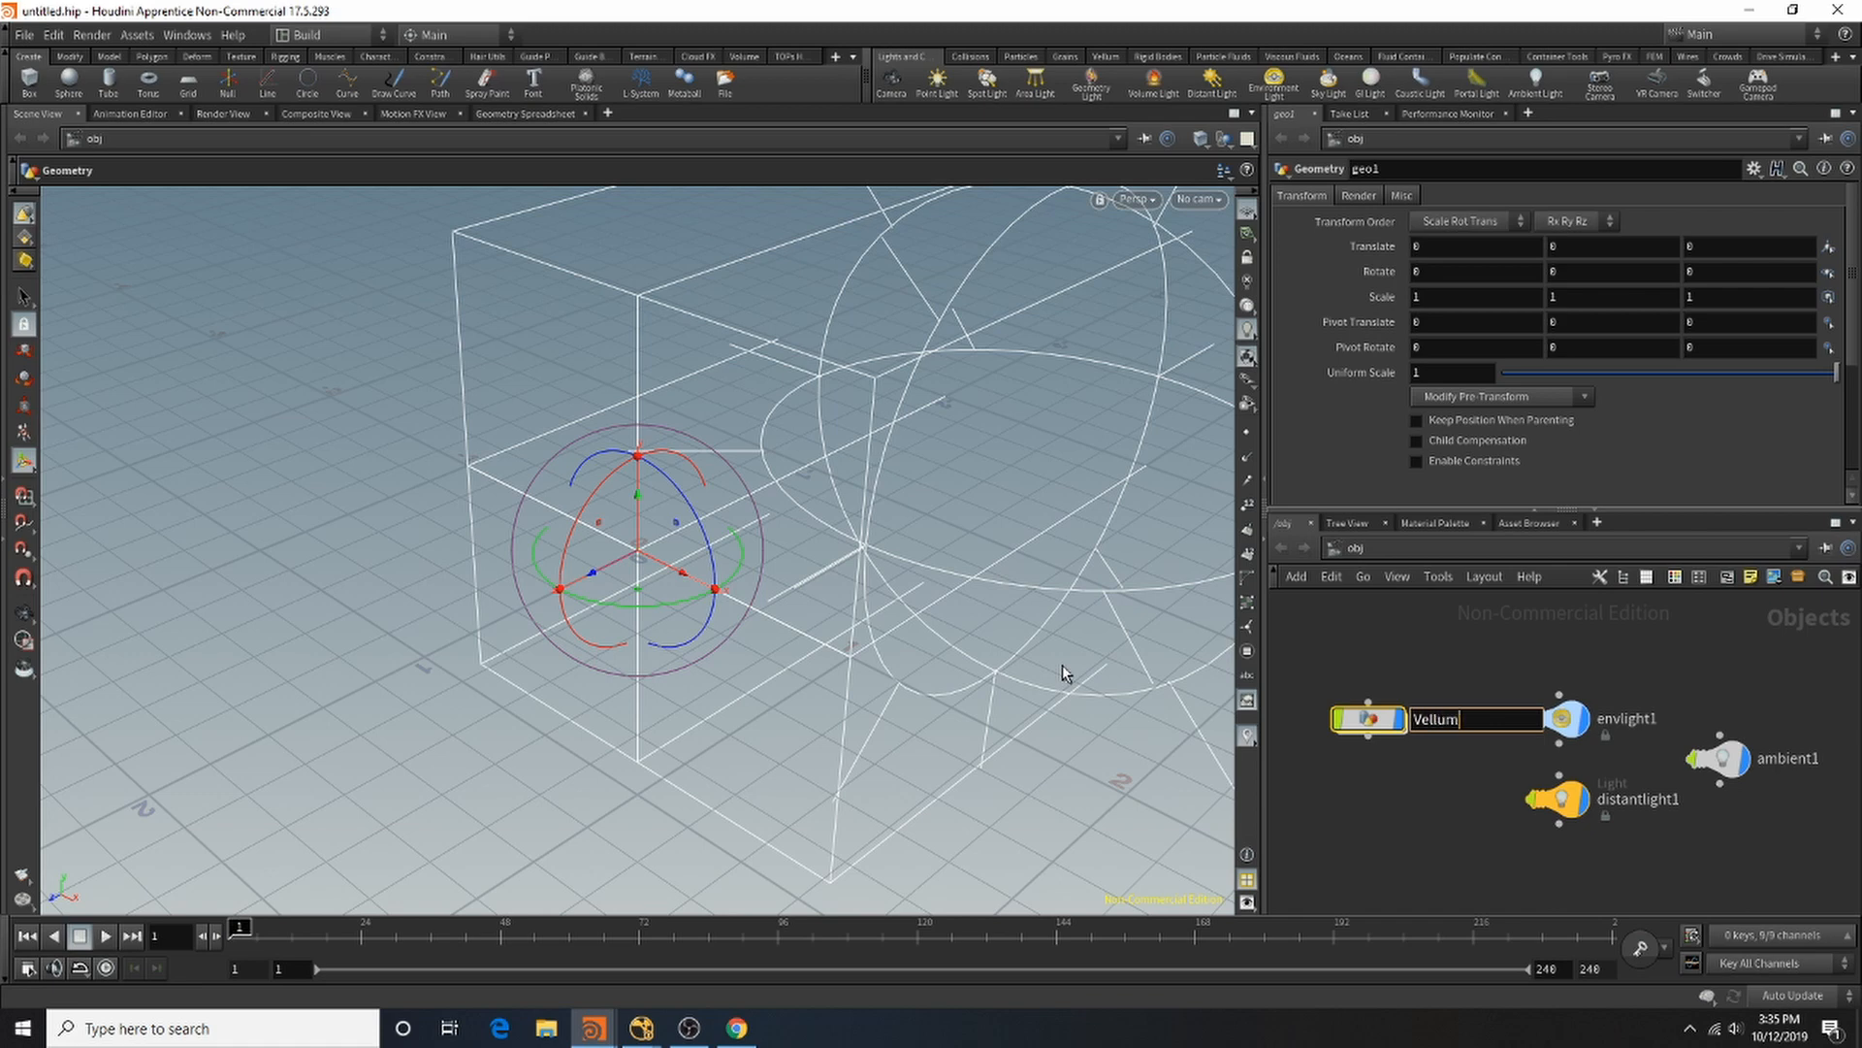
key(Return)
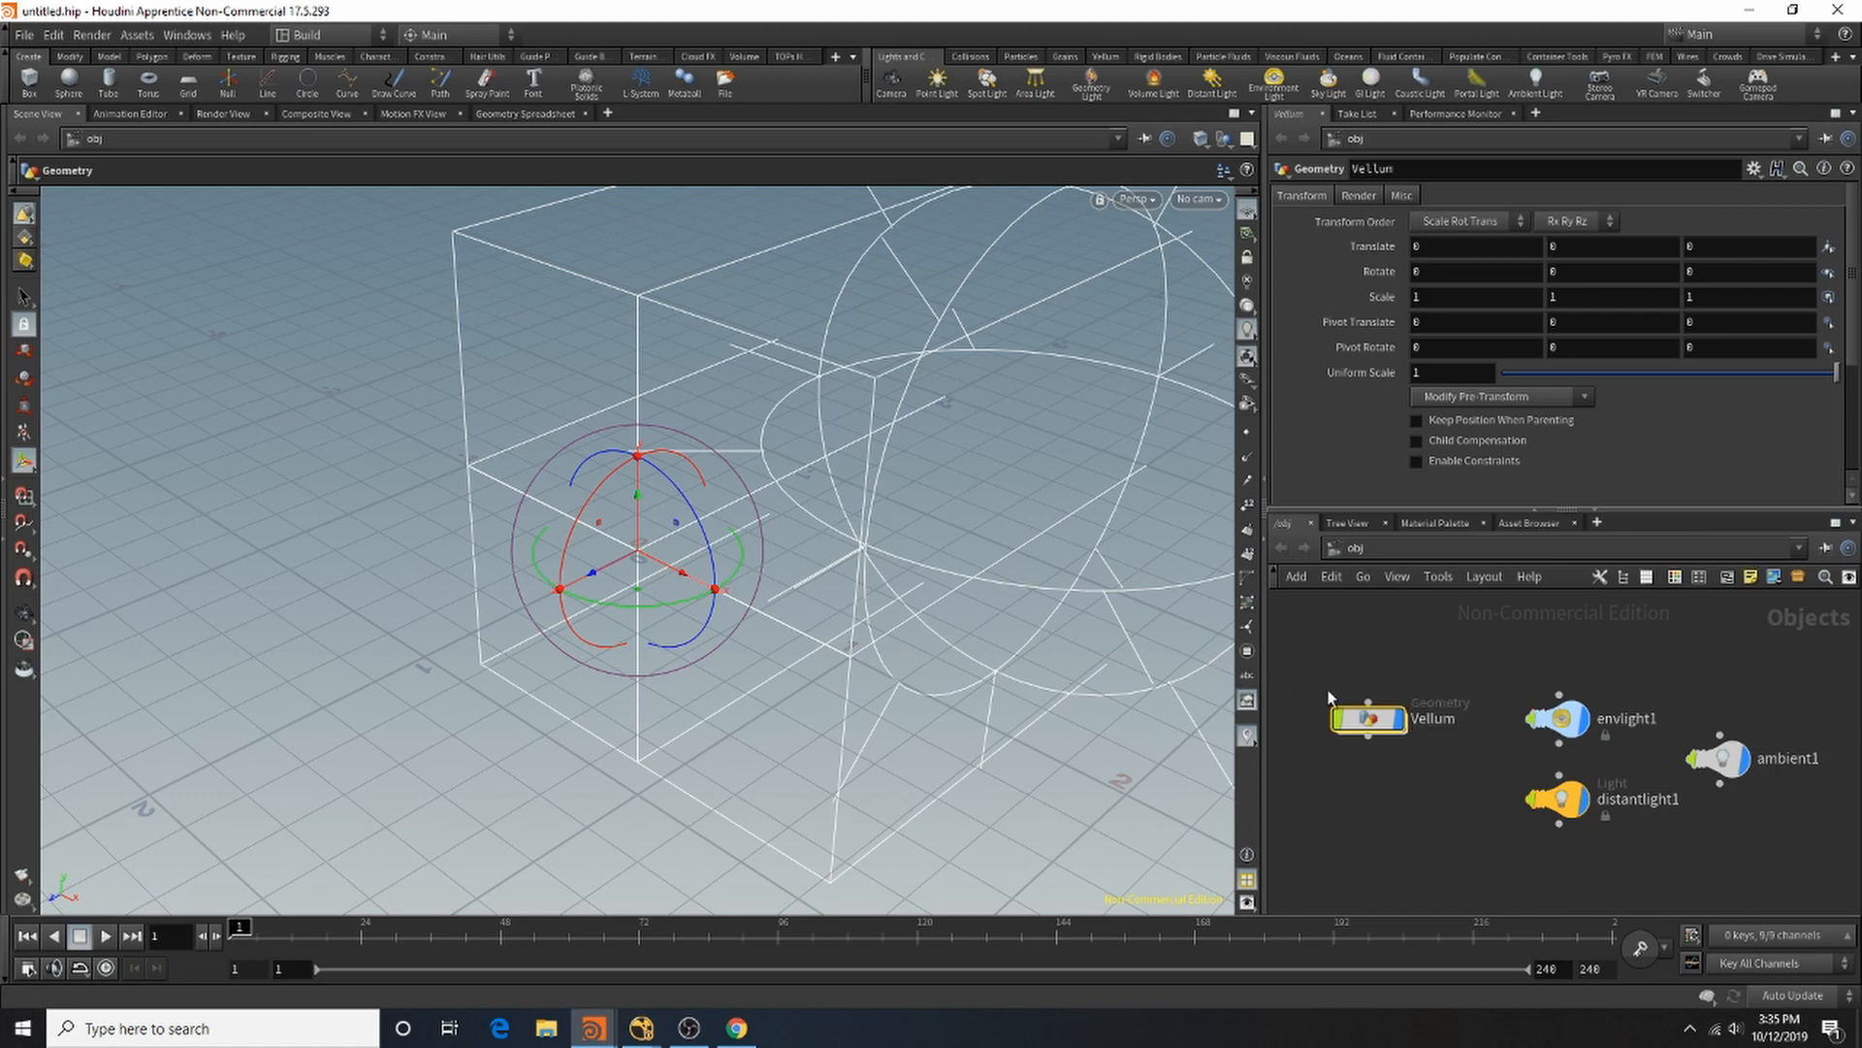
Step: Create a network box, enclose the three light nodes in it and title it "lights"
scroll(1518, 698, down, 4)
scroll(1593, 727, up, 5)
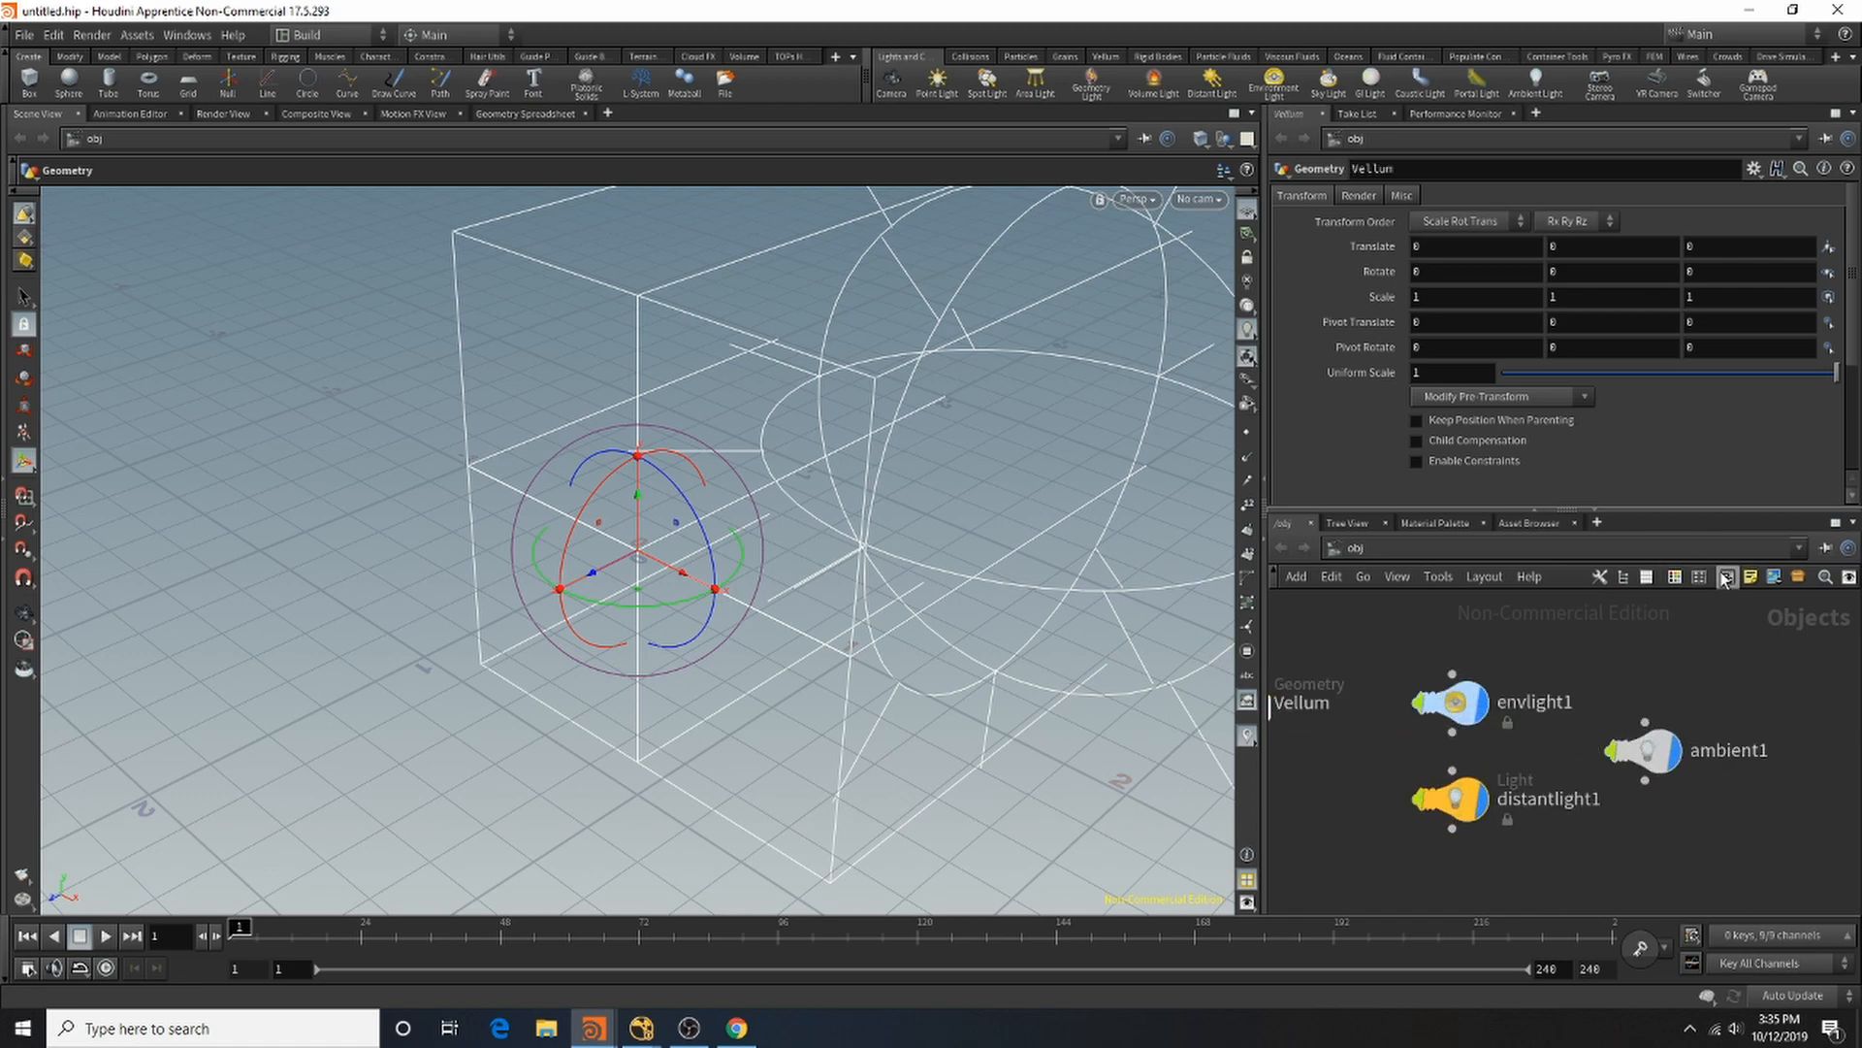
key(shift+o)
scroll(1691, 684, down, 3)
scroll(1691, 684, up, 2)
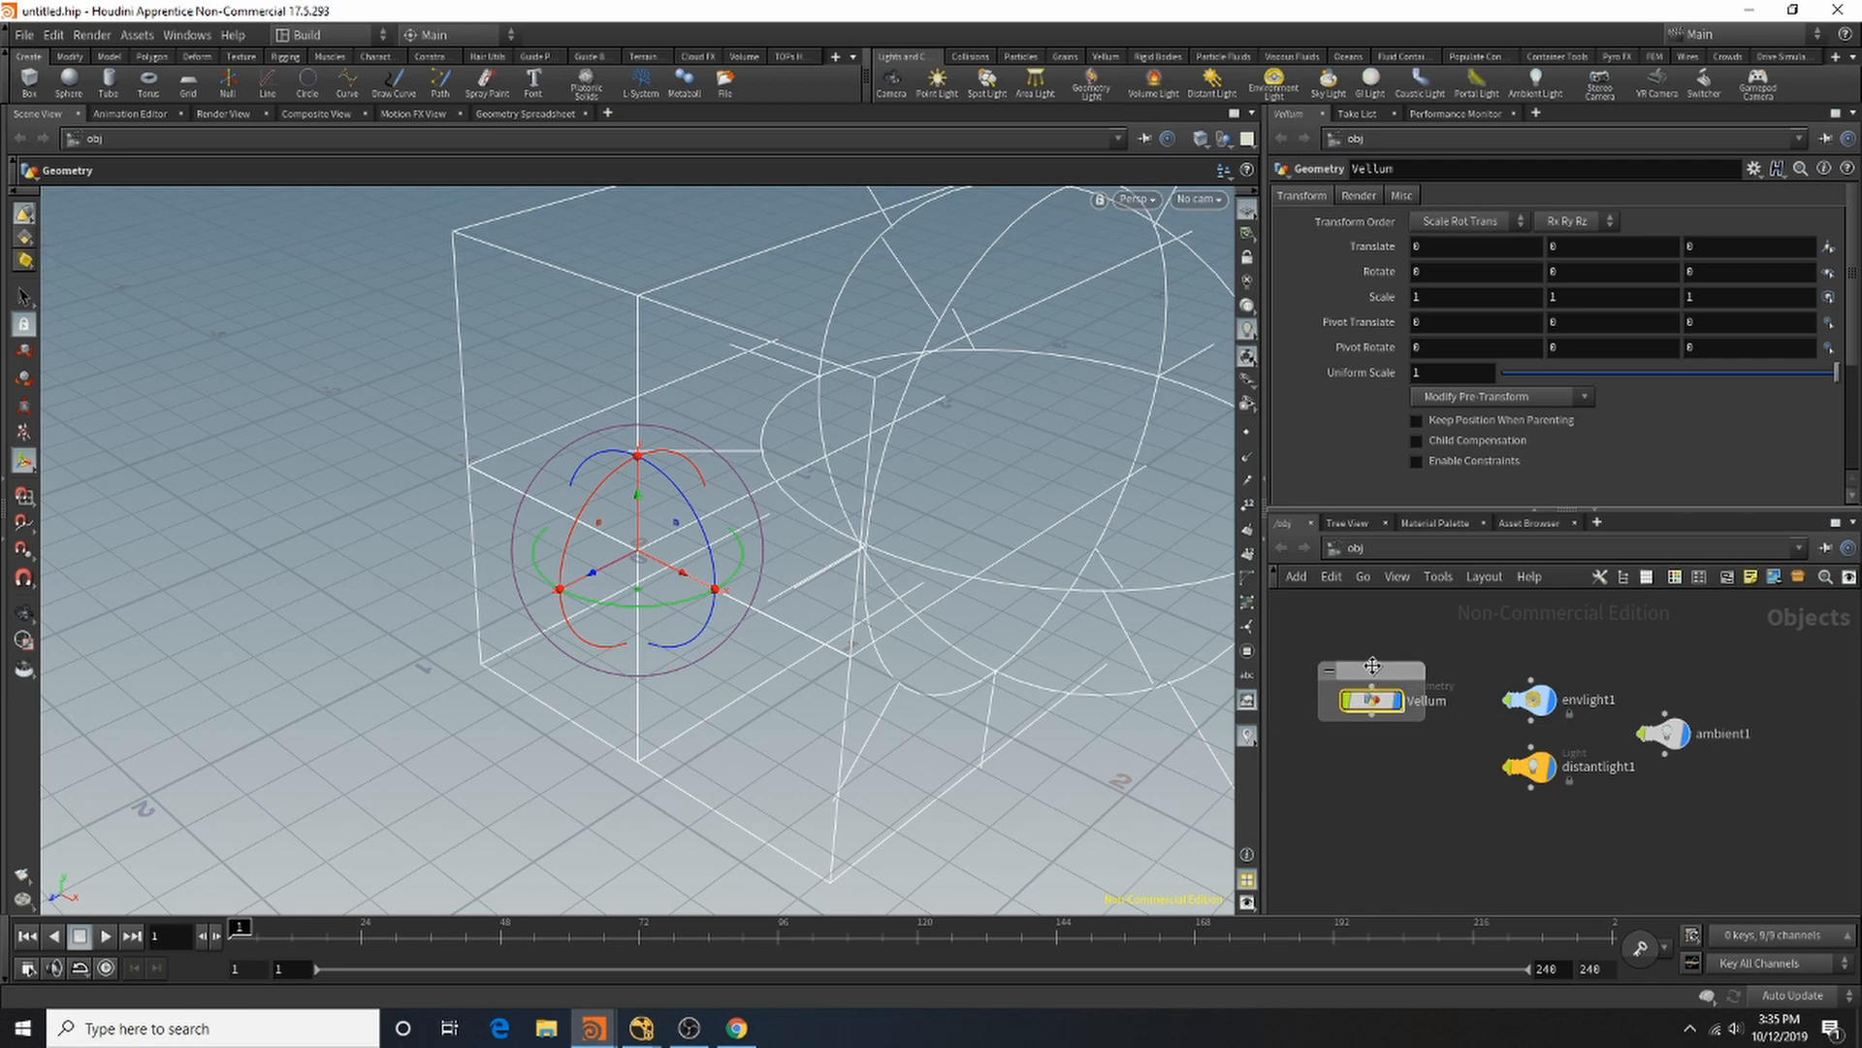
drag(1393, 691, 1386, 734)
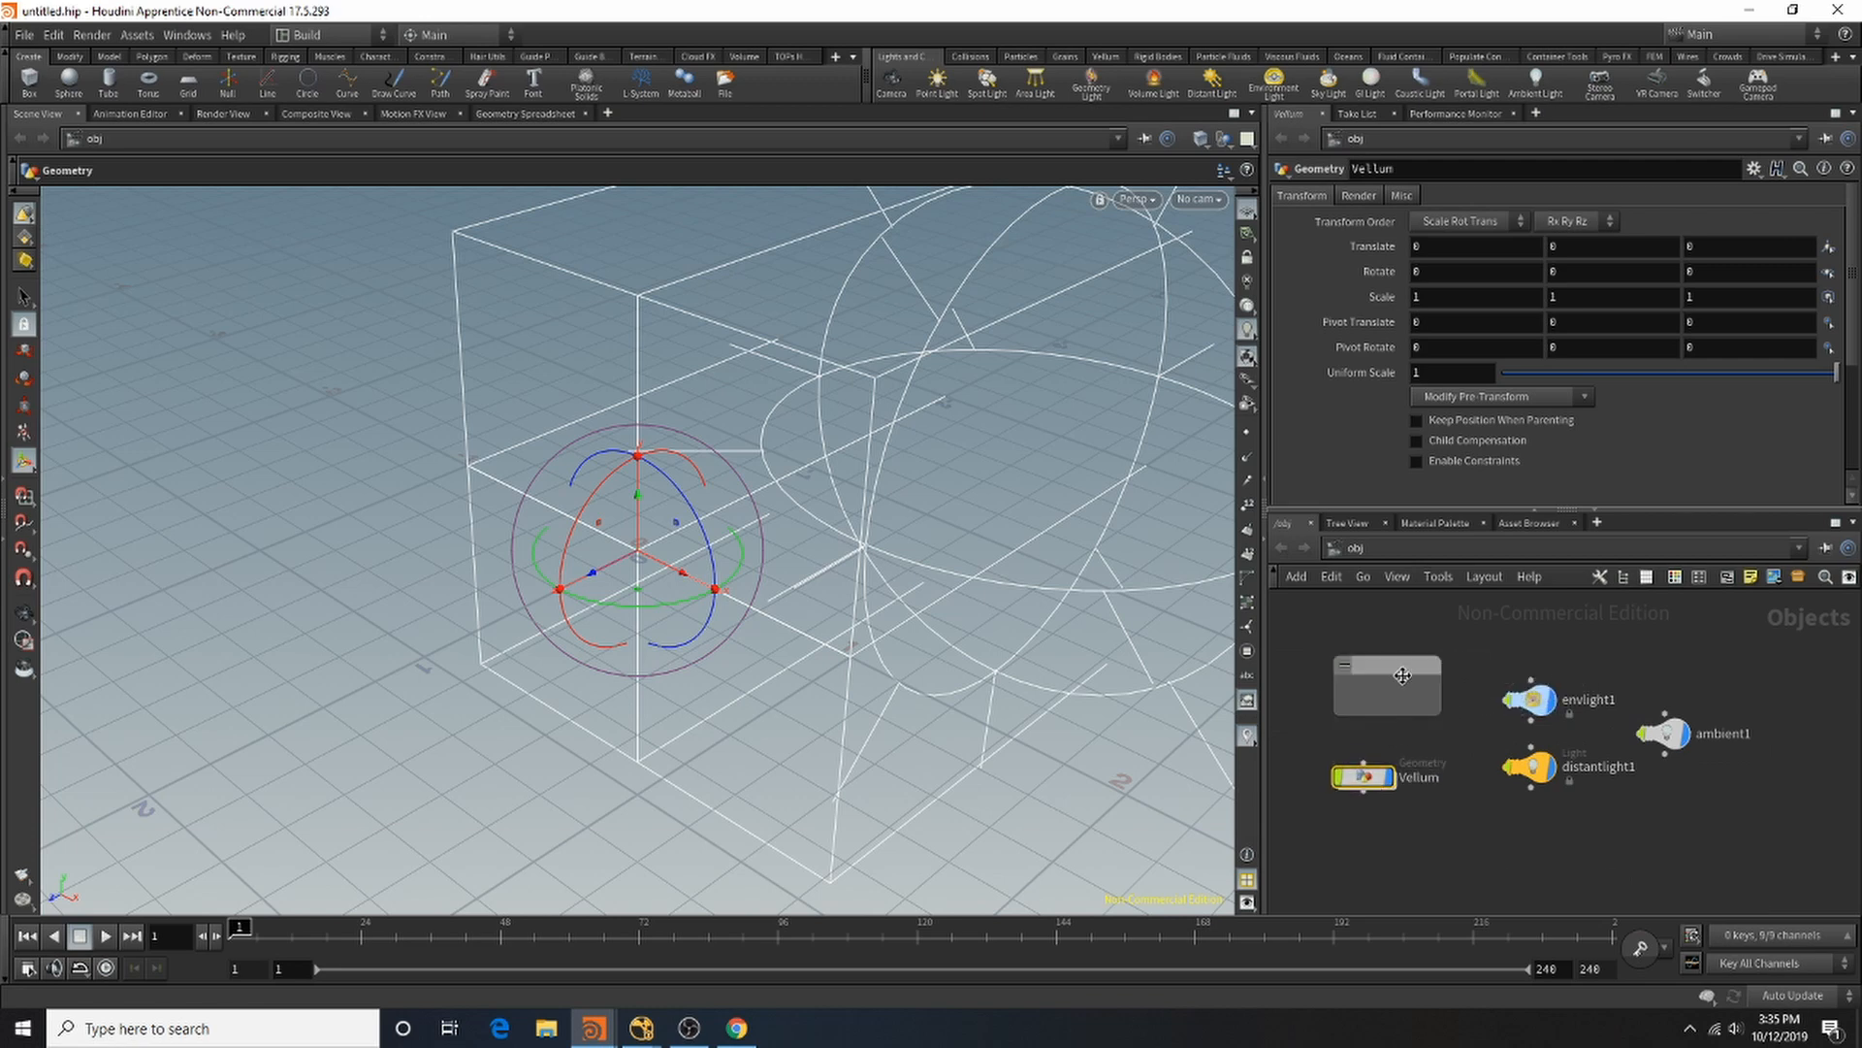
drag(1387, 663, 1781, 809)
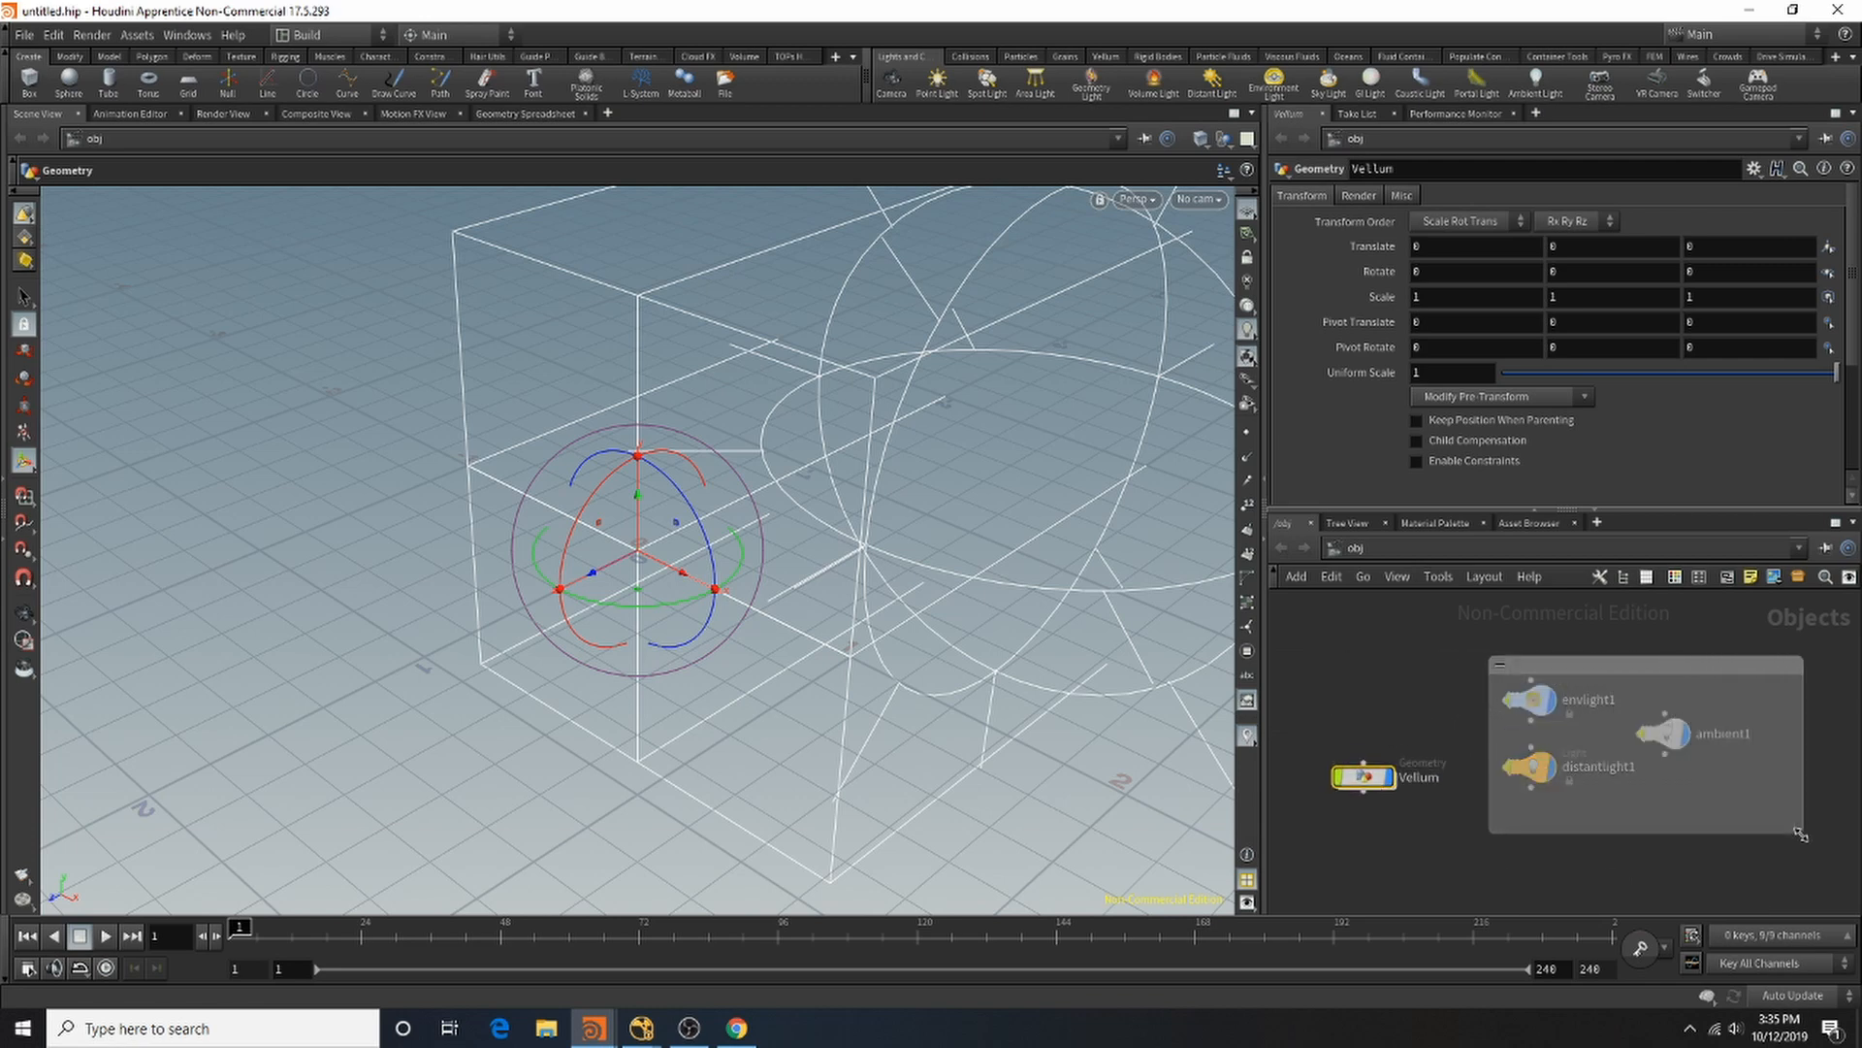
double_click(1628, 668)
text(lights)
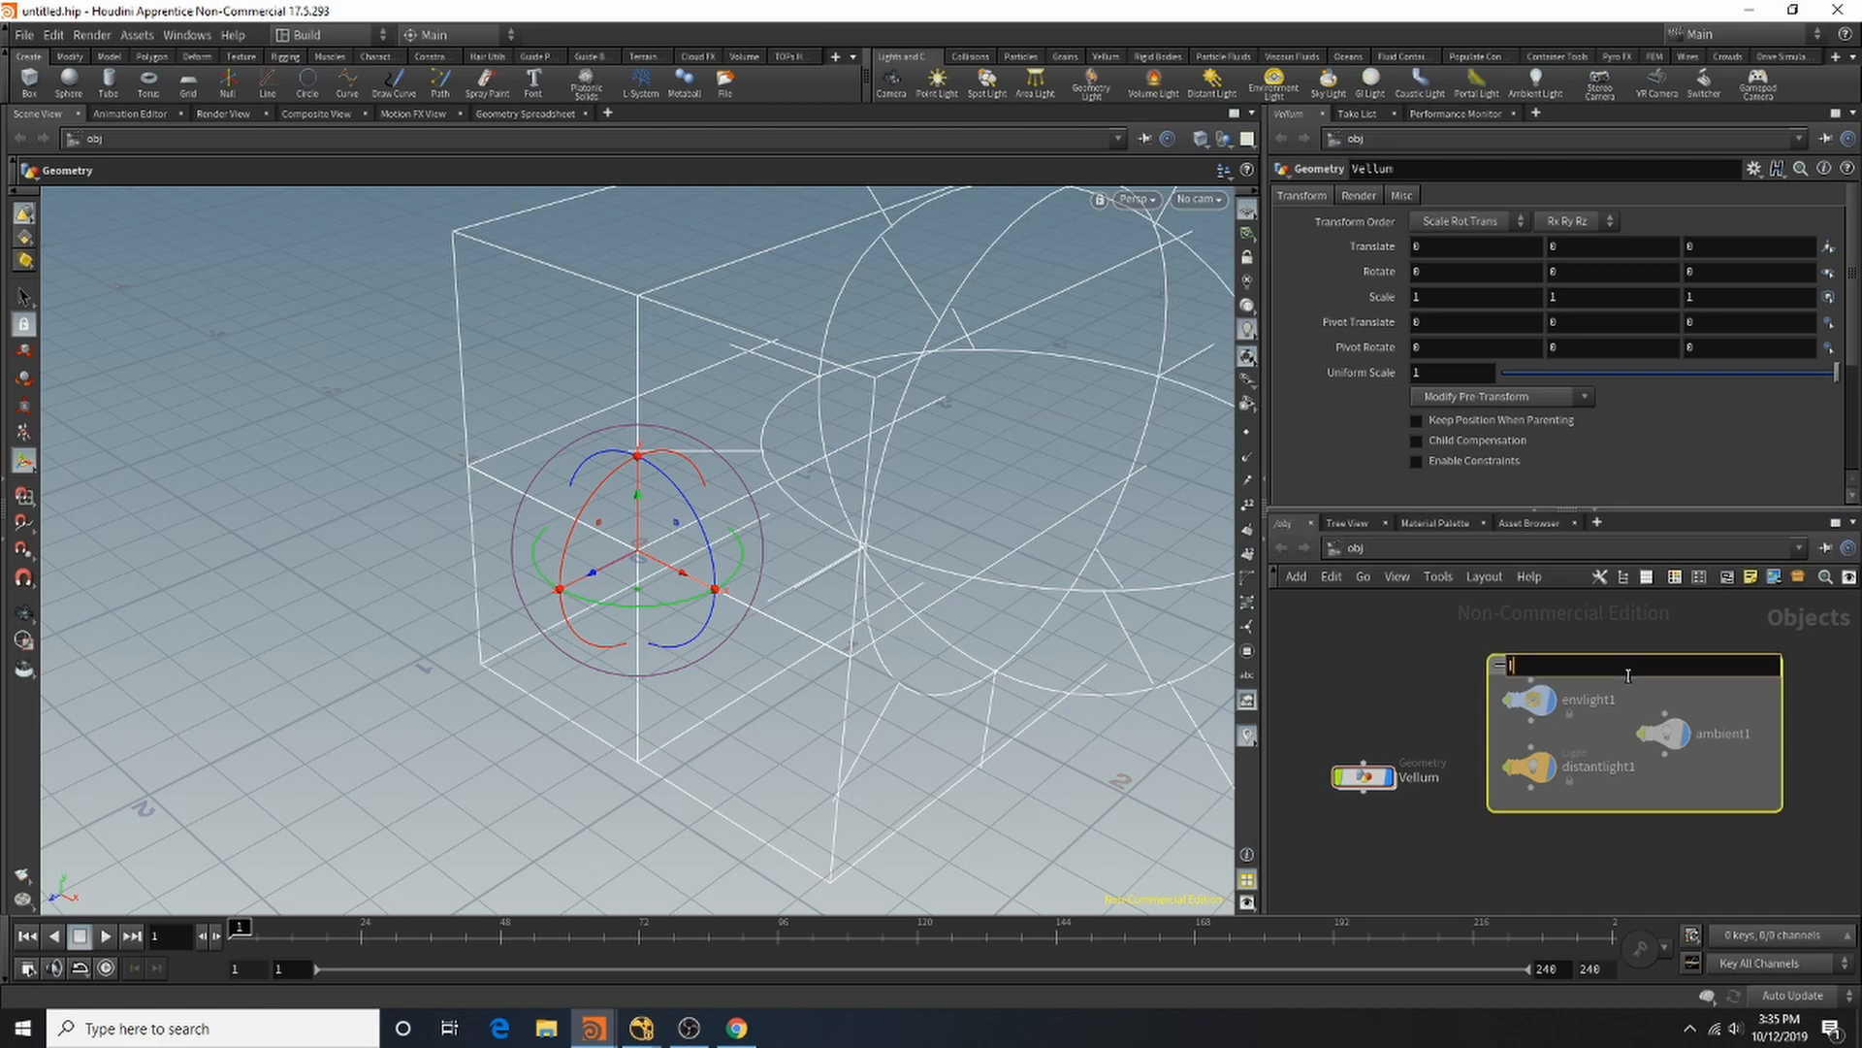
key(Return)
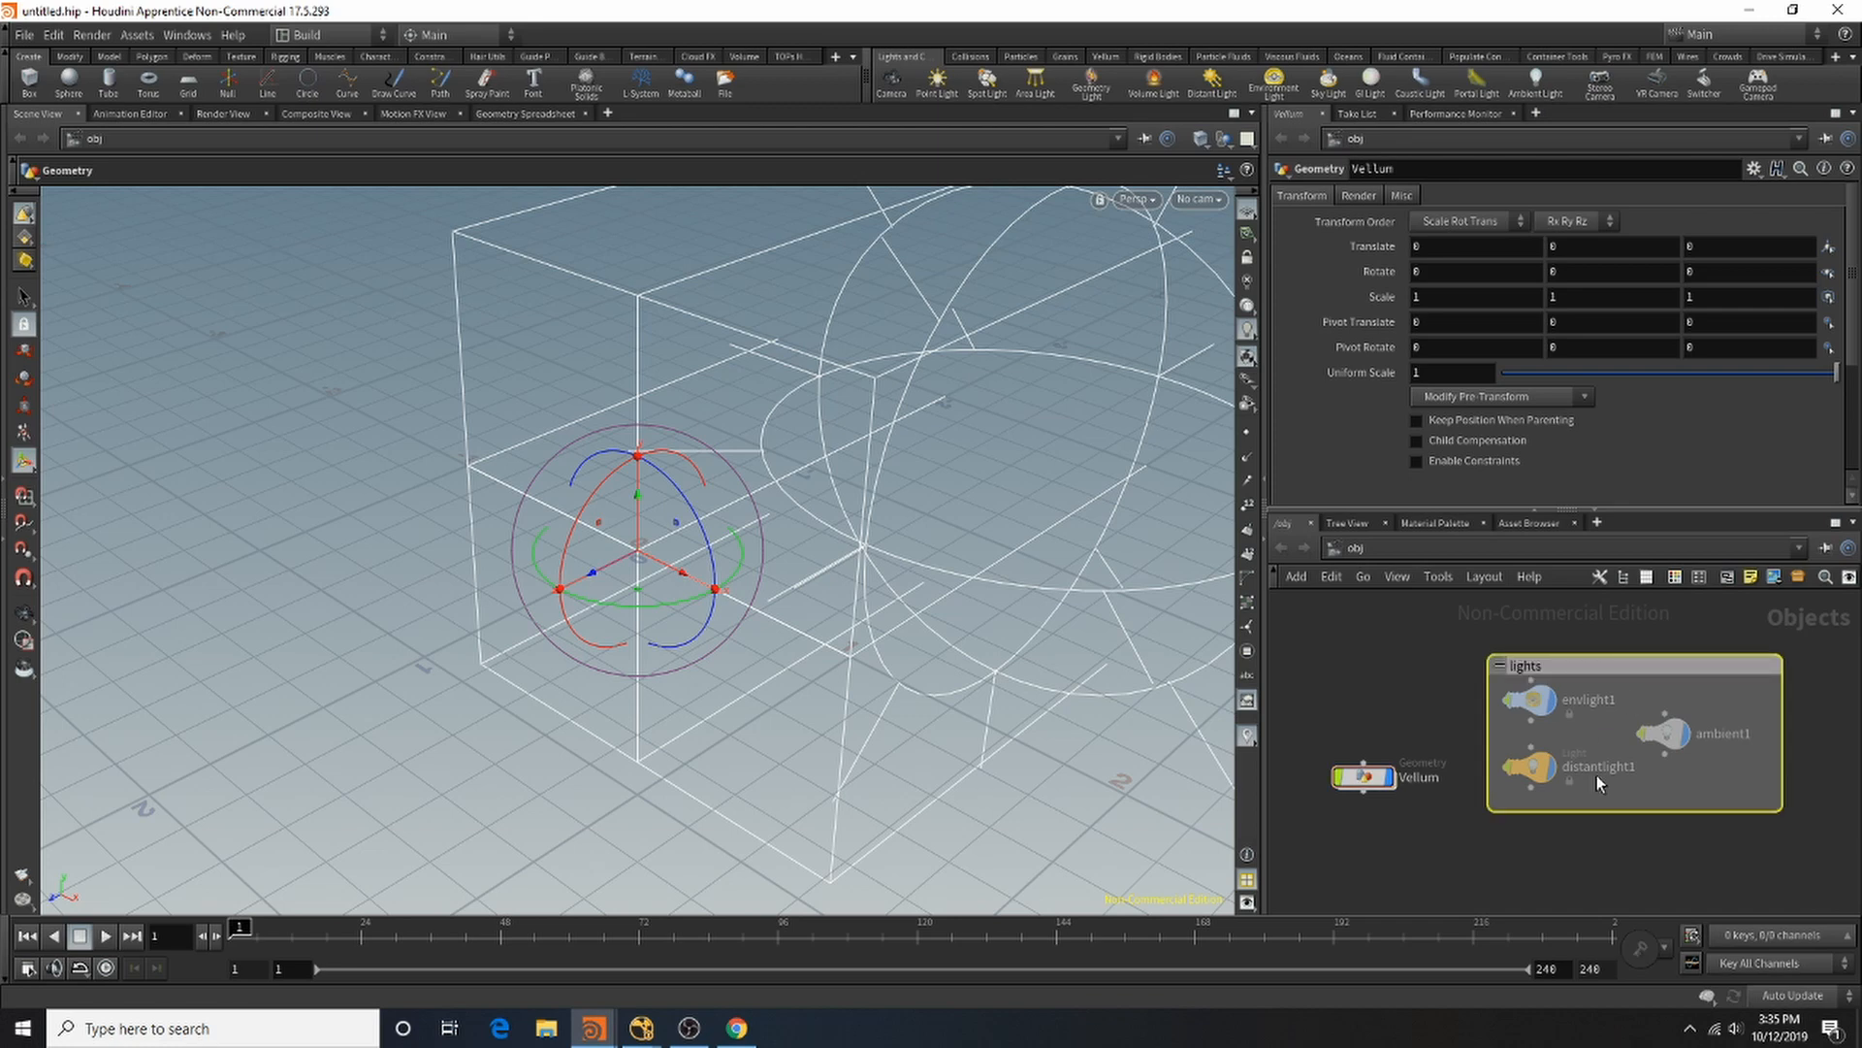
Step: Tidy the network by moving the Vellum node beside the lights box and shifting the three light nodes within the box
drag(1370, 780, 1357, 704)
scroll(1502, 759, down, 3)
scroll(1470, 751, up, 3)
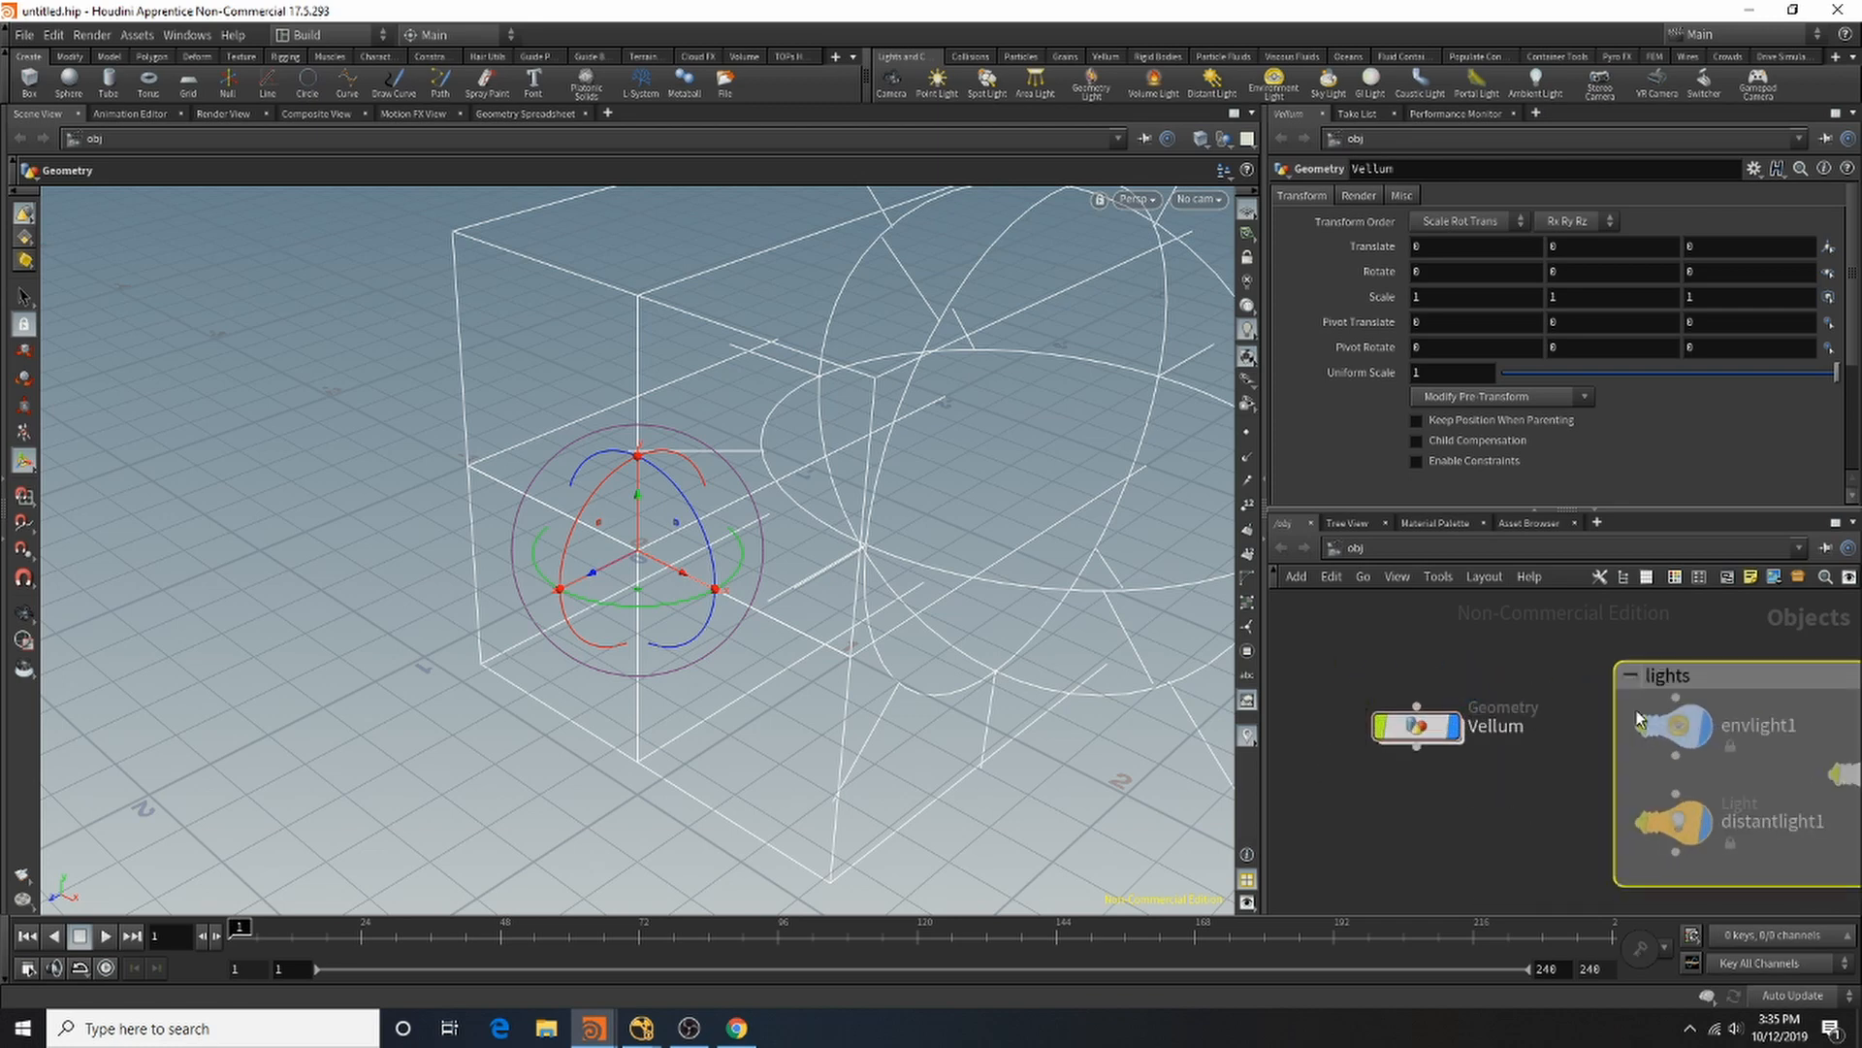
scroll(1591, 704, down, 3)
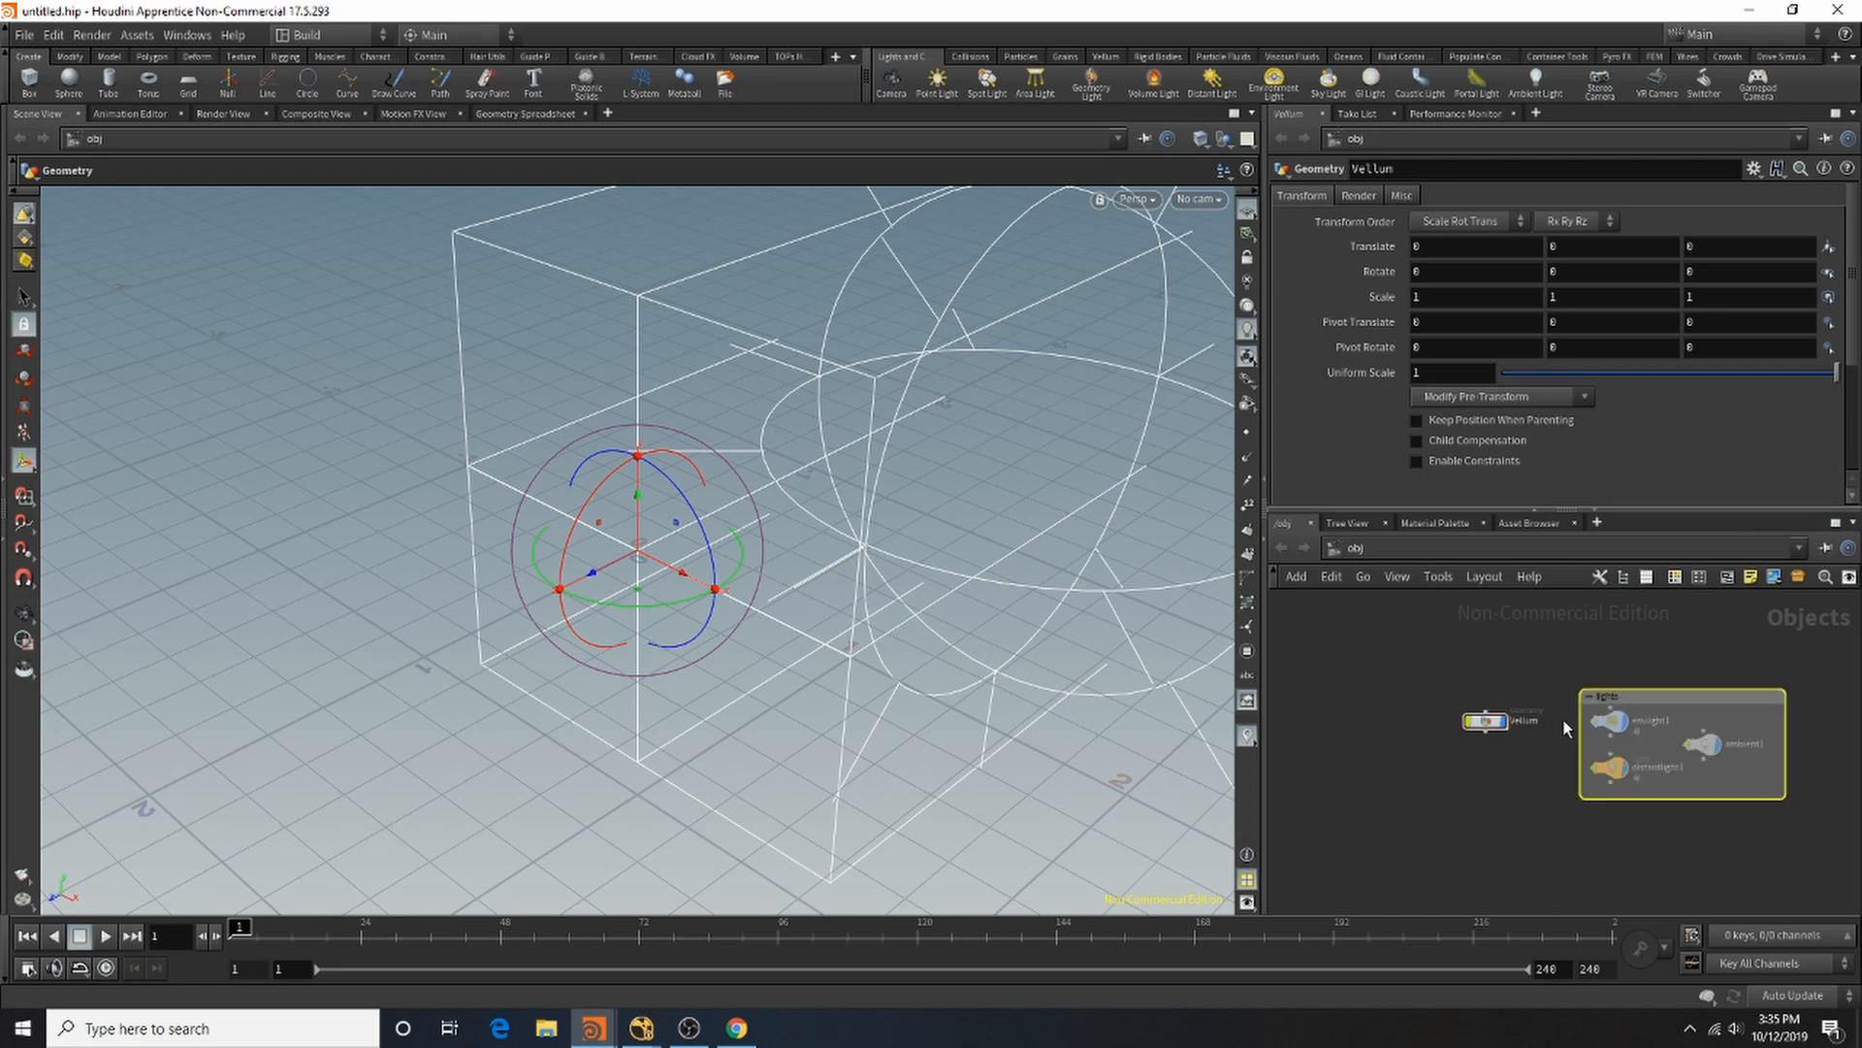
drag(1764, 722, 1527, 811)
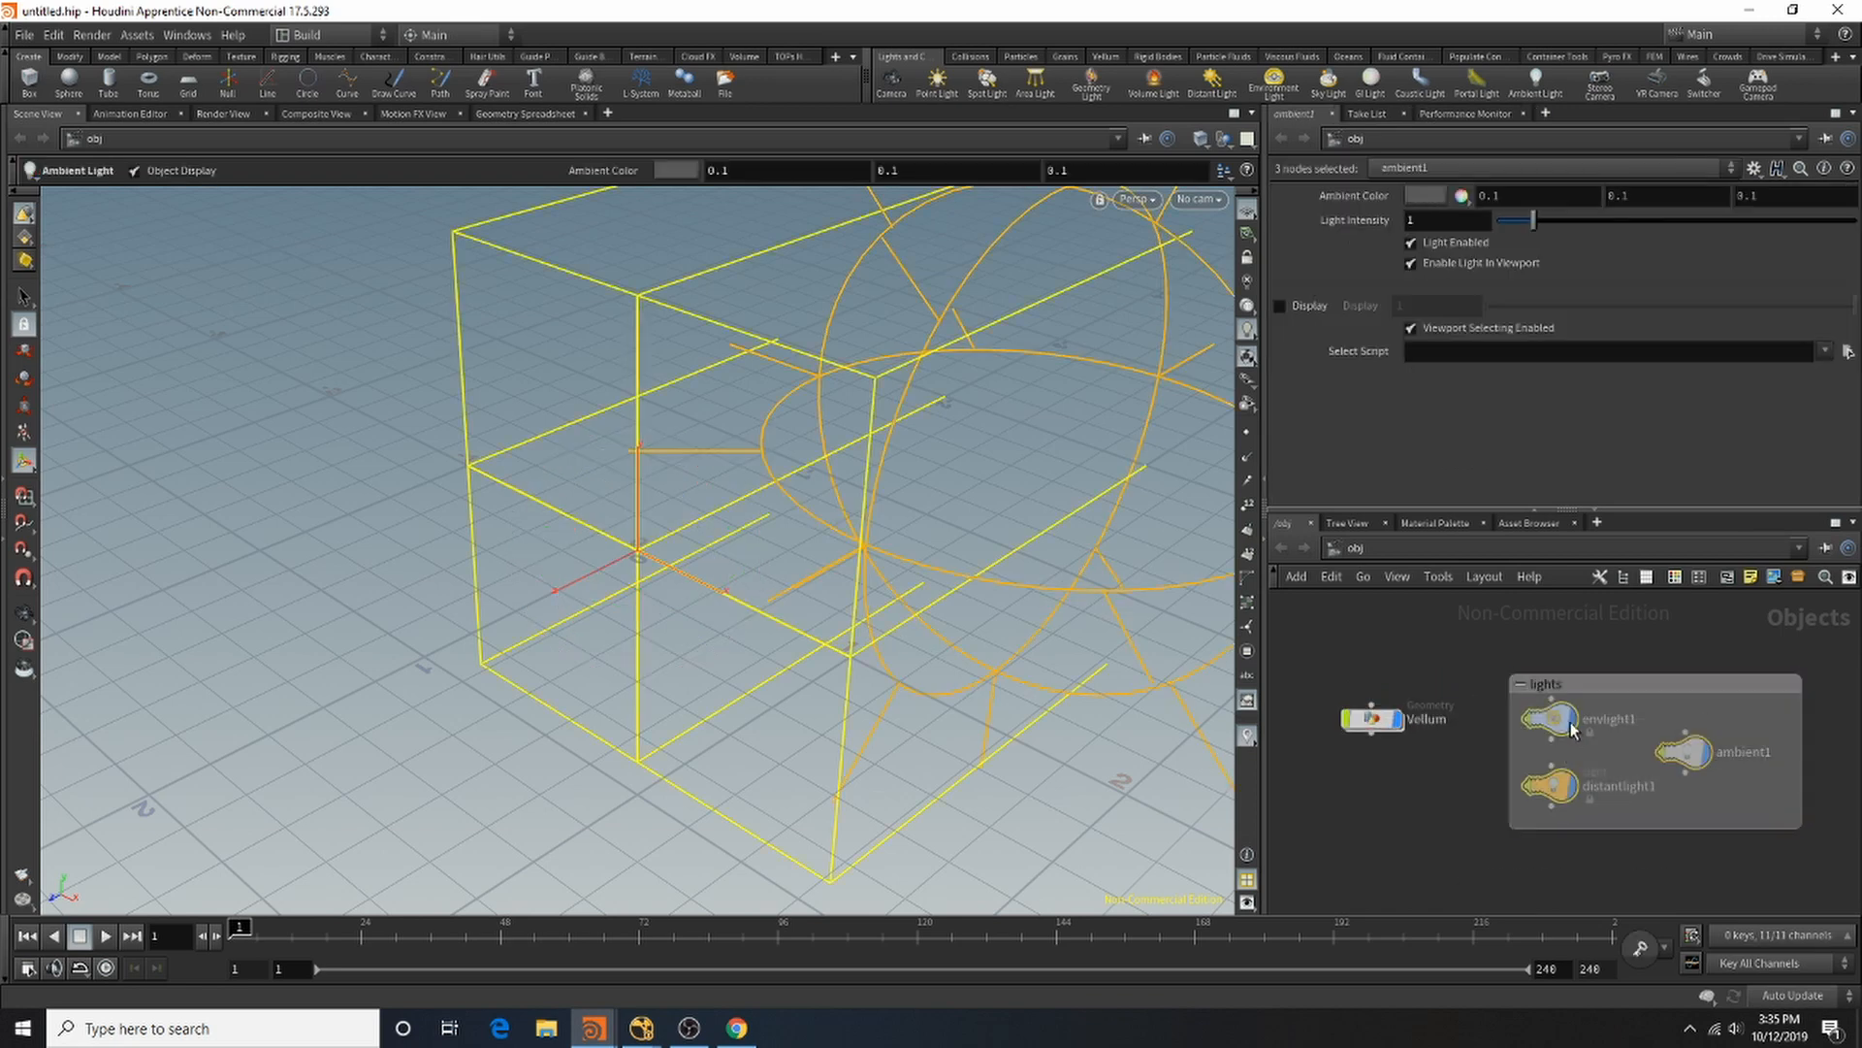
mouse_move(1573, 724)
mouse_down()
mouse_move(1605, 874)
mouse_move(1597, 708)
mouse_up()
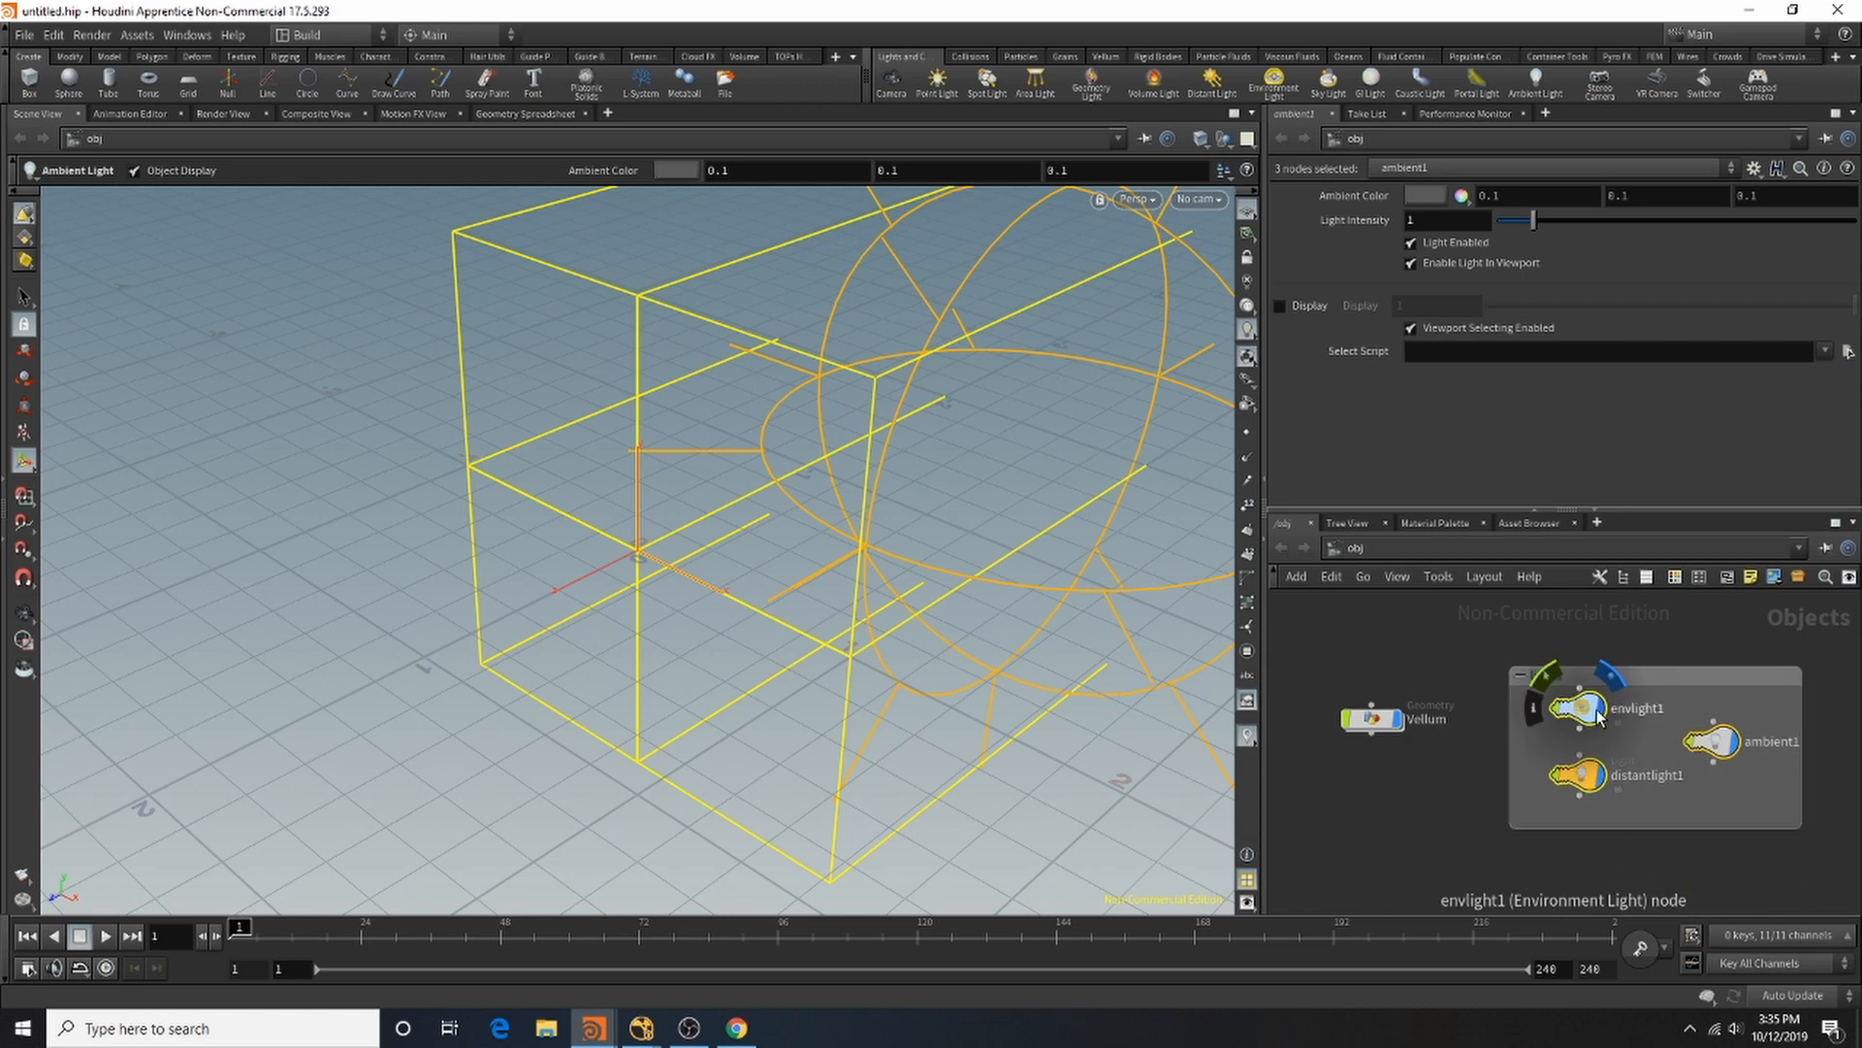
click(1666, 869)
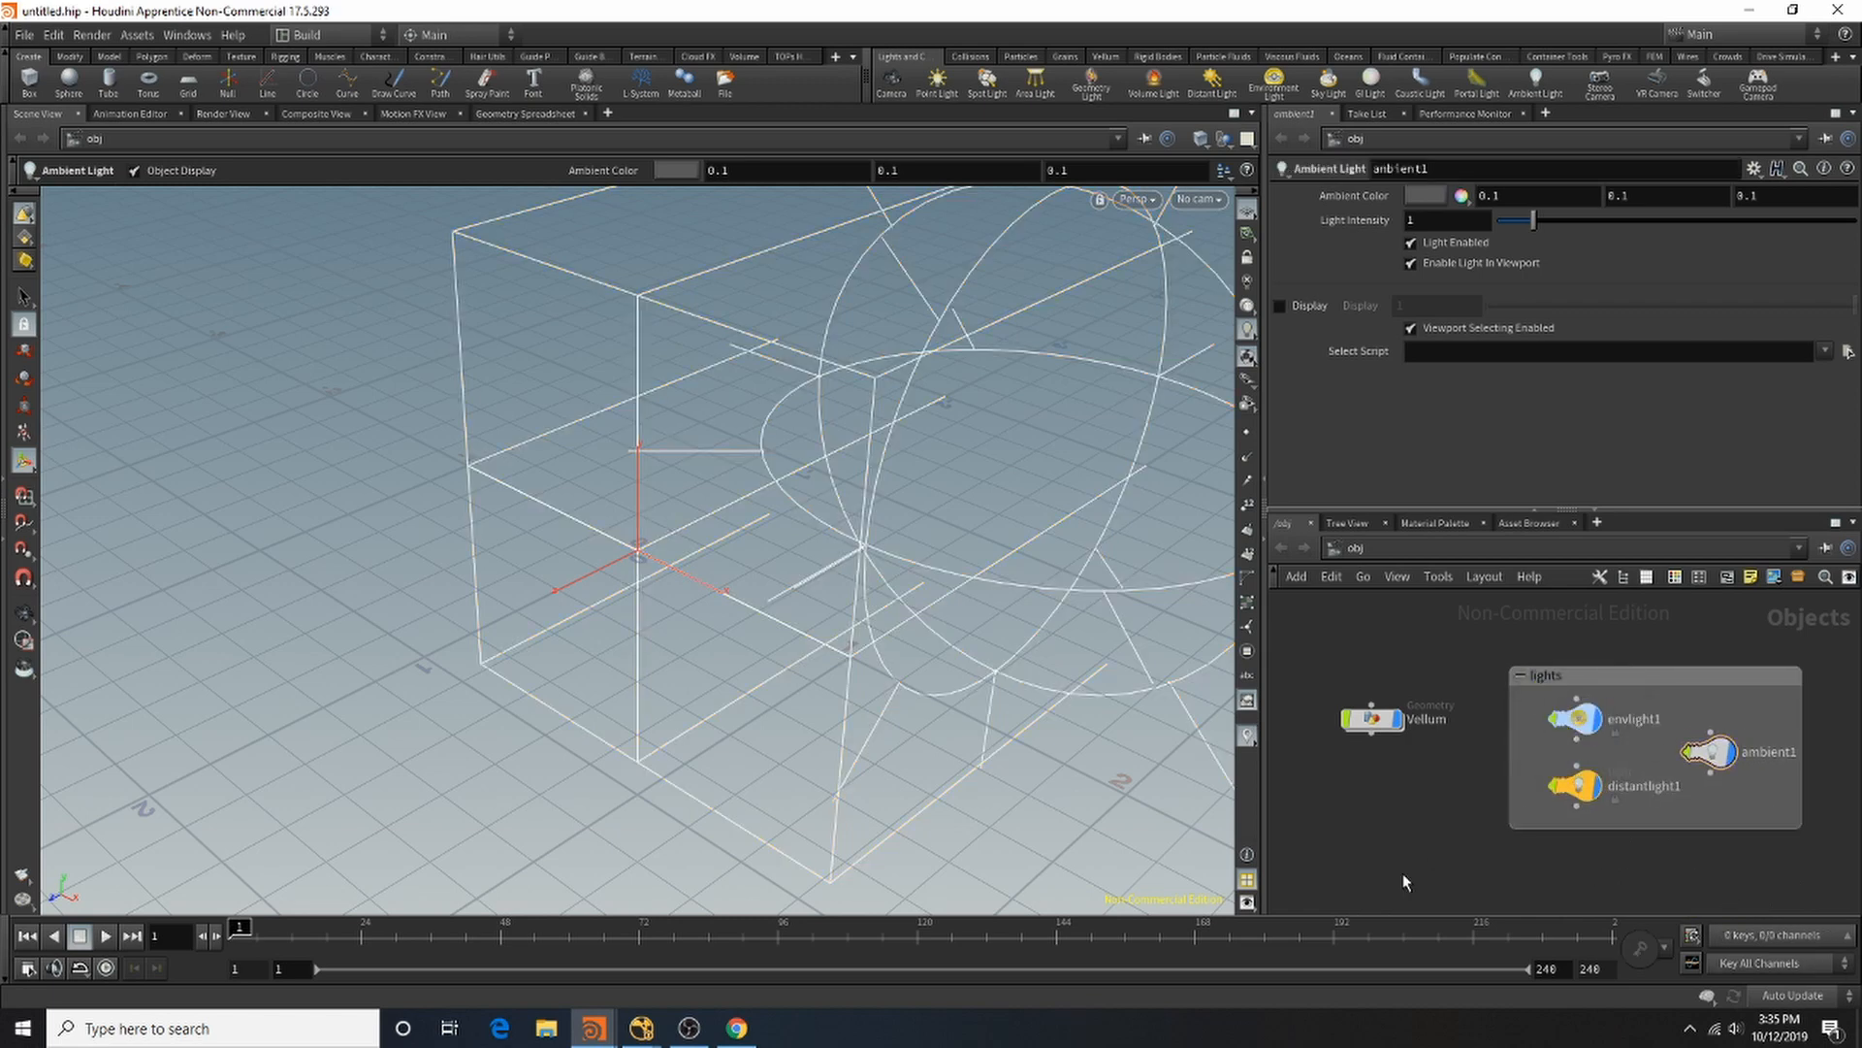
Step: Examine the viewport display options for markers, visualizers, geometry and guides
double_click(1388, 724)
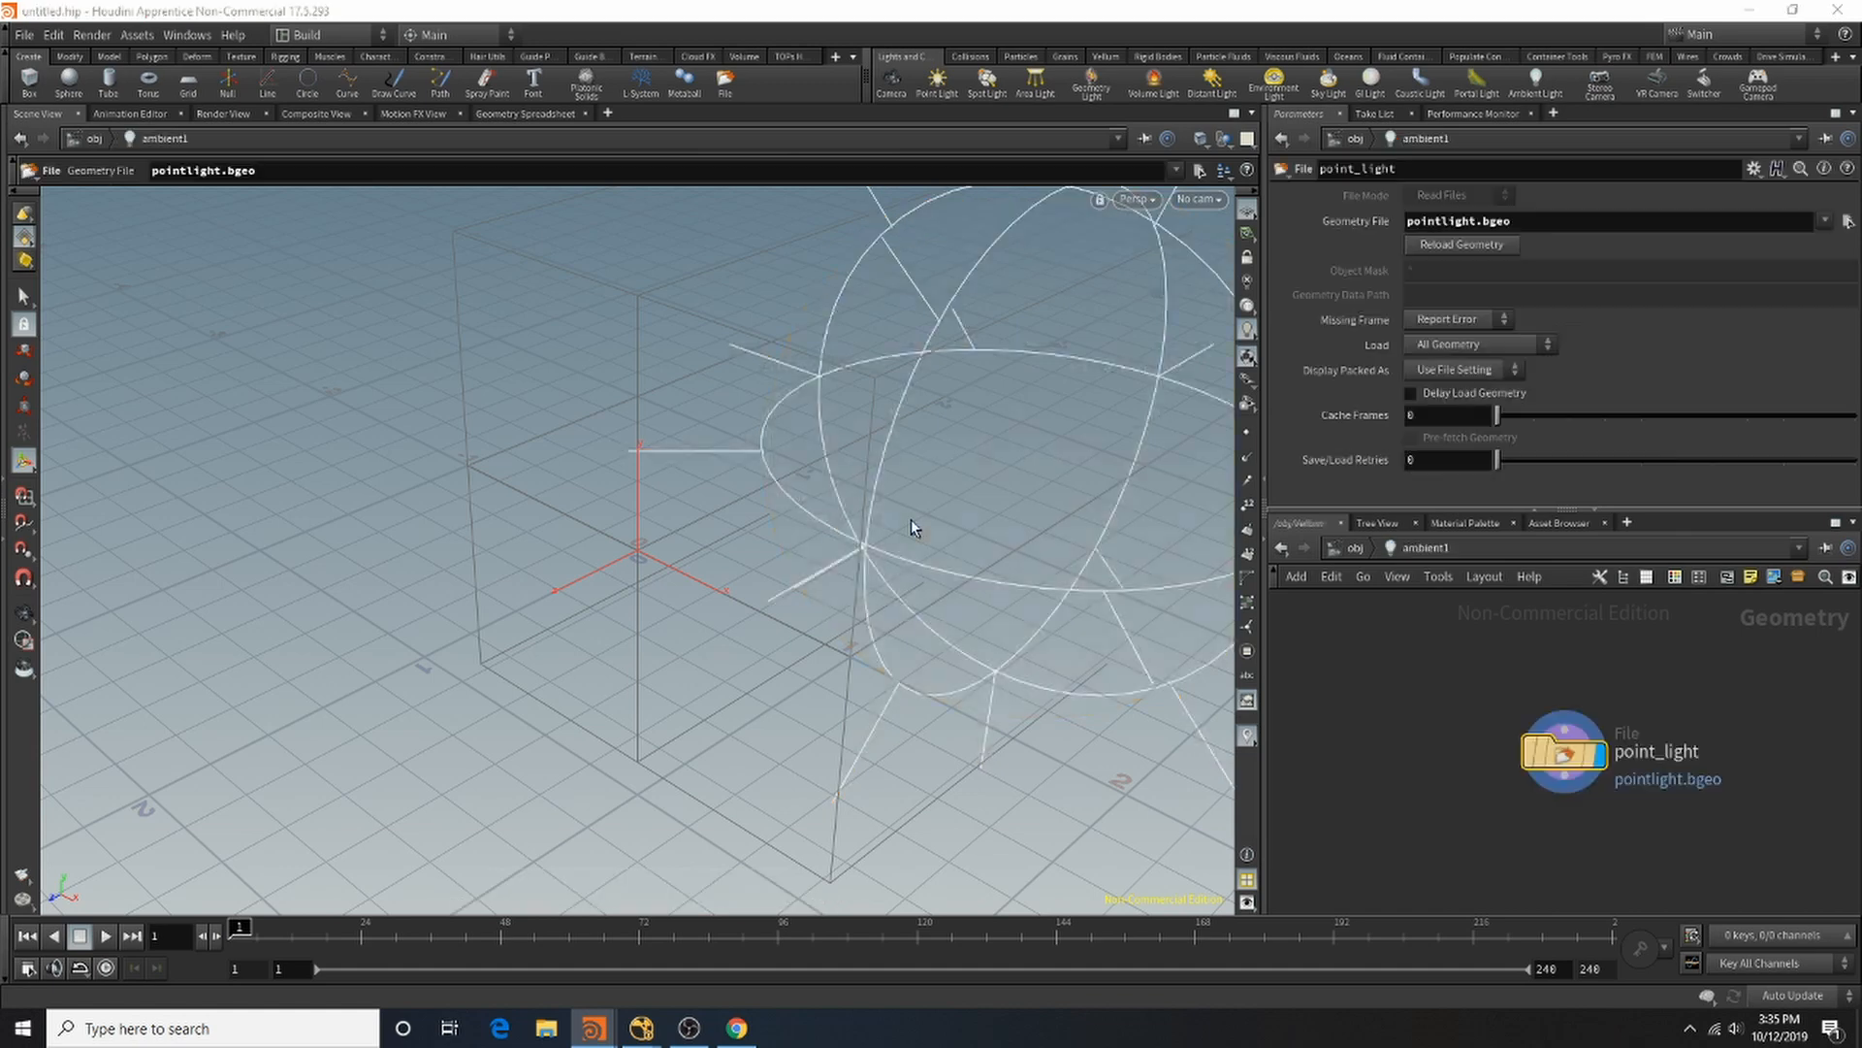
key(d)
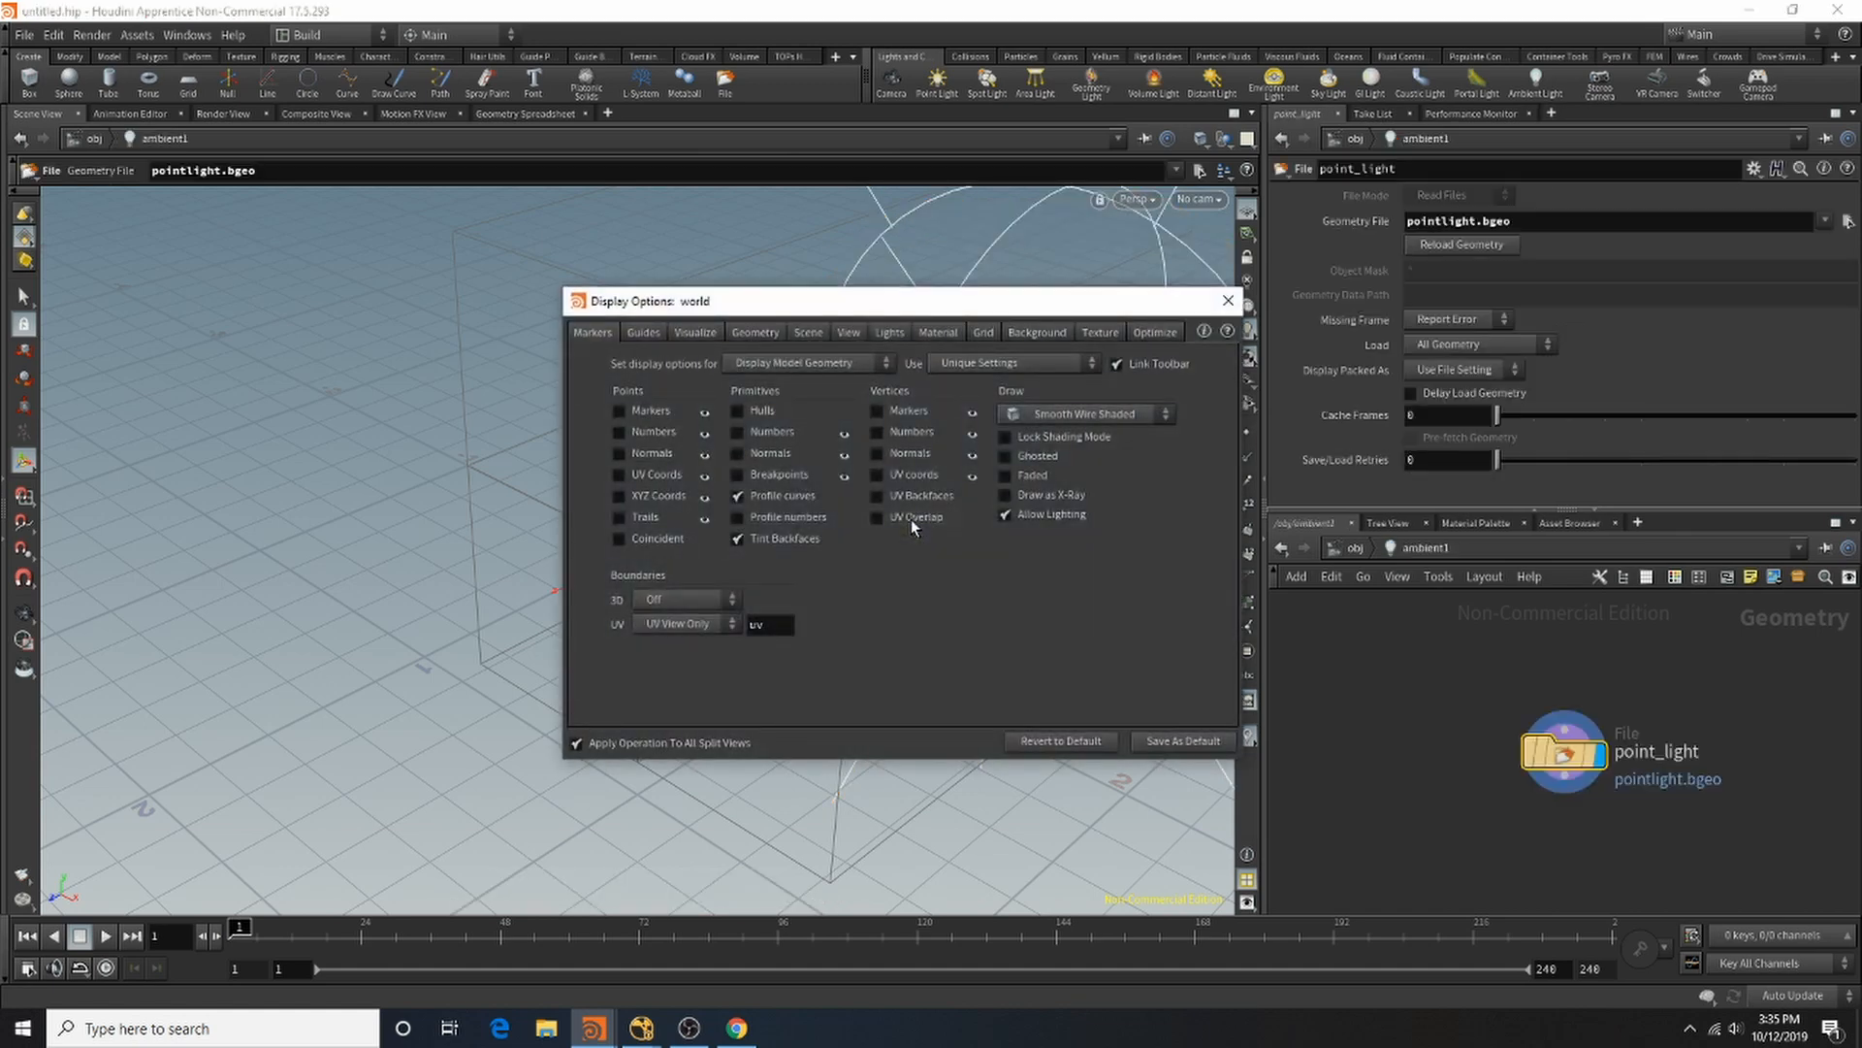
click(636, 410)
click(637, 410)
click(684, 332)
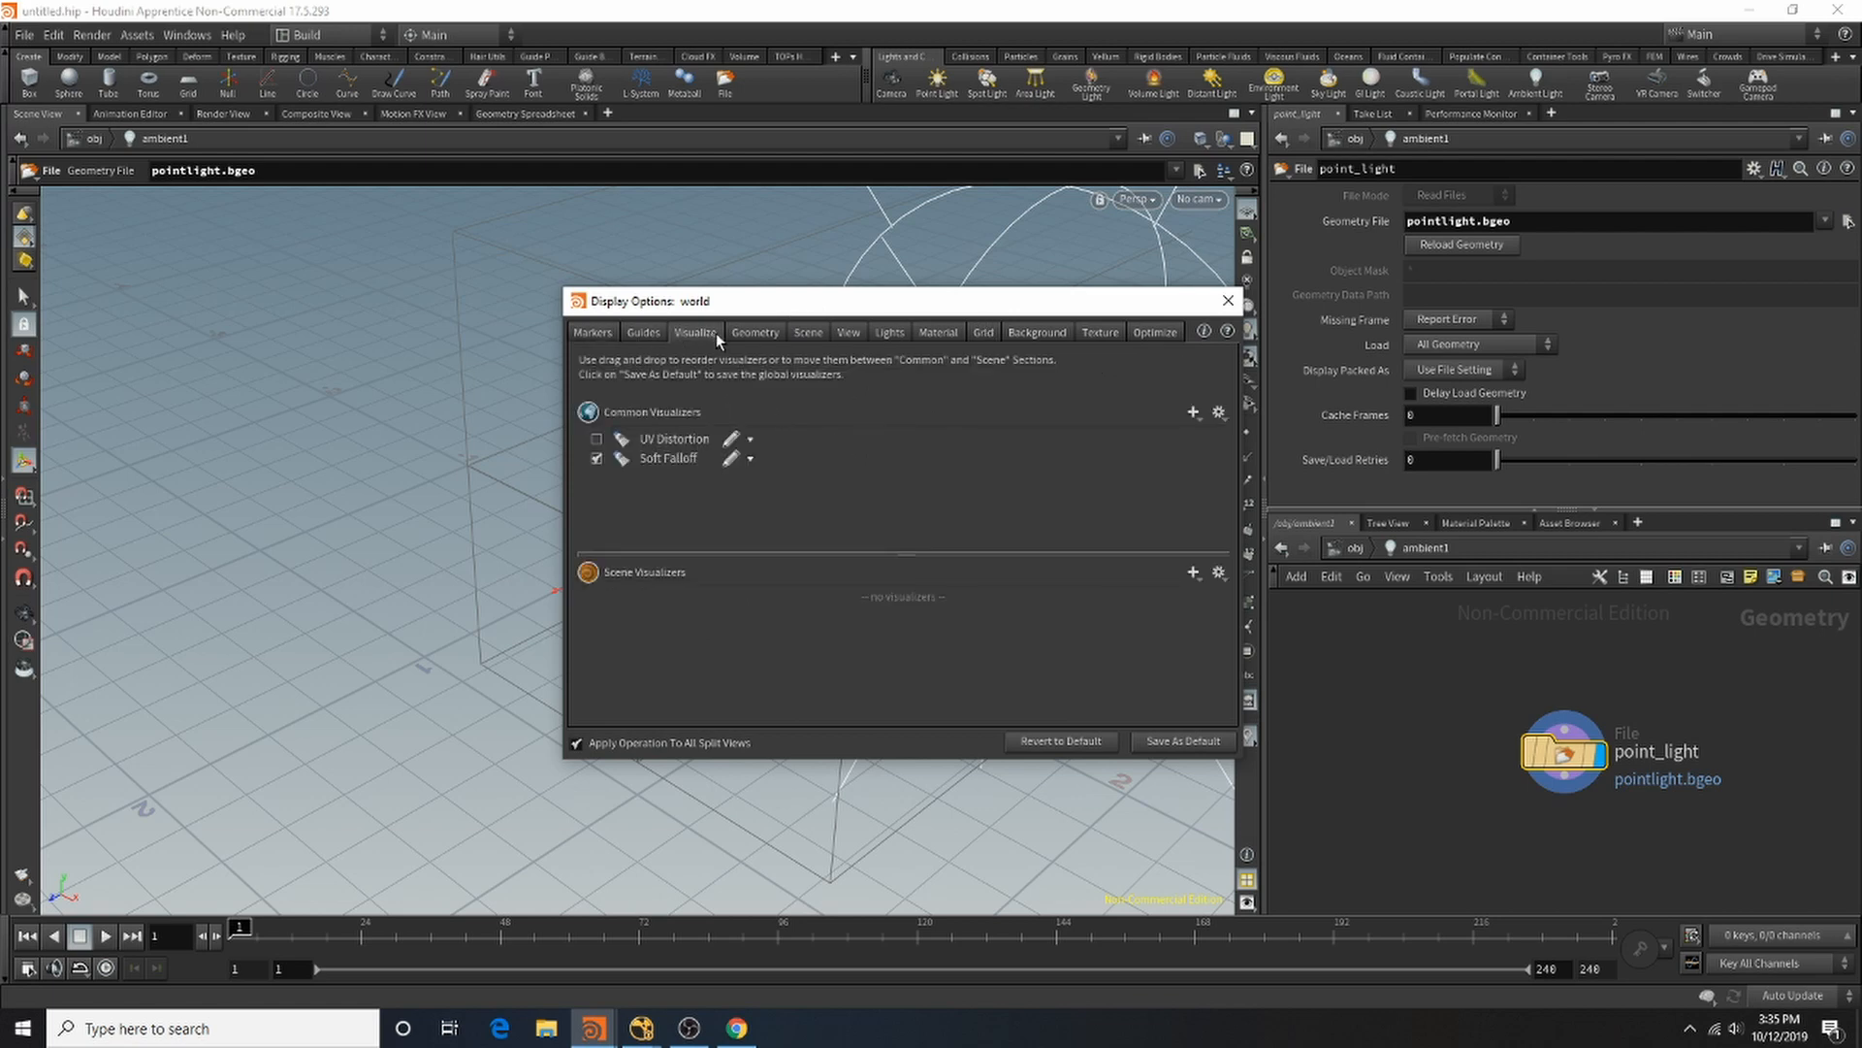
click(745, 334)
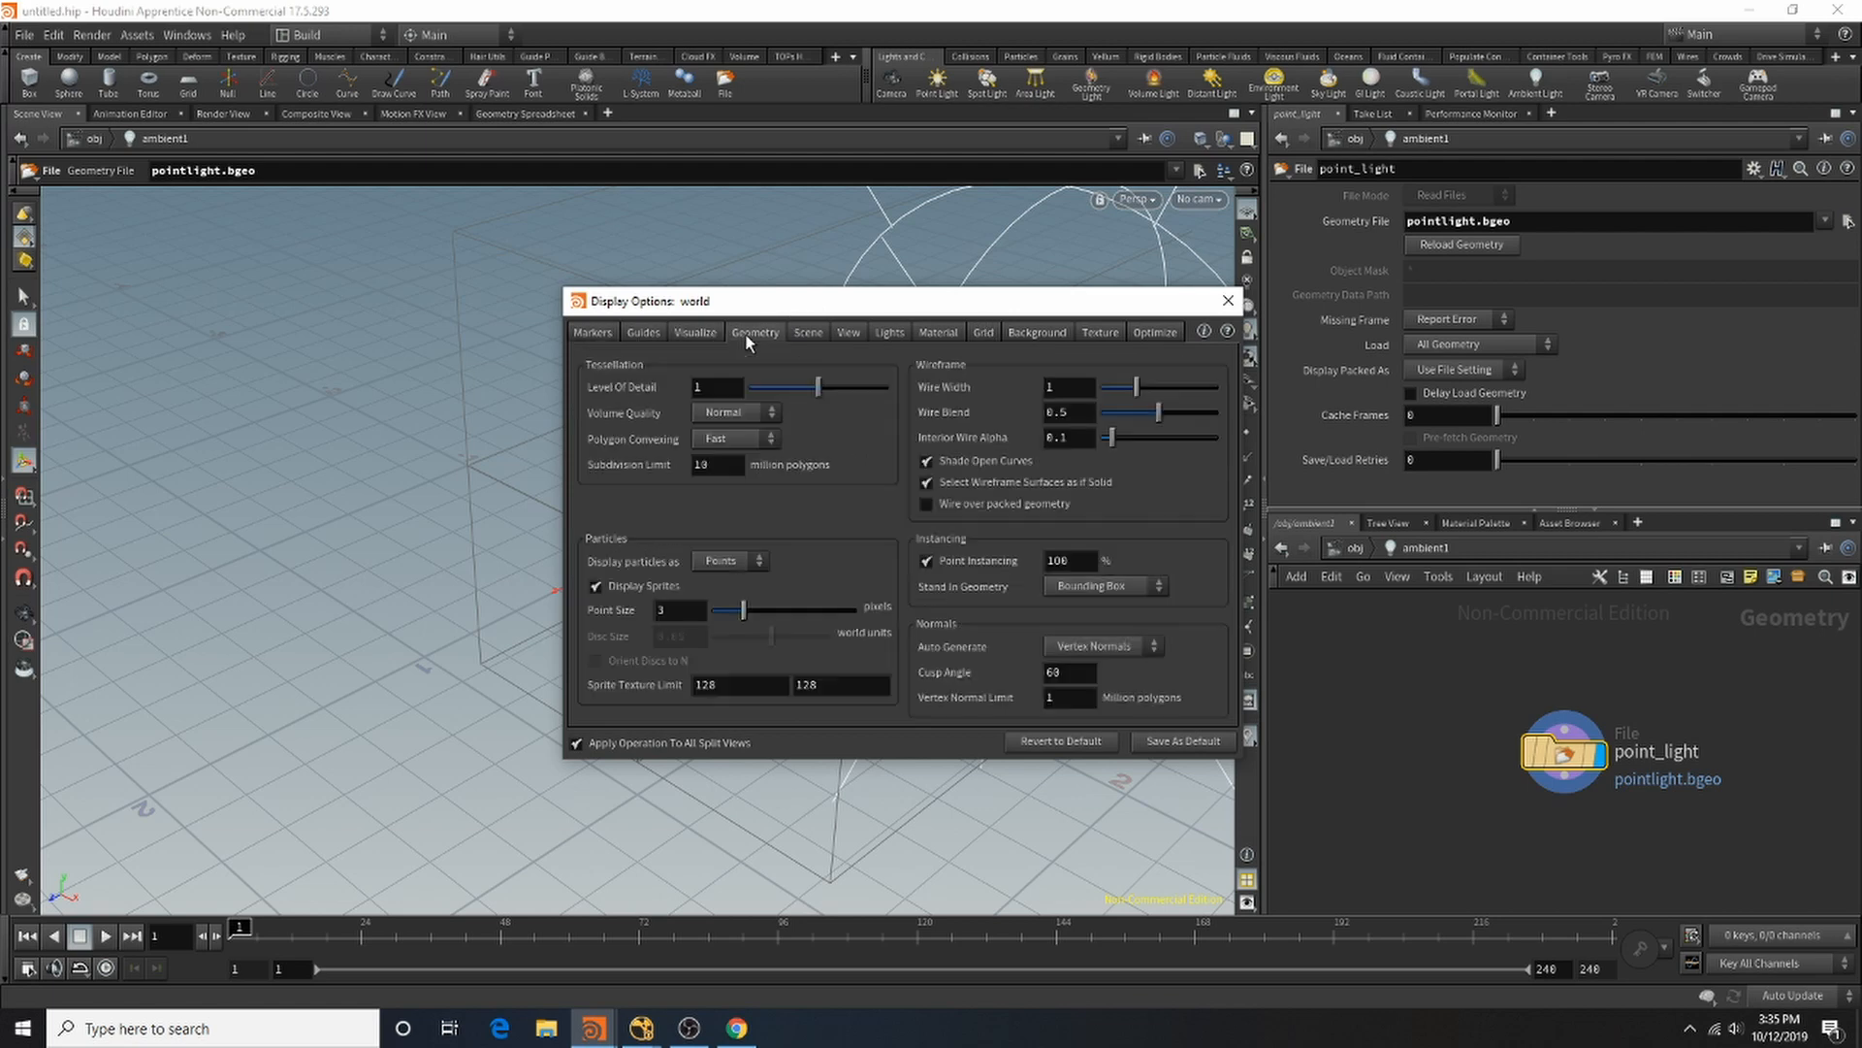
click(649, 334)
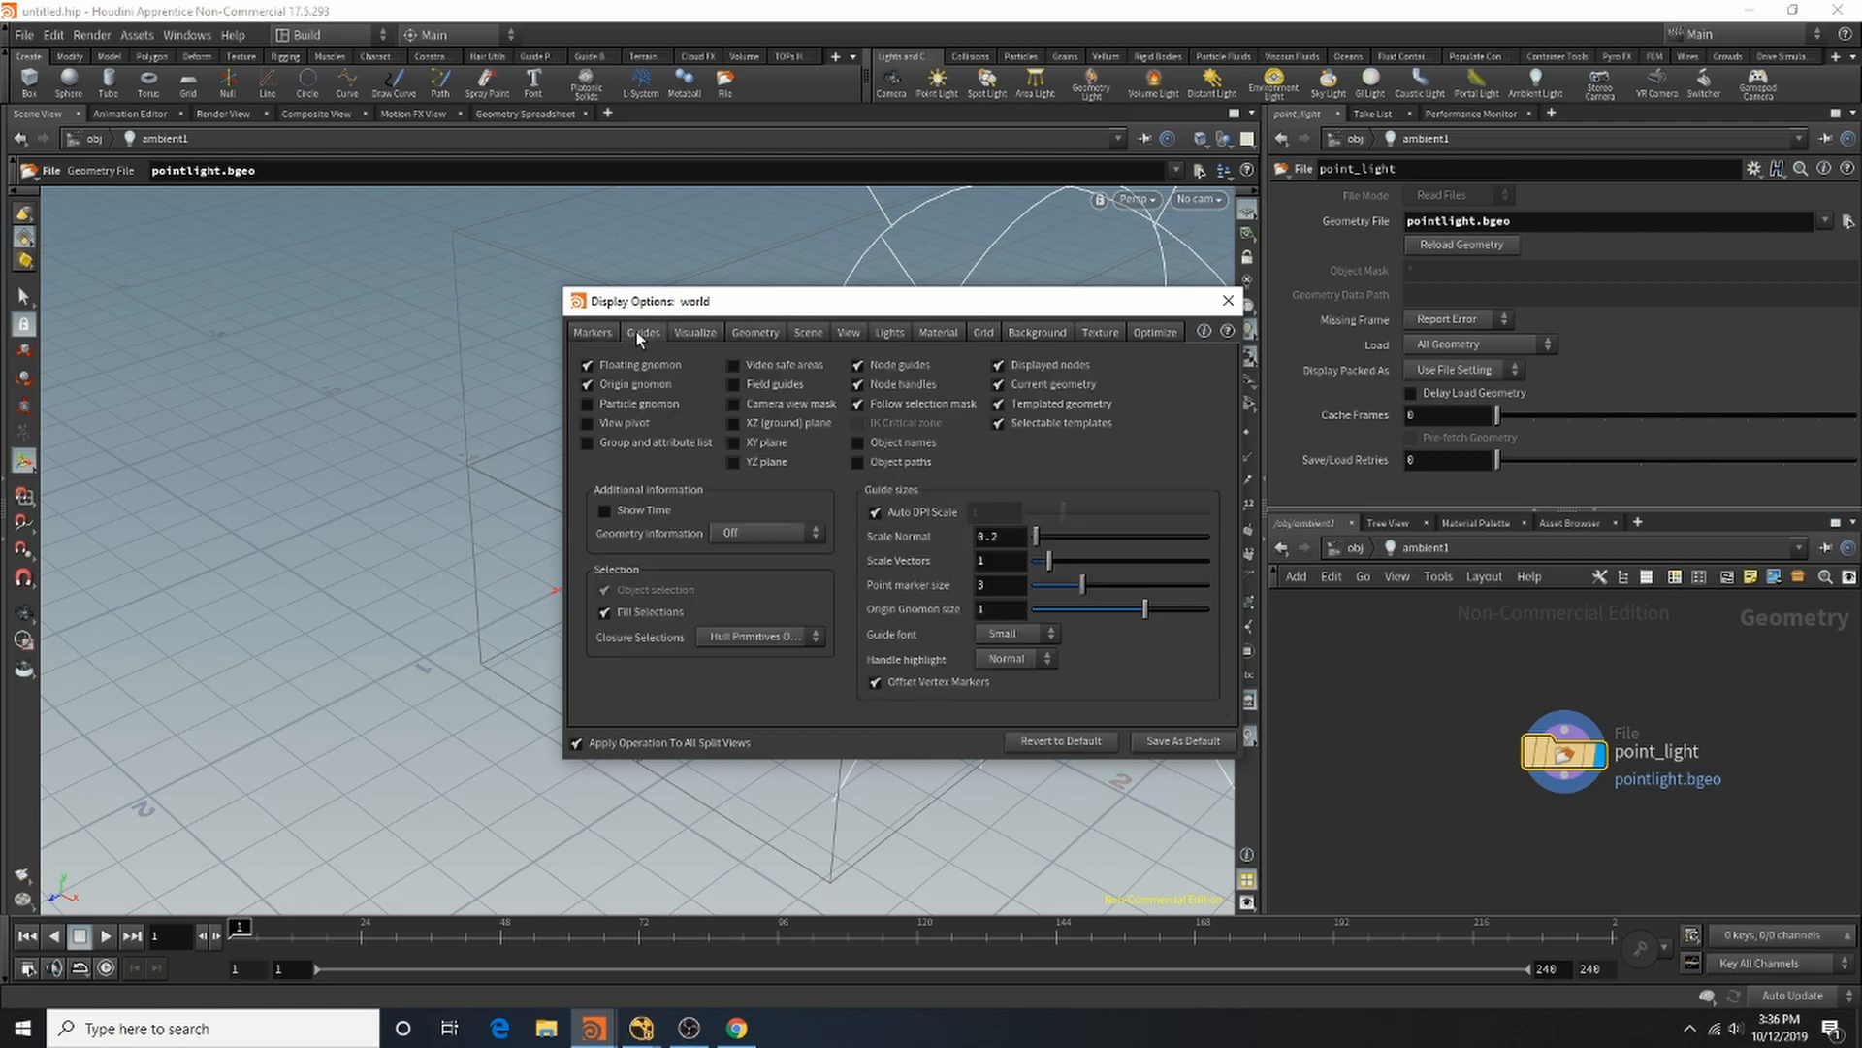
Step: Examine the viewport display options for background, material, lights, geometry and scene, and close the dialog
click(1033, 333)
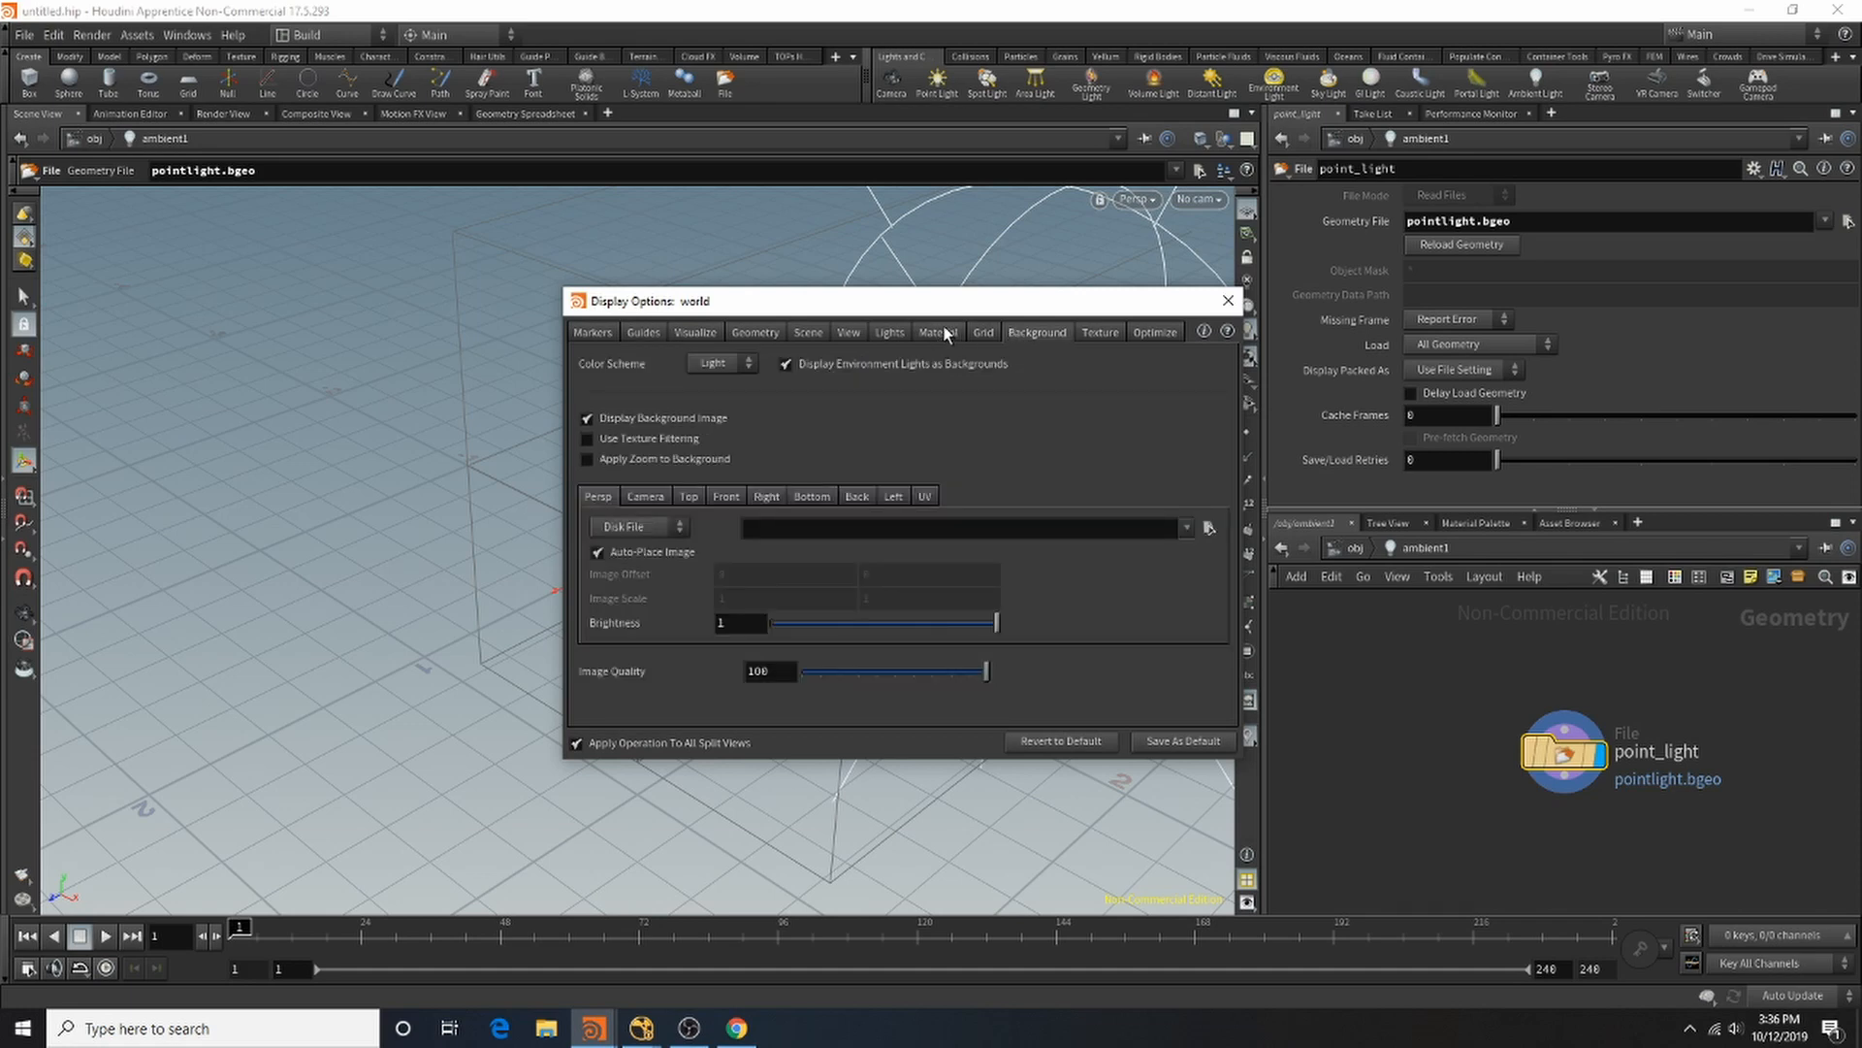
click(641, 499)
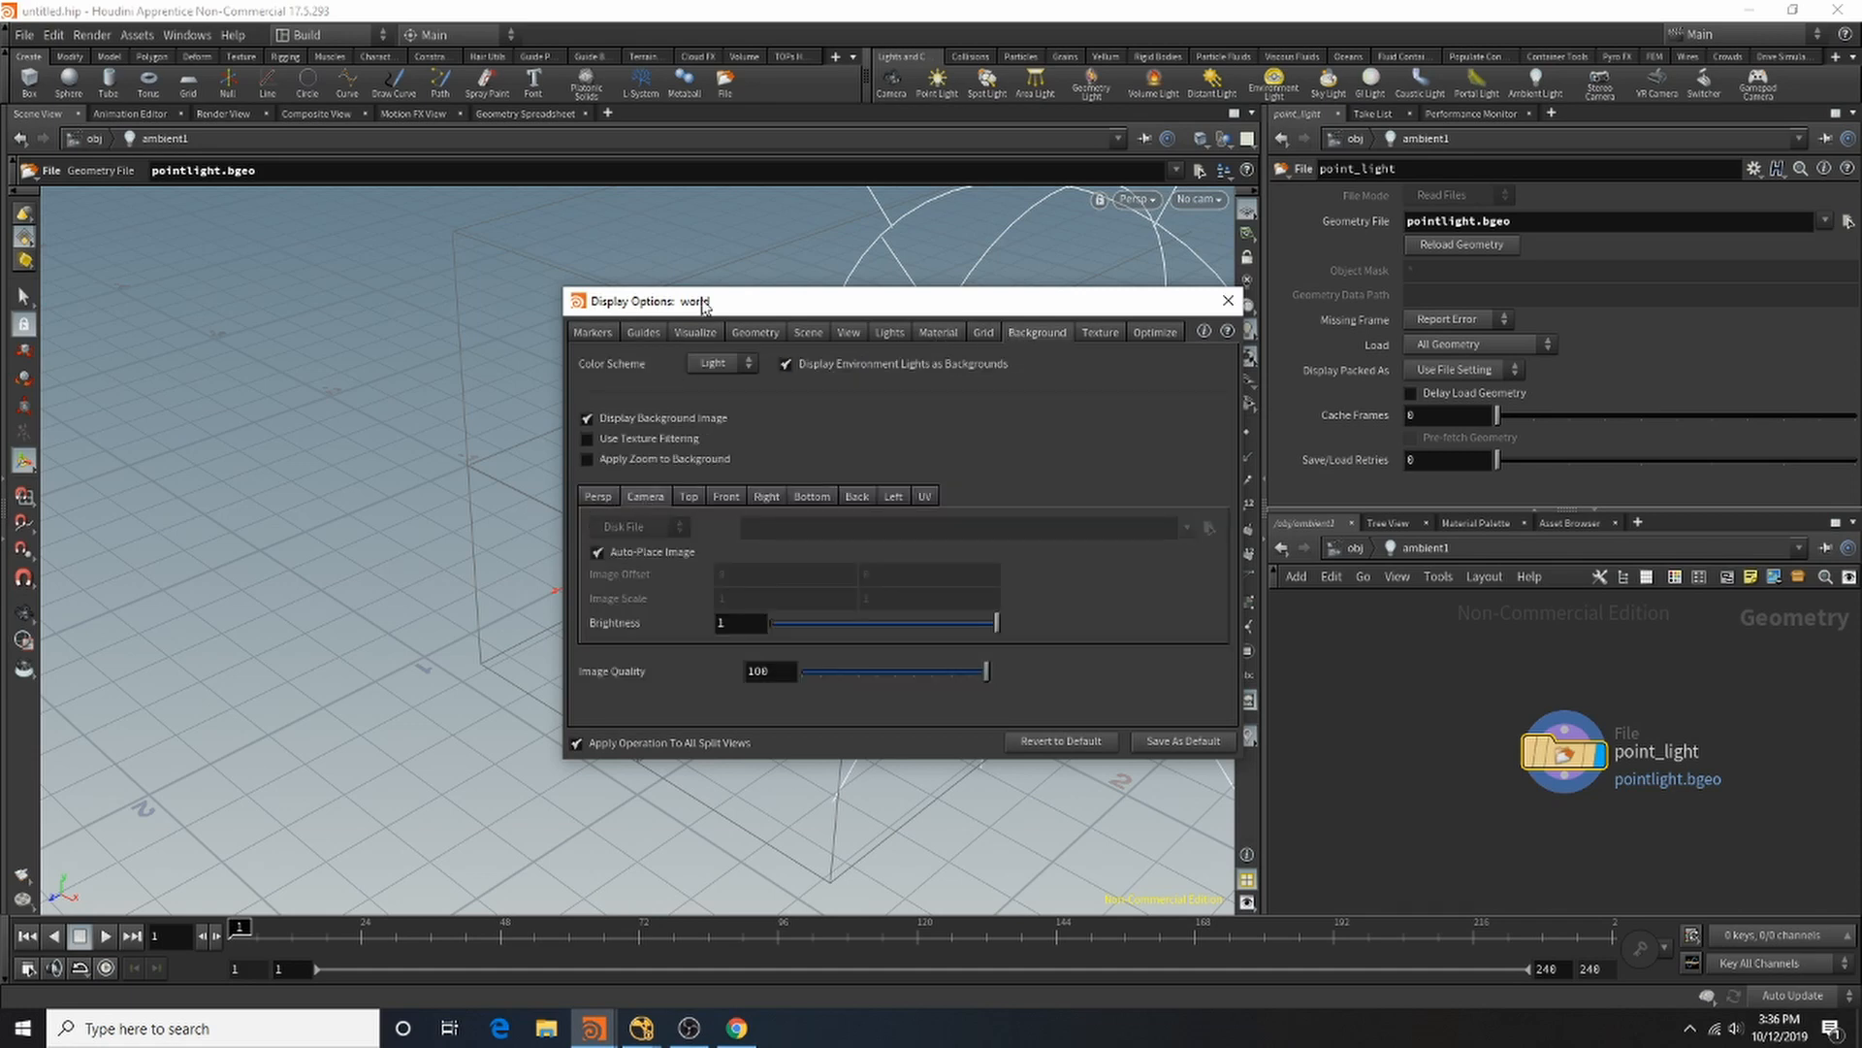
click(936, 335)
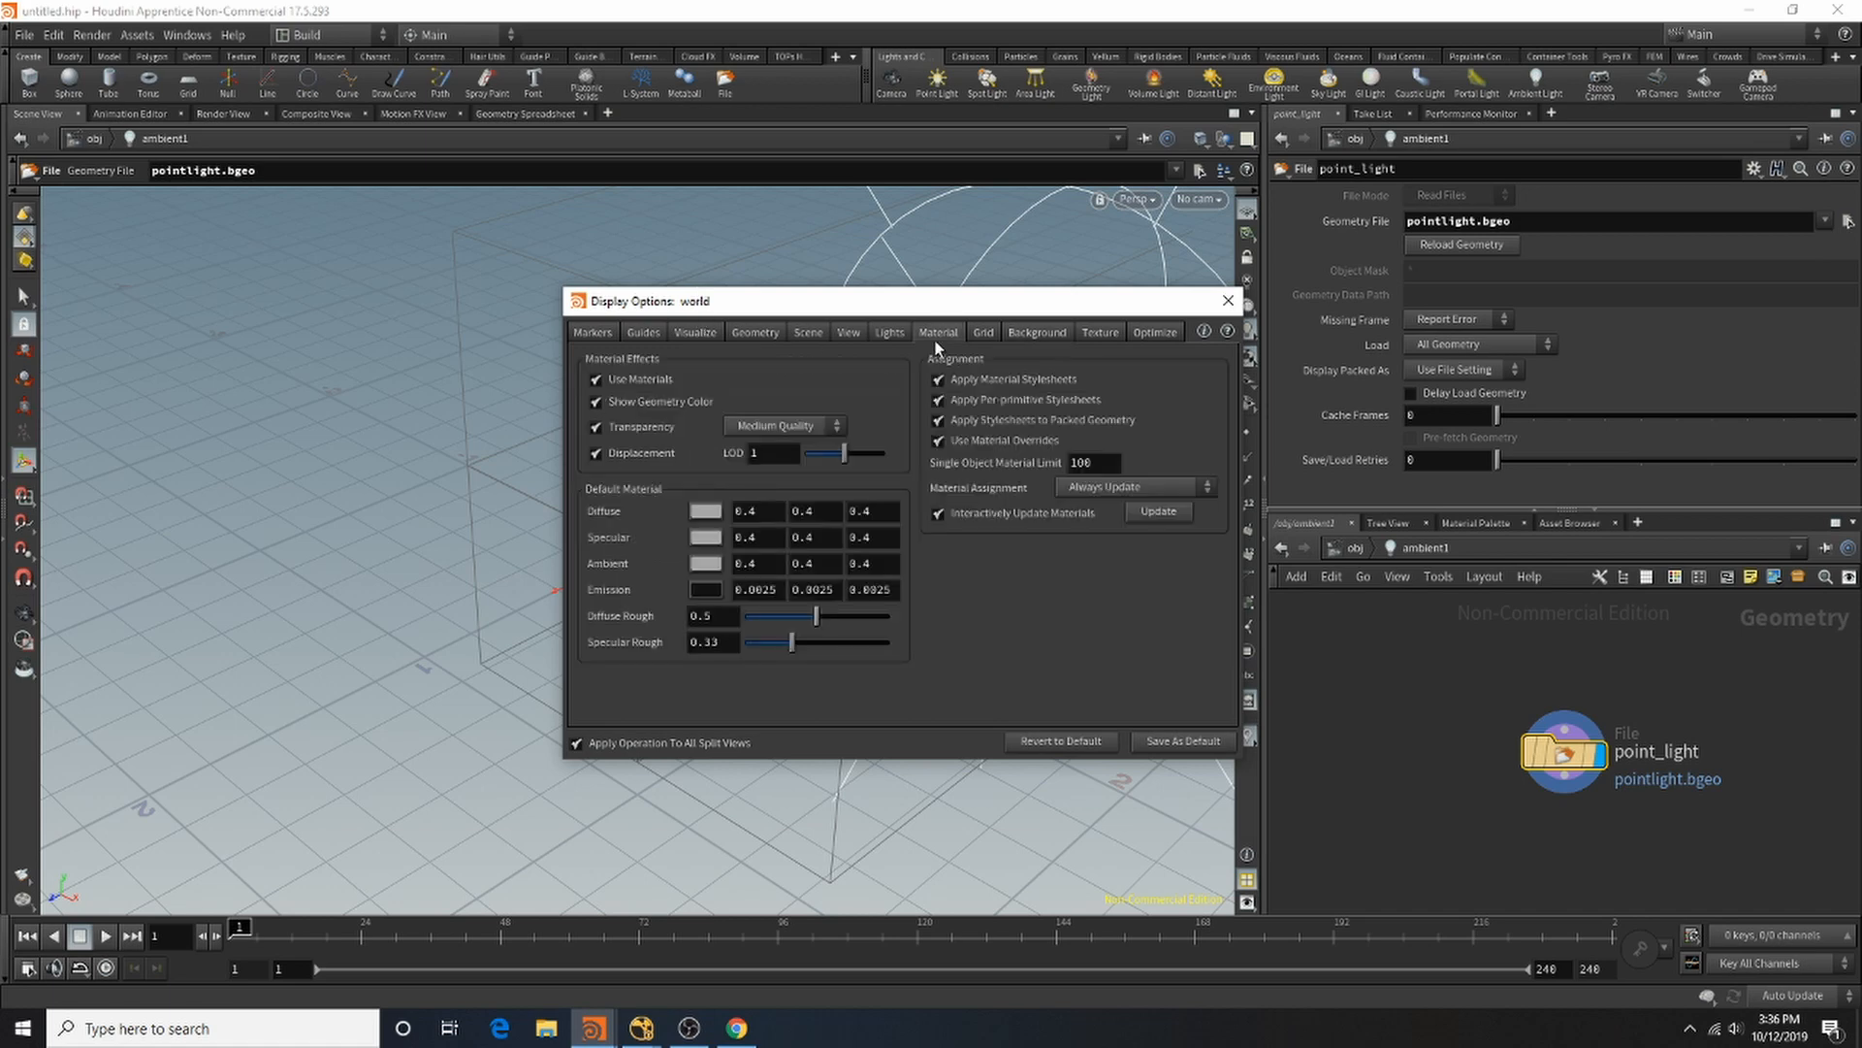
click(879, 332)
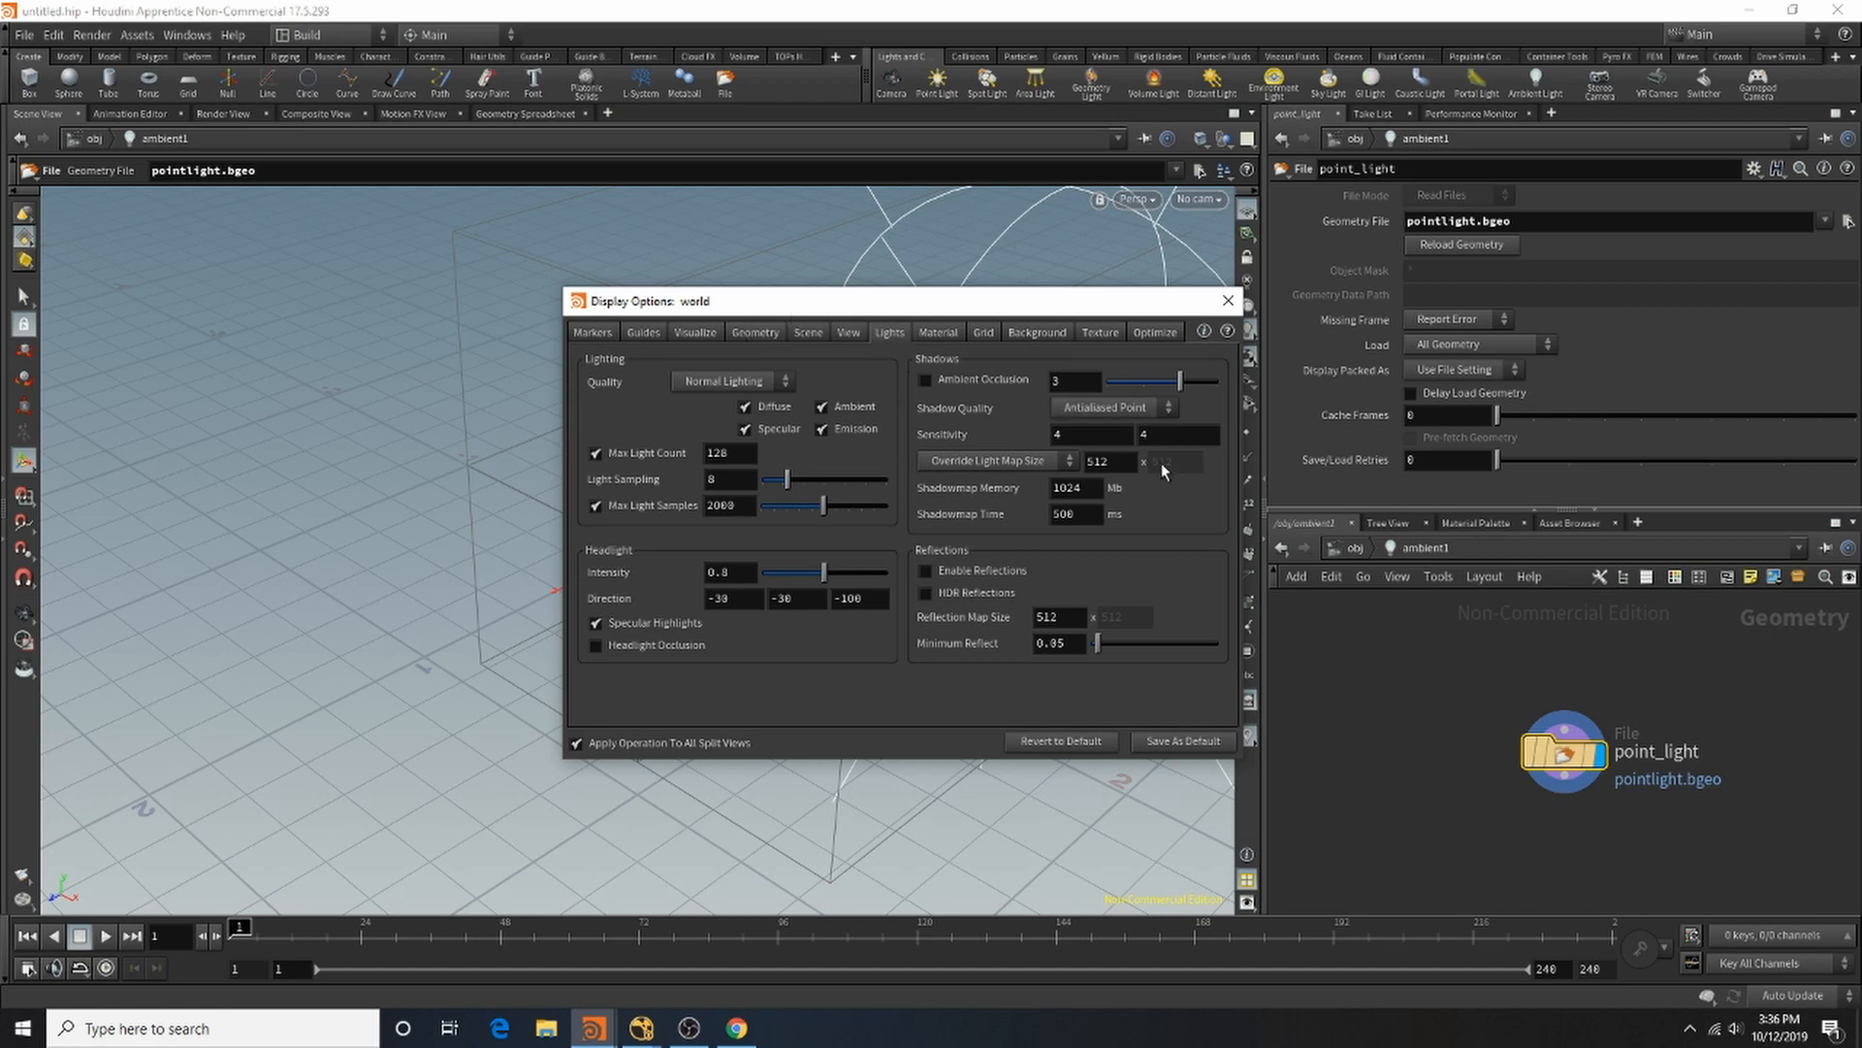
click(769, 333)
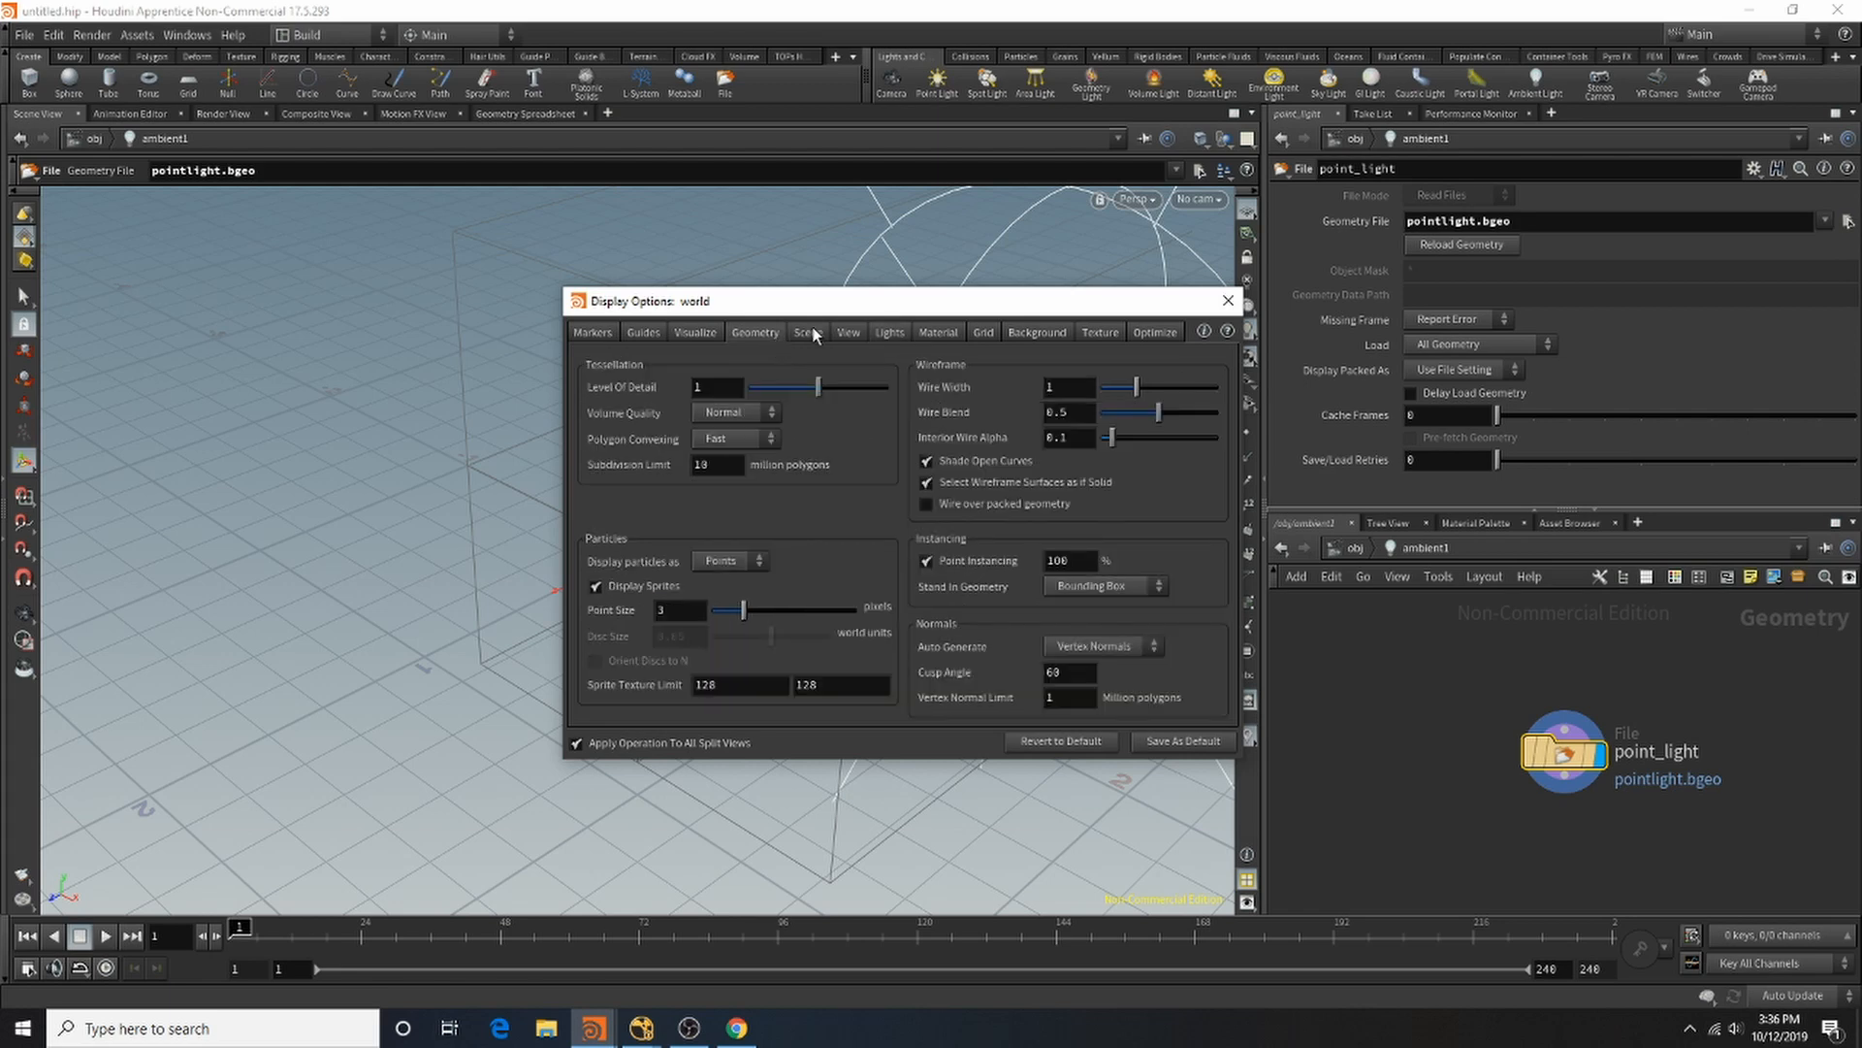
click(807, 333)
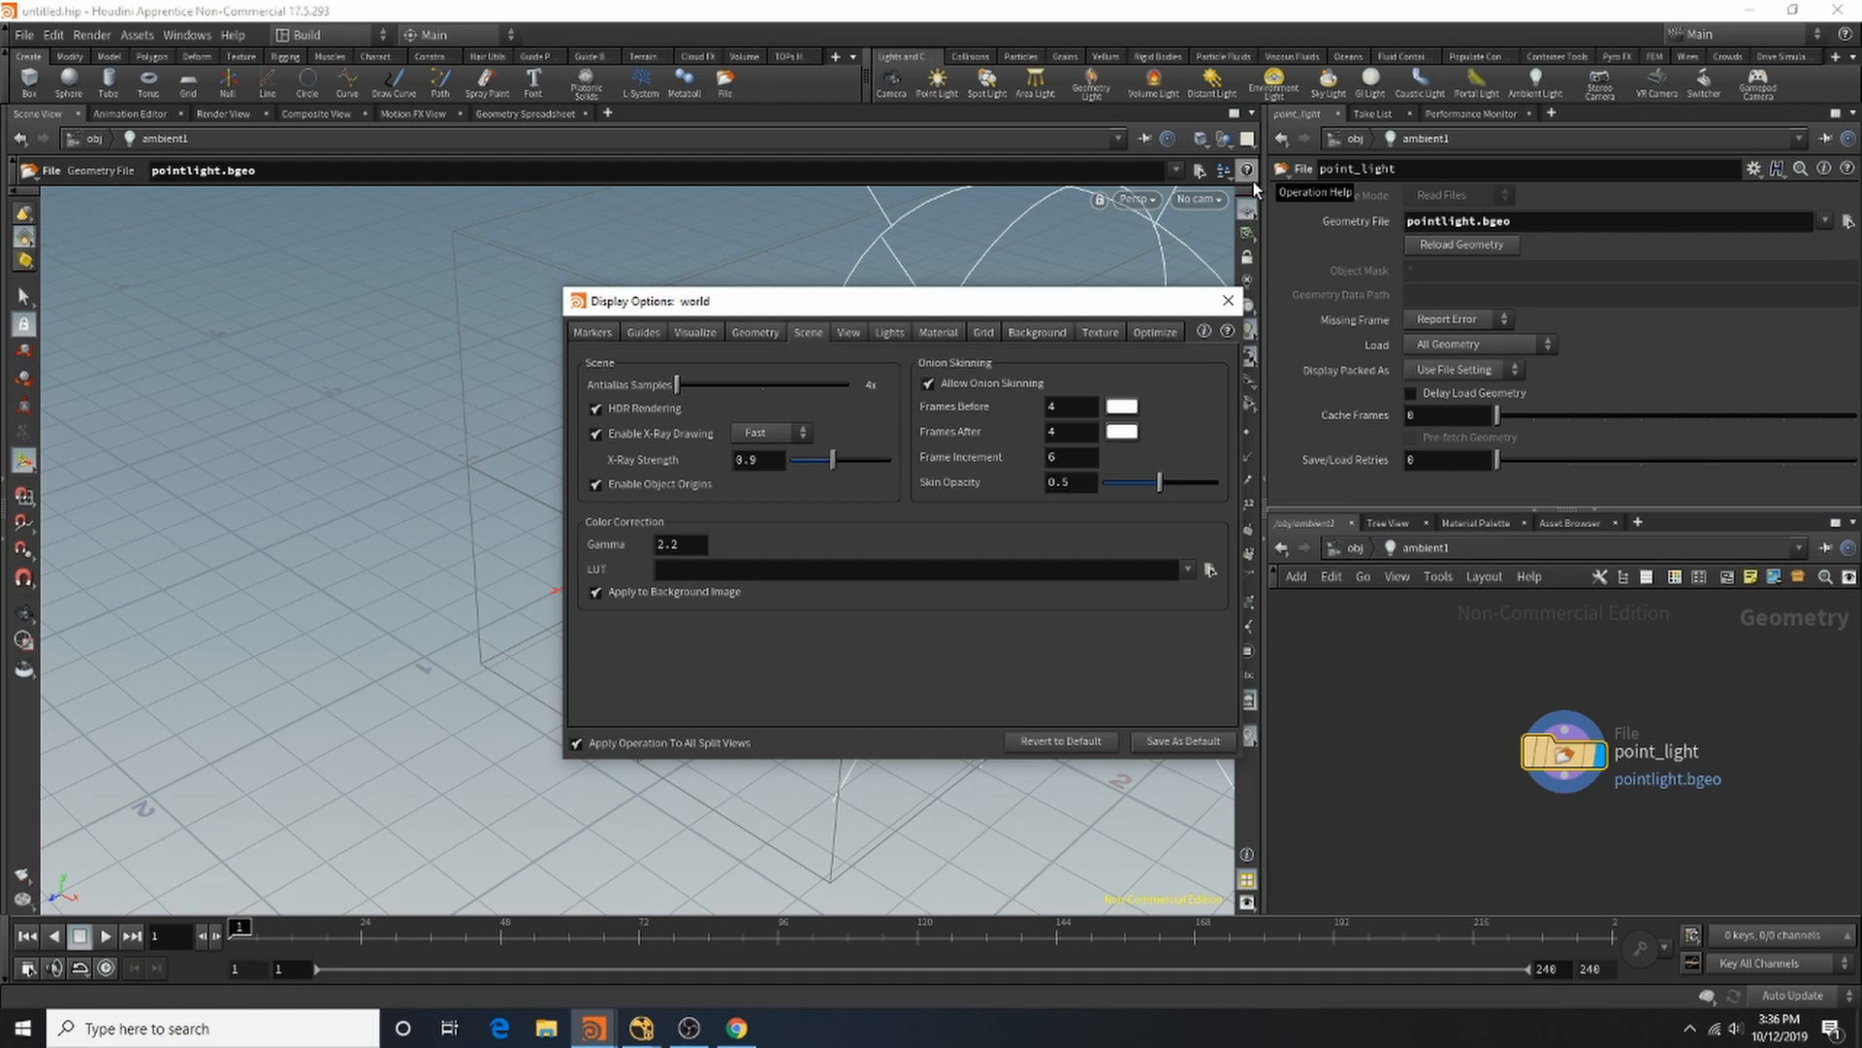
click(1228, 300)
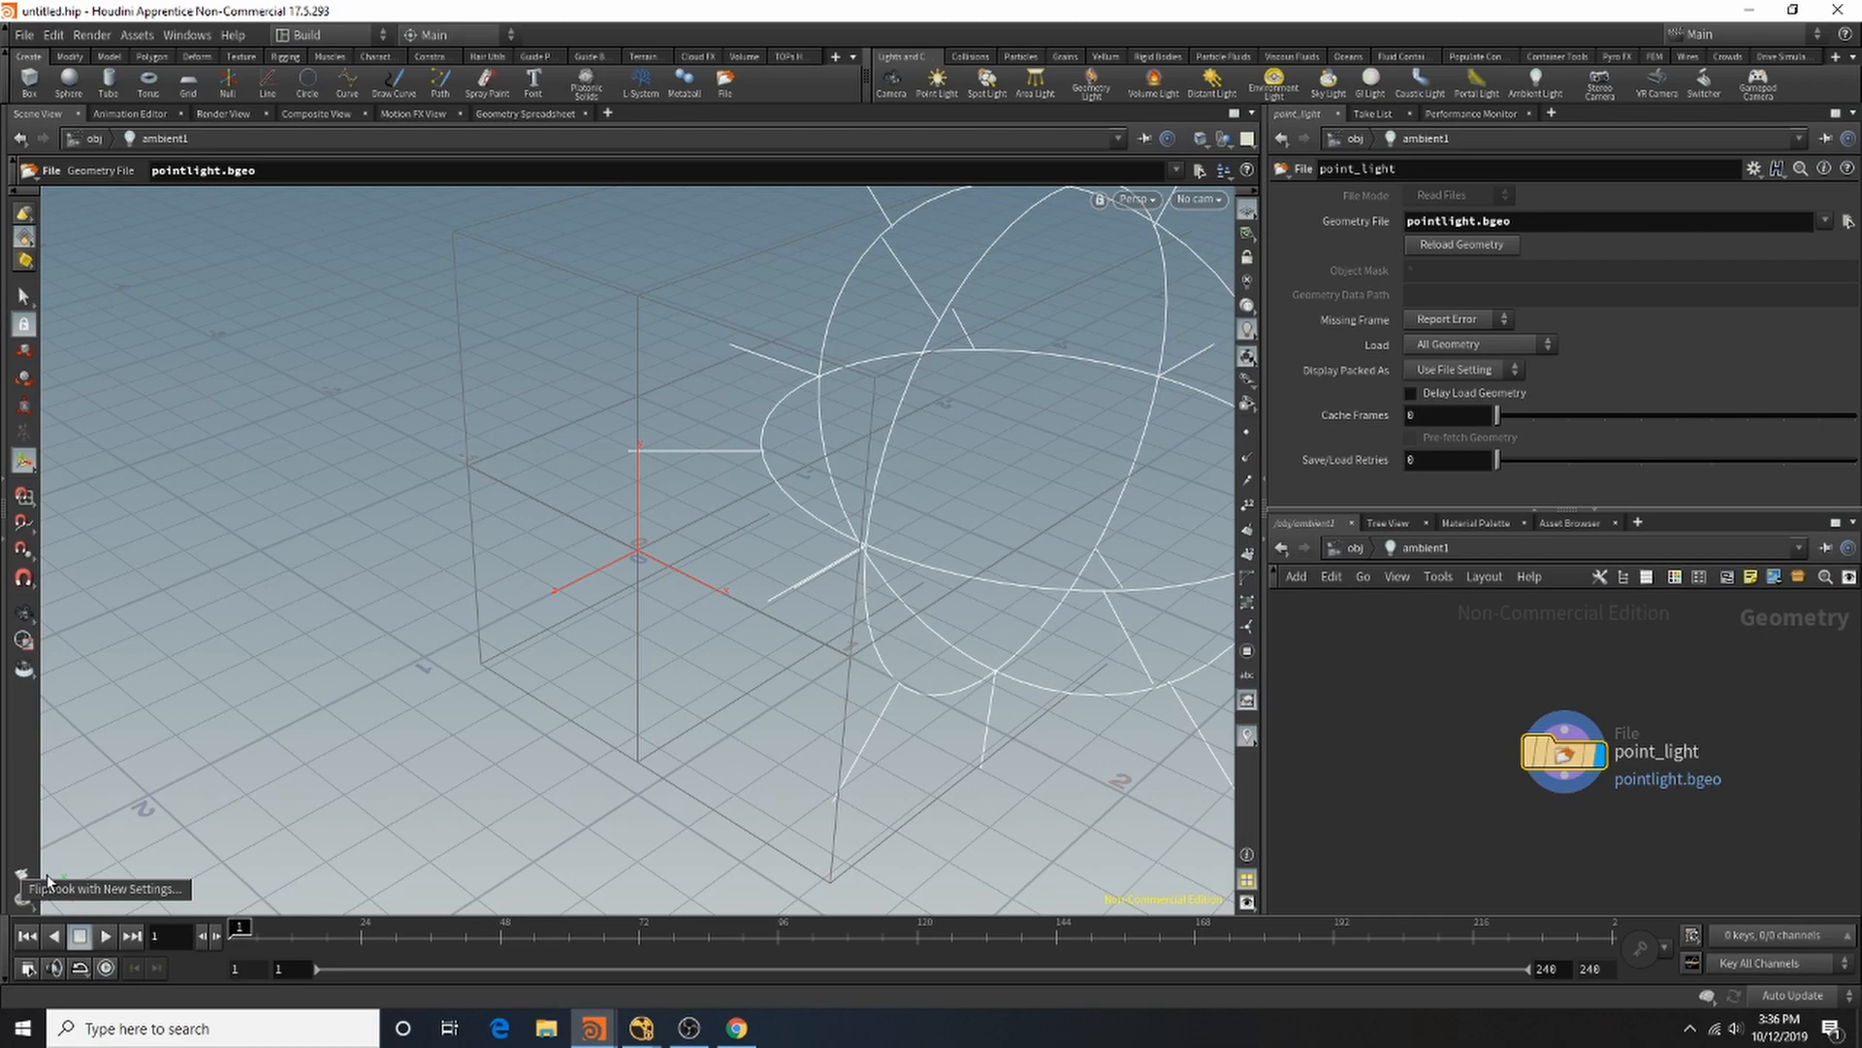
Step: Open the Vellum geometry network and place a Grid node in it
click(1354, 549)
double_click(1376, 714)
key(Tab)
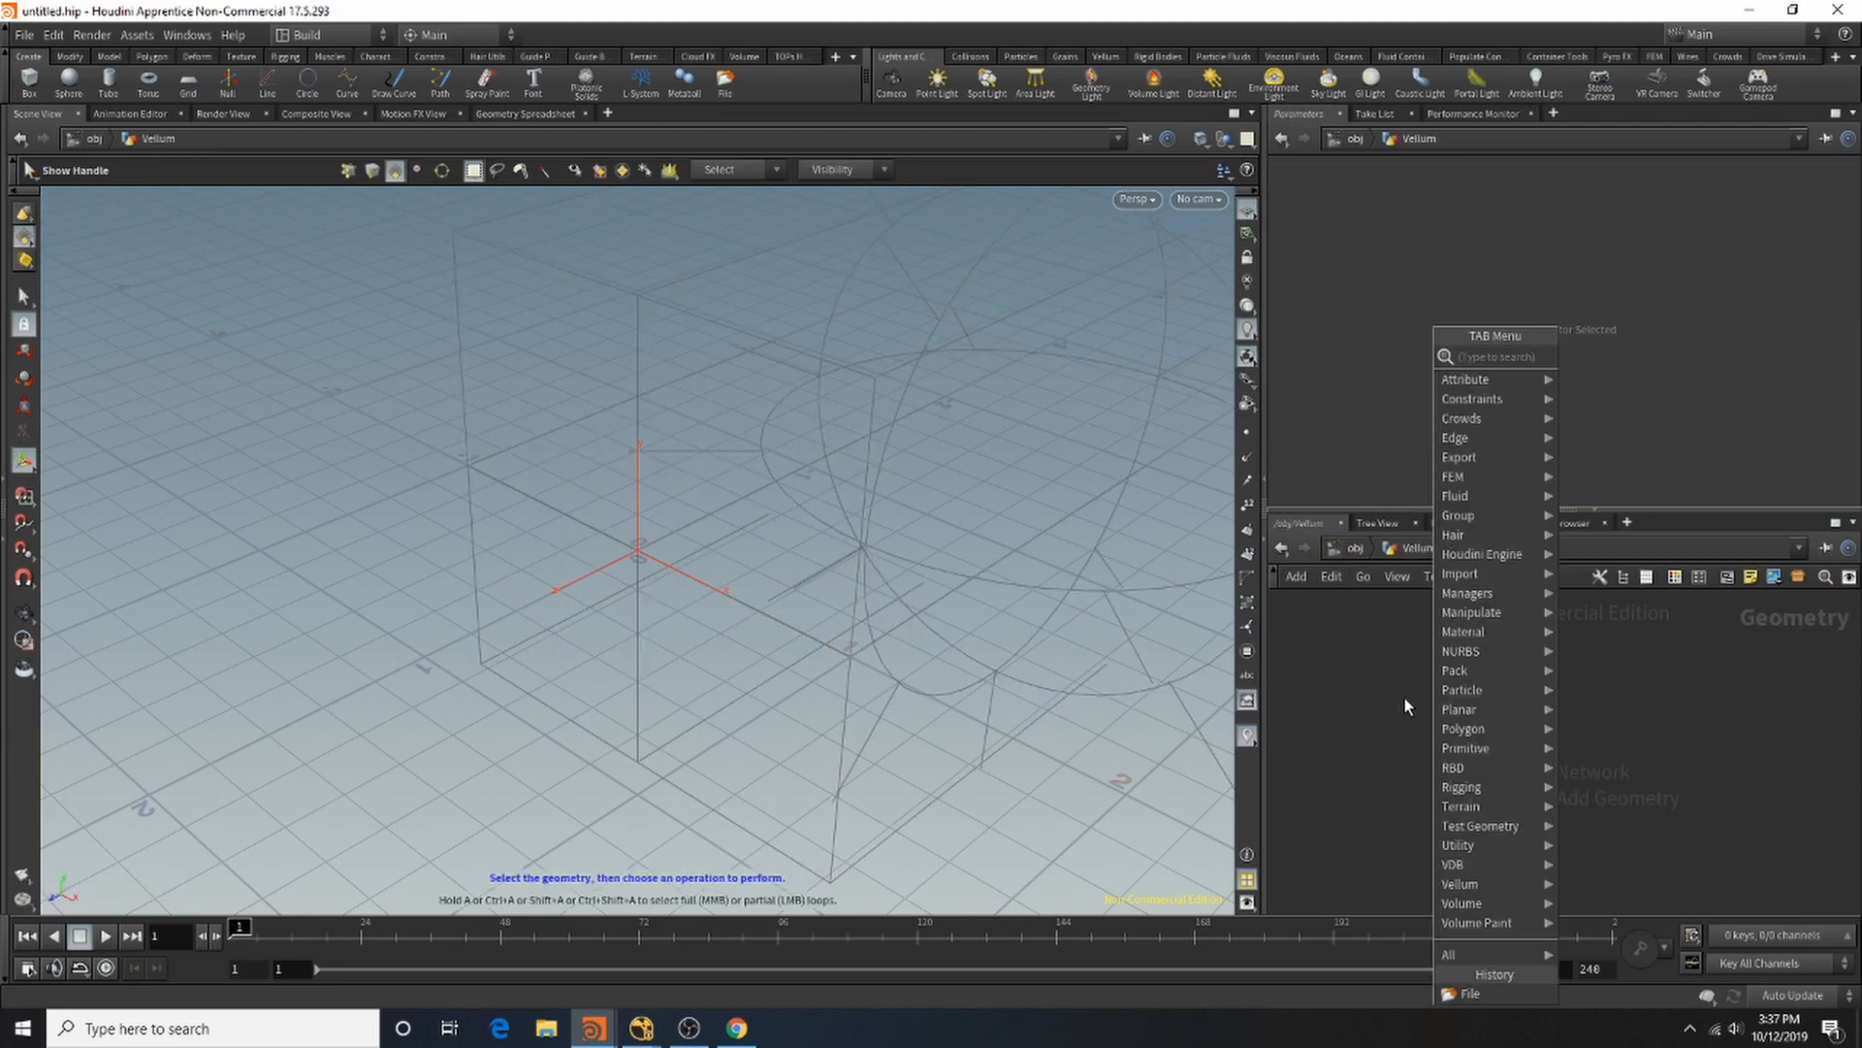
text(grid)
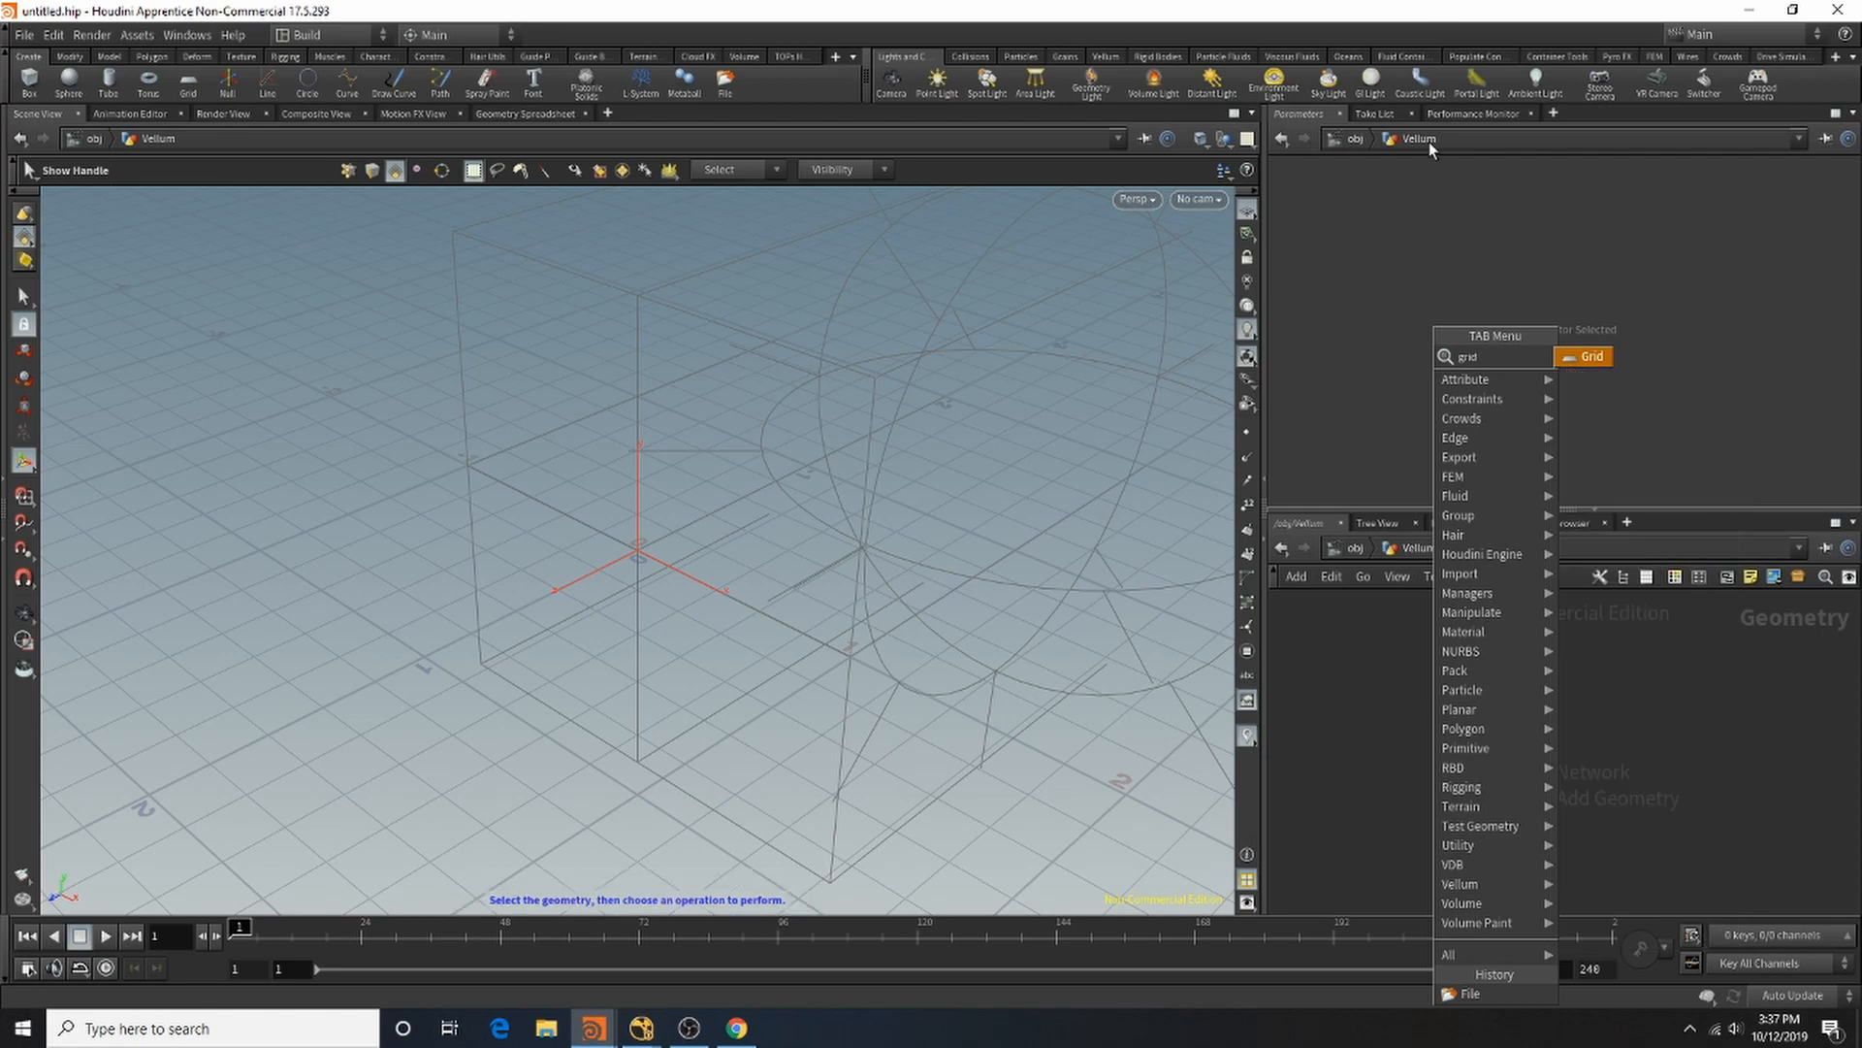
click(1592, 357)
click(1664, 718)
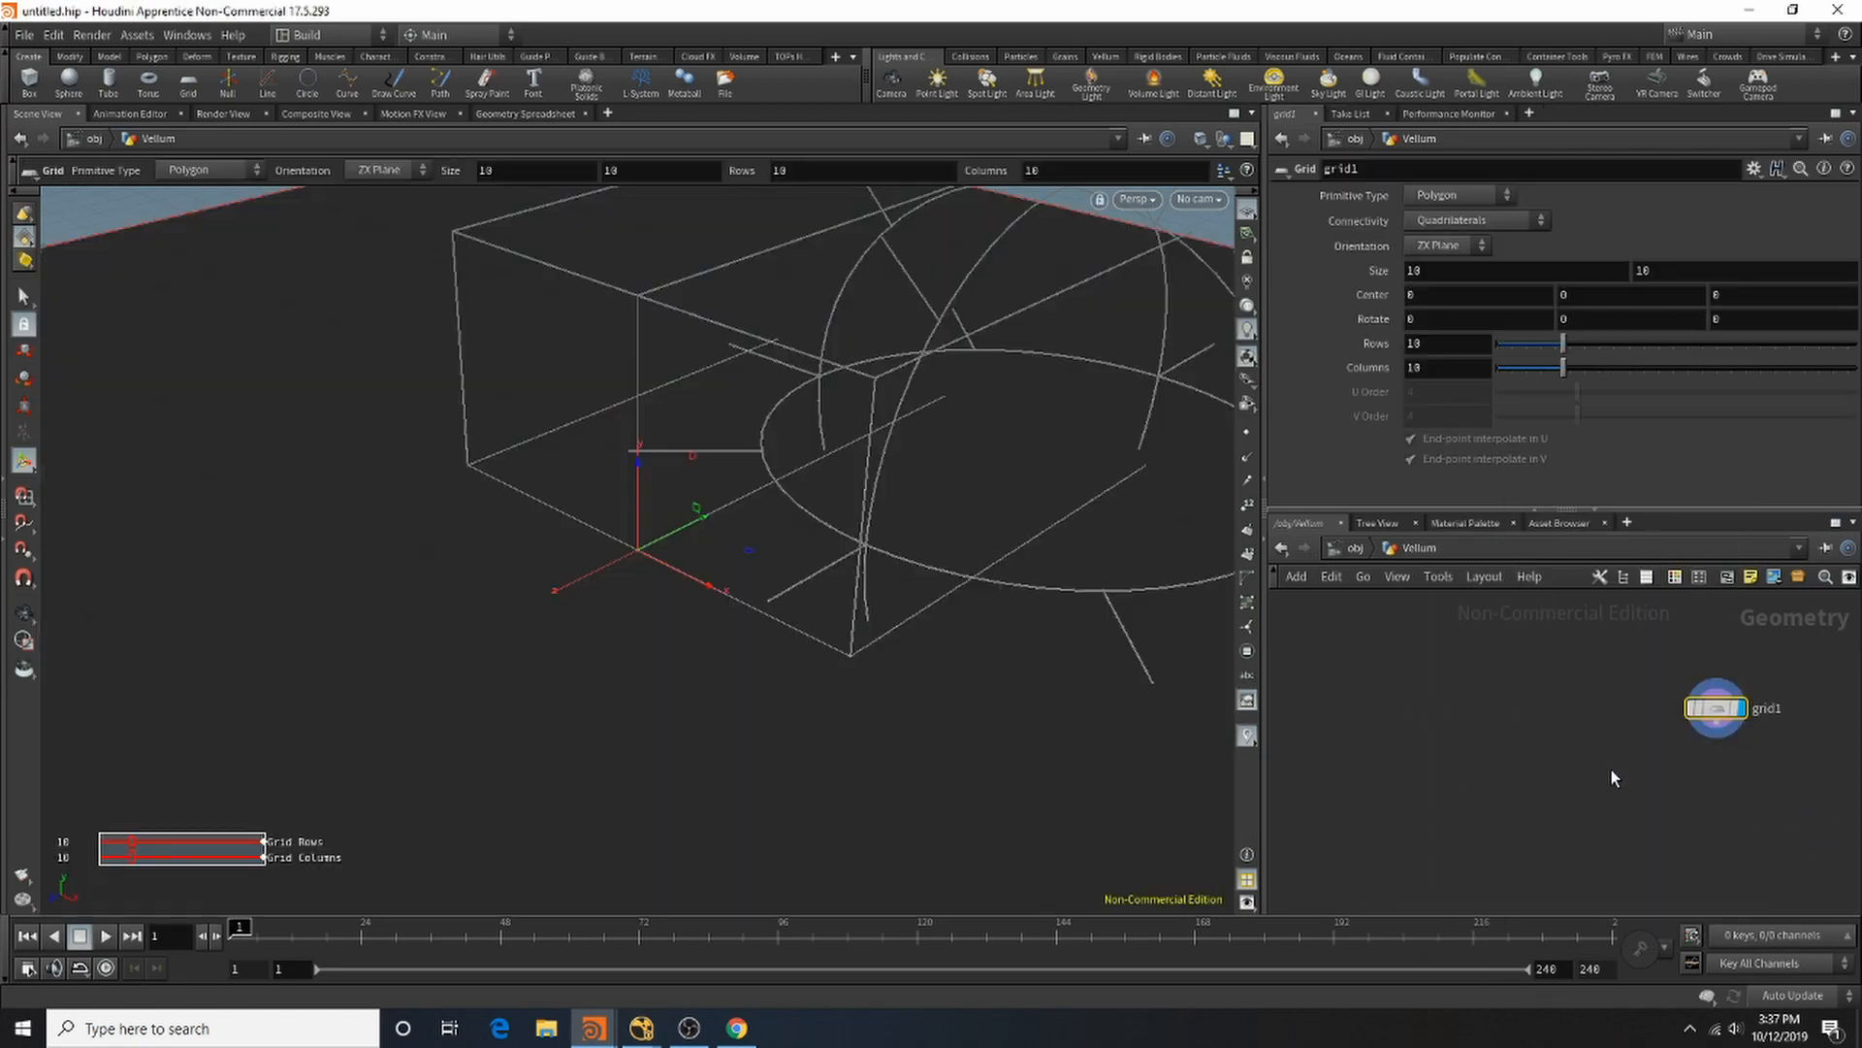
Step: Set the grid's rows and columns to 50 each
alt+right_drag(672, 630, 565, 624)
alt+drag(611, 624, 711, 557)
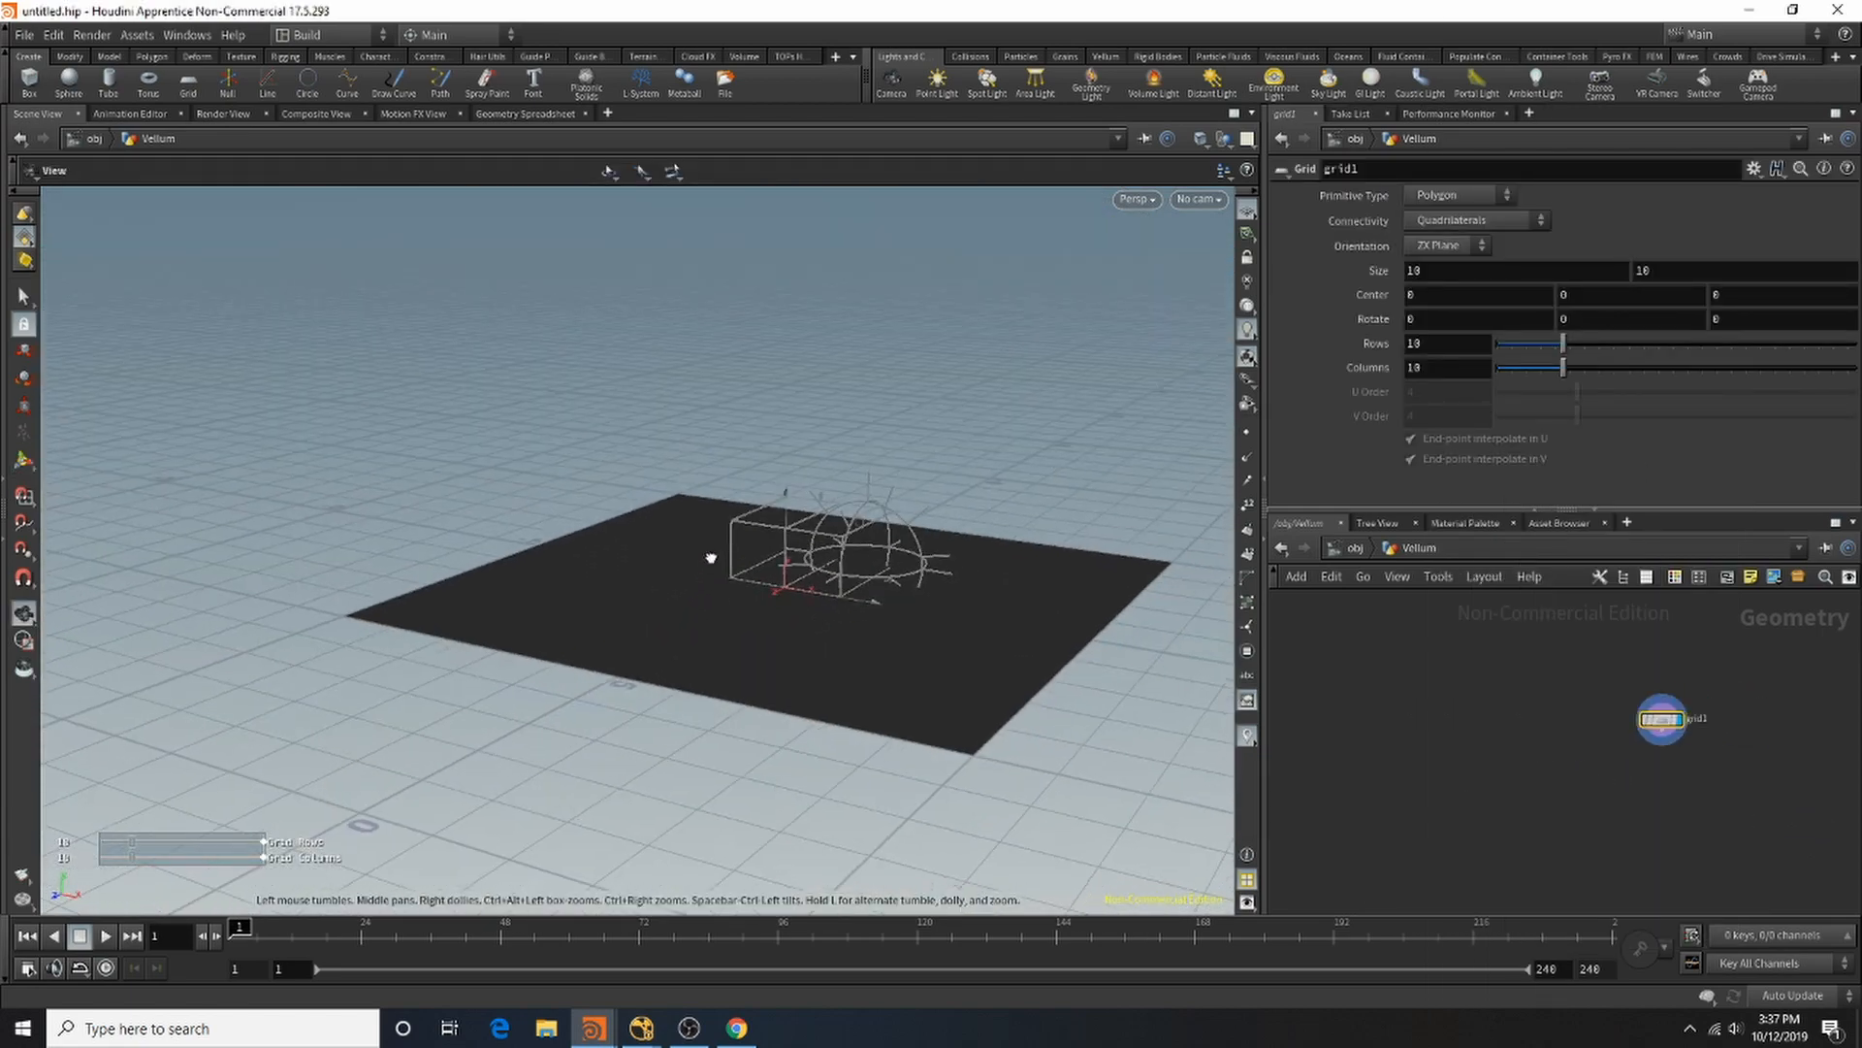
alt+middle_drag(876, 548, 821, 604)
scroll(1699, 723, up, 5)
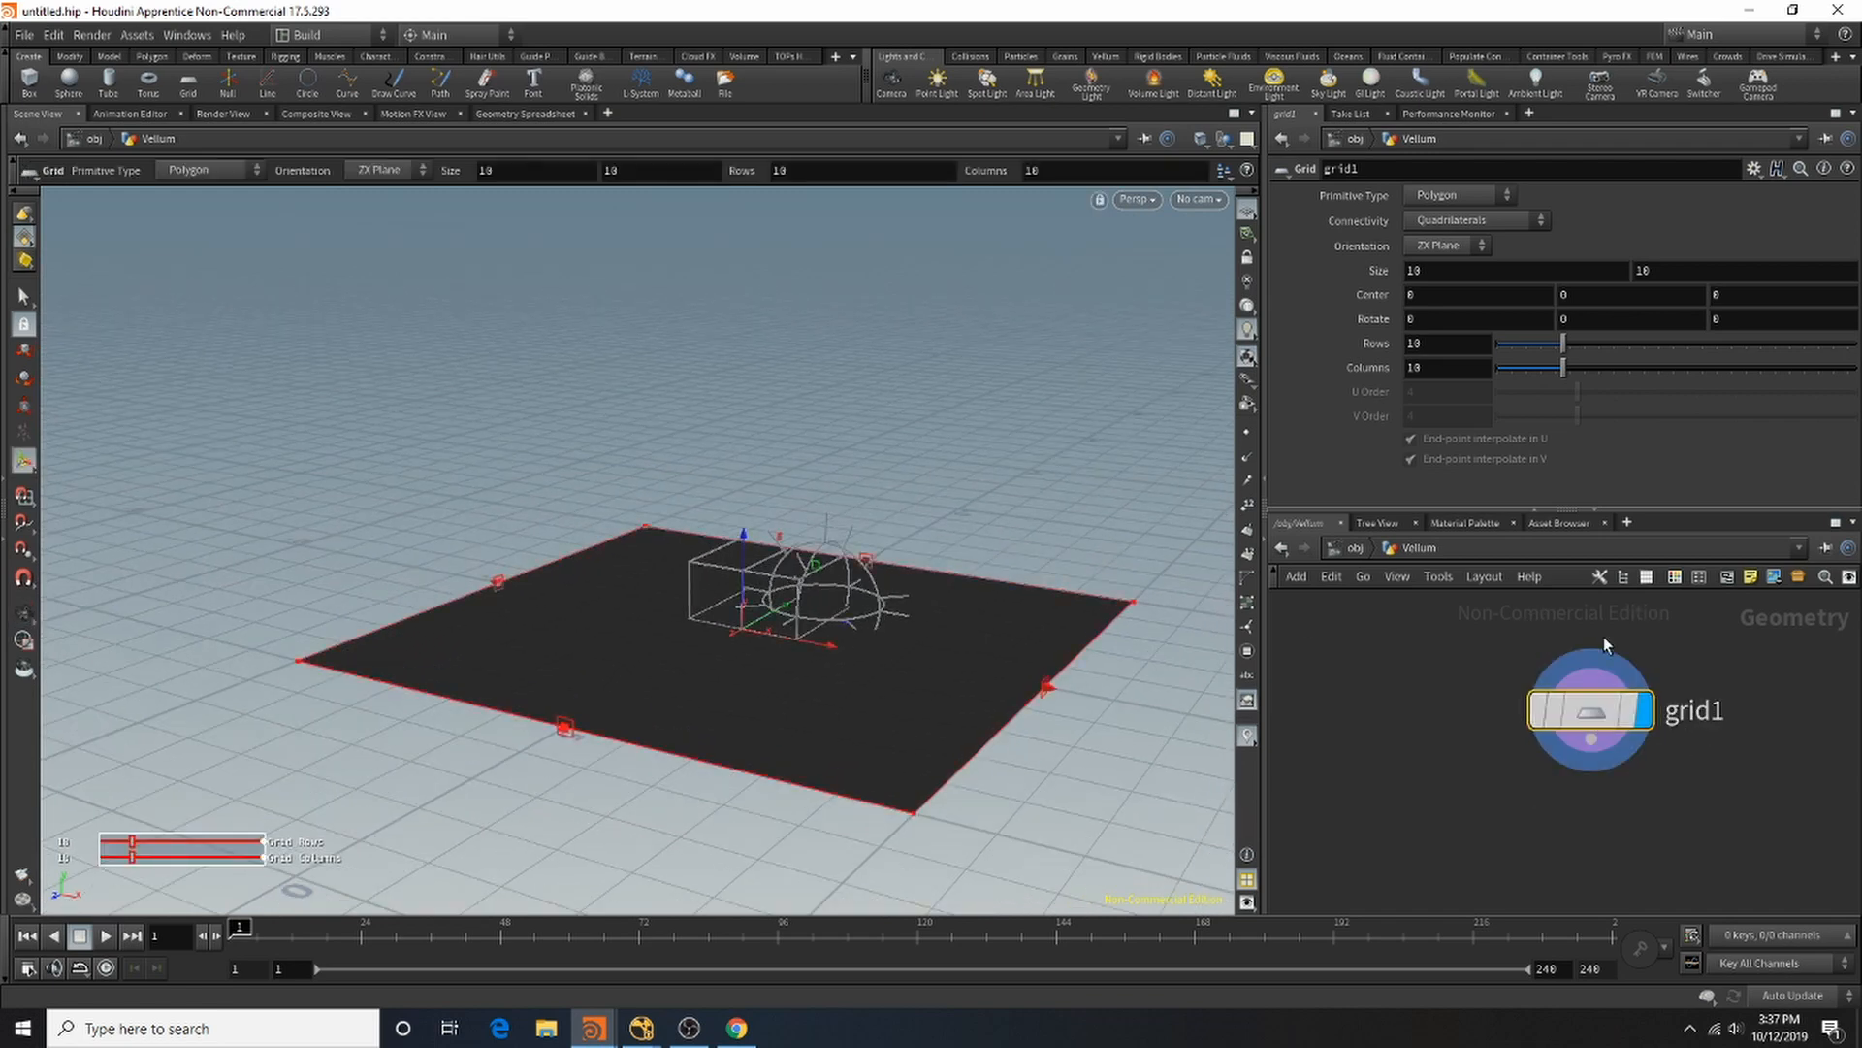
drag(1586, 359, 1853, 367)
drag(1746, 344, 1852, 344)
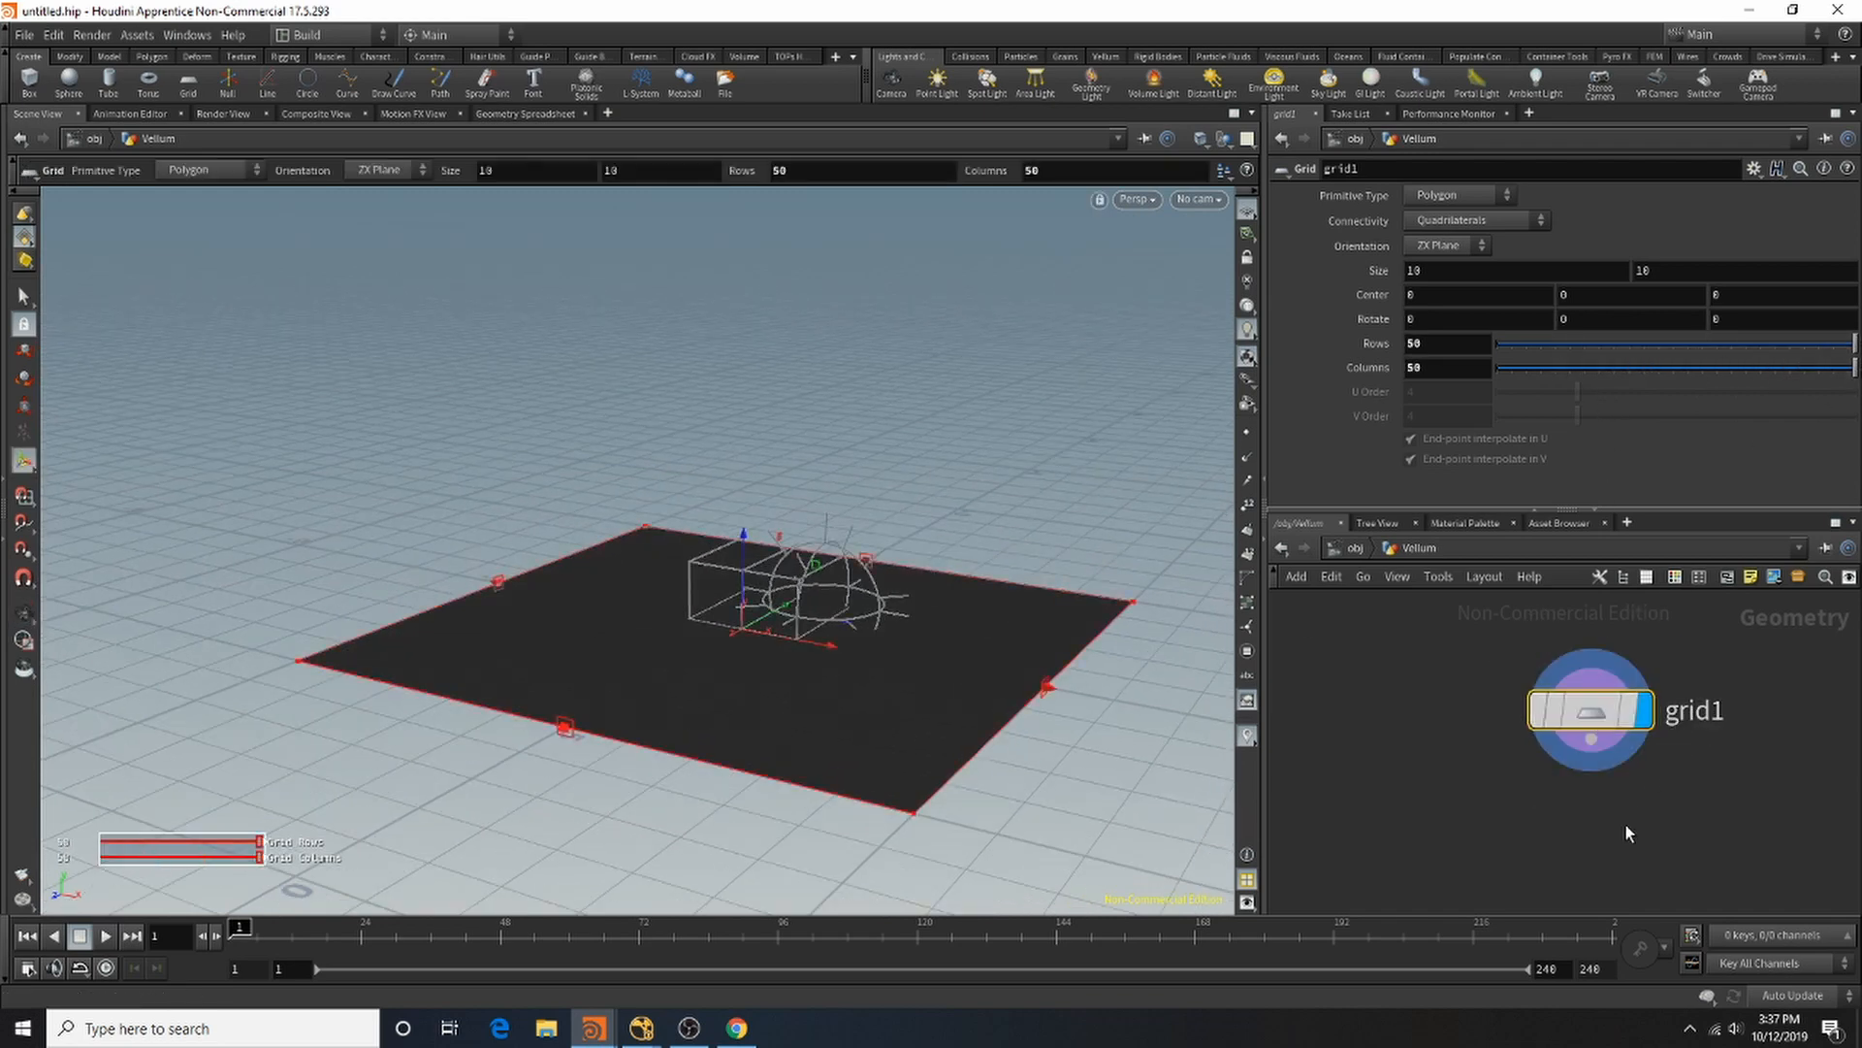
Step: Add a Vellum Configure Balloon setup below the grid and wire the grid into the cloth constraint's third input
scroll(1362, 724, down, 5)
scroll(1397, 812, up, 5)
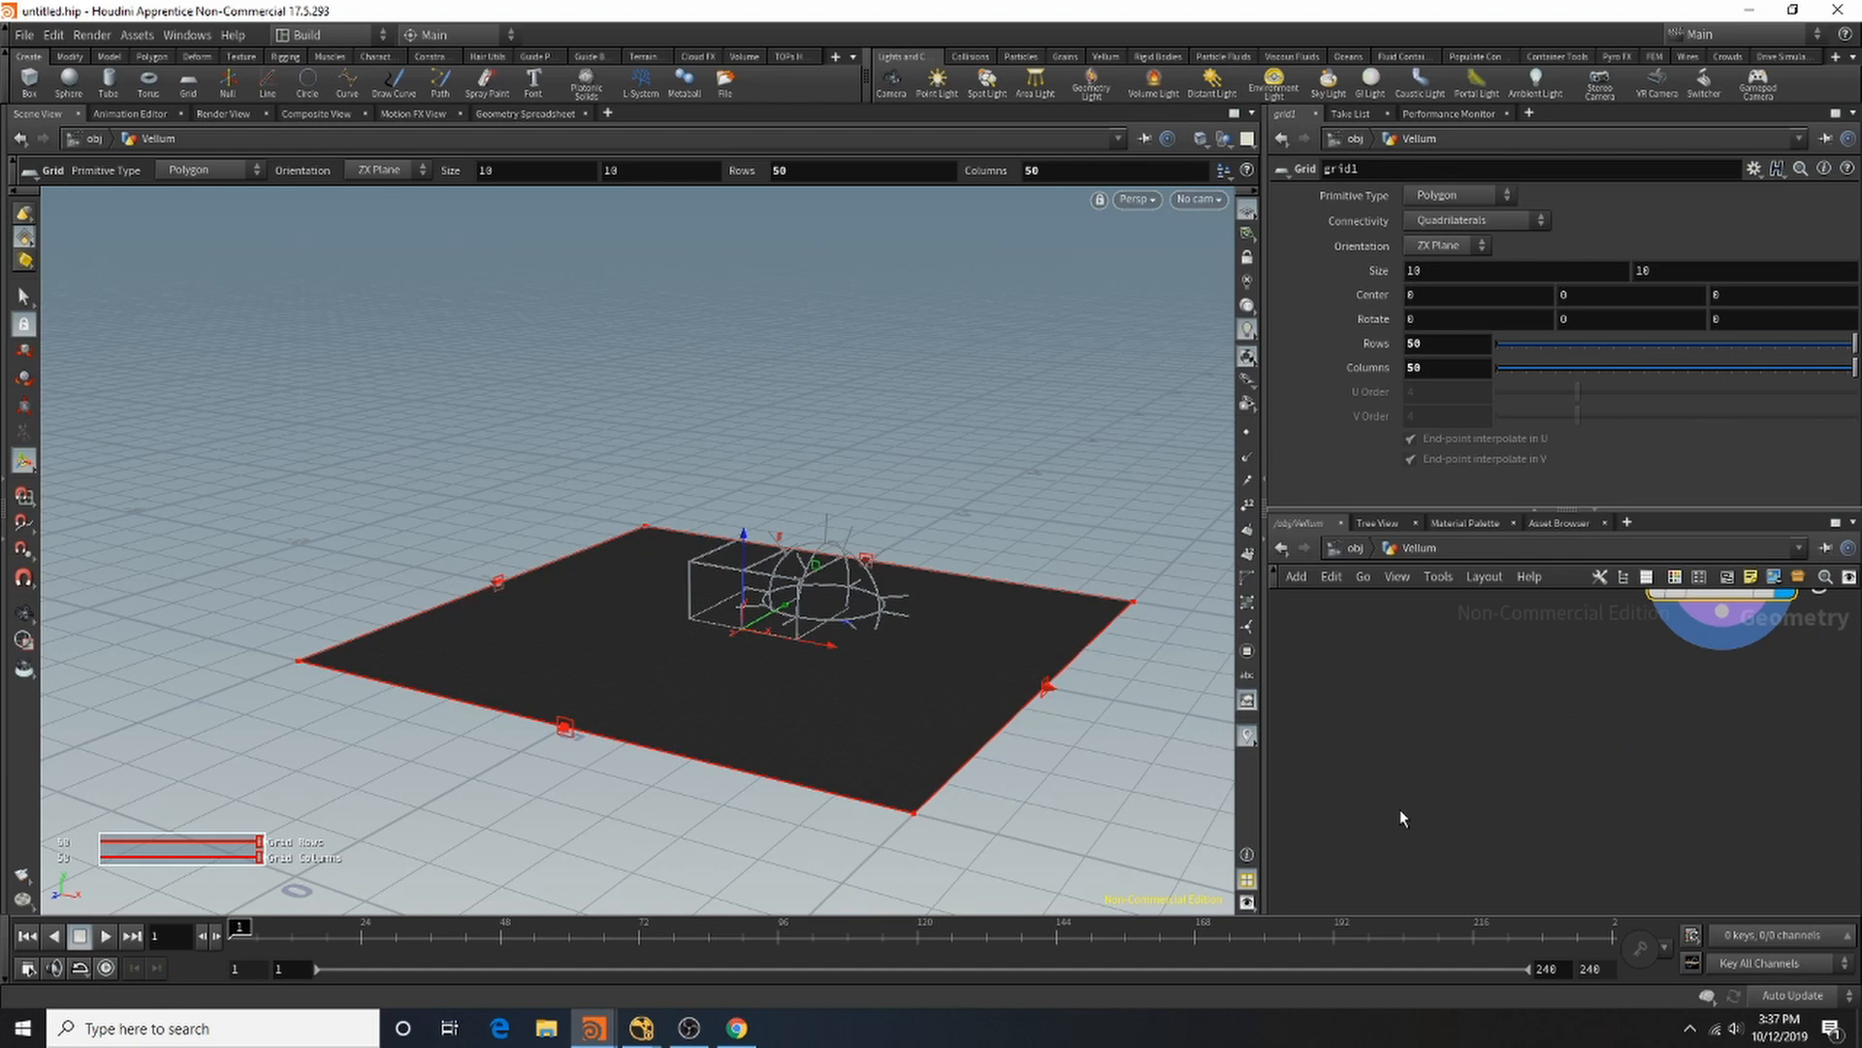
scroll(1399, 805, down, 3)
scroll(1367, 688, up, 2)
key(Tab)
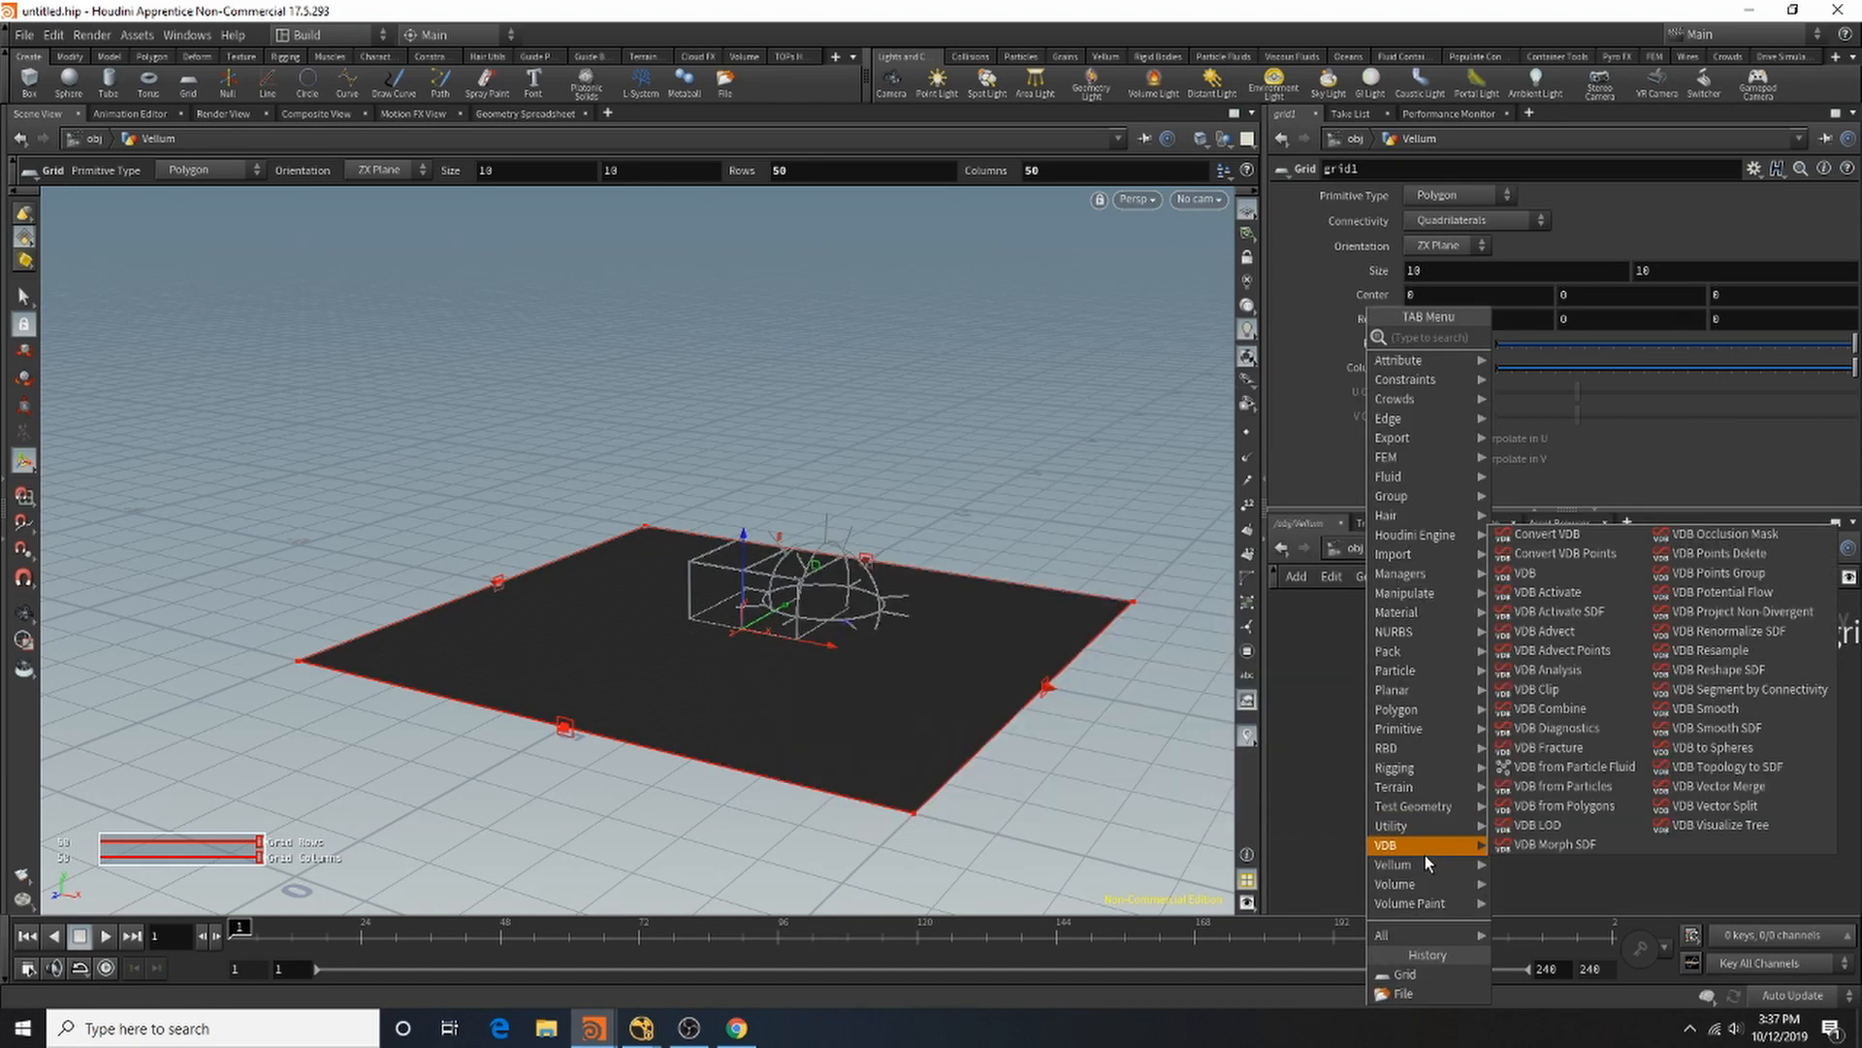
mouse_move(1424, 865)
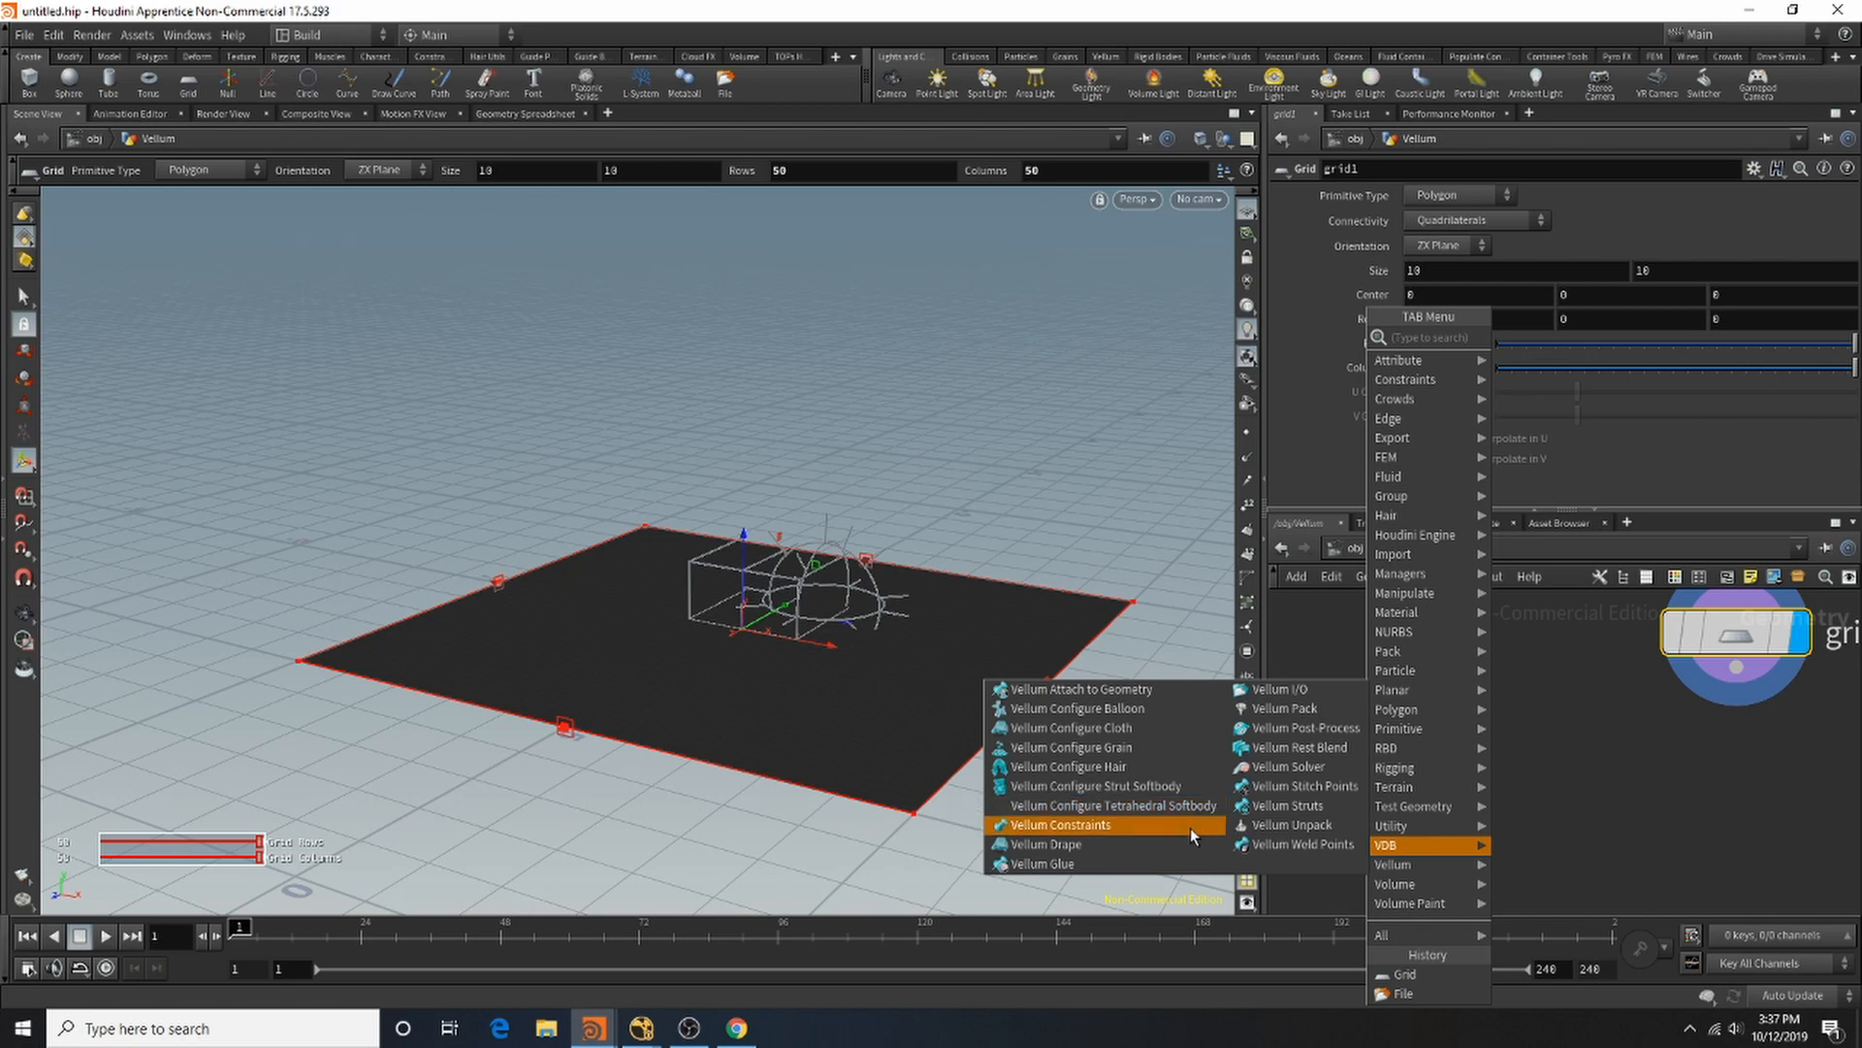
click(1135, 708)
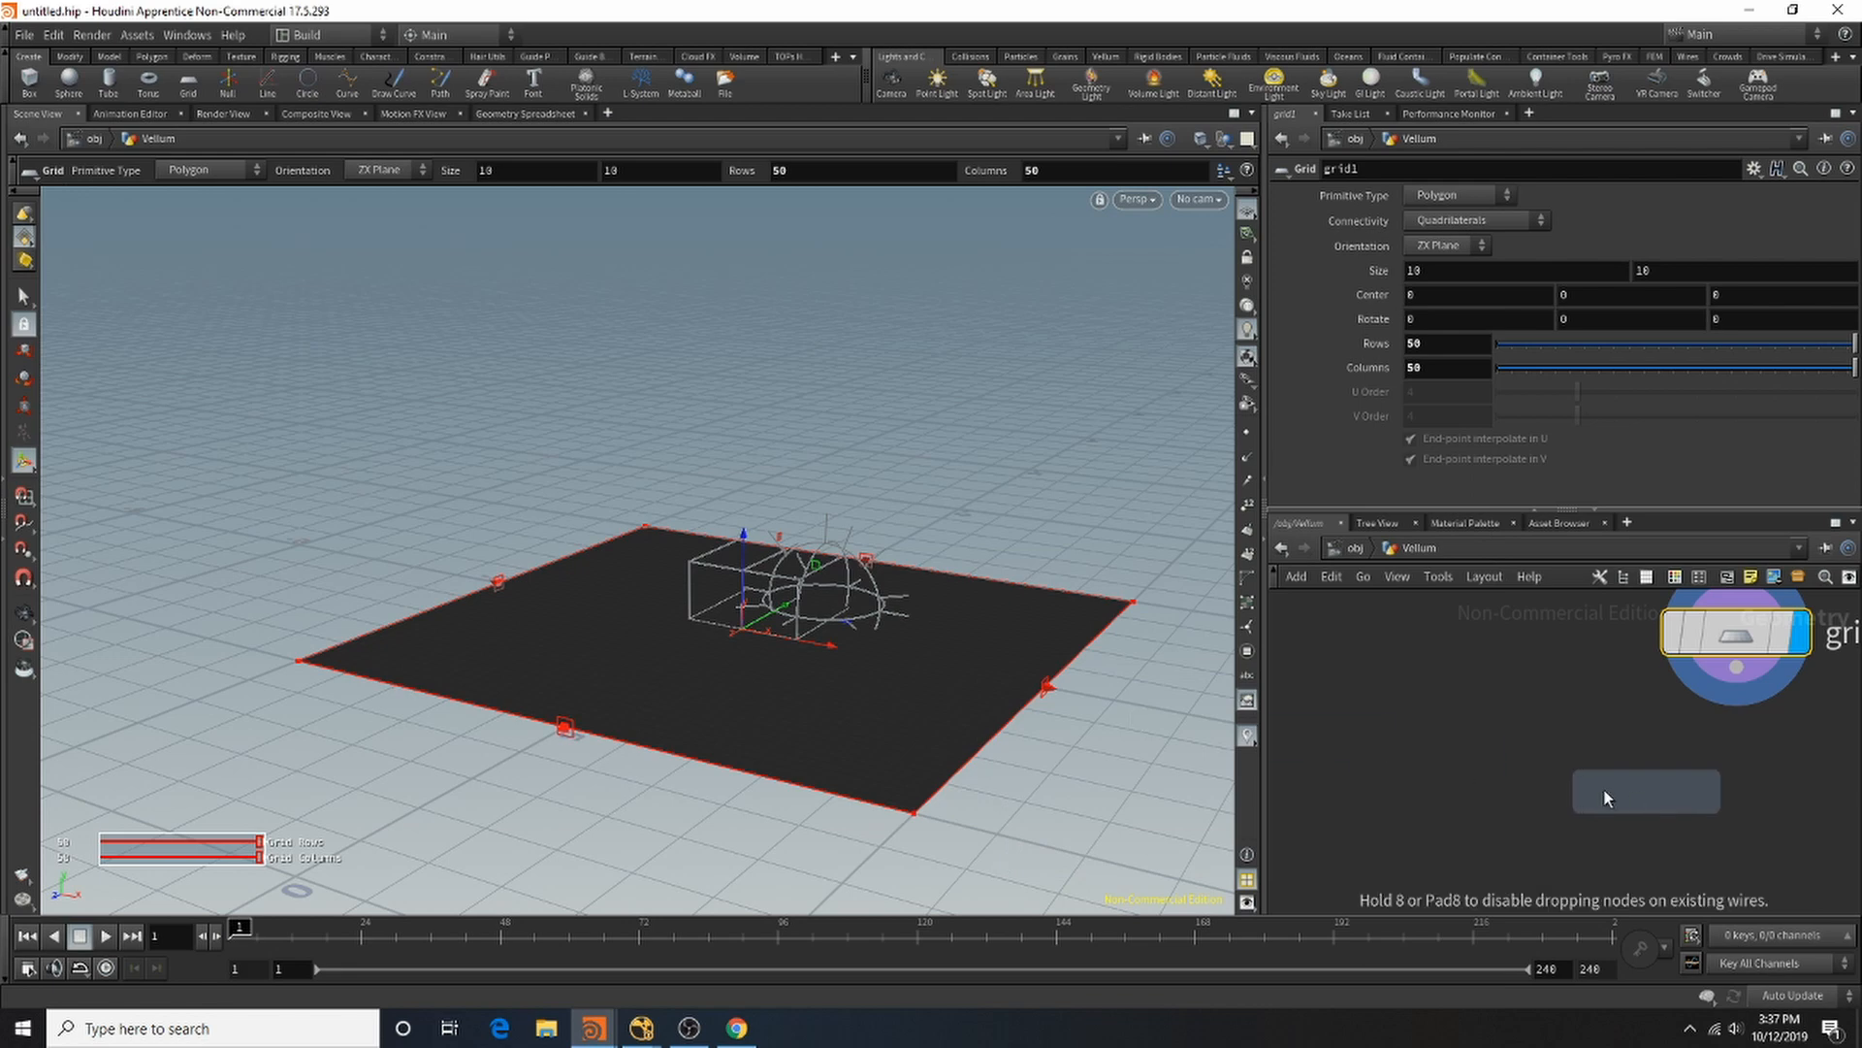
click(1528, 813)
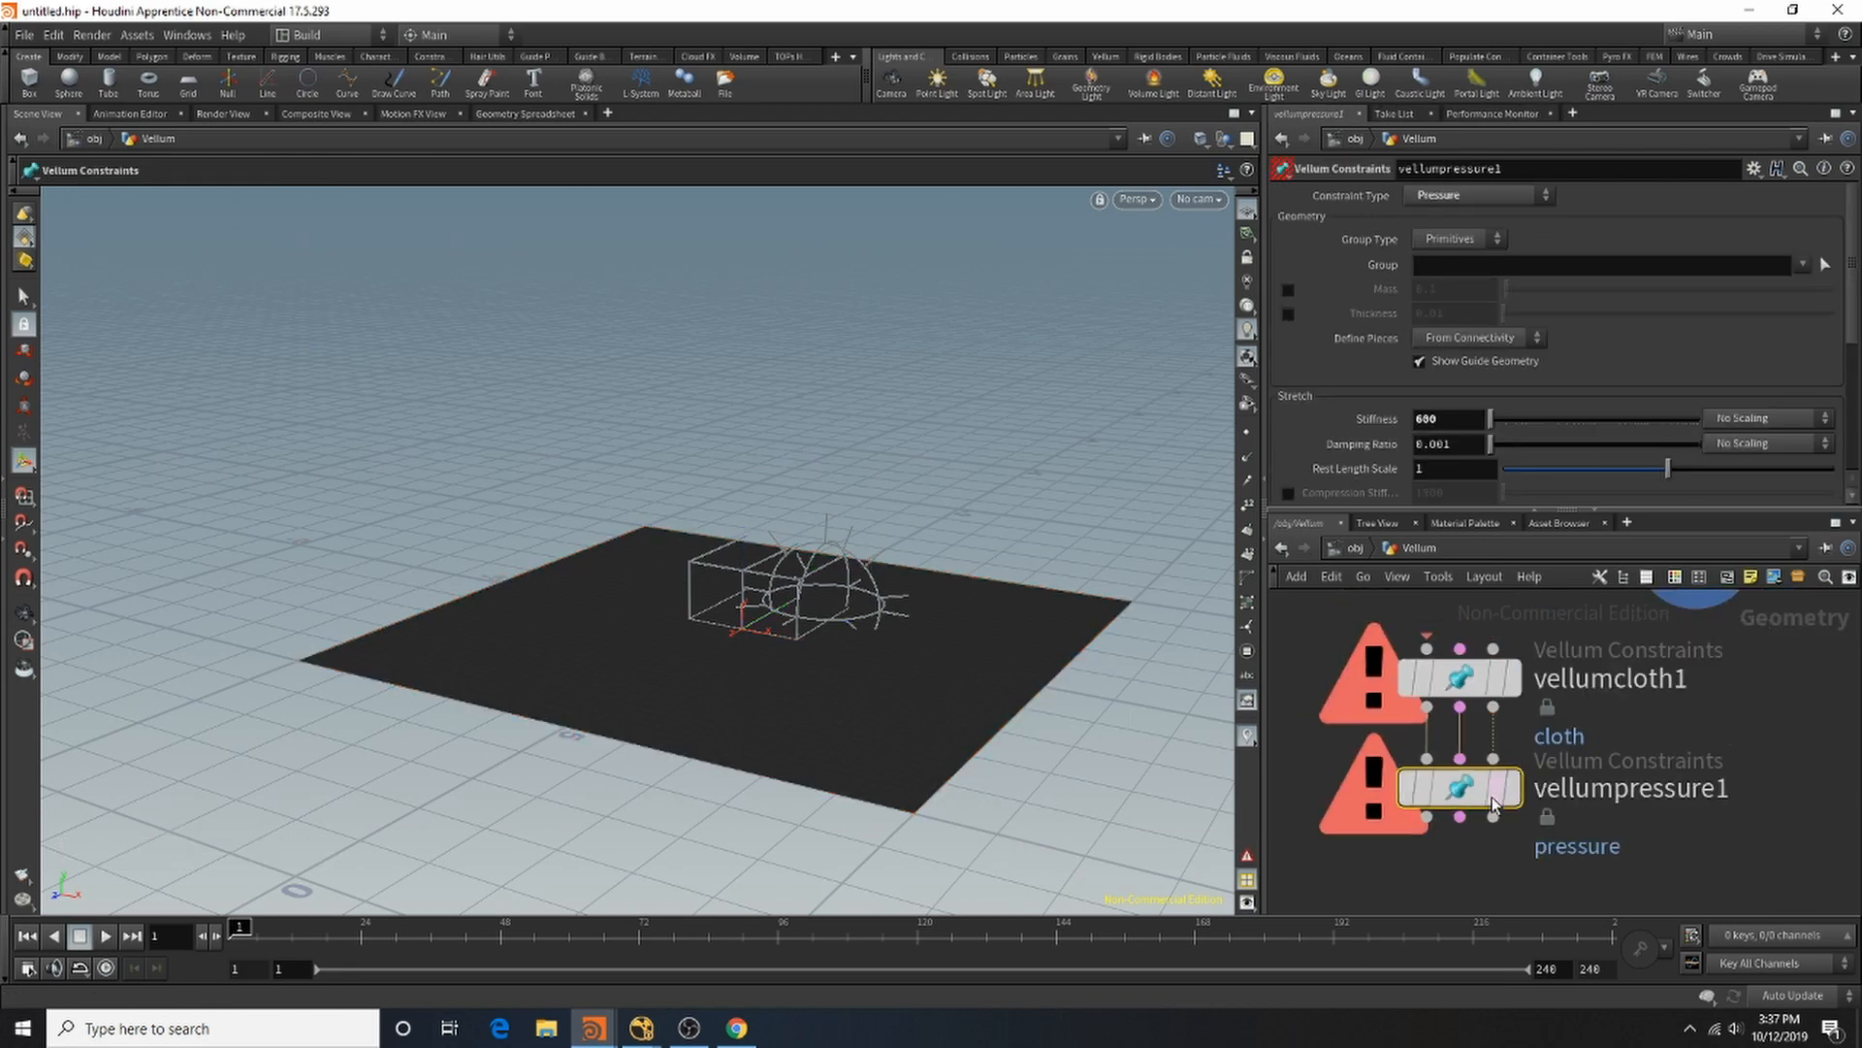
drag(1489, 726, 1684, 693)
scroll(1436, 782, down, 5)
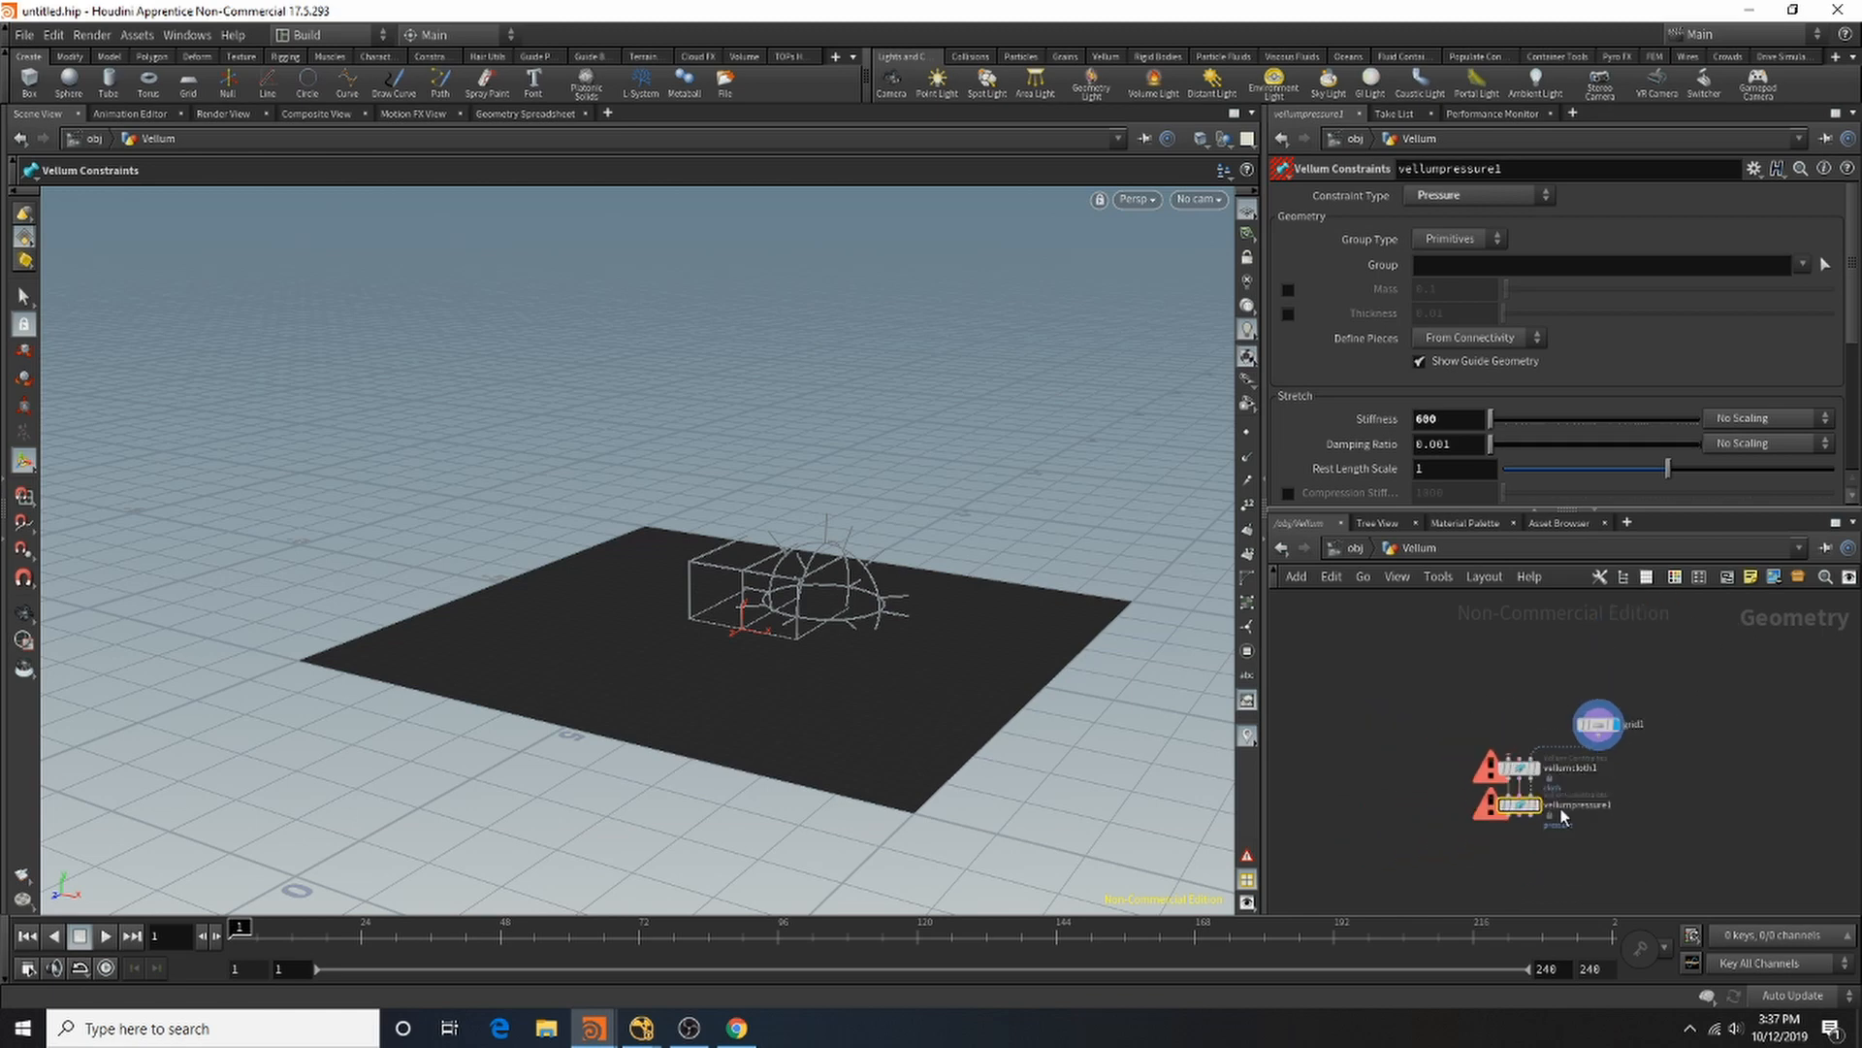
Step: Add a Vellum Solver below the pressure constraint and wire the constraint's three outputs into the matching solver inputs
scroll(1465, 807, up, 6)
key(Tab)
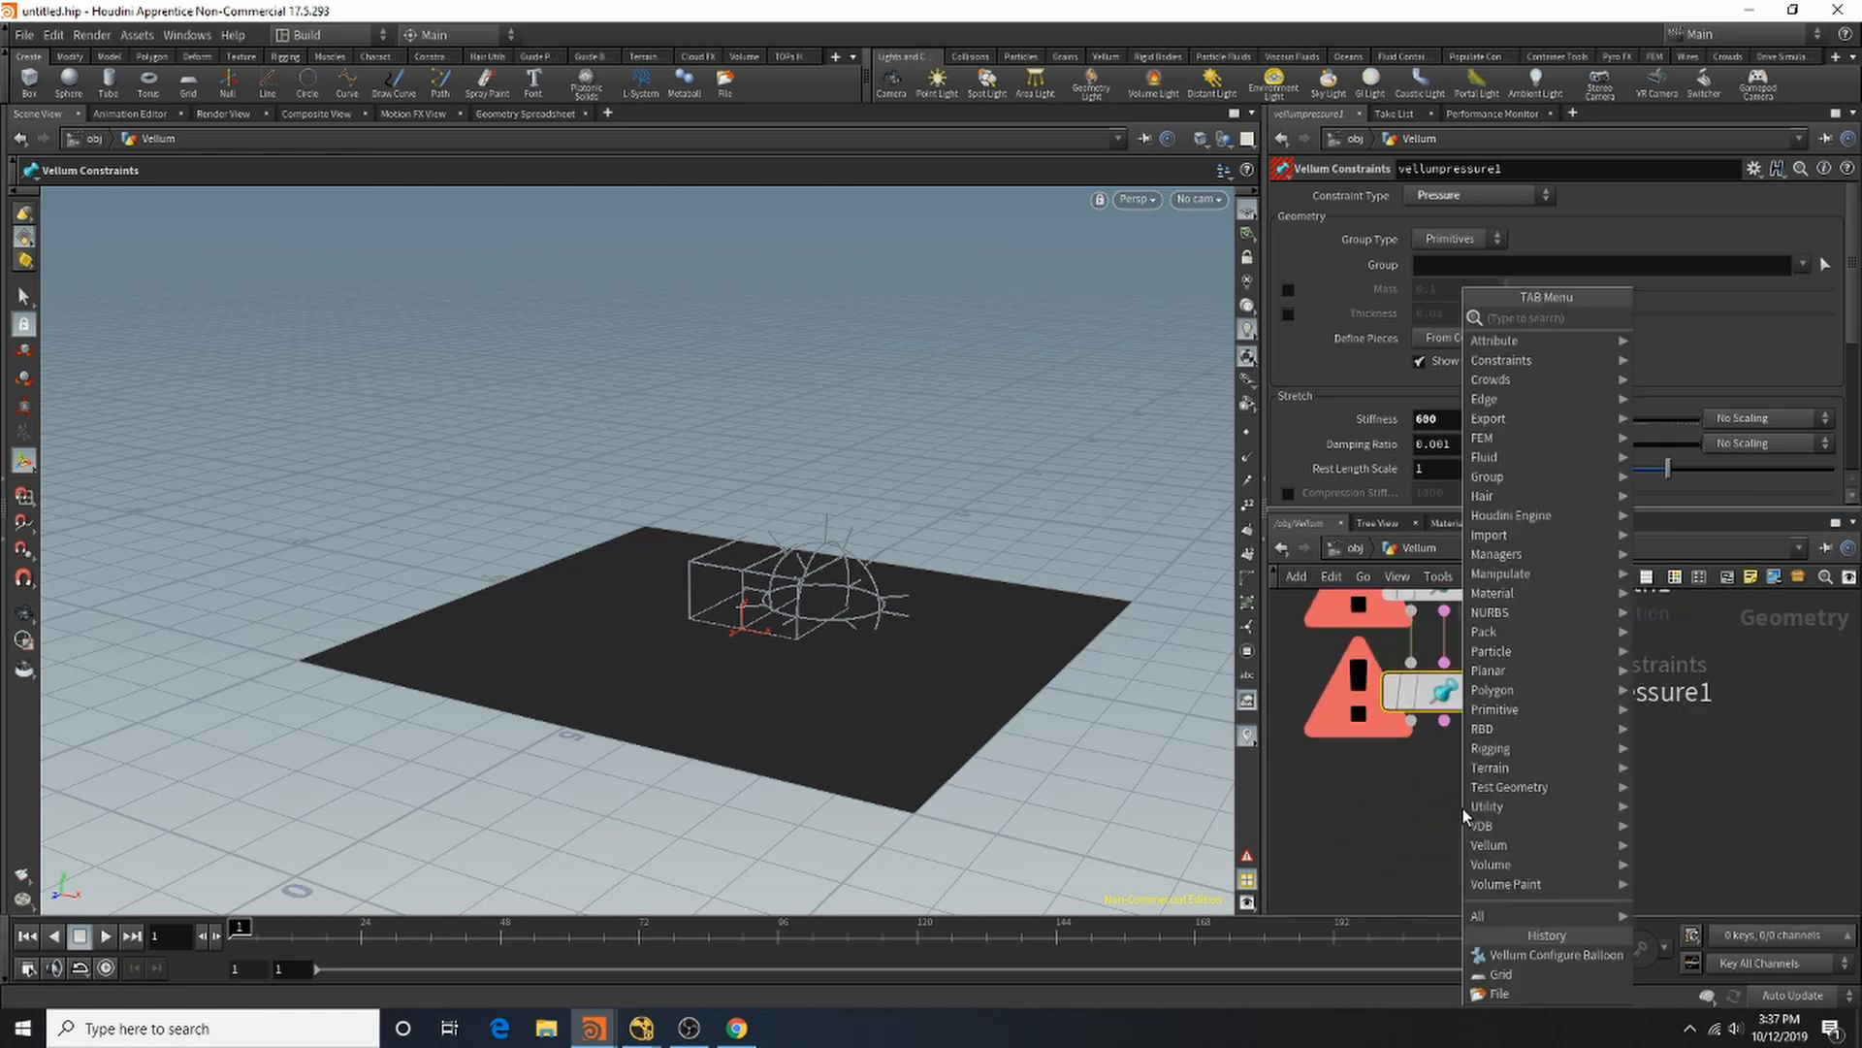
mouse_move(1489, 845)
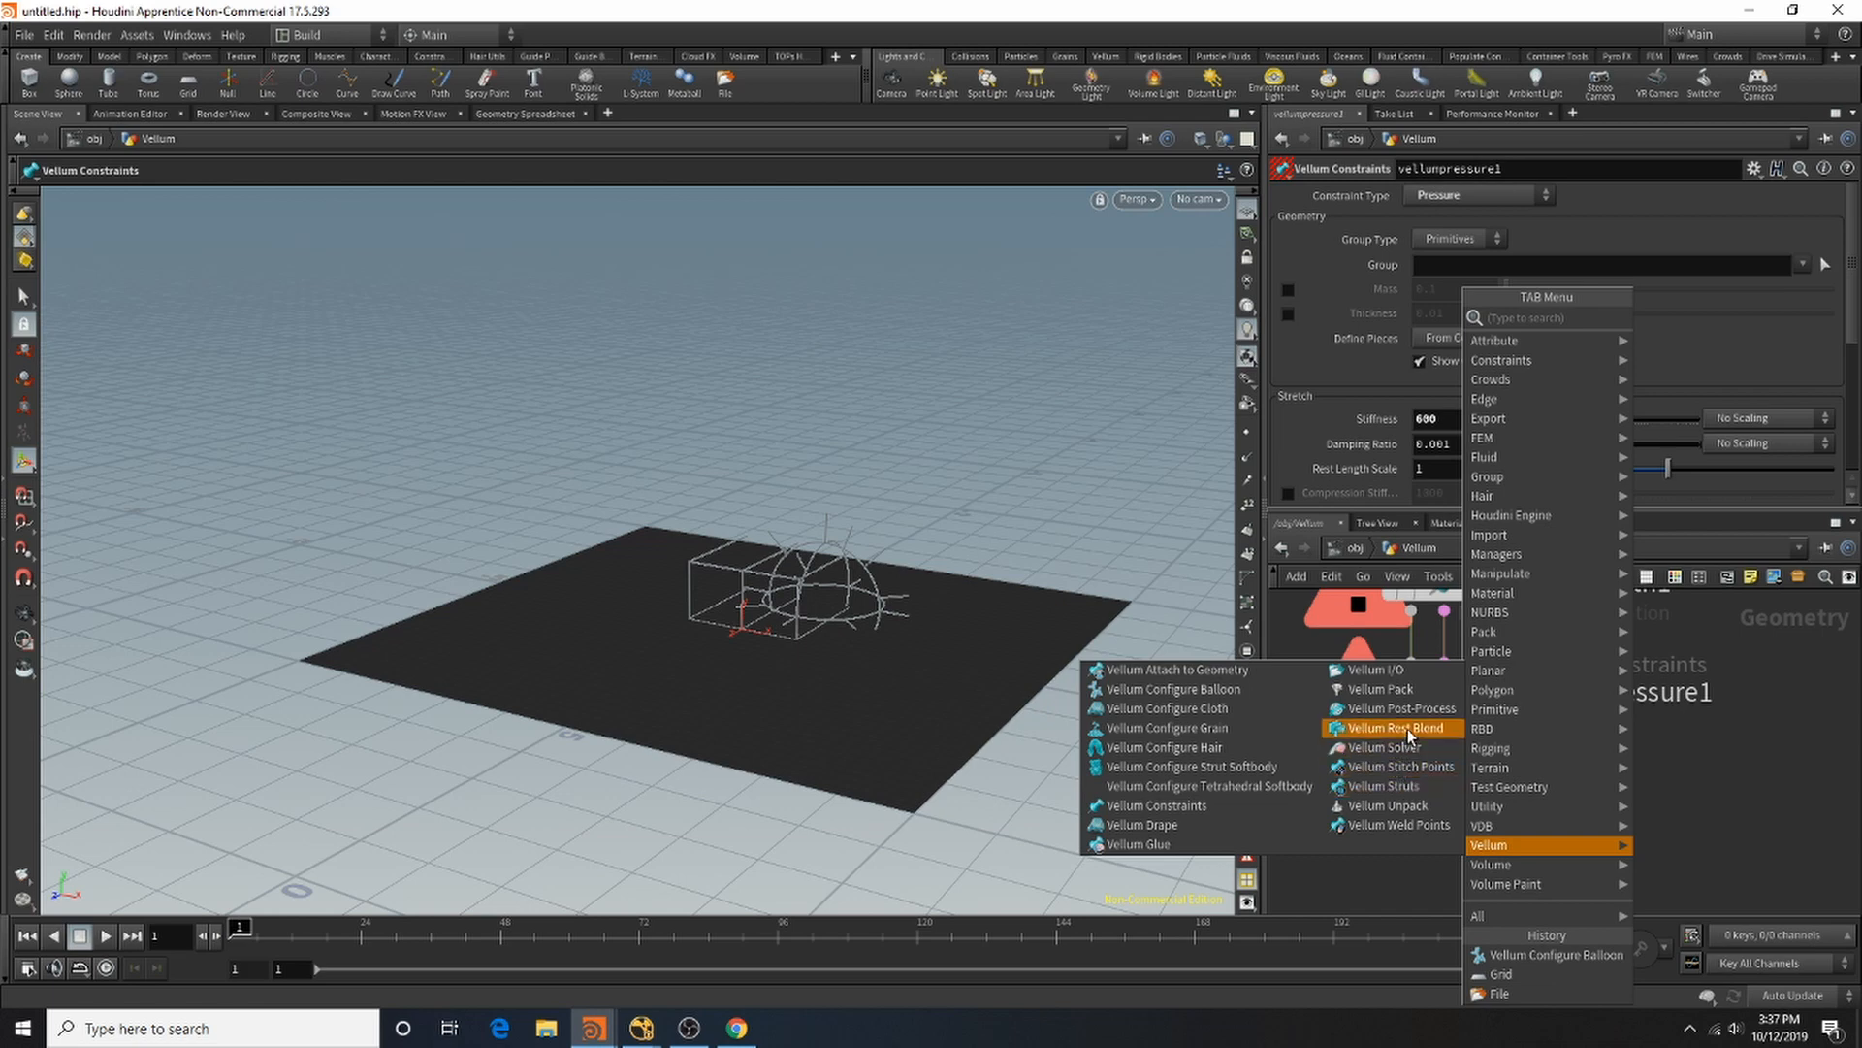
click(1409, 747)
click(1457, 818)
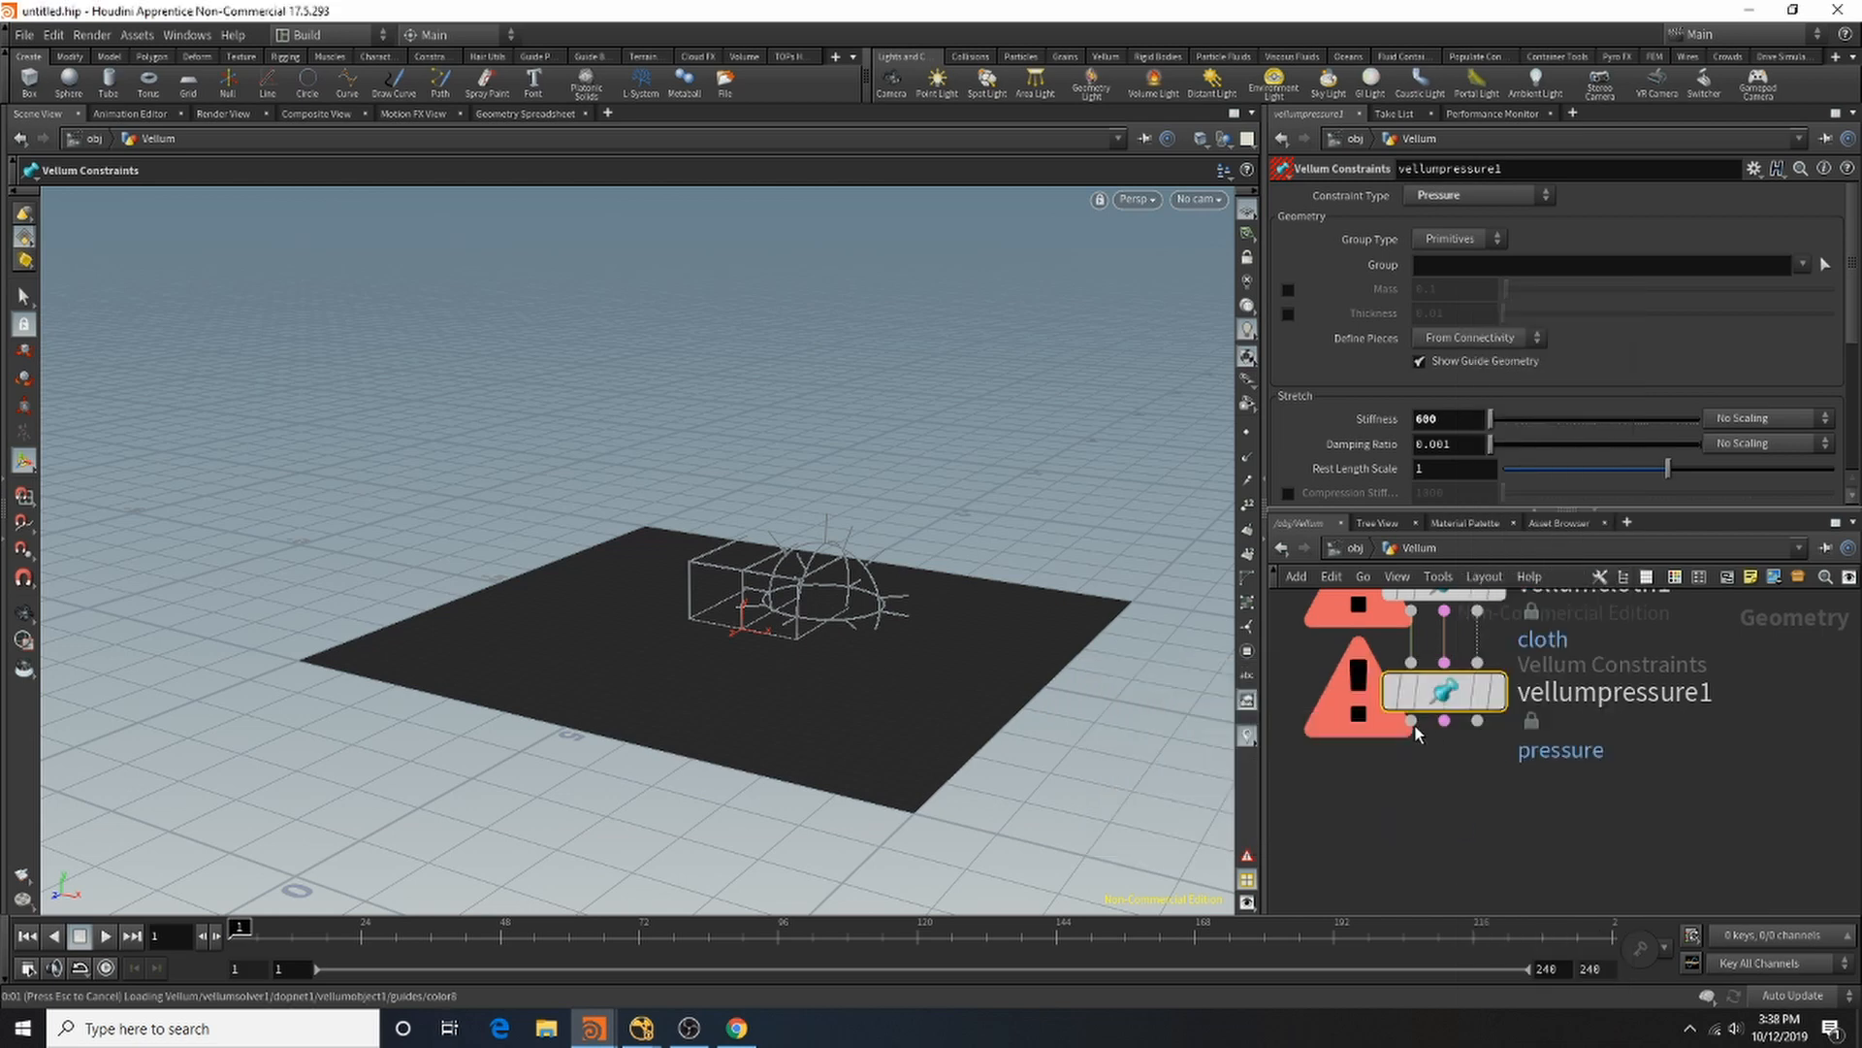
drag(1444, 720, 1472, 797)
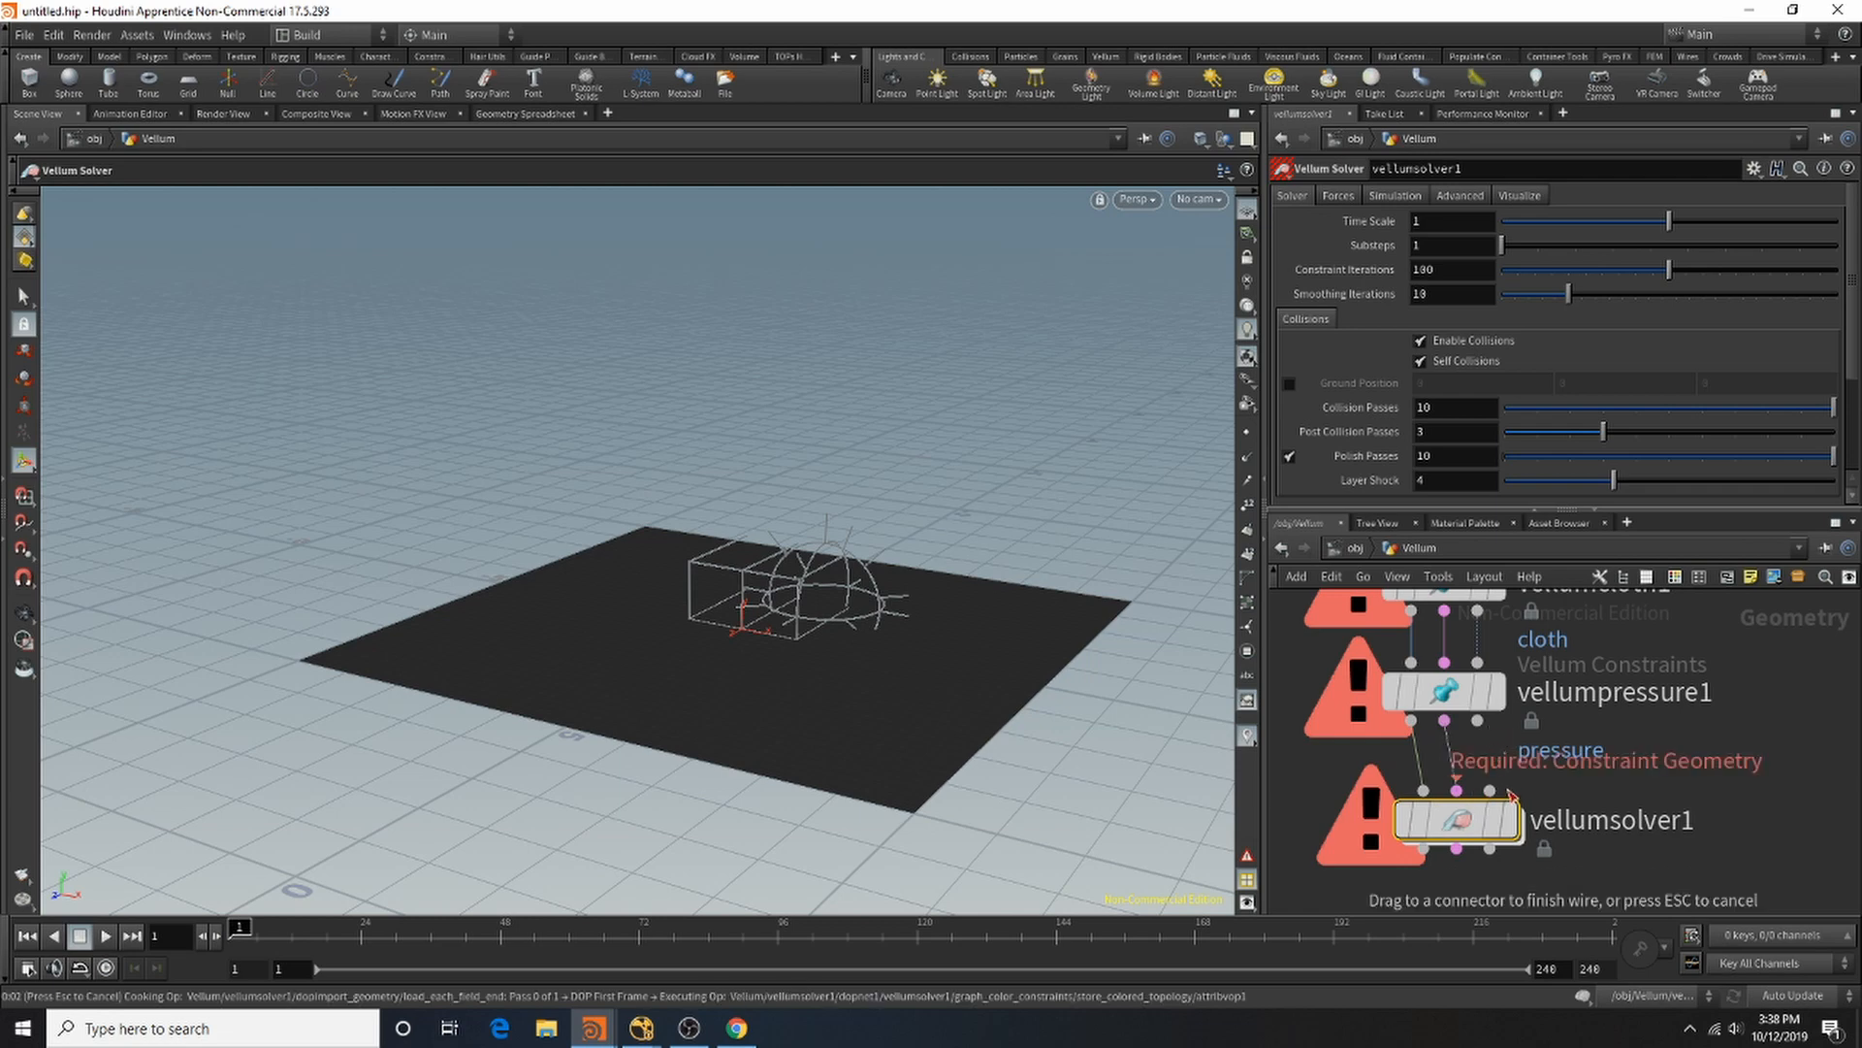
click(1457, 790)
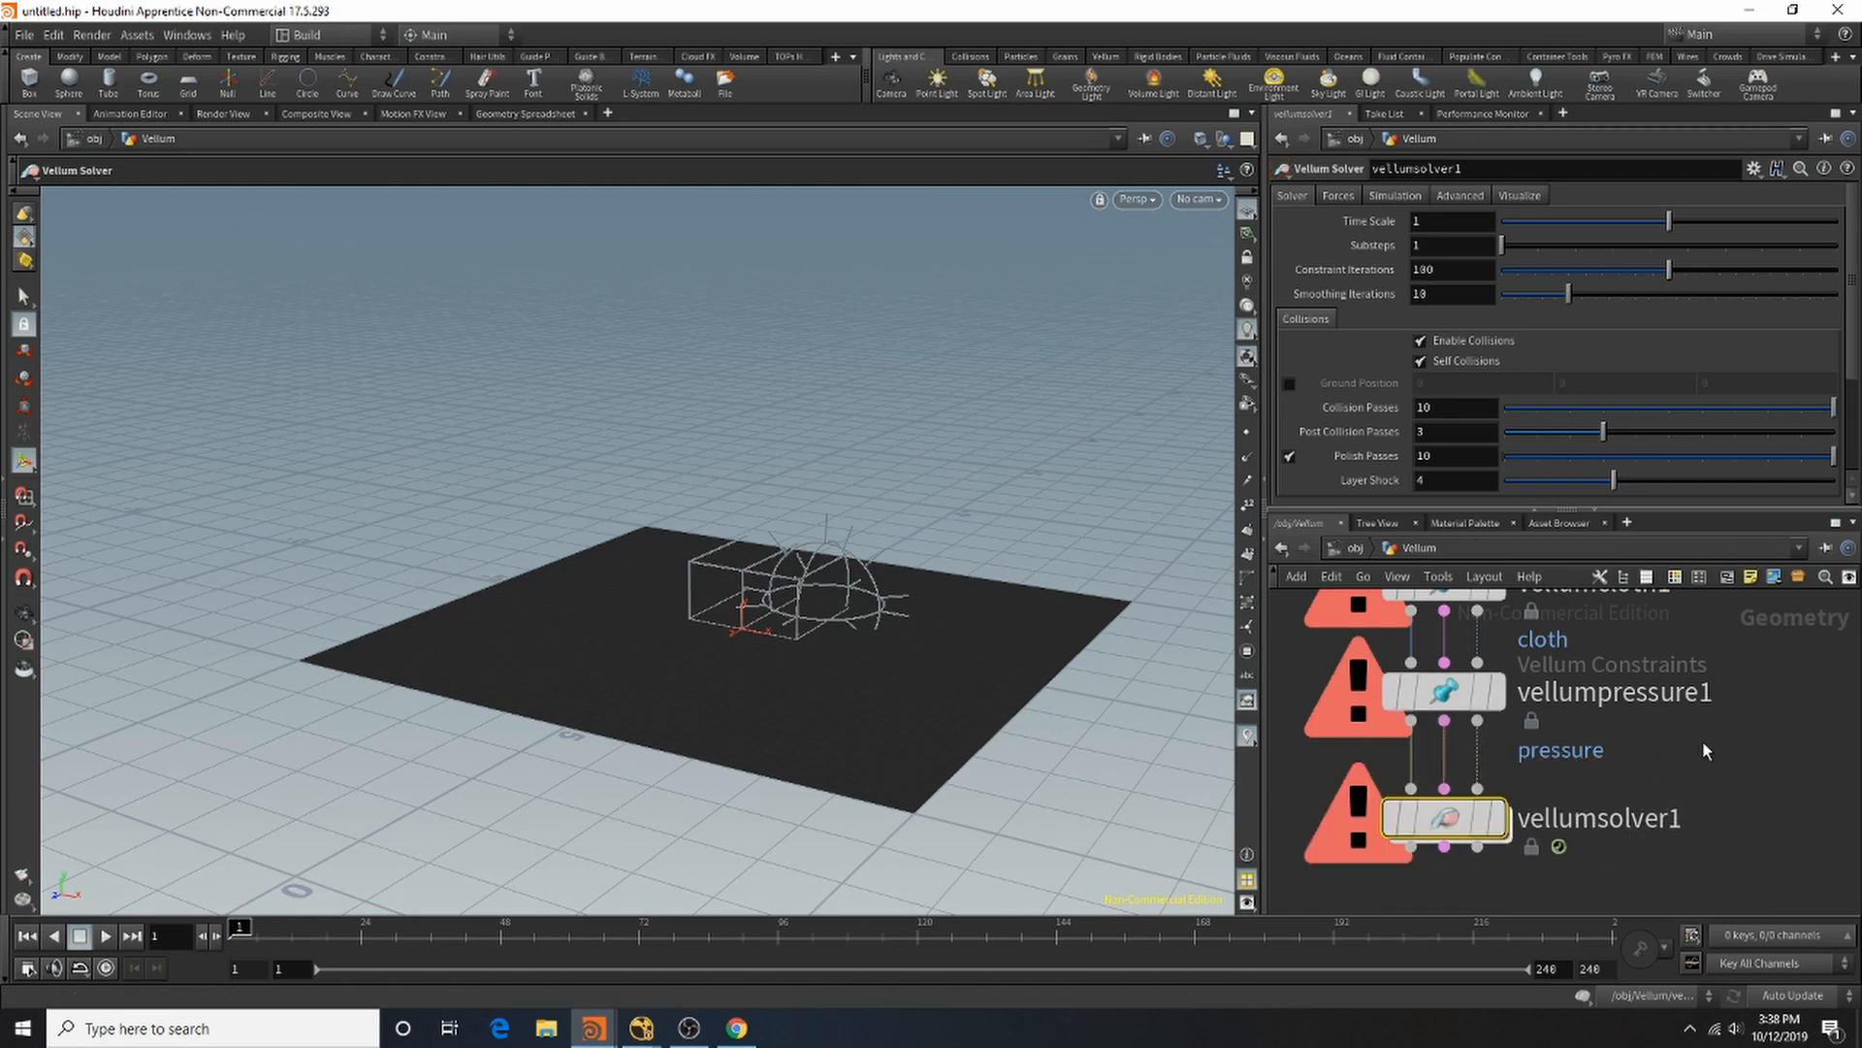
Step: Save the scene to the desktop as vellum.hipnc
click(21, 34)
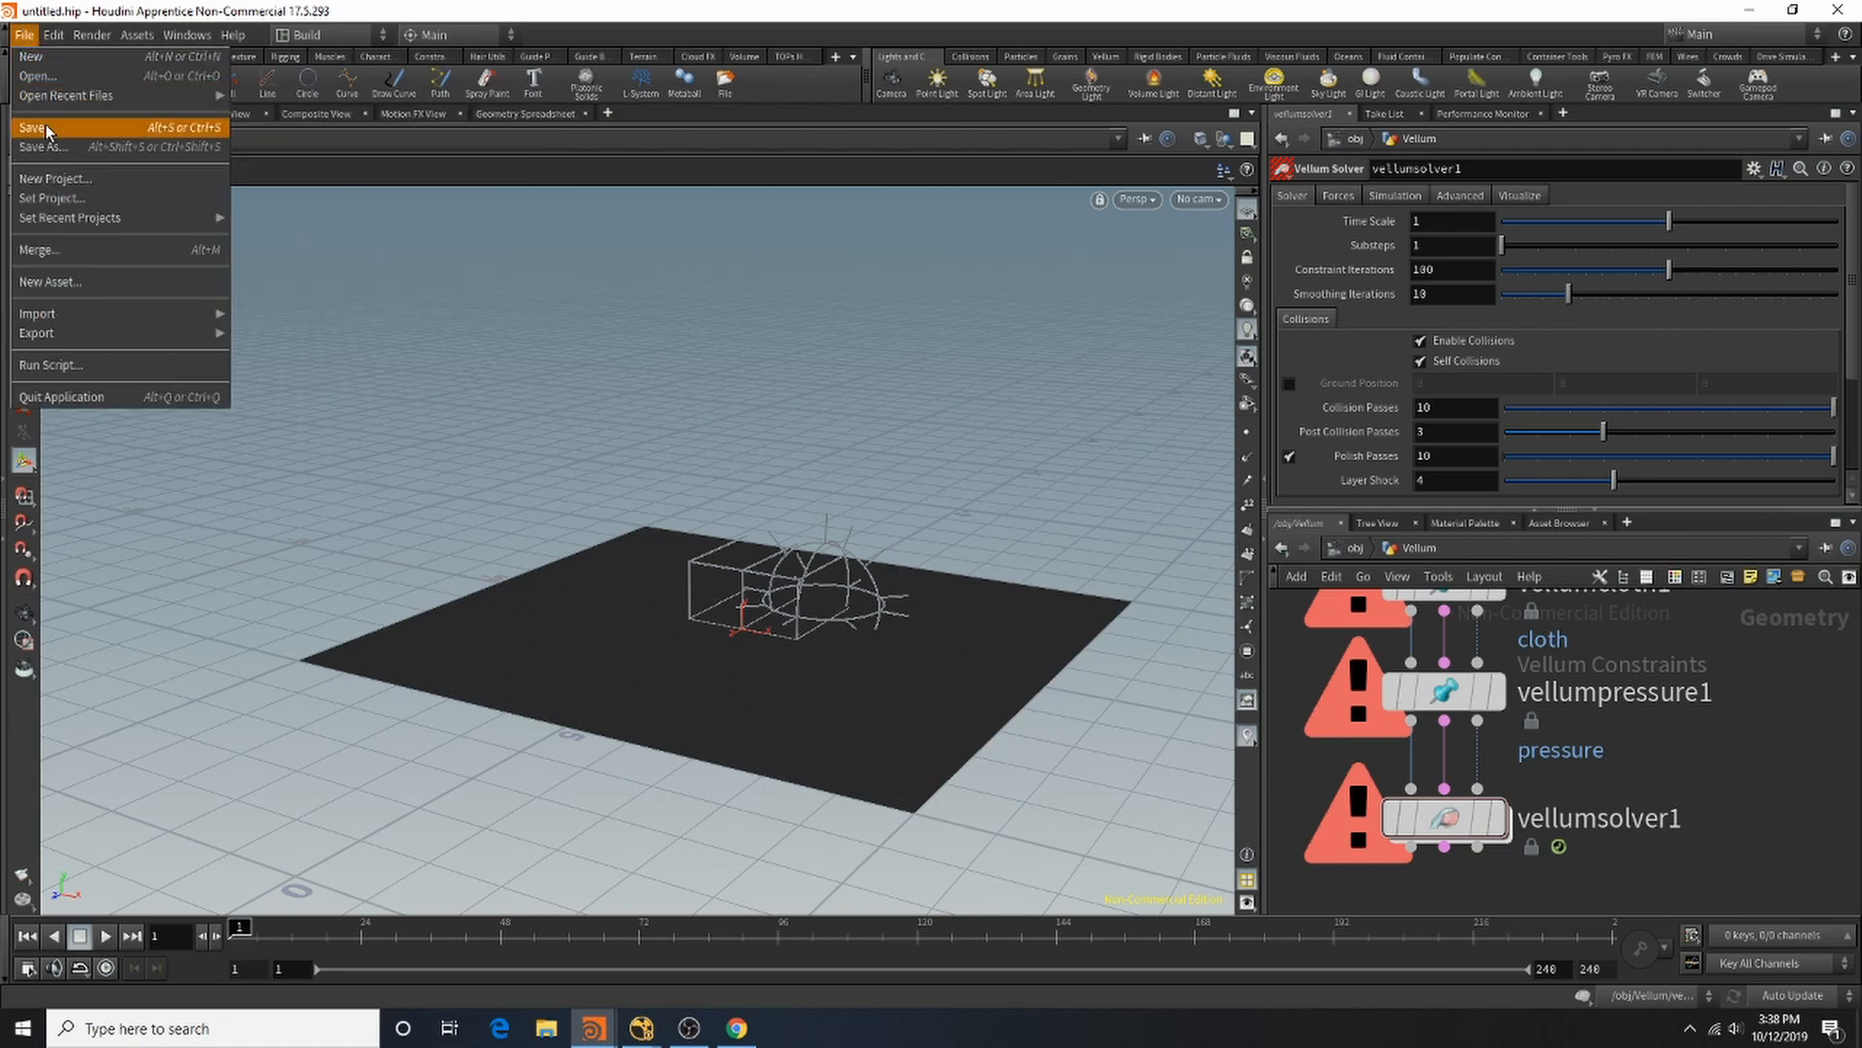
click(59, 125)
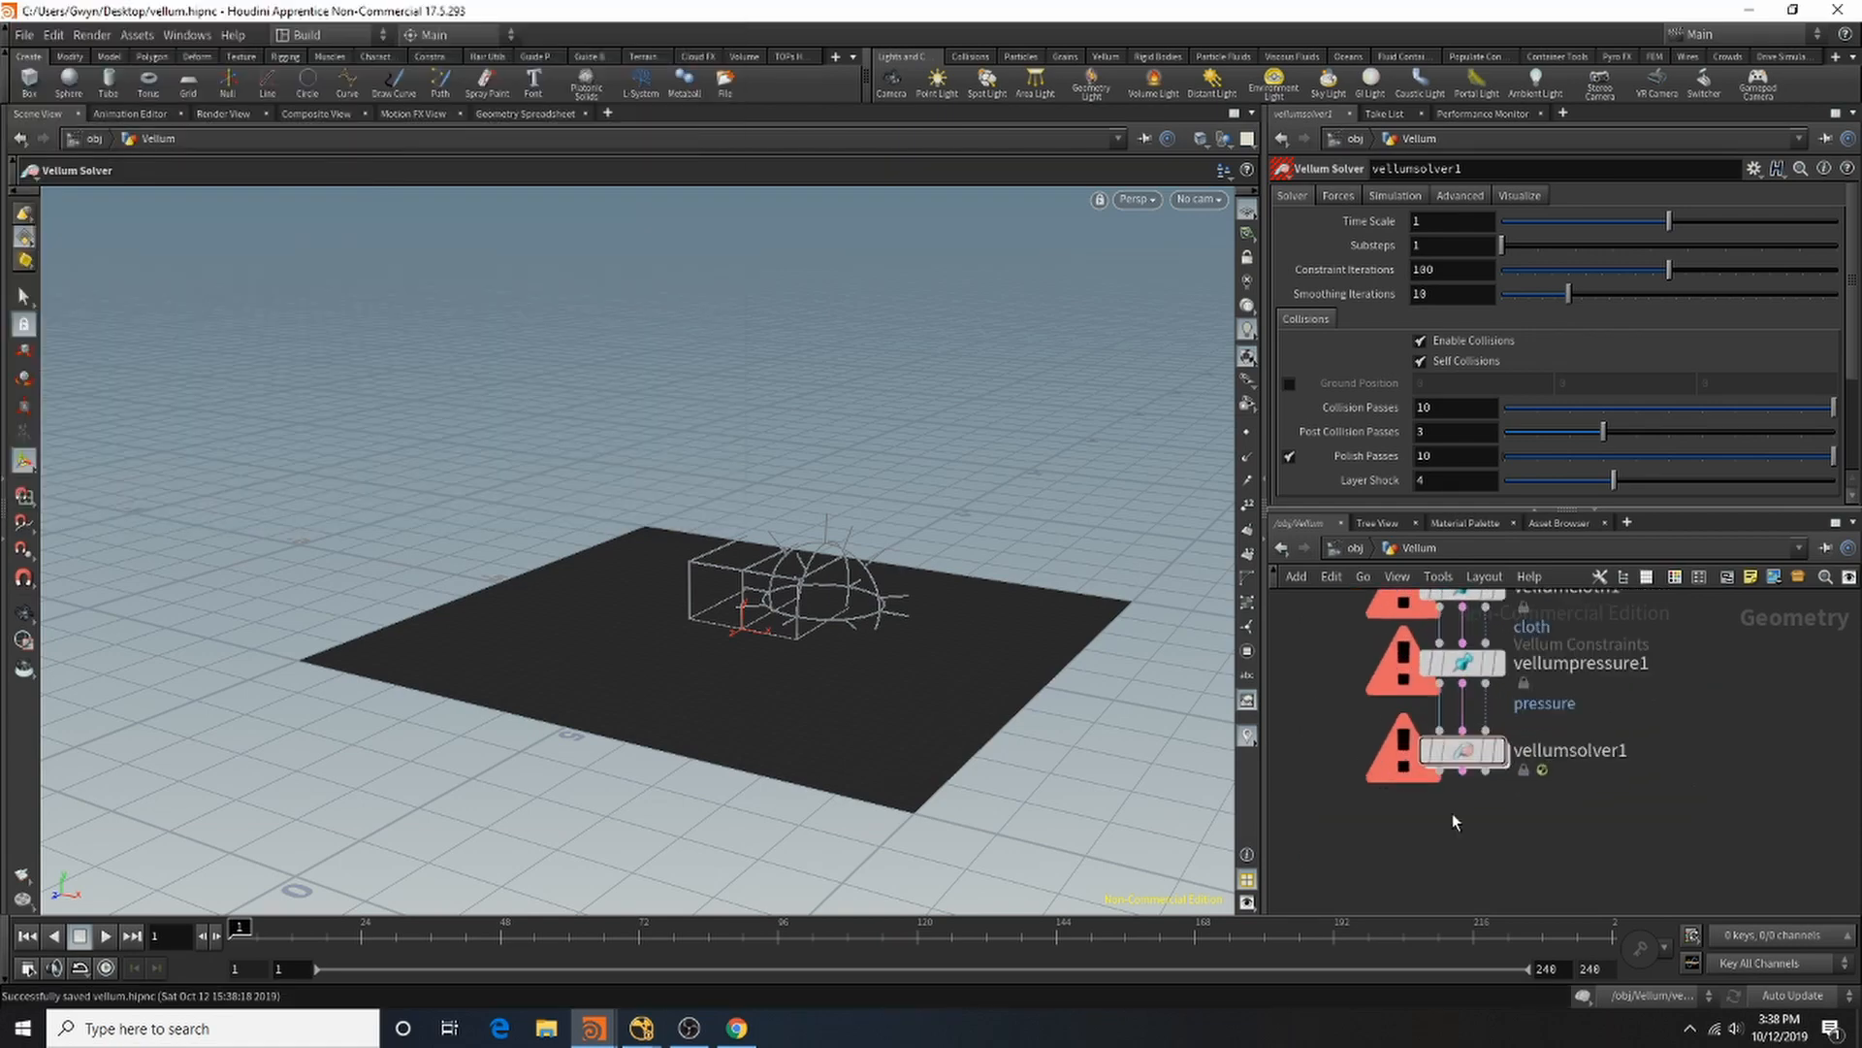
Step: Add a Vellum Post-Process node below the solver and connect the solver's three outputs to it
key(Tab)
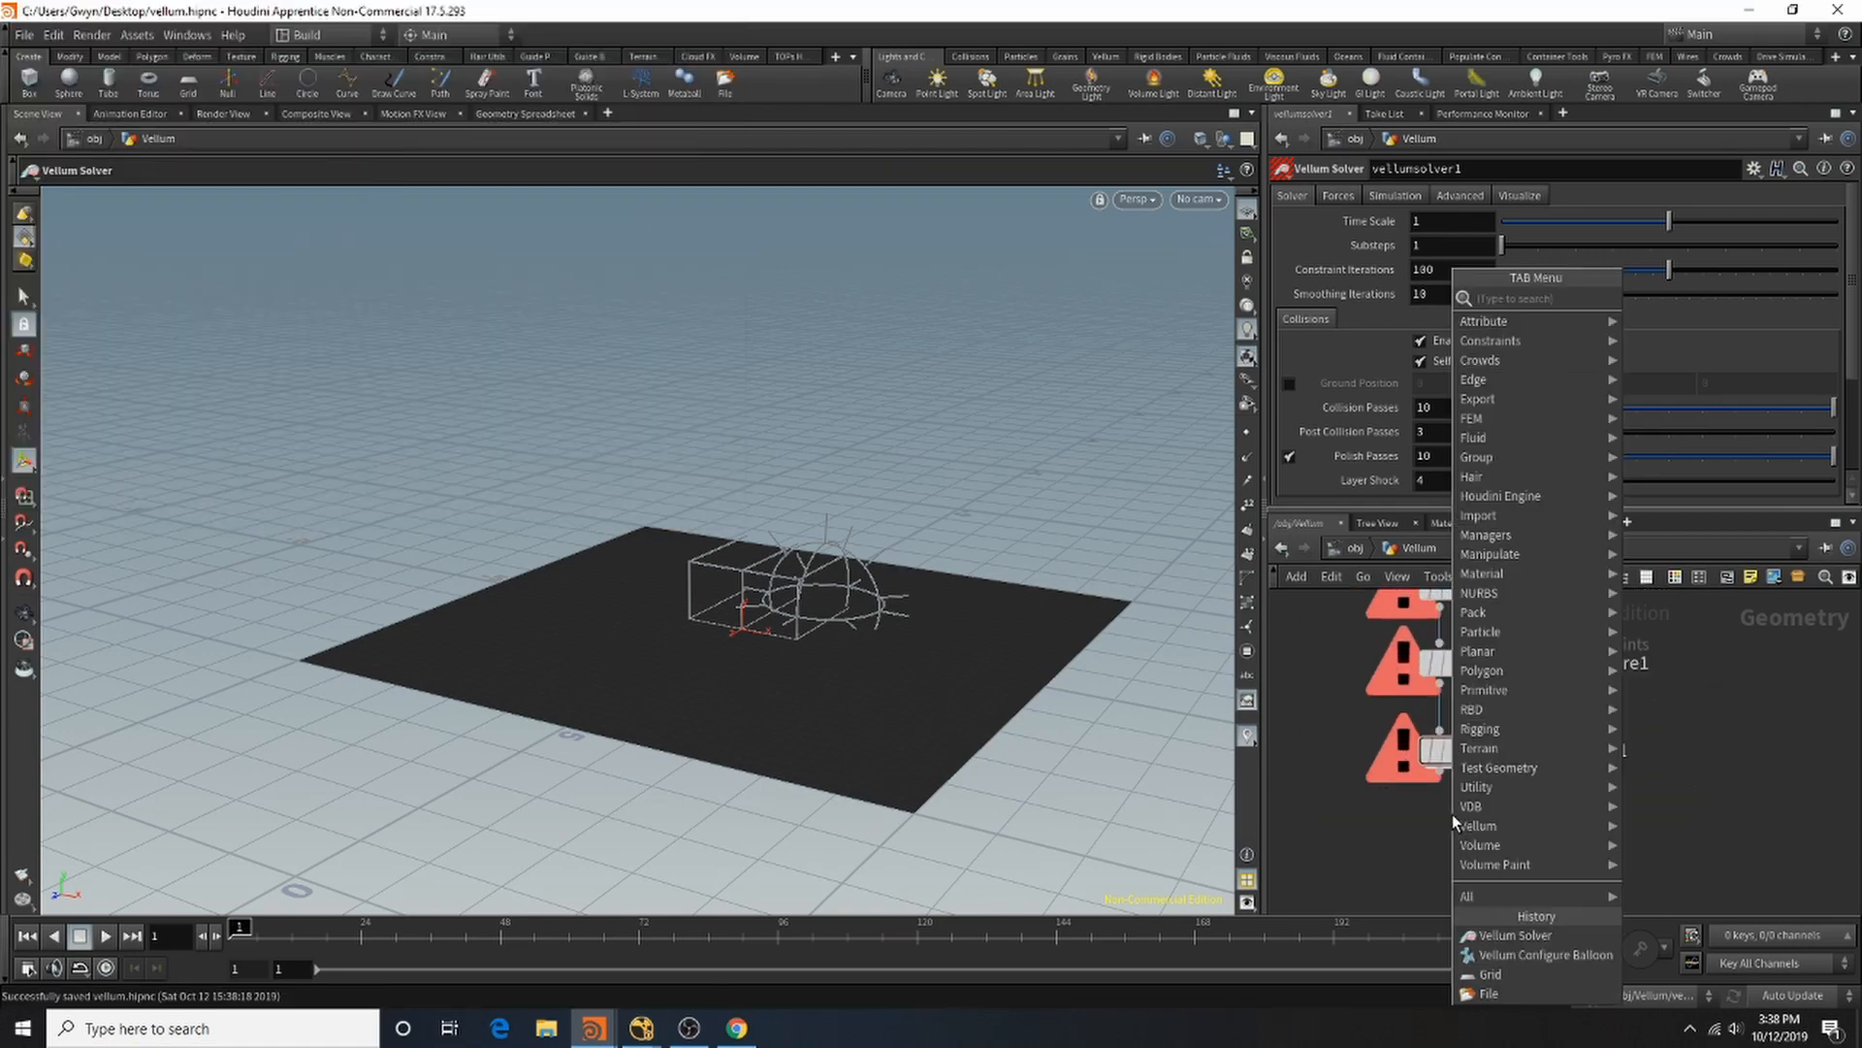
mouse_move(1474, 825)
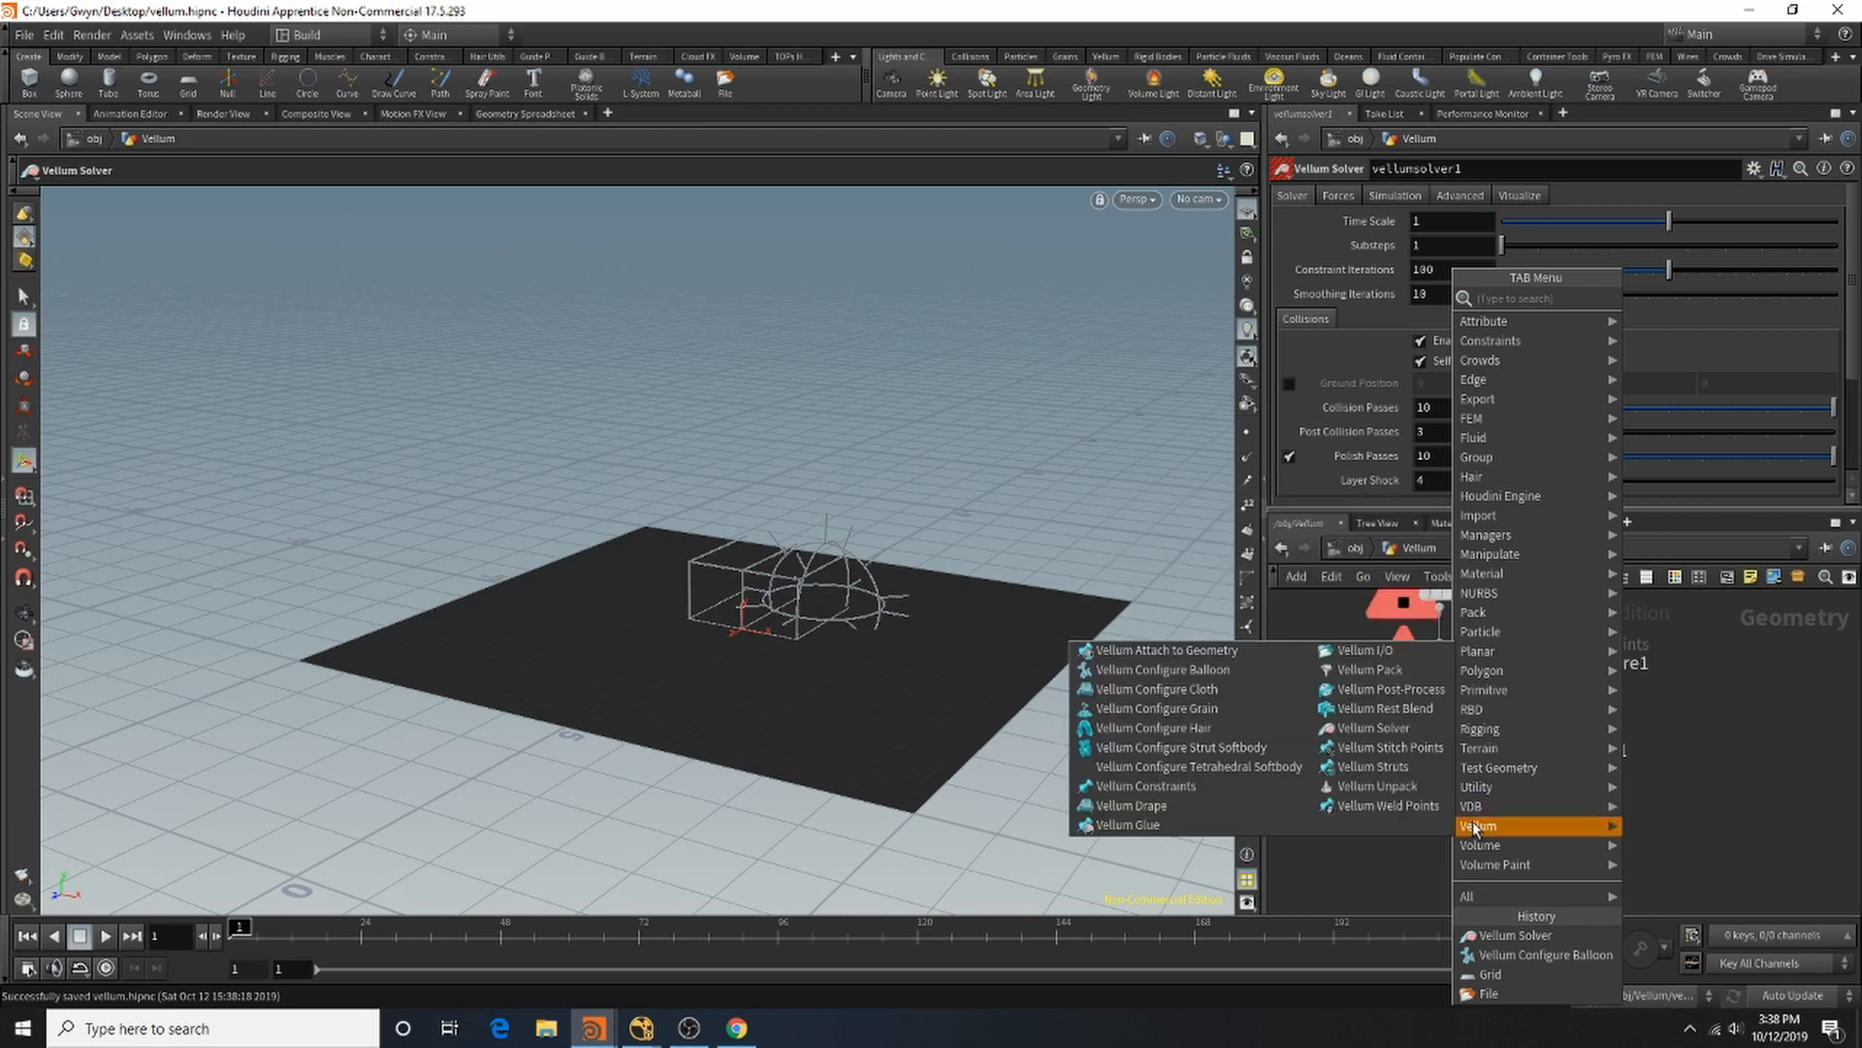
click(1431, 689)
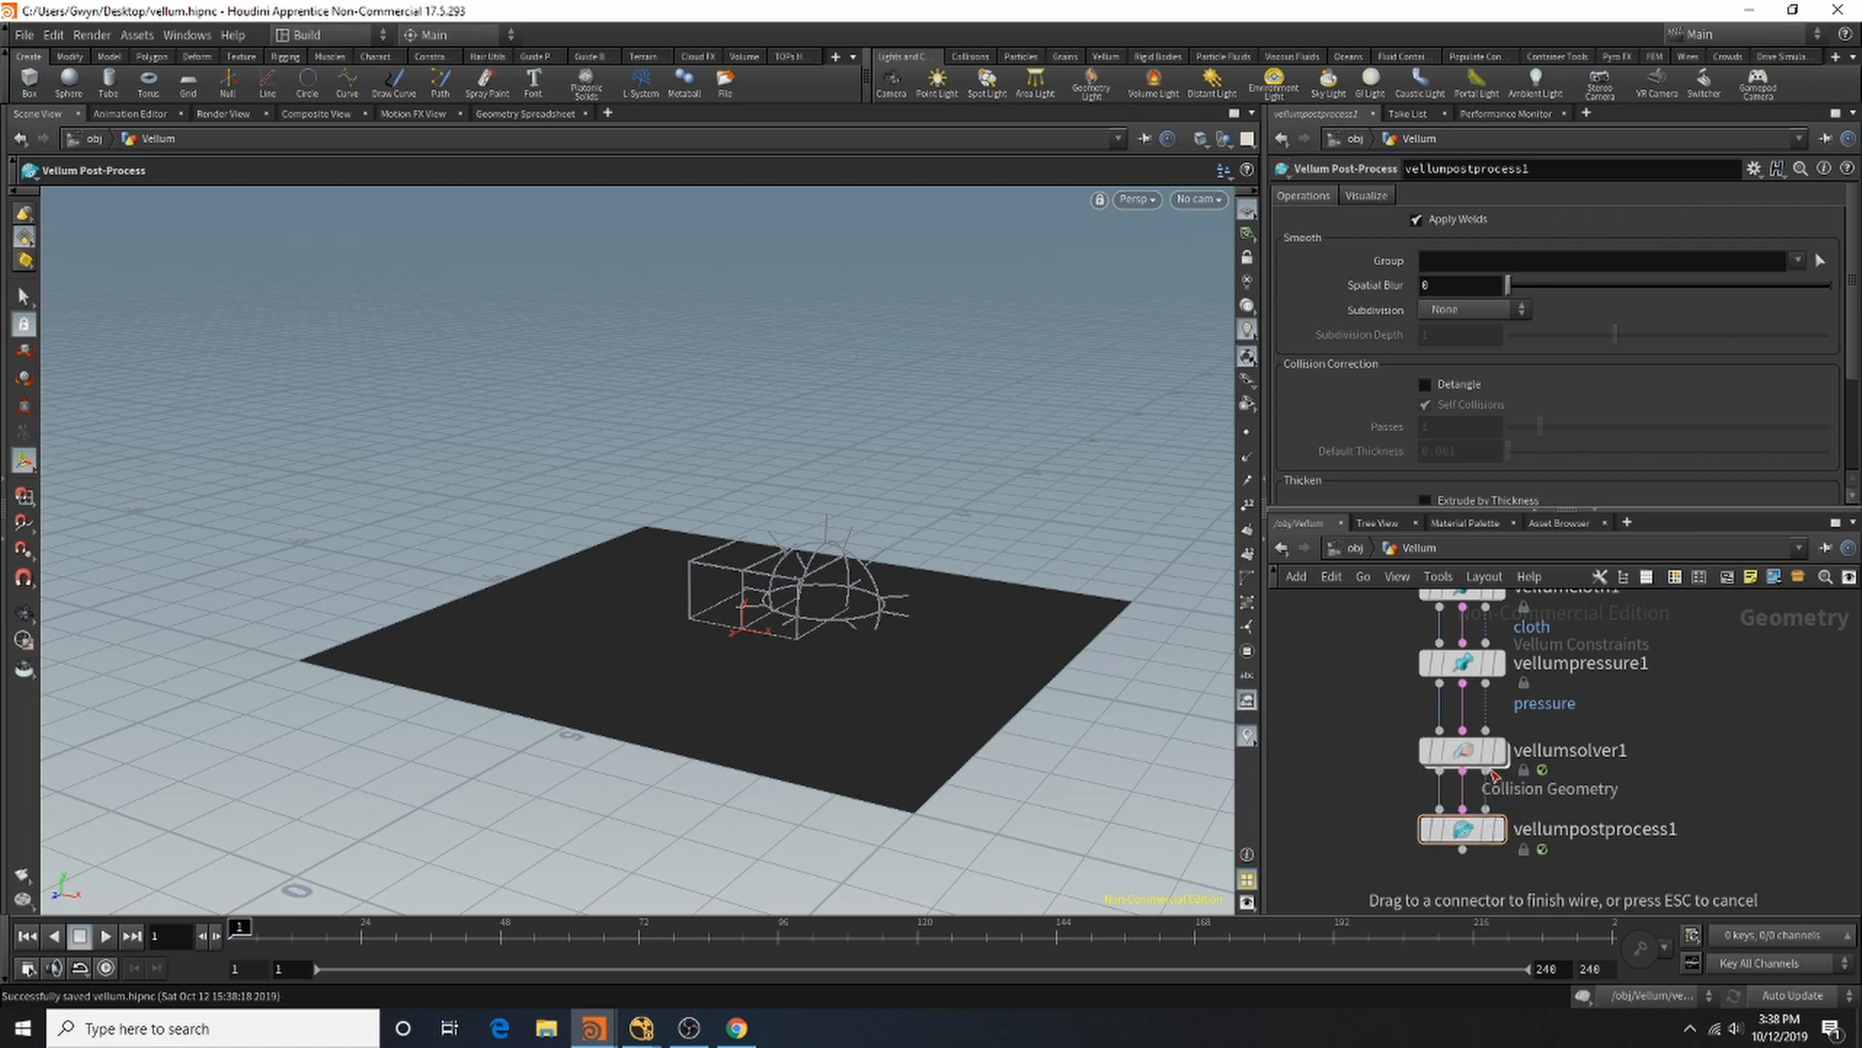
scroll(1494, 863, down, 5)
scroll(1493, 770, up, 5)
scroll(1378, 648, down, 5)
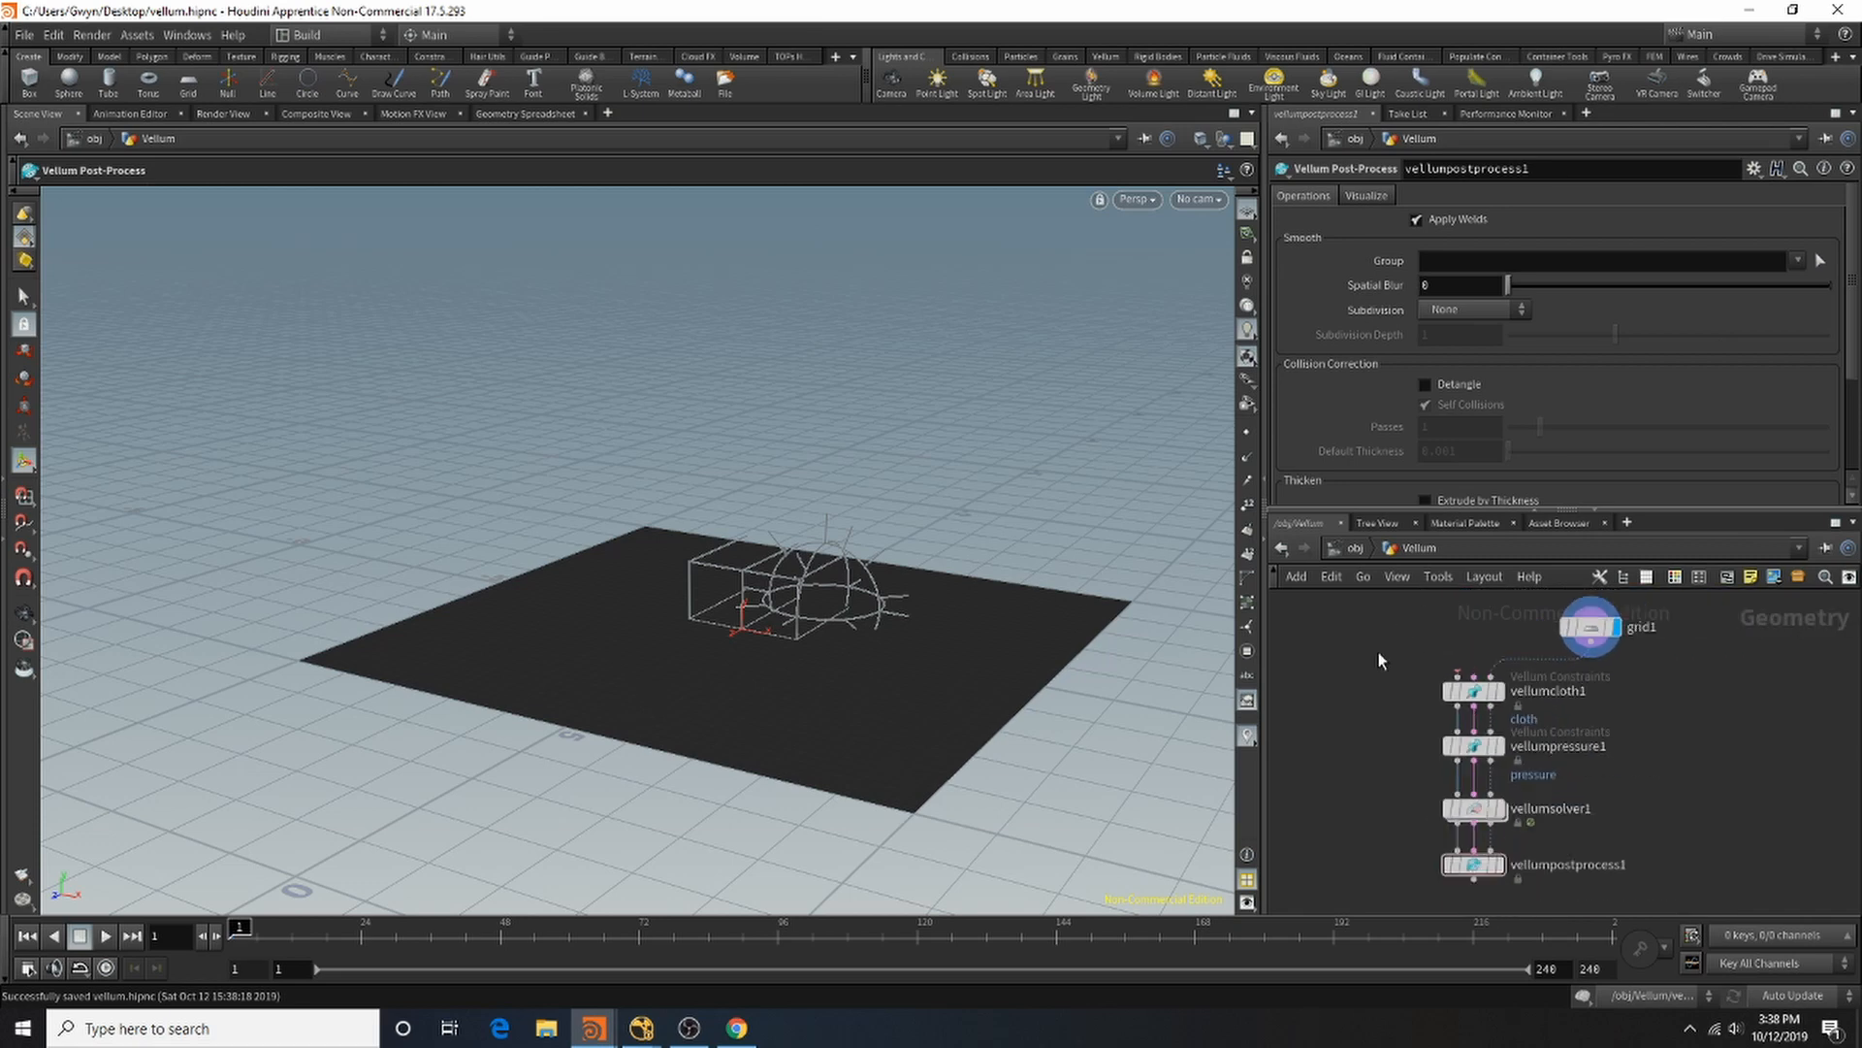
Step: Add a Superquad with 50 rows, 49 columns, XY exponent 4.46 and Z exponent 0.04, and raise its Y center to about 0.51
scroll(1387, 594, up, 4)
scroll(1387, 589, up, 4)
key(Tab)
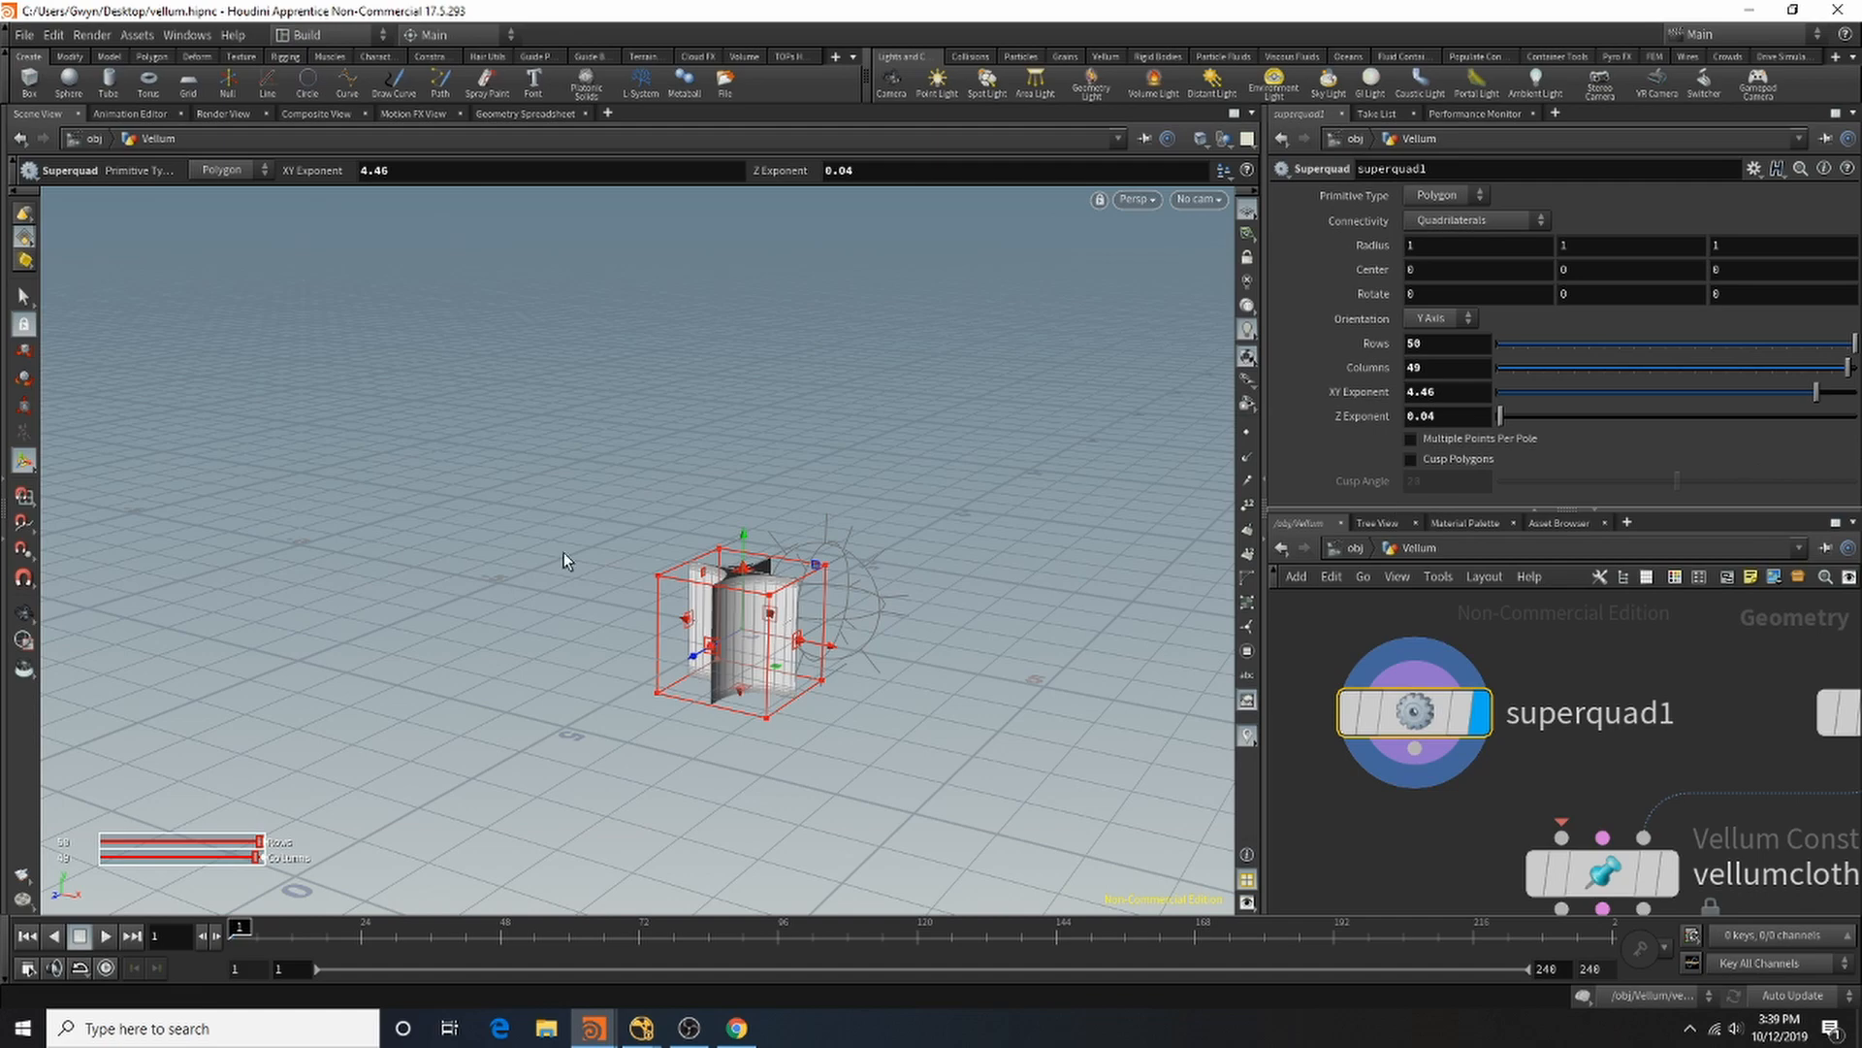
mouse_move(743, 540)
mouse_down()
mouse_move(743, 577)
mouse_move(740, 514)
mouse_up()
key(super)
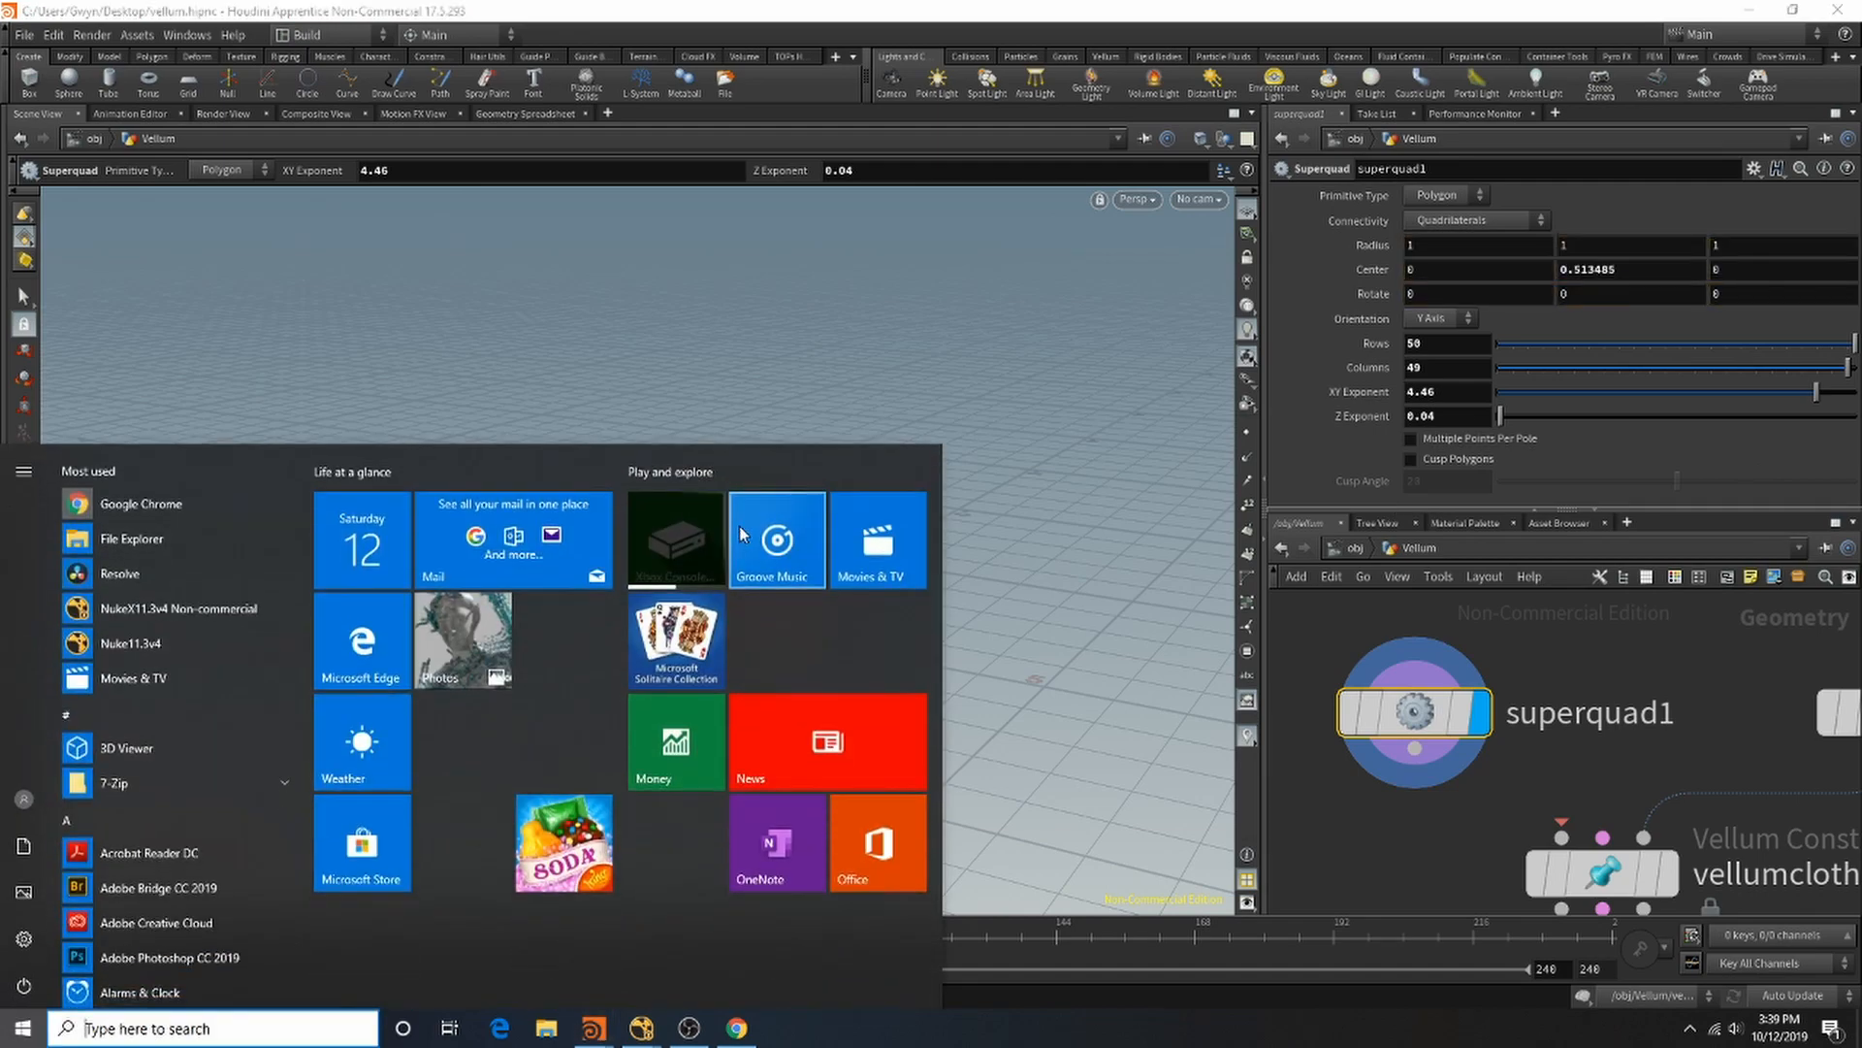
click(1077, 531)
right_click(803, 582)
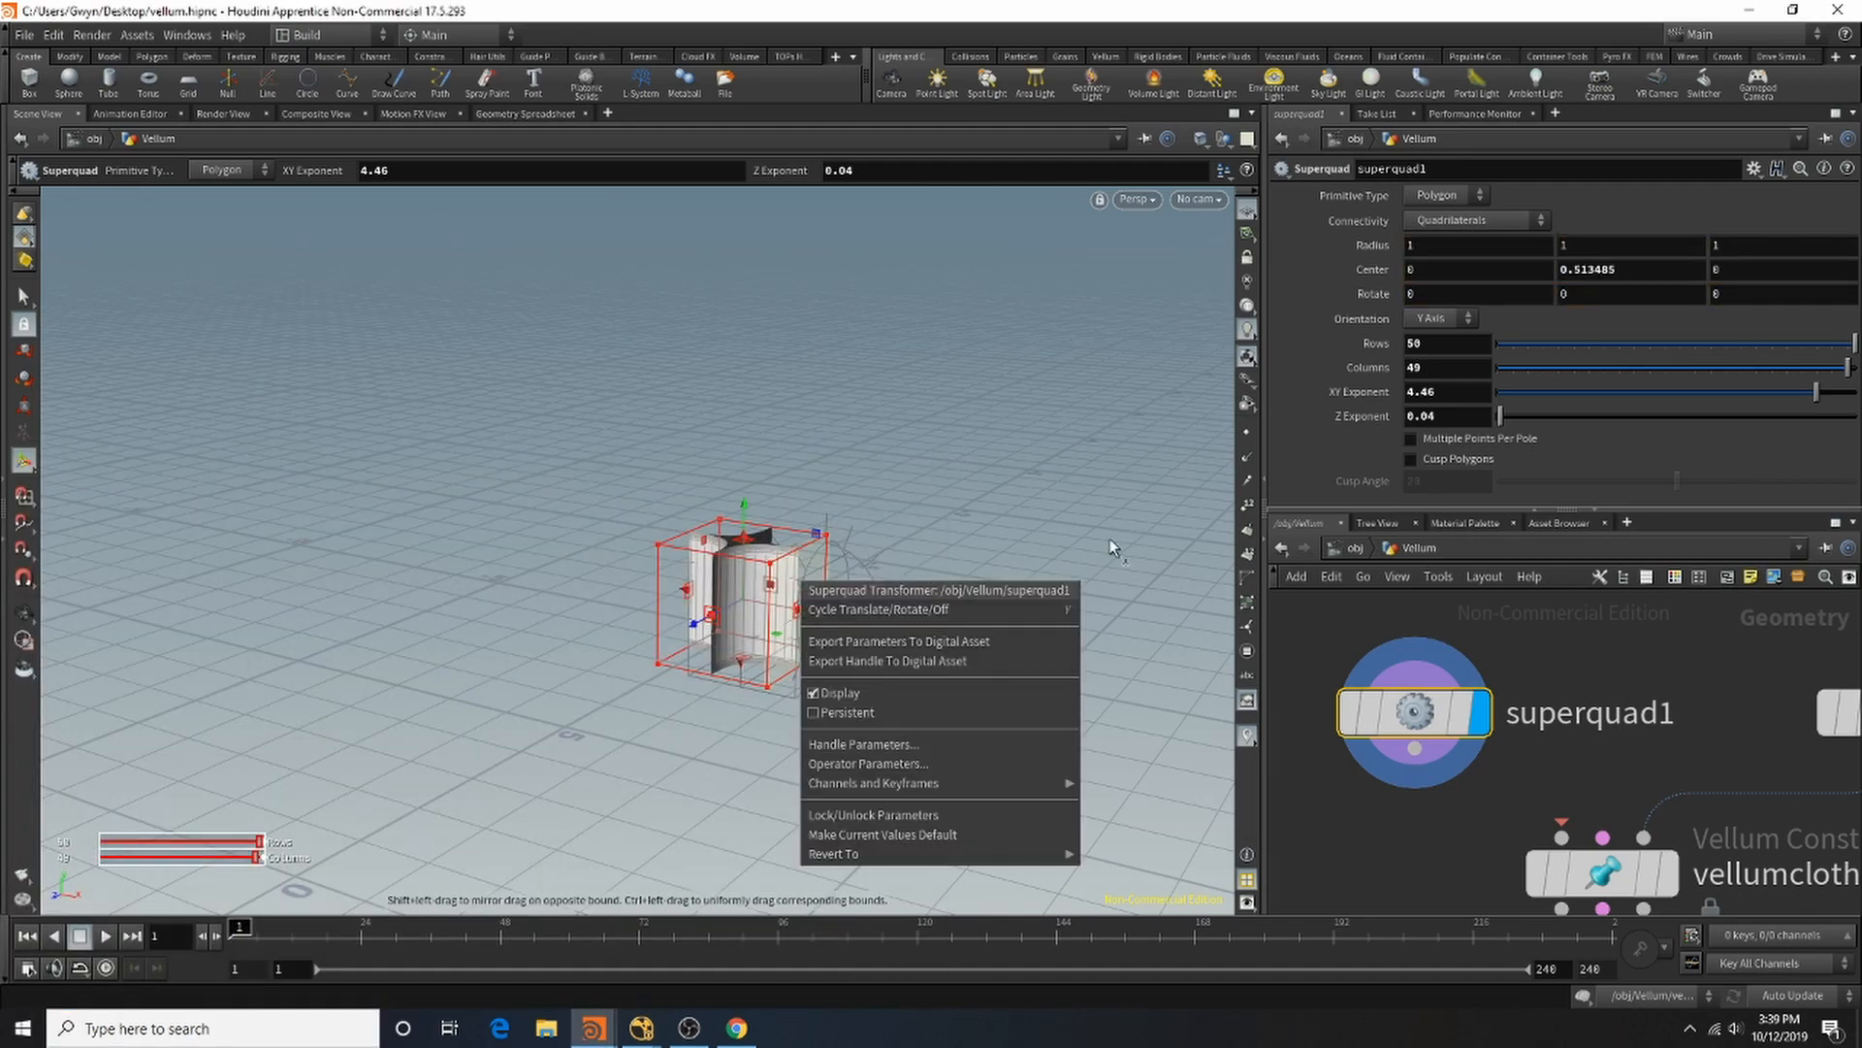
click(1110, 540)
key(super)
key(super)
Step: Switch the superquad's primitive type to Mesh and back to Polygon
alt+right_drag(861, 531, 948, 497)
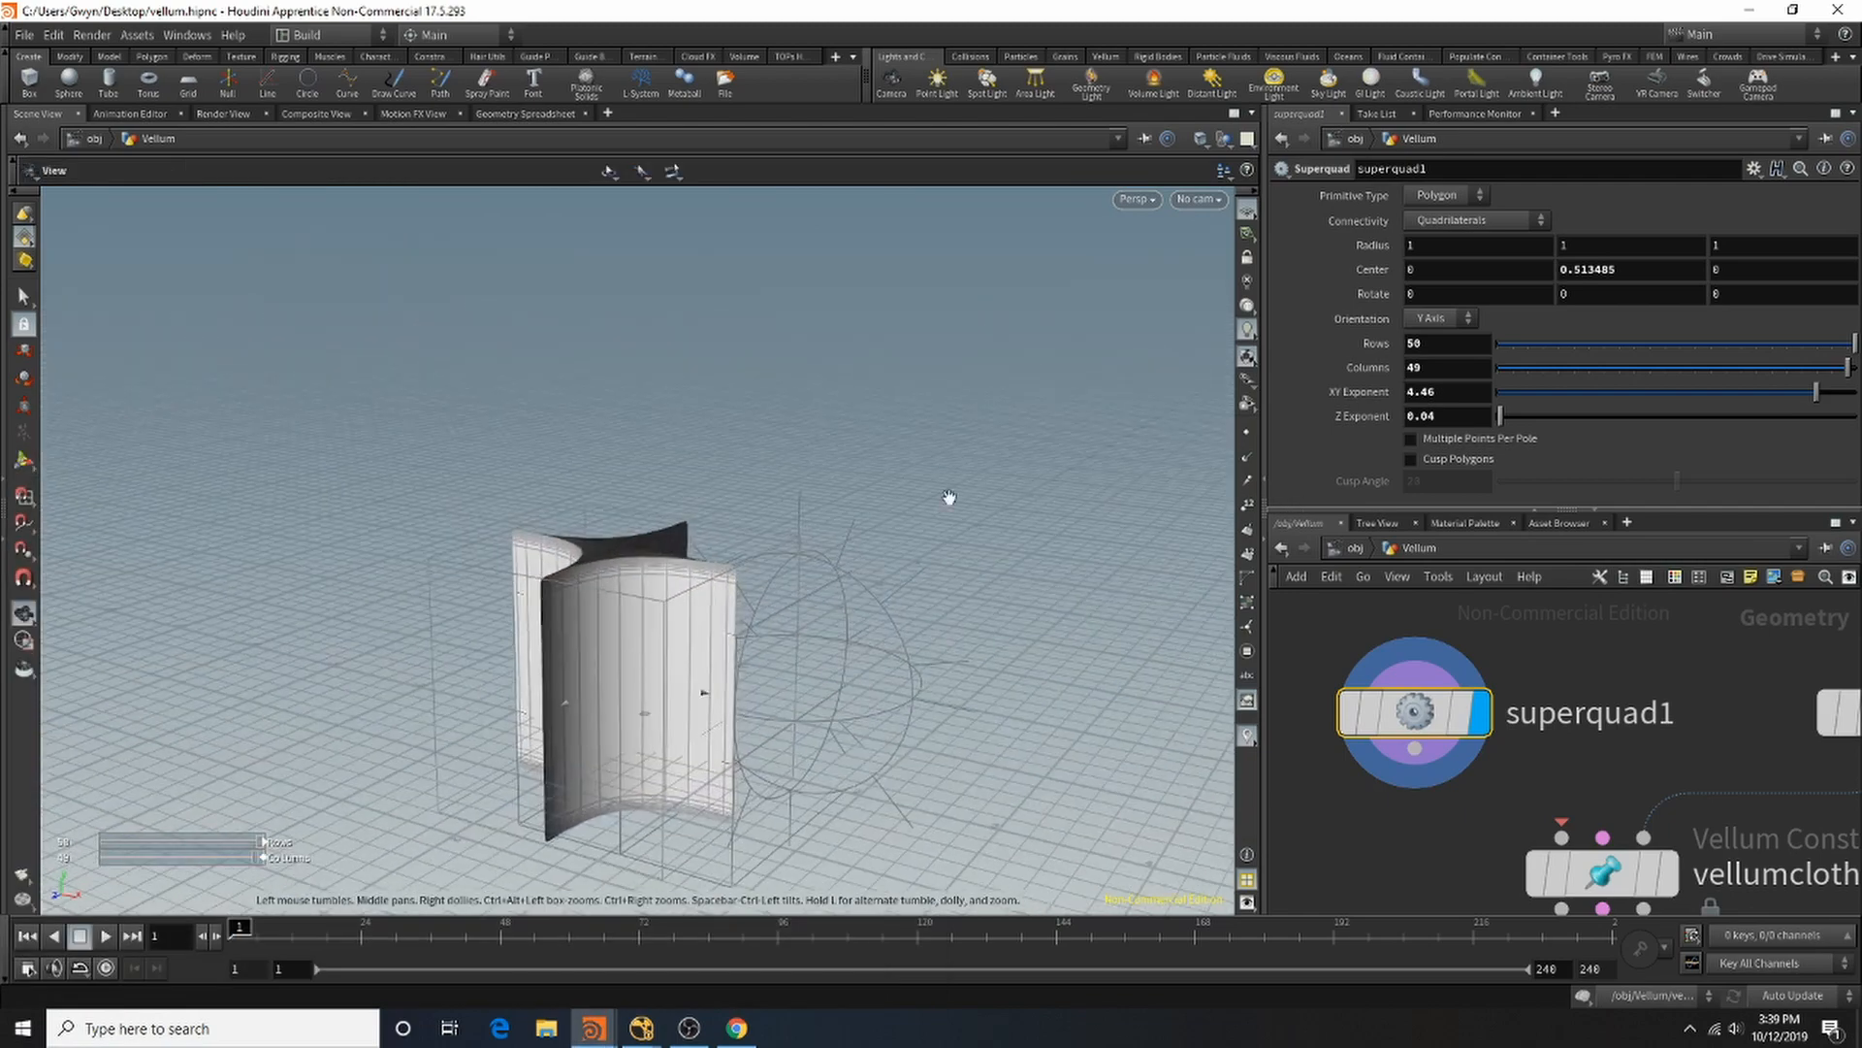
alt+drag(542, 583, 537, 637)
alt+middle_drag(536, 637, 631, 514)
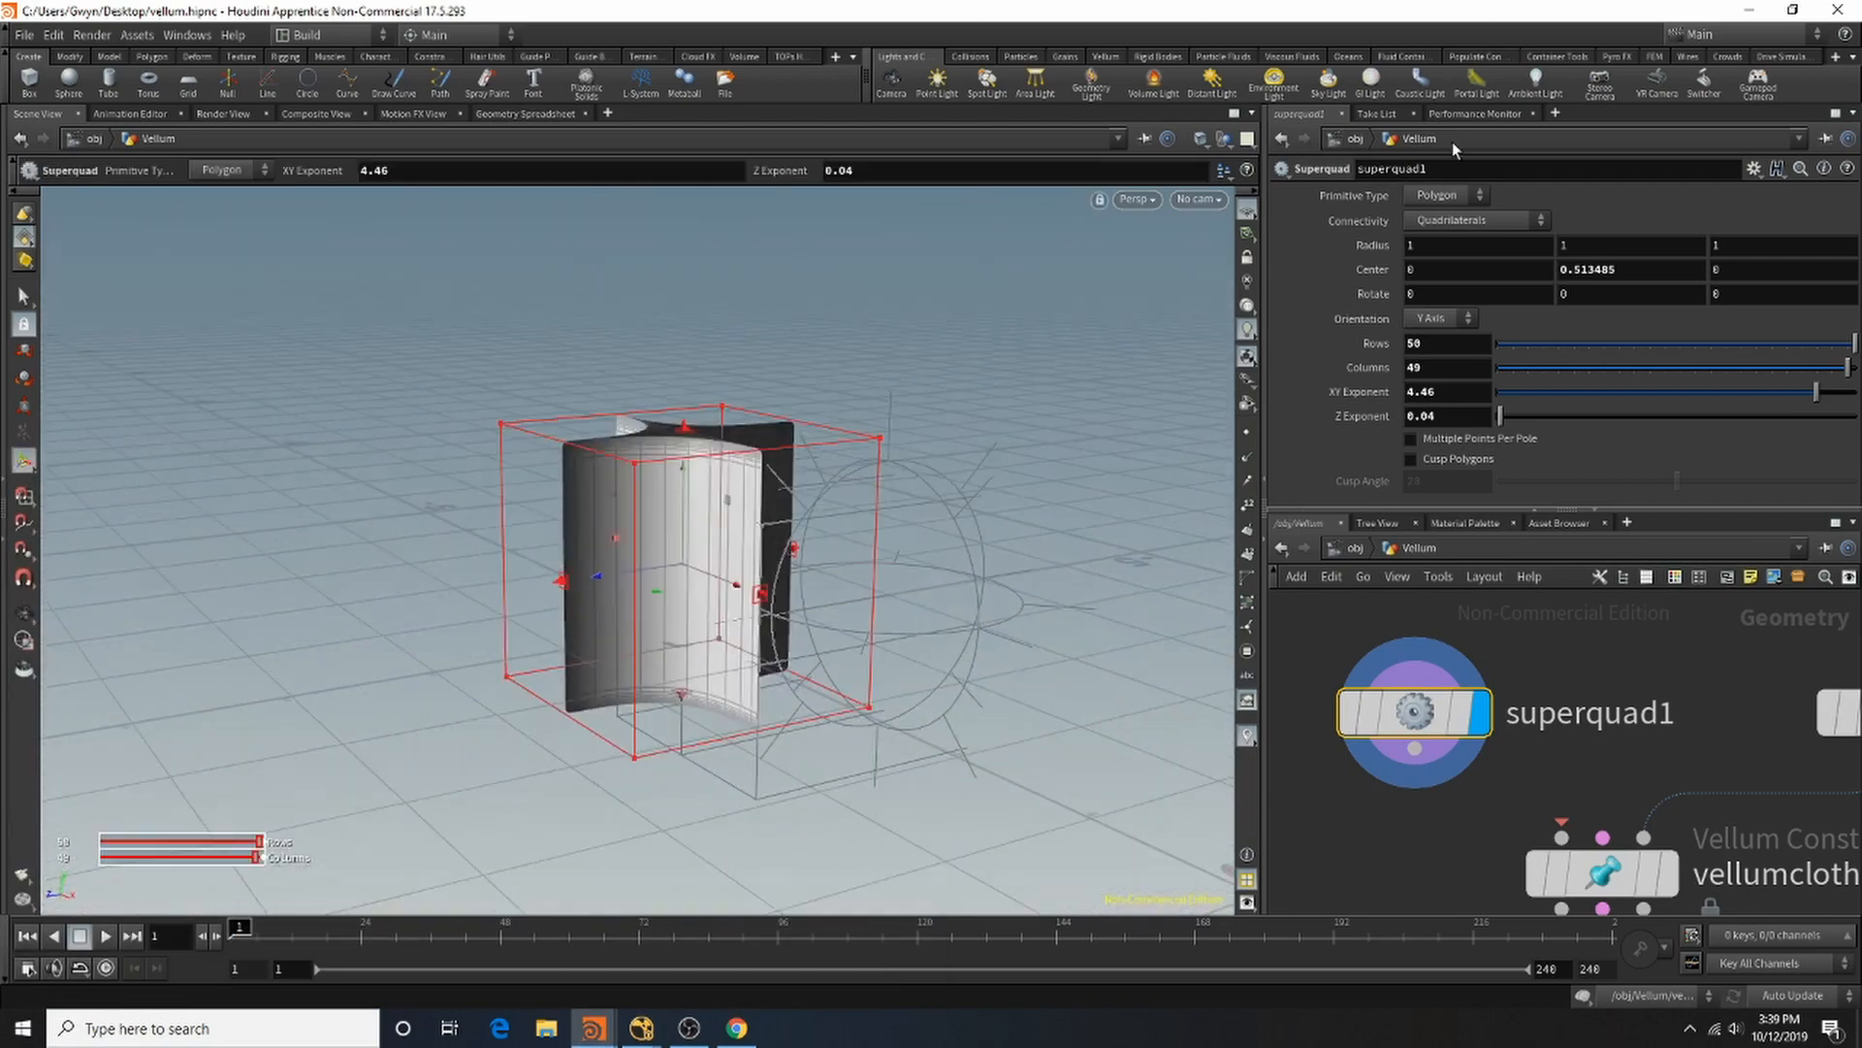
click(1431, 203)
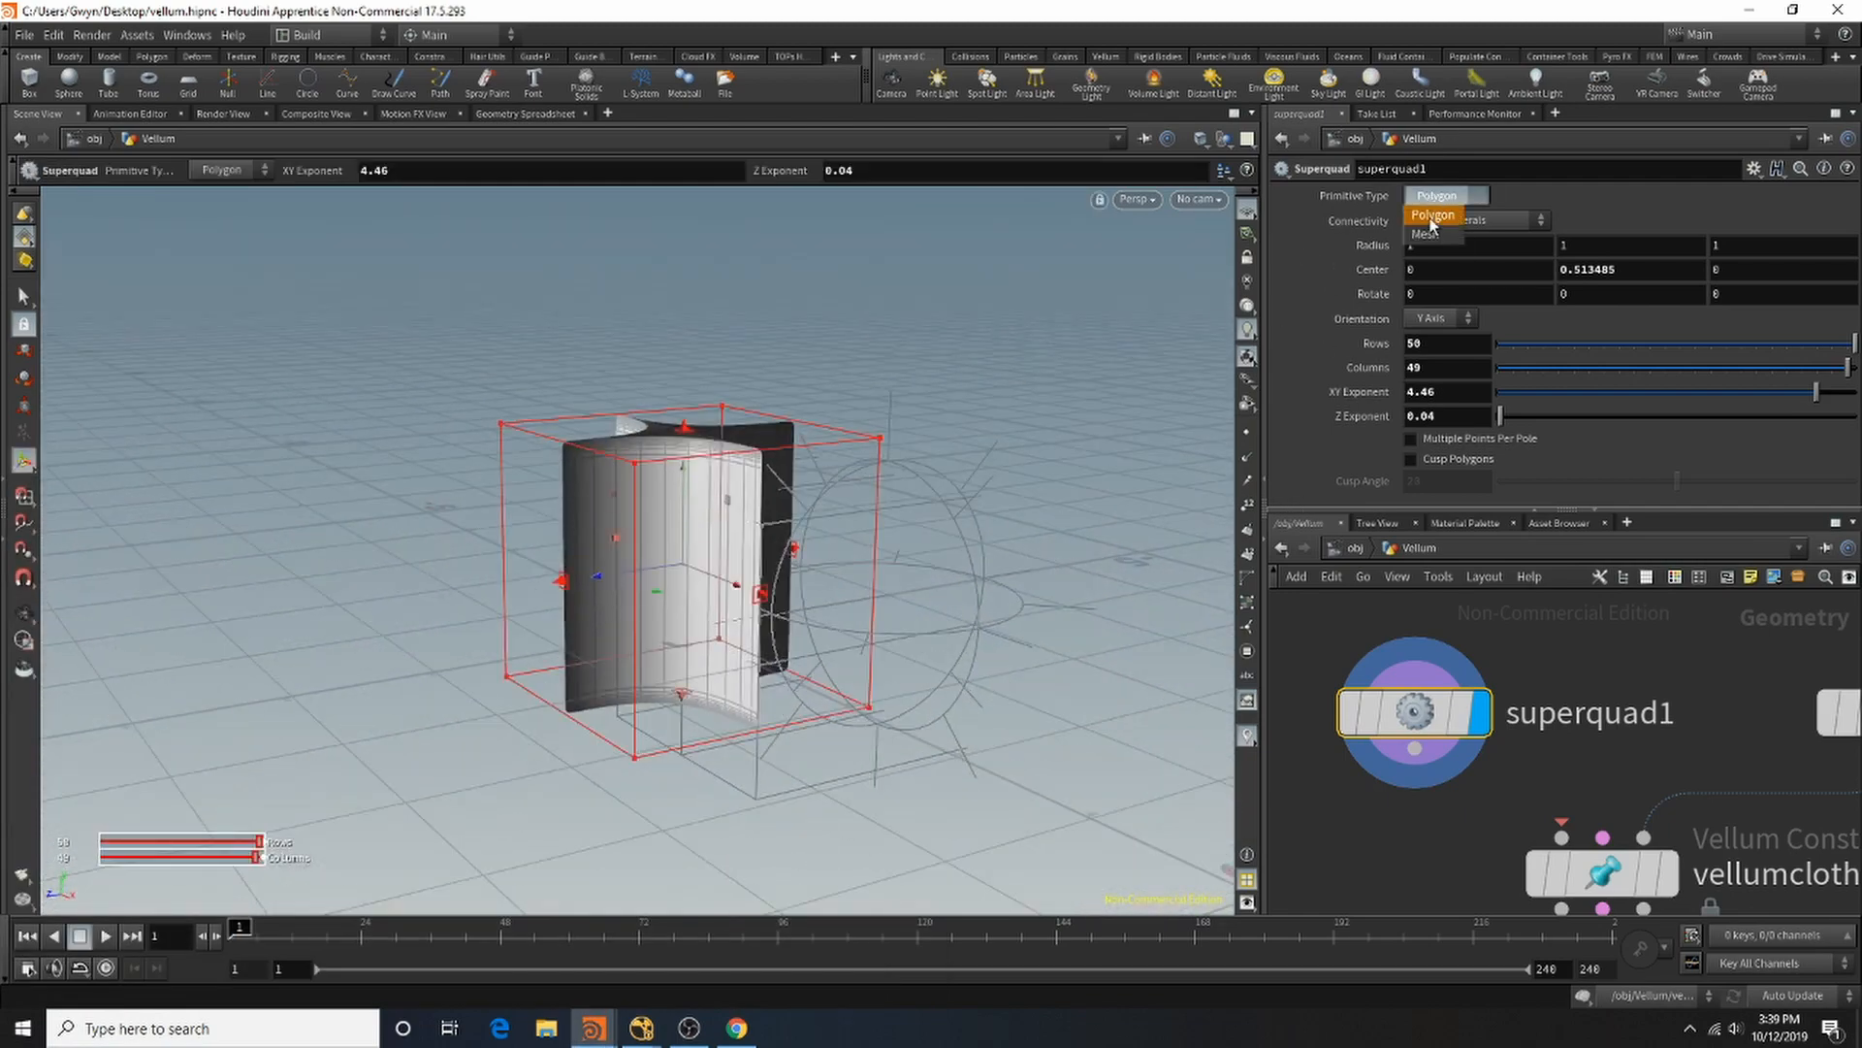
click(1431, 237)
click(1434, 196)
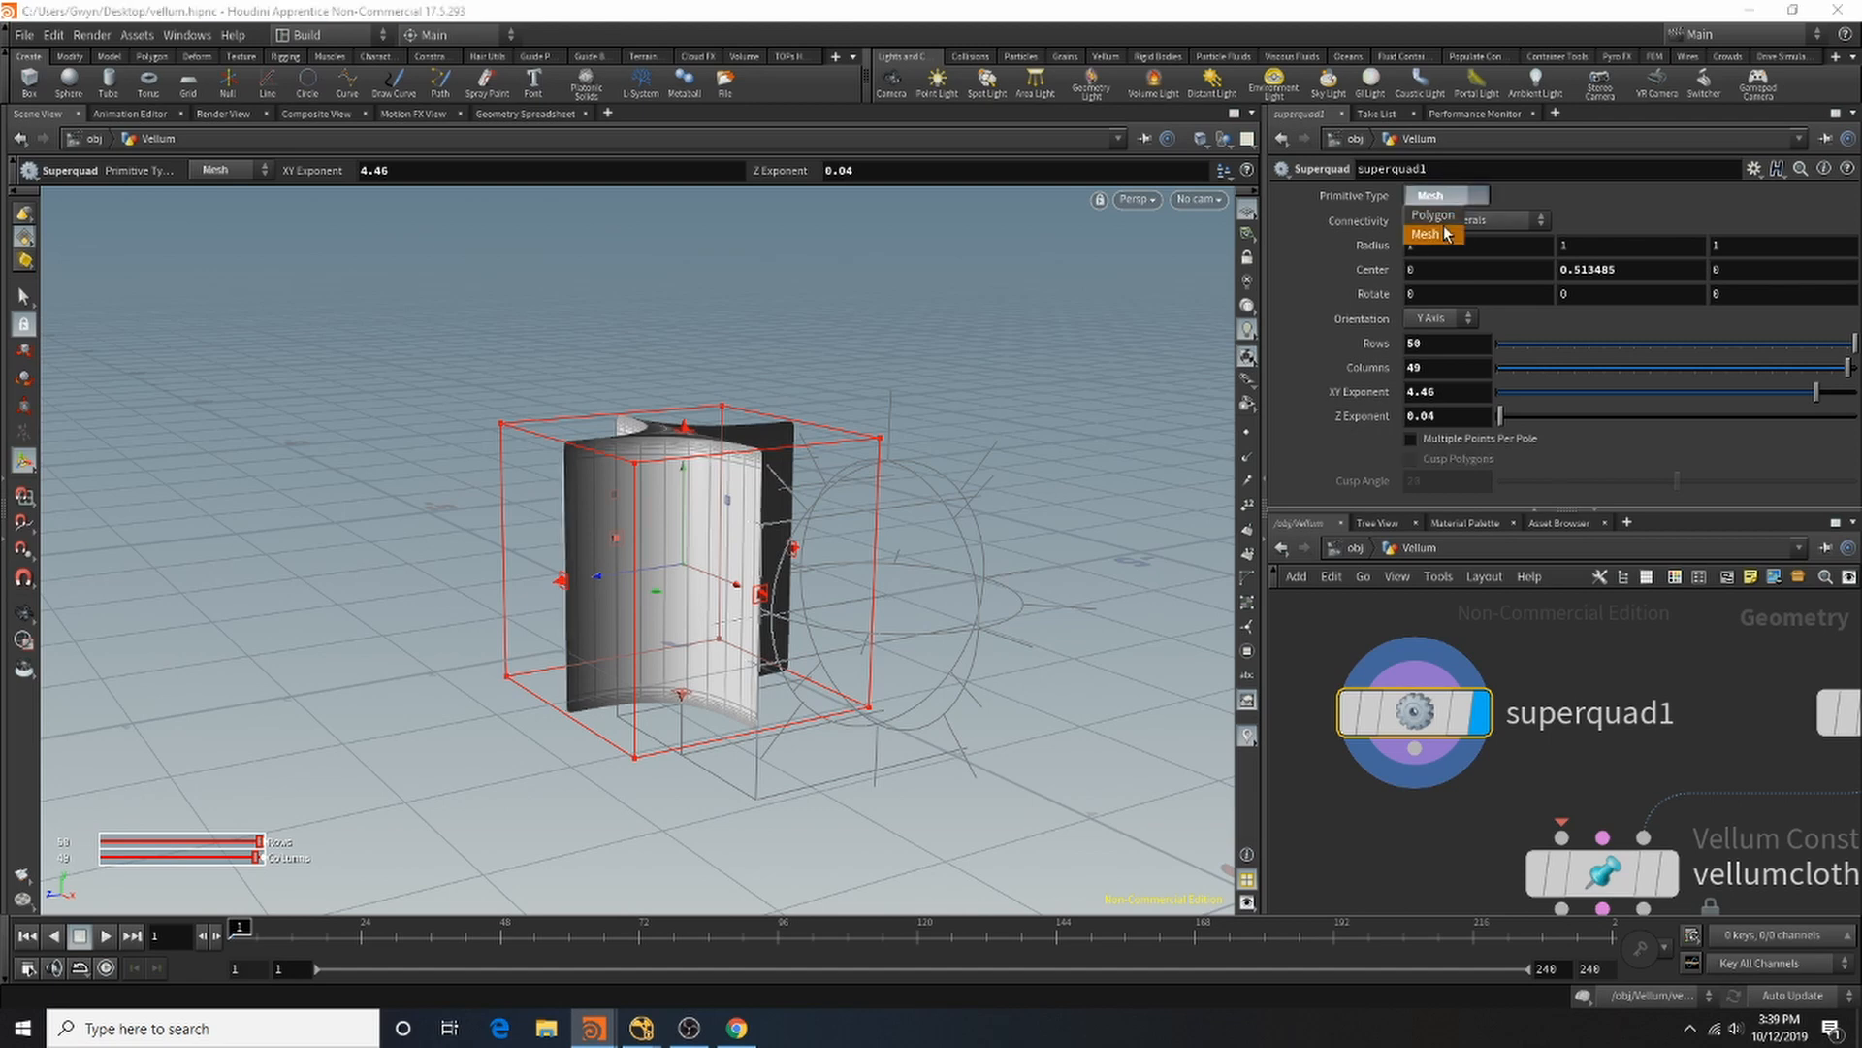
click(1450, 216)
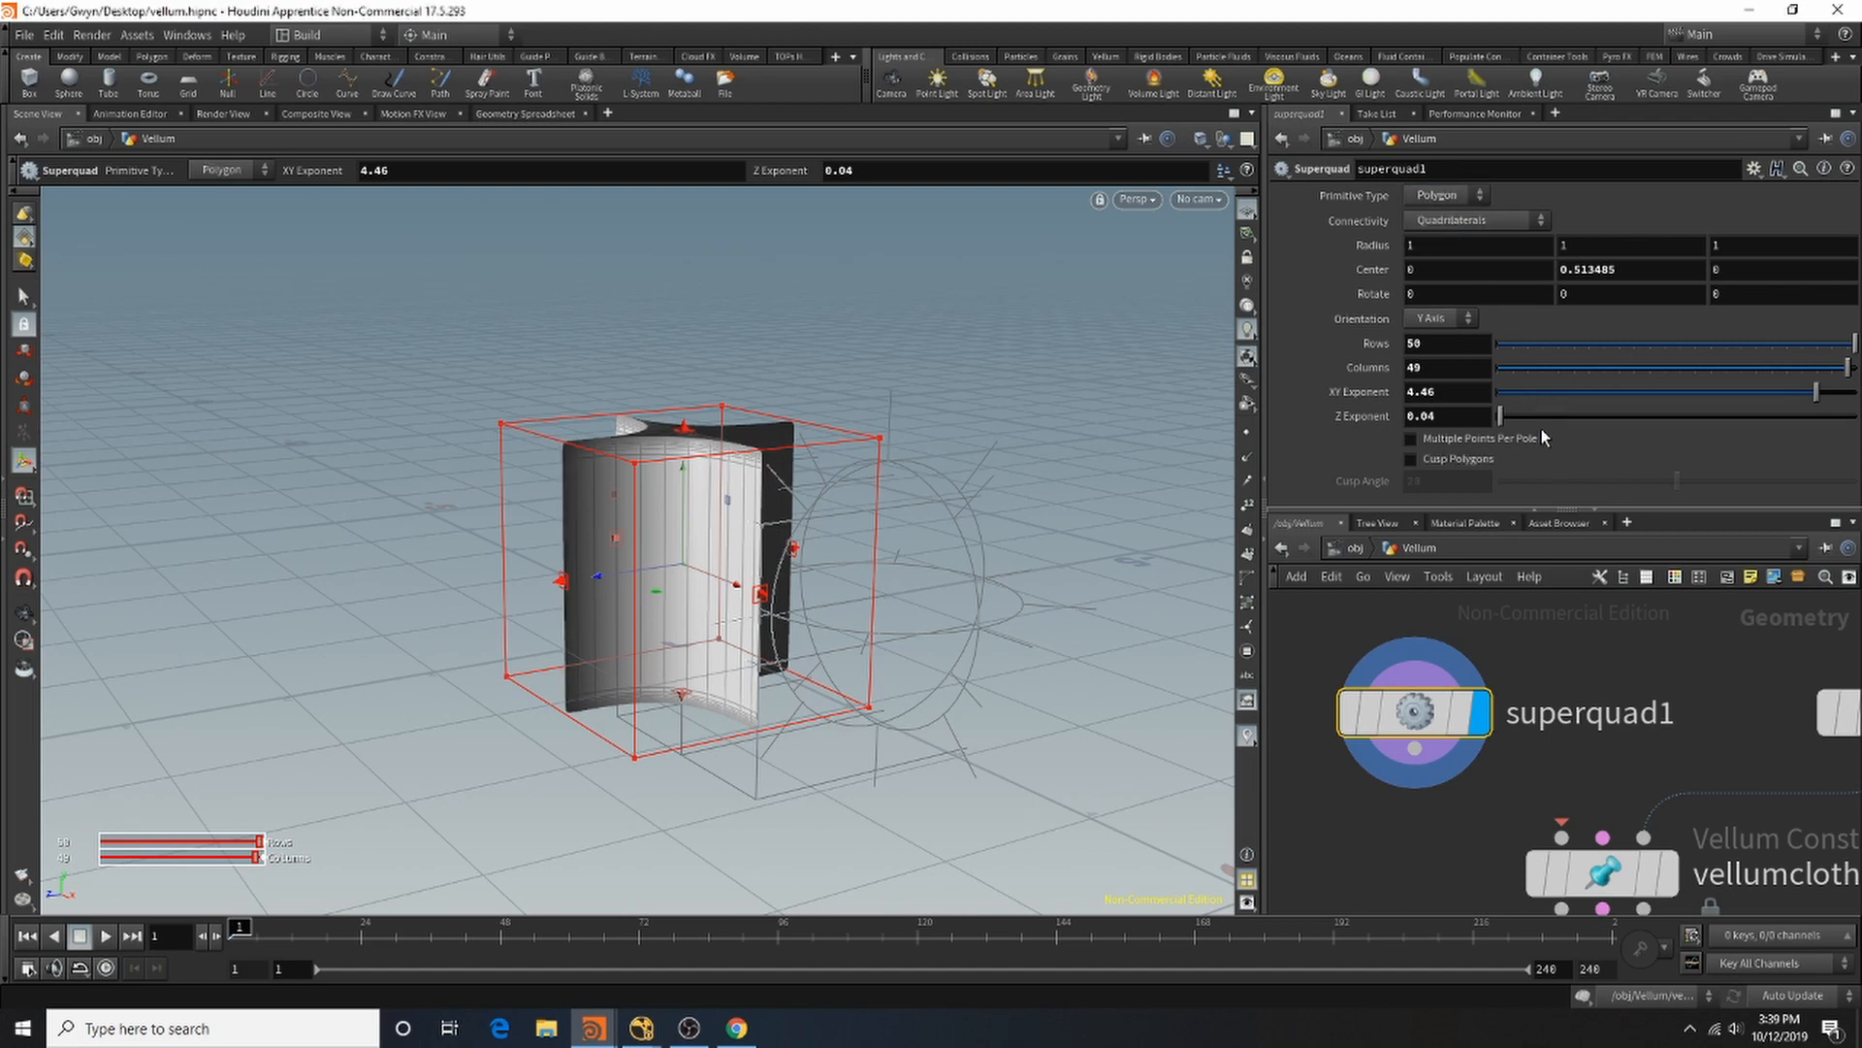
Step: Set the superquad's XY exponent to 1.6 and Z exponent to 0.91, and wire it into the cloth constraint's first input
drag(1500, 415, 1612, 391)
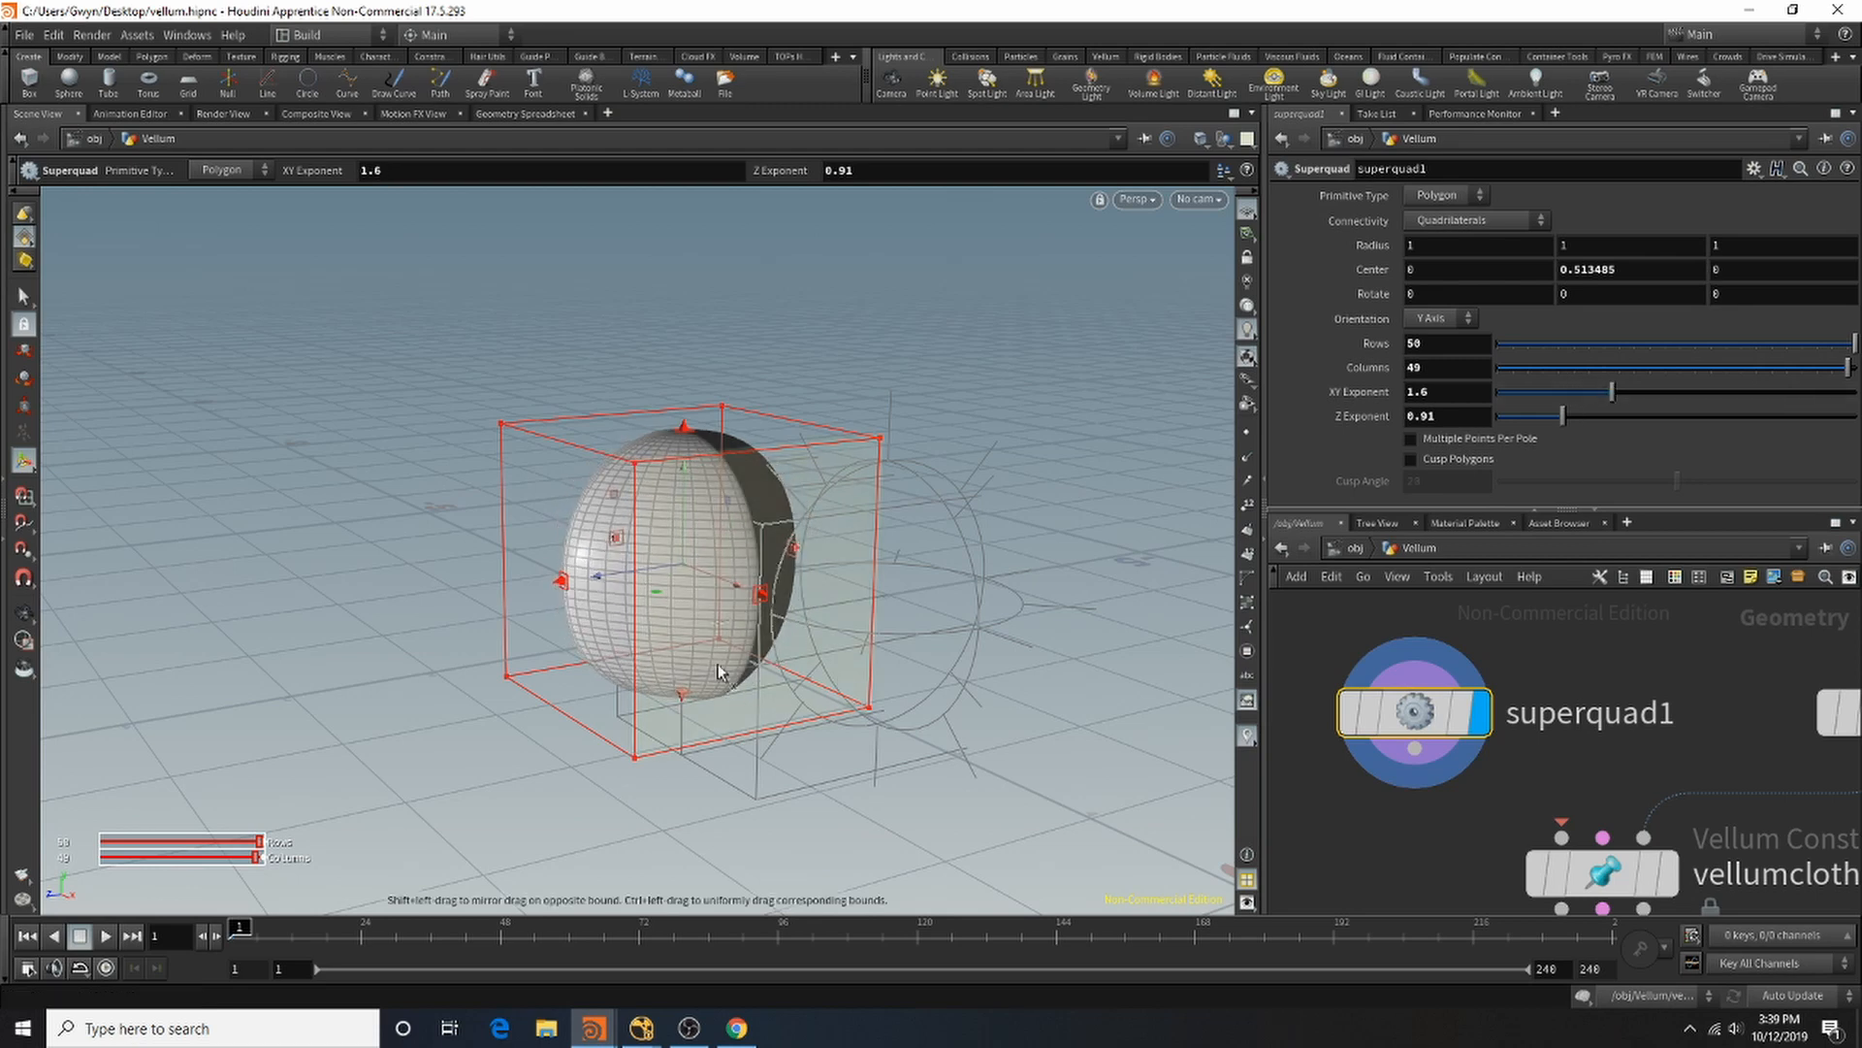
middle_drag(1416, 751, 1355, 684)
drag(1354, 681, 1484, 750)
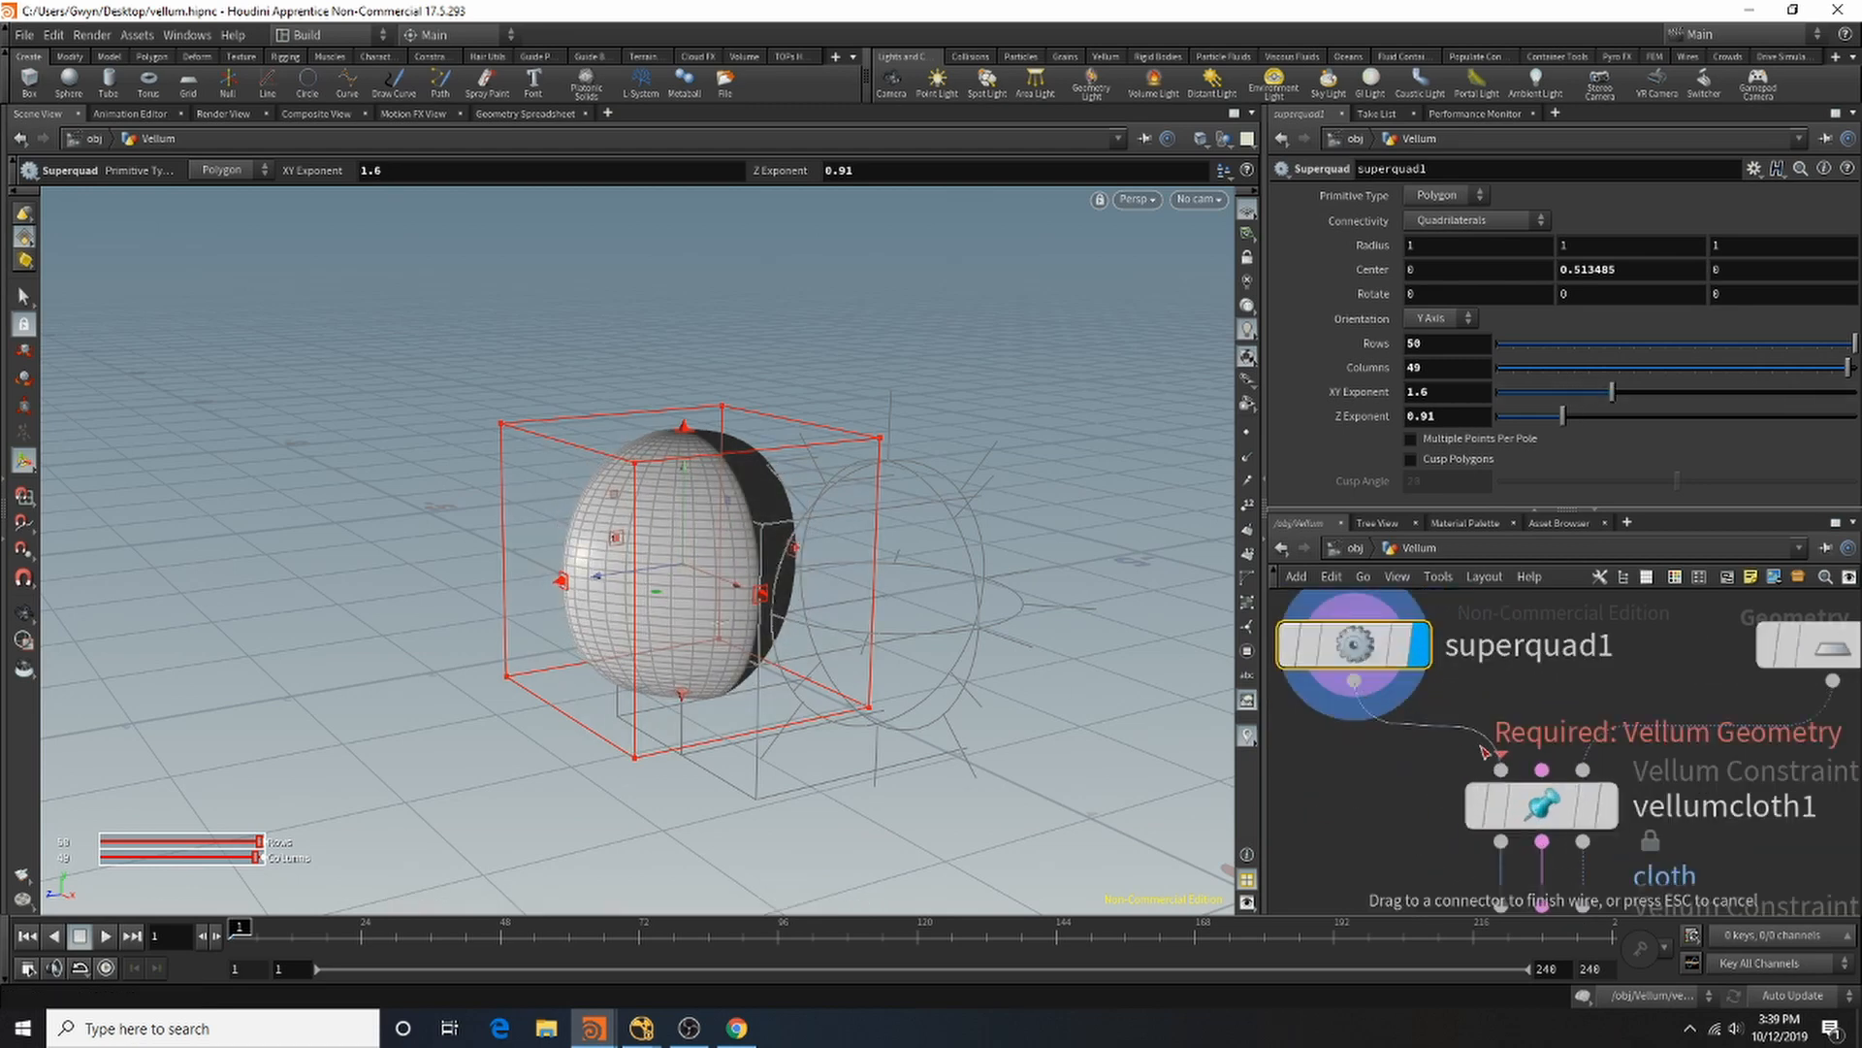
click(1500, 767)
Step: Turn on the template flag of the grid node
scroll(1455, 670, down, 4)
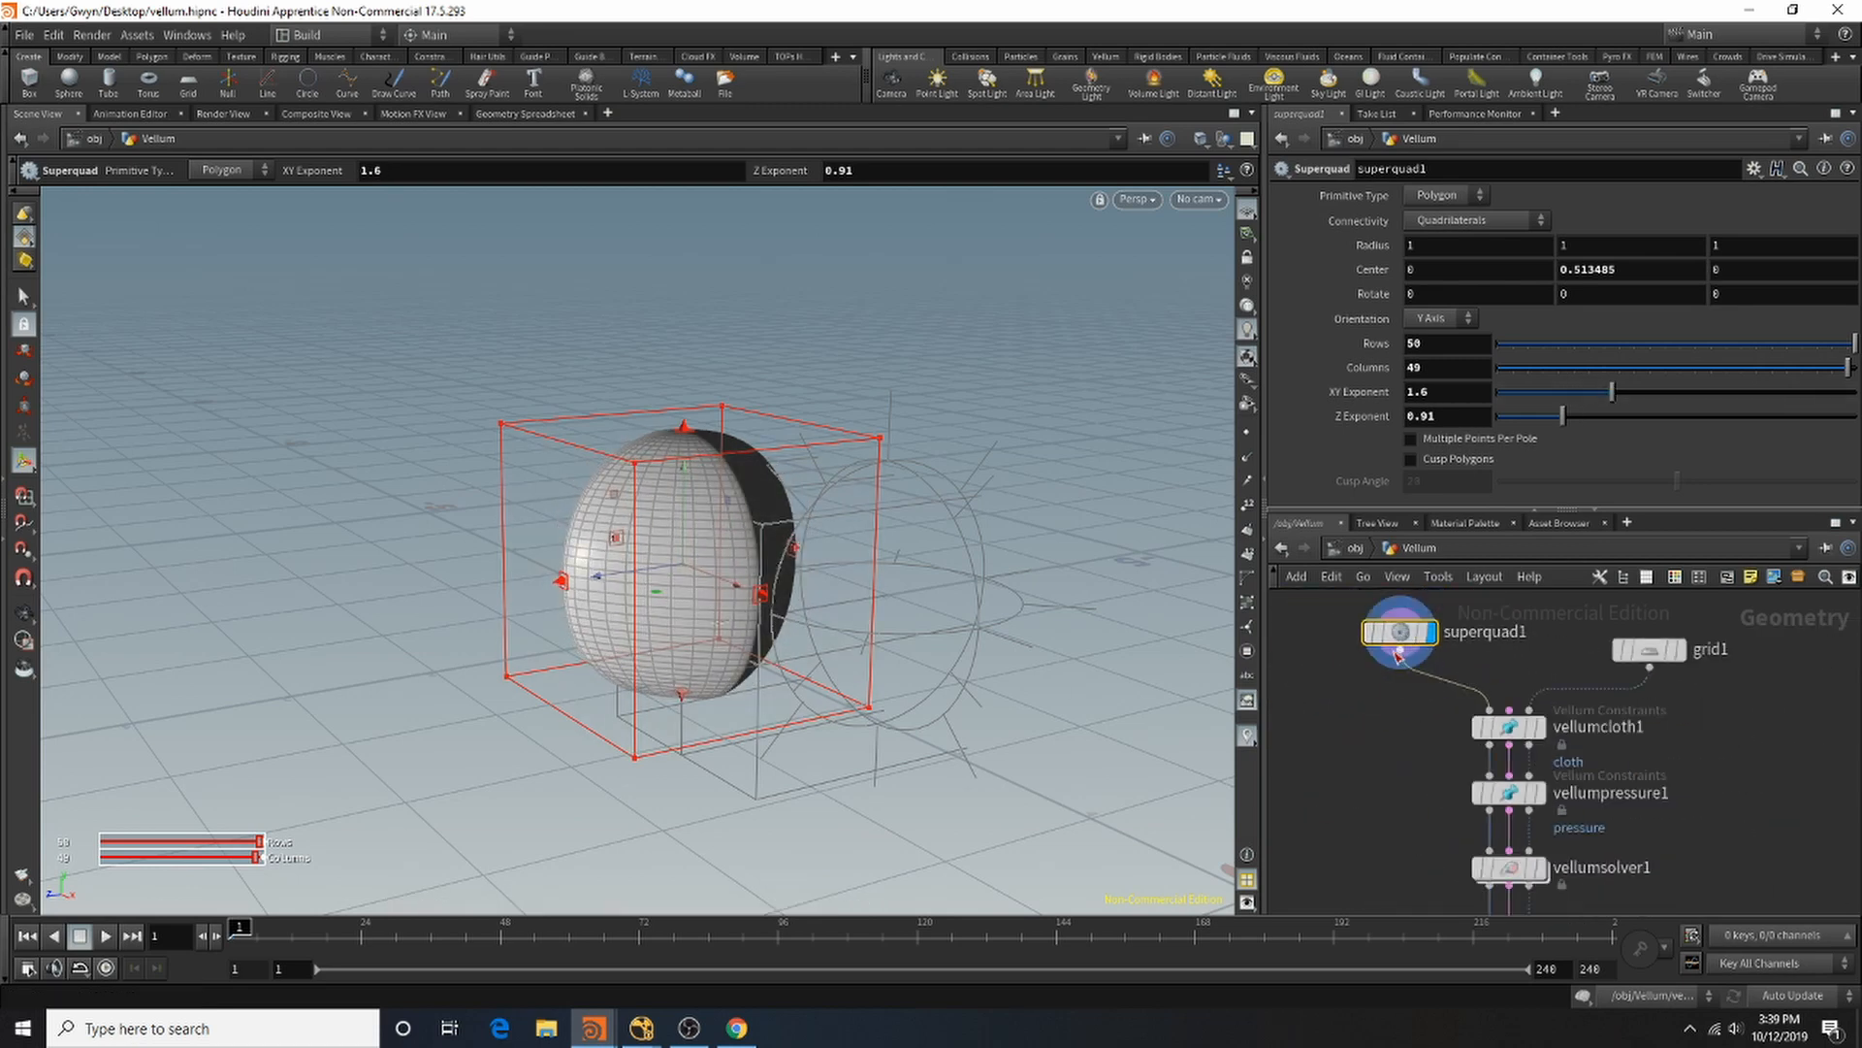
click(1677, 649)
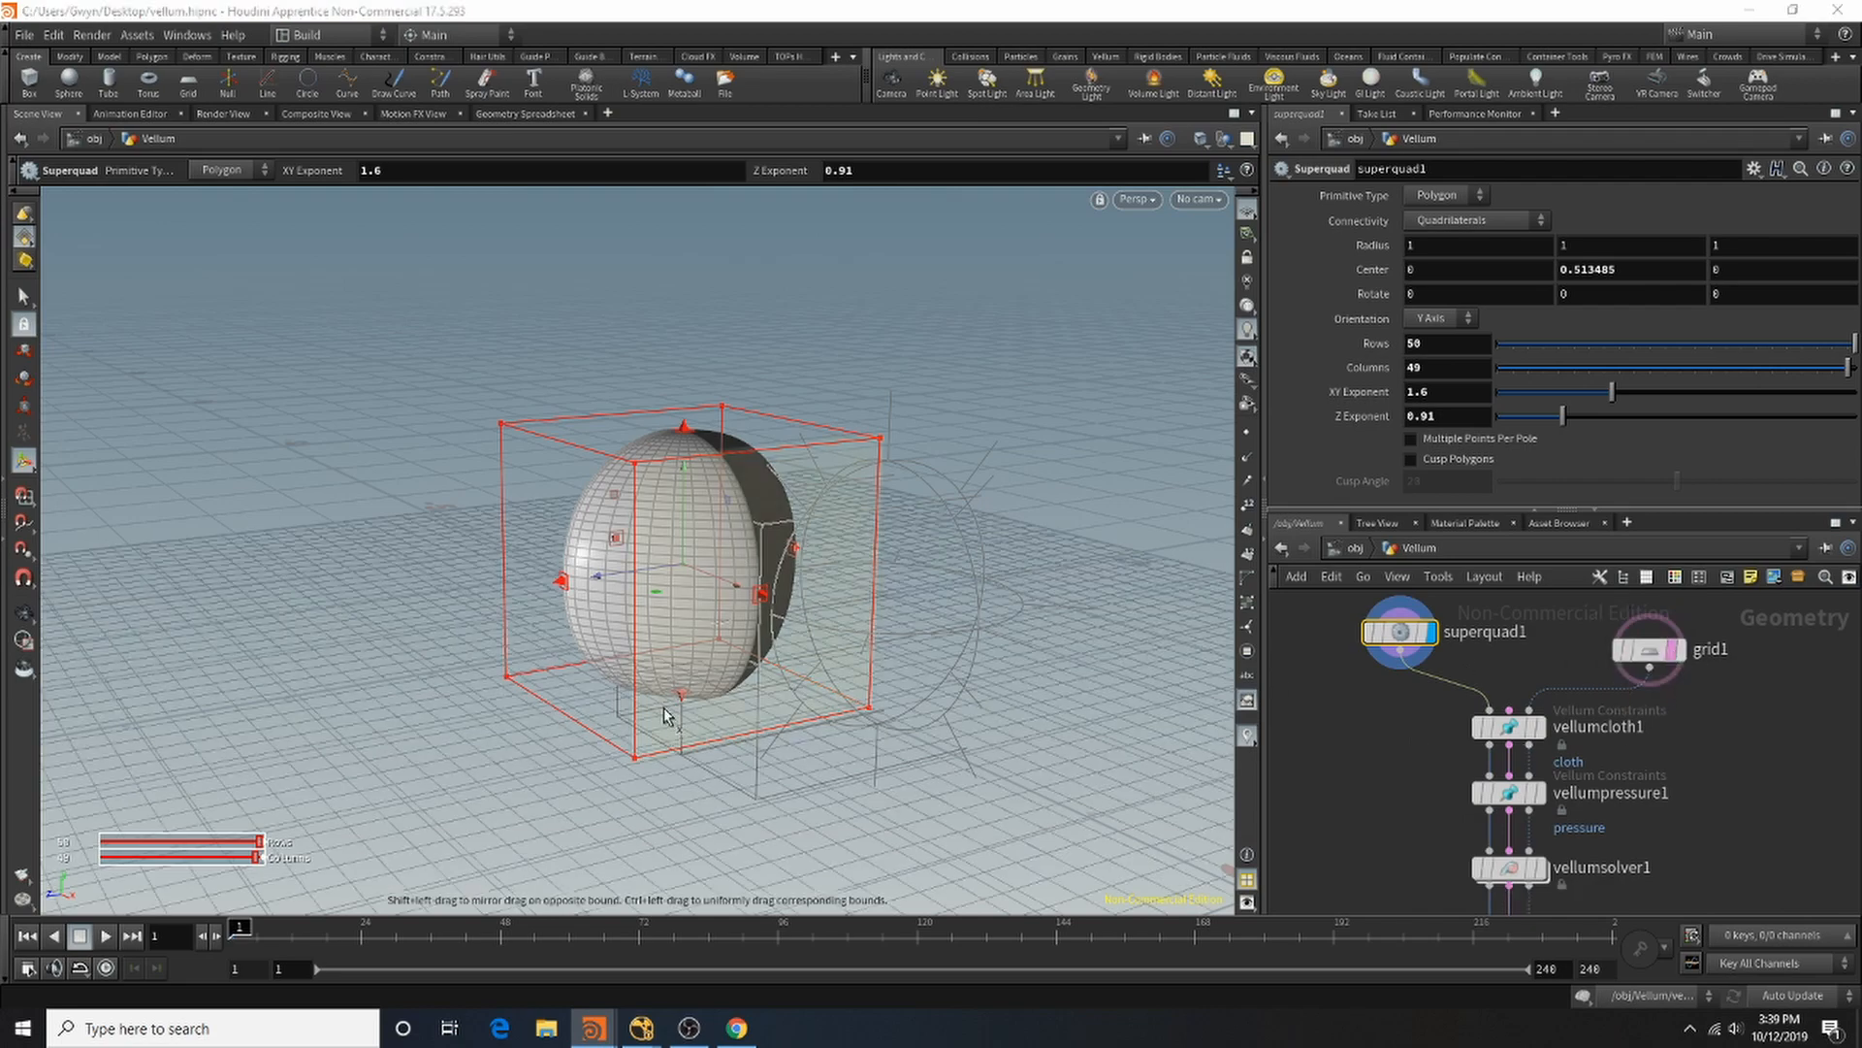
key(super)
key(super)
right_click(1097, 743)
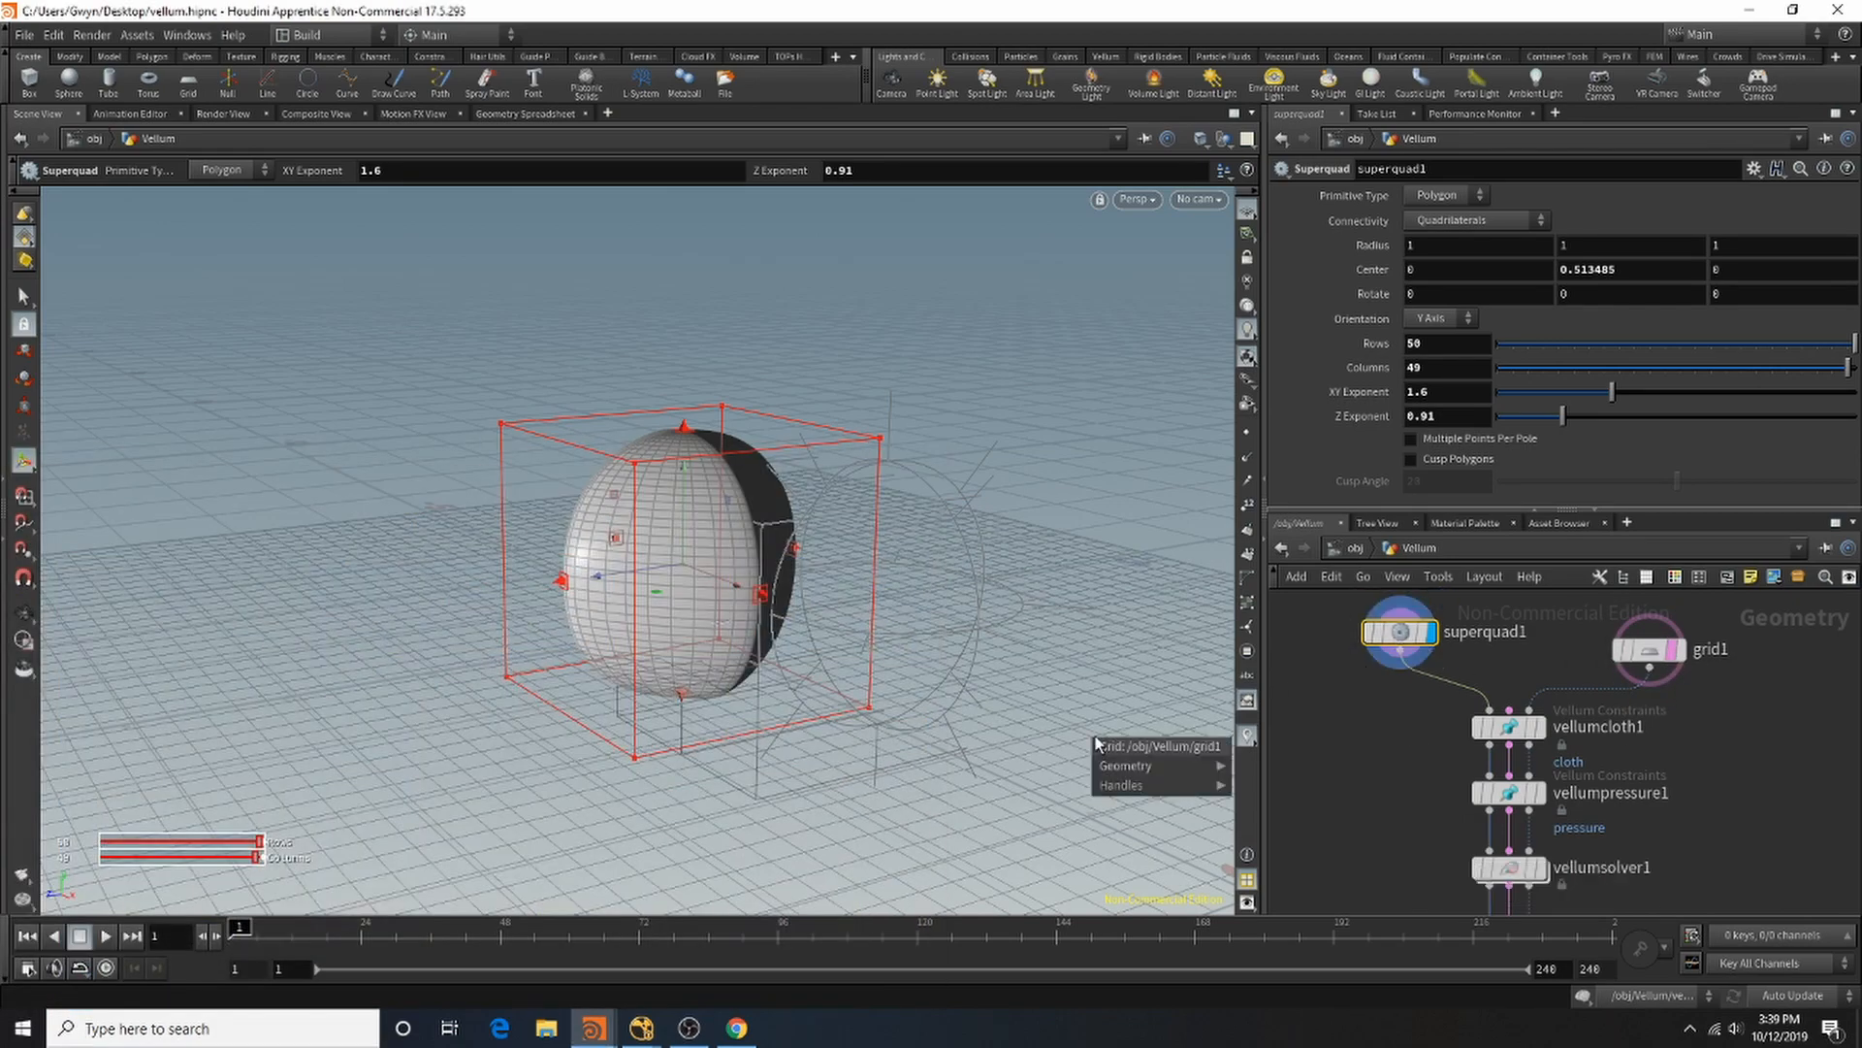
Step: Insert a Transform node between the superquad and the Vellum cloth constraint
click(1399, 742)
key(Tab)
text(tr)
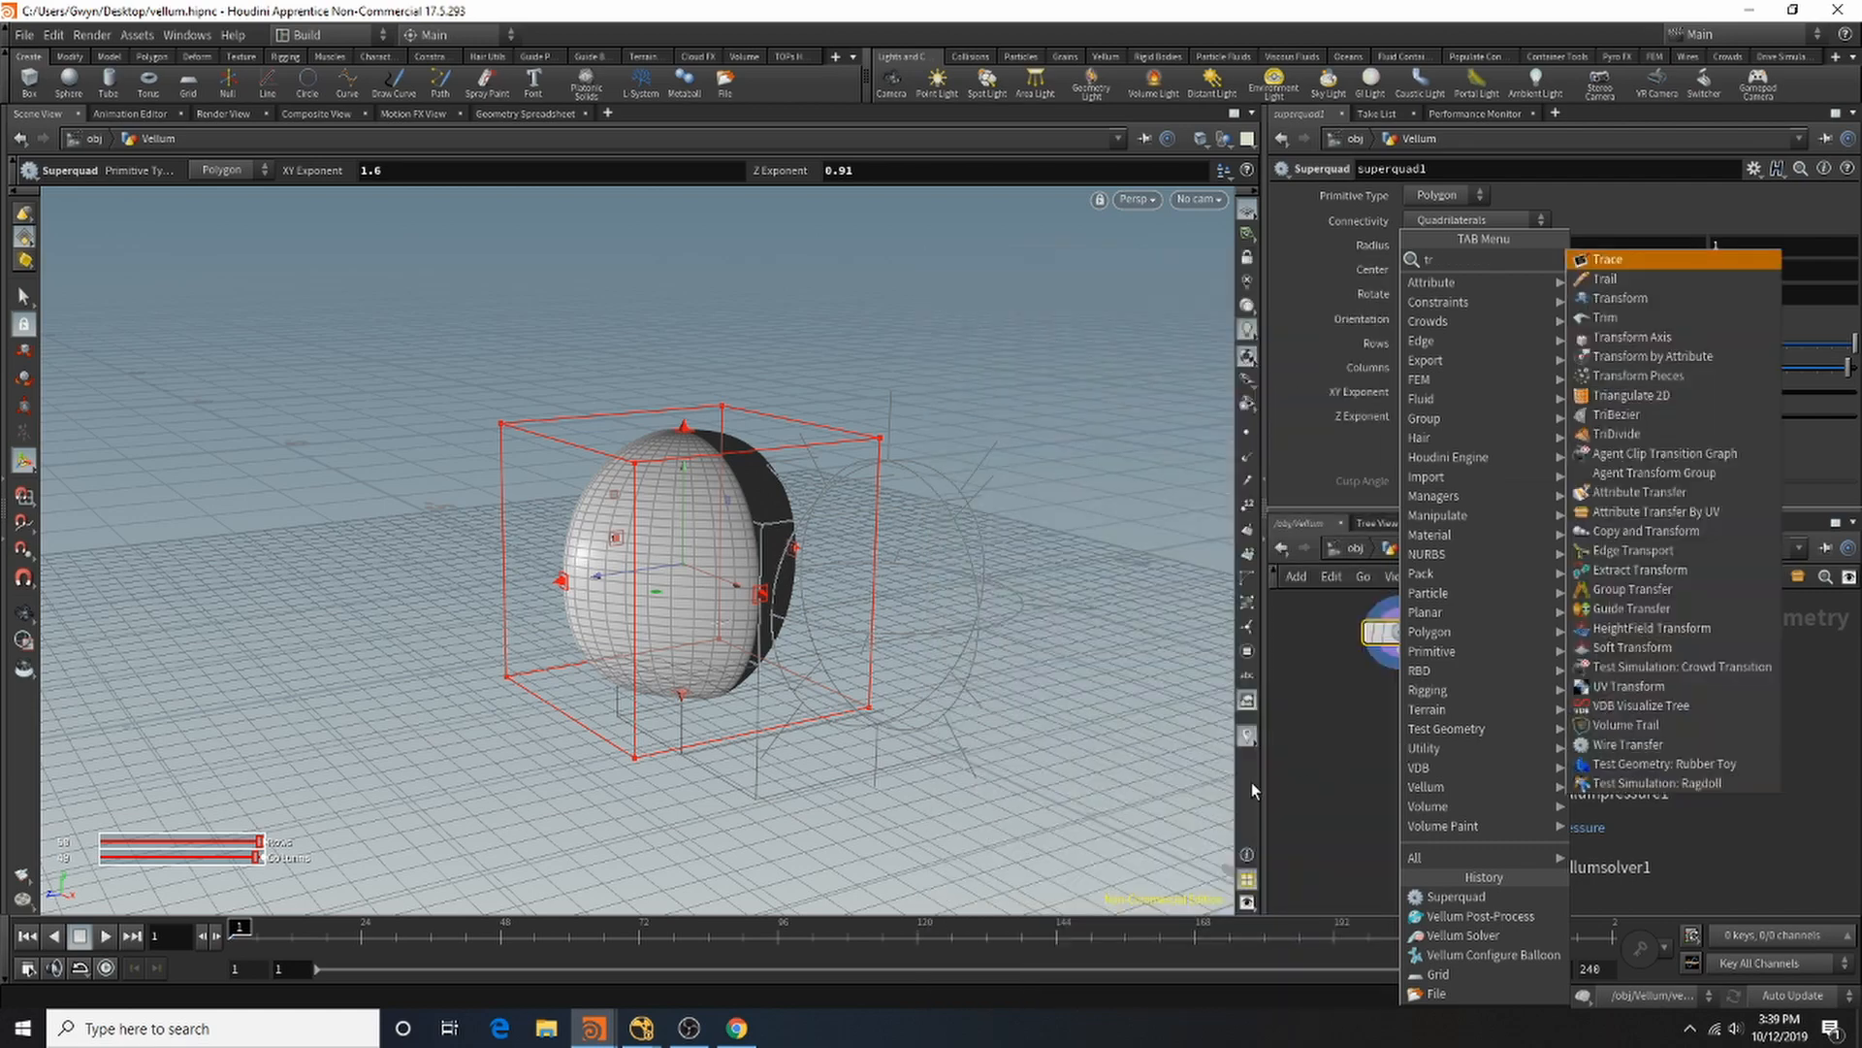
click(1640, 297)
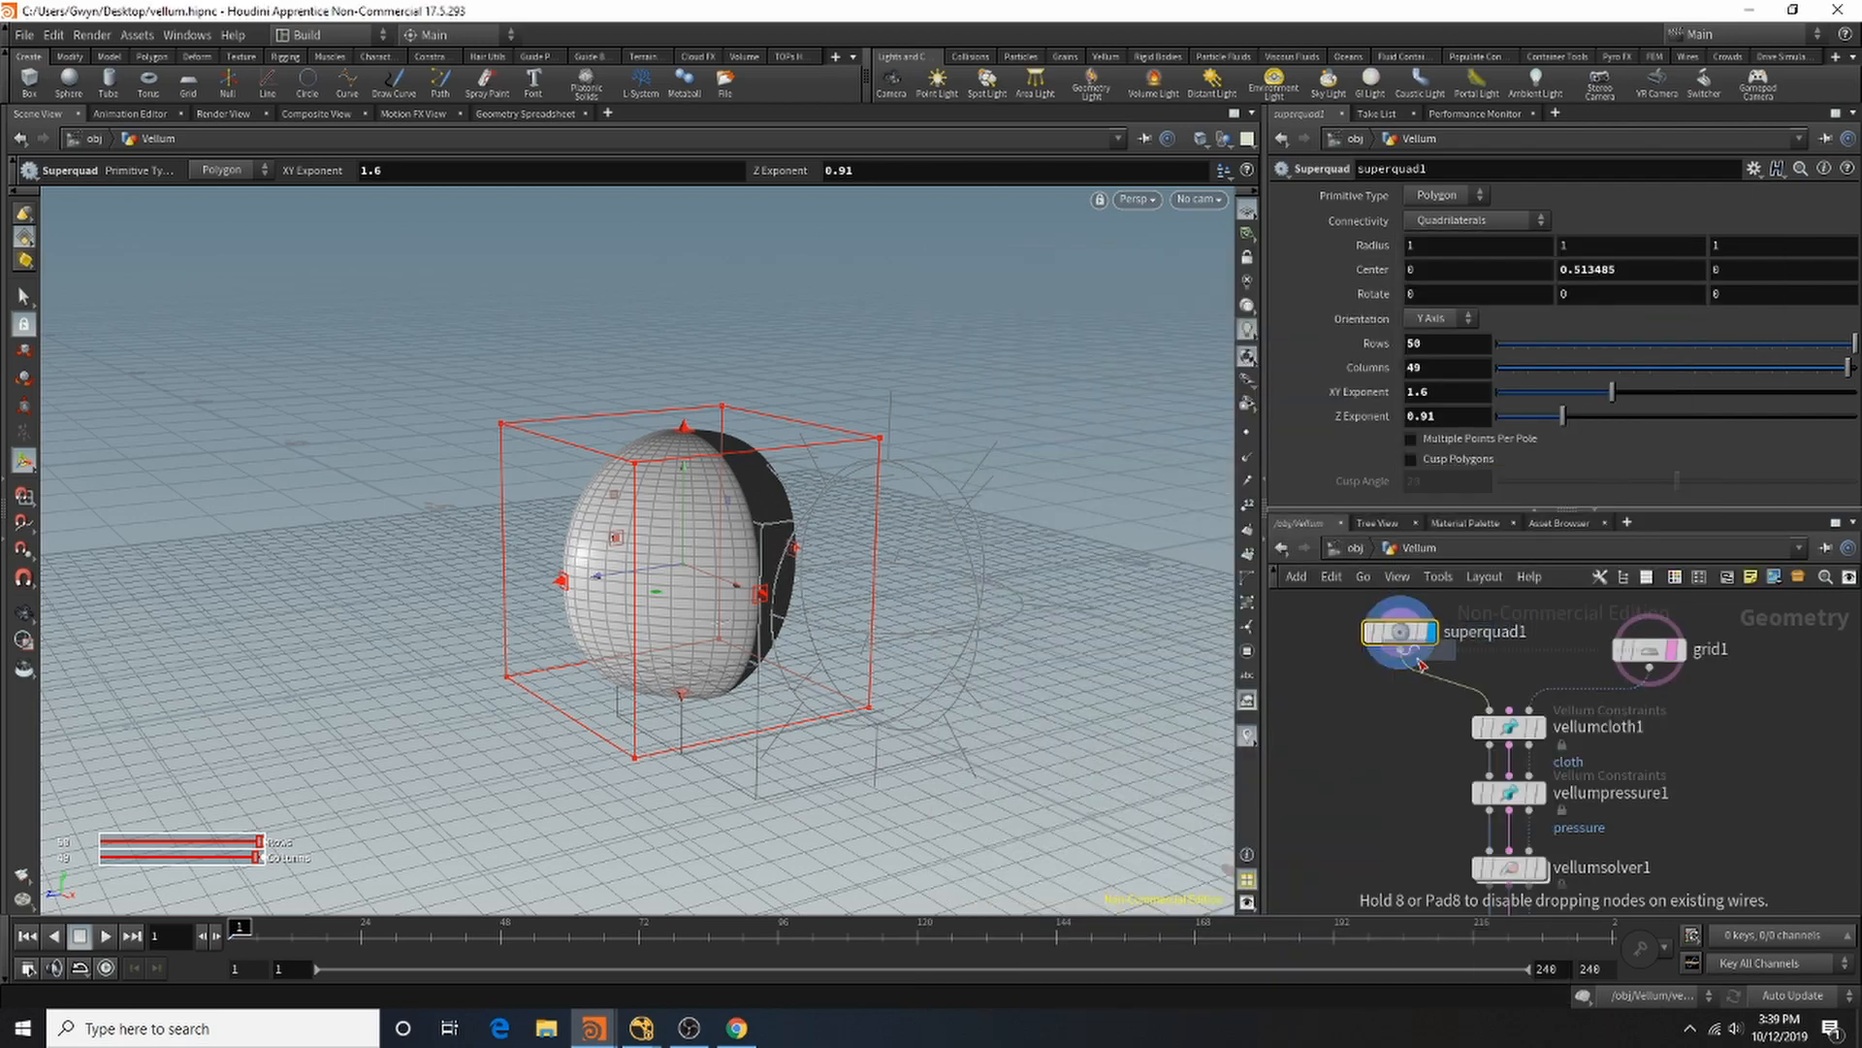
click(1412, 677)
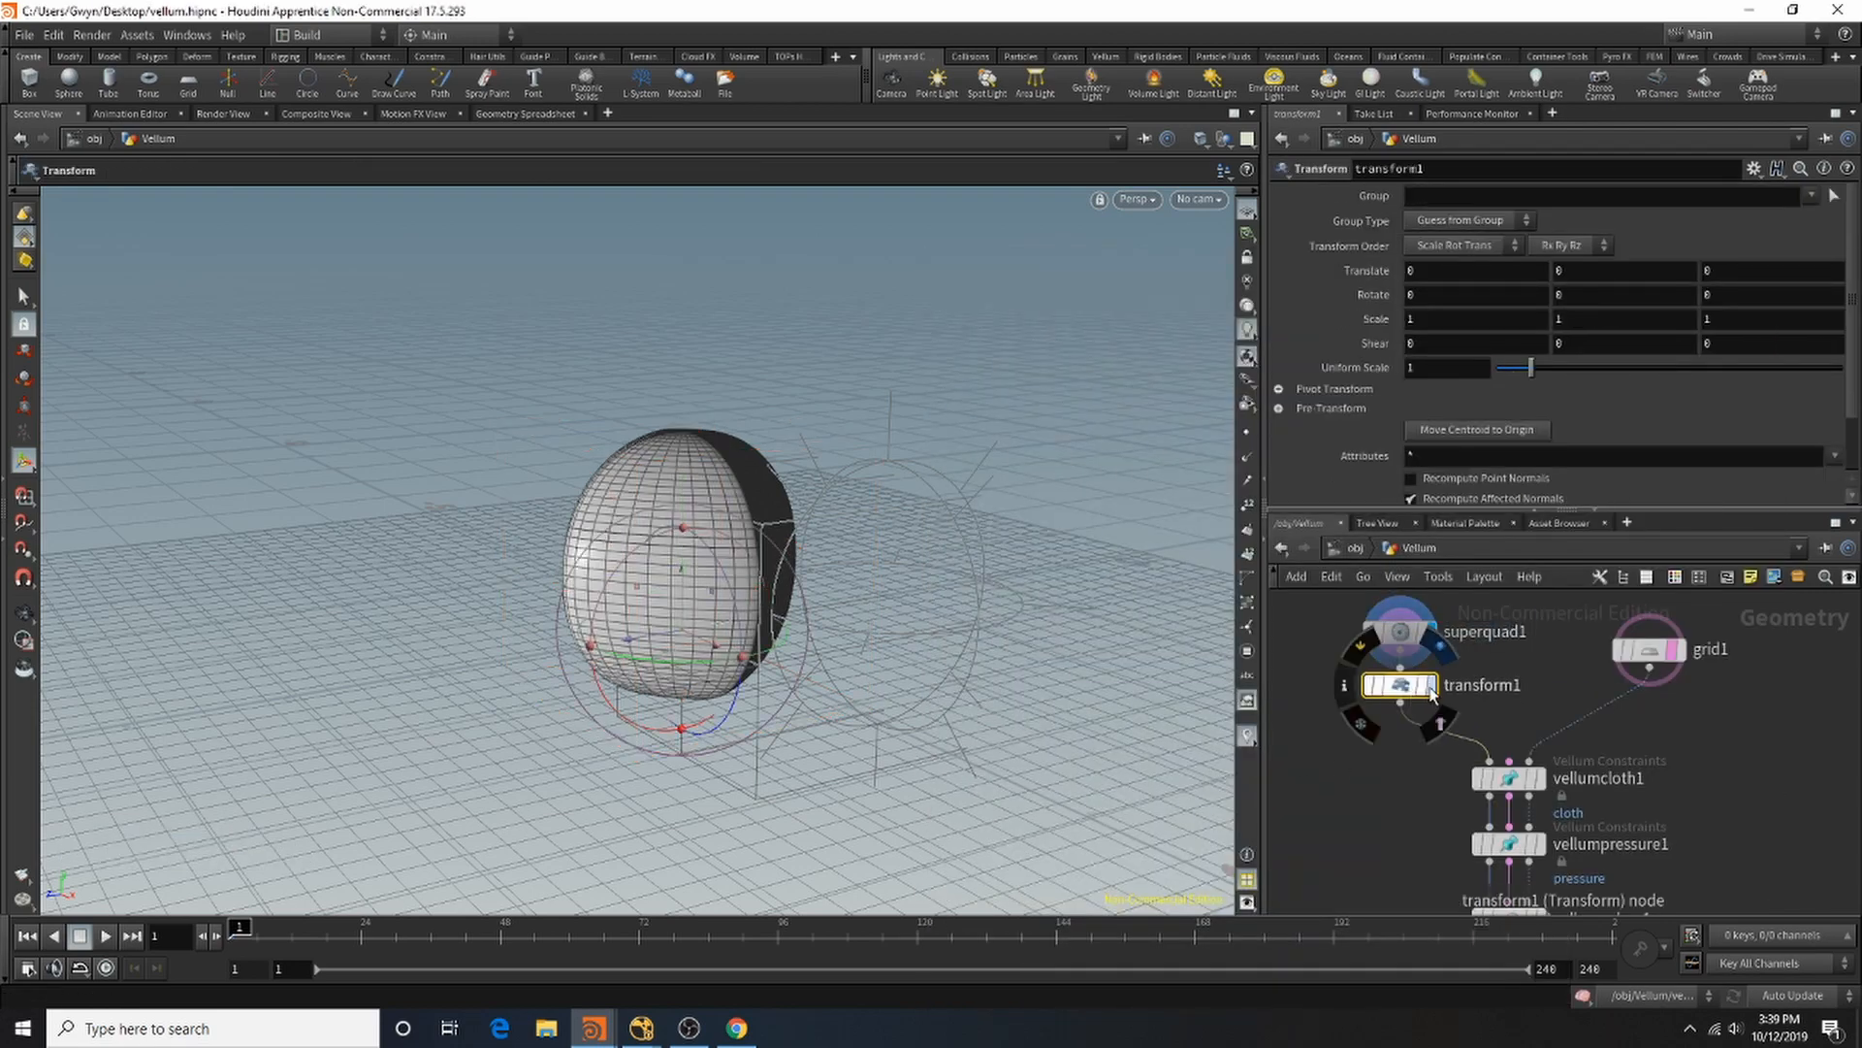
Step: Display the Transform node, raise the superquad to about 0.27 in Y and set its uniform scale to 0.53
drag(681, 590, 684, 538)
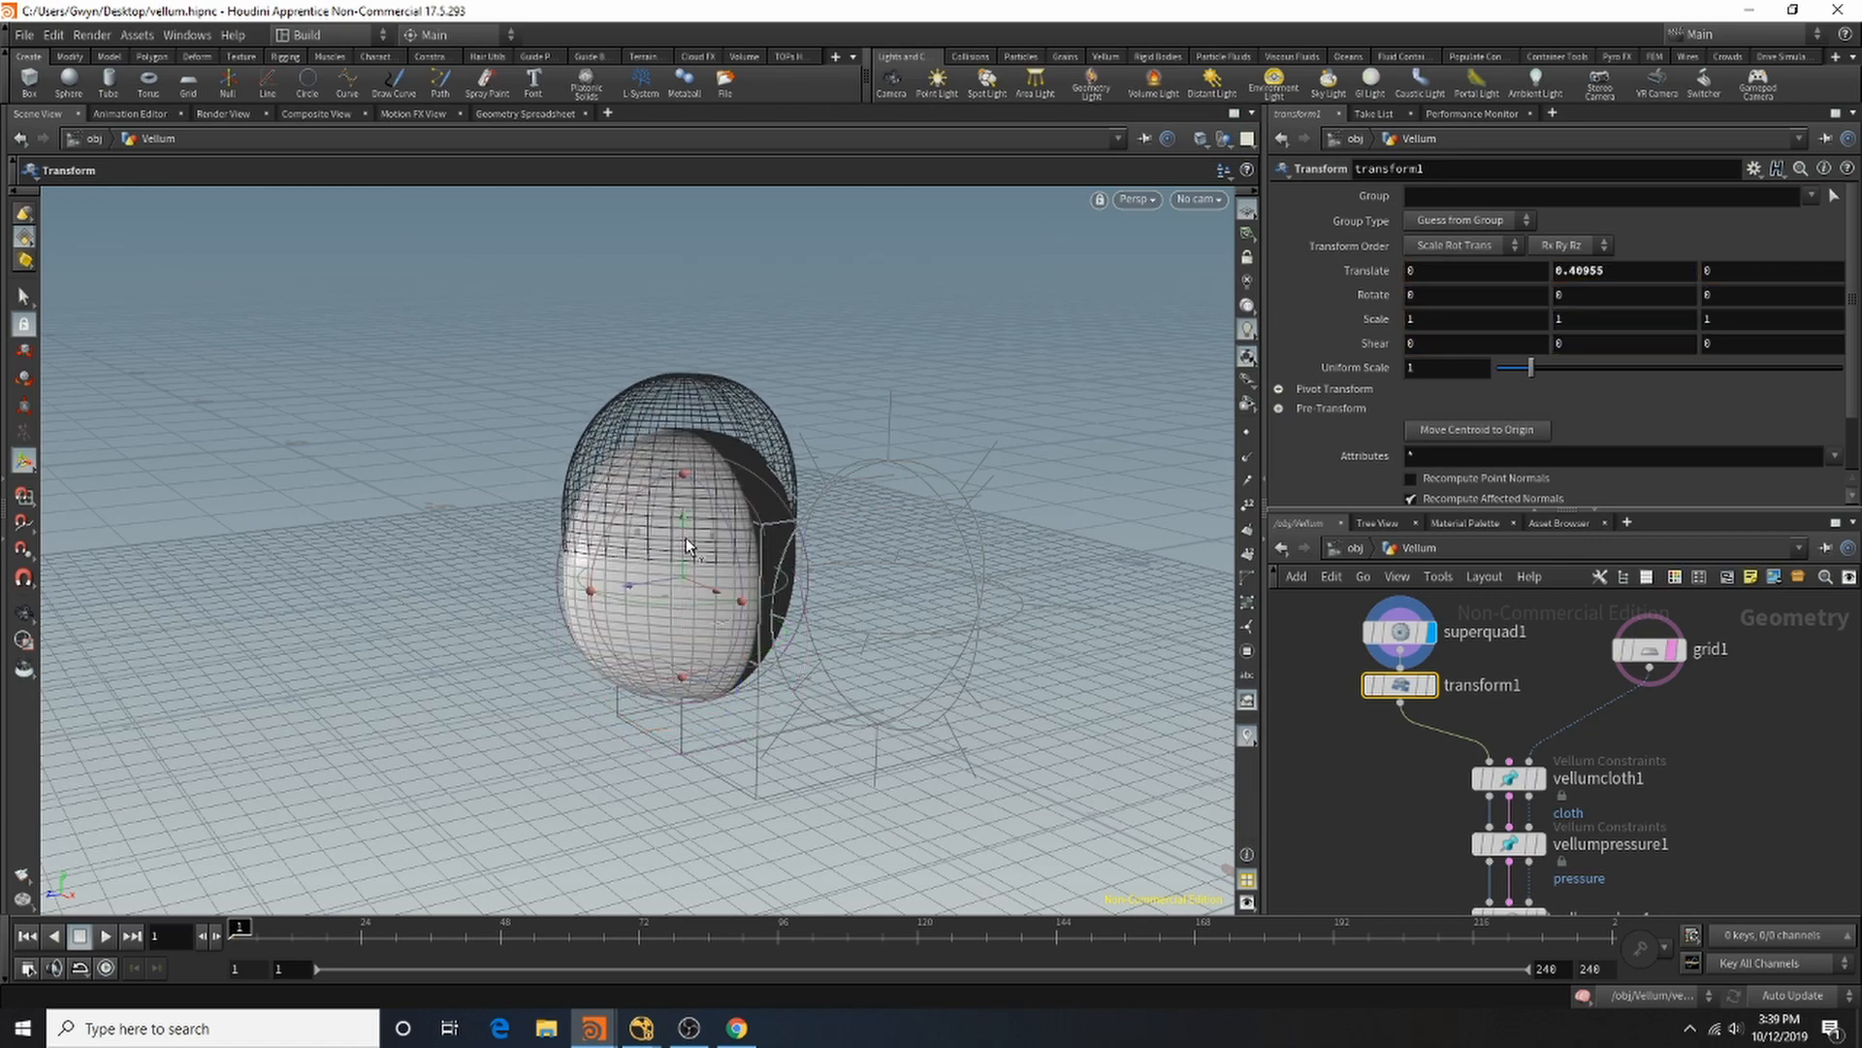
click(1432, 685)
drag(684, 534, 695, 582)
drag(1531, 369, 1515, 371)
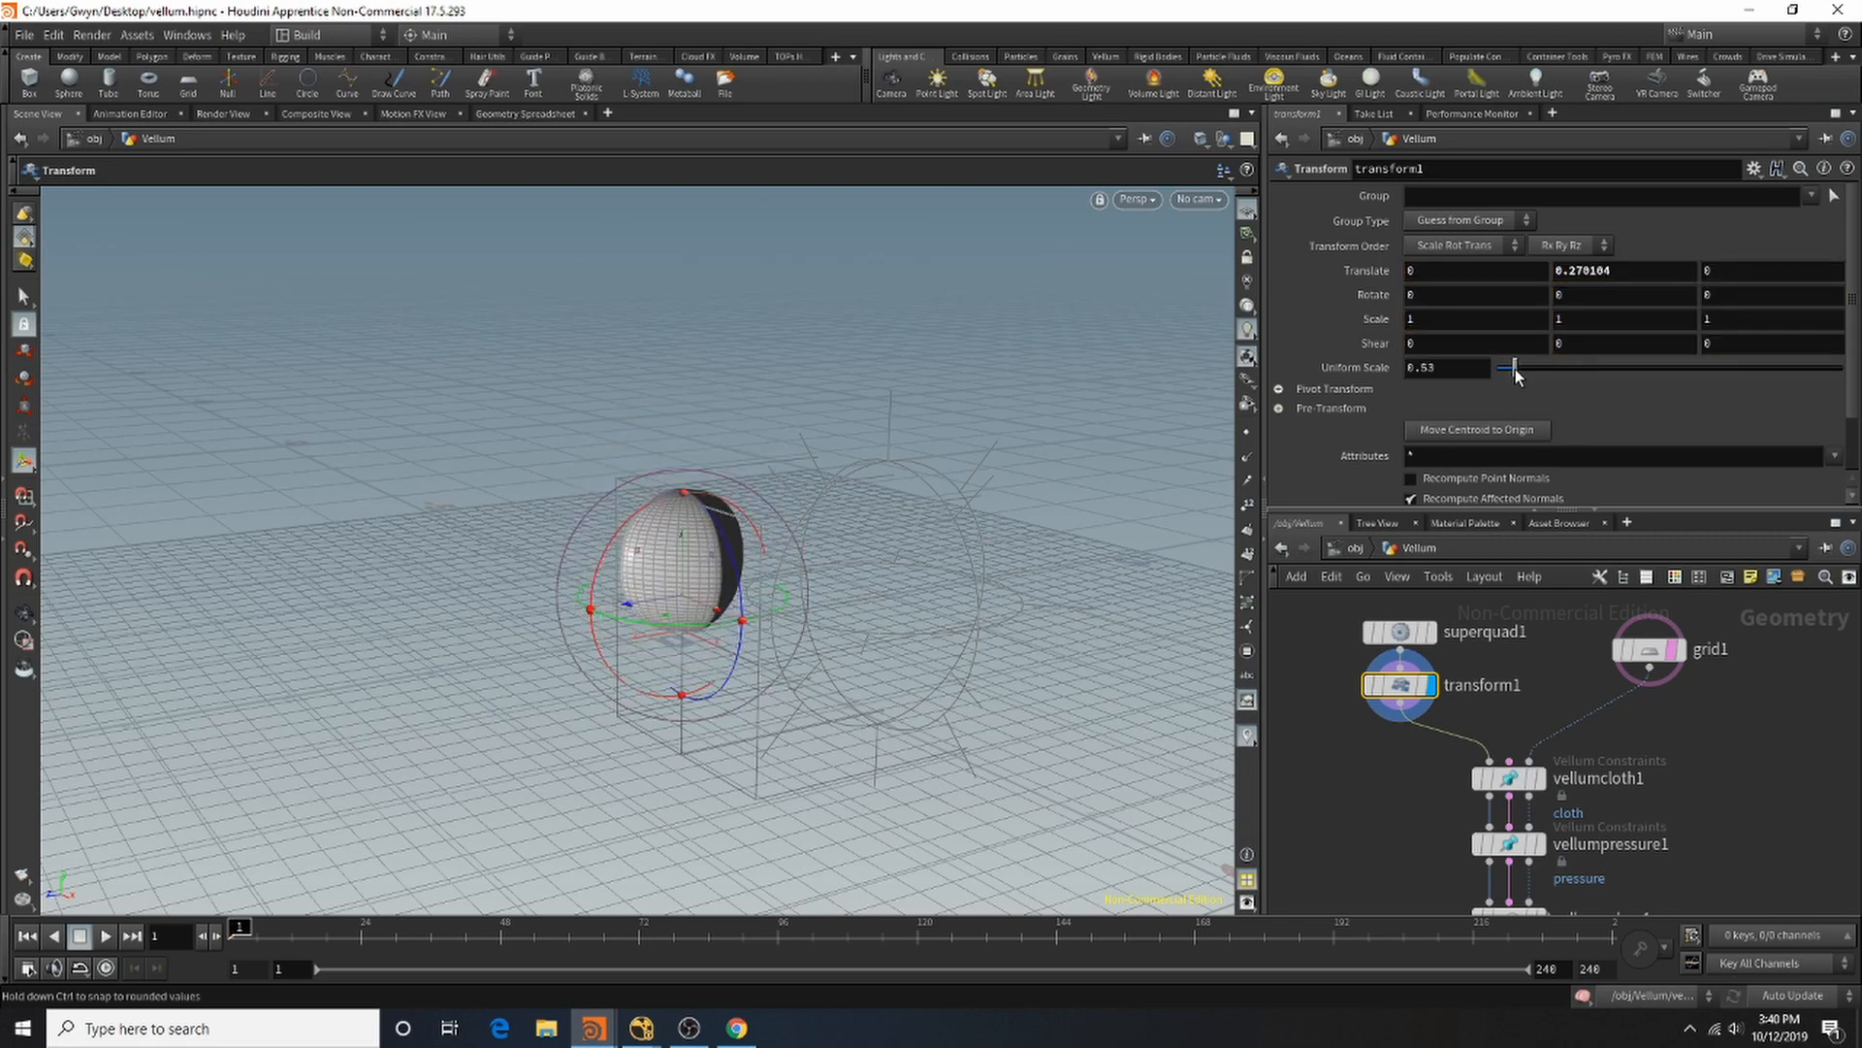
key(Escape)
drag(533, 603, 465, 608)
key(Return)
Step: Display the Vellum Post-Process output and play the simulation from frame 1, stopping at frame 72
scroll(1479, 637, down, 3)
scroll(1495, 766, up, 4)
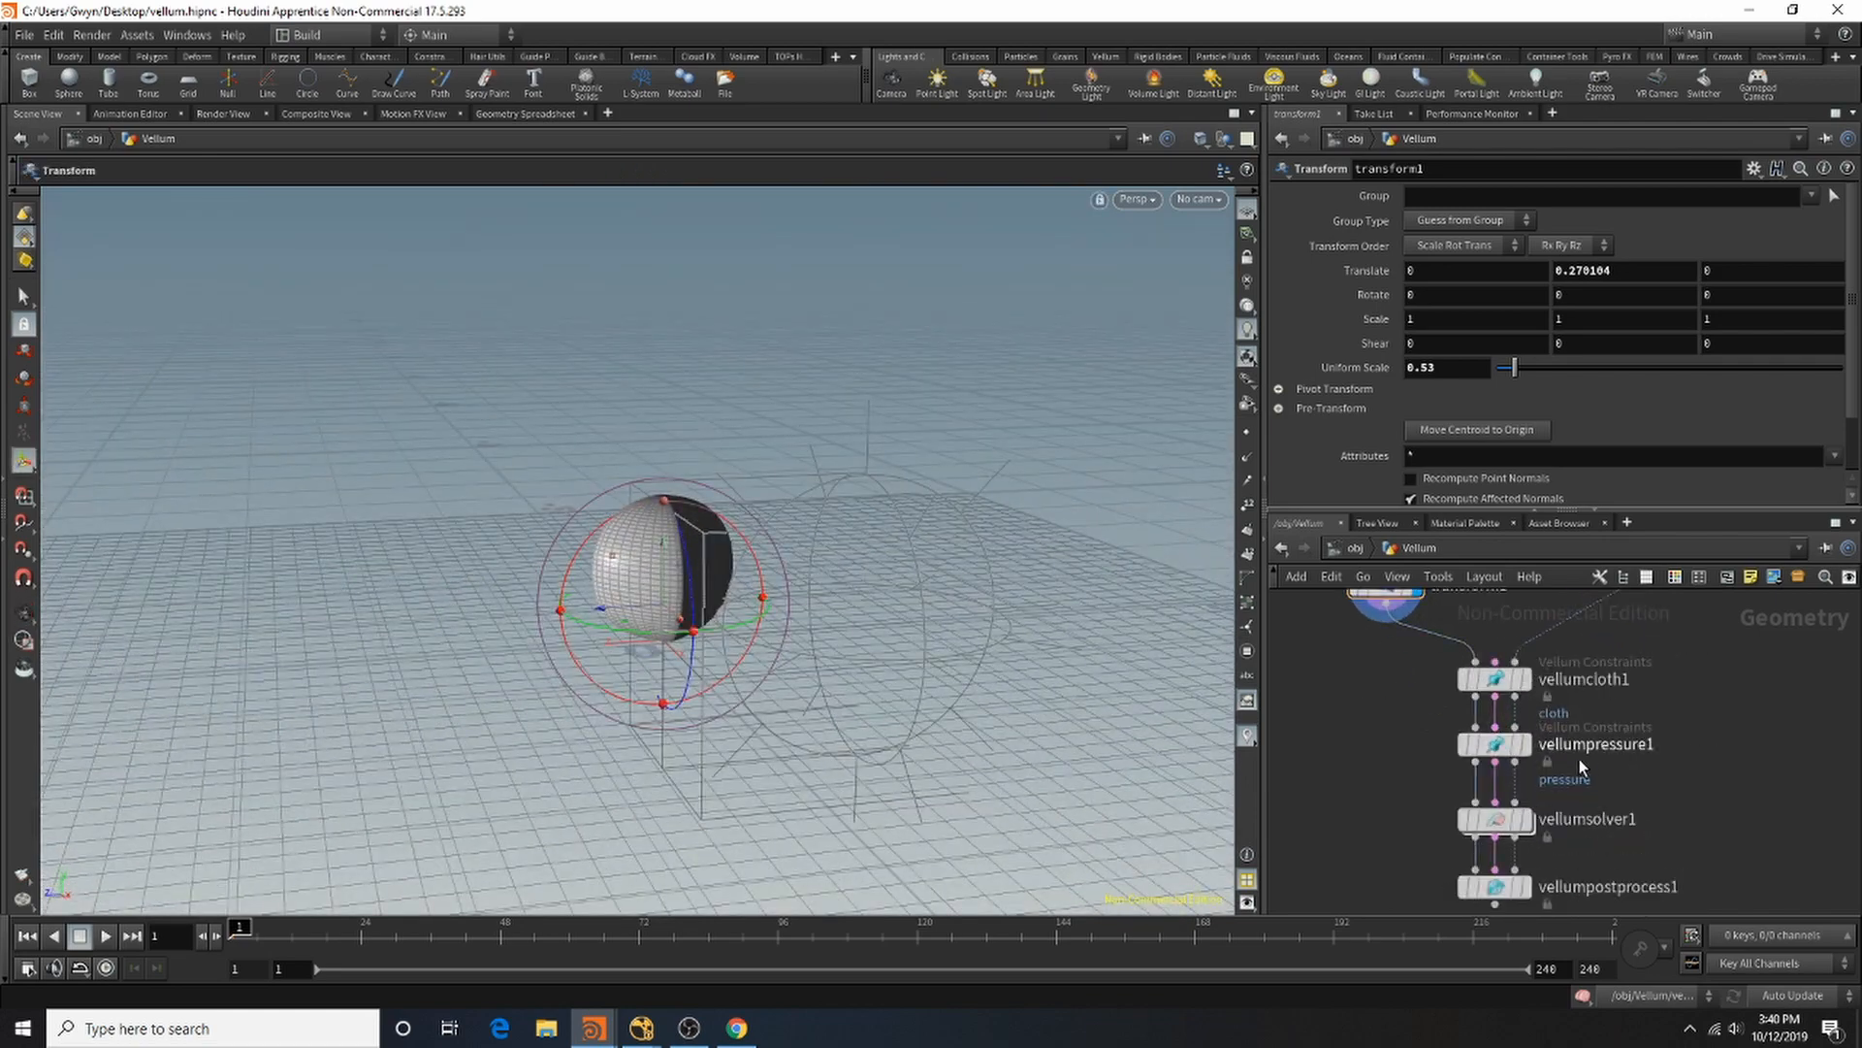
scroll(1580, 765, down, 4)
scroll(1645, 657, up, 4)
scroll(1600, 596, down, 4)
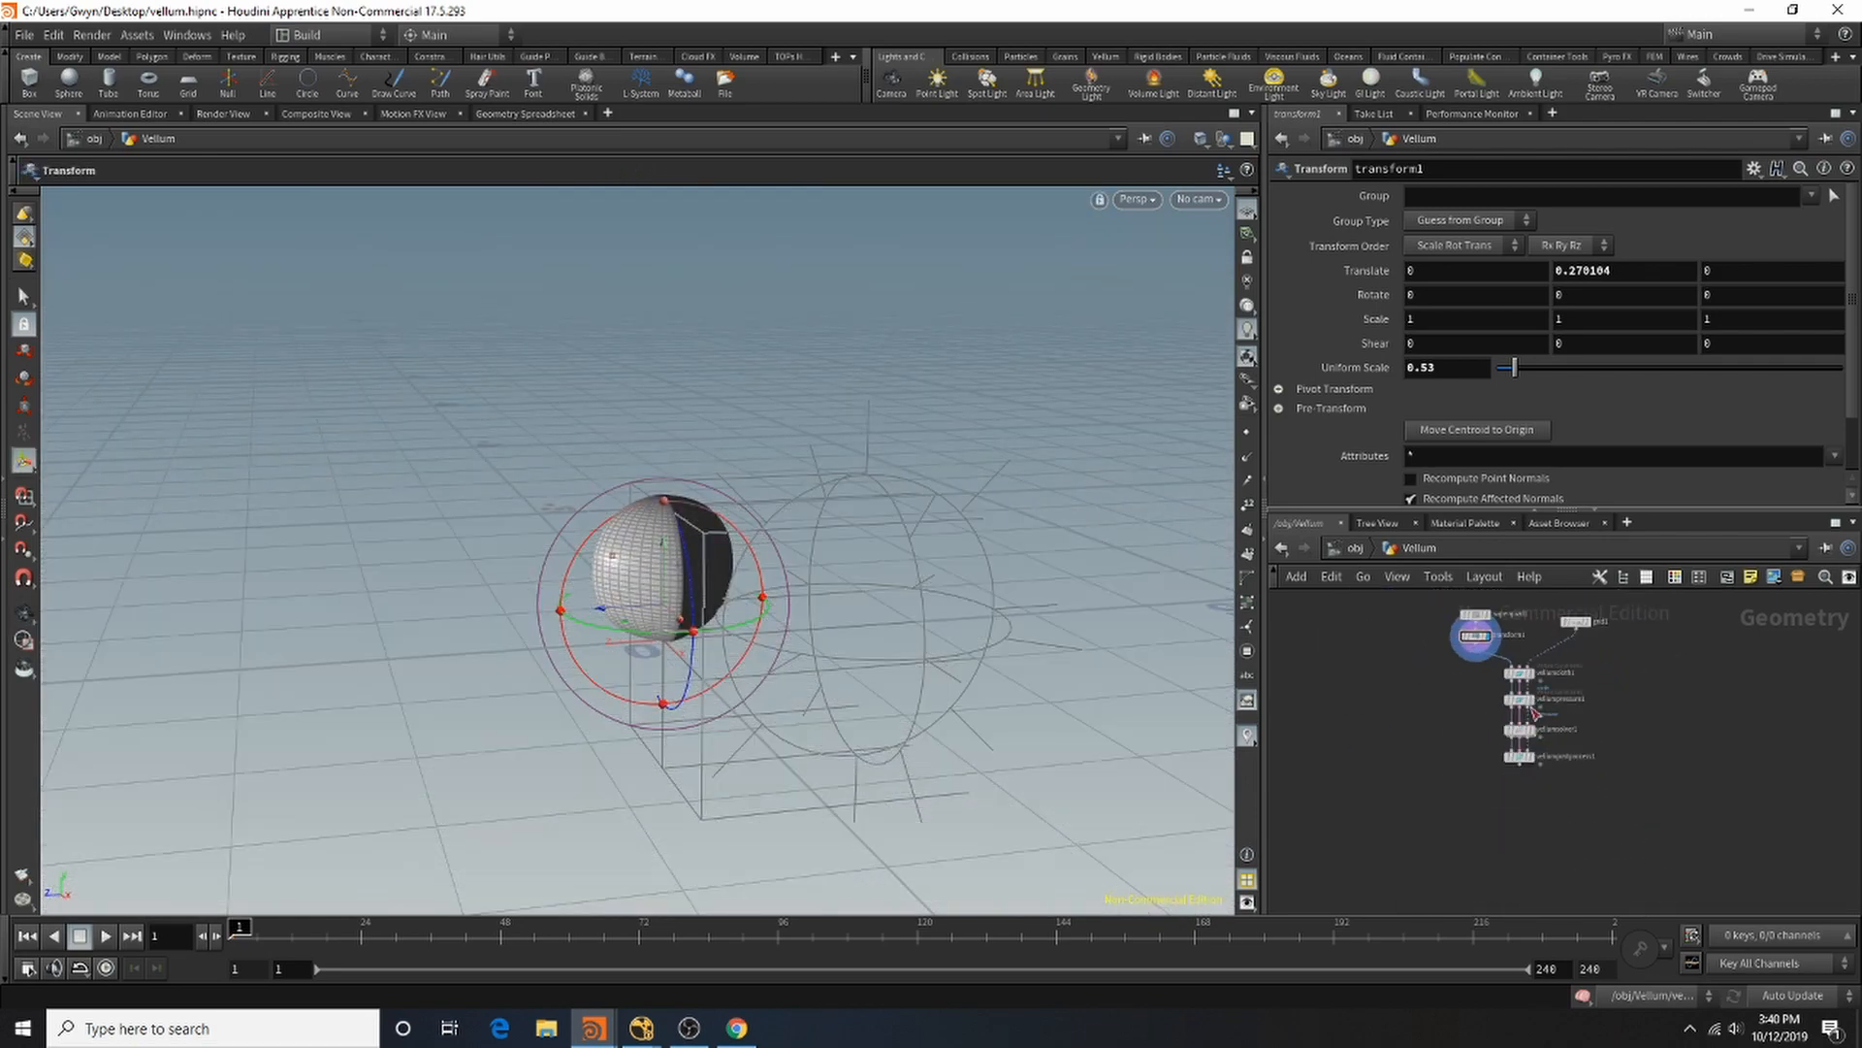
scroll(1547, 813, up, 5)
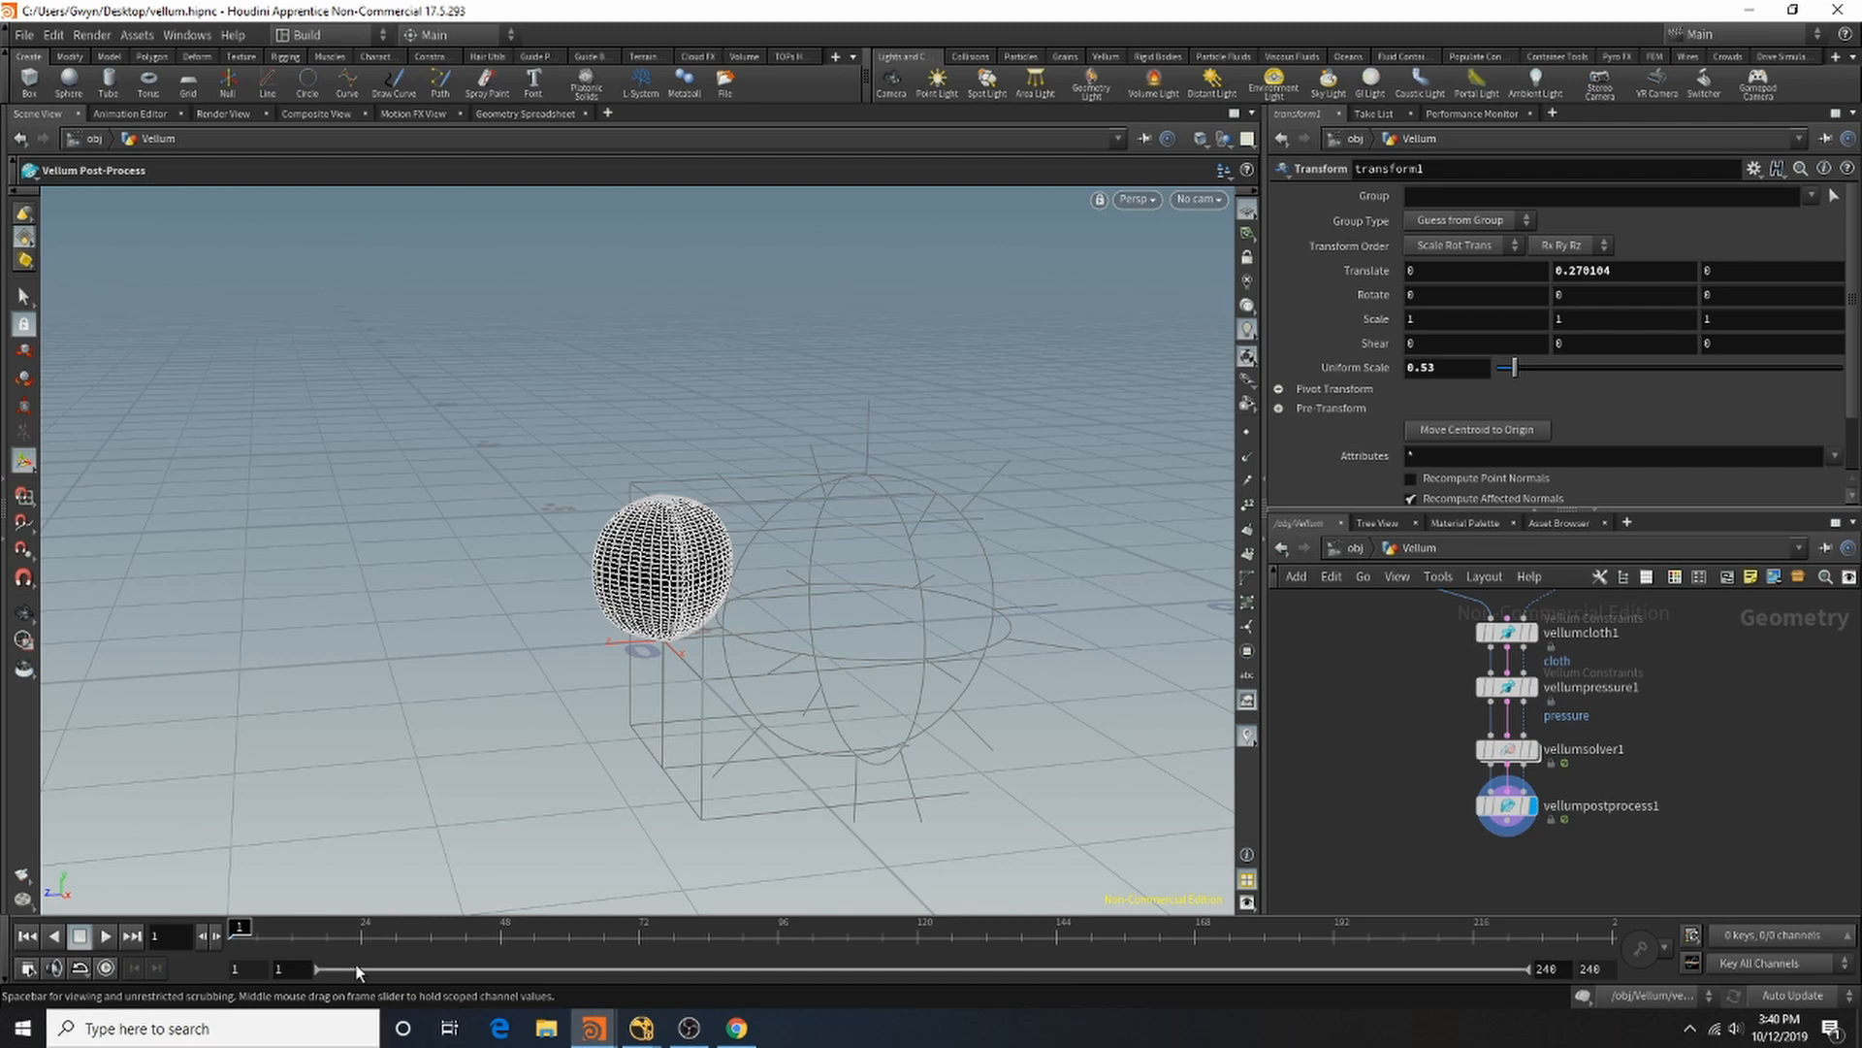
click(563, 925)
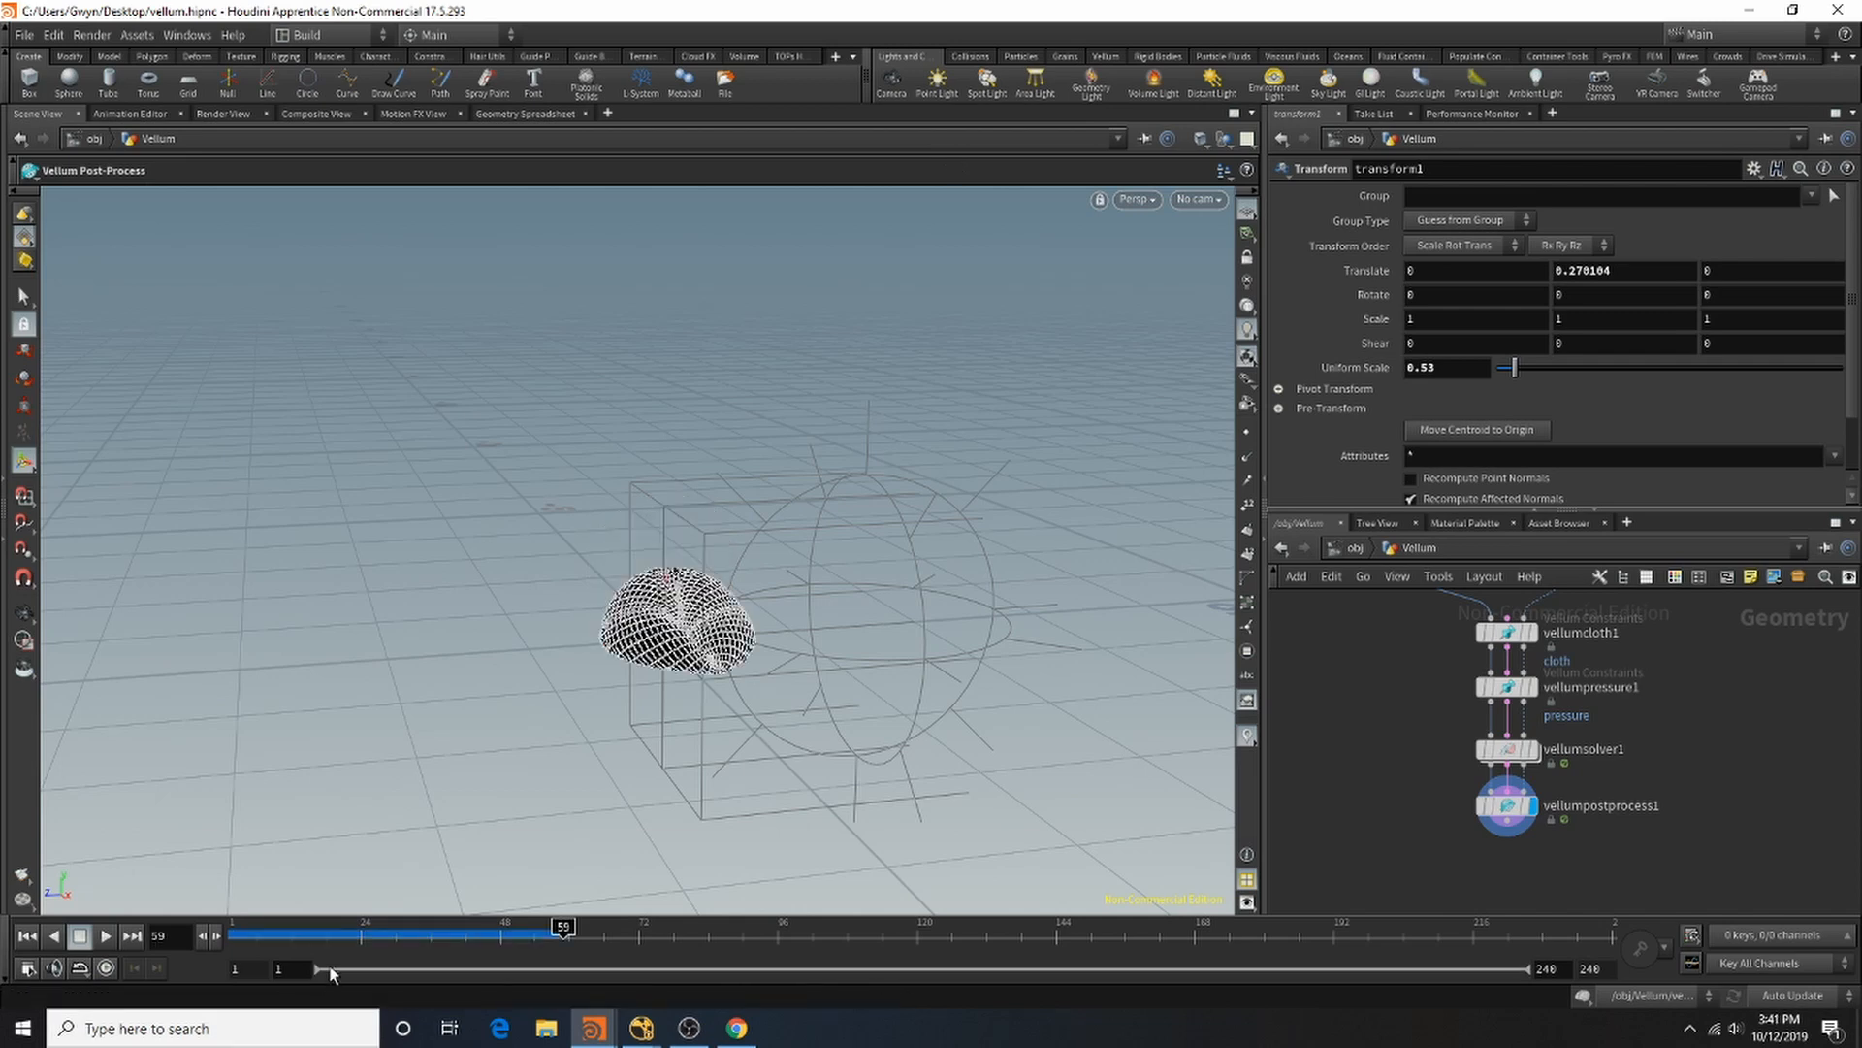
drag(388, 939, 197, 937)
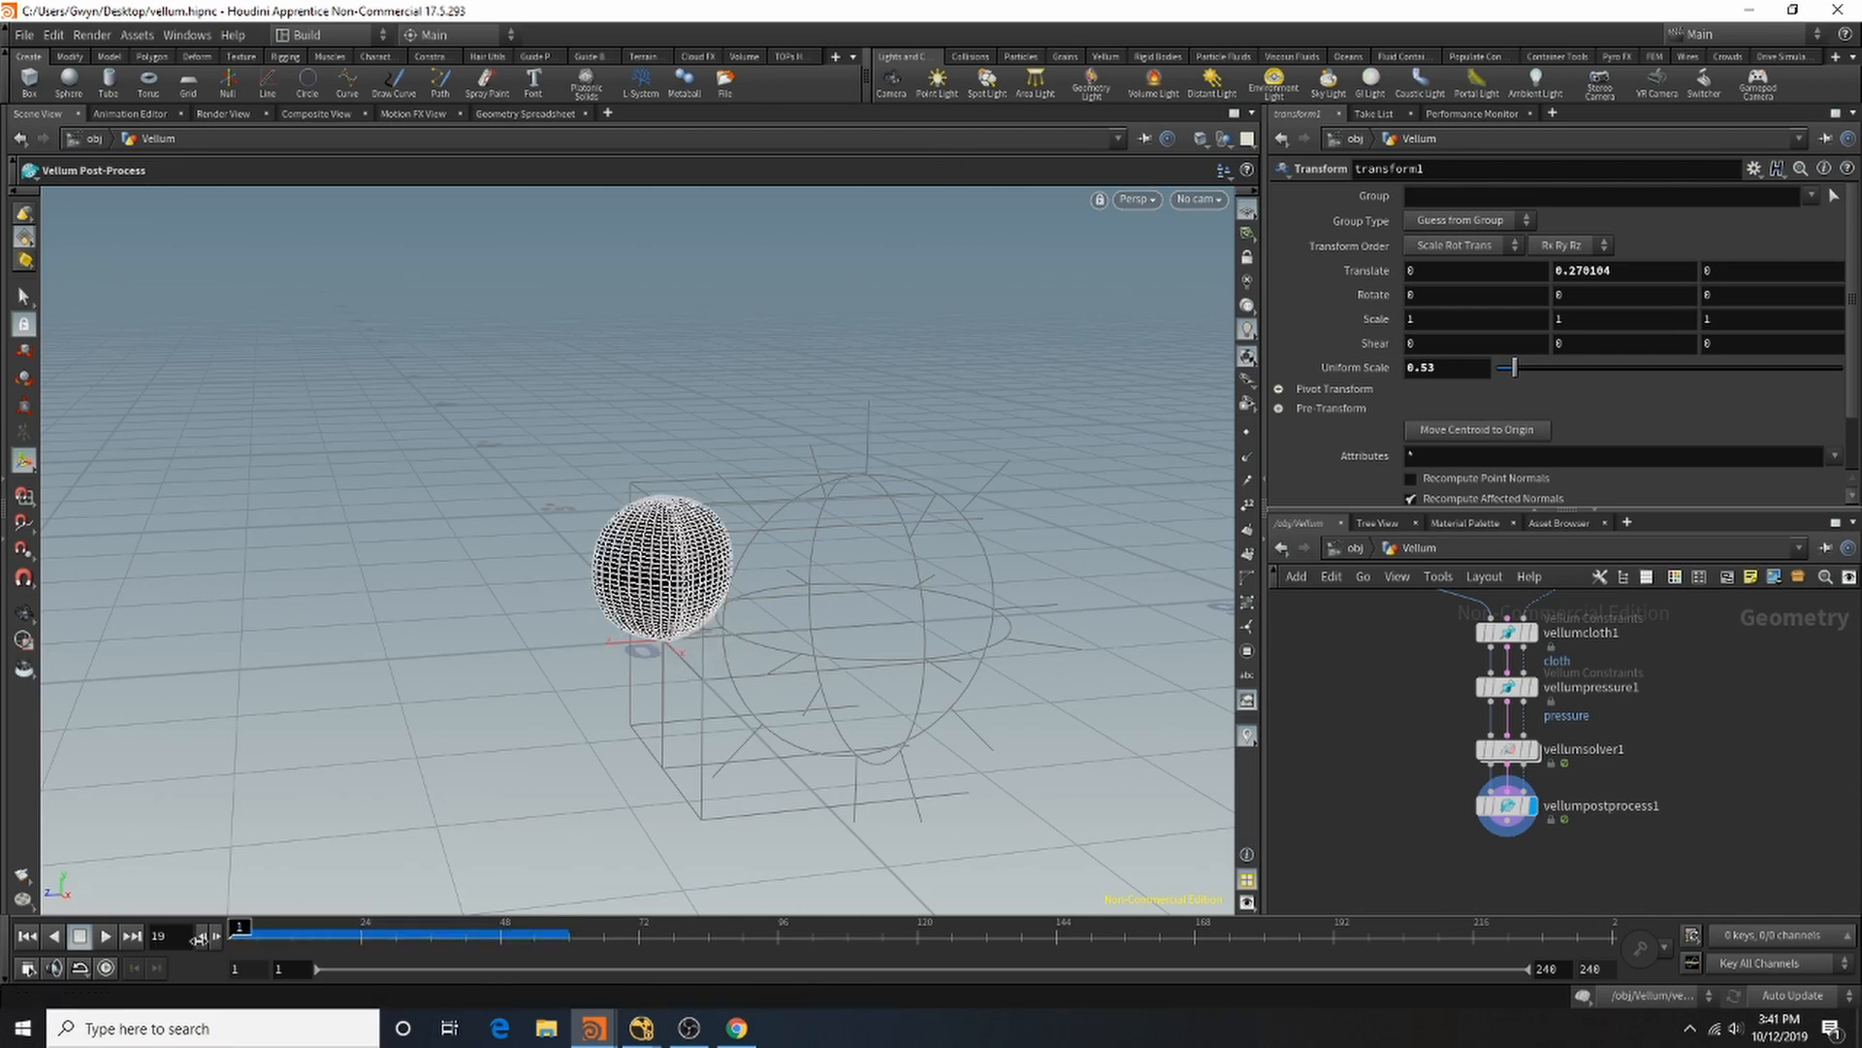
click(114, 935)
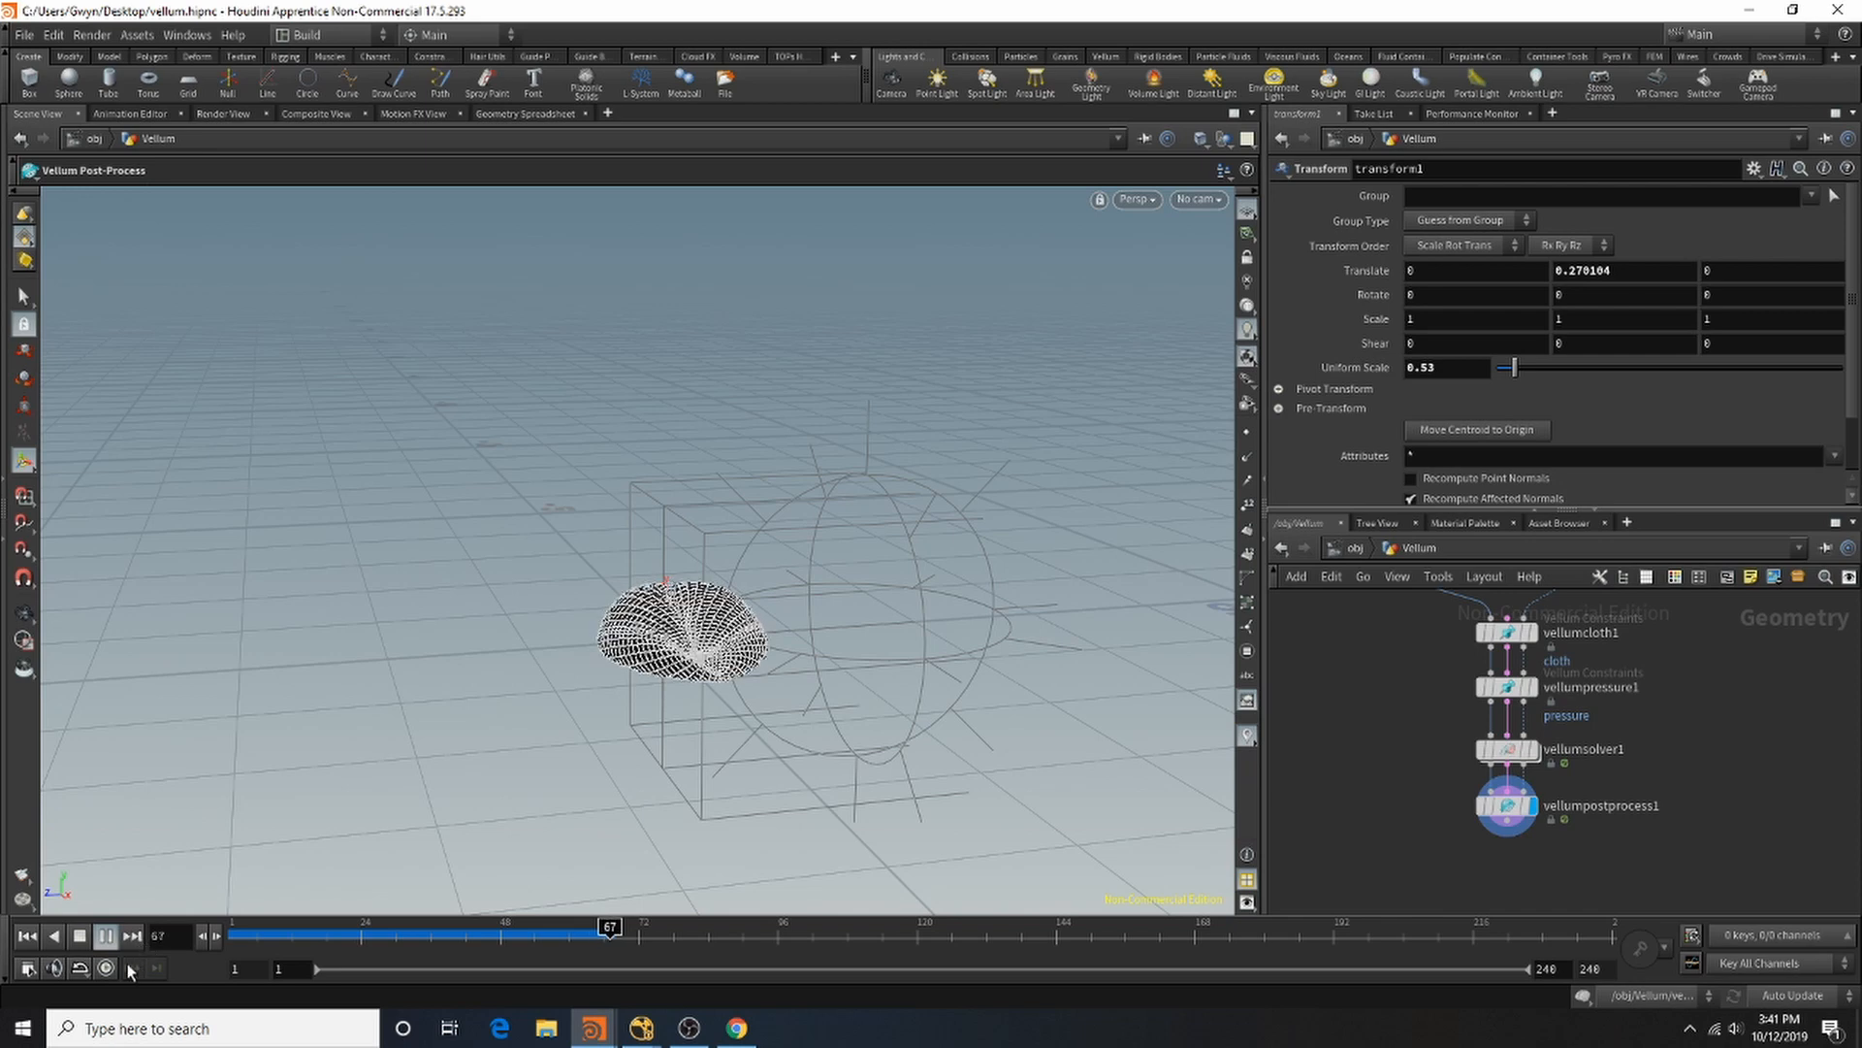
click(82, 937)
Step: Switch the viewport shading mode to Smooth Shaded
click(1202, 138)
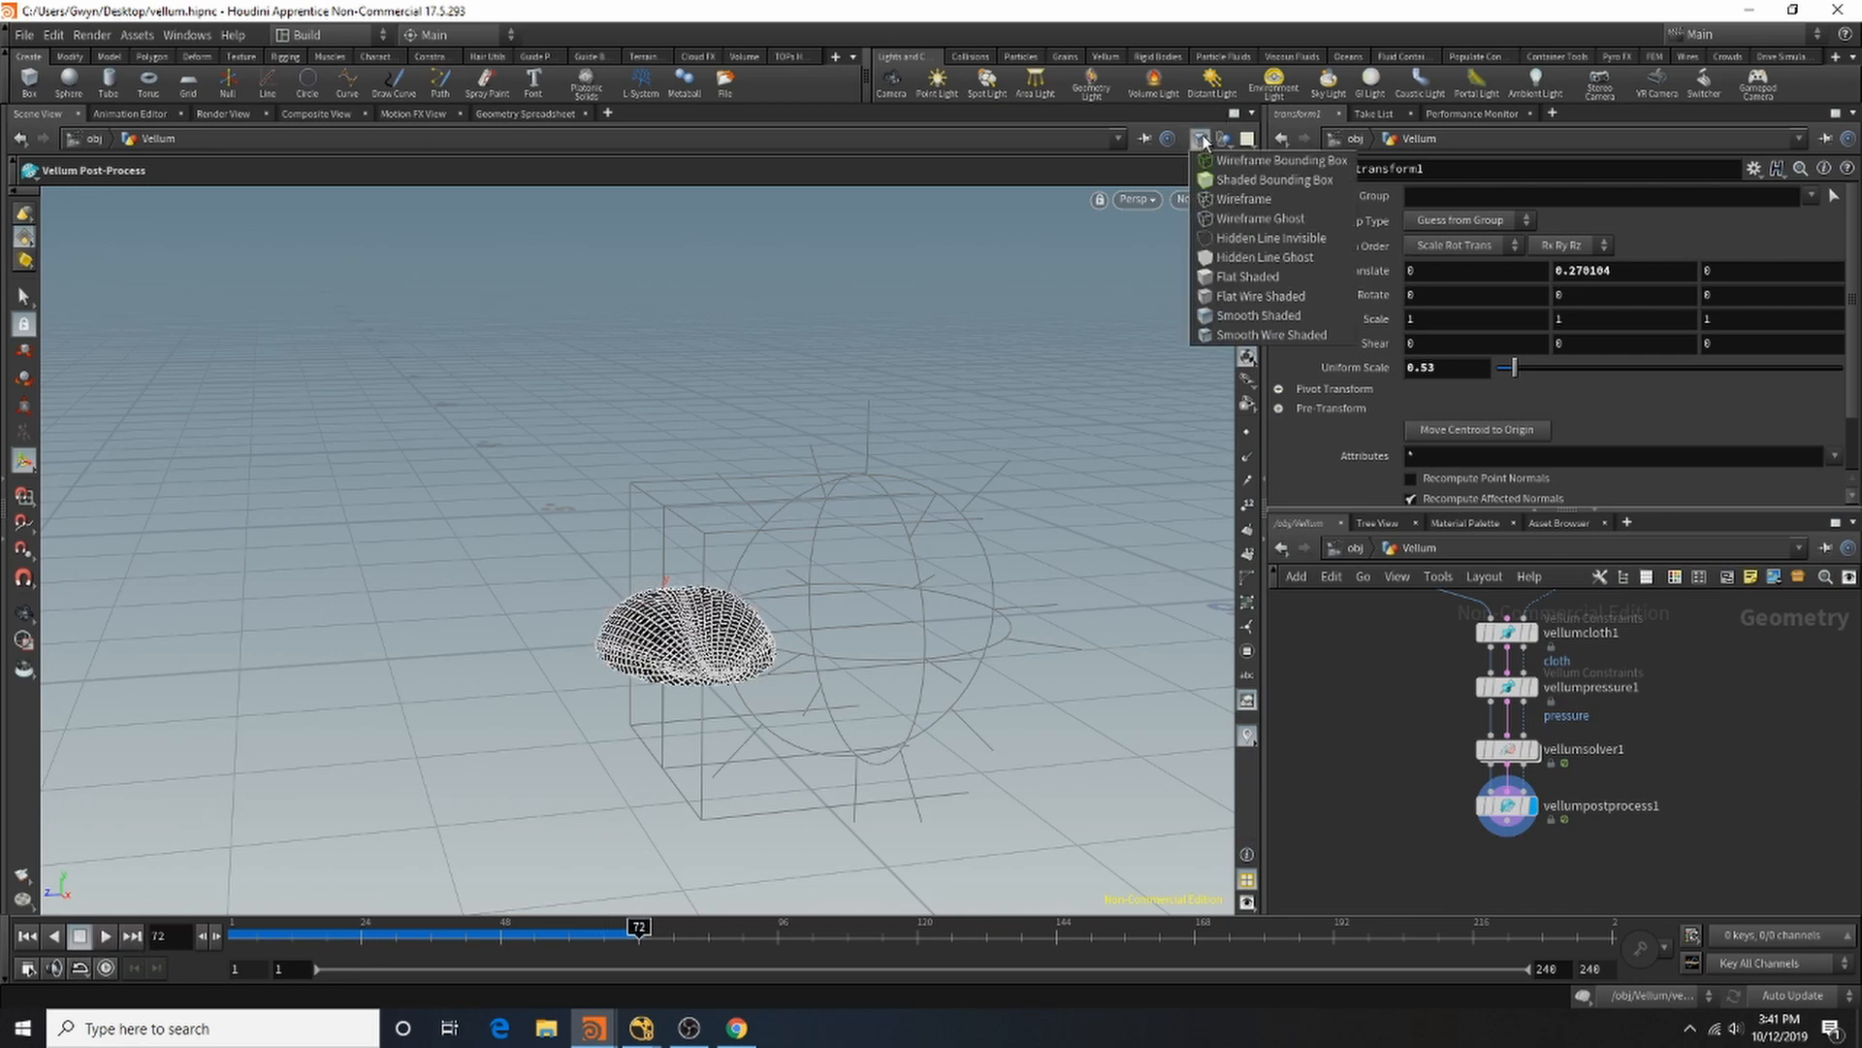
click(1246, 336)
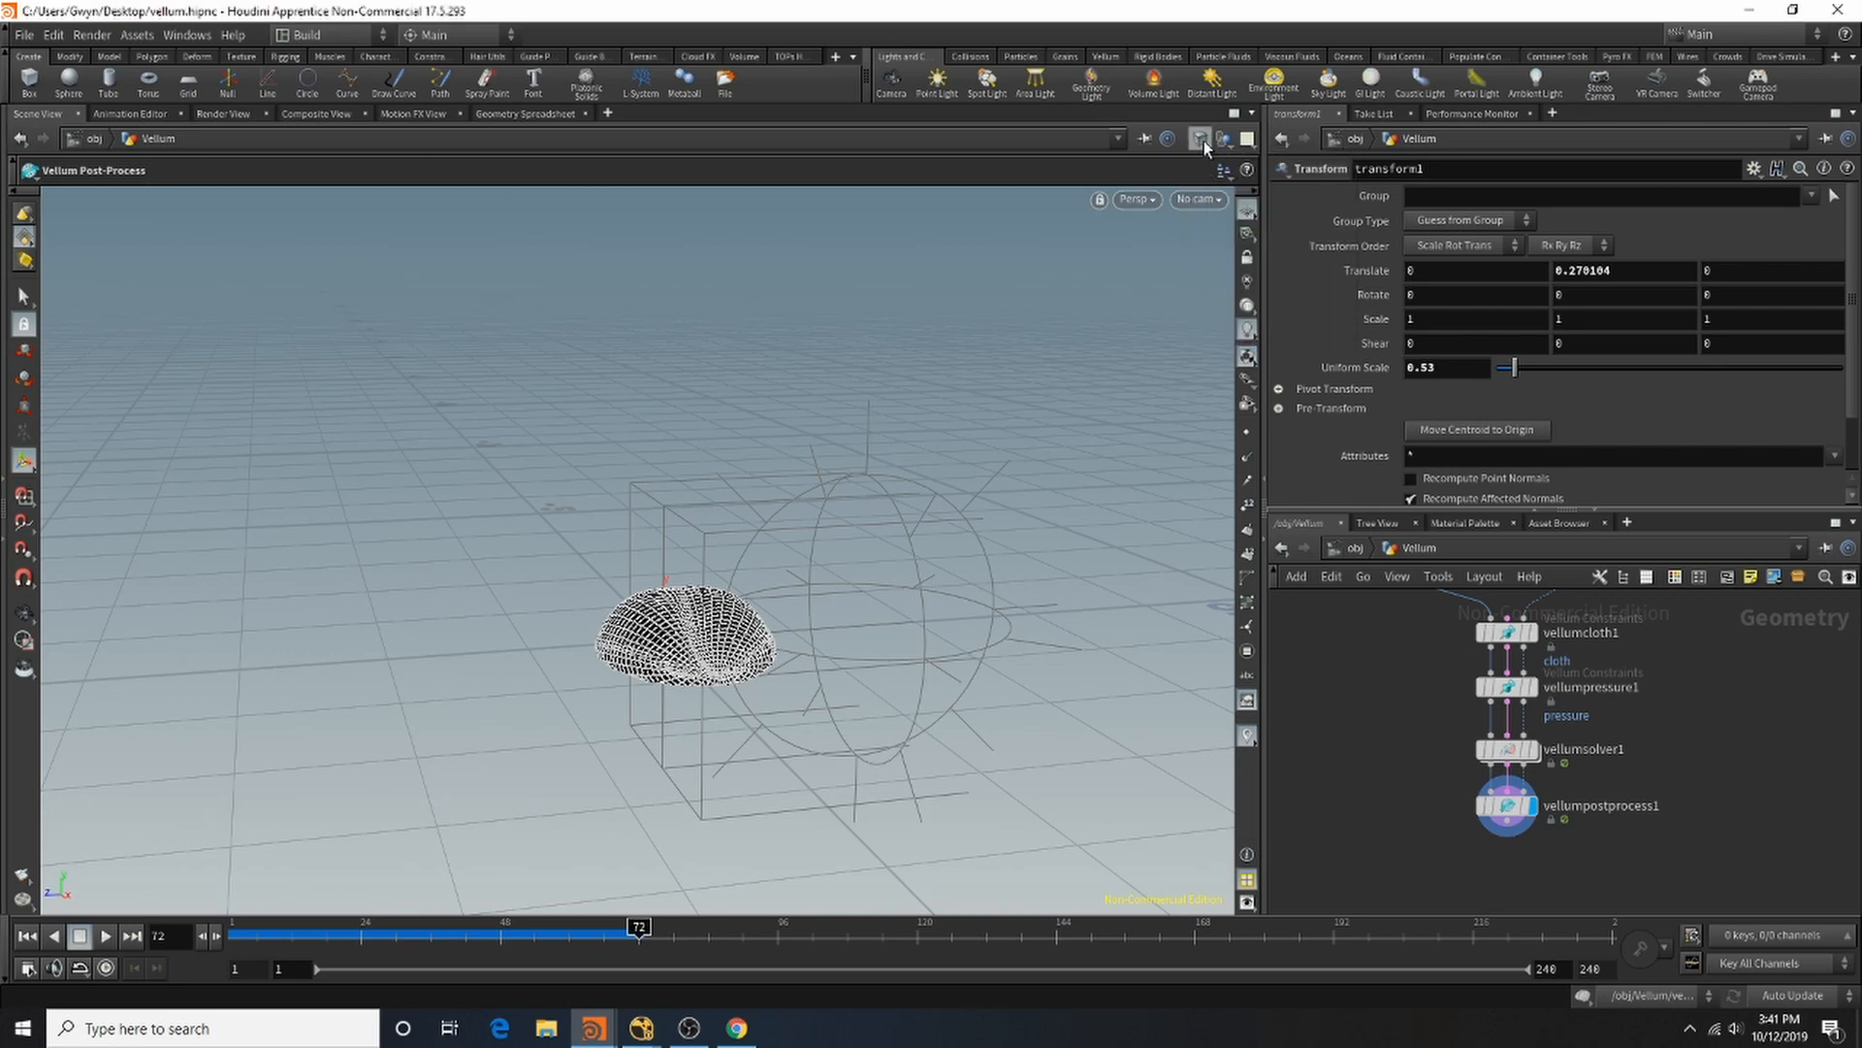
click(1203, 142)
click(1212, 317)
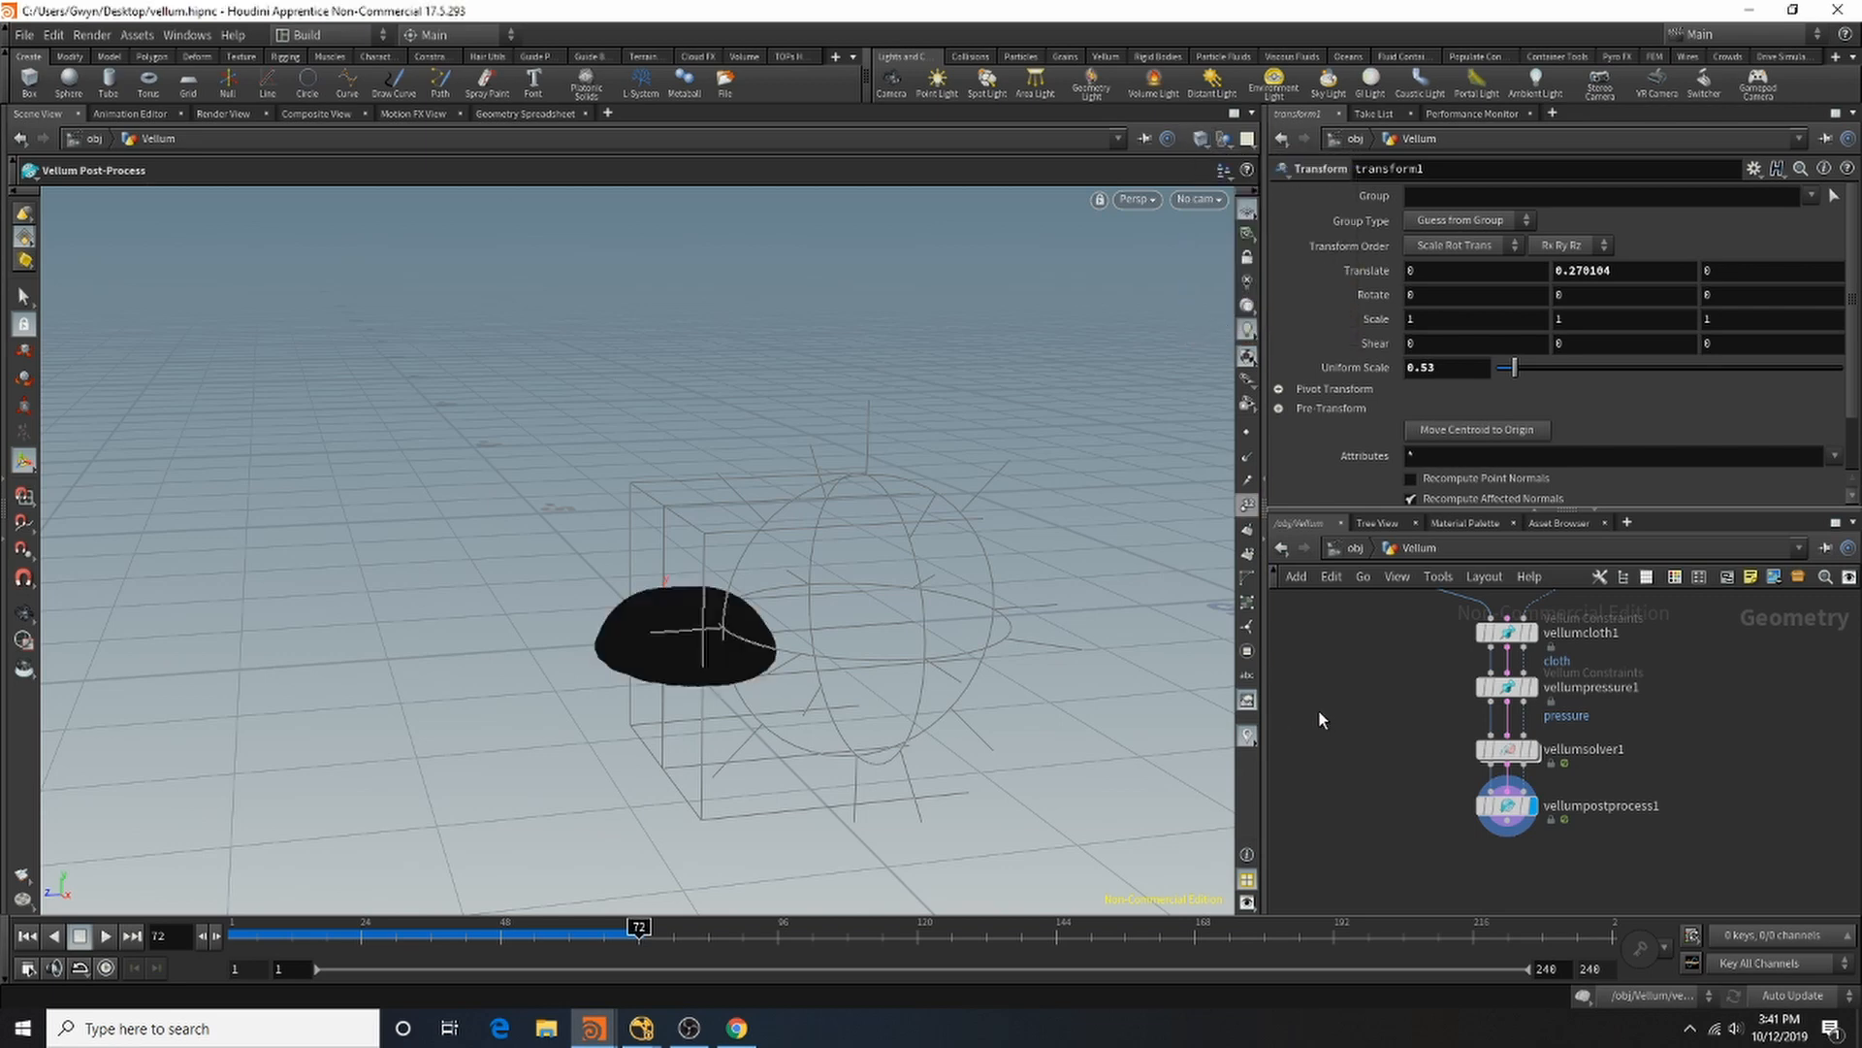
Step: Add a Normal node after the Vellum Post-Process node and display its output
scroll(1523, 716, down, 5)
scroll(1501, 687, up, 4)
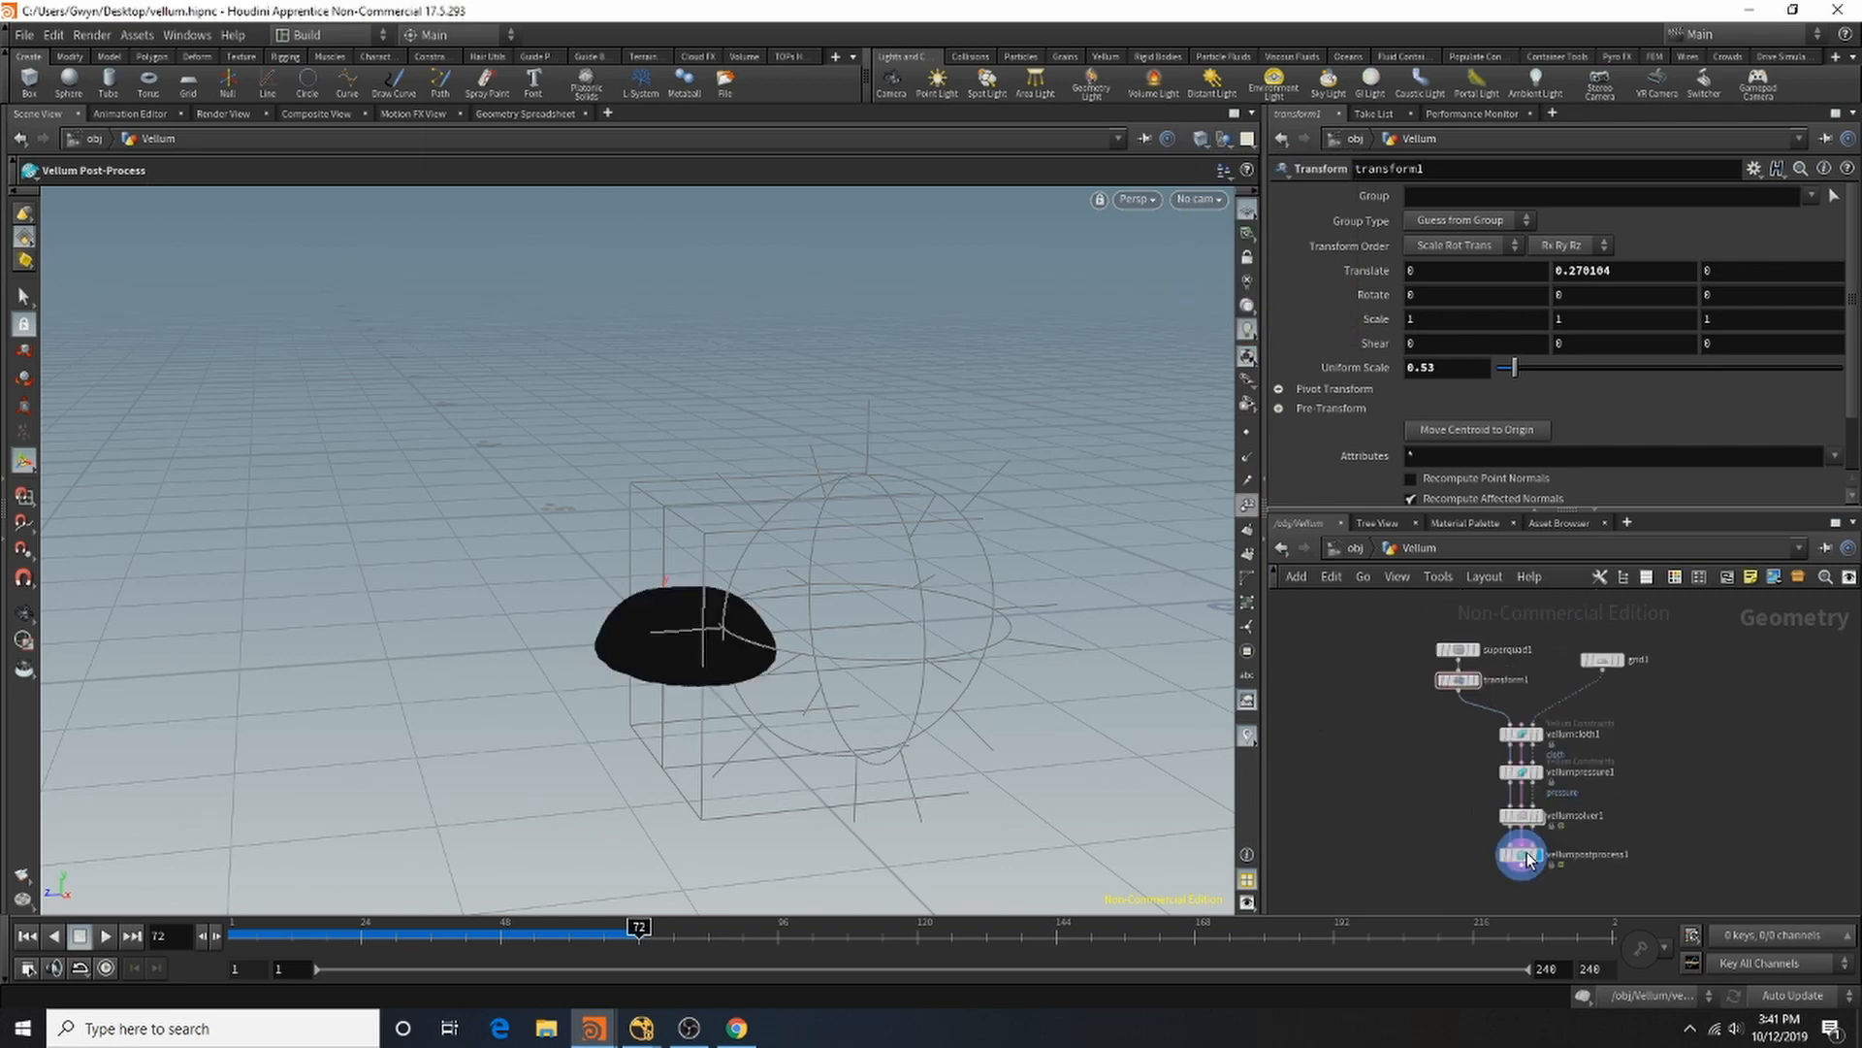
scroll(1523, 756, down, 4)
scroll(1518, 839, up, 6)
key(Tab)
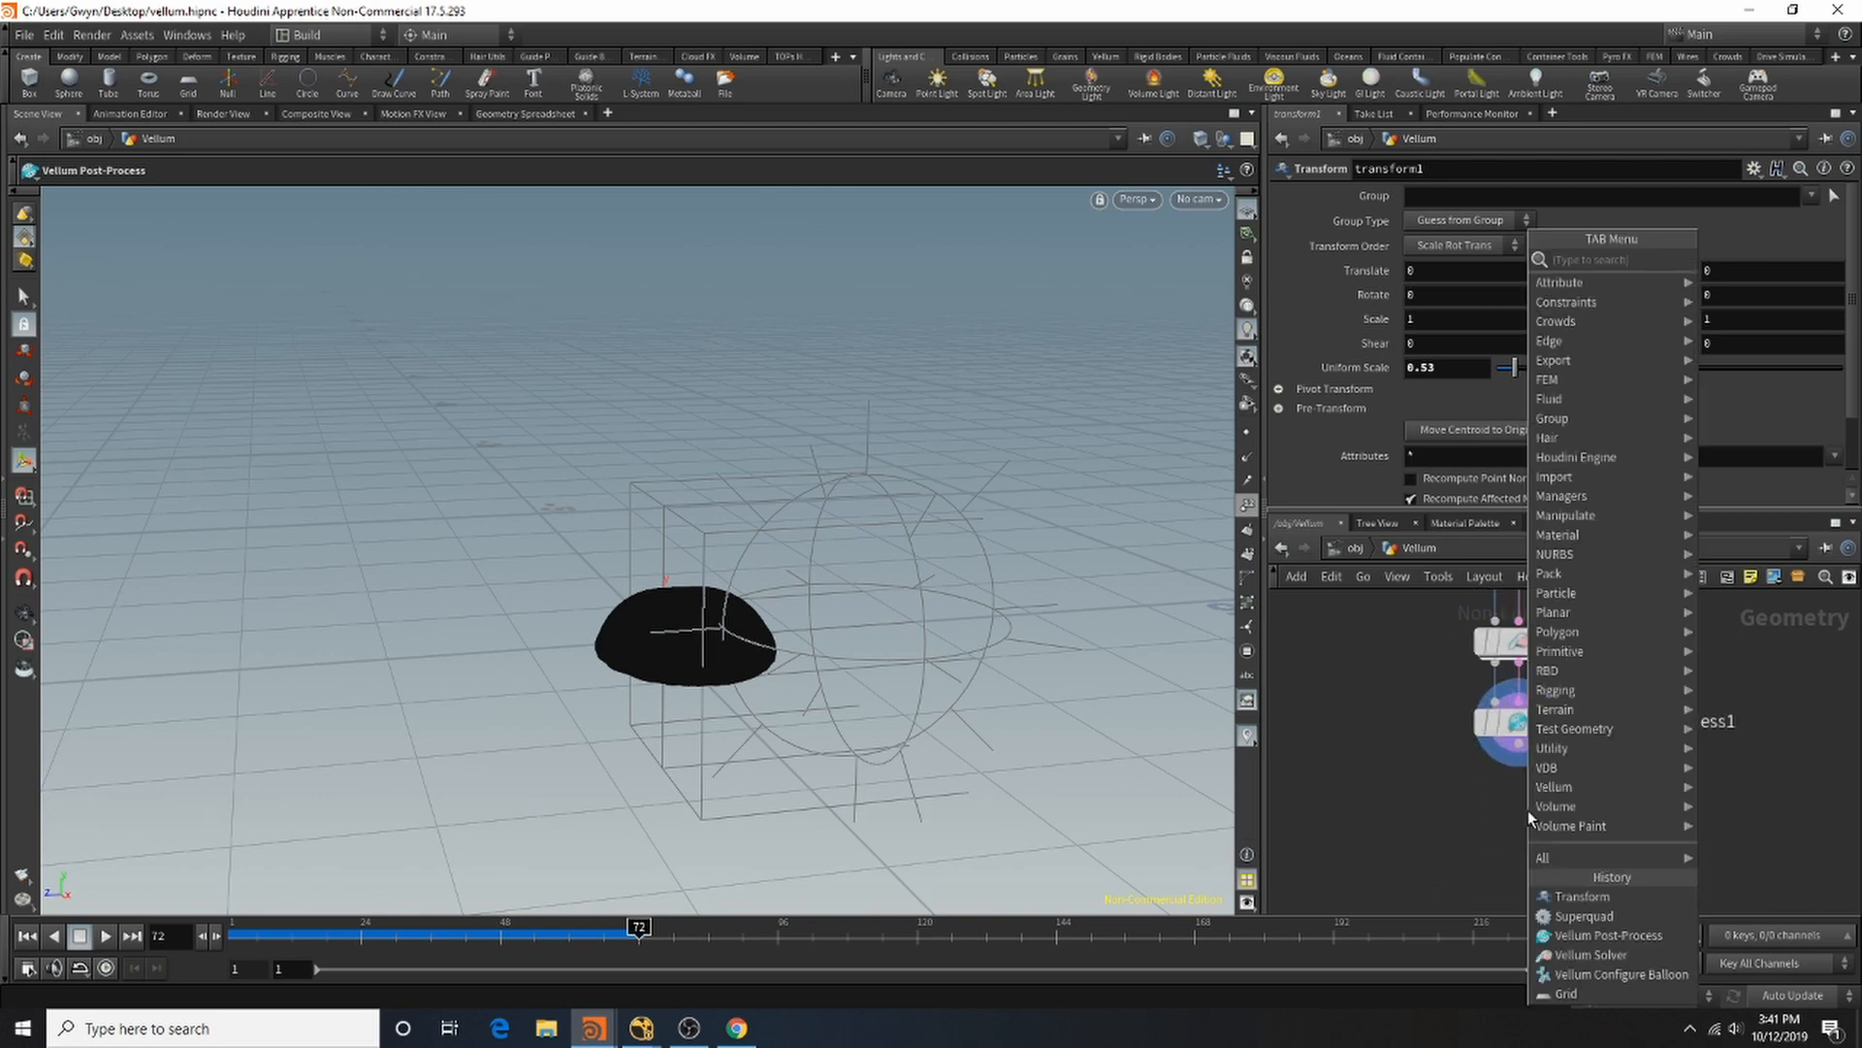
text(norm)
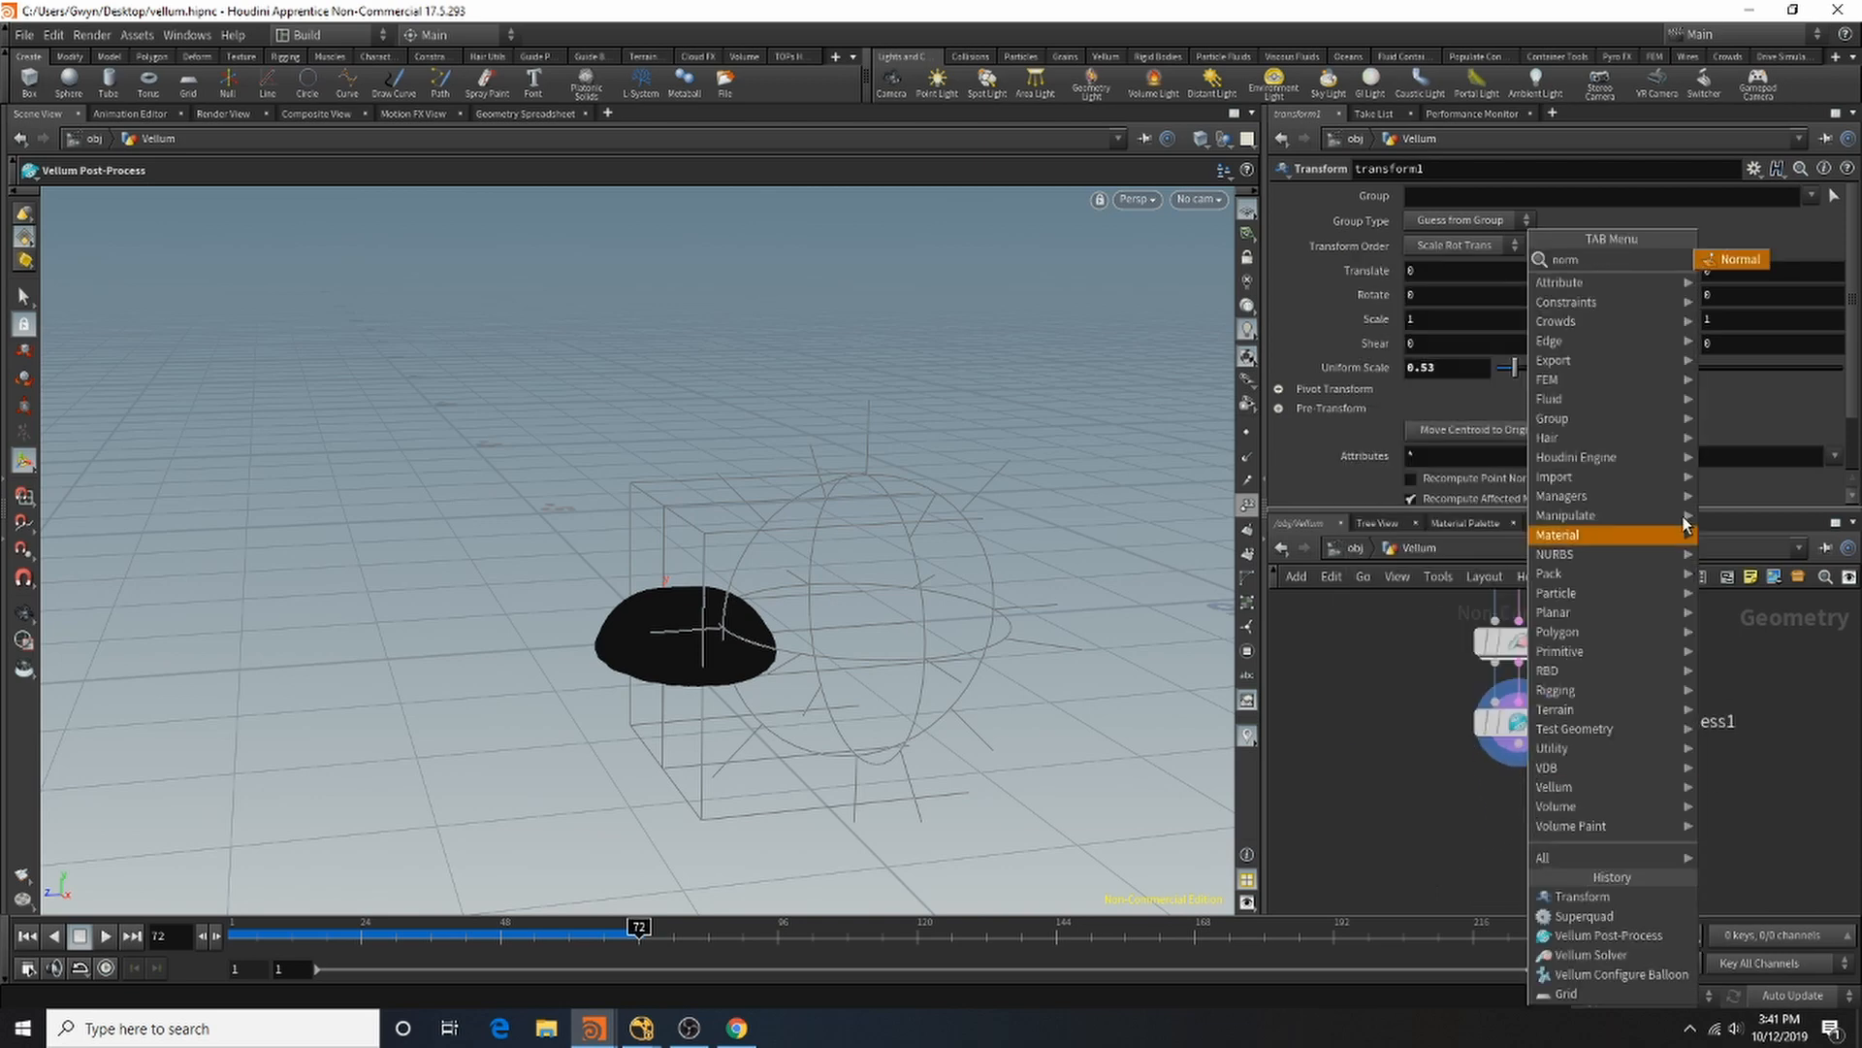
key(Return)
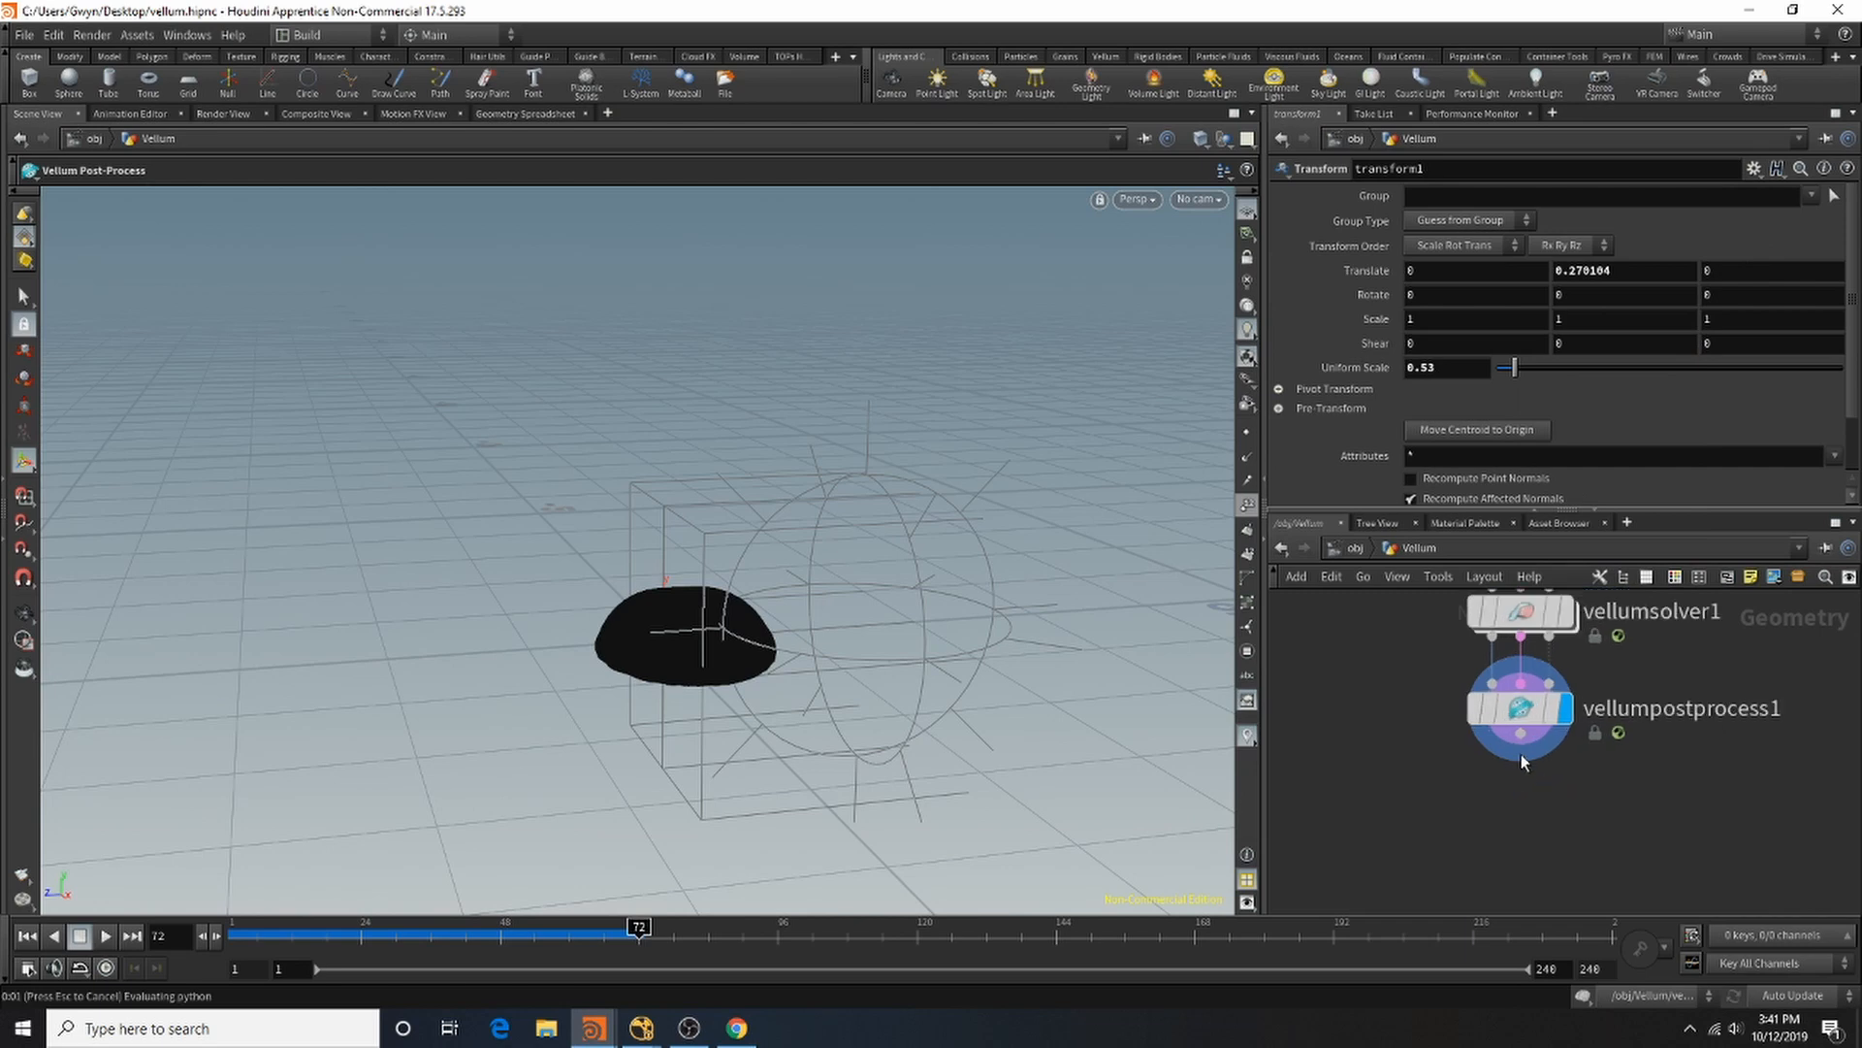
click(1509, 819)
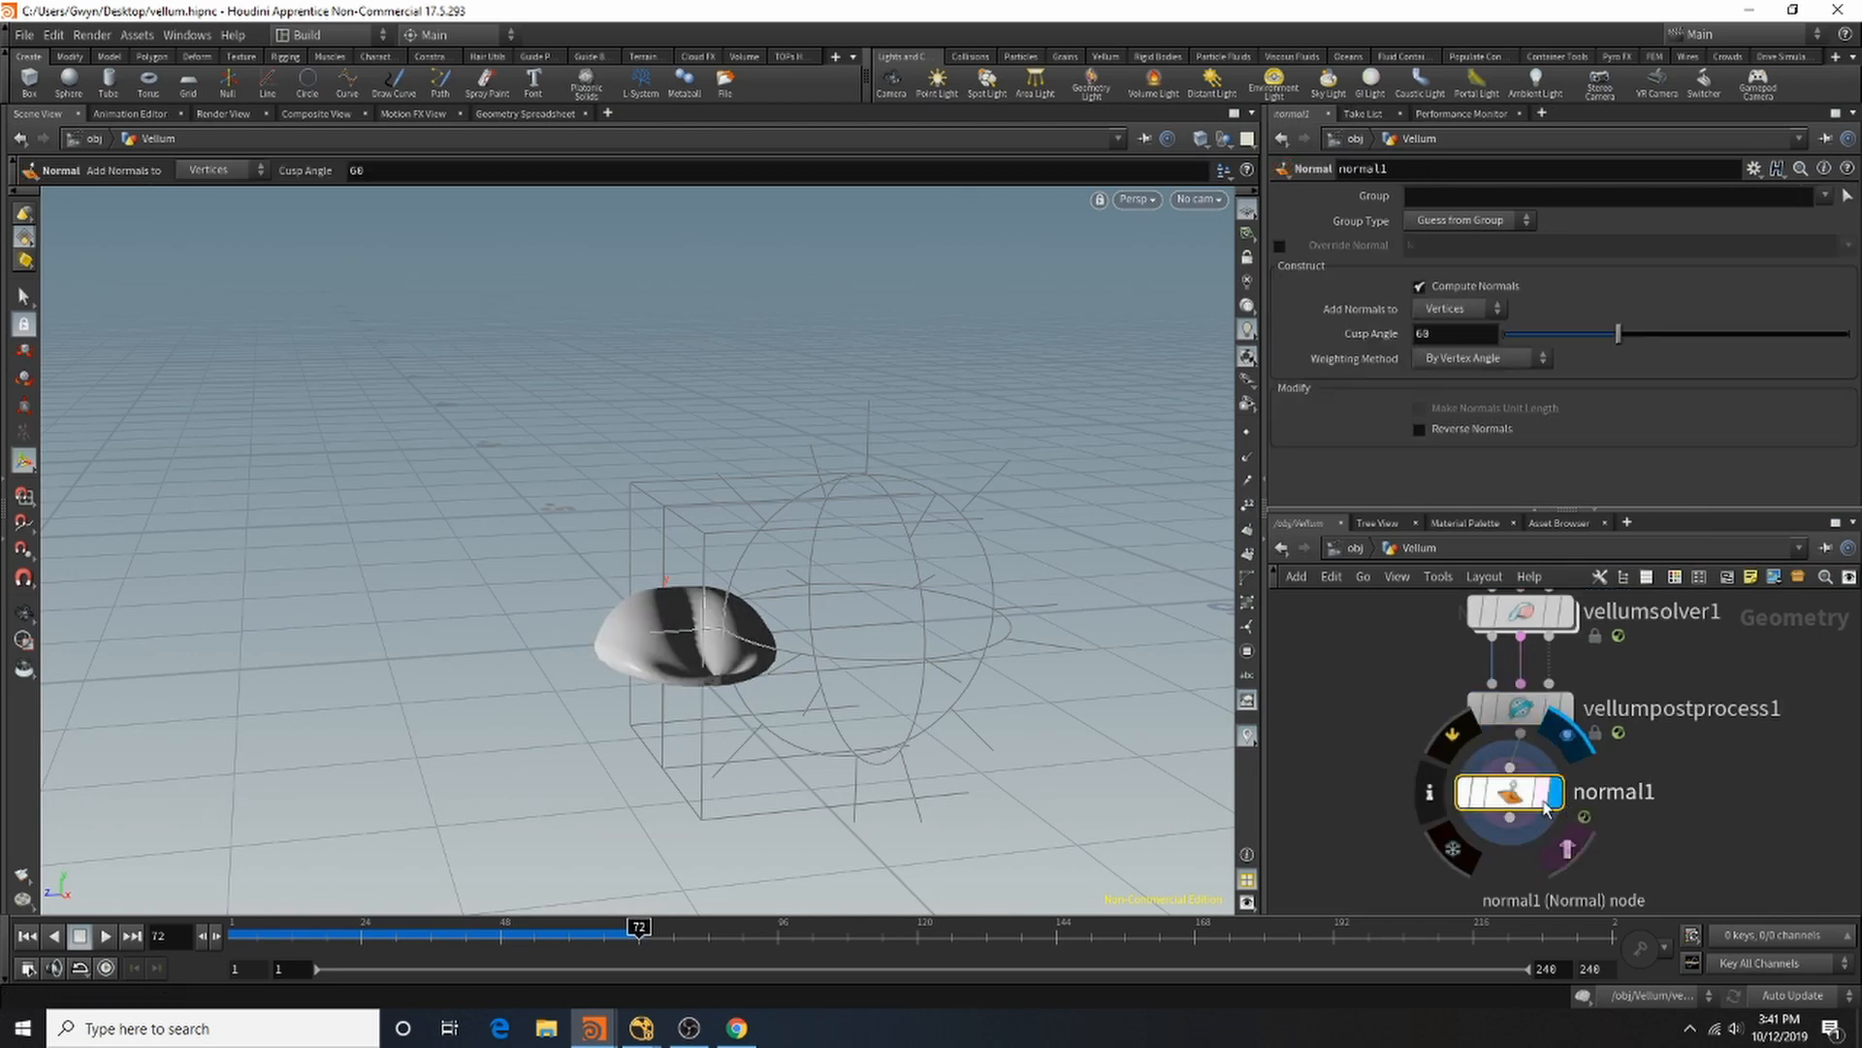
Step: Switch the viewport to headlight-only lighting and inspect the balloon's deformation up close and across the simulated frames
key(super)
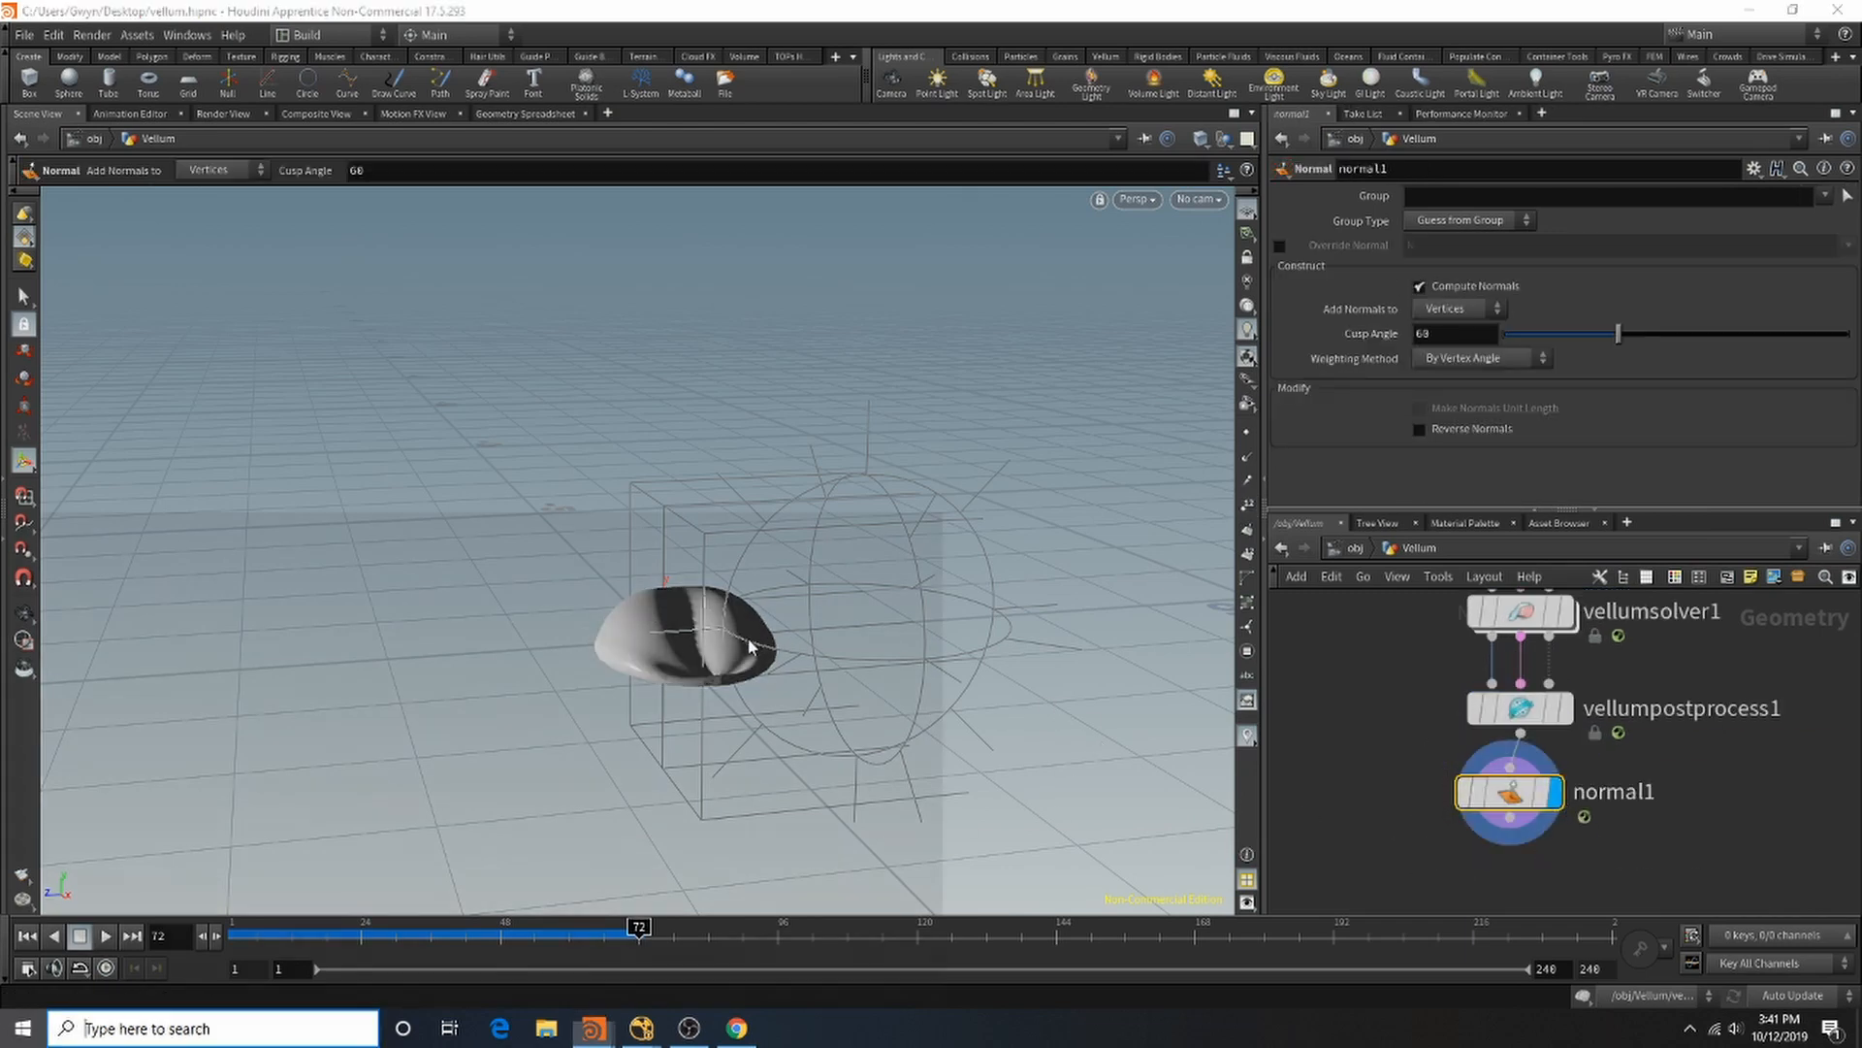
key(super)
alt+drag(611, 624, 785, 661)
alt+right_drag(667, 615, 936, 554)
alt+drag(674, 569, 607, 593)
drag(650, 648, 965, 422)
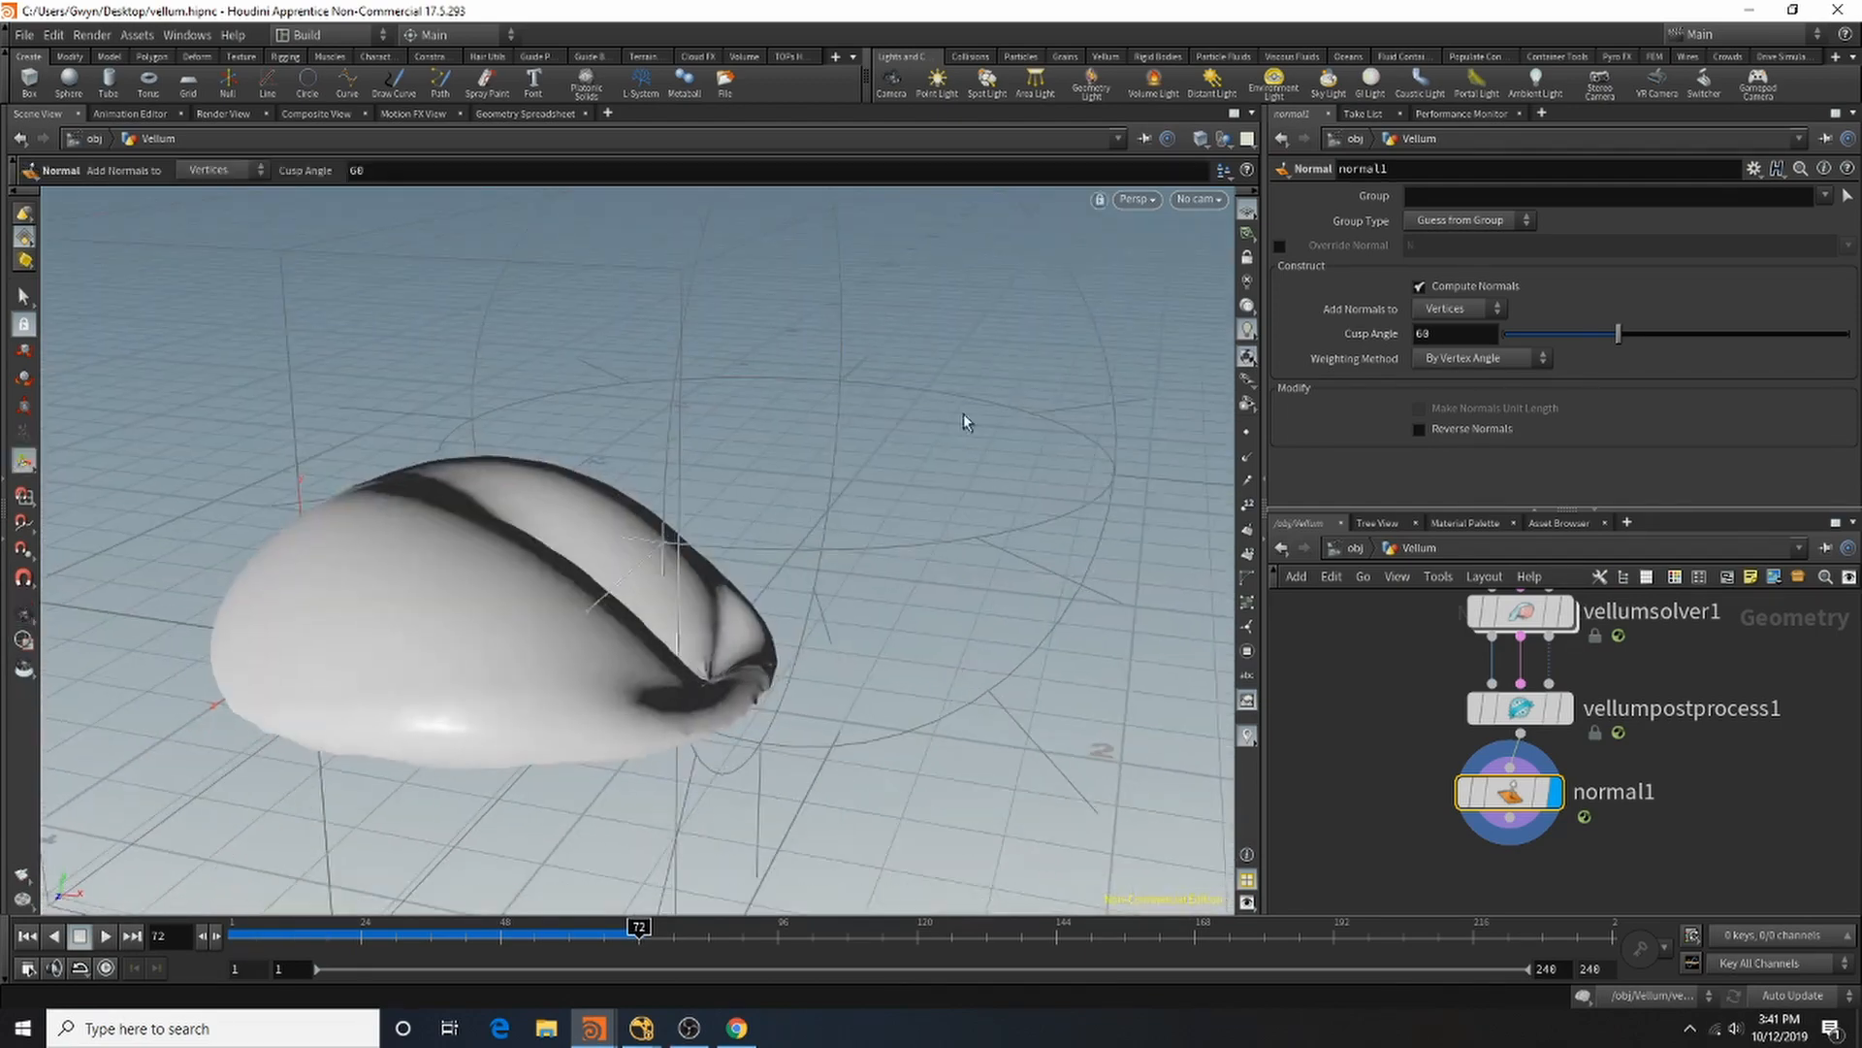
key(Escape)
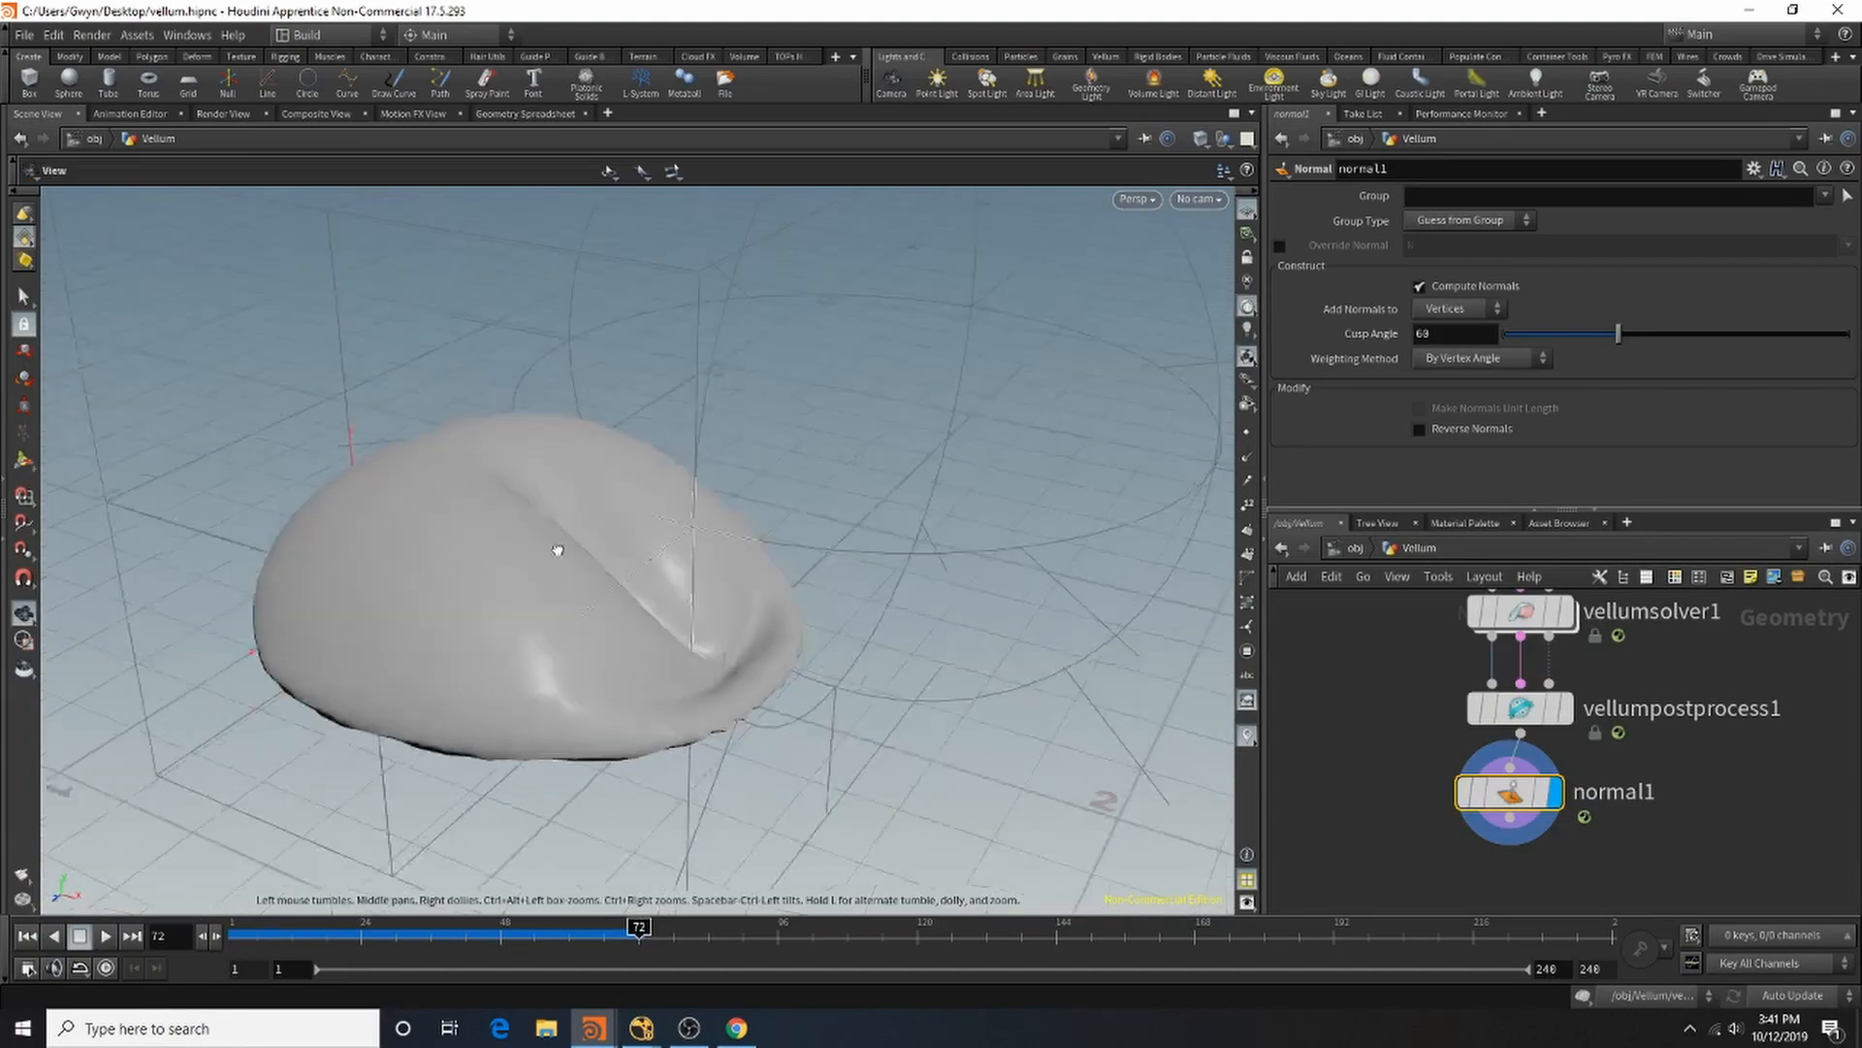
mouse_move(553, 540)
mouse_down()
mouse_move(544, 512)
mouse_move(372, 597)
mouse_move(653, 714)
mouse_move(486, 632)
mouse_move(409, 620)
mouse_move(431, 644)
mouse_up()
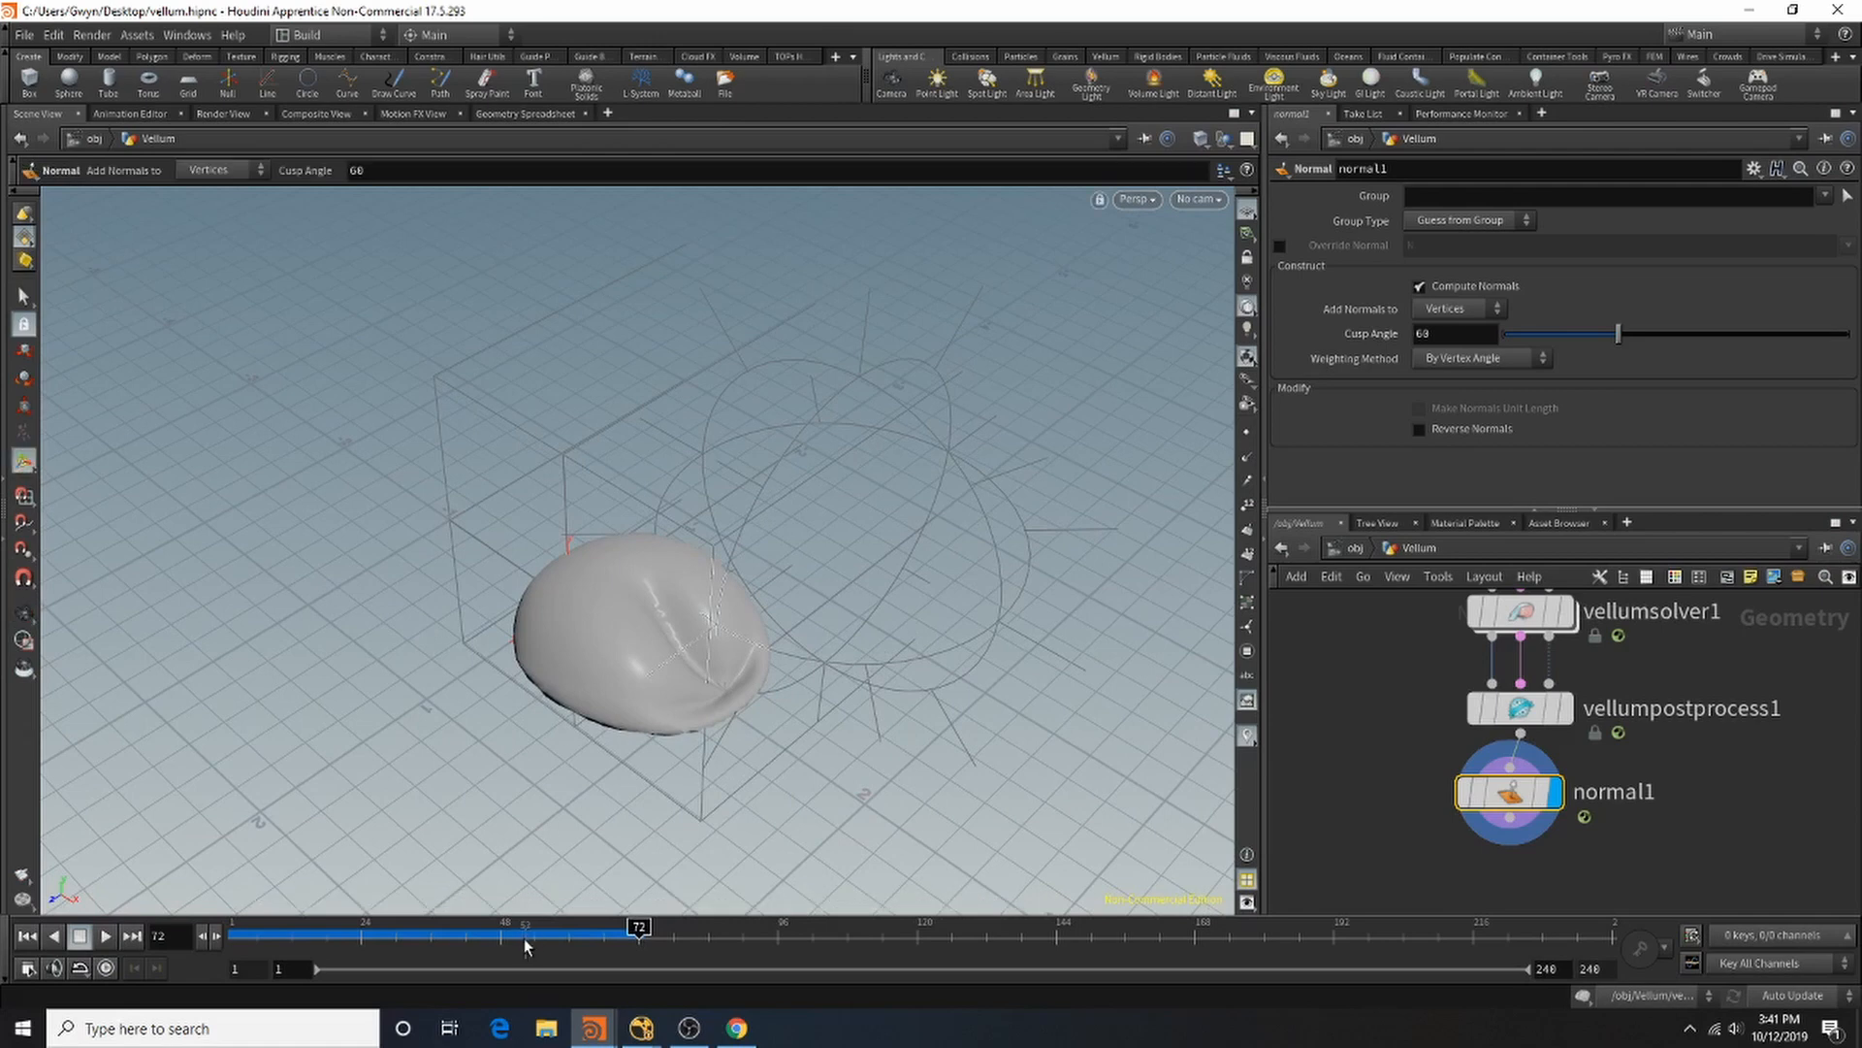
drag(522, 938, 610, 932)
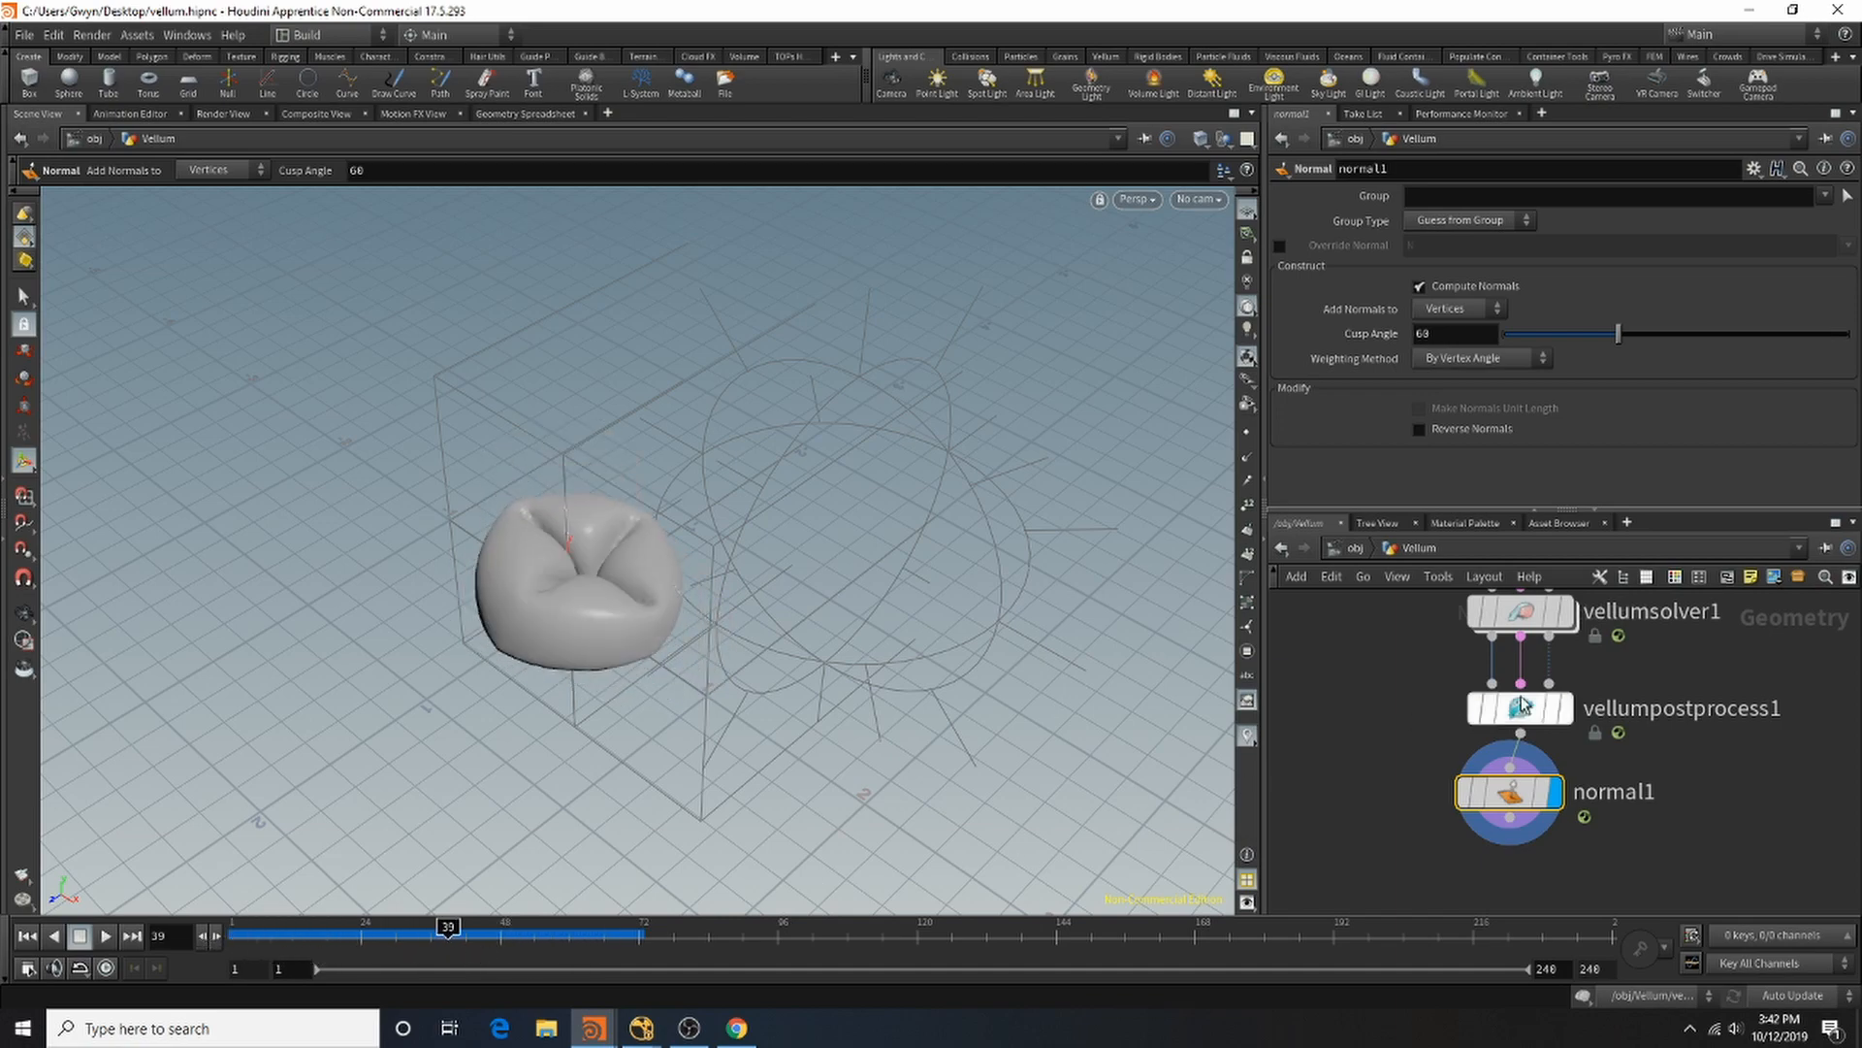
Step: Set the Vellum solver's substeps to 3 and re-simulate from the first frame to frame 109
scroll(1523, 705, down, 2)
scroll(1513, 679, up, 2)
click(1465, 737)
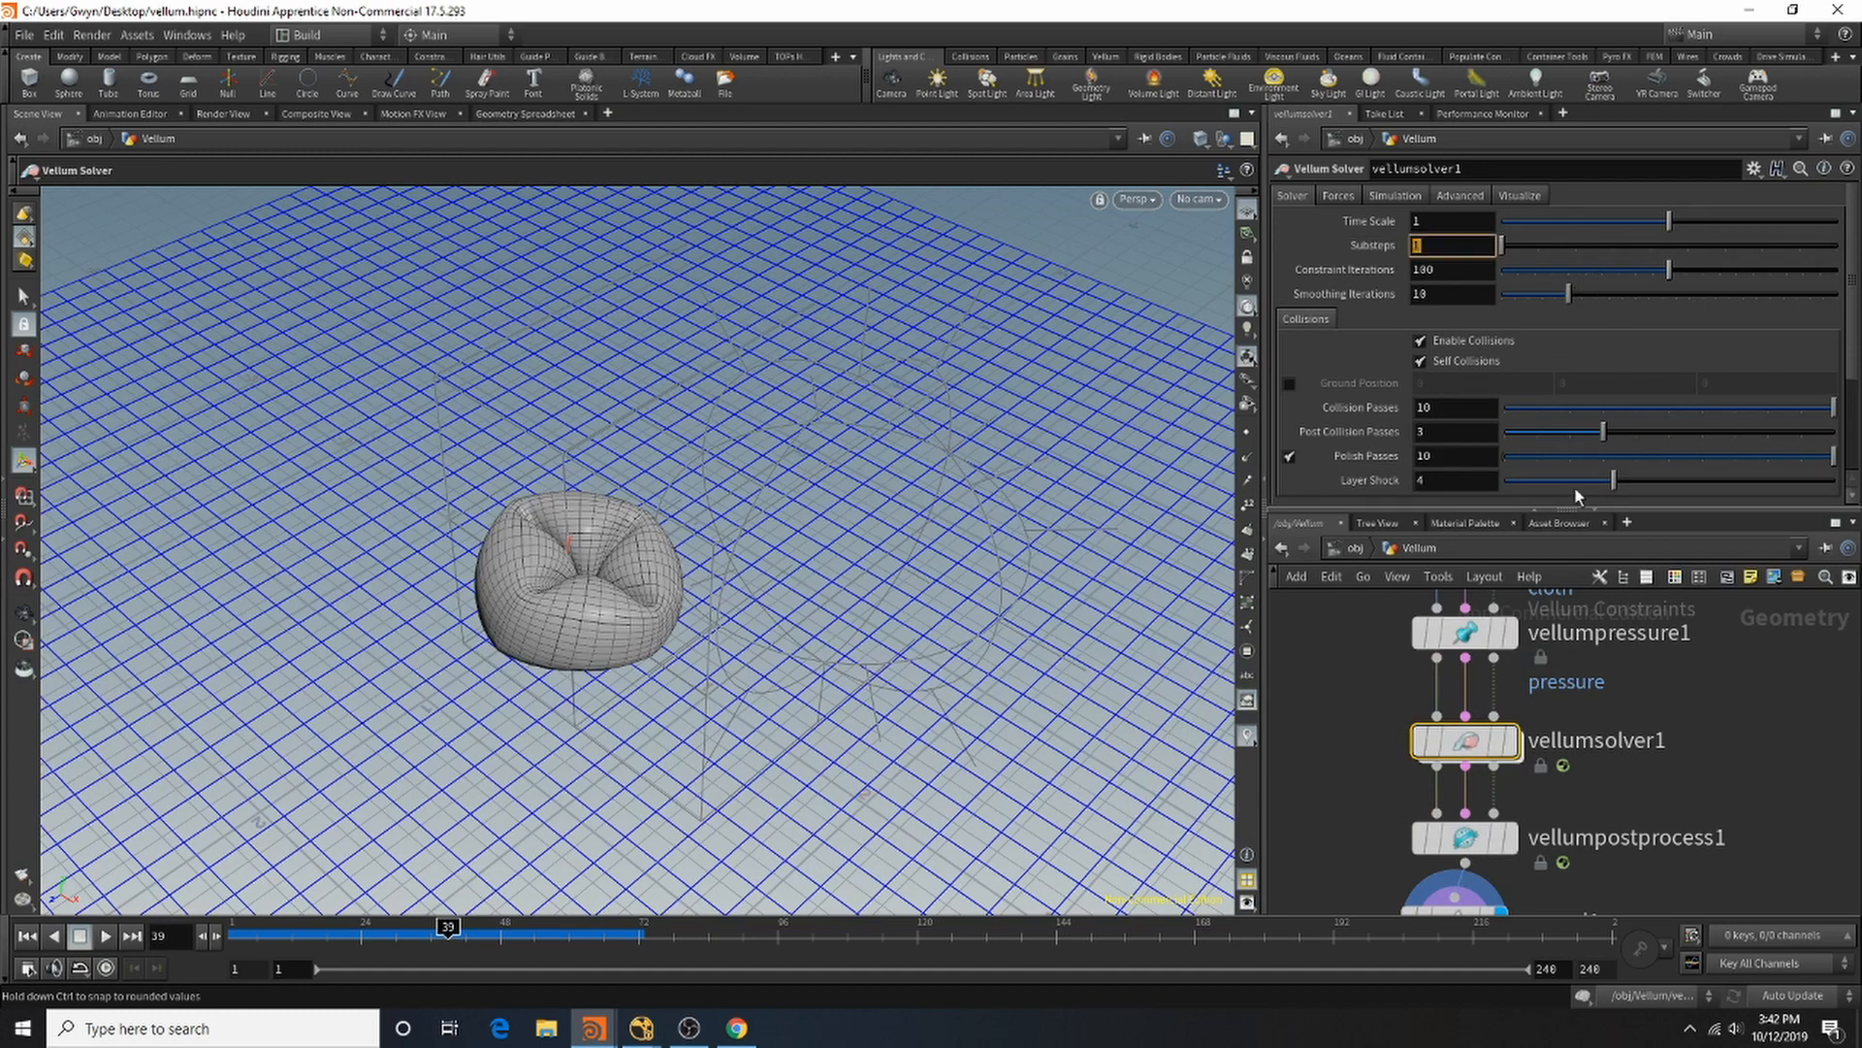
click(26, 936)
click(856, 937)
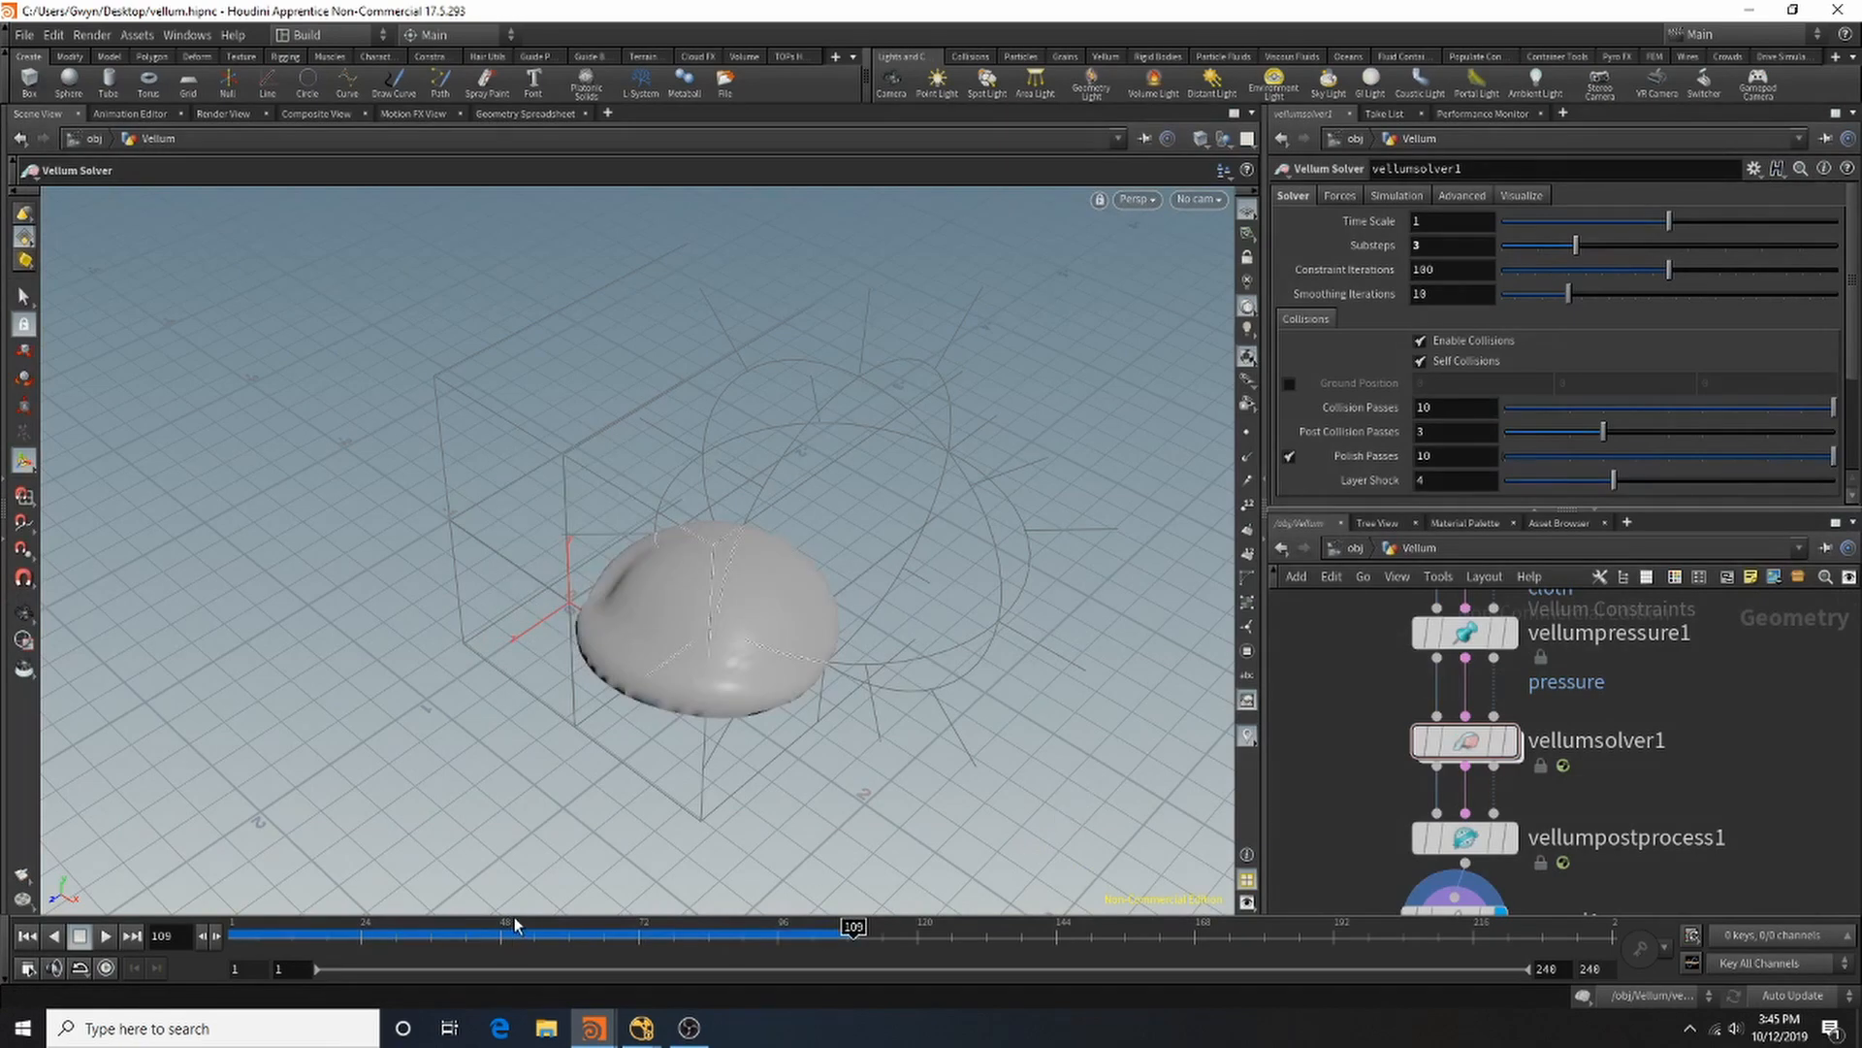
Step: Play back the re-simulated balloon from frame 1 and stop at frame 111
drag(471, 932, 165, 939)
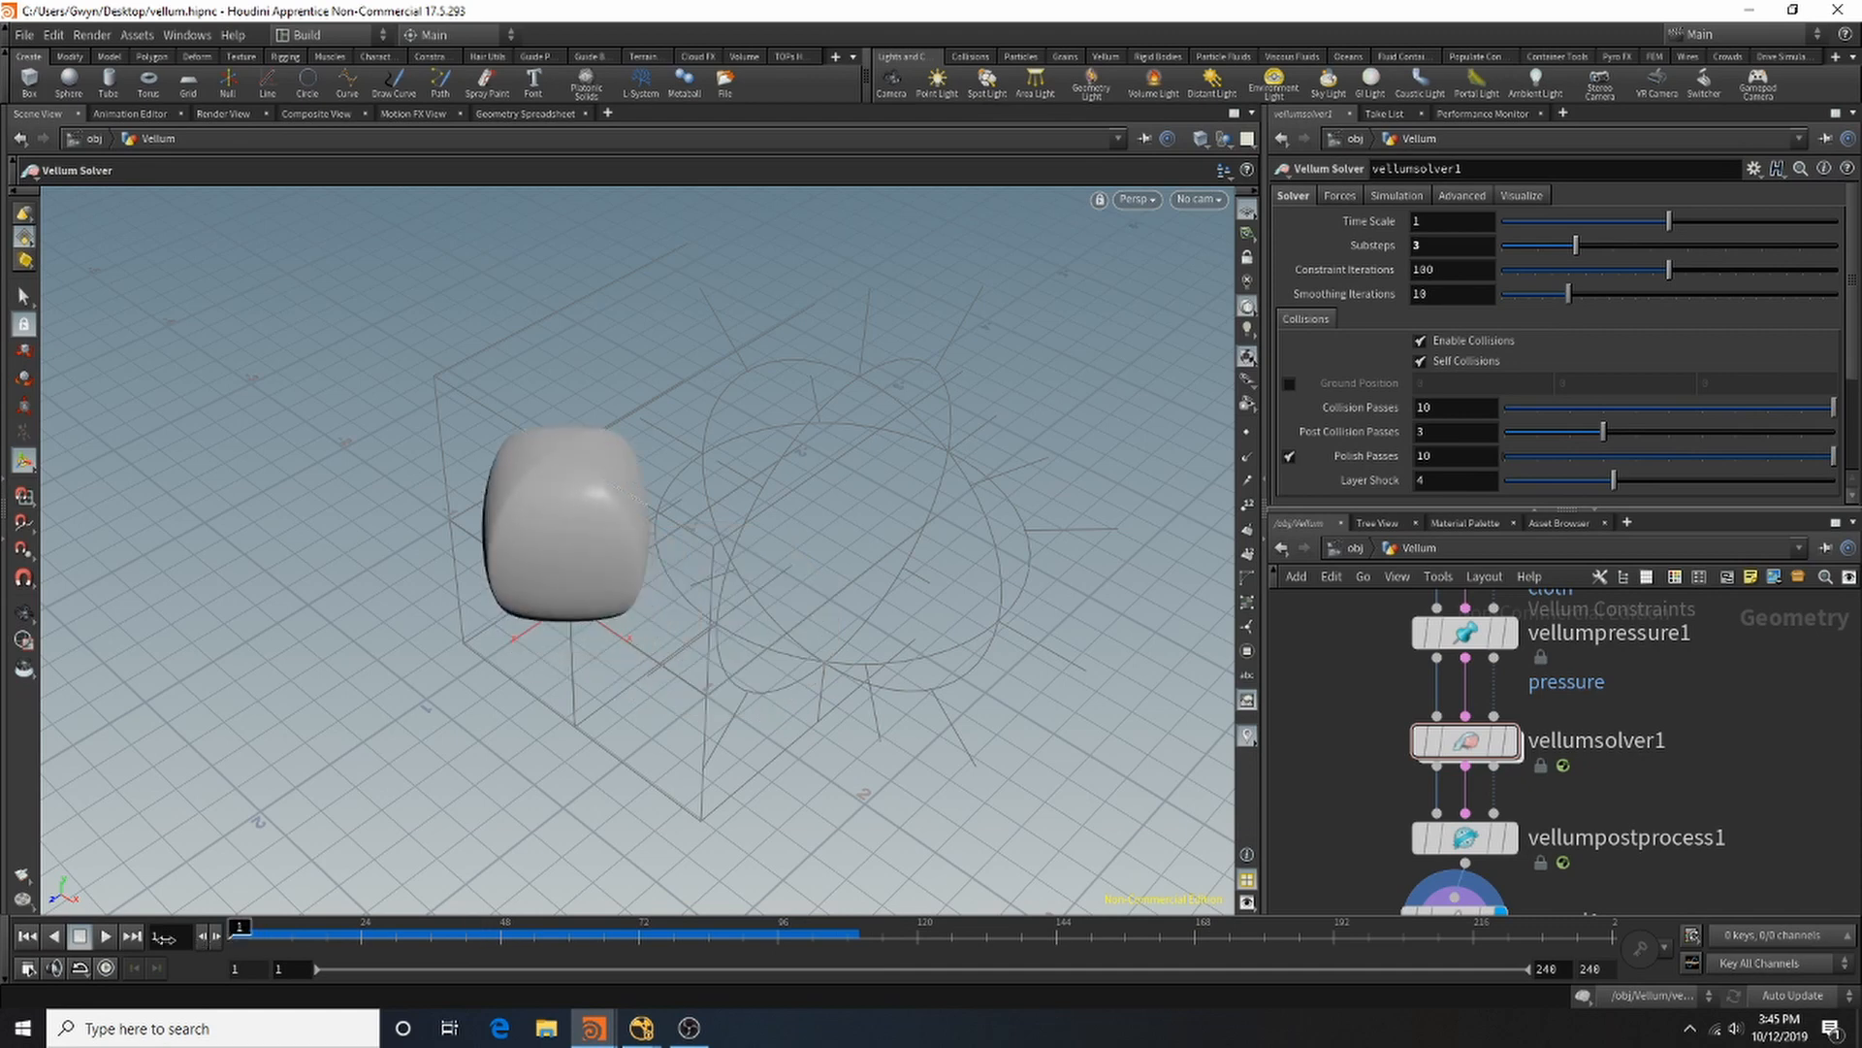
click(105, 937)
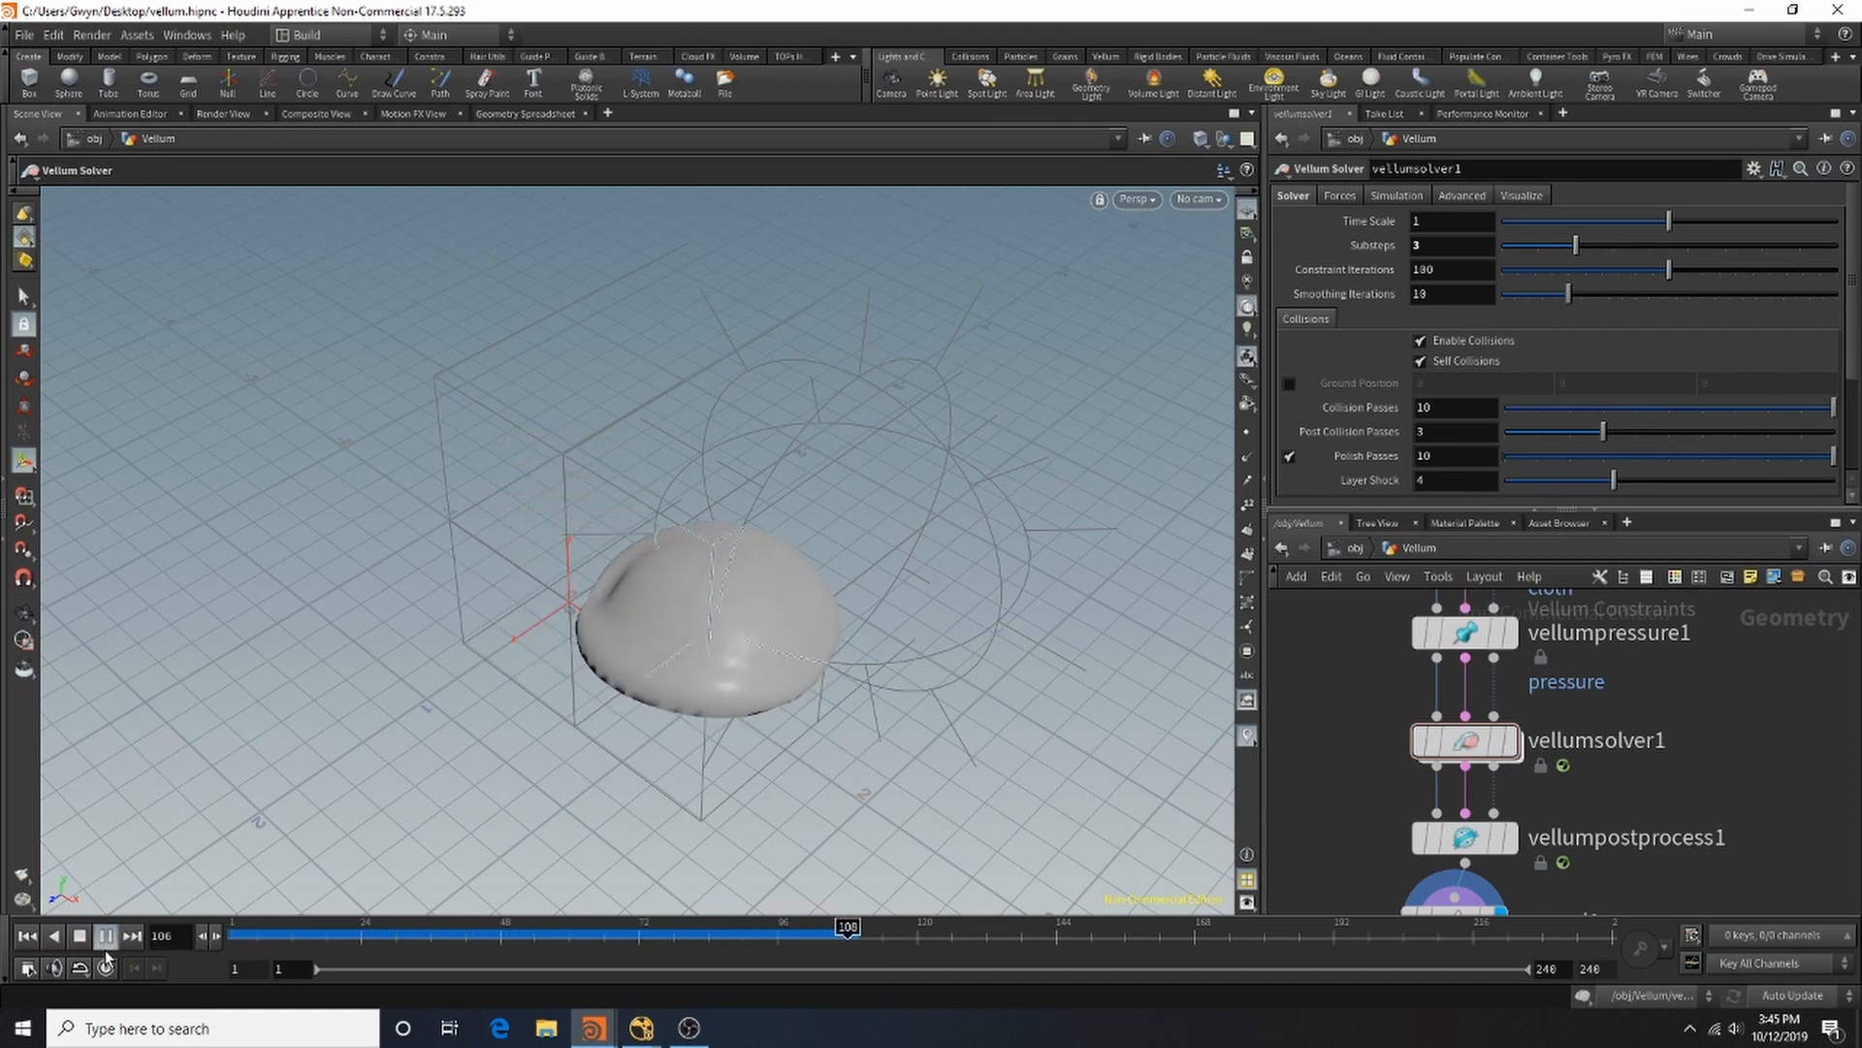
click(76, 939)
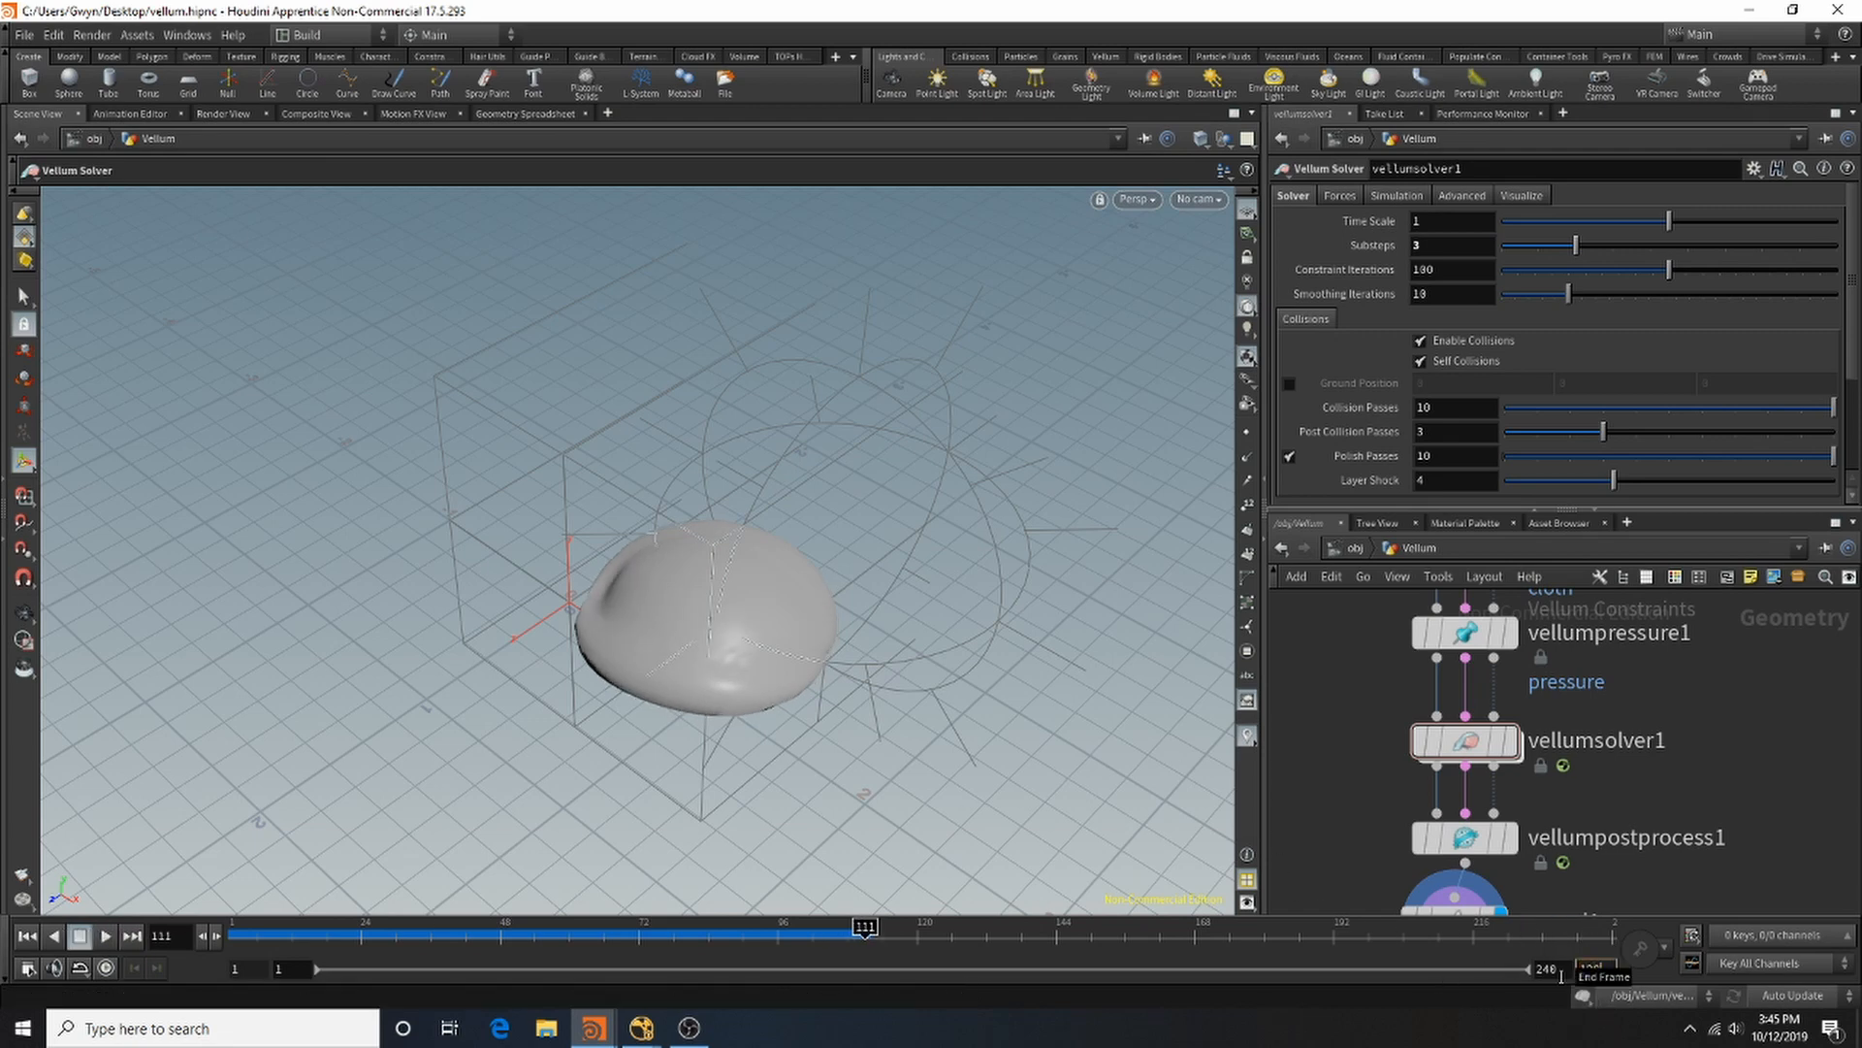
Step: Set the timeline's end frame to 120 and save the scene file with the playhead at frame 1
key(Return)
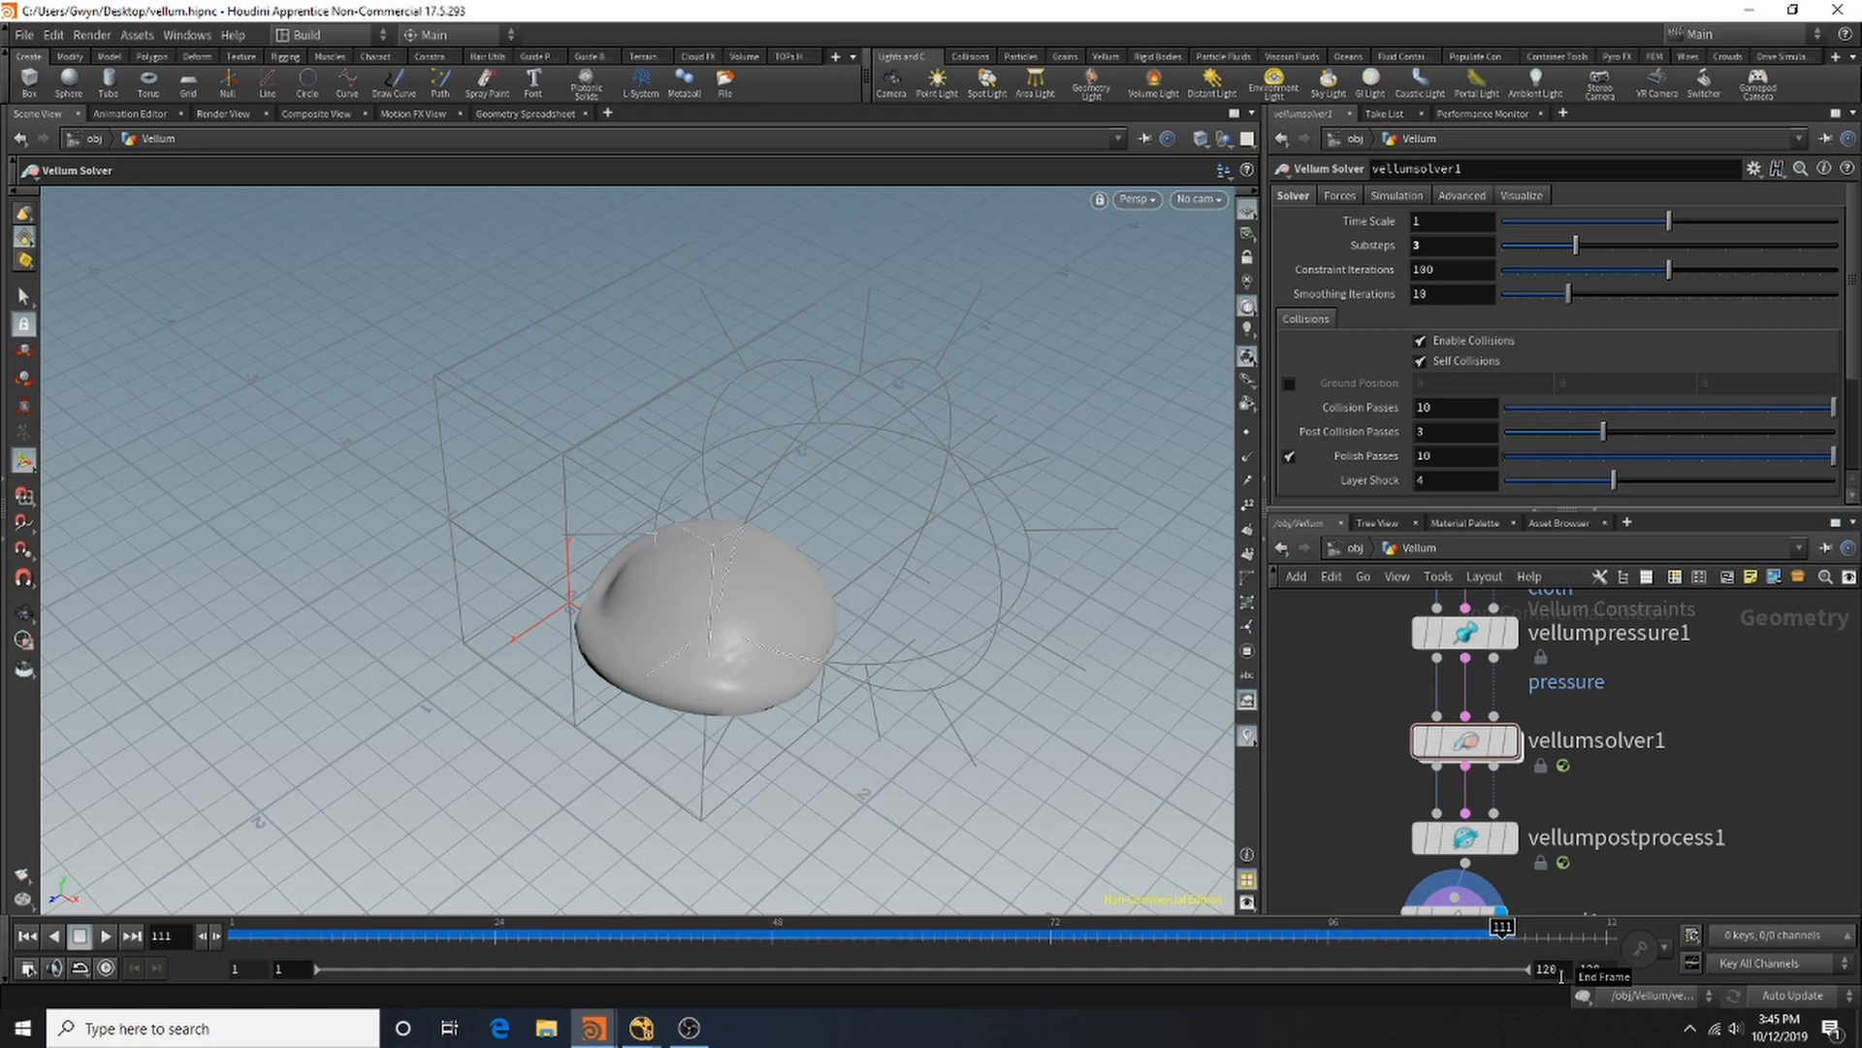
click(21, 941)
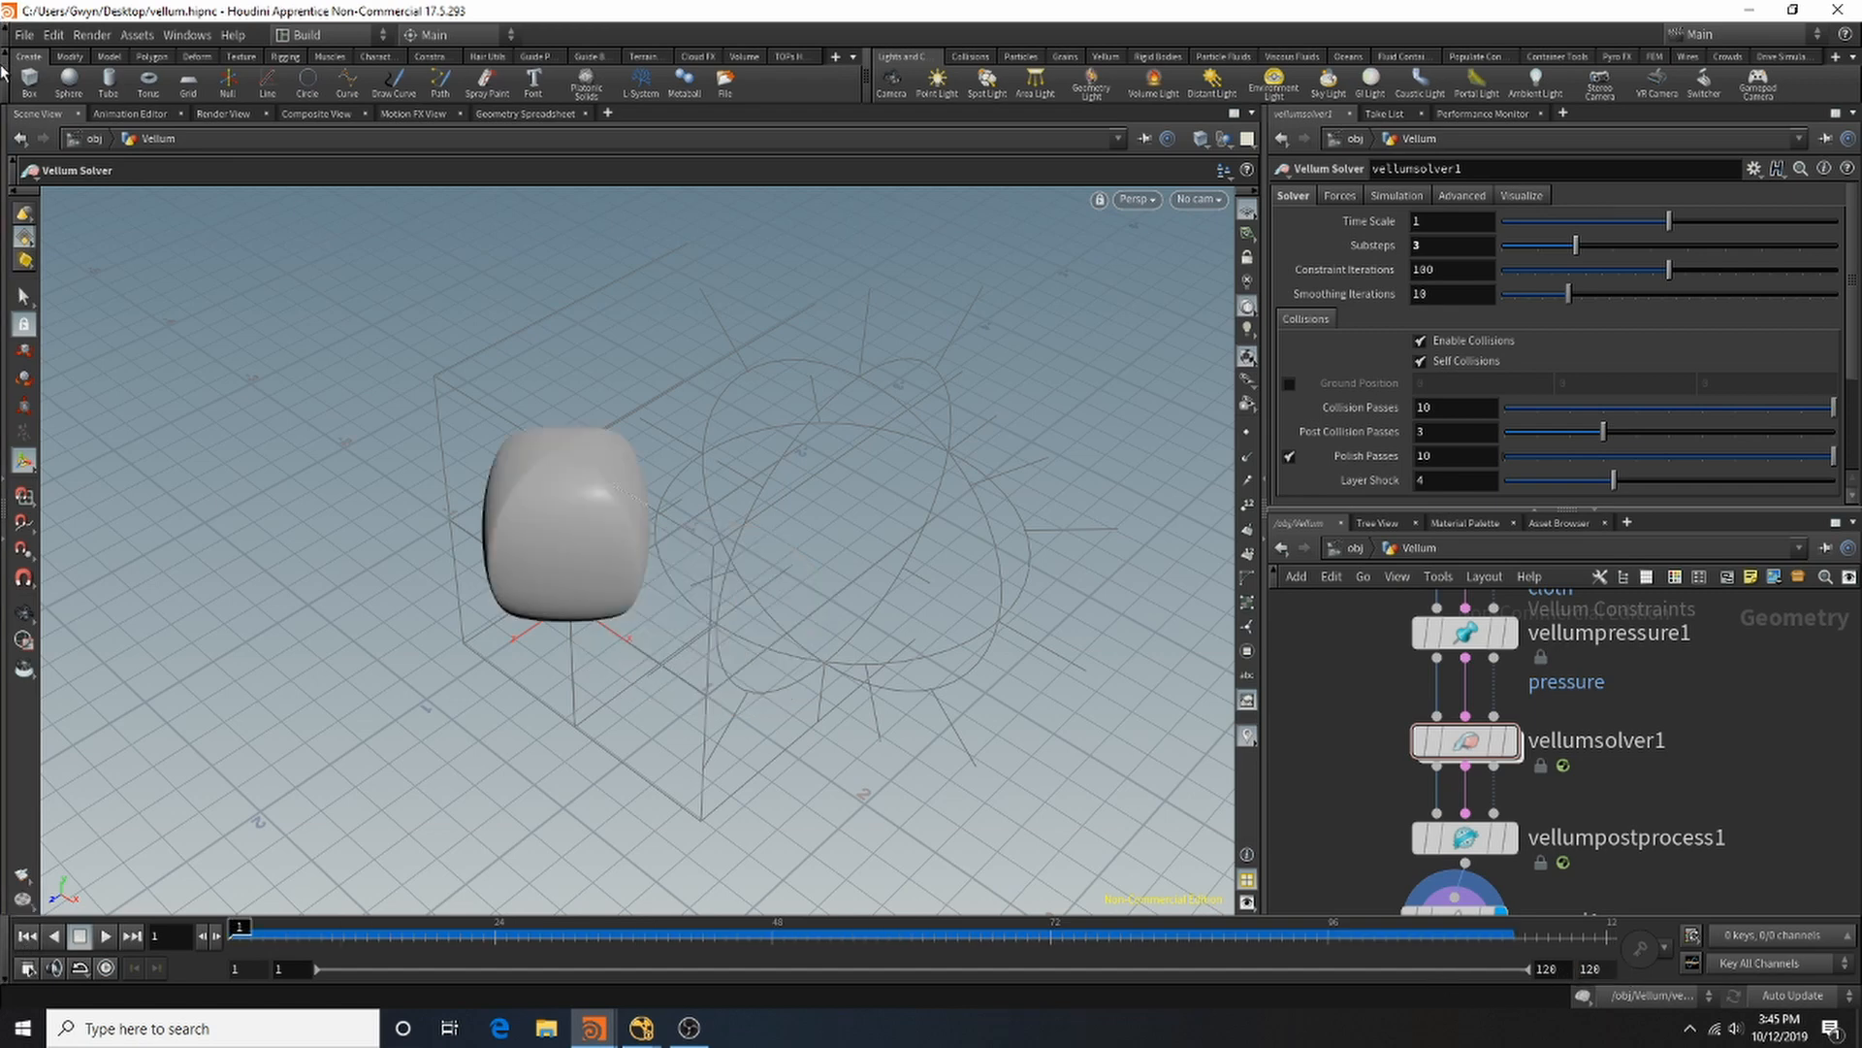
click(24, 35)
click(17, 23)
click(17, 35)
click(39, 124)
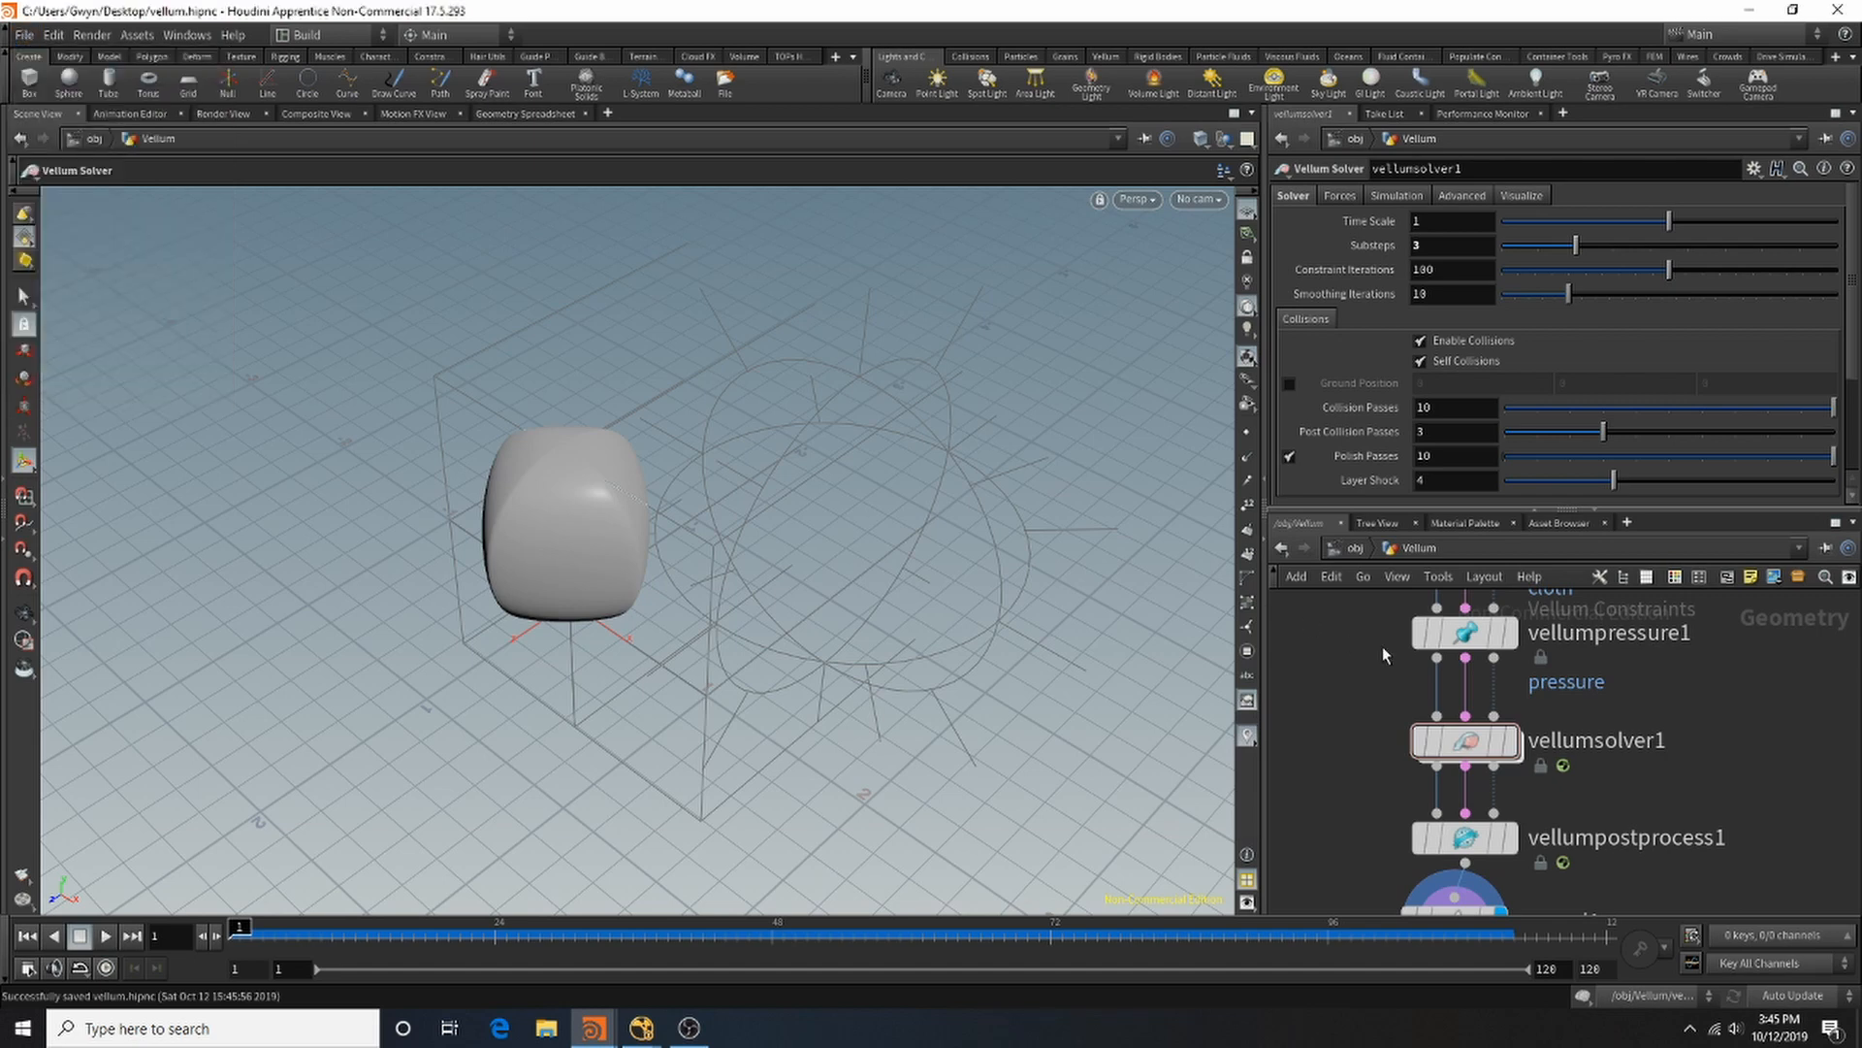
Step: Set the mass of the vellumcloth1 constraint to 0.2
scroll(1412, 732, down, 5)
scroll(1412, 733, up, 6)
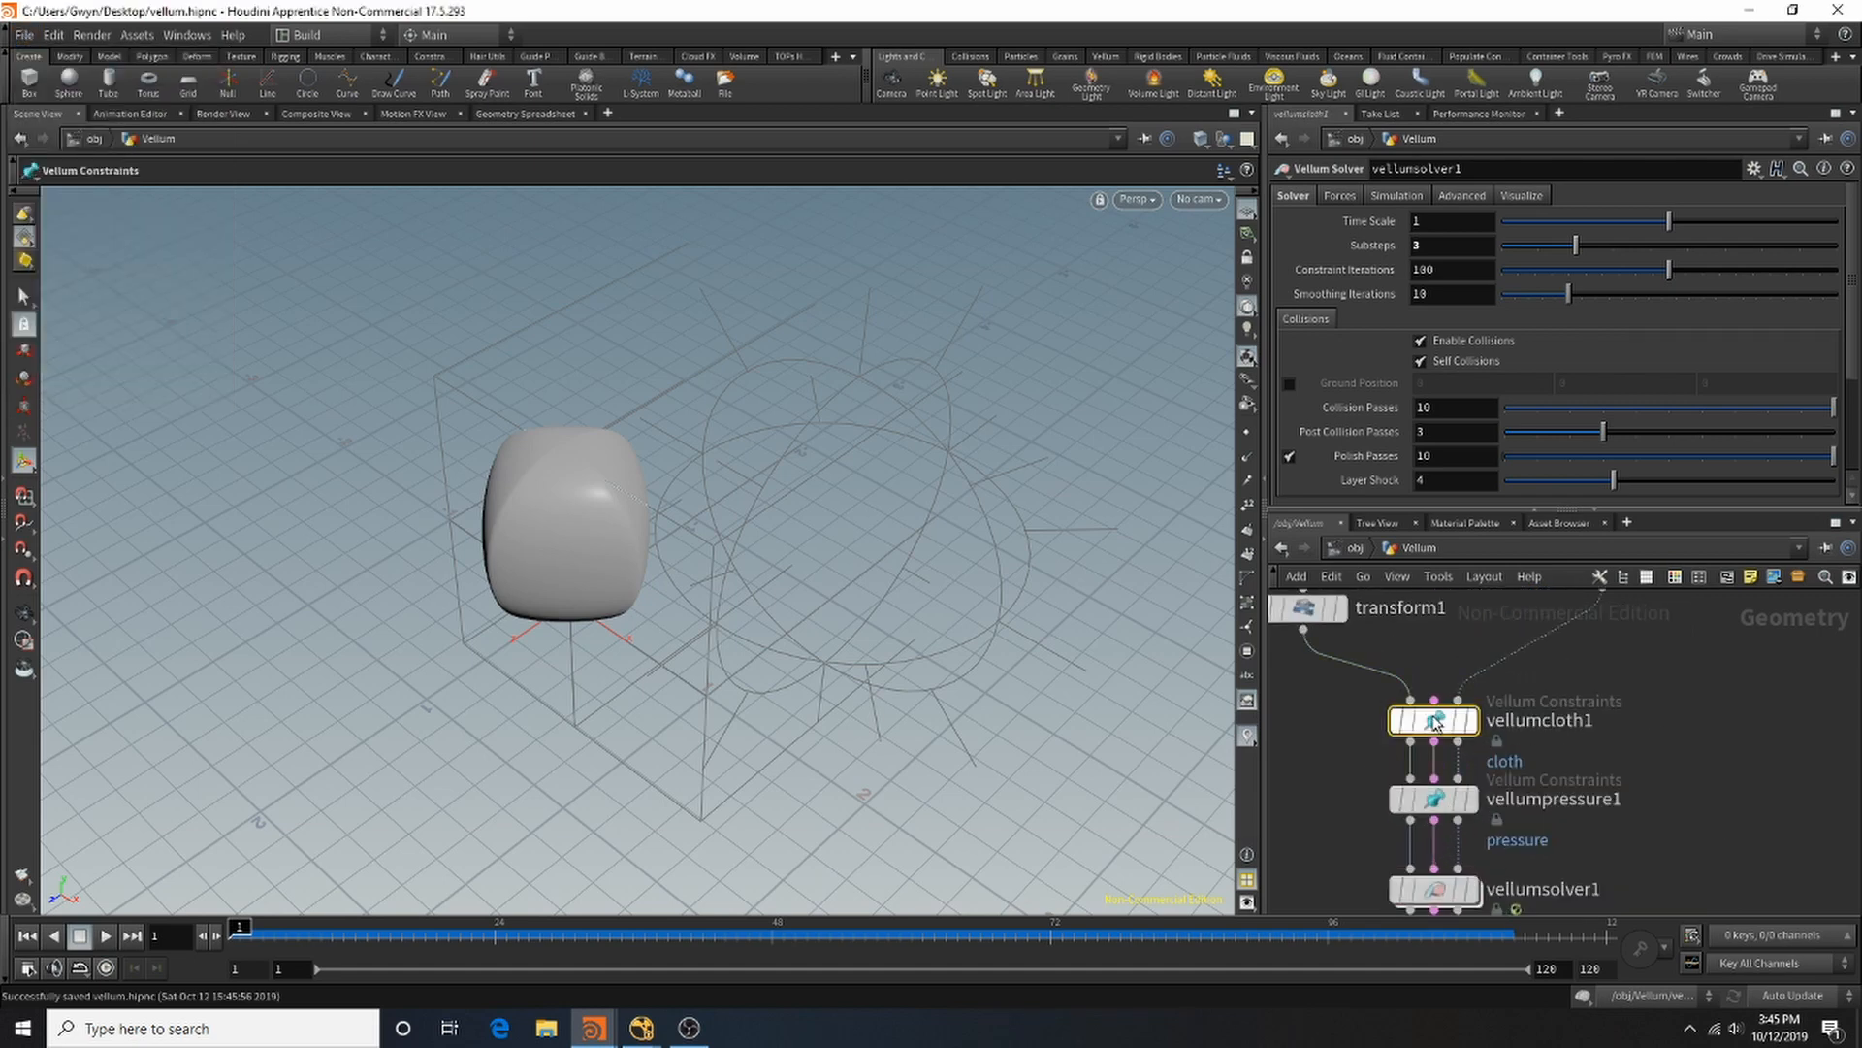
click(1434, 720)
scroll(1585, 365, down, 2)
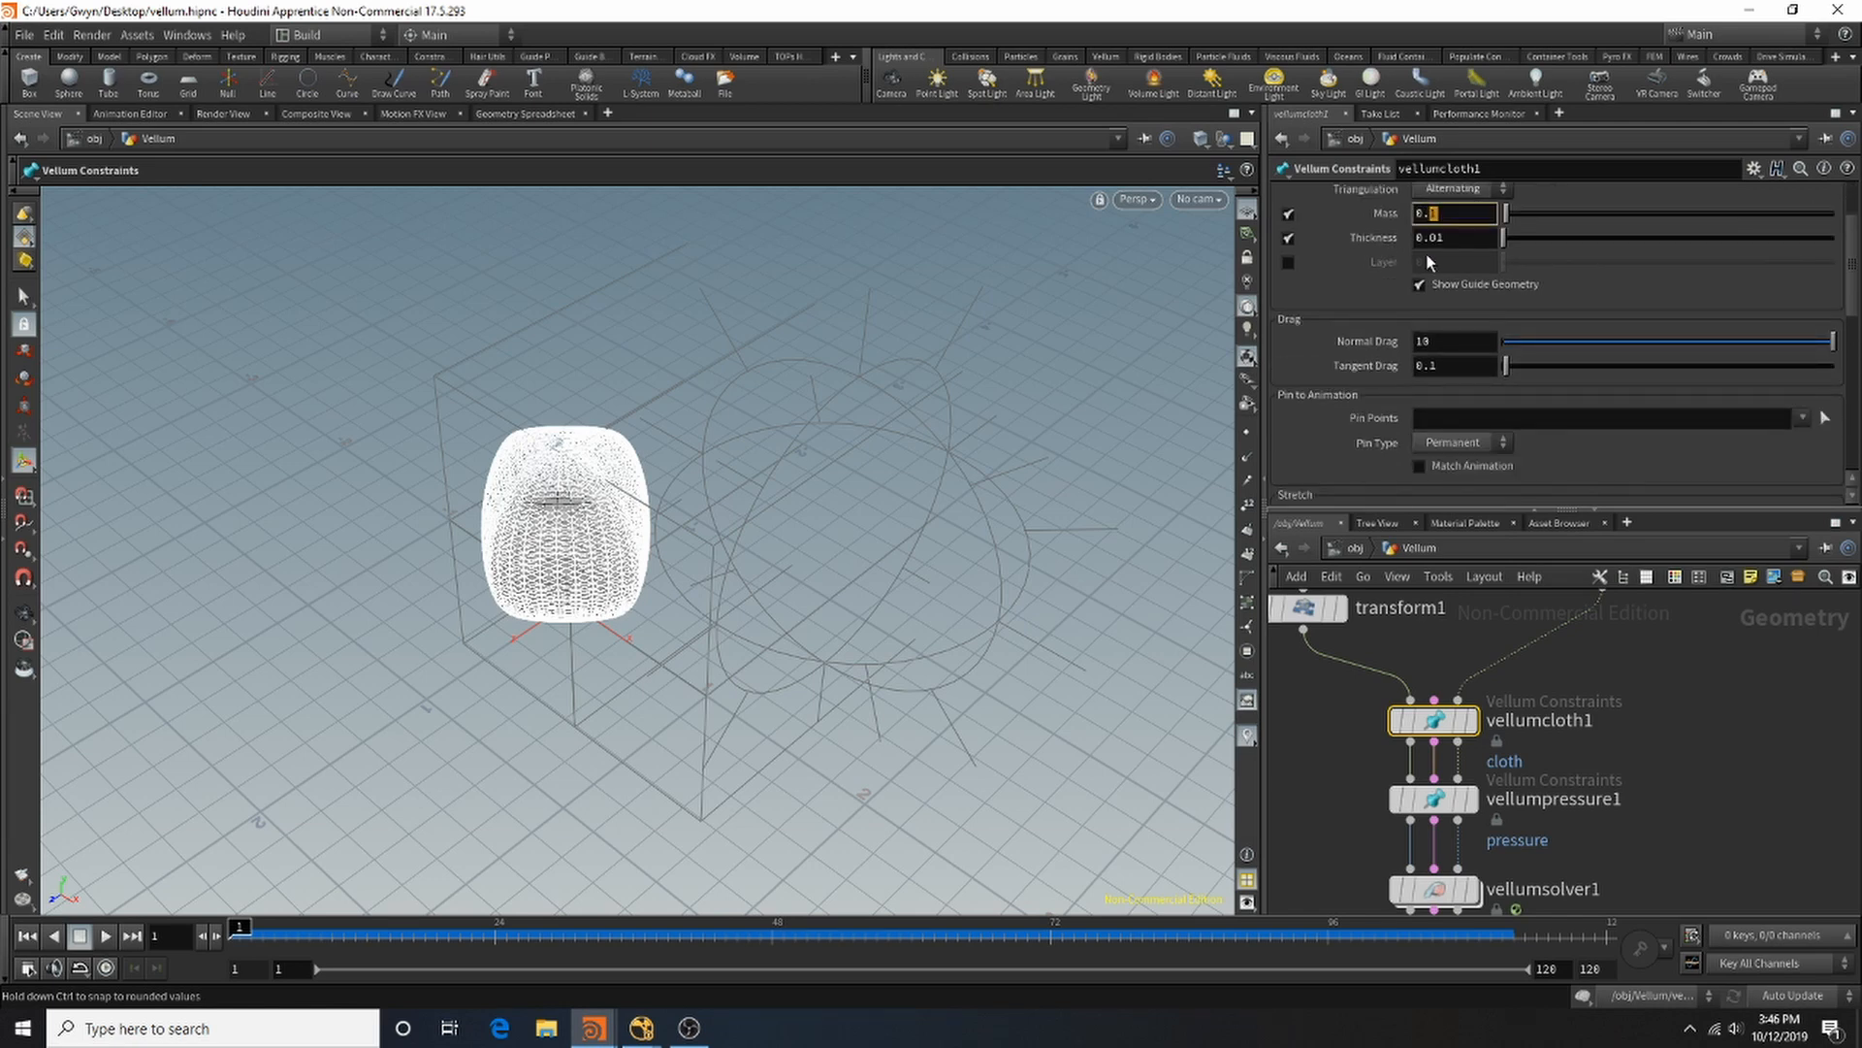
text(2)
key(Return)
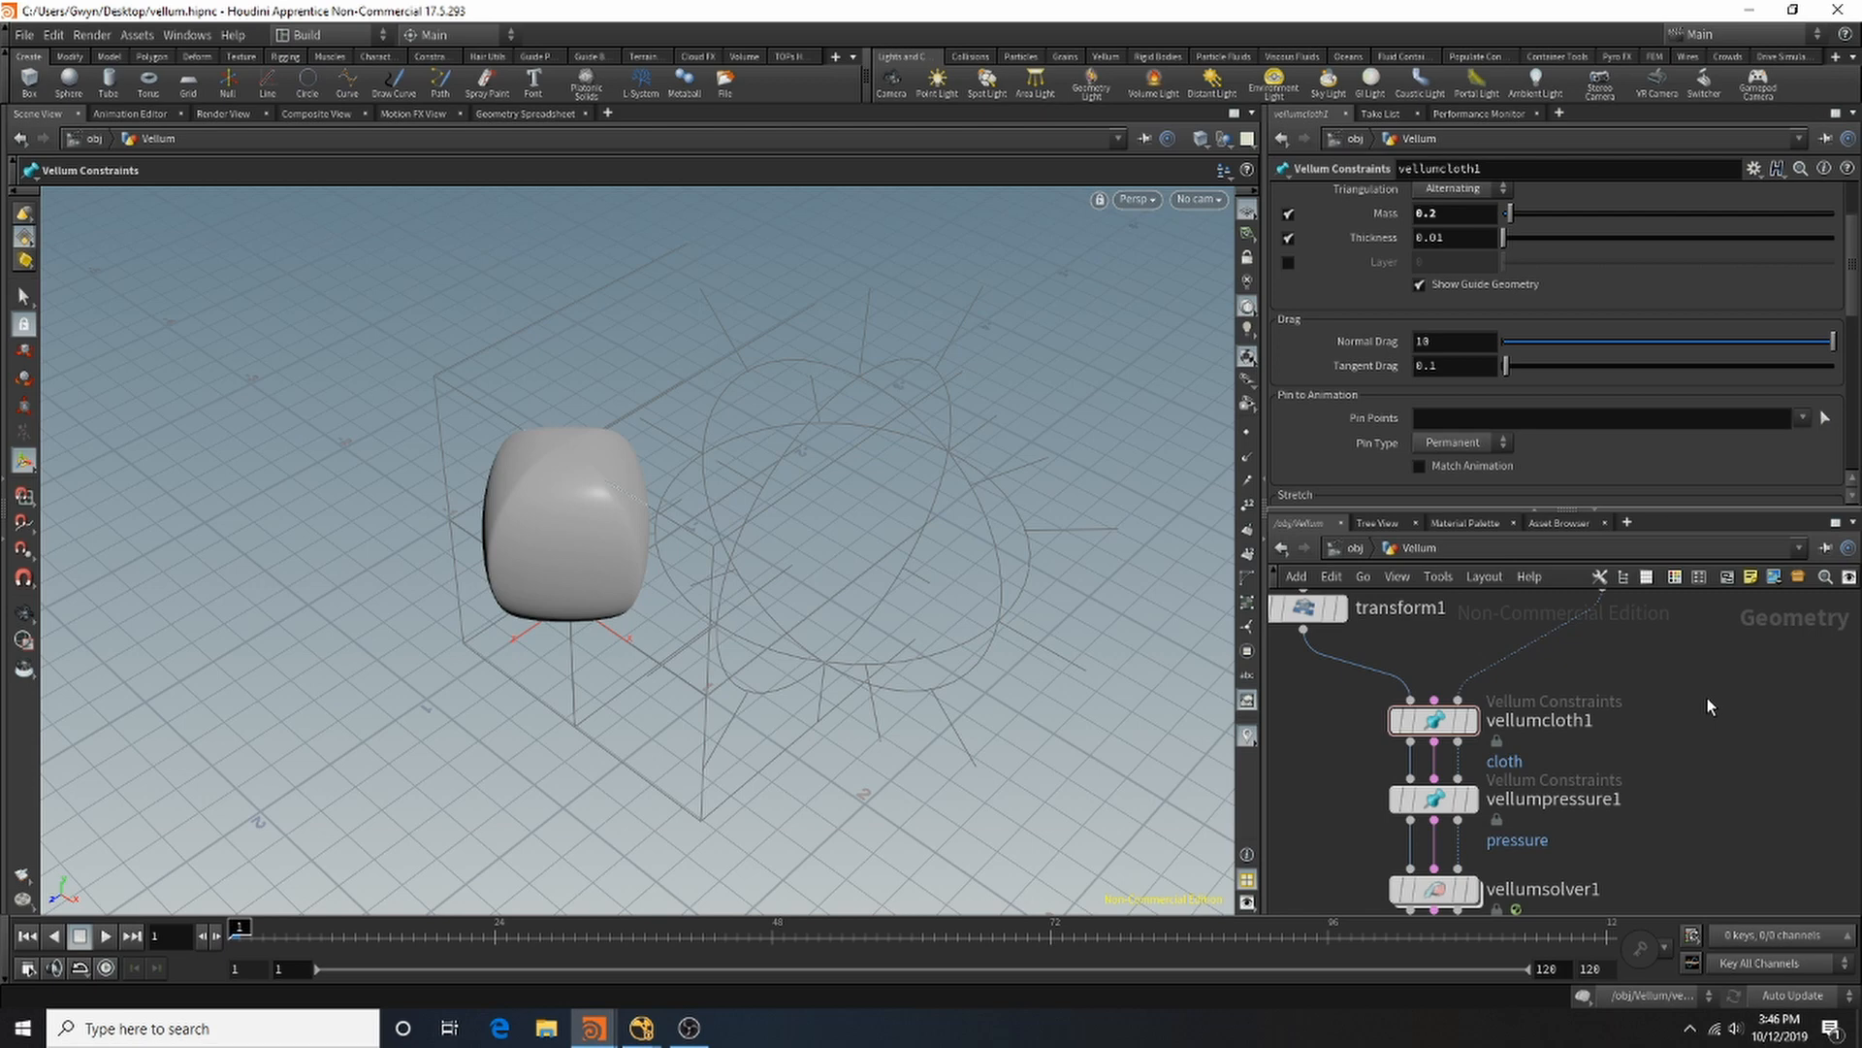
Step: Insert a Null node on the wire between grid1 and vellumcloth1
middle_drag(1369, 627, 1408, 817)
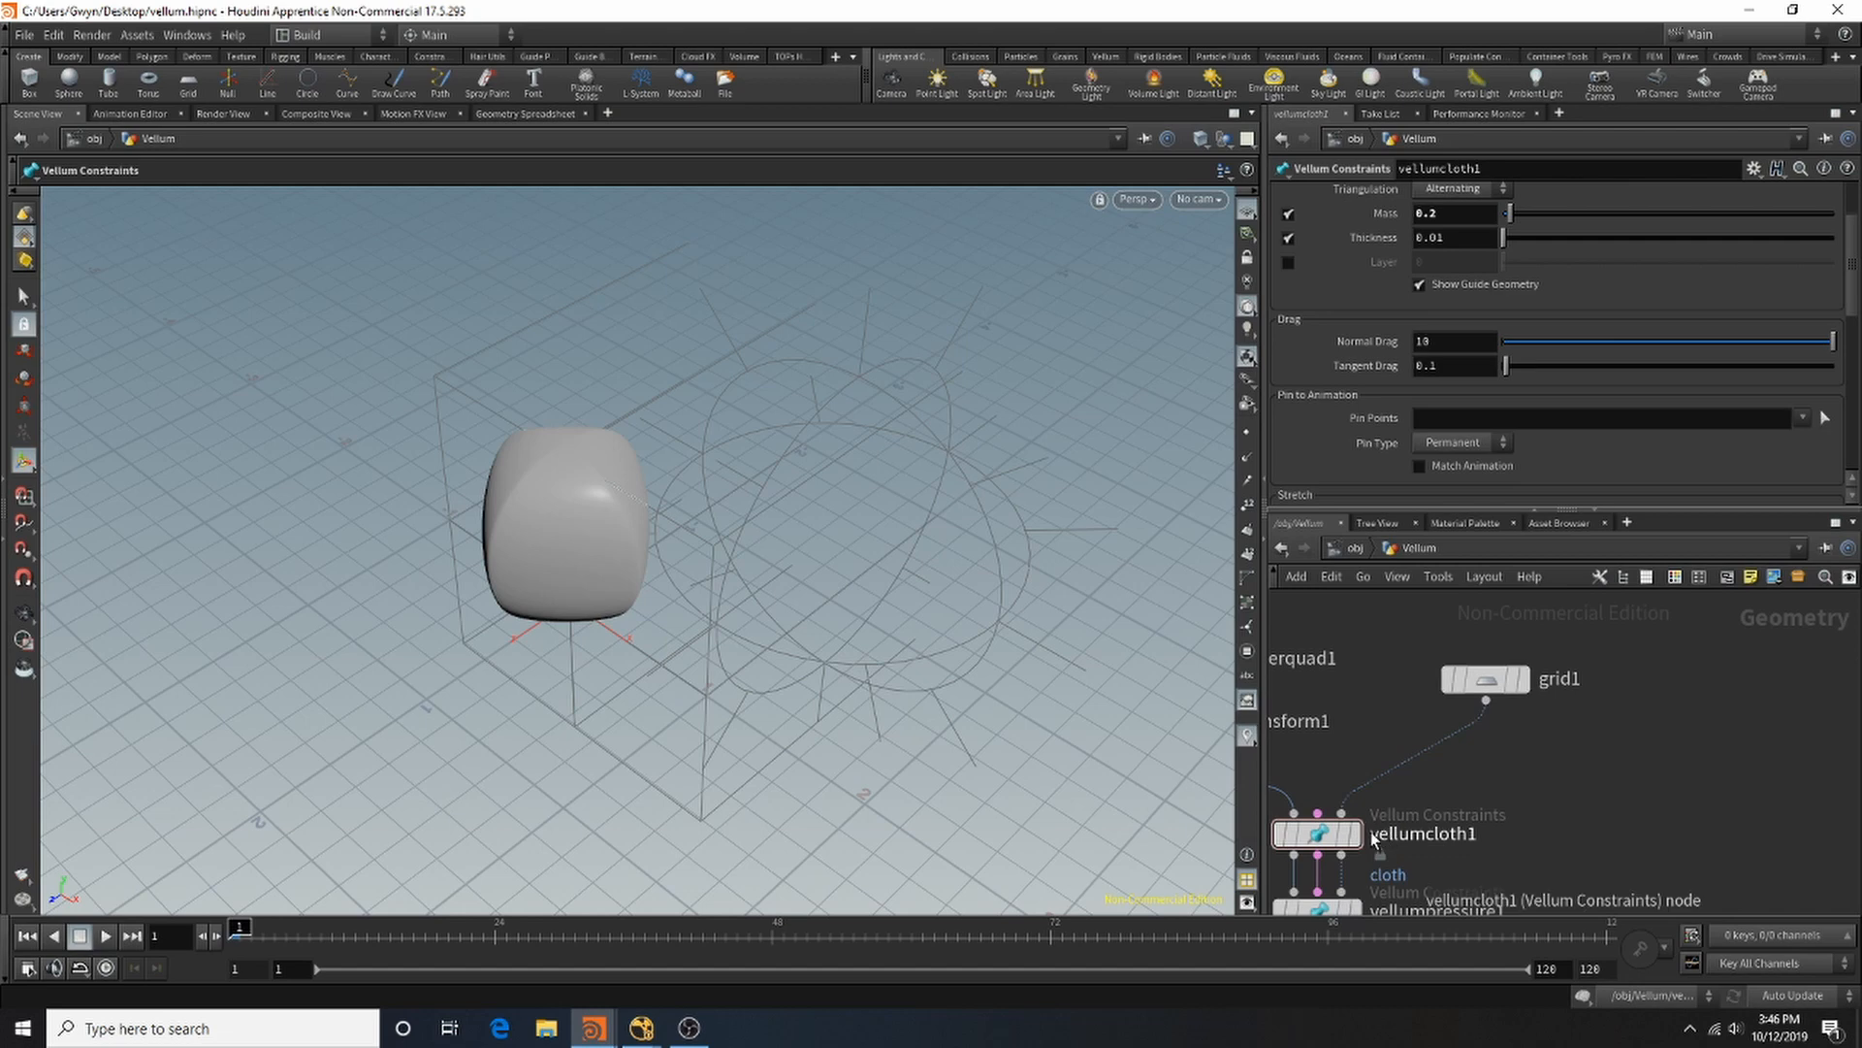
scroll(1397, 834, down, 5)
scroll(1473, 736, up, 6)
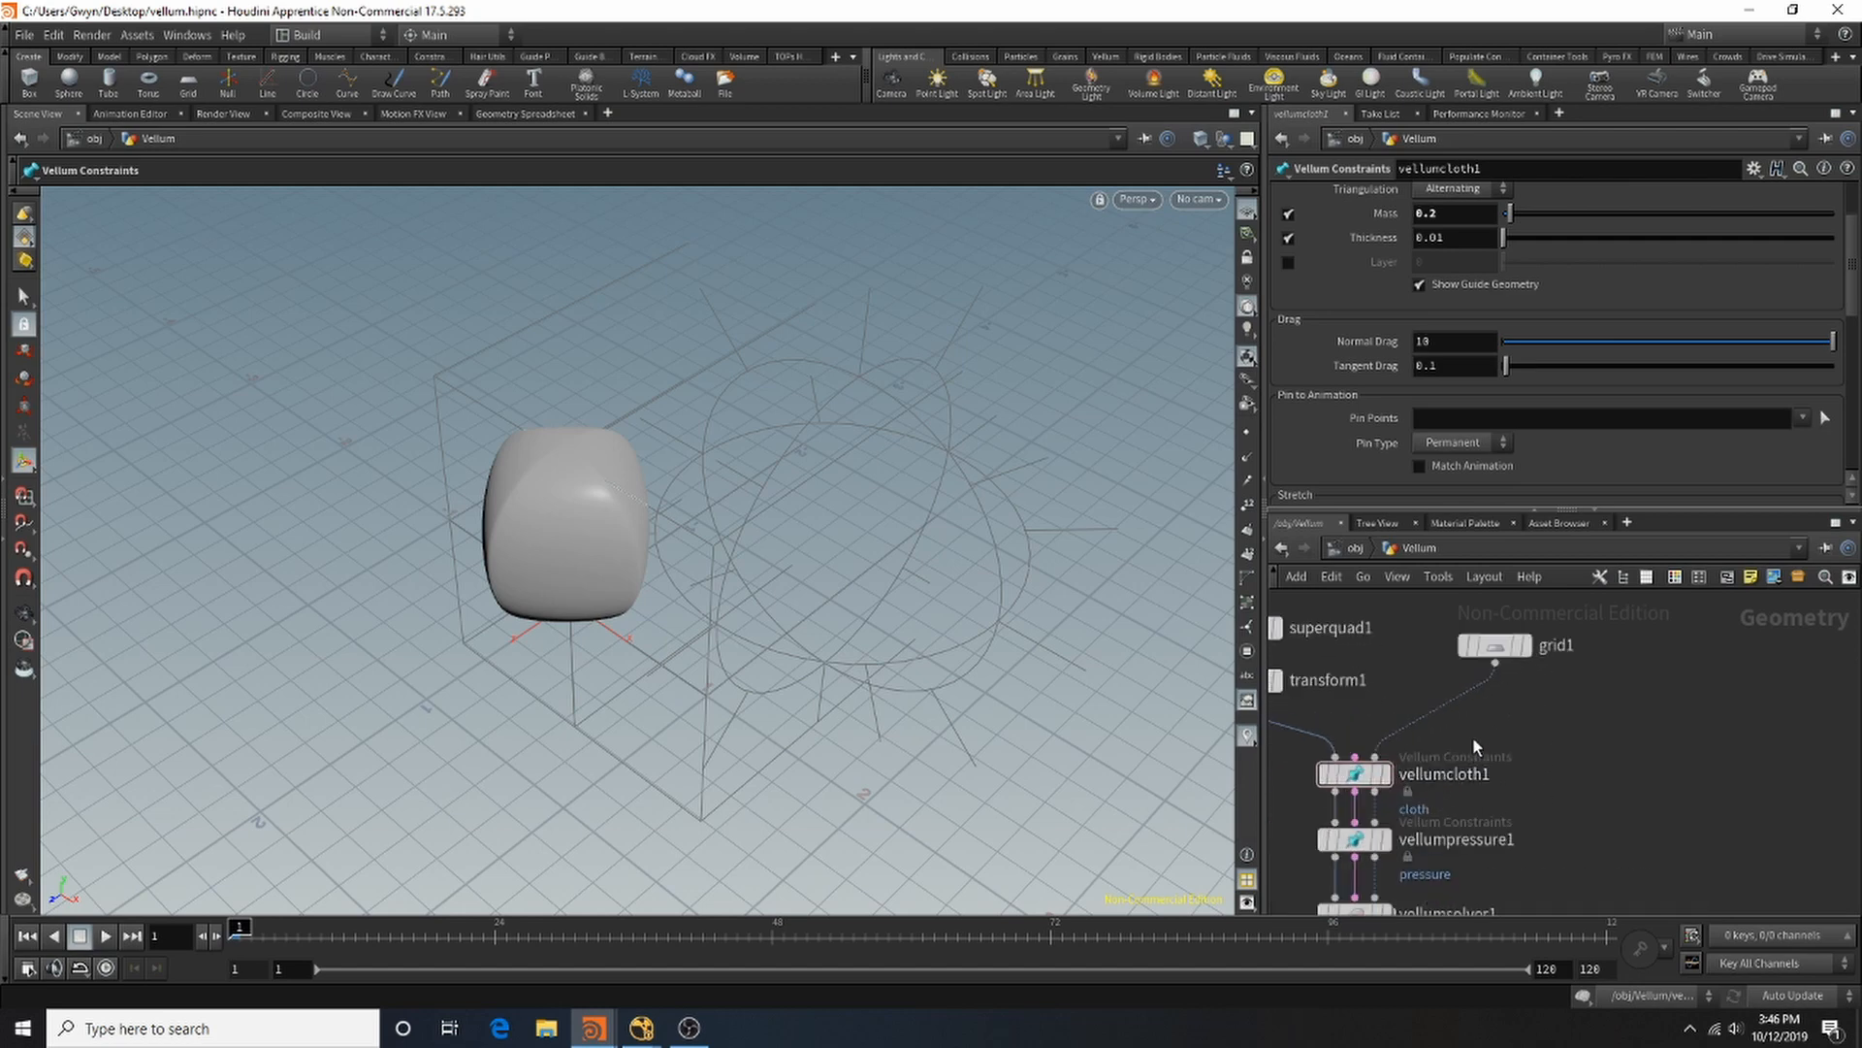
key(Tab)
text(nul)
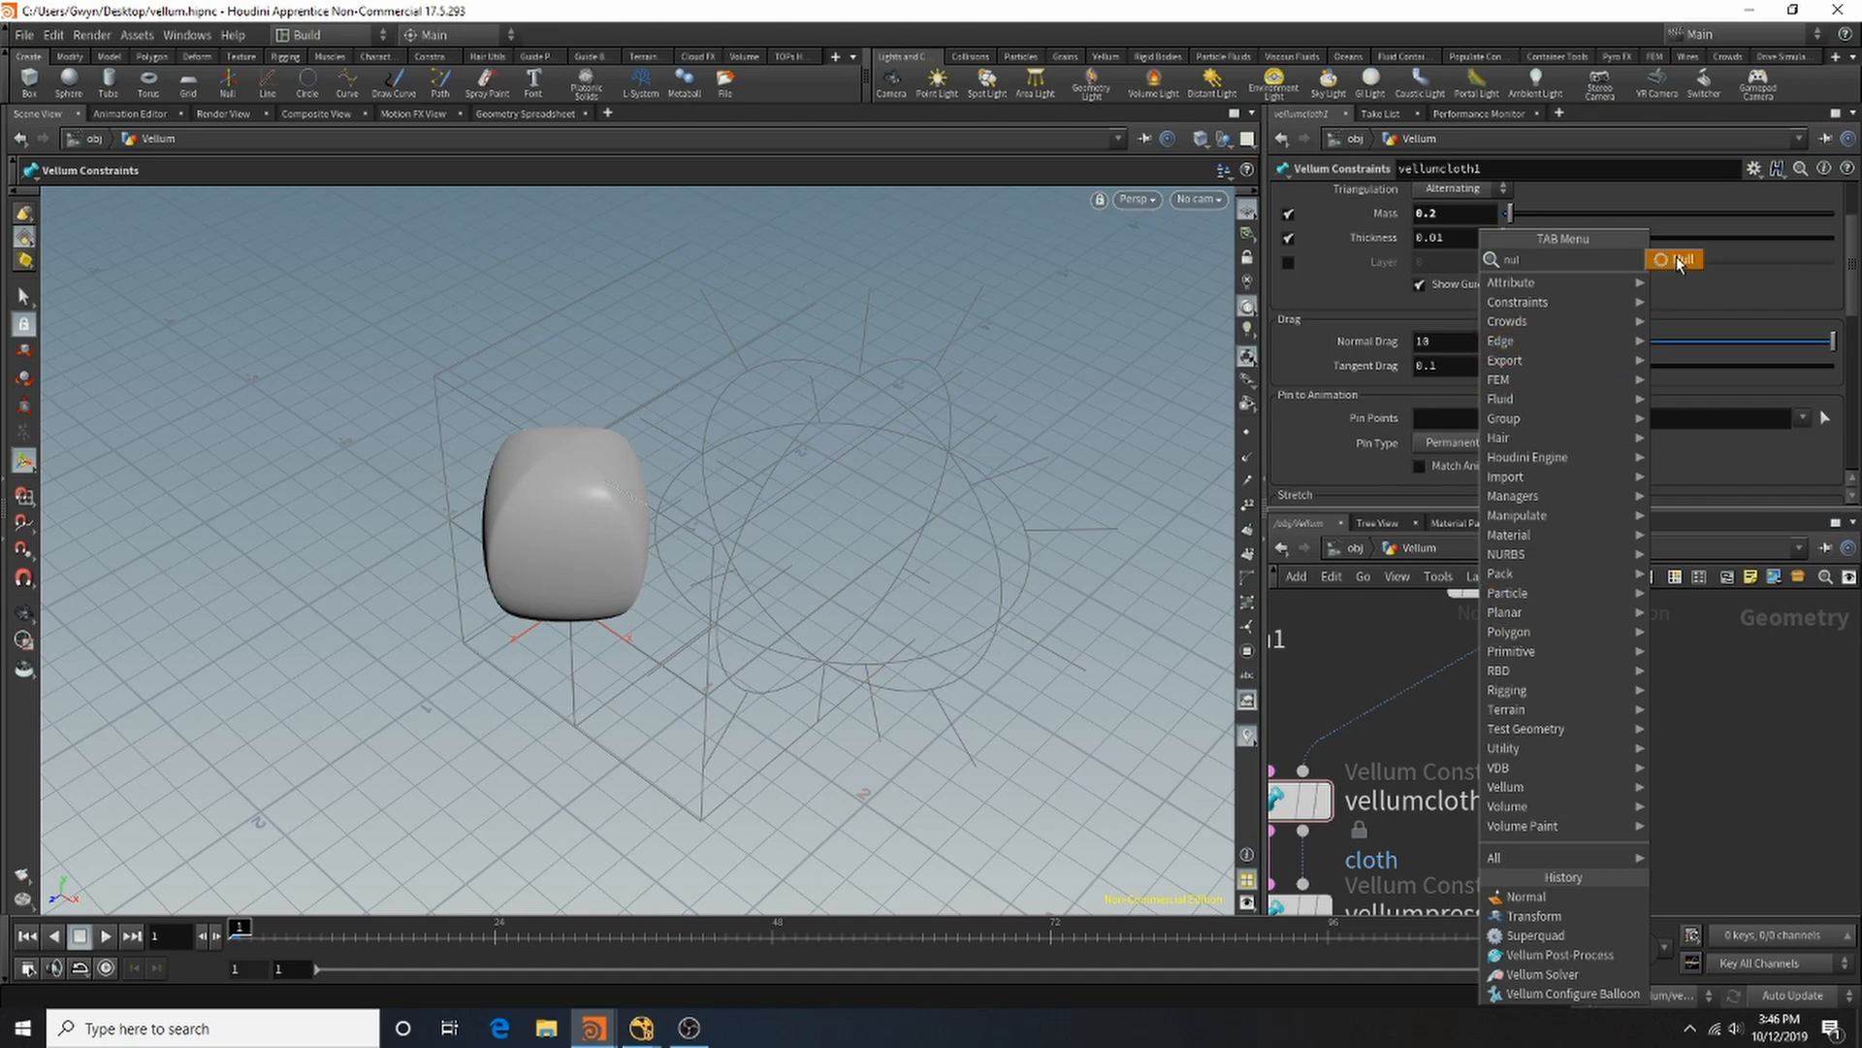
key(Return)
click(1443, 710)
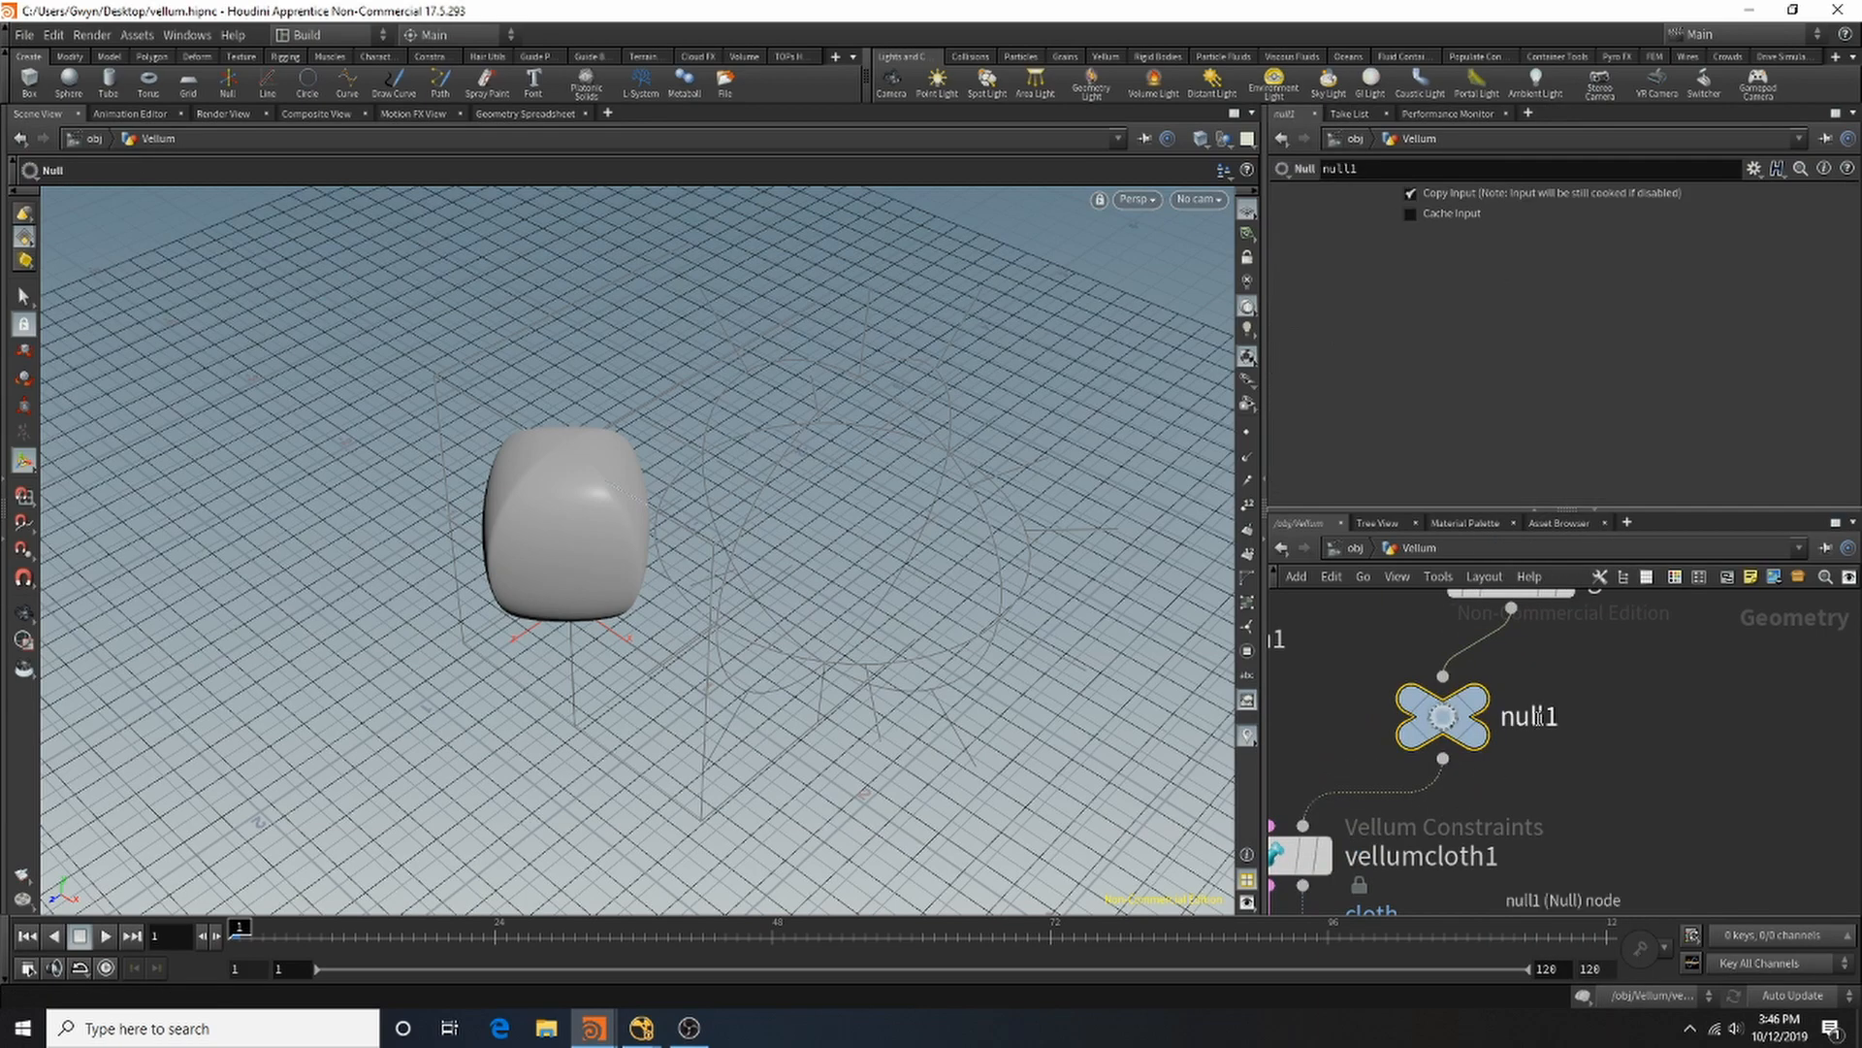
Step: Rename the new Null to Ground and tidy its placement beside grid1
key(F2)
text(Ground)
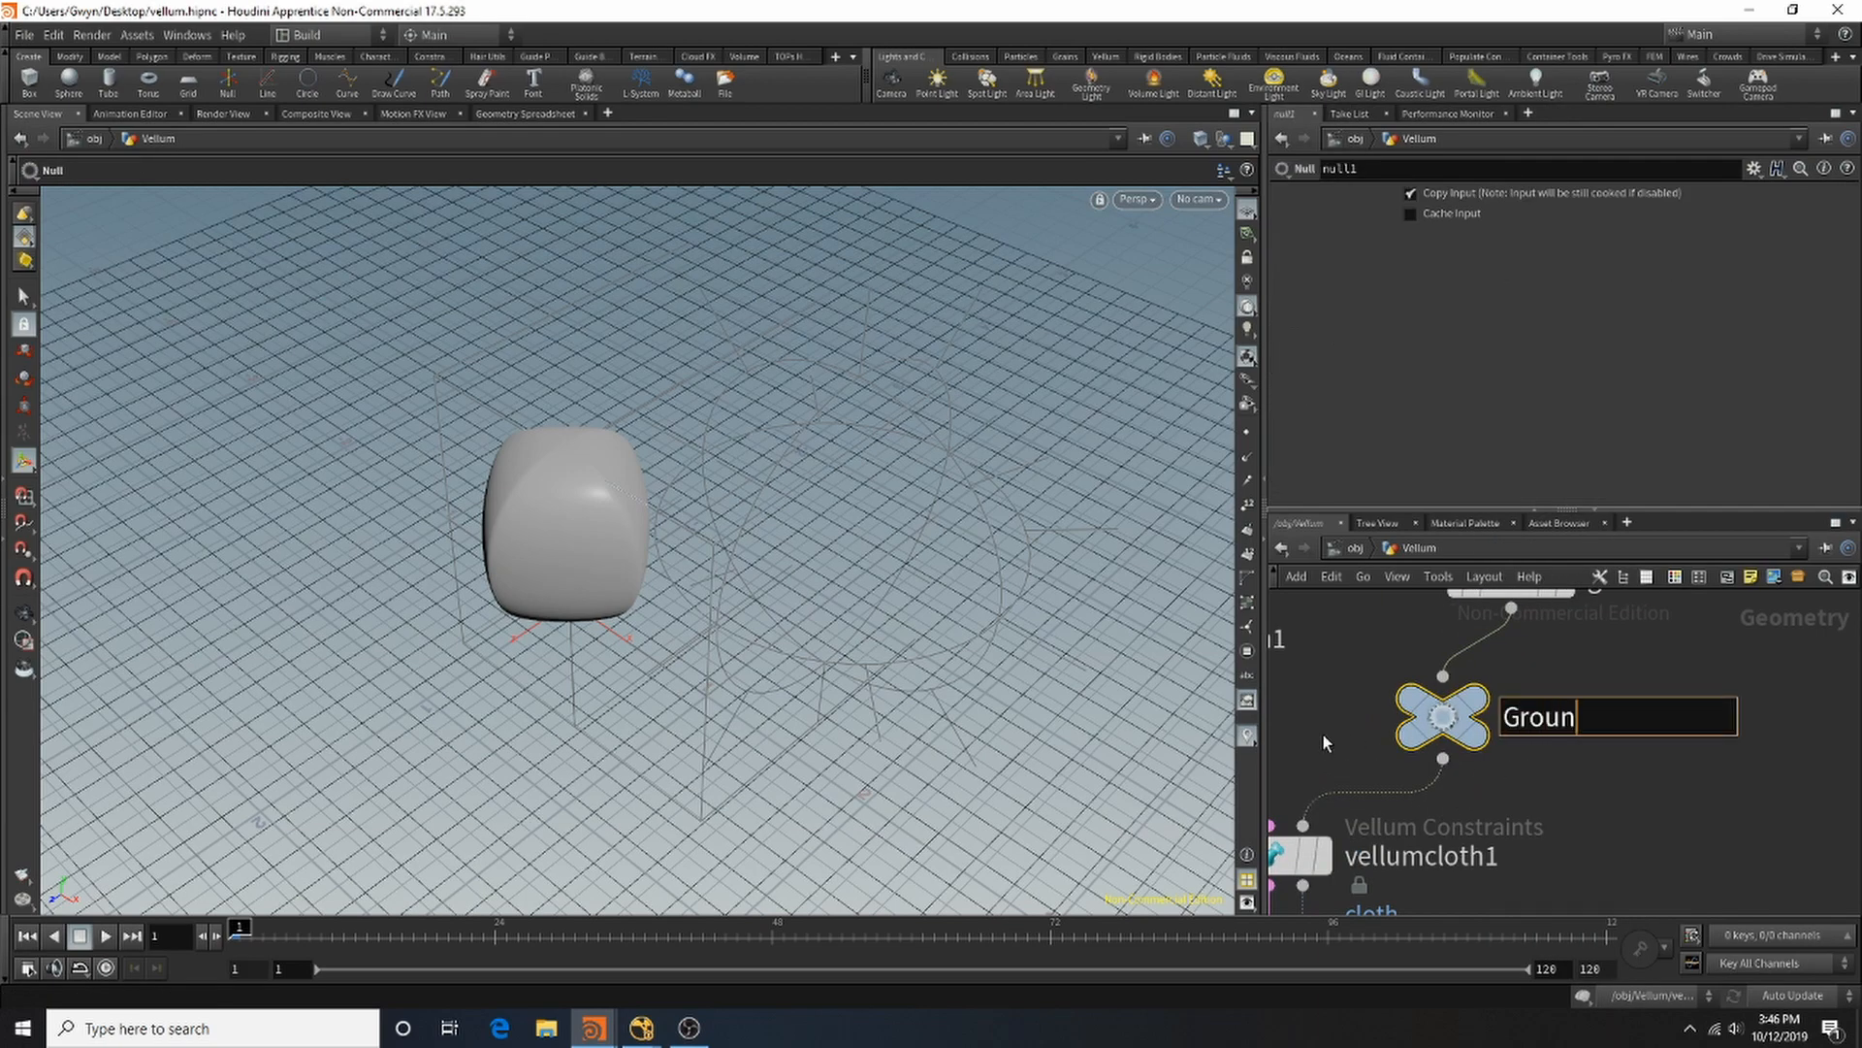
key(Return)
scroll(1645, 784, down, 3)
scroll(1580, 736, up, 1)
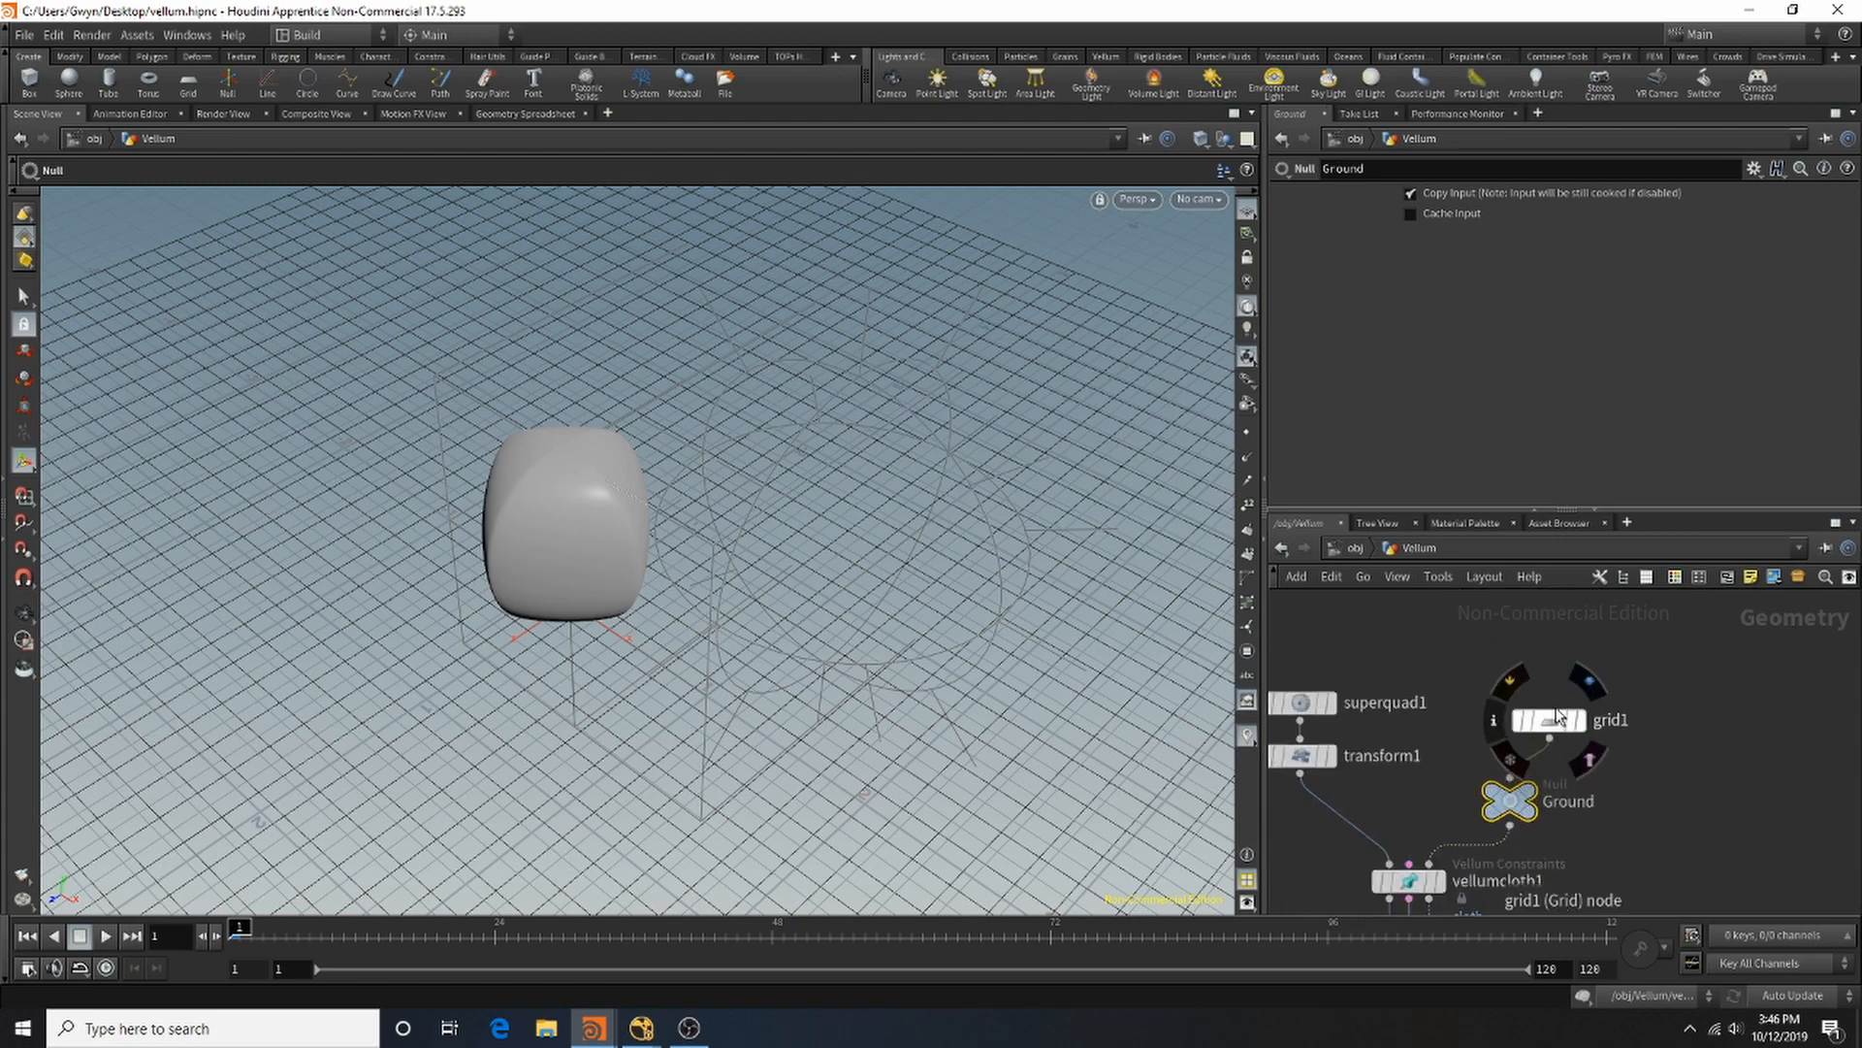
drag(1526, 796, 1581, 734)
Step: Insert a Null between transform1 and vellumcloth1 and name it Base_Geo
scroll(1431, 819, down, 2)
scroll(1416, 800, up, 3)
key(Tab)
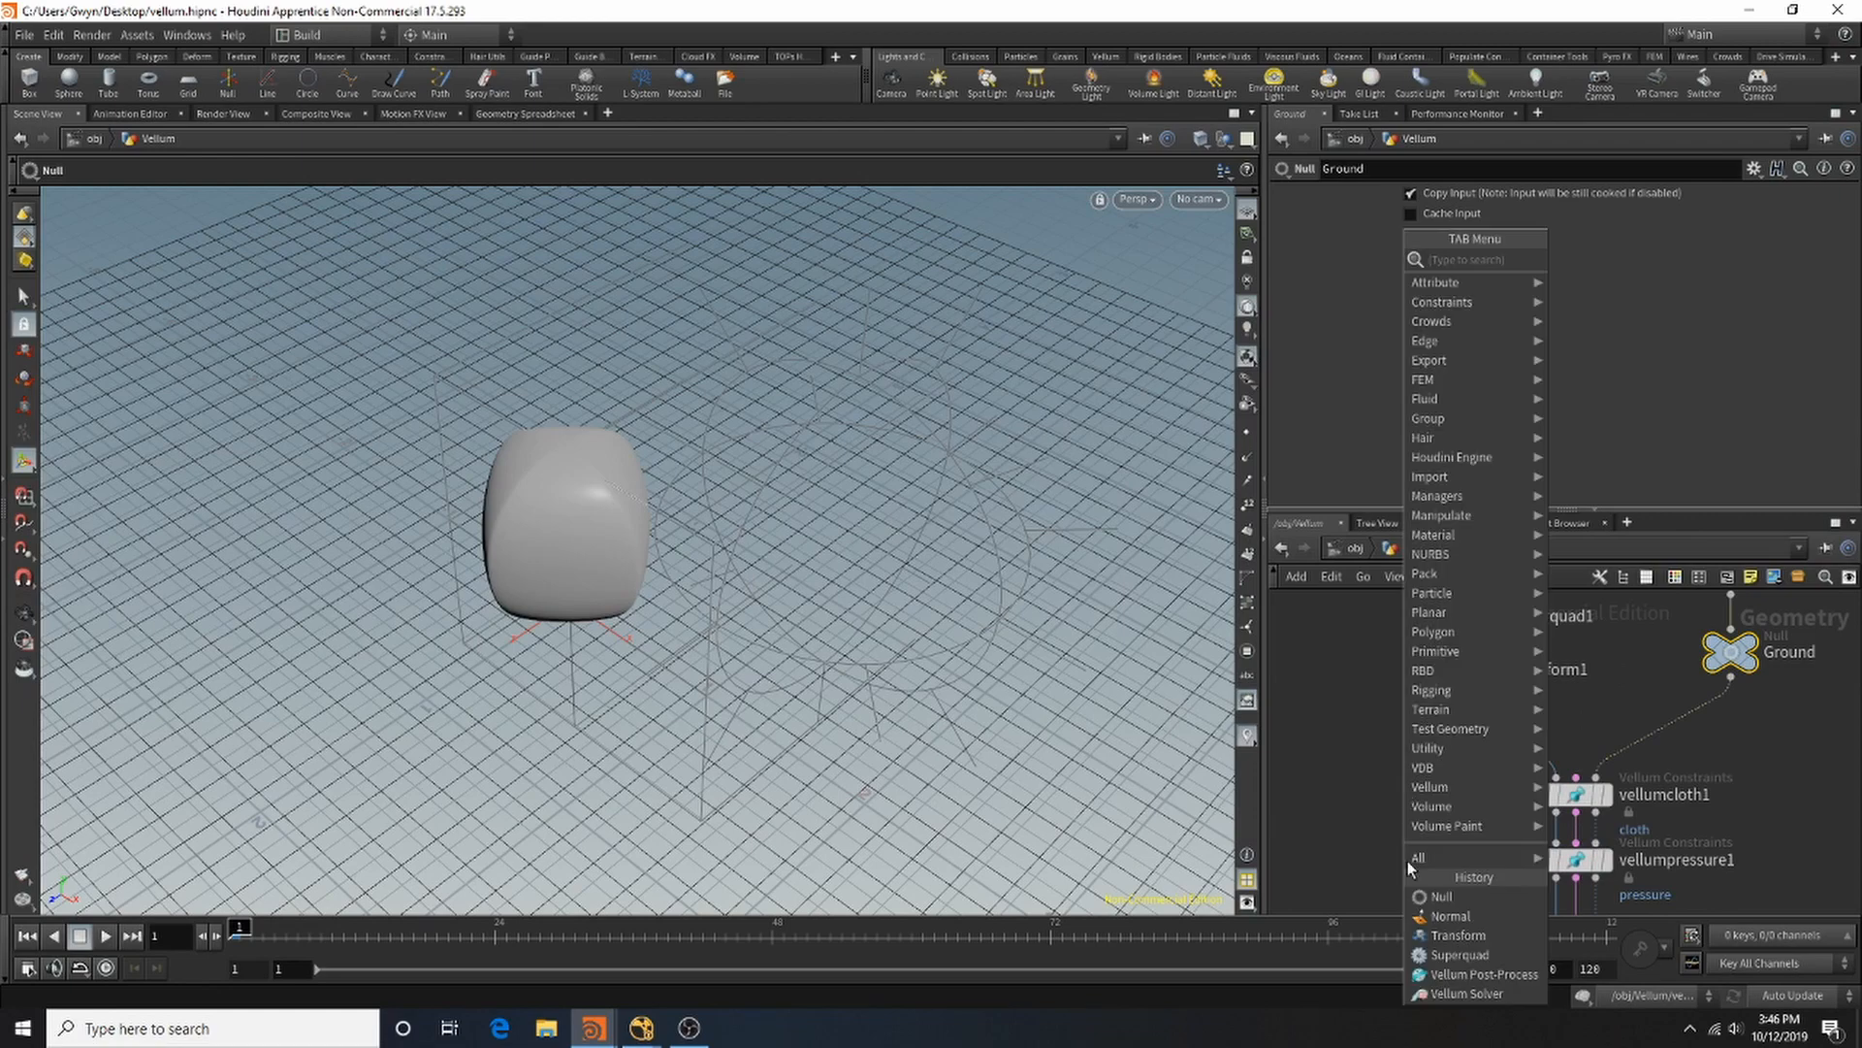
click(1474, 897)
click(1501, 737)
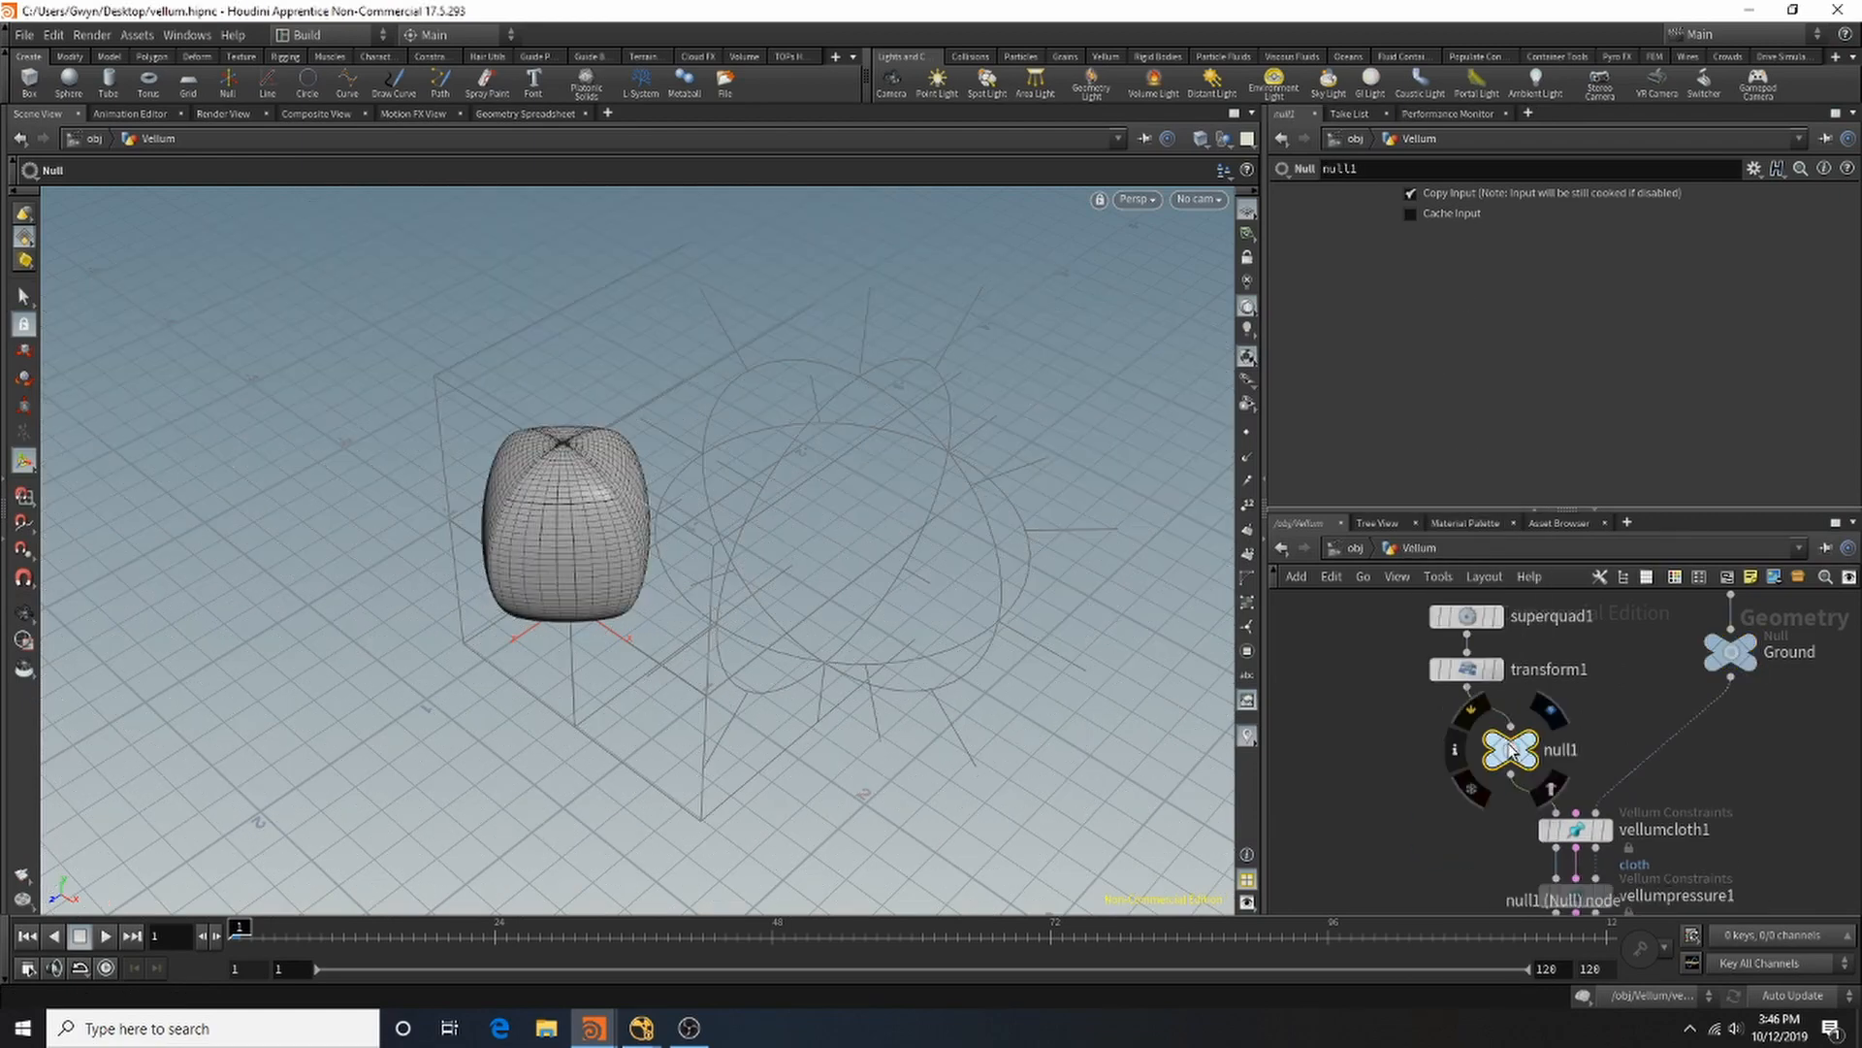
double_click(1515, 748)
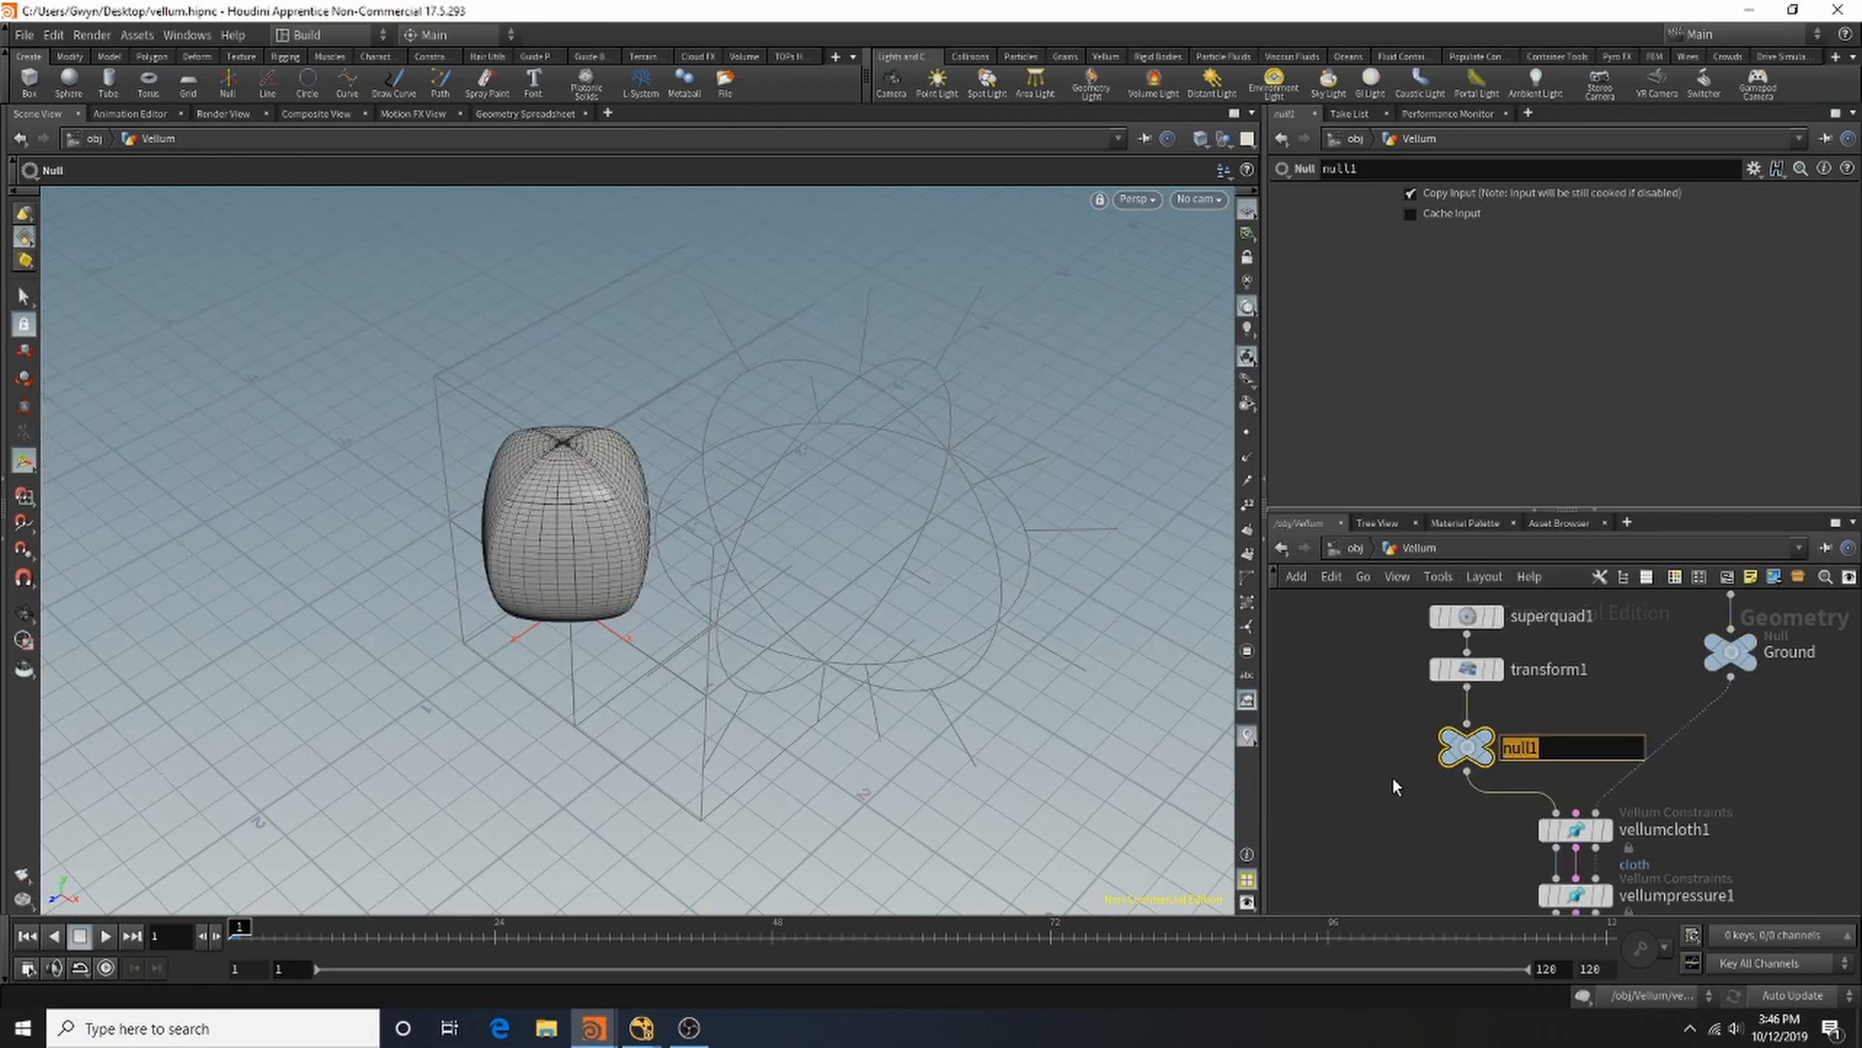
text(Base_Geo)
key(Return)
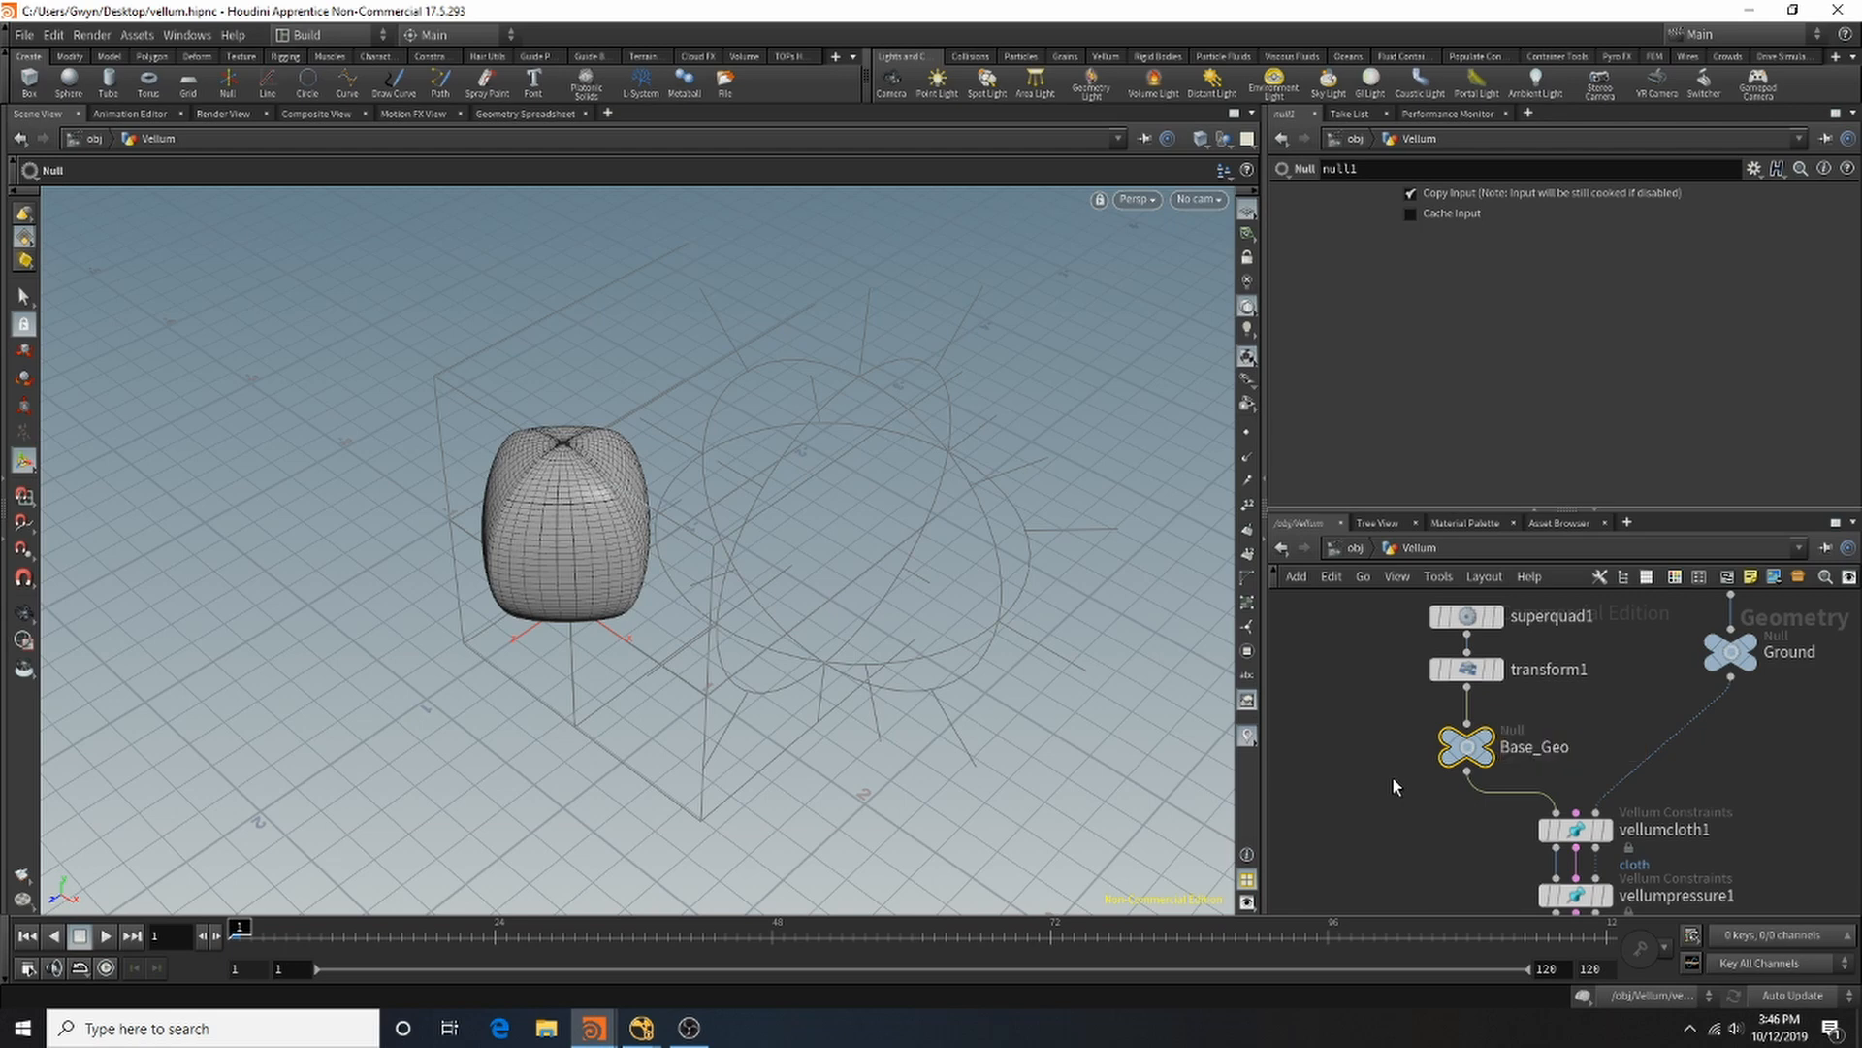
Step: Insert a Merge node between Ground and vellumcloth1 and place it clear of the balloon branch
key(h)
key(Tab)
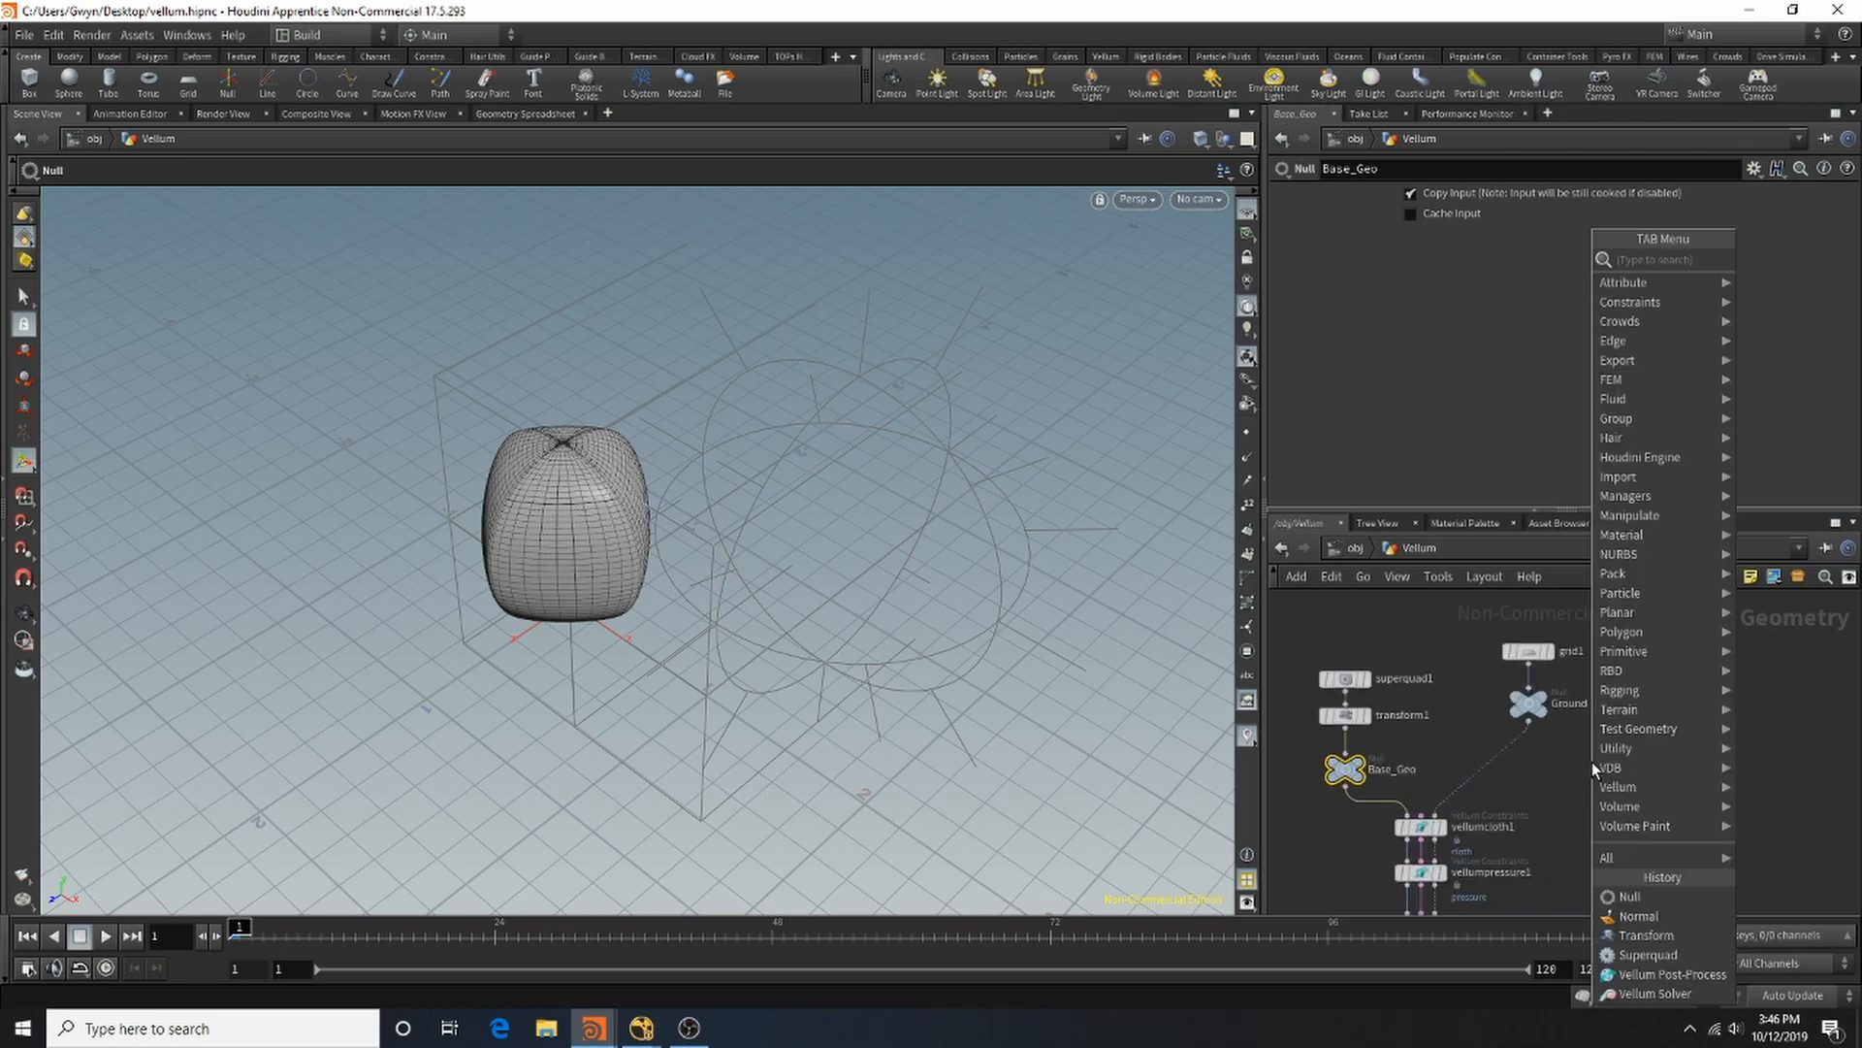
text(merge)
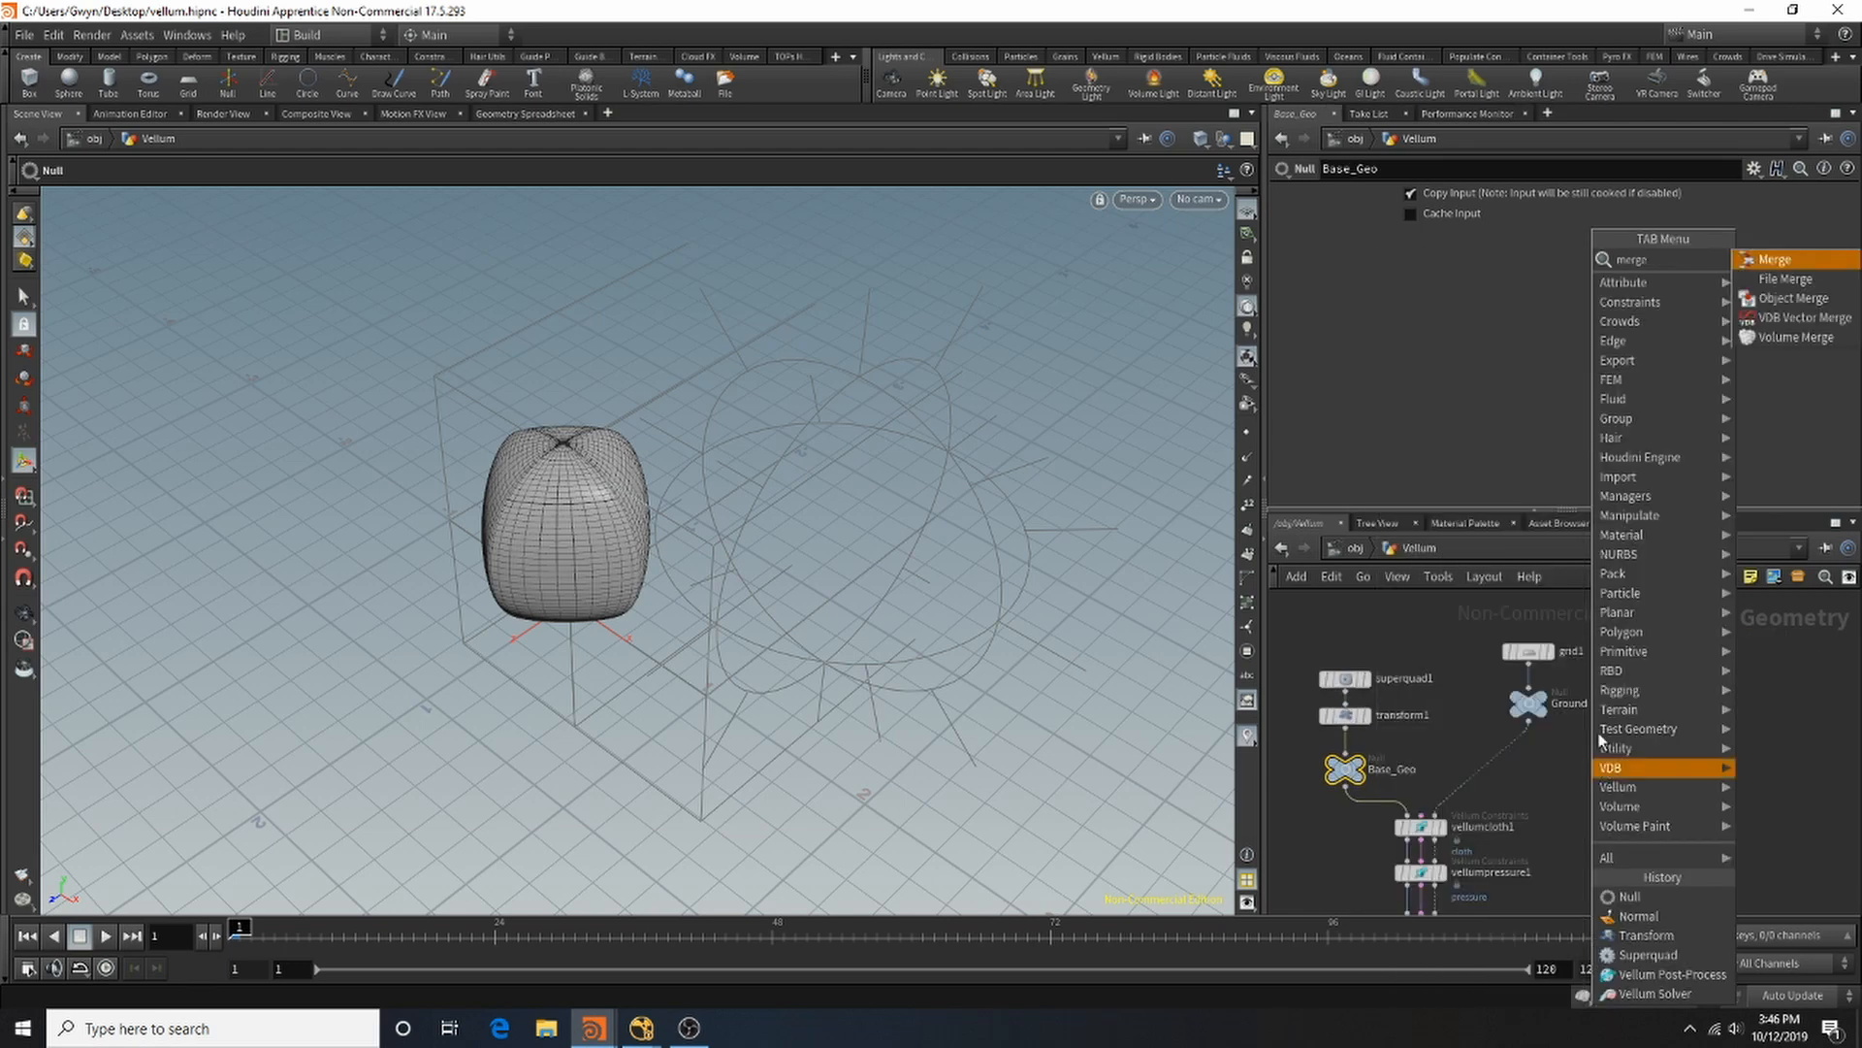
click(1790, 260)
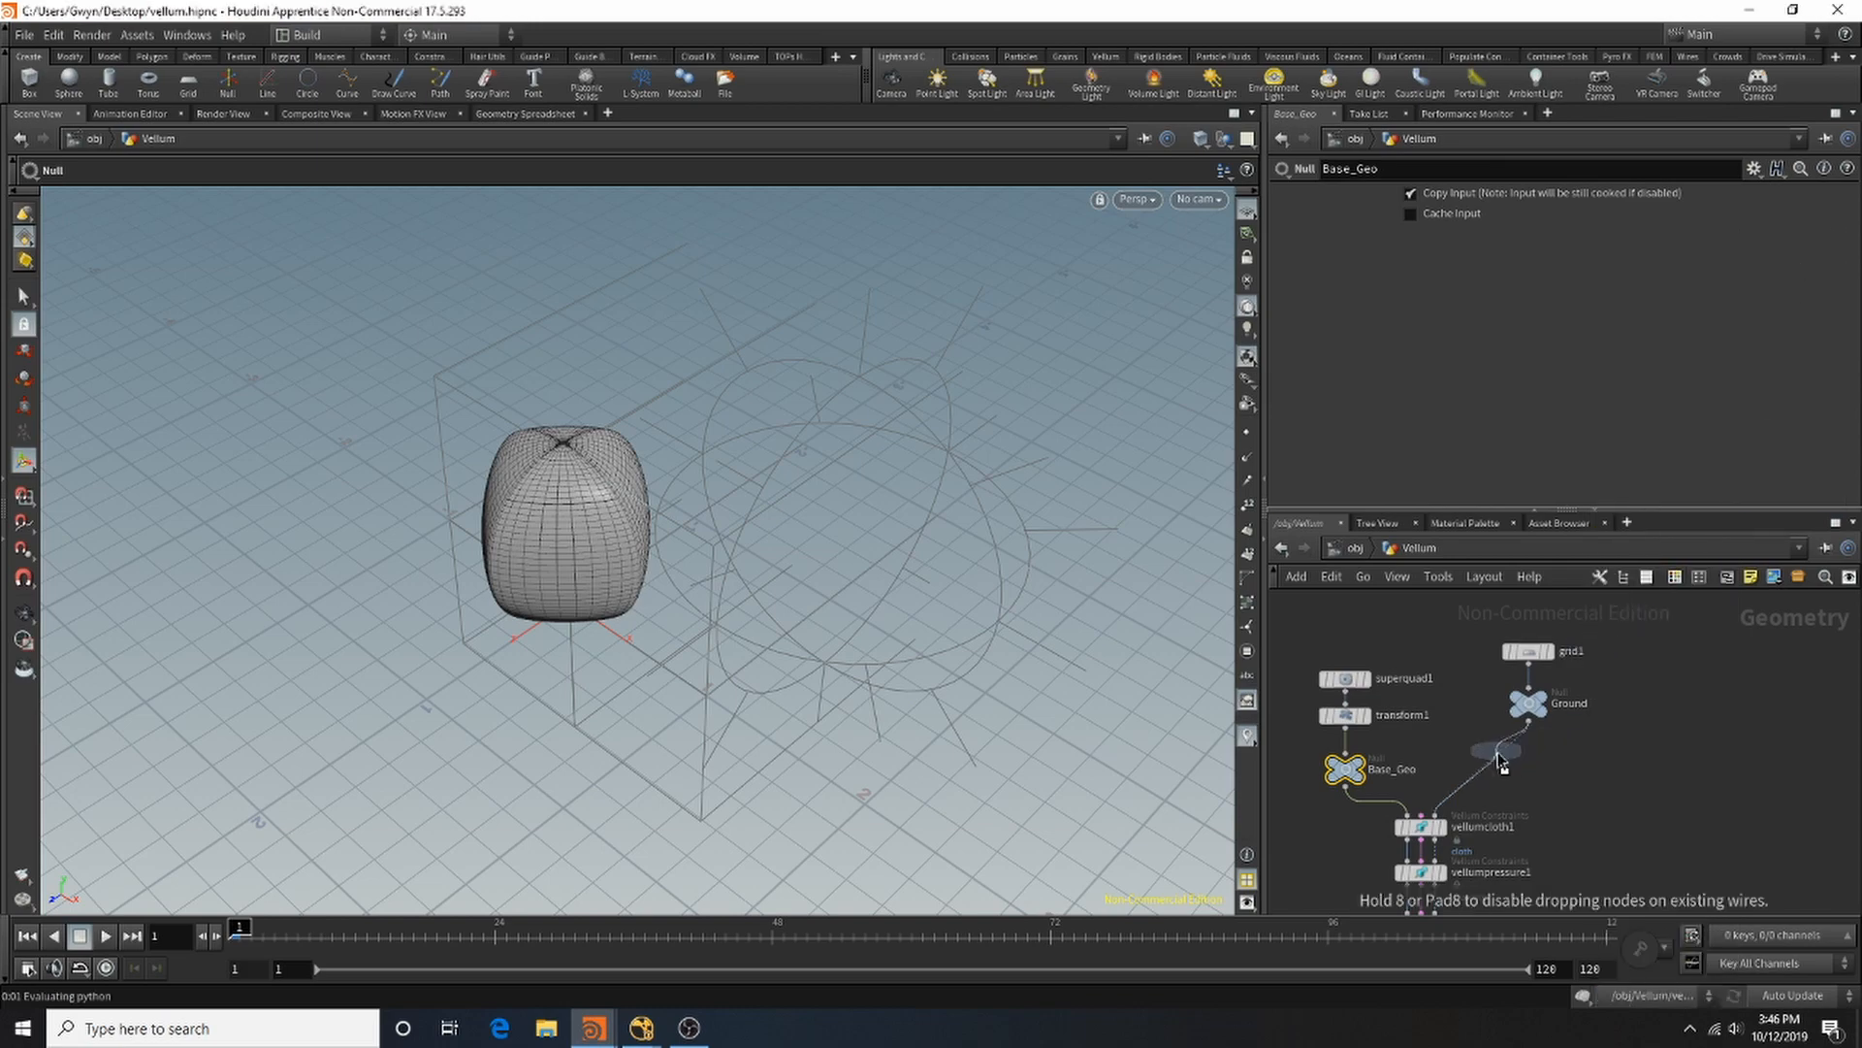
click(1470, 766)
drag(1470, 767, 1580, 769)
Step: Add a Test Geometry: Crag node and wire it into the Merge alongside Ground
key(Tab)
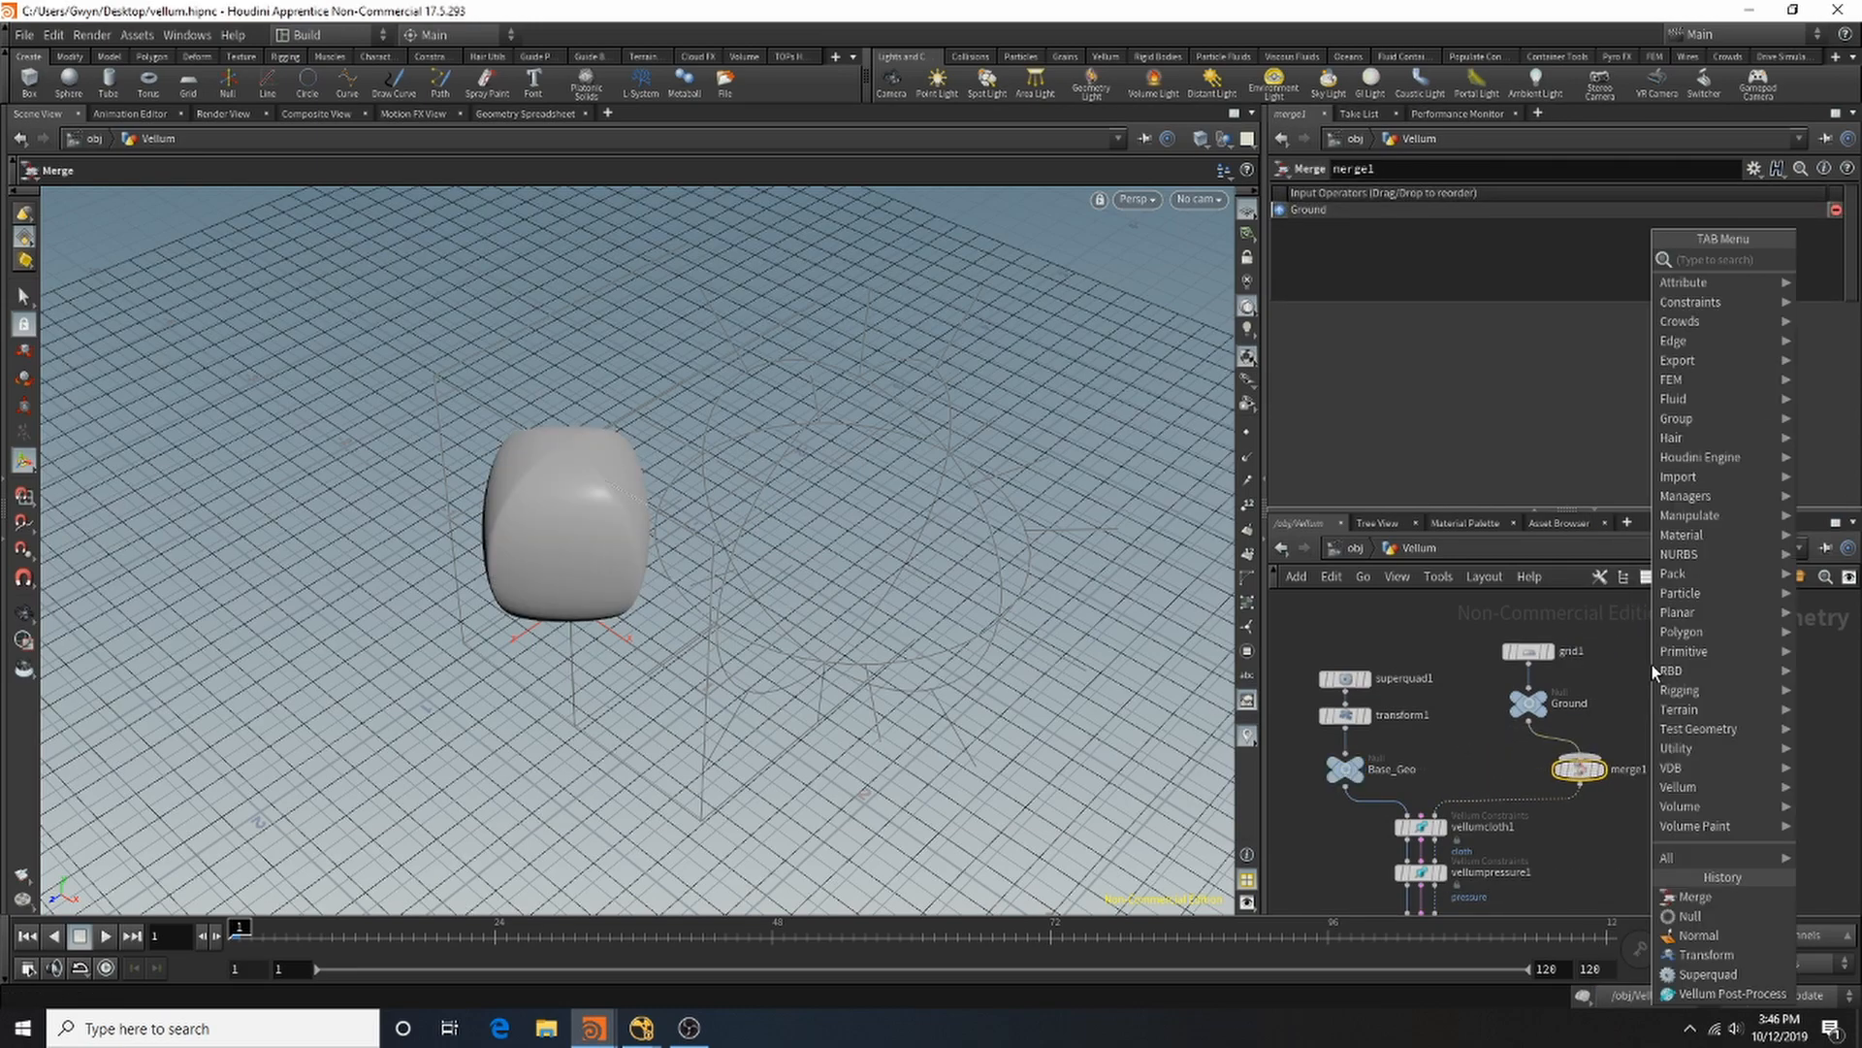
mouse_move(1698, 729)
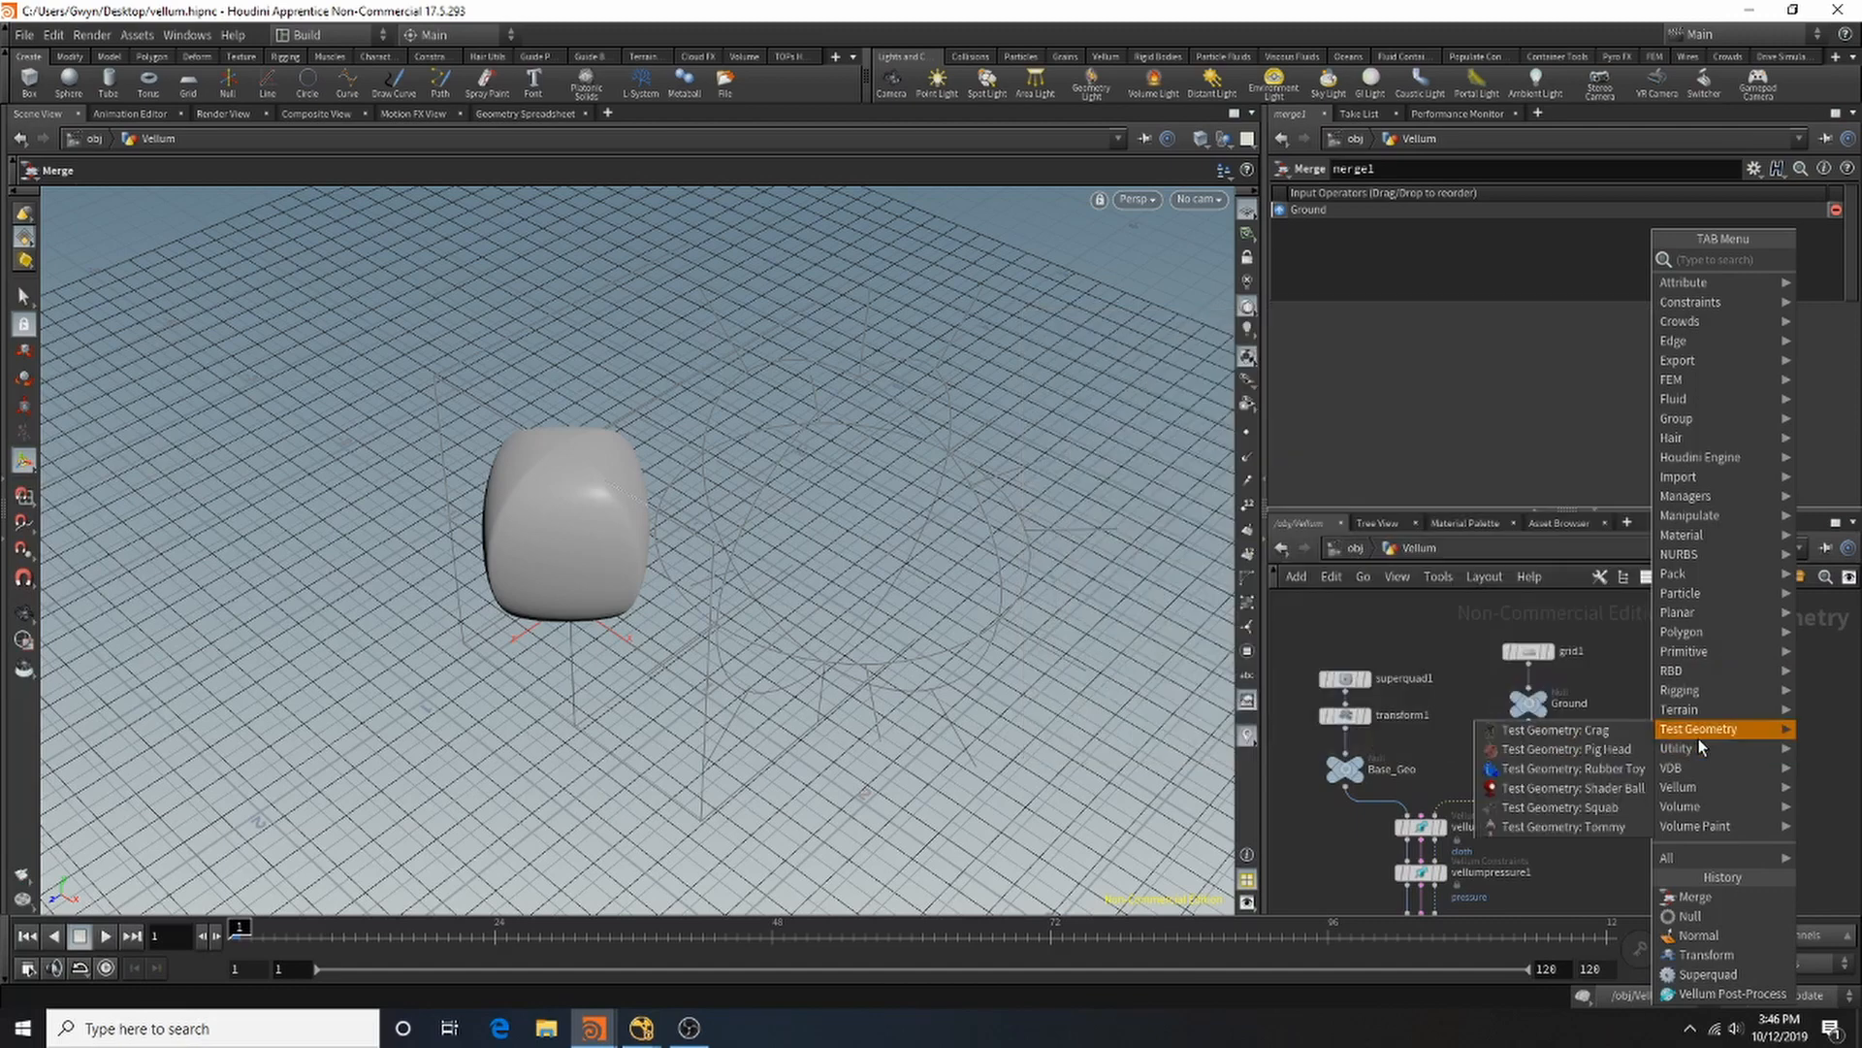
click(1607, 735)
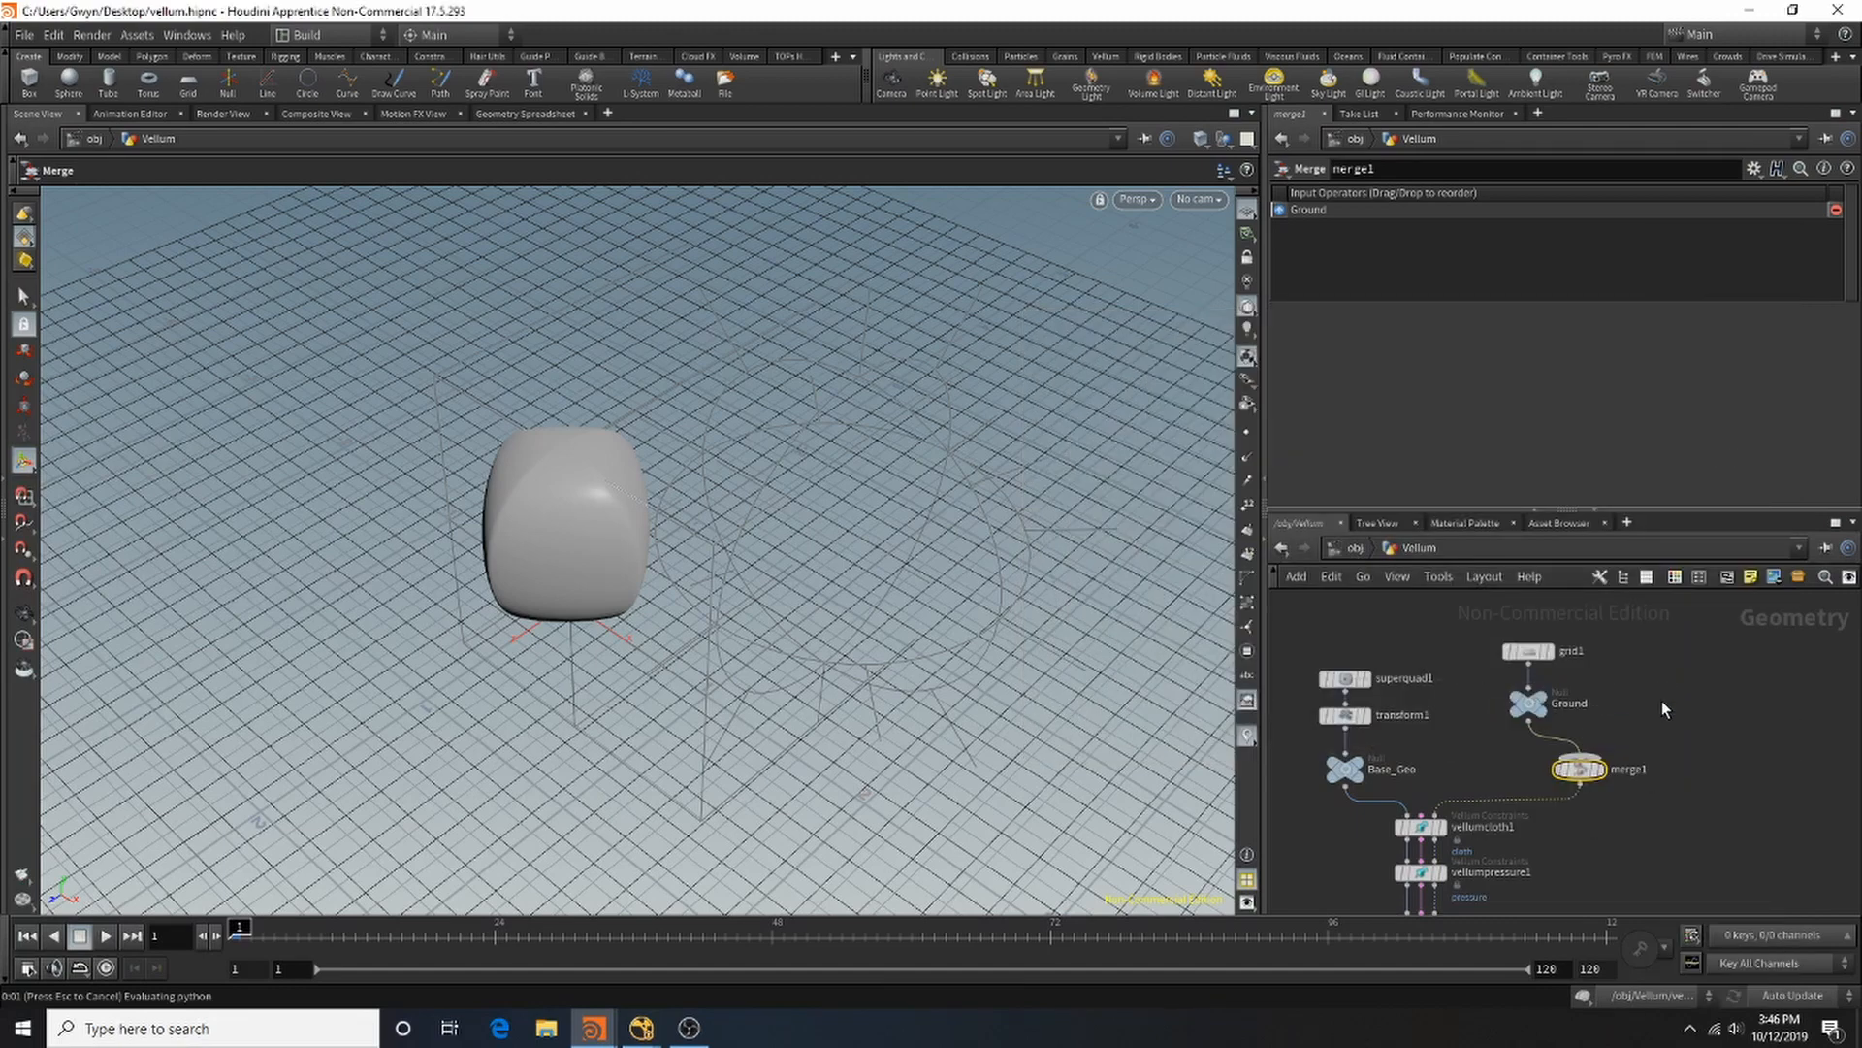
drag(1662, 692, 1607, 767)
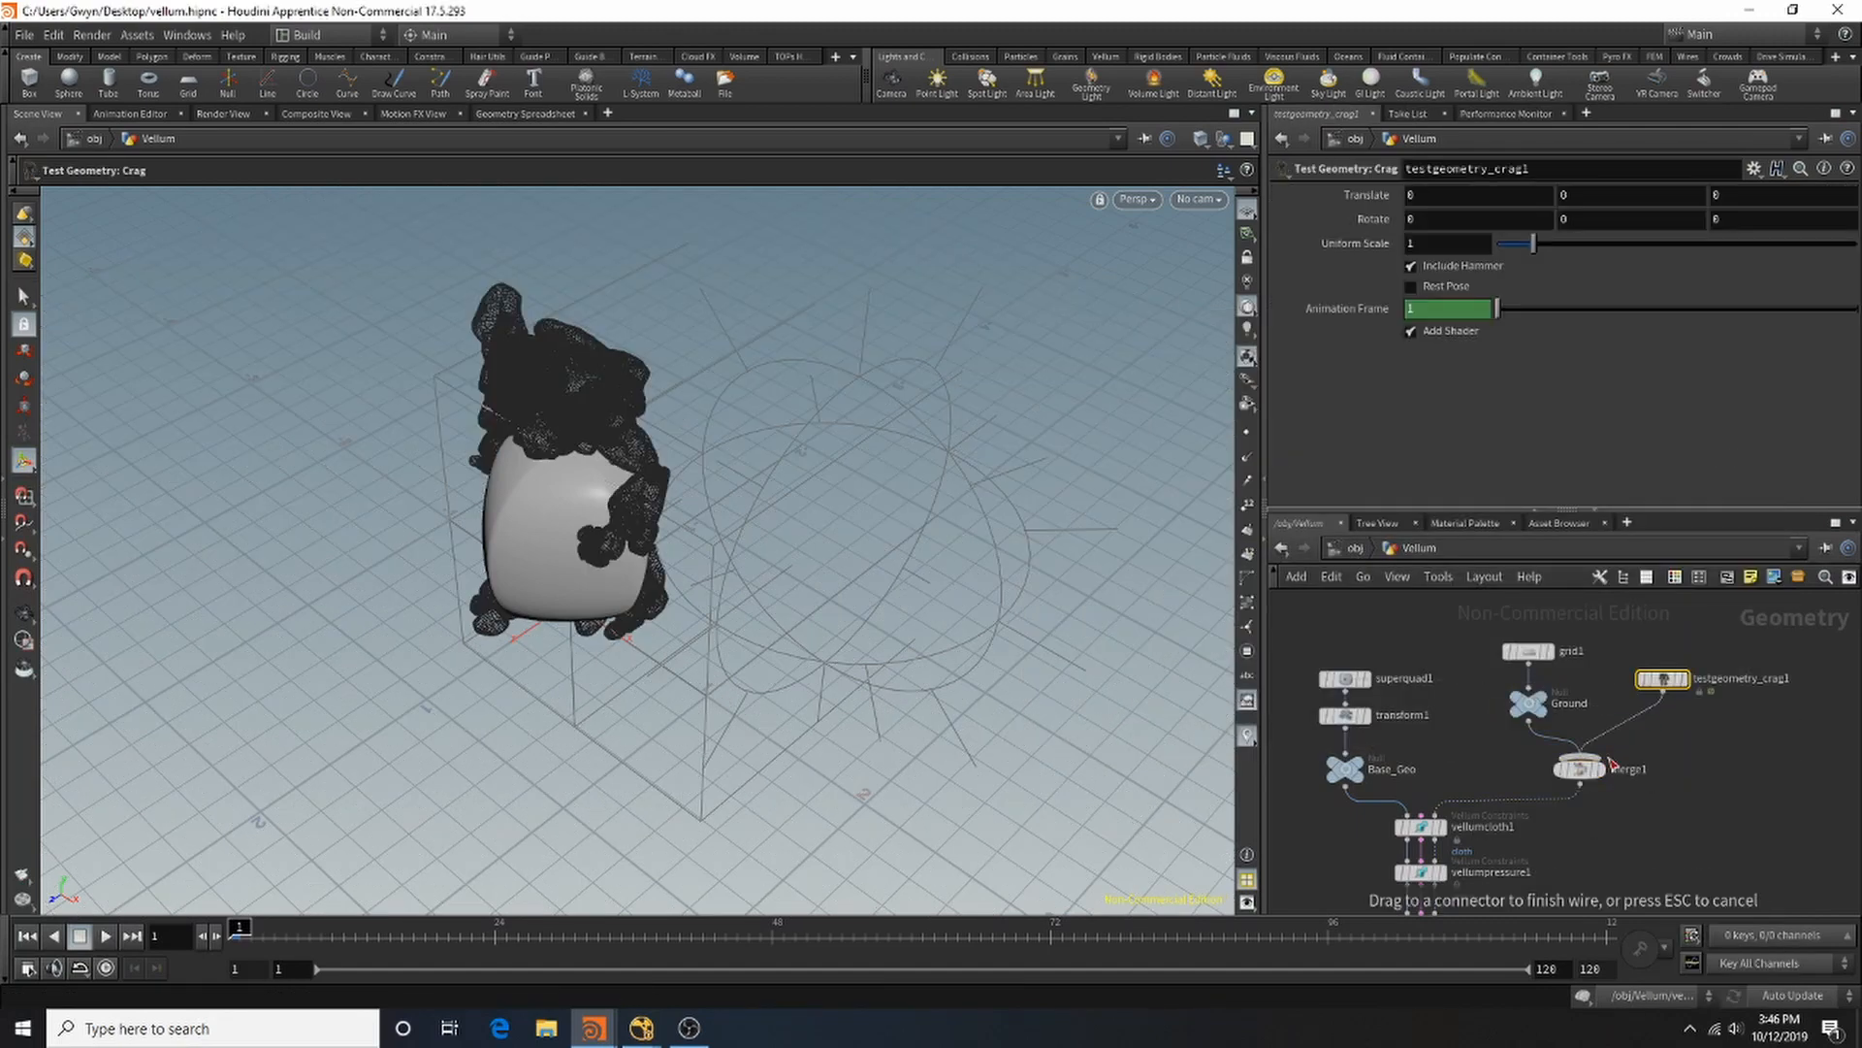
click(1608, 766)
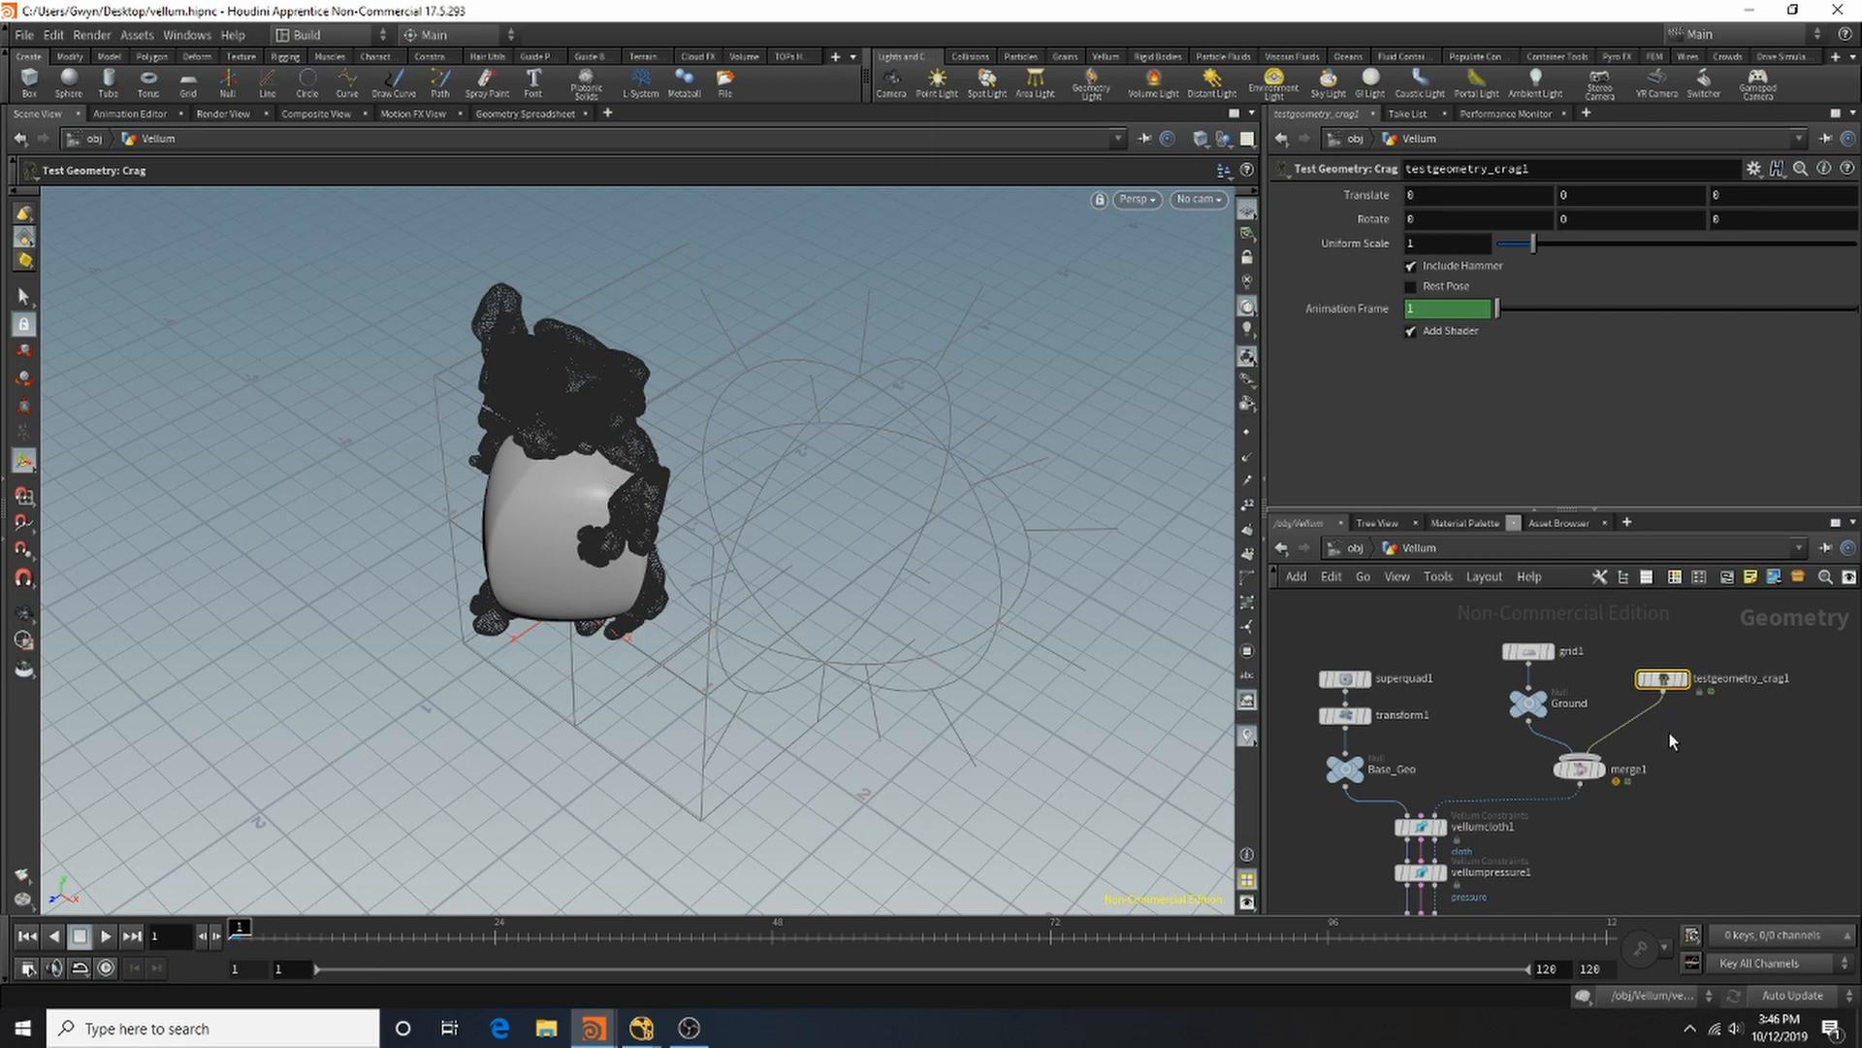
Step: Insert a Transform after the crag and translate the character to about -3.33 in Z, behind the balloon
key(Tab)
text(tran)
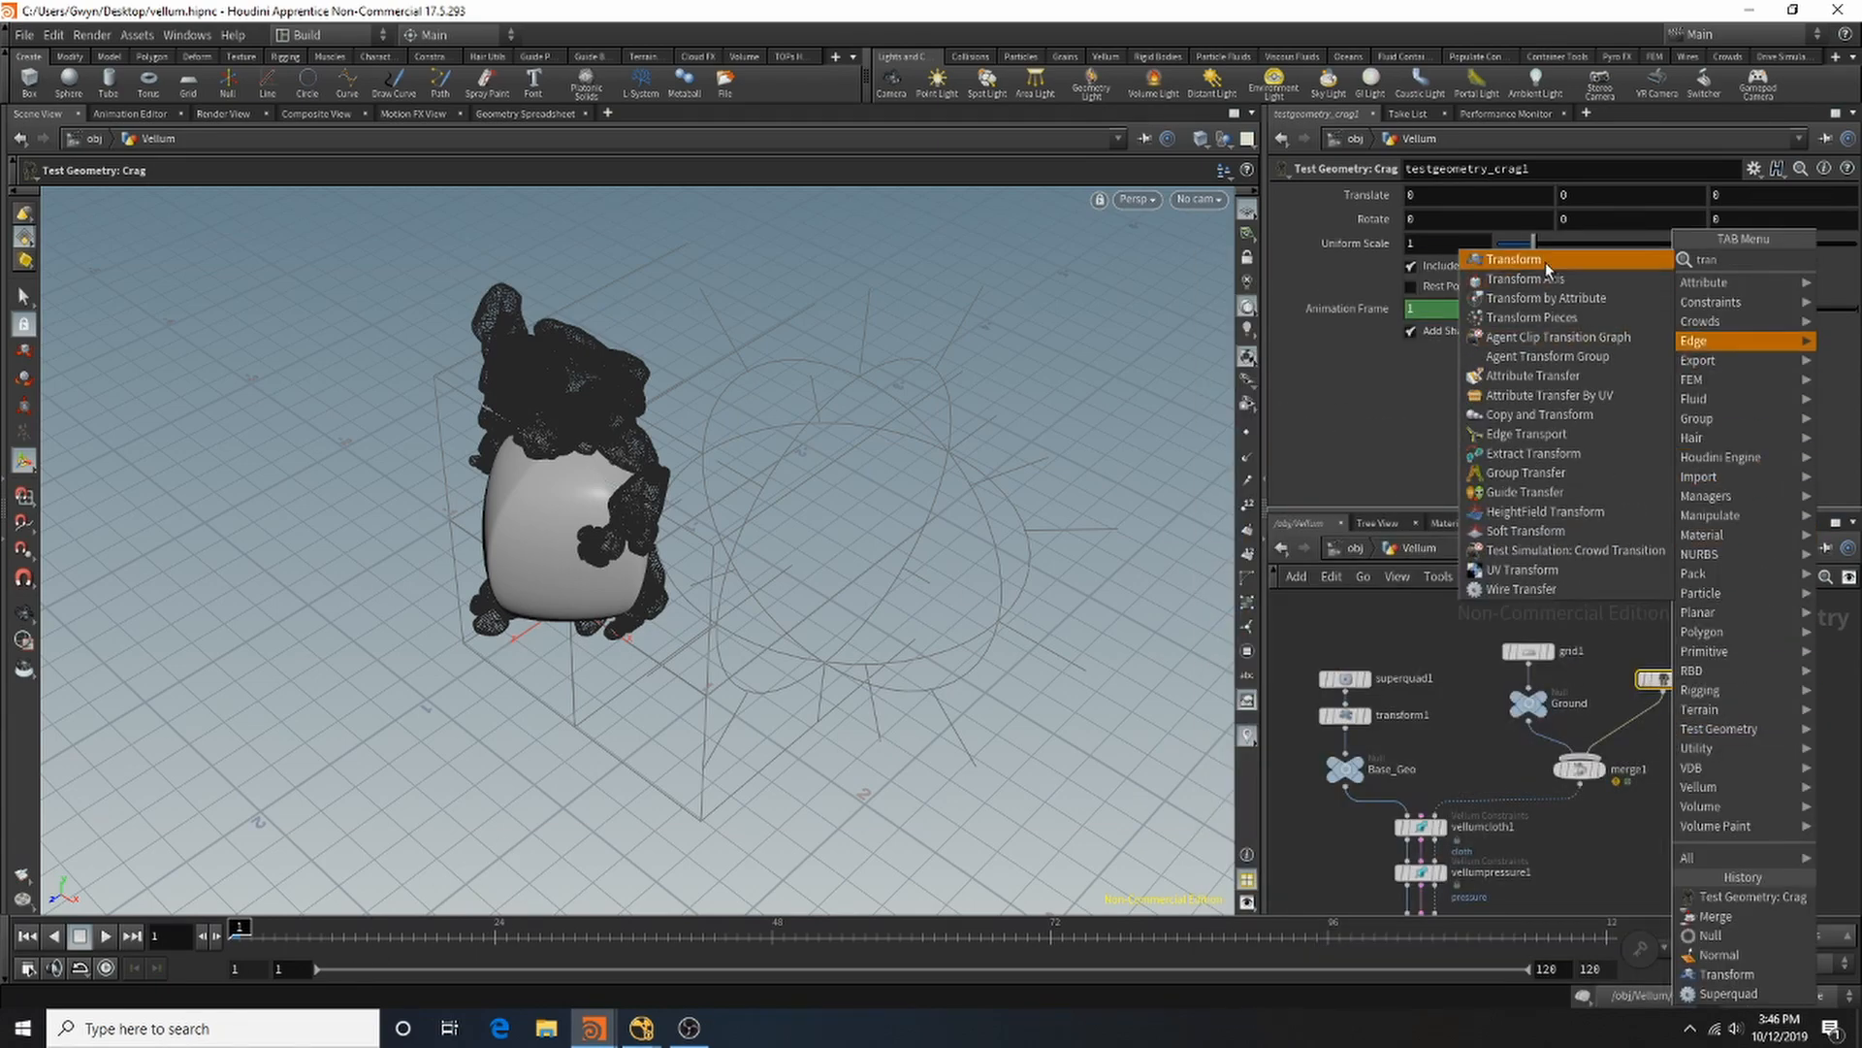
click(1545, 262)
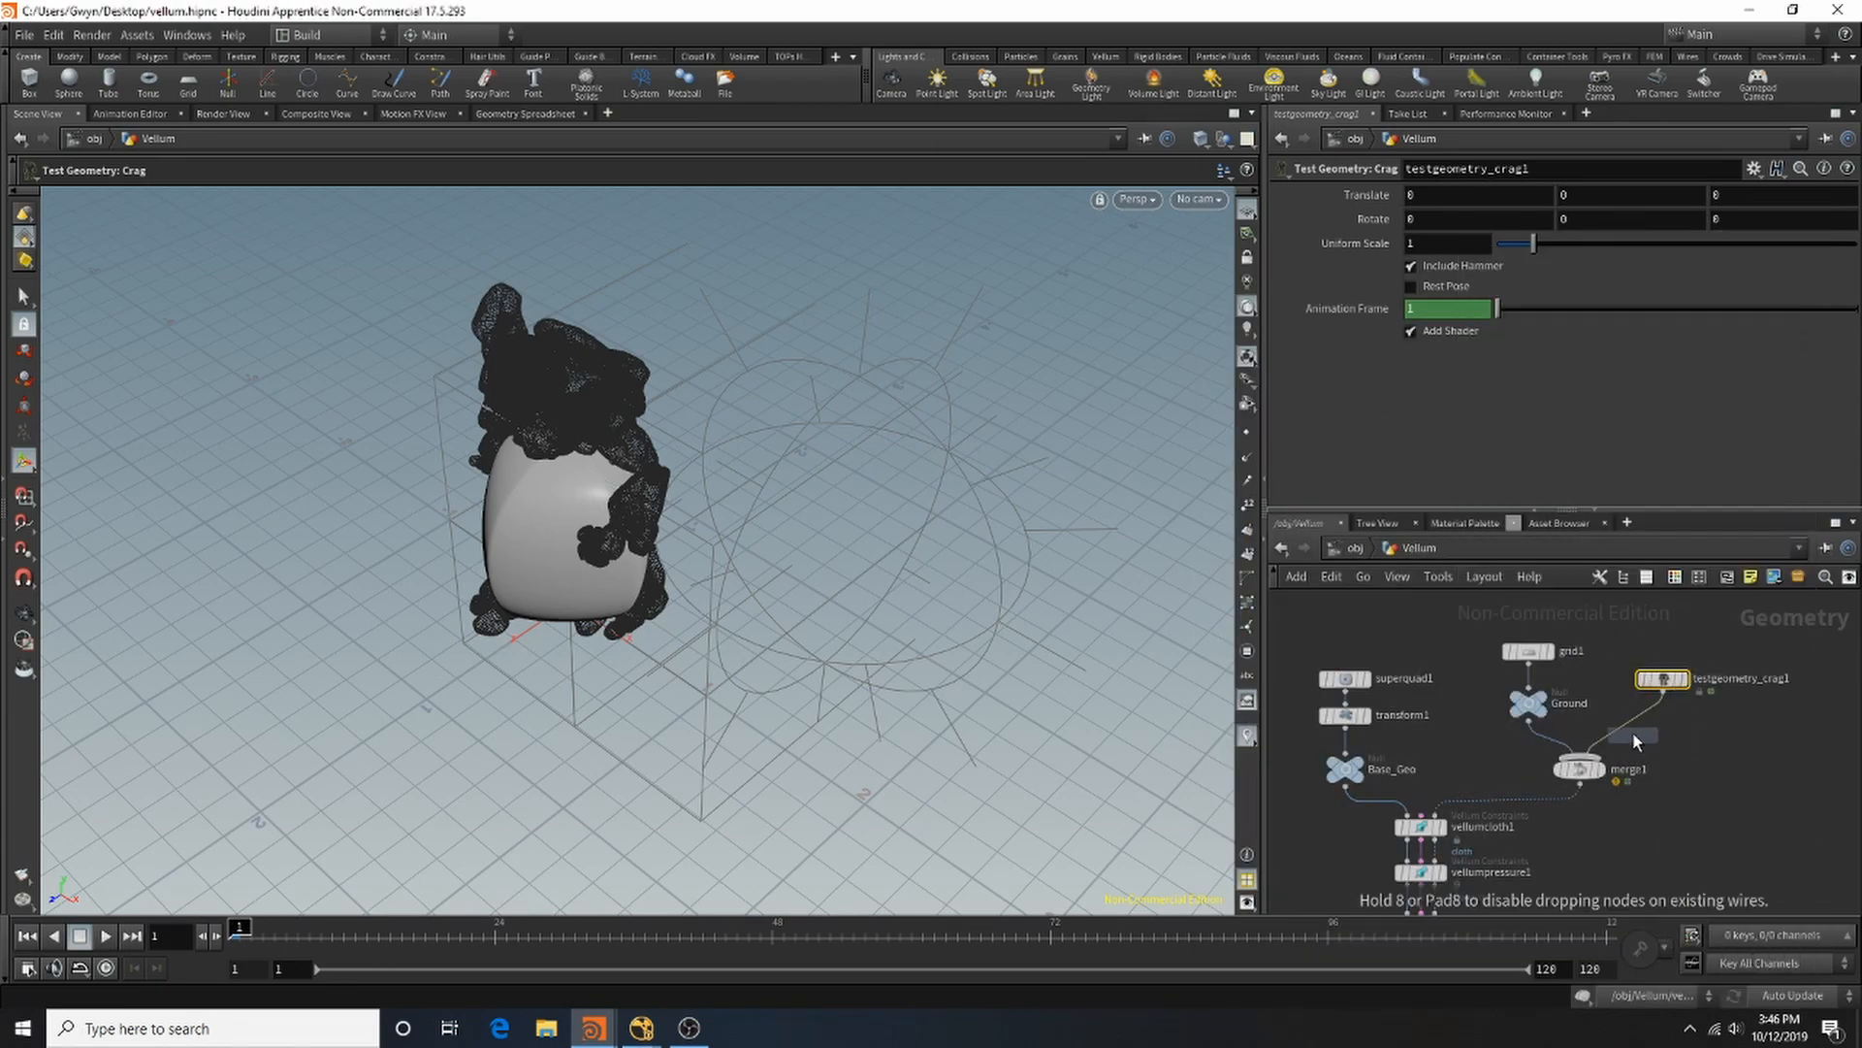
click(1698, 715)
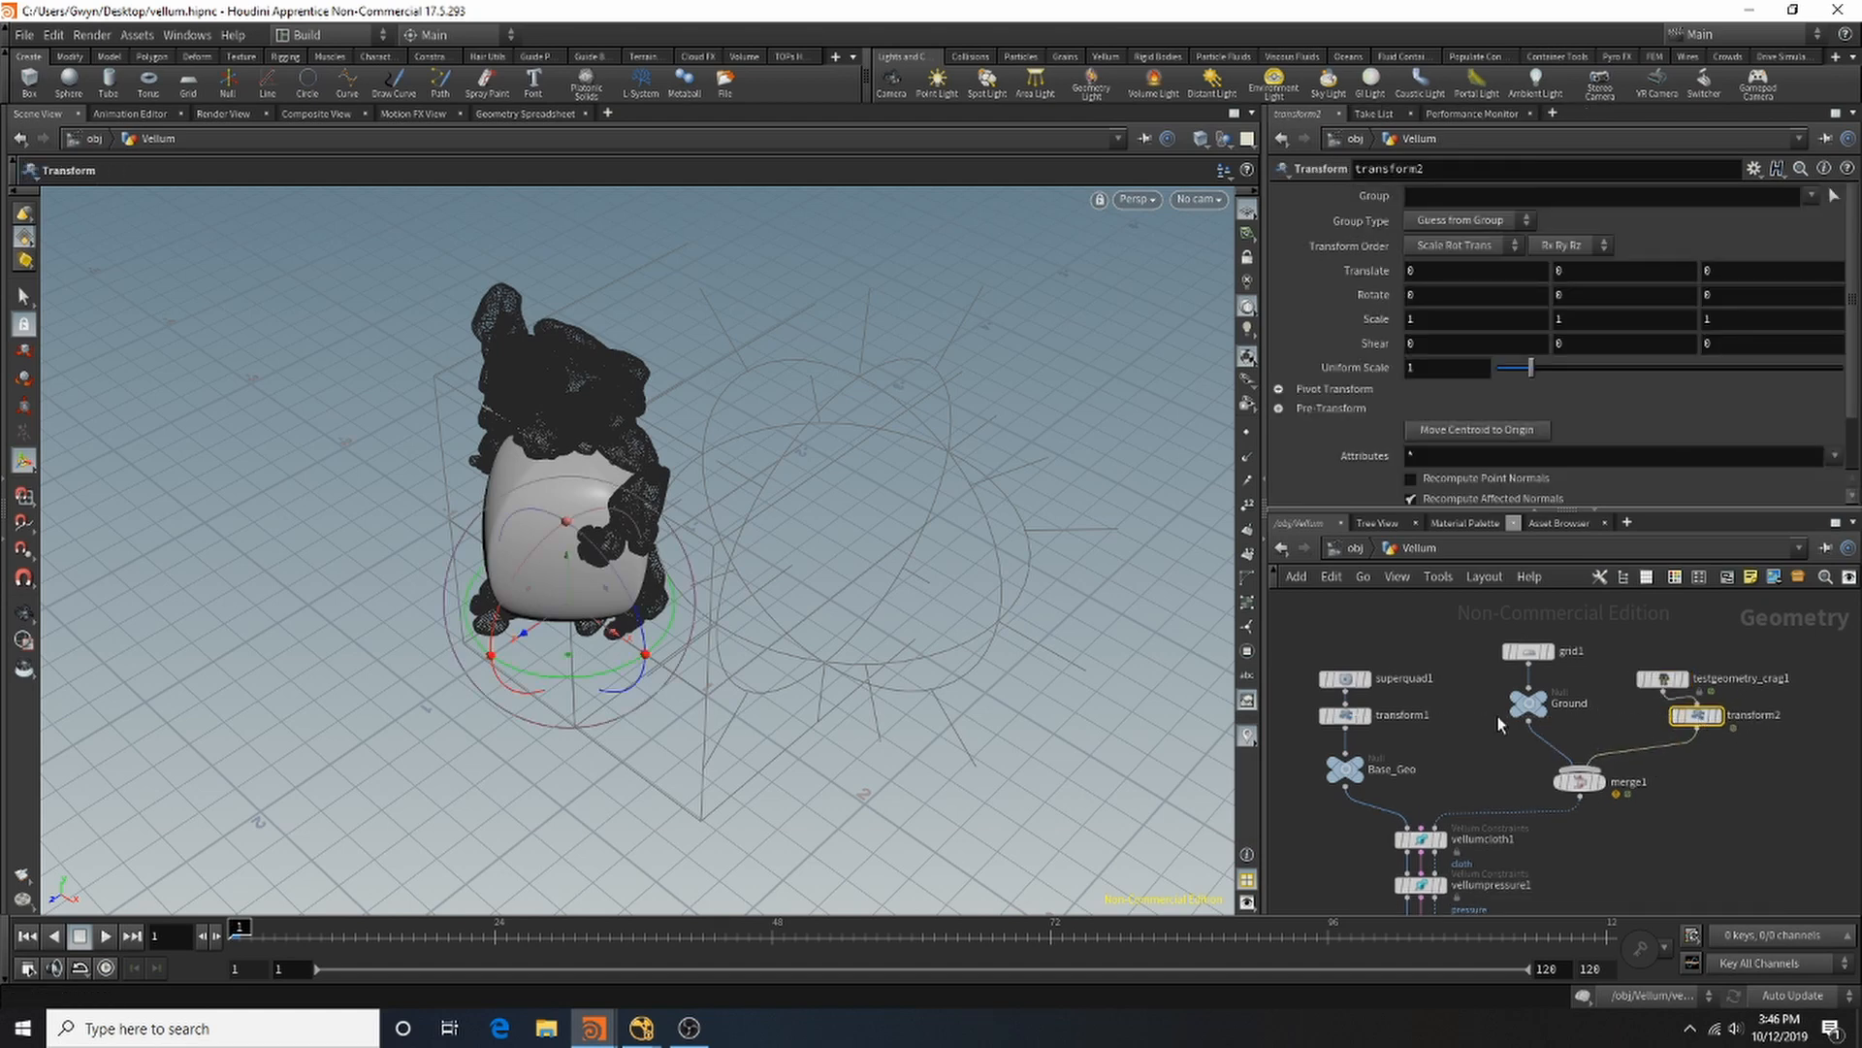
drag(522, 645, 936, 511)
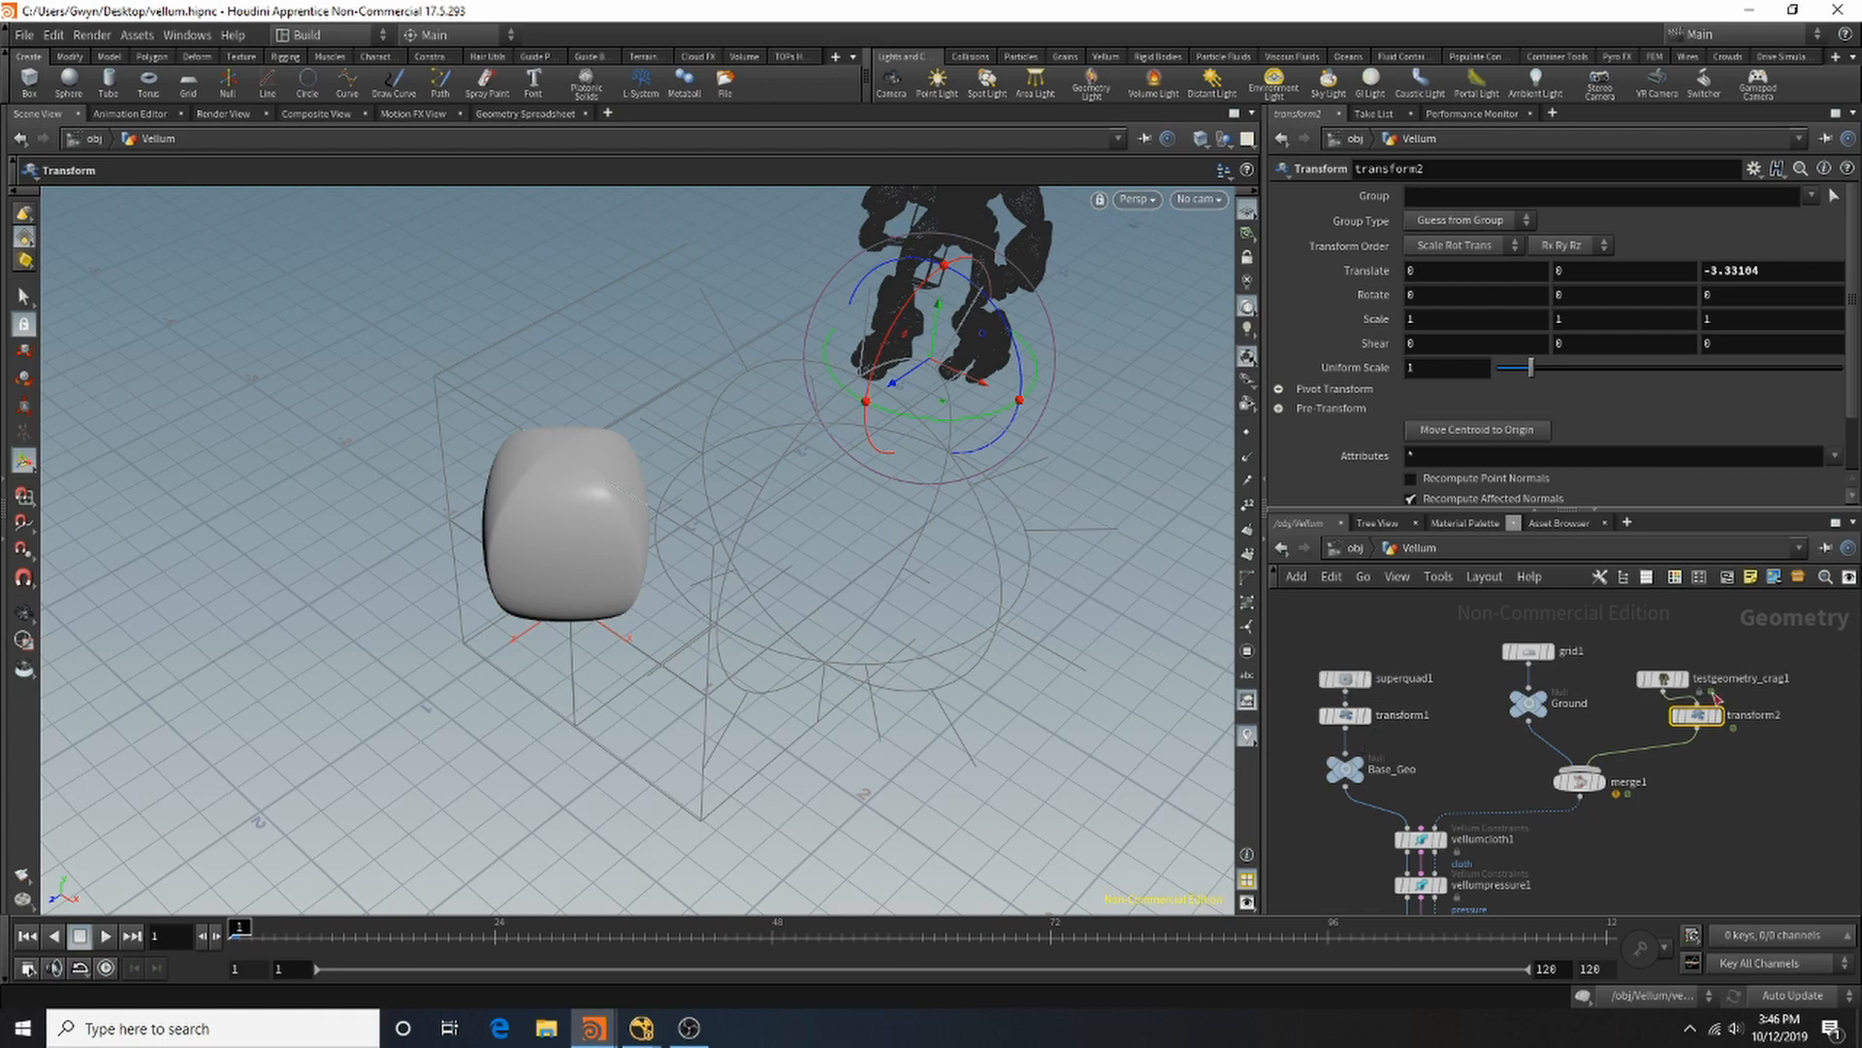
drag(1704, 720, 1671, 720)
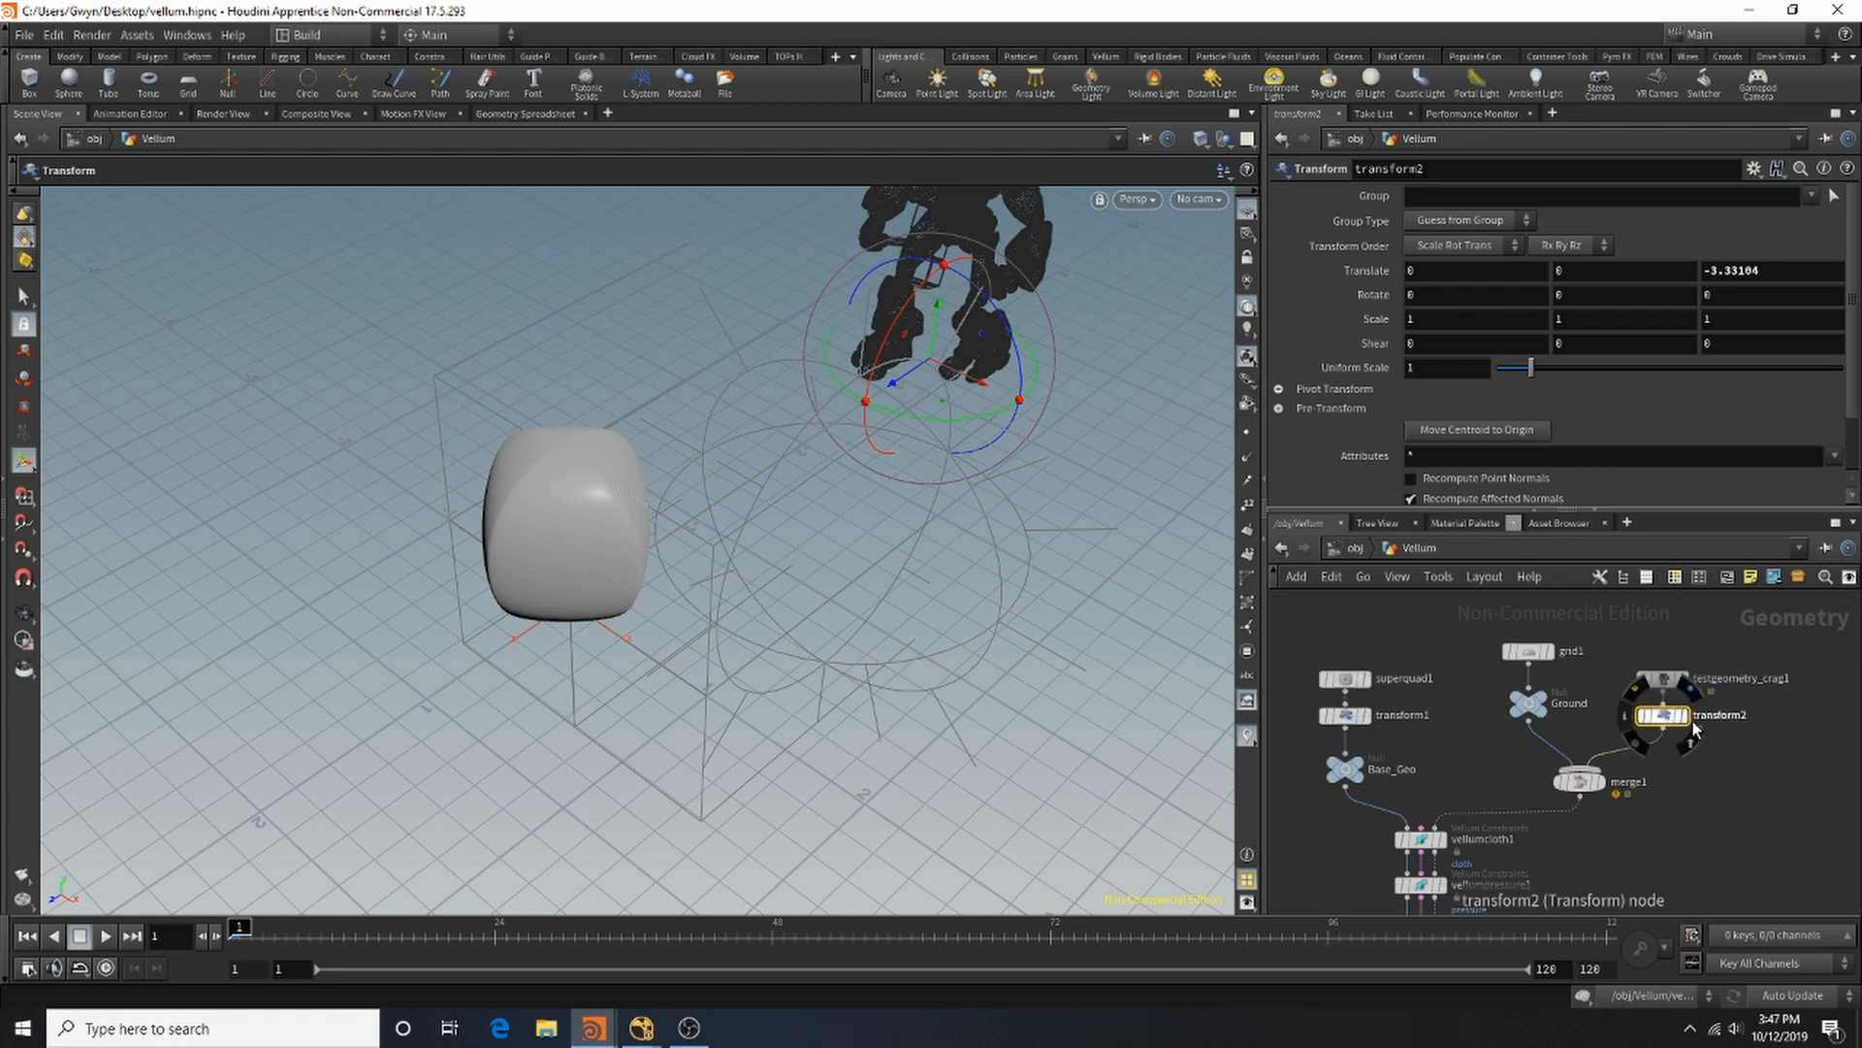
Step: Display the transformed crag, check its animation through to frame 120, and show Base_Geo as a template for comparison
click(1688, 716)
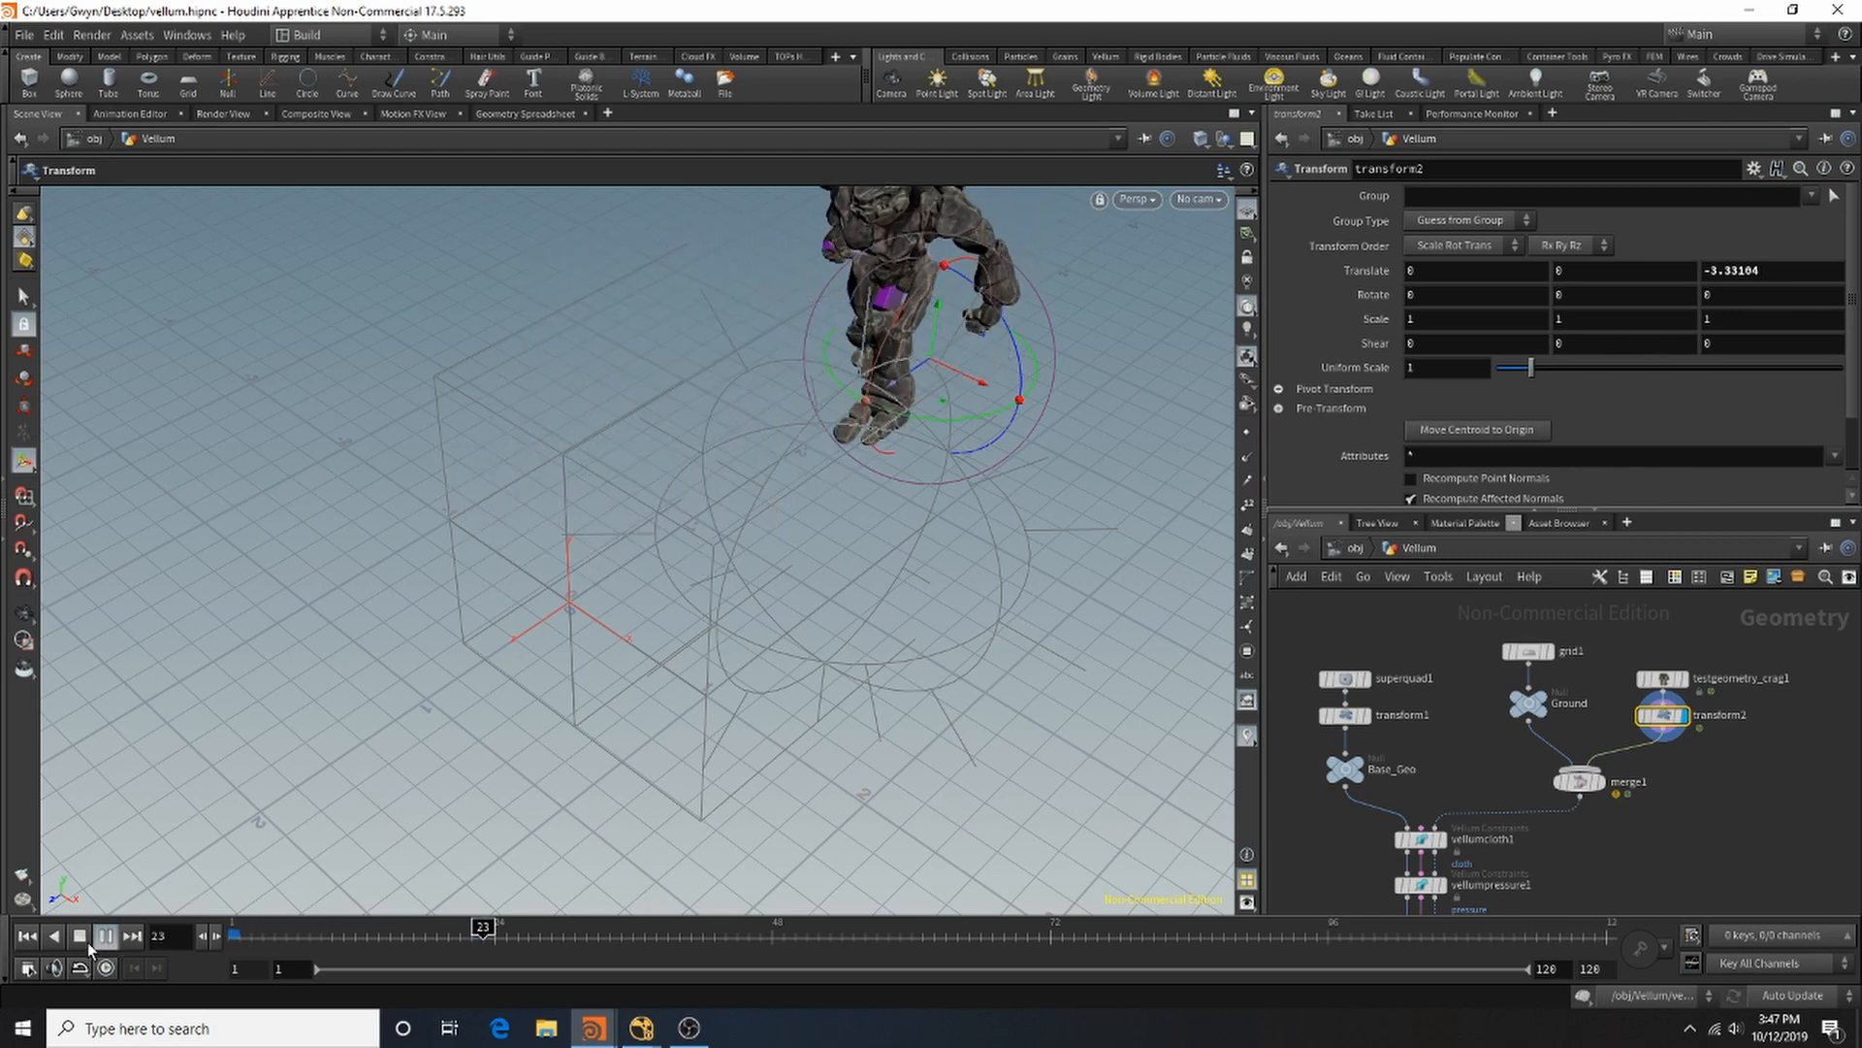
click(94, 939)
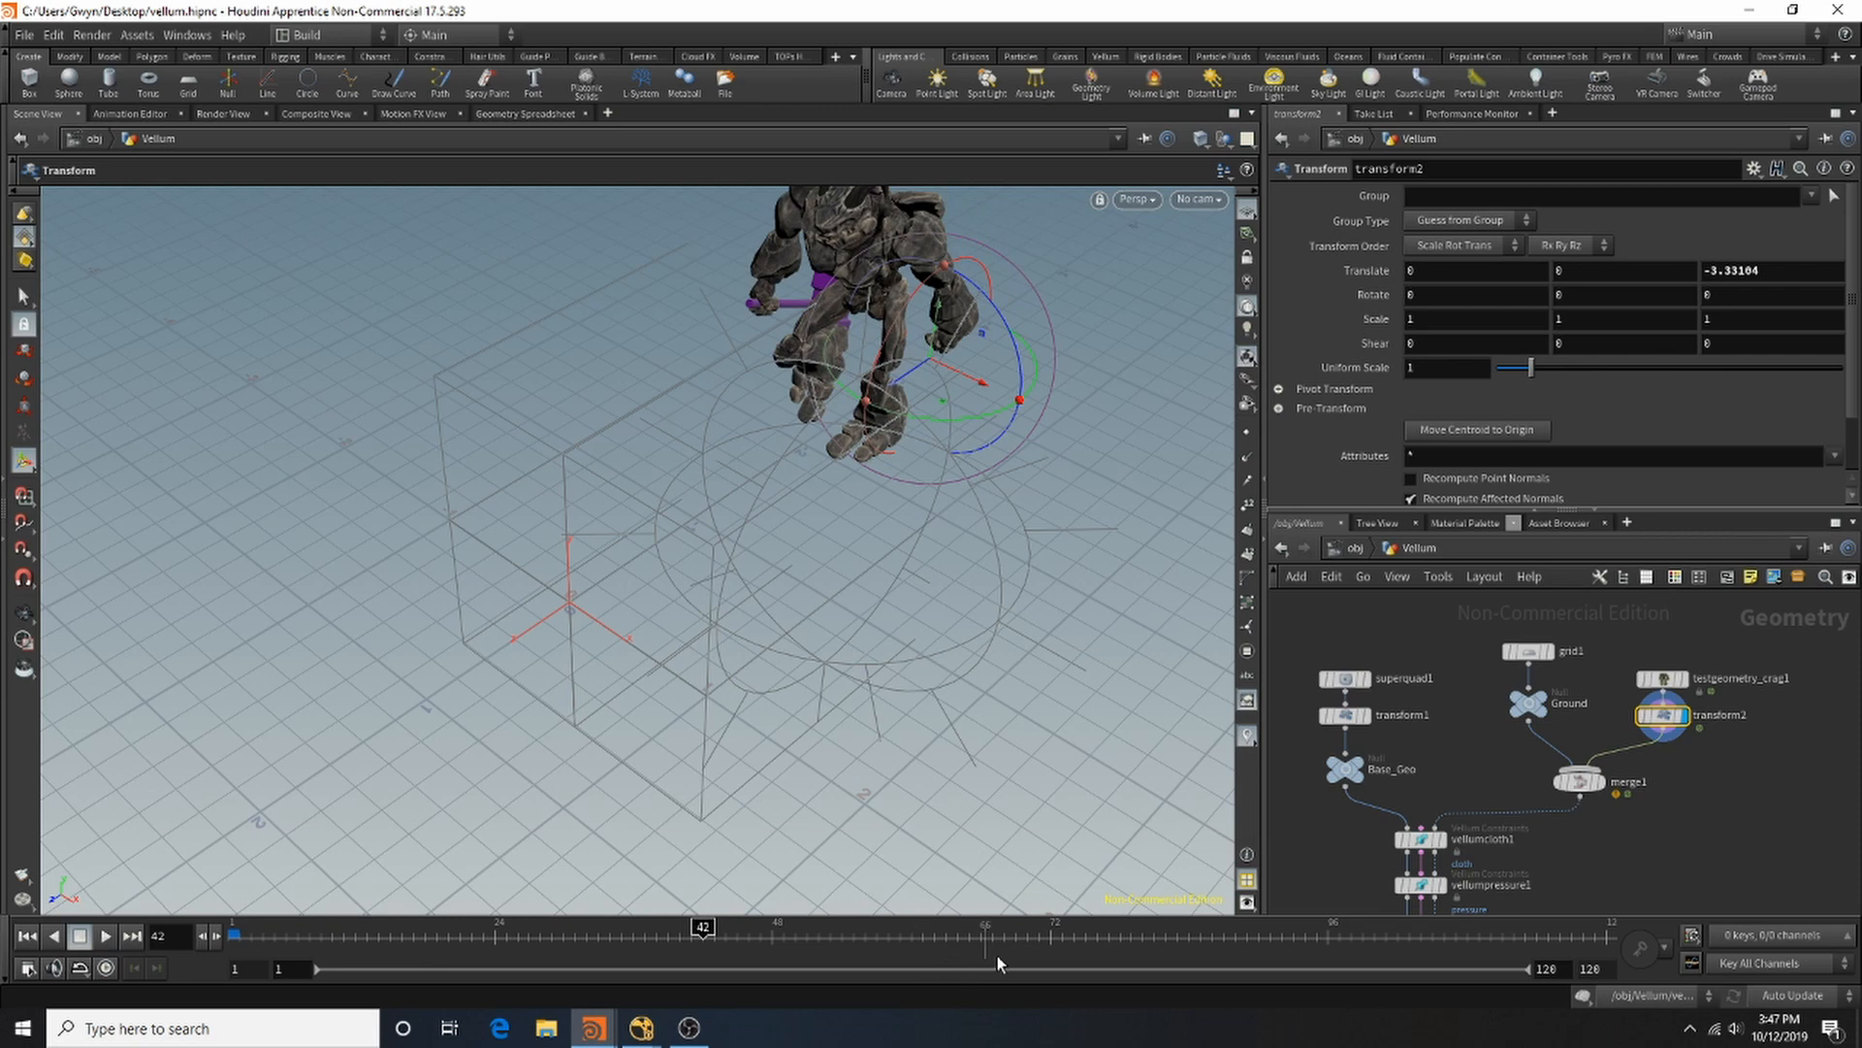
drag(1019, 951, 1781, 964)
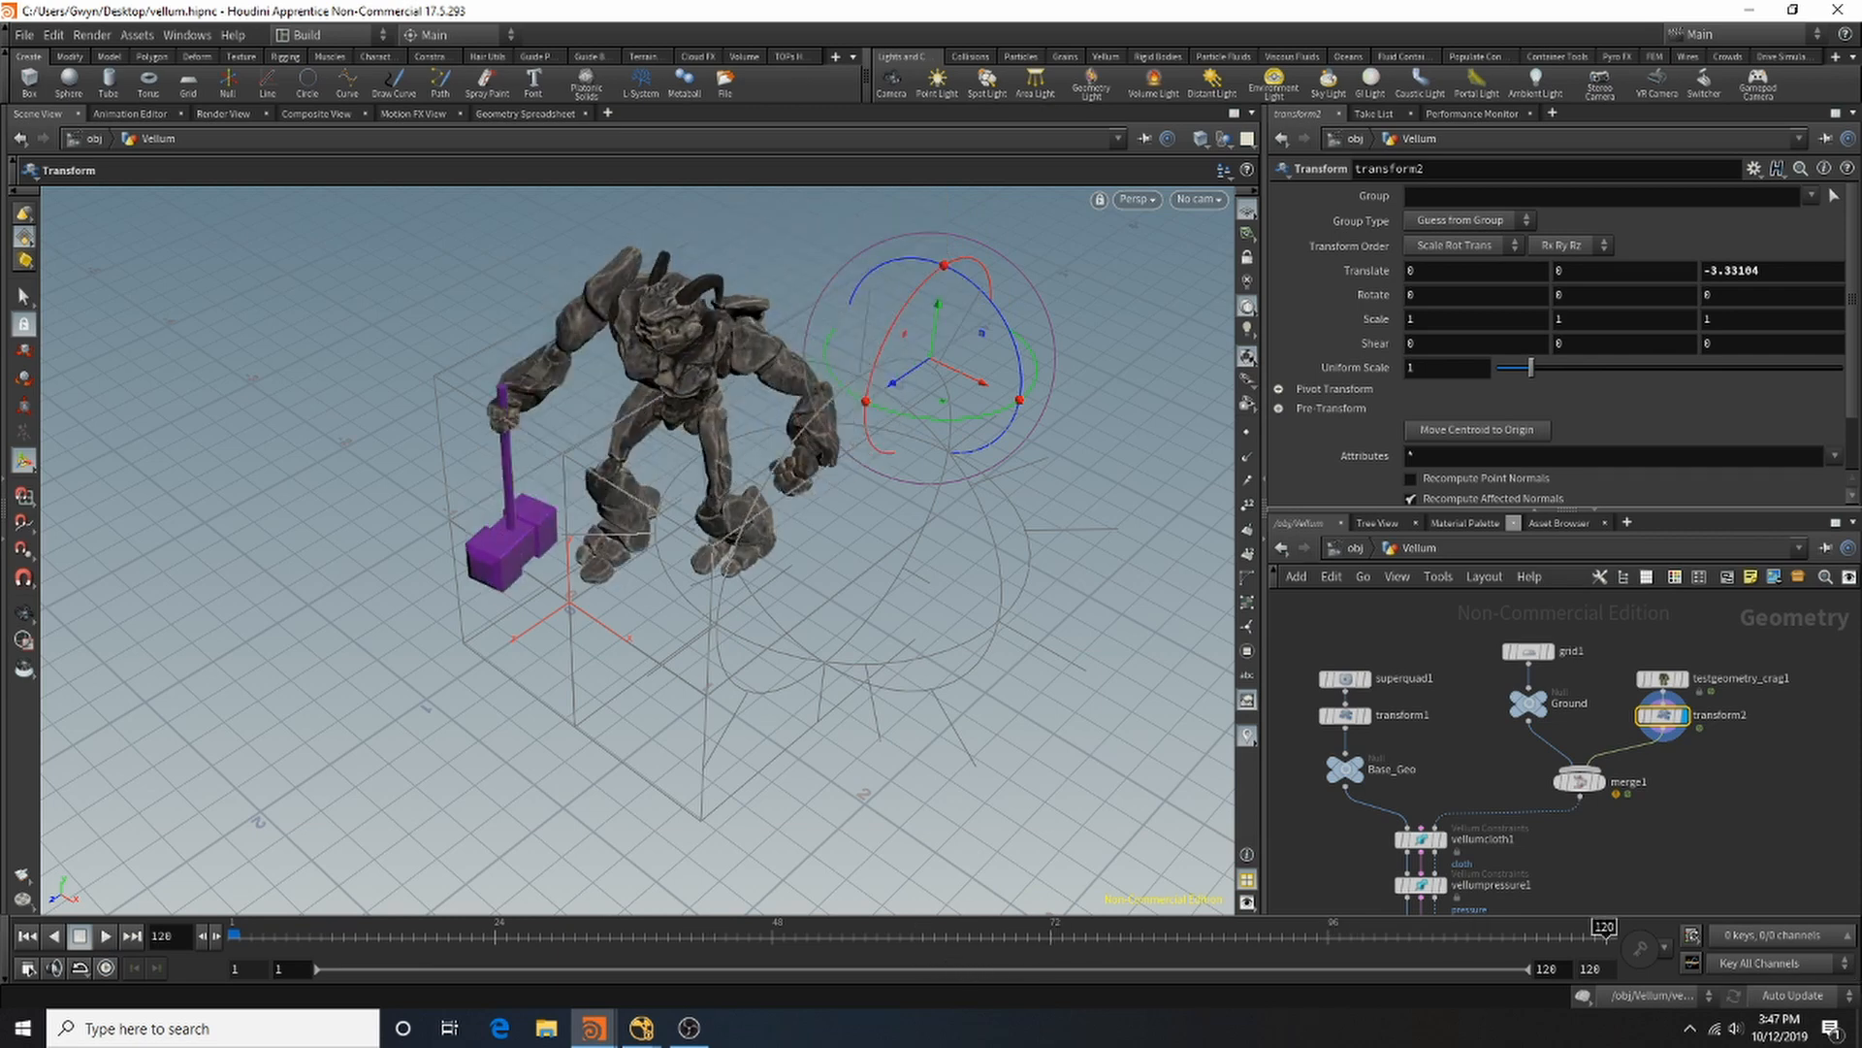
click(1364, 782)
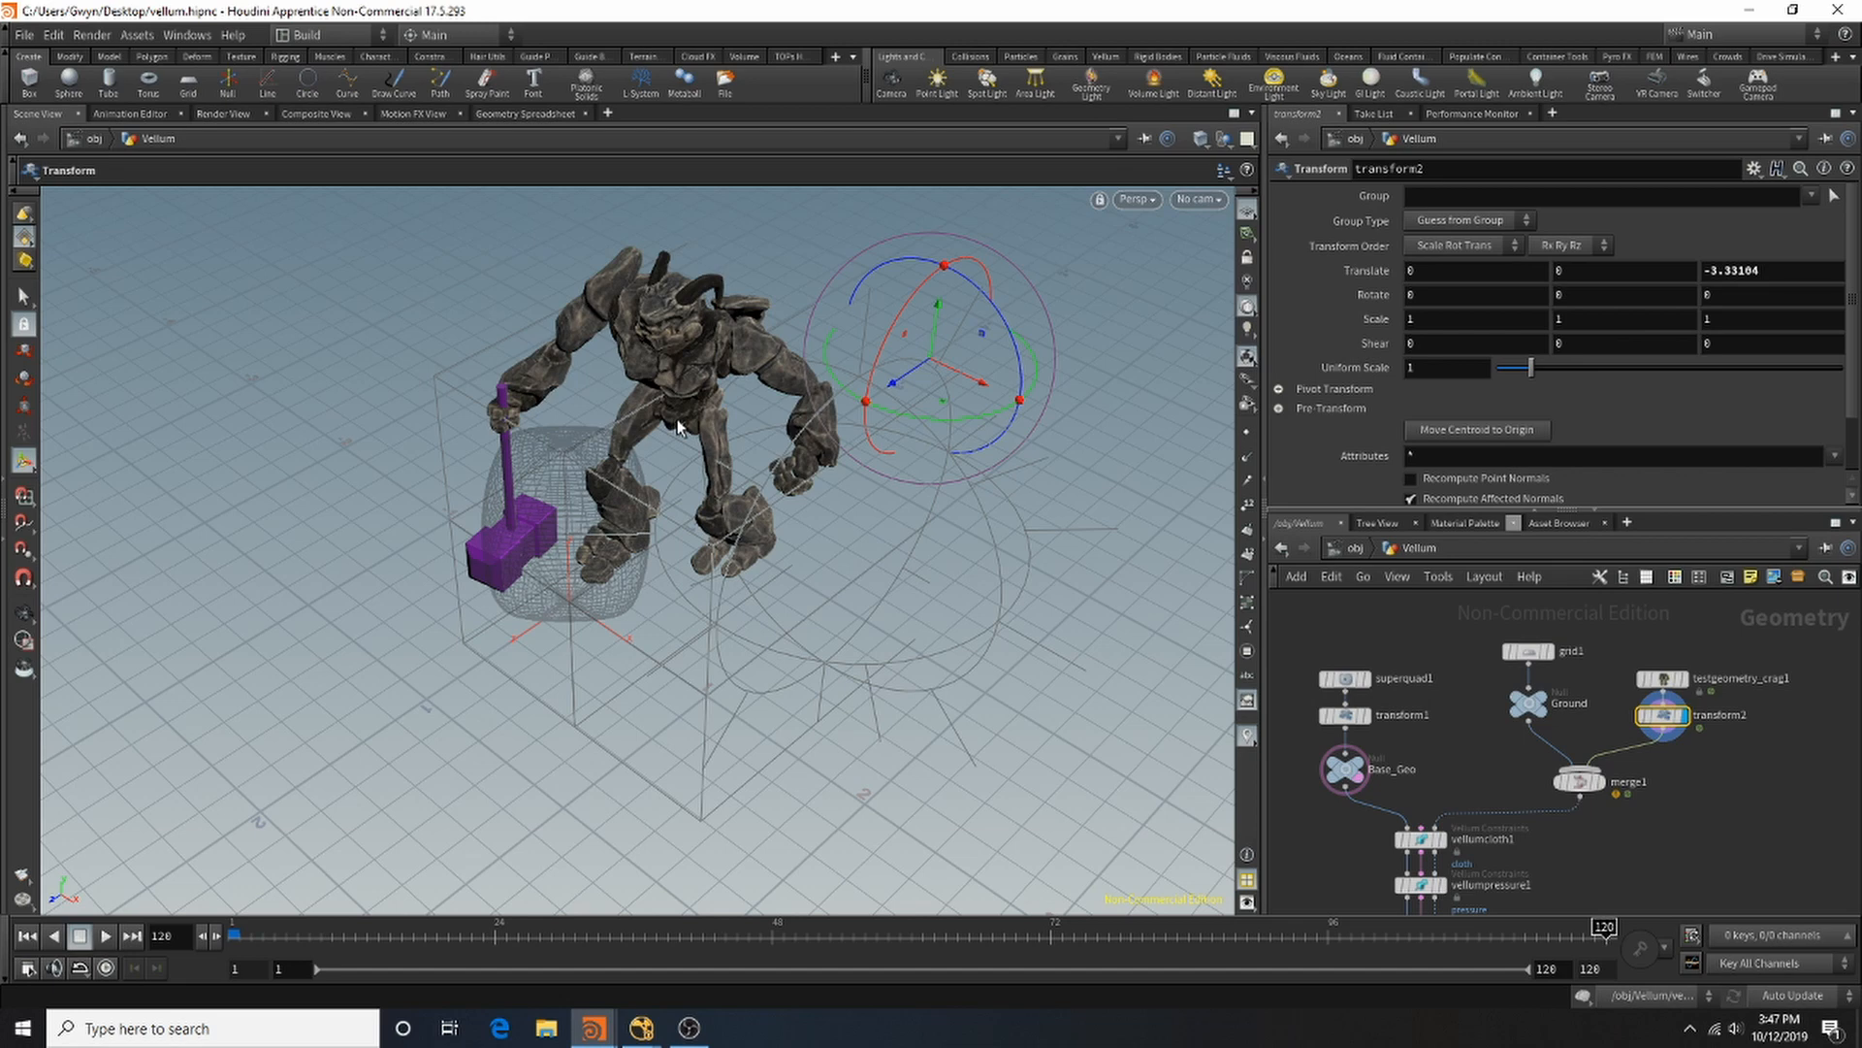
Step: Display the simulated balloon at normal1 and return the playhead to frame 1
scroll(1413, 685, down, 5)
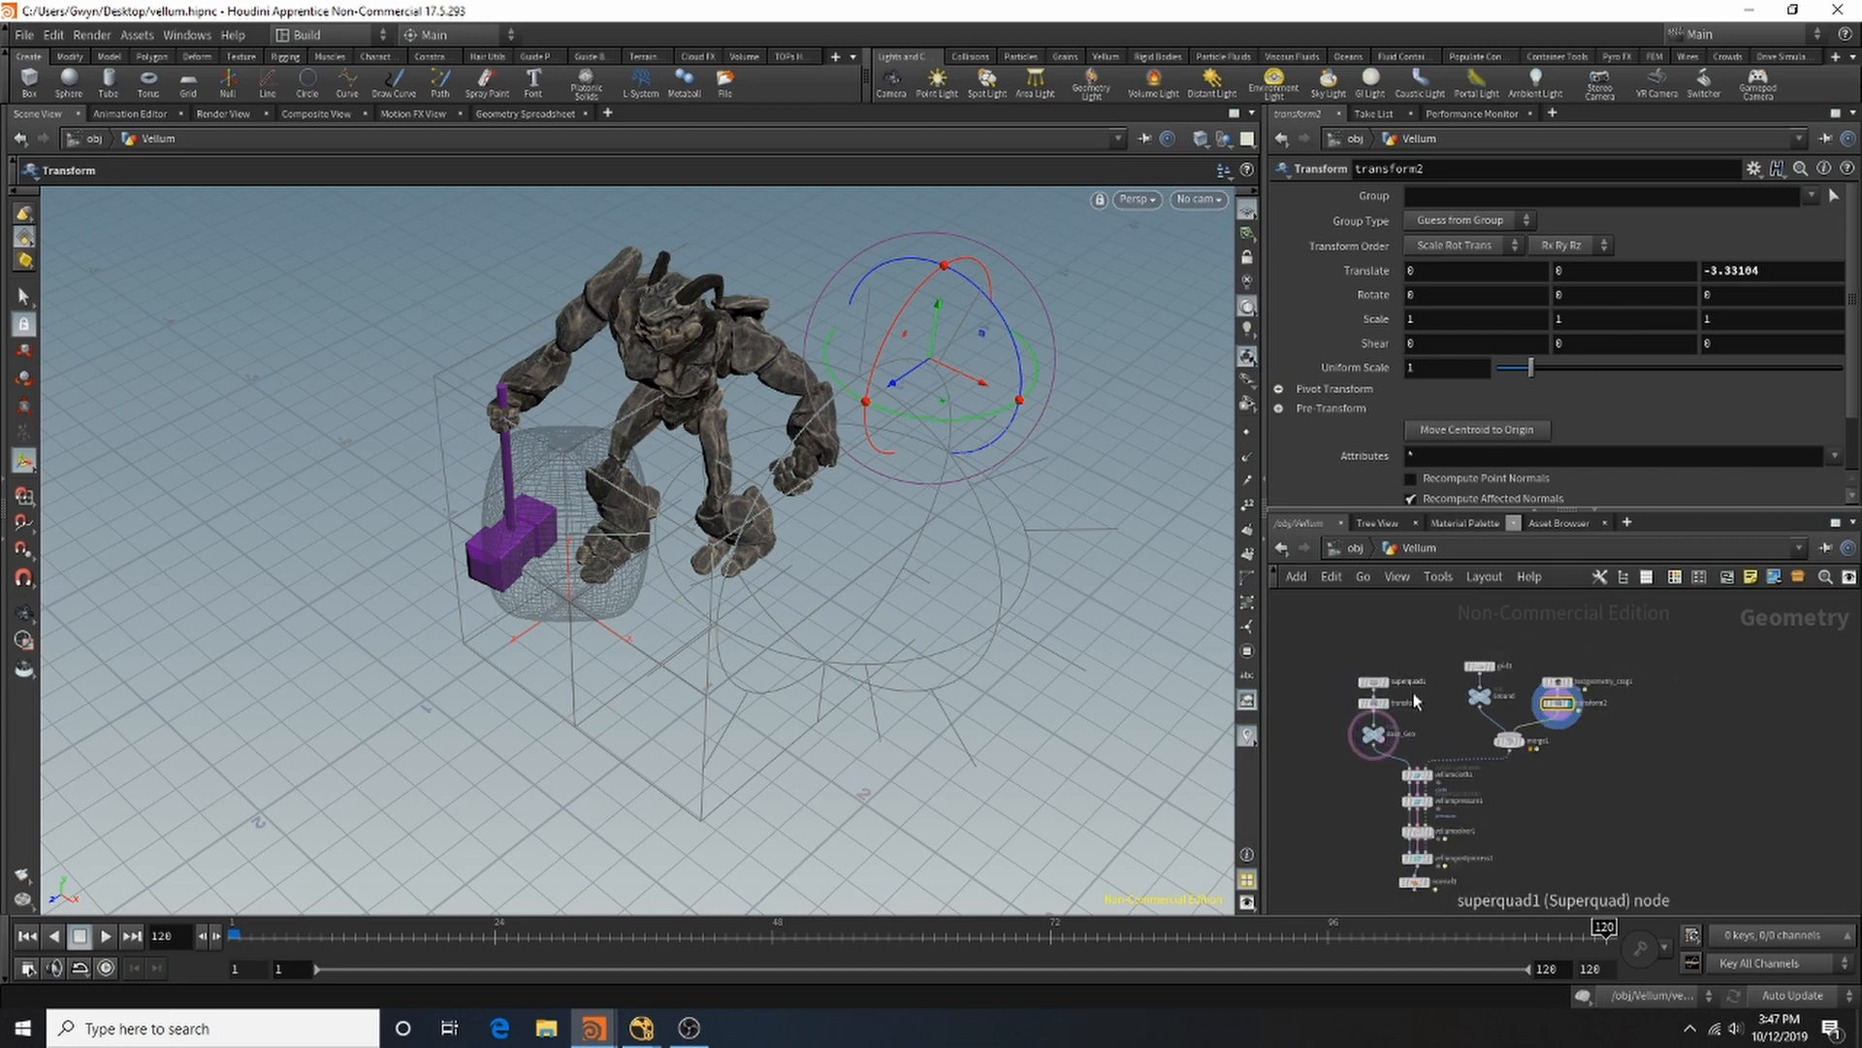
scroll(1424, 824, up, 4)
scroll(1428, 826, up, 3)
mouse_move(1421, 836)
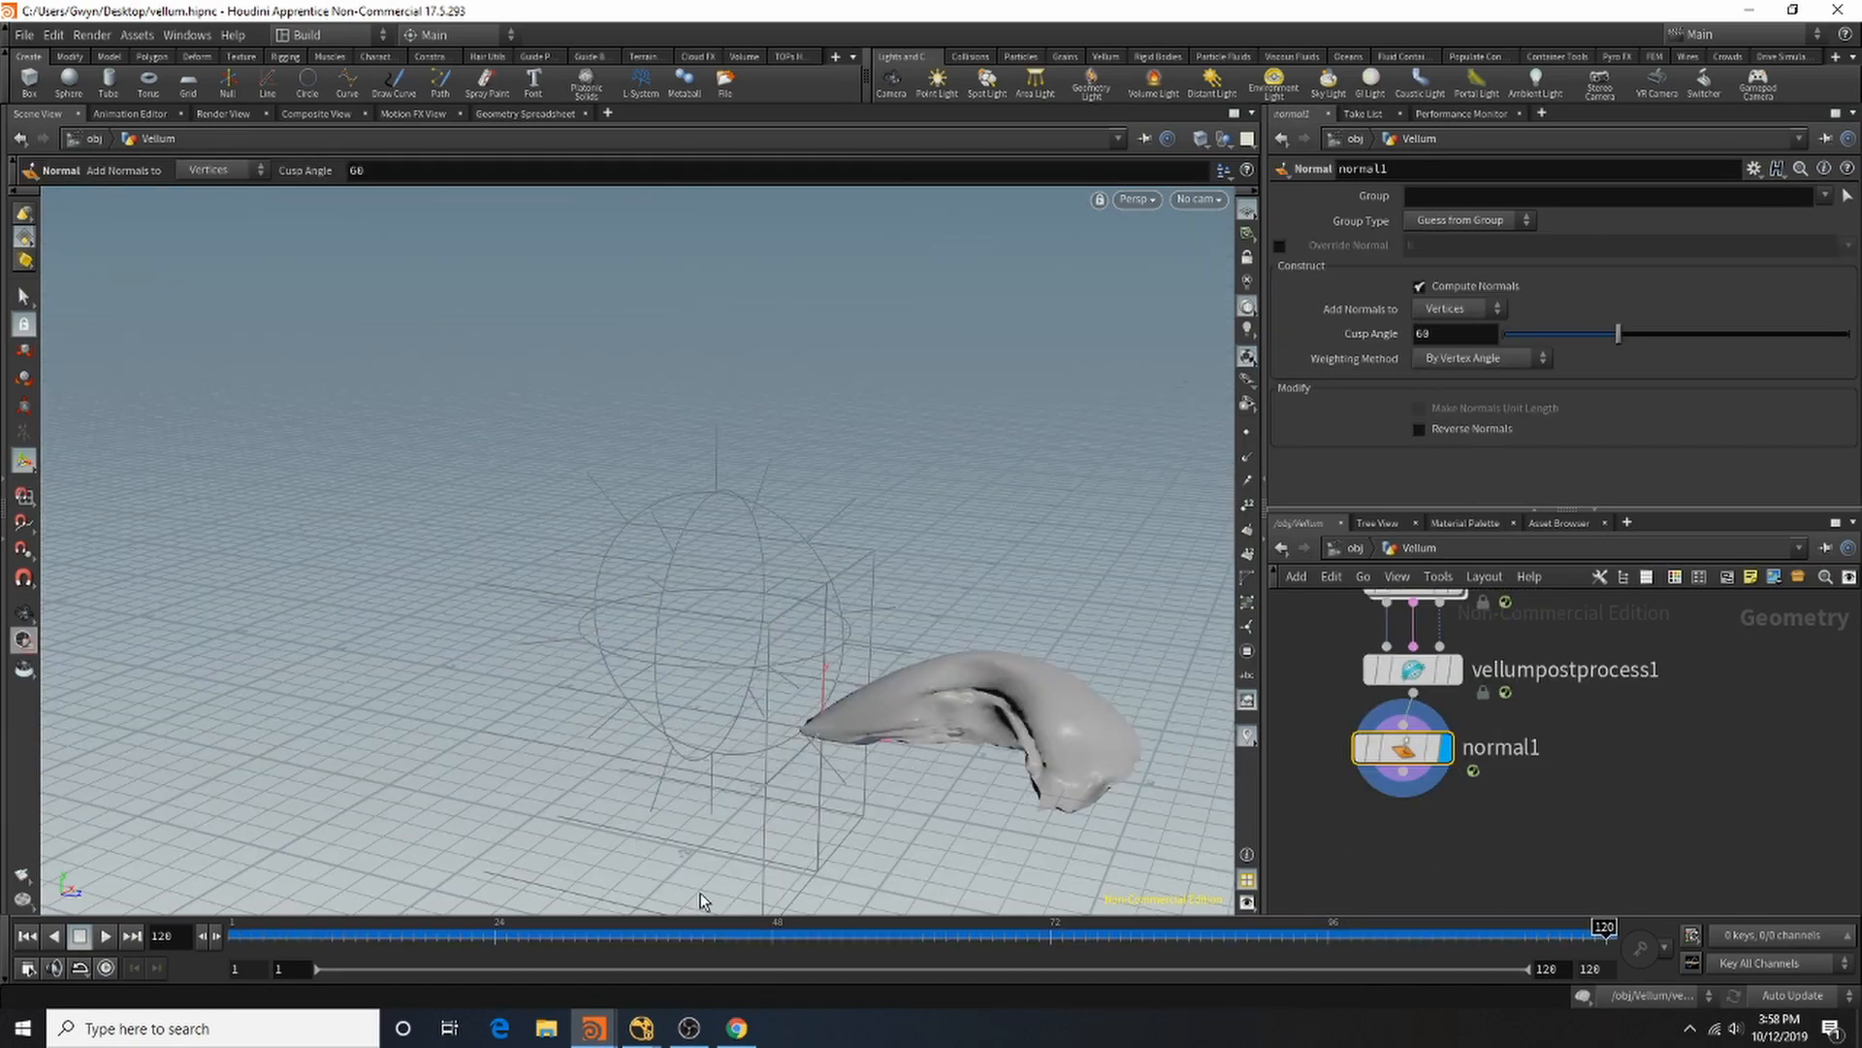
drag(352, 929, 167, 917)
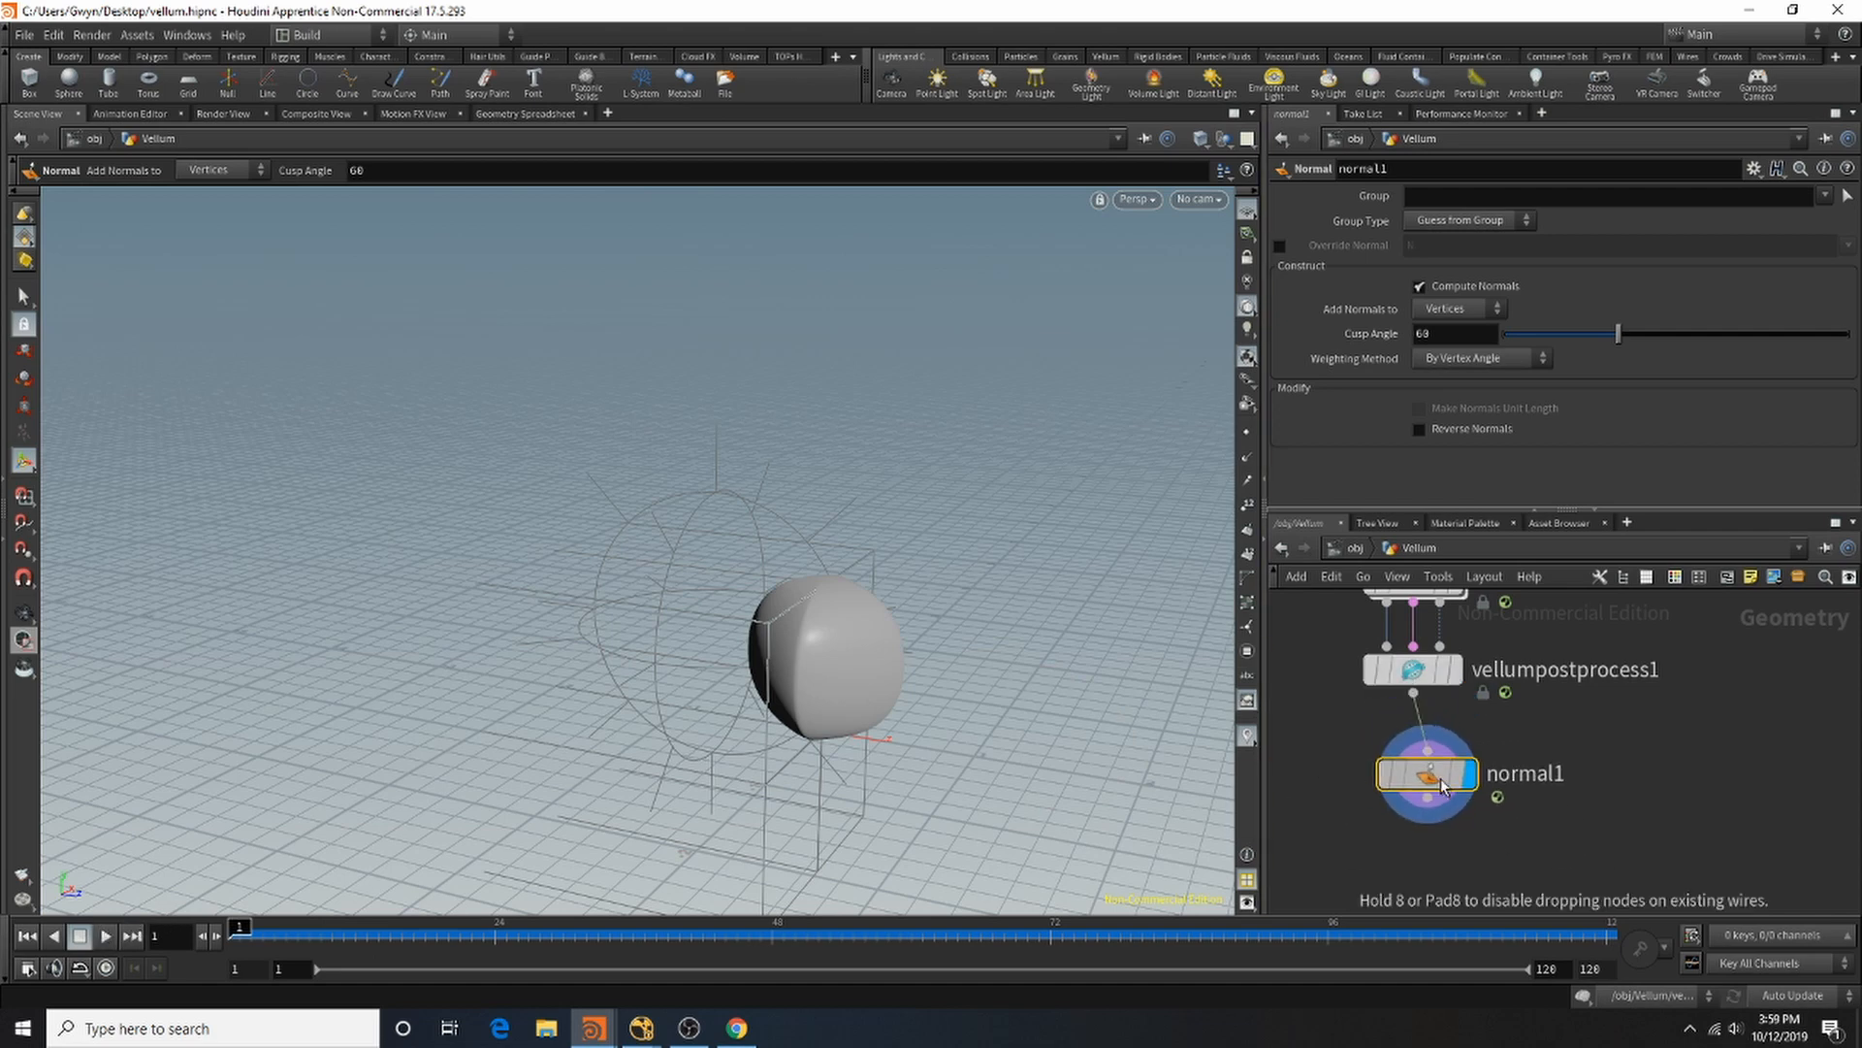
Step: Add a second Merge node below normal1 and connect normal1 to it
scroll(1481, 819, down, 4)
scroll(1481, 817, up, 4)
key(Tab)
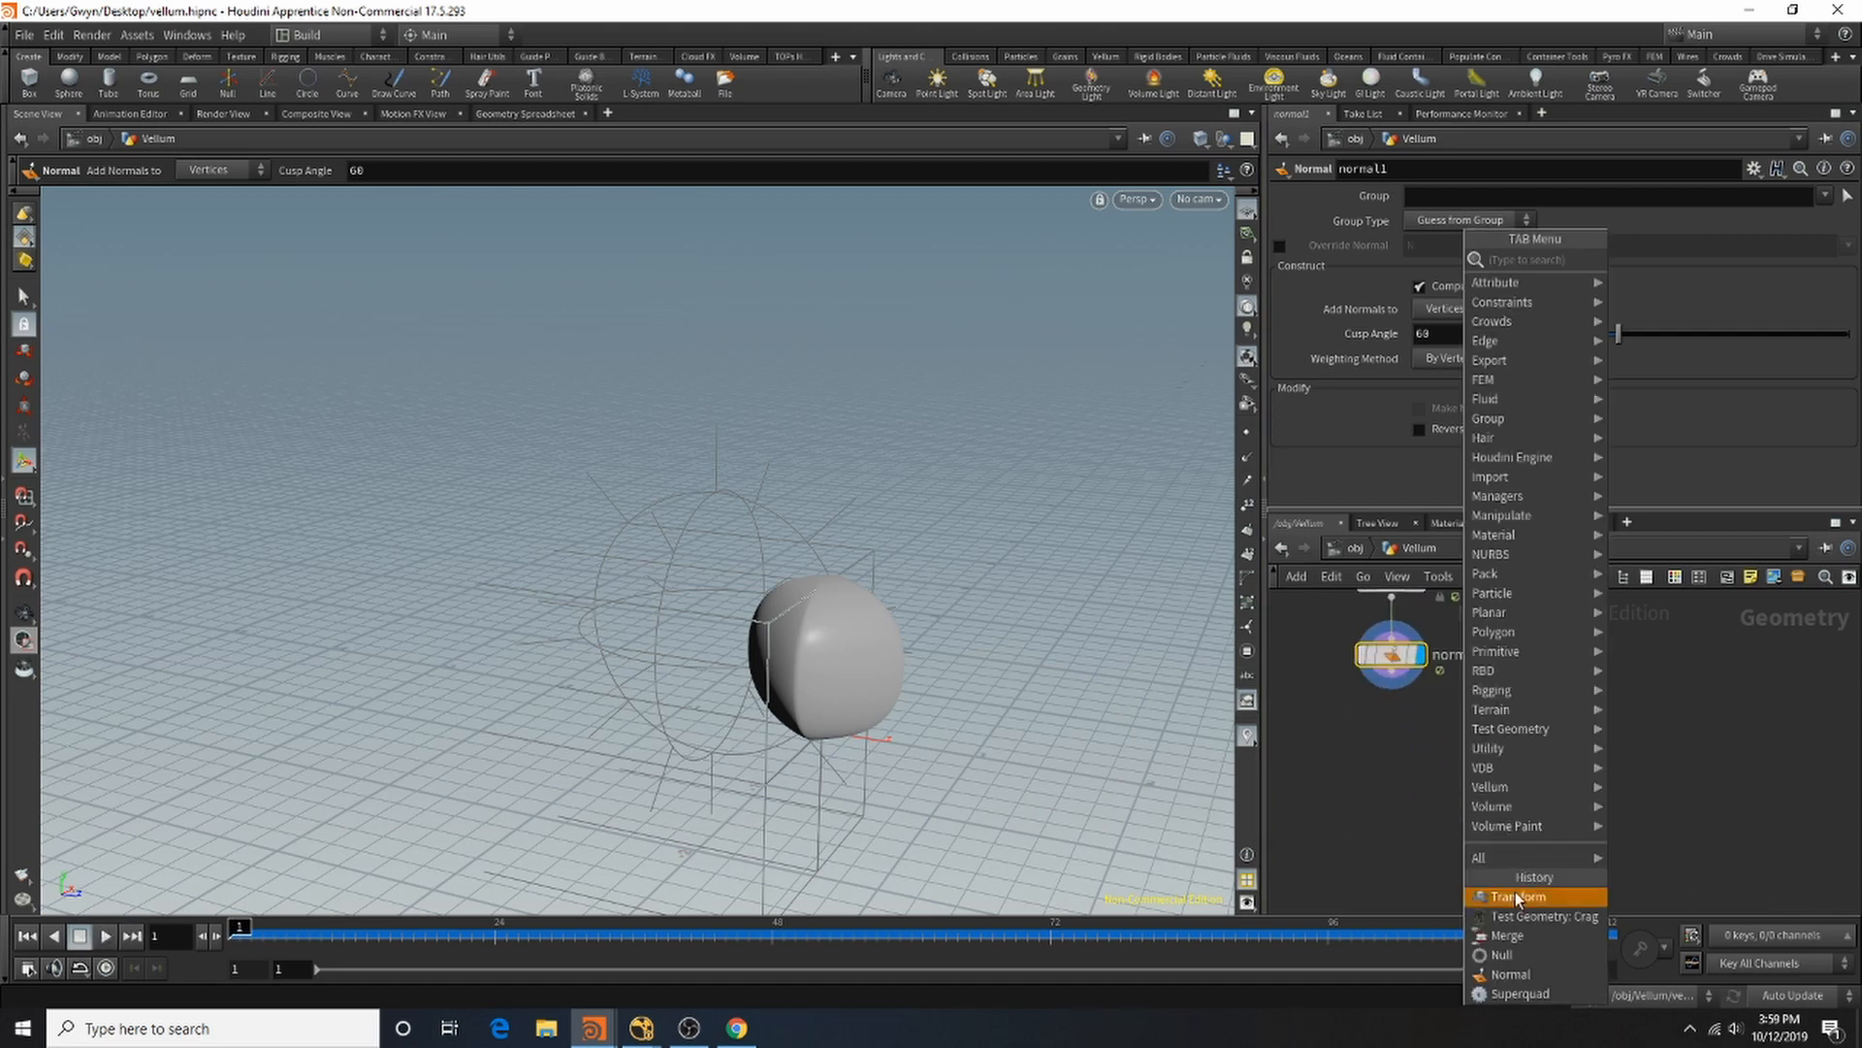
click(1519, 939)
click(1460, 732)
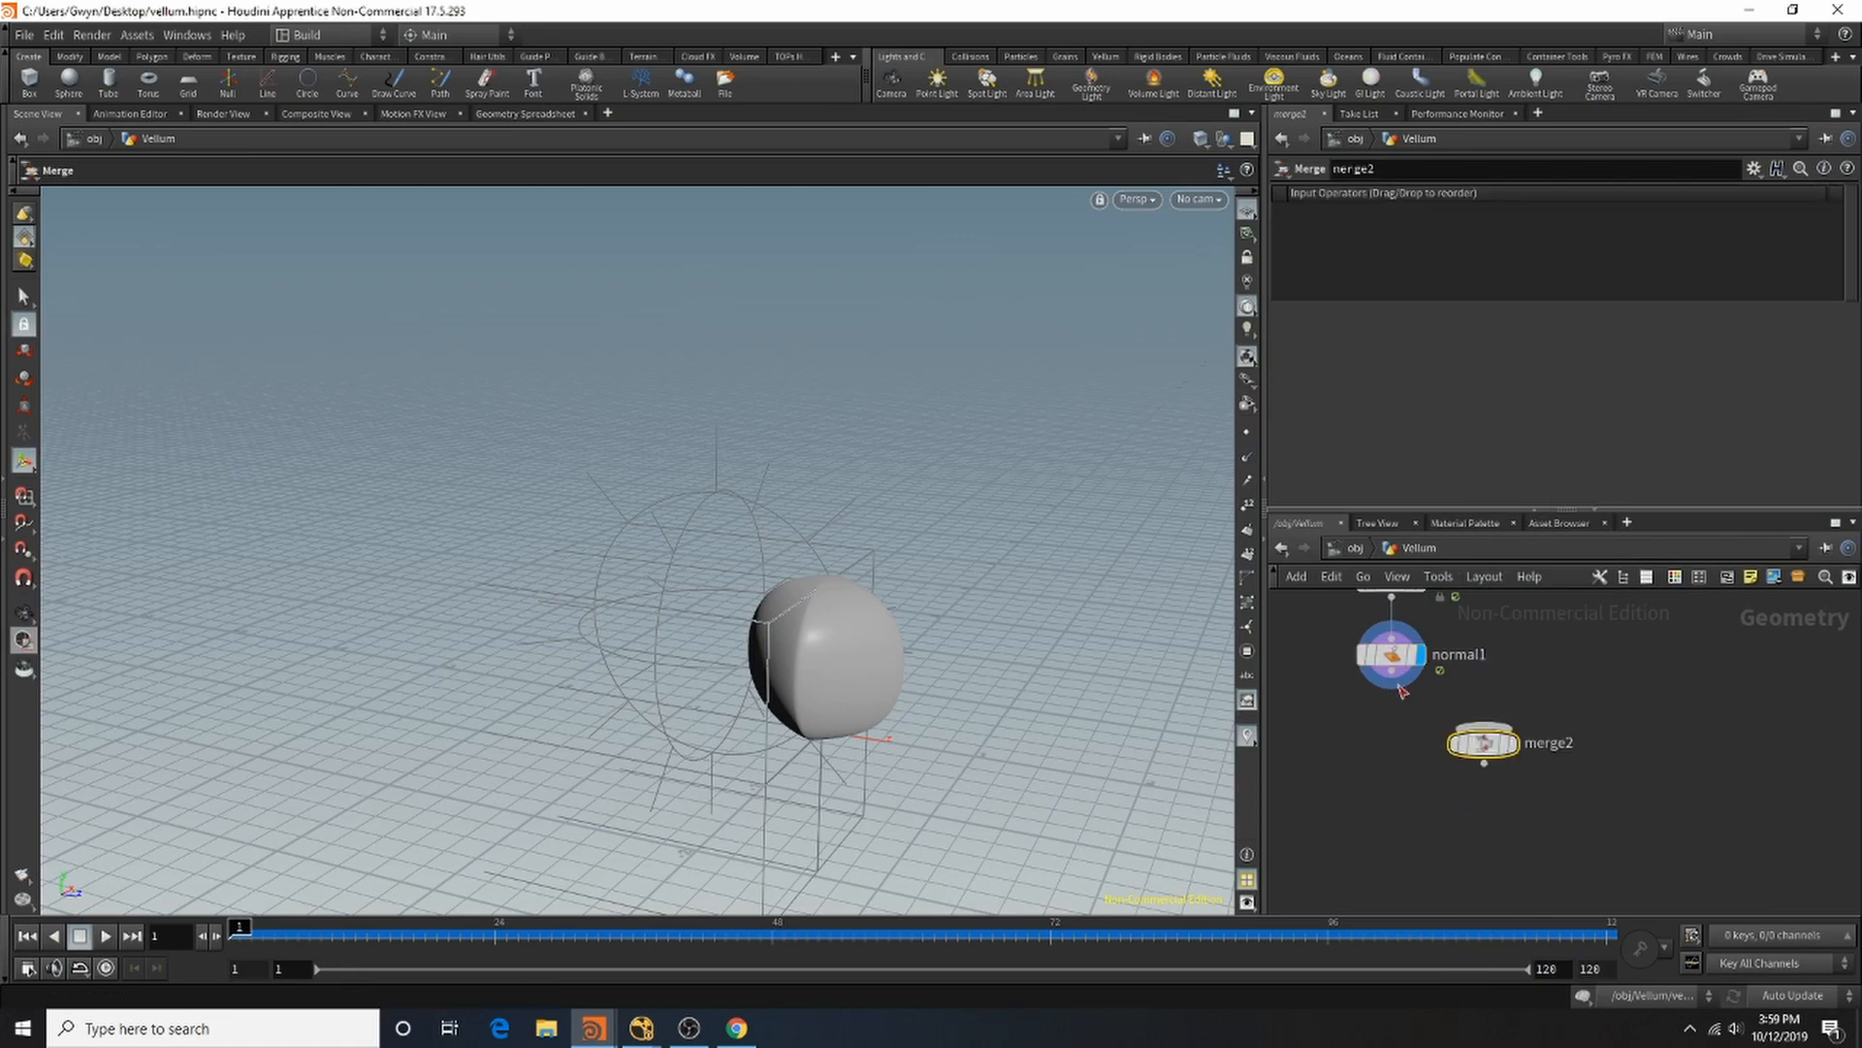
scroll(1472, 792, down, 3)
scroll(1471, 794, up, 2)
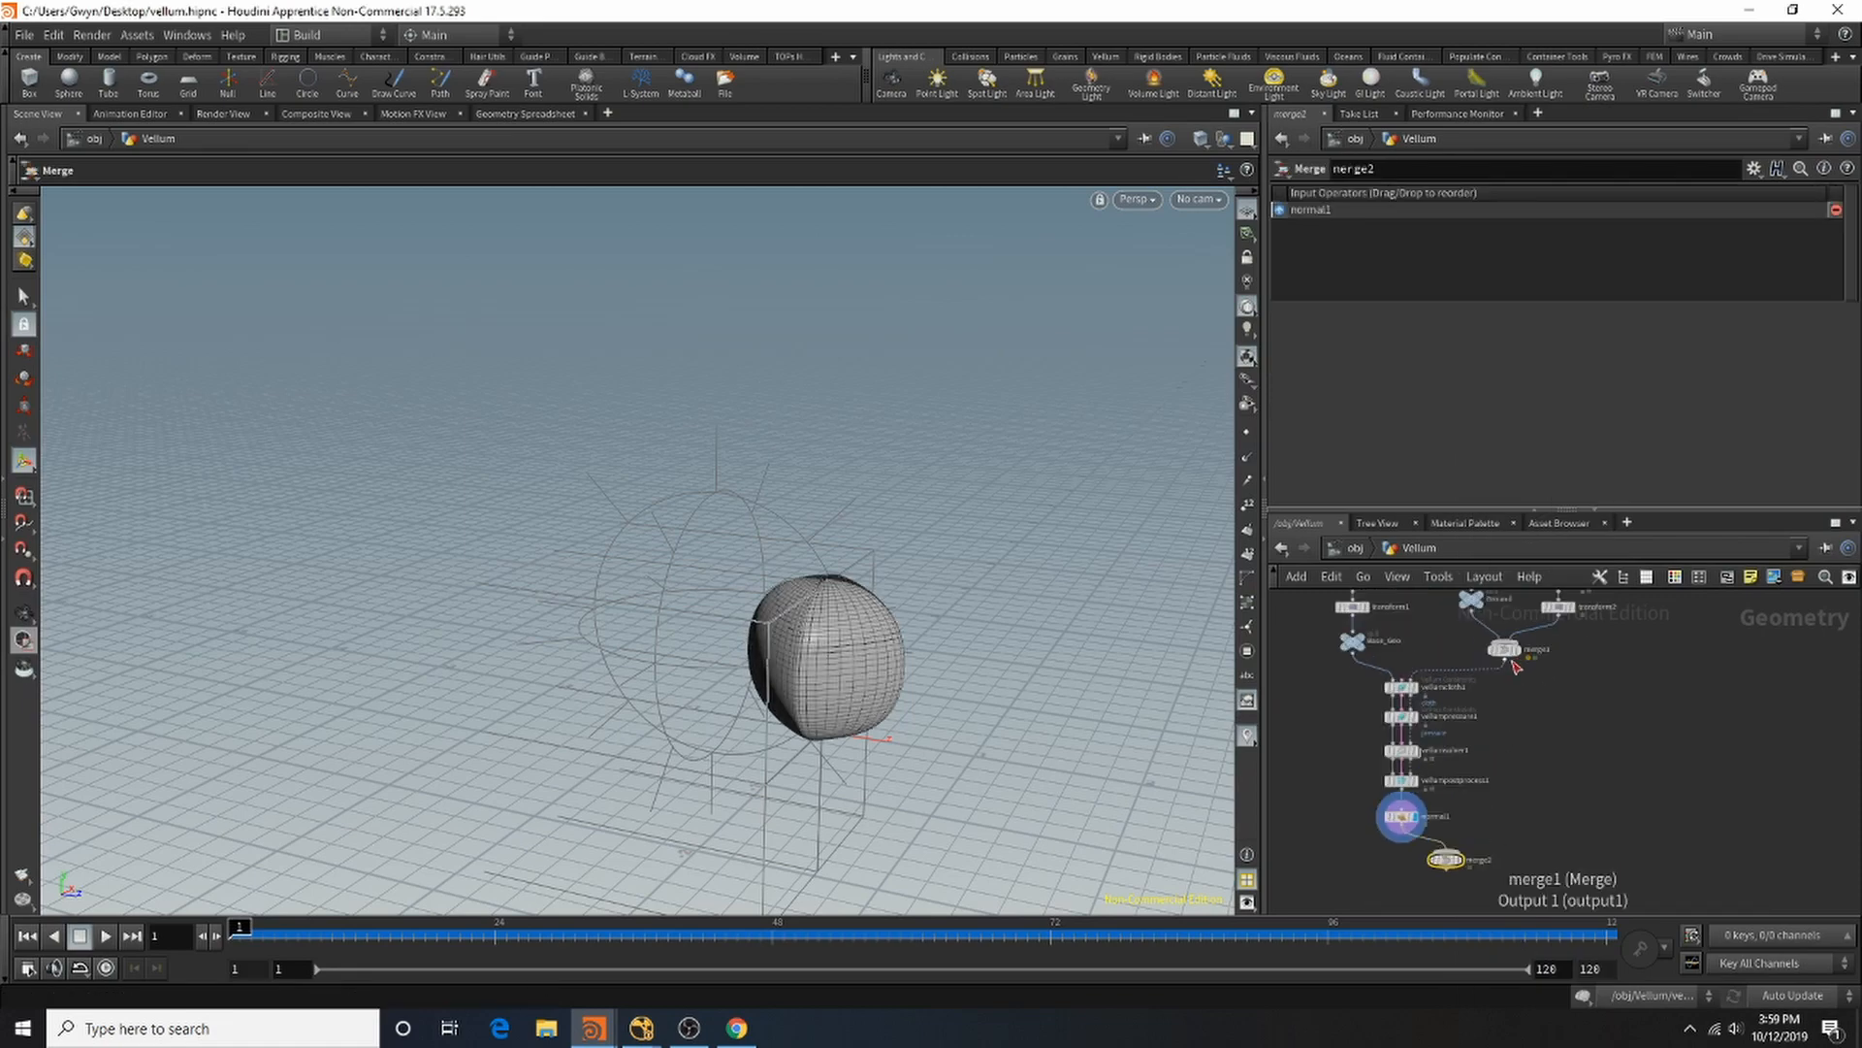
Step: Wire merge1 into the new Merge, then display and play back the balloon together with its colliders
drag(1516, 665, 1456, 825)
click(1447, 854)
scroll(1461, 865, up, 5)
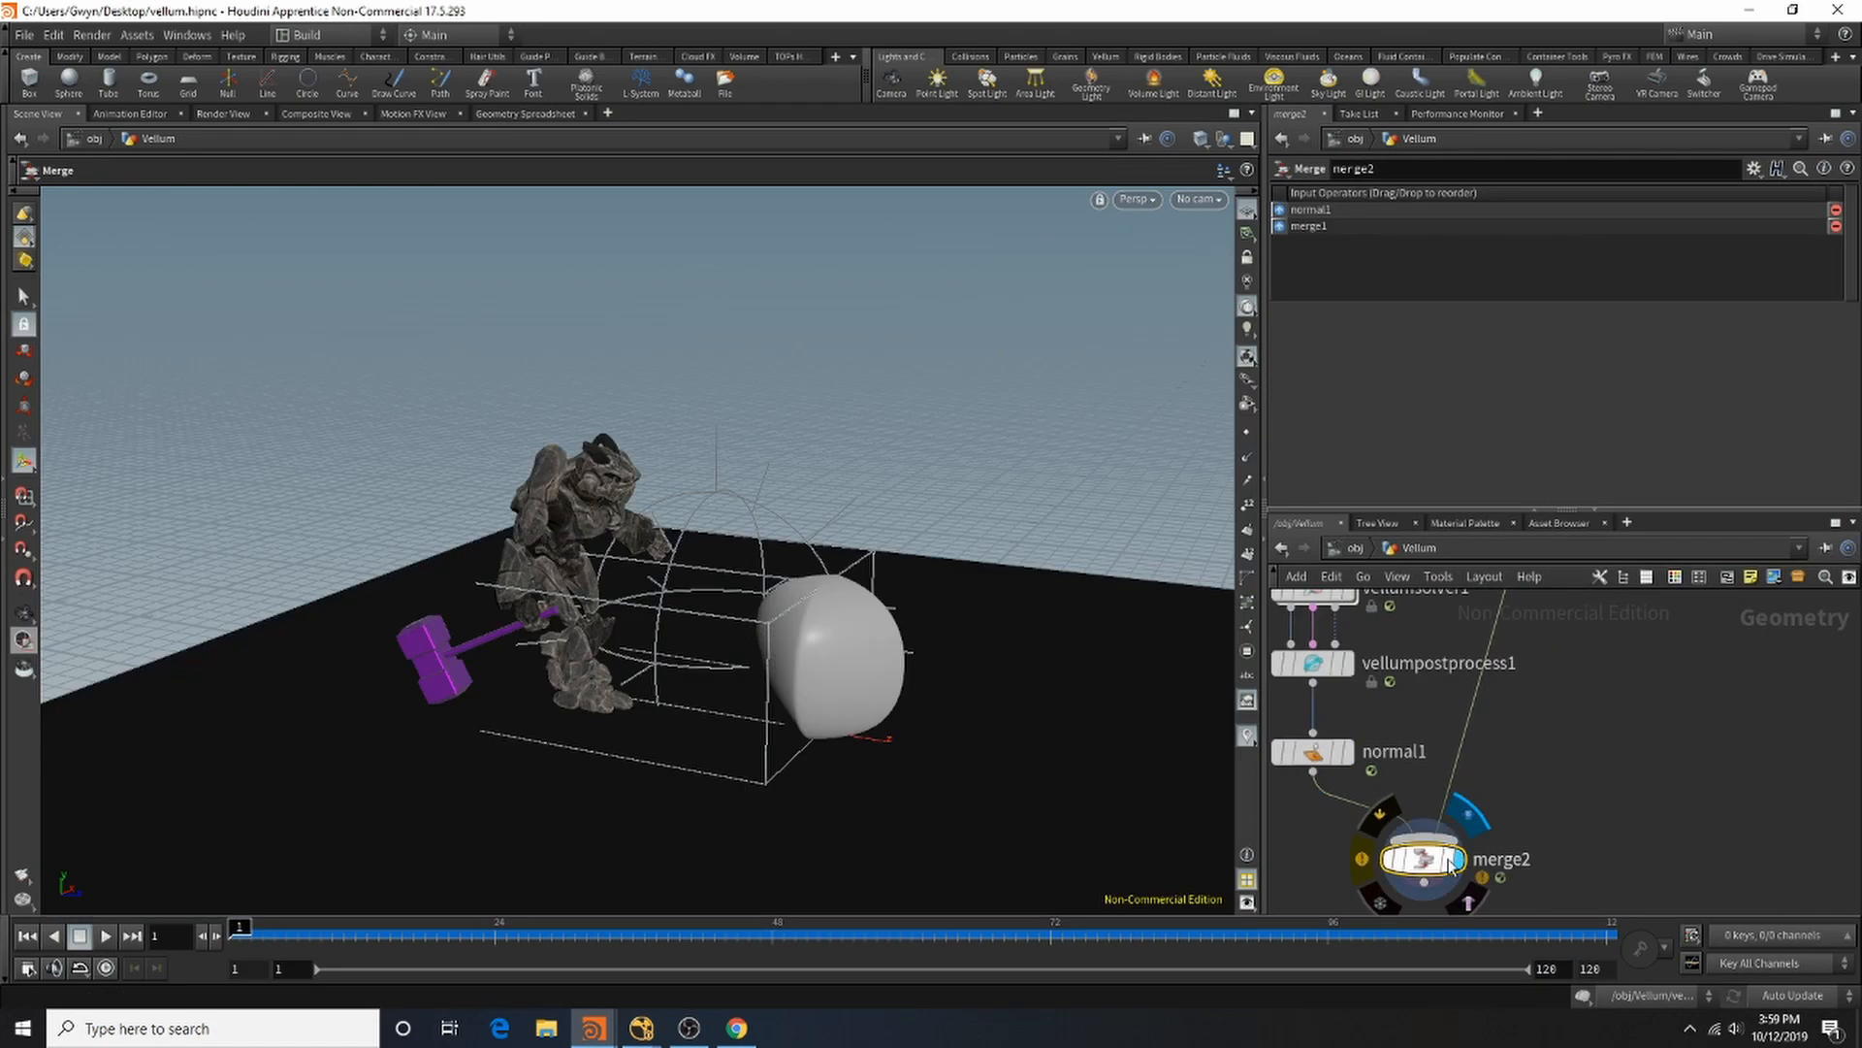
click(104, 937)
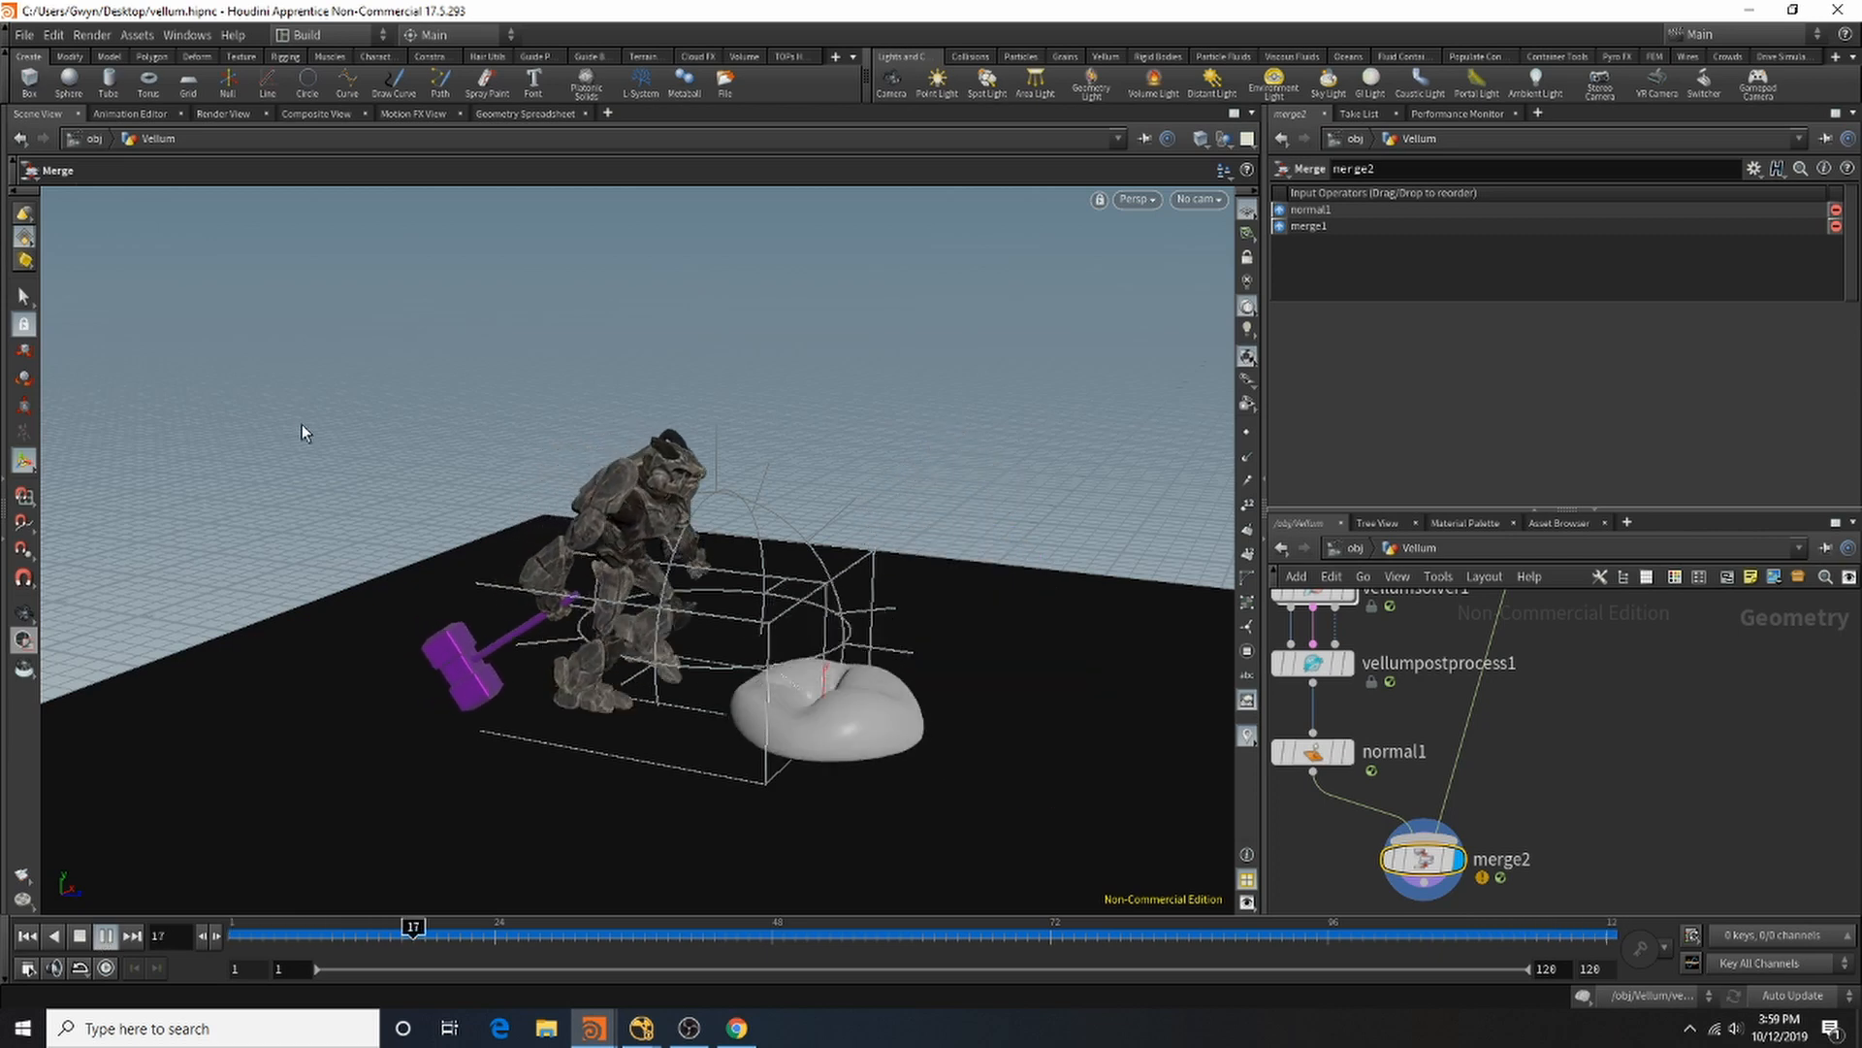
Step: Stop the playback and set the superquad1 node's rows to 90
click(85, 934)
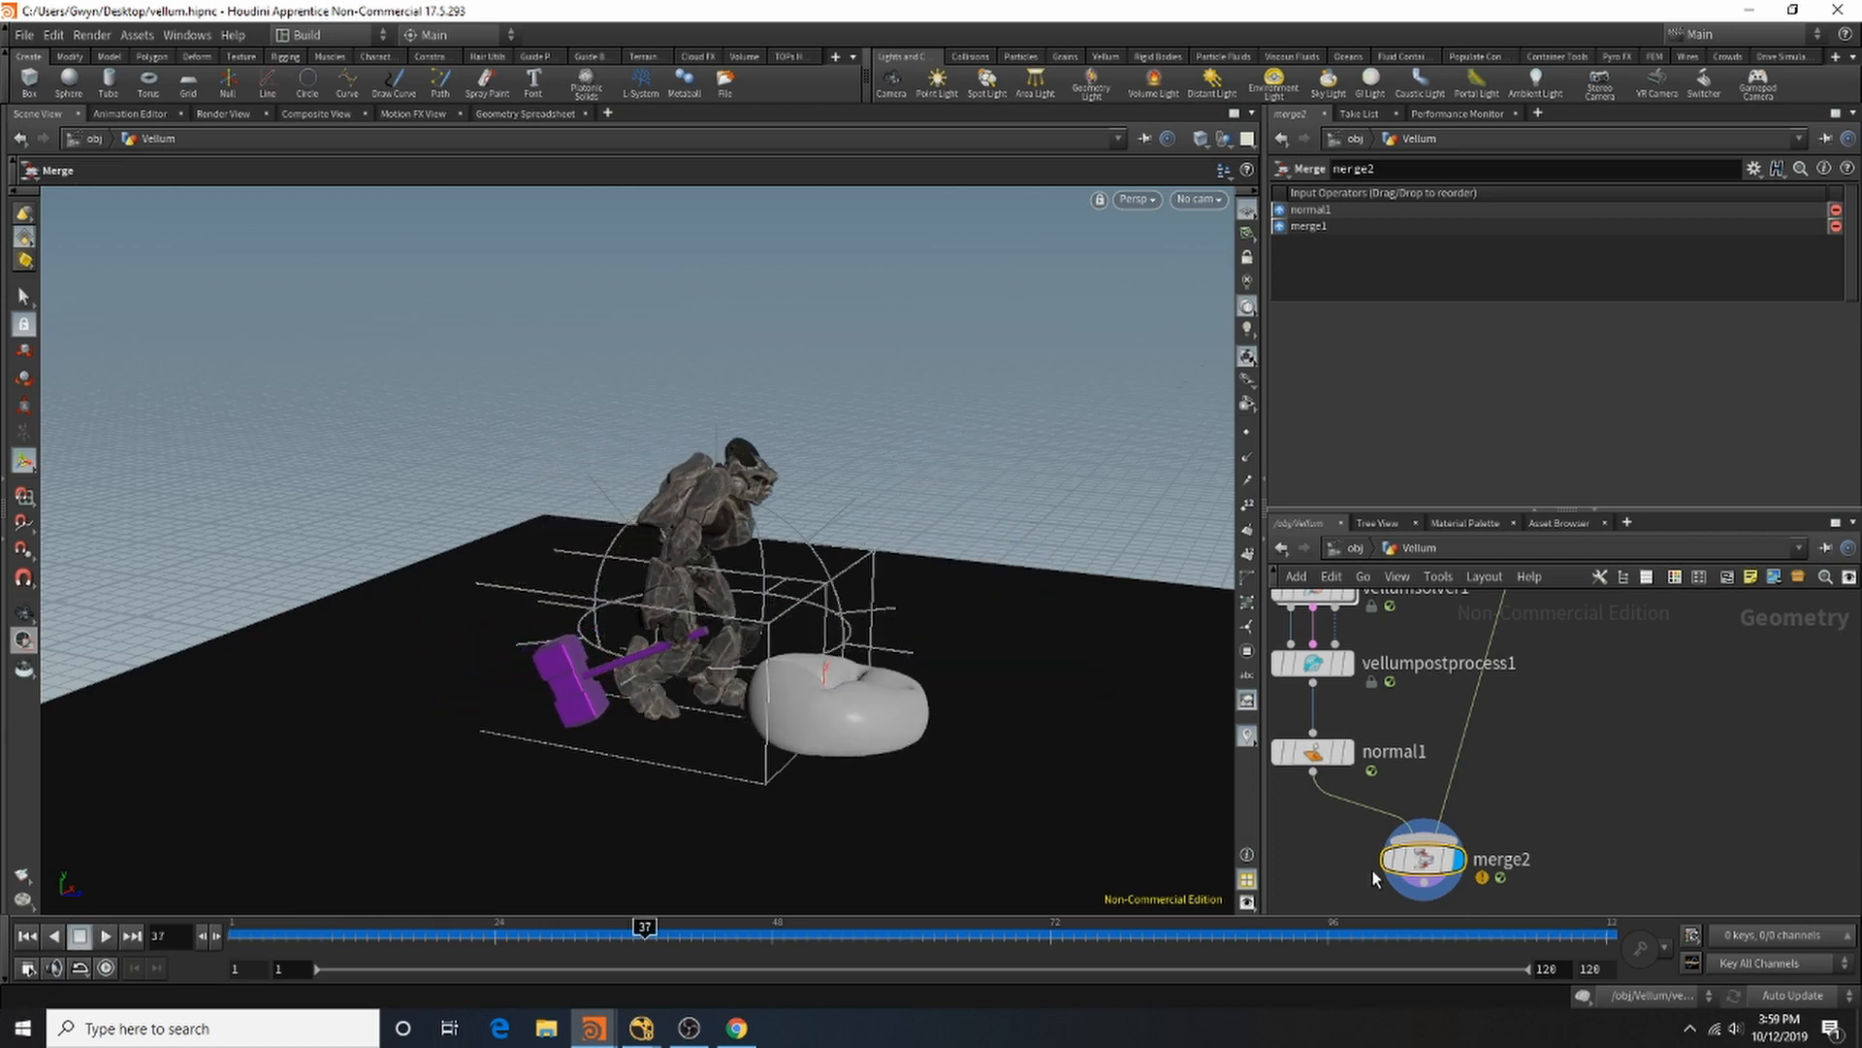
scroll(1468, 788, down, 5)
scroll(1370, 698, up, 3)
scroll(1371, 699, up, 5)
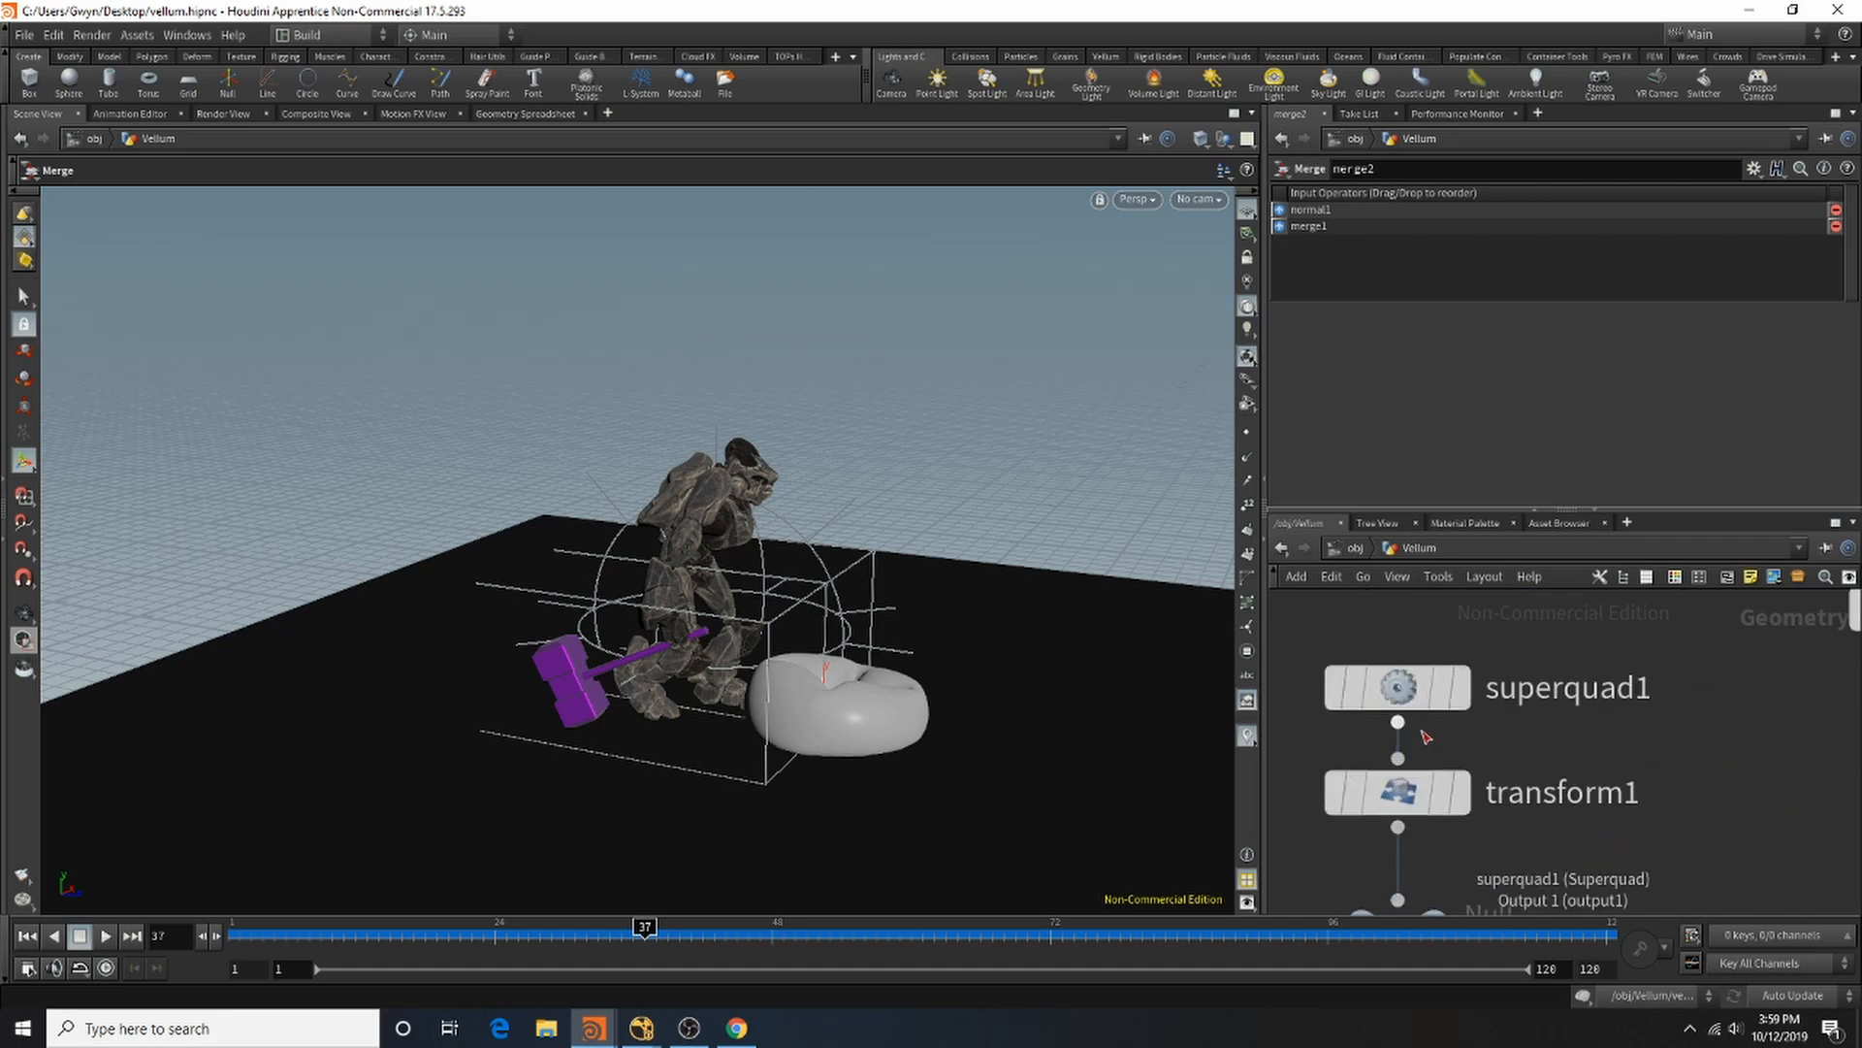
click(1396, 791)
click(1396, 696)
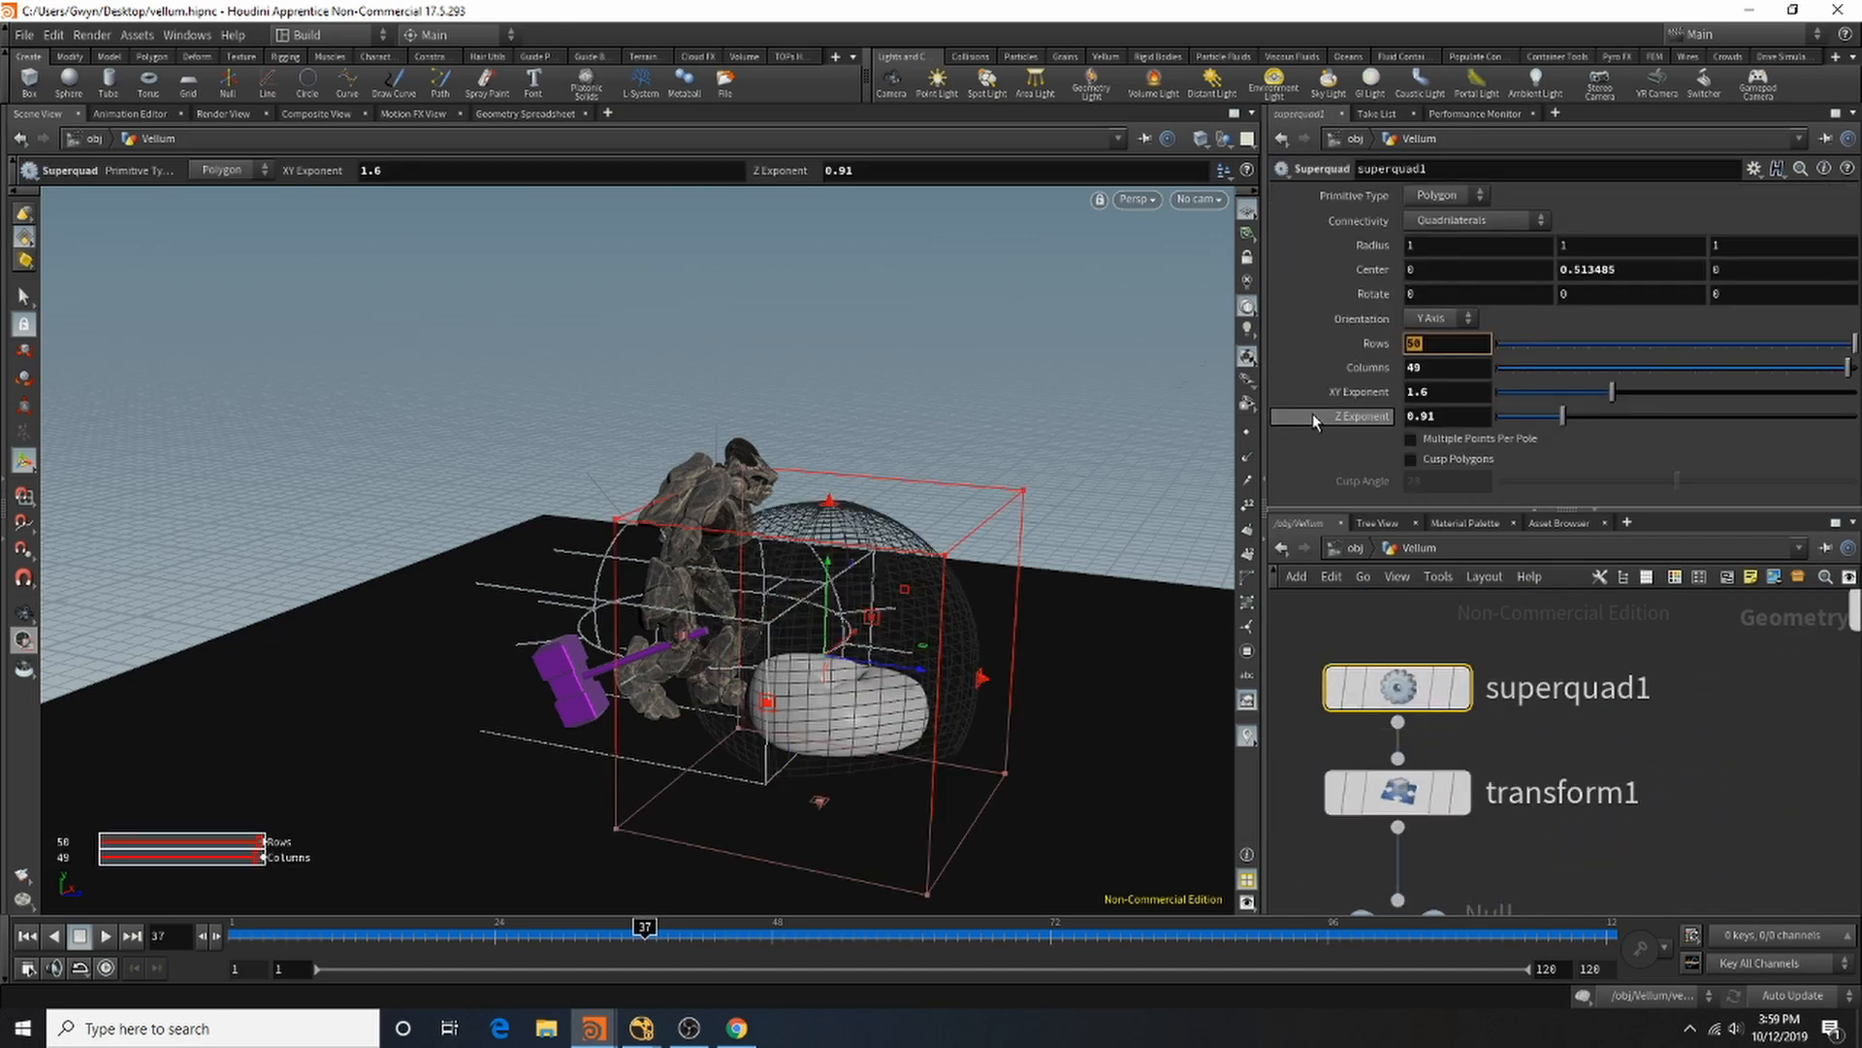
text(90)
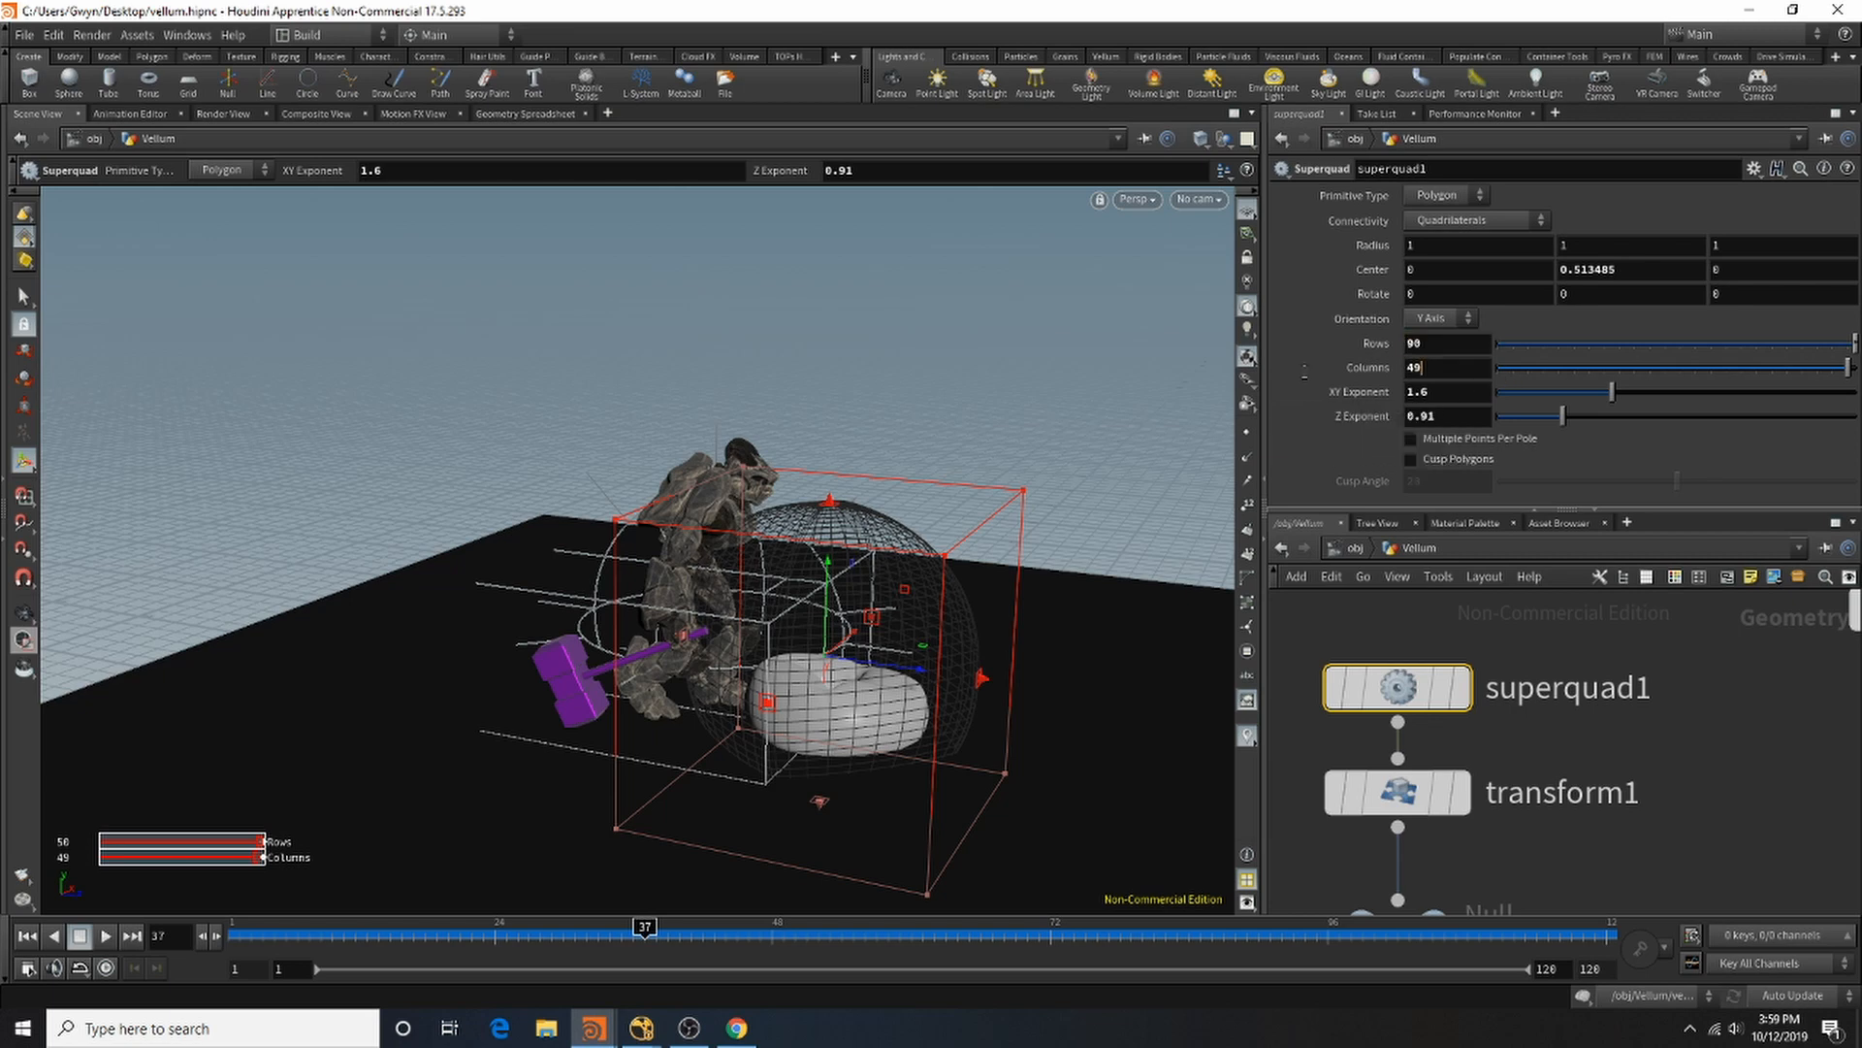
key(Tab)
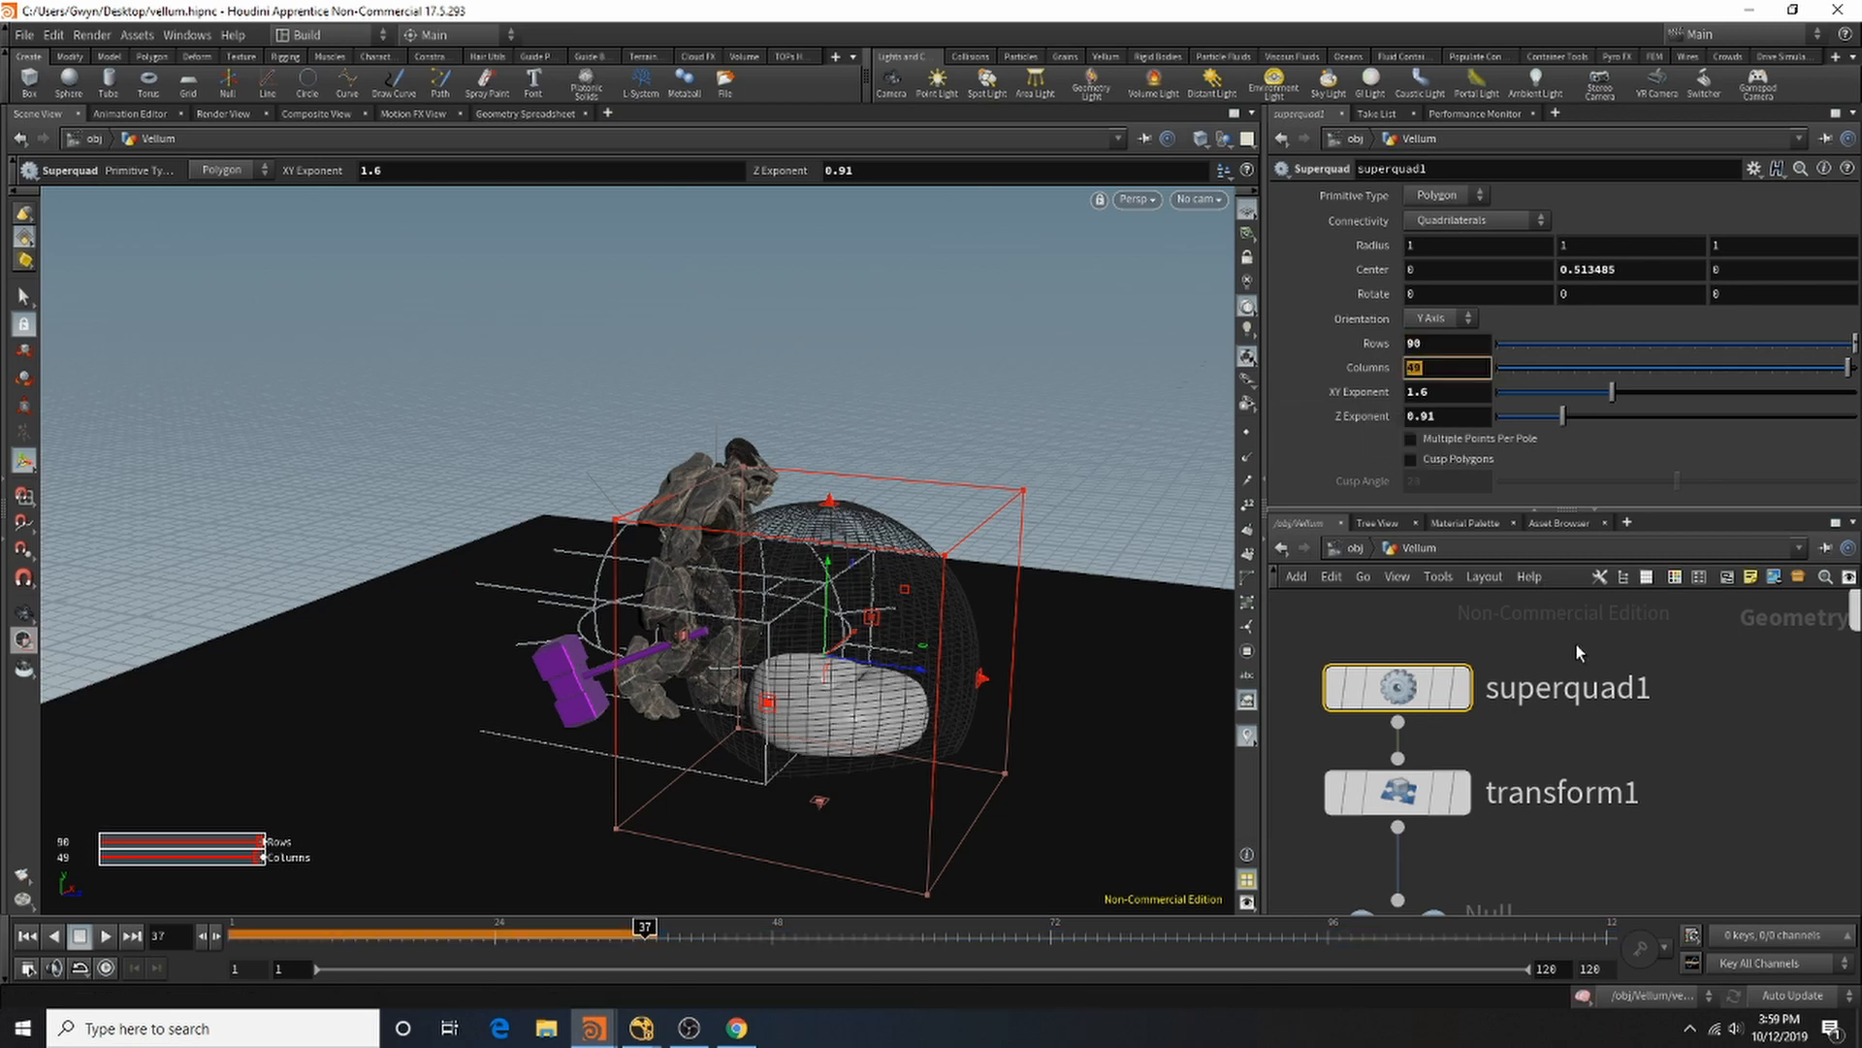
Step: Return to the first frame and set superquad1's columns to 90
click(23, 936)
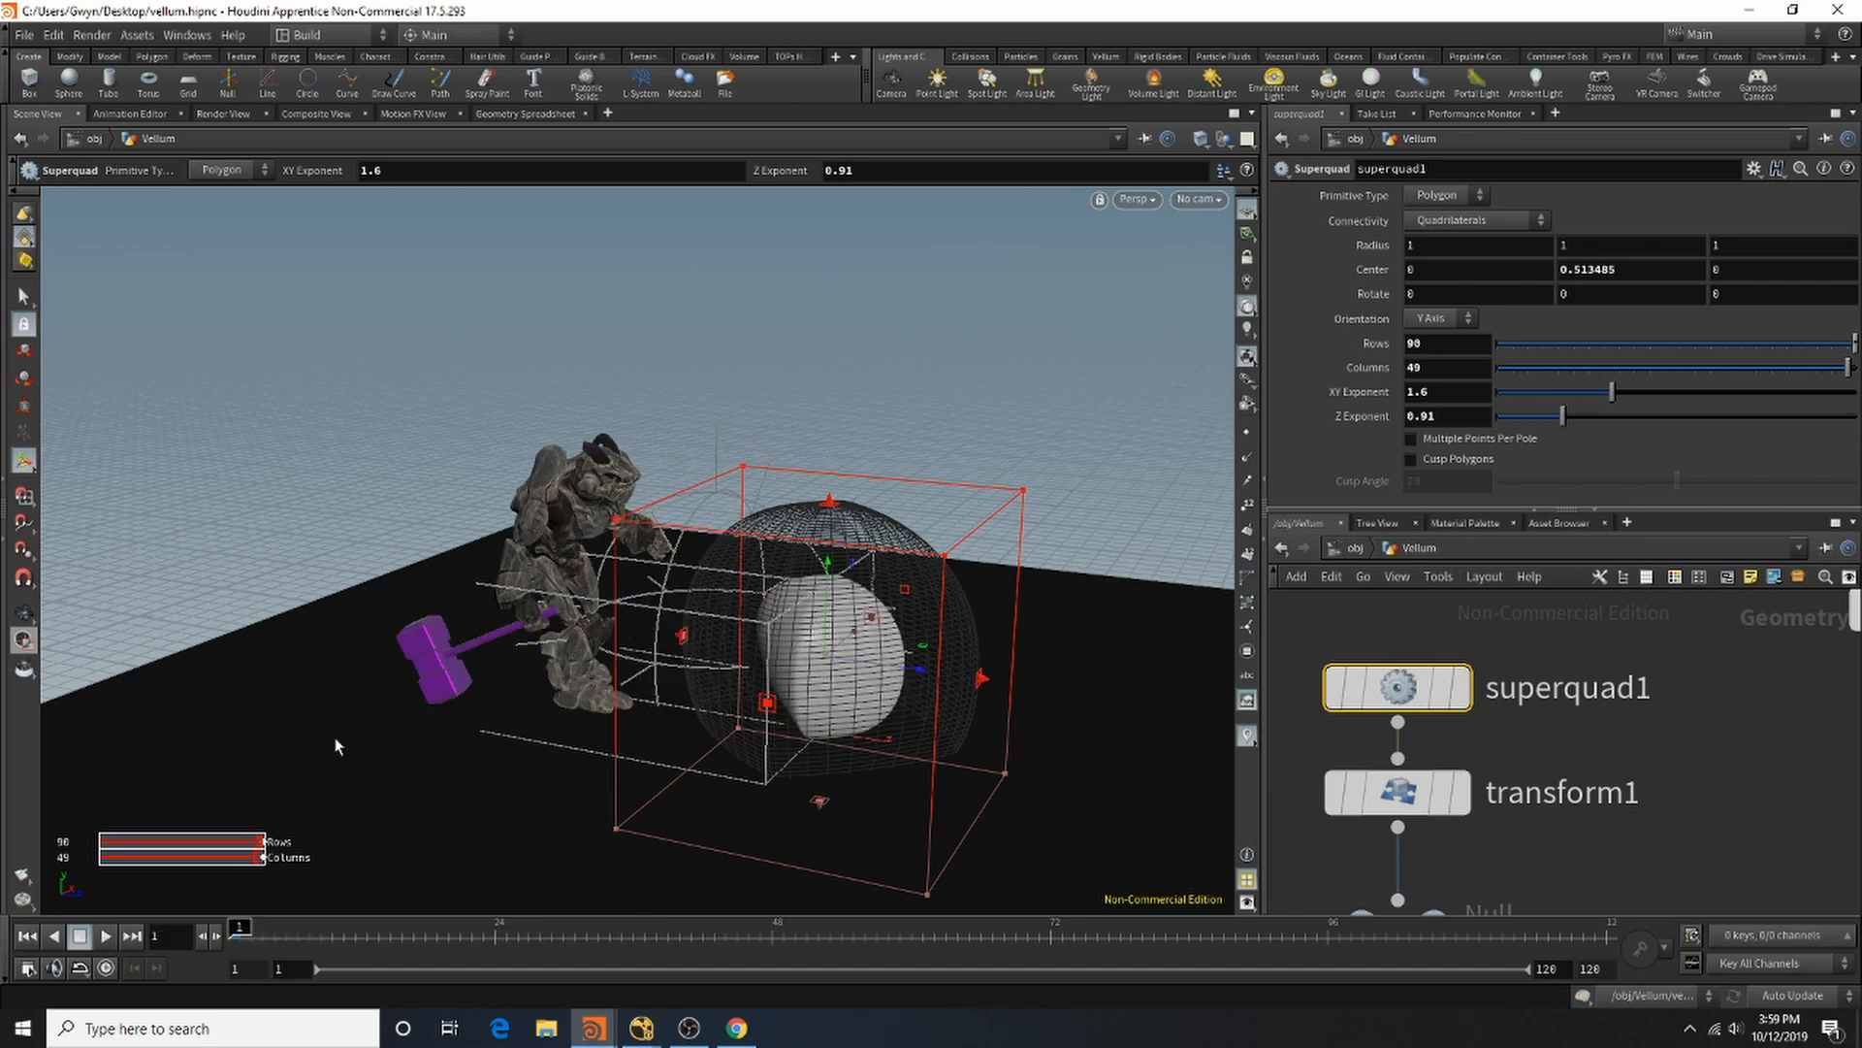
double_click(1443, 375)
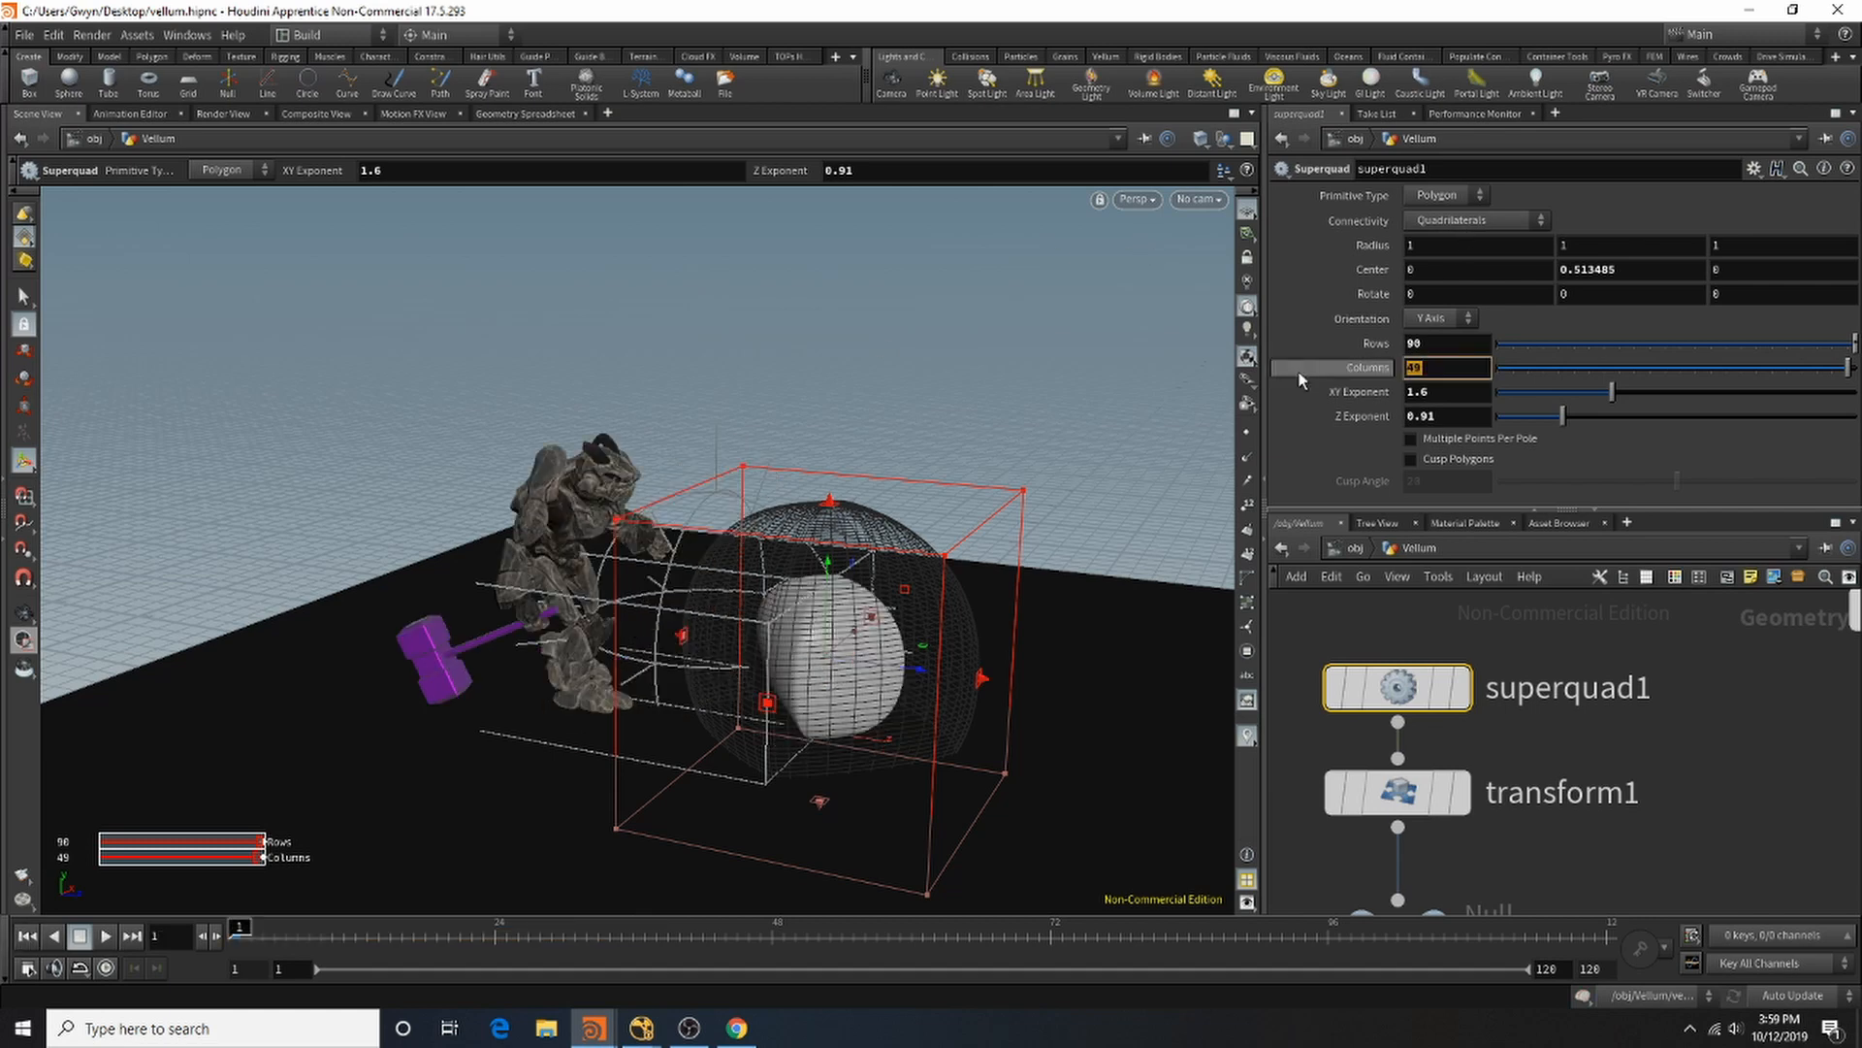
text(90)
key(Return)
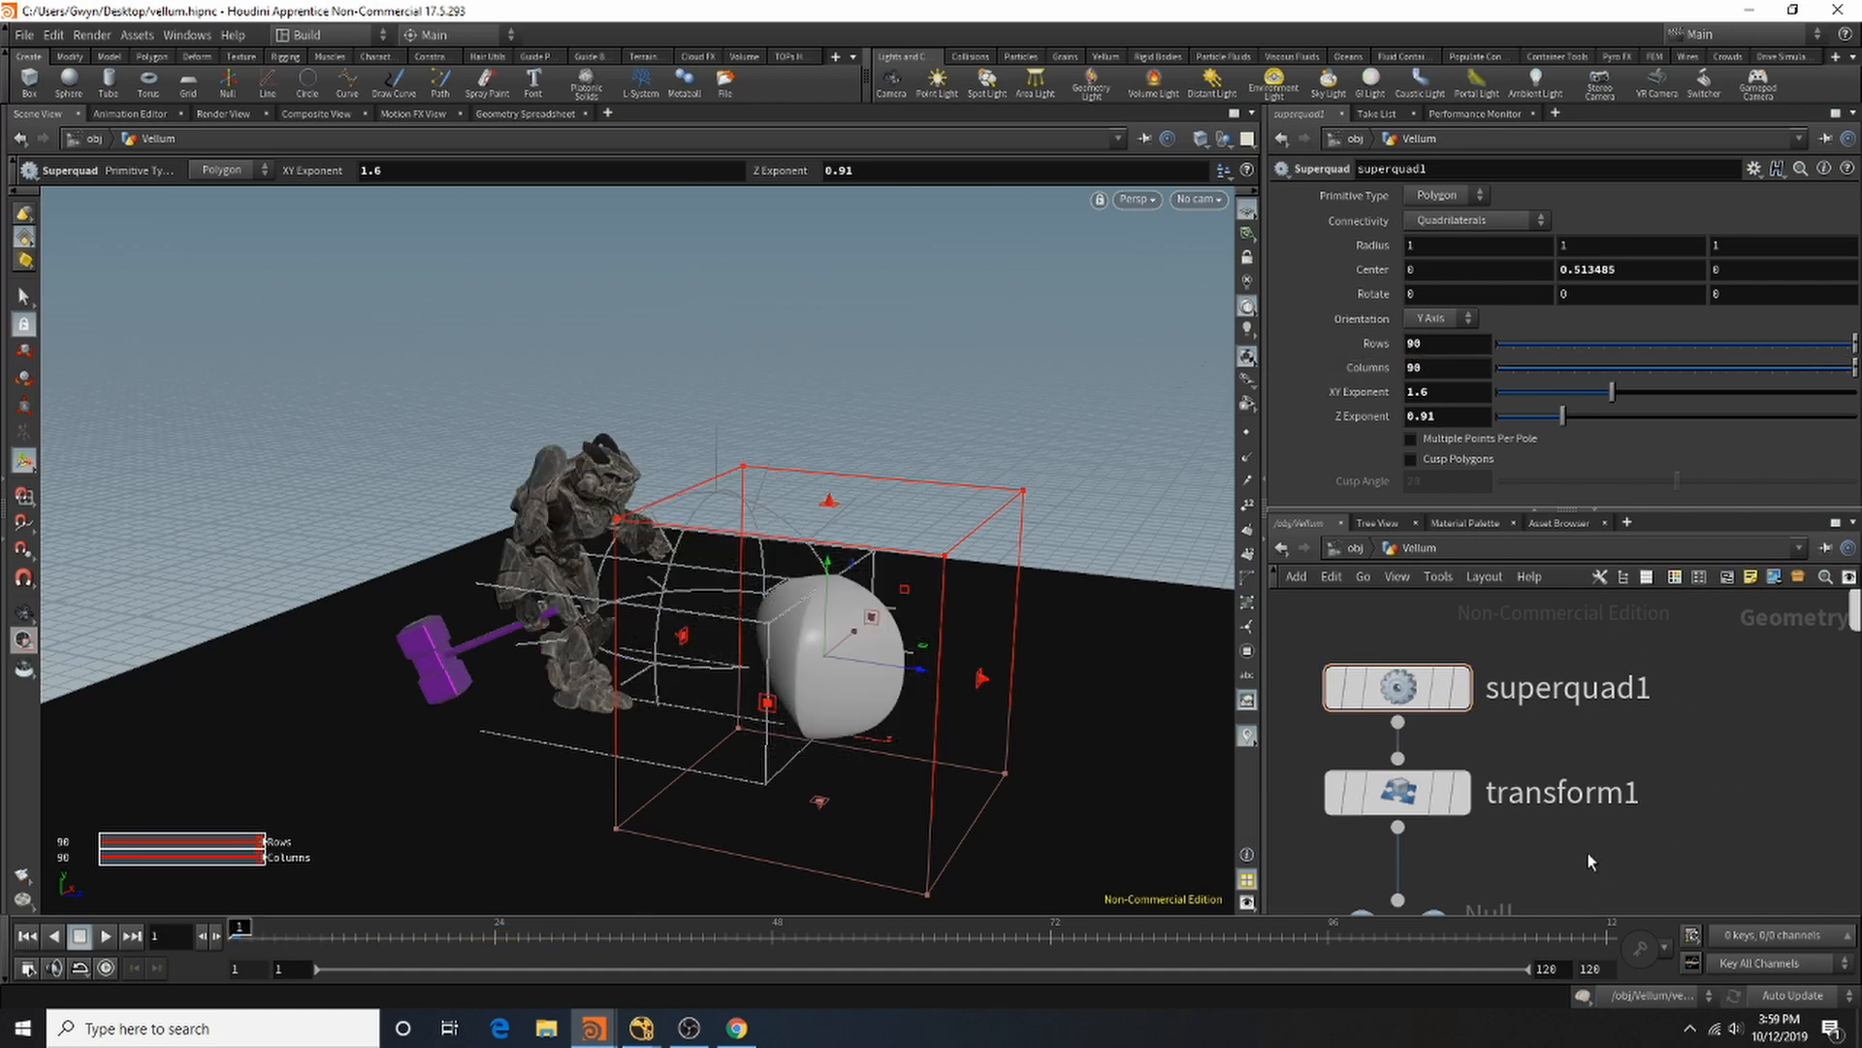
Step: Add a File Cache node below merge2, wired to its output, and make it the displayed node
scroll(1464, 756, down, 10)
scroll(1476, 820, up, 9)
key(Tab)
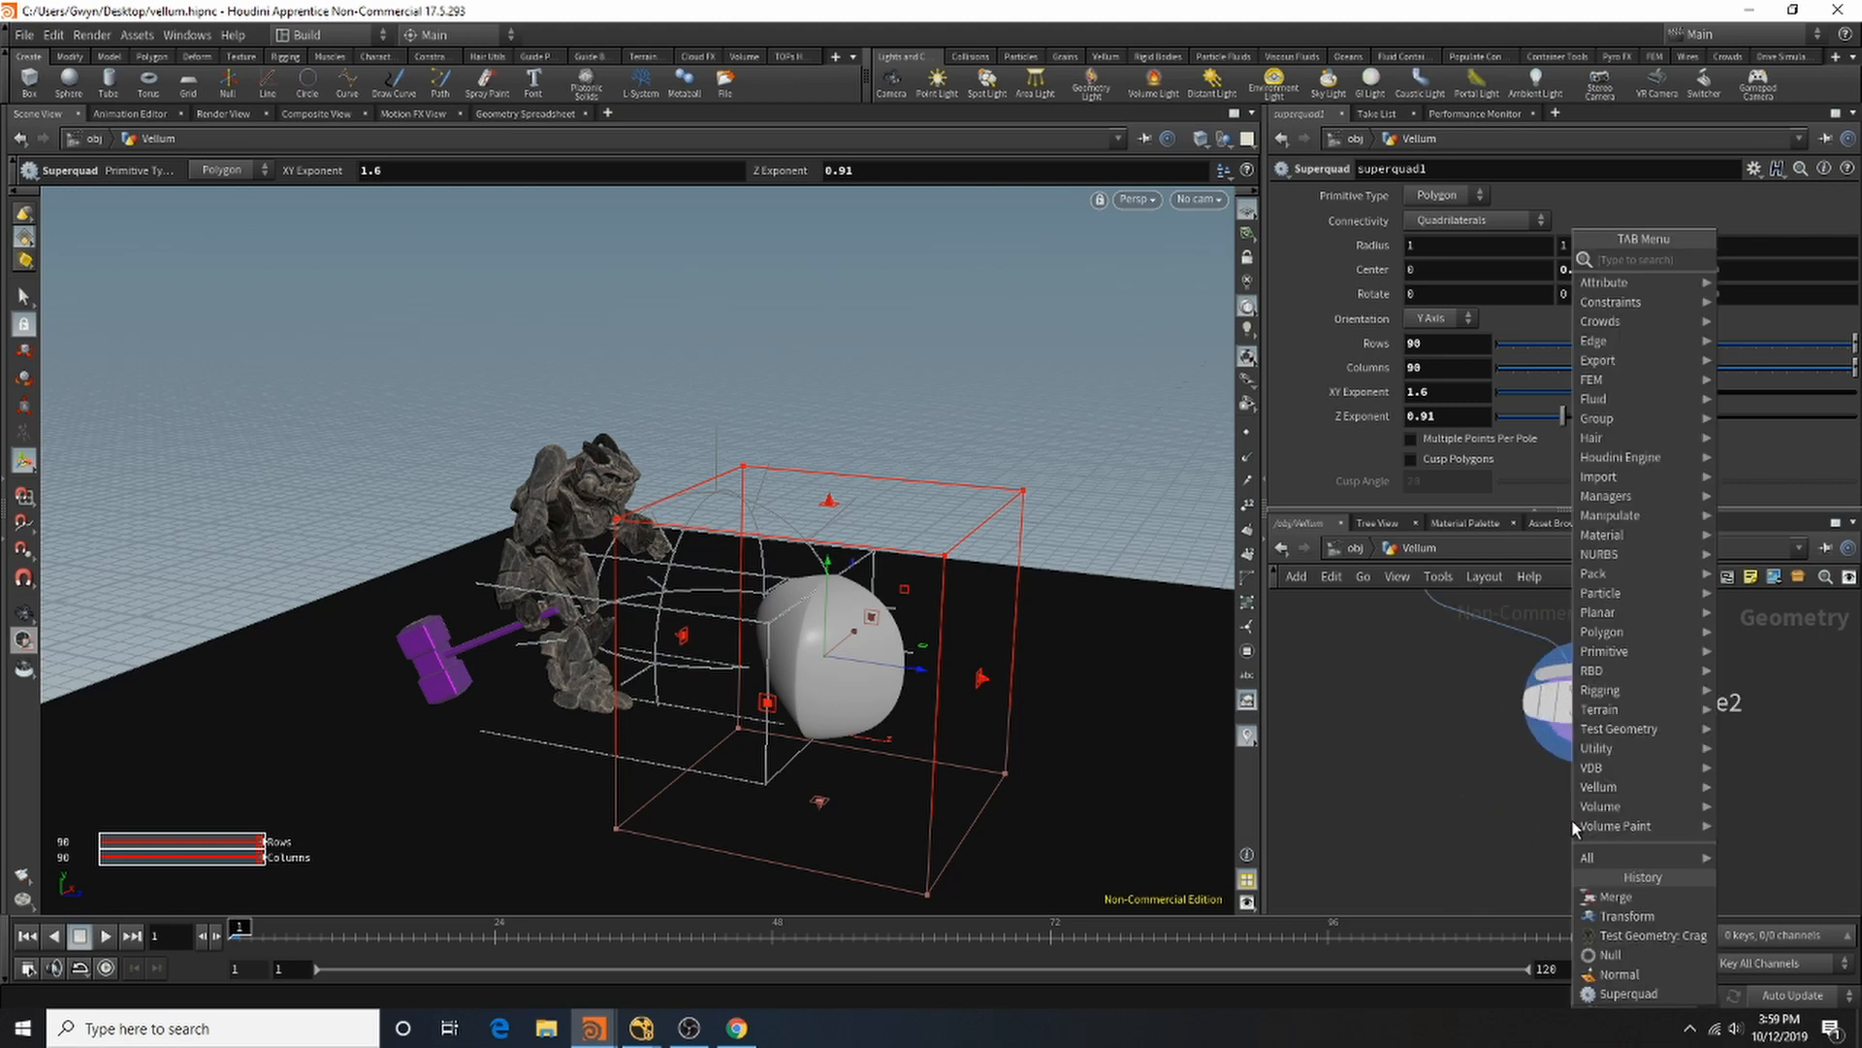
text(file)
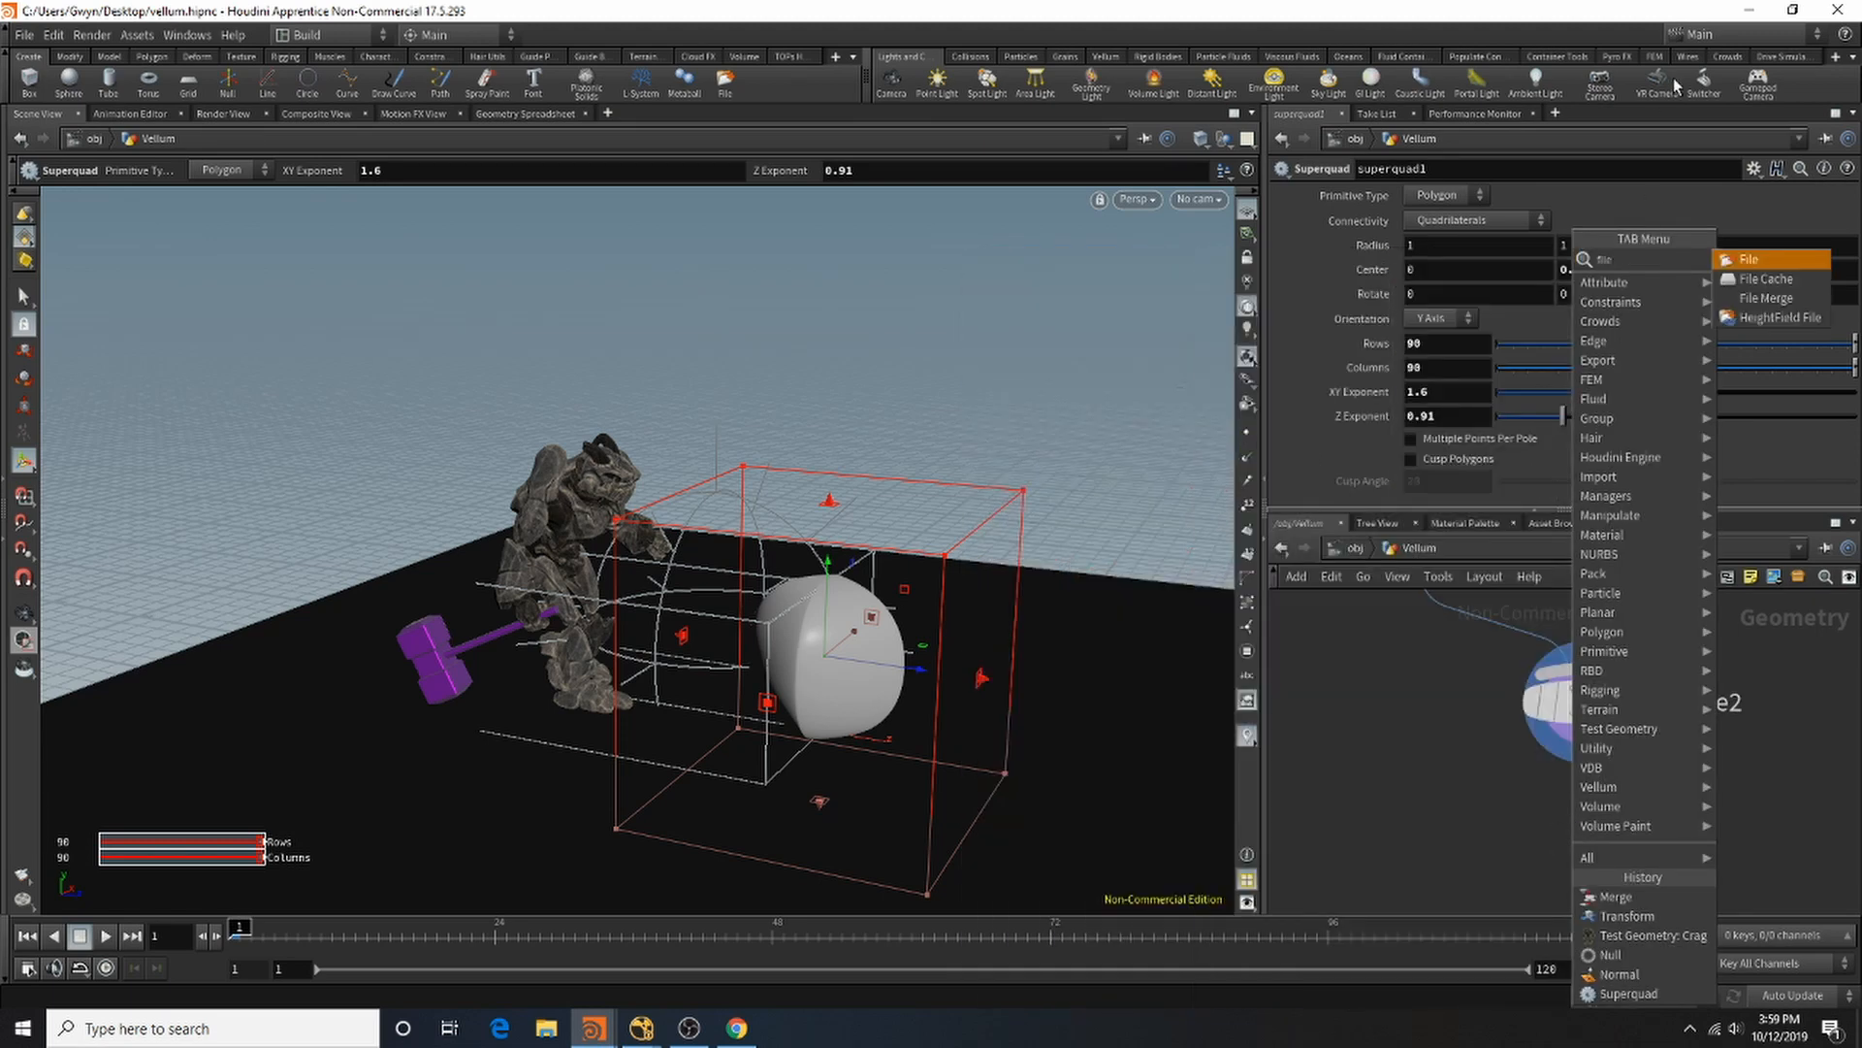
click(1761, 282)
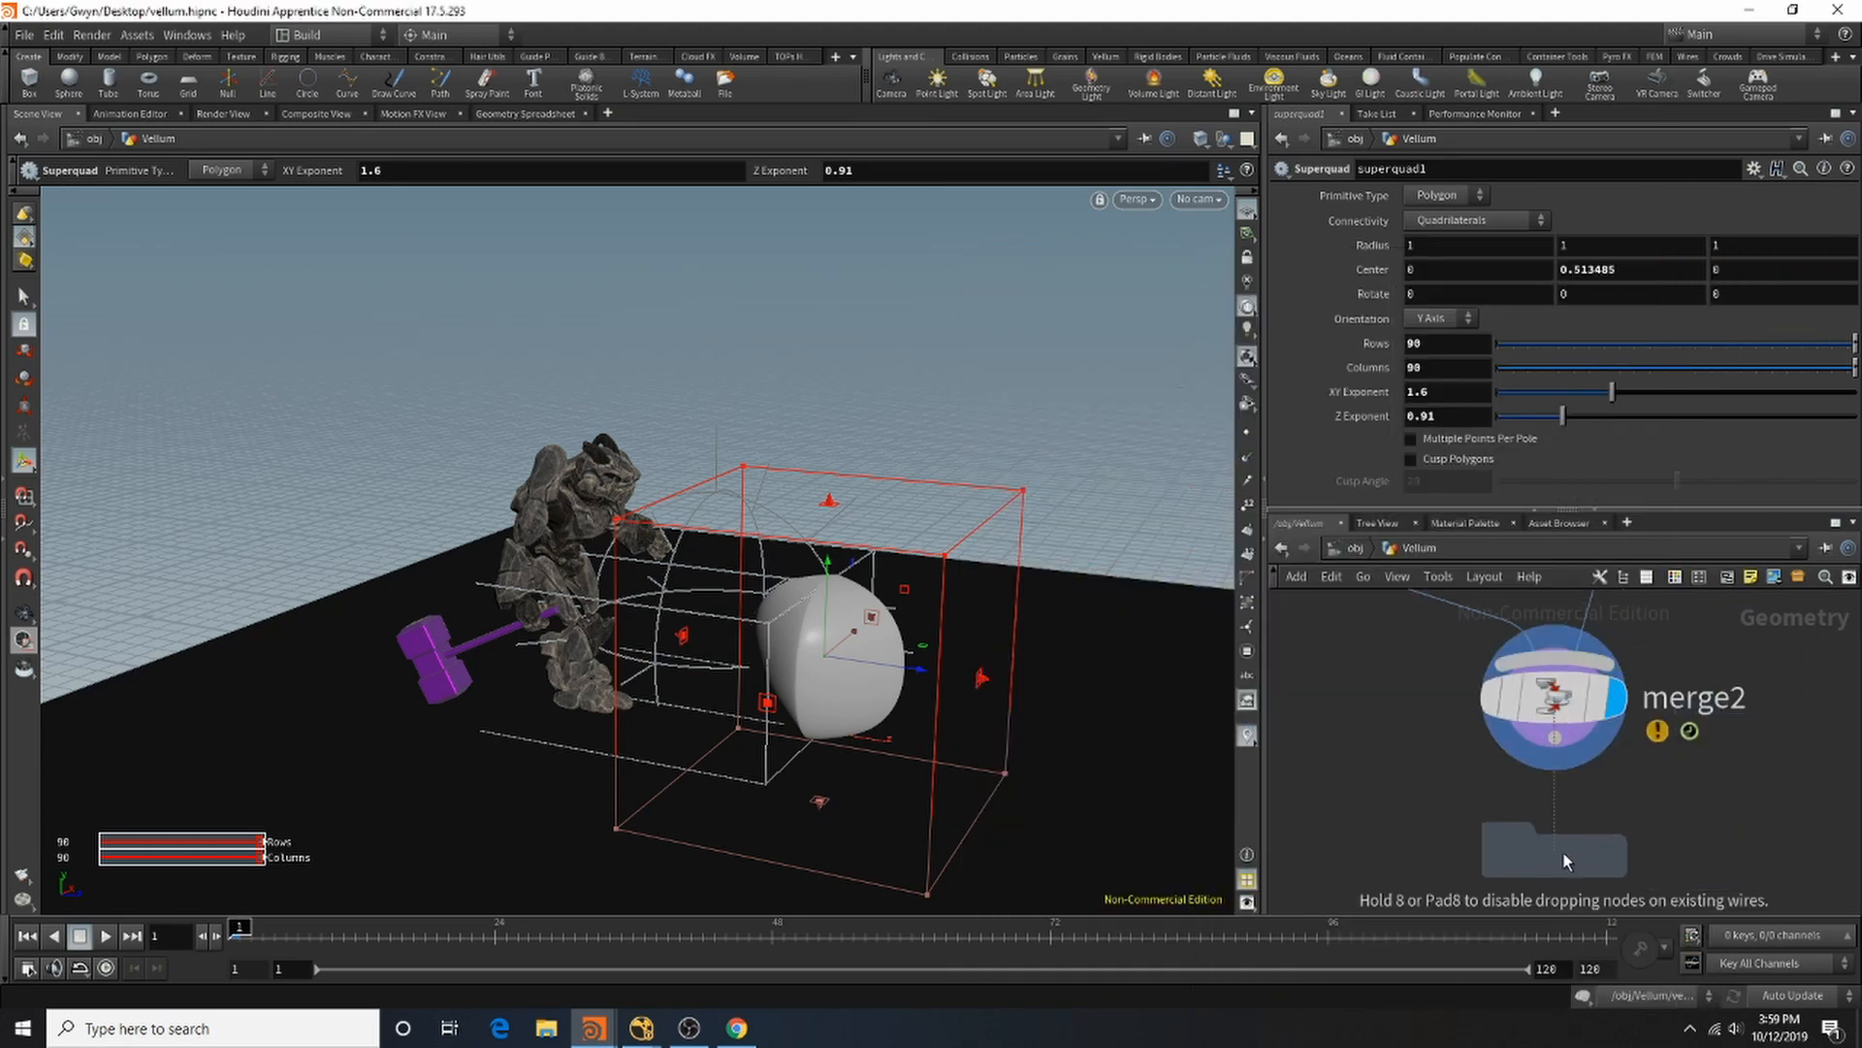
click(1563, 760)
scroll(1598, 822, up, 3)
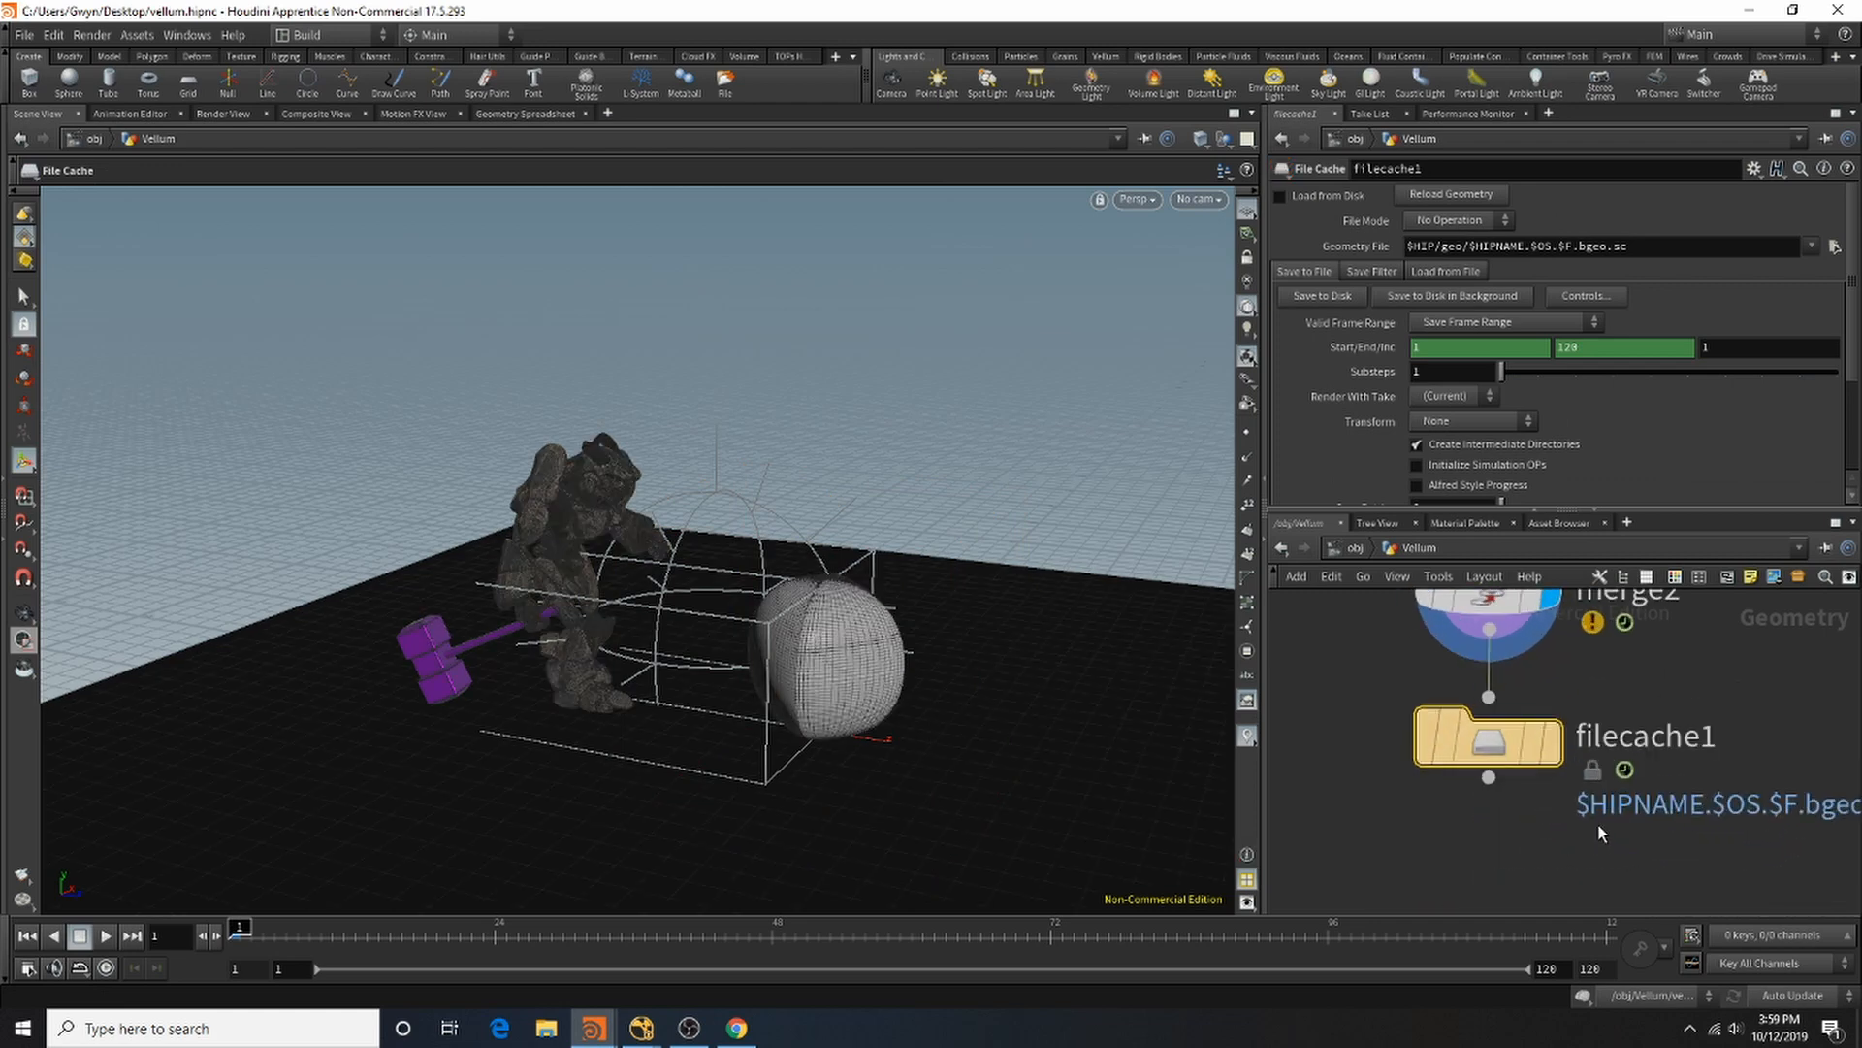
click(1556, 755)
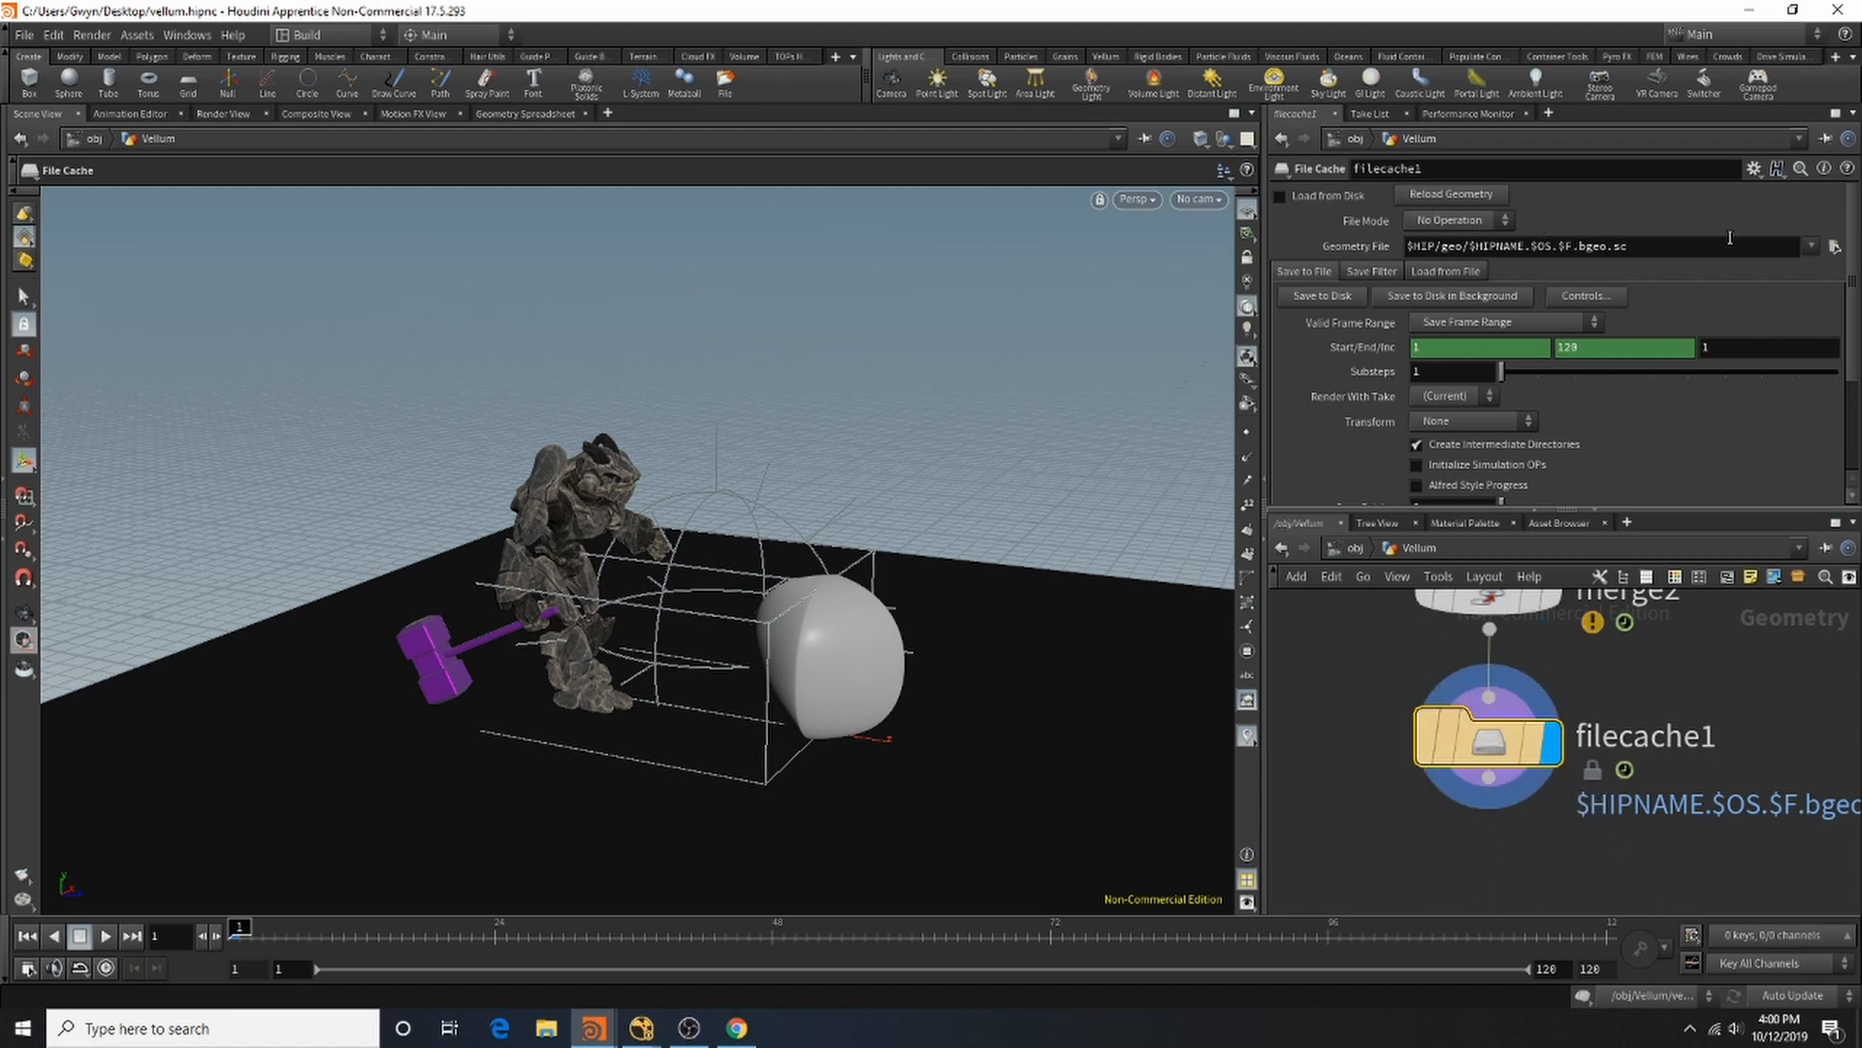
Step: Set the File Cache's geometry file to vellum.$F.bgeo in the $HIP/geo folder, based on the existing texting.filecache1 sequence name
click(1833, 247)
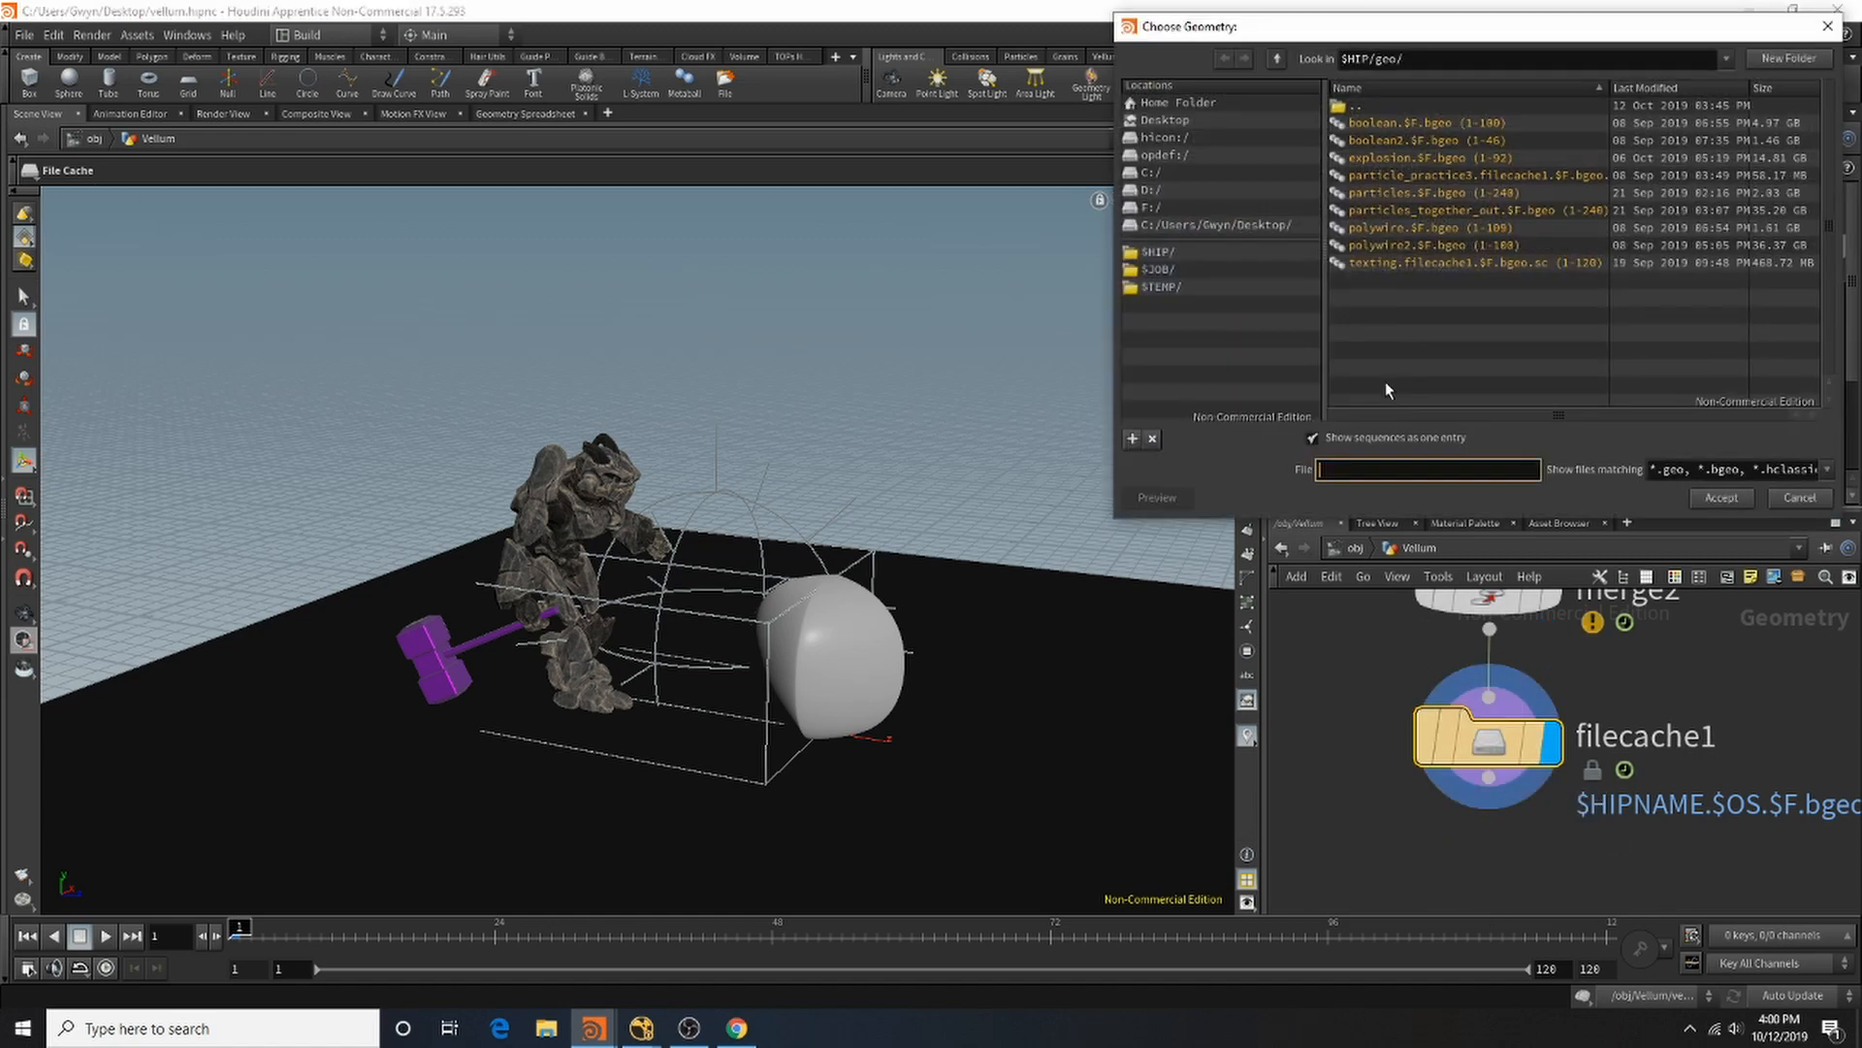
click(1438, 260)
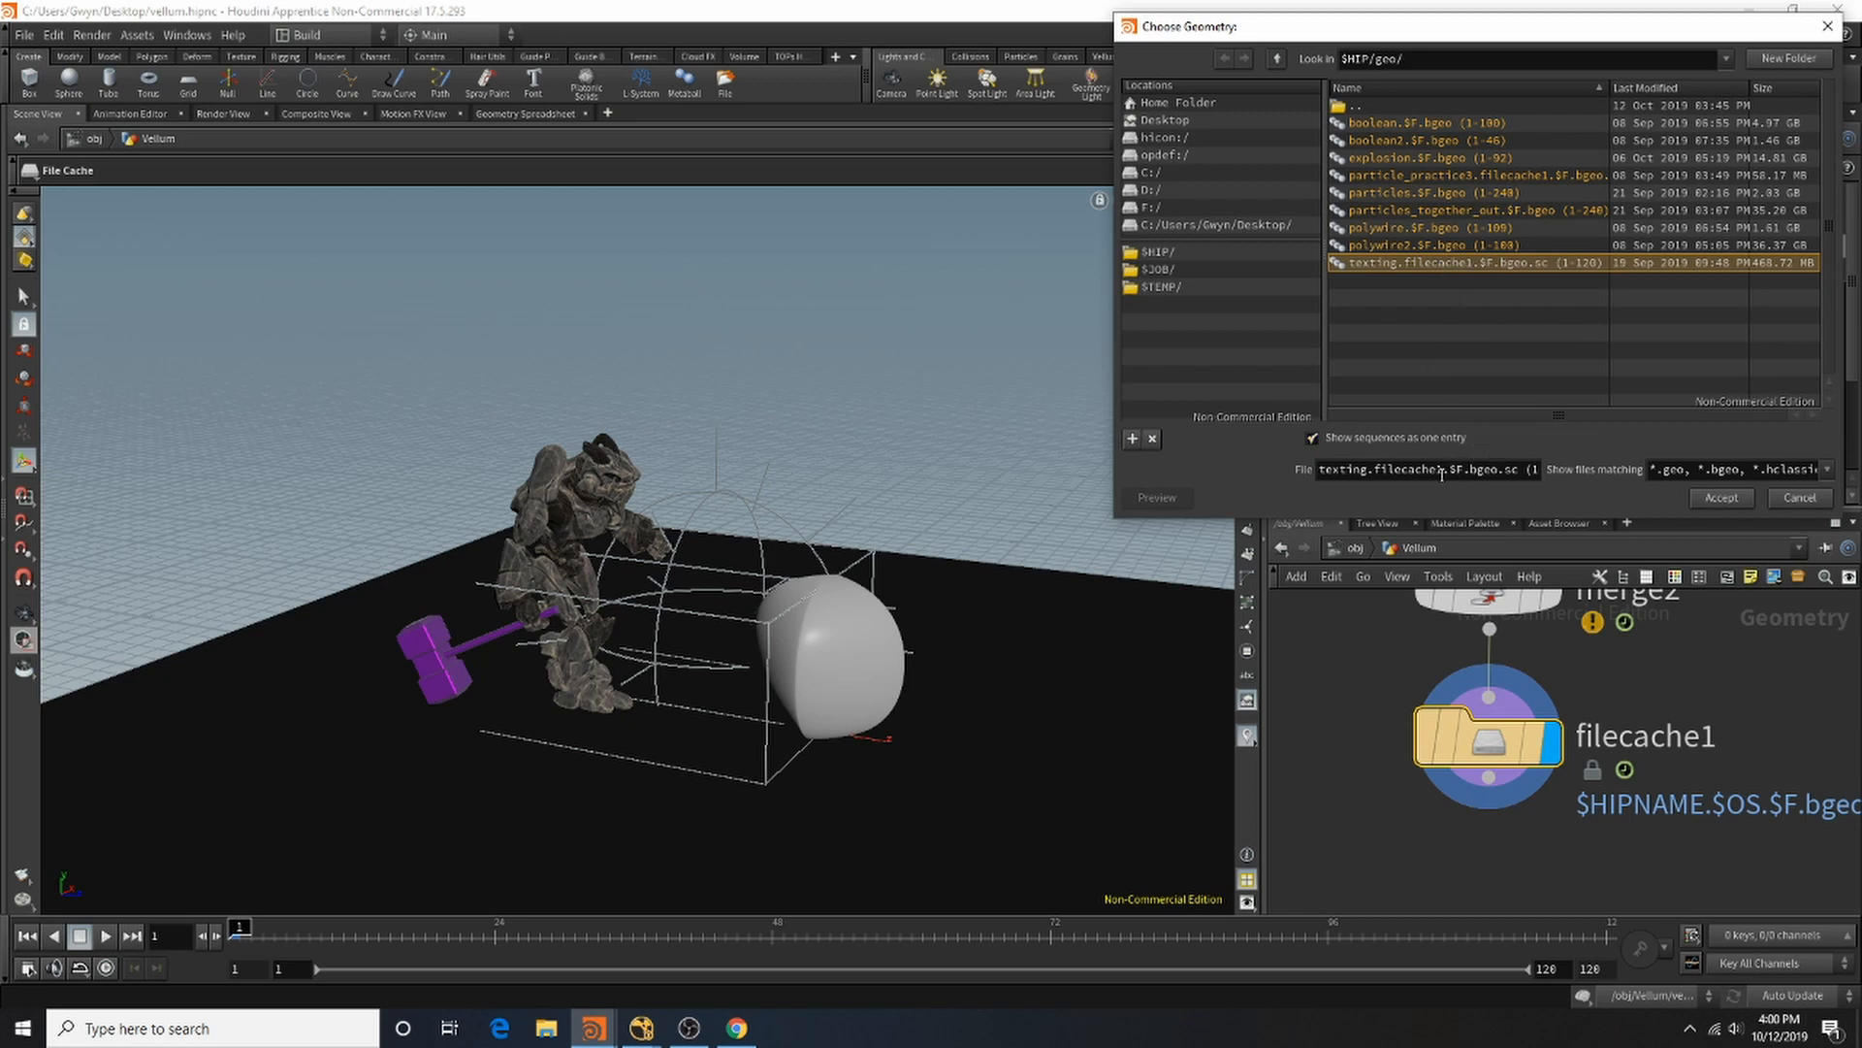
drag(1443, 472, 1234, 481)
text(vel)
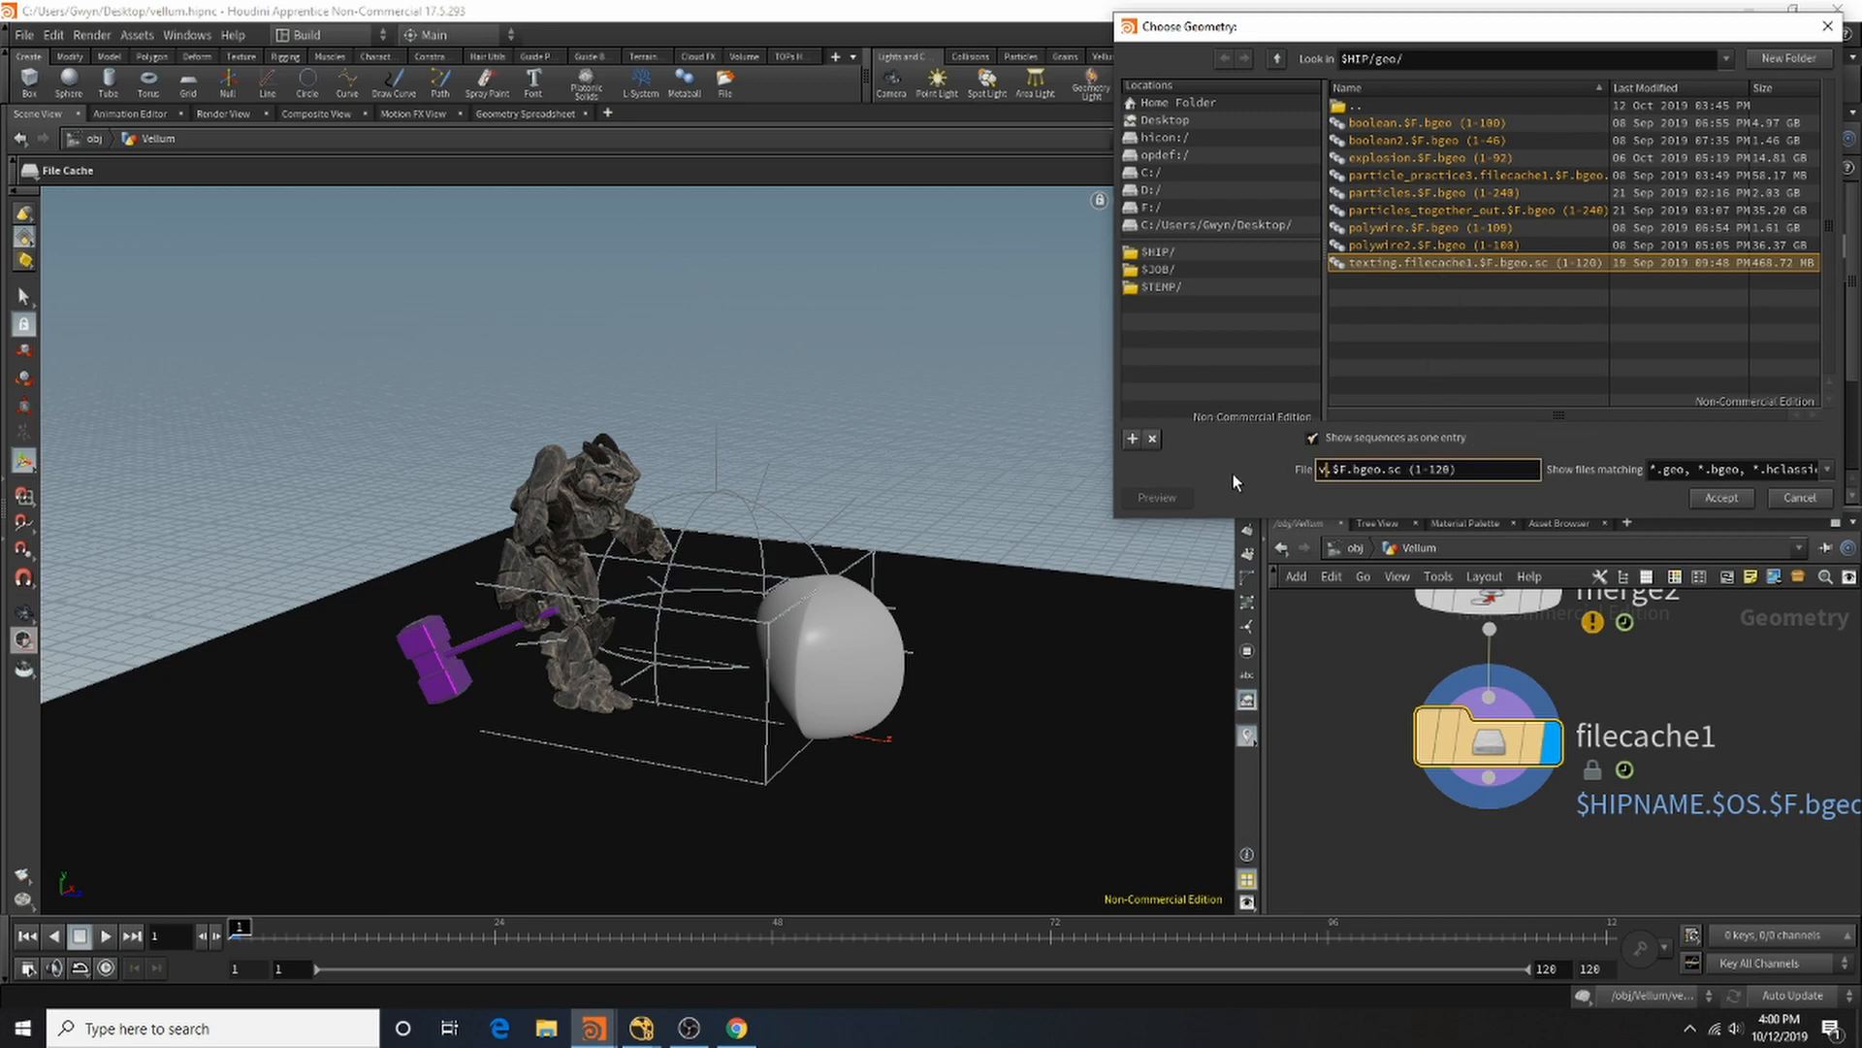
text(lum)
drag(1509, 469, 1434, 472)
key(BackSpace)
click(1750, 504)
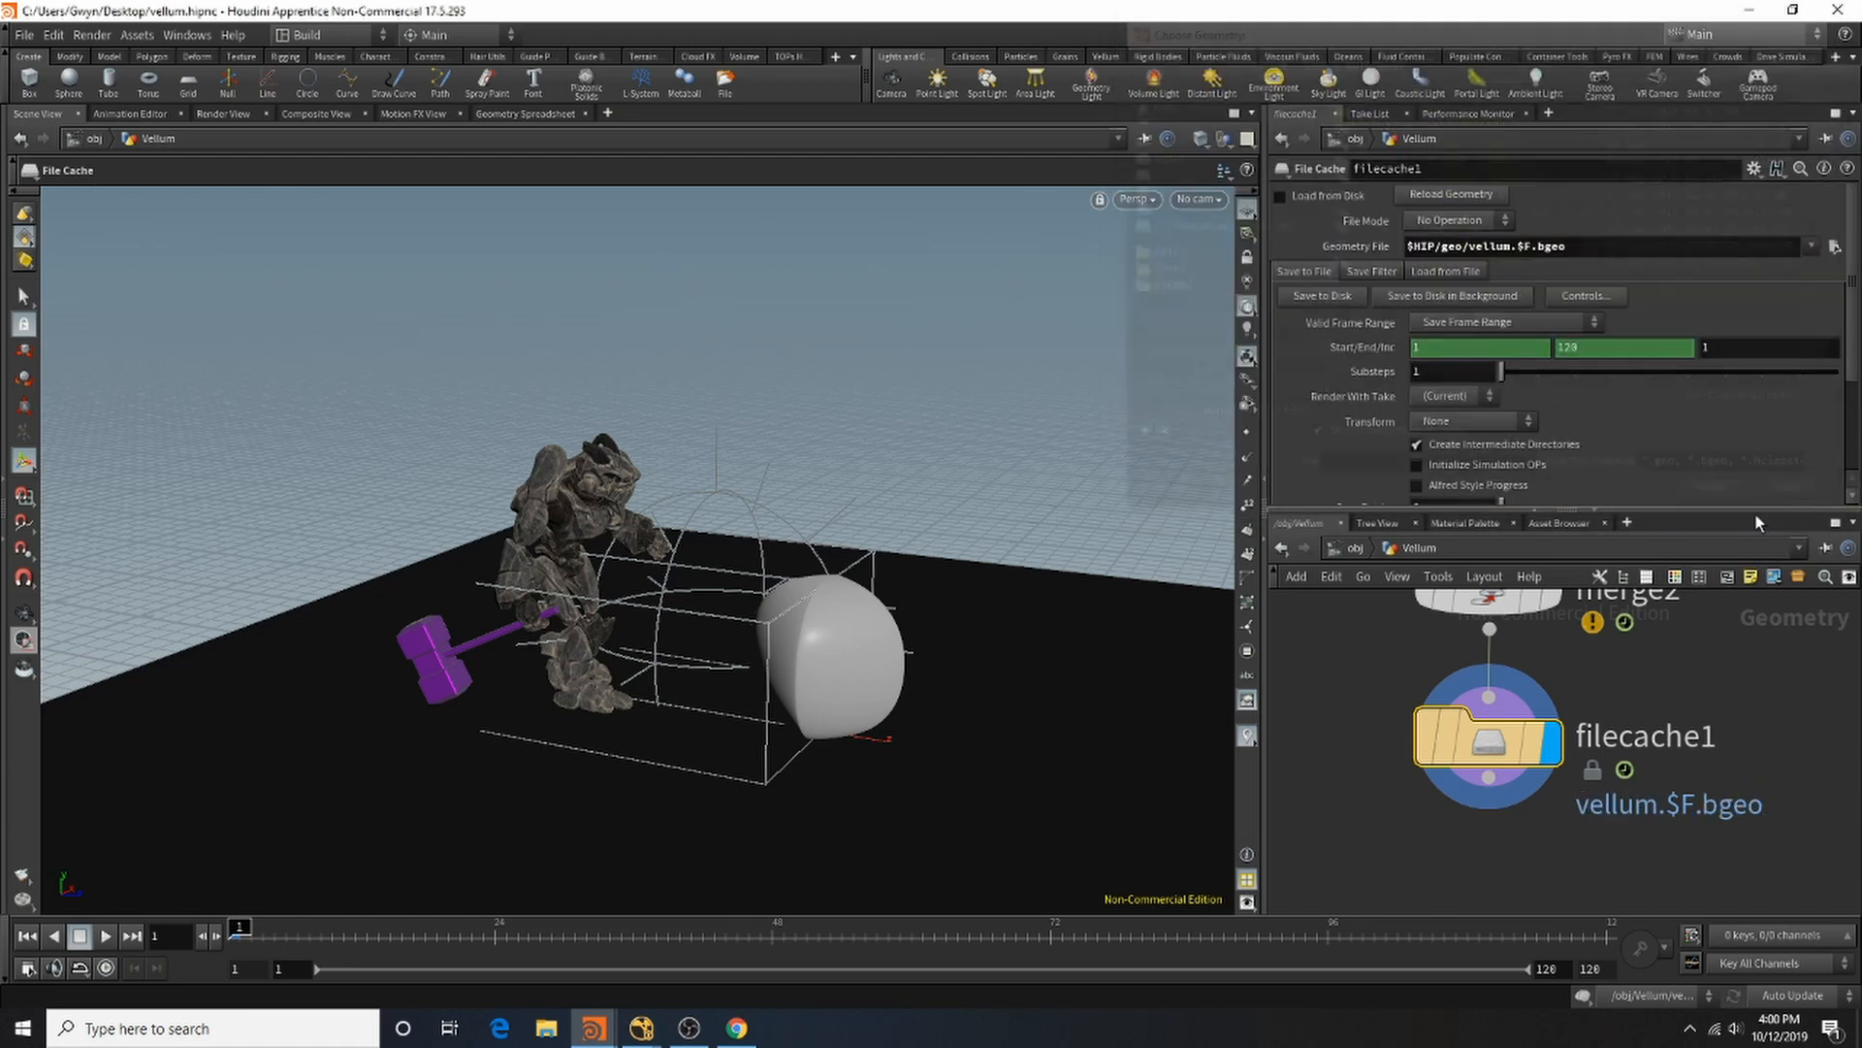
Step: Enable Detangle in the collision correction settings of the vellumpostprocess1 node
scroll(1695, 824, down, 5)
scroll(1550, 653, up, 3)
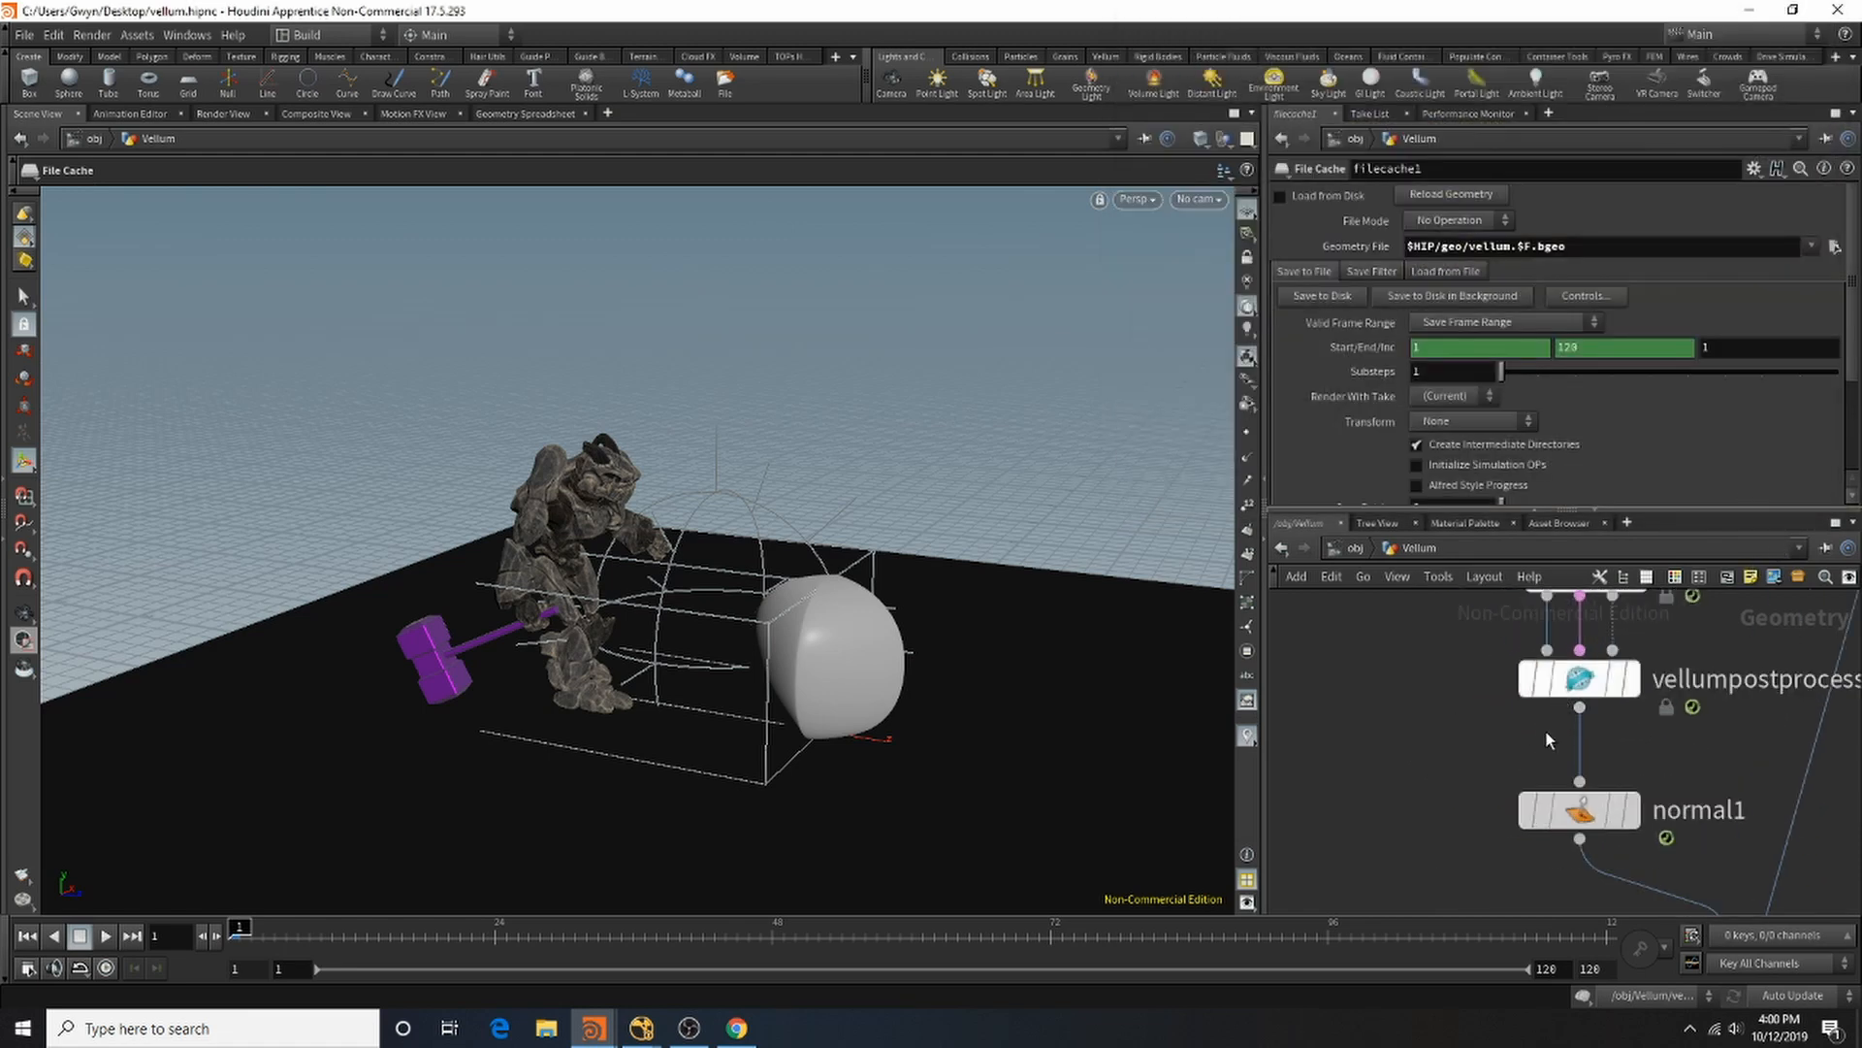
scroll(1547, 729, down, 4)
scroll(1572, 733, up, 5)
click(1569, 729)
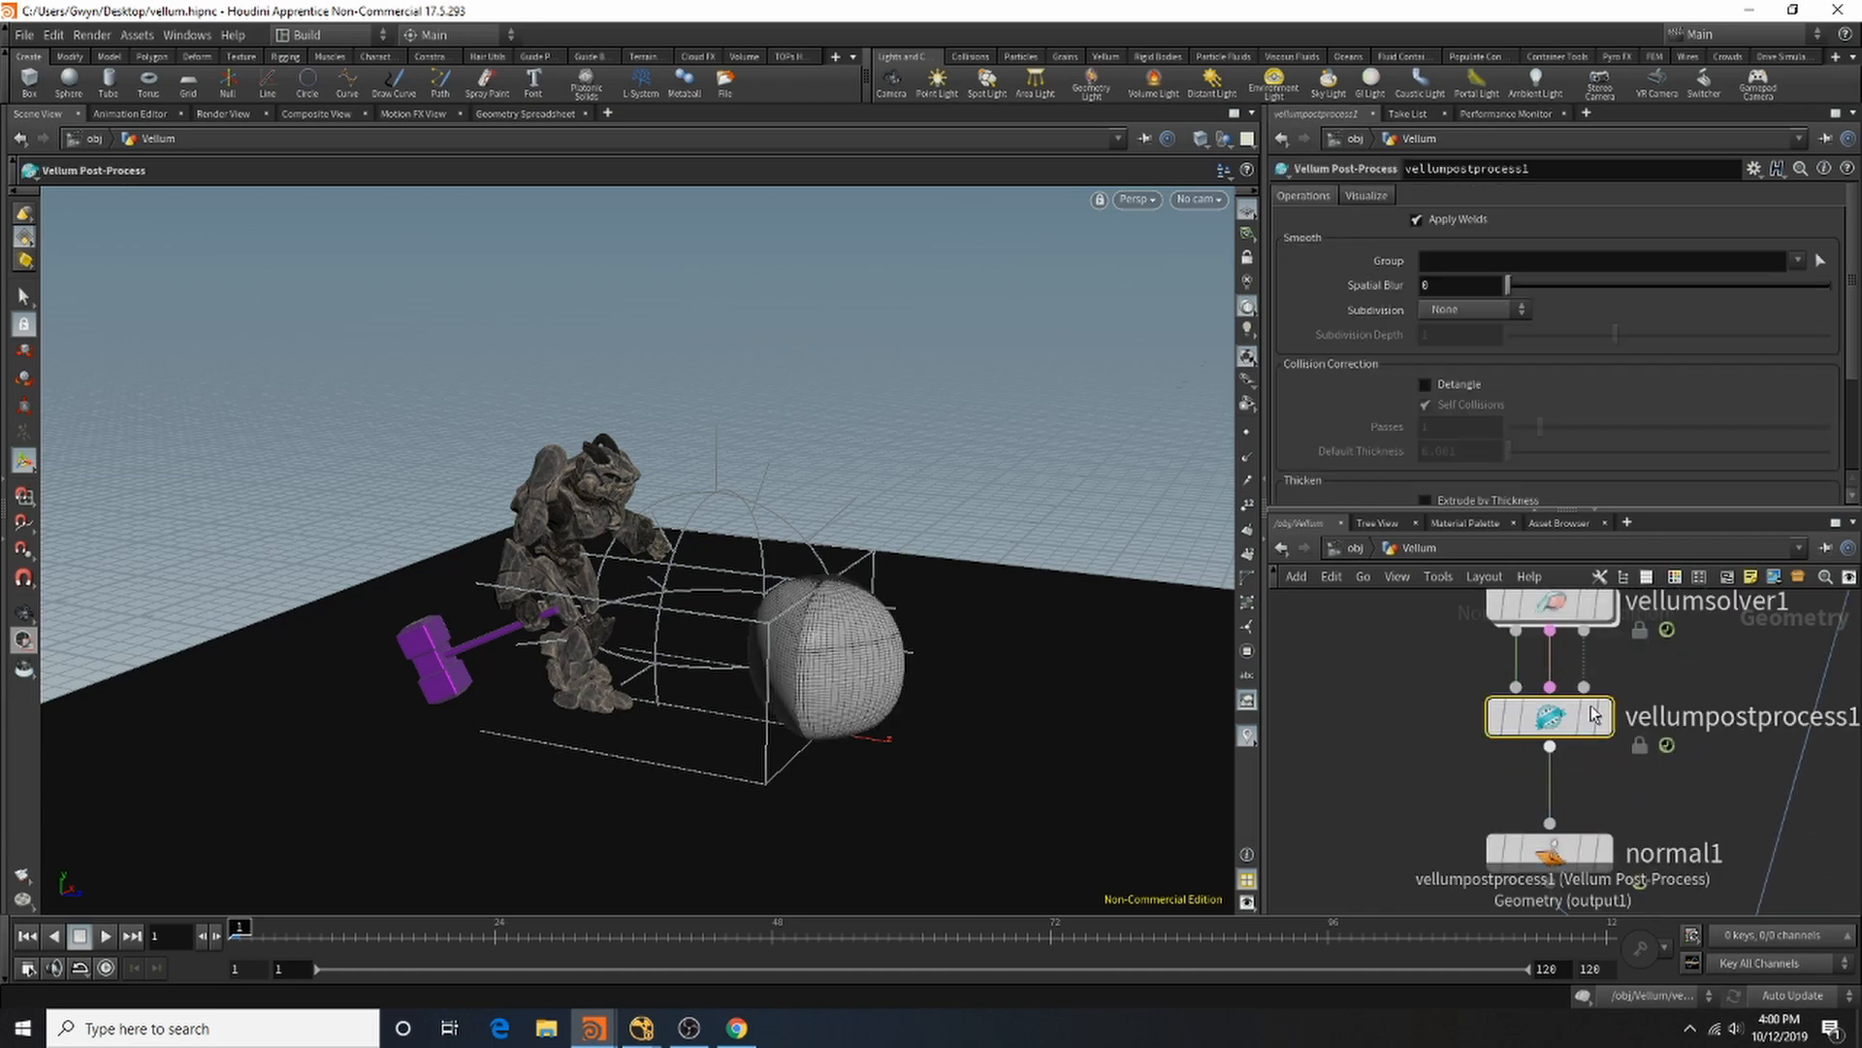
scroll(1603, 415, down, 3)
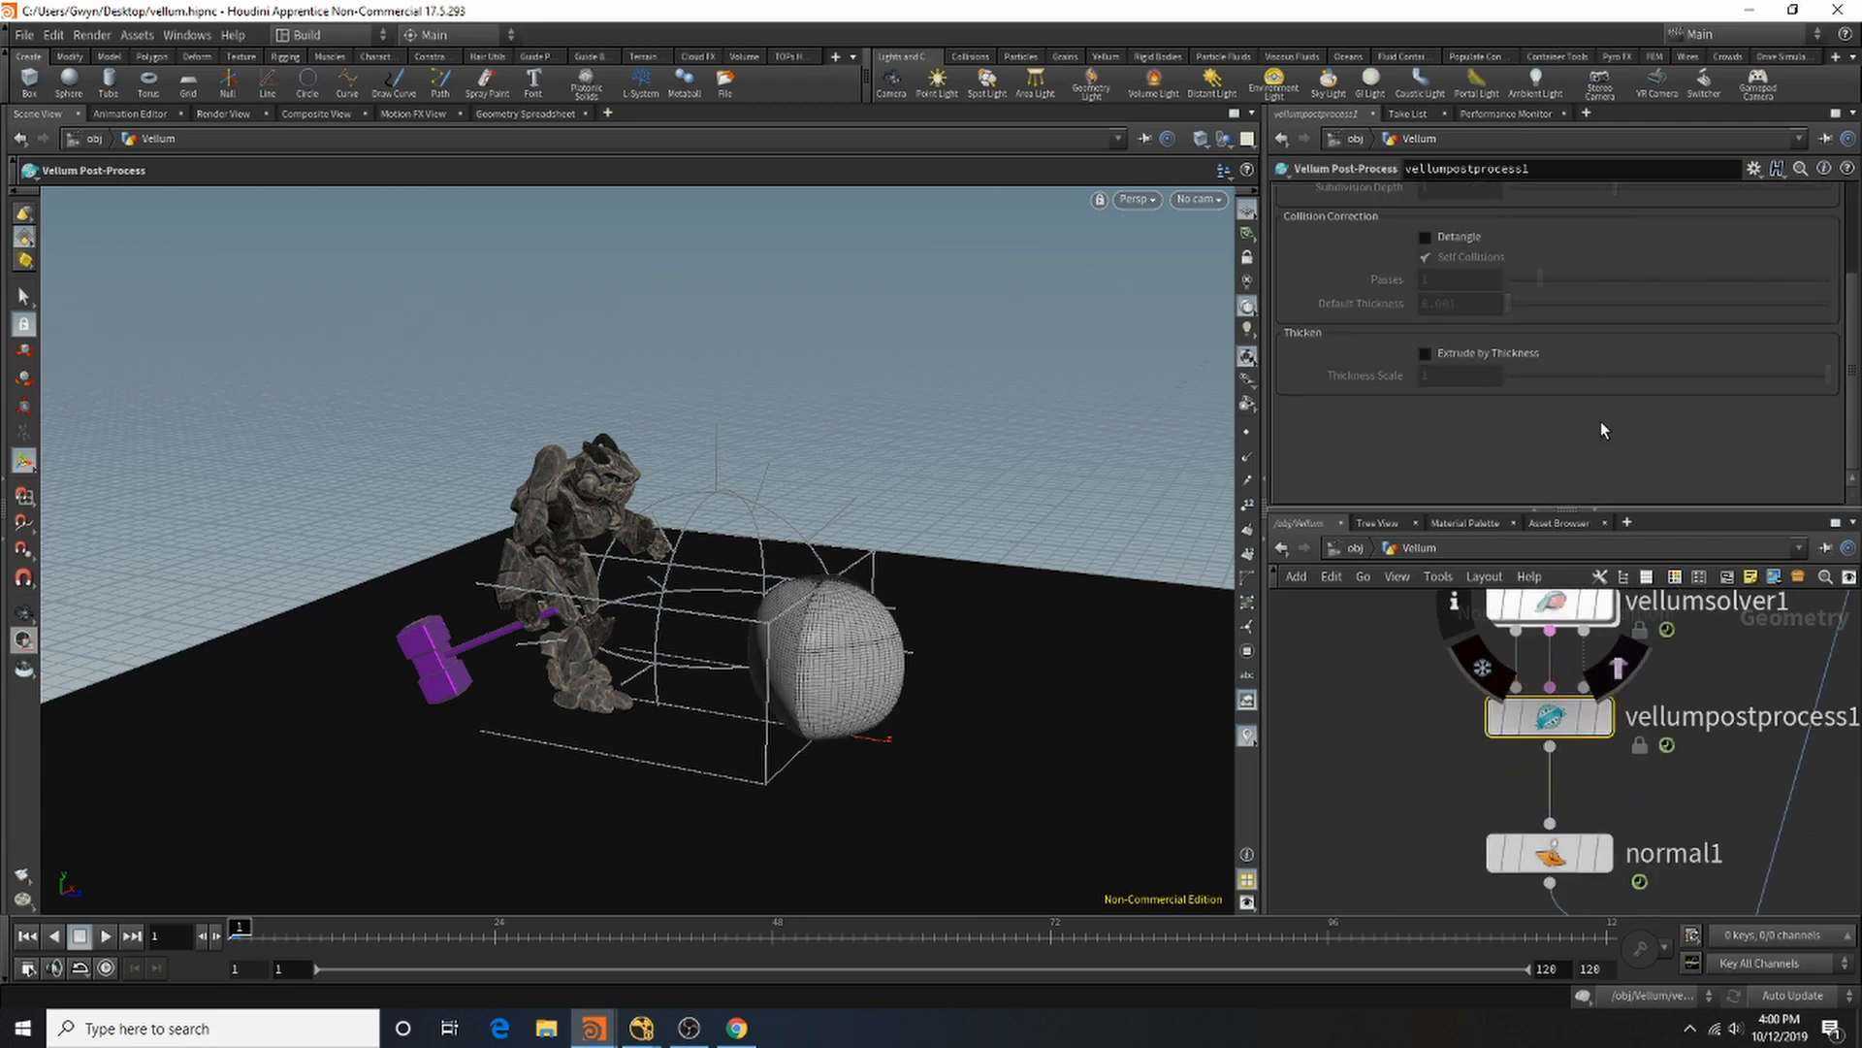
scroll(1601, 427, up, 3)
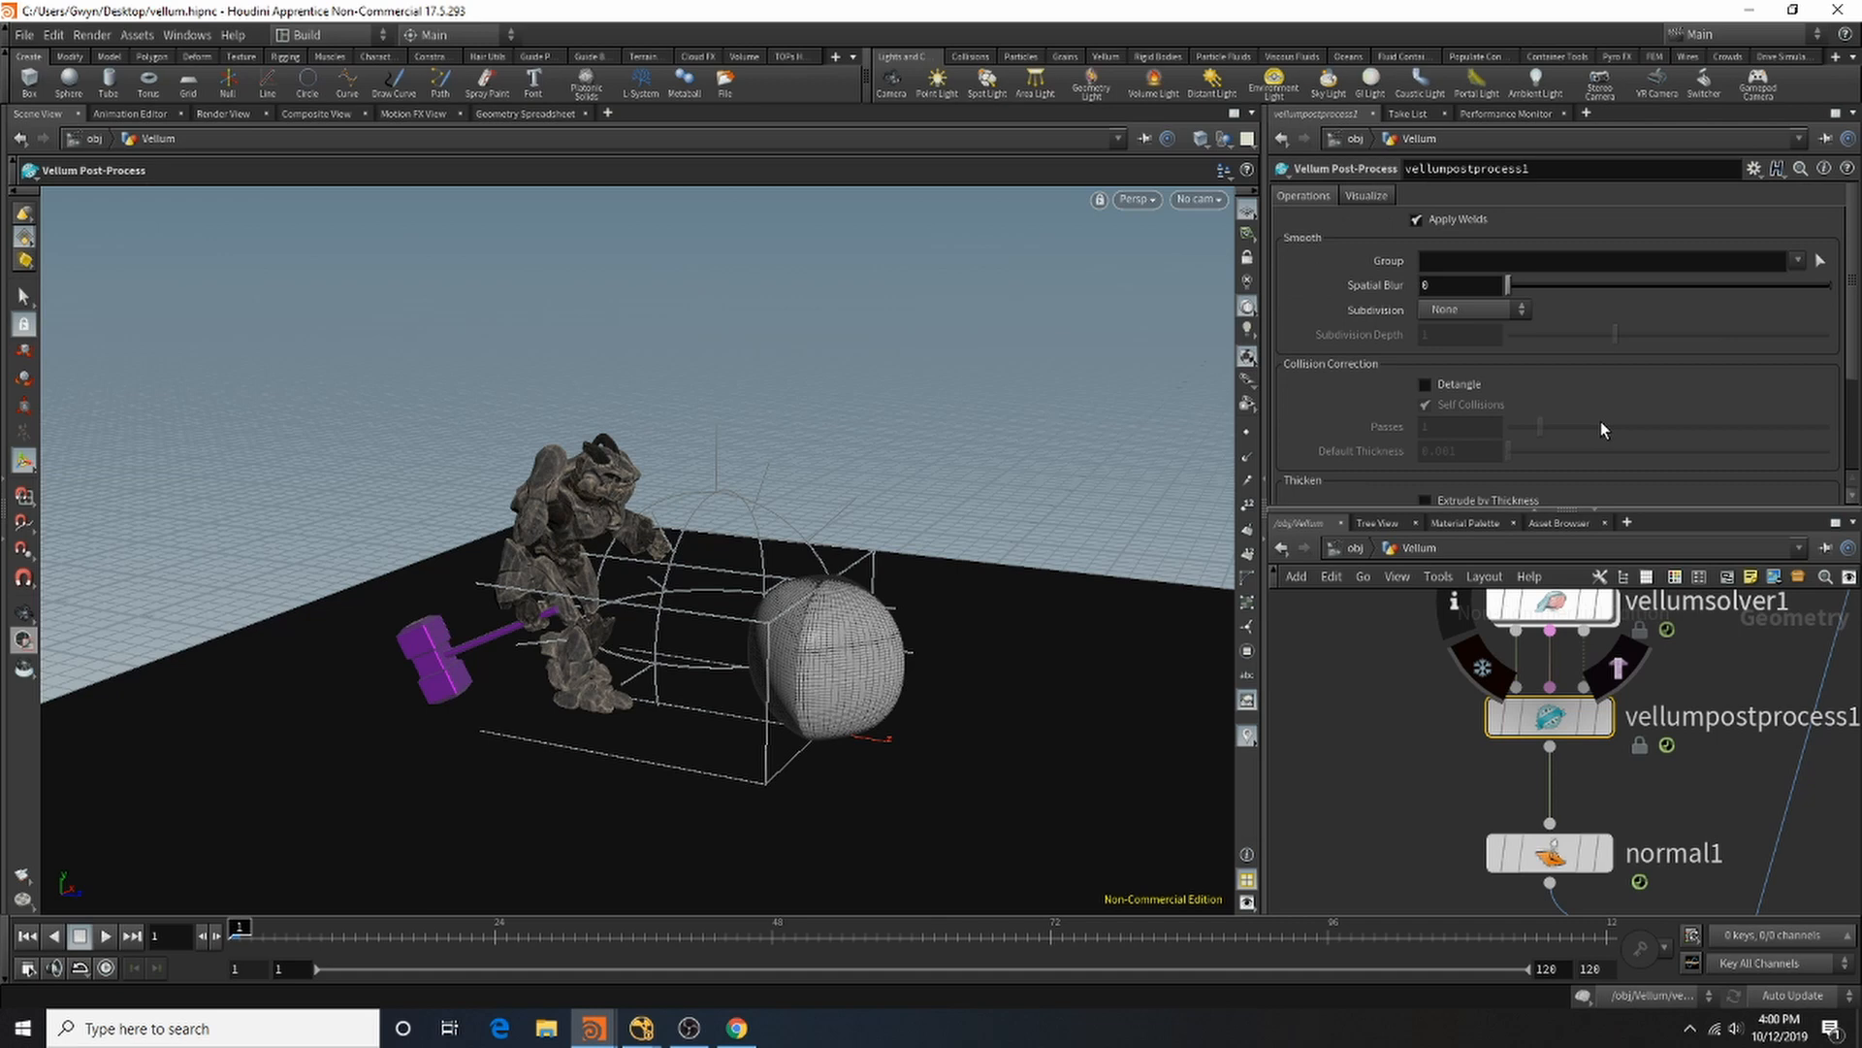
click(1462, 384)
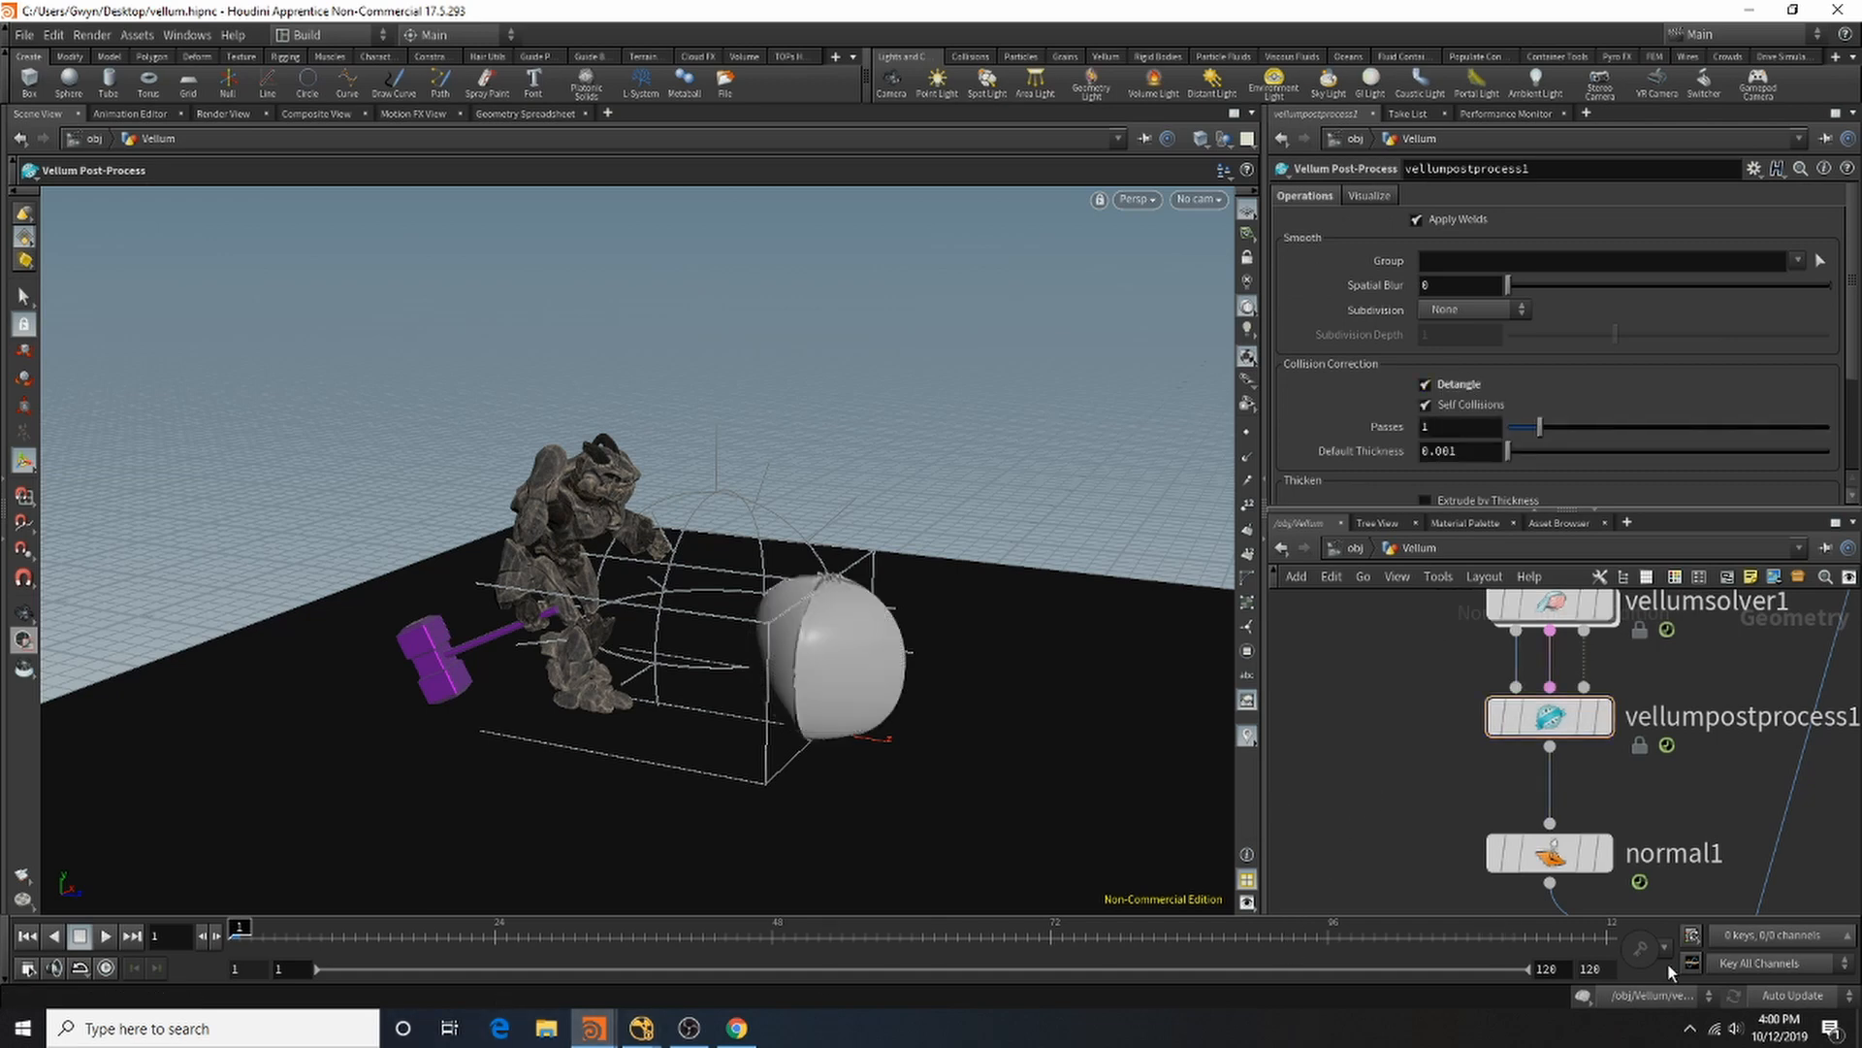
Step: Examine the seams and pinched top of the balloon shape up close at the first frame
click(1608, 936)
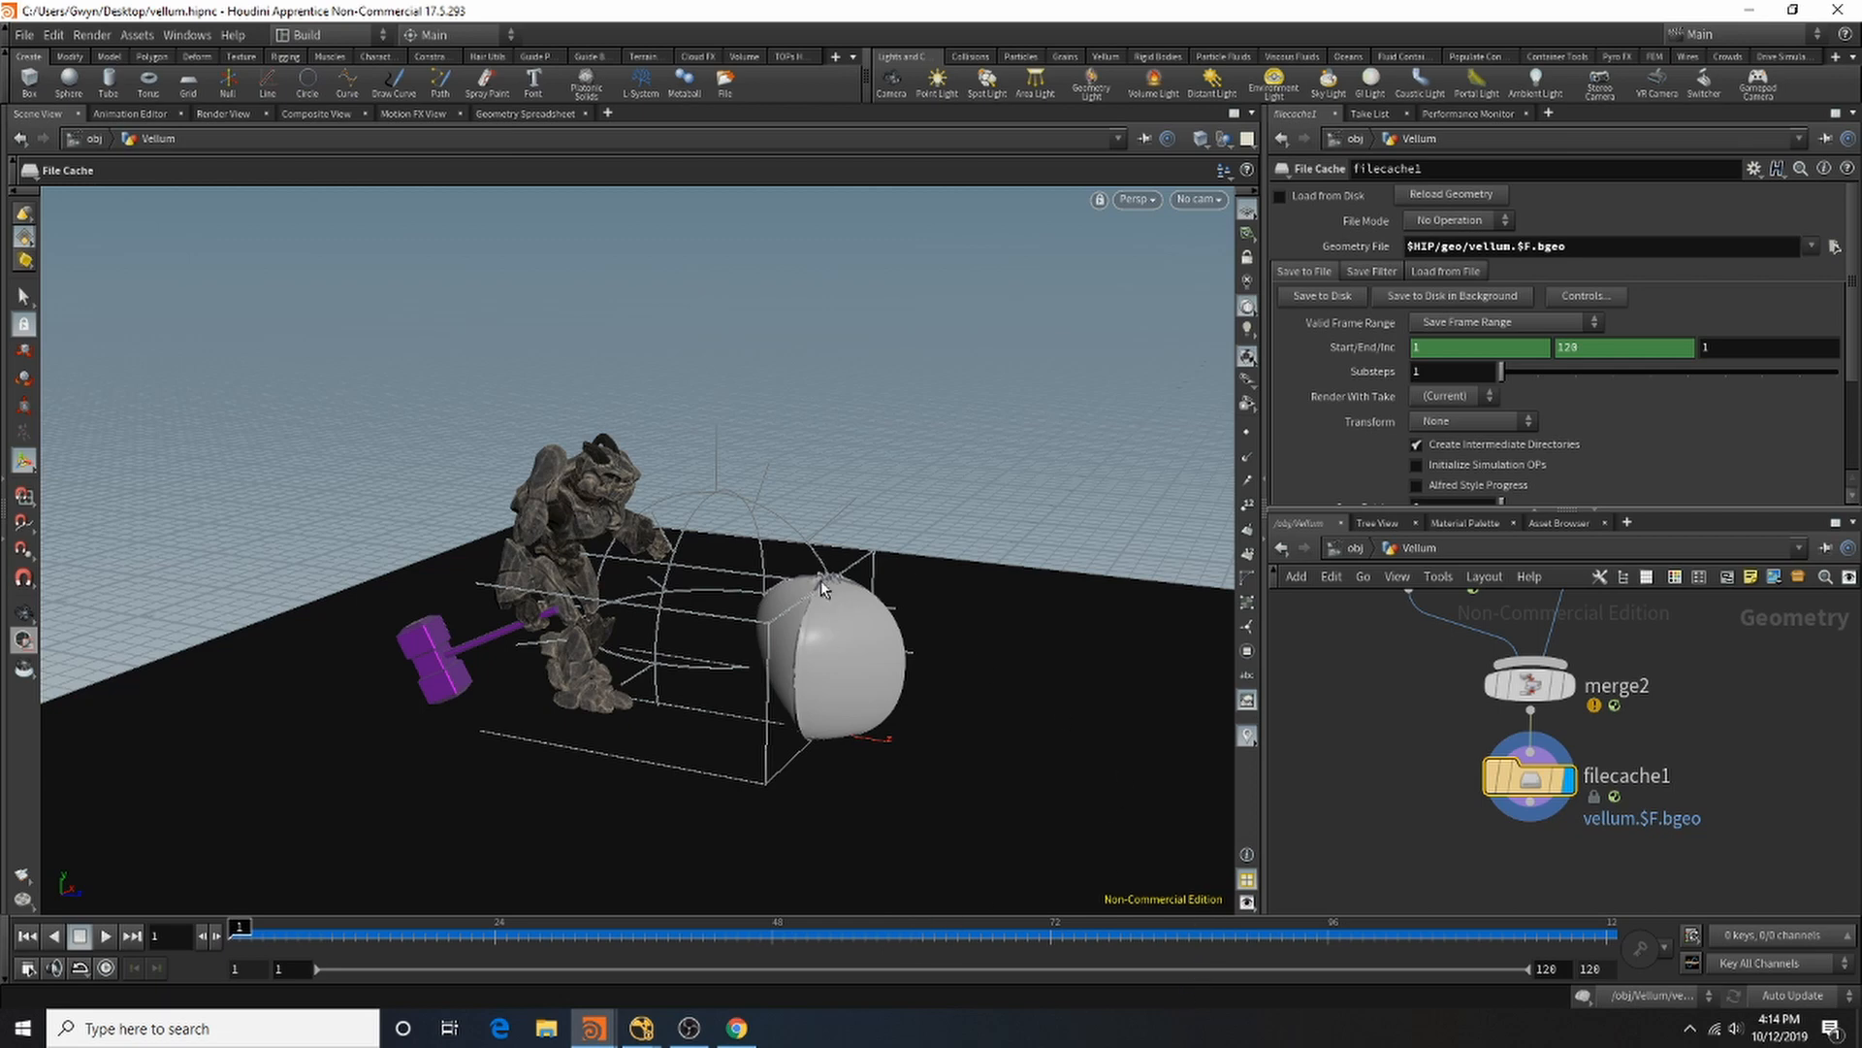
key(Escape)
scroll(834, 572, up, 6)
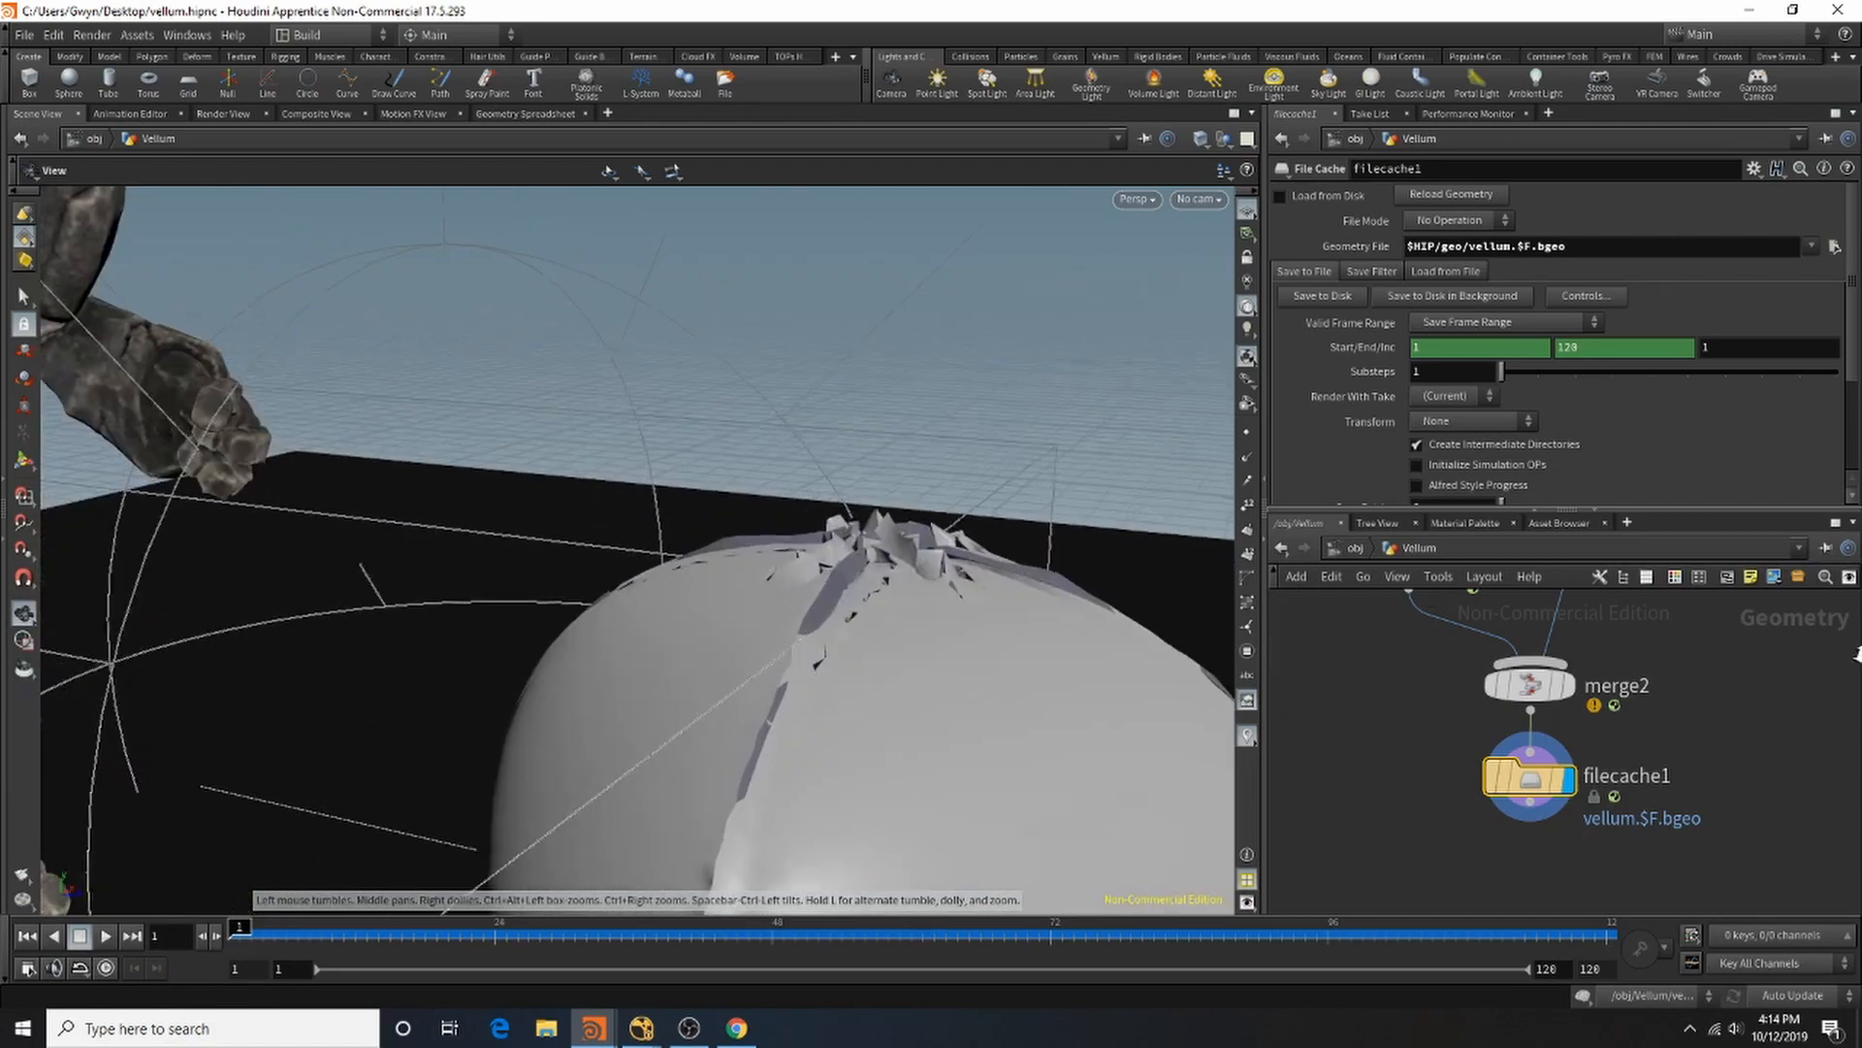
drag(880, 548, 578, 635)
key(Return)
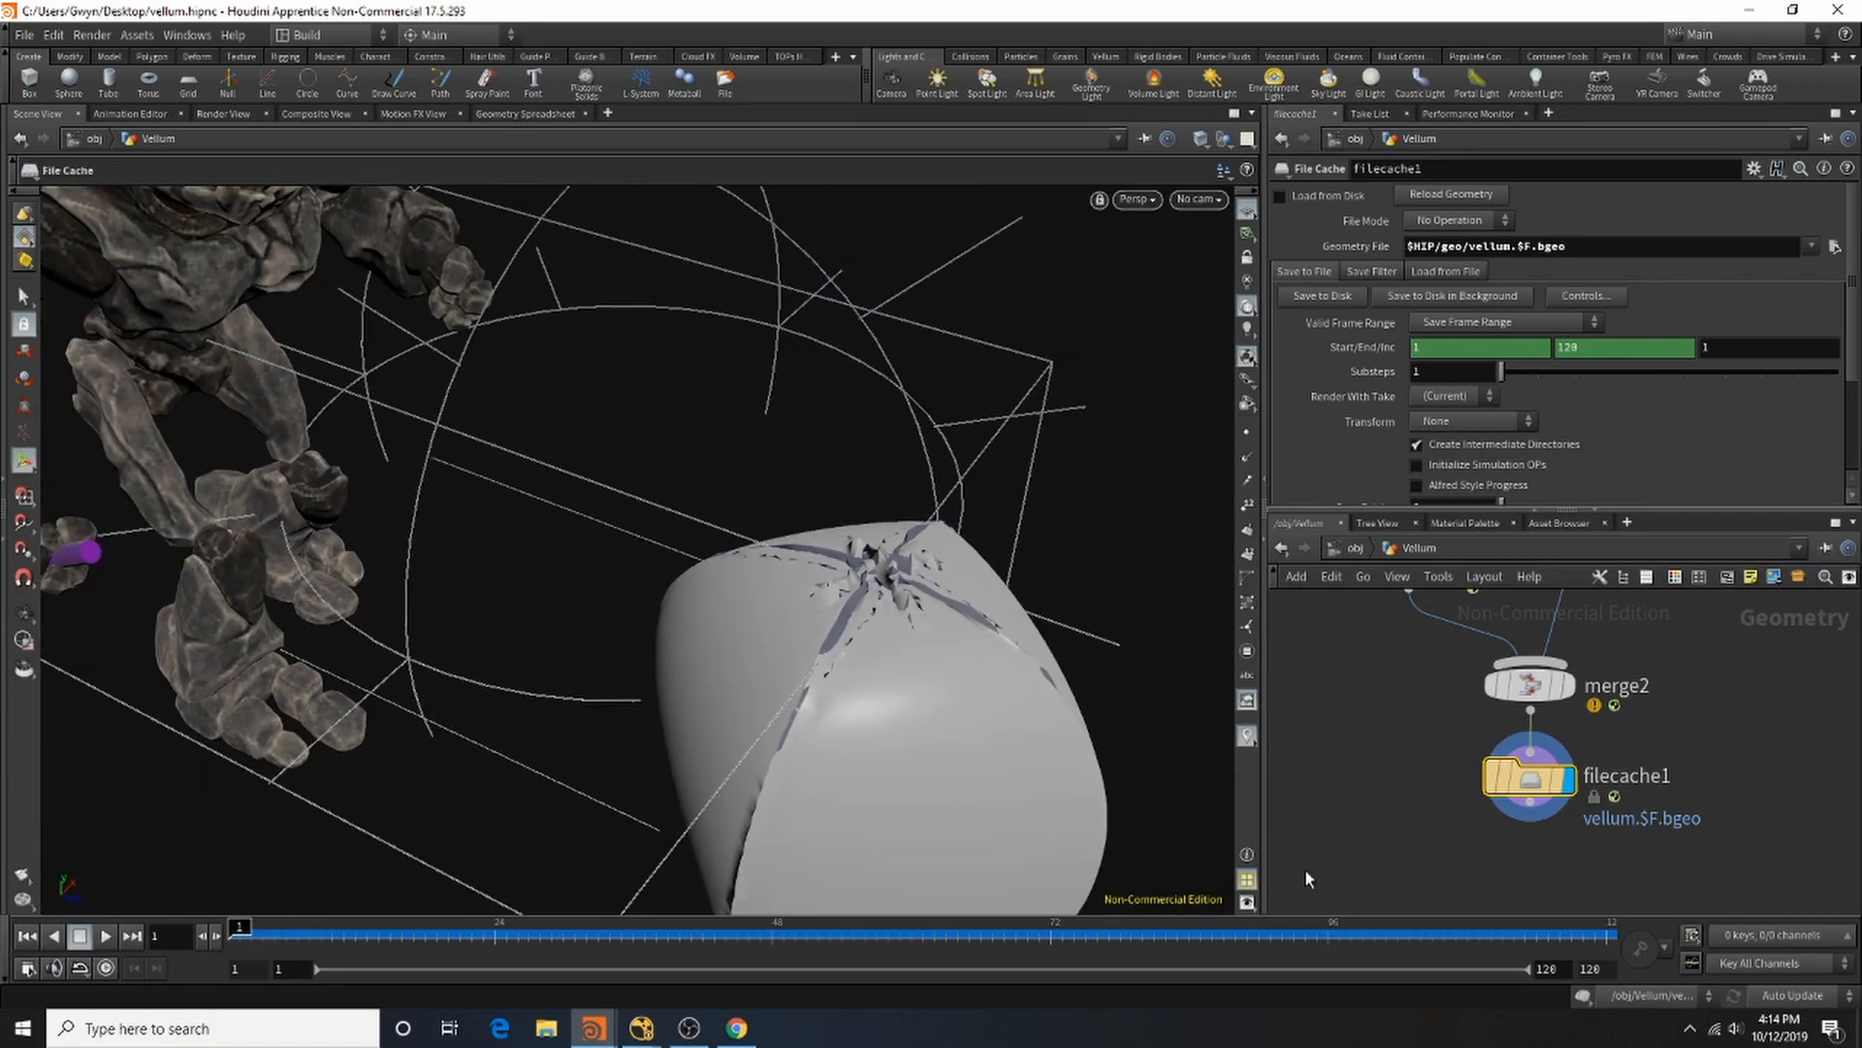
Step: Check the end of the simulation from another angle, then play it from frame 1 and stop
click(1610, 937)
key(Escape)
drag(1067, 620, 718, 641)
key(Return)
drag(854, 952, 44, 927)
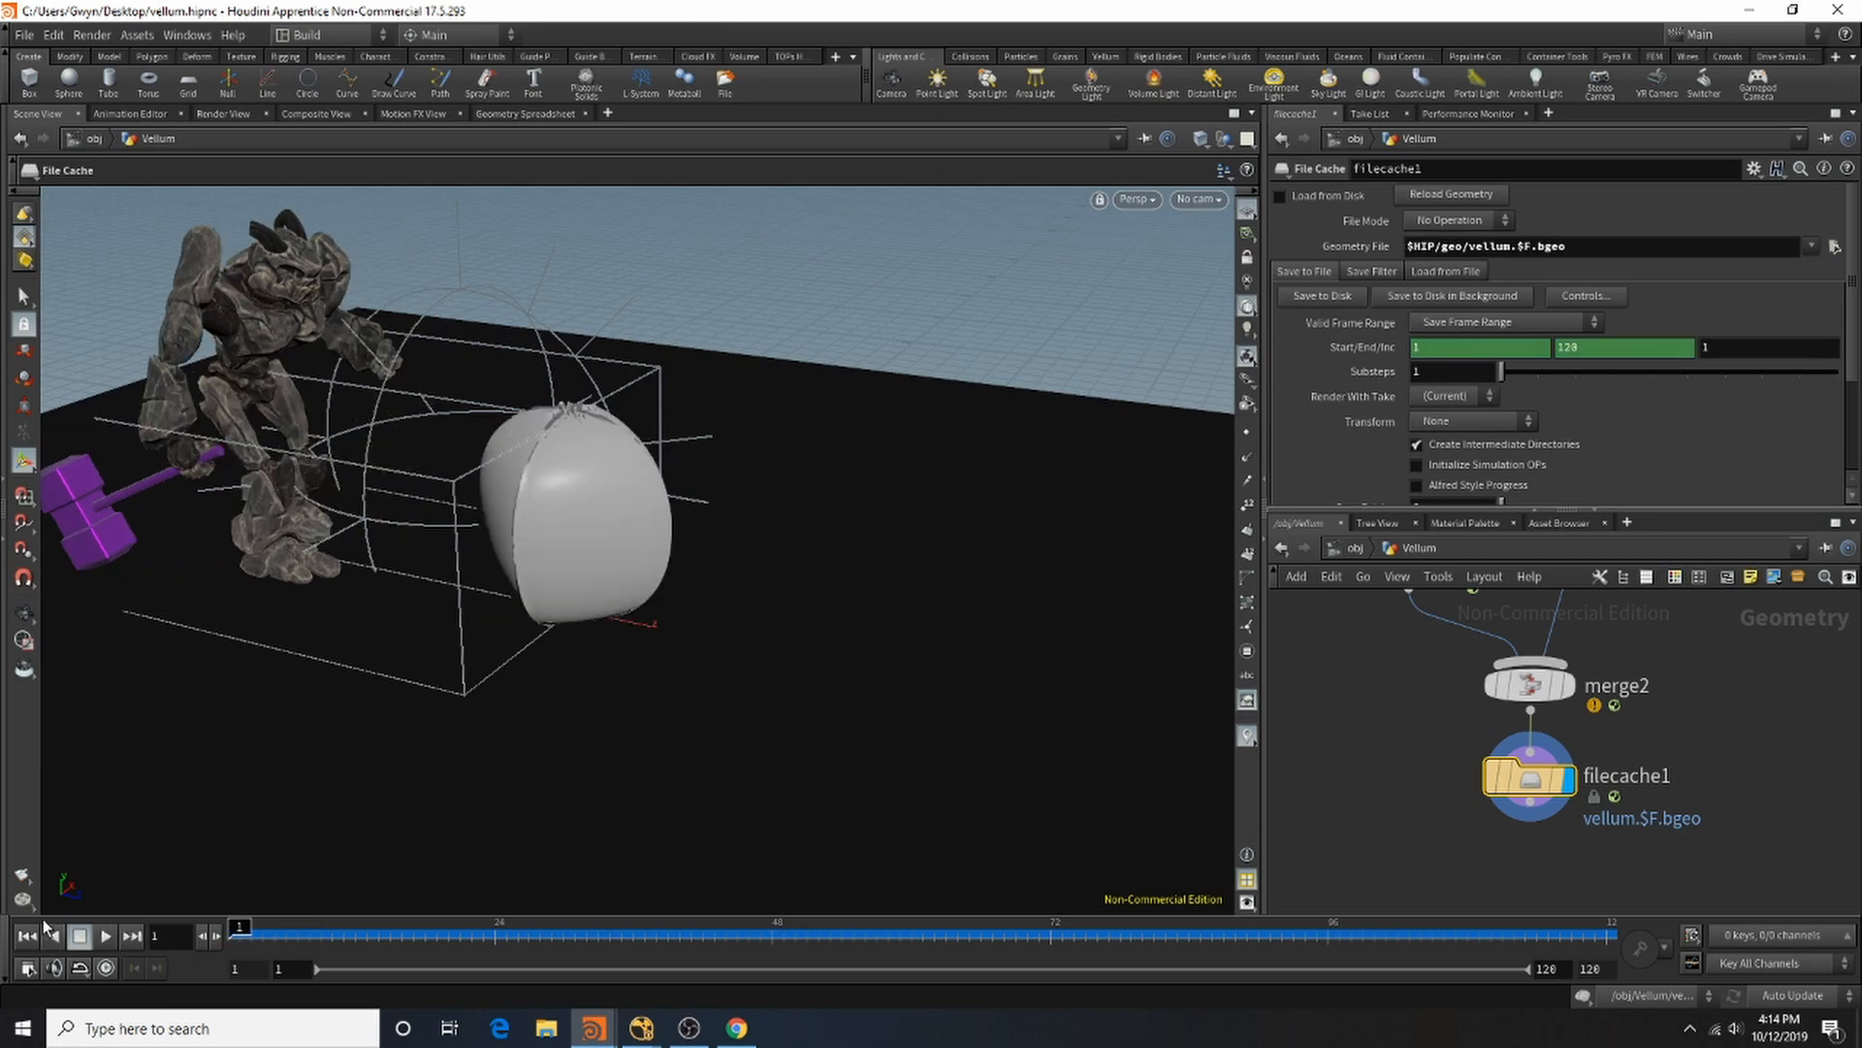
click(105, 935)
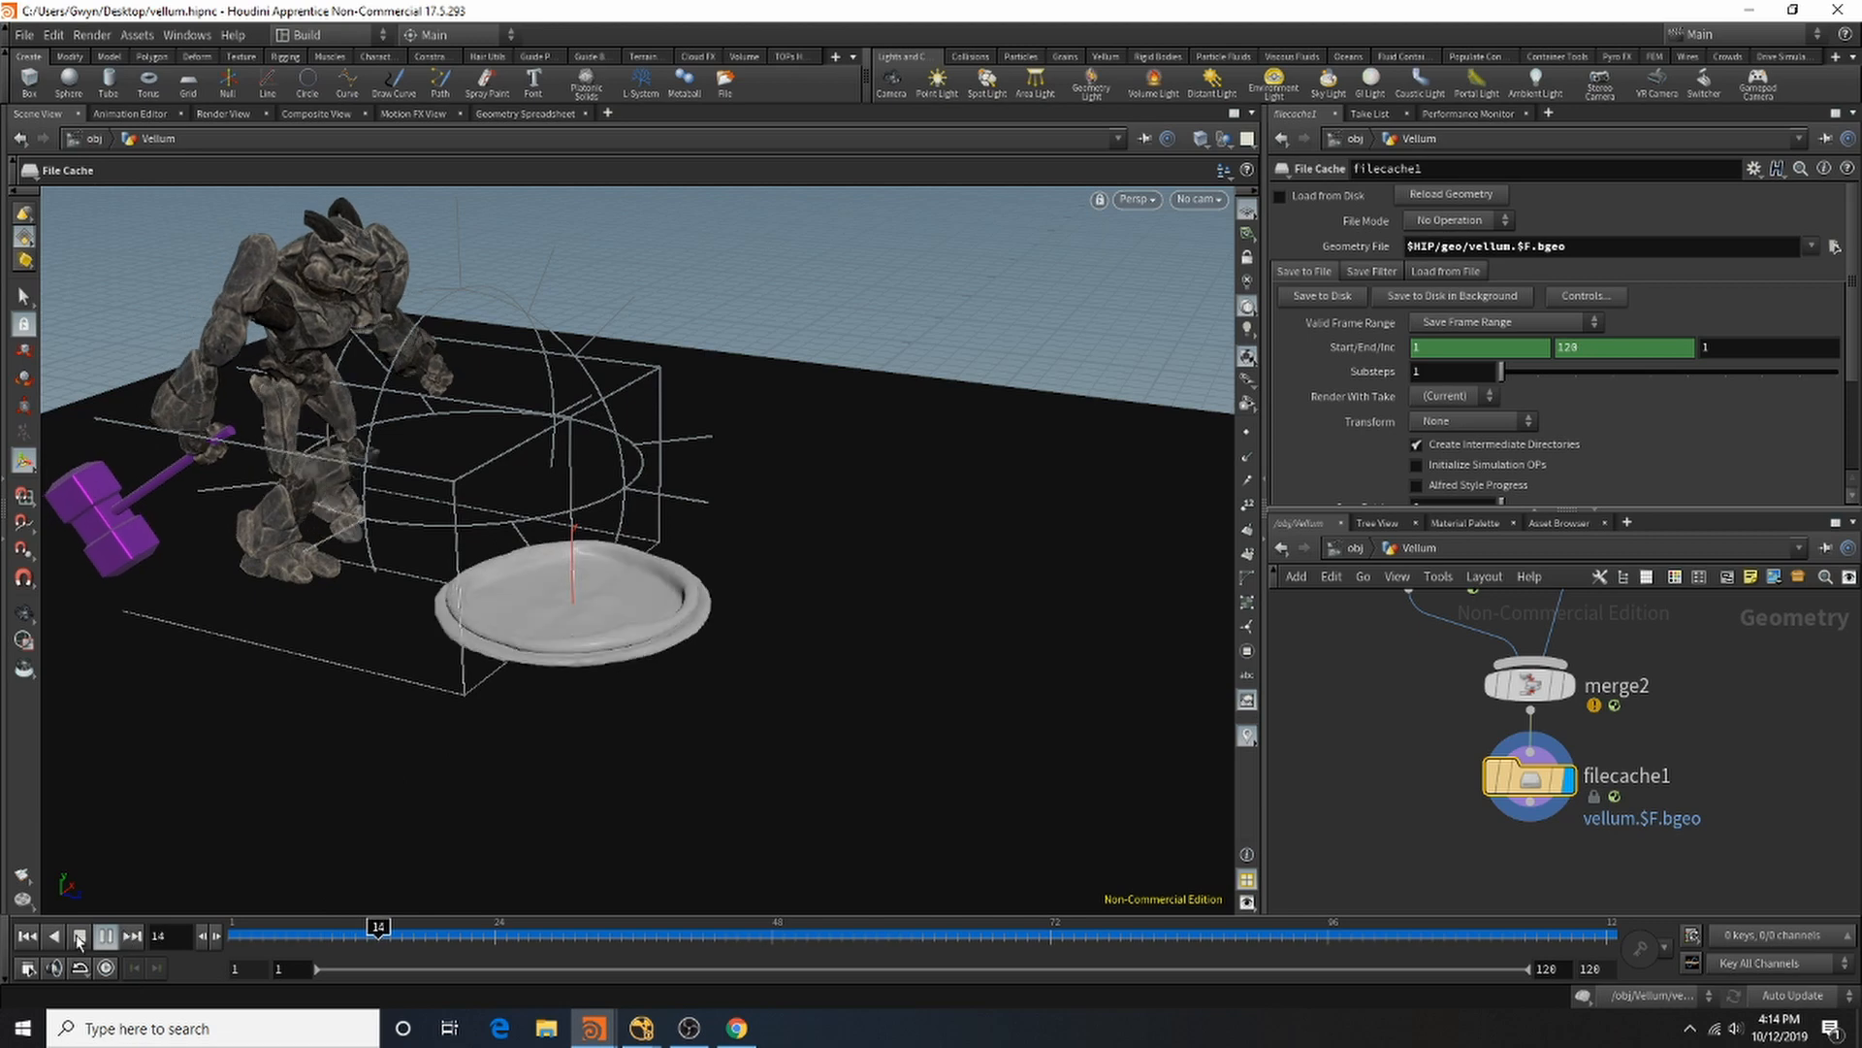
click(106, 936)
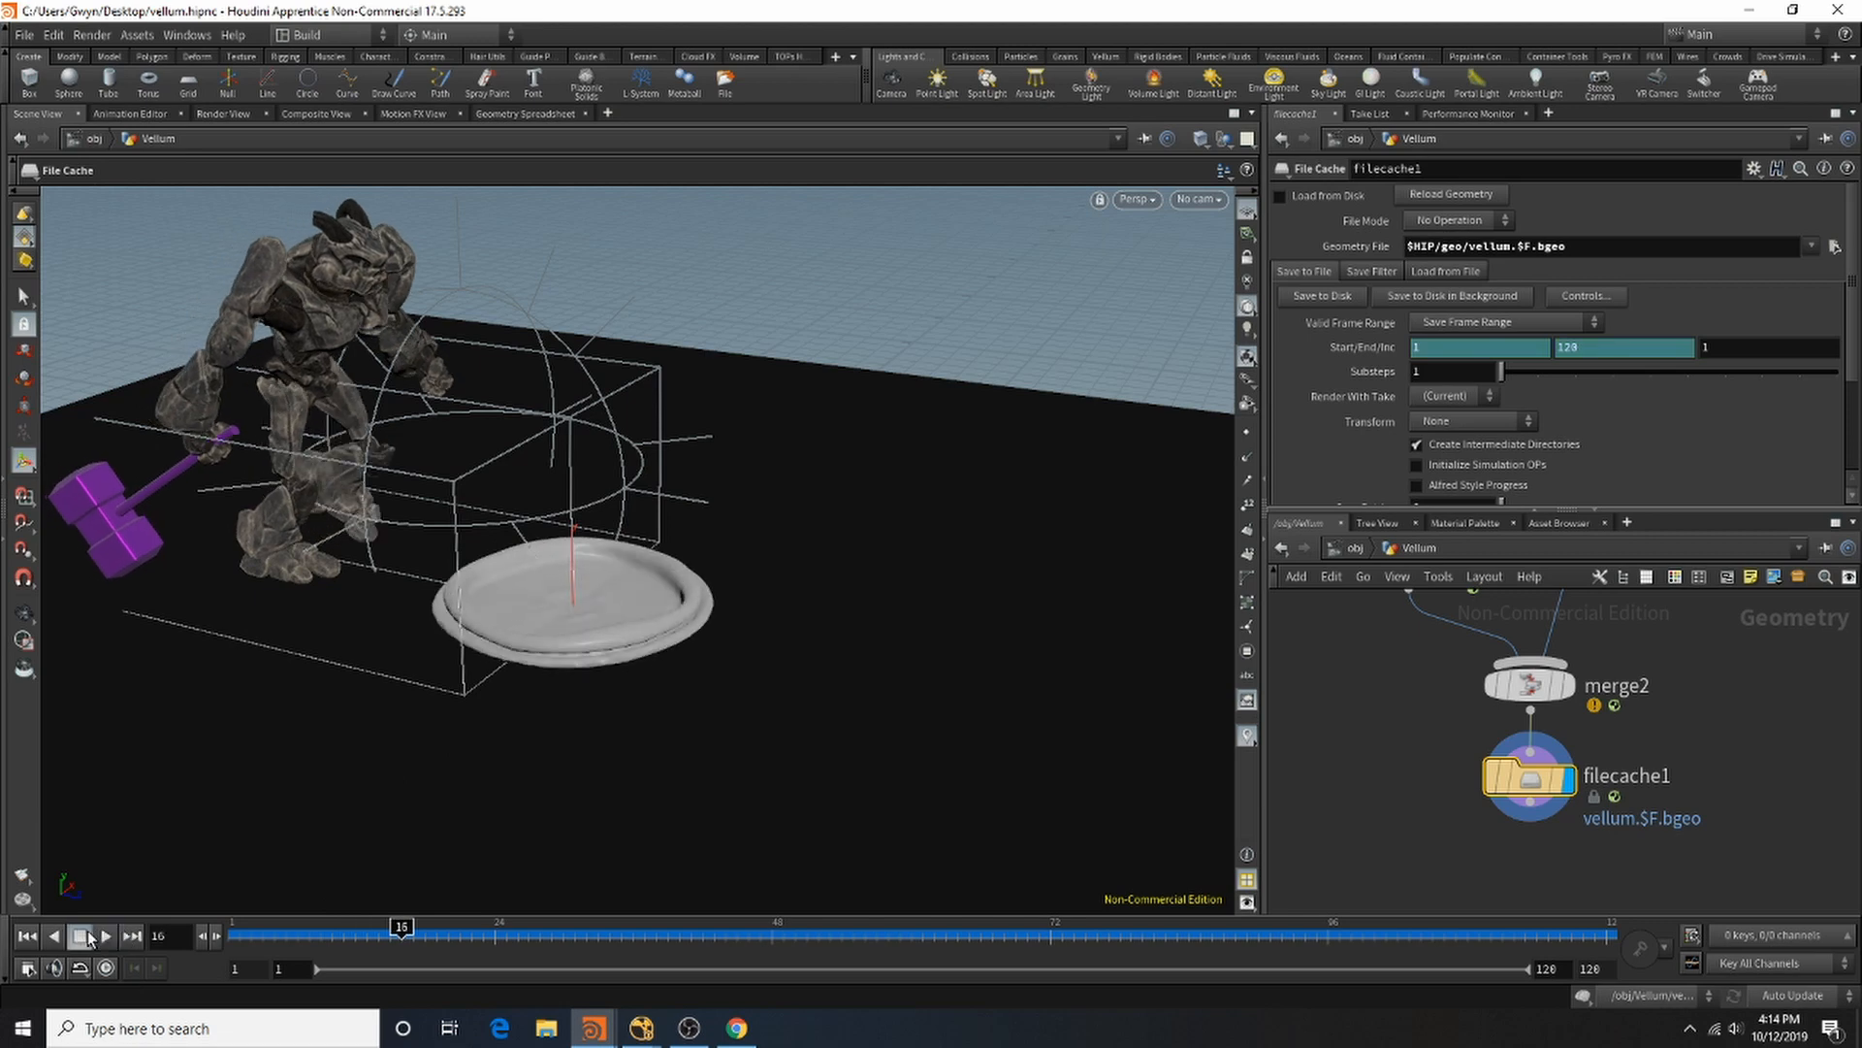
Step: Make filecache1 load from disk and play the cached simulation from frame 1 with real-time playback, then stop it
click(1300, 197)
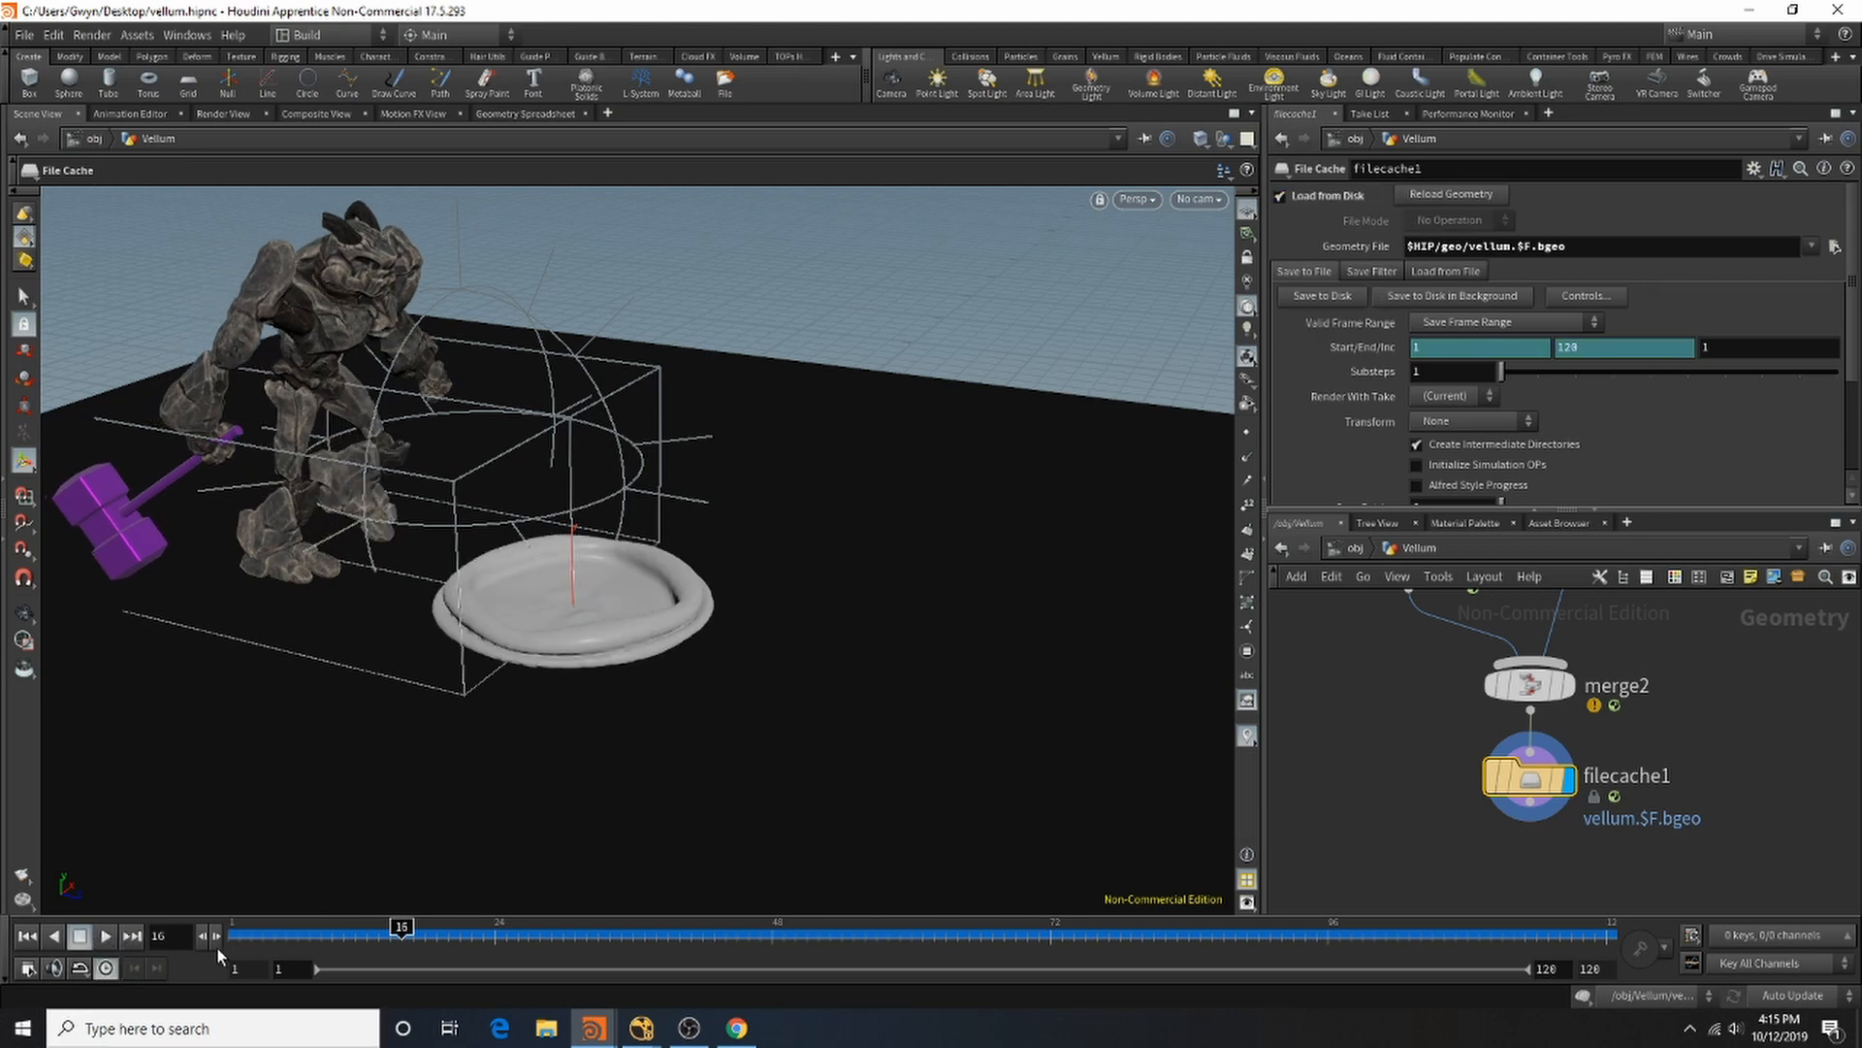
drag(186, 936, 128, 939)
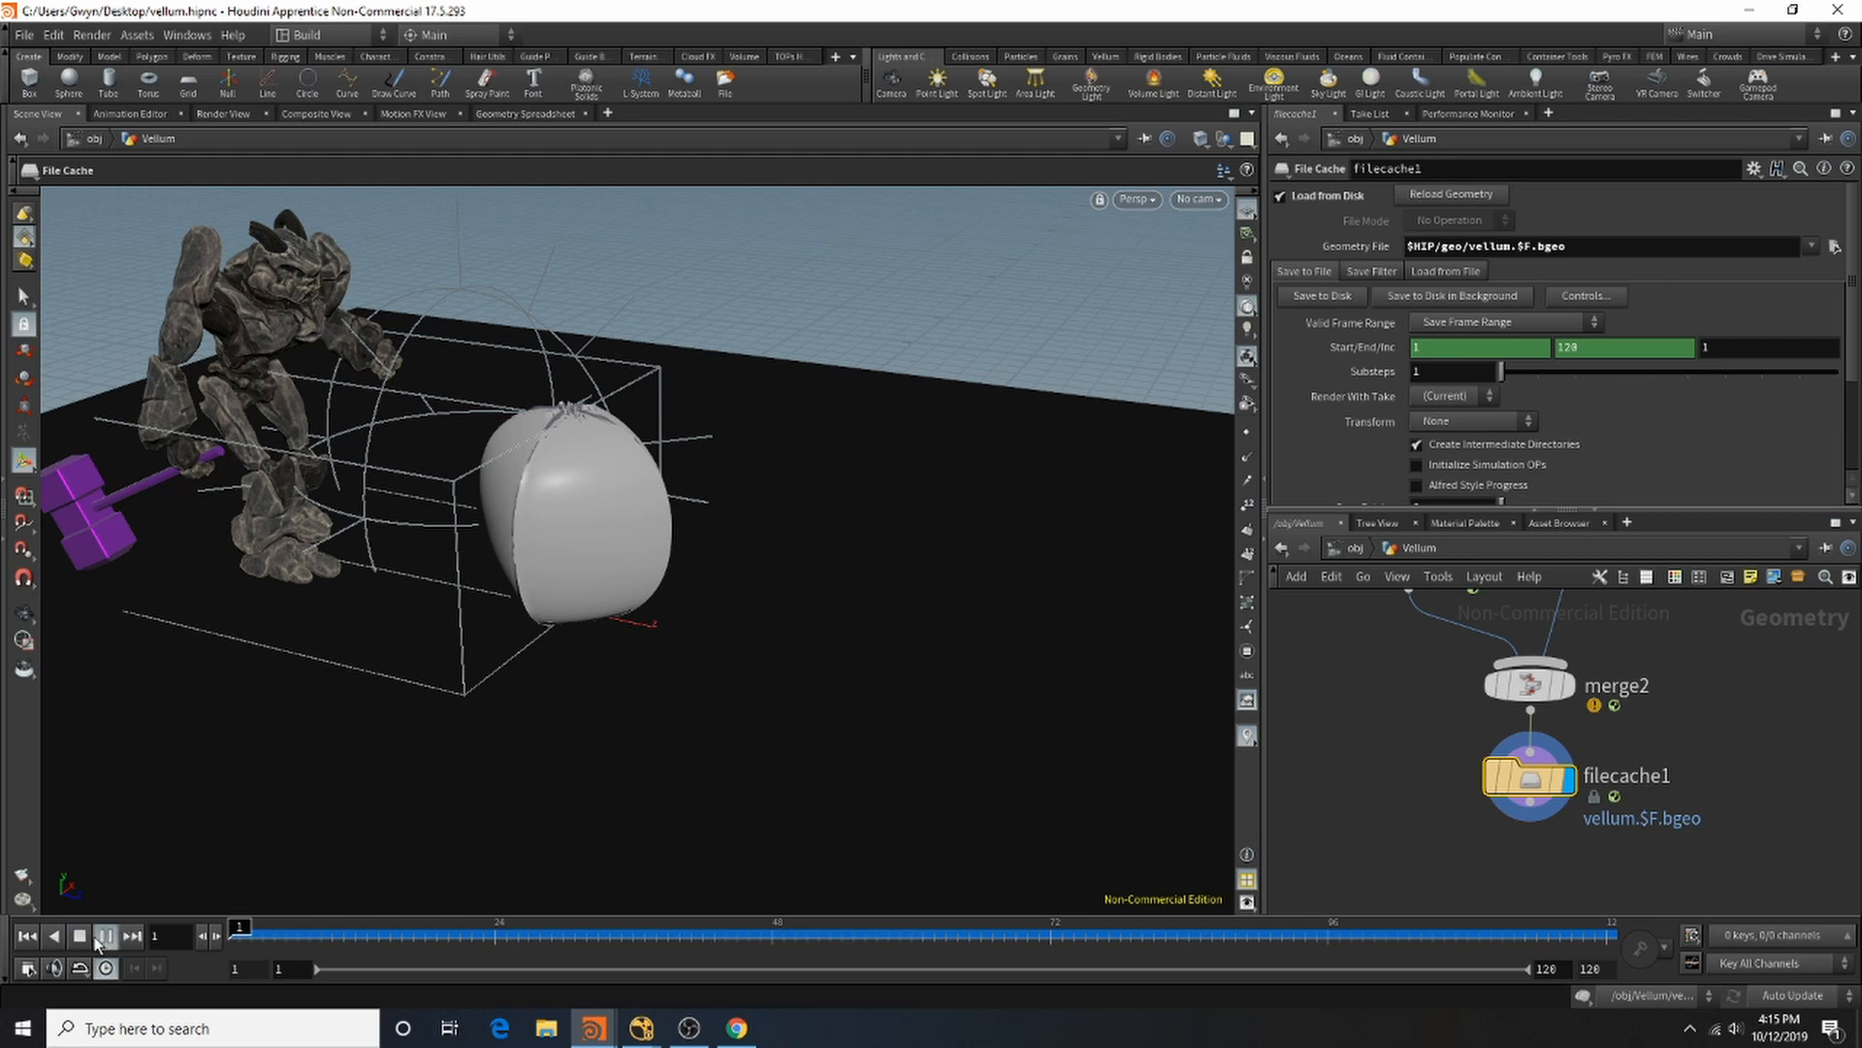
click(106, 936)
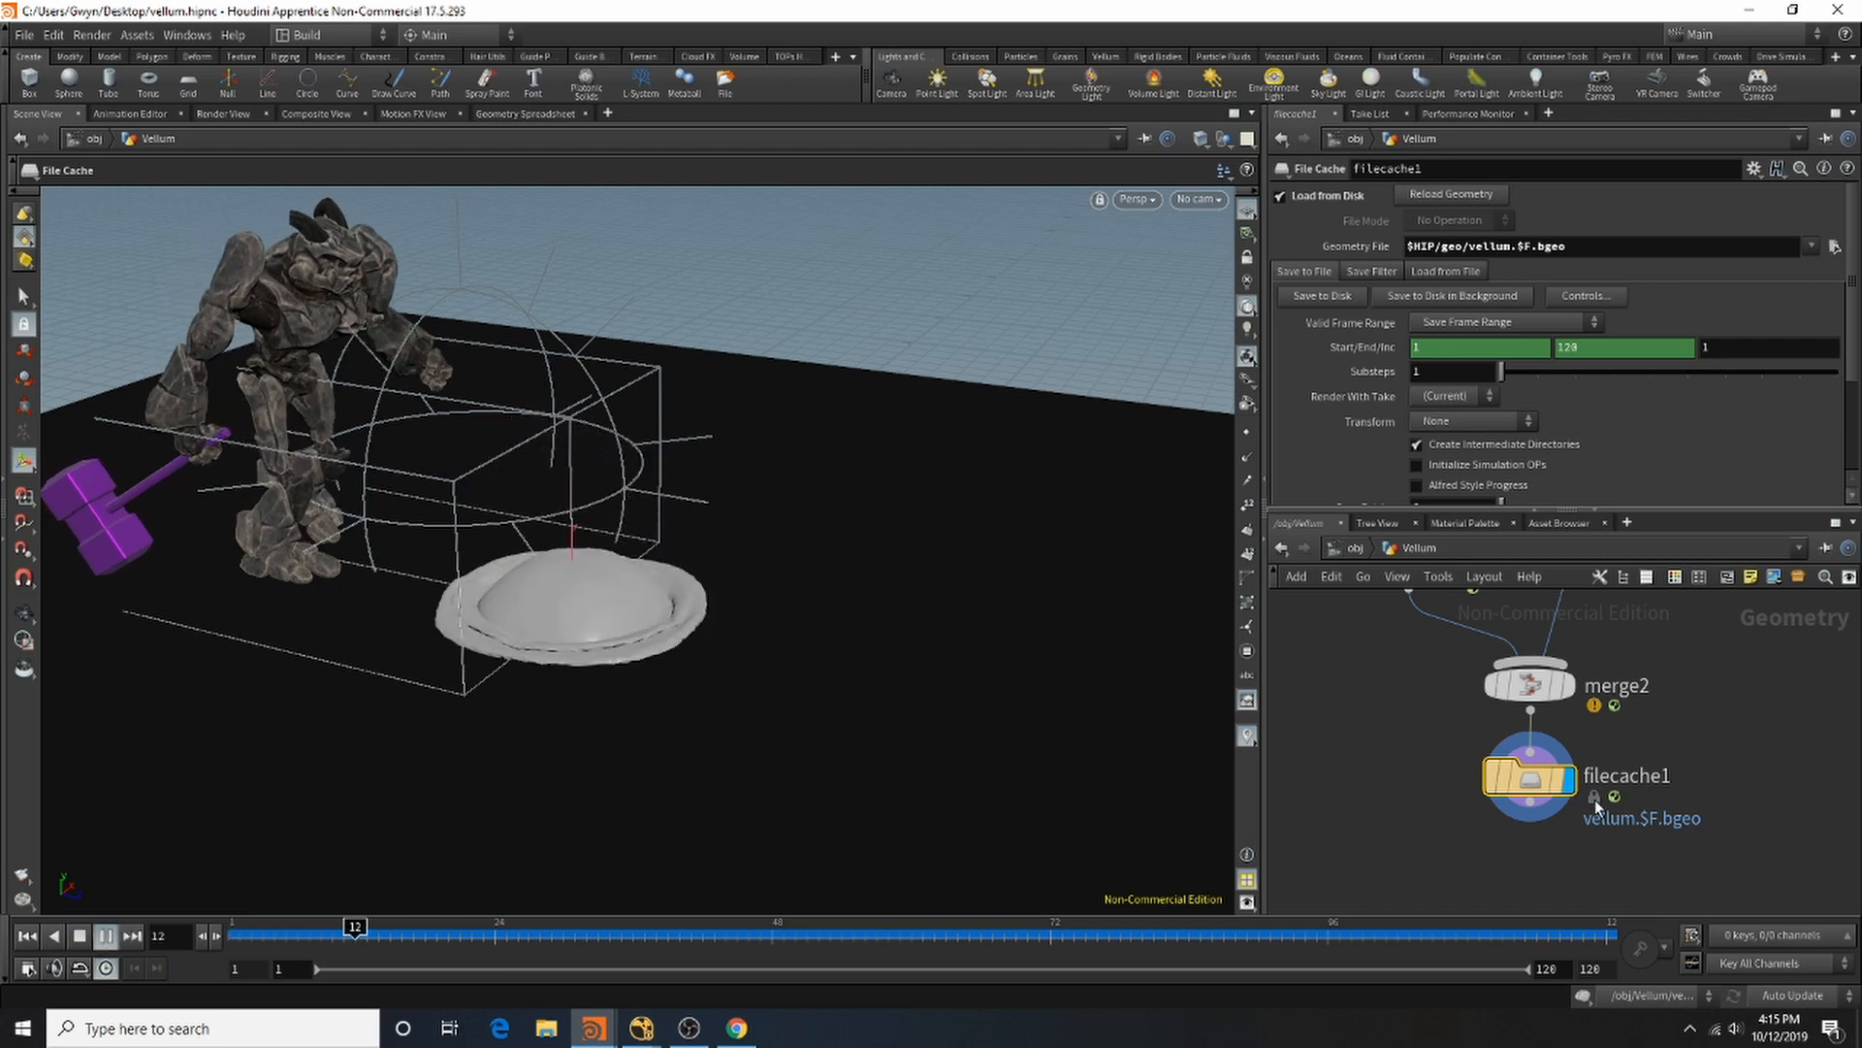
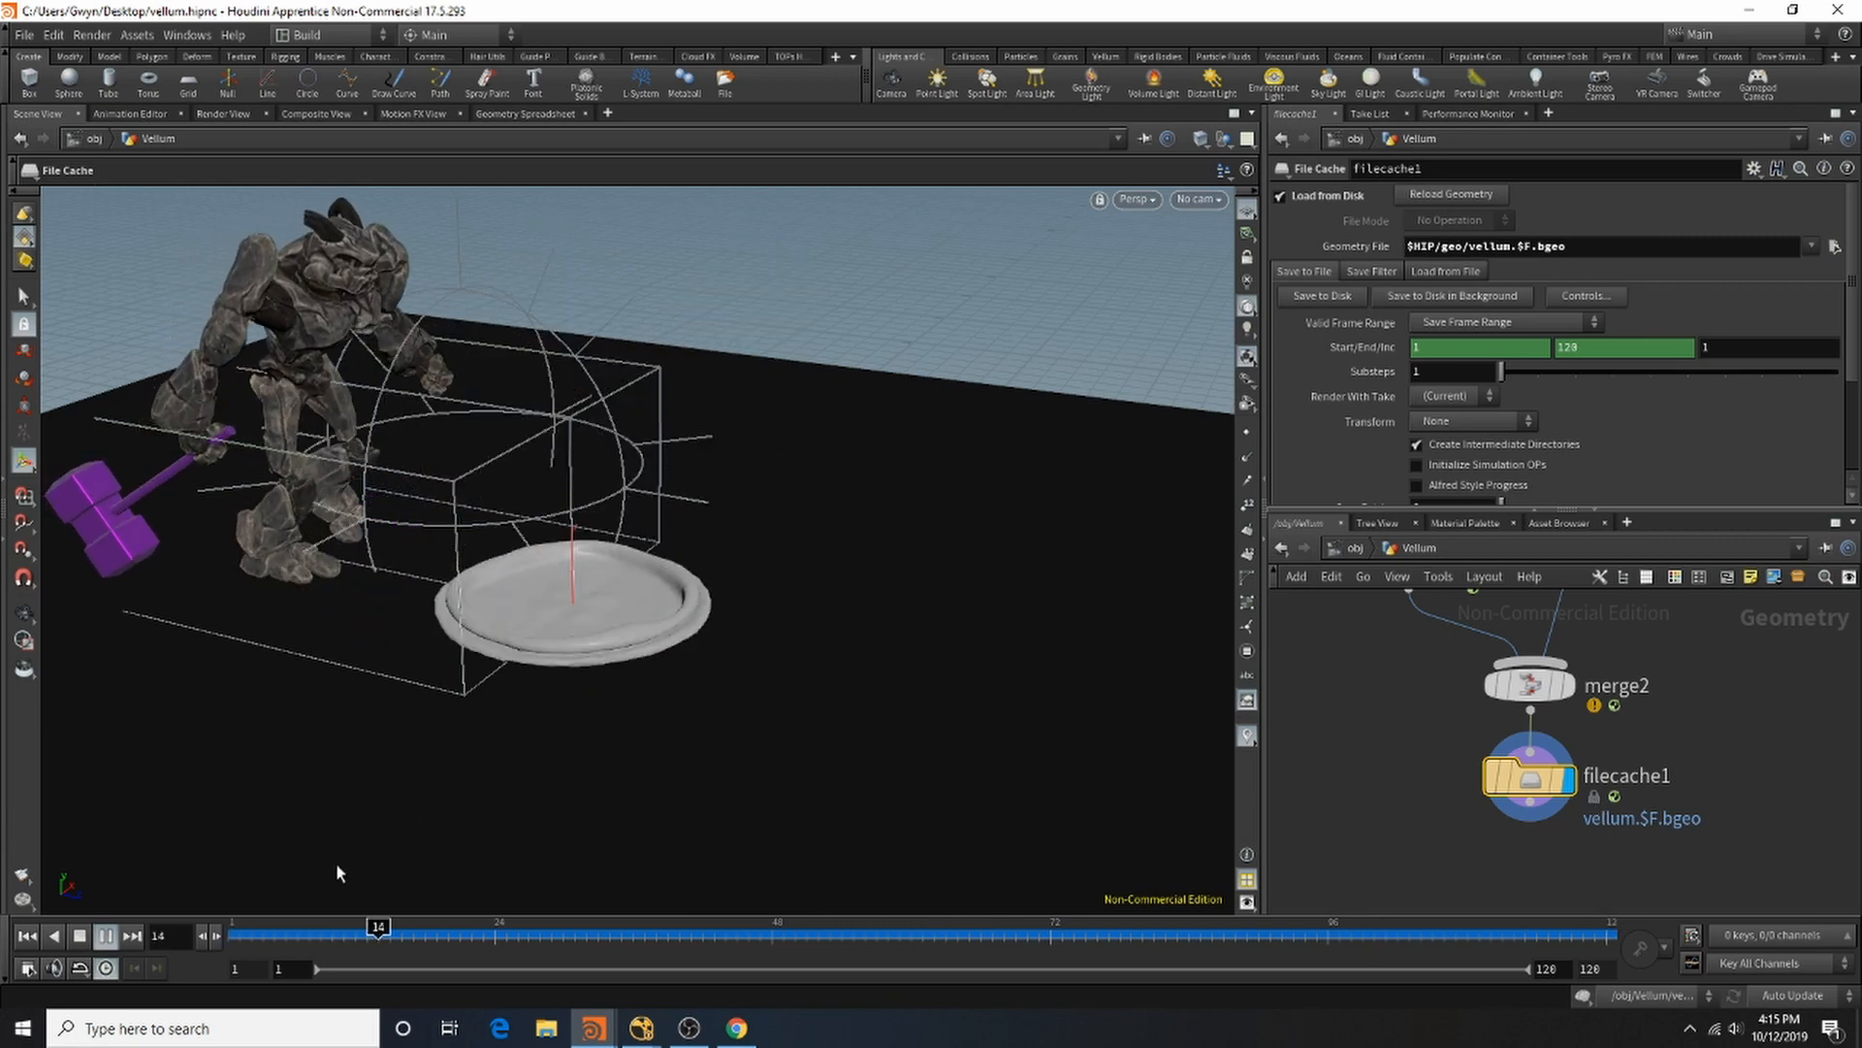
click(81, 937)
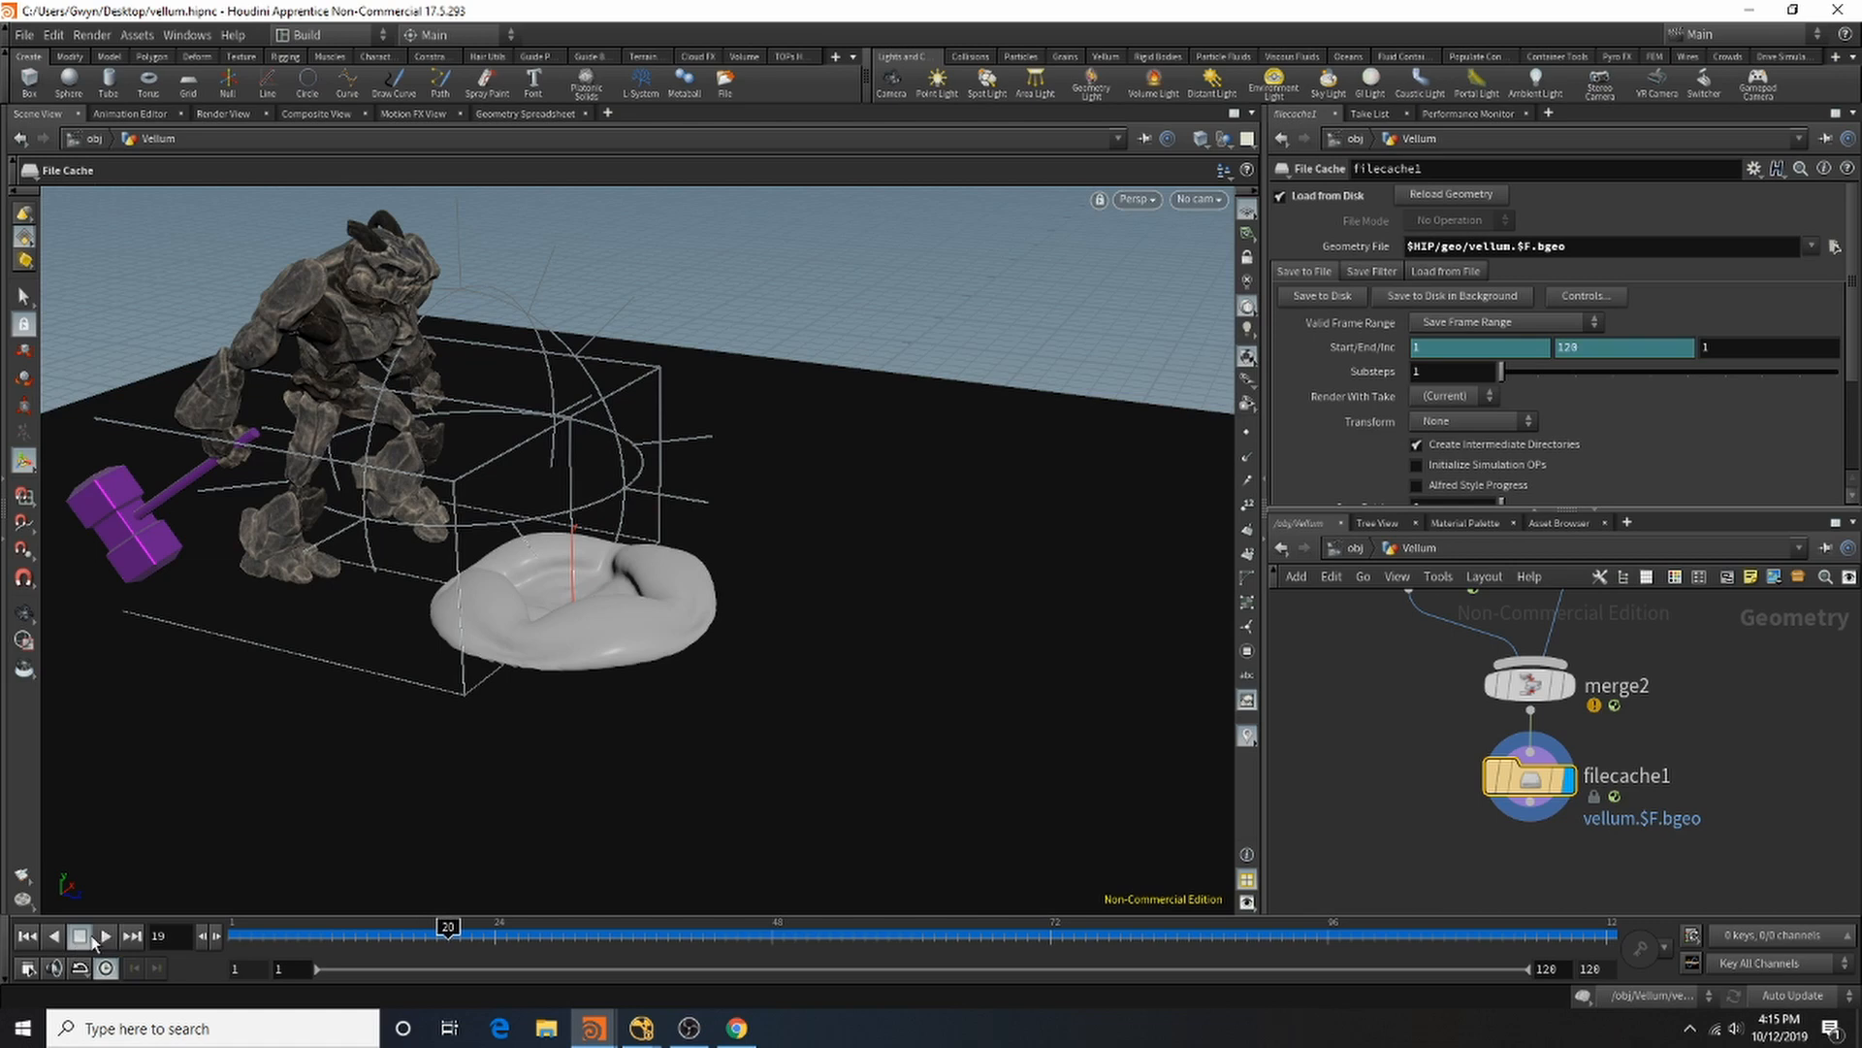
Step: Jump to frame 106 to view the cached collision between the hammer character and the balloon shape
click(1443, 937)
scroll(1373, 760, down, 3)
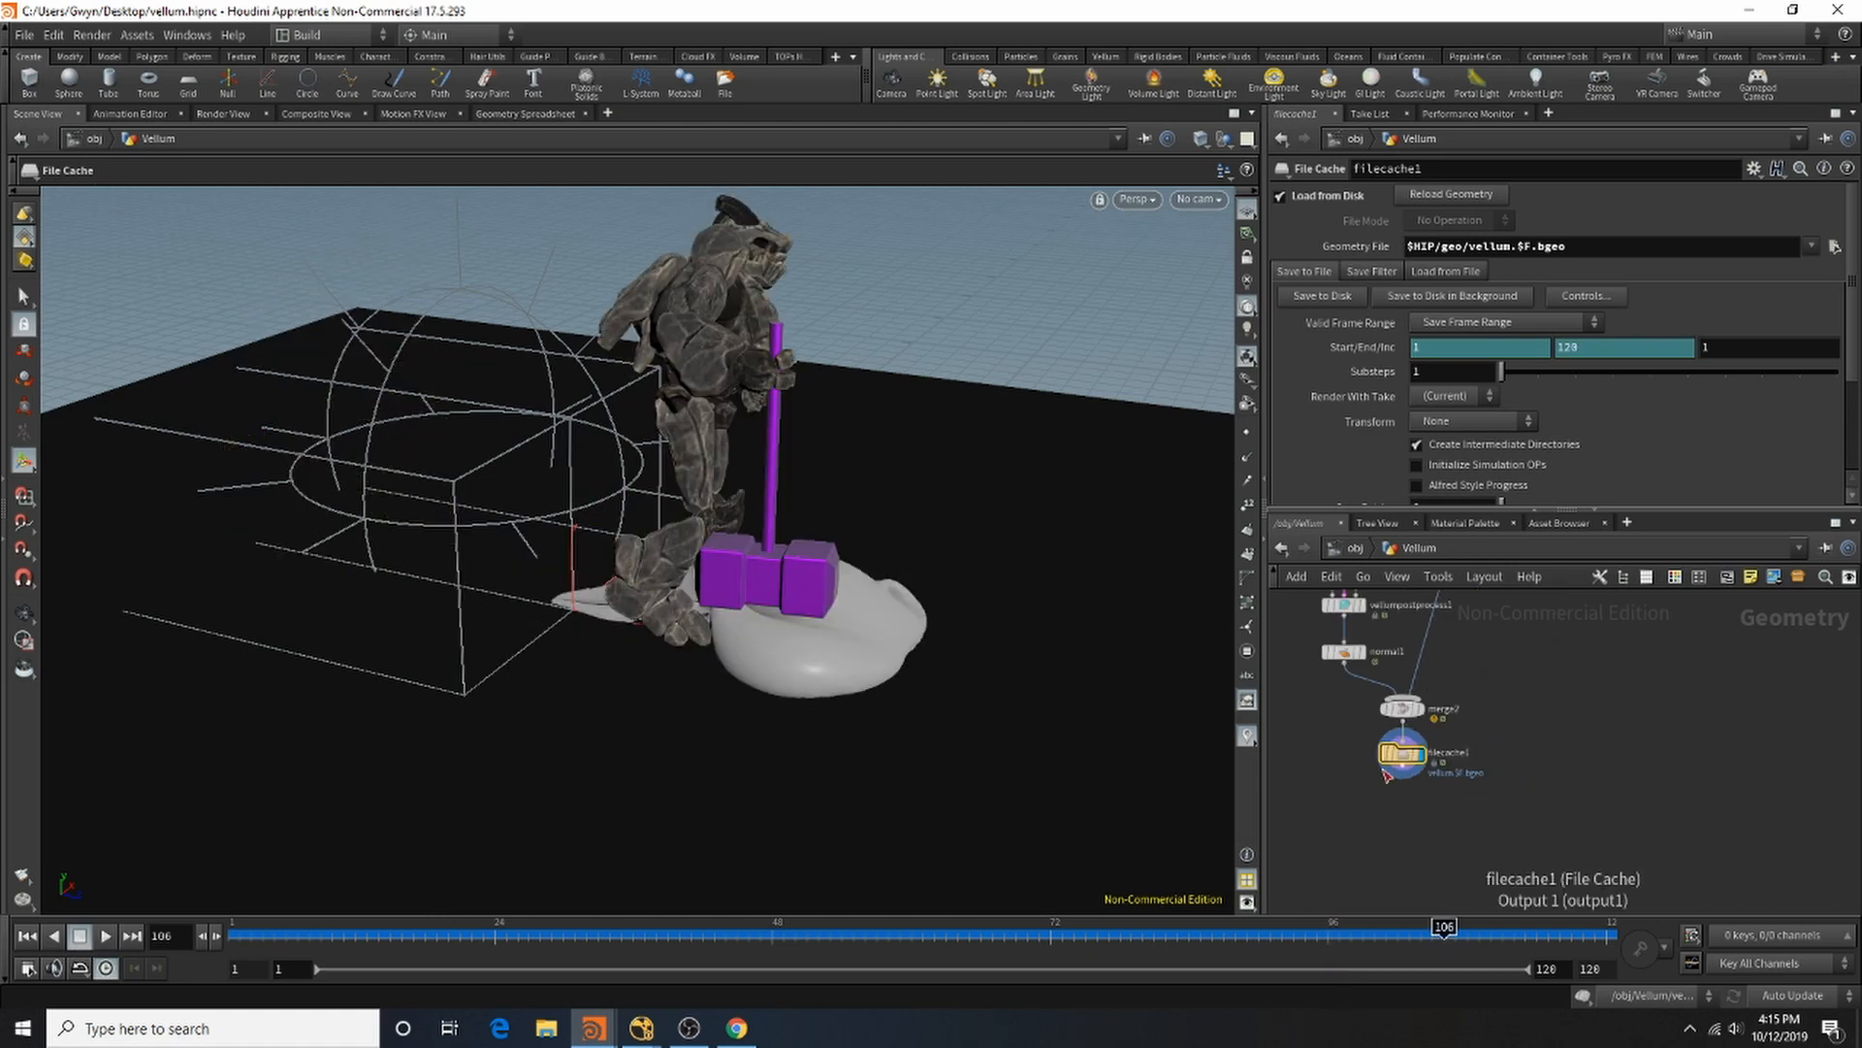
scroll(1381, 781, down, 3)
scroll(1372, 739, up, 6)
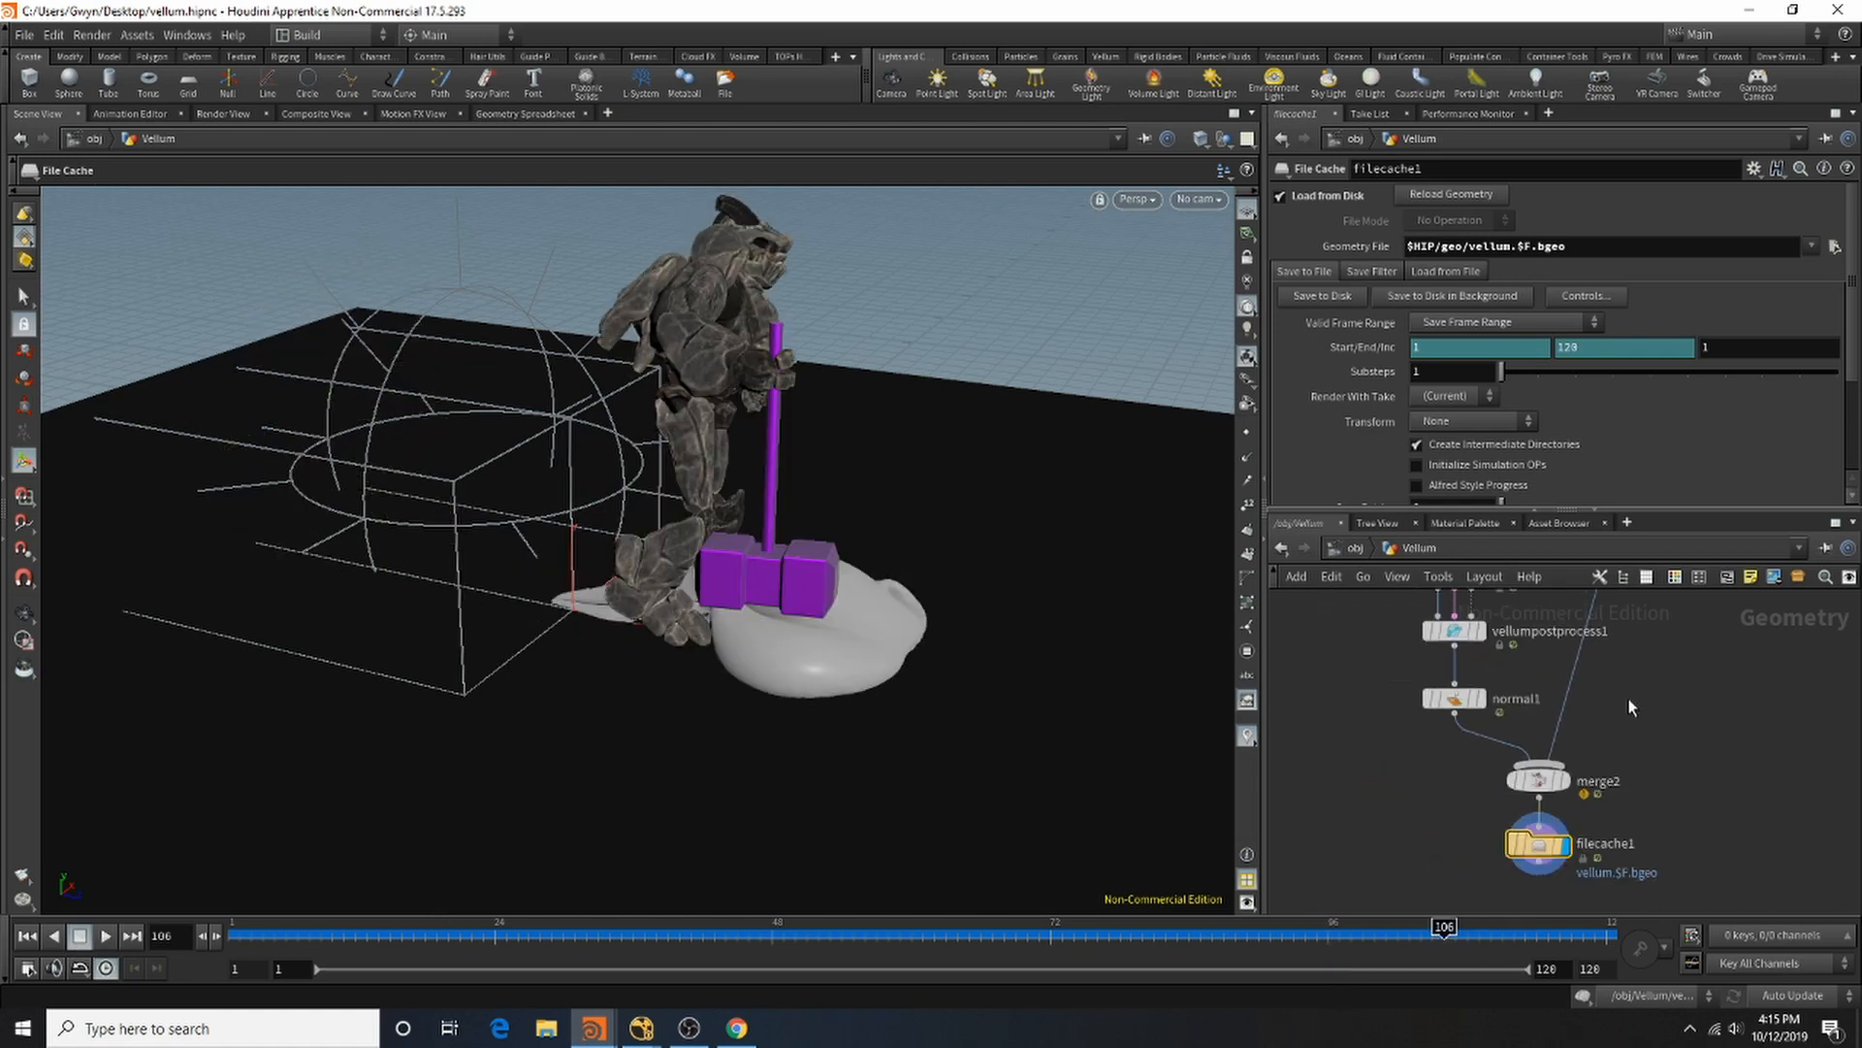
key(Tab)
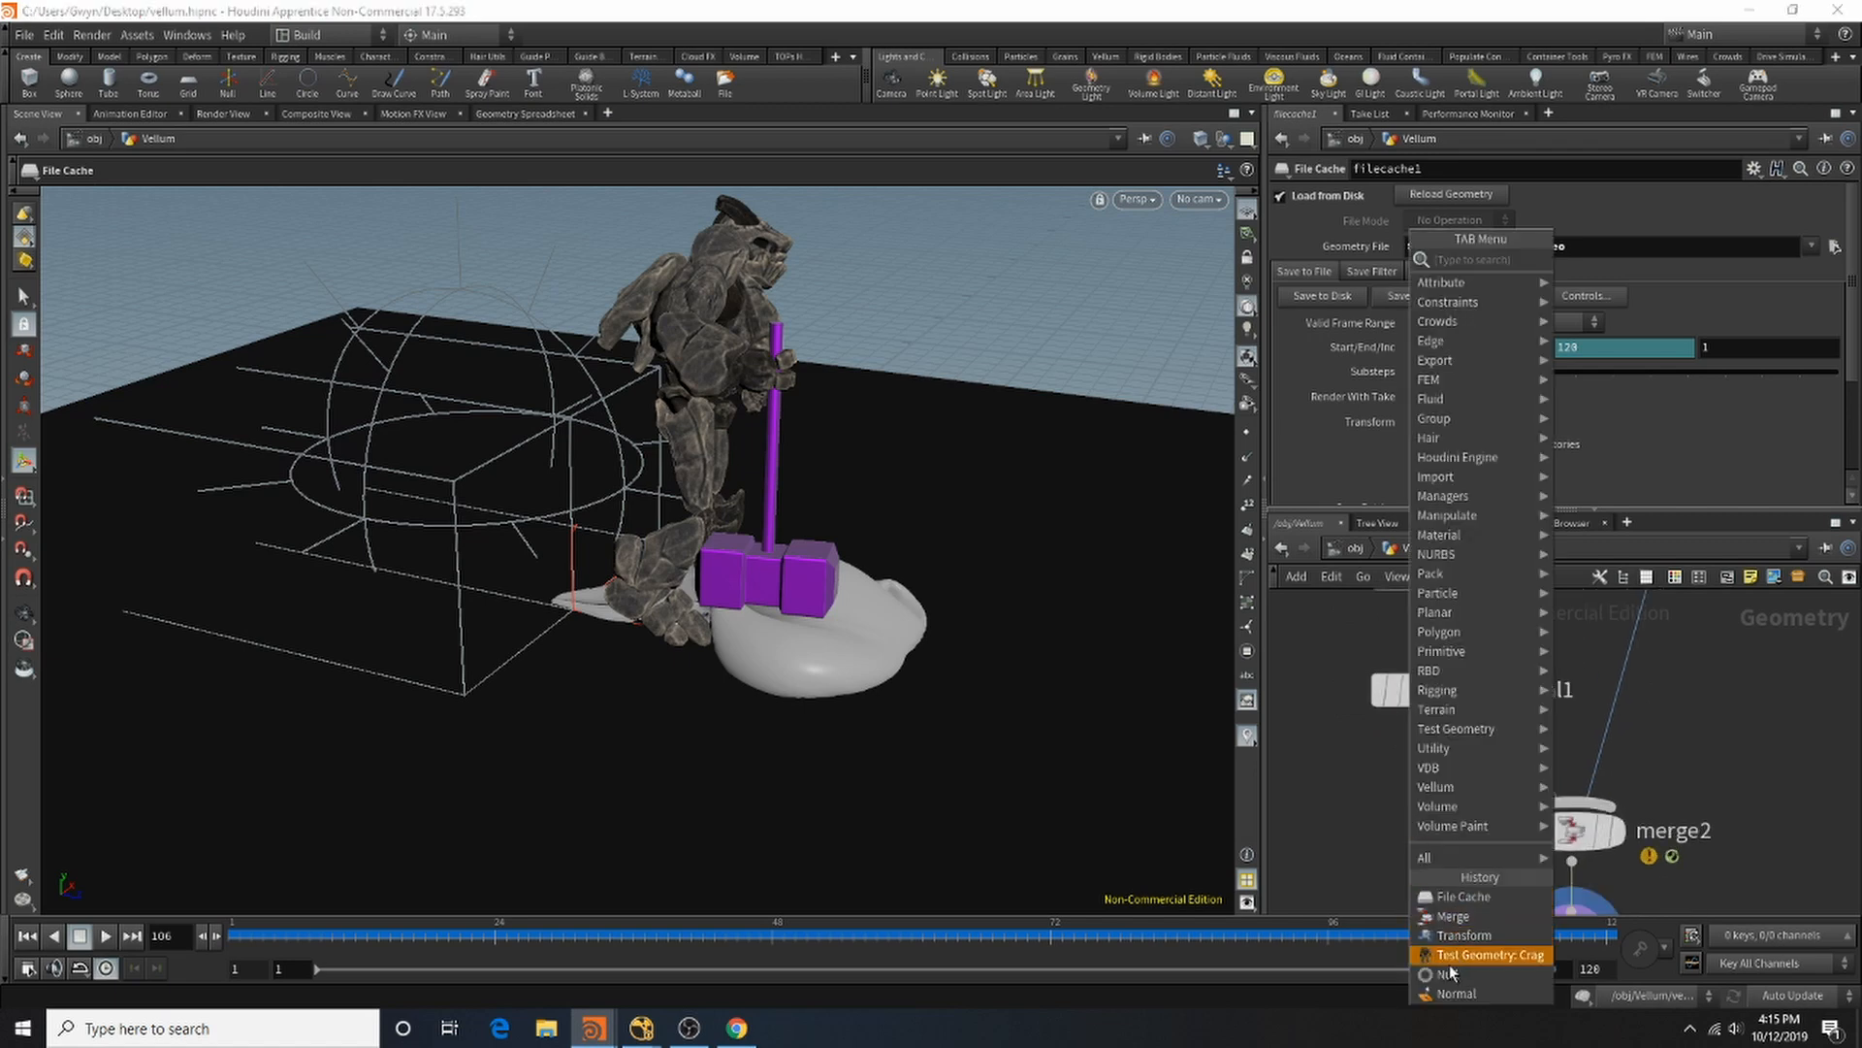
click(1475, 955)
click(1395, 824)
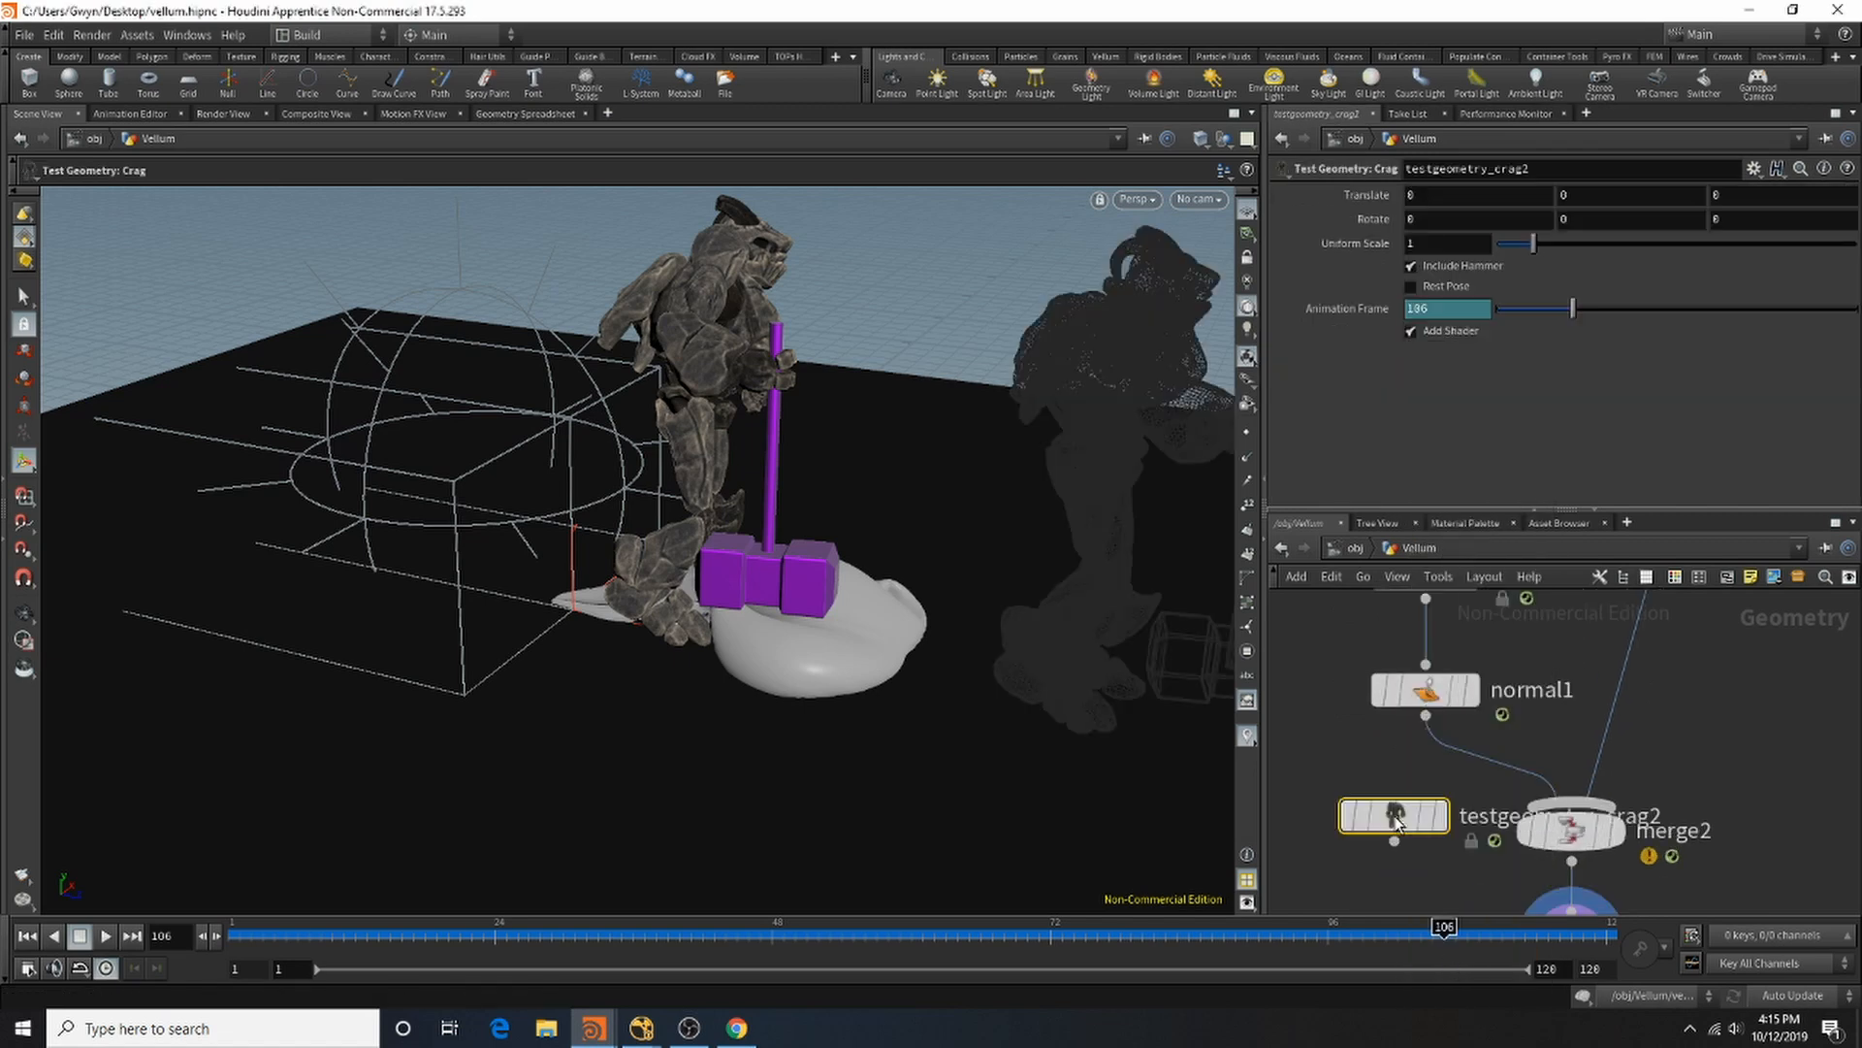
key(Delete)
Step: Add a Null node below normal1 and wire normal1's output into it
key(Tab)
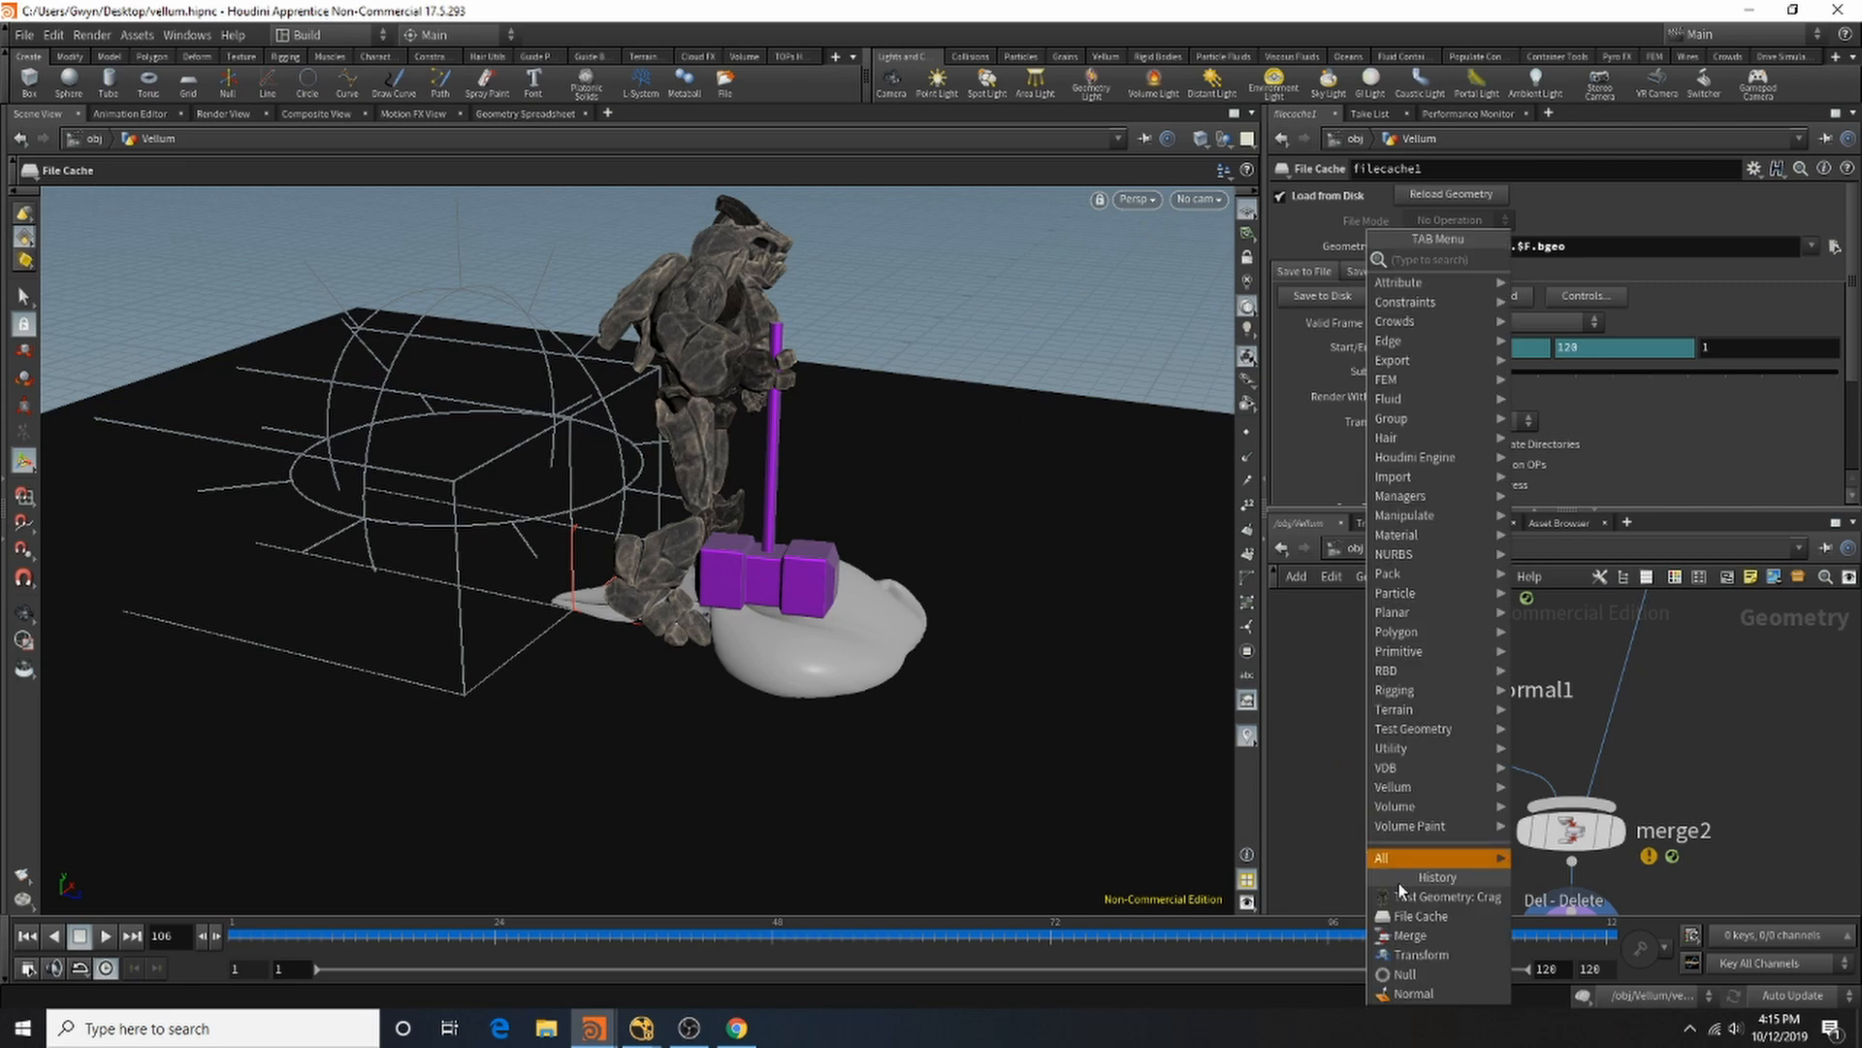
click(1412, 978)
click(1413, 840)
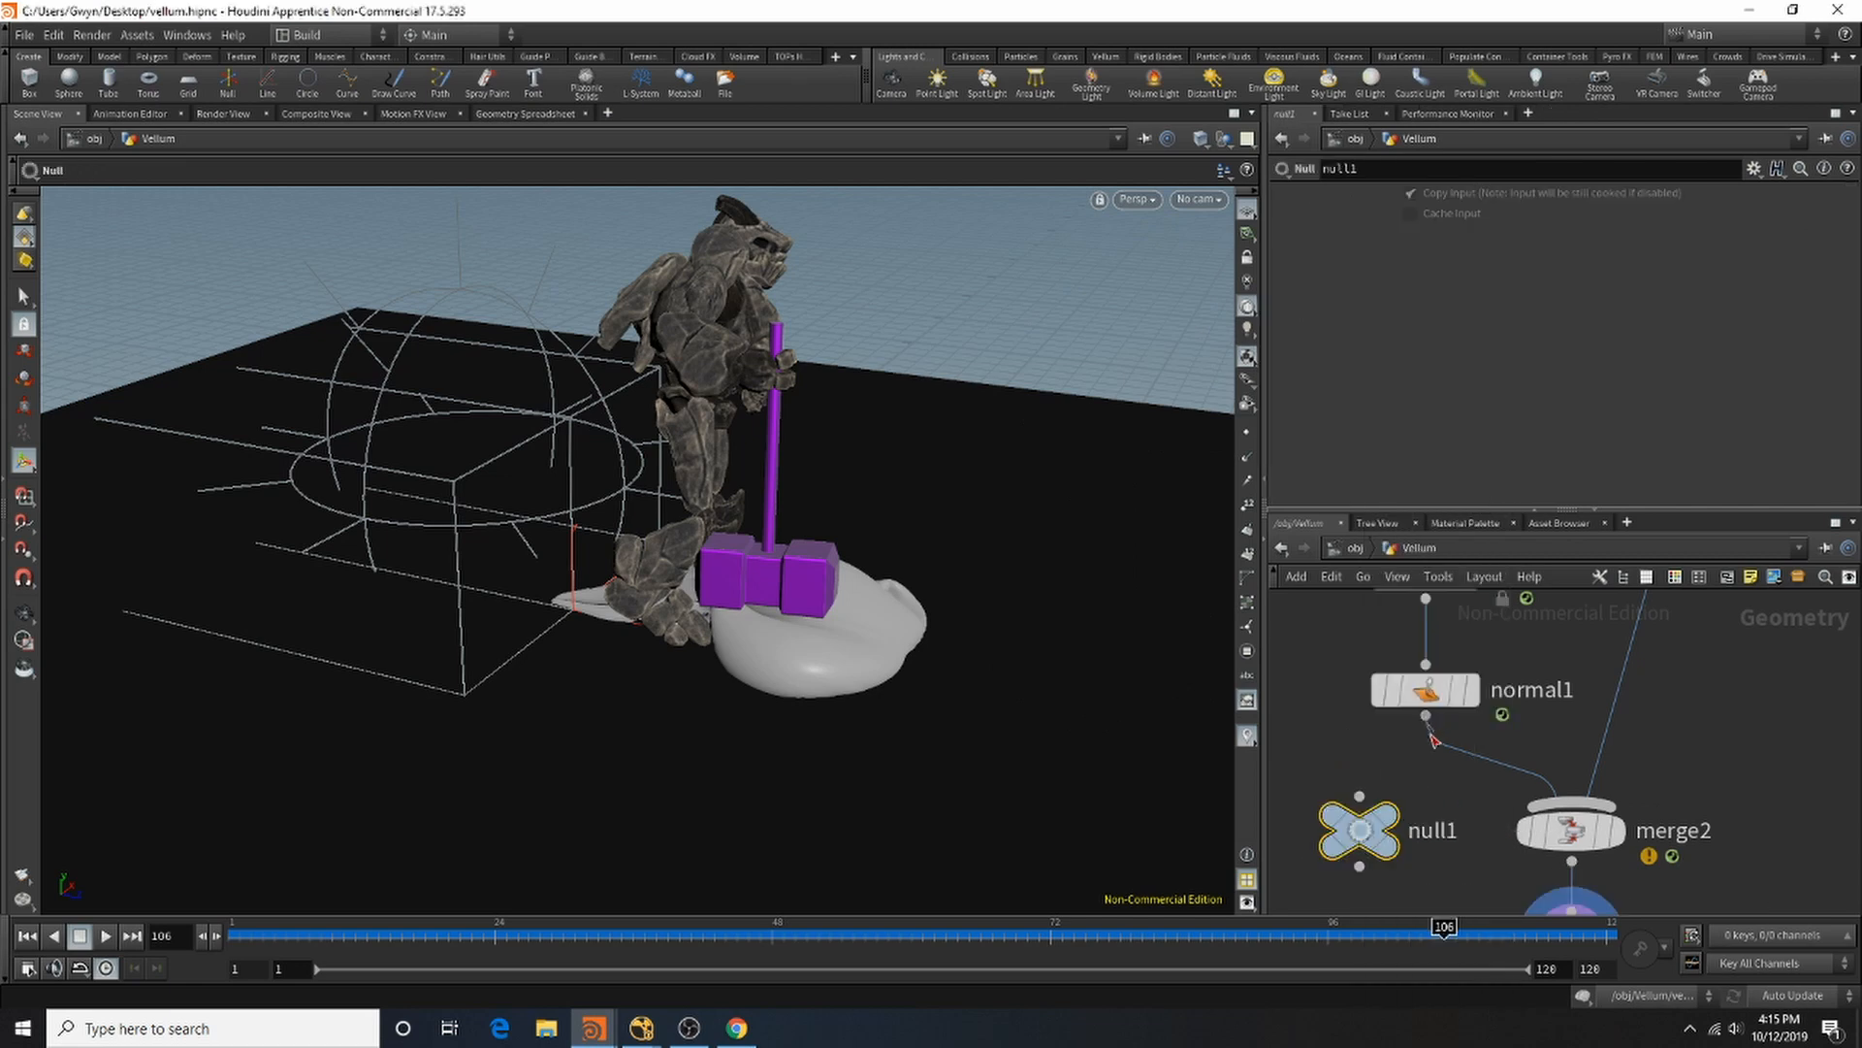
scroll(1418, 810, down, 3)
scroll(1420, 811, up, 3)
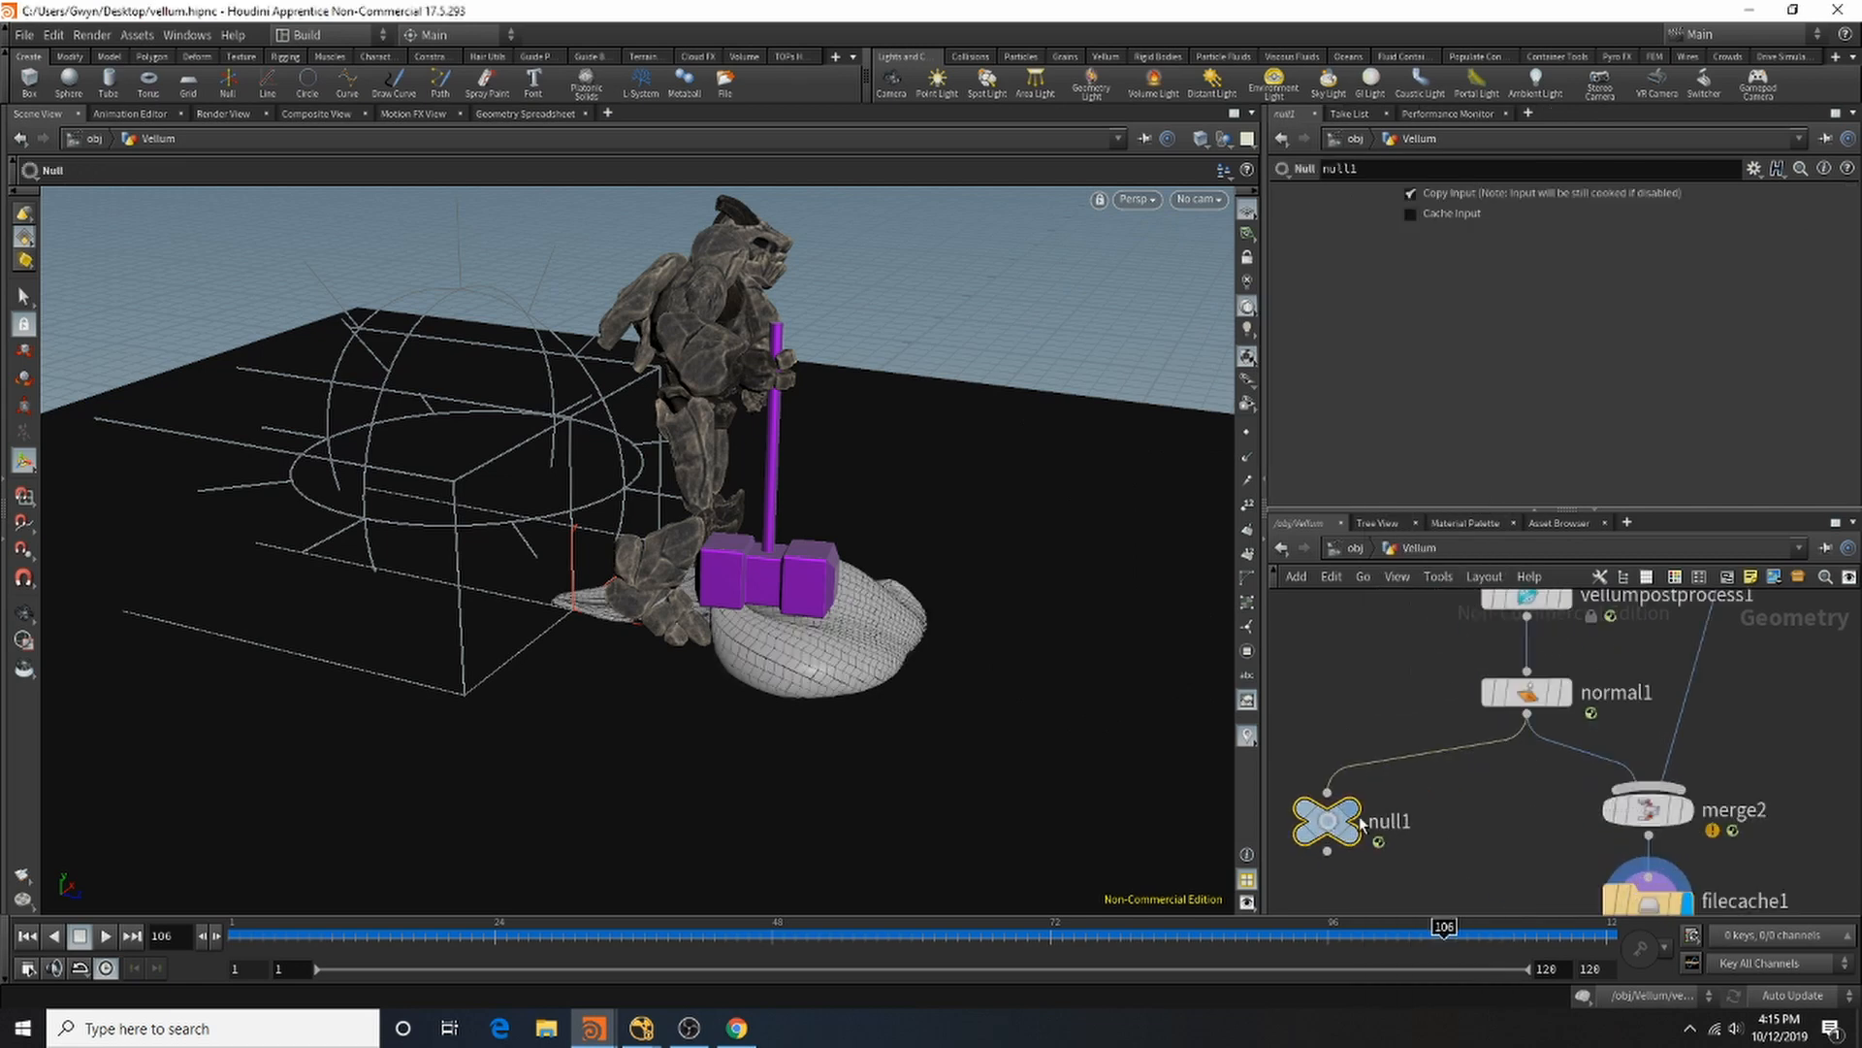
Step: Rename the new Null node as Simulation_Out
double_click(1393, 822)
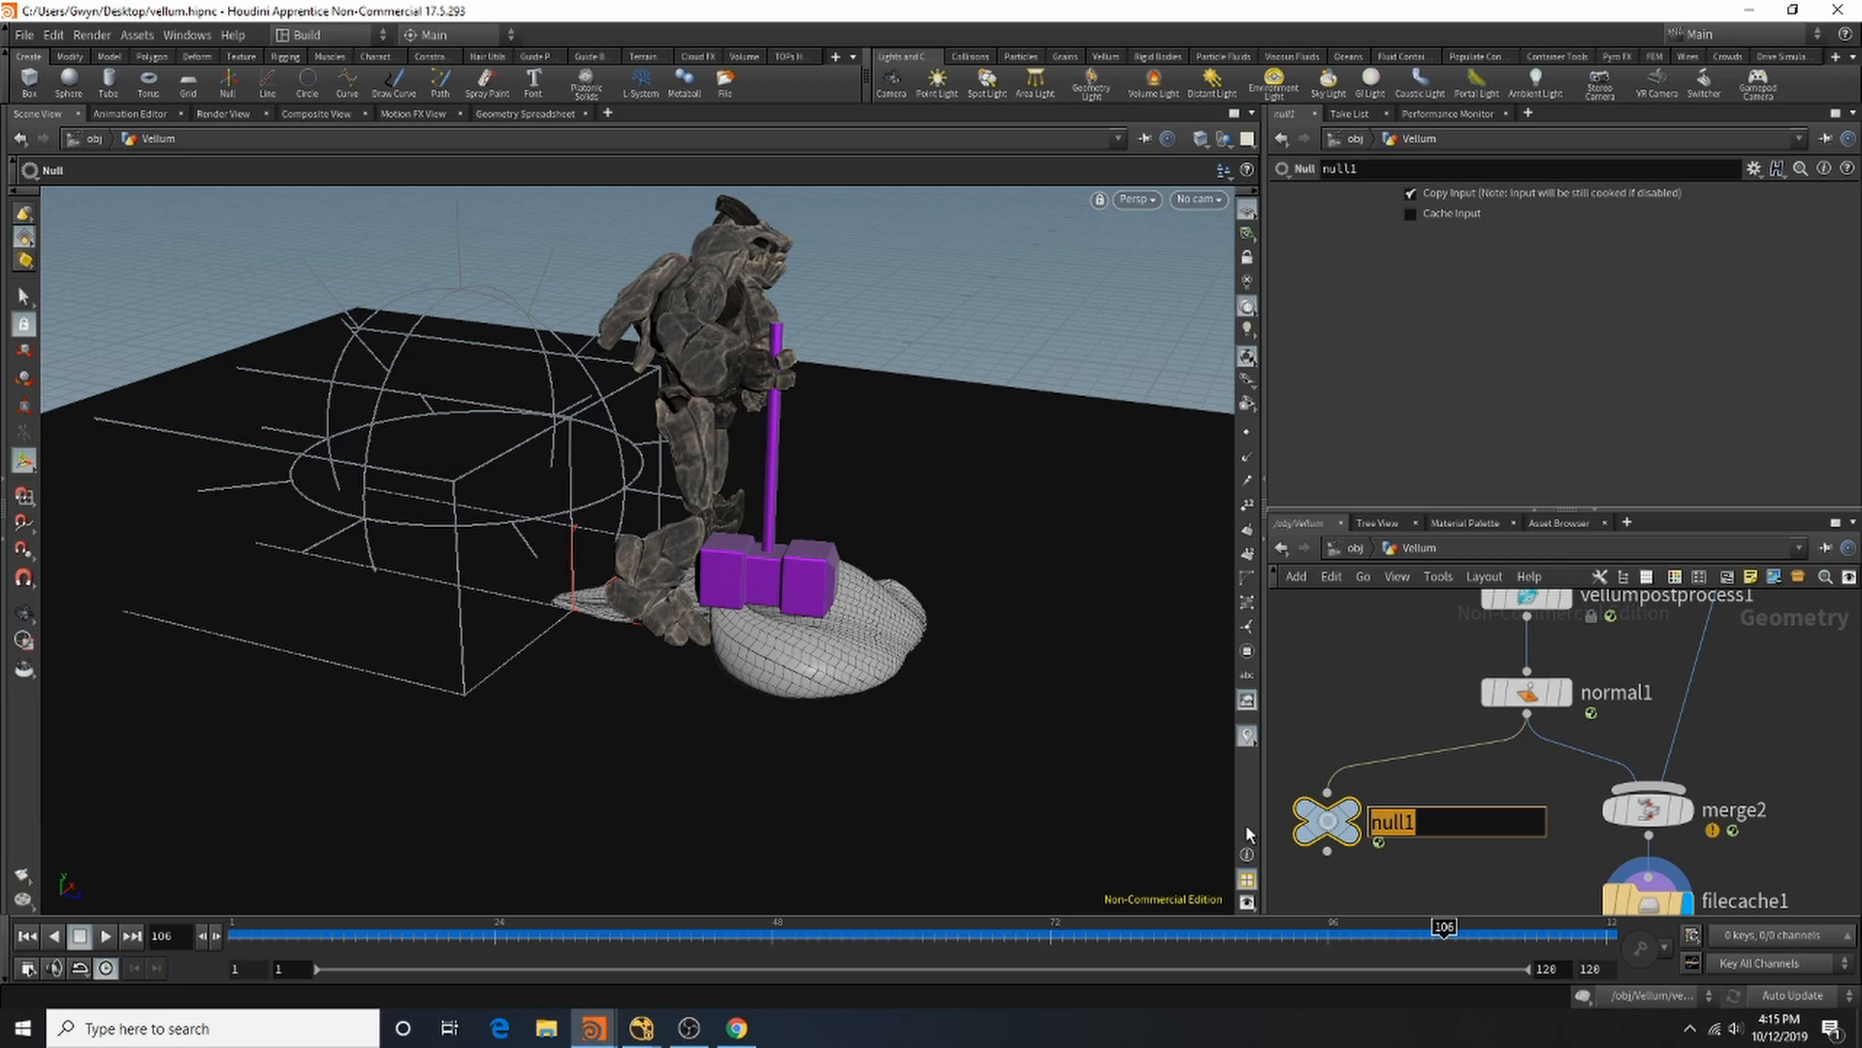
text(Sim)
text(ulation_Out)
key(Return)
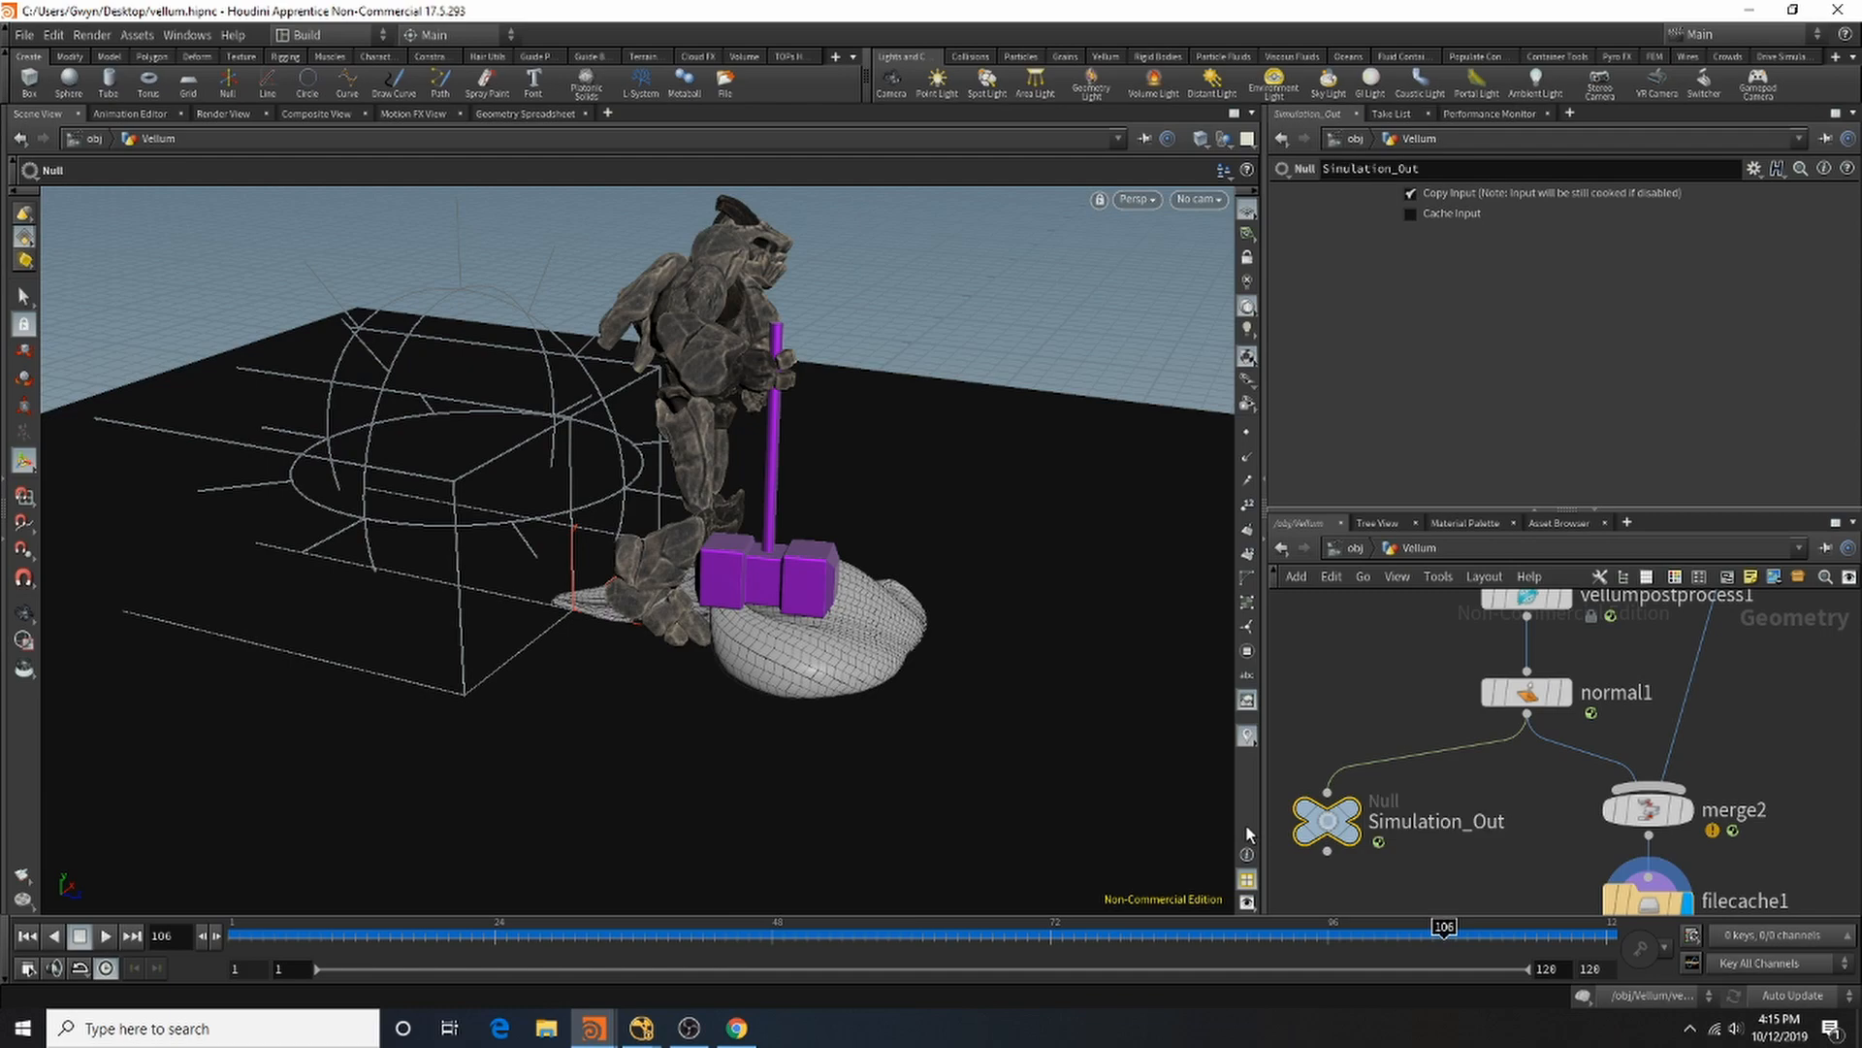
click(1352, 551)
click(1370, 717)
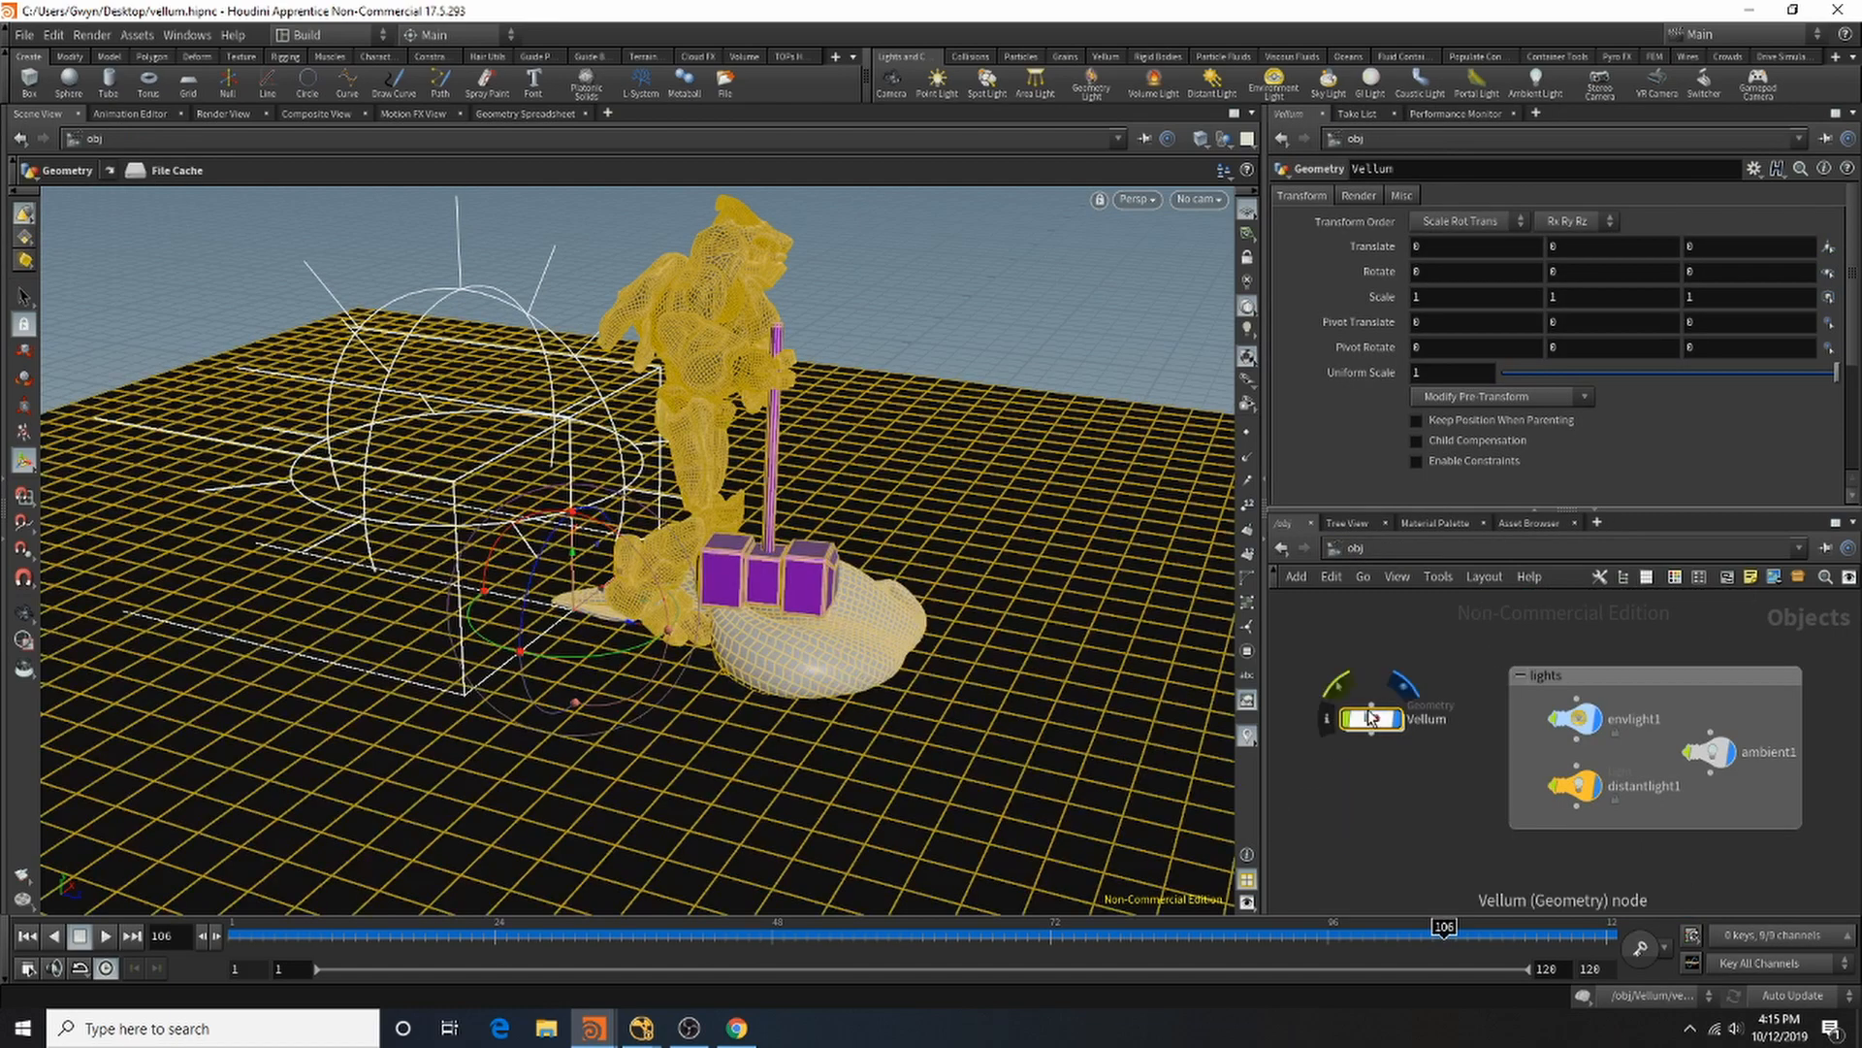
double_click(1371, 720)
scroll(1561, 748, down, 8)
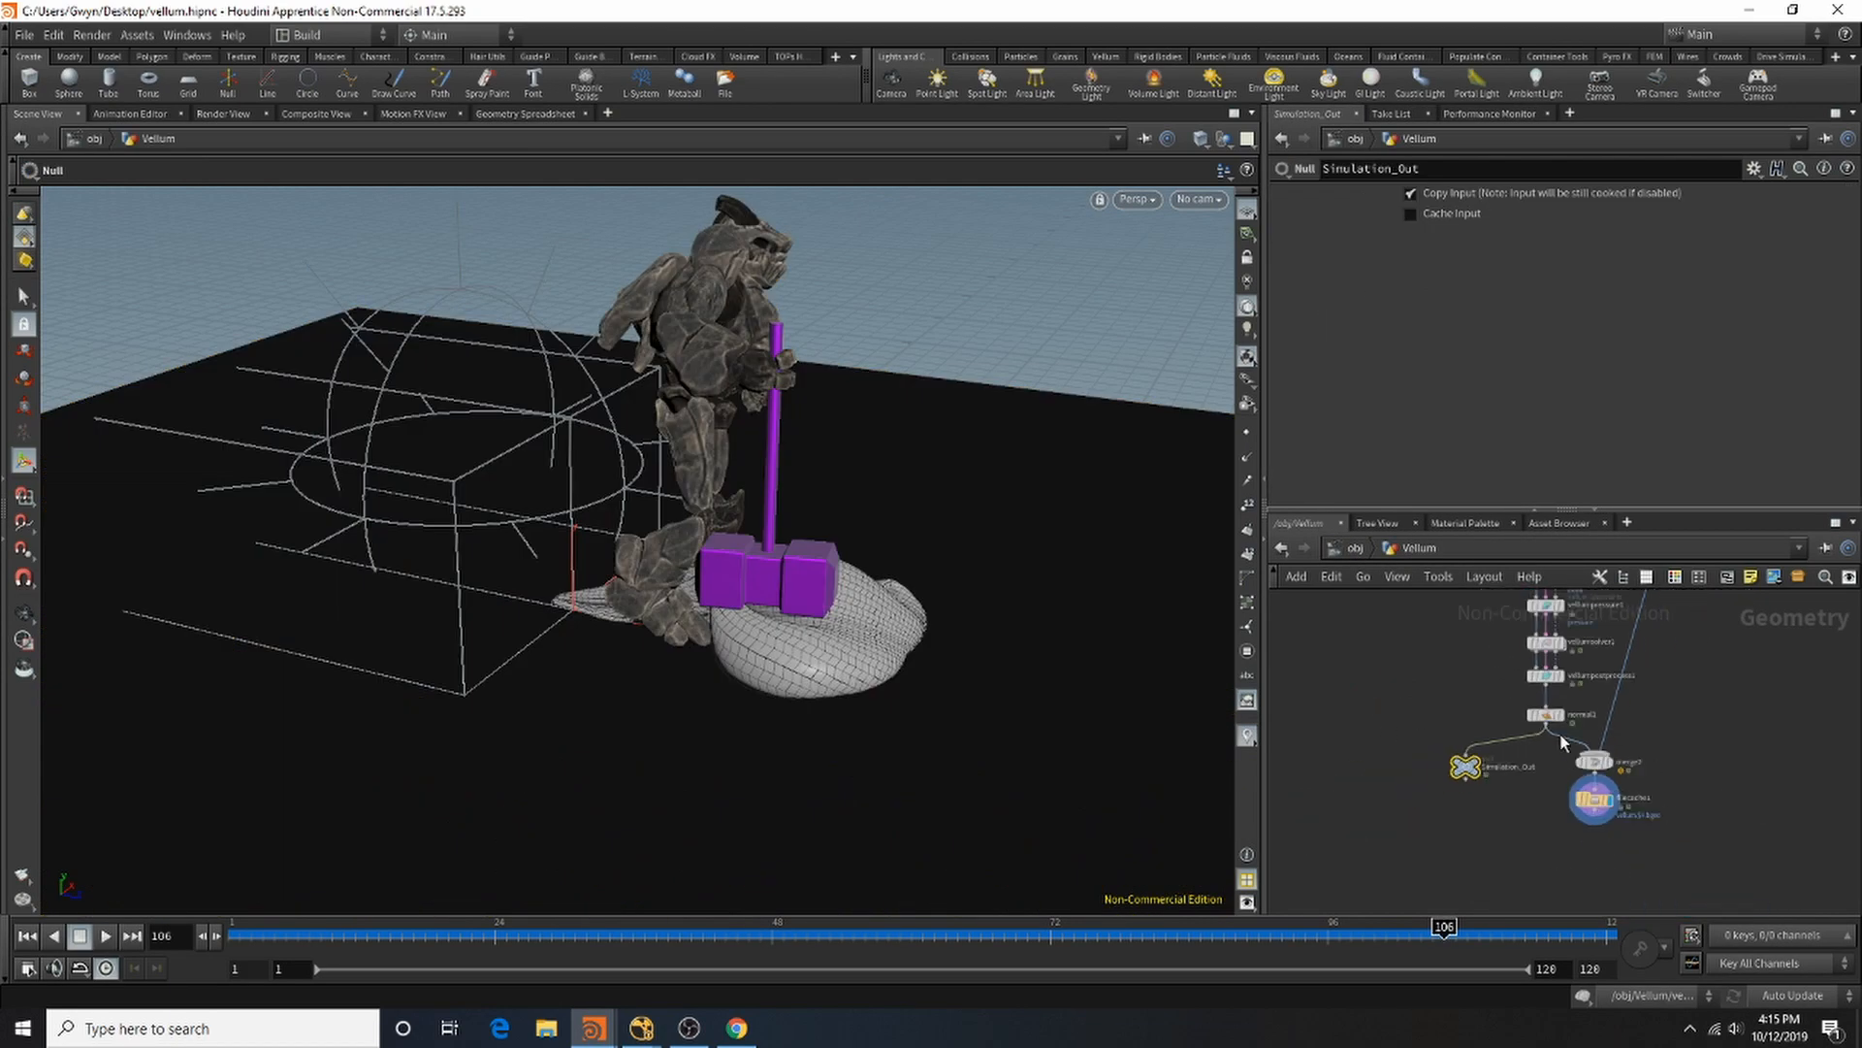
scroll(1500, 813, up, 5)
scroll(1506, 815, down, 6)
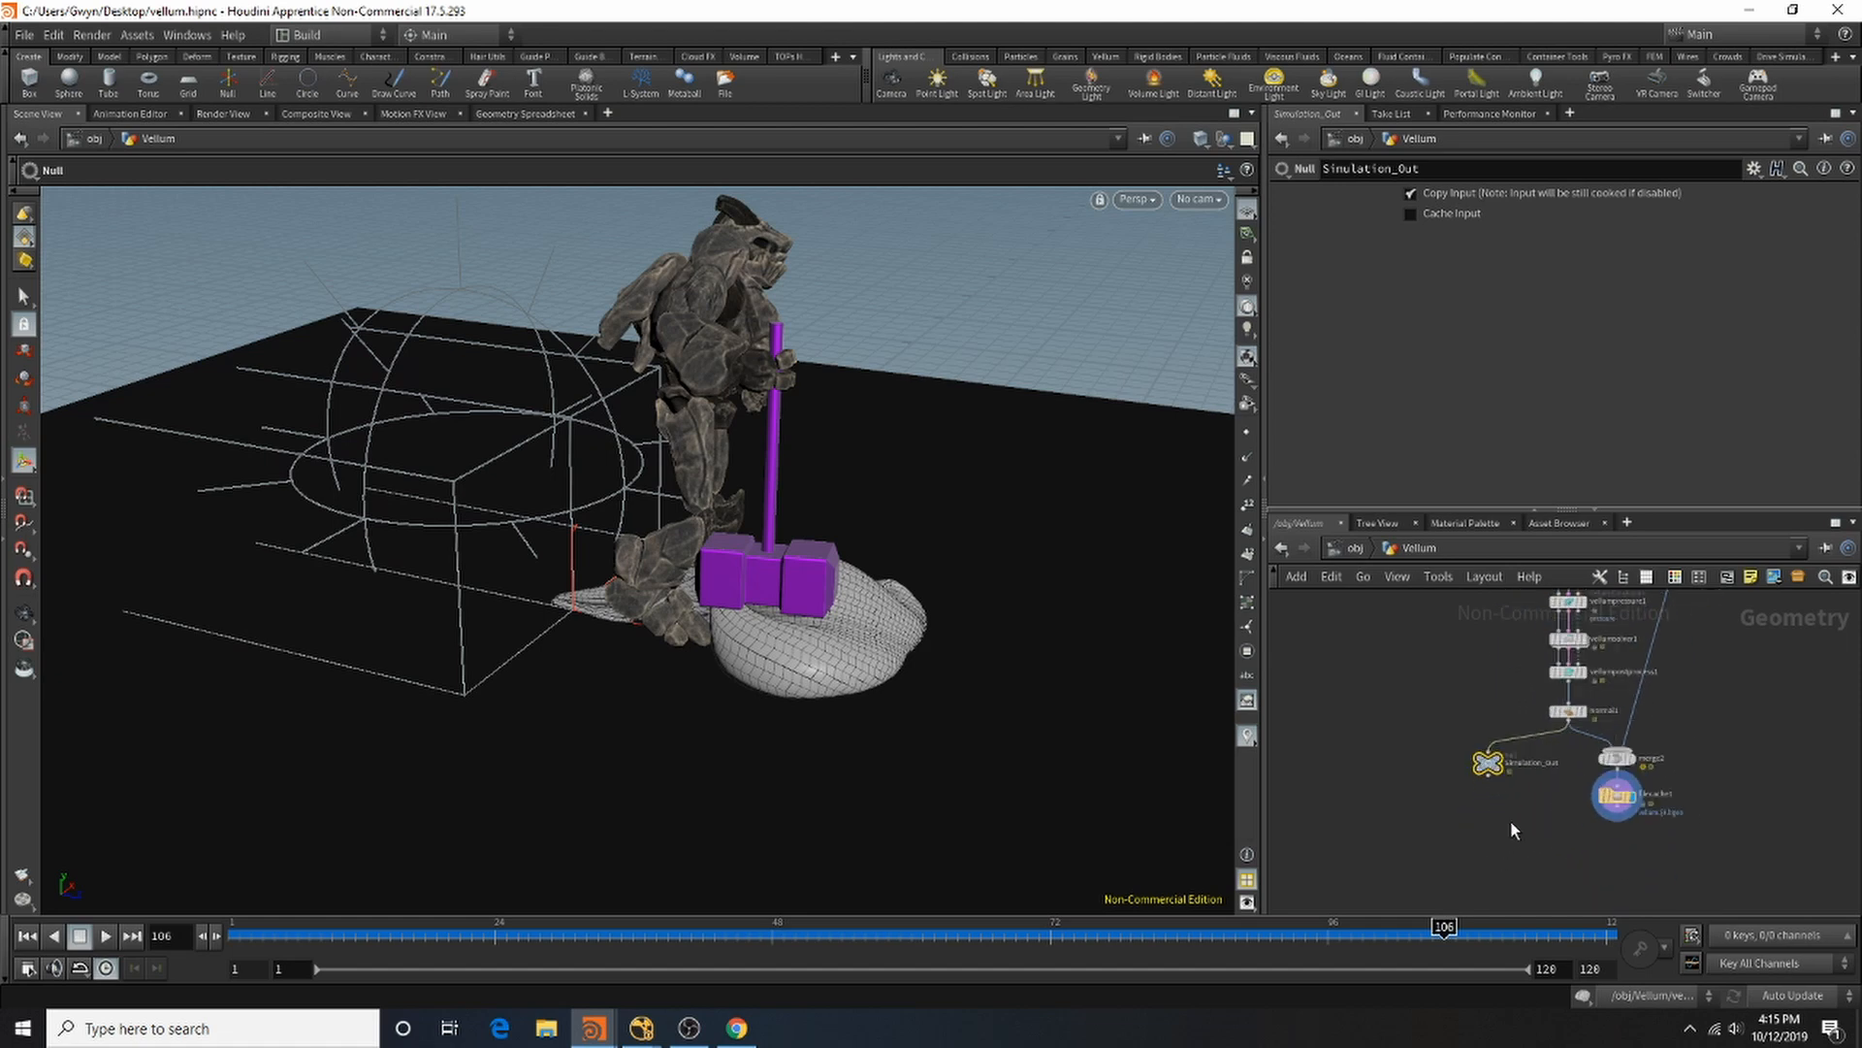
scroll(1436, 743, up, 6)
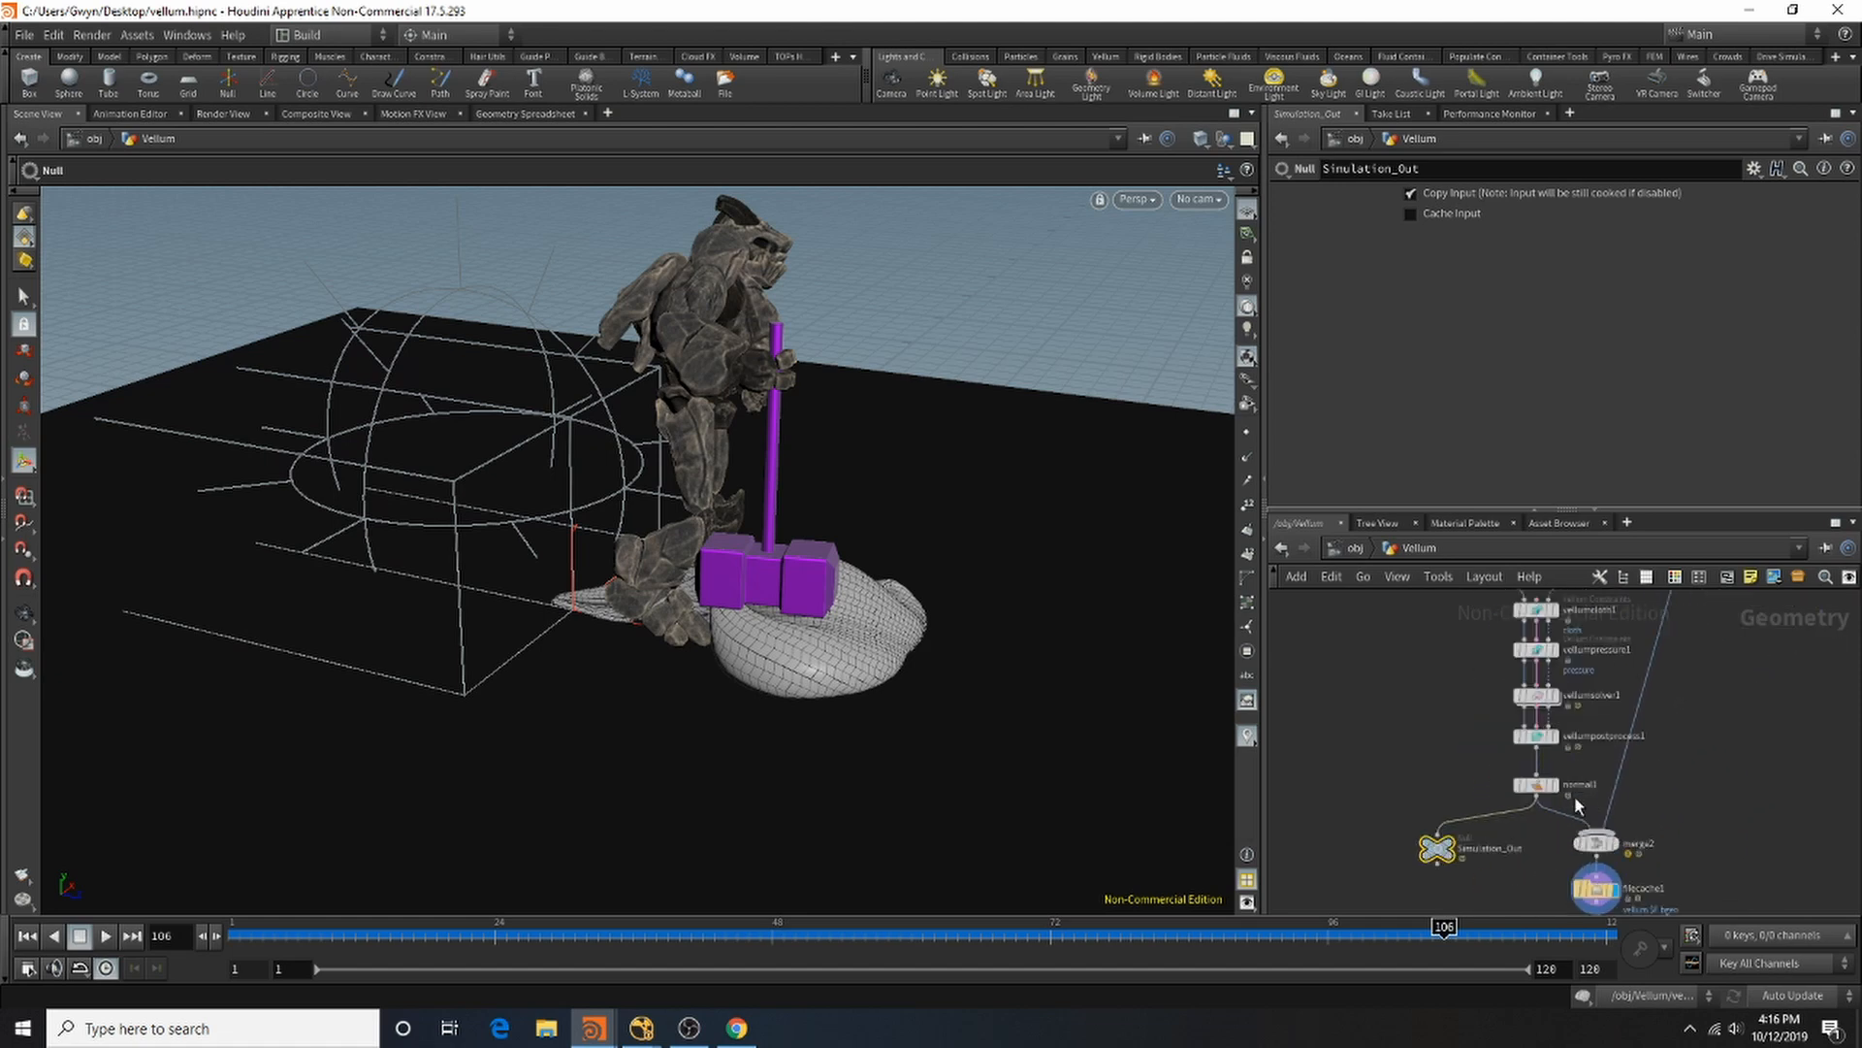
Step: Move Simulation_Out further from normal1 and insert a File Cache node on the wire between them
drag(1434, 739, 1372, 793)
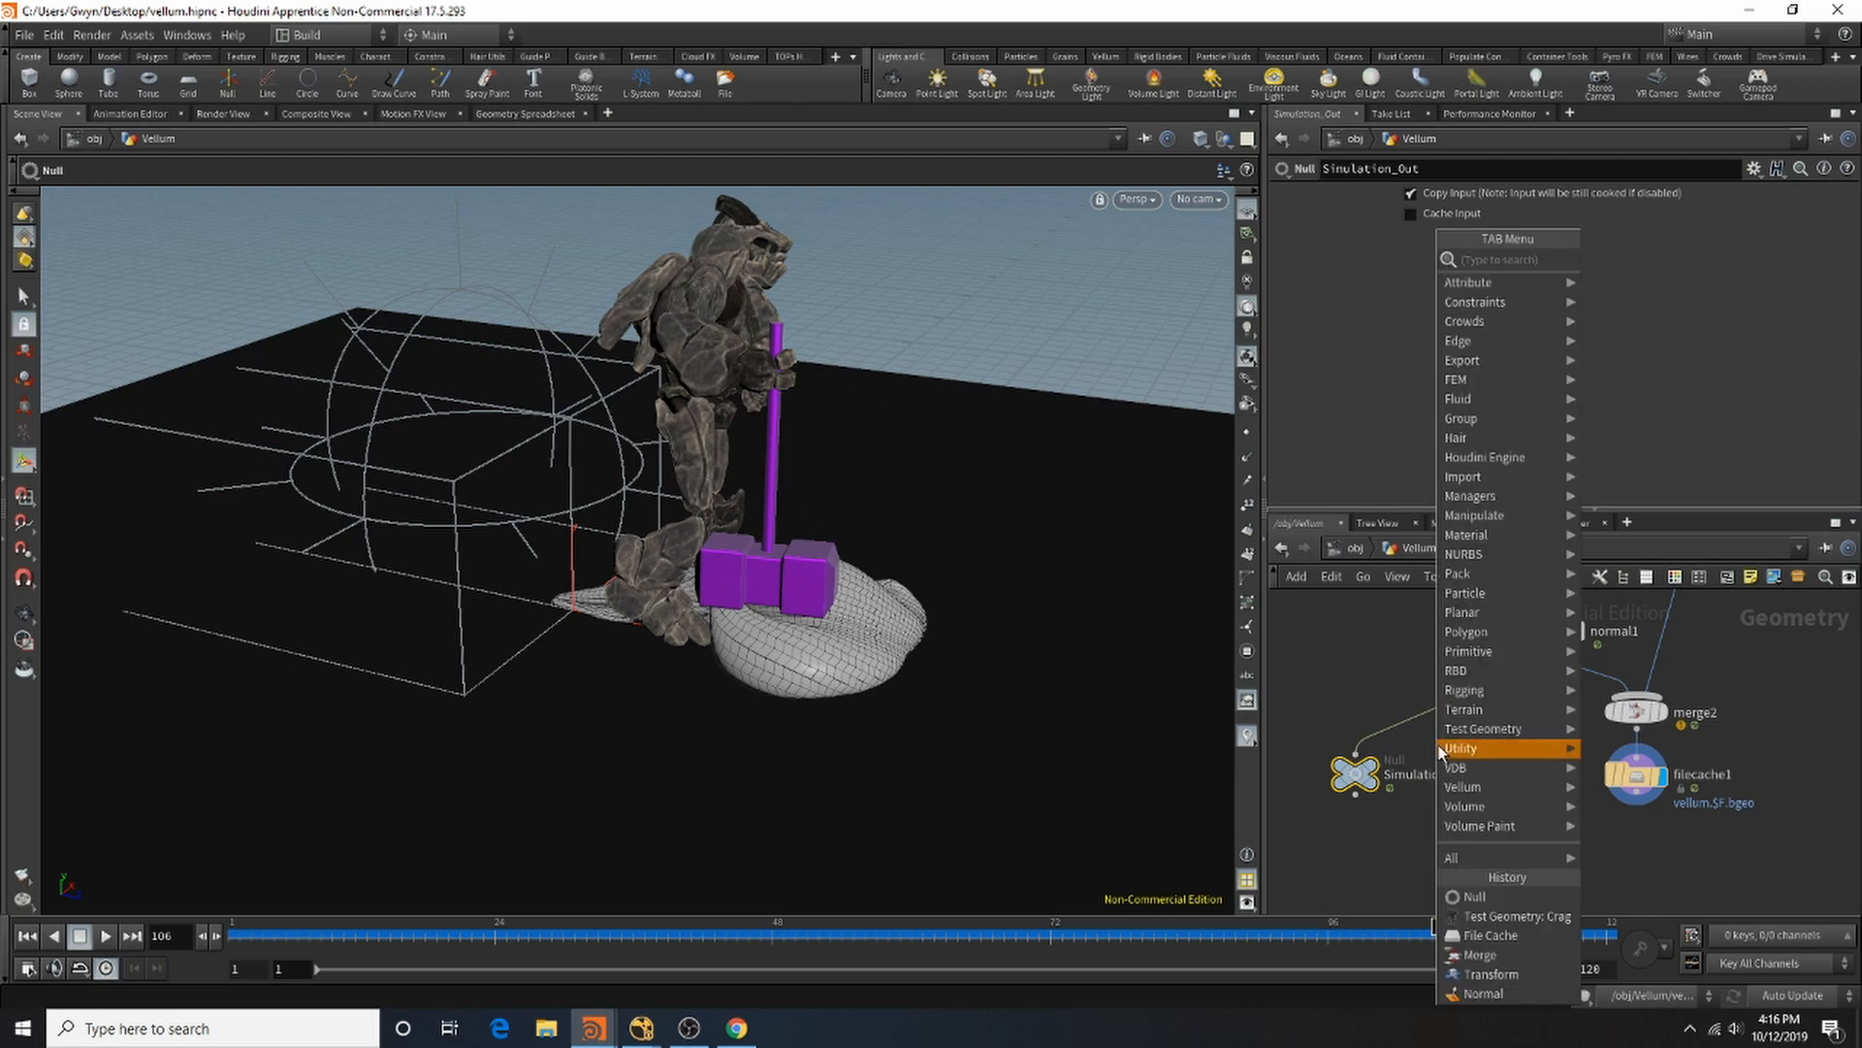
key(Tab)
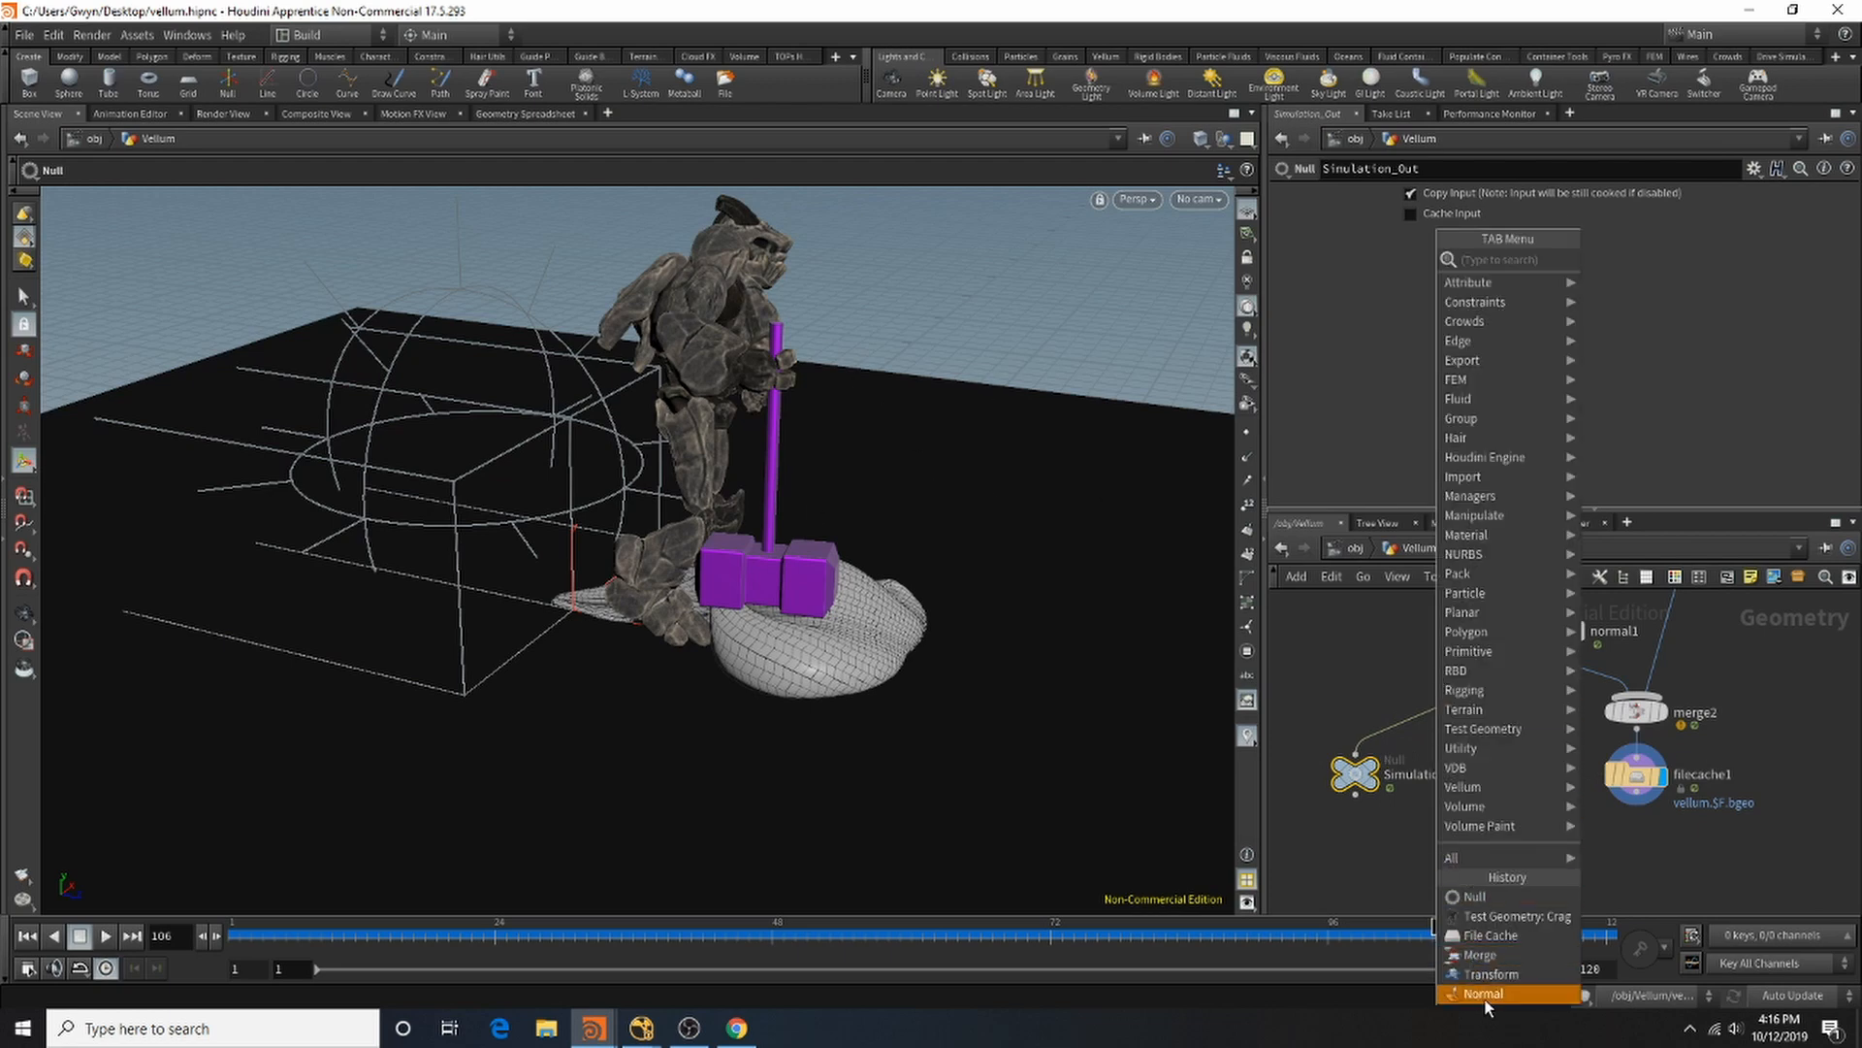
click(1525, 937)
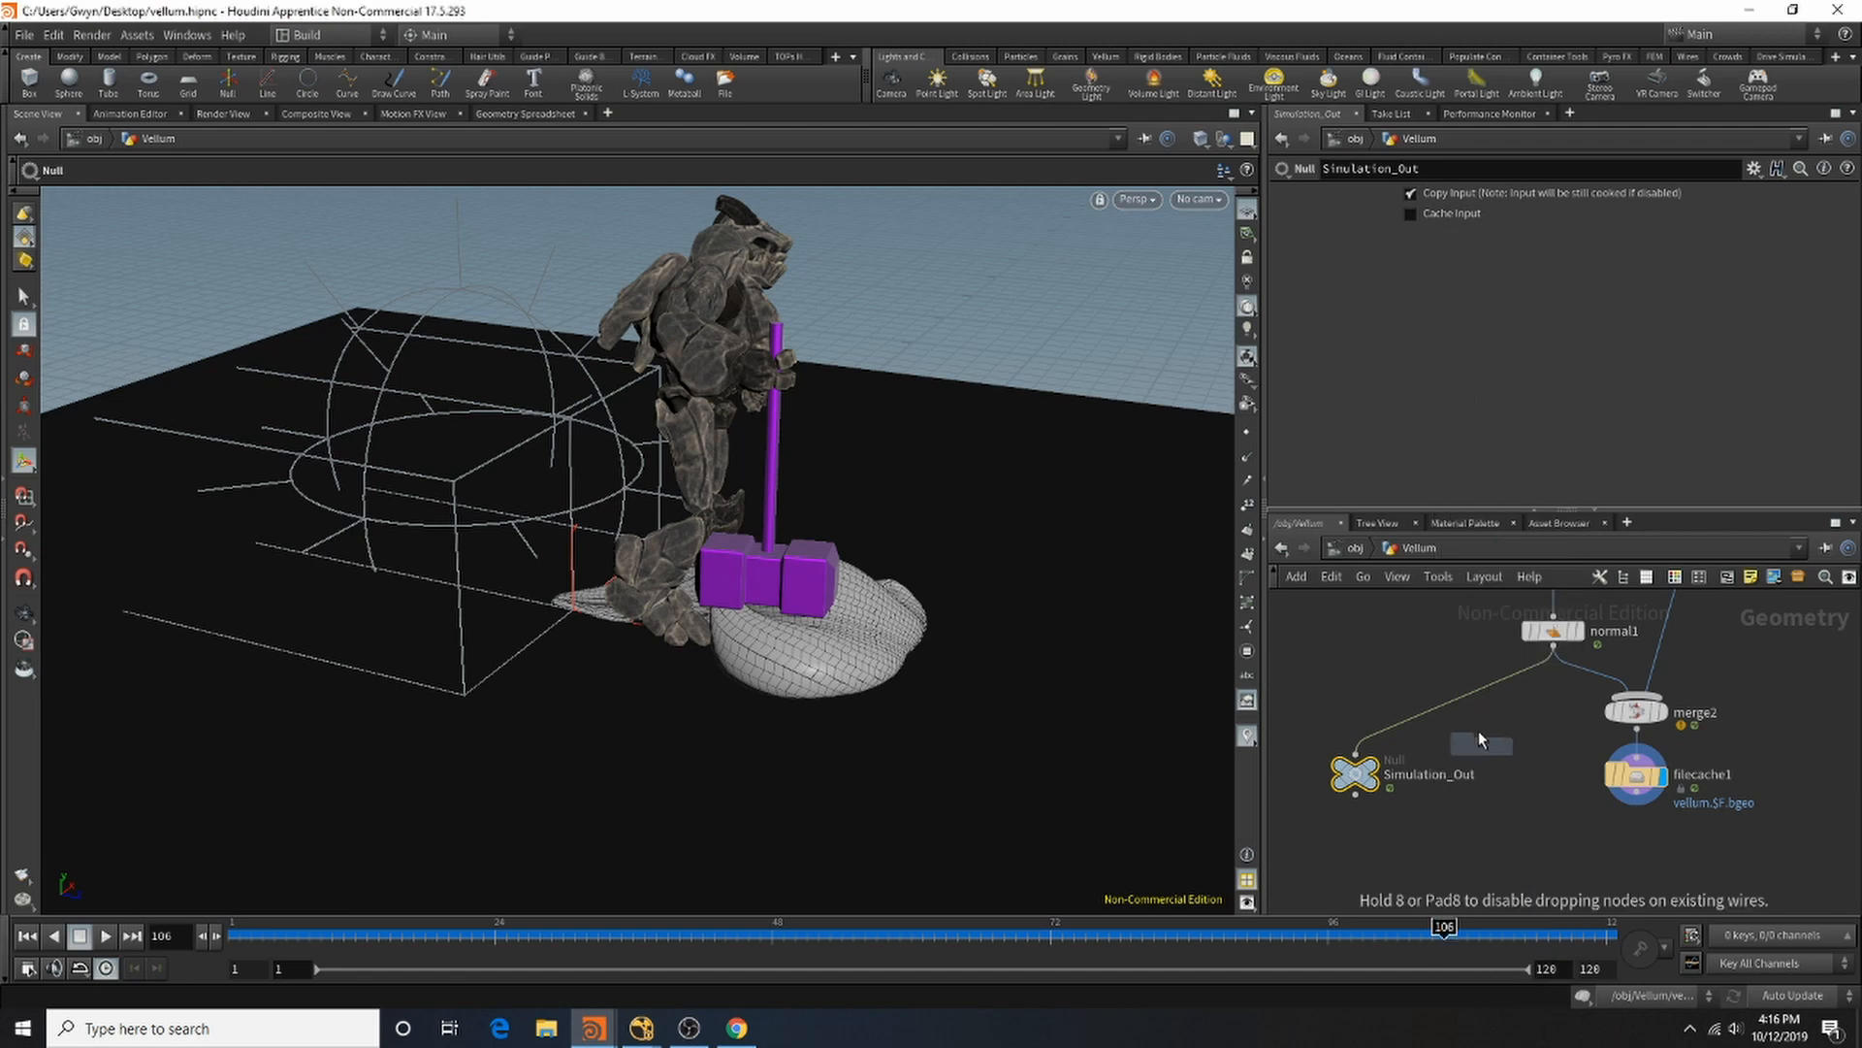
click(1468, 716)
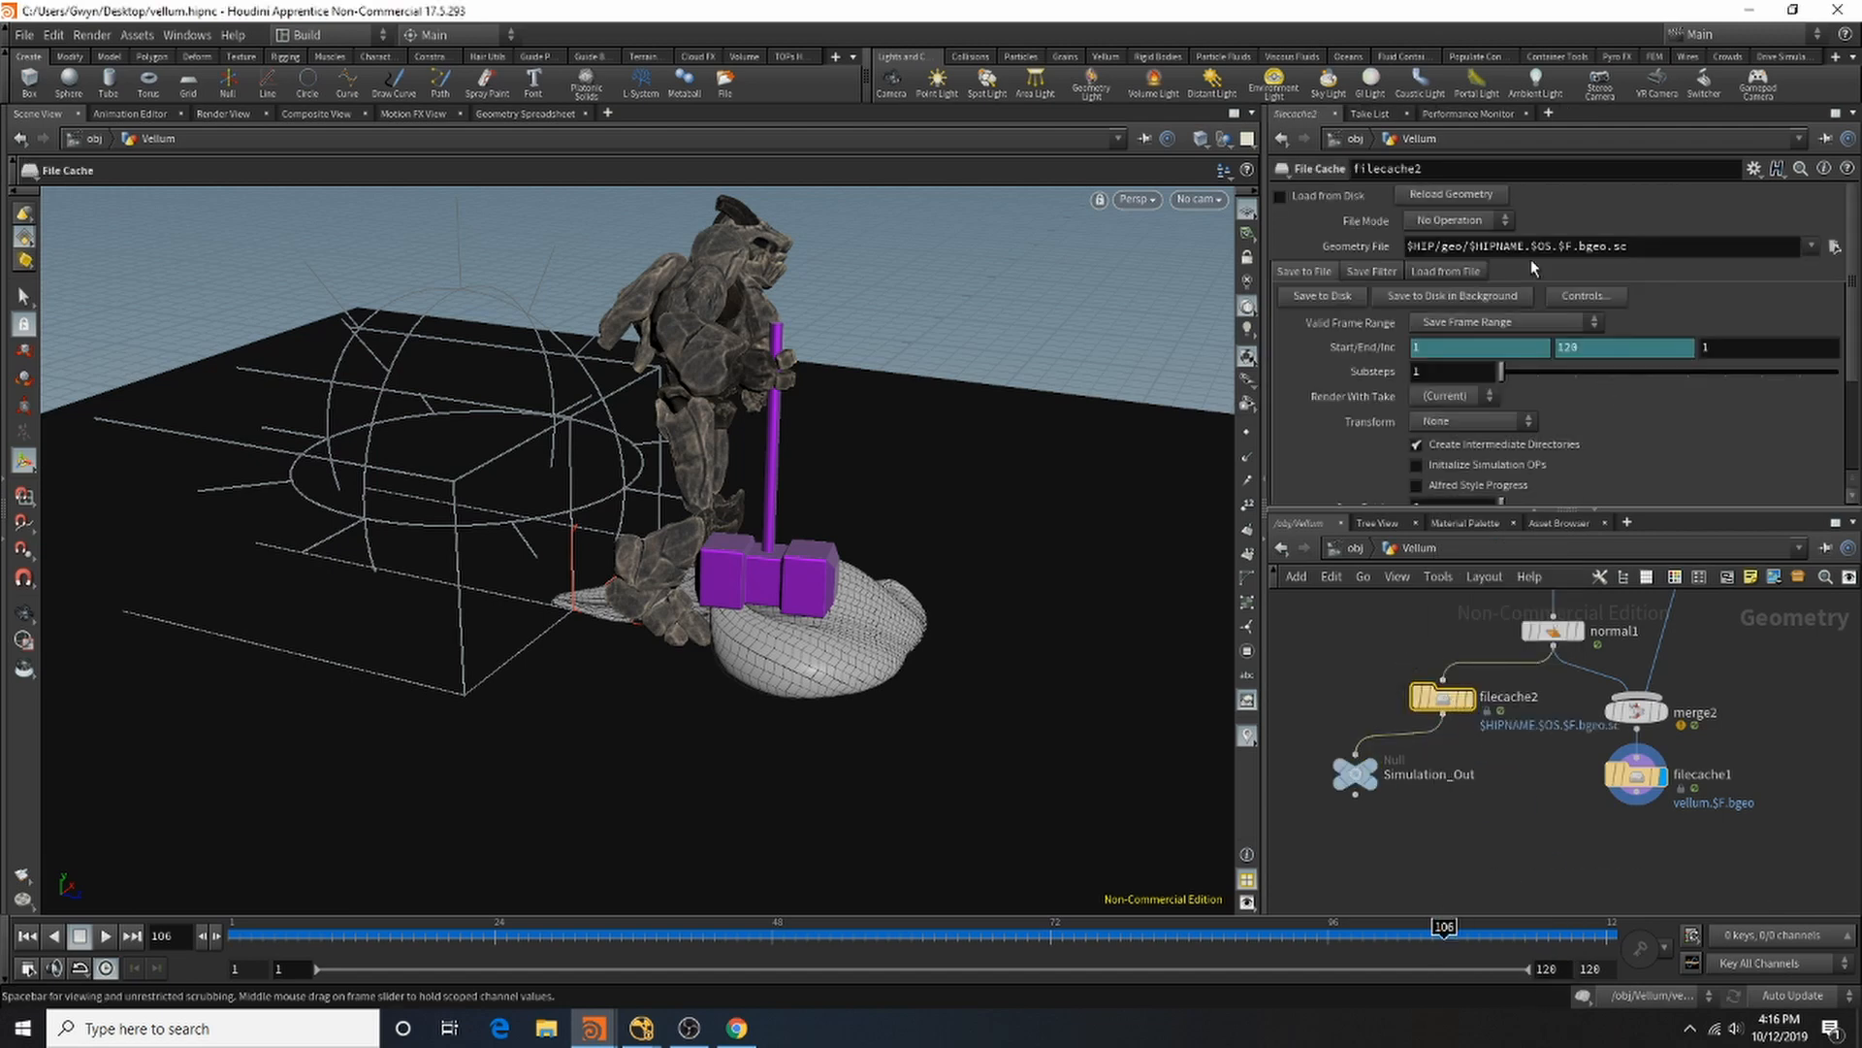
Step: Enable Load from Disk on the new File Cache and set its geometry file to vellum2.$F.bgeo in $HIP/geo
click(1306, 201)
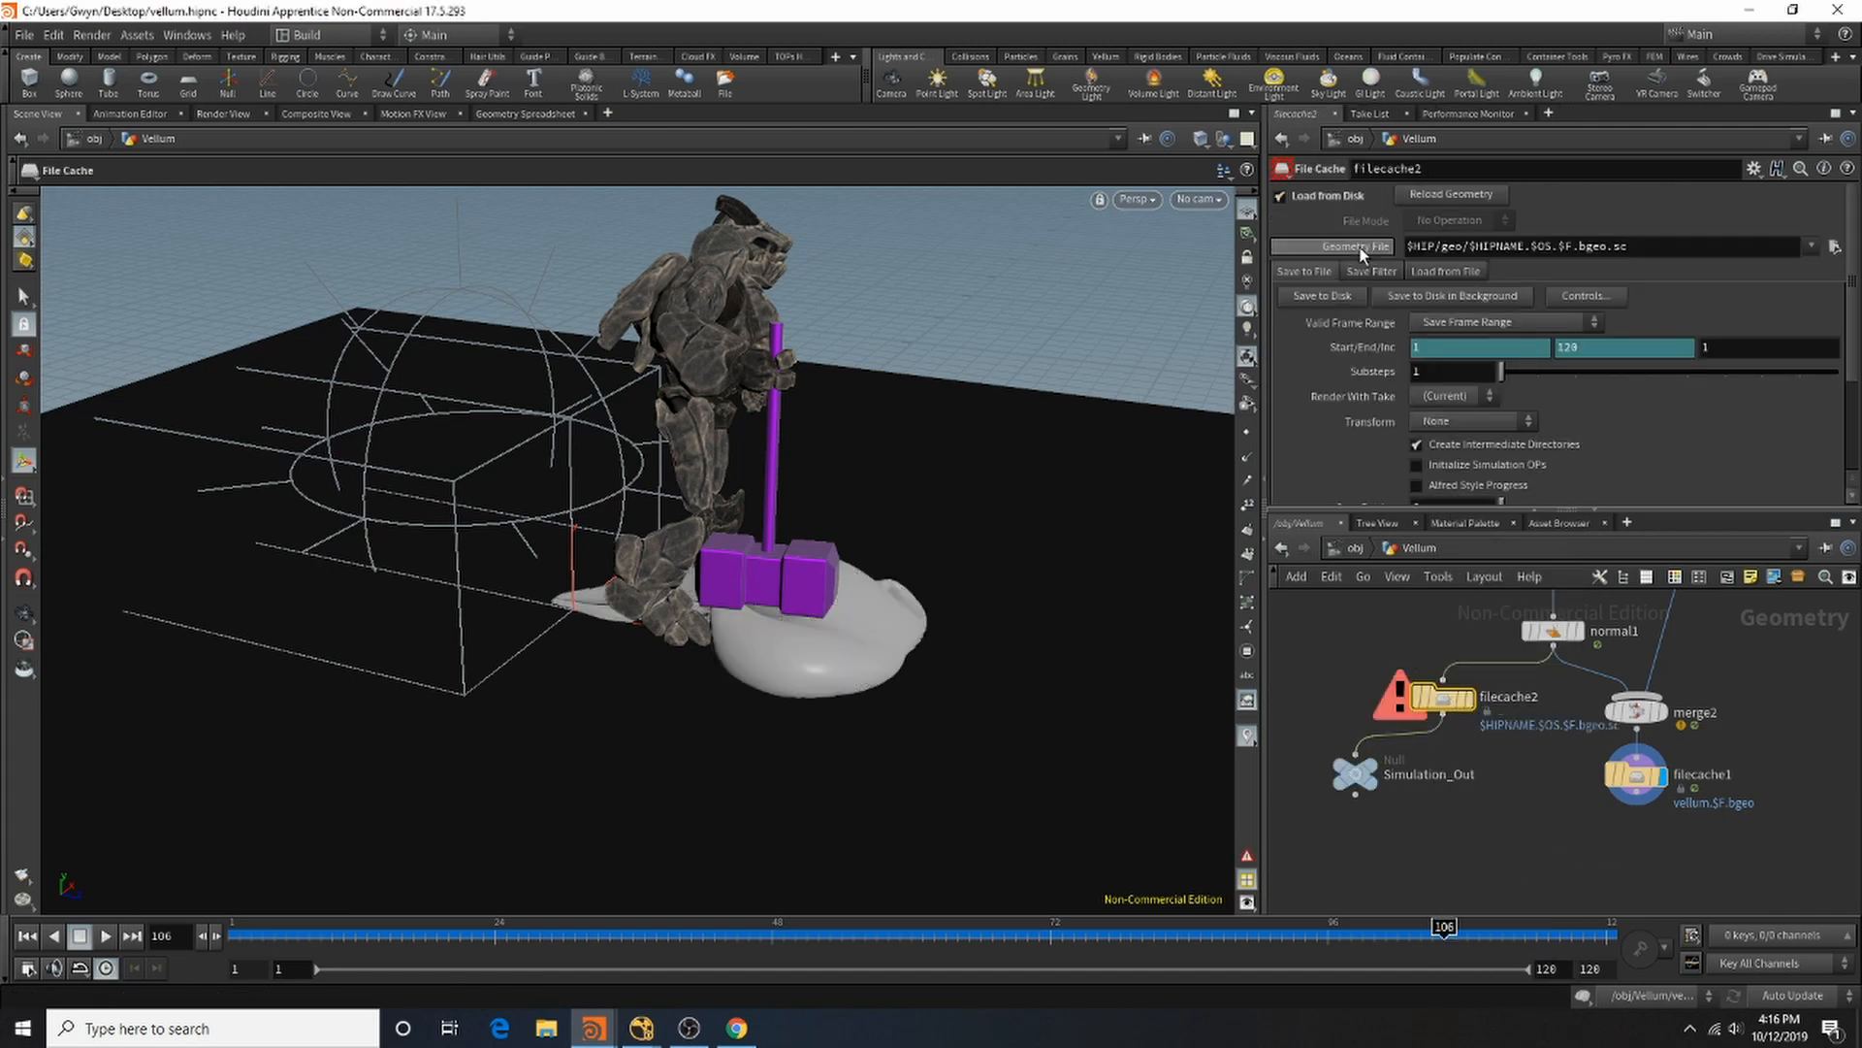
click(1834, 247)
click(1430, 281)
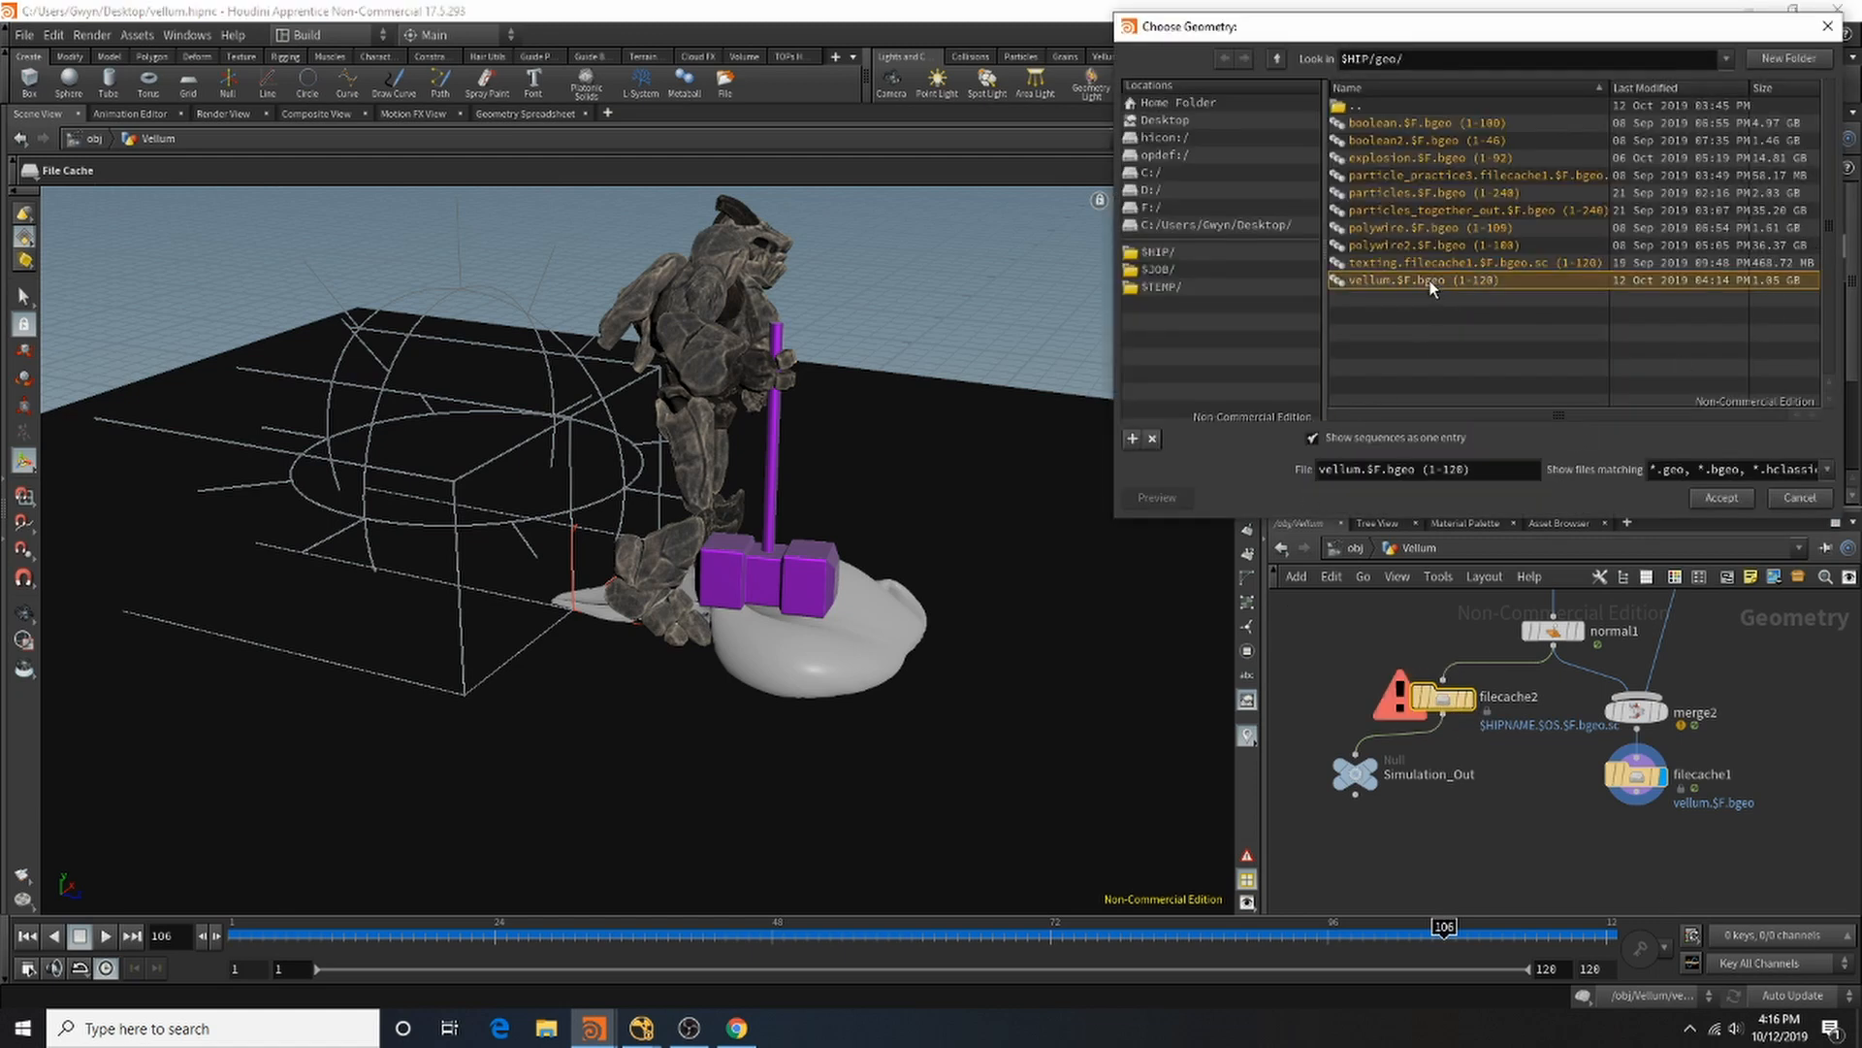
click(1361, 470)
text(2)
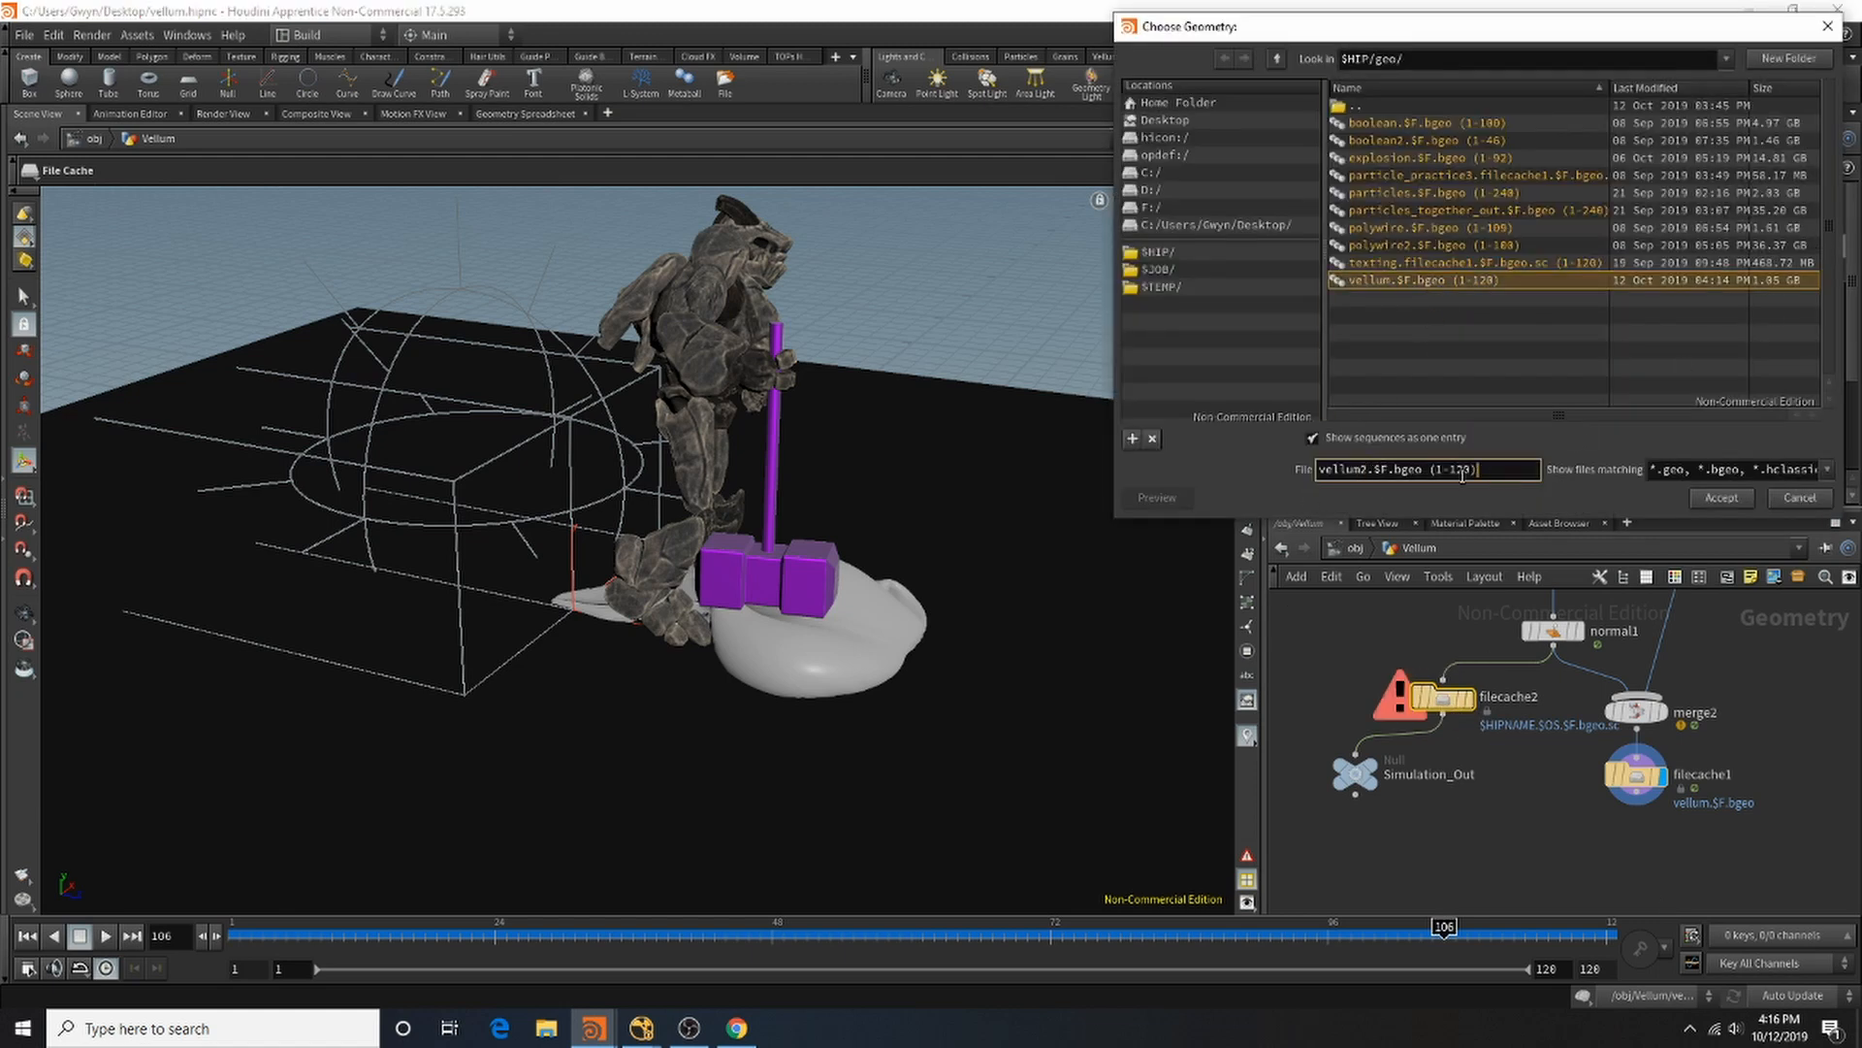
drag(1479, 470, 1430, 471)
key(BackSpace)
click(1741, 498)
Step: Save the scene, start filecache2's background save to disk, and open the render scheduler before minimizing it
click(1487, 297)
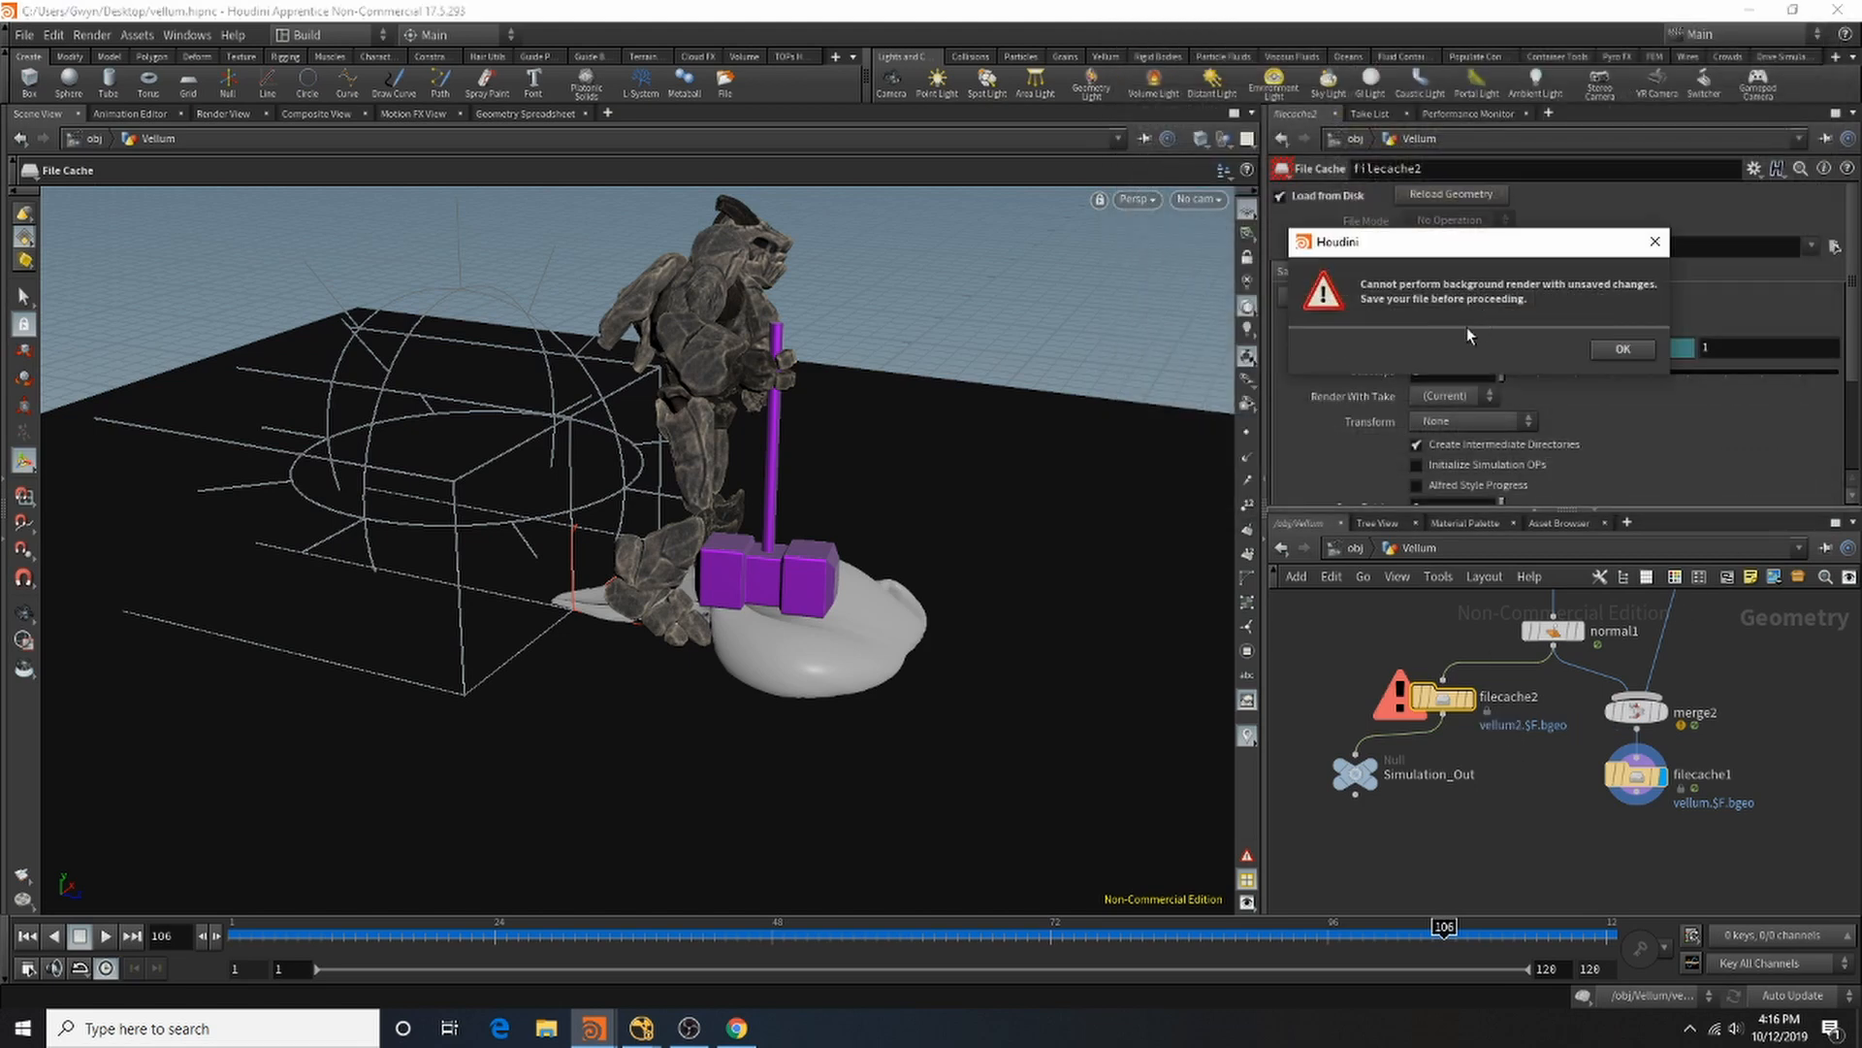
click(1622, 349)
click(24, 35)
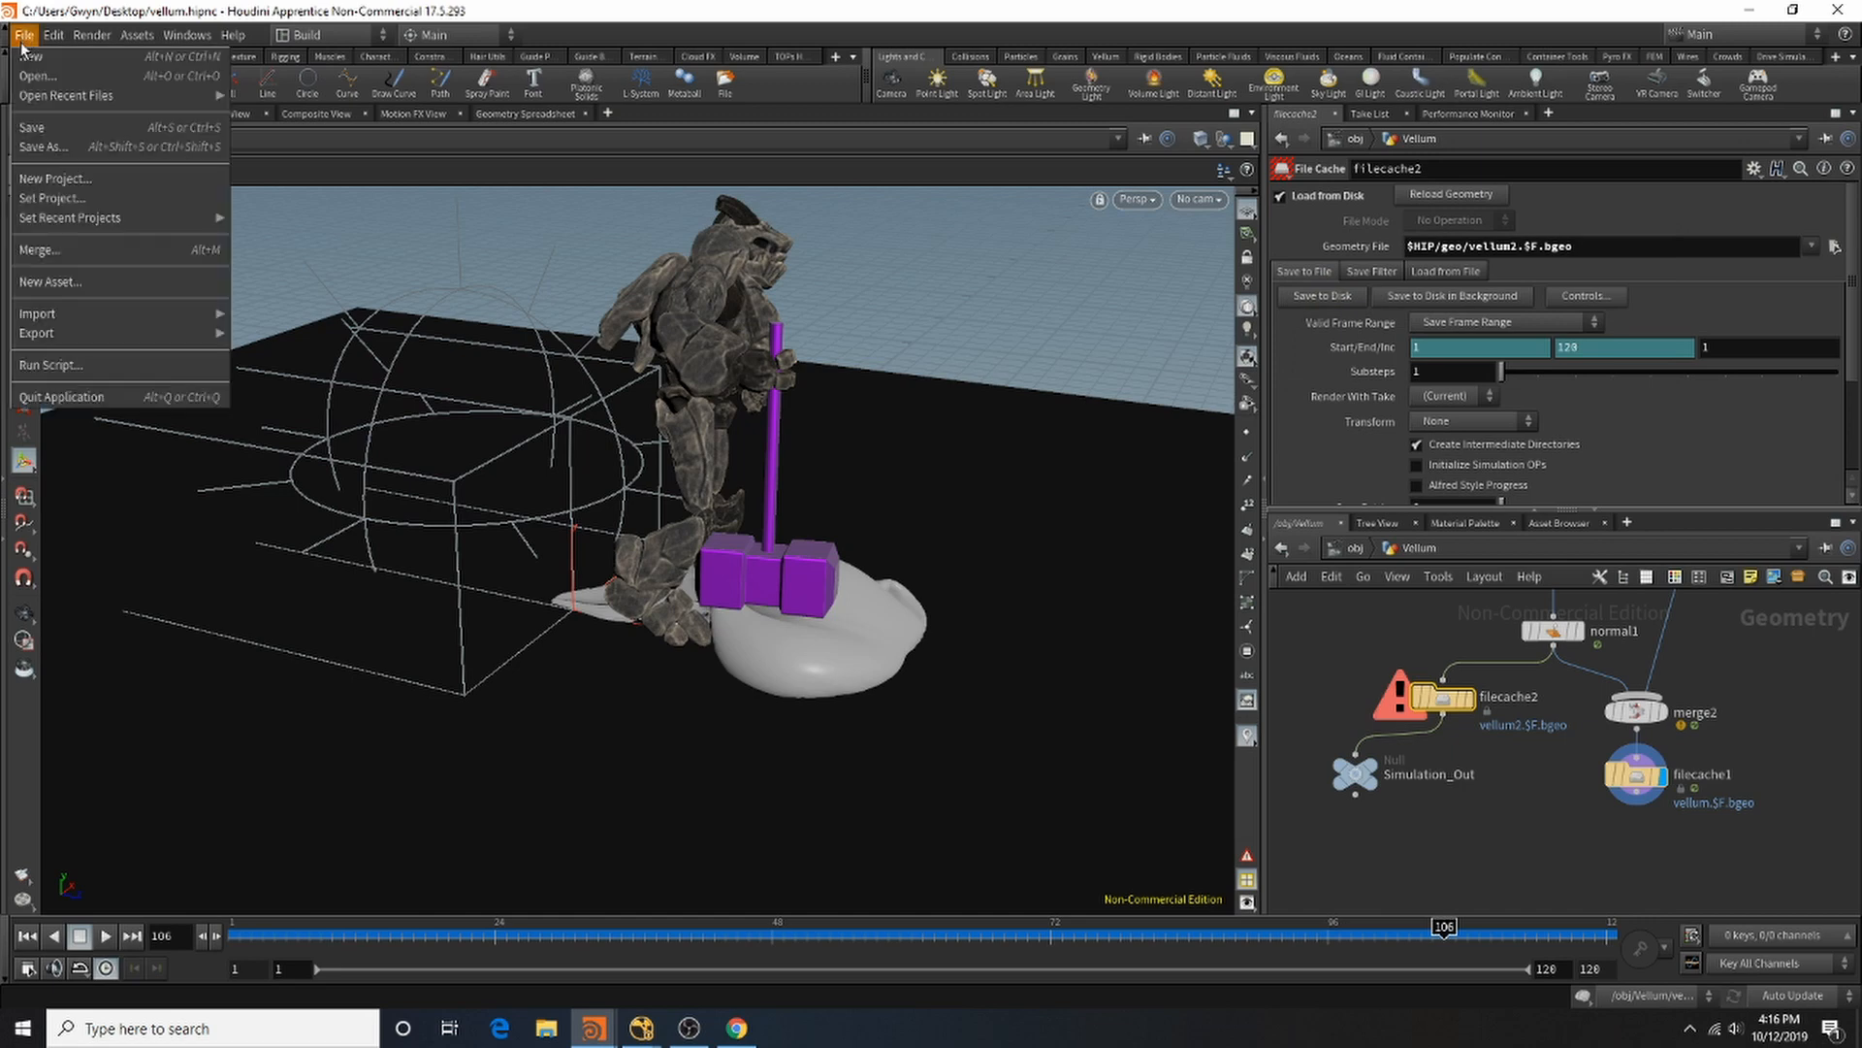
click(47, 127)
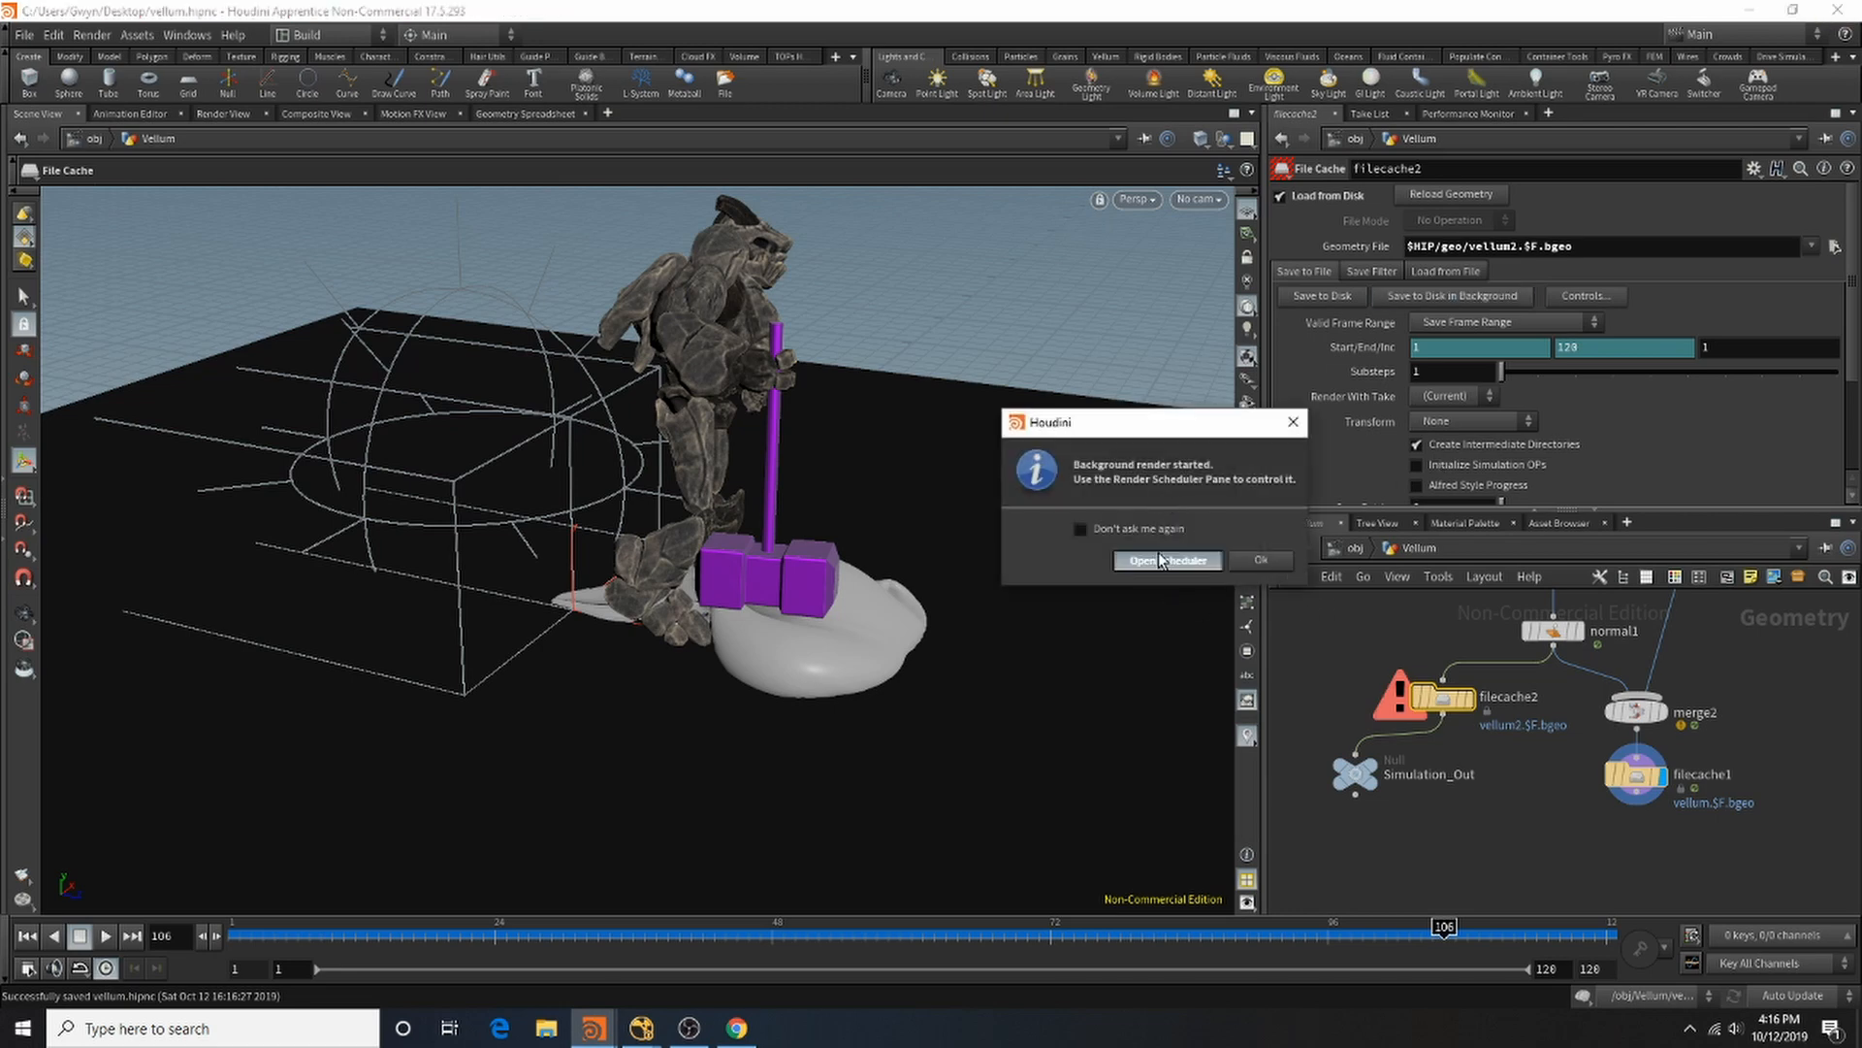
click(1163, 561)
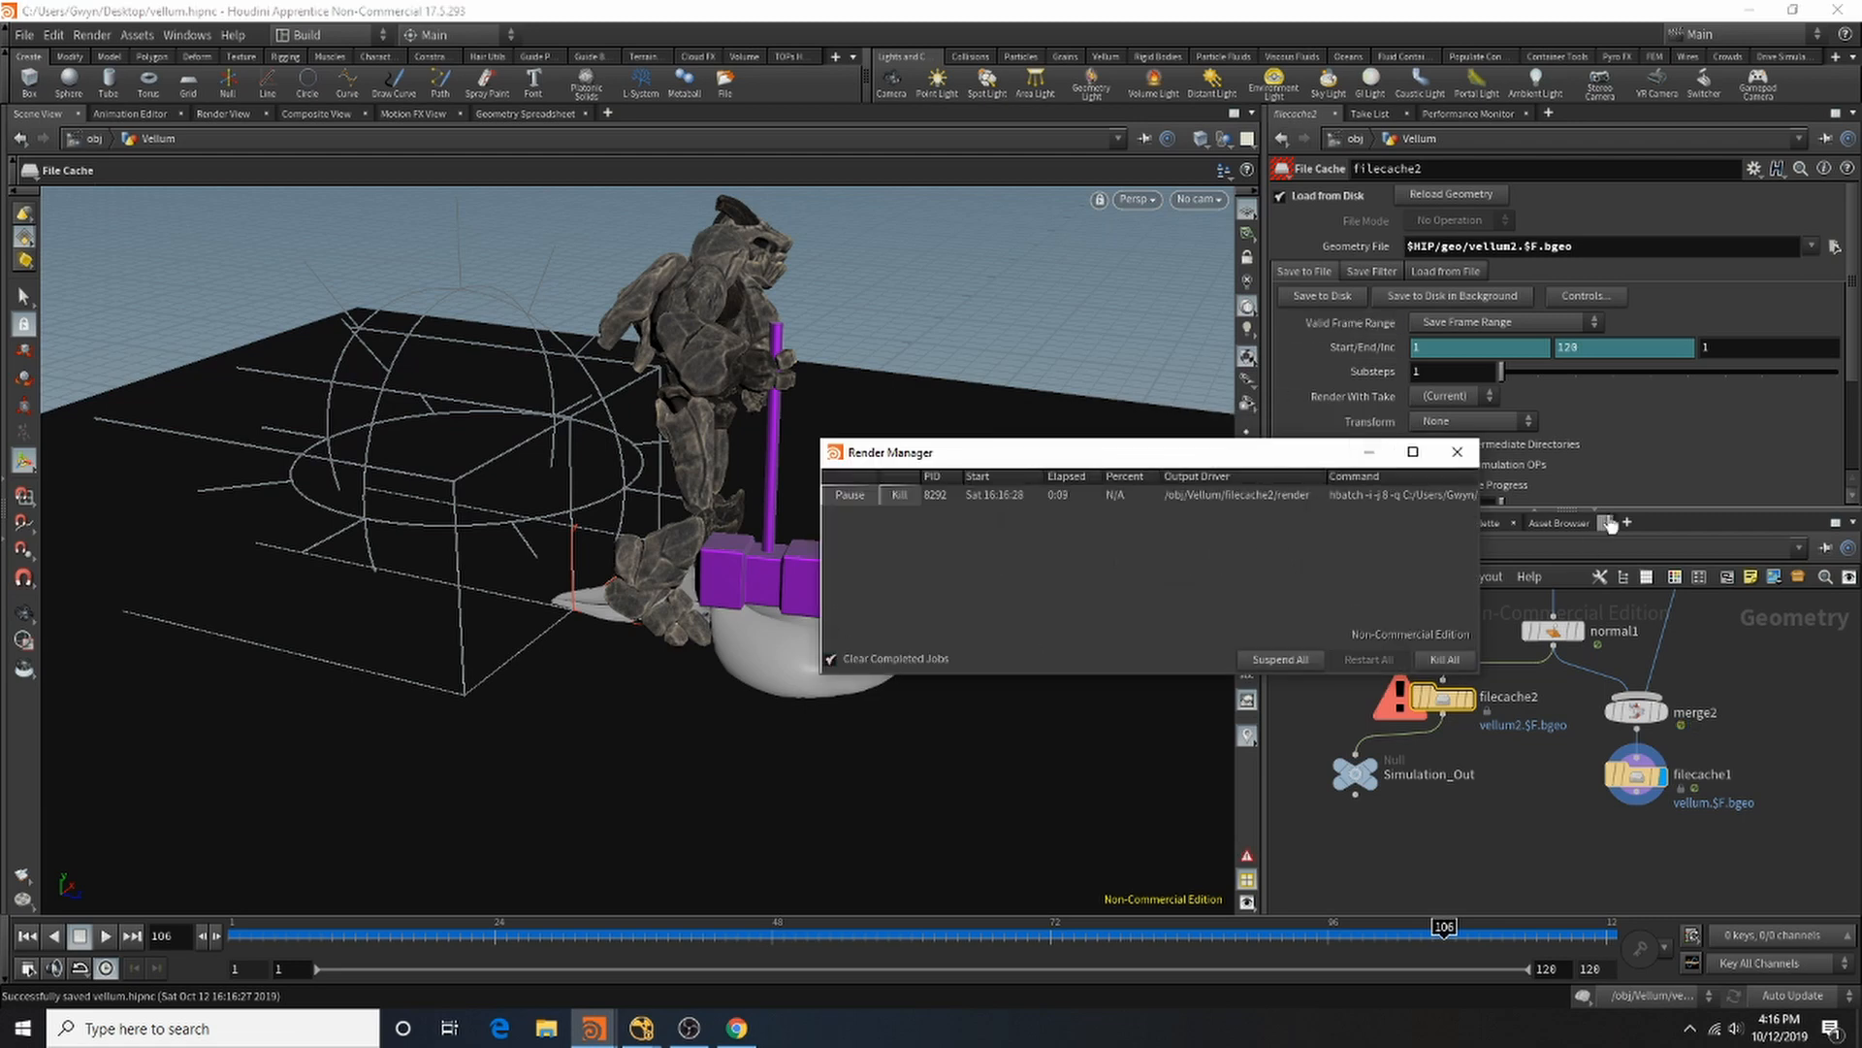
click(1369, 452)
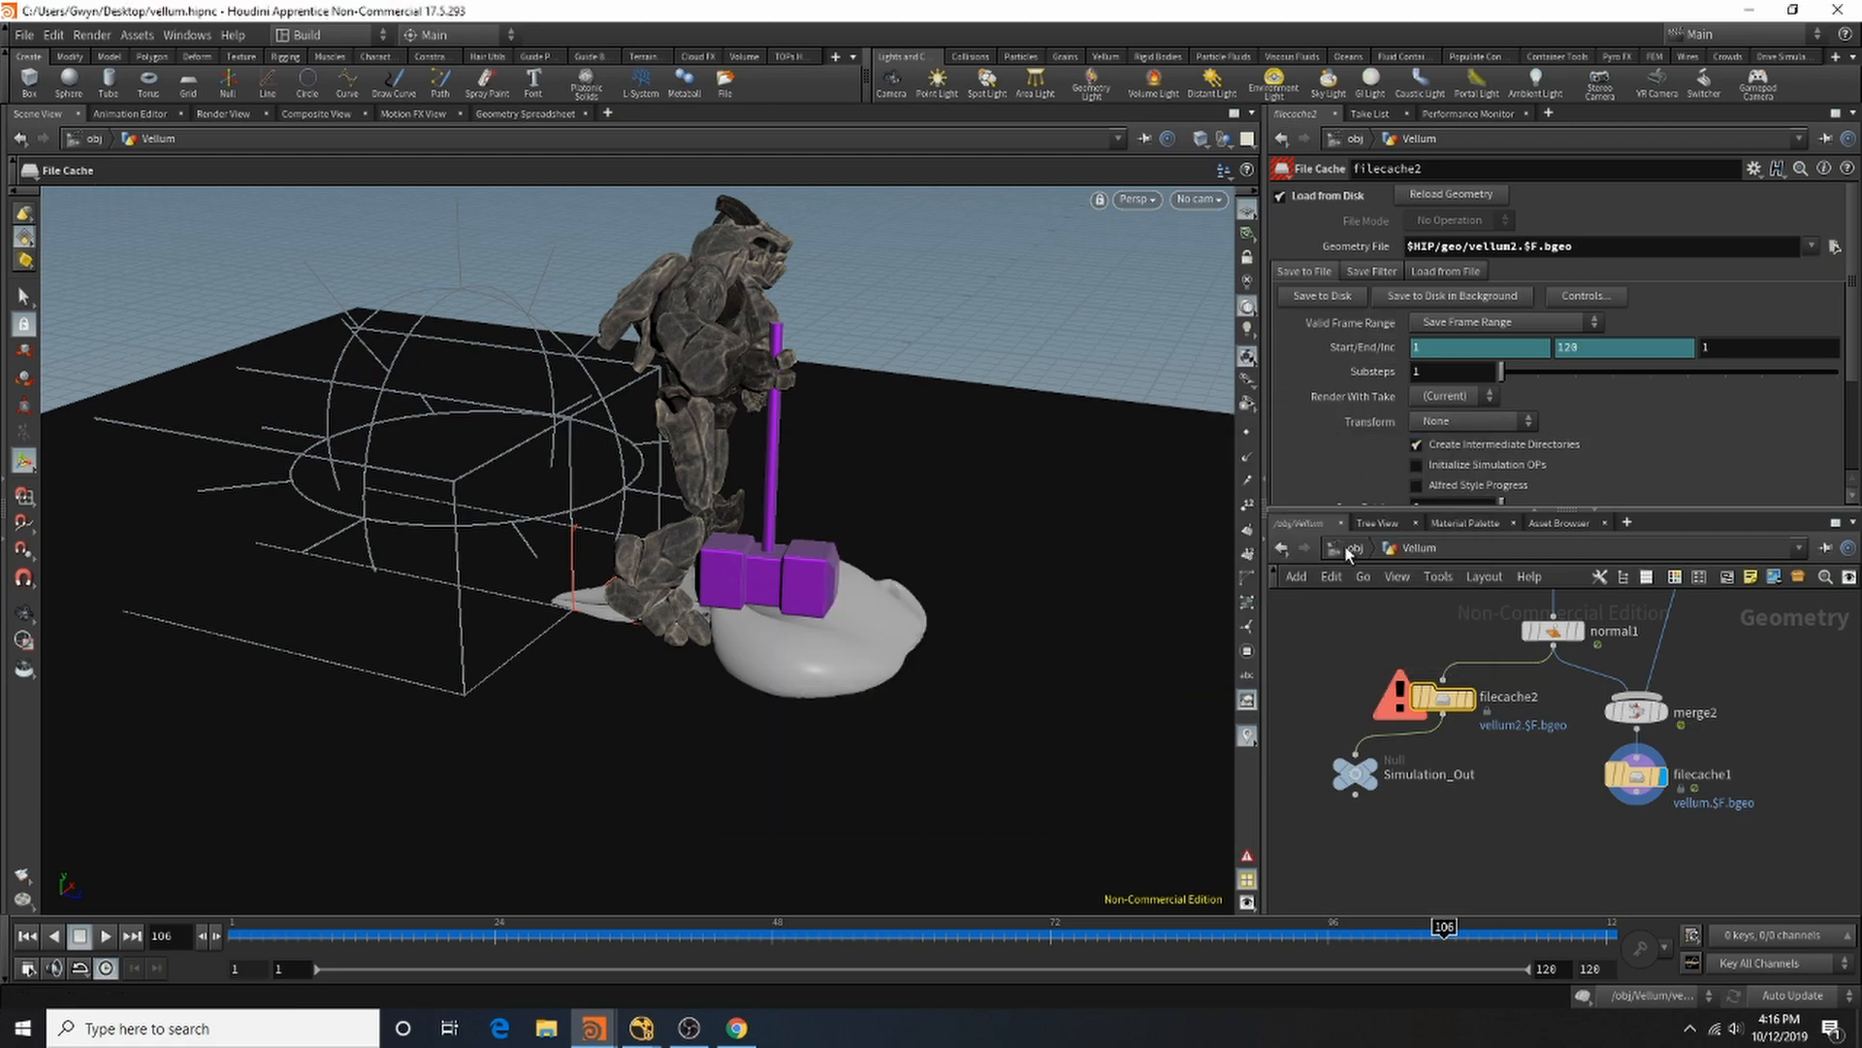
Step: Select testgeometry_crag1 and transform2 and move them further up from merge1 to make room
scroll(1542, 693, down, 8)
scroll(1518, 660, up, 7)
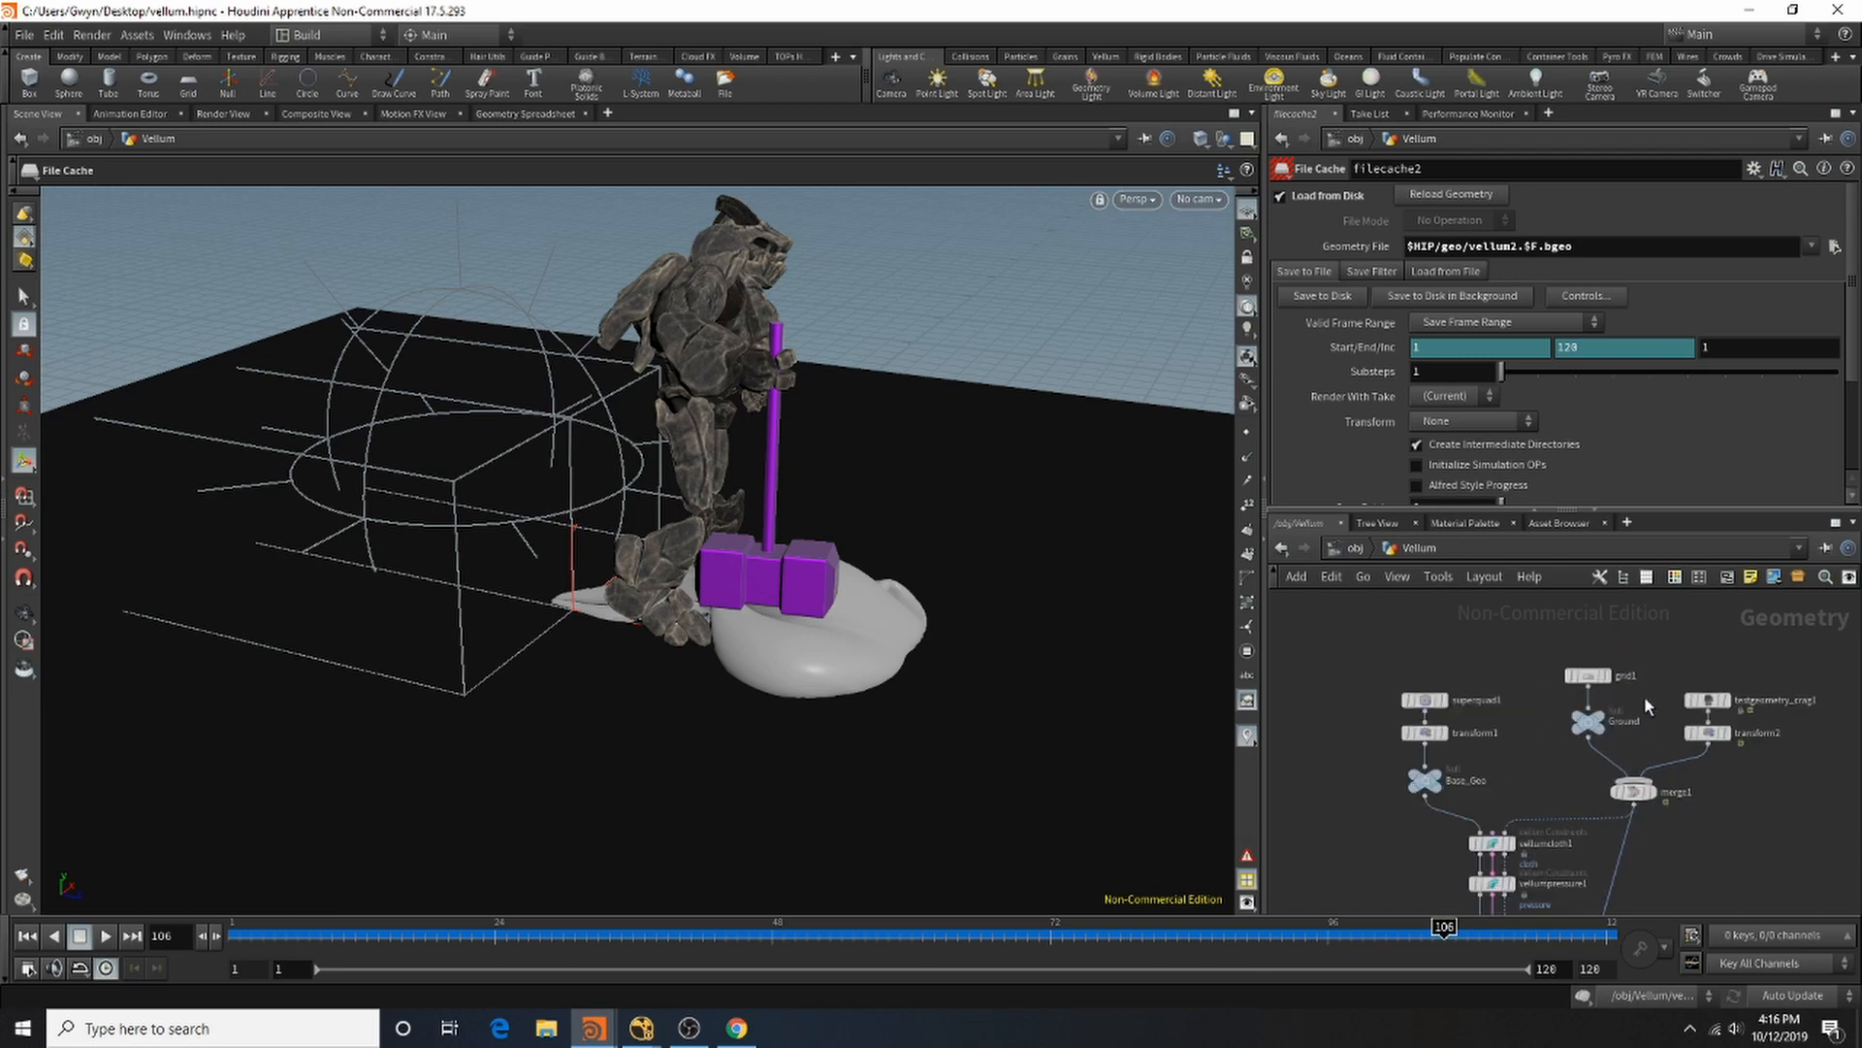
scroll(1688, 737, up, 3)
scroll(1650, 724, down, 3)
scroll(1529, 666, up, 3)
drag(1529, 666, 1773, 771)
drag(1555, 756, 1610, 717)
Step: Insert a Null node on the wire between transform2 and merge1, placed below transform2
key(Tab)
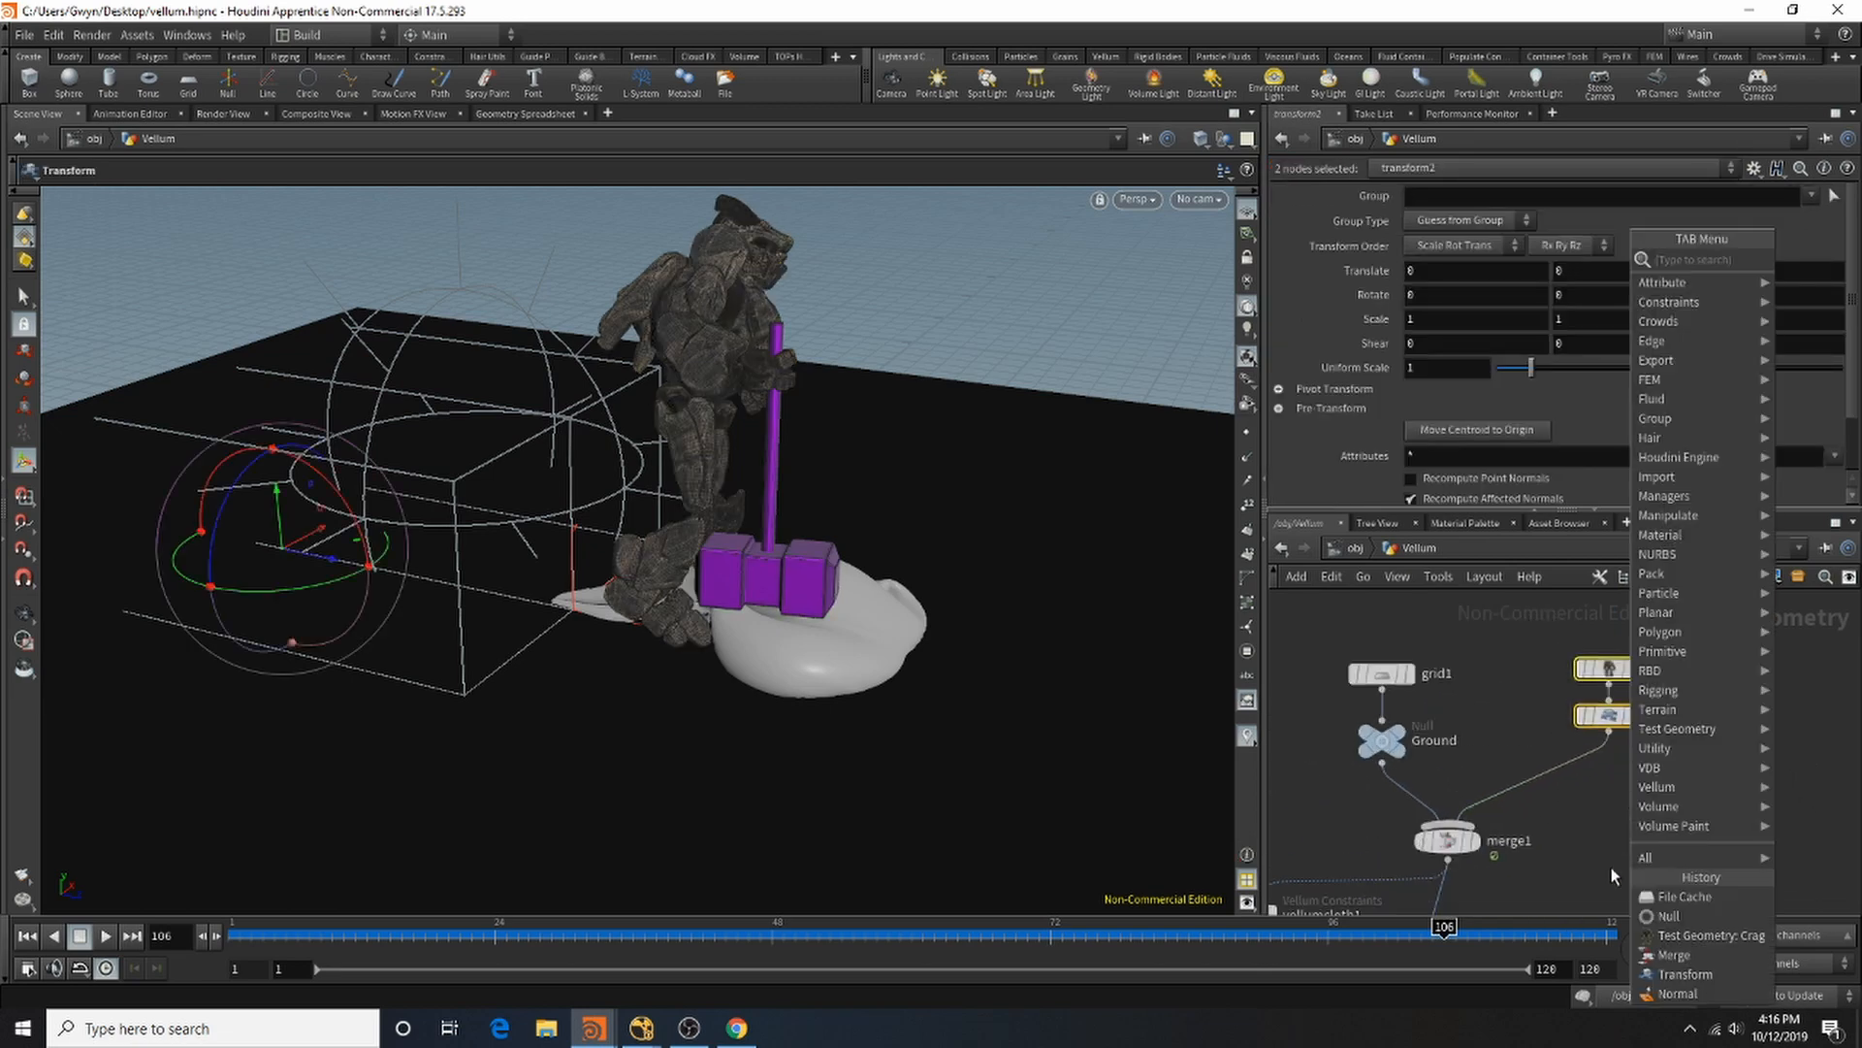
click(1665, 915)
click(1547, 762)
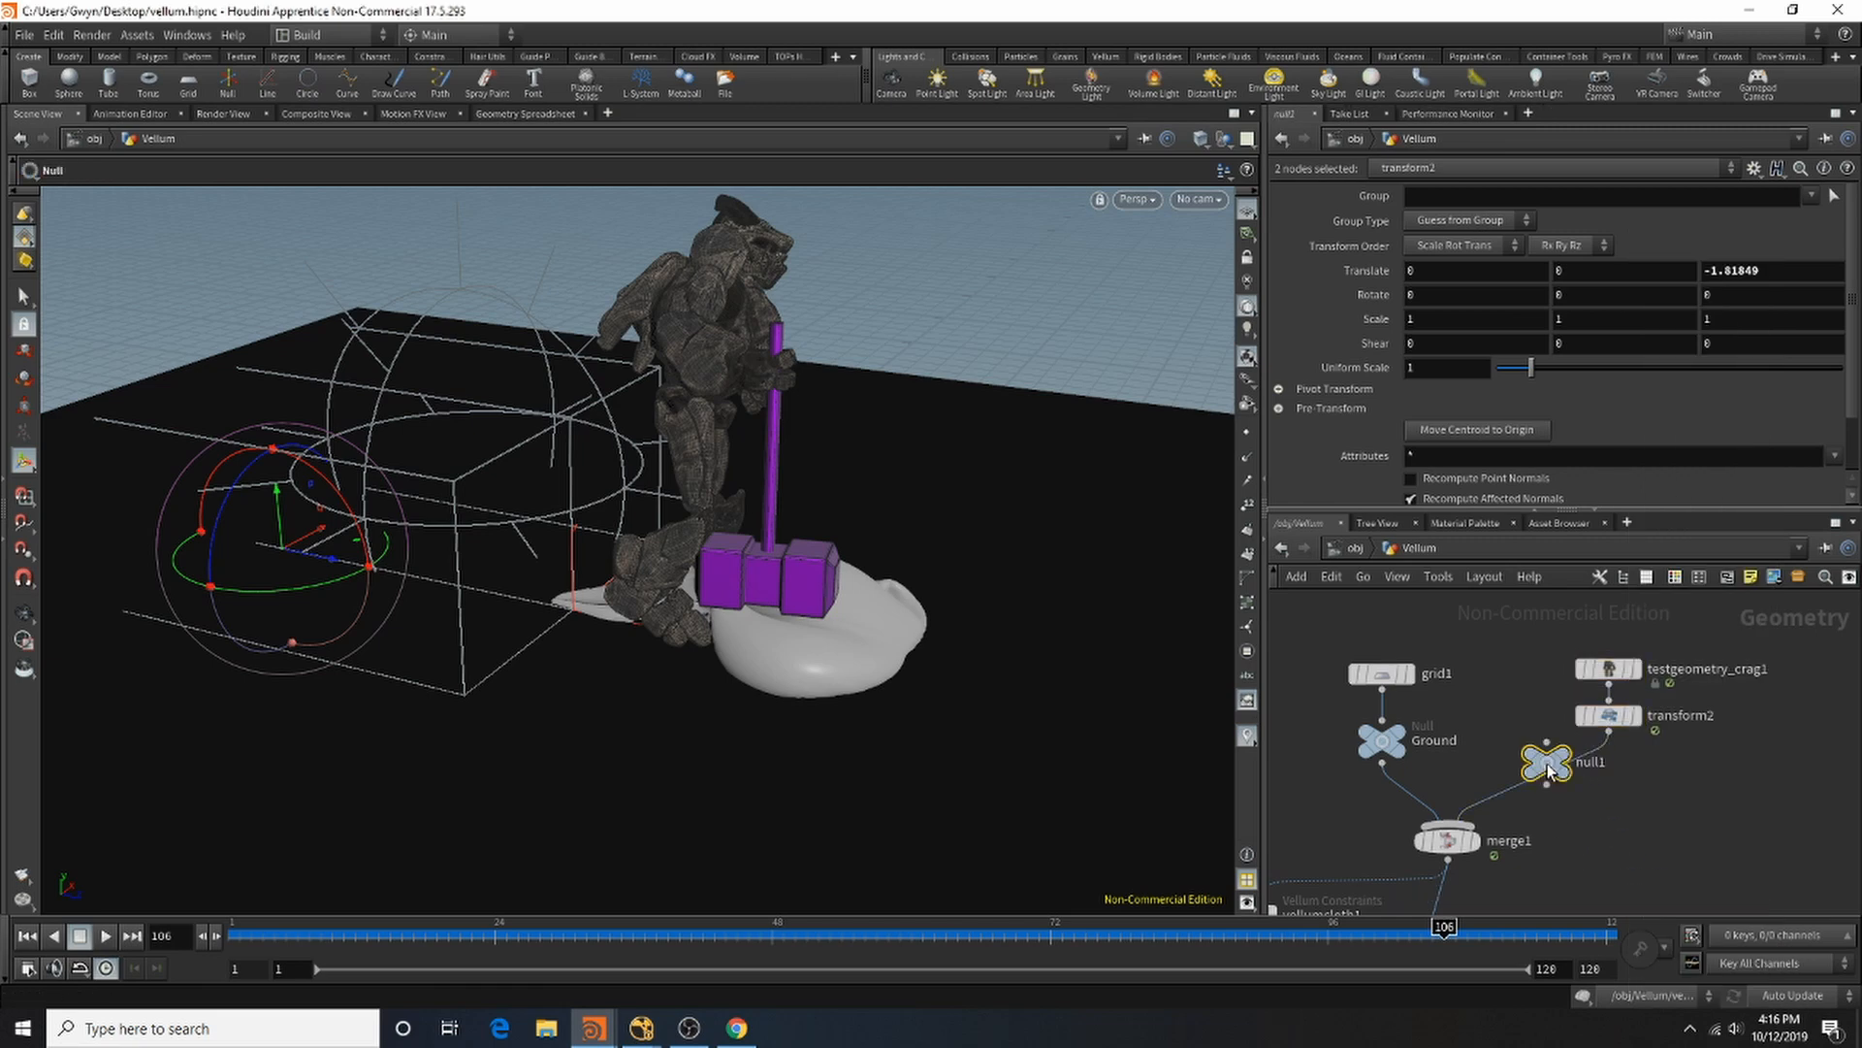
drag(1546, 764, 1485, 784)
click(1556, 768)
click(1576, 778)
Step: Rename the Null node between transform2 and merge1 as Craig_Out
click(1647, 785)
text(Cra)
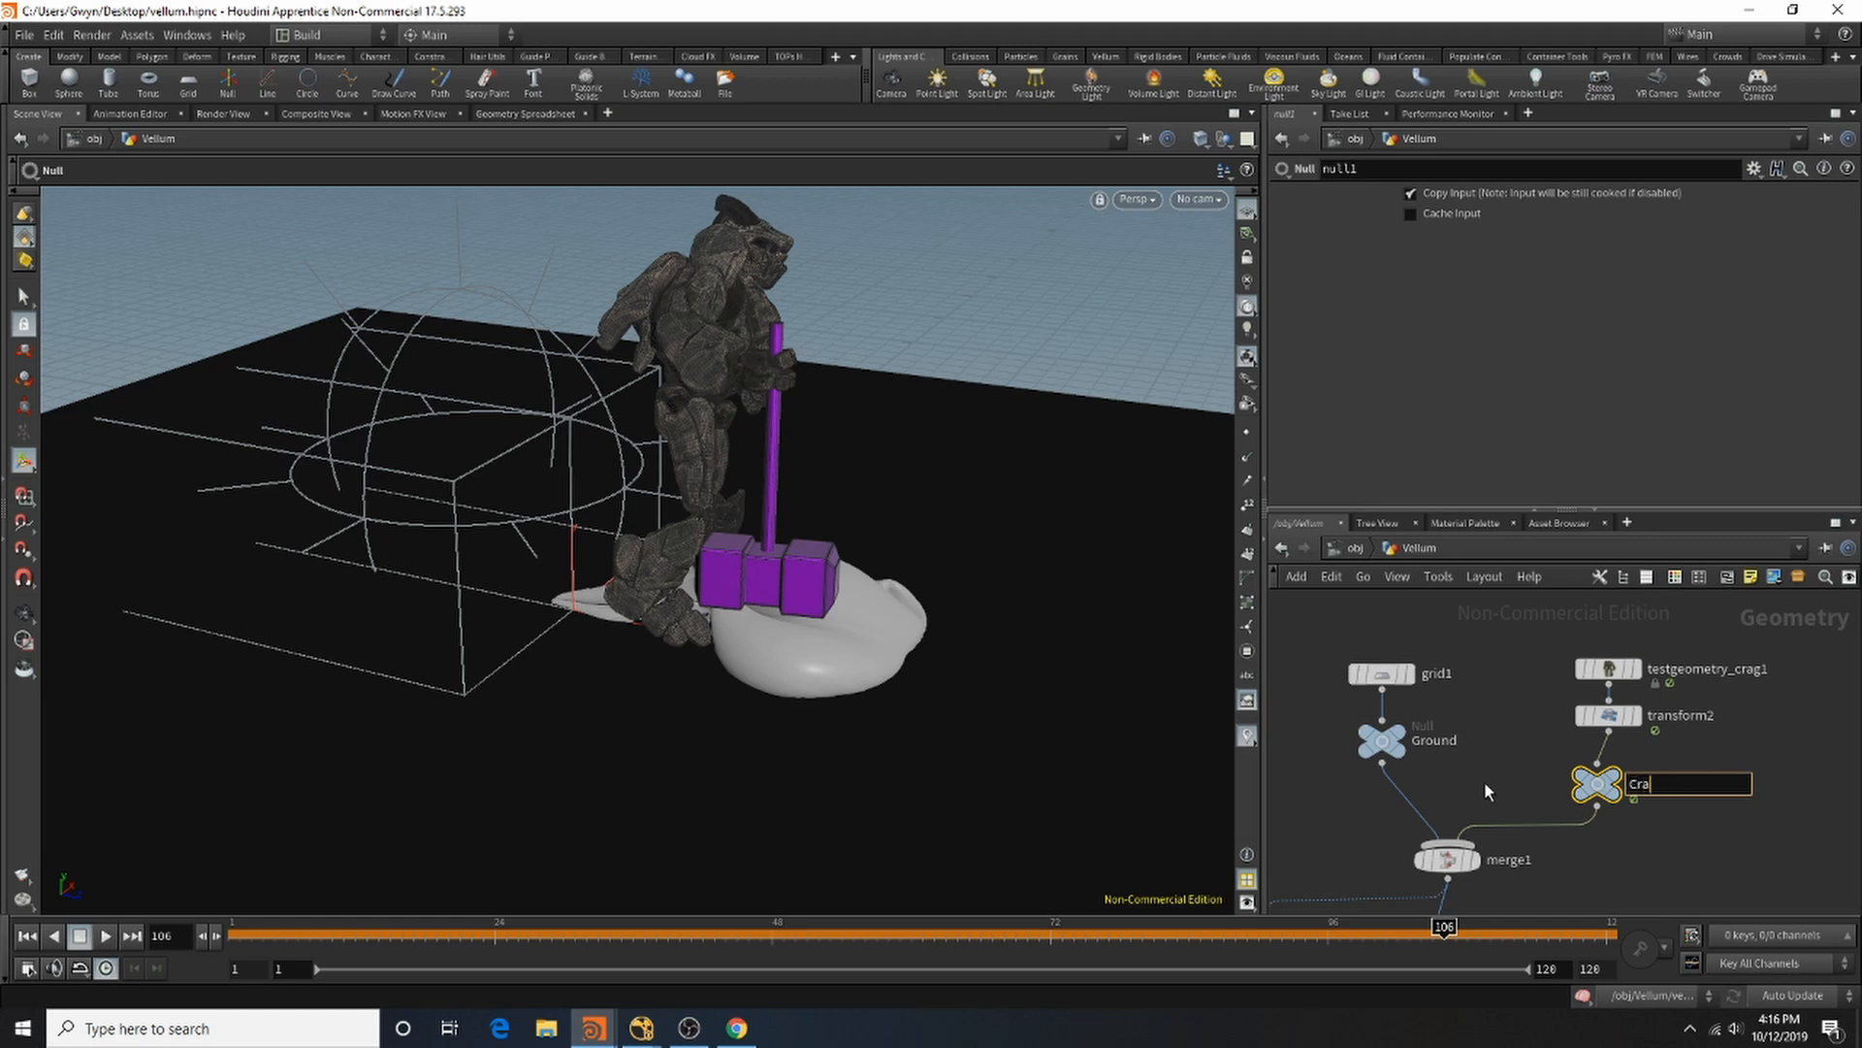
text(ig_Out)
key(Return)
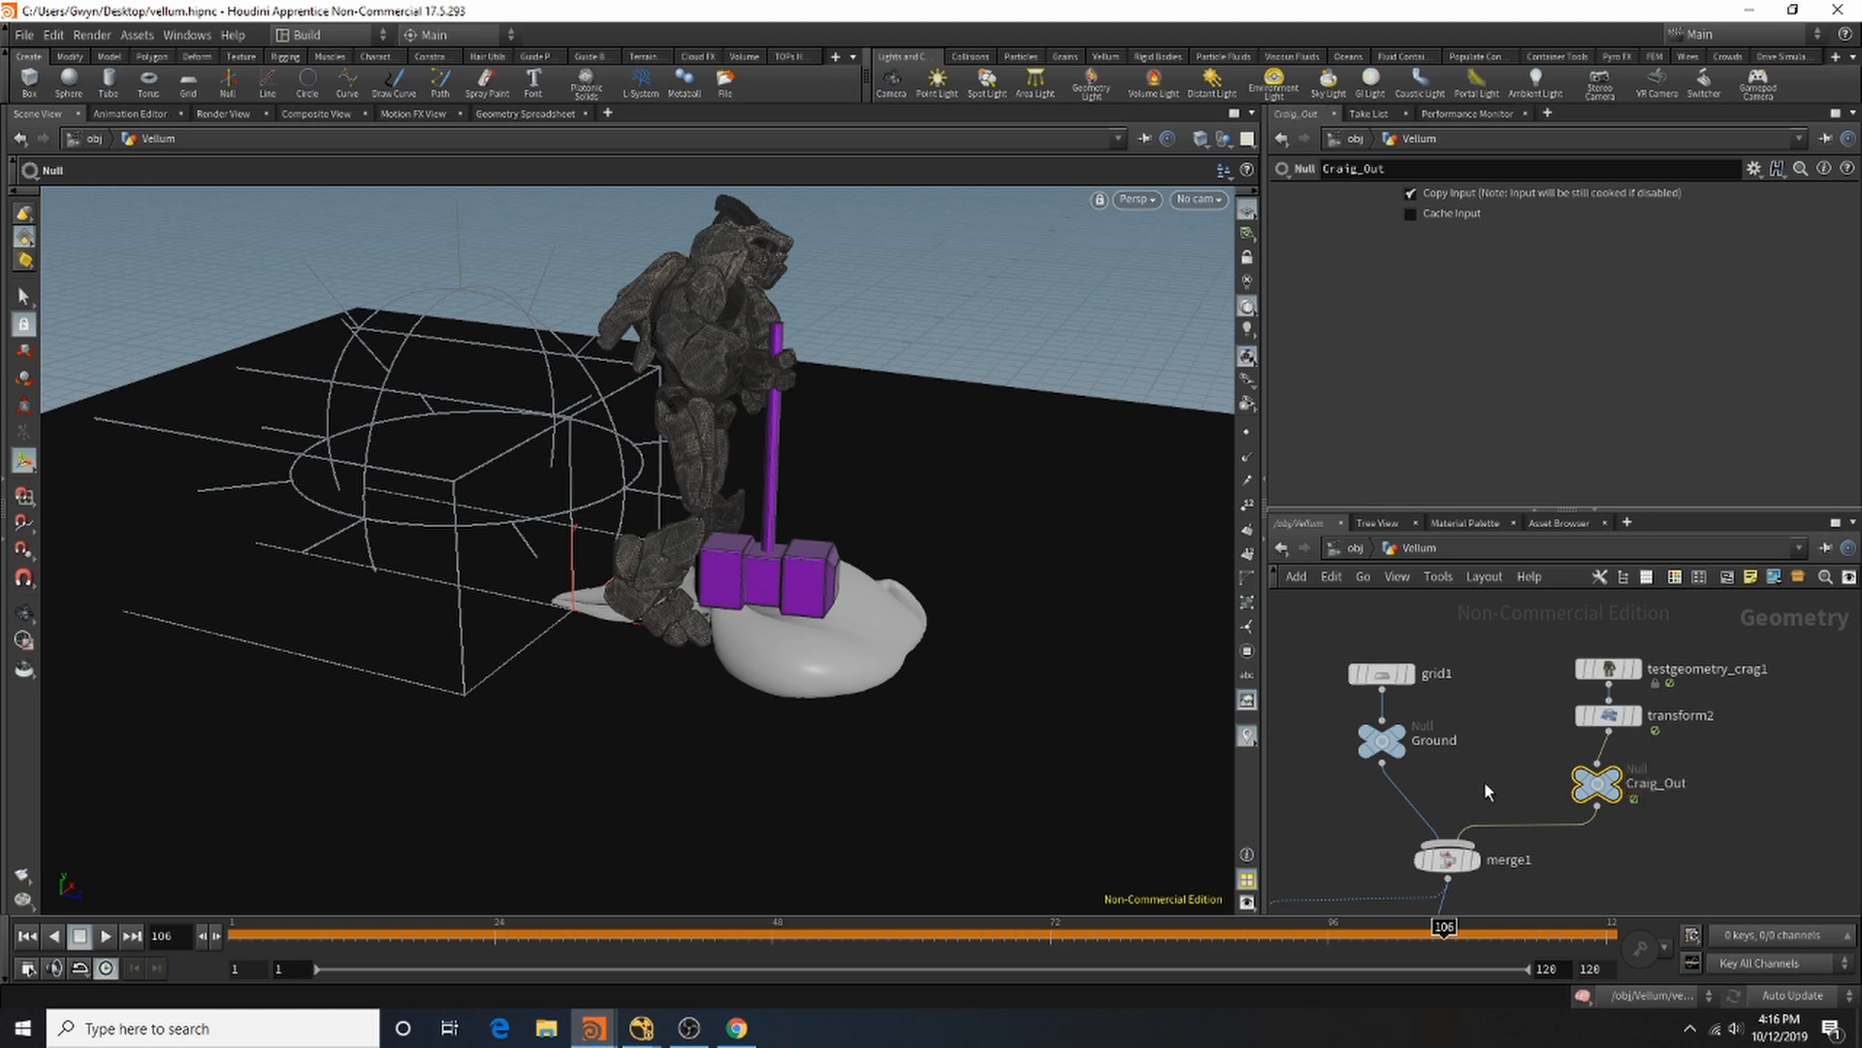
Step: Return to frame 1 and hide the Vellum object at the obj level
scroll(1524, 630, down, 2)
scroll(1525, 630, down, 5)
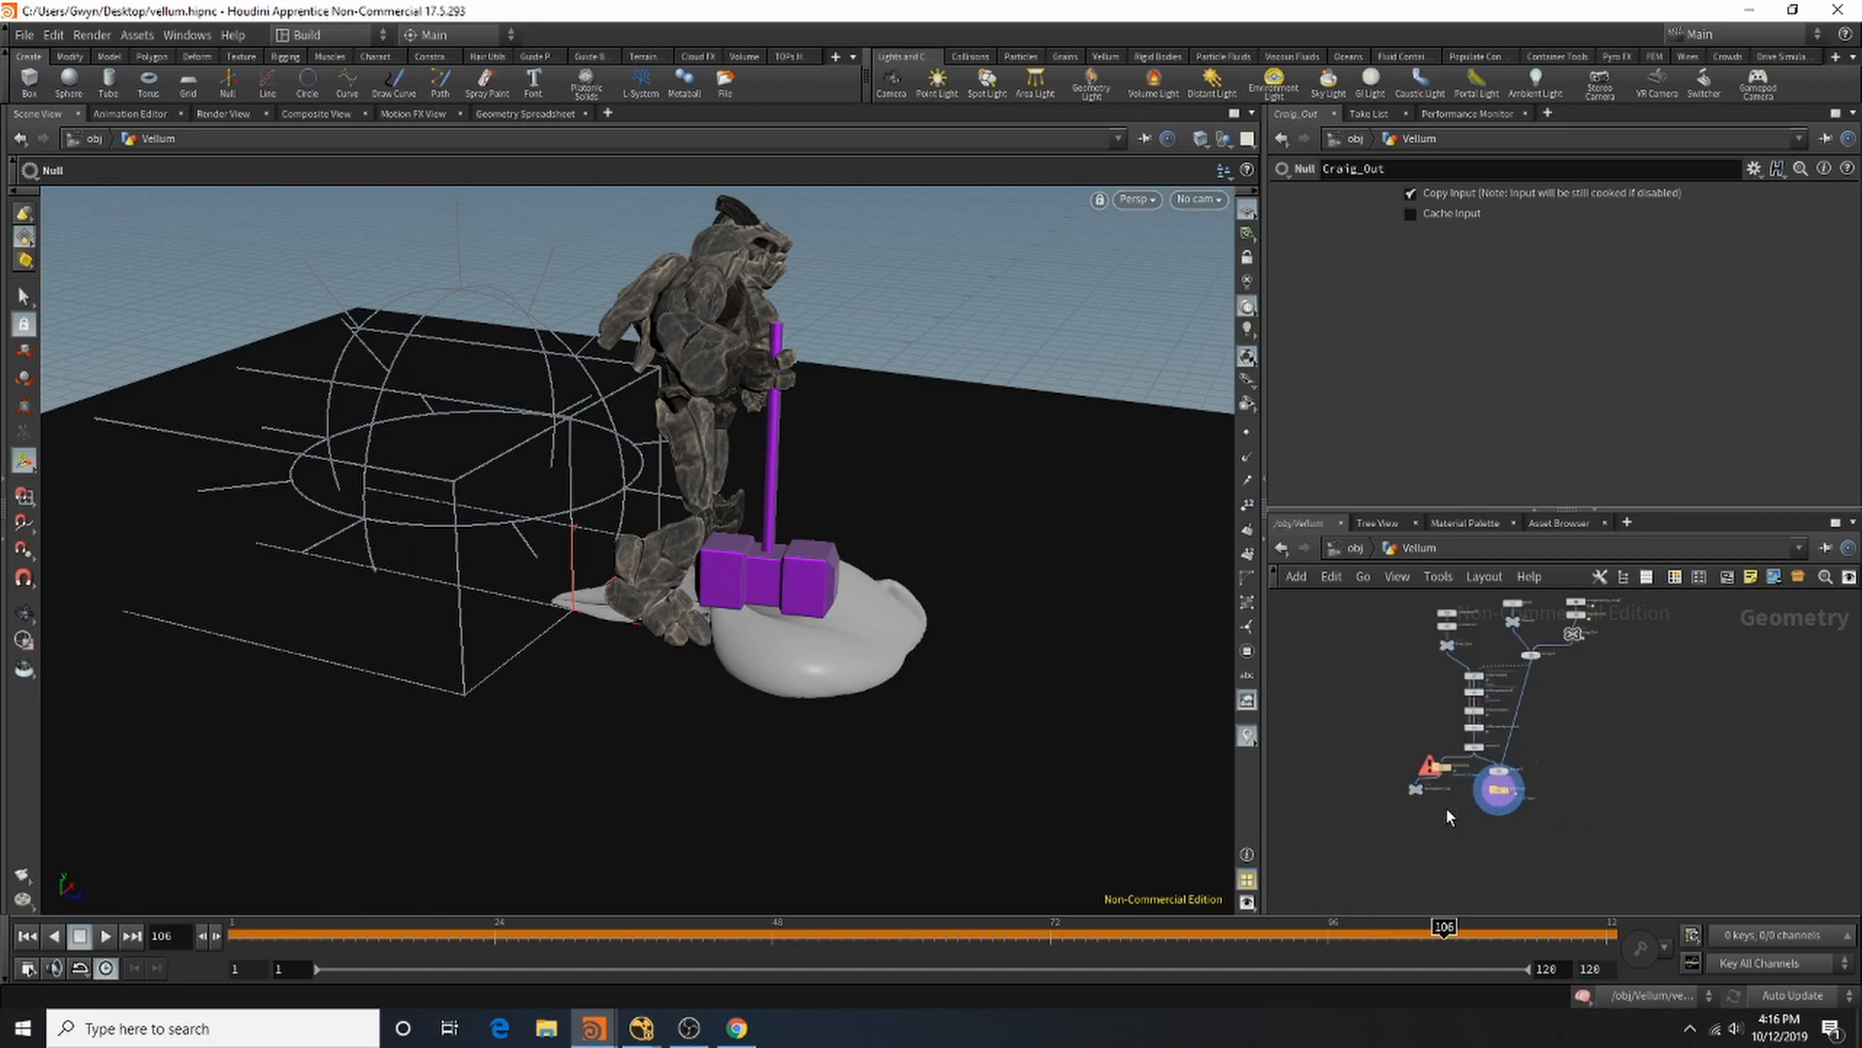
click(28, 937)
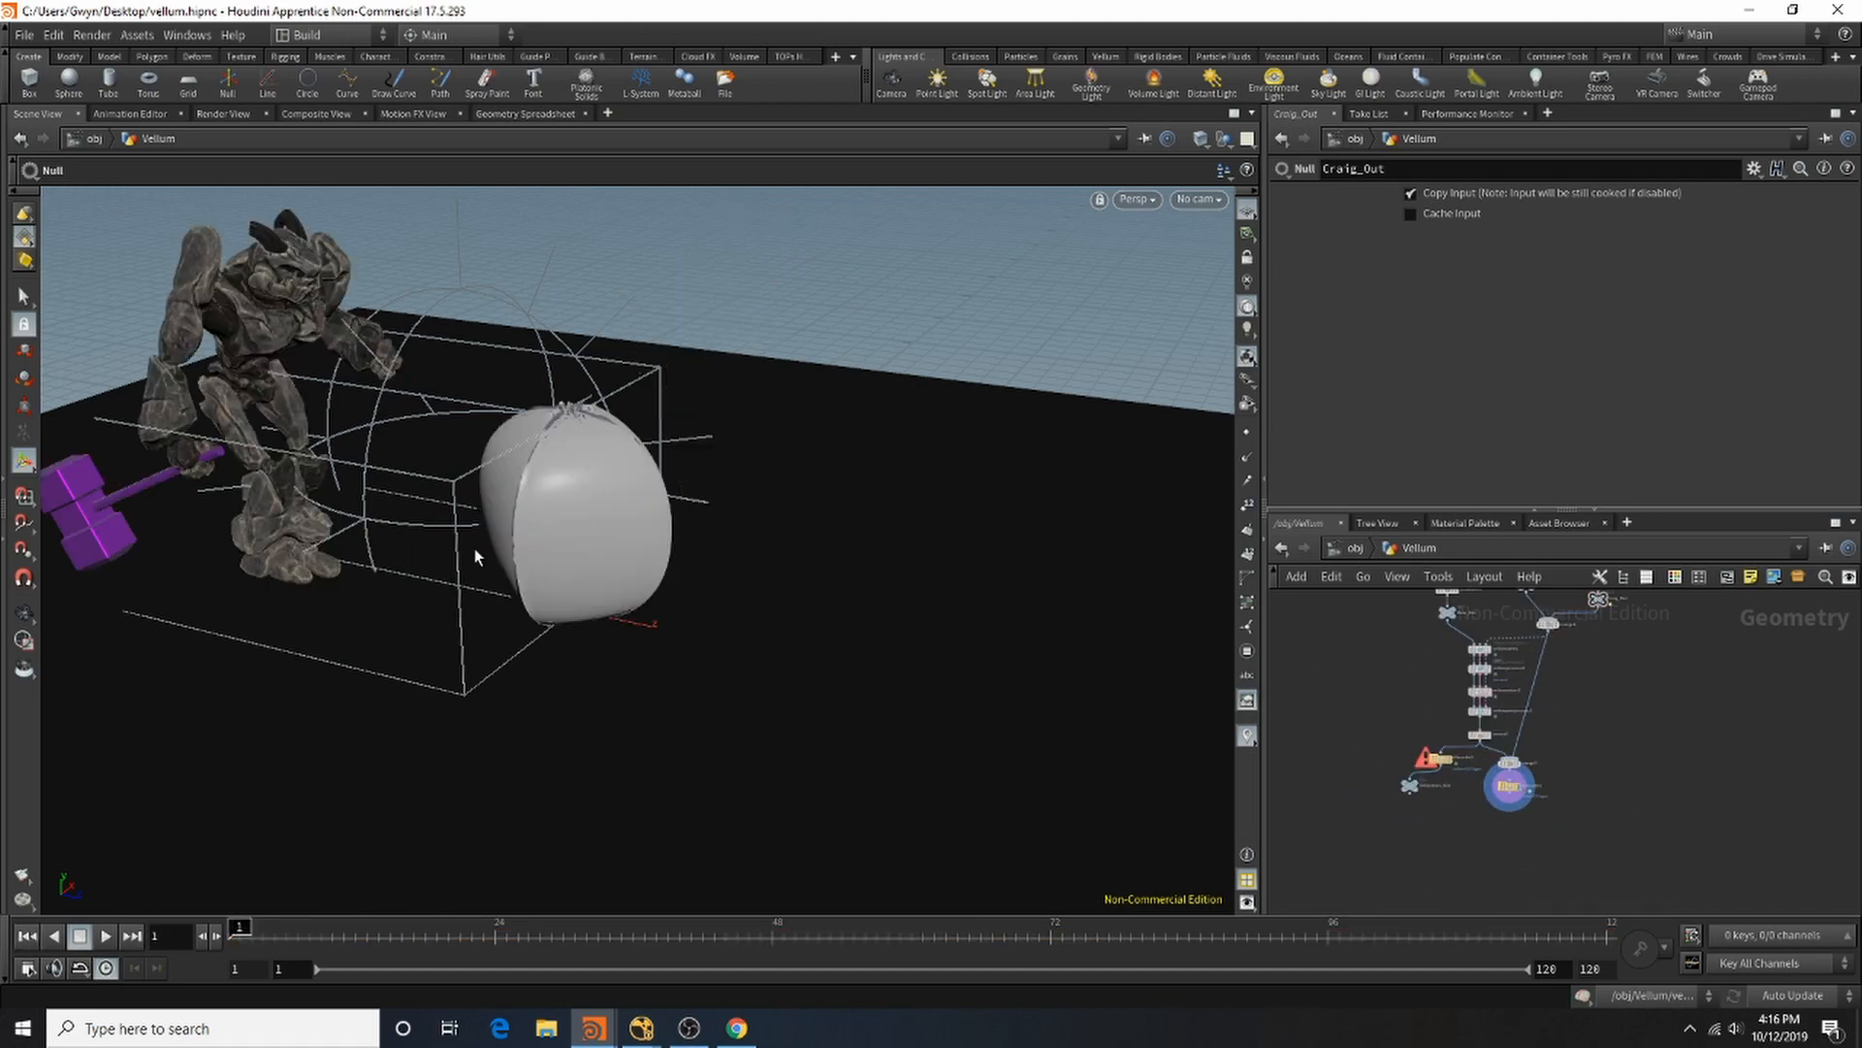
click(1355, 548)
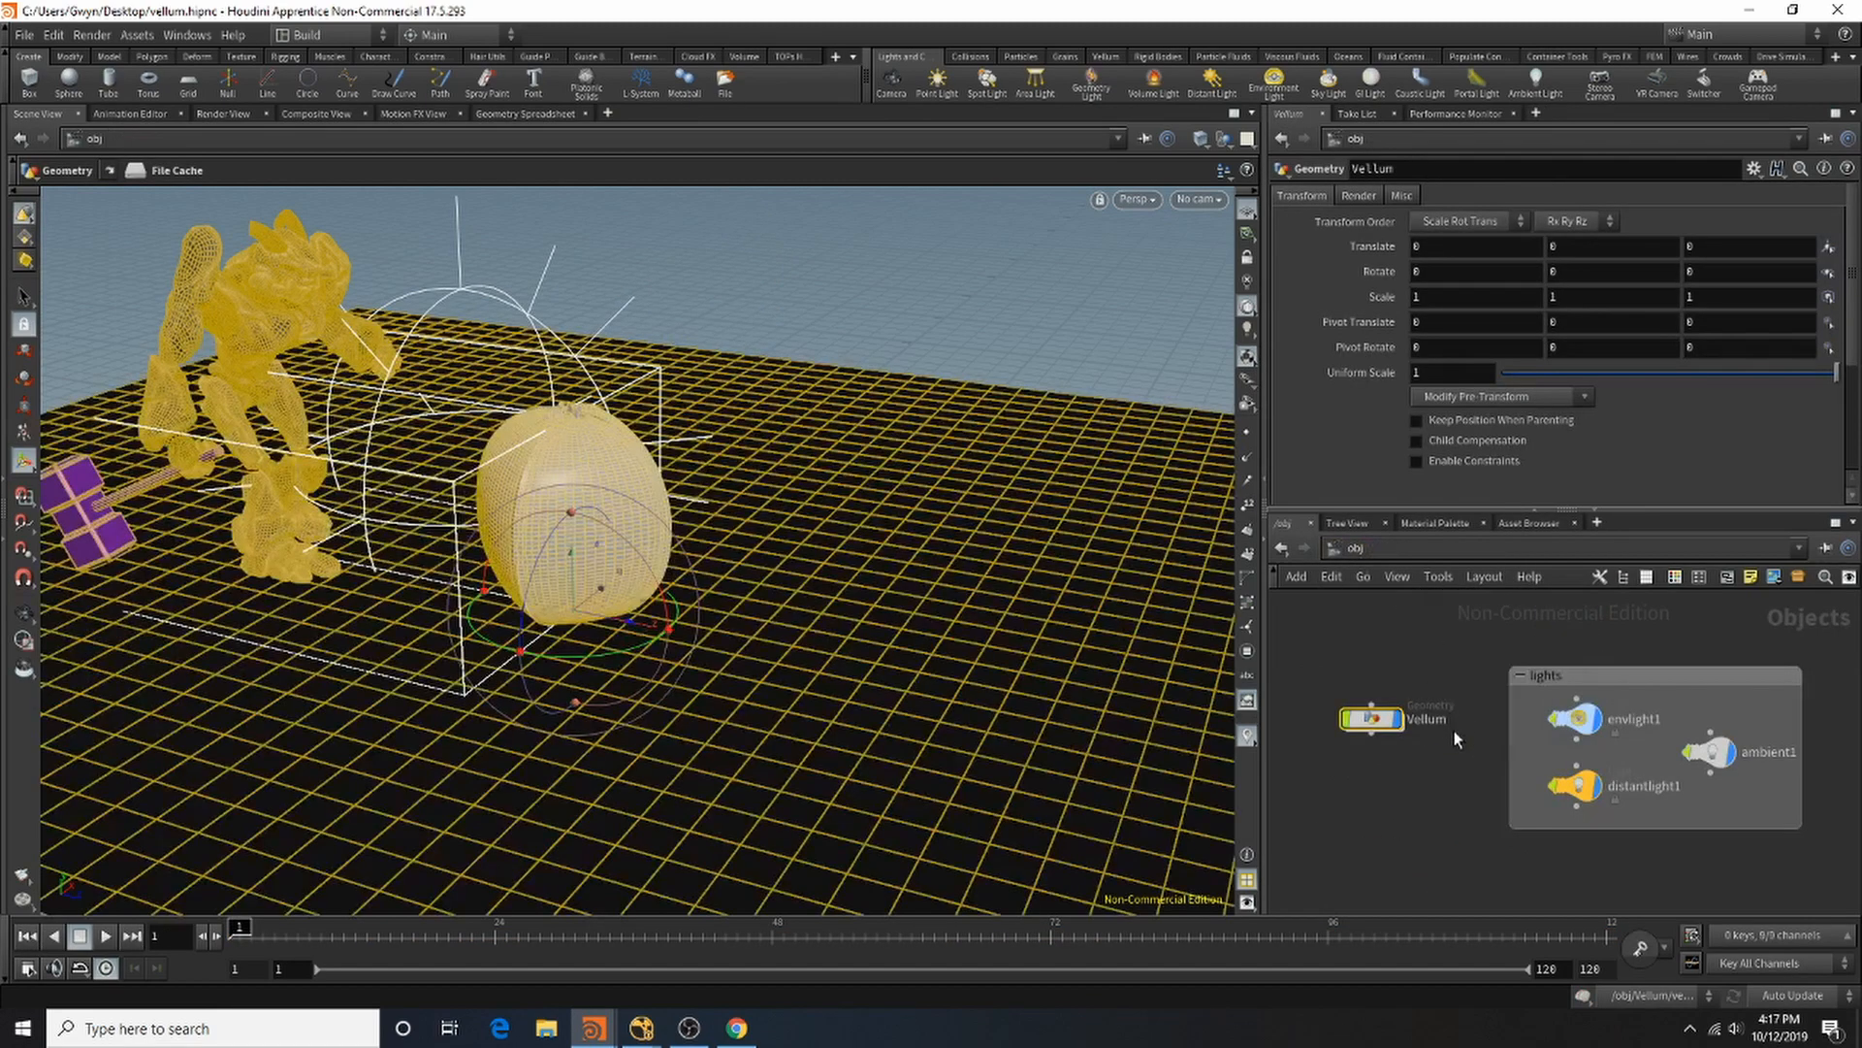
click(1397, 719)
Step: Add a Geometry object at the obj level, check its empty network, and place it directly below Vellum
key(Tab)
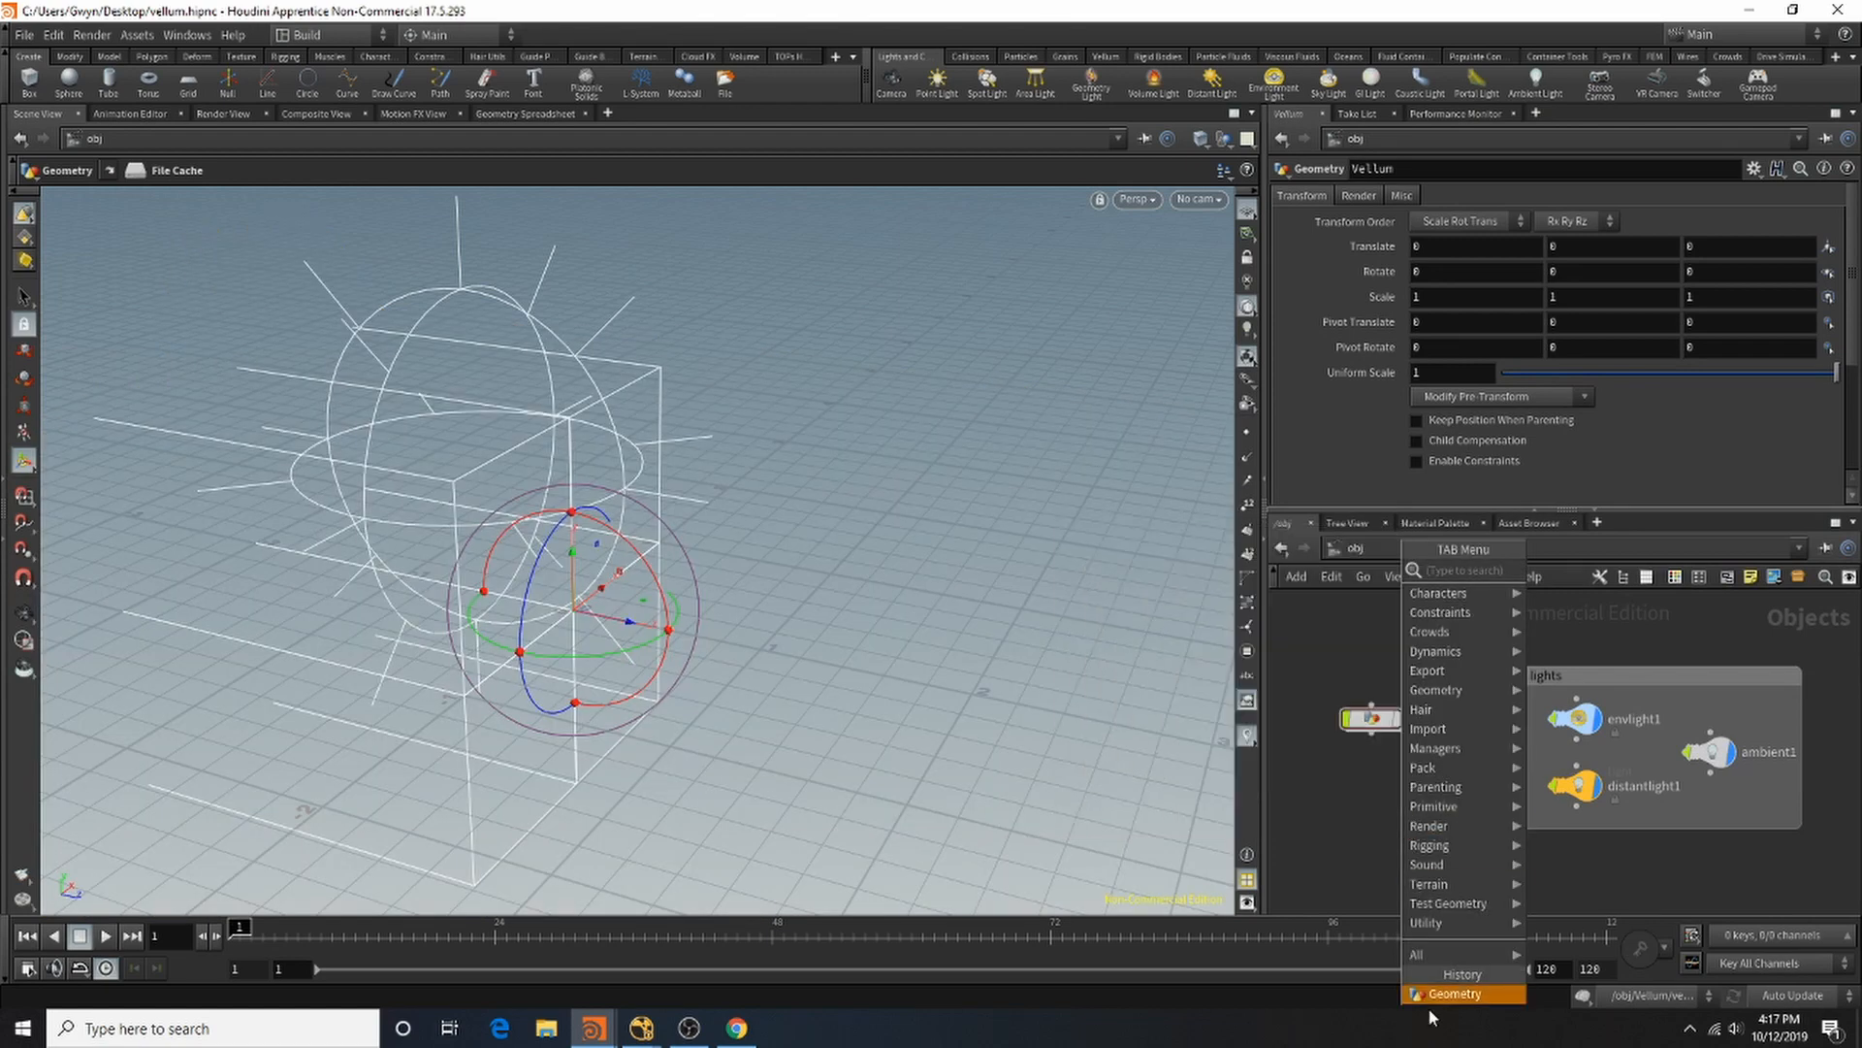
key(Escape)
key(Tab)
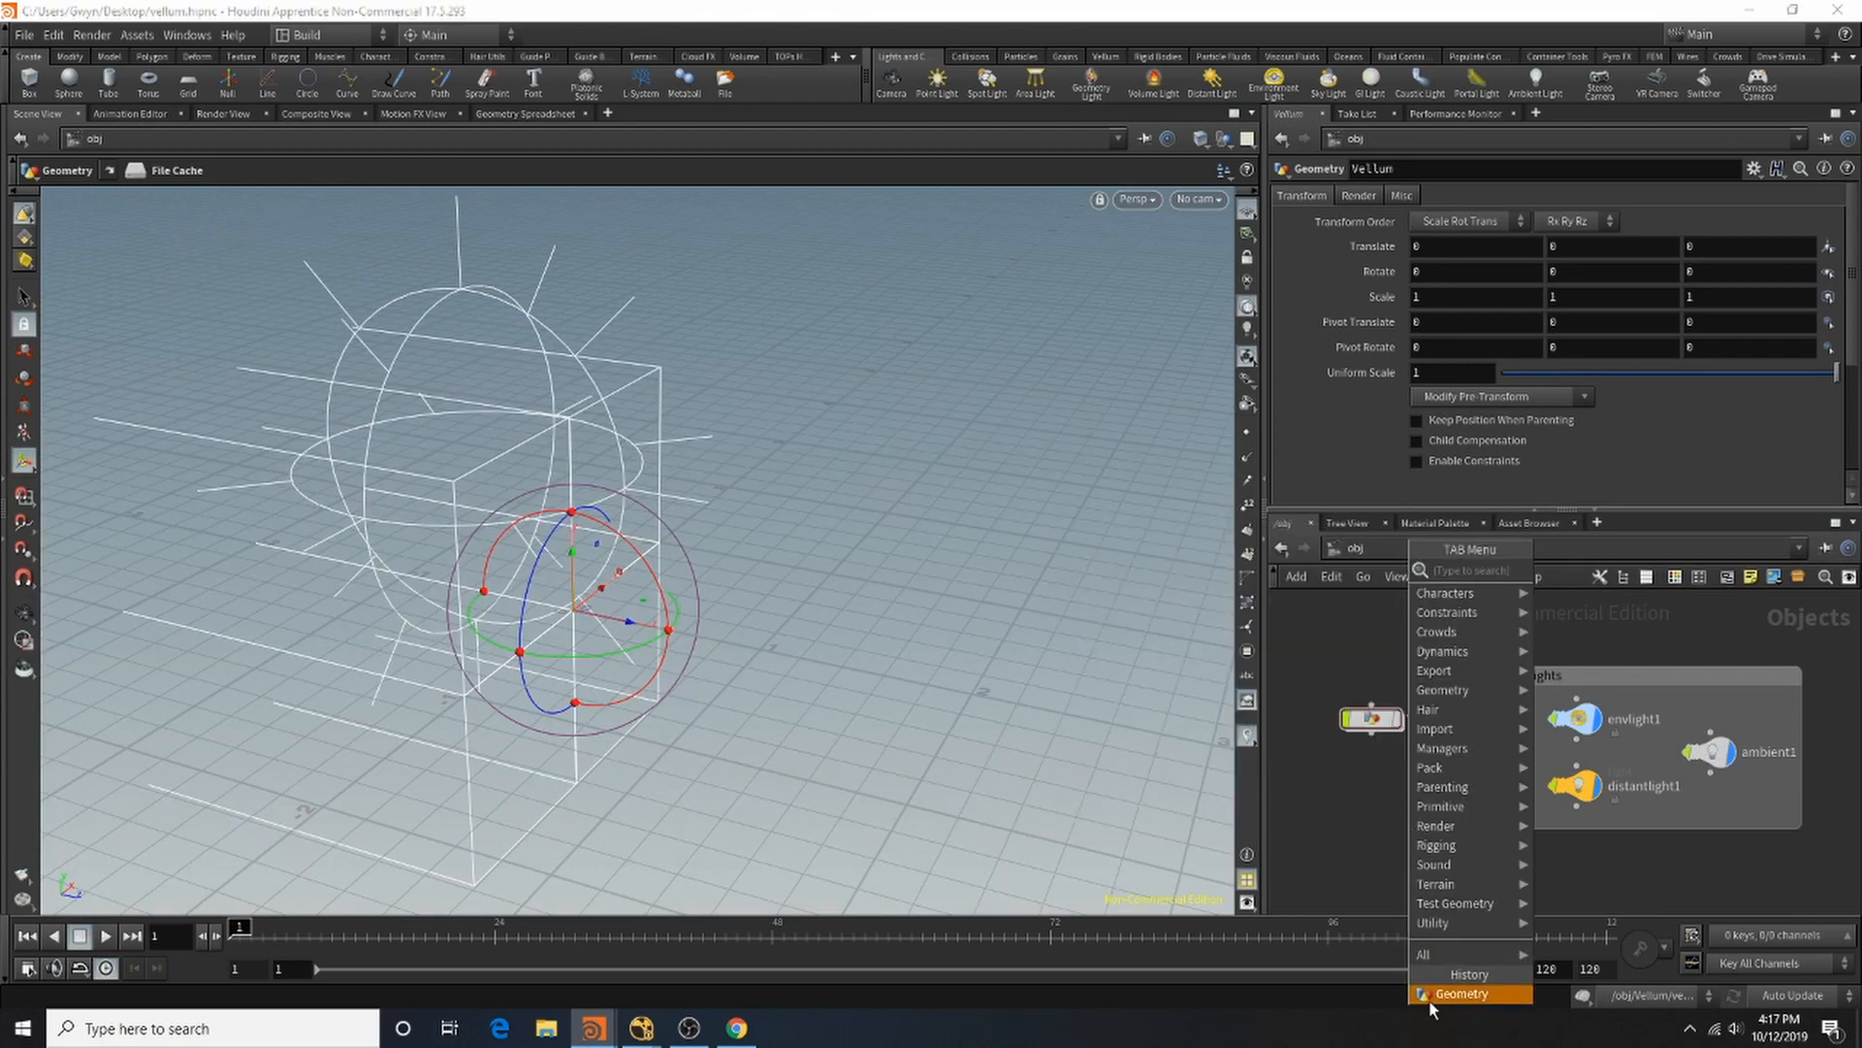
click(1448, 993)
click(1377, 784)
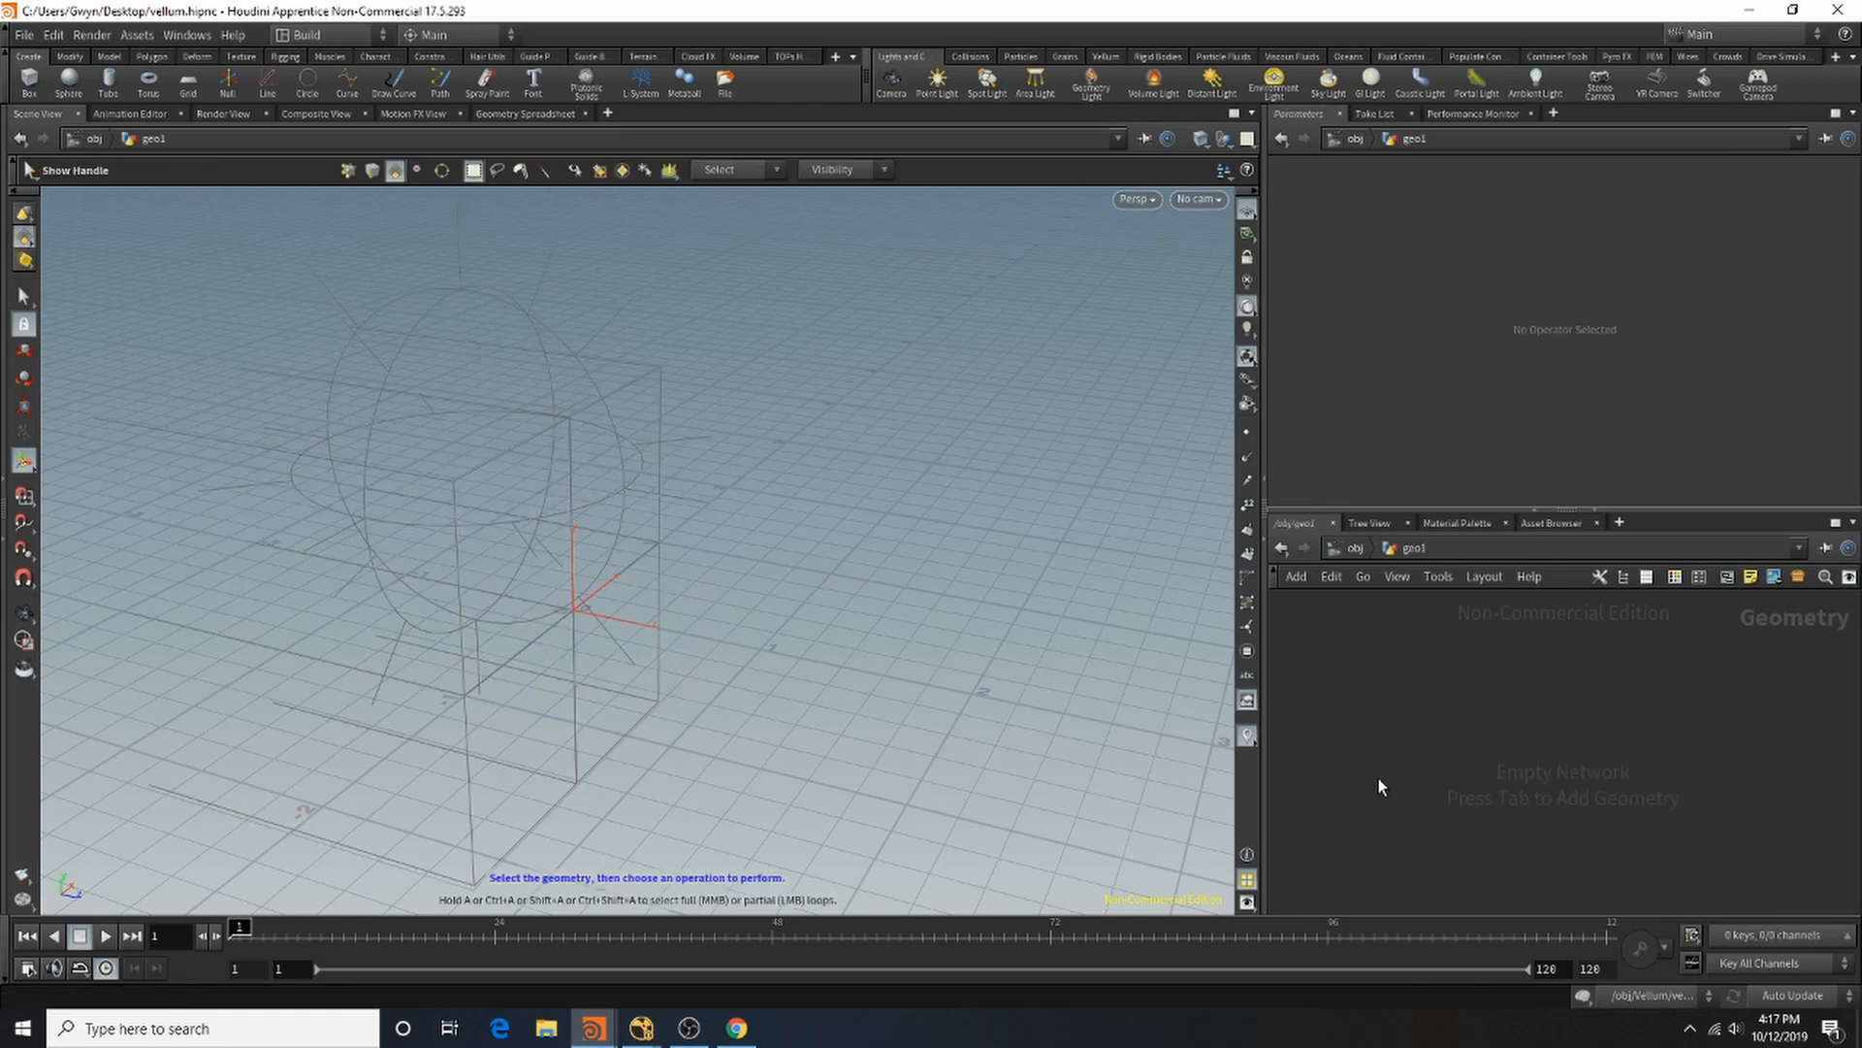
click(1357, 550)
mouse_move(1381, 788)
mouse_down()
mouse_move(1376, 755)
mouse_move(1377, 776)
mouse_up()
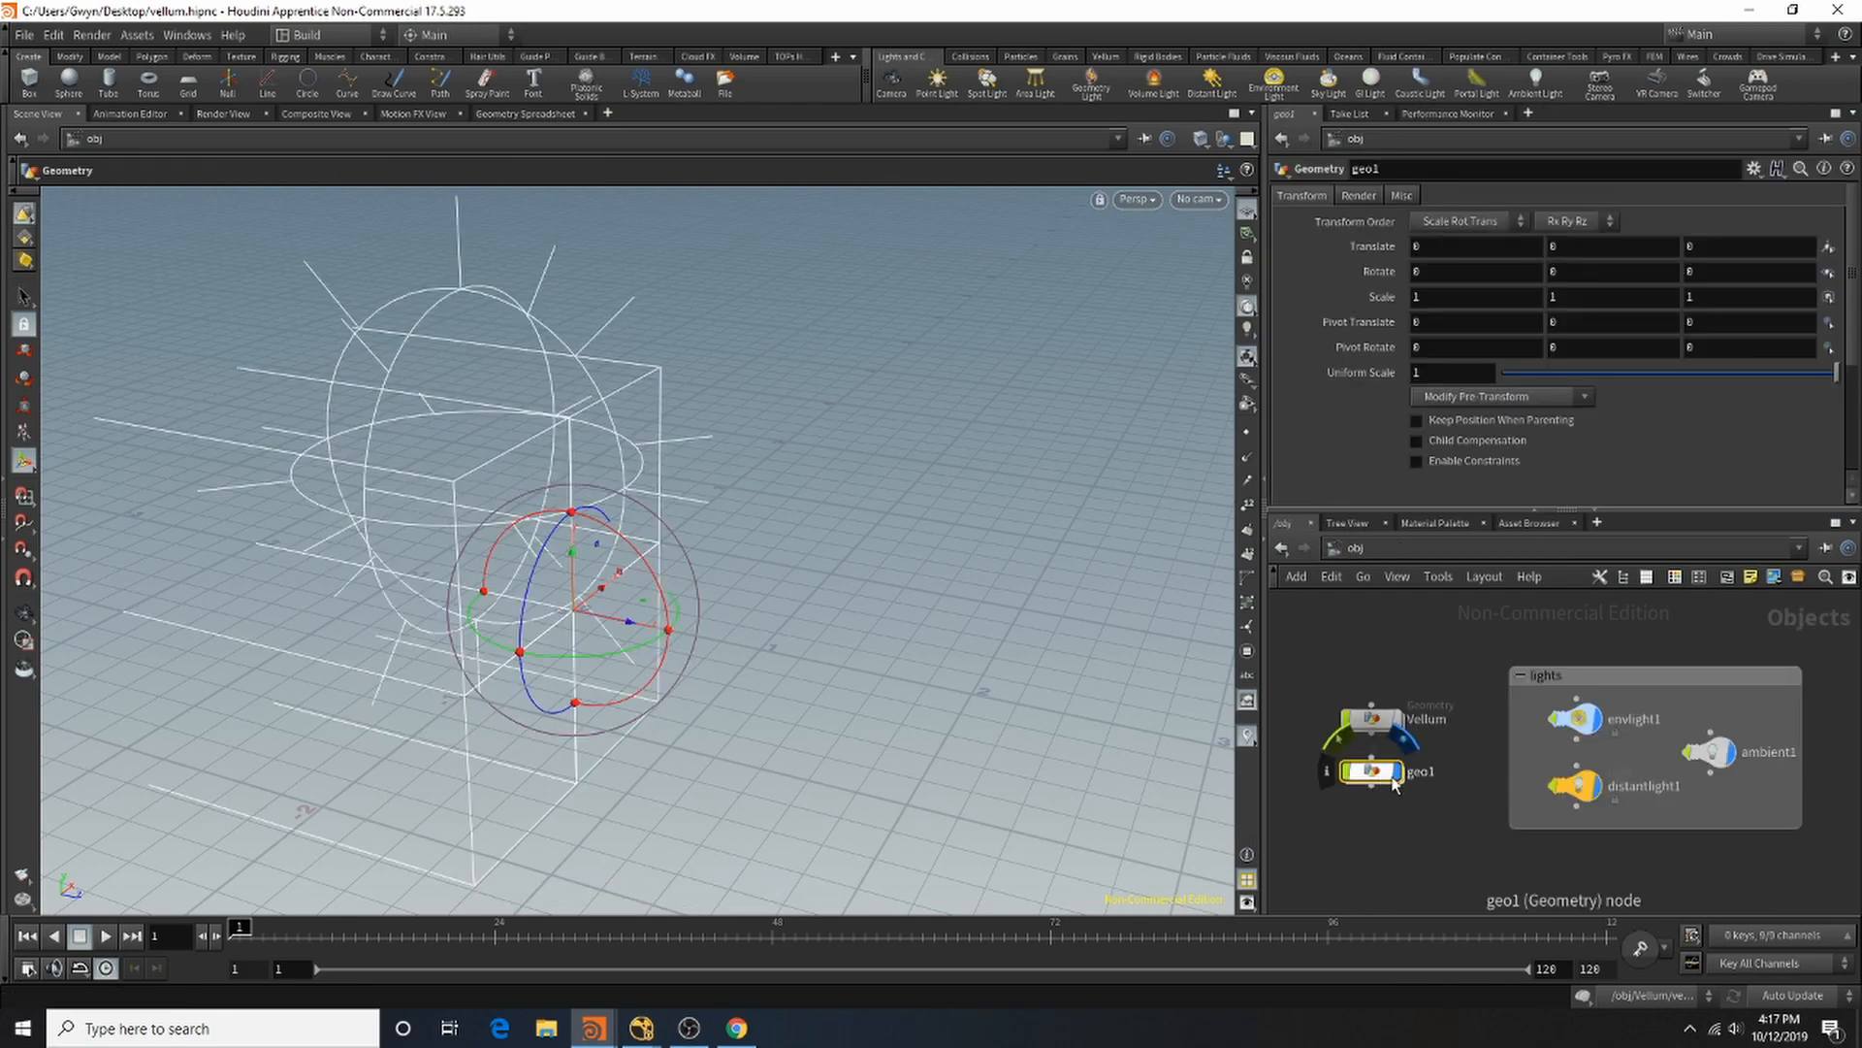
Step: Rename the new Geometry object below Vellum as Render_Craig
double_click(1416, 773)
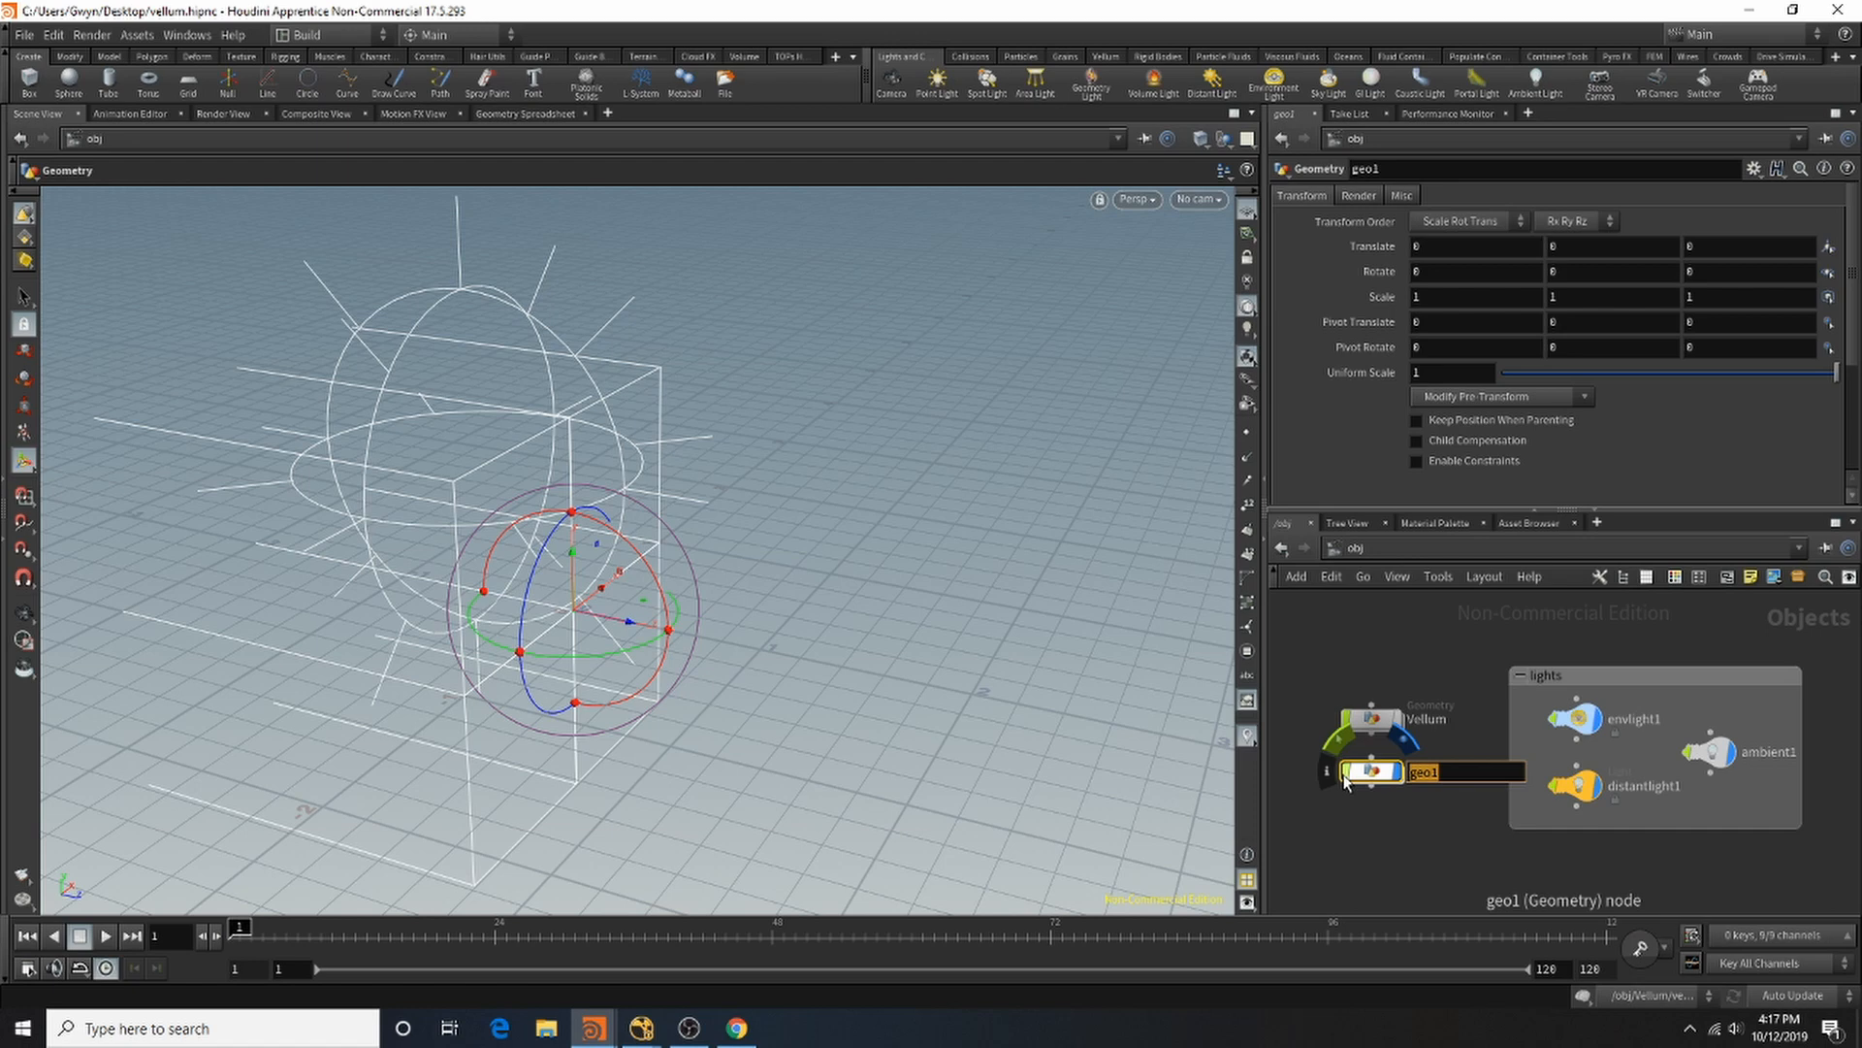
text(Render_Craig)
key(Return)
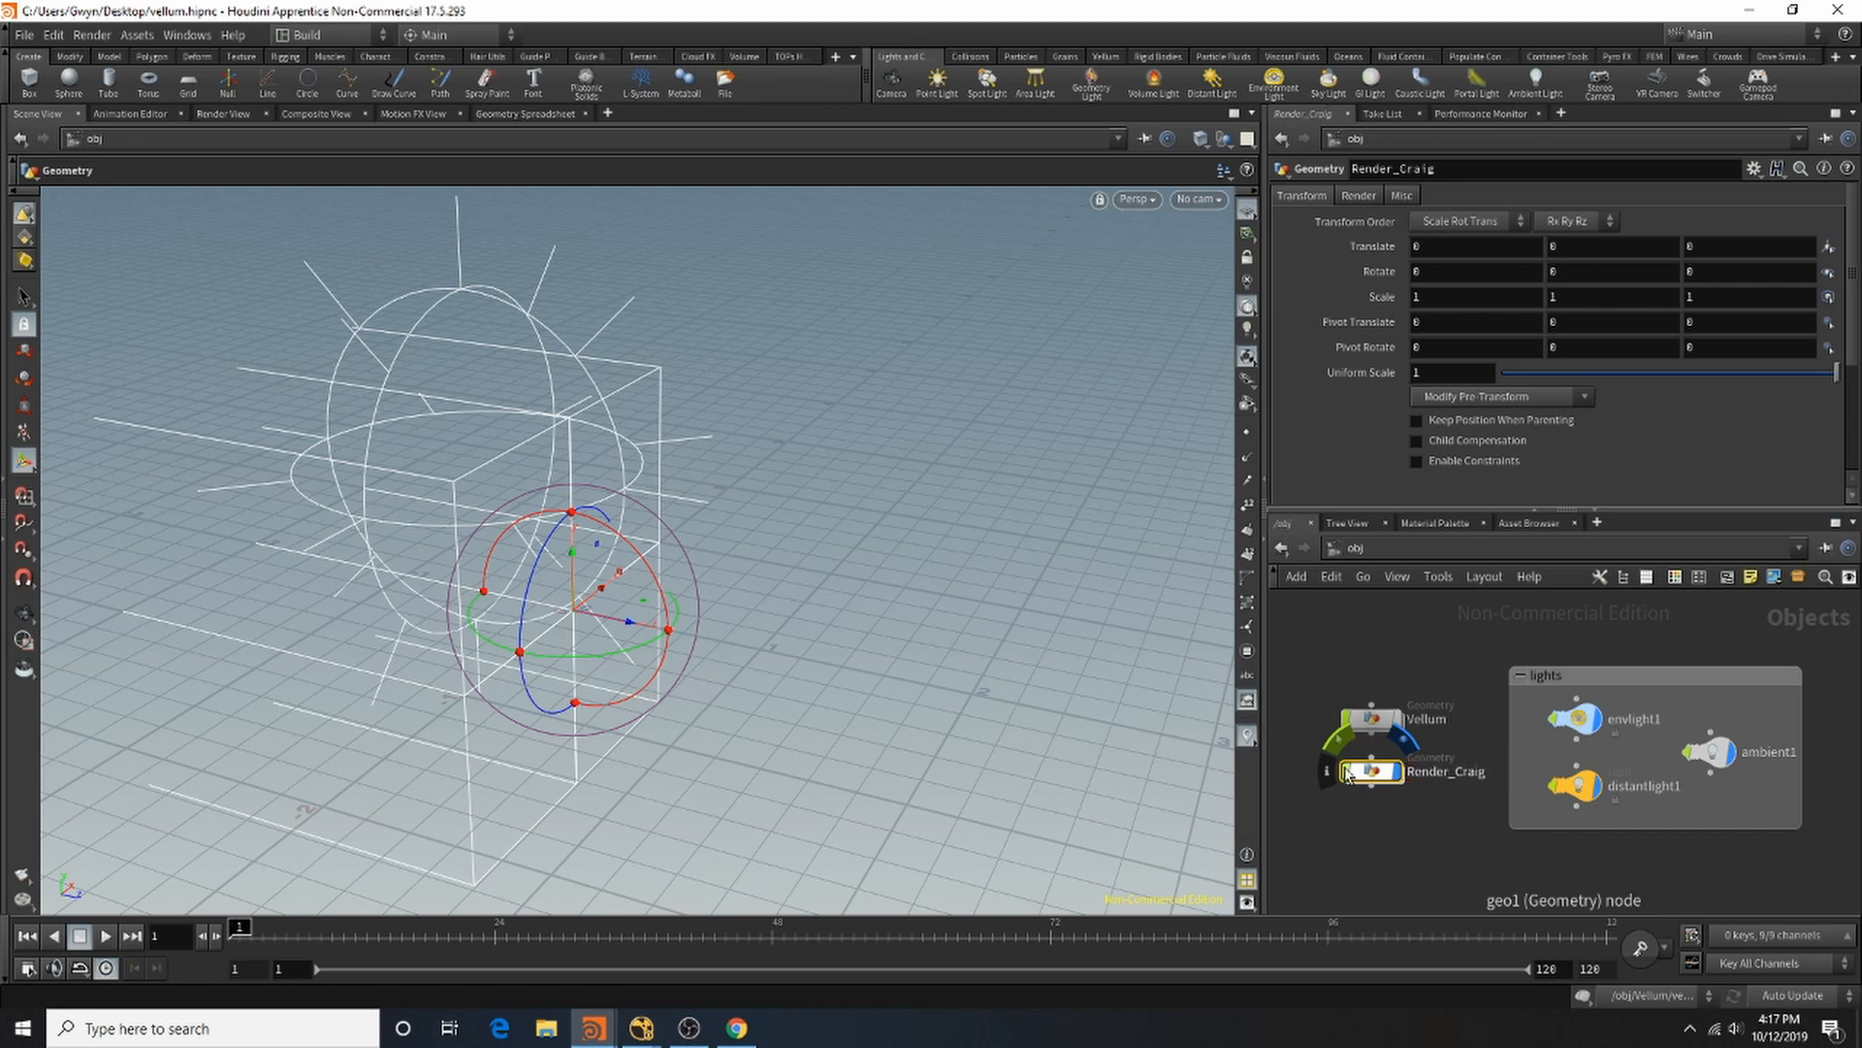
Step: Add a second Geometry object directly below Render_Craig and name it Render_Vellum
scroll(1353, 771, down, 2)
scroll(1358, 762, up, 3)
key(Tab)
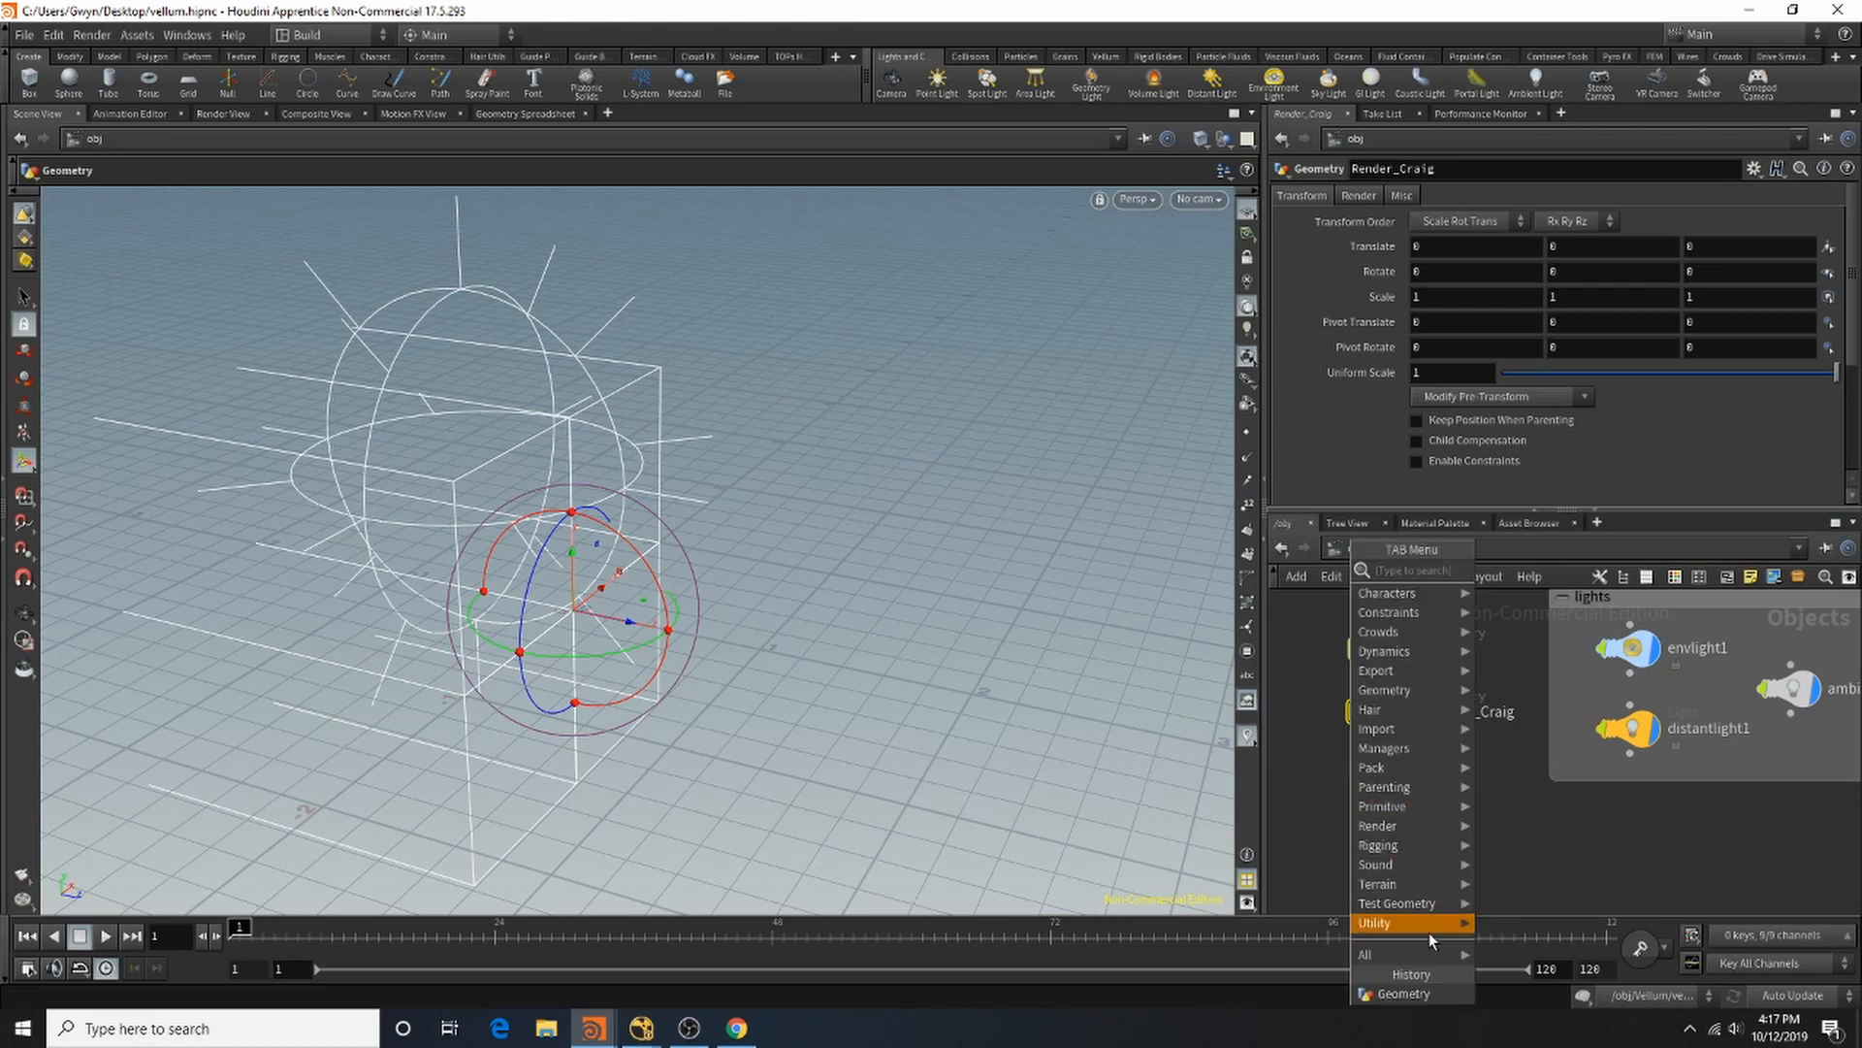
click(1404, 993)
click(1388, 774)
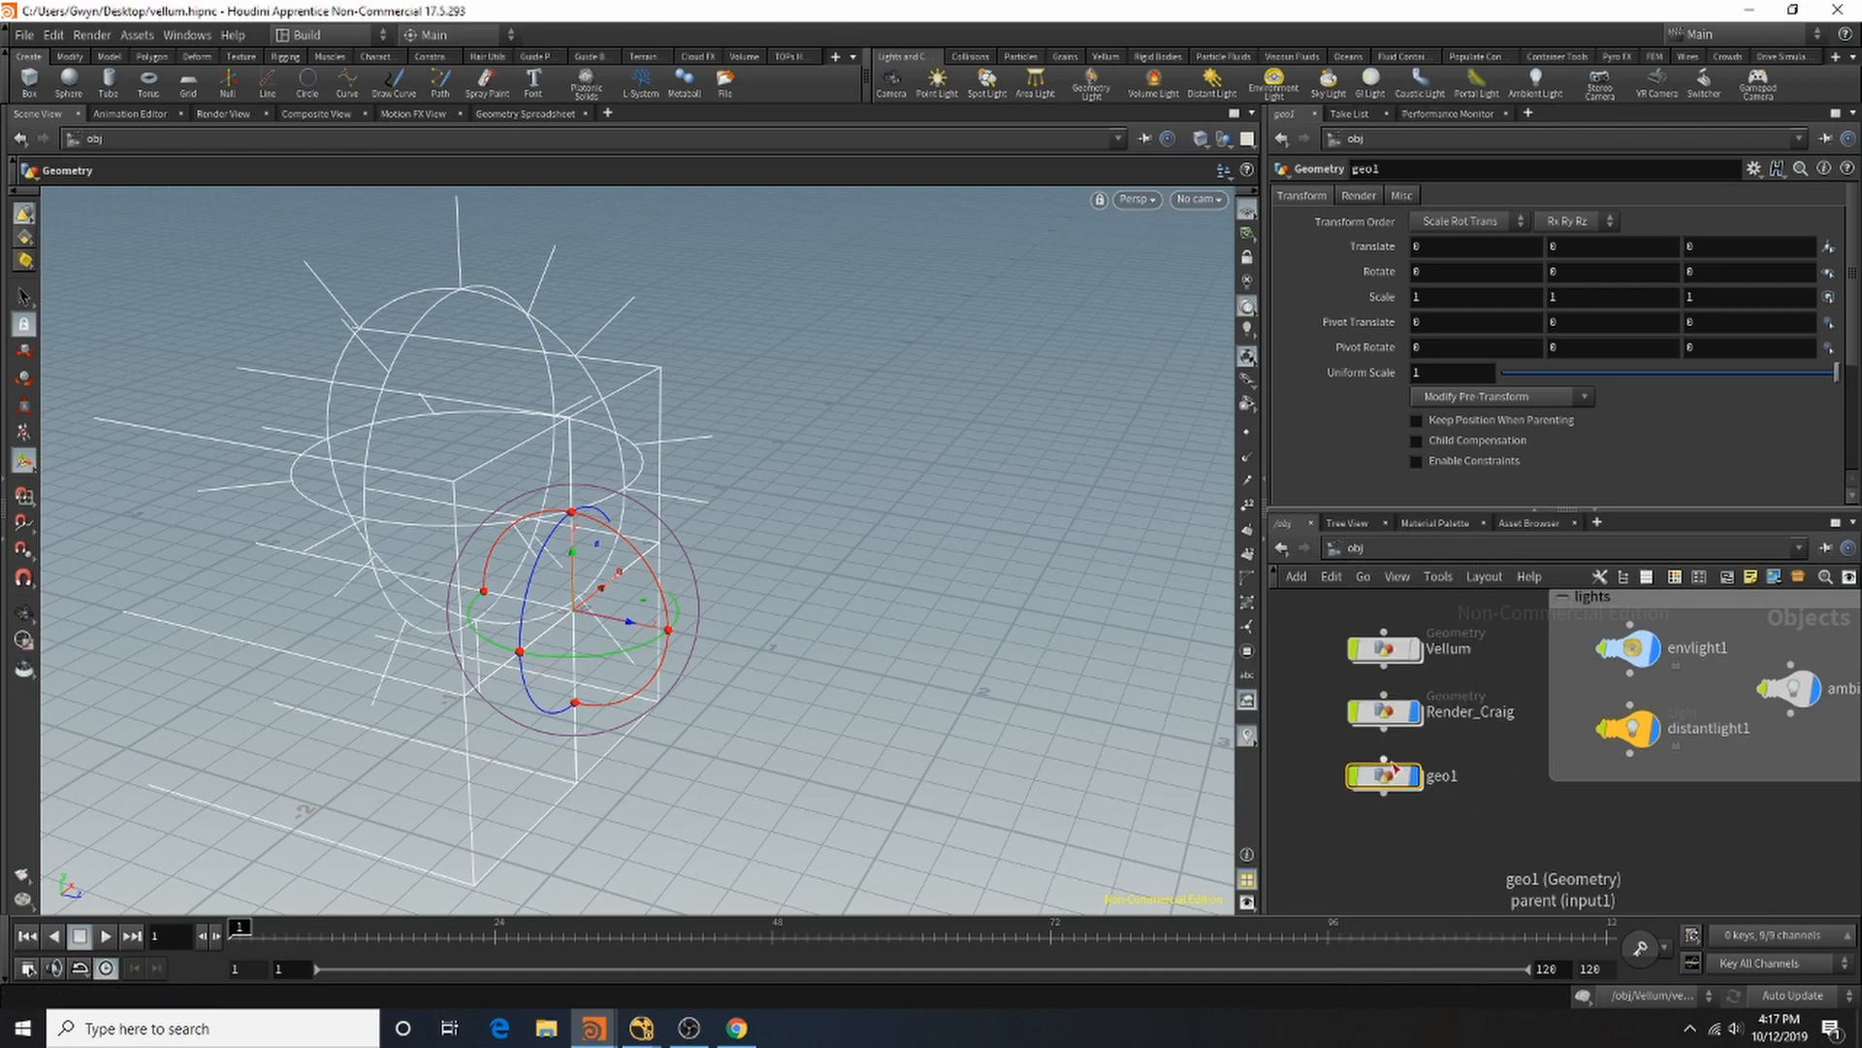
double_click(1460, 777)
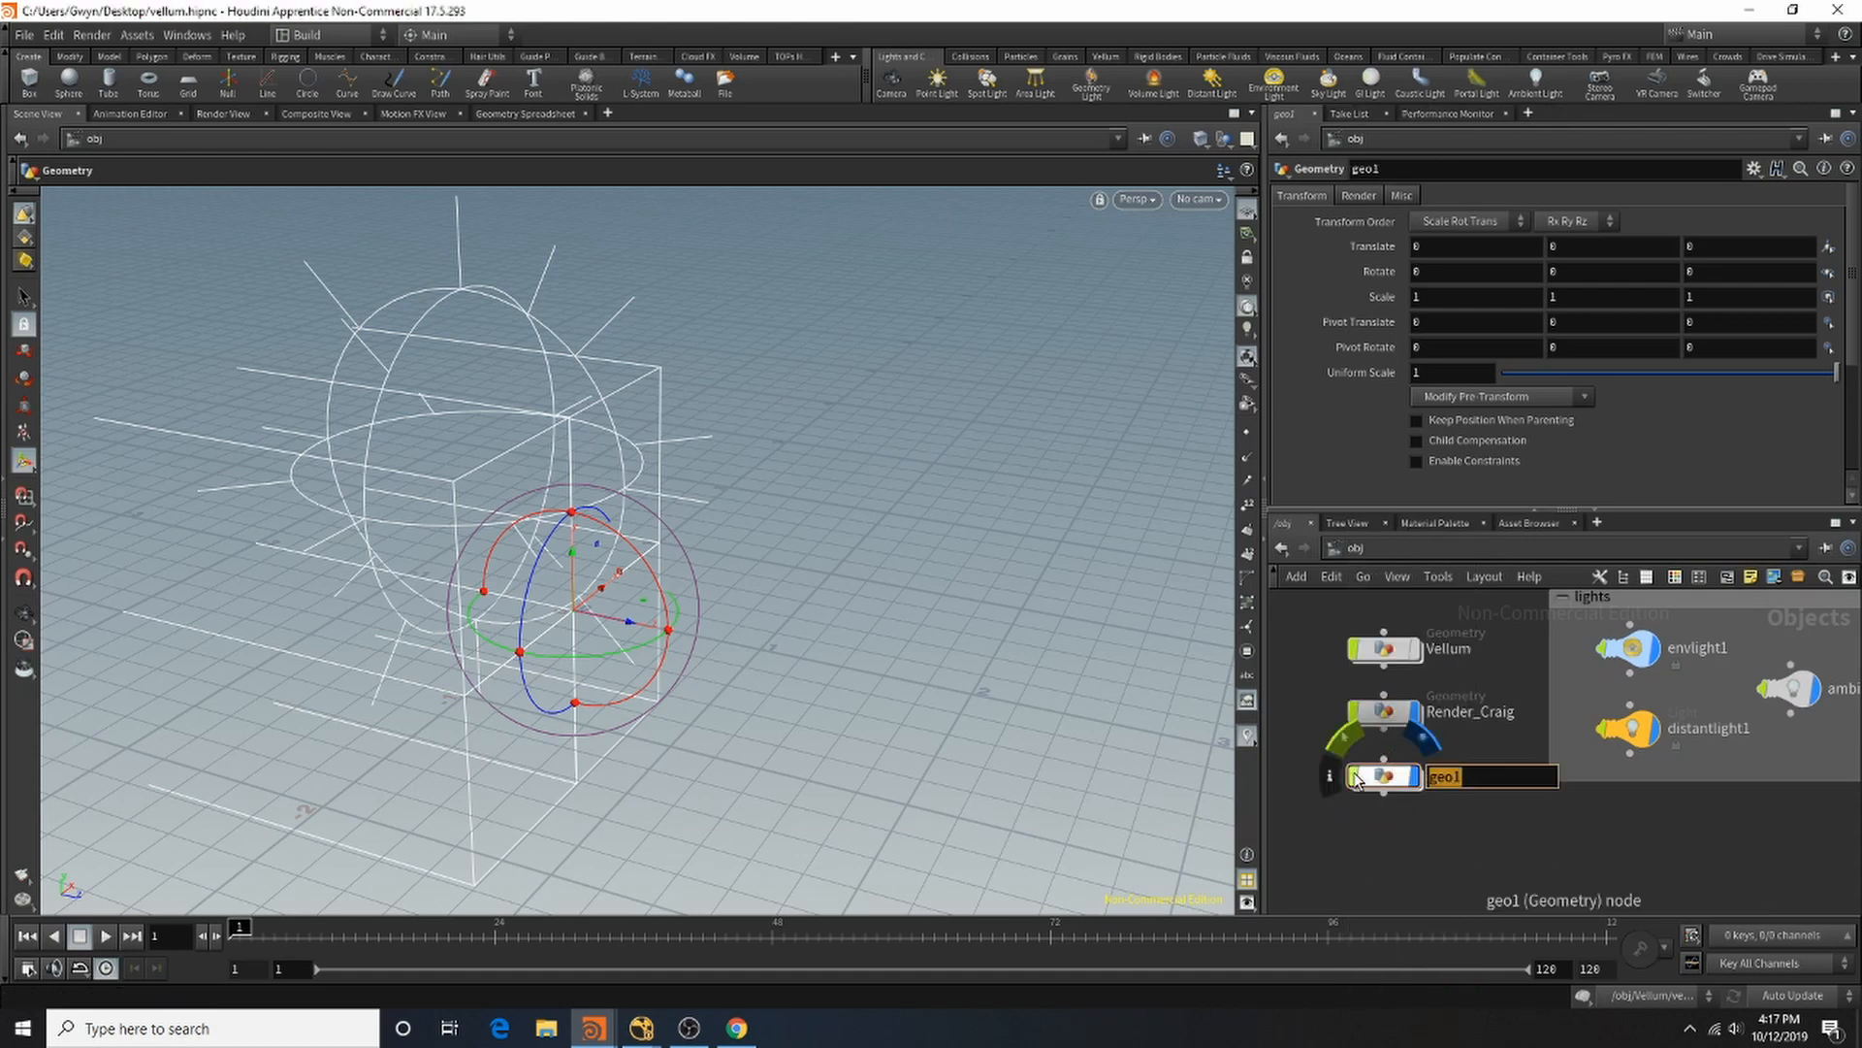
text(Render_Vellum)
key(Return)
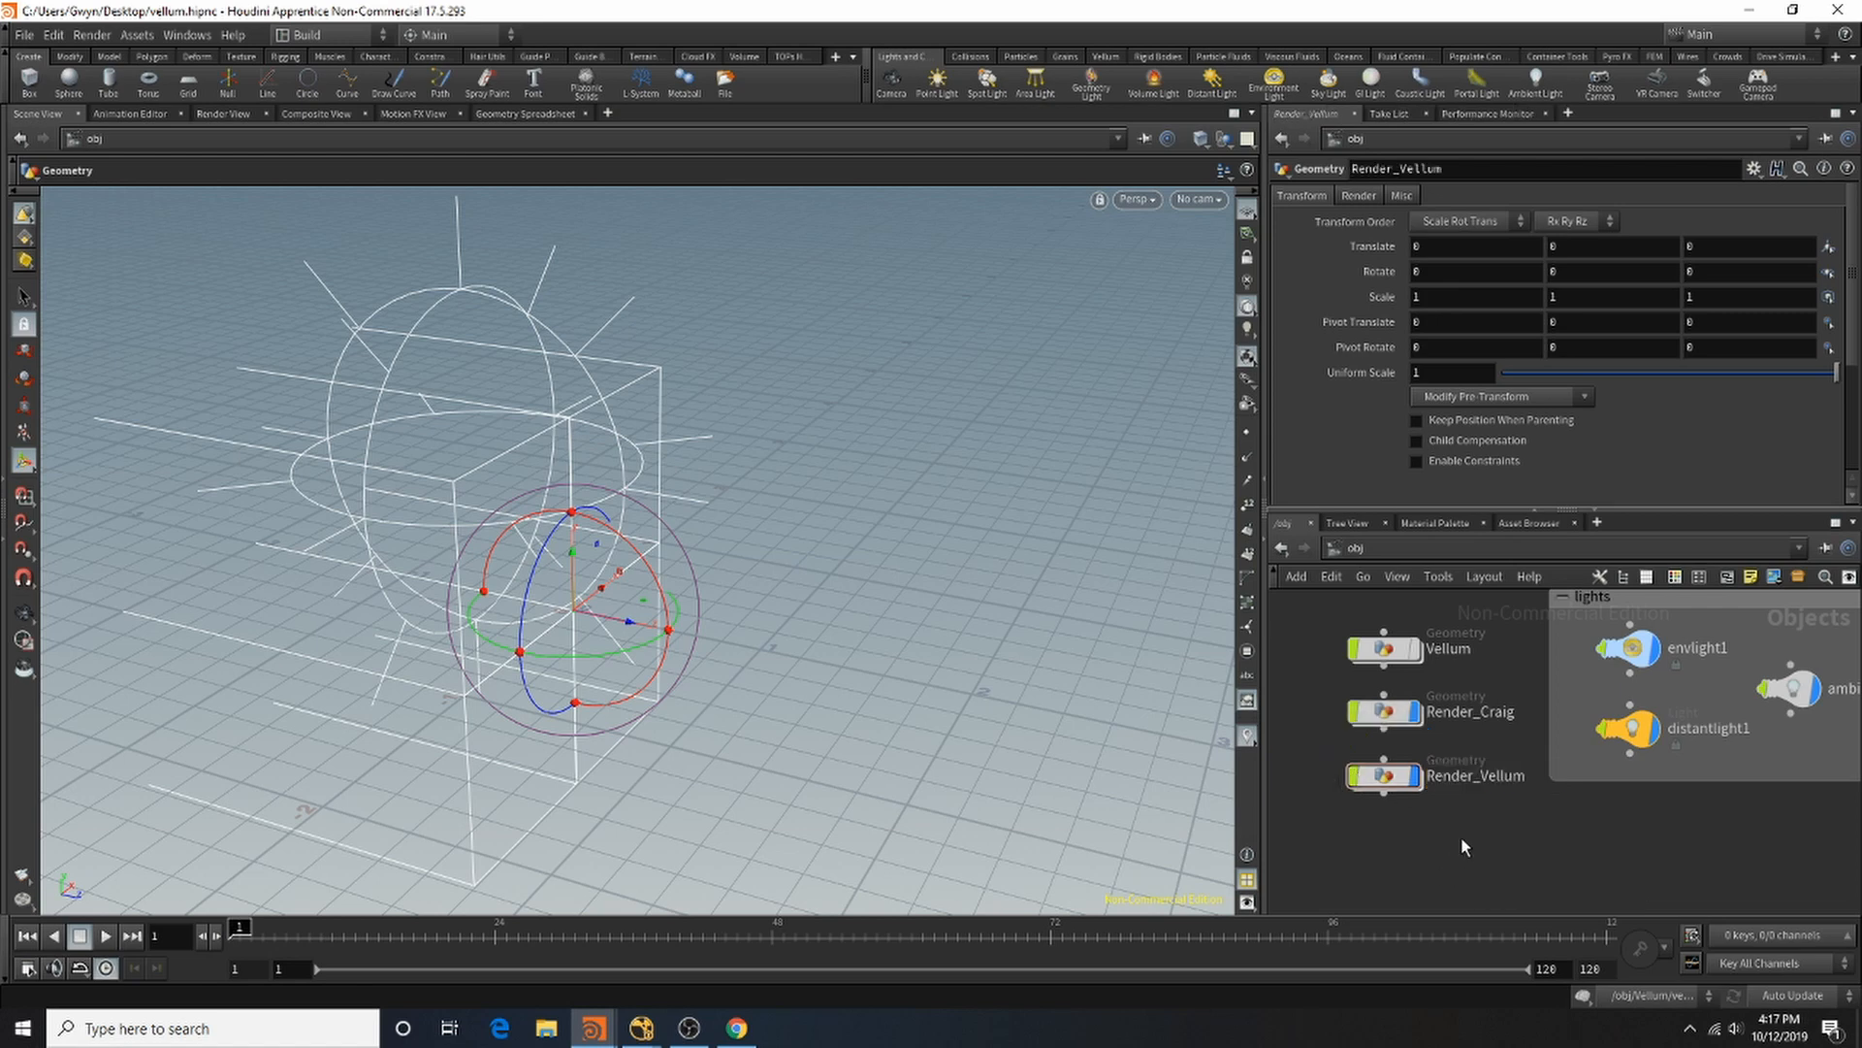
Step: Add another Geometry object directly below Render_Vellum and name it Render_Ground
key(f)
key(Tab)
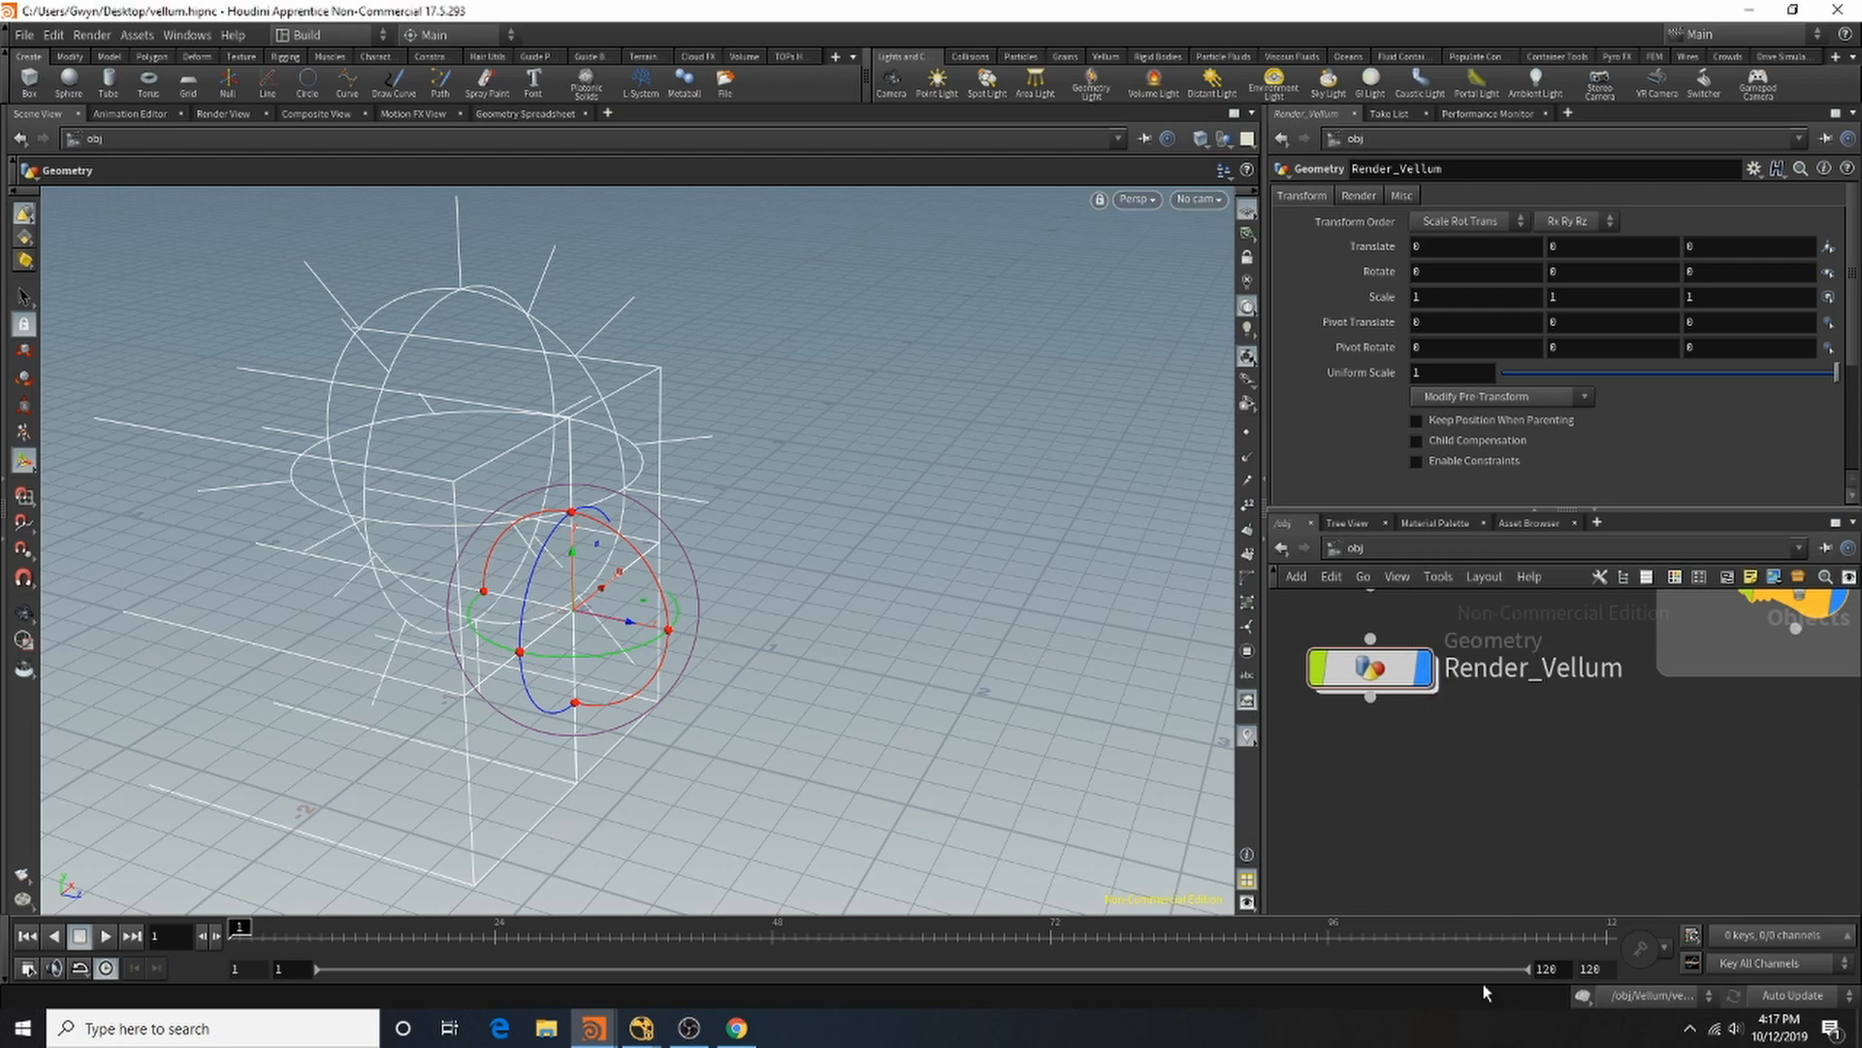
key(Tab)
click(1461, 988)
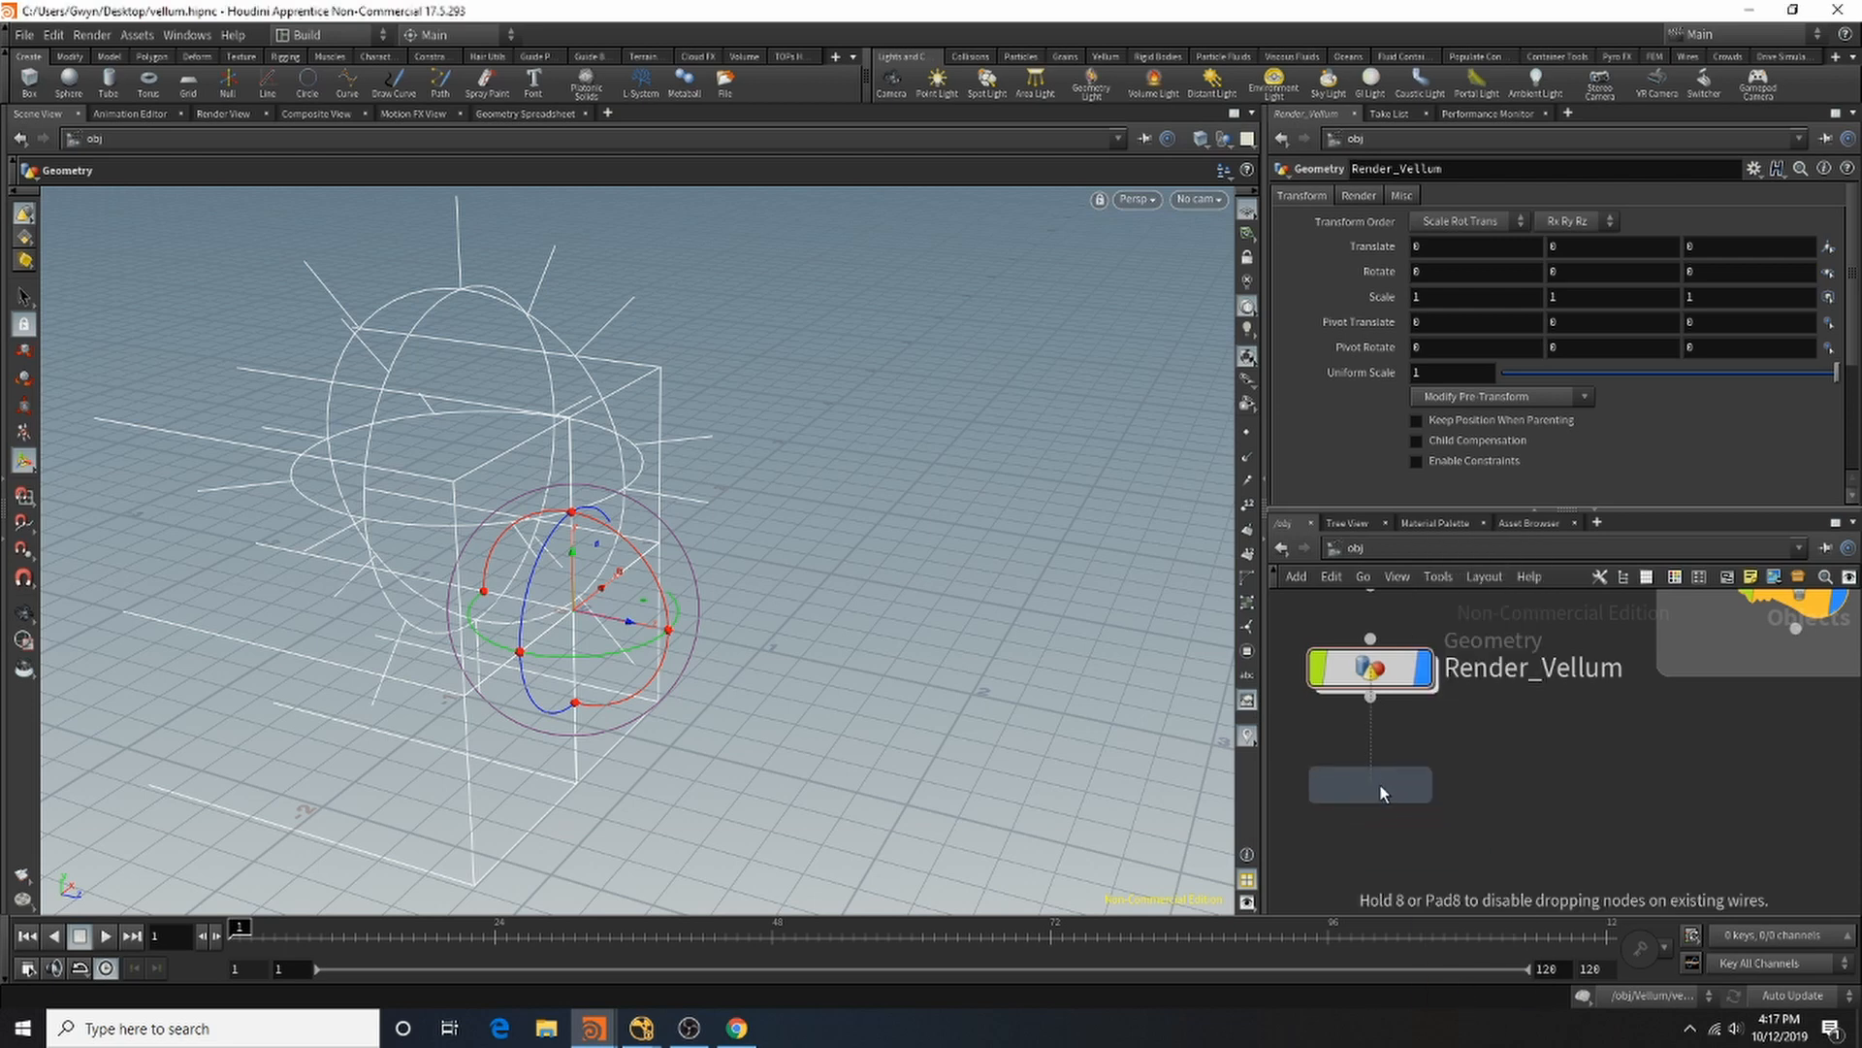
click(1379, 783)
double_click(1465, 785)
text(Re)
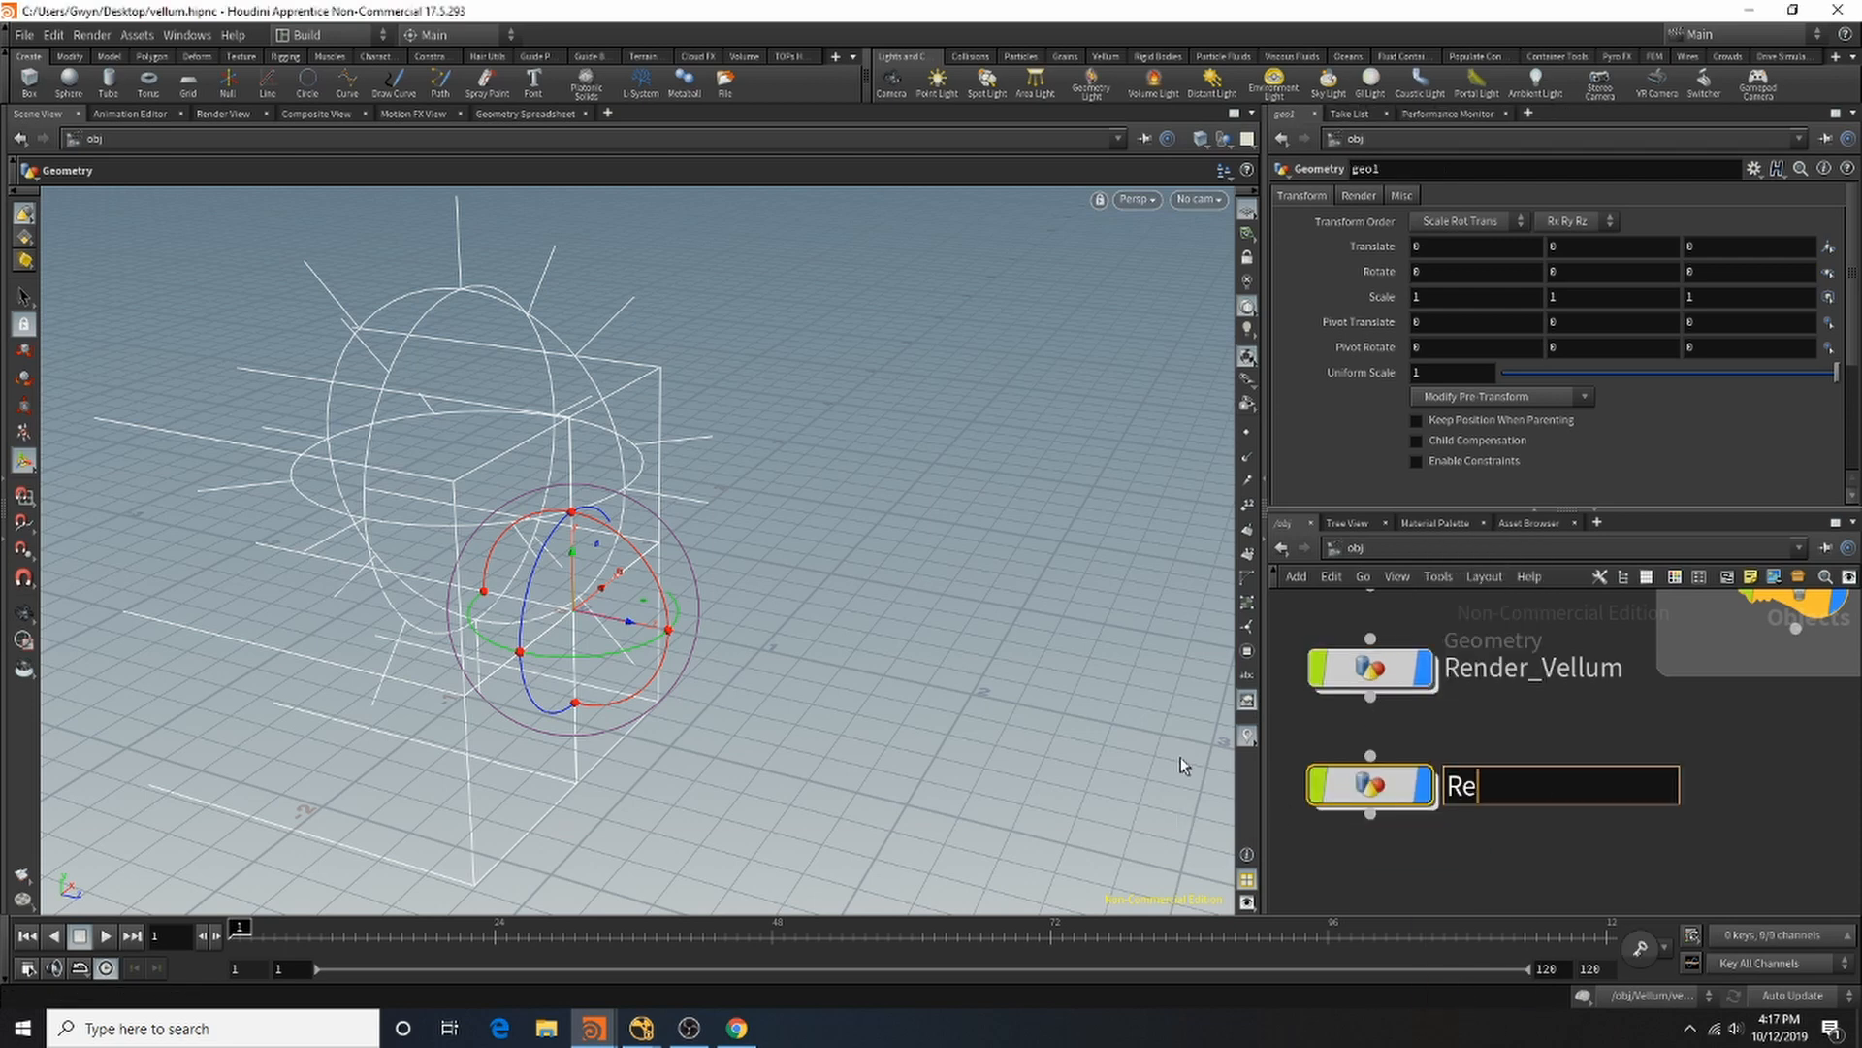
text(nder_Ground)
key(Return)
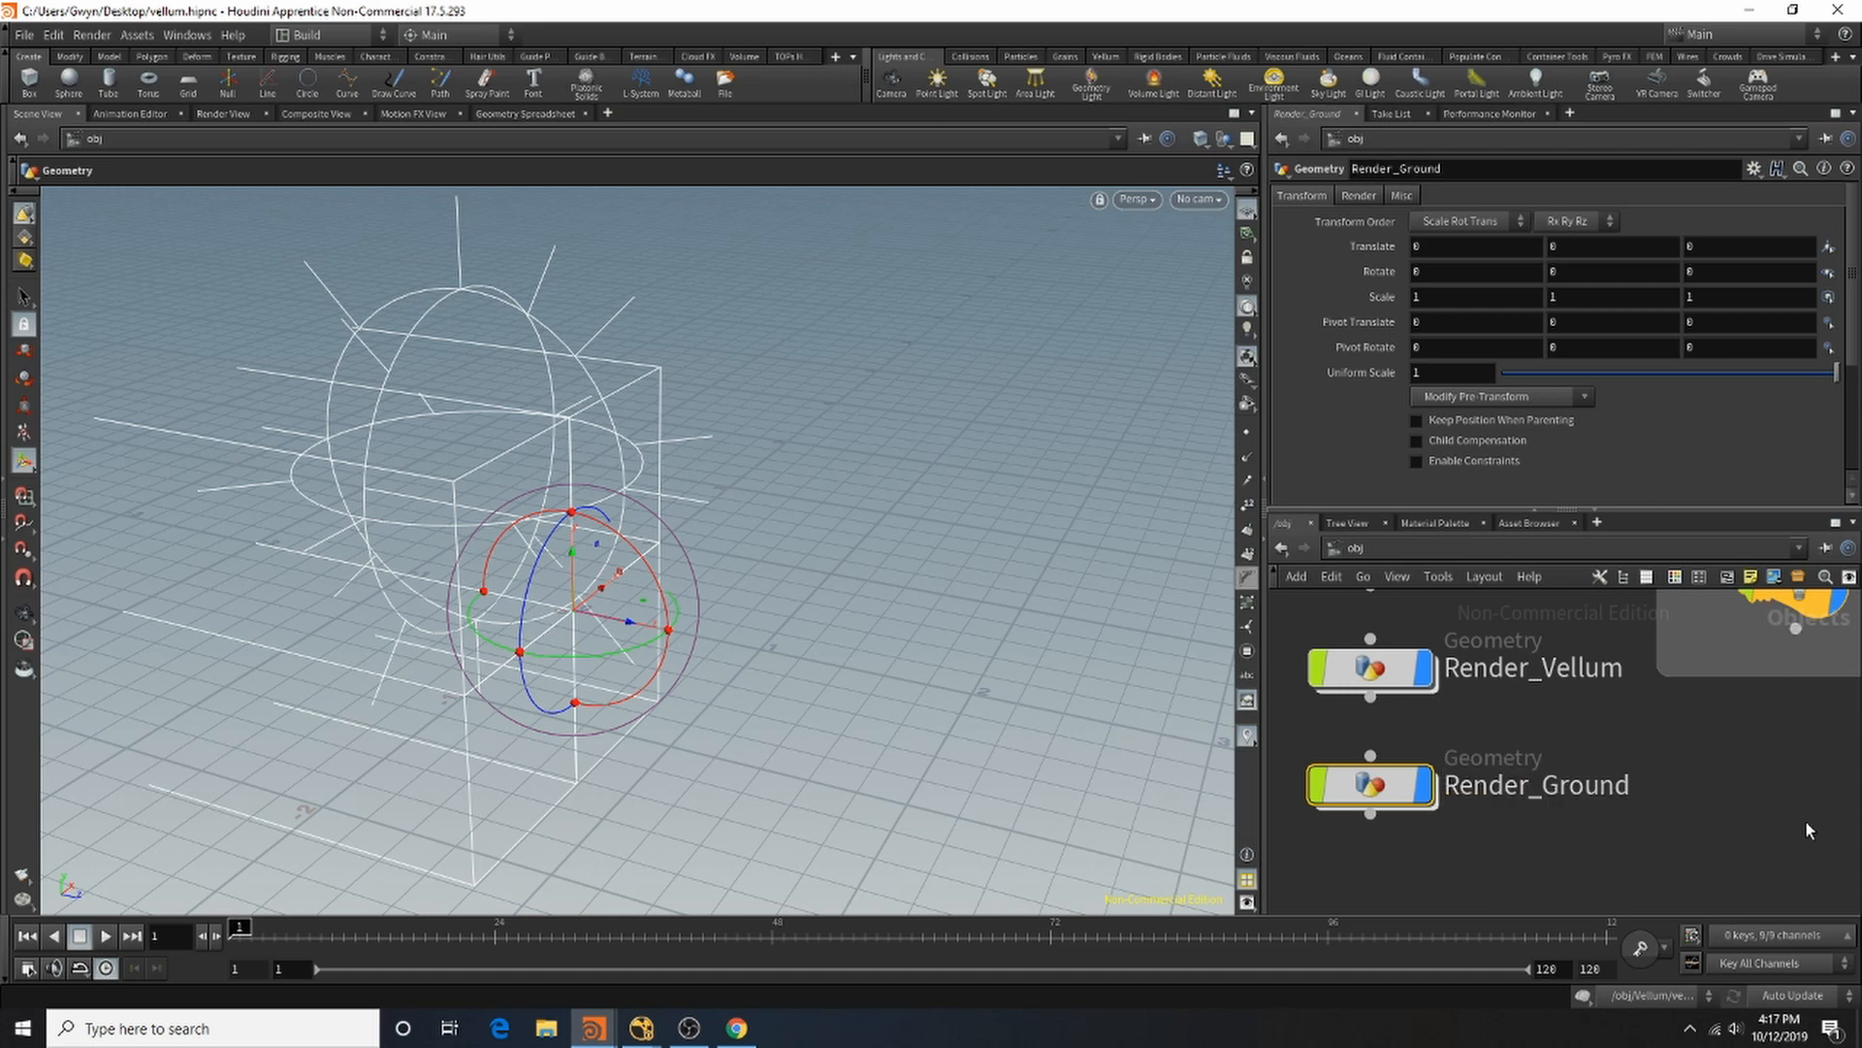
Step: Inside Render_Craig, add an Object Merge node and set its Object 1 to the Craig_Out null in Vellum
key(h)
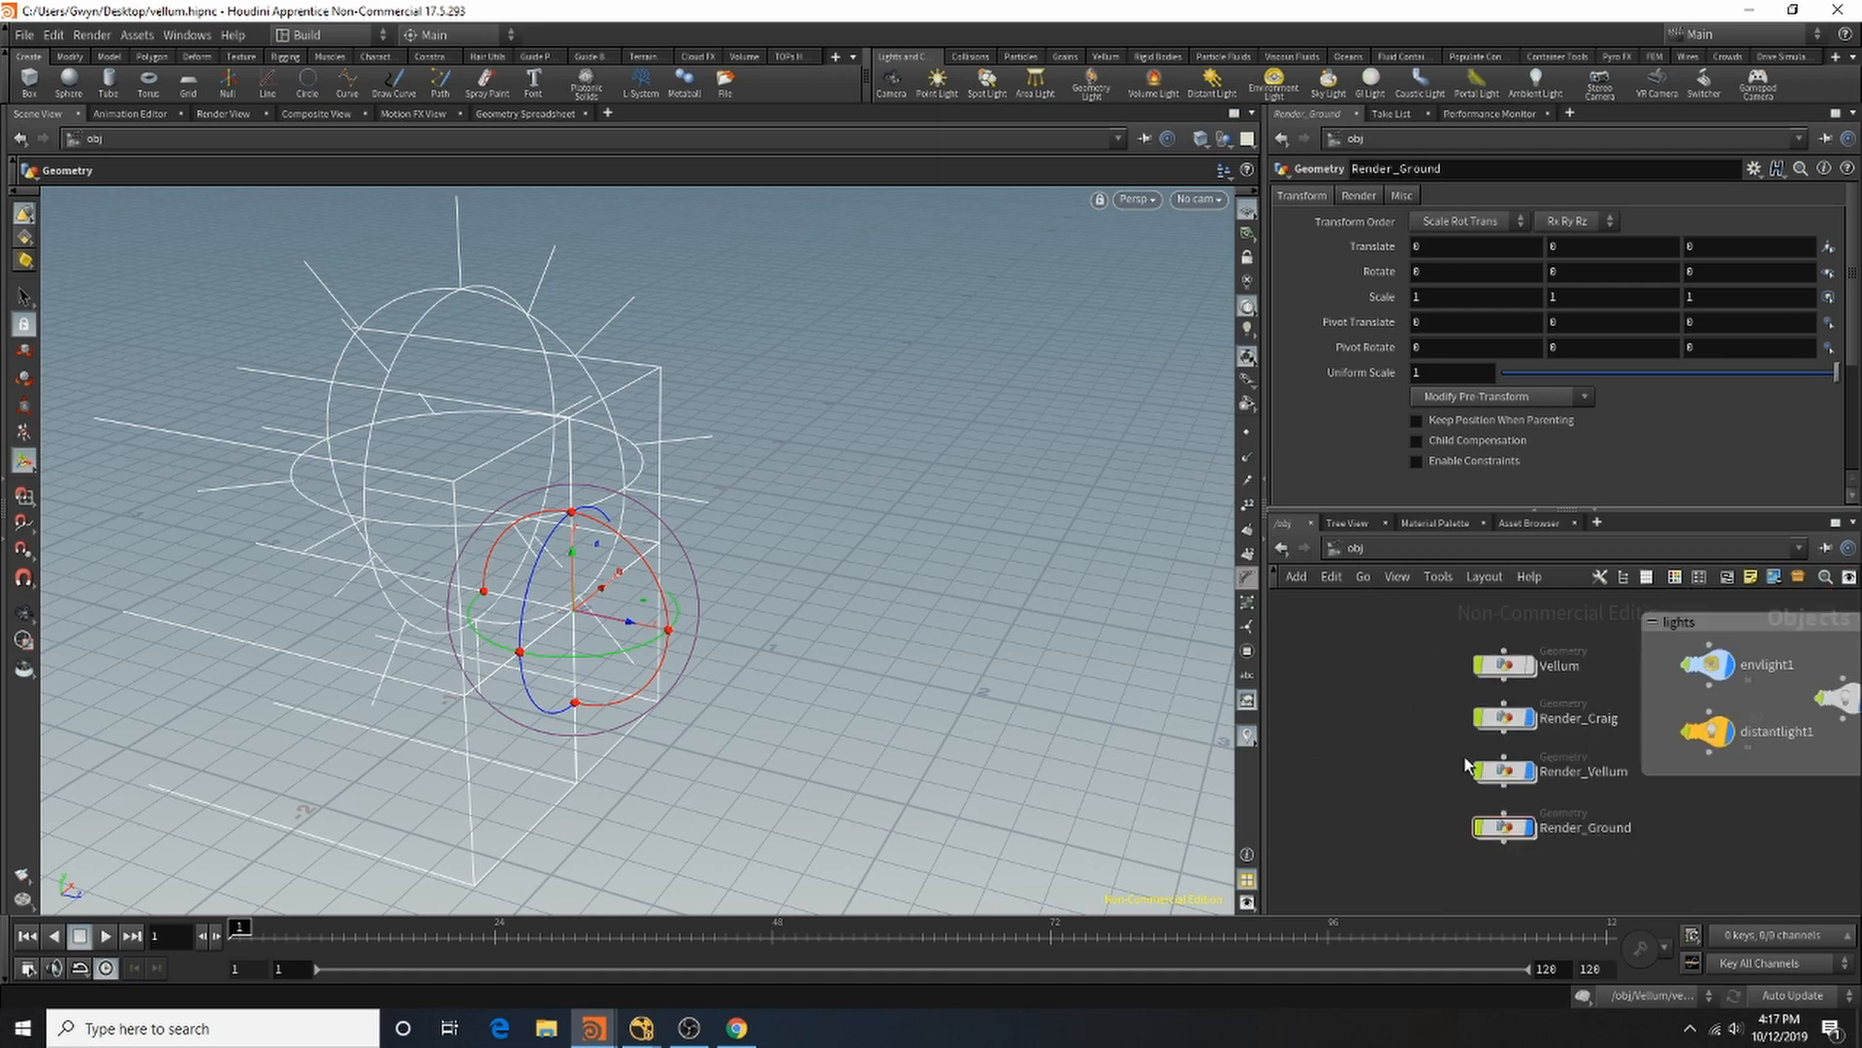
double_click(1509, 719)
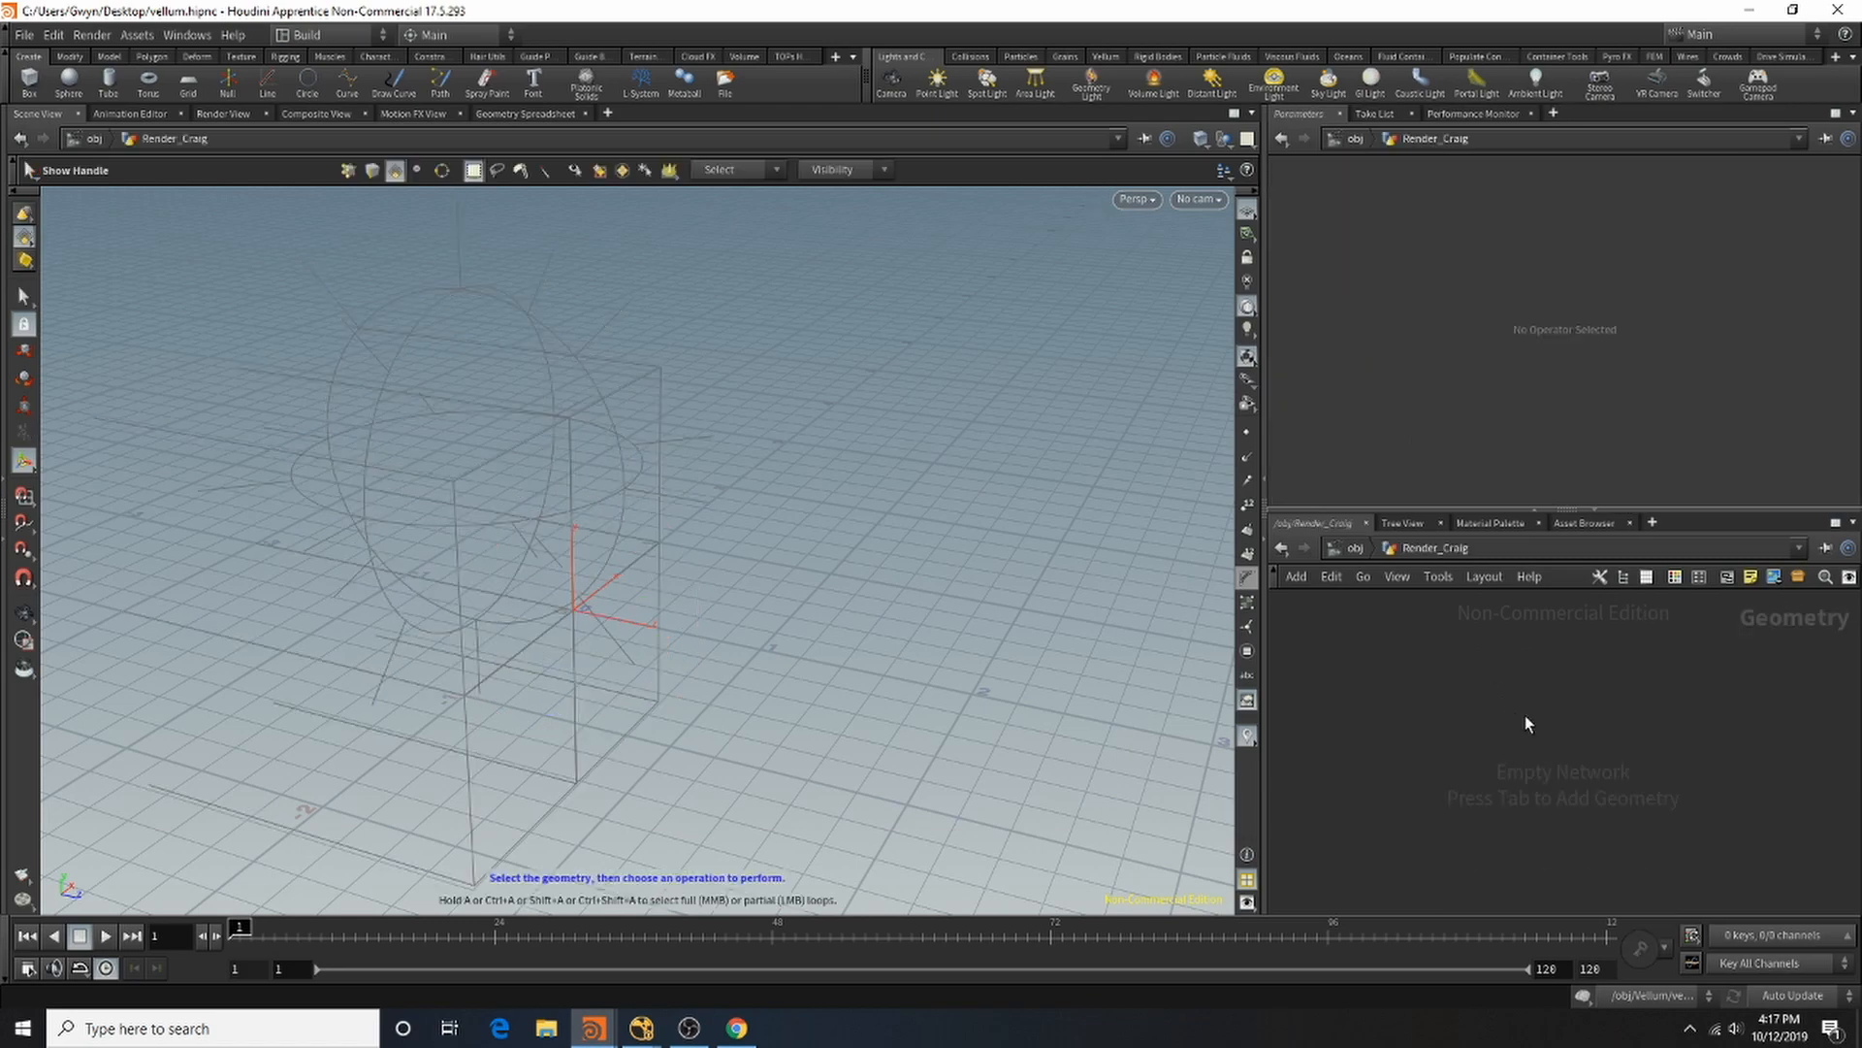
key(Tab)
text(object)
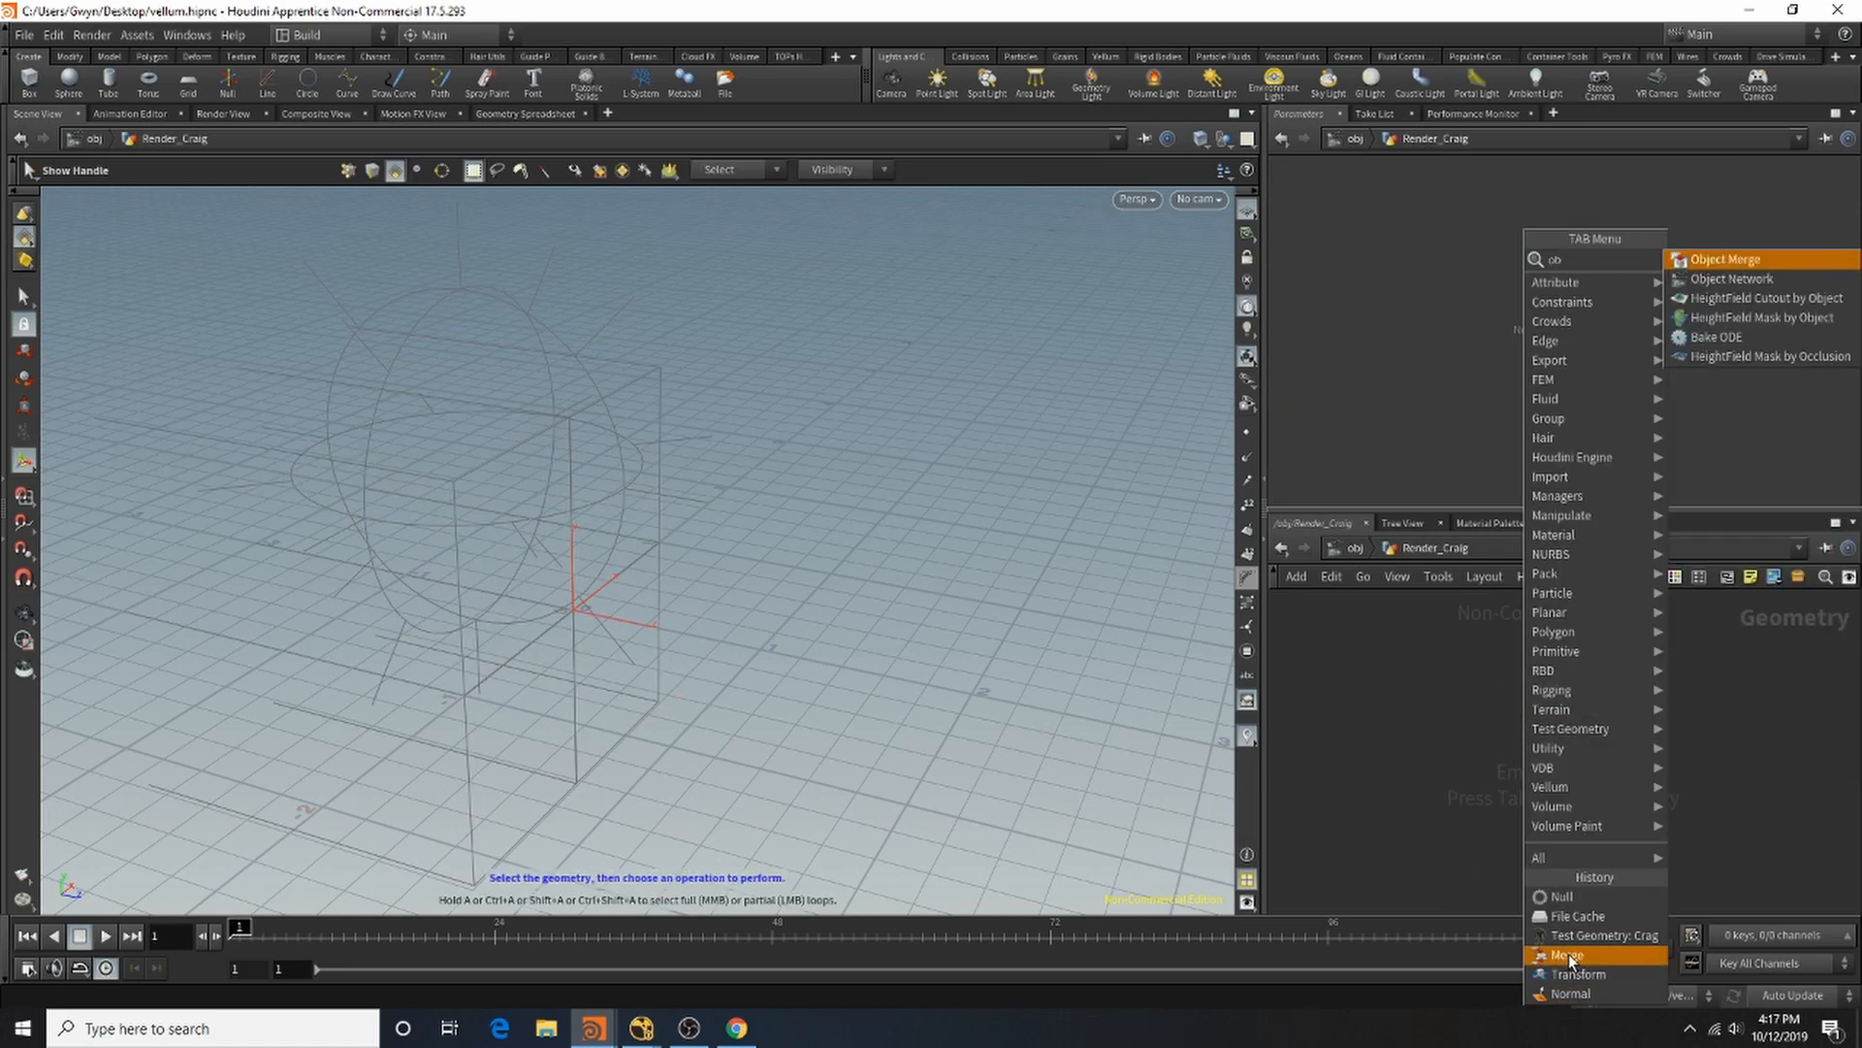
click(1723, 259)
click(1529, 670)
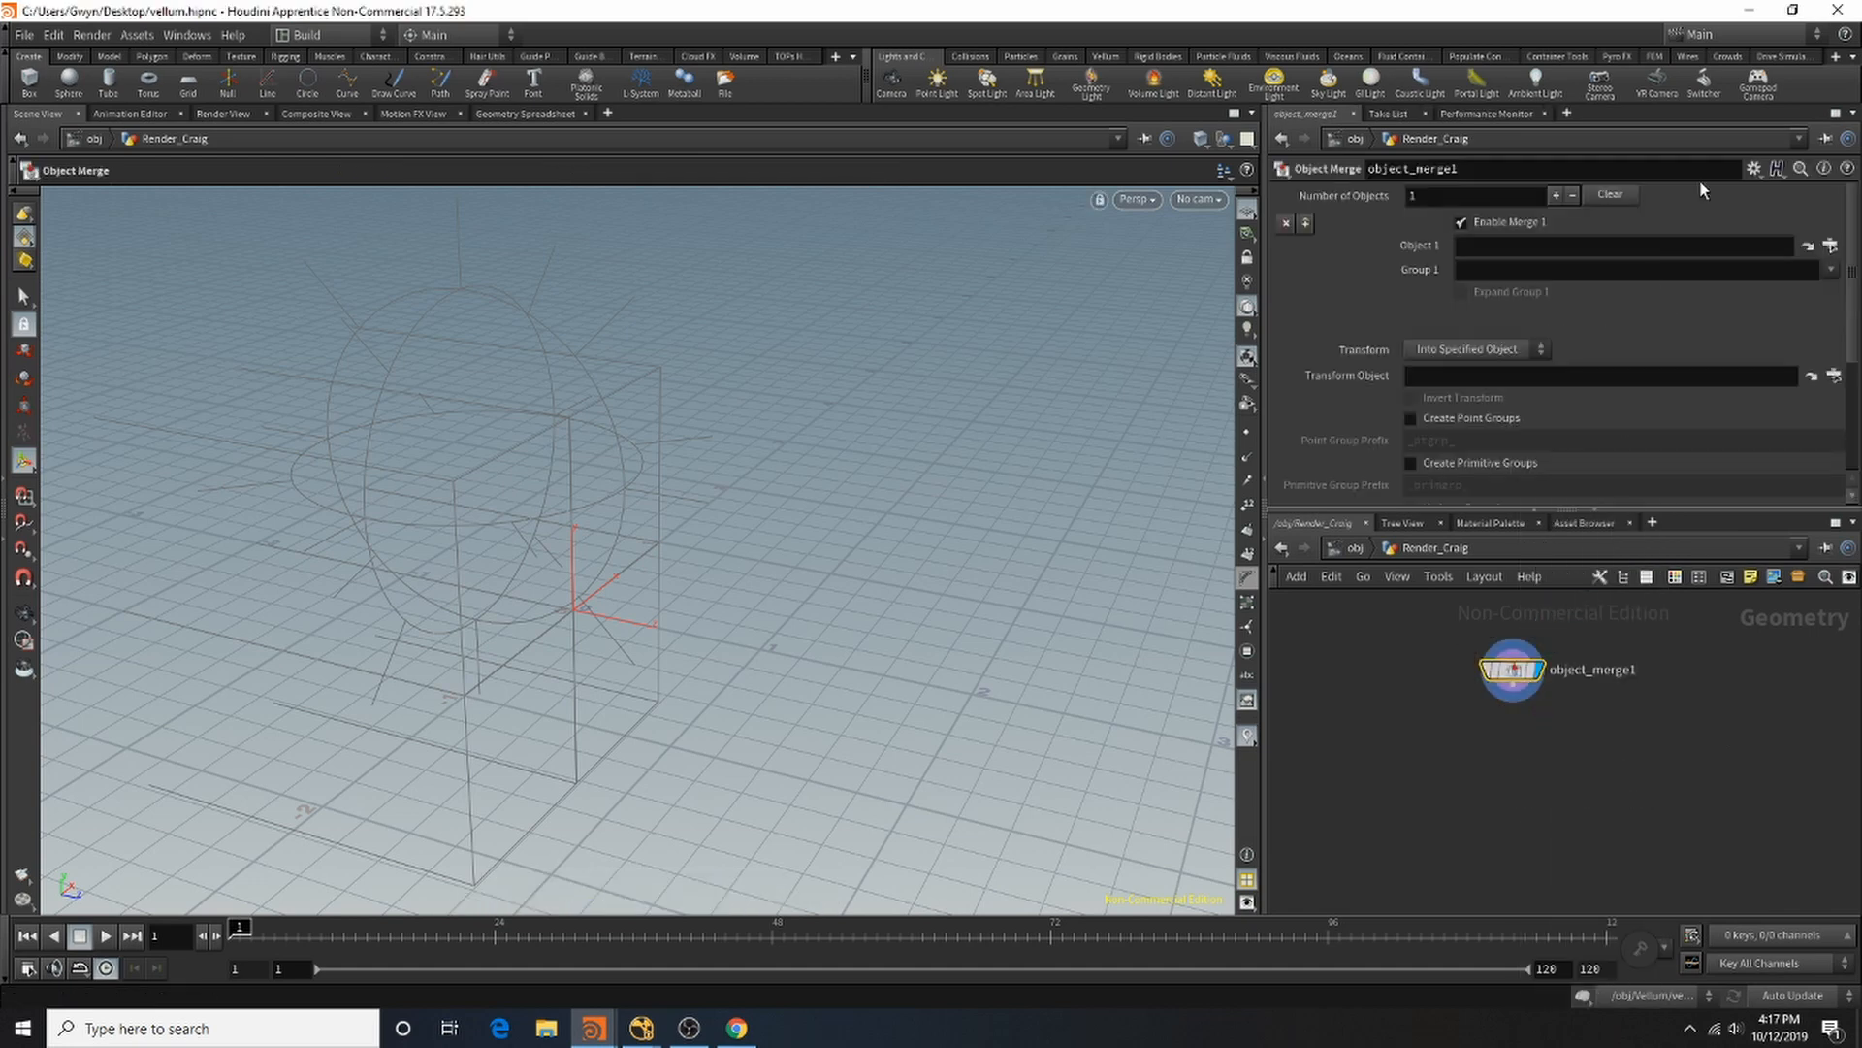
click(1833, 246)
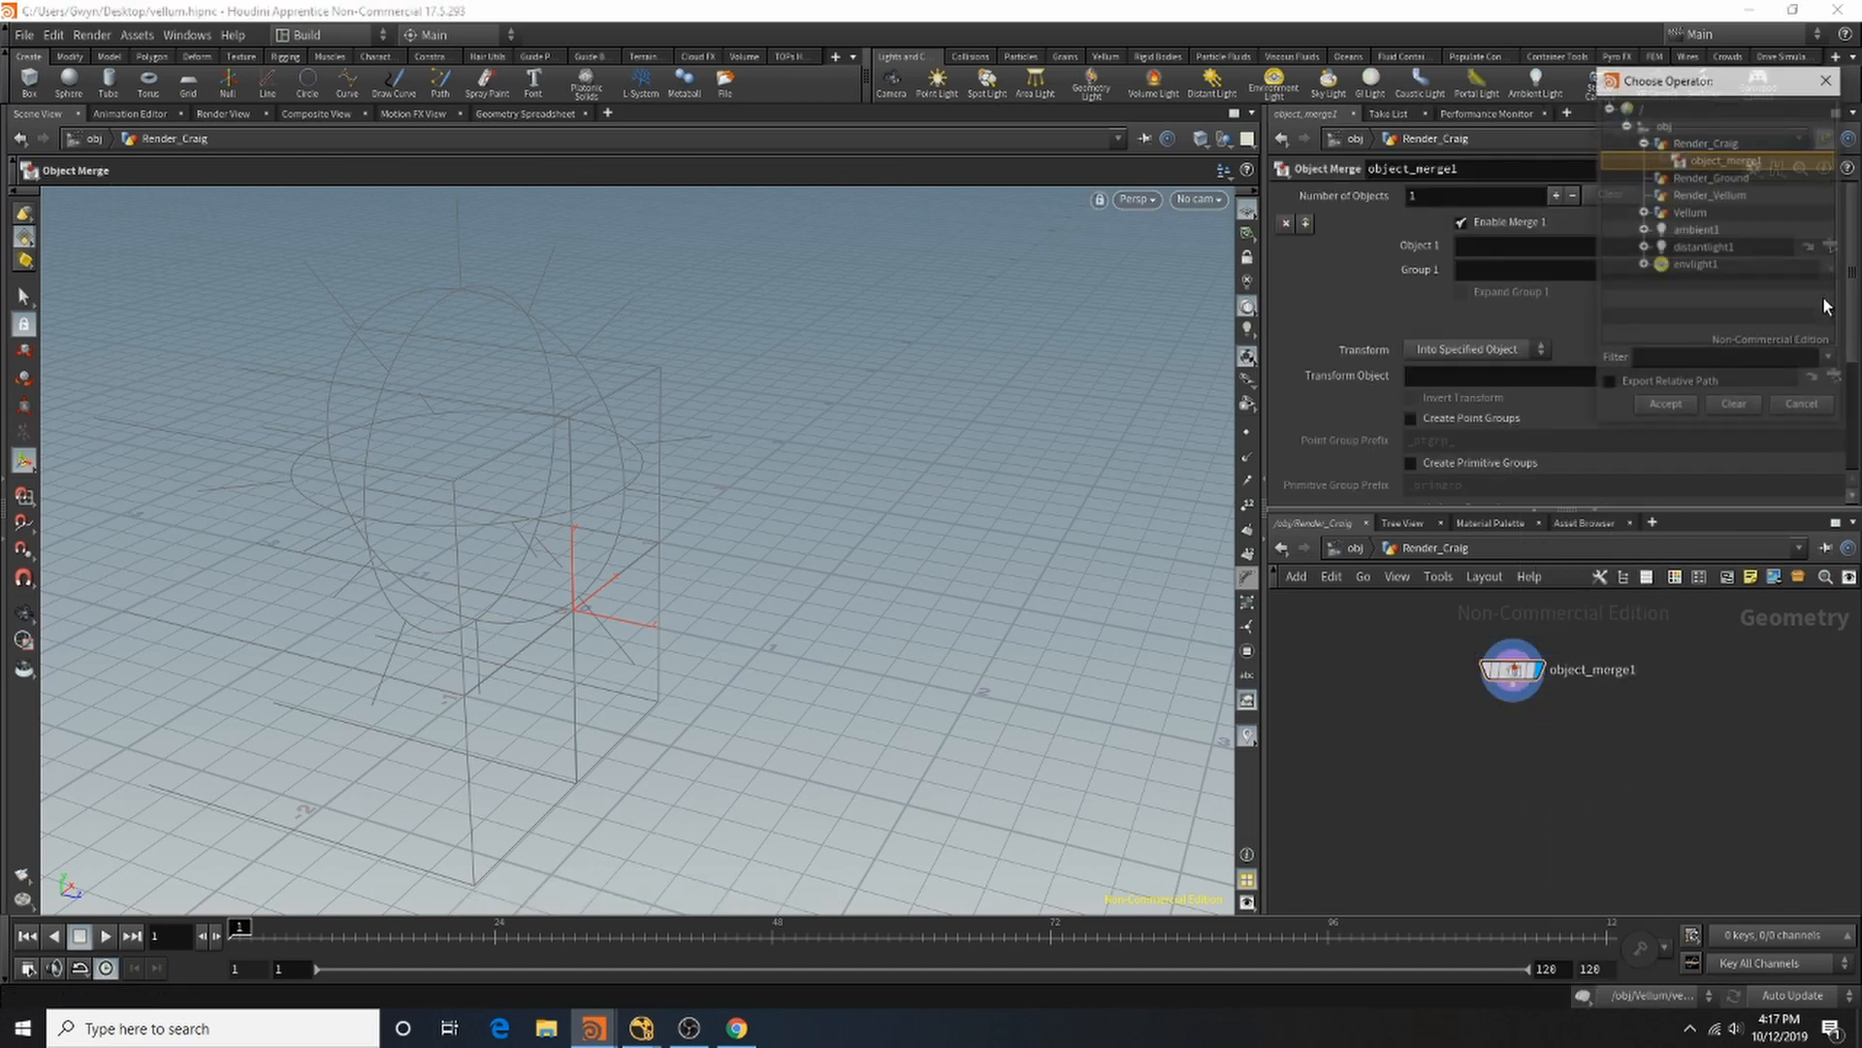
click(1643, 212)
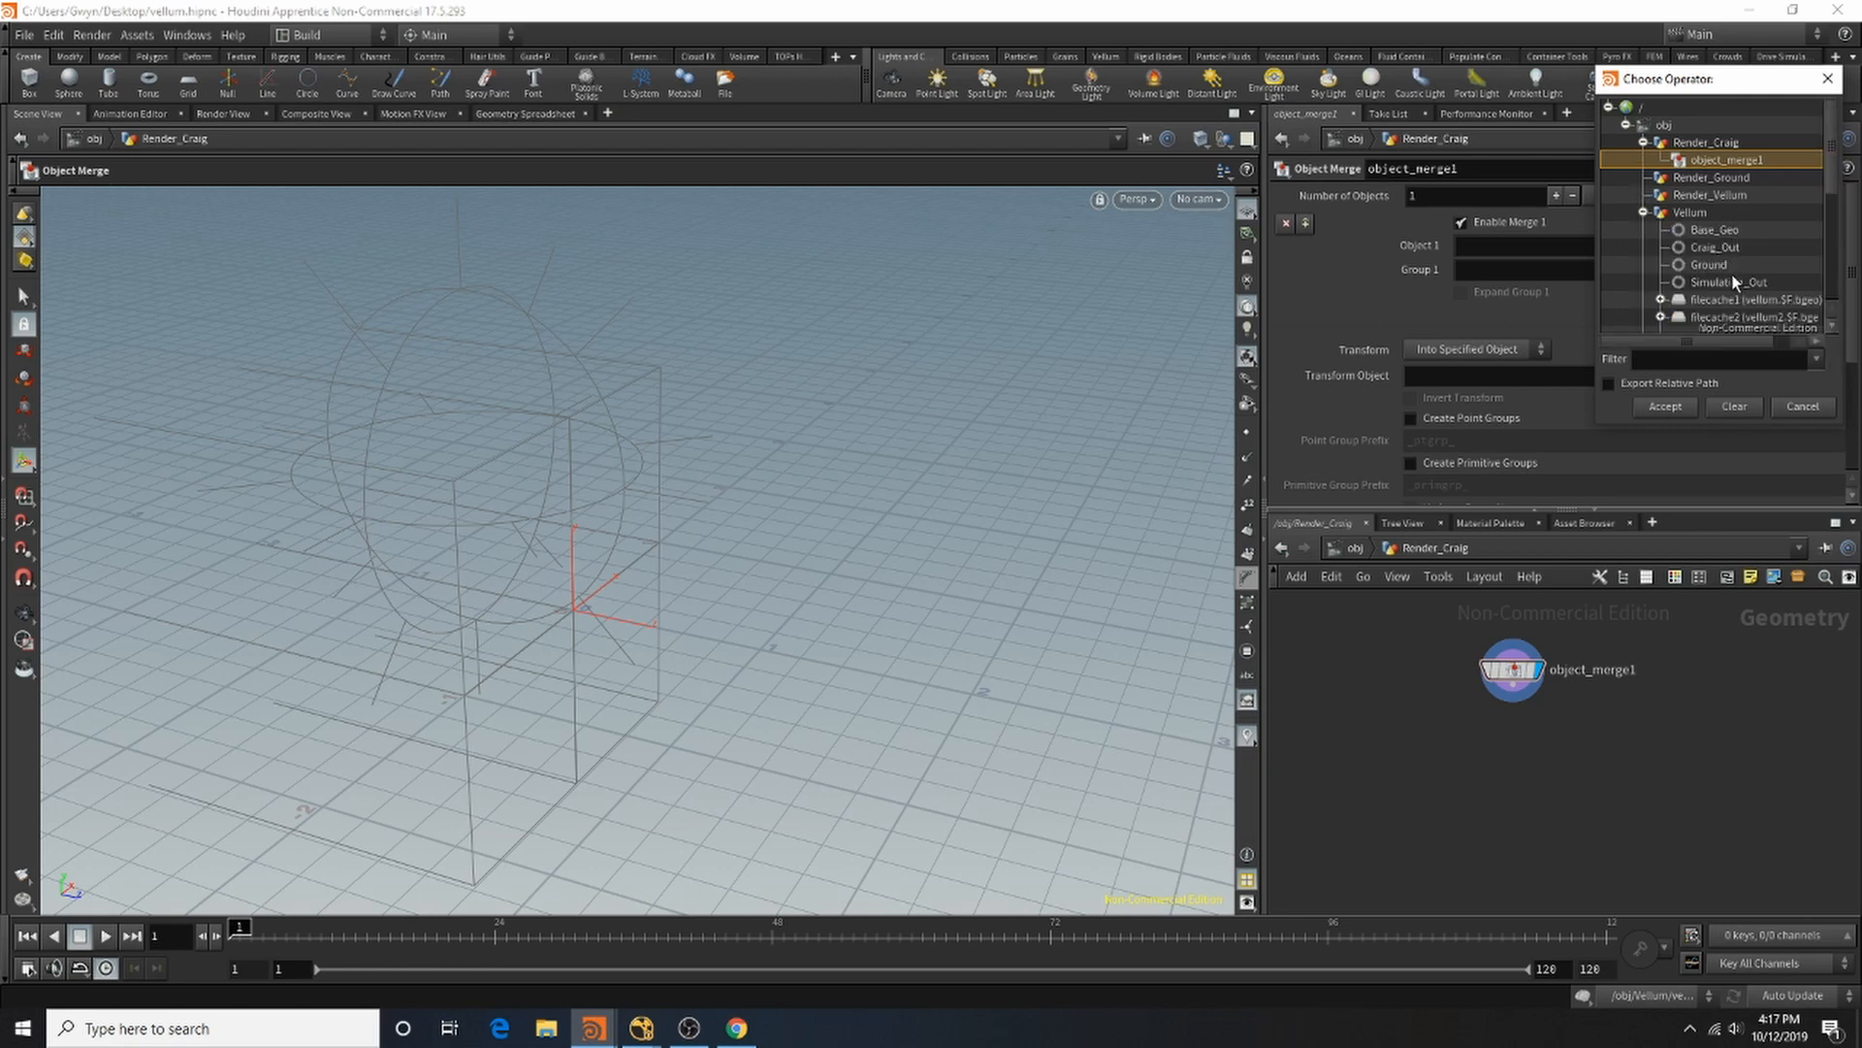
double_click(1715, 247)
Step: Inside Render_Vellum, add an Object Merge node and set its Object 1 to /obj/Vellum/Simulation_Out
click(1354, 549)
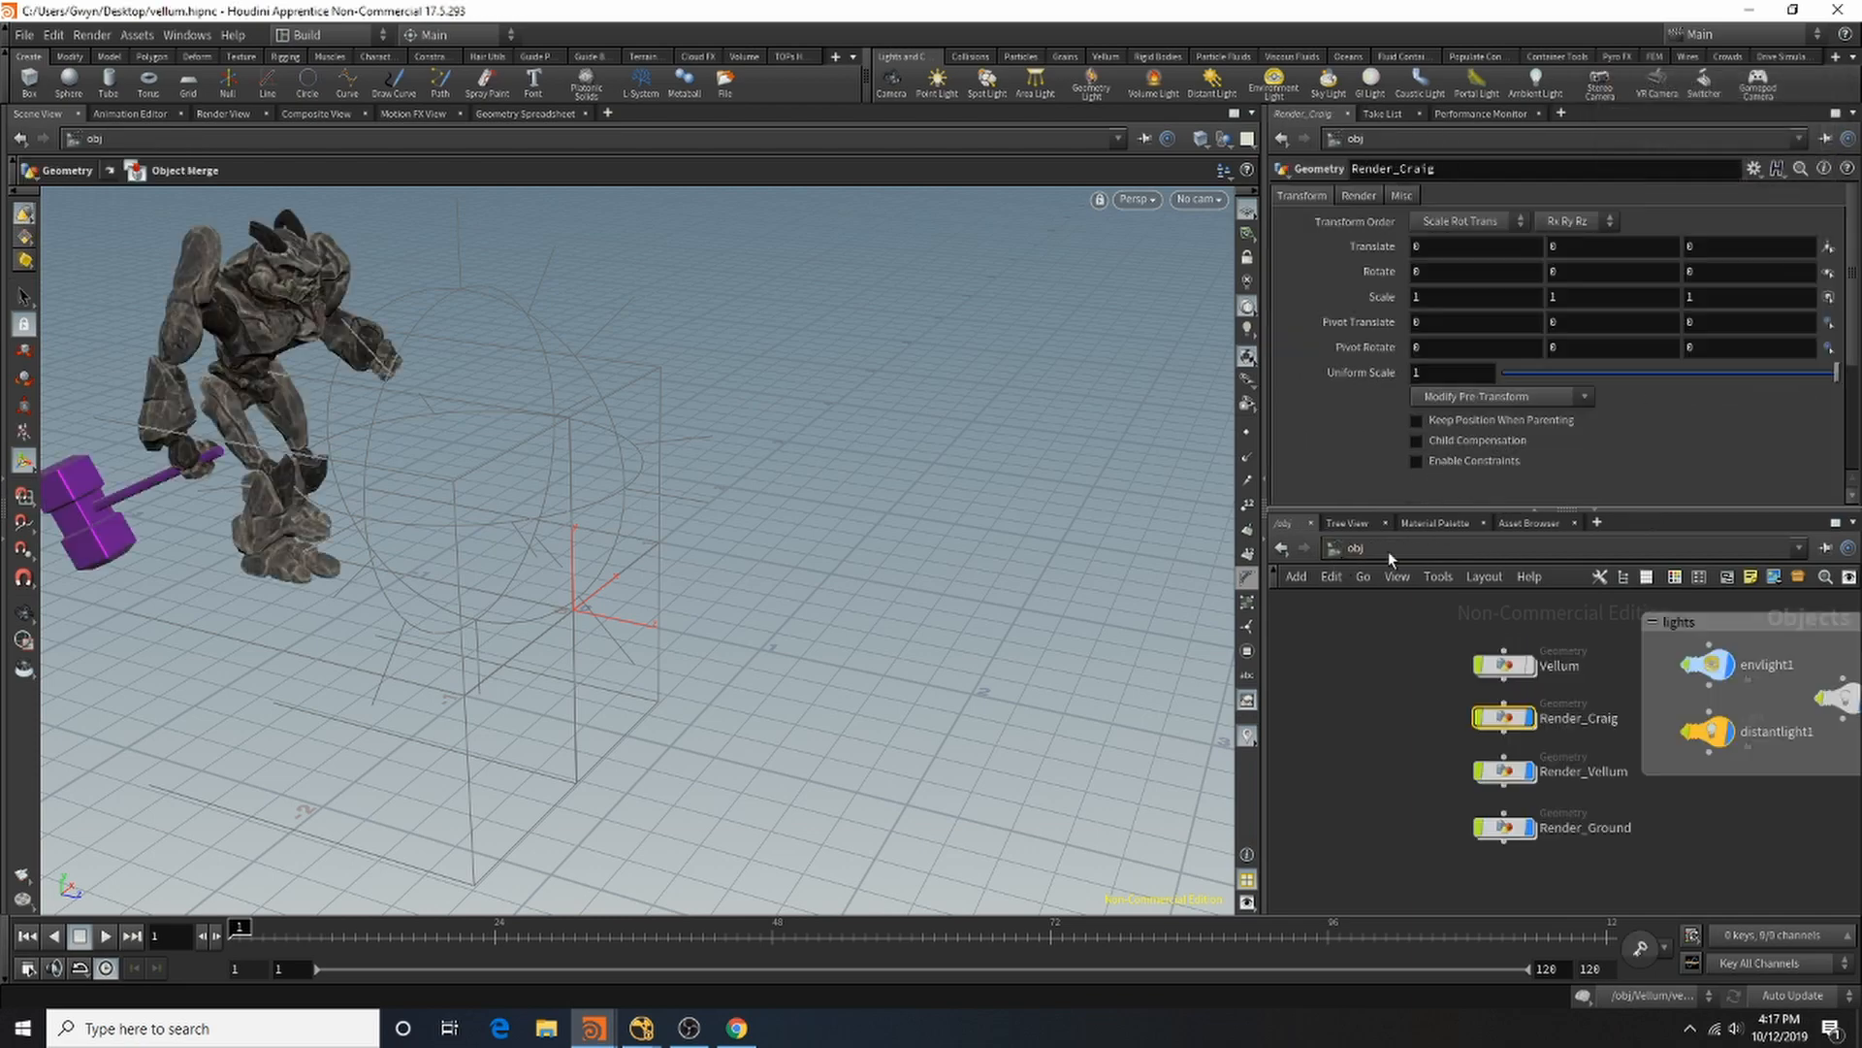
double_click(1505, 769)
key(Tab)
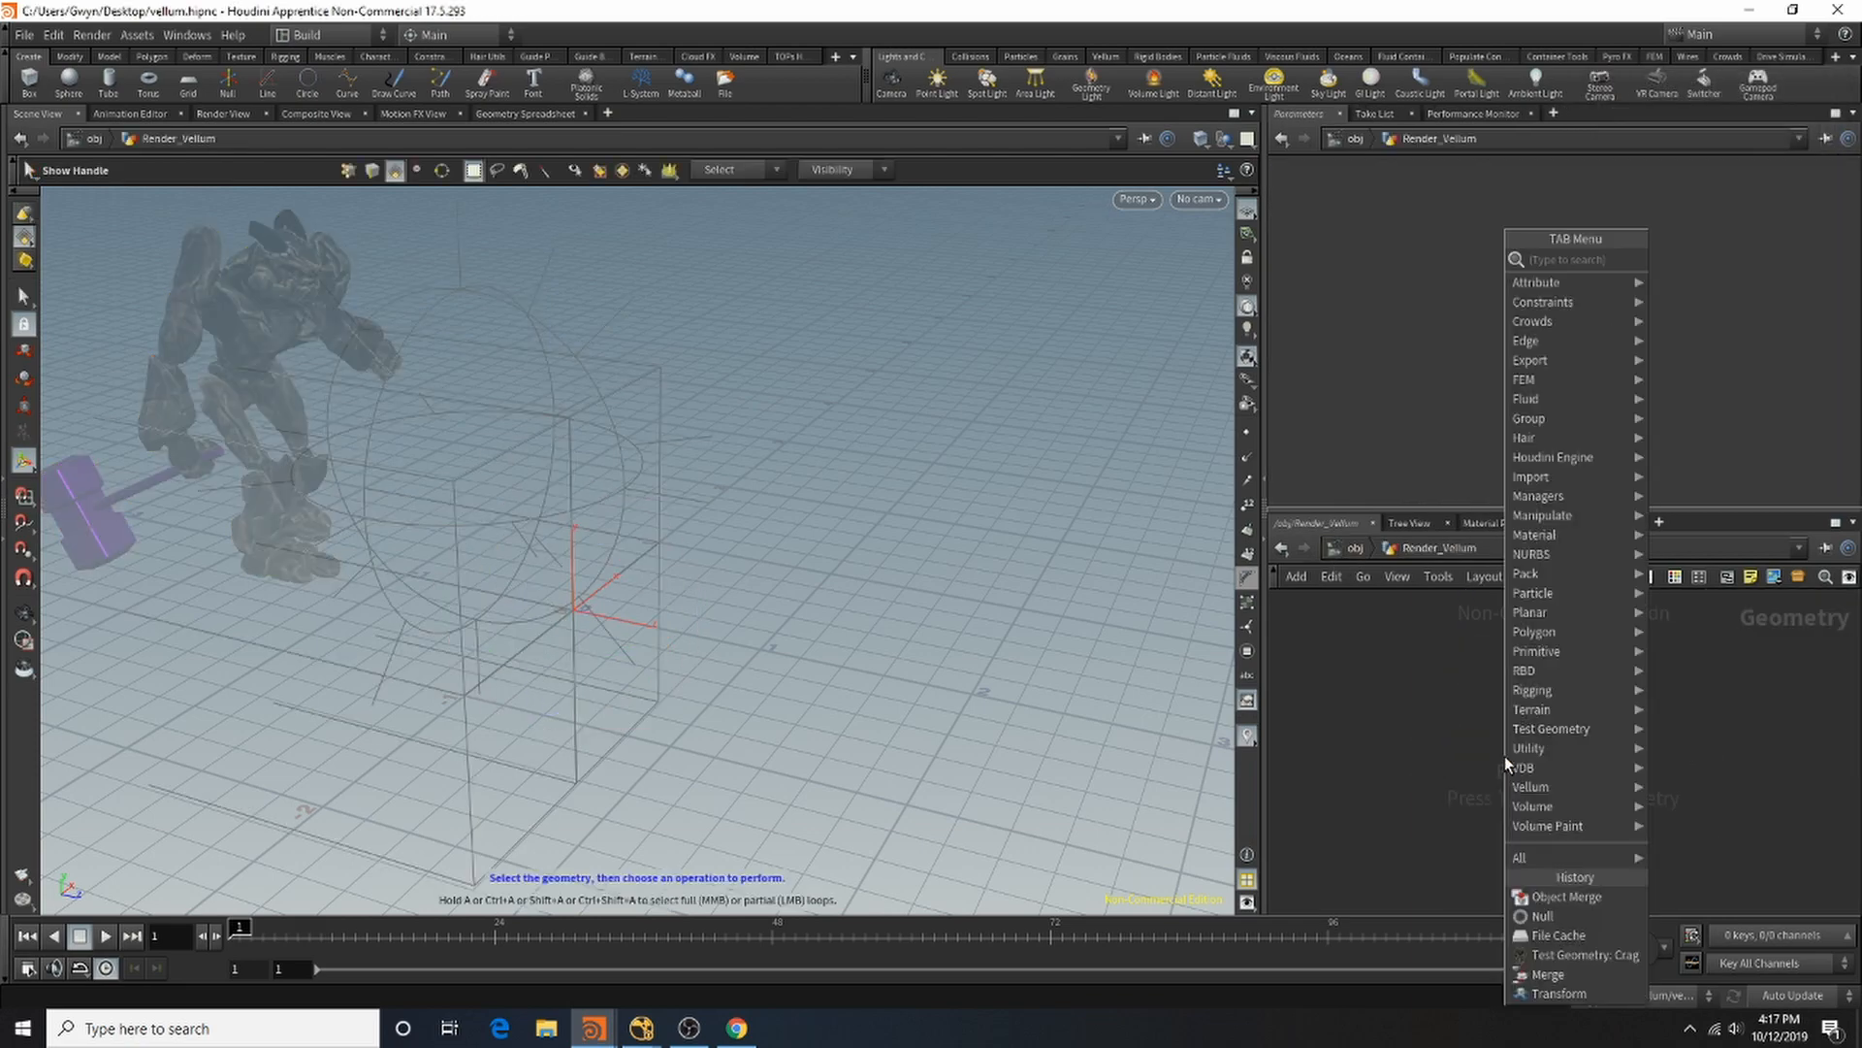
click(1564, 896)
click(1506, 769)
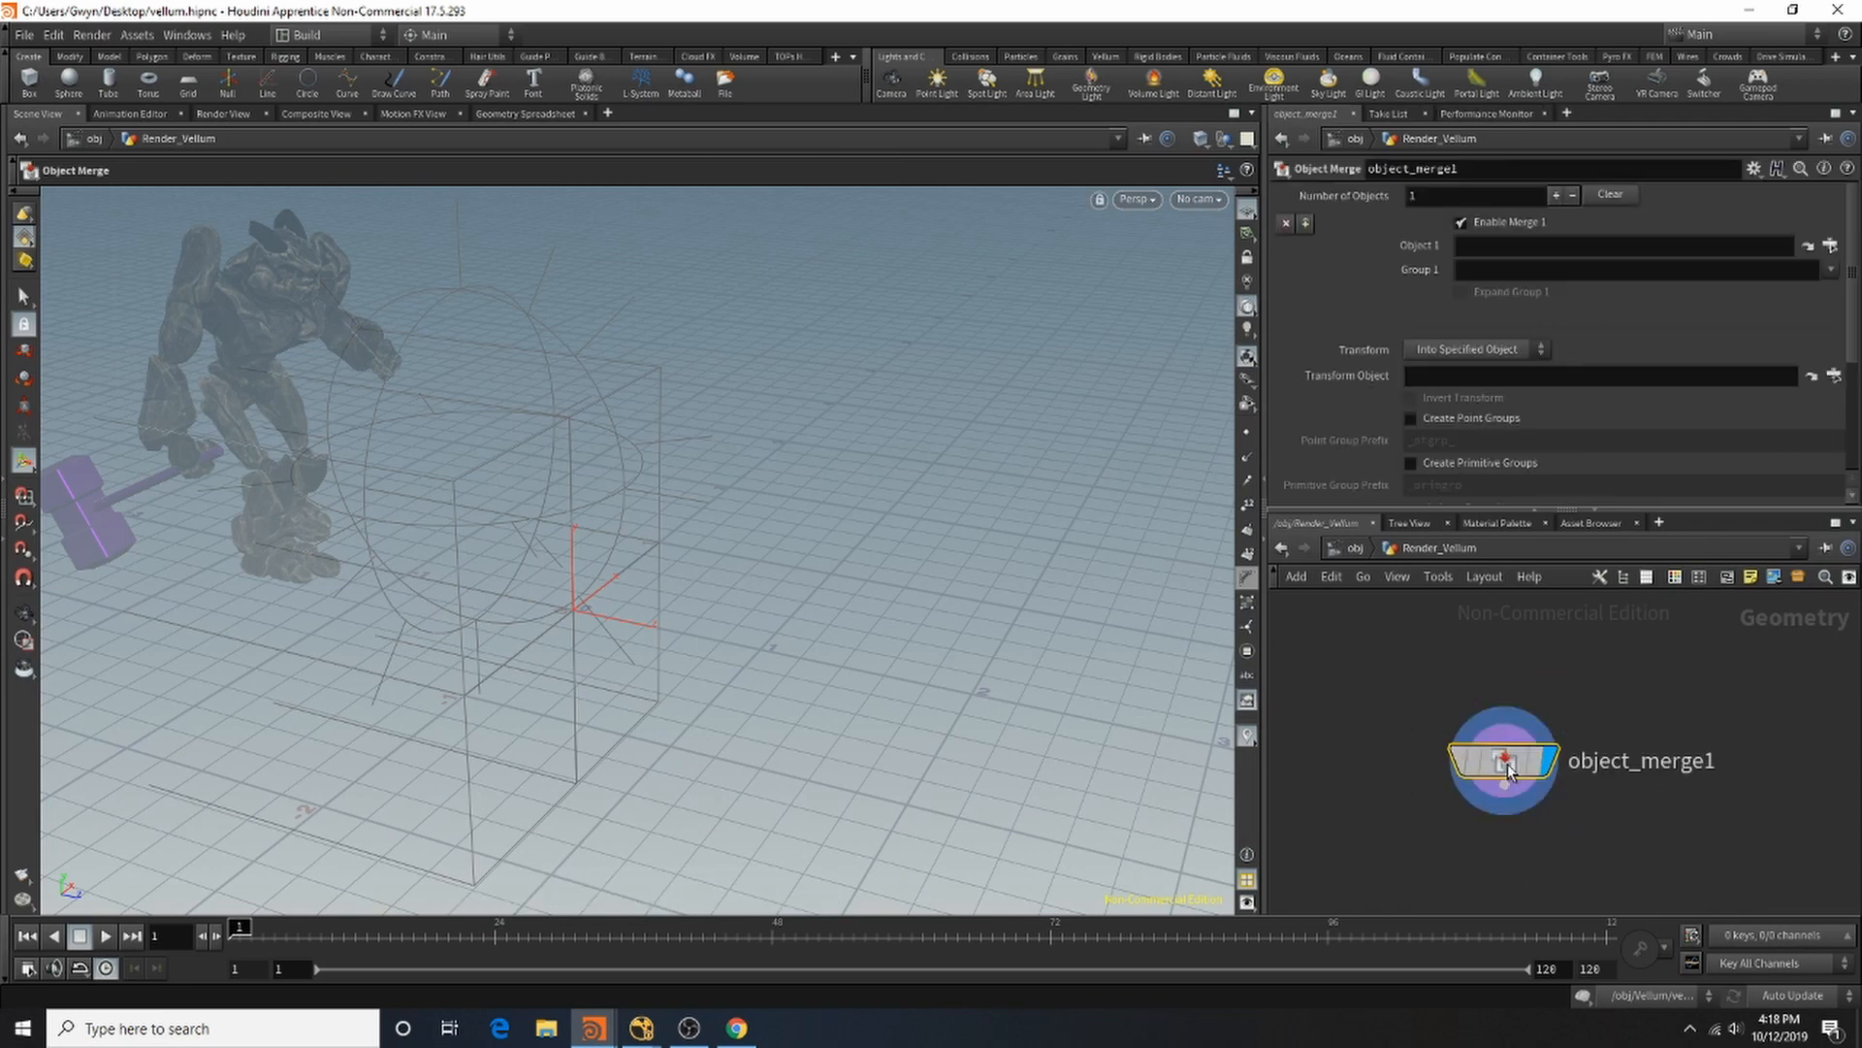
click(1829, 245)
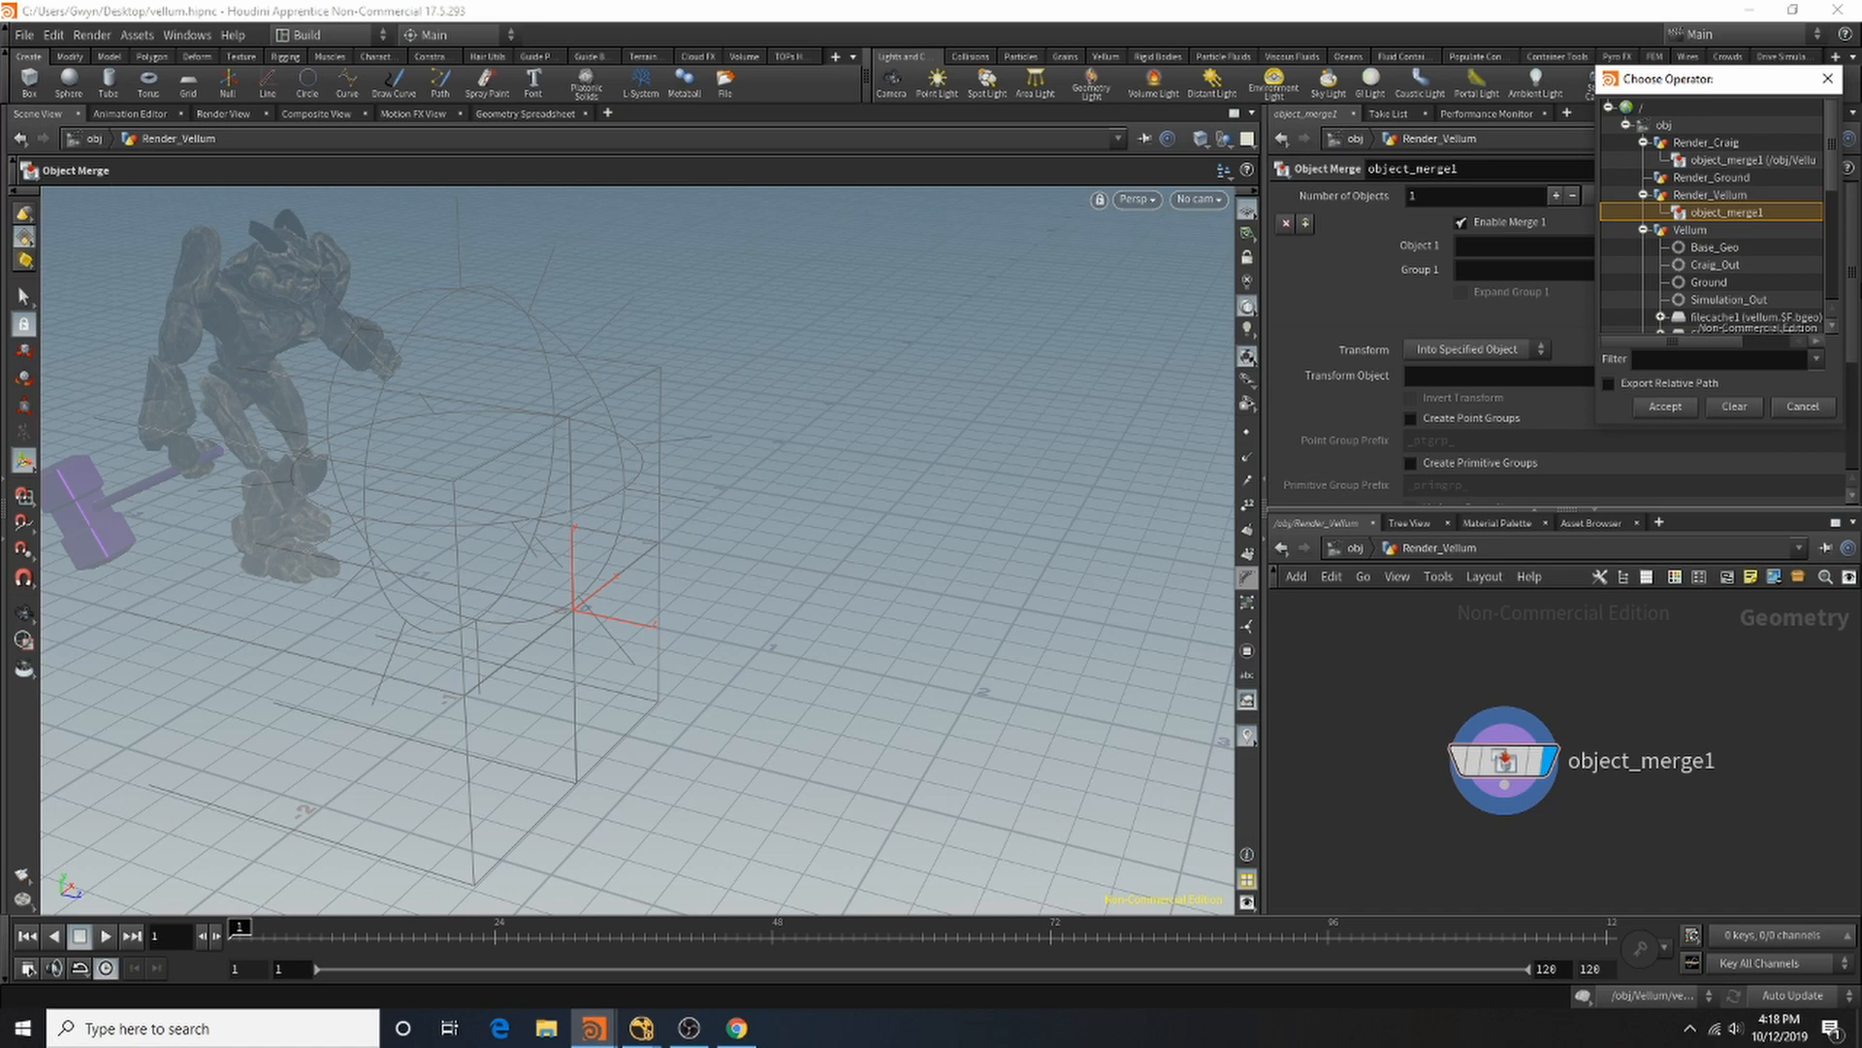
double_click(1726, 299)
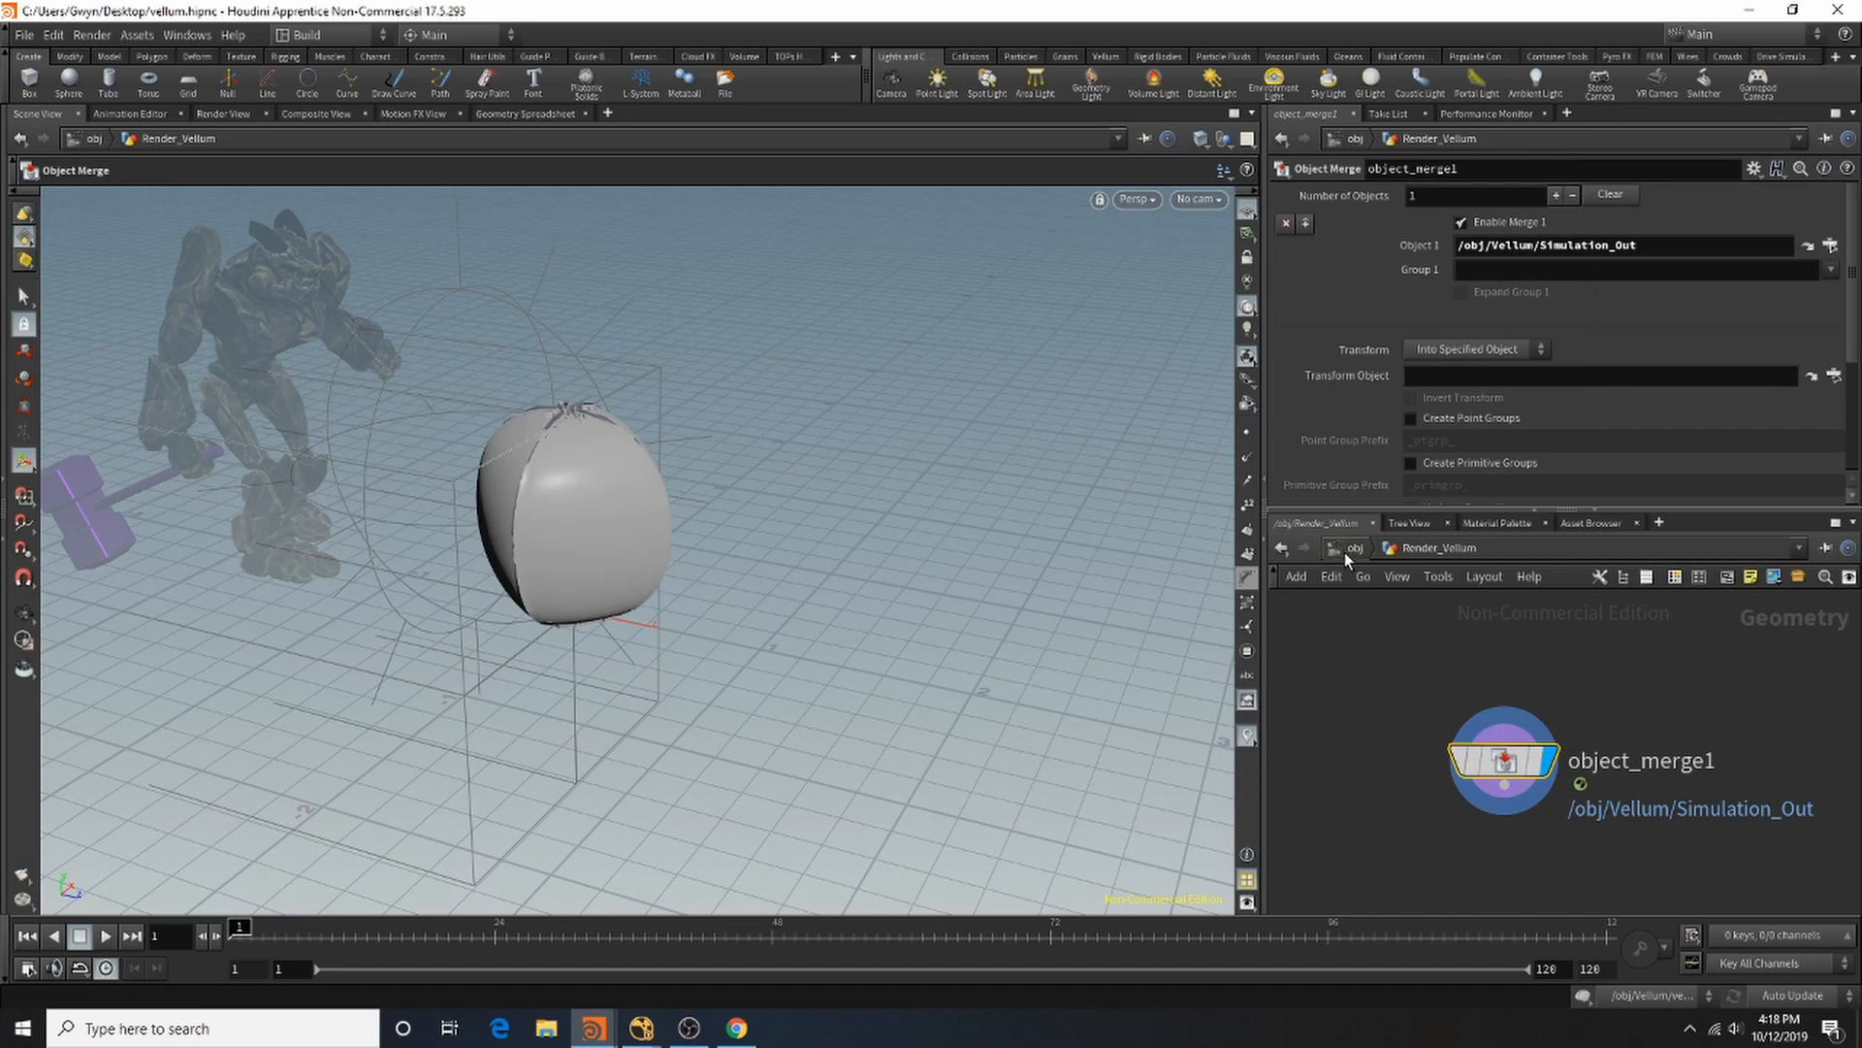
Step: Inside Render_Ground, add an Object Merge node and set its Object 1 to /obj/Vellum/Ground
click(1345, 551)
double_click(1521, 729)
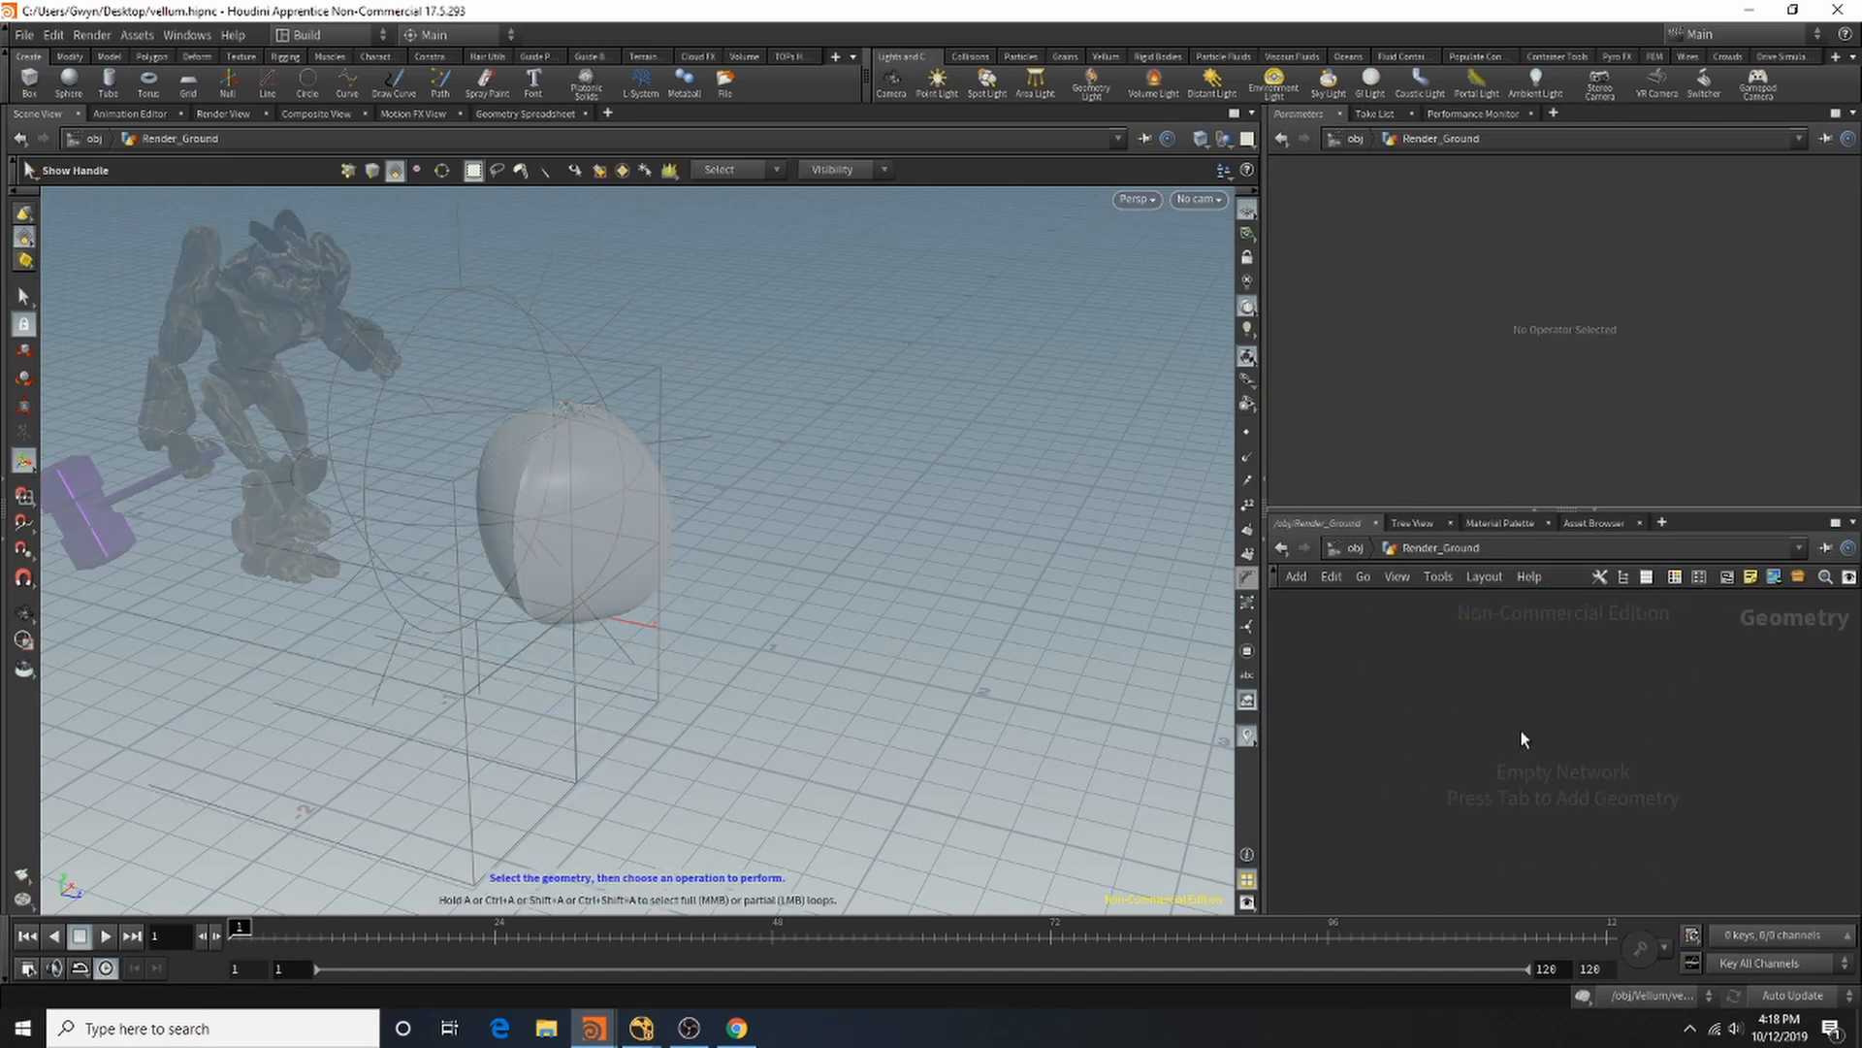
key(Tab)
click(1601, 909)
click(1493, 701)
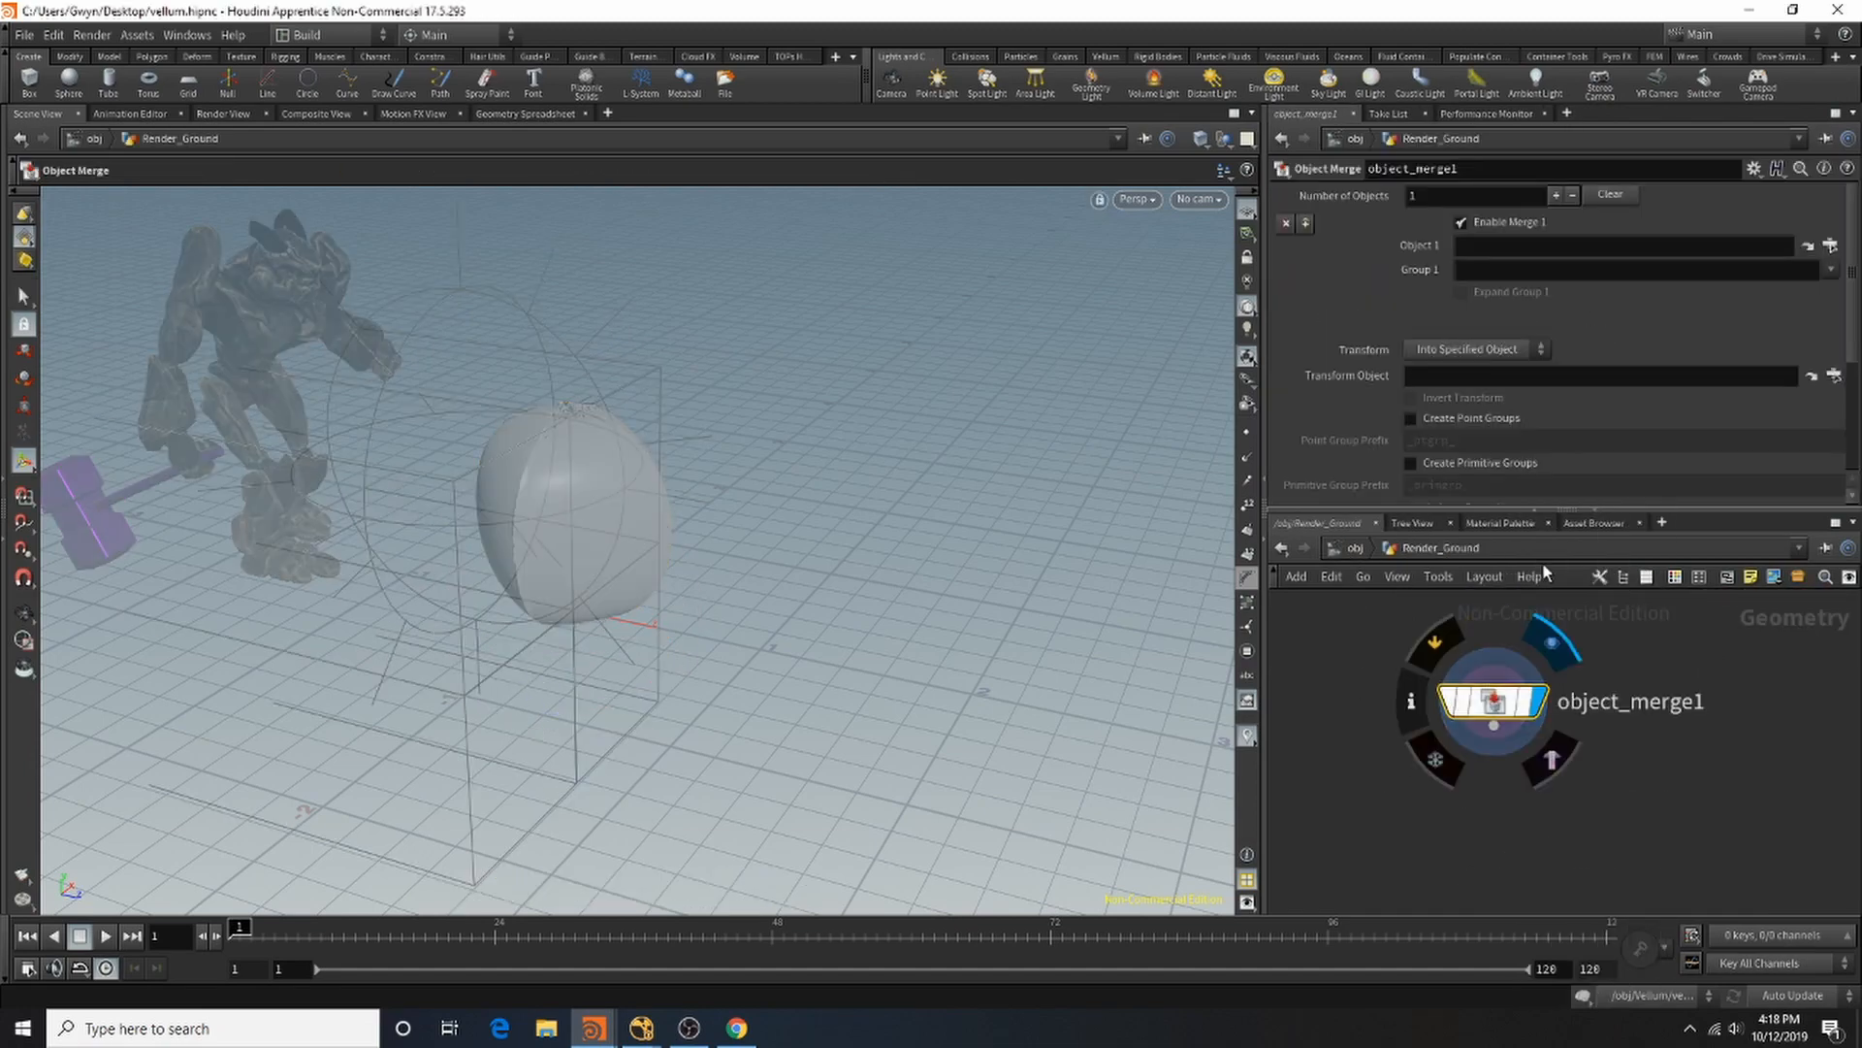
click(1830, 246)
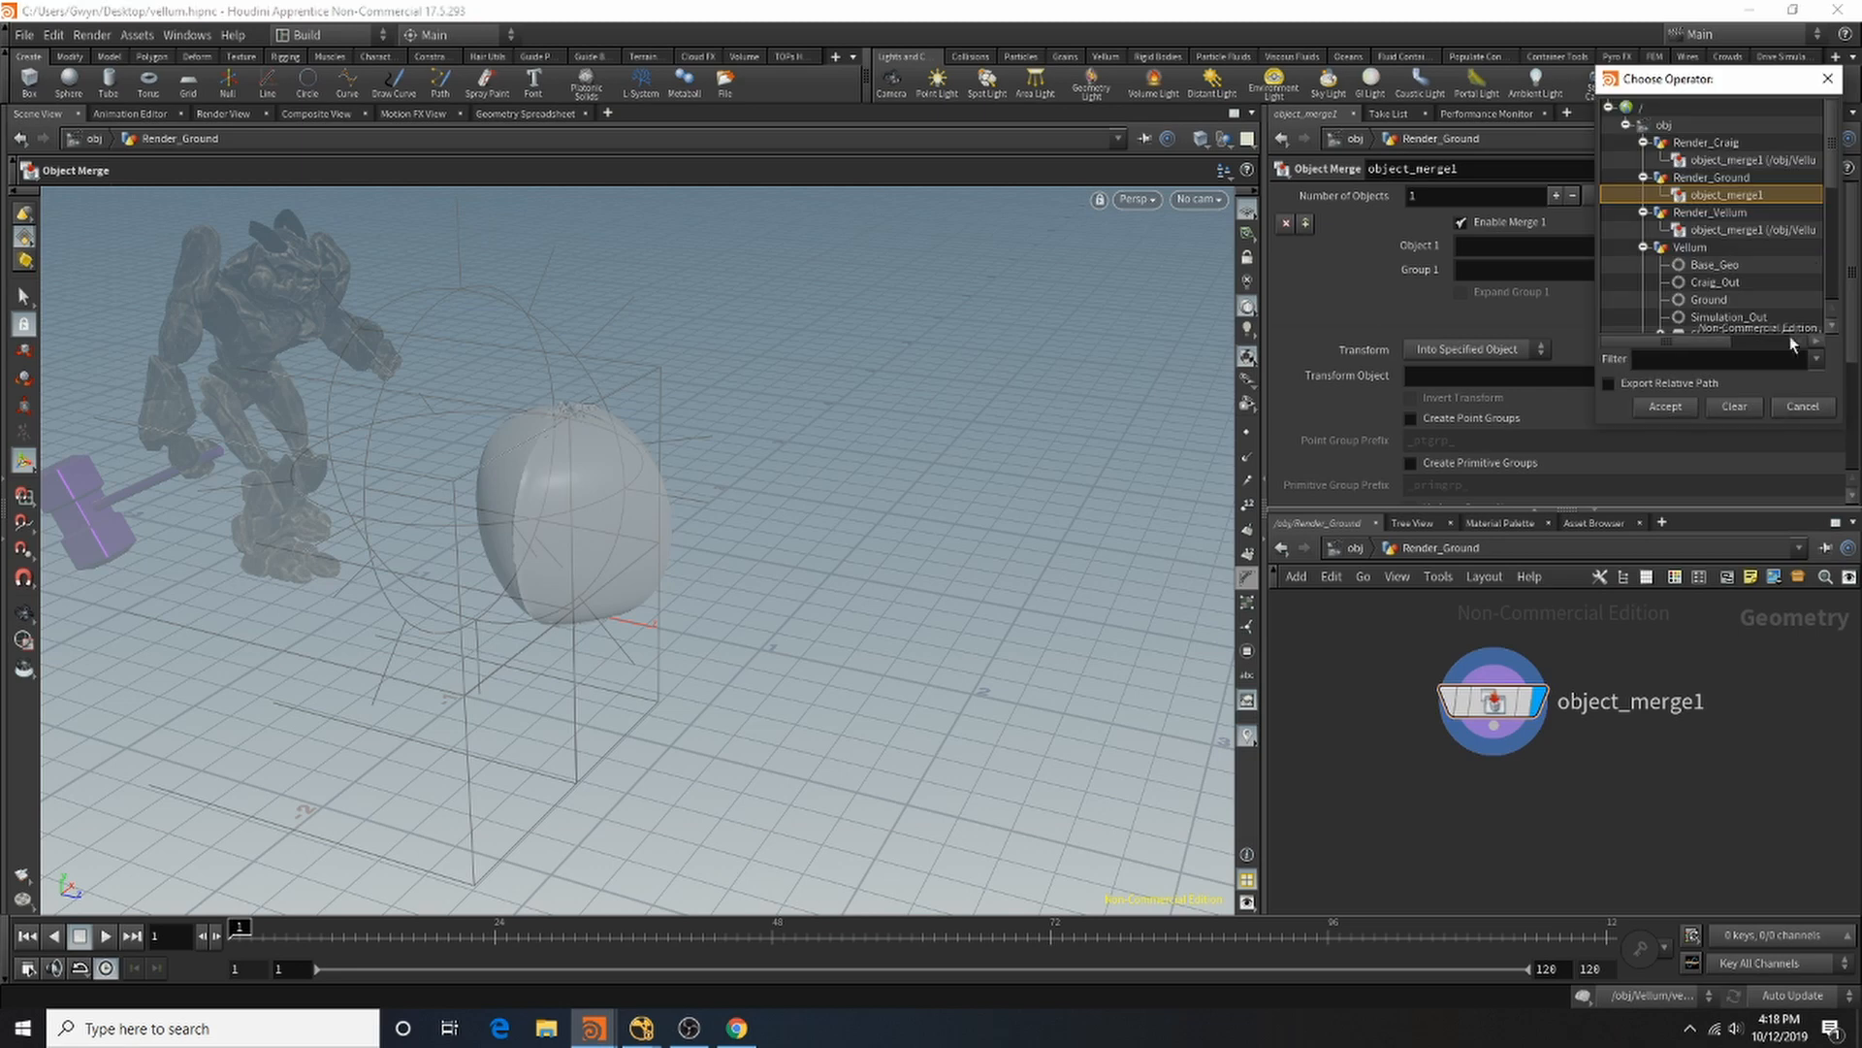
double_click(1709, 299)
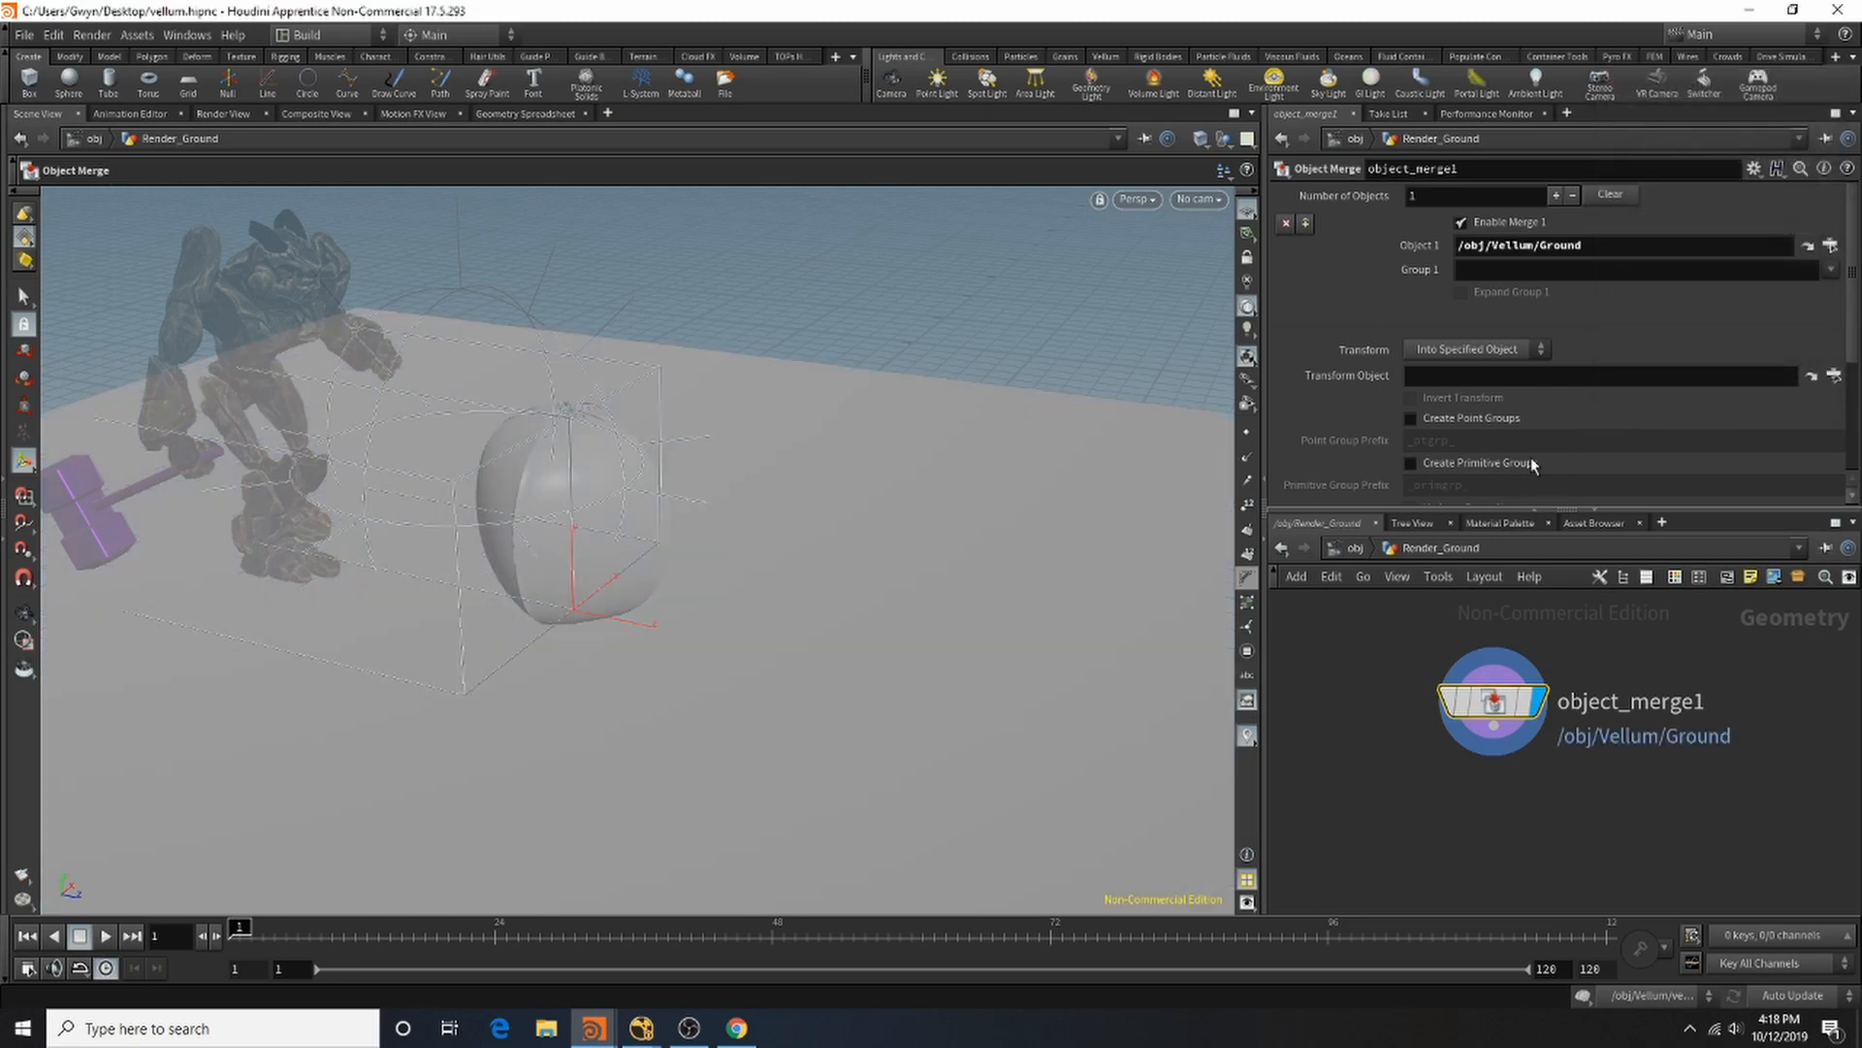
click(1830, 245)
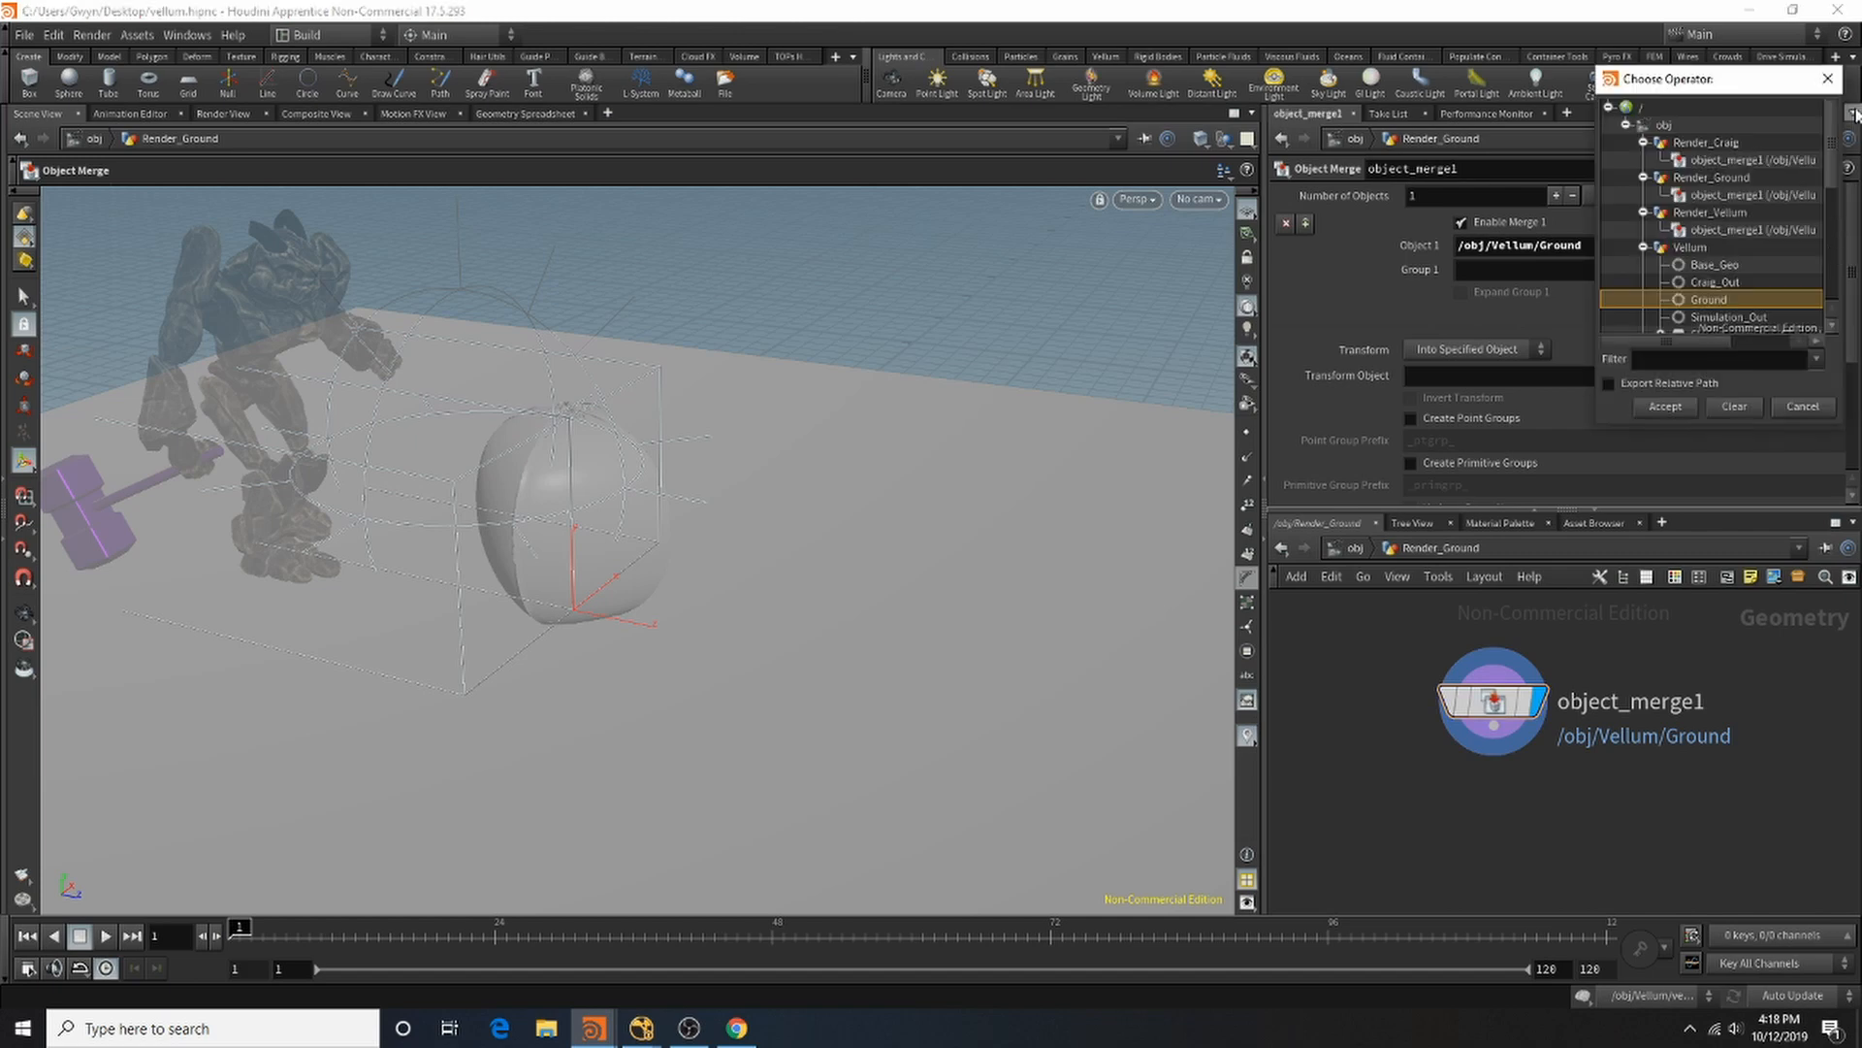
click(1828, 78)
Step: Return to the obj level and add the Red Velvet, Principled Shader and Shadow Matte gallery materials to /mat
key(u)
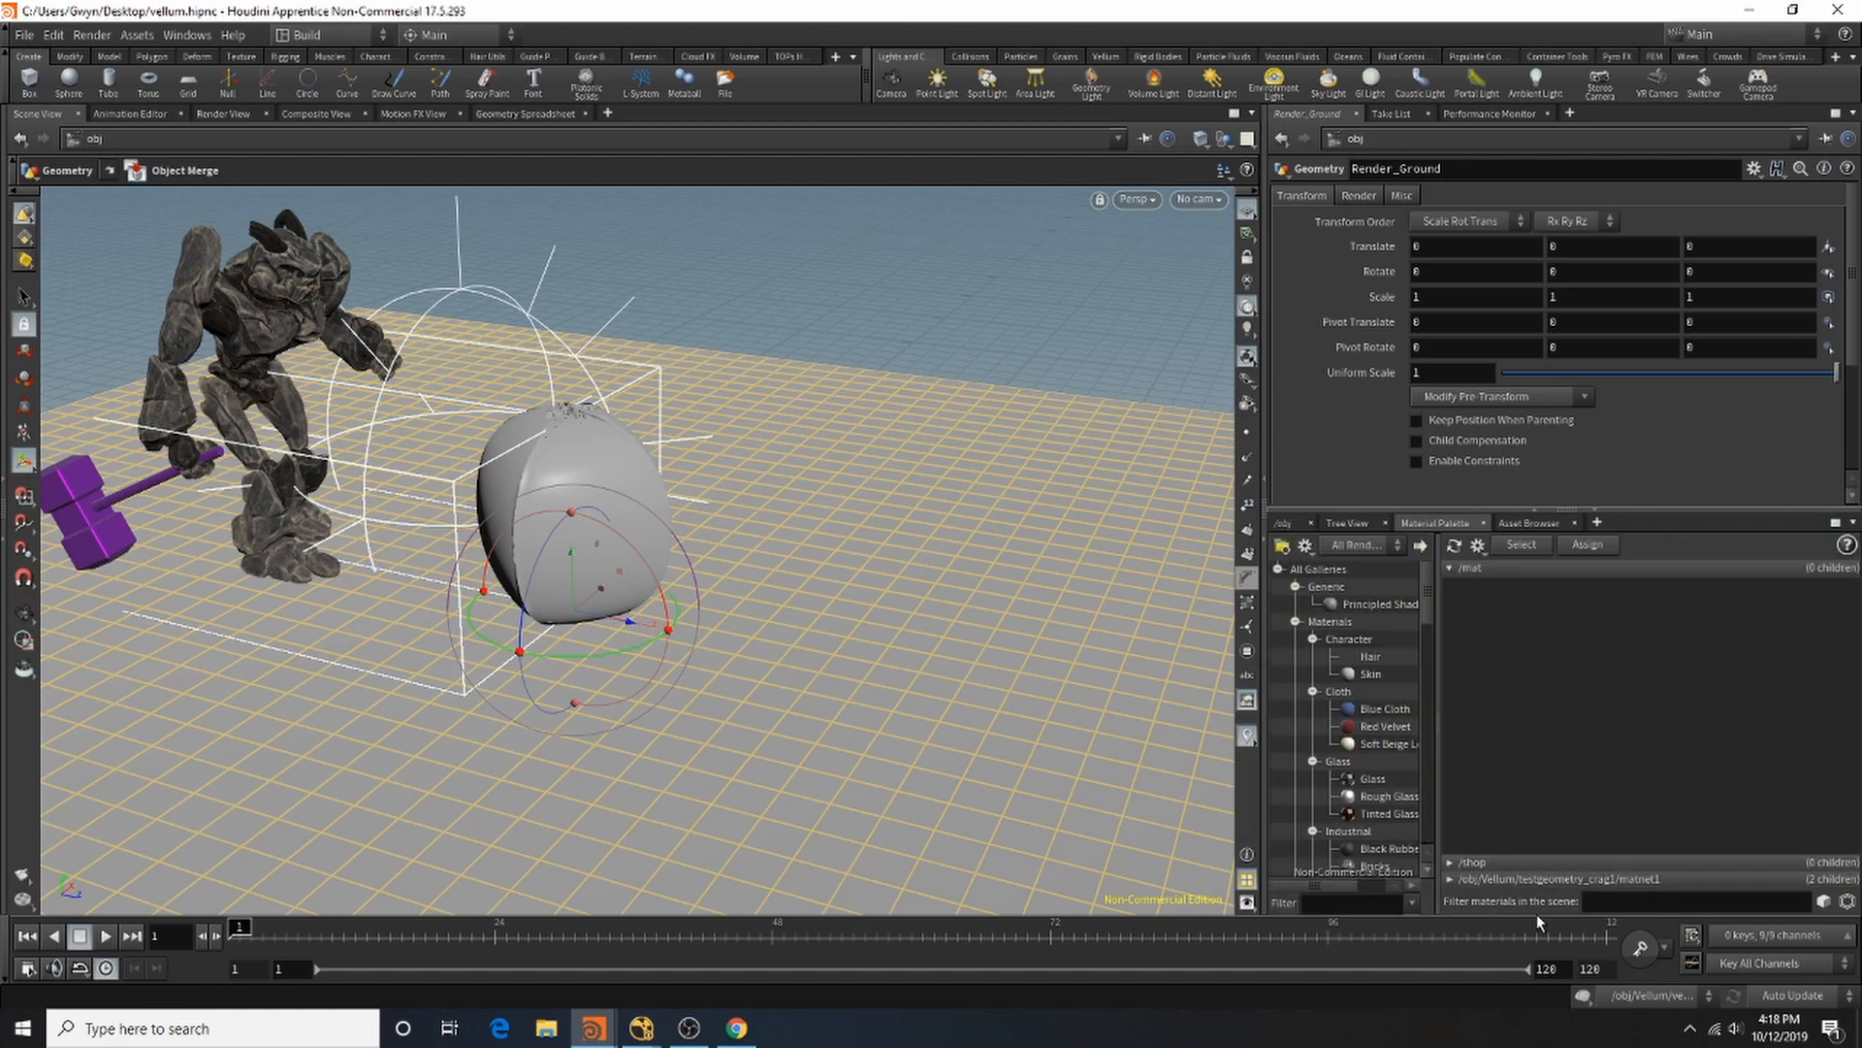
scroll(1378, 663, down, 10)
scroll(1375, 684, up, 10)
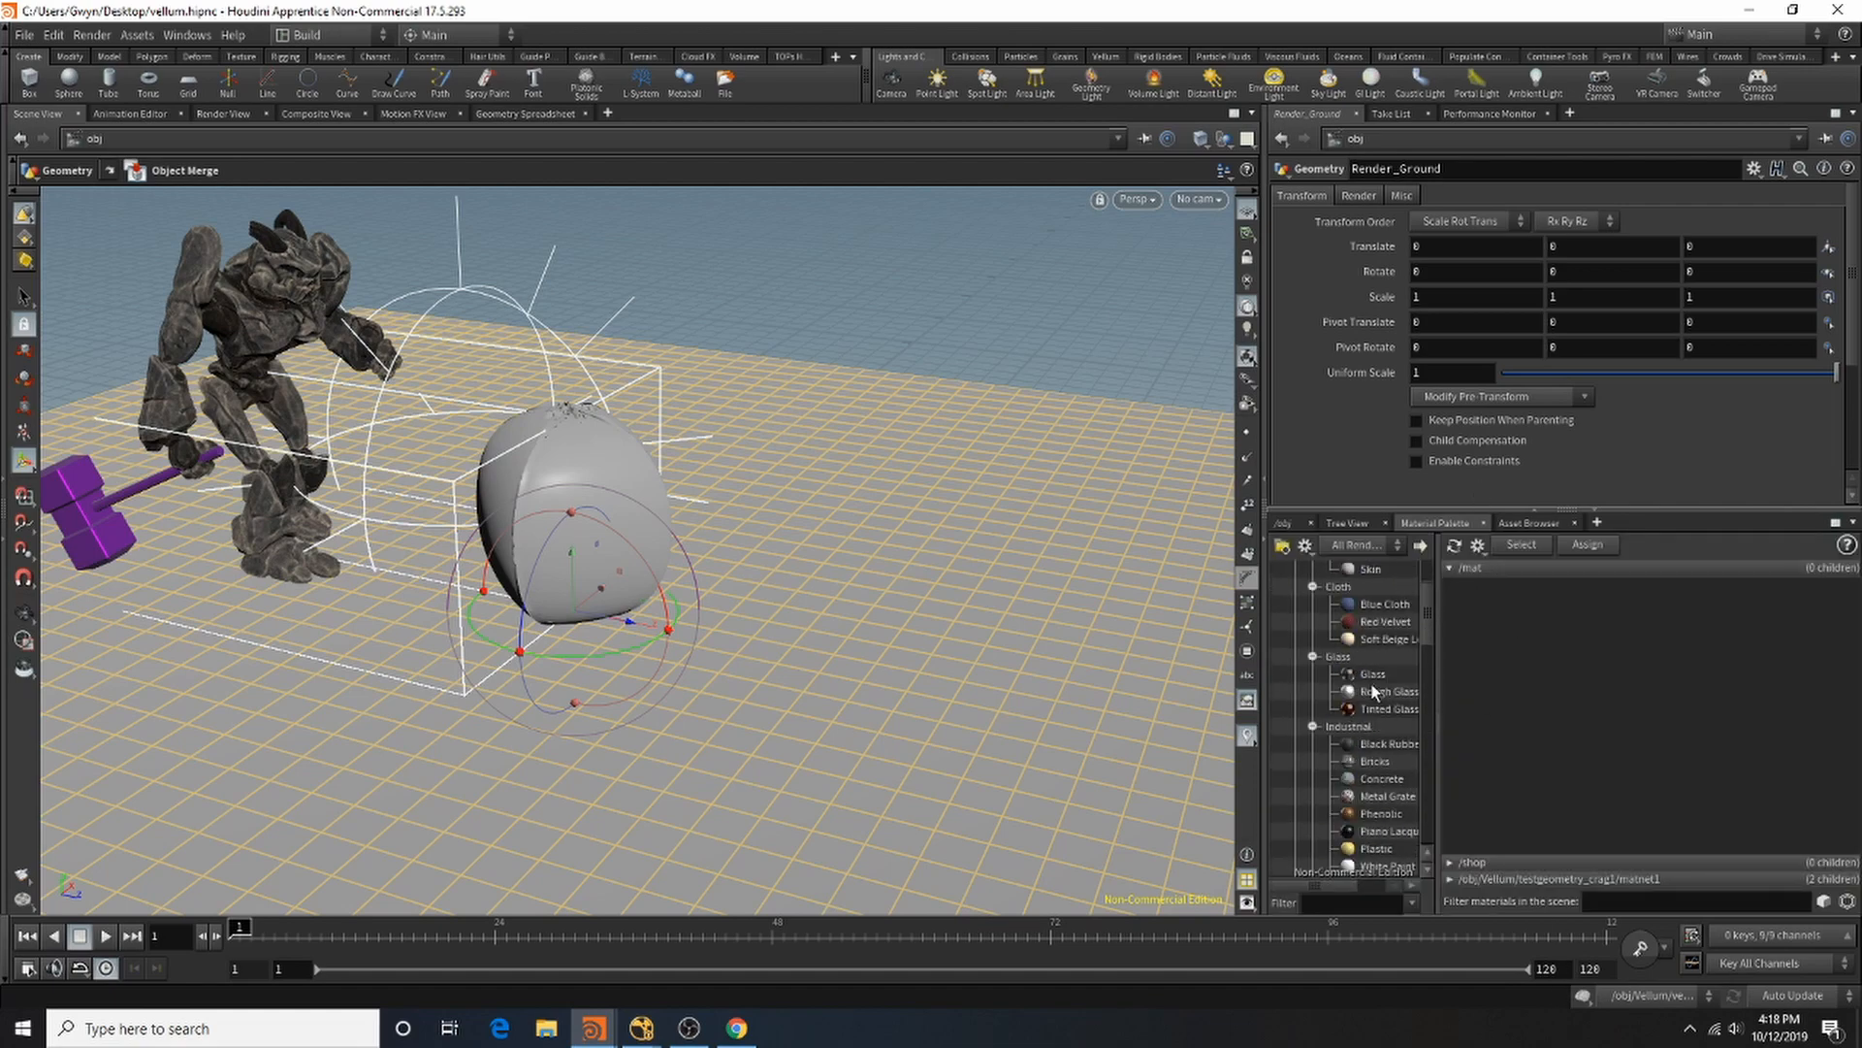
drag(1383, 725, 1455, 711)
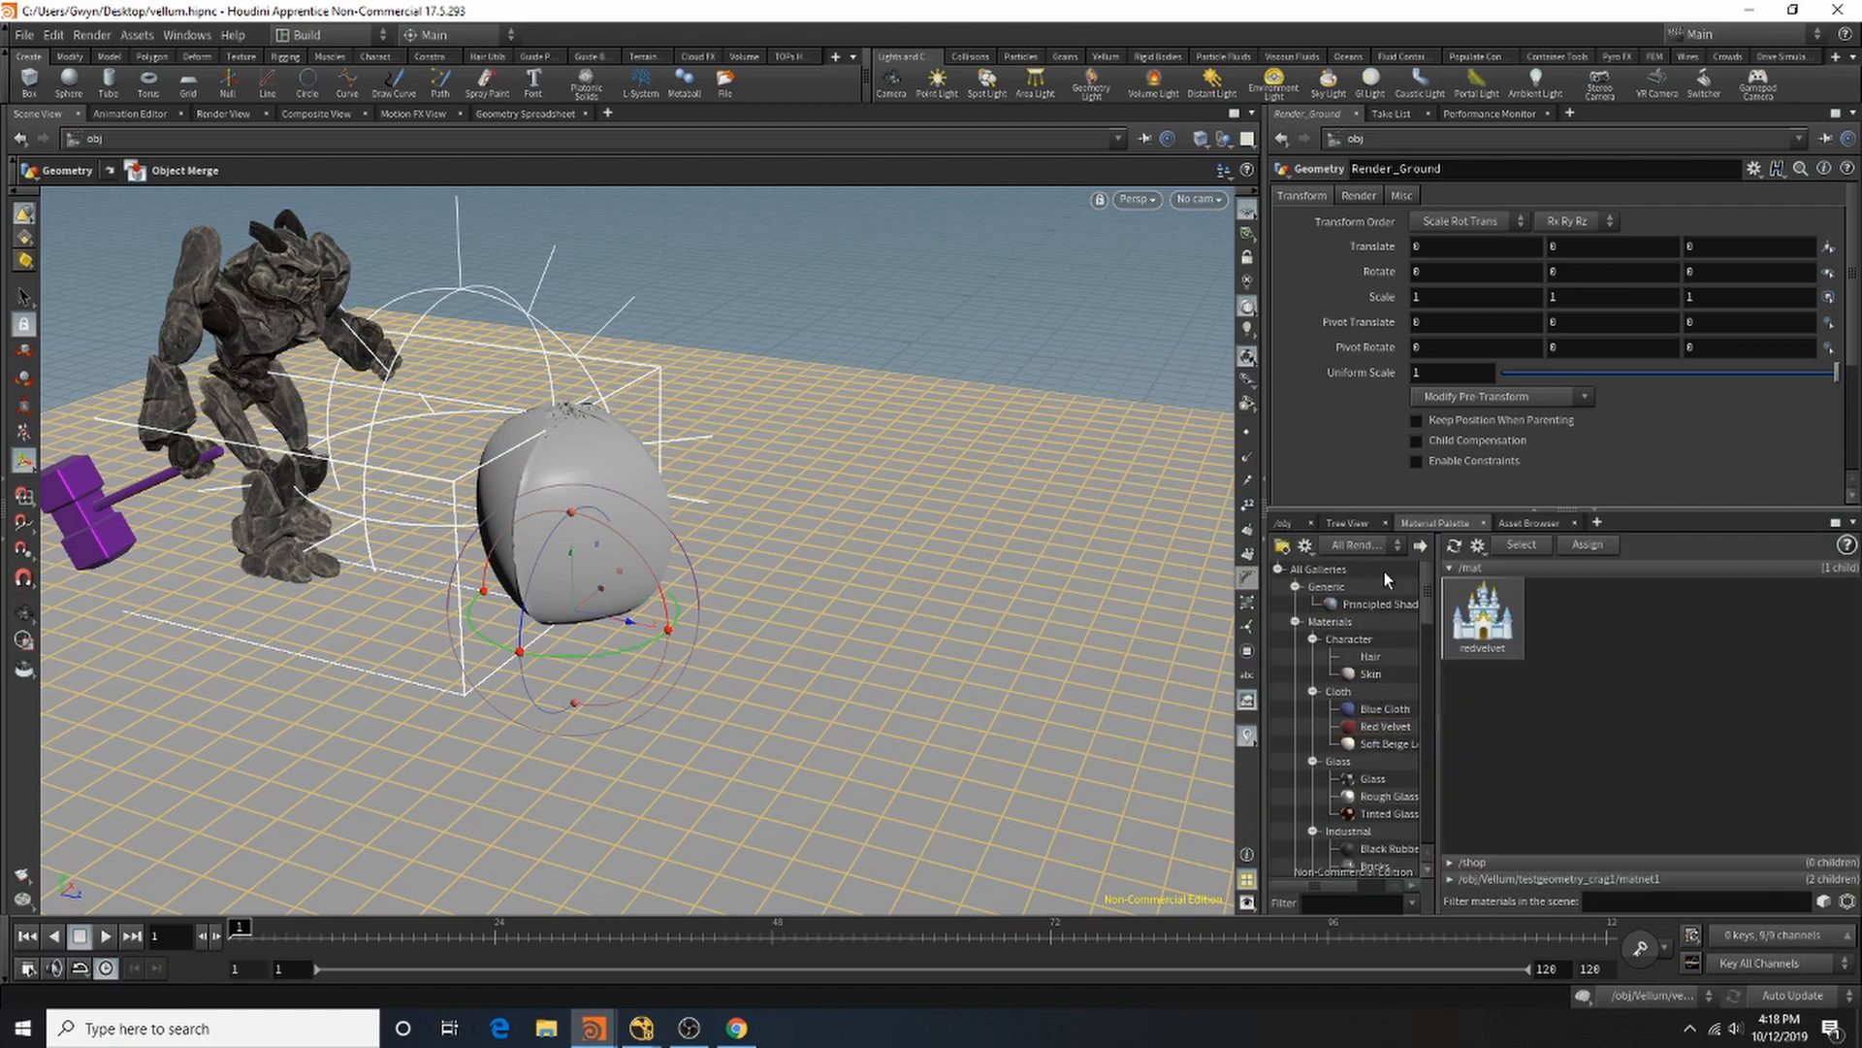
drag(1370, 605, 1704, 617)
scroll(1392, 761, down, 7)
scroll(1392, 761, down, 10)
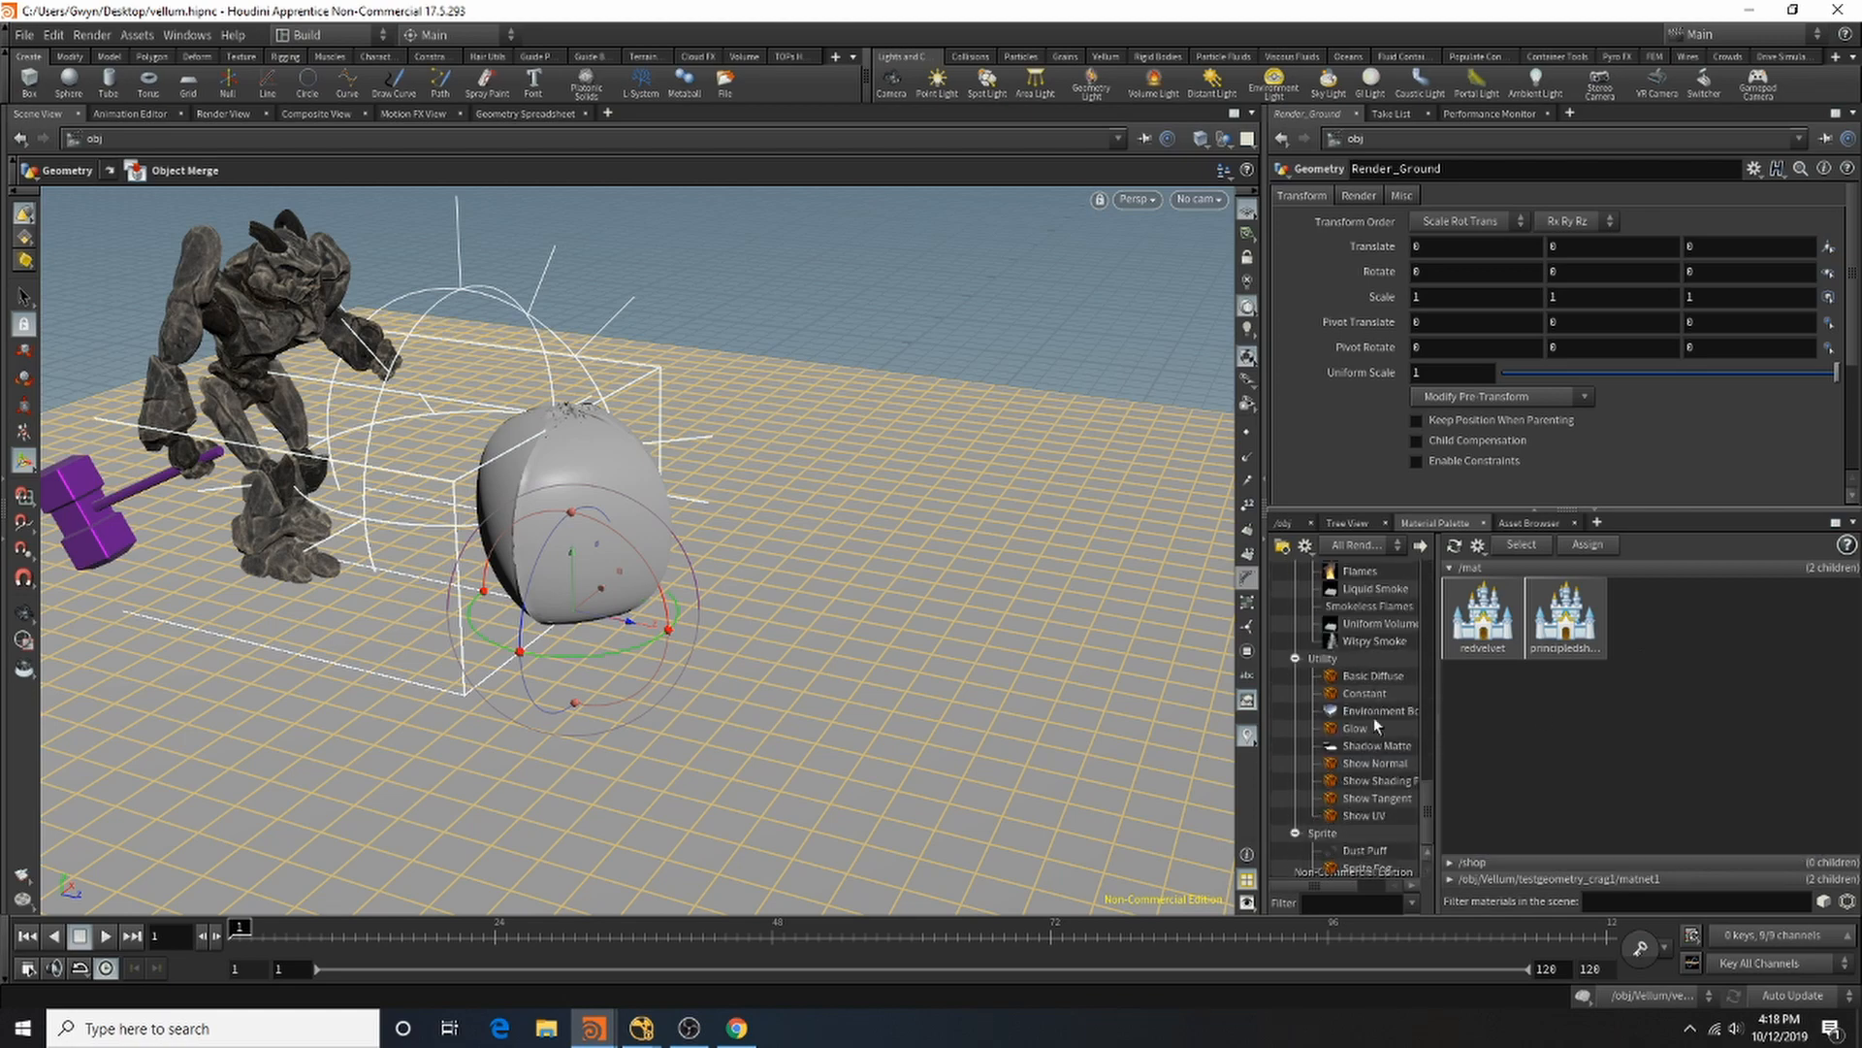
drag(1370, 747, 1673, 747)
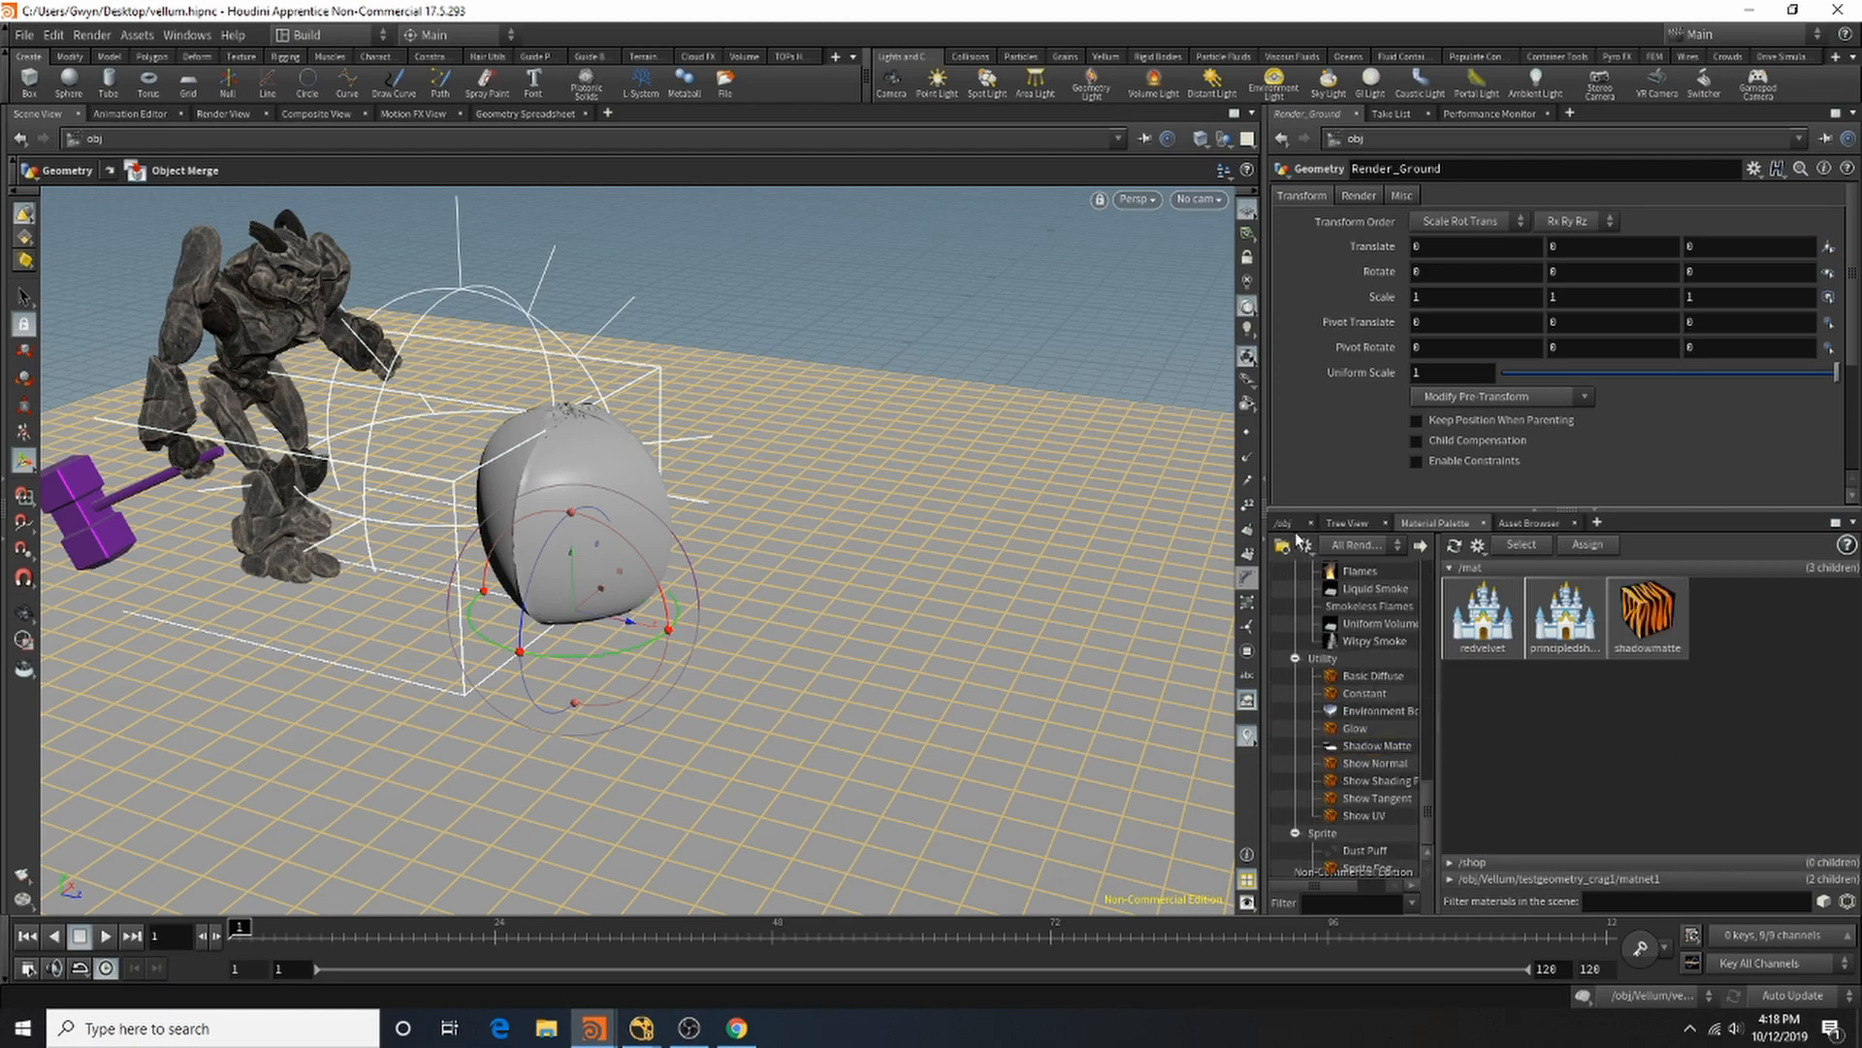
Step: Assign the /mat/shadowmatte material to the Render_Ground object
click(1283, 523)
scroll(1520, 800, down, 5)
scroll(1520, 800, up, 3)
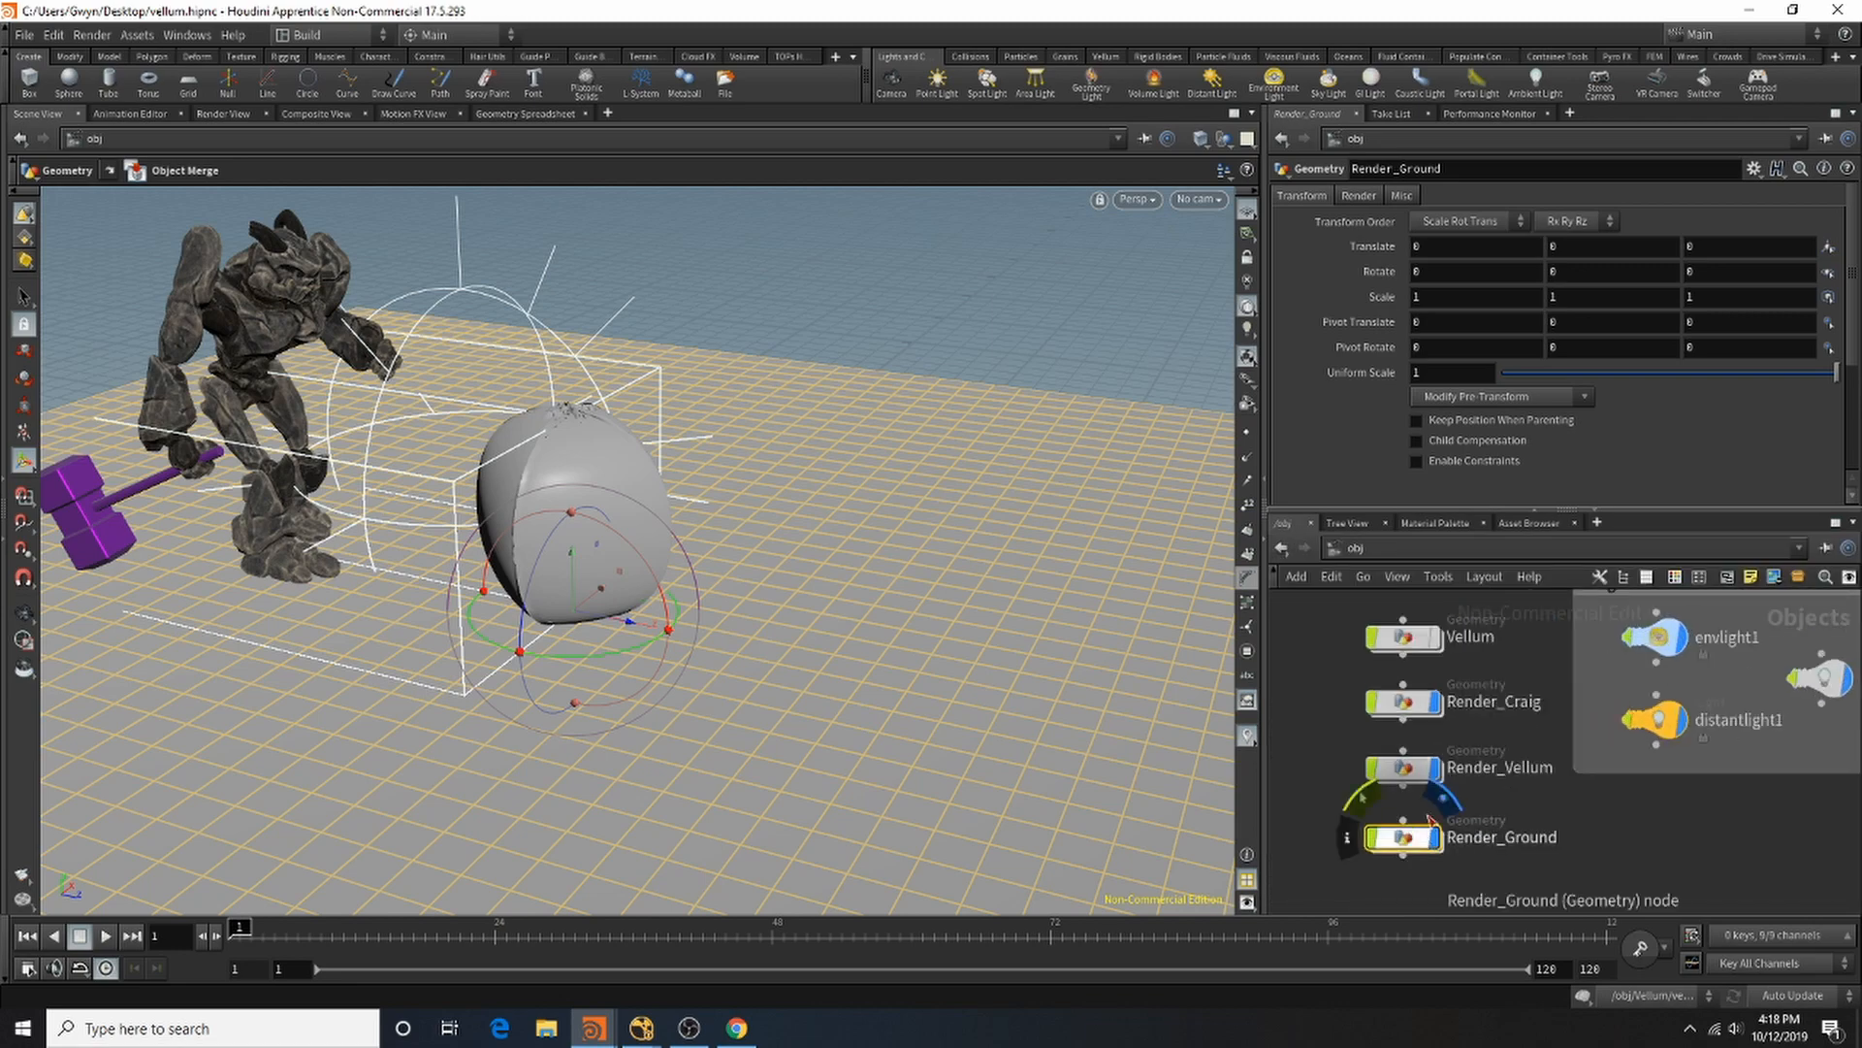
click(1359, 195)
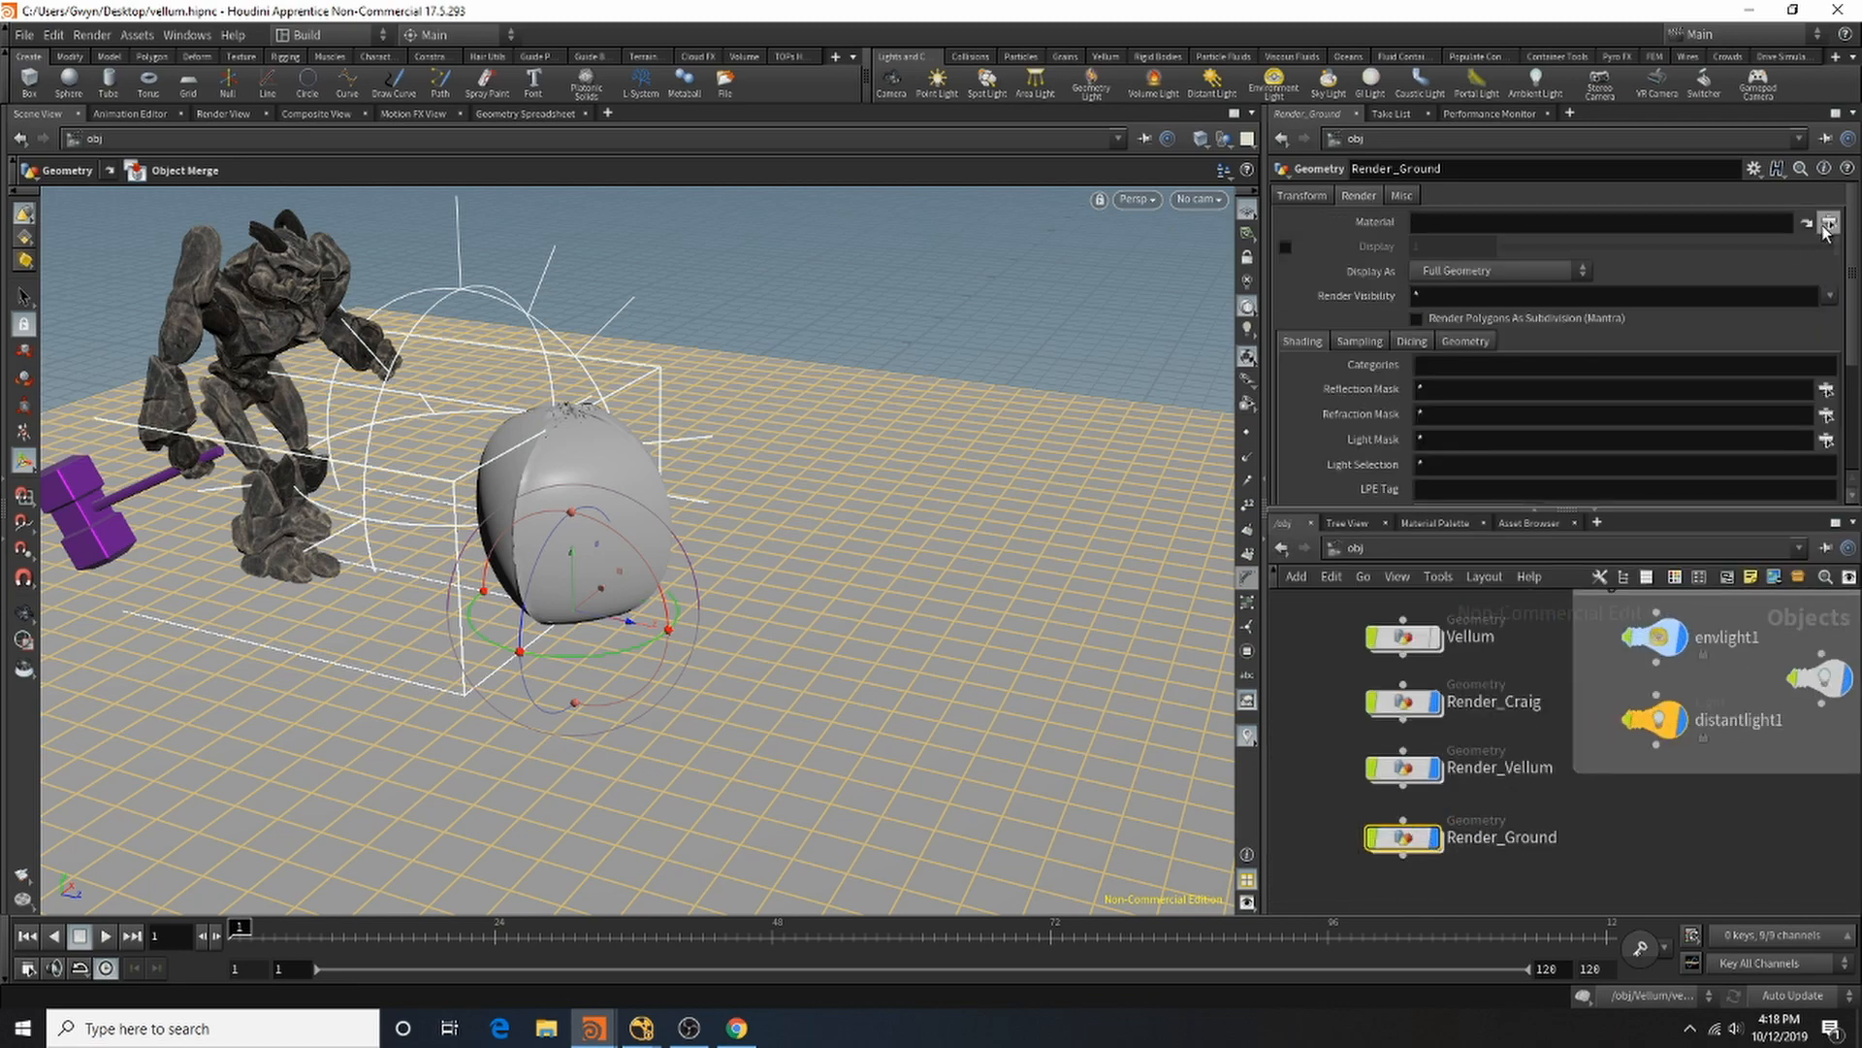
click(1829, 222)
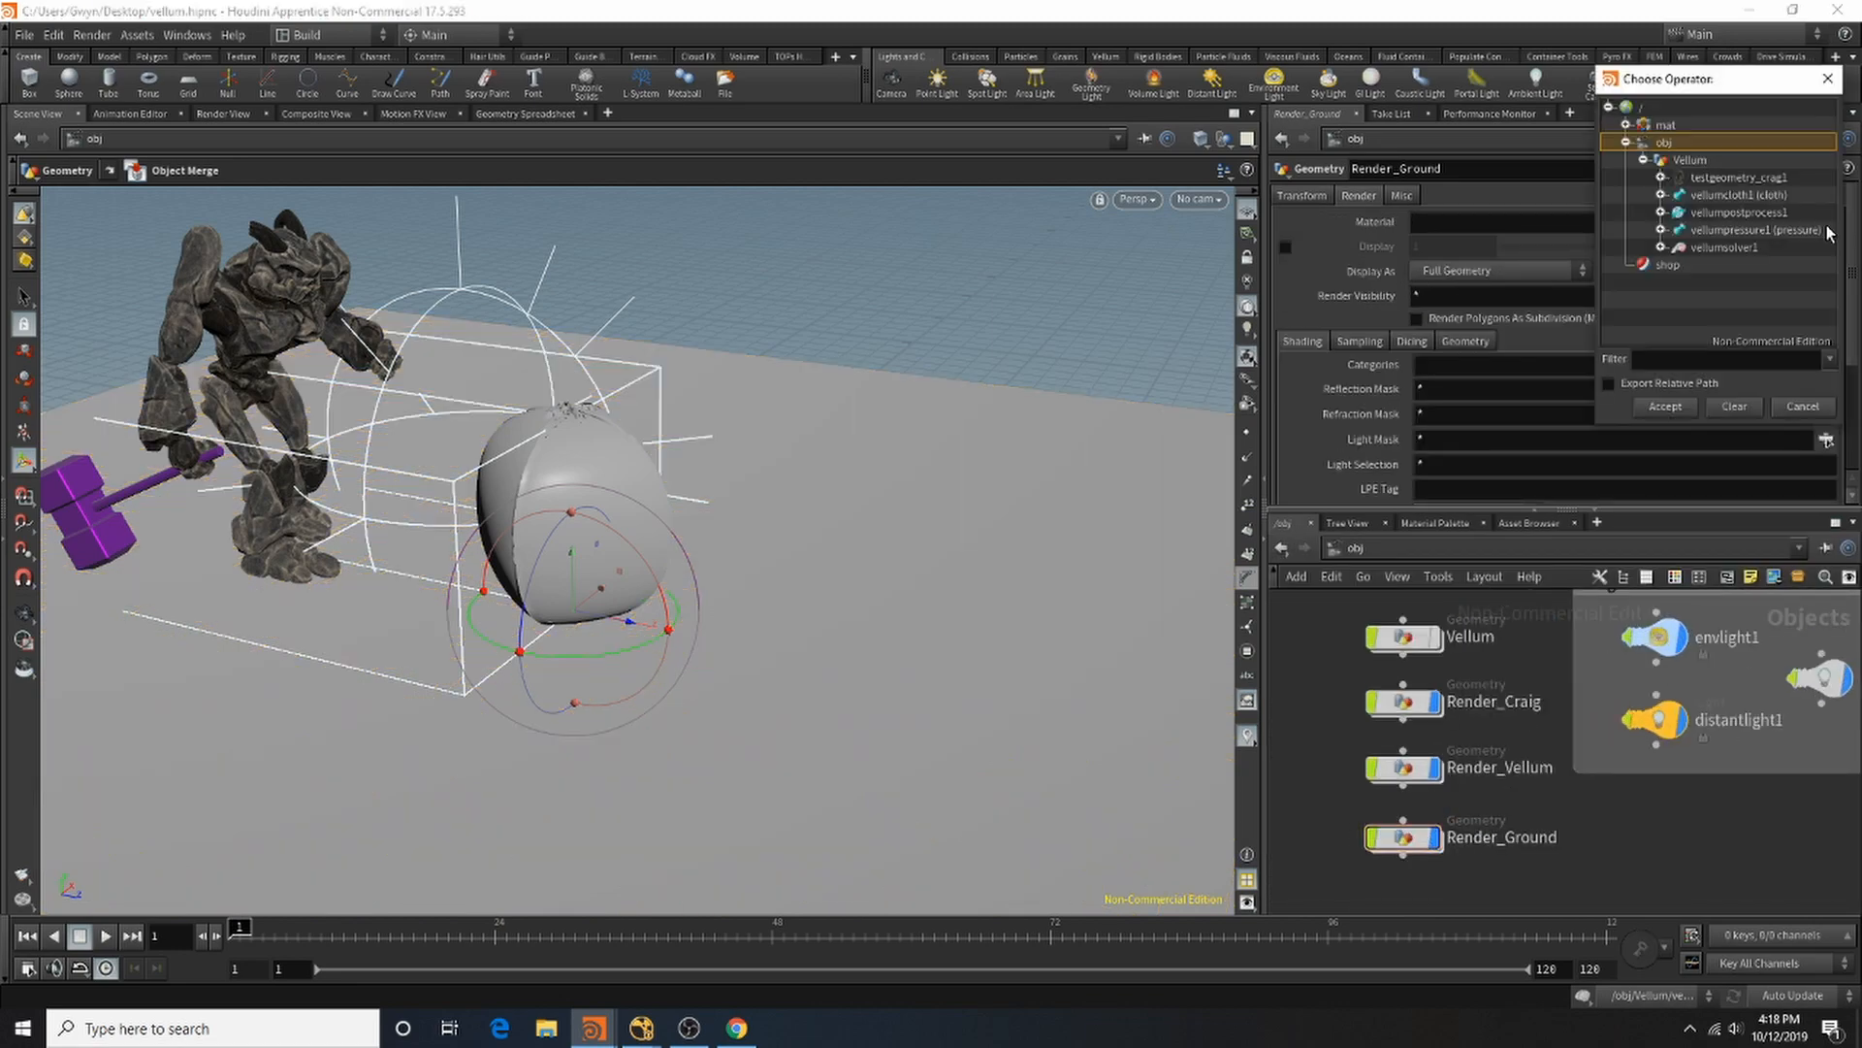
click(1627, 125)
click(1702, 178)
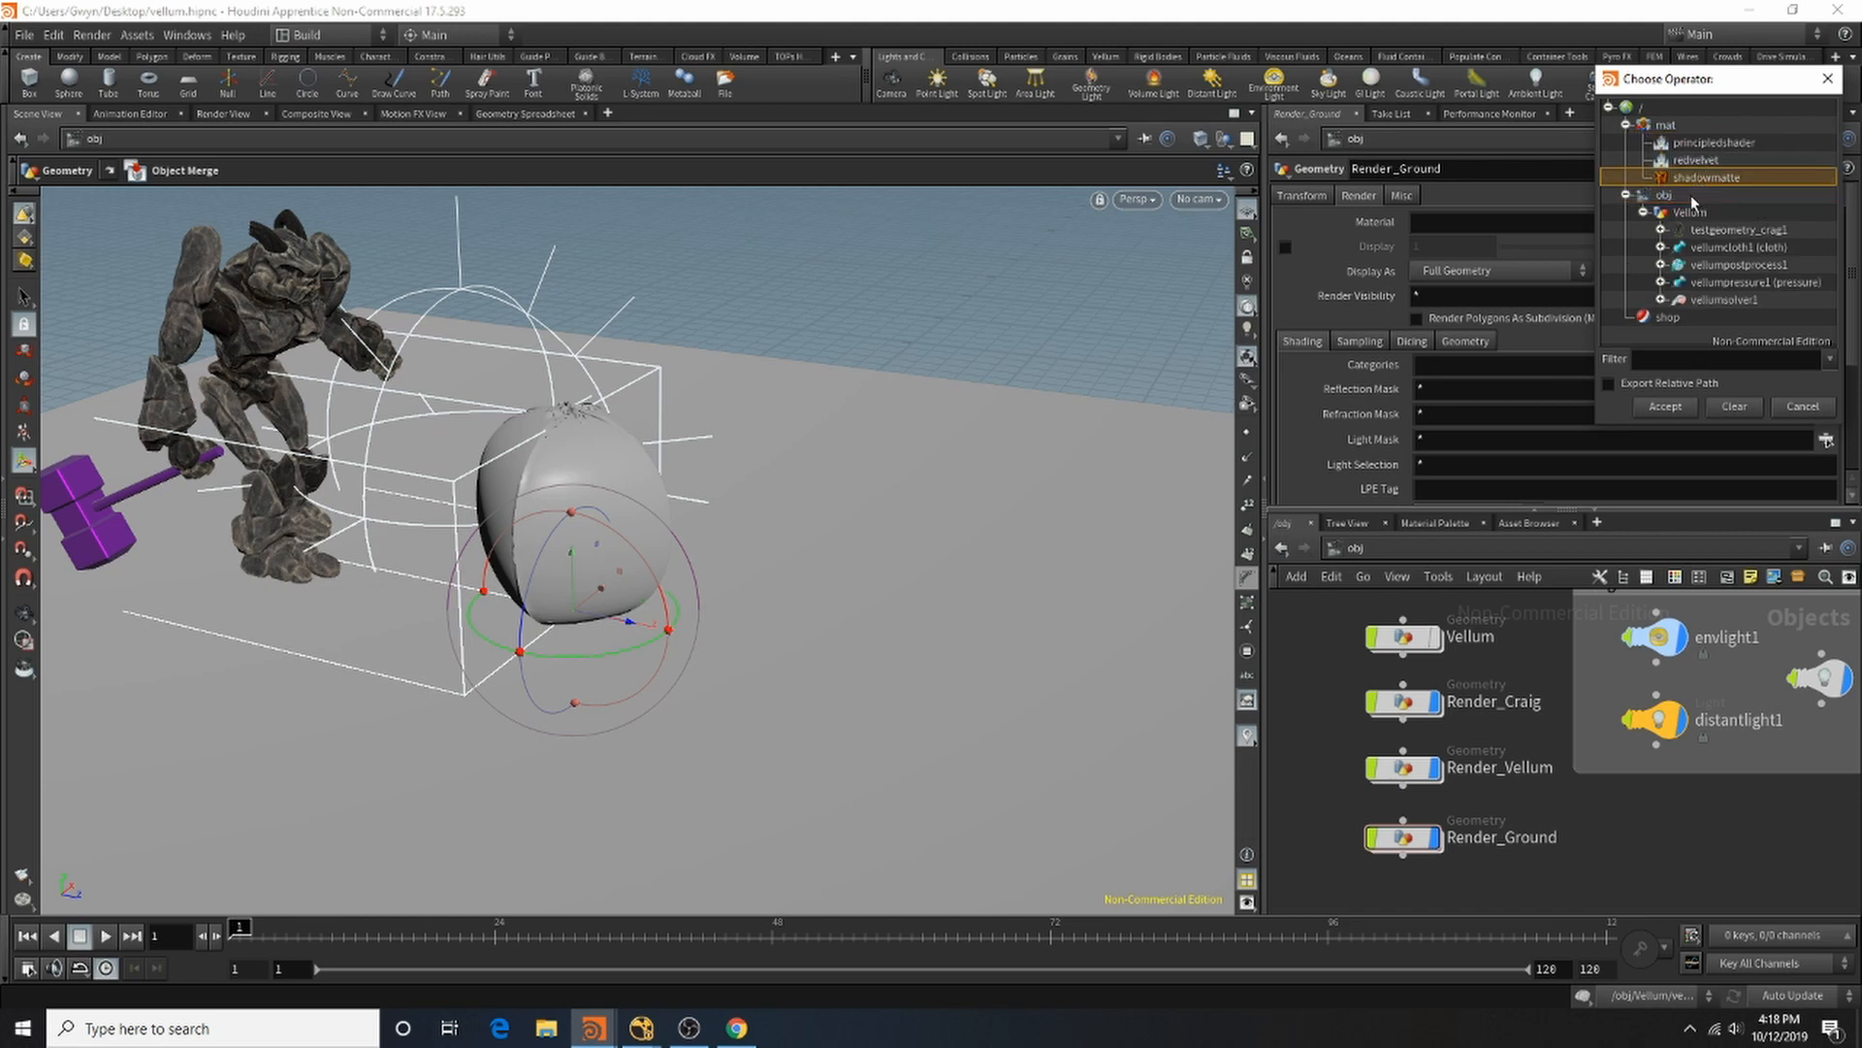
click(1666, 406)
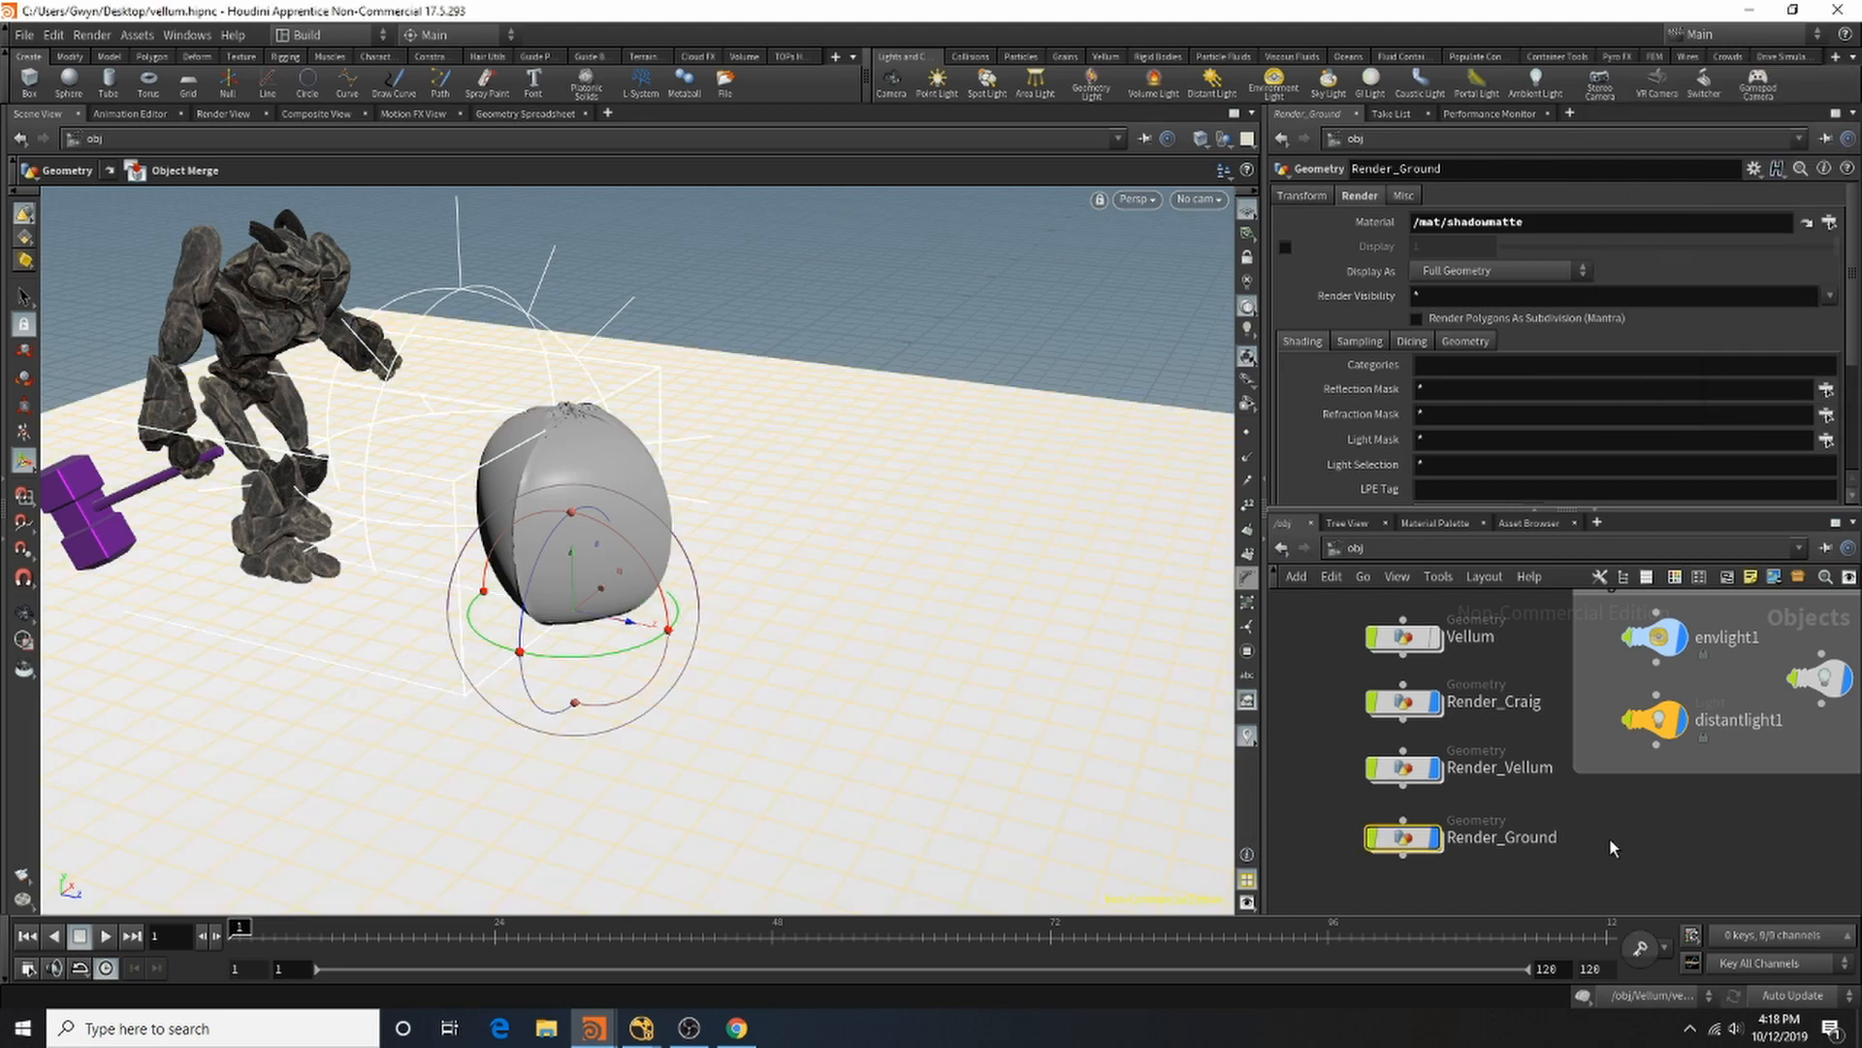
Step: Assign the /mat/redvelvet material to the Render_Vellum object
click(1402, 768)
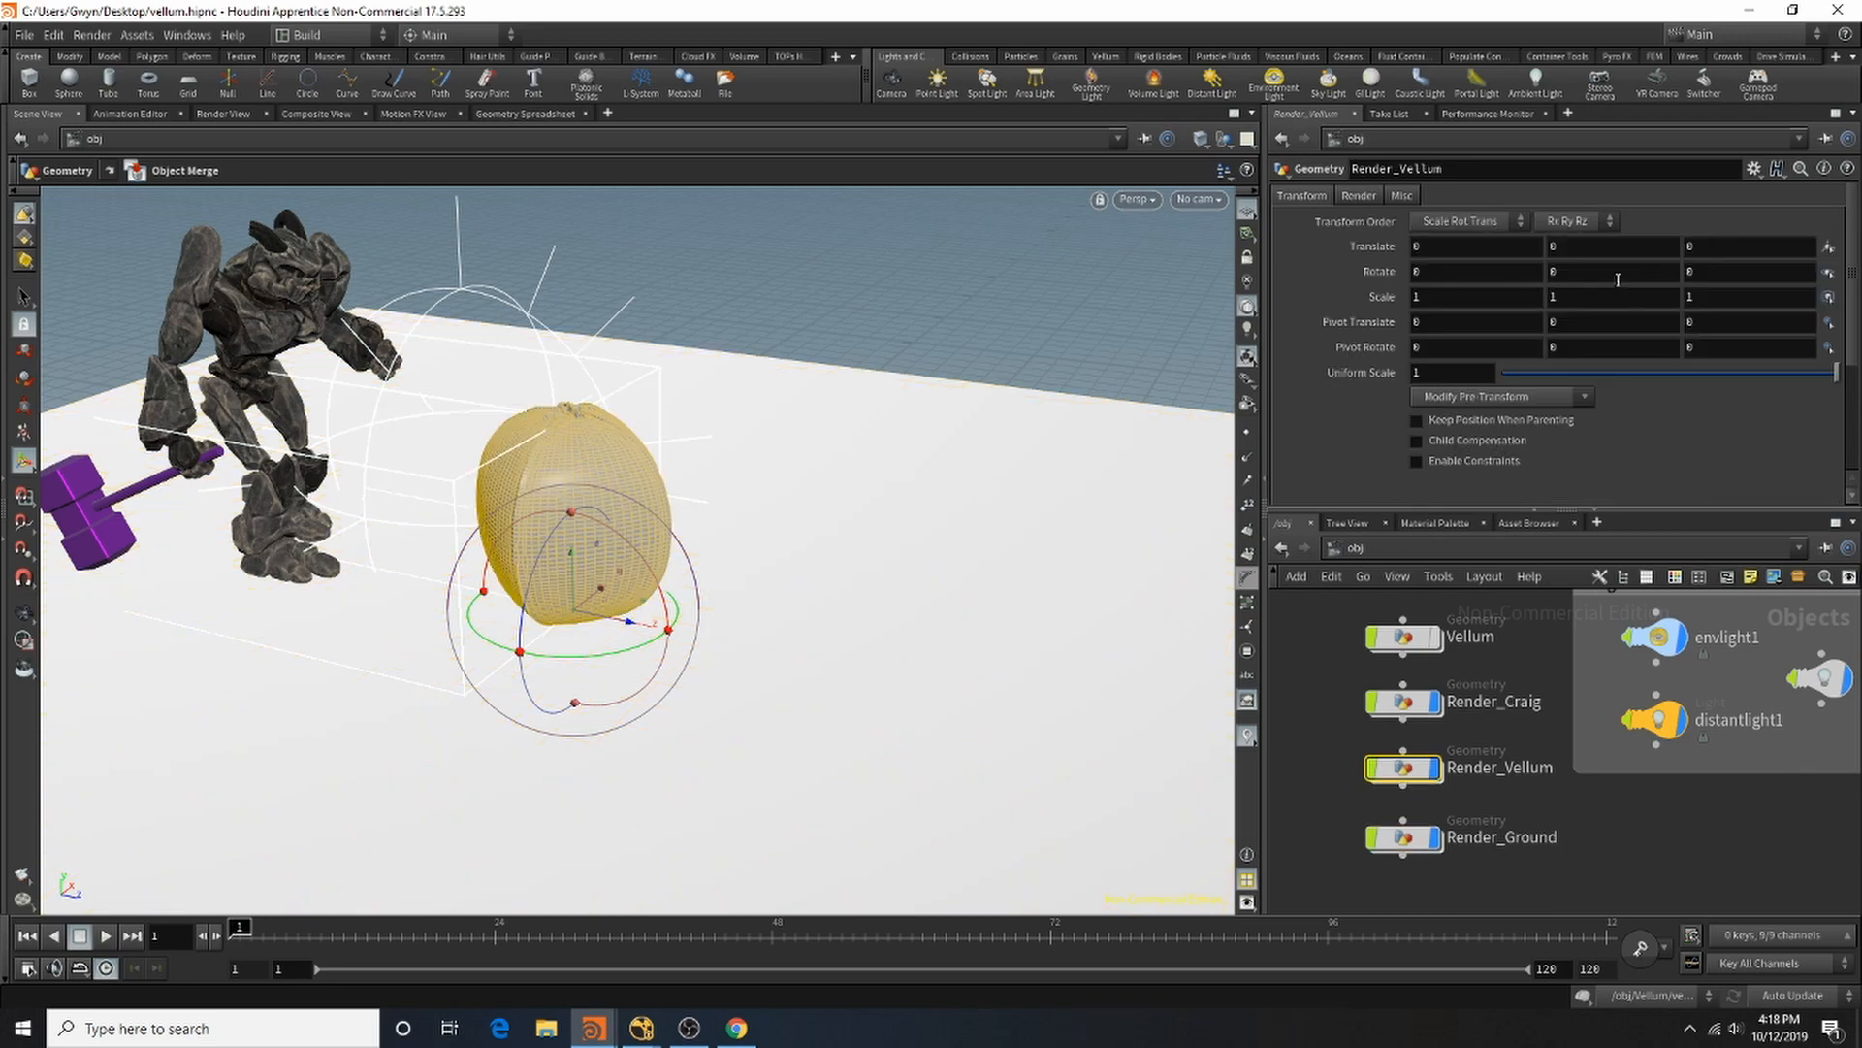
click(1359, 195)
click(1829, 223)
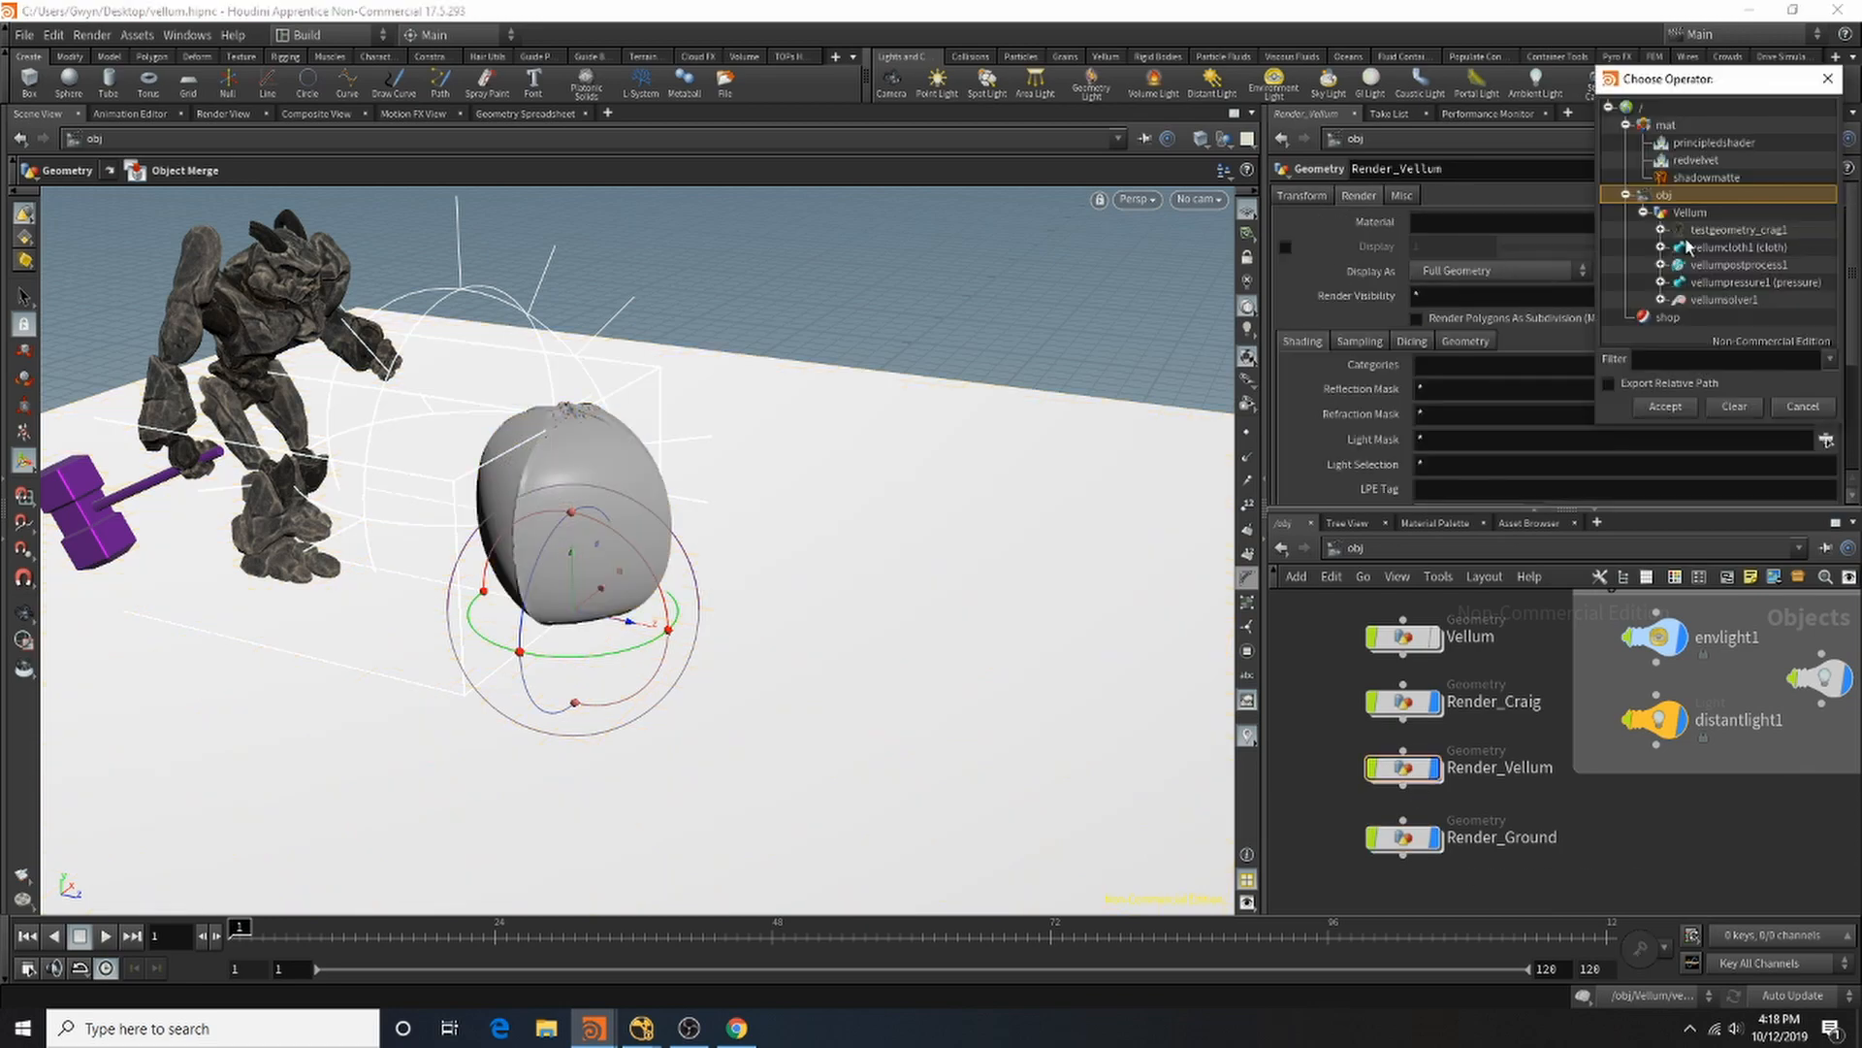
click(1695, 160)
click(1665, 406)
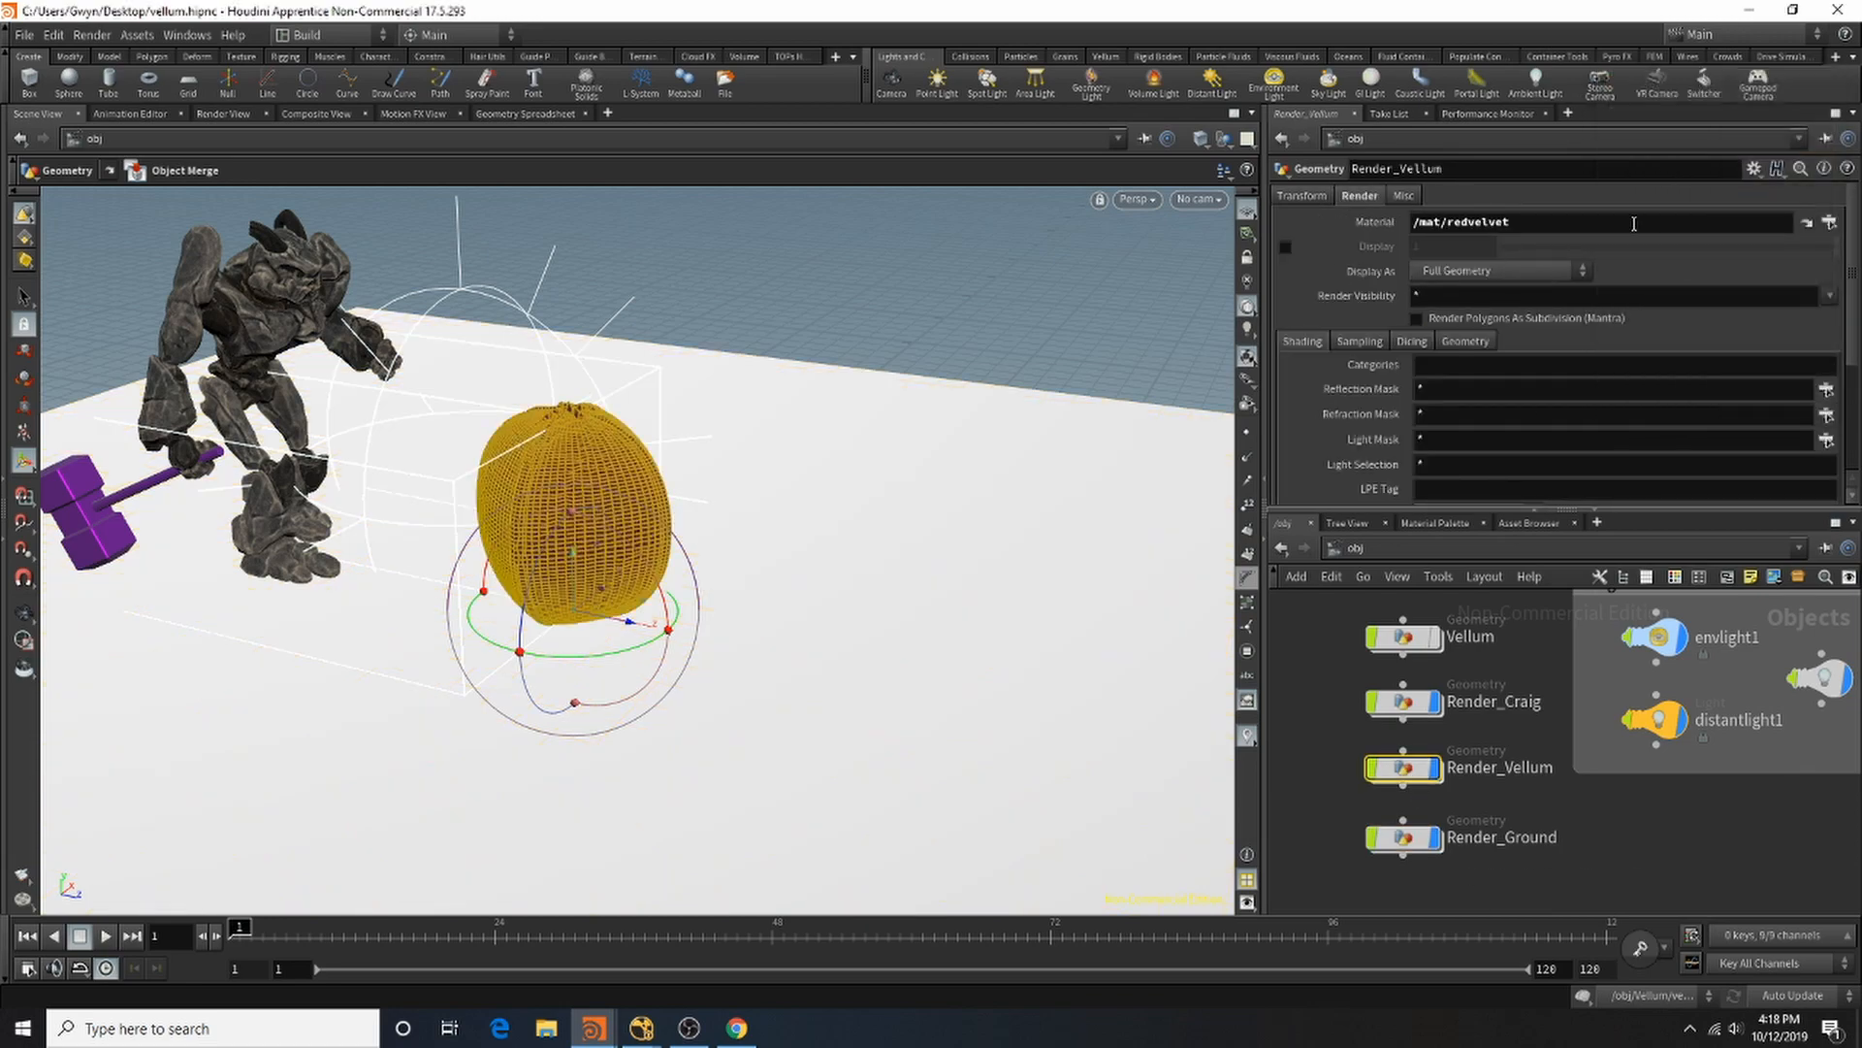
Step: Frame the character and the balloon in the viewport and create a camera from that view
click(1403, 699)
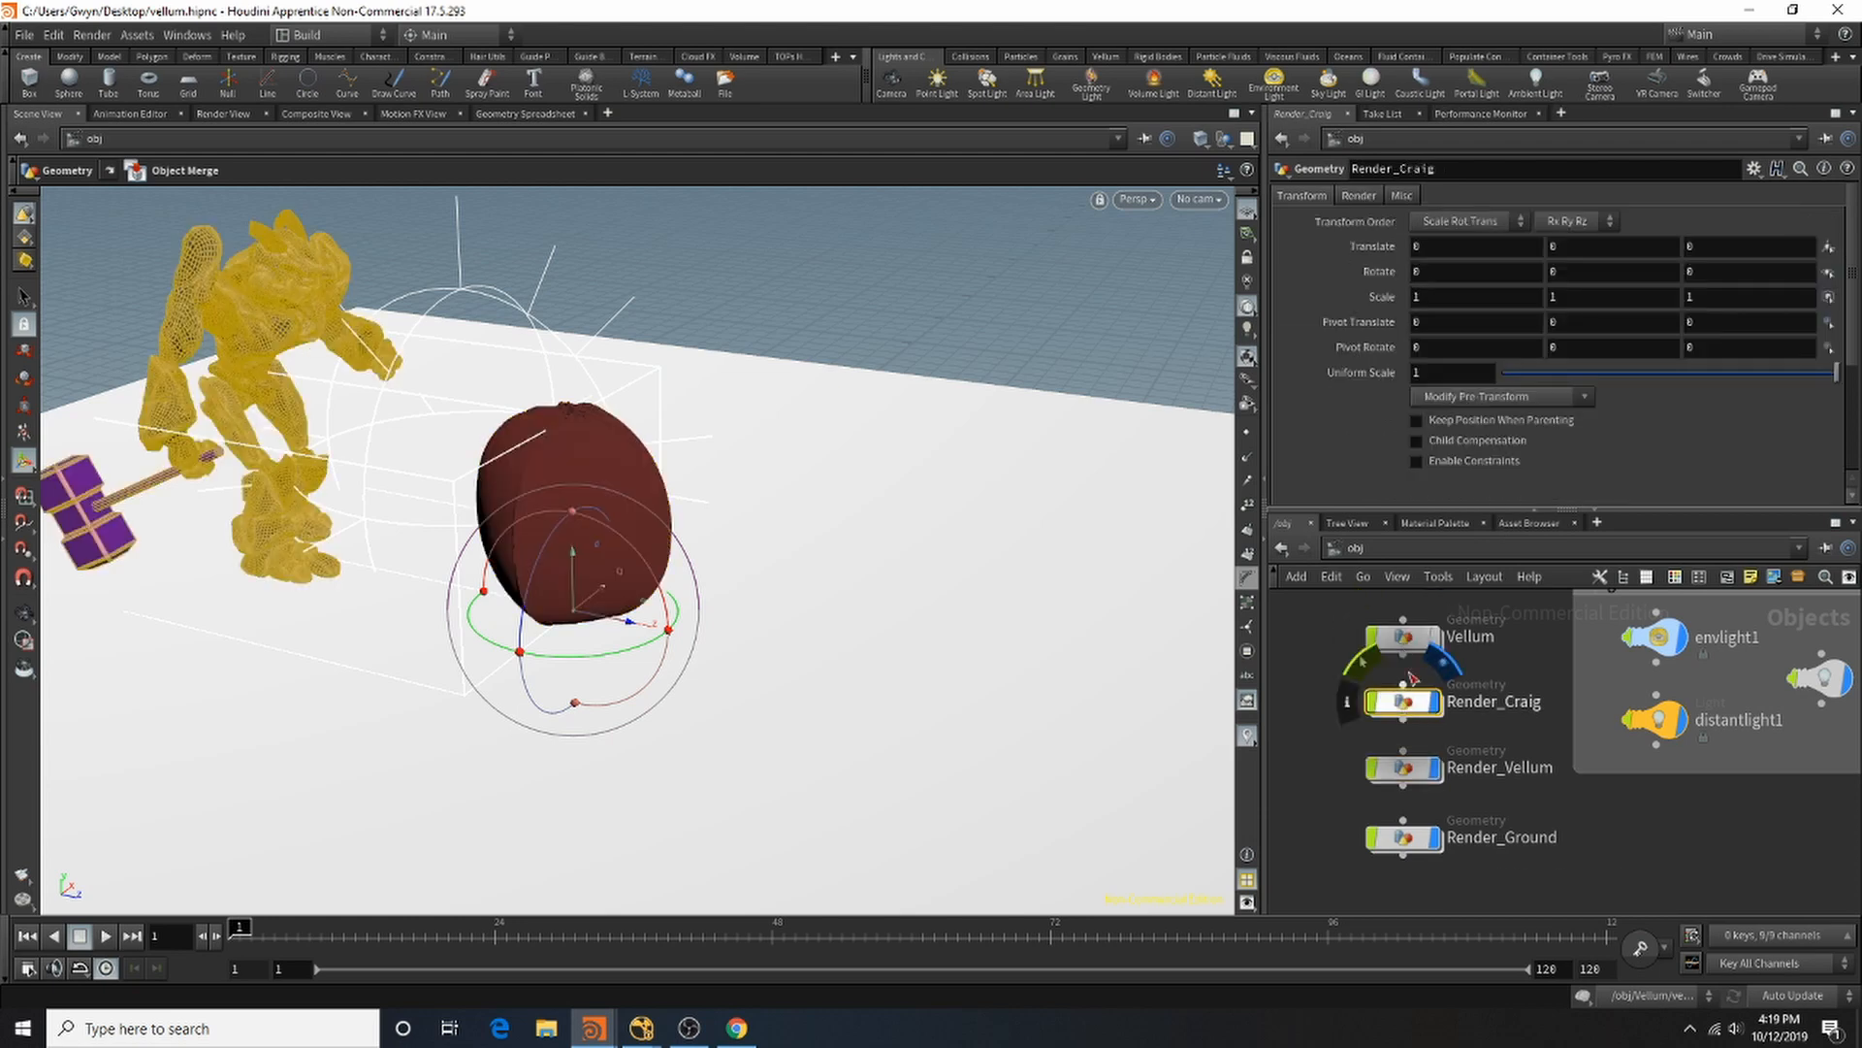
click(1657, 835)
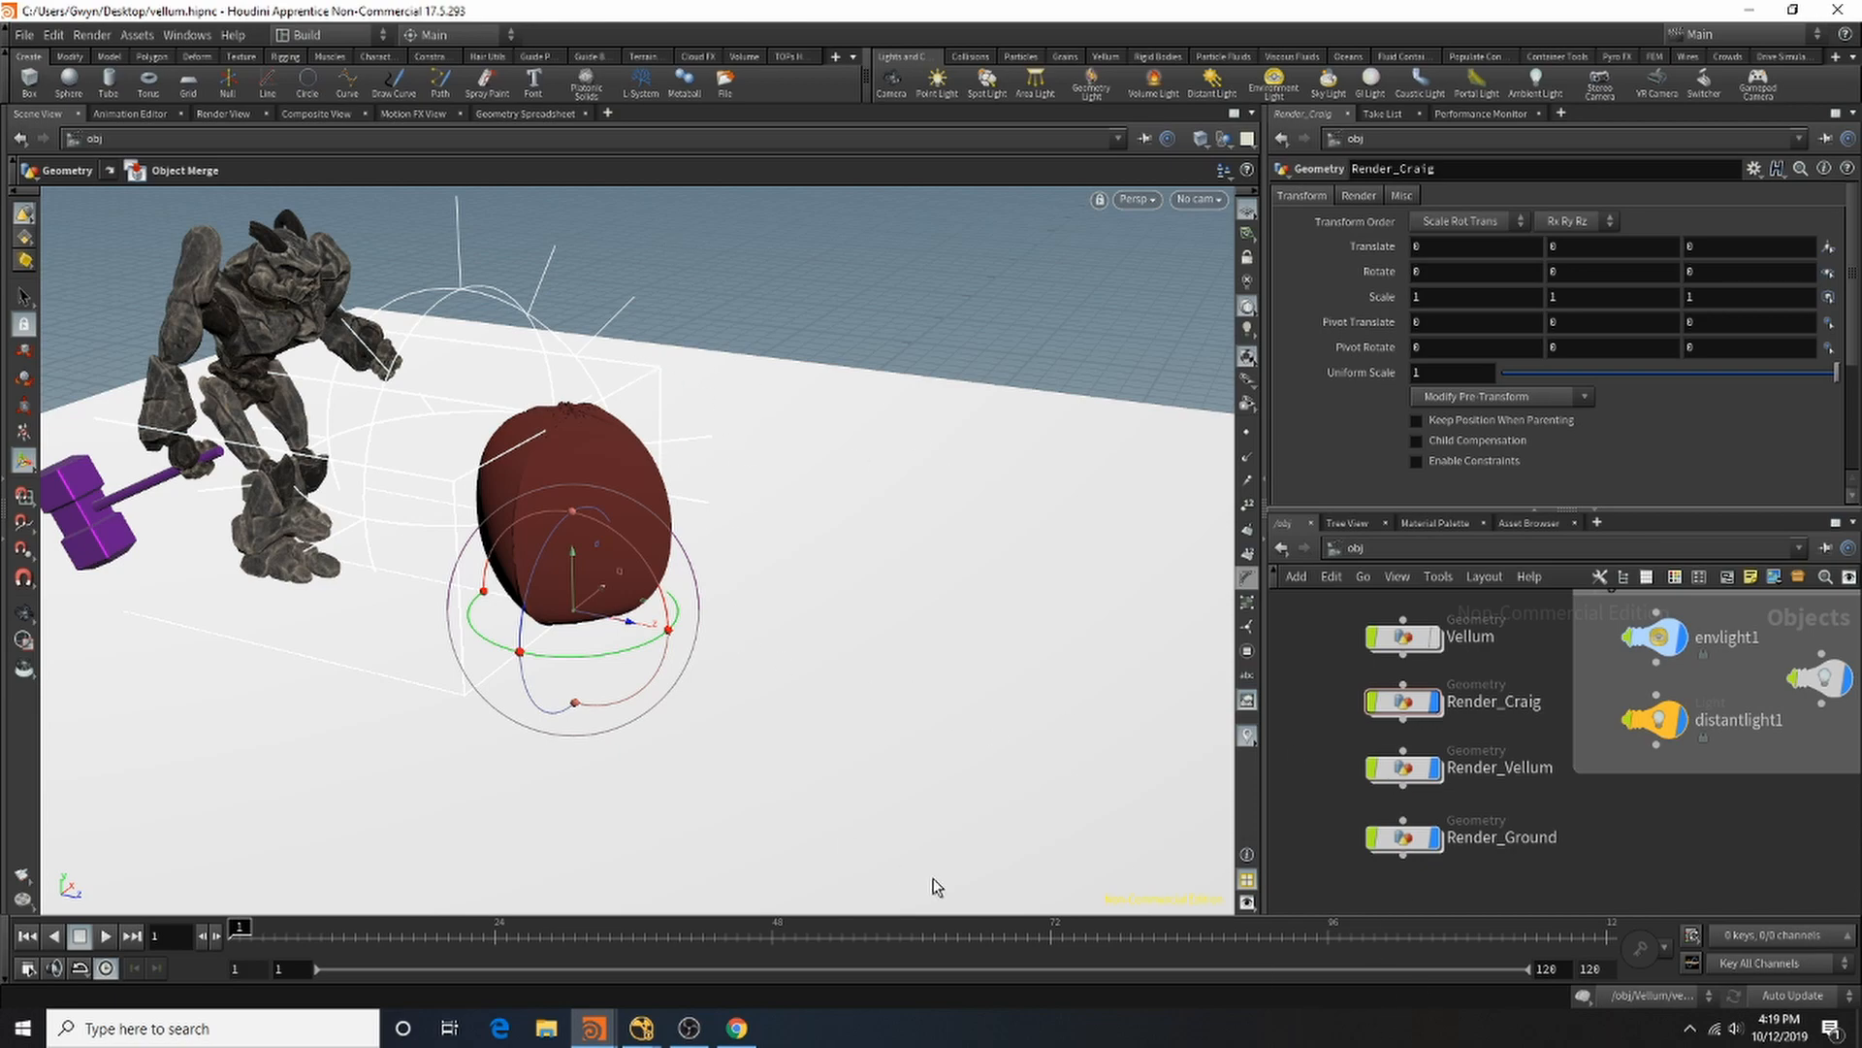
key(Escape)
drag(525, 412, 811, 479)
key(Return)
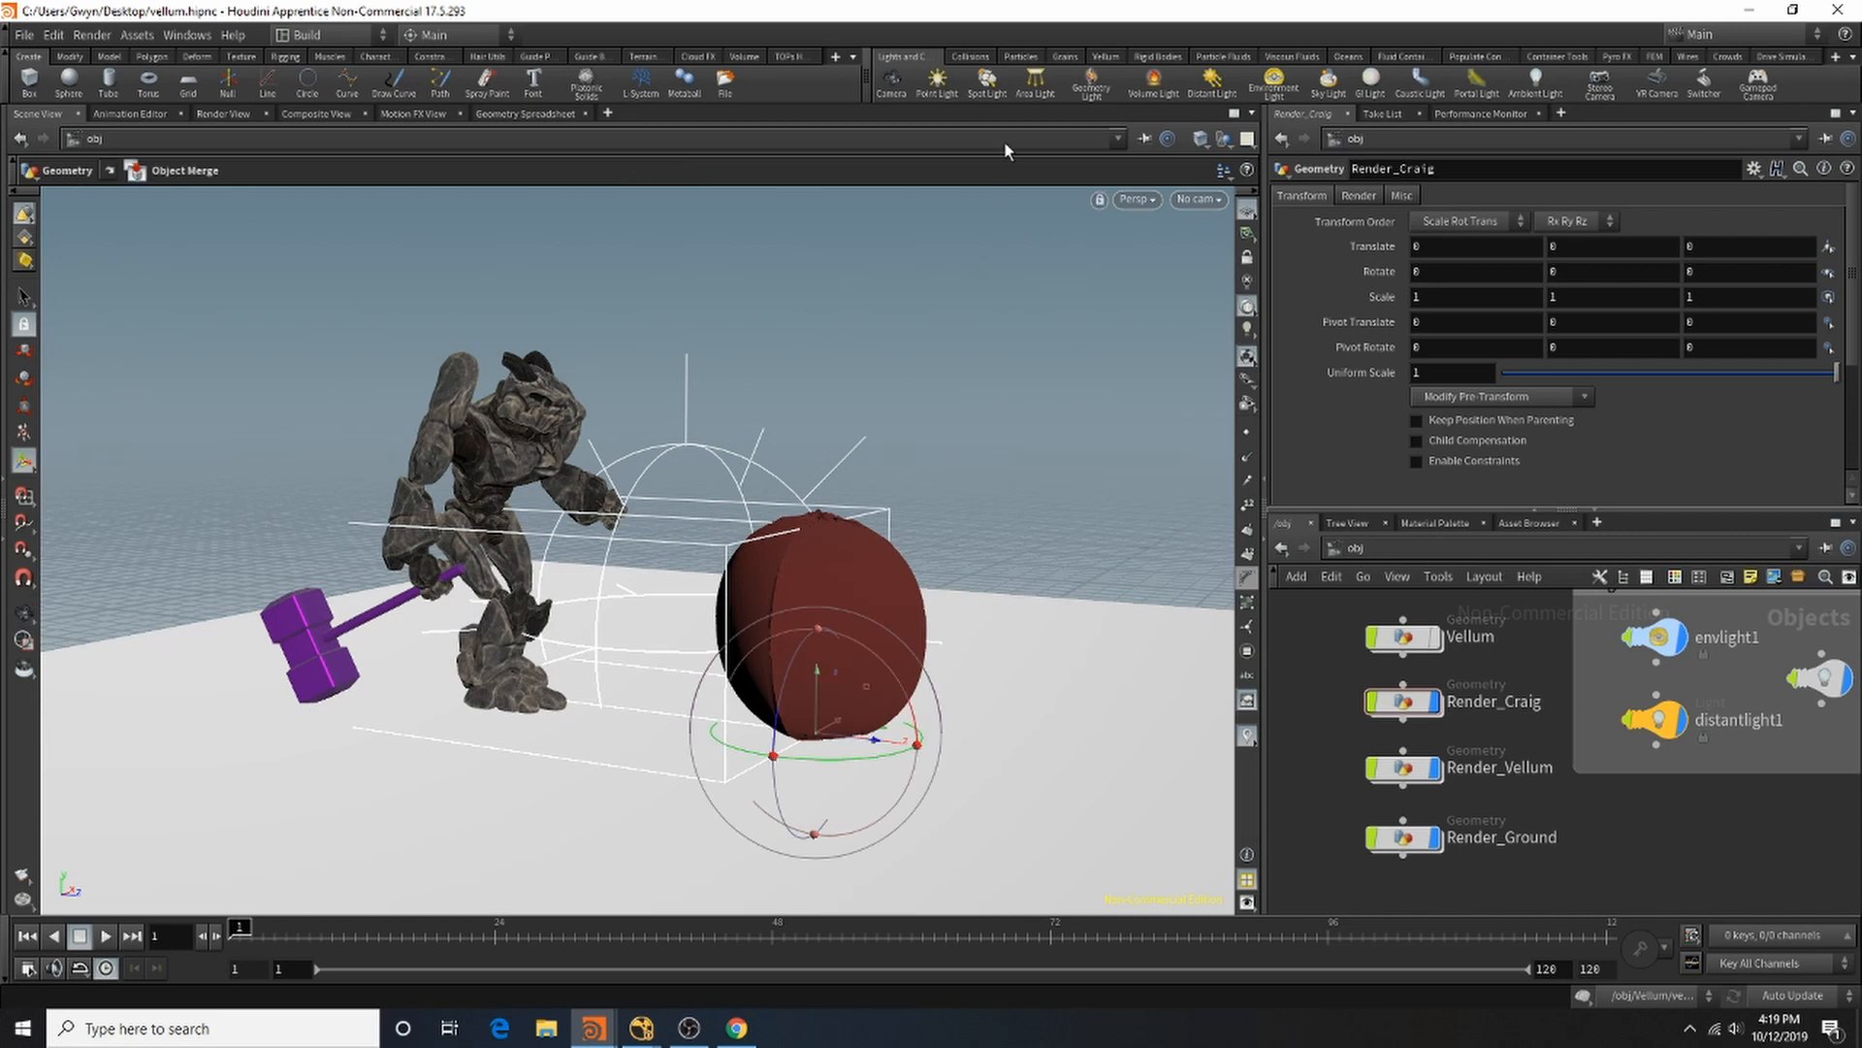
ctrl+click(892, 82)
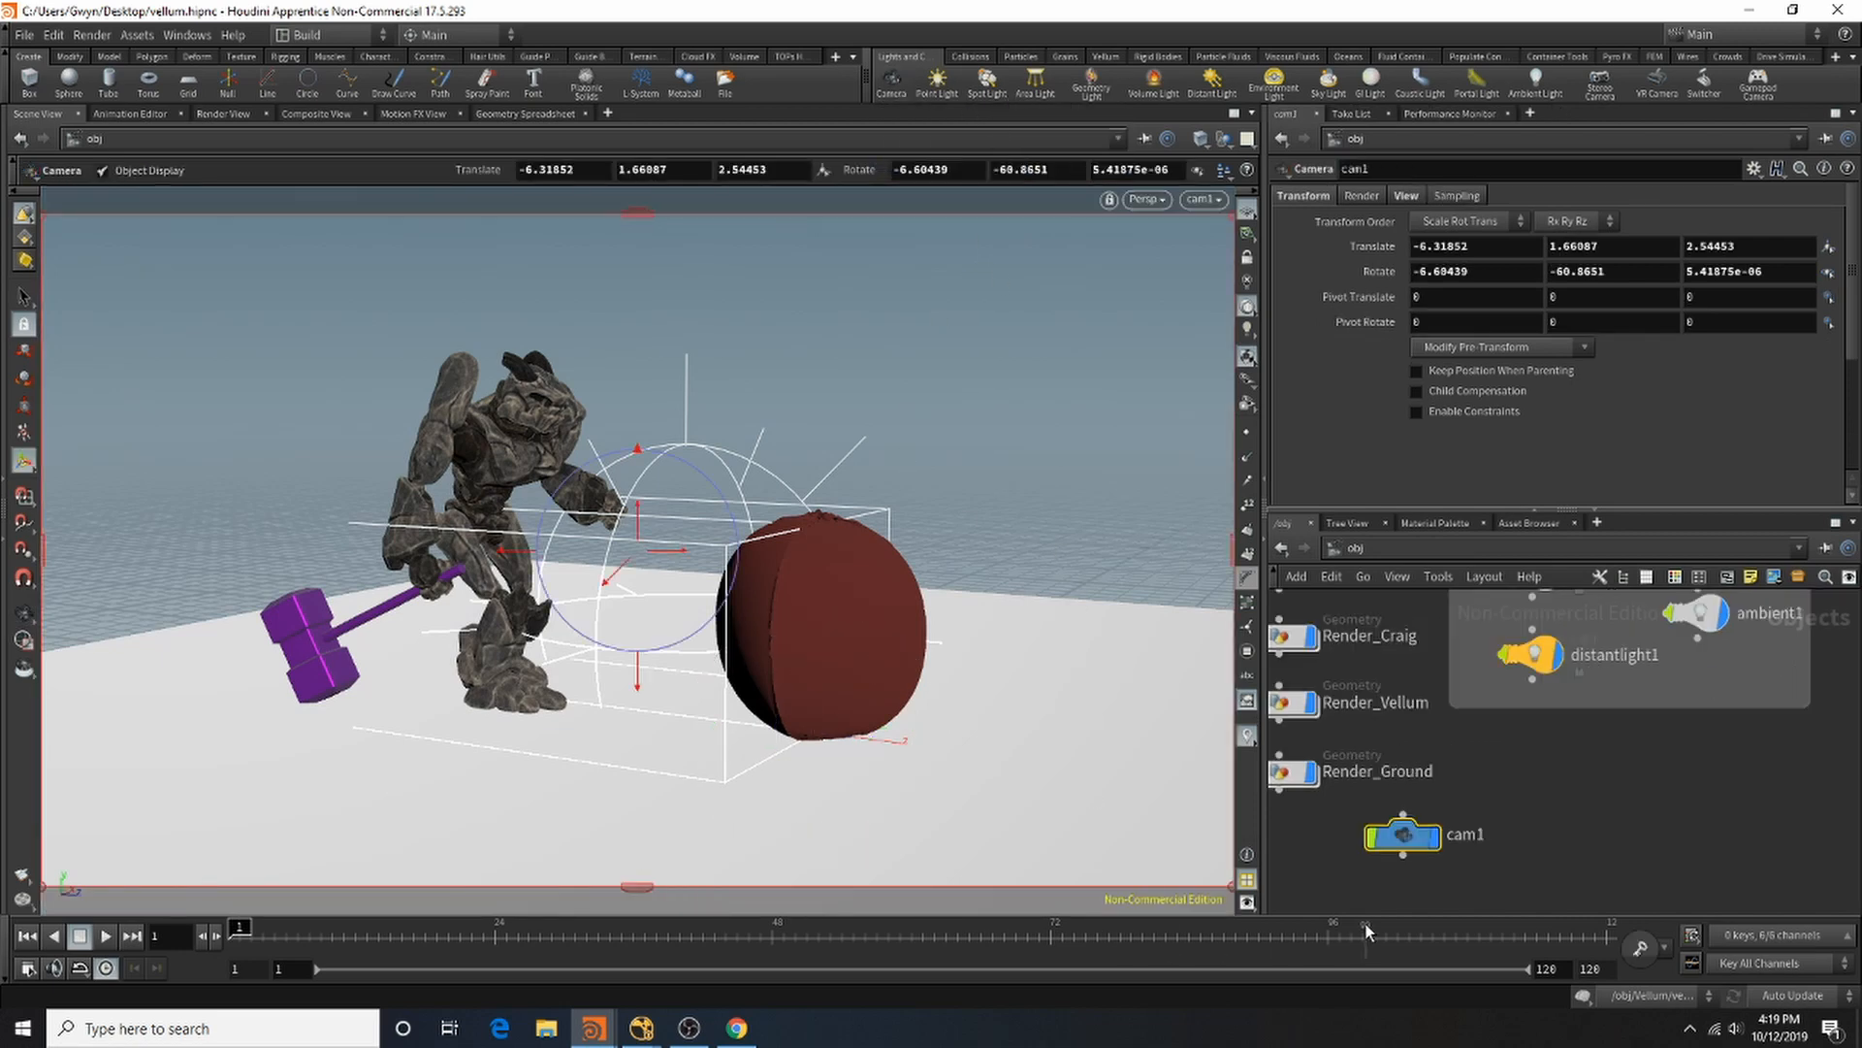
Step: Save the scene and run a test render of the camera view in the Render View using /out/mantra_ipr
click(215, 115)
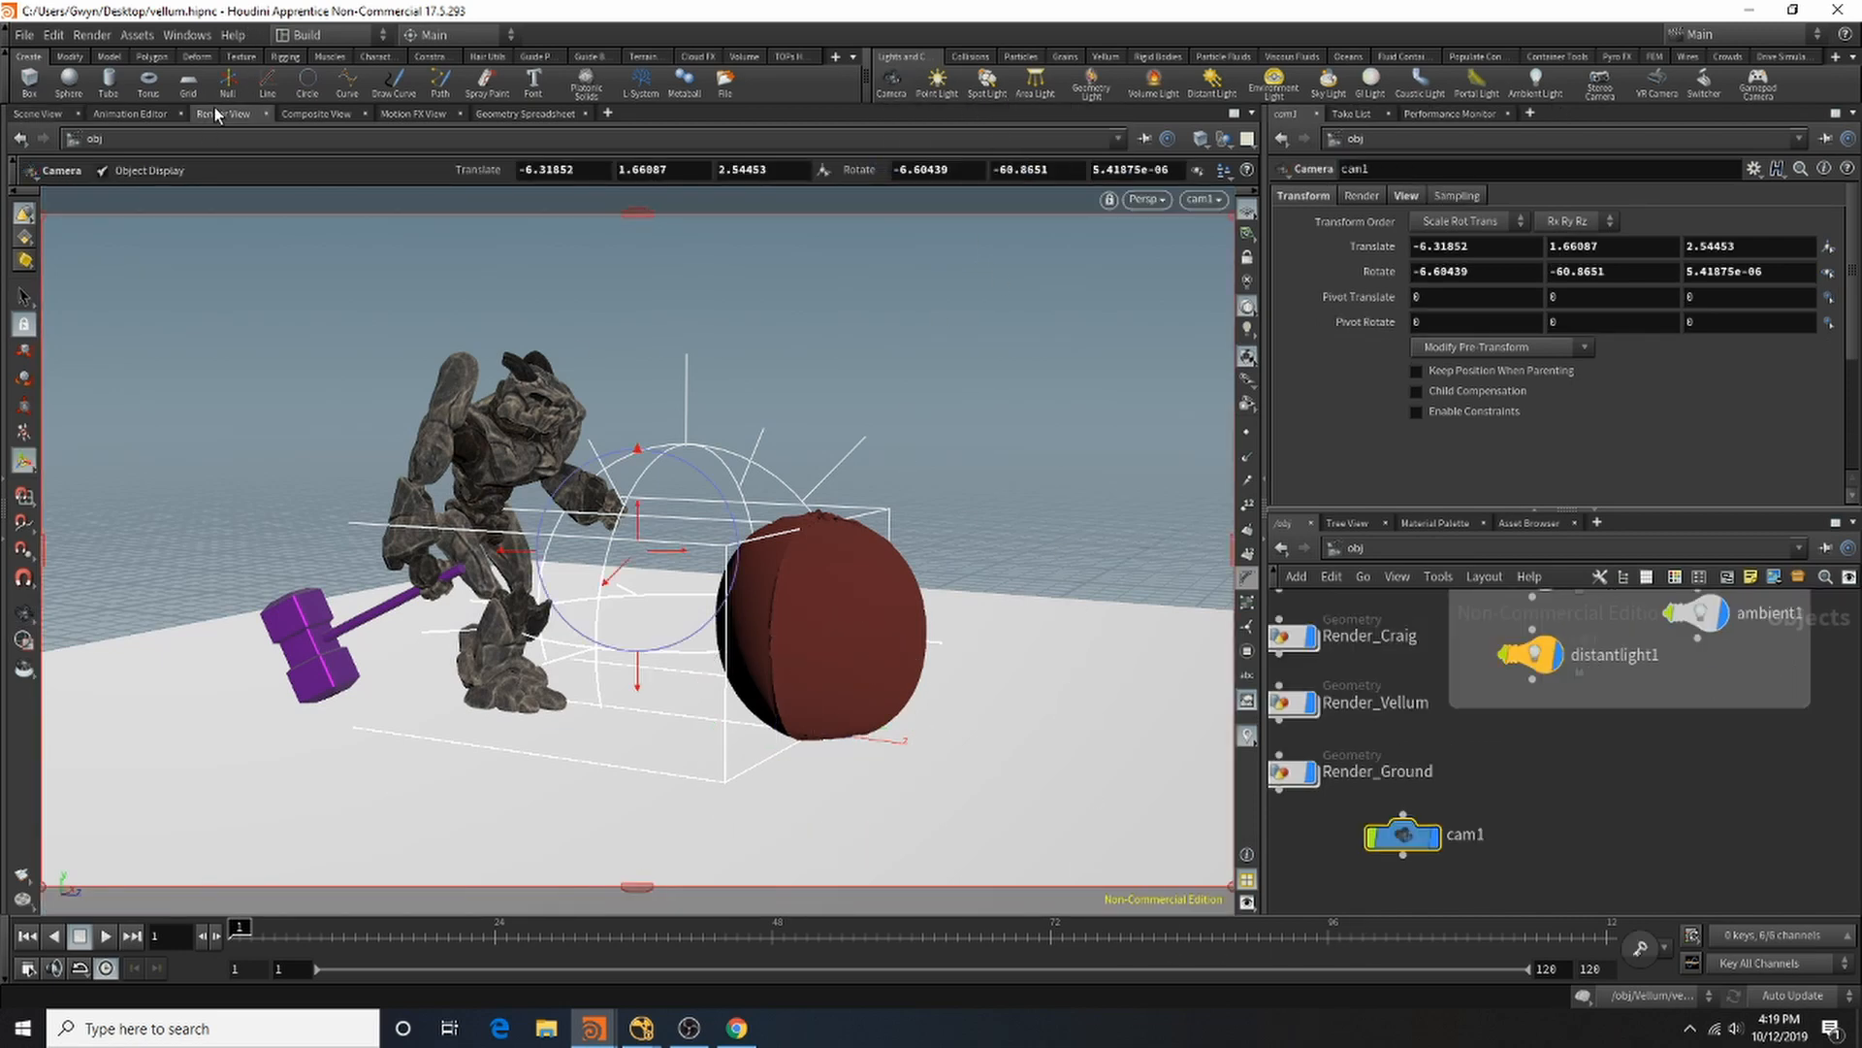
click(24, 34)
click(44, 131)
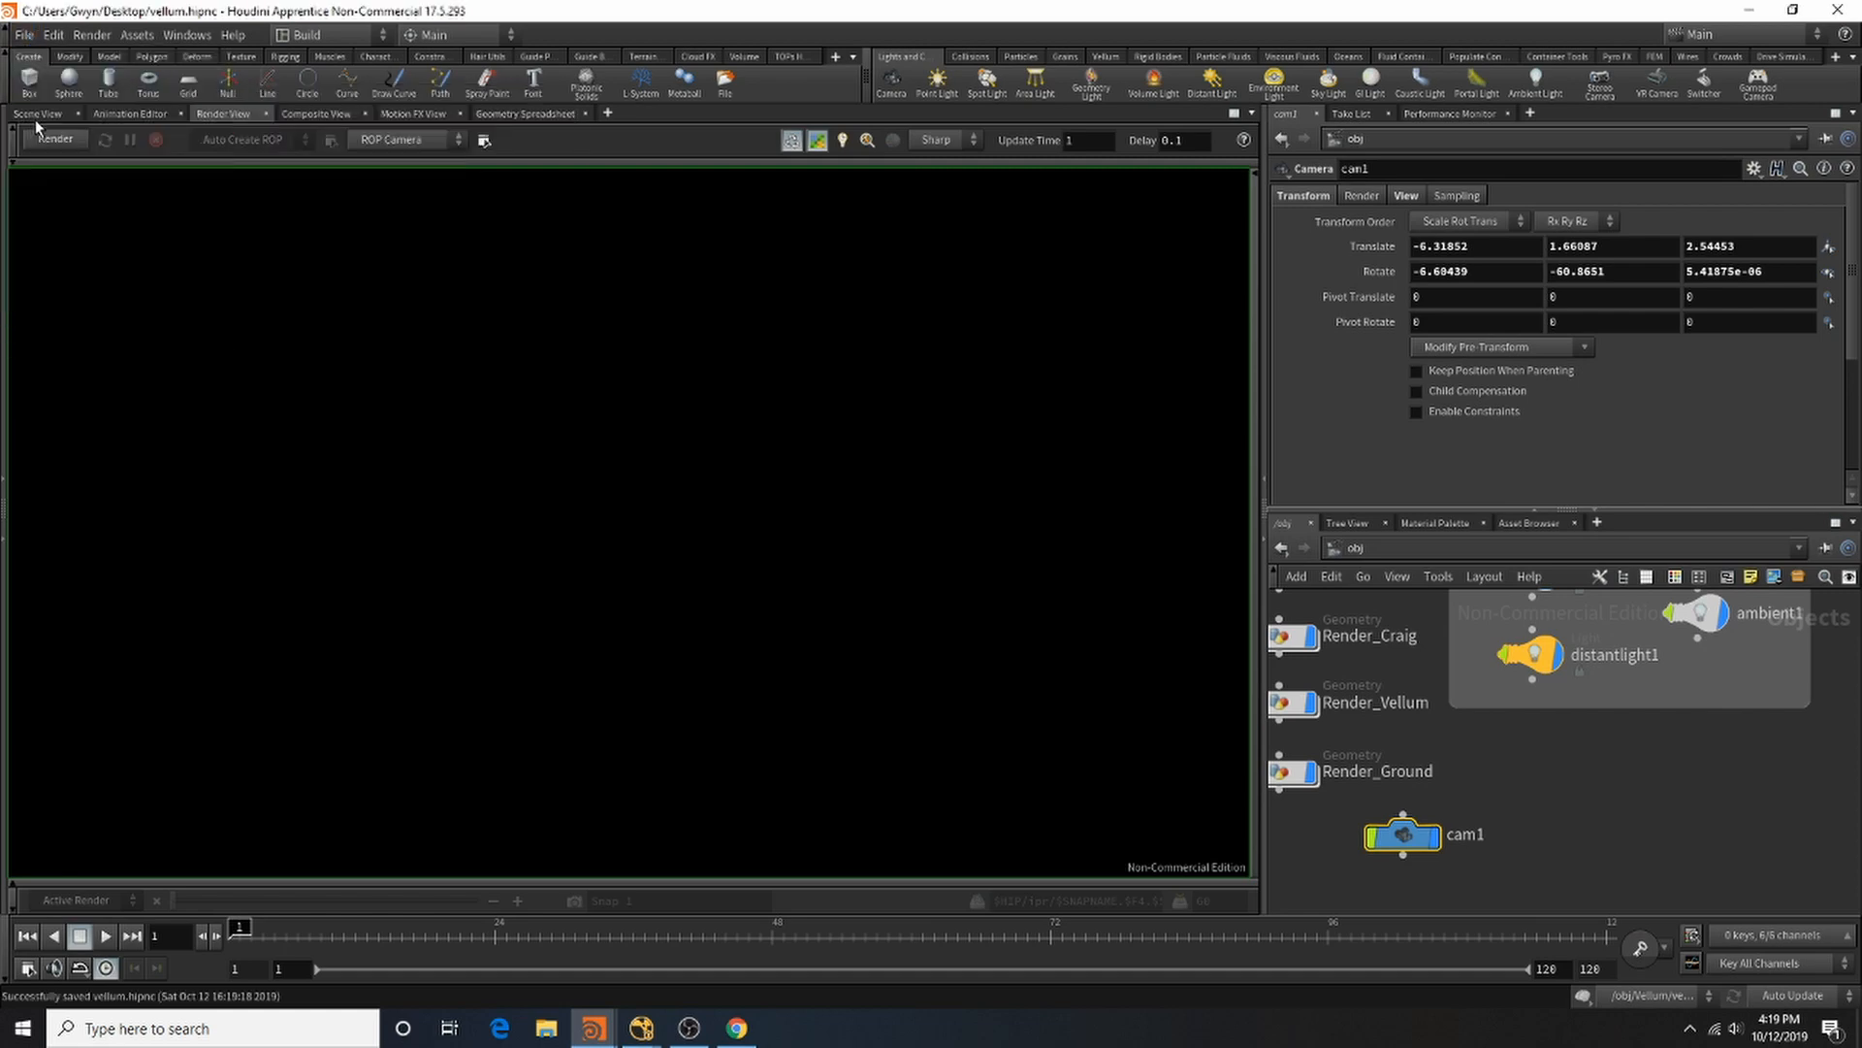
click(48, 138)
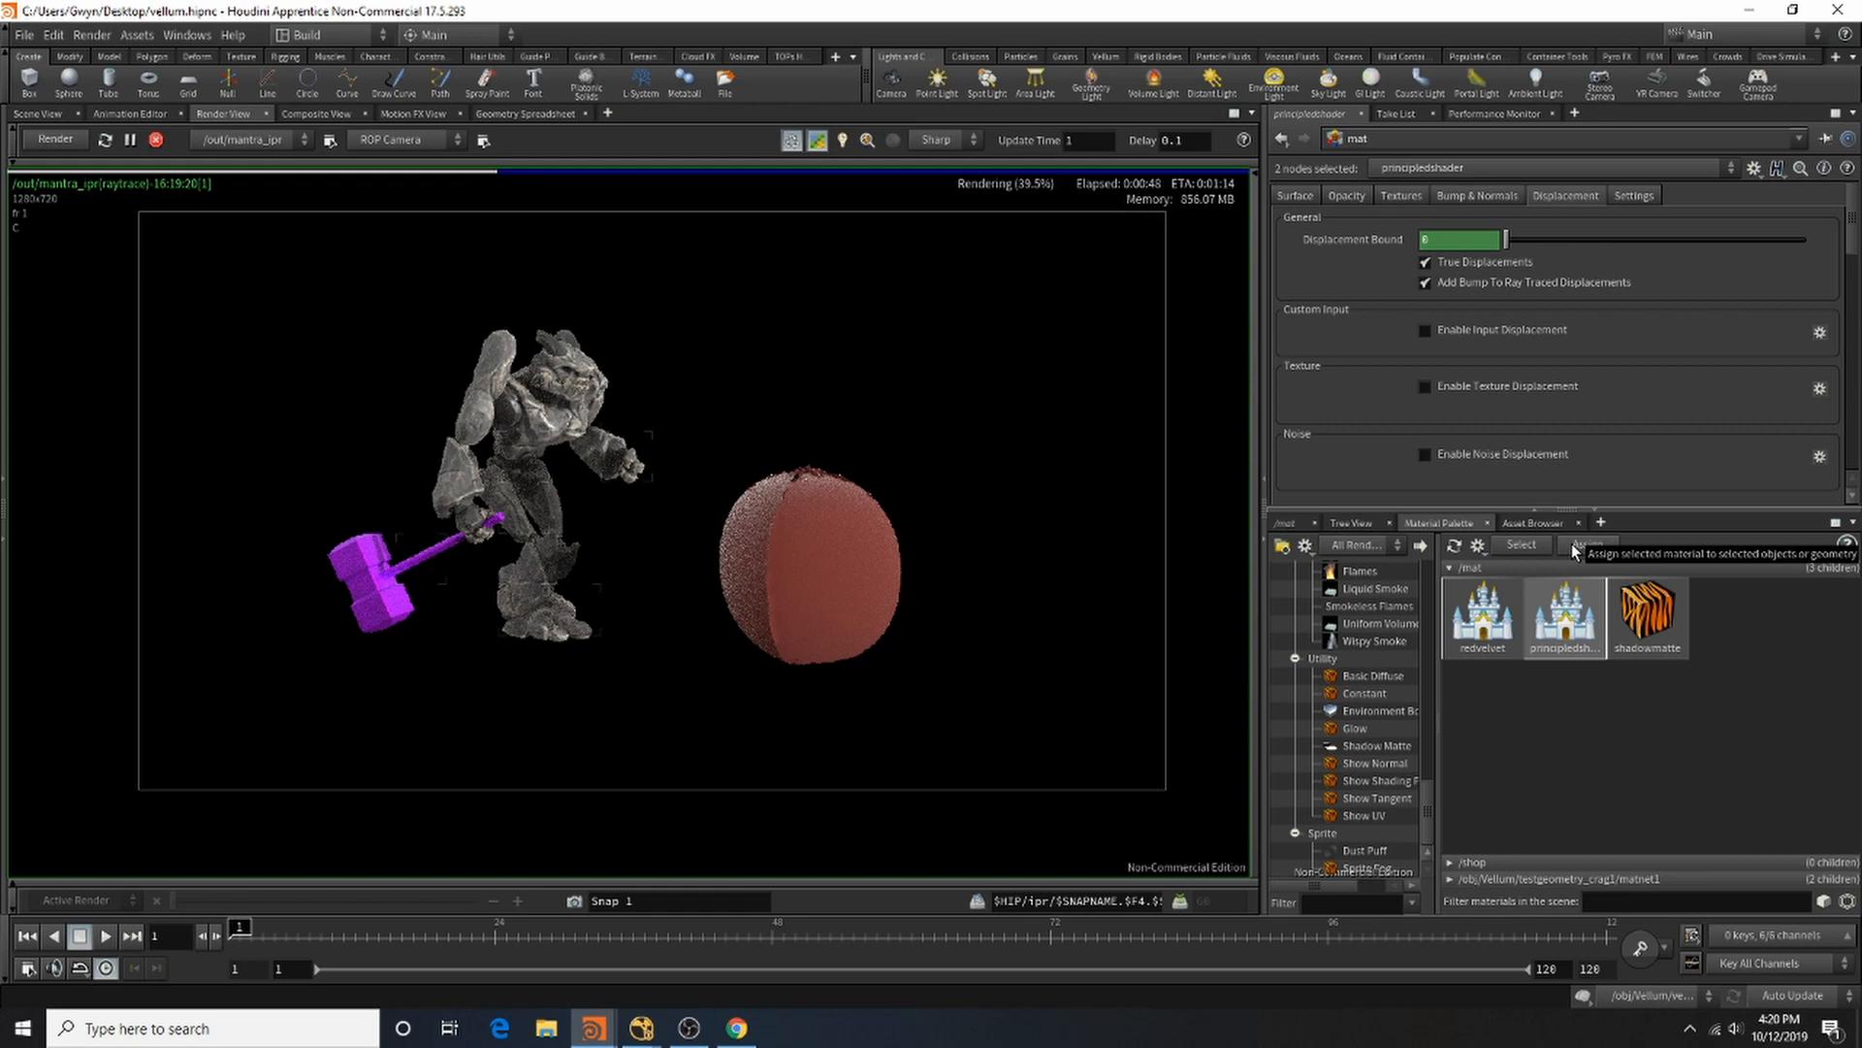
click(1571, 543)
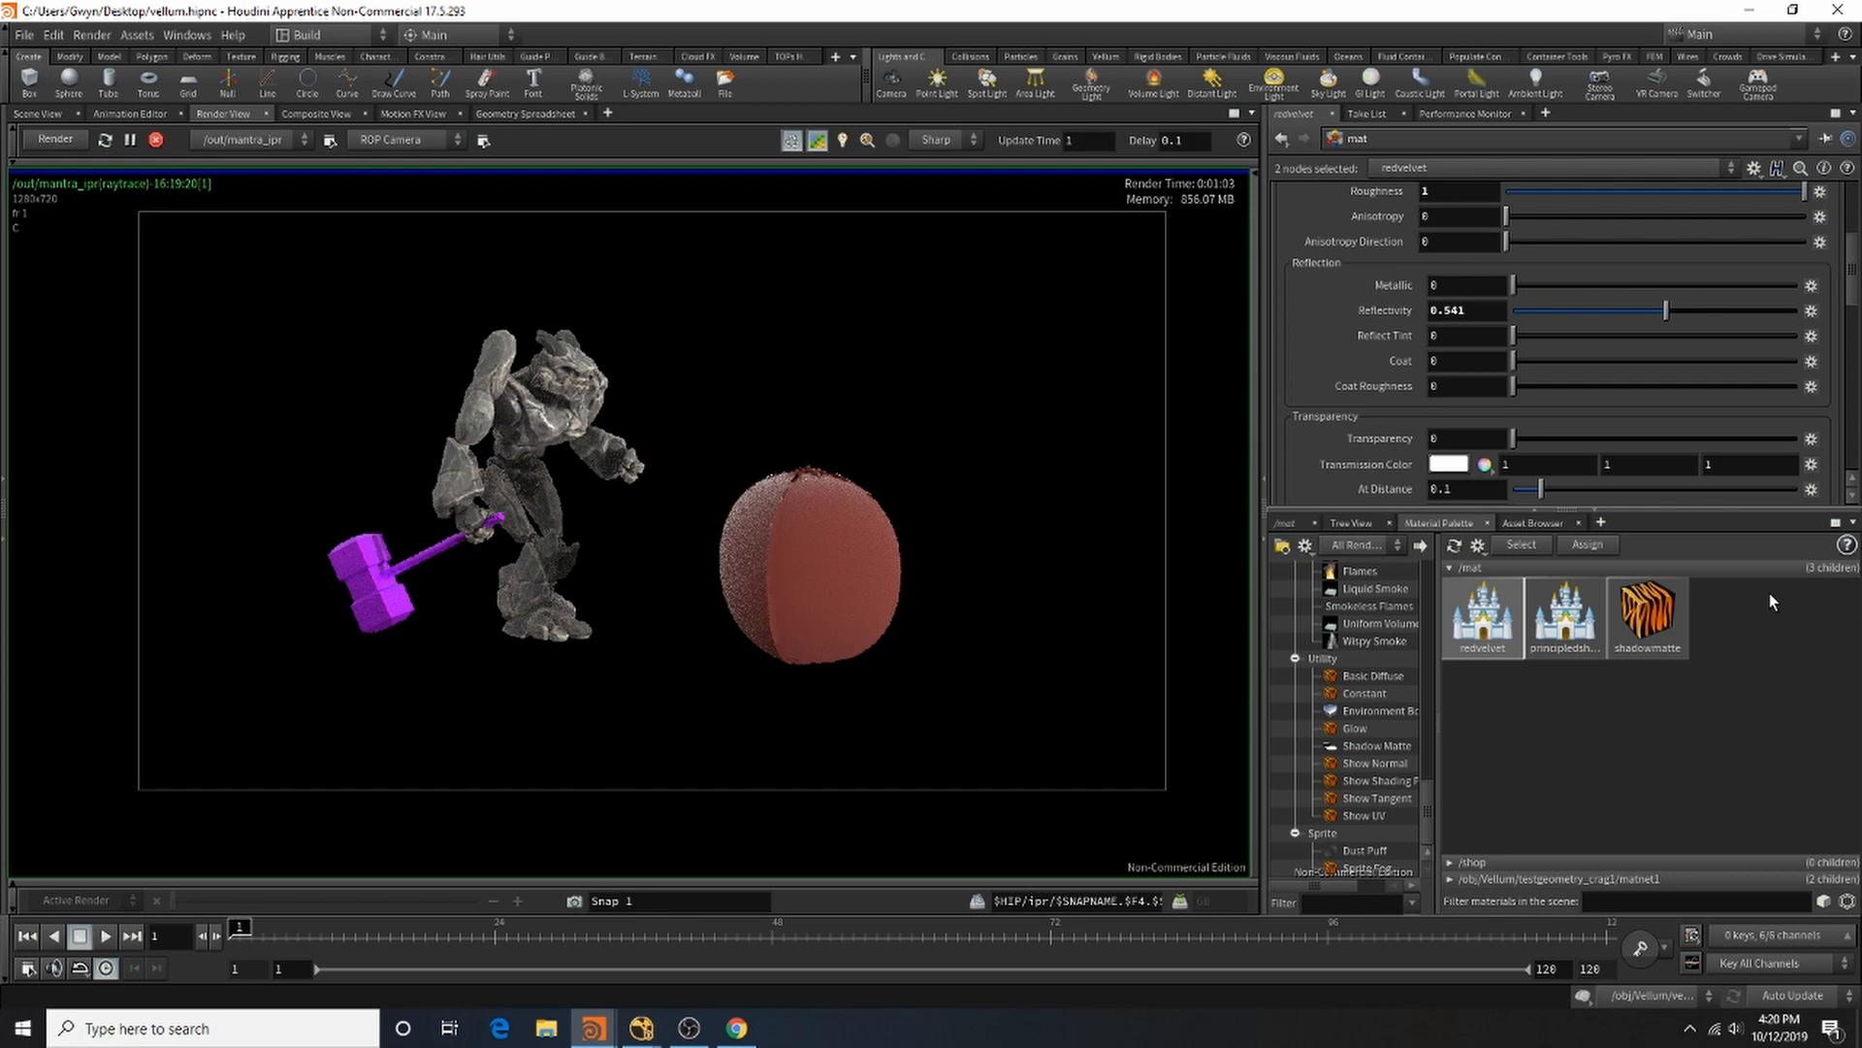
click(242, 141)
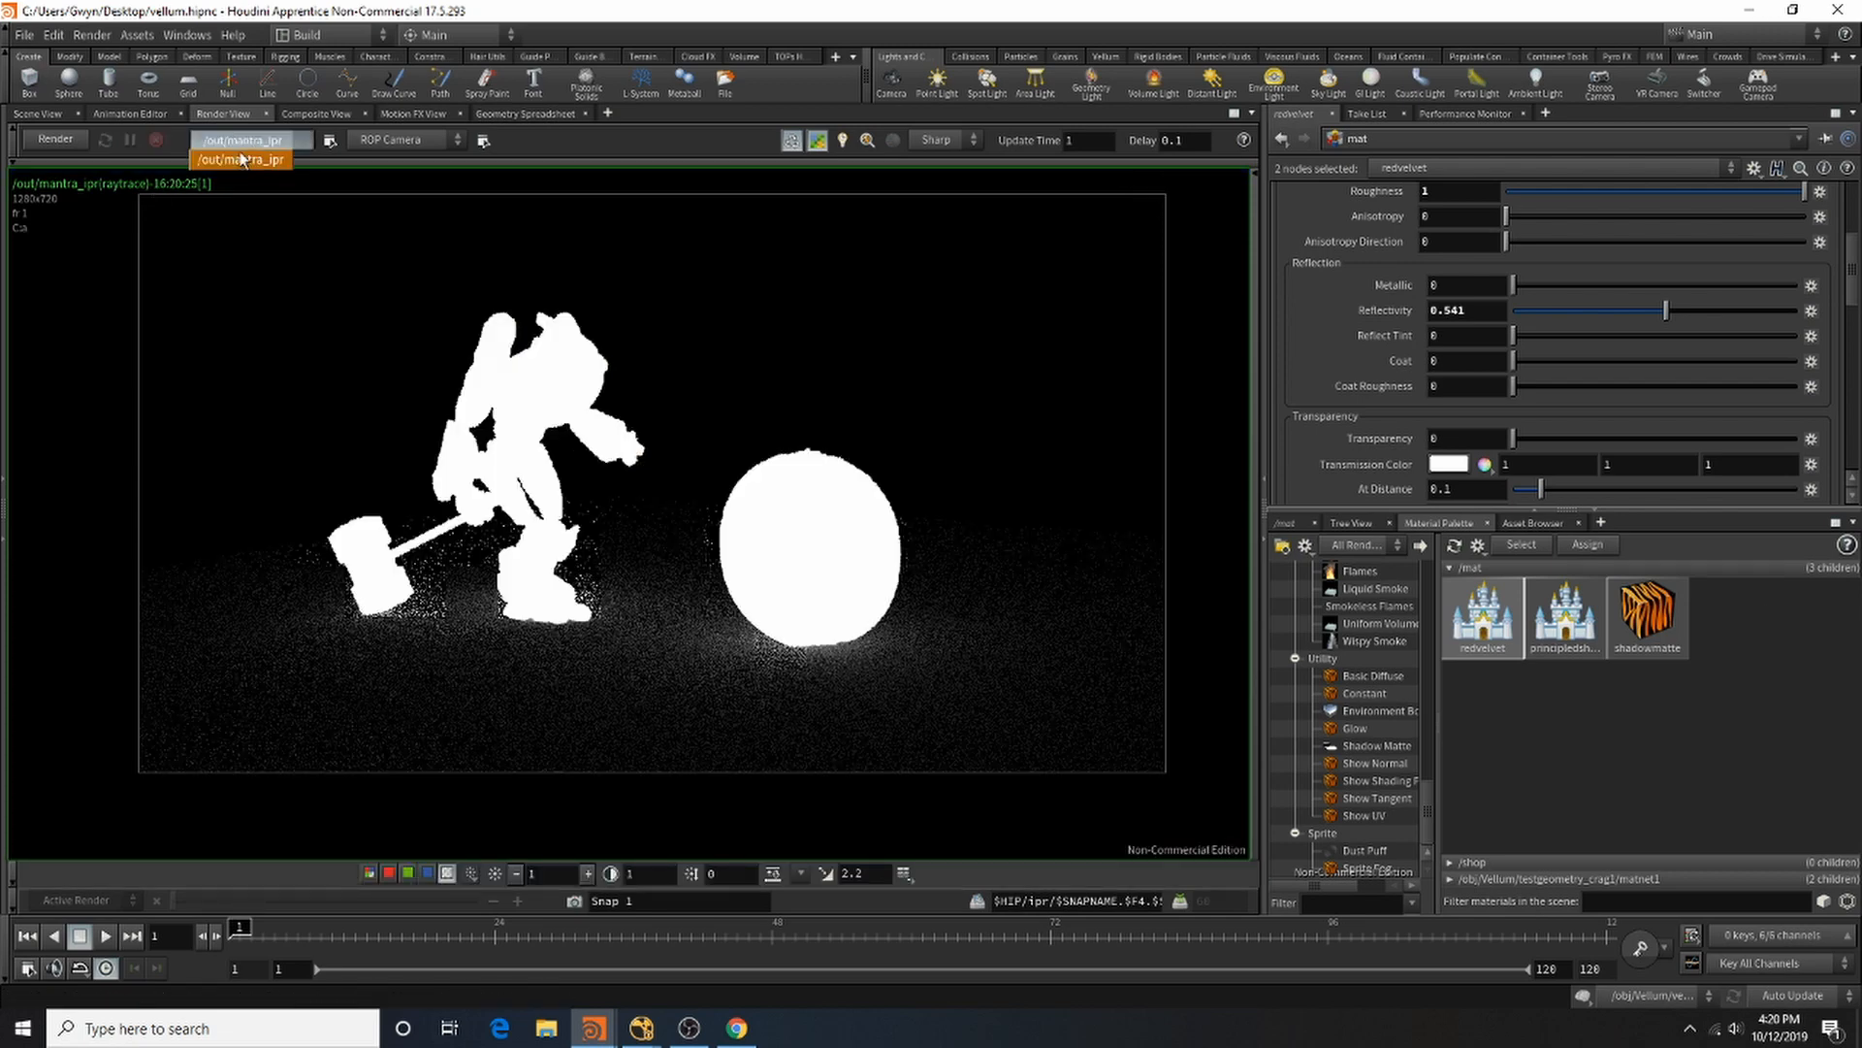
click(242, 159)
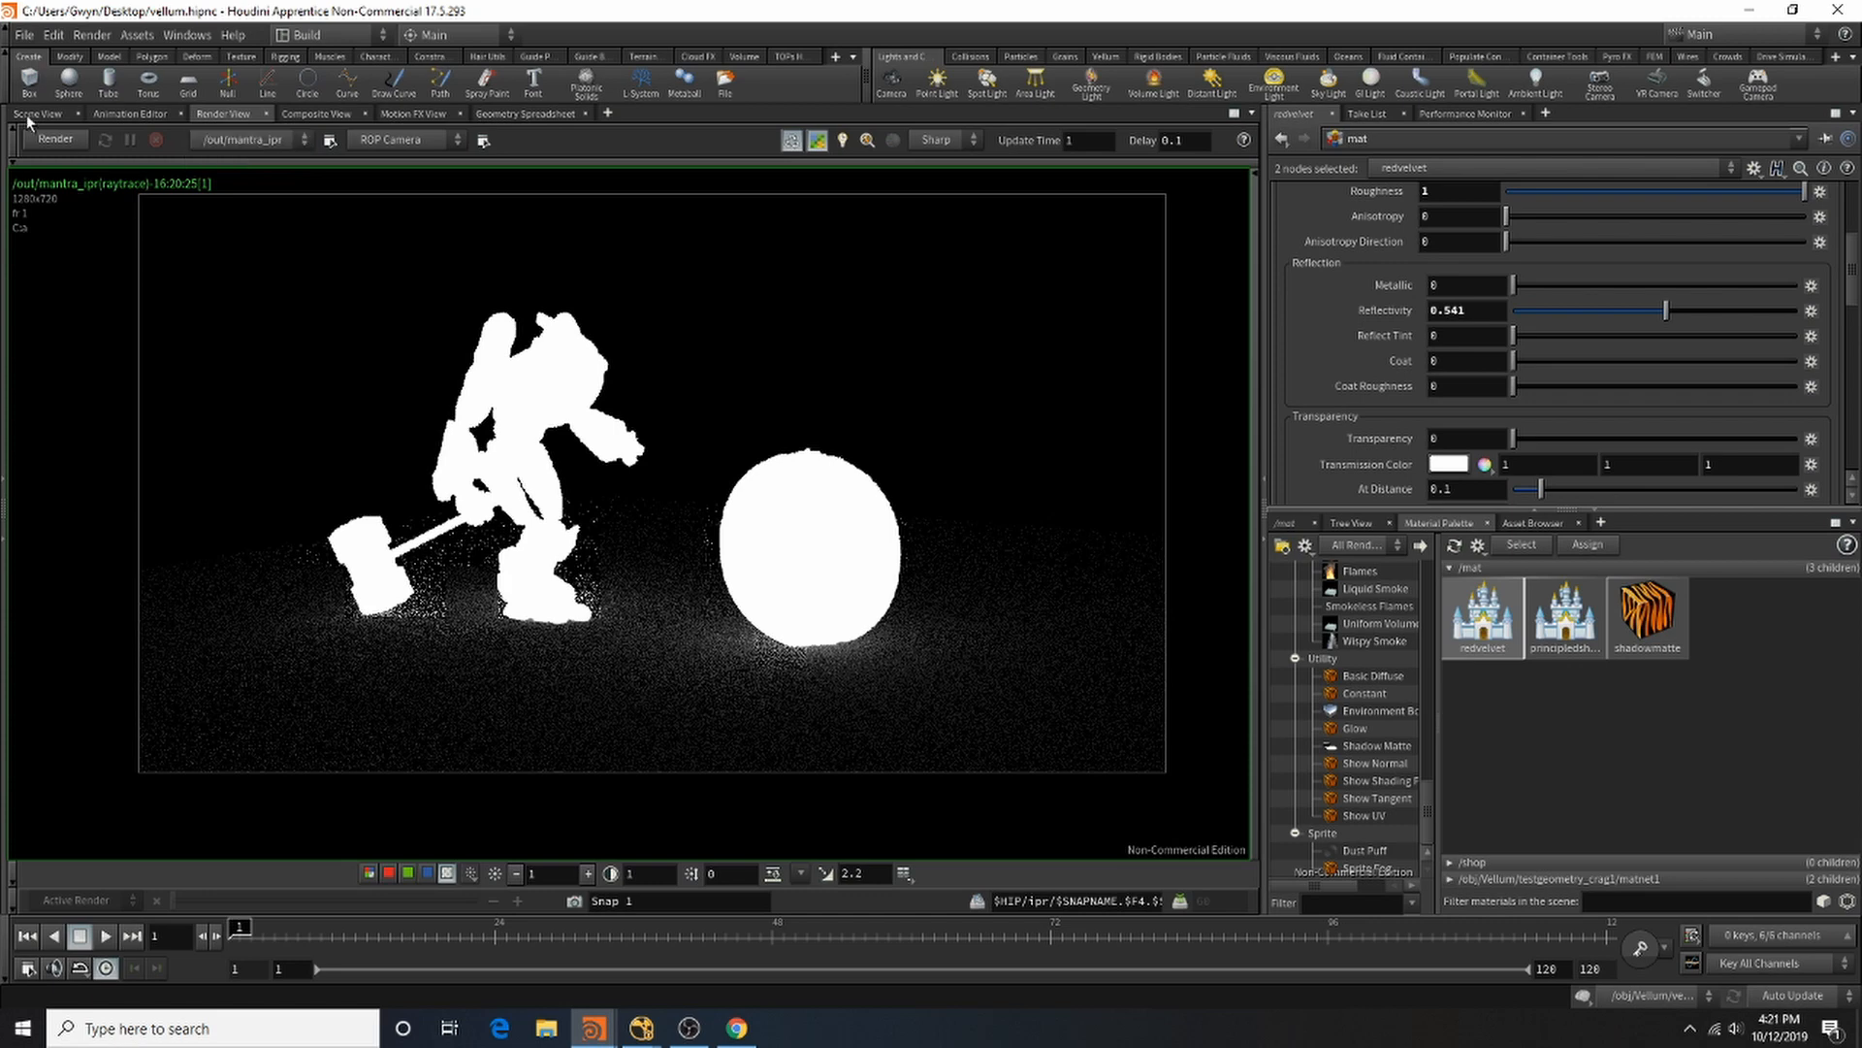
Step: Return to the Scene View, save the scene and switch the network from mat to obj
click(37, 114)
click(30, 39)
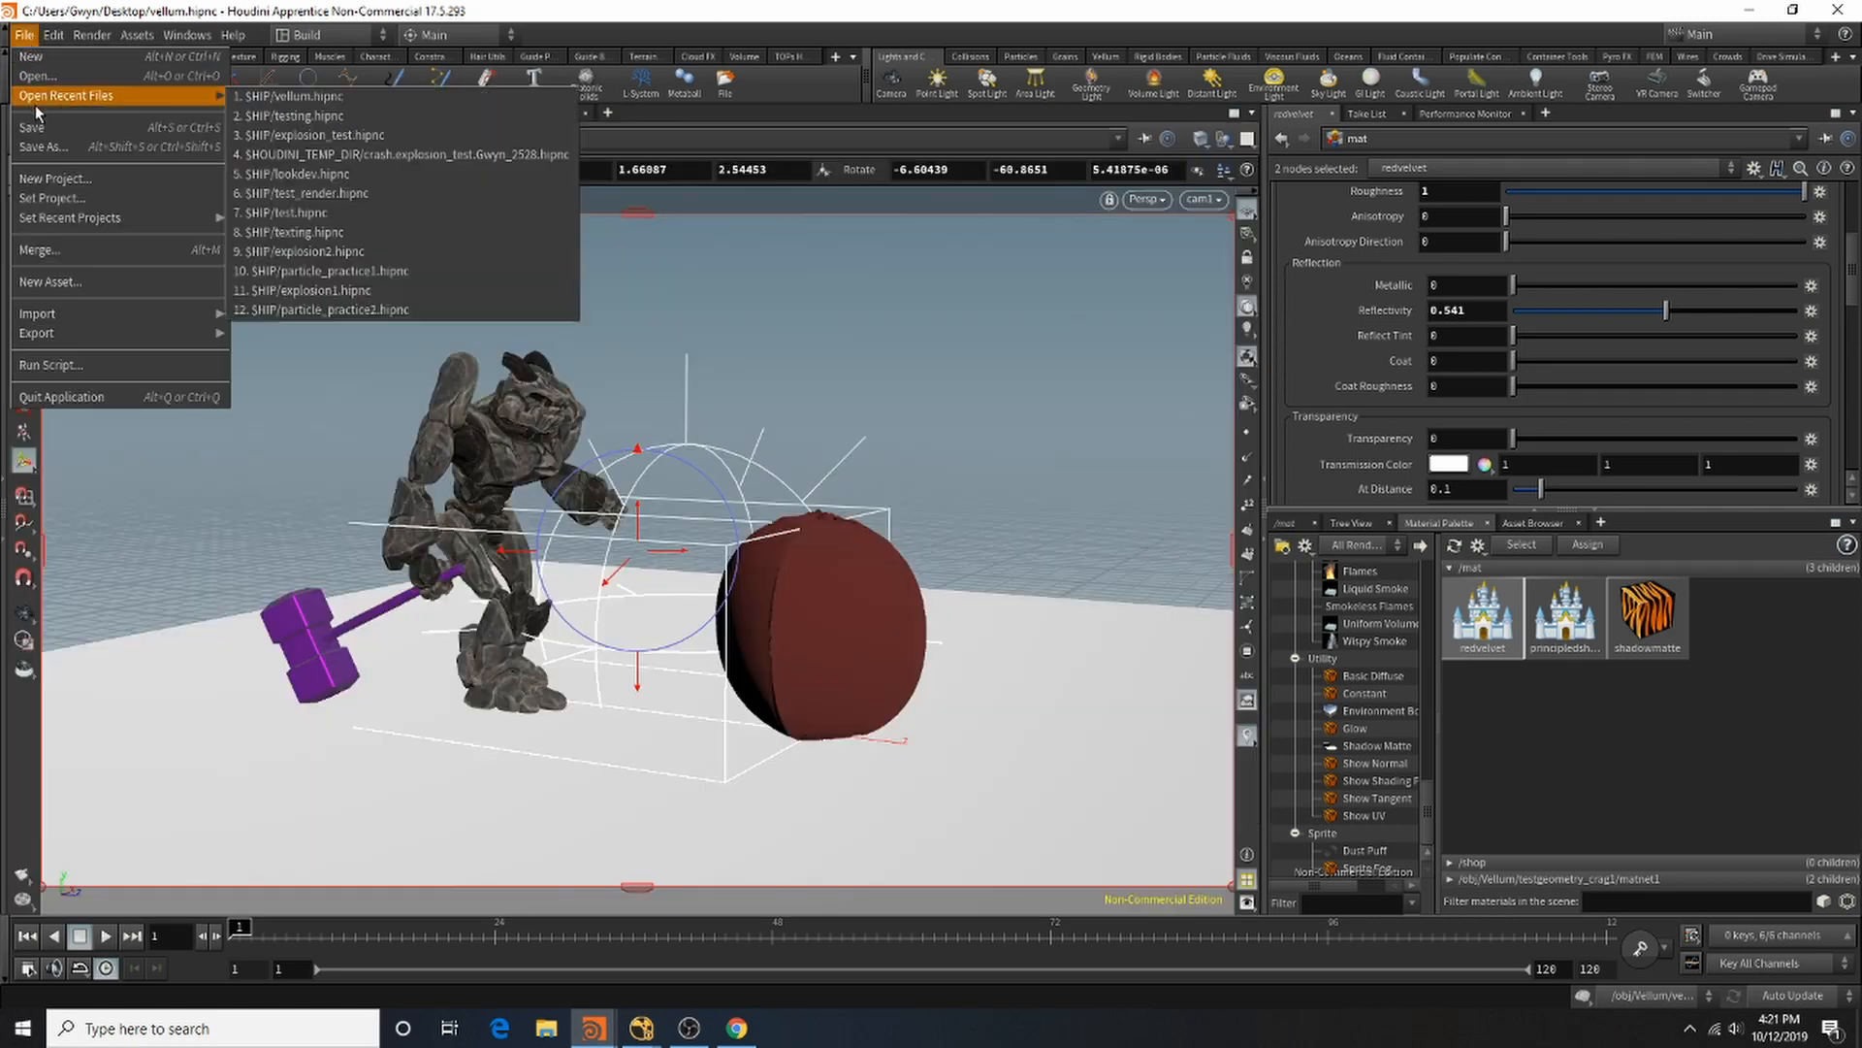
click(35, 124)
click(1288, 523)
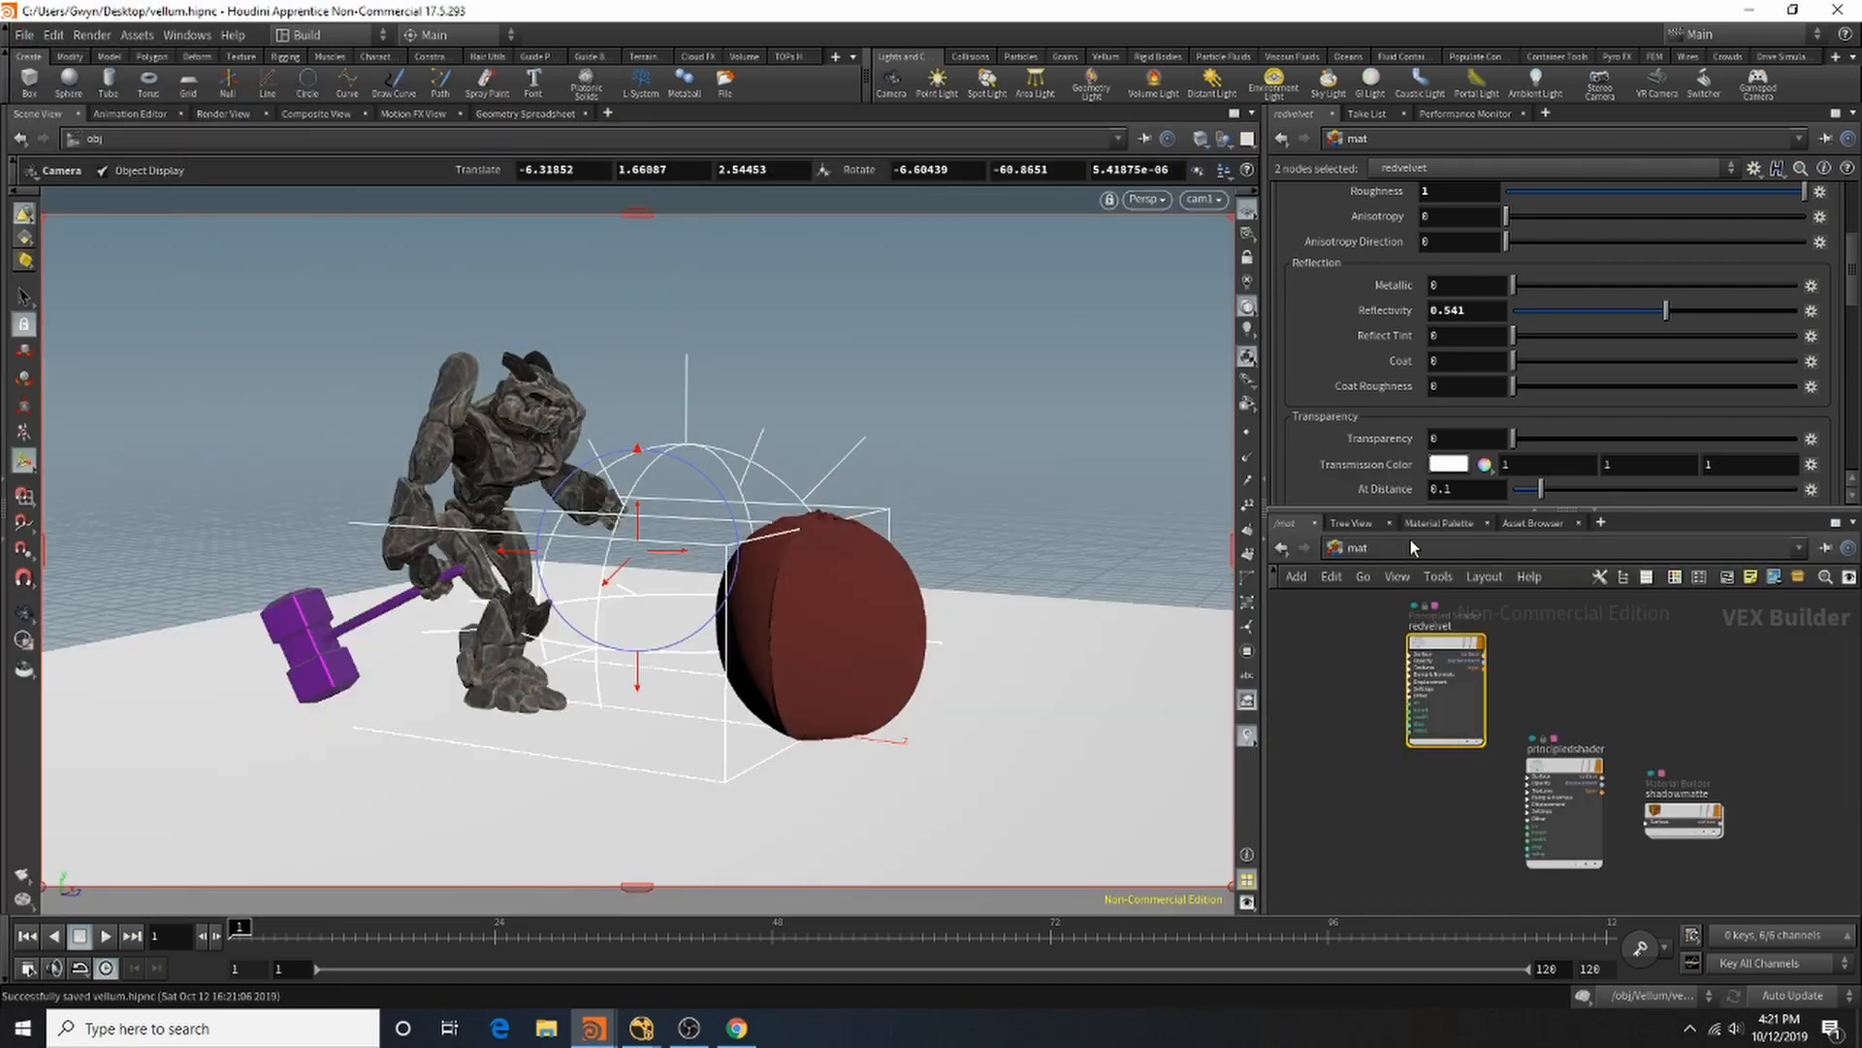
click(1439, 551)
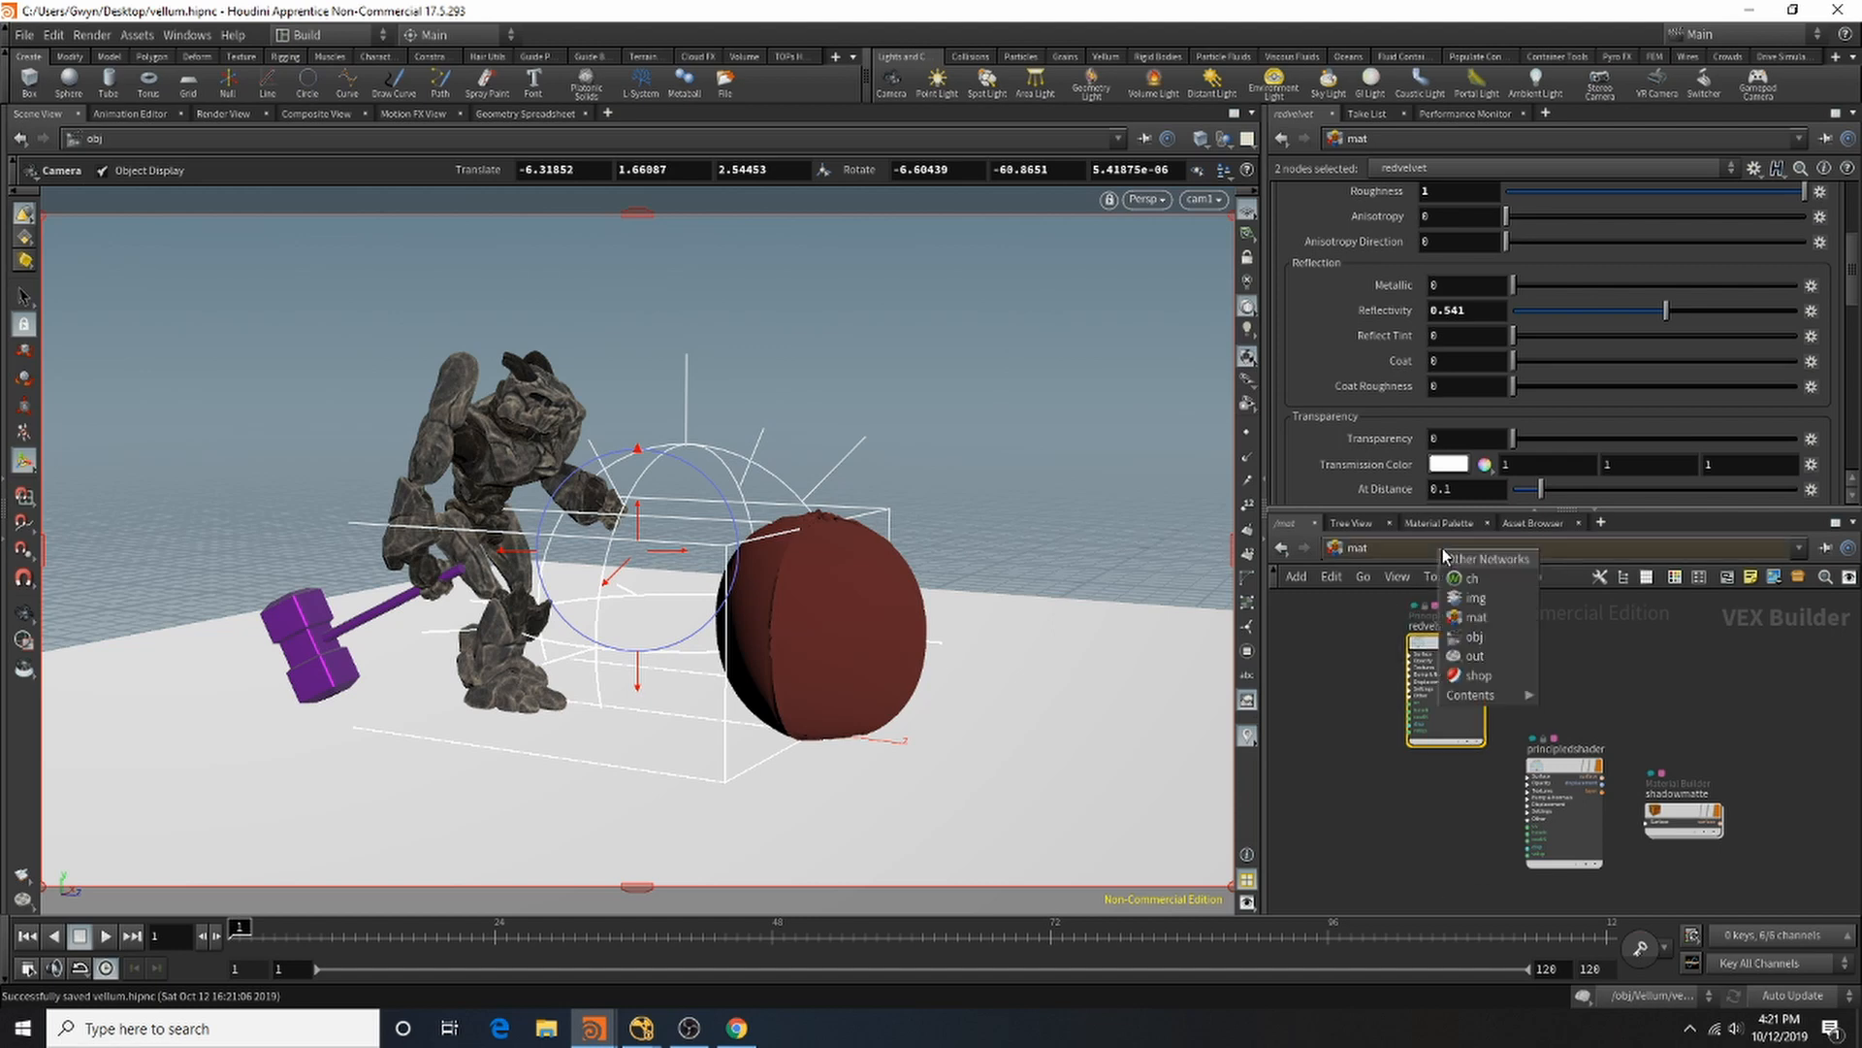
click(1473, 638)
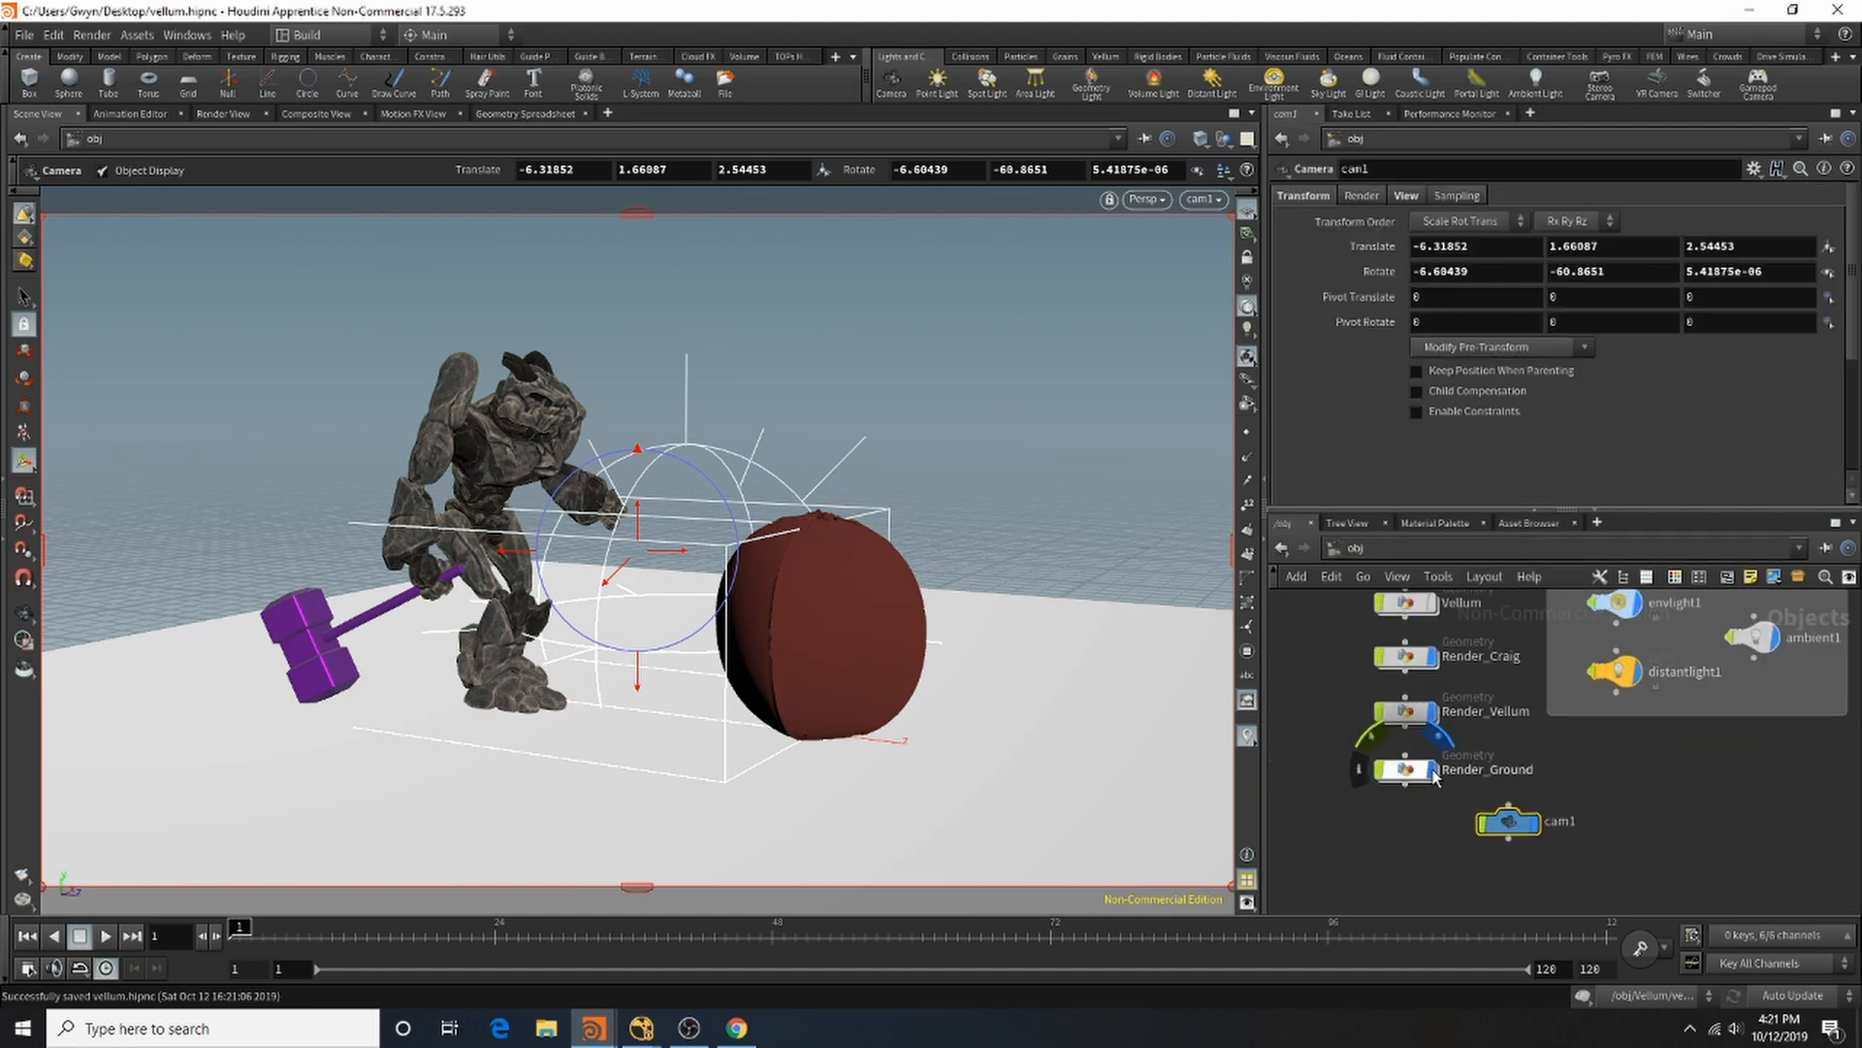
Step: Turn off the display of Render_Ground, Render_Vellum and Render_Craig, and place the cam1 node beneath the lights box
click(1433, 768)
click(1433, 711)
click(1432, 656)
key(h)
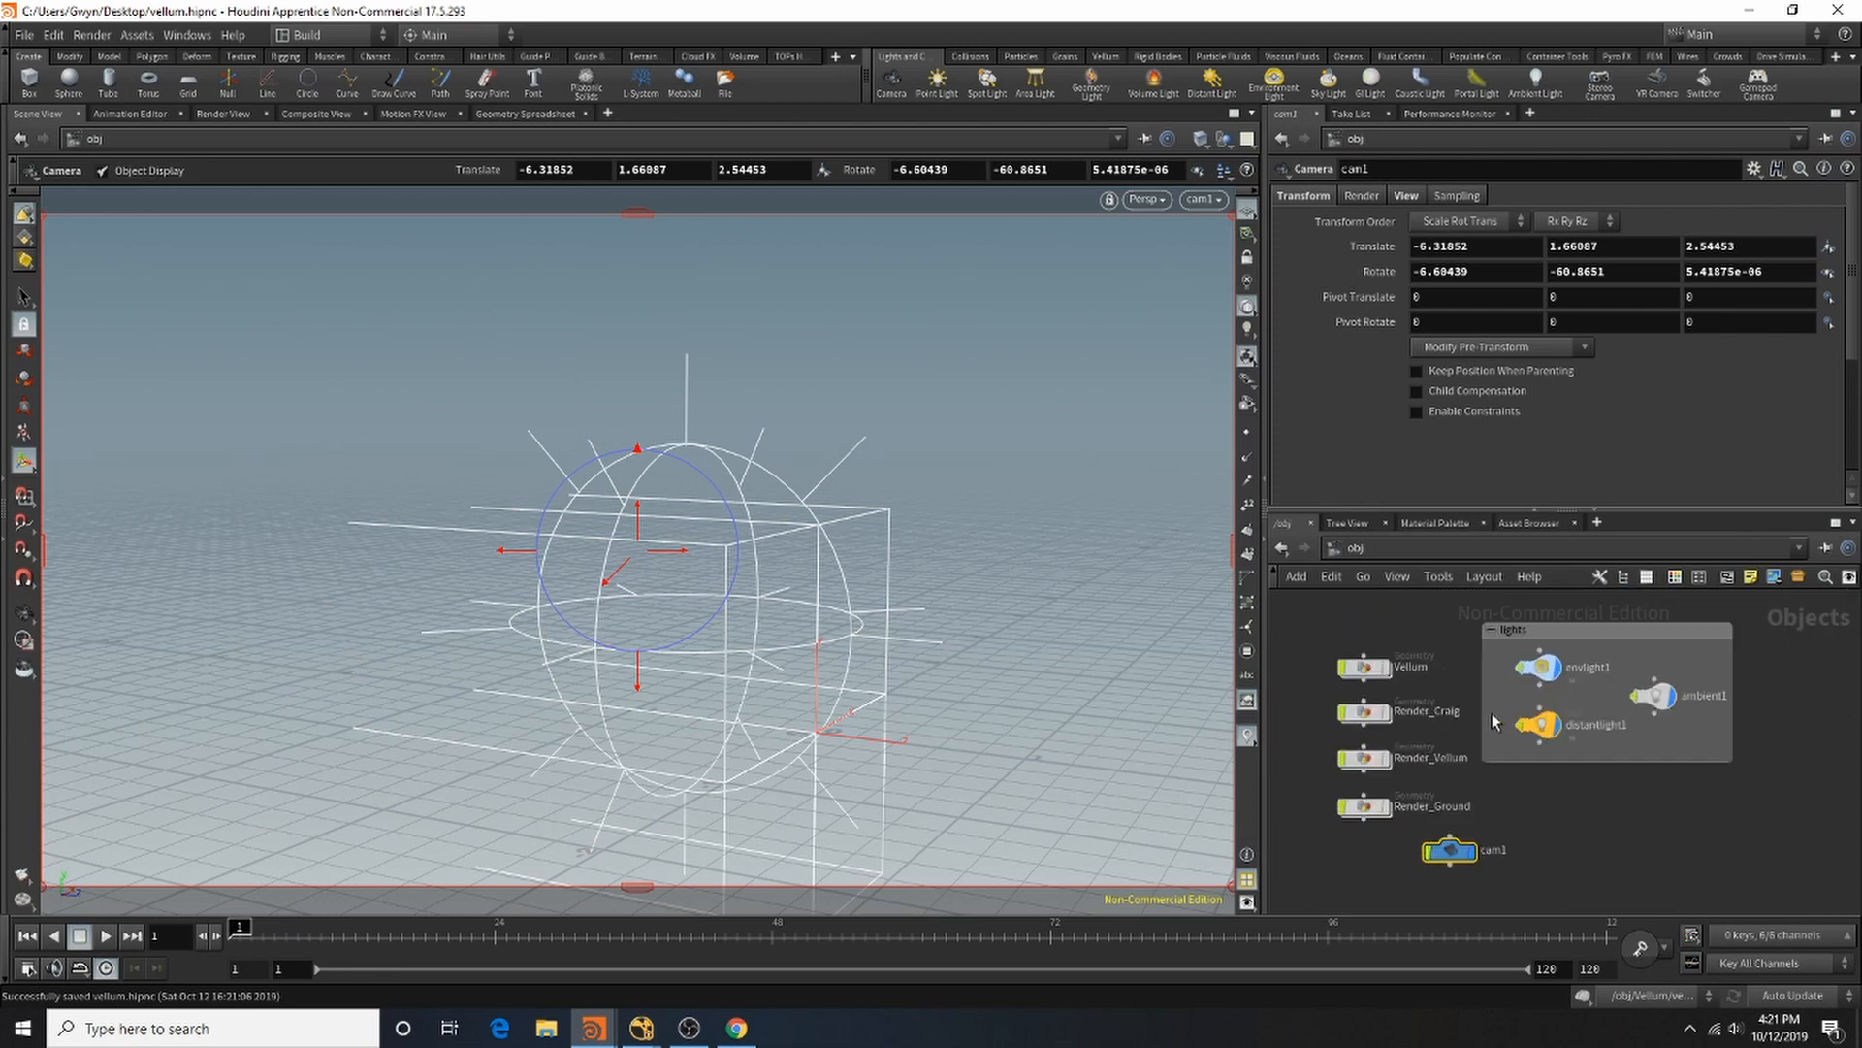
drag(1446, 844, 1535, 801)
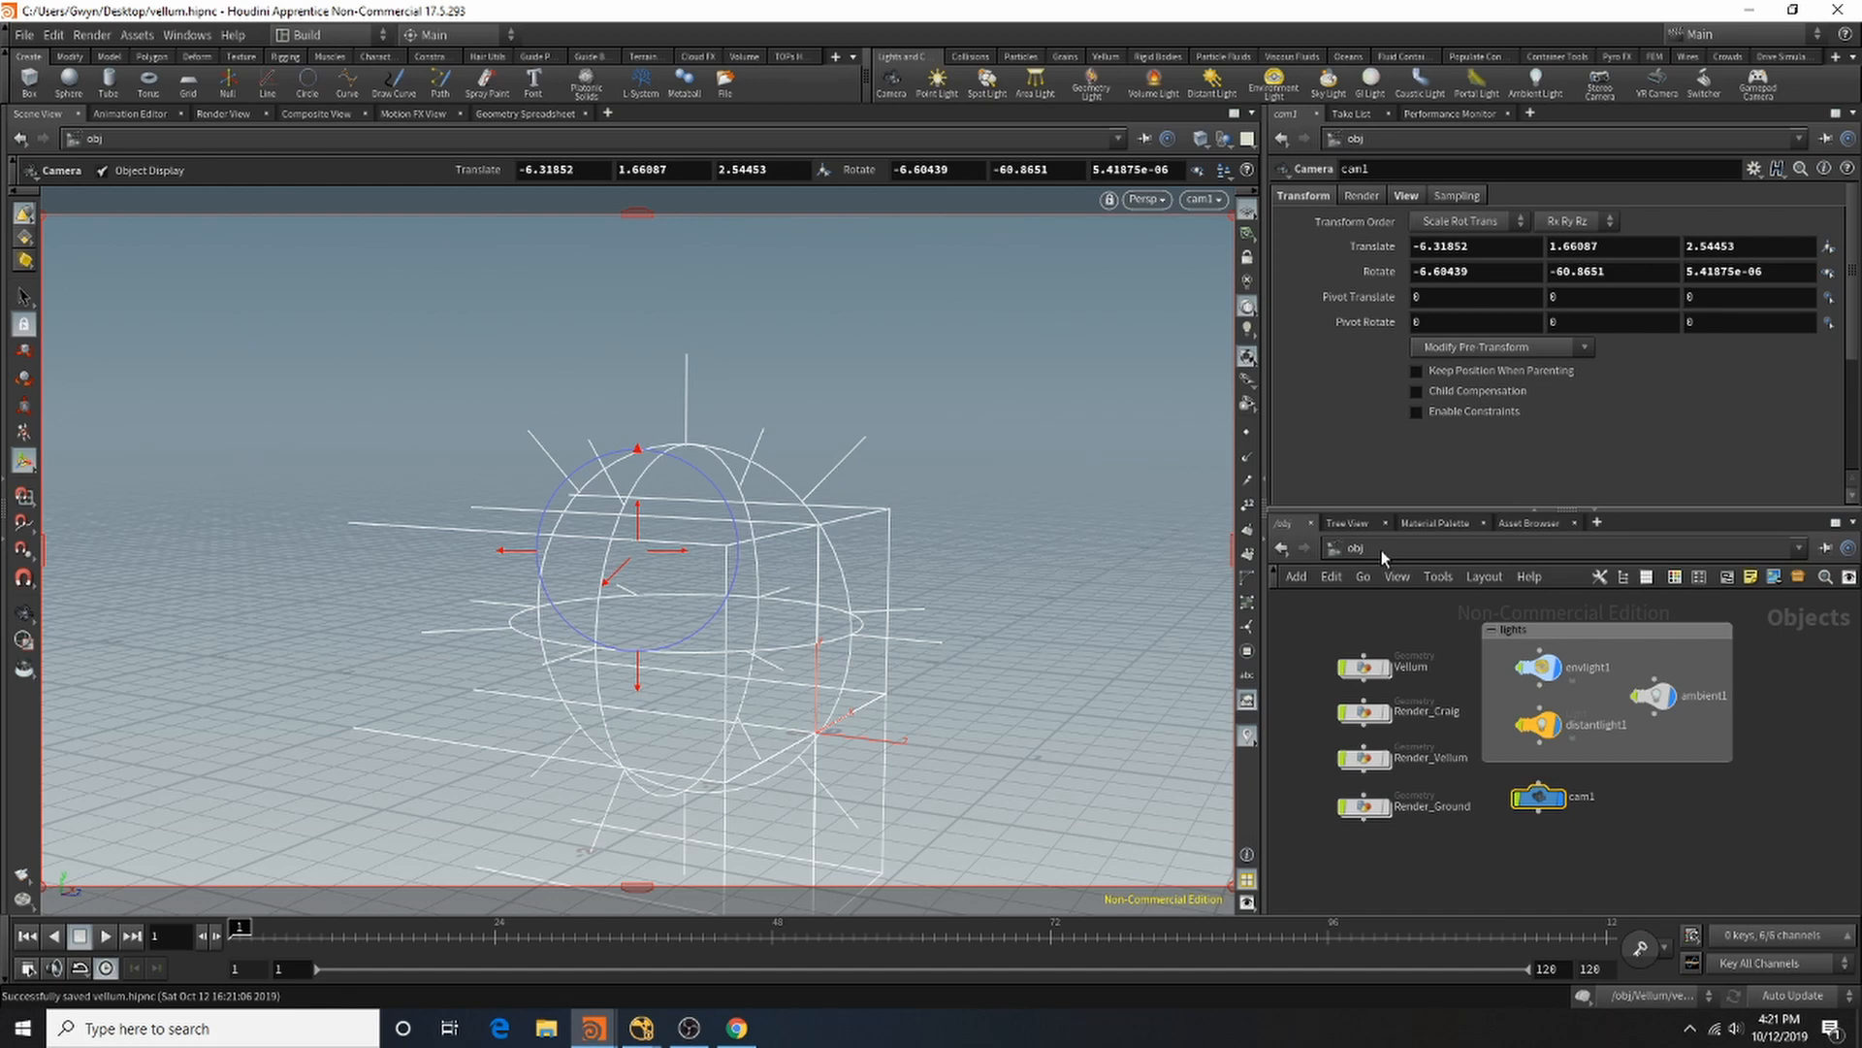
Step: In the out network, set the rendering engine of mantra_ipr to Physically Based Rendering
click(1414, 550)
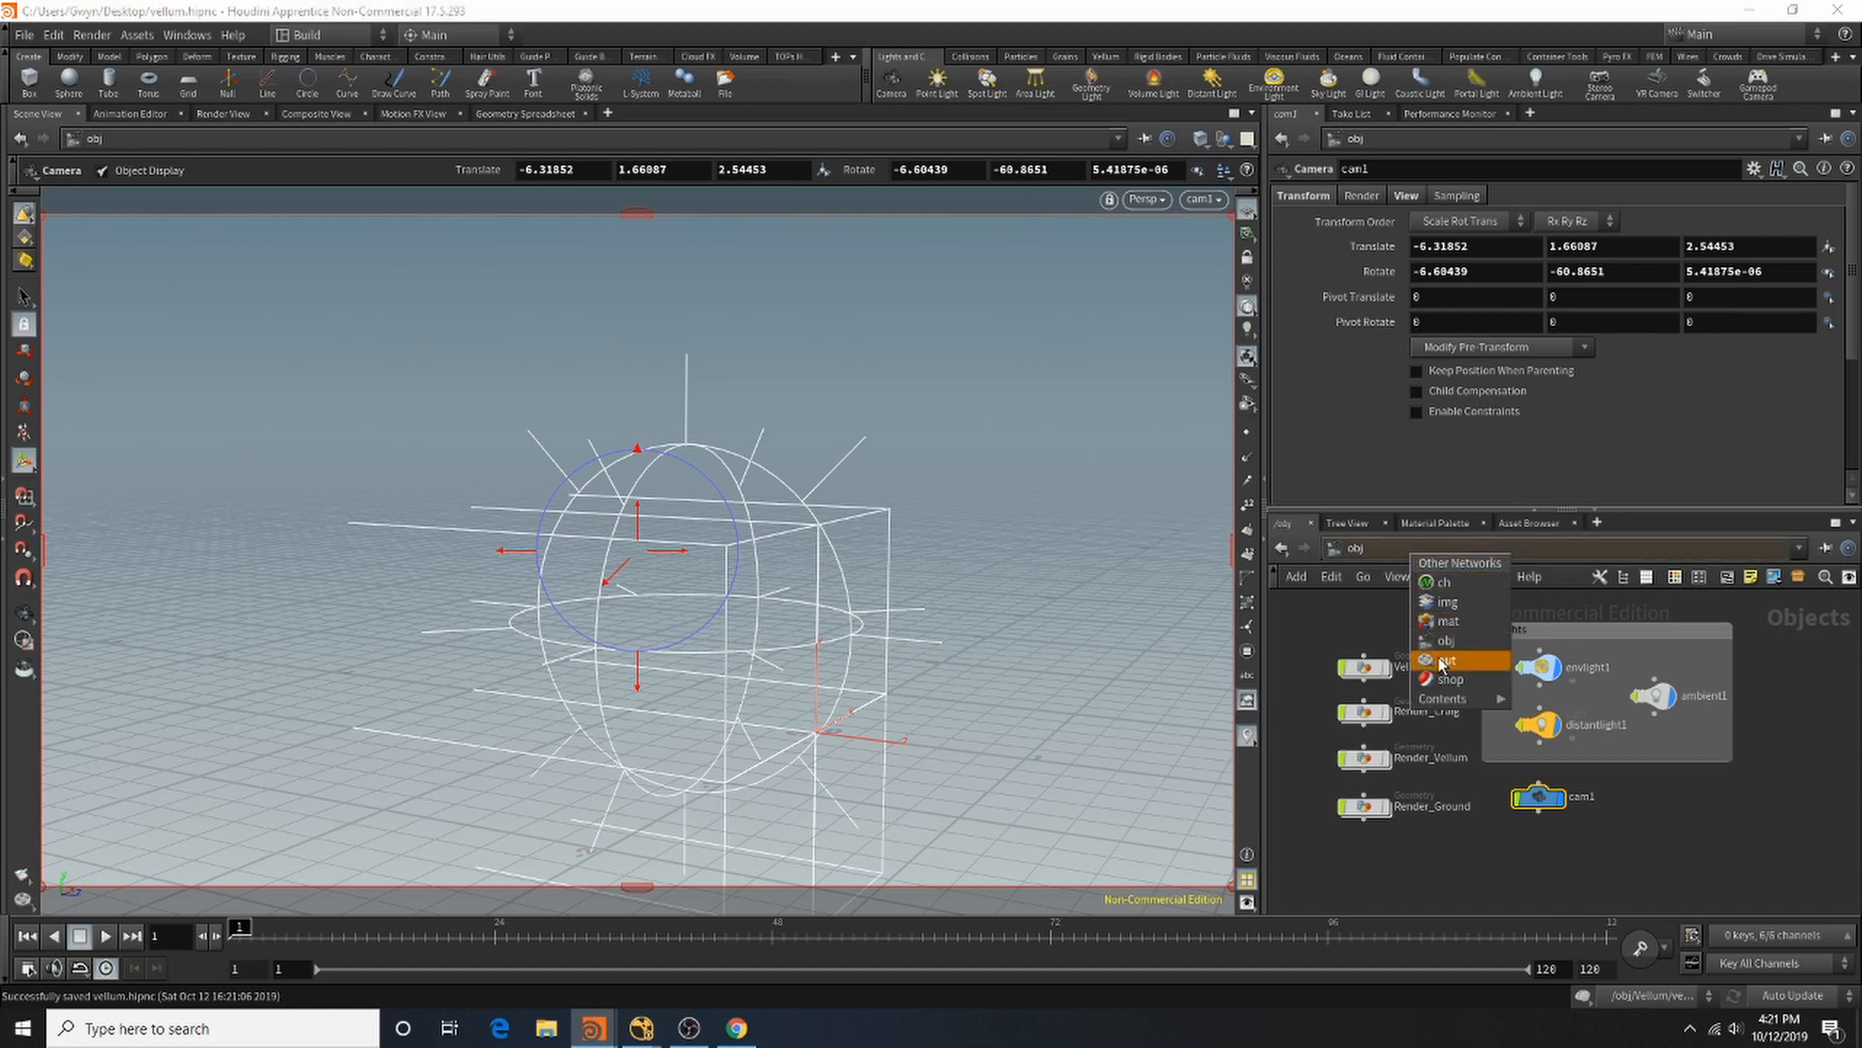
click(1443, 661)
drag(1546, 759, 1364, 673)
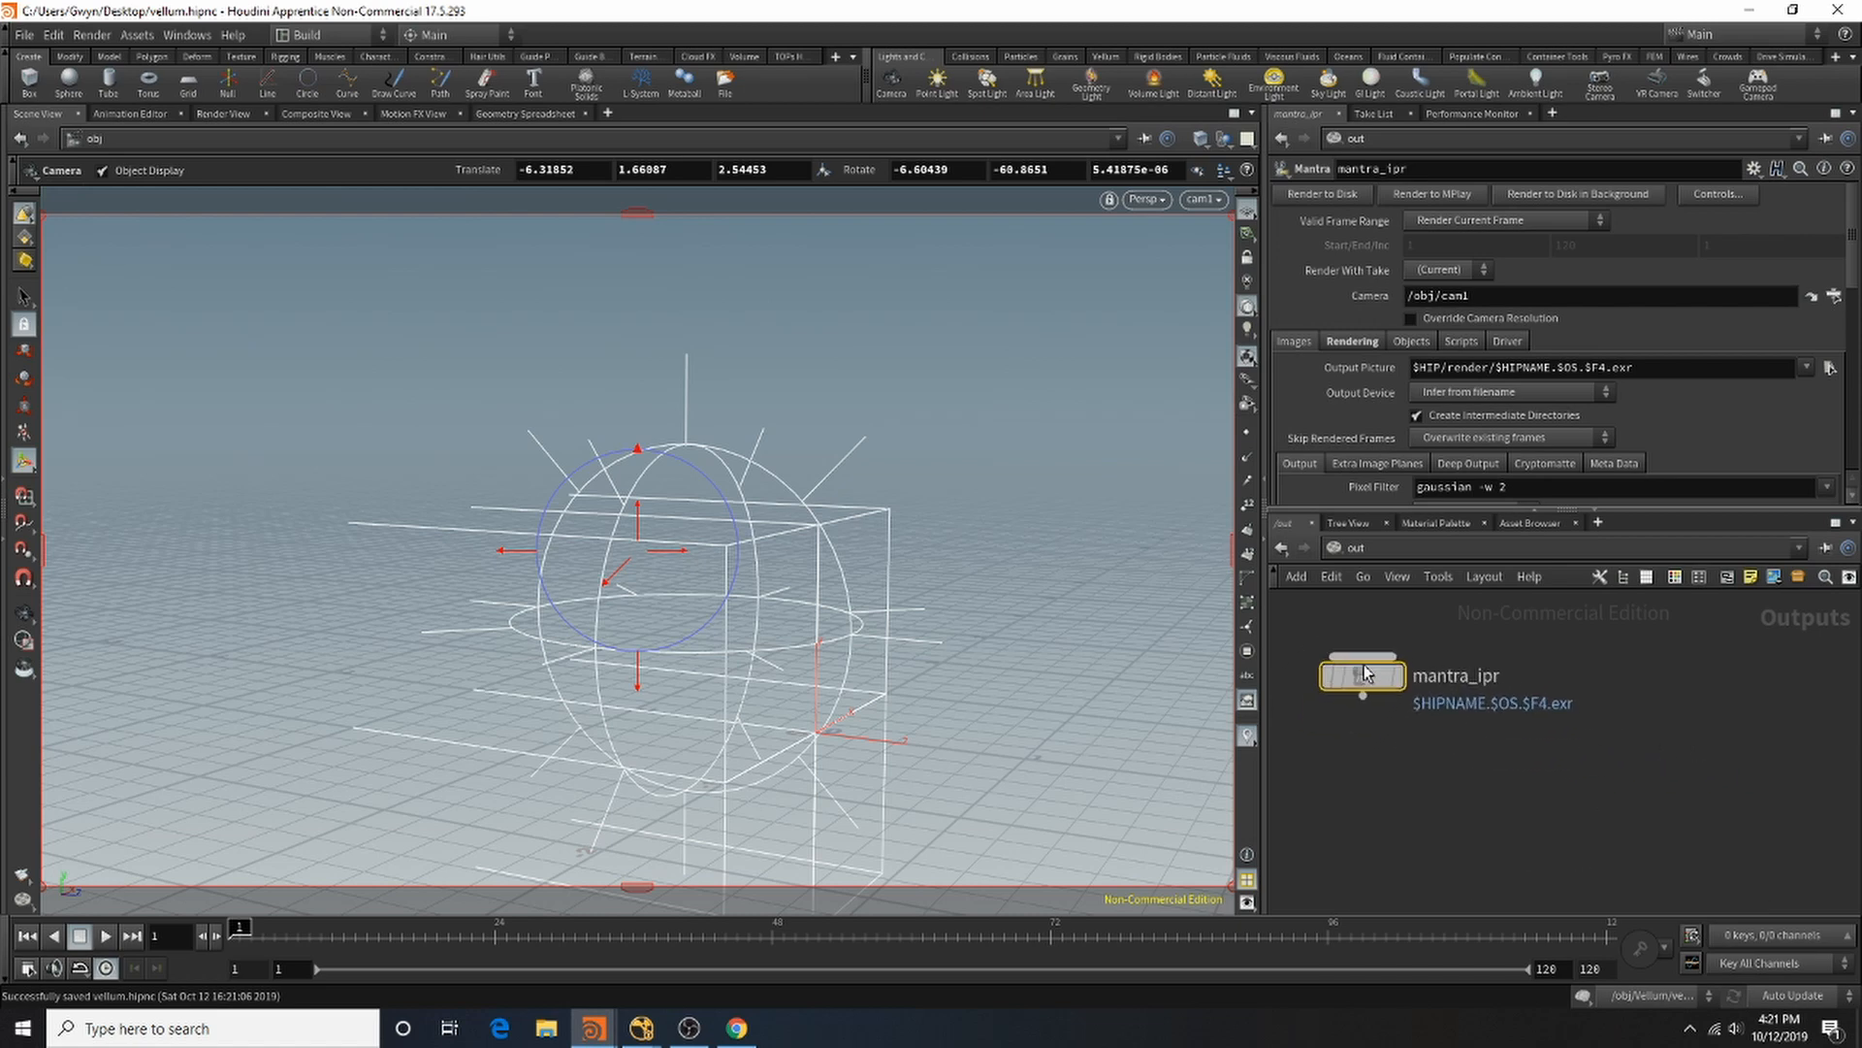
scroll(1464, 398, down, 3)
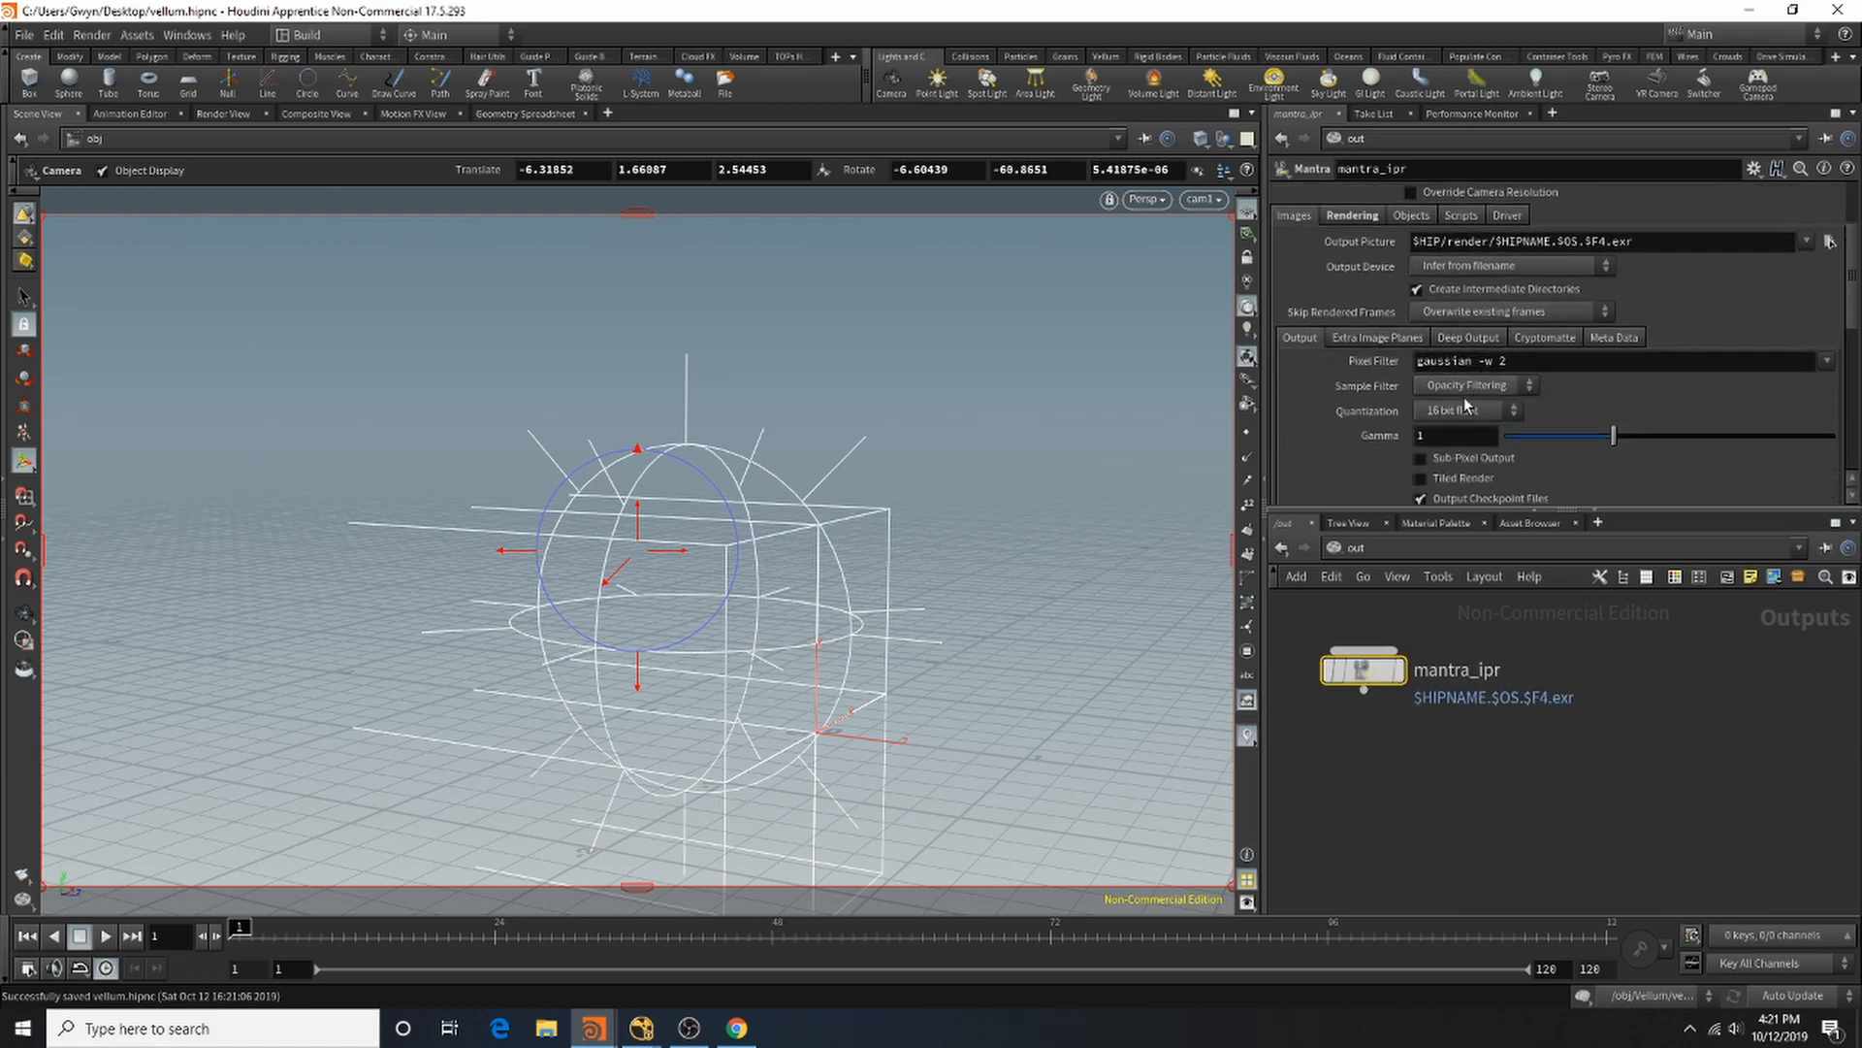
click(1353, 216)
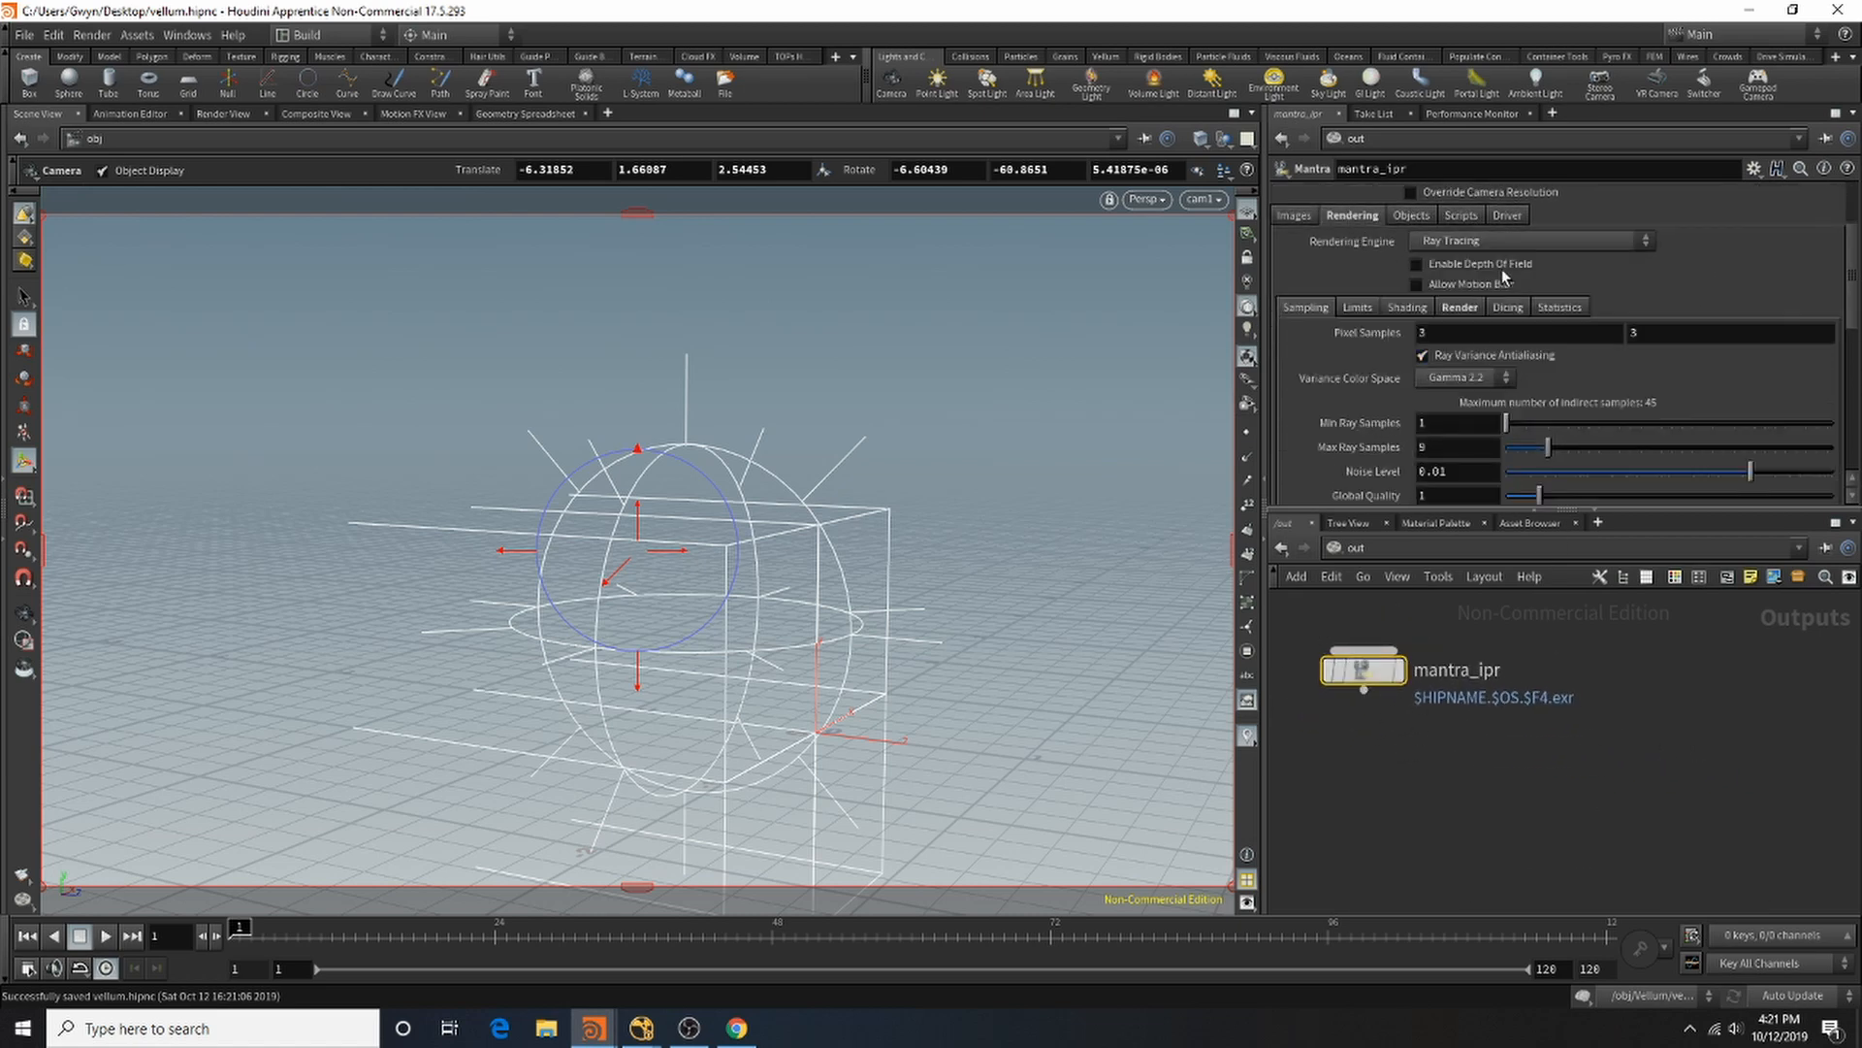
click(1521, 251)
click(1511, 325)
click(1521, 250)
click(1511, 320)
click(1473, 281)
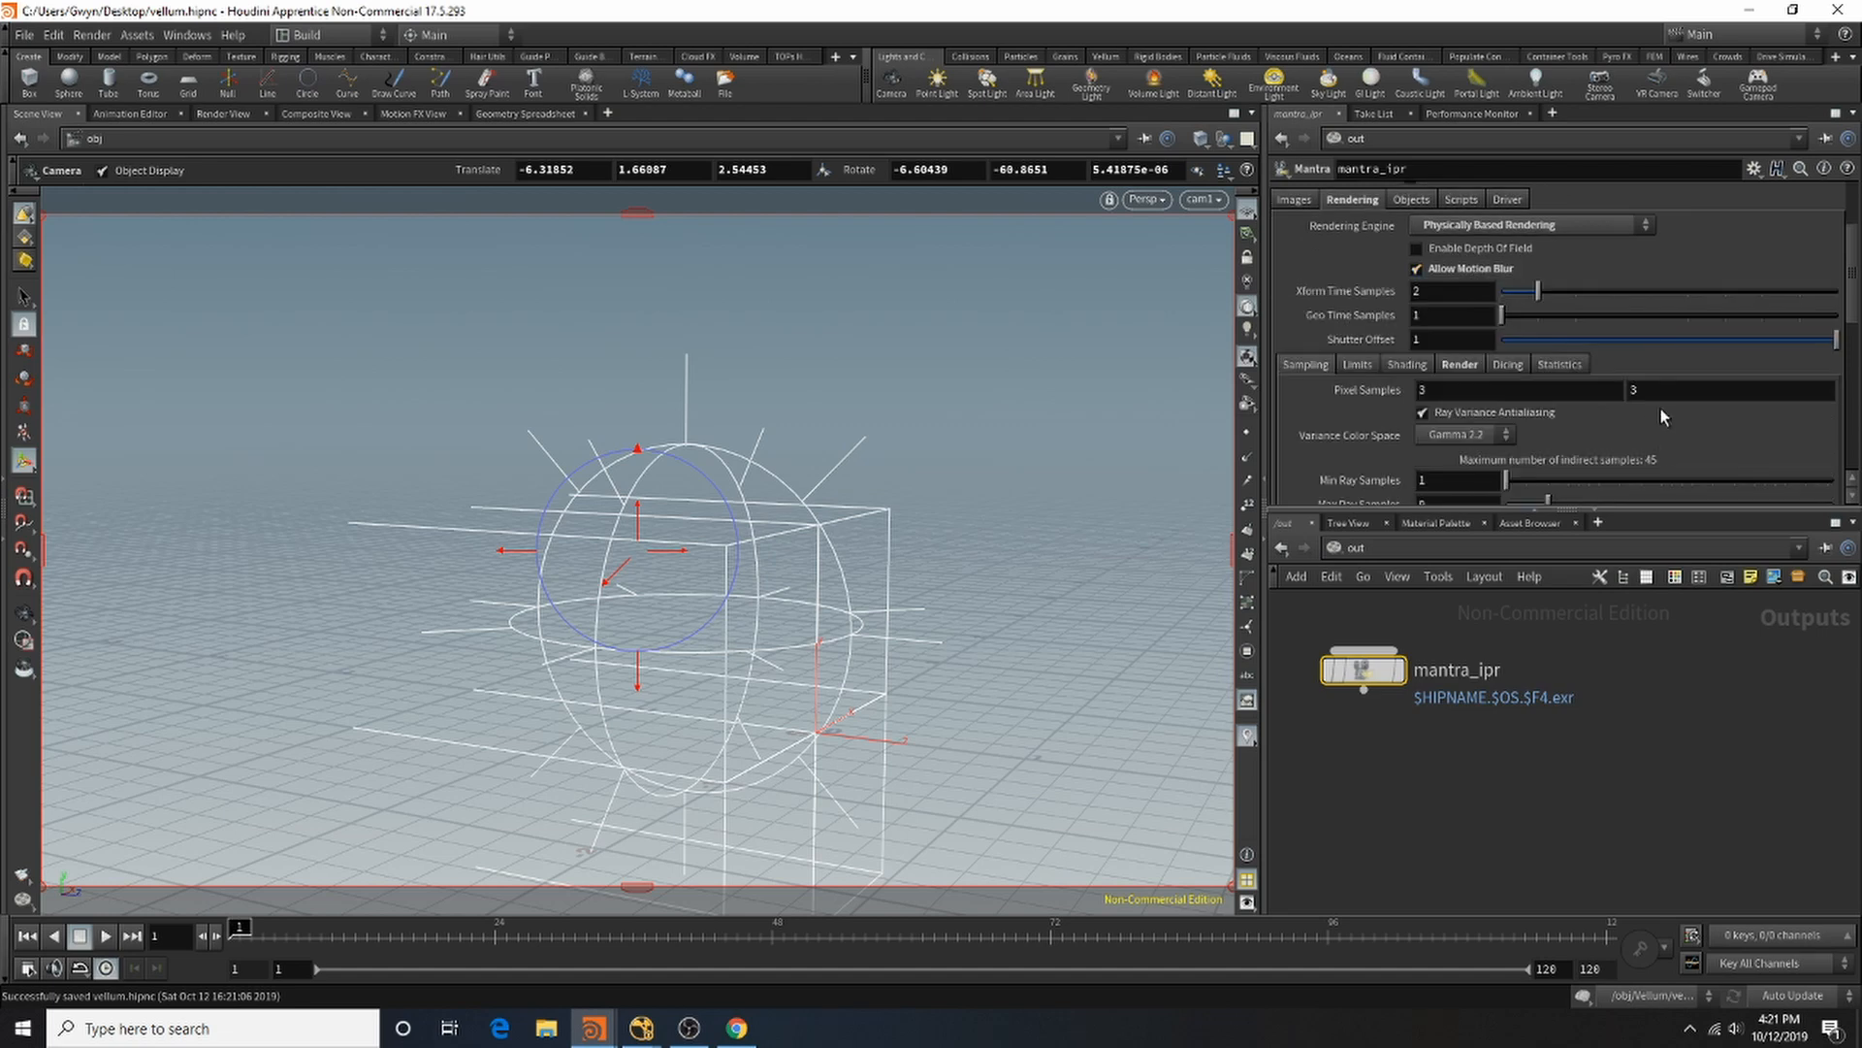
click(1476, 271)
click(1416, 218)
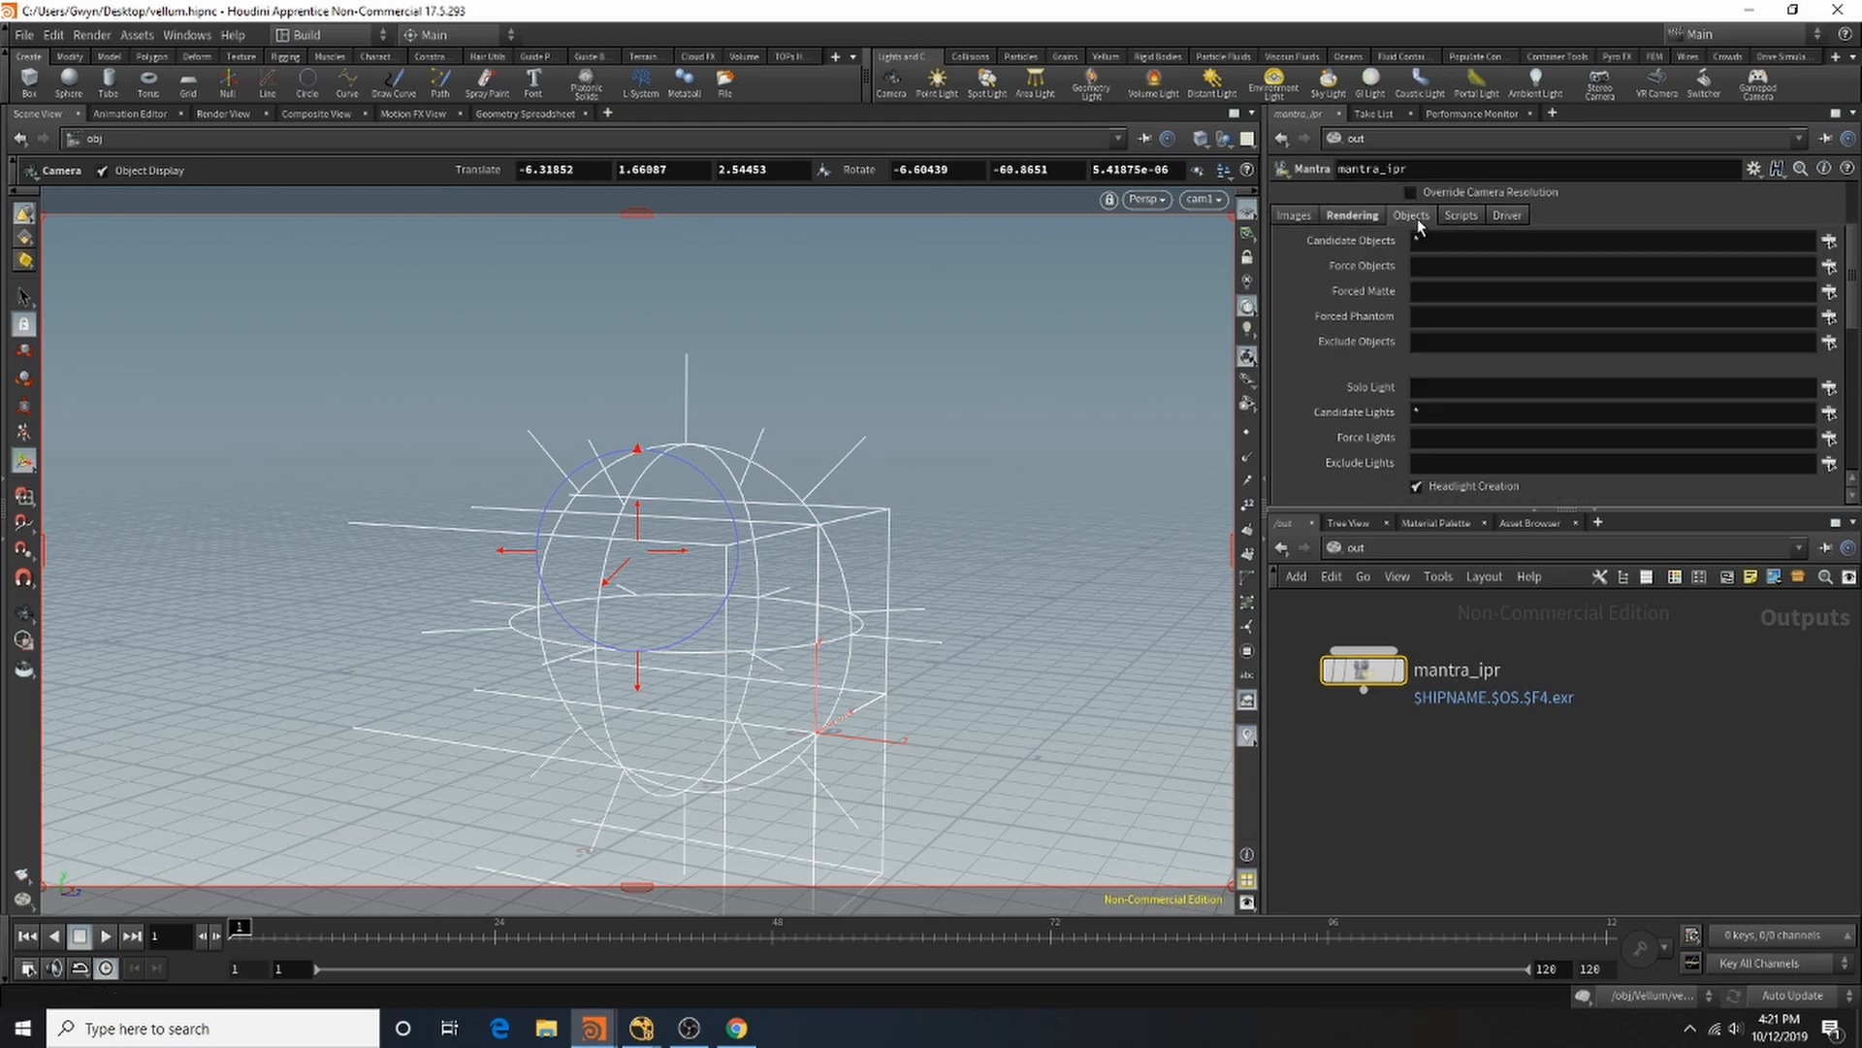
scroll(1440, 224, up, 3)
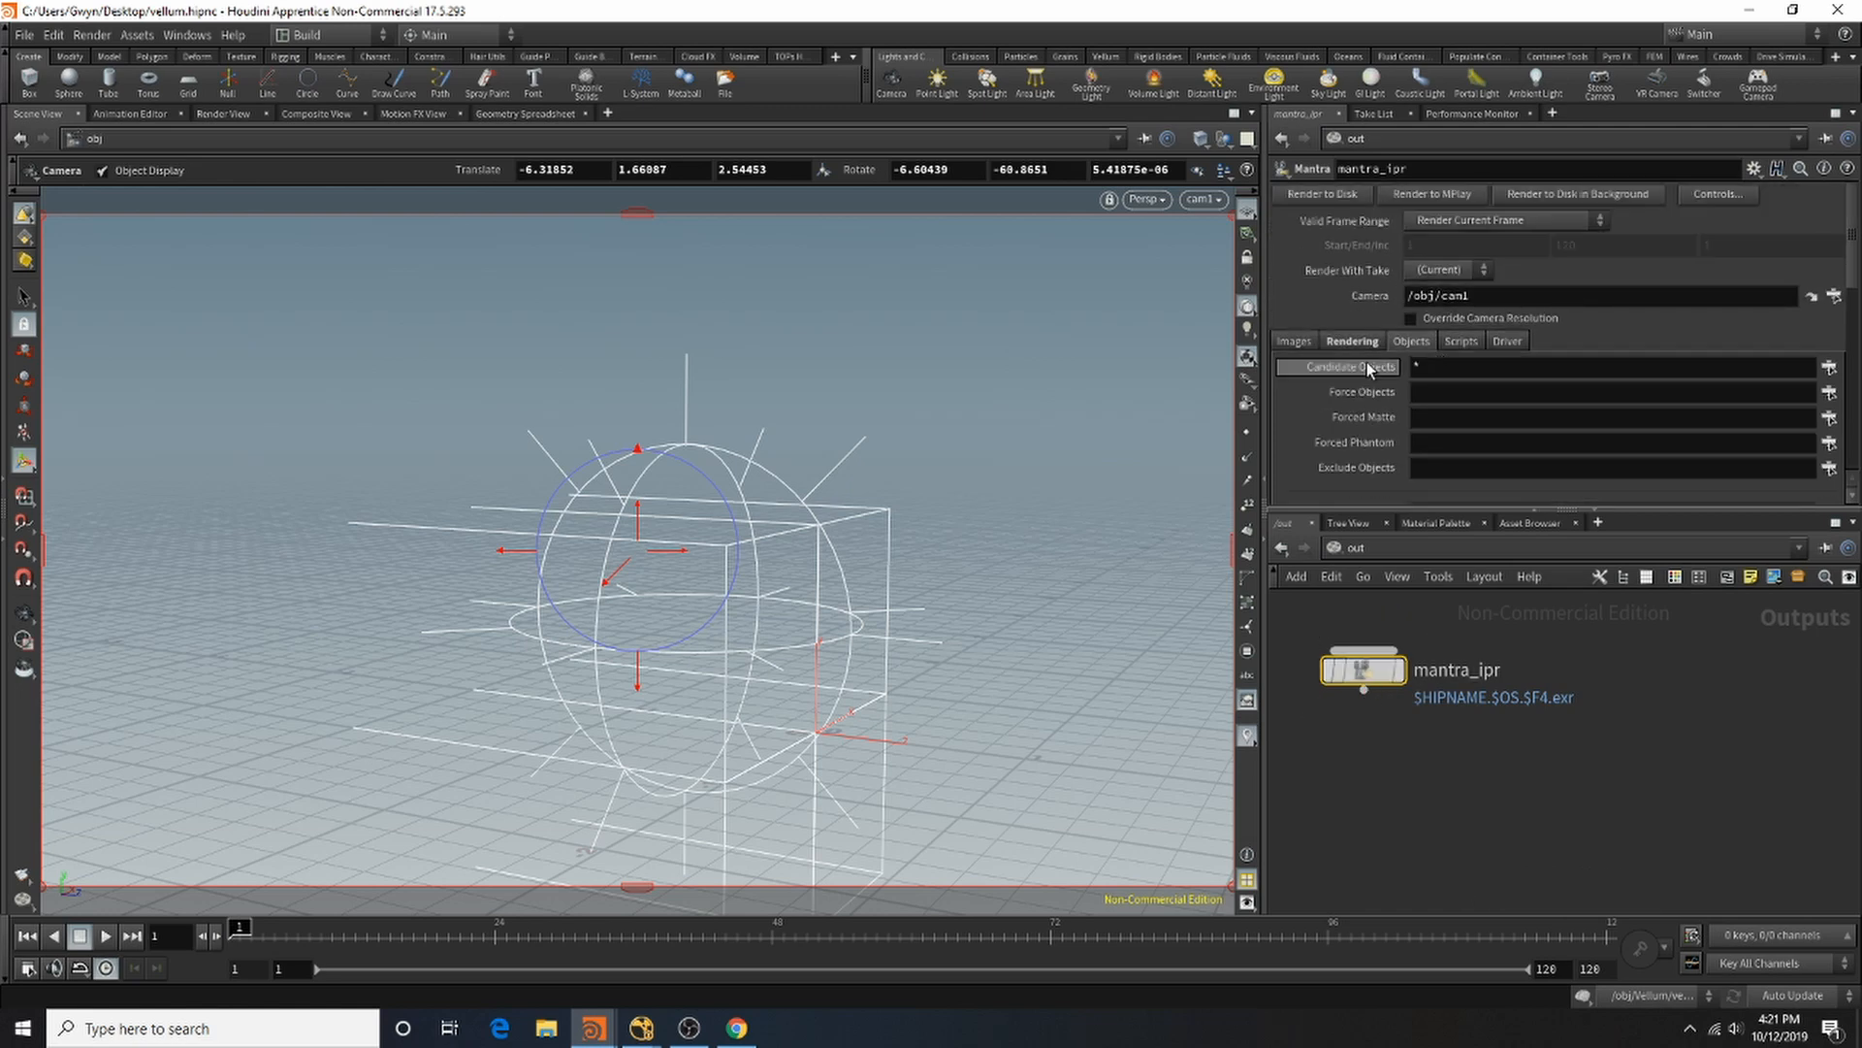
Step: Set the Pixel Samples of mantra_ipr to 9 by 9 and its Global Quality to 2
click(1354, 341)
scroll(1455, 368, down, 3)
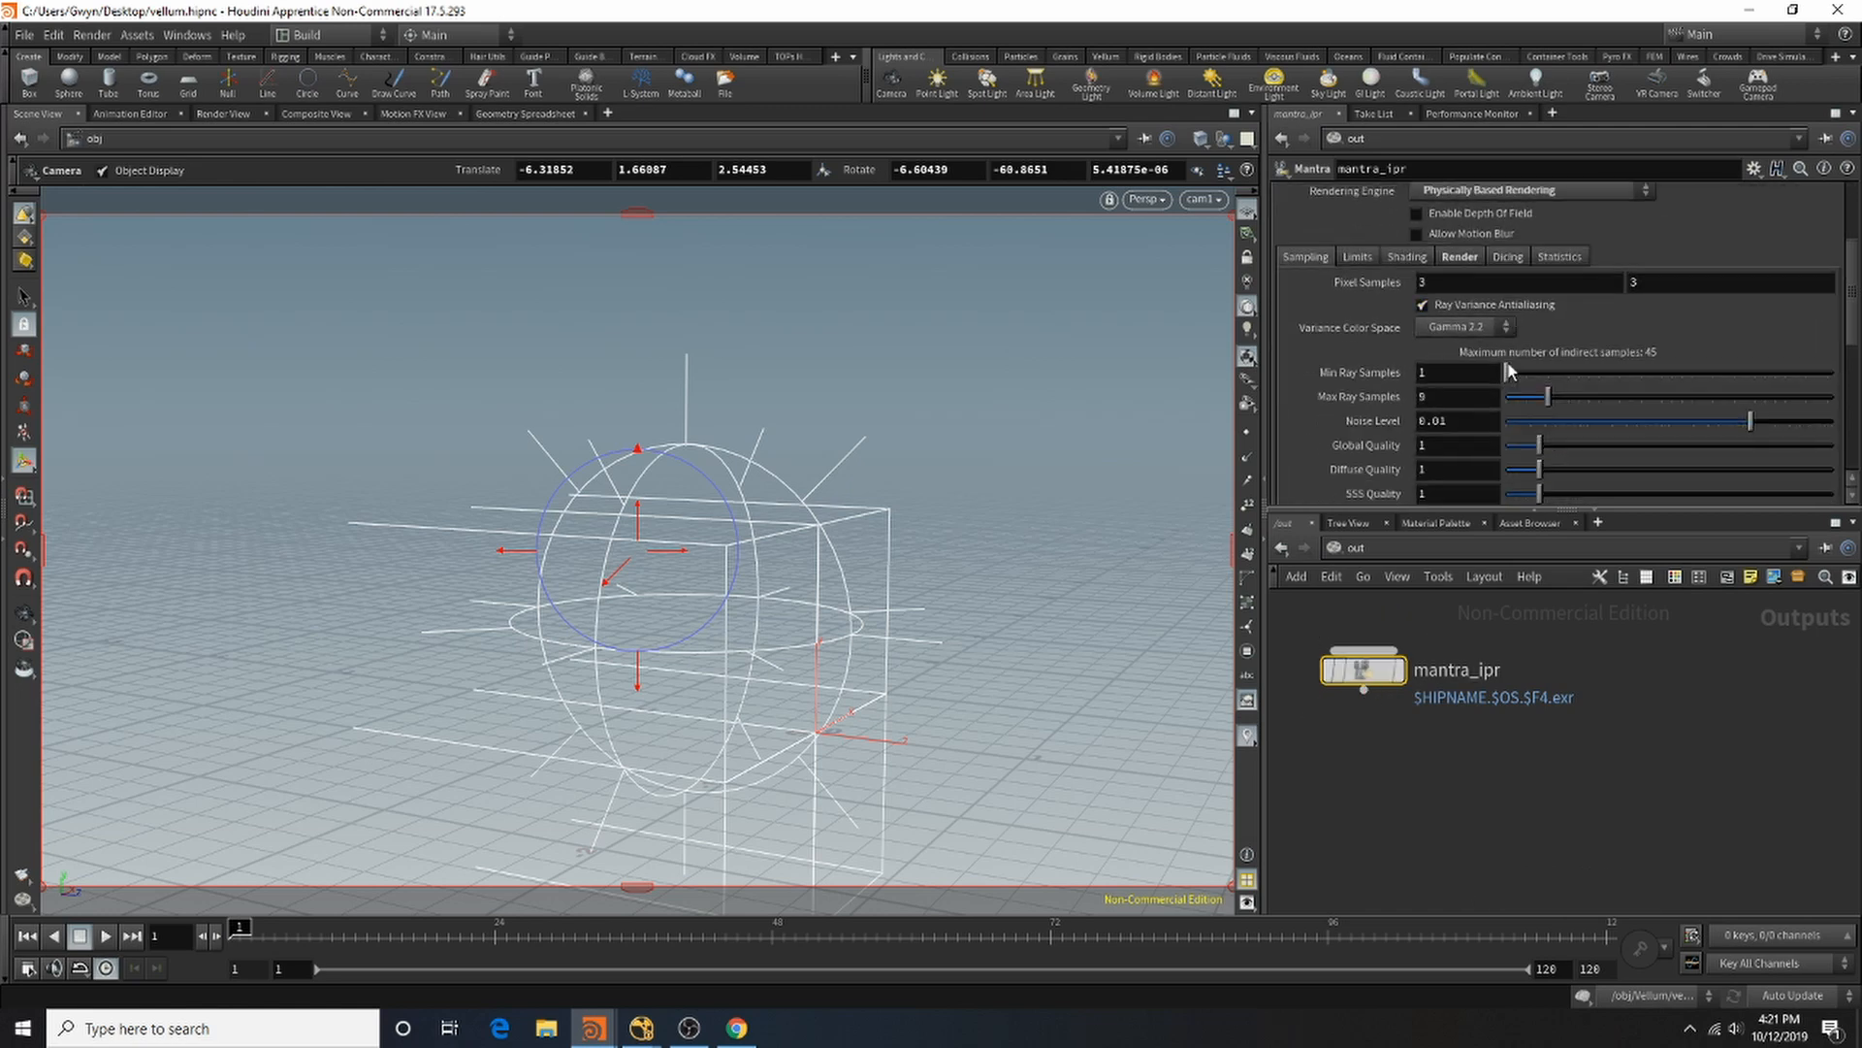
double_click(1418, 281)
text(9)
key(Tab)
text(9)
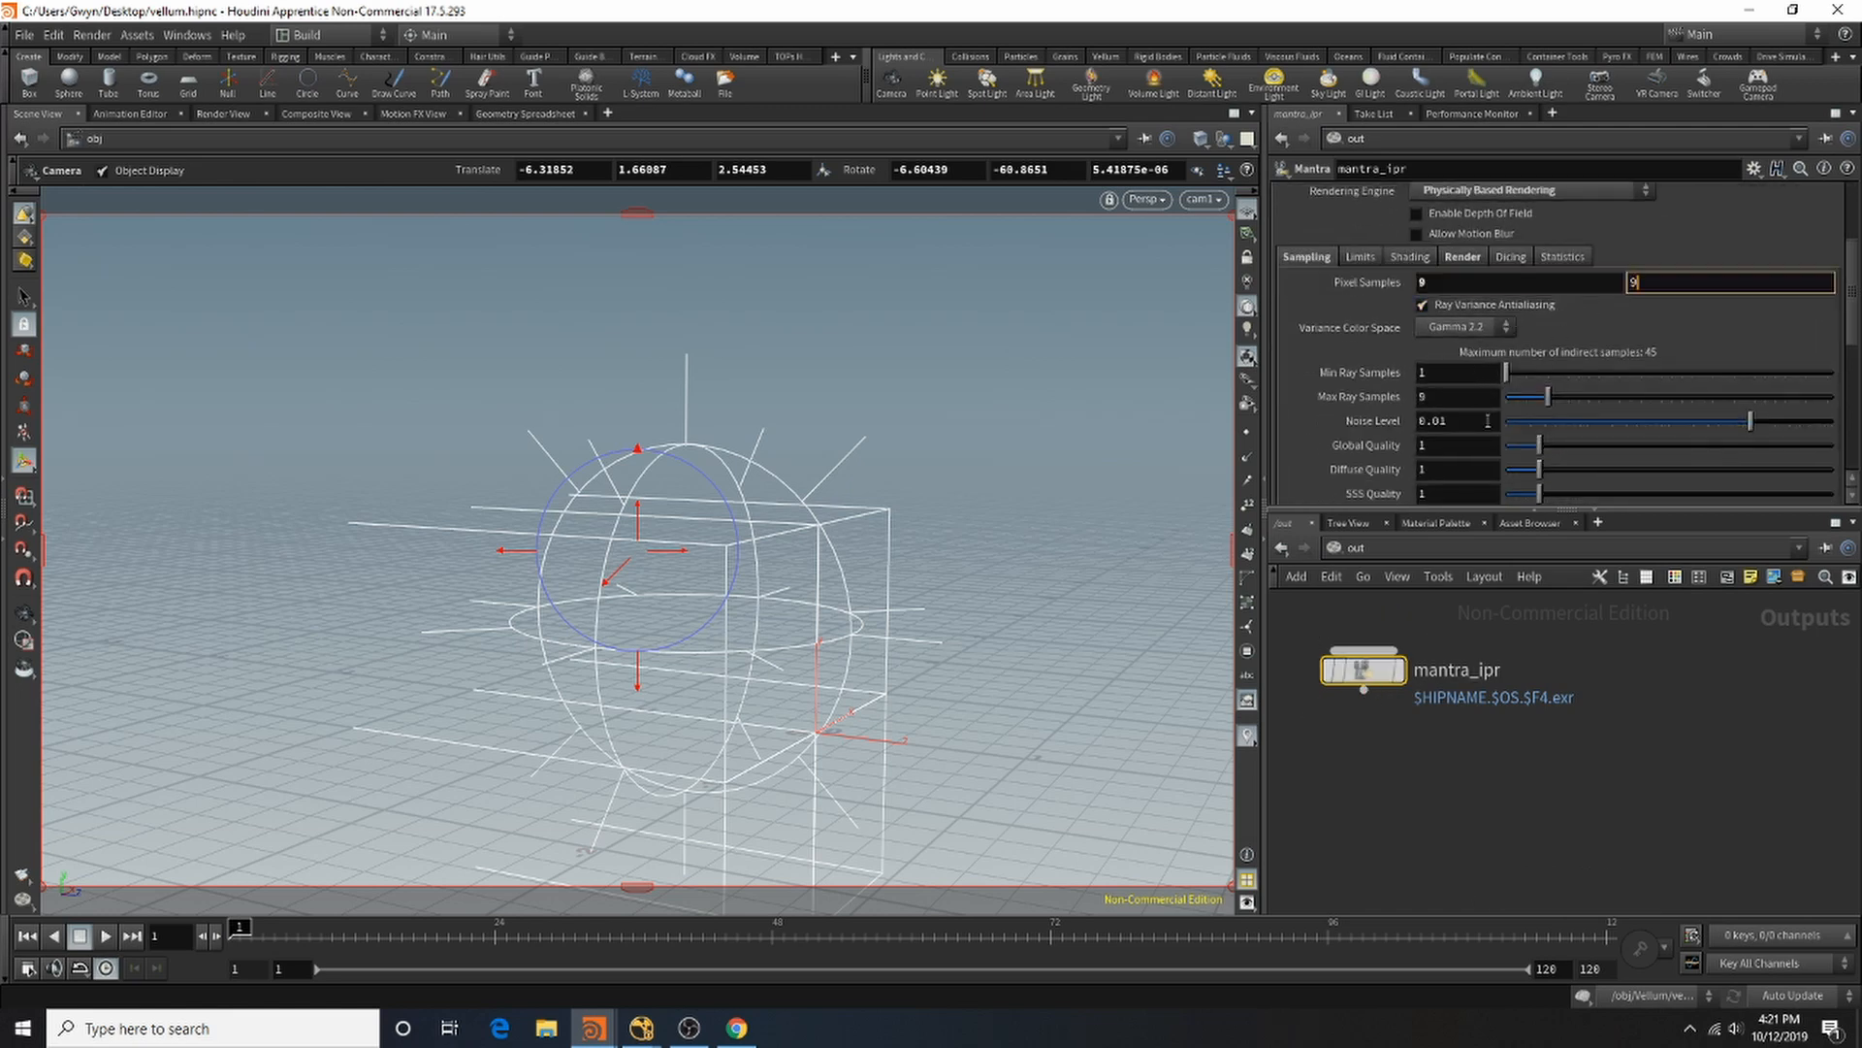
double_click(1441, 445)
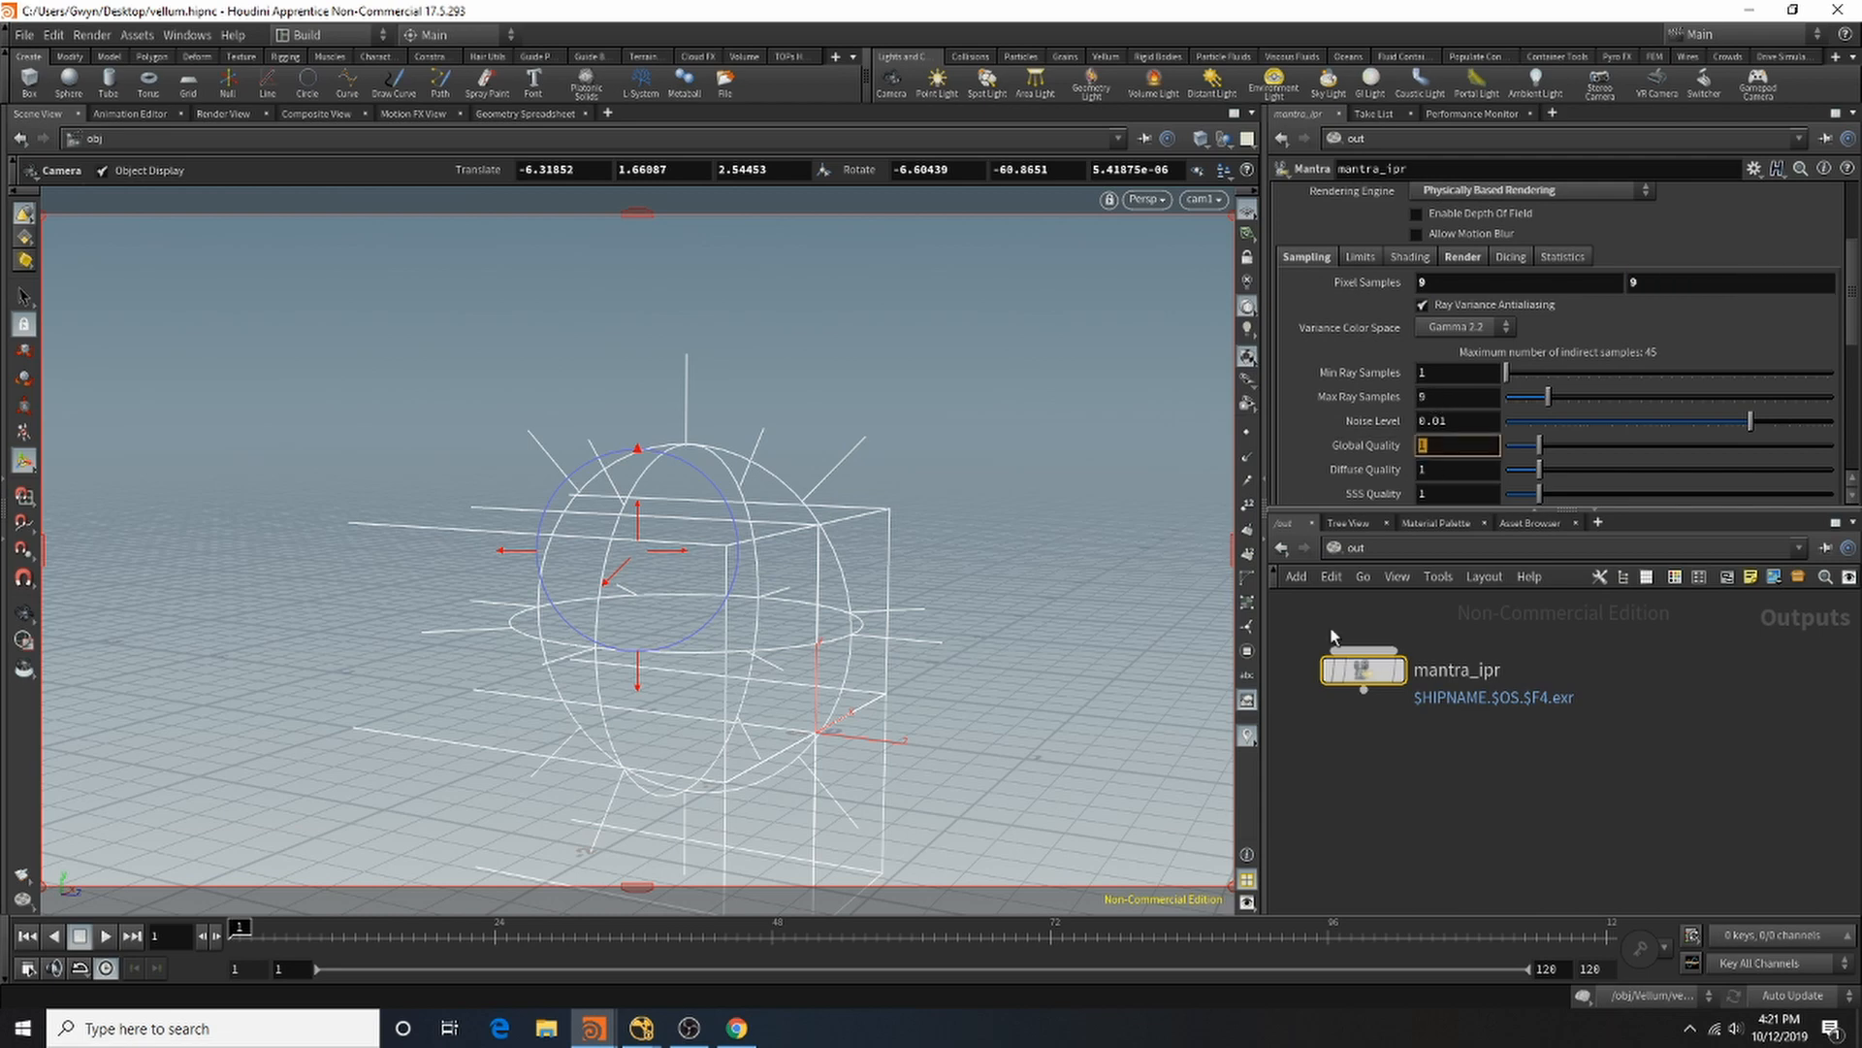
text(2)
click(1551, 742)
Step: Set the Valid Frame Range of mantra_ipr to Render Frame Range
scroll(1552, 340, up, 3)
click(1535, 222)
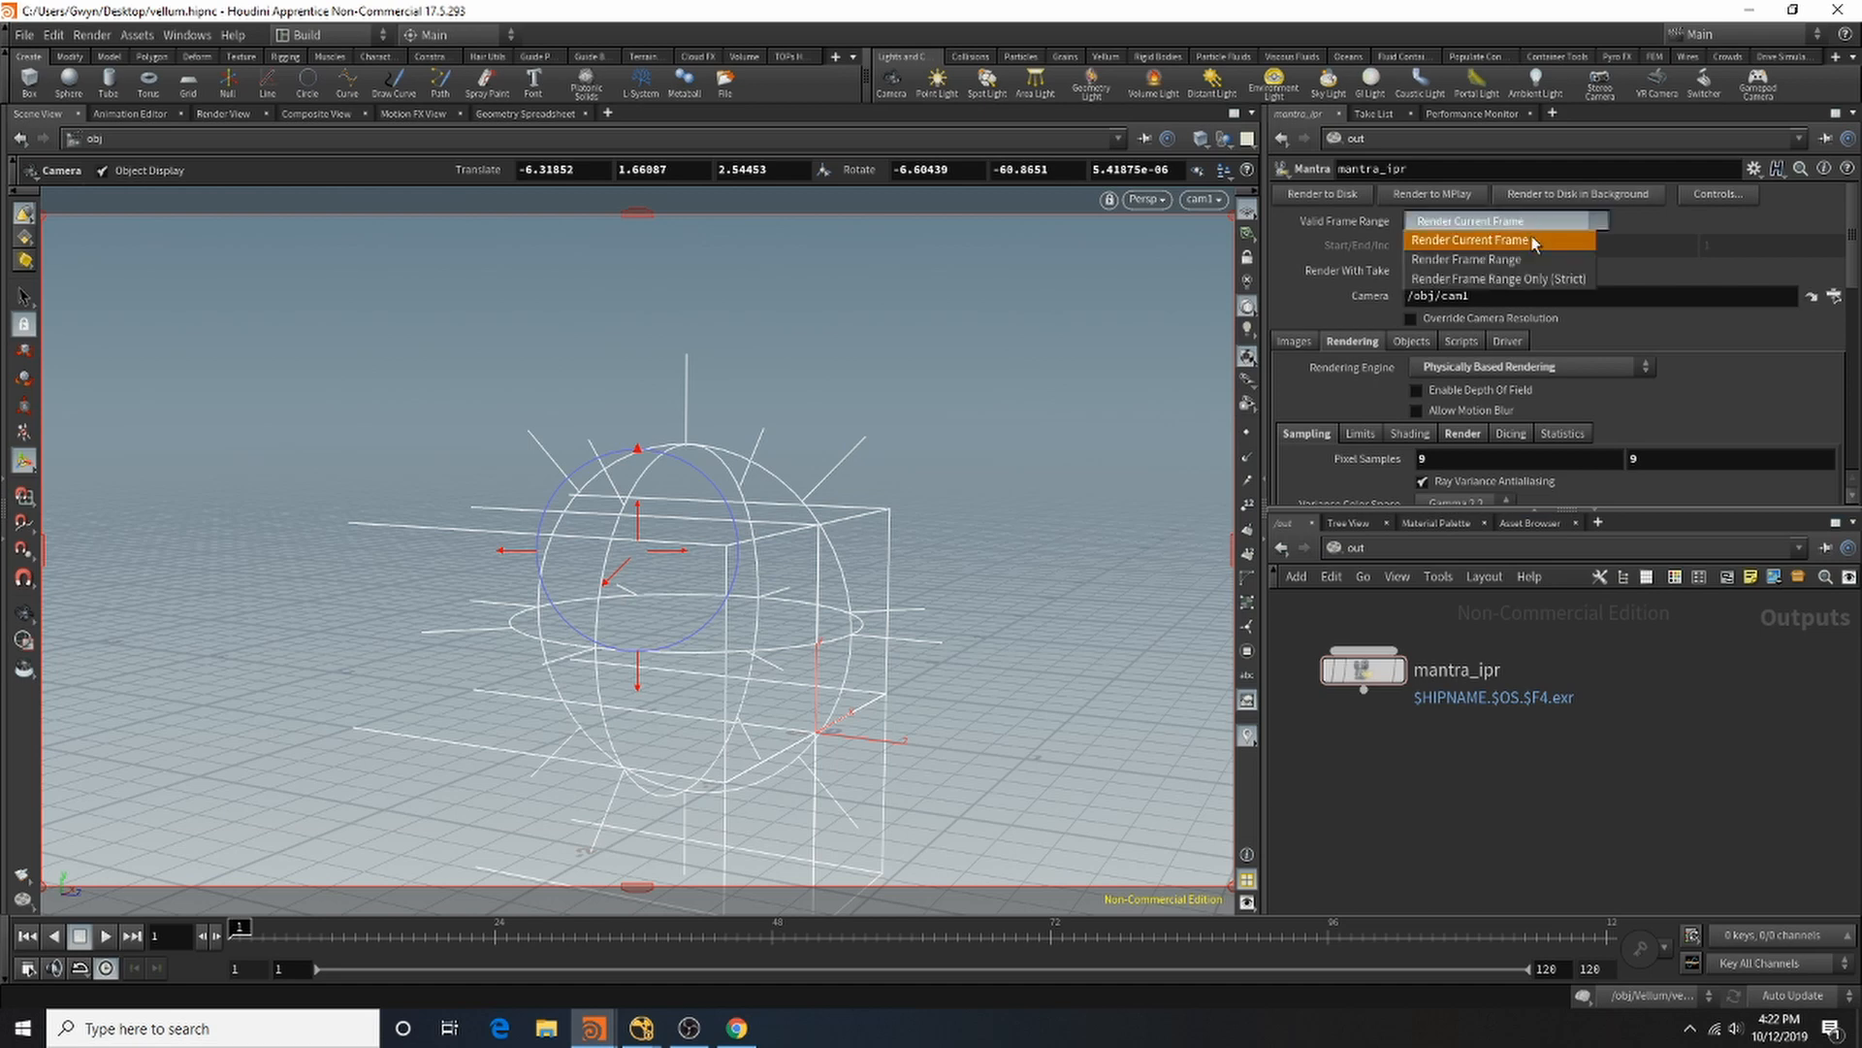
click(1533, 259)
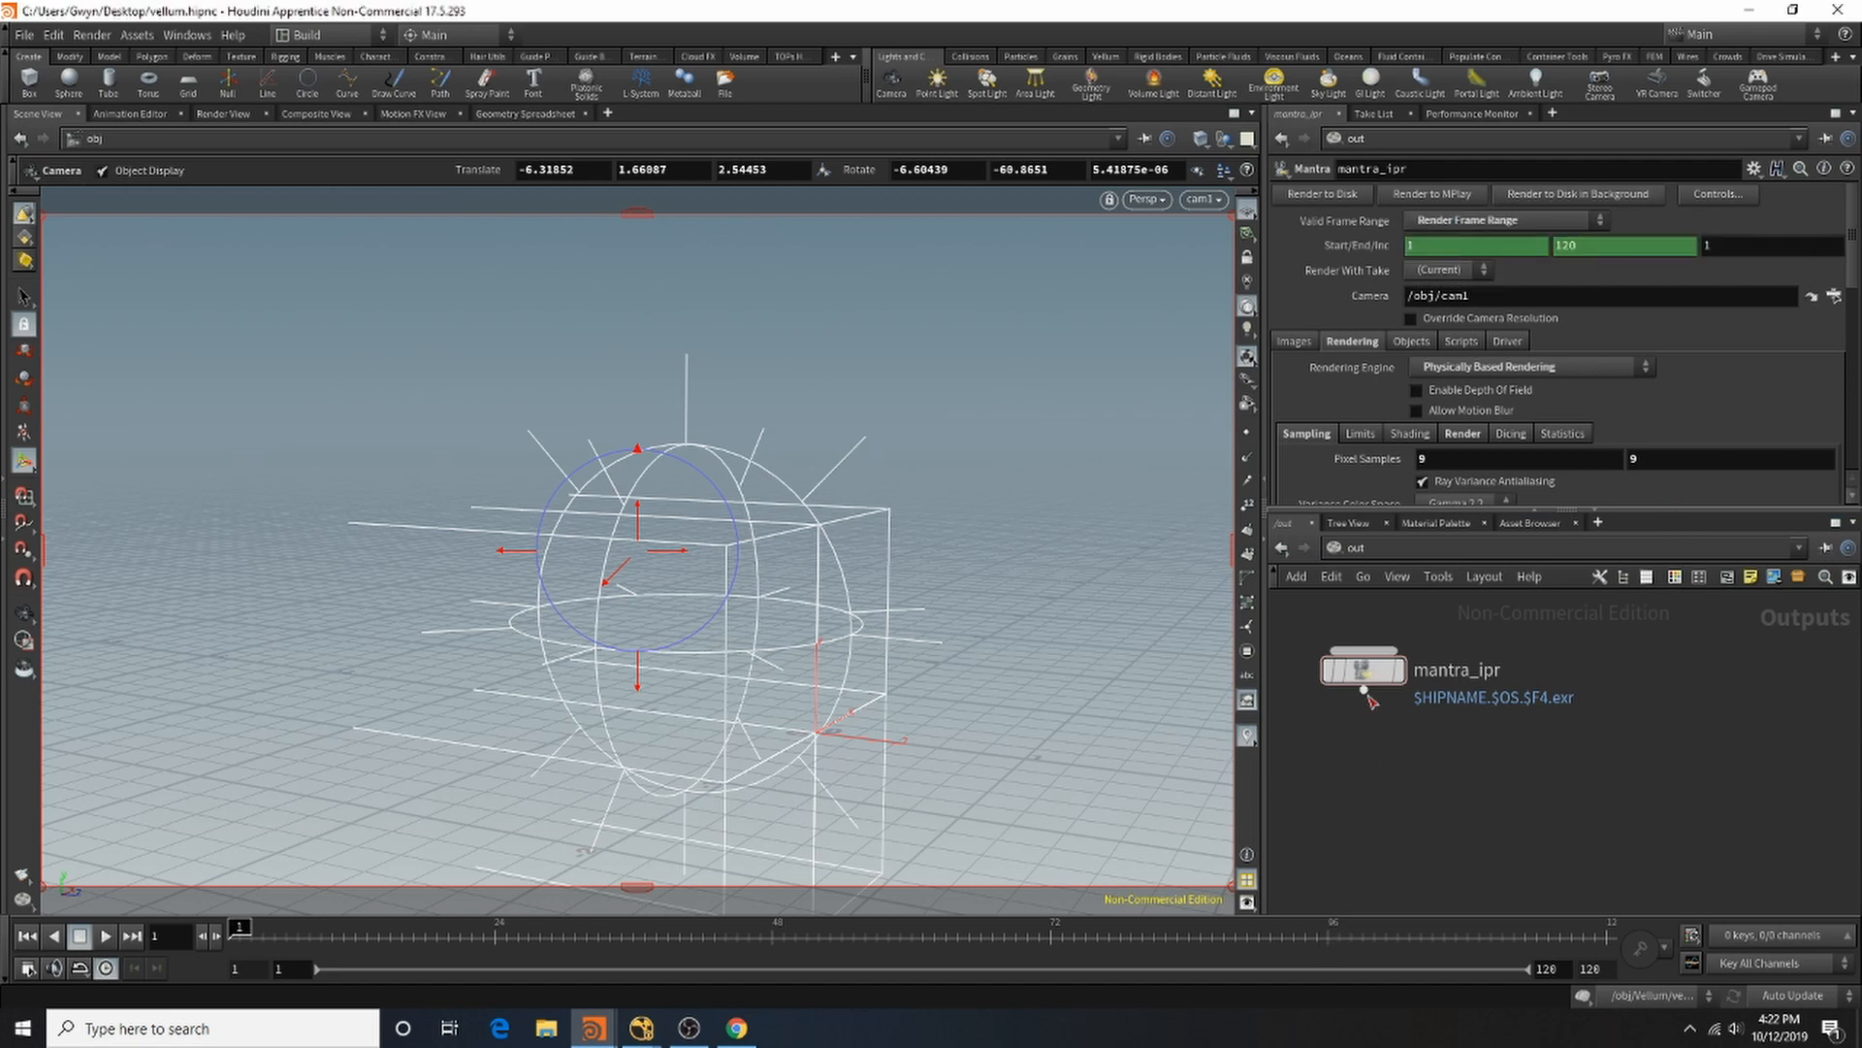
Step: Make two copies of the mantra_ipr node in the out network
click(1363, 674)
key(ctrl+c)
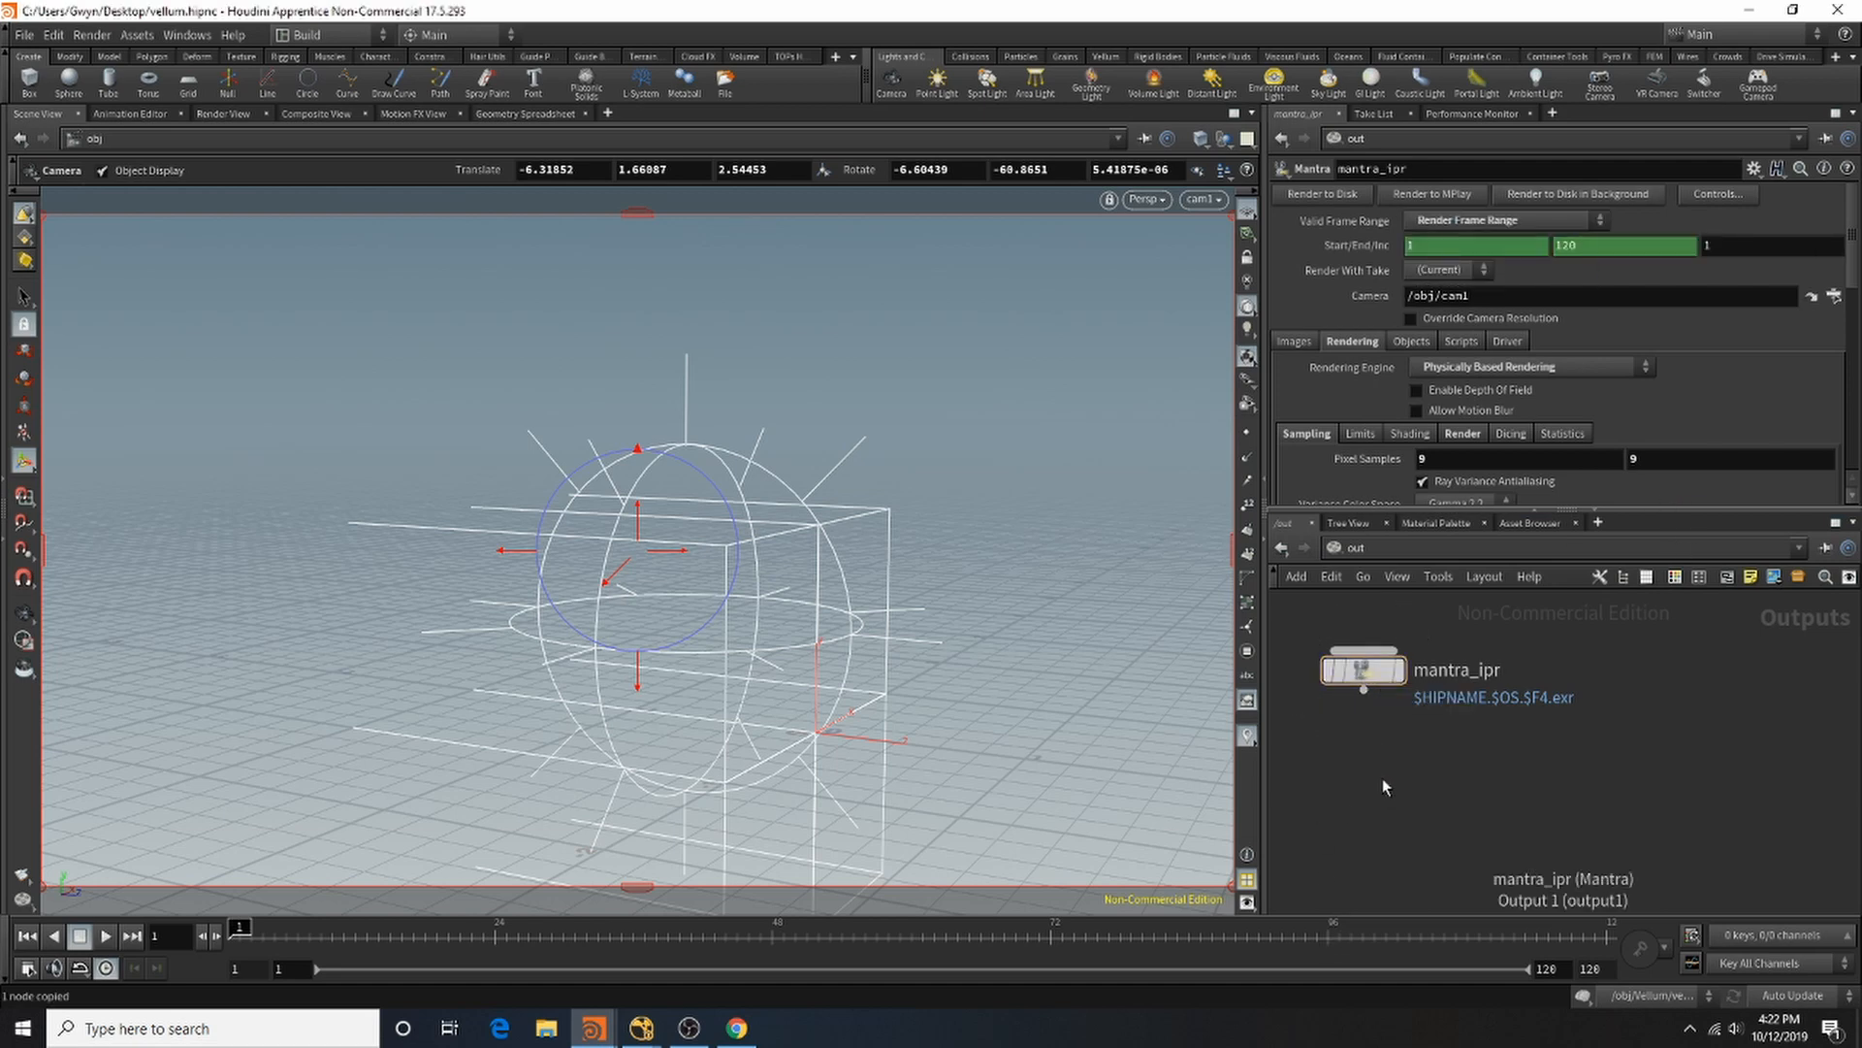
key(ctrl+v)
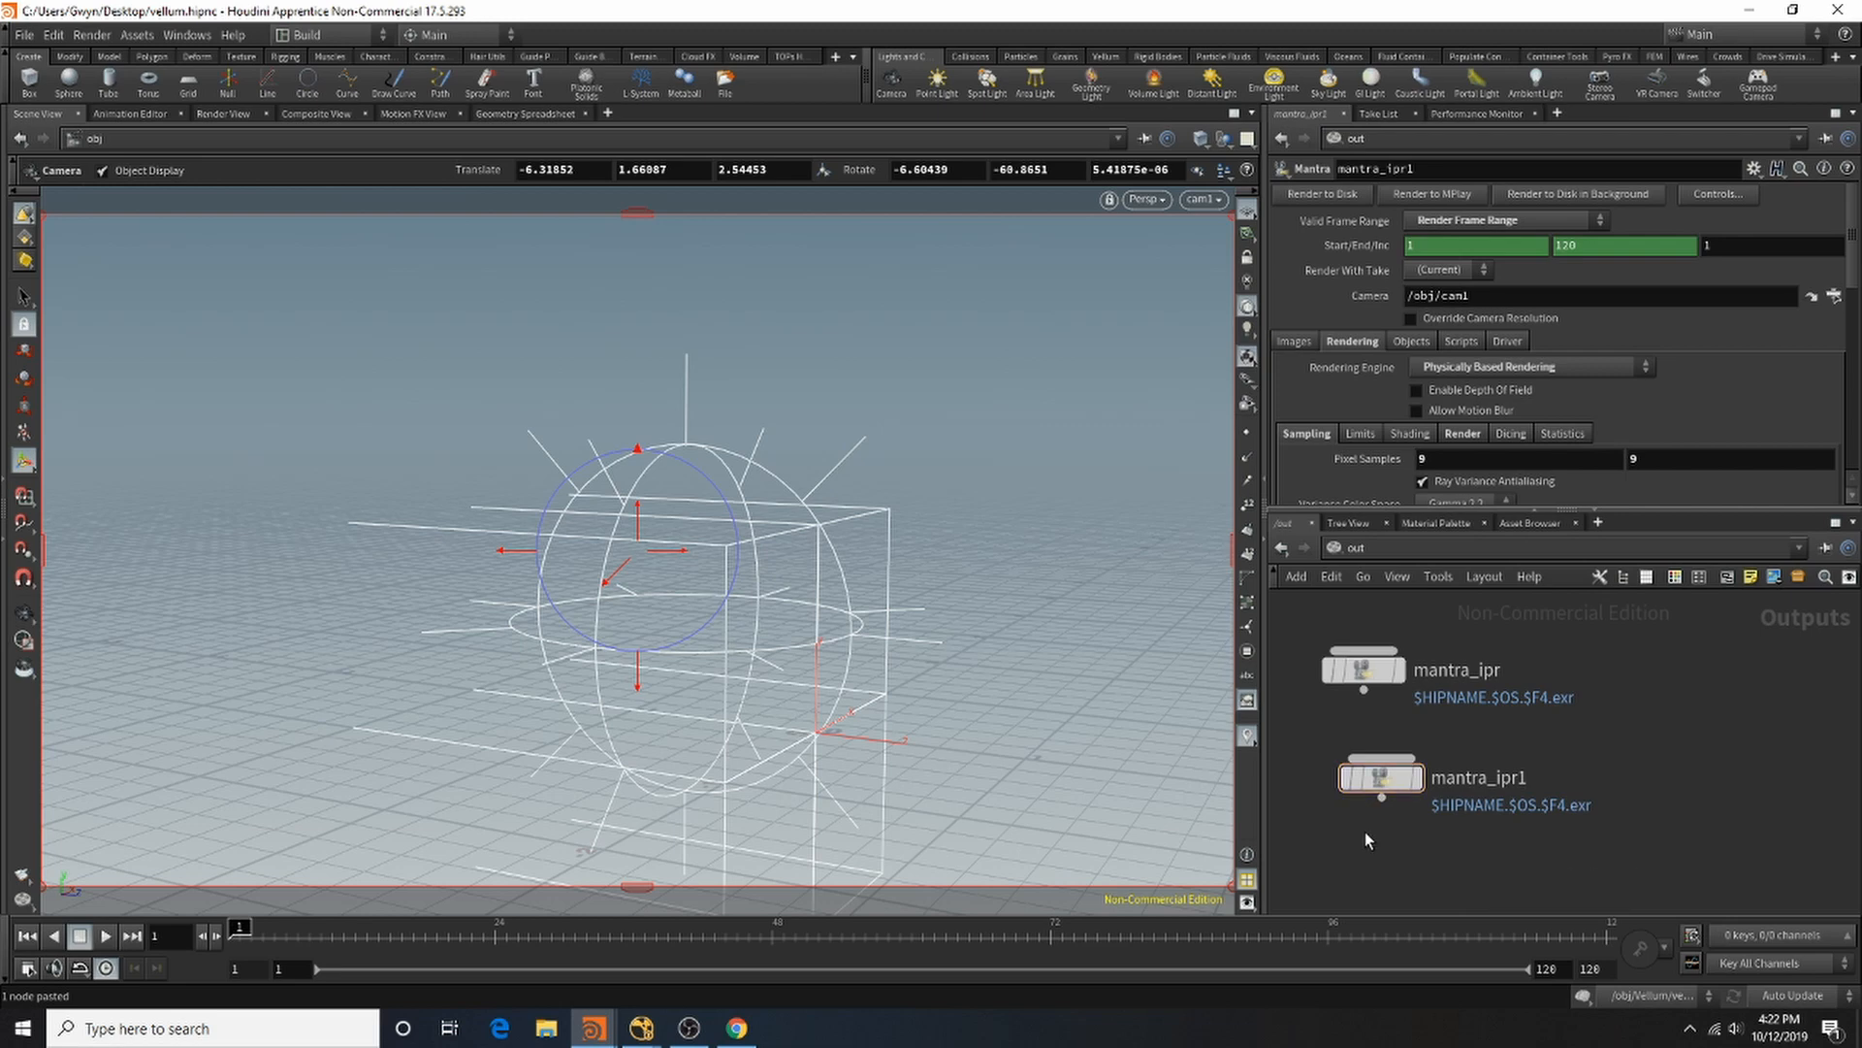
key(ctrl+v)
drag(1365, 830, 1120, 650)
Step: Rename mantra_ipr as Ground, mantra_ipr1 as Craig and mantra_ipr2 as Vellum, and line up the three nodes
double_click(1475, 669)
text(Gr)
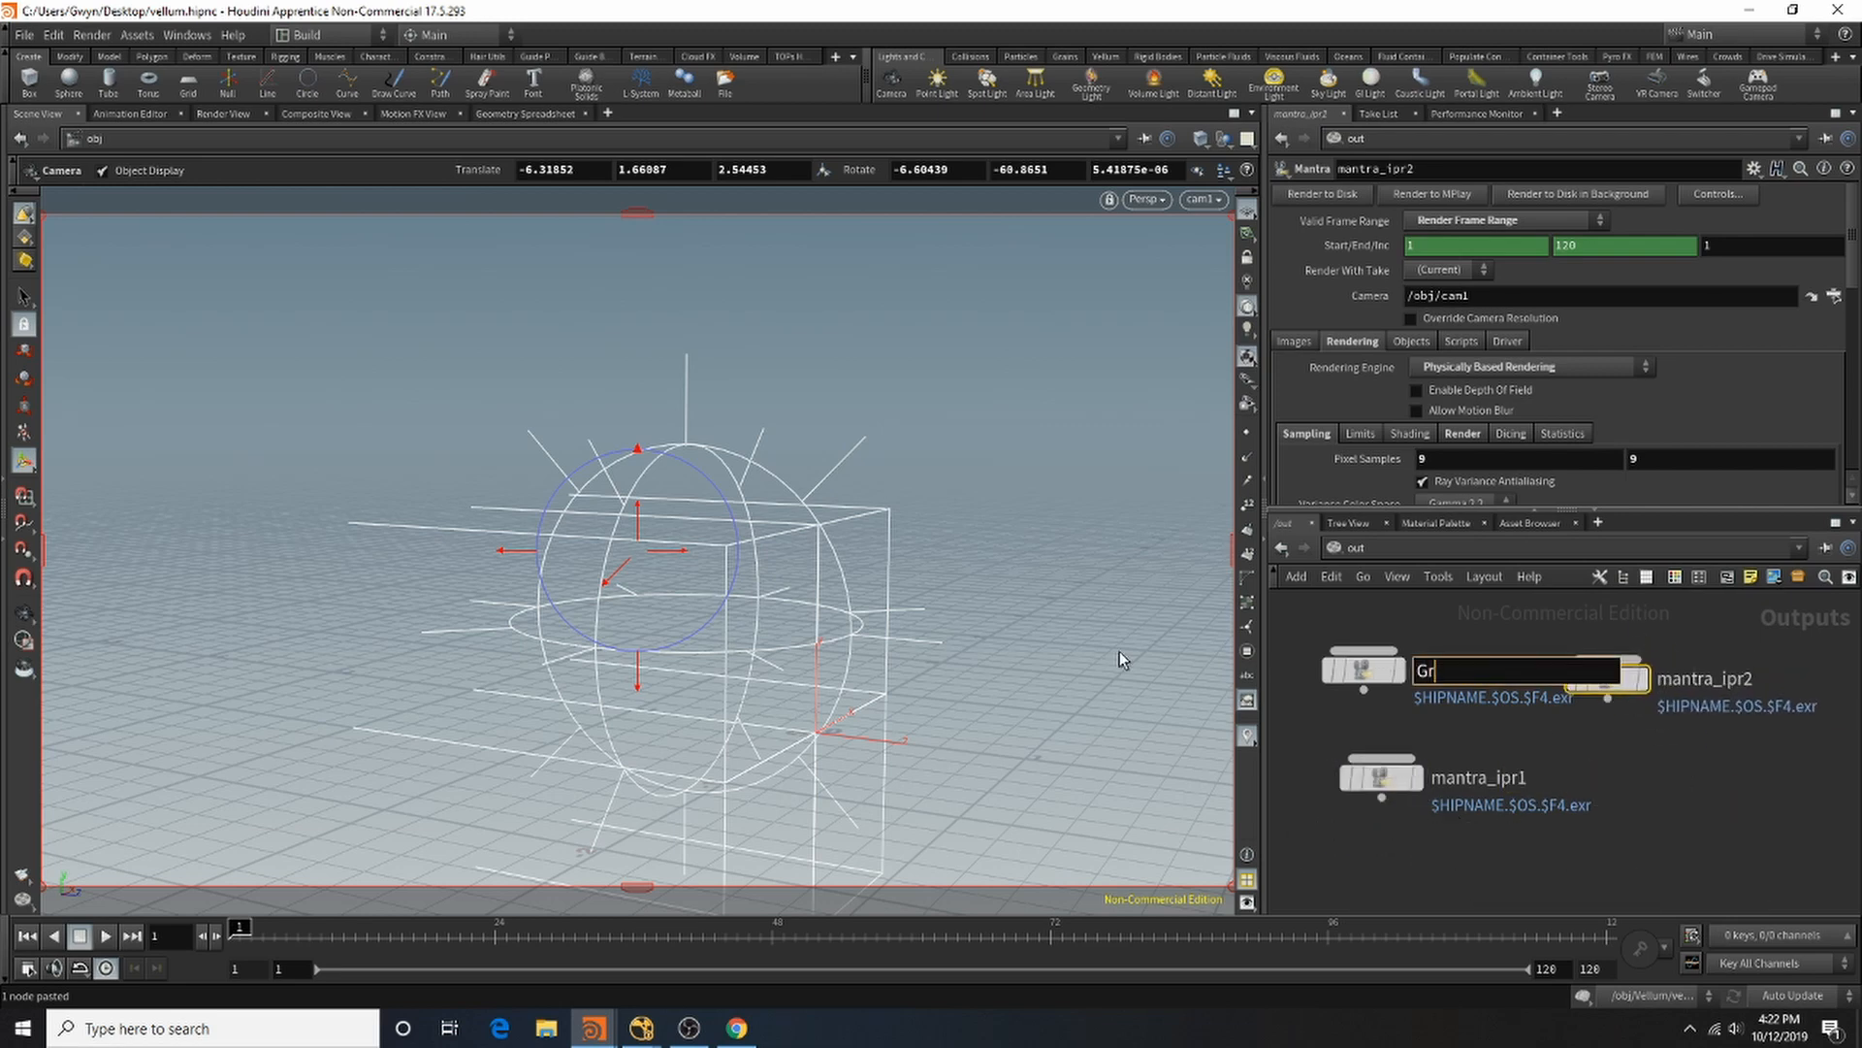
text(ound)
key(Return)
double_click(1481, 777)
drag(1513, 777, 1400, 785)
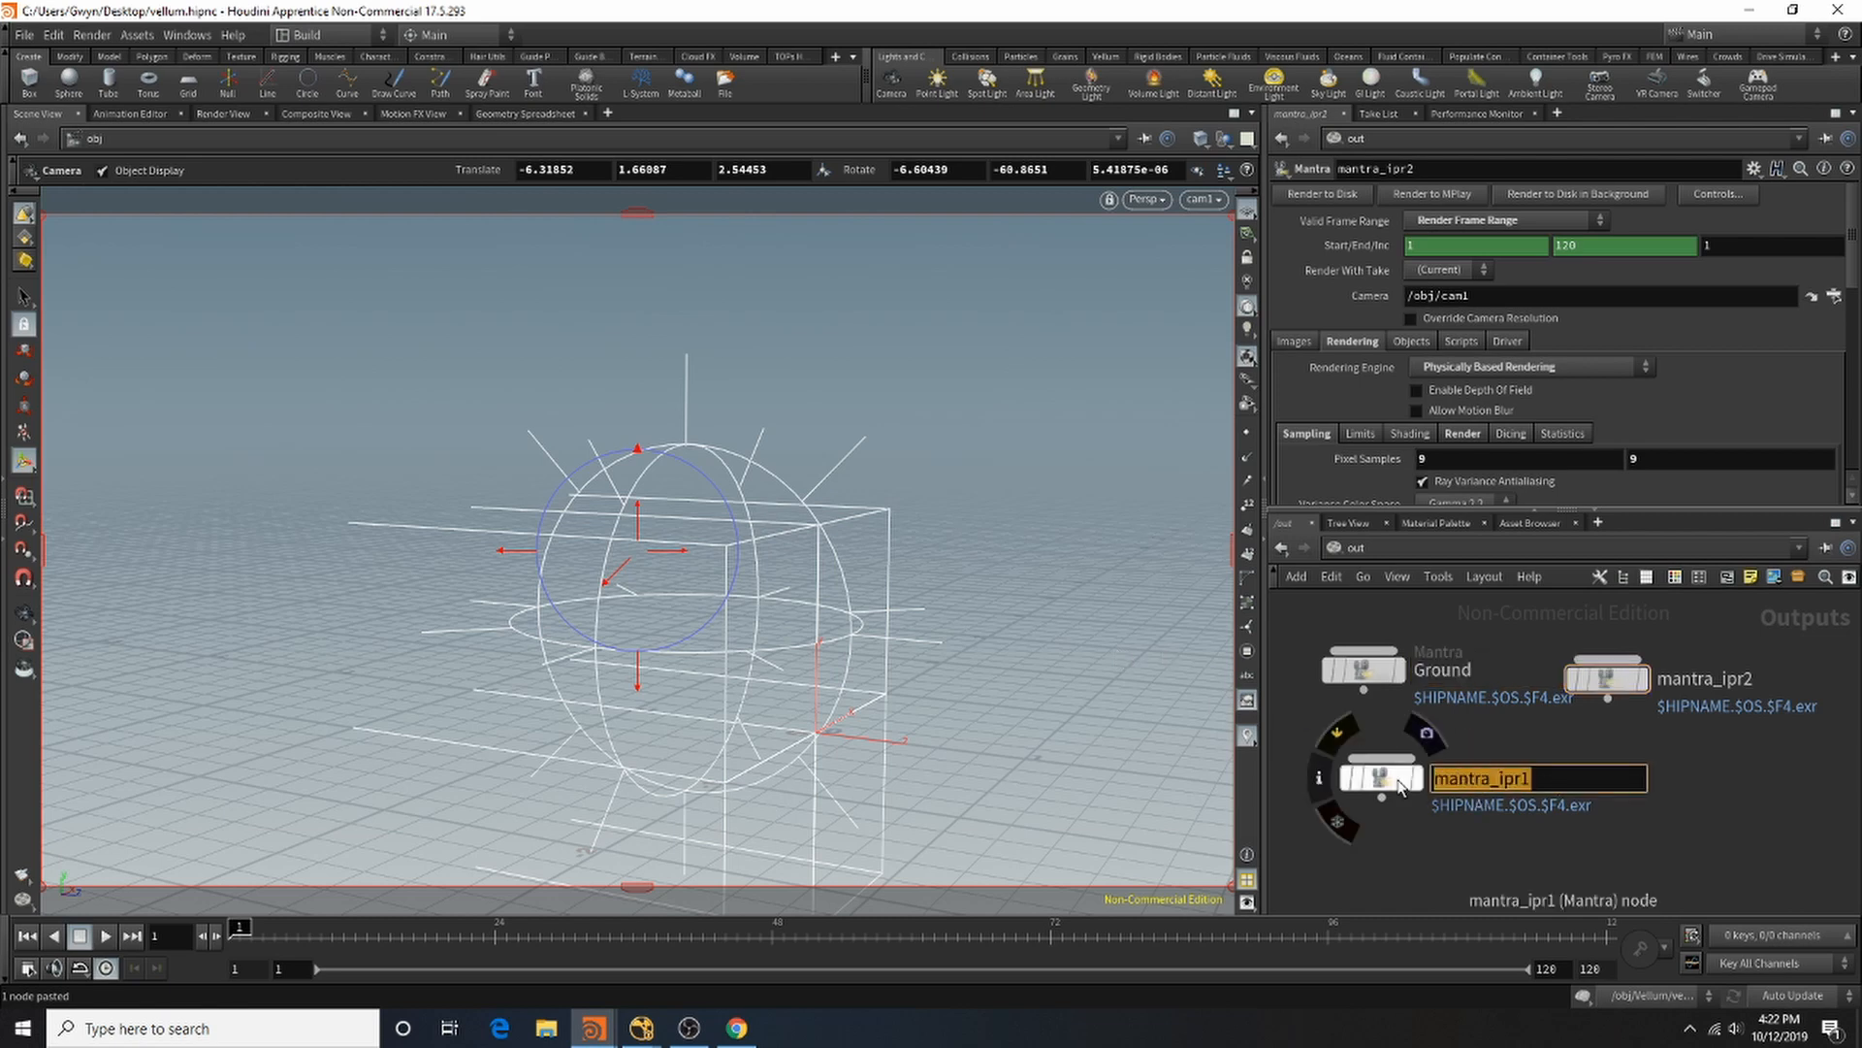
text(Craig)
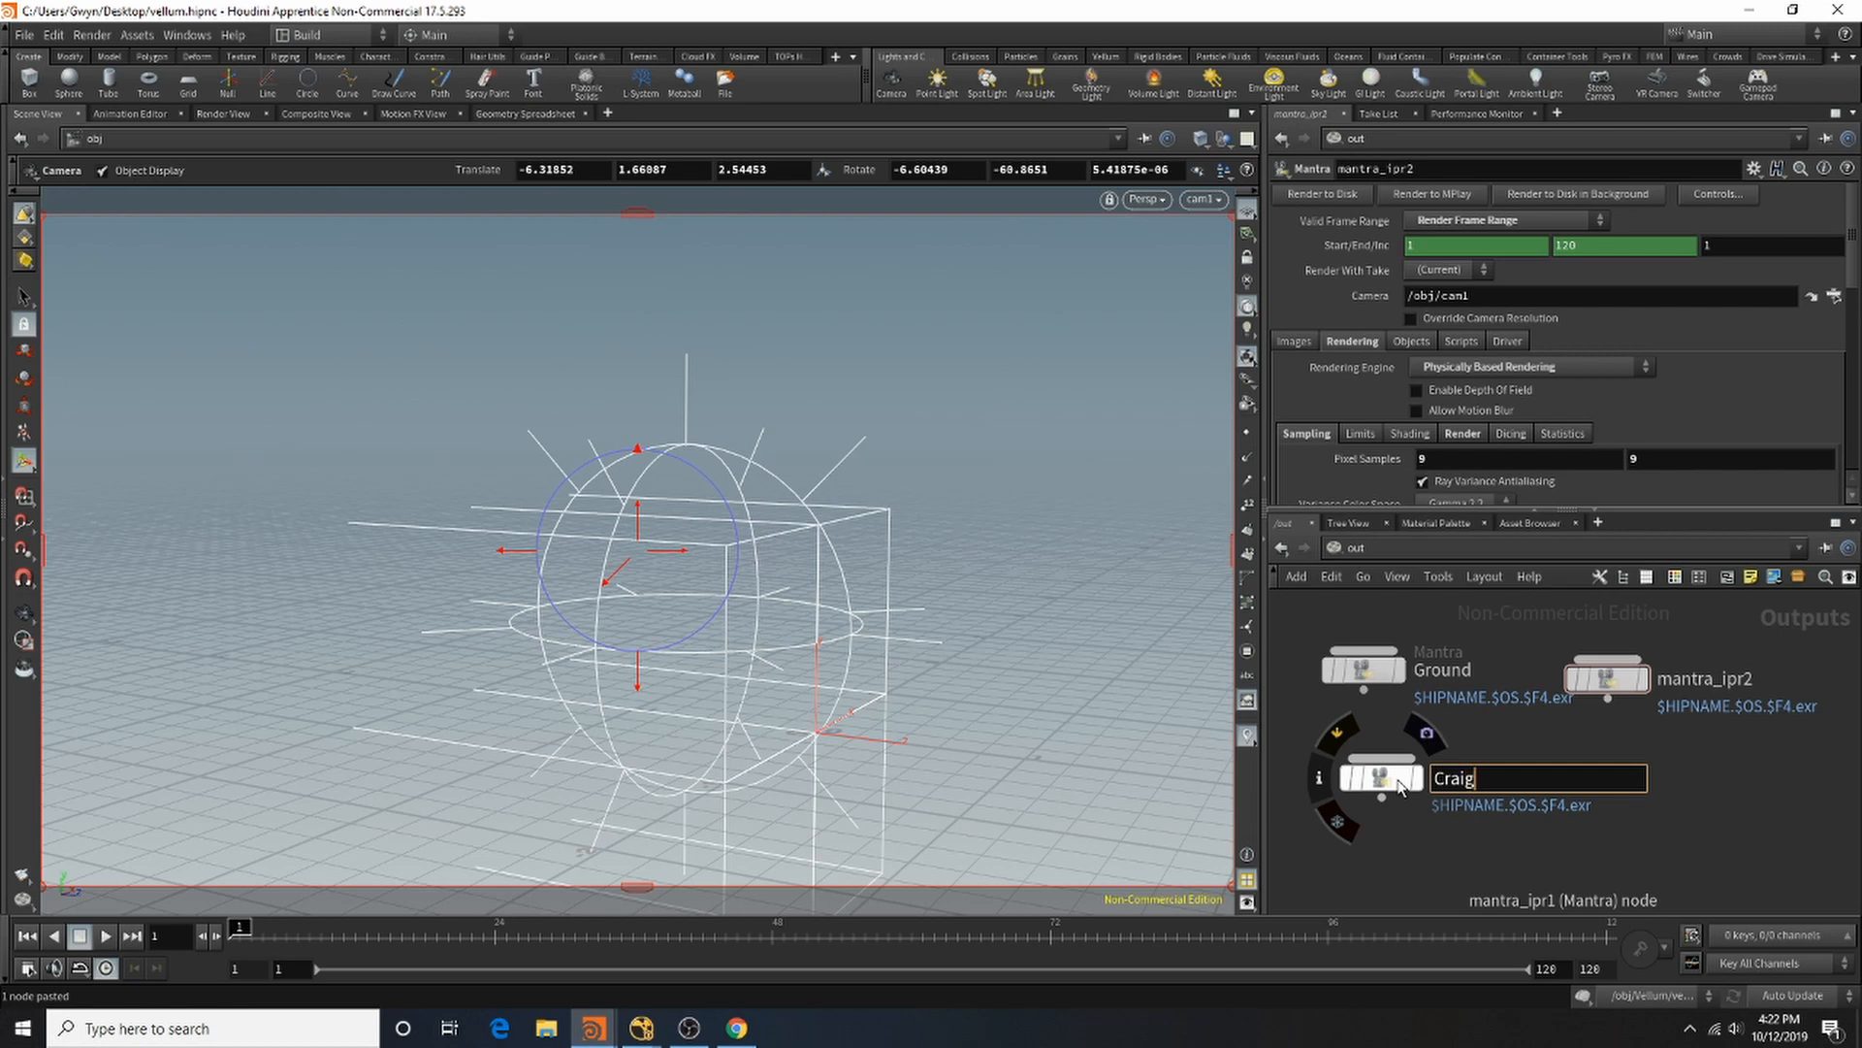
double_click(1731, 679)
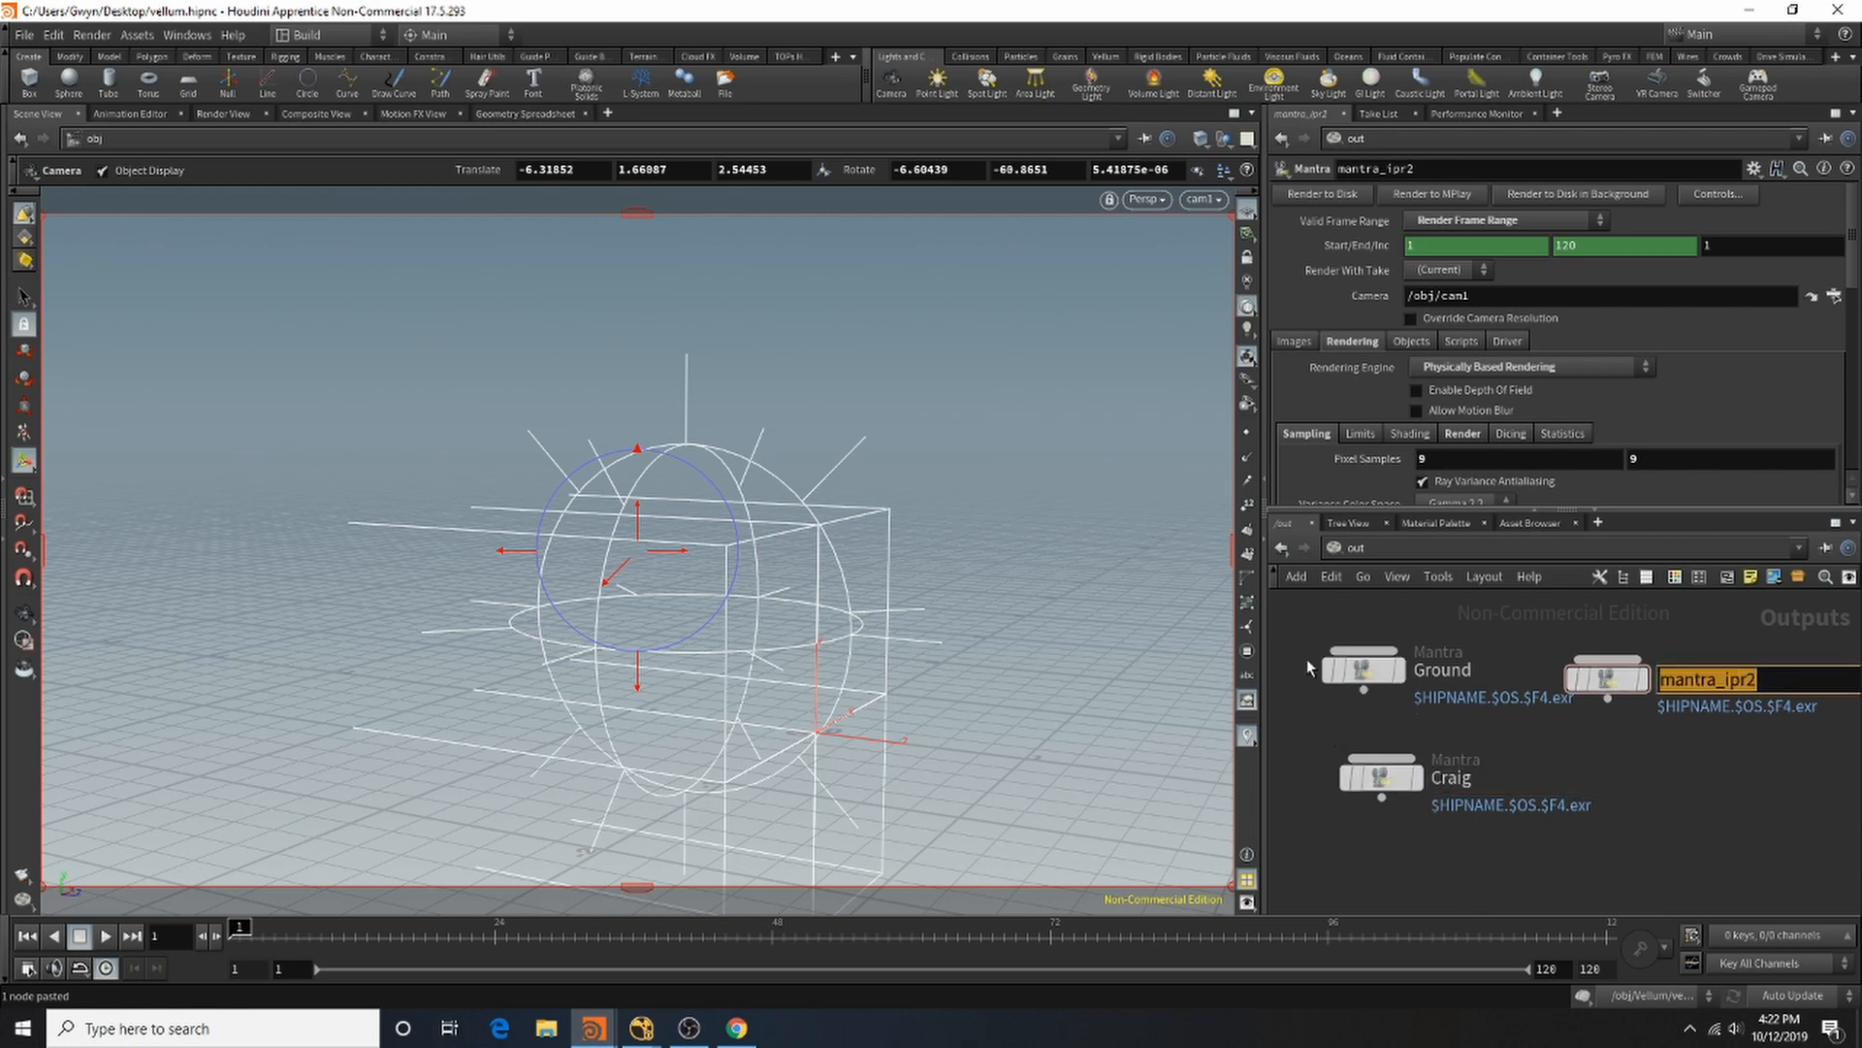
text(Vellum)
key(Return)
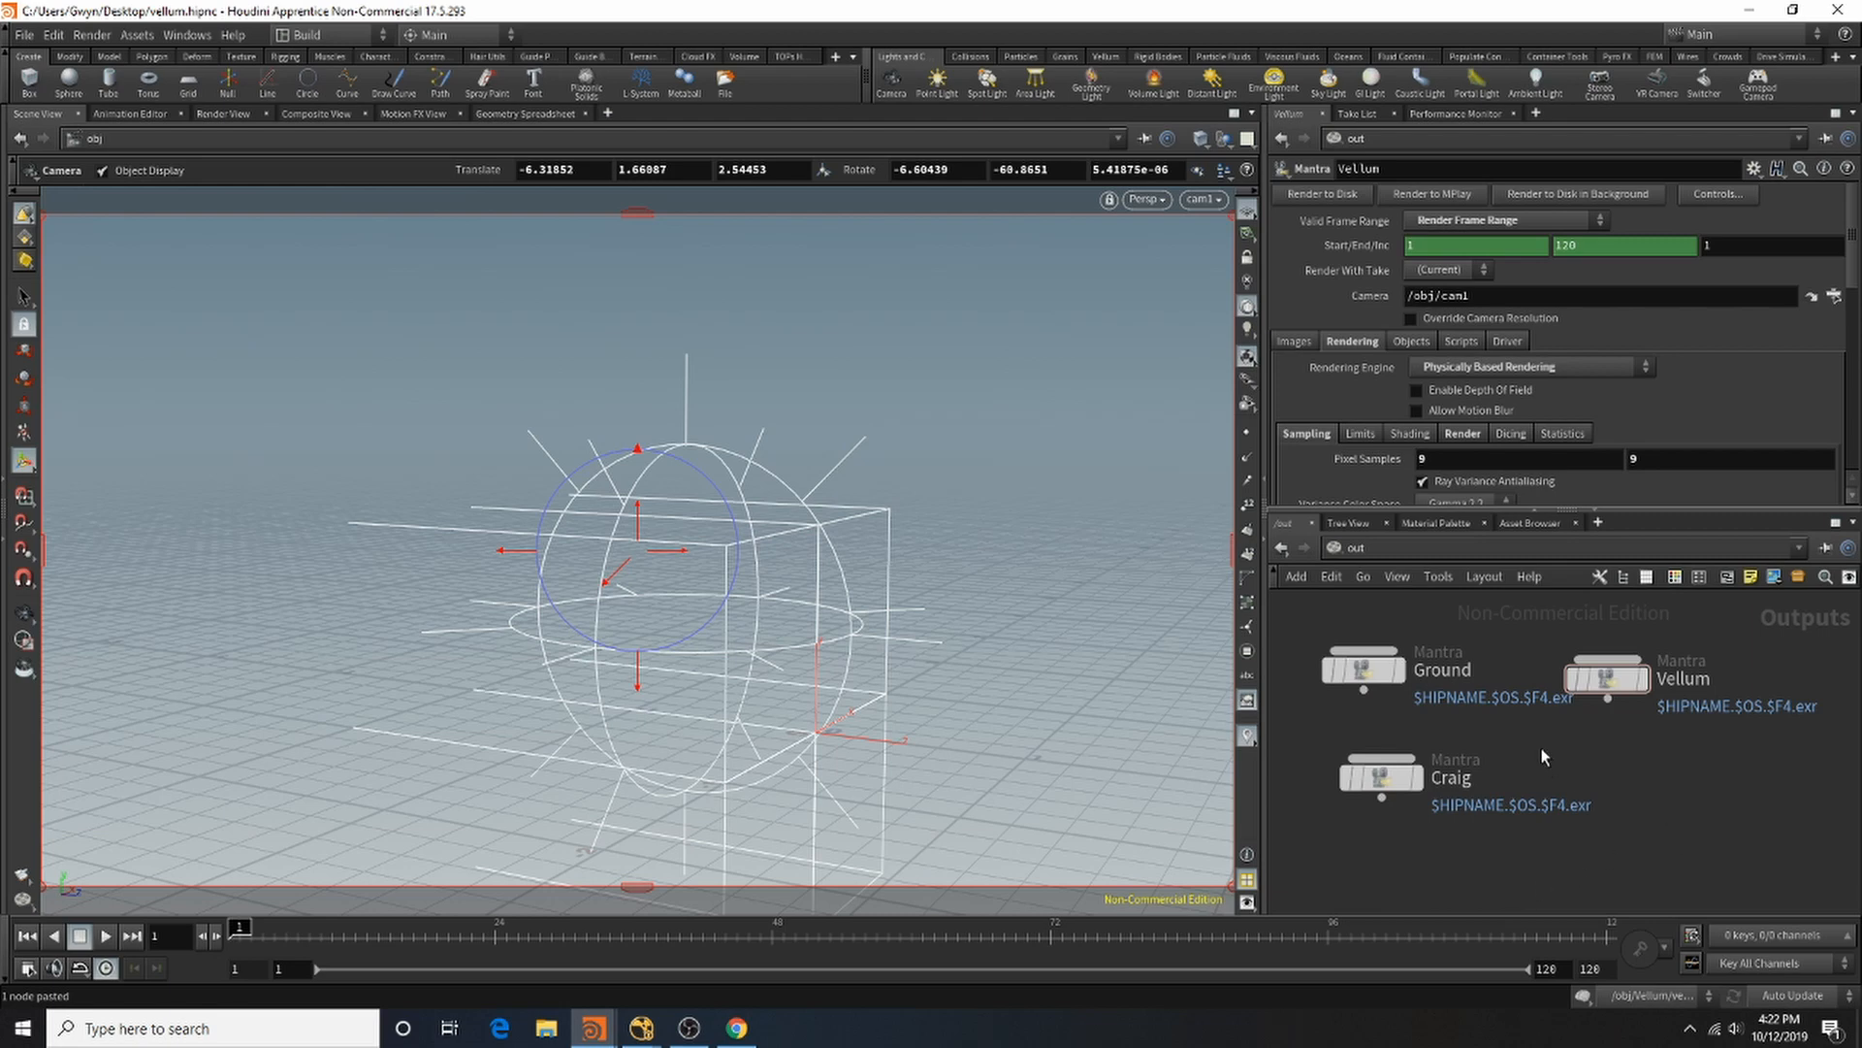
drag(1597, 675, 1578, 667)
mouse_move(1382, 755)
mouse_down()
mouse_move(1376, 730)
mouse_move(1372, 772)
mouse_up()
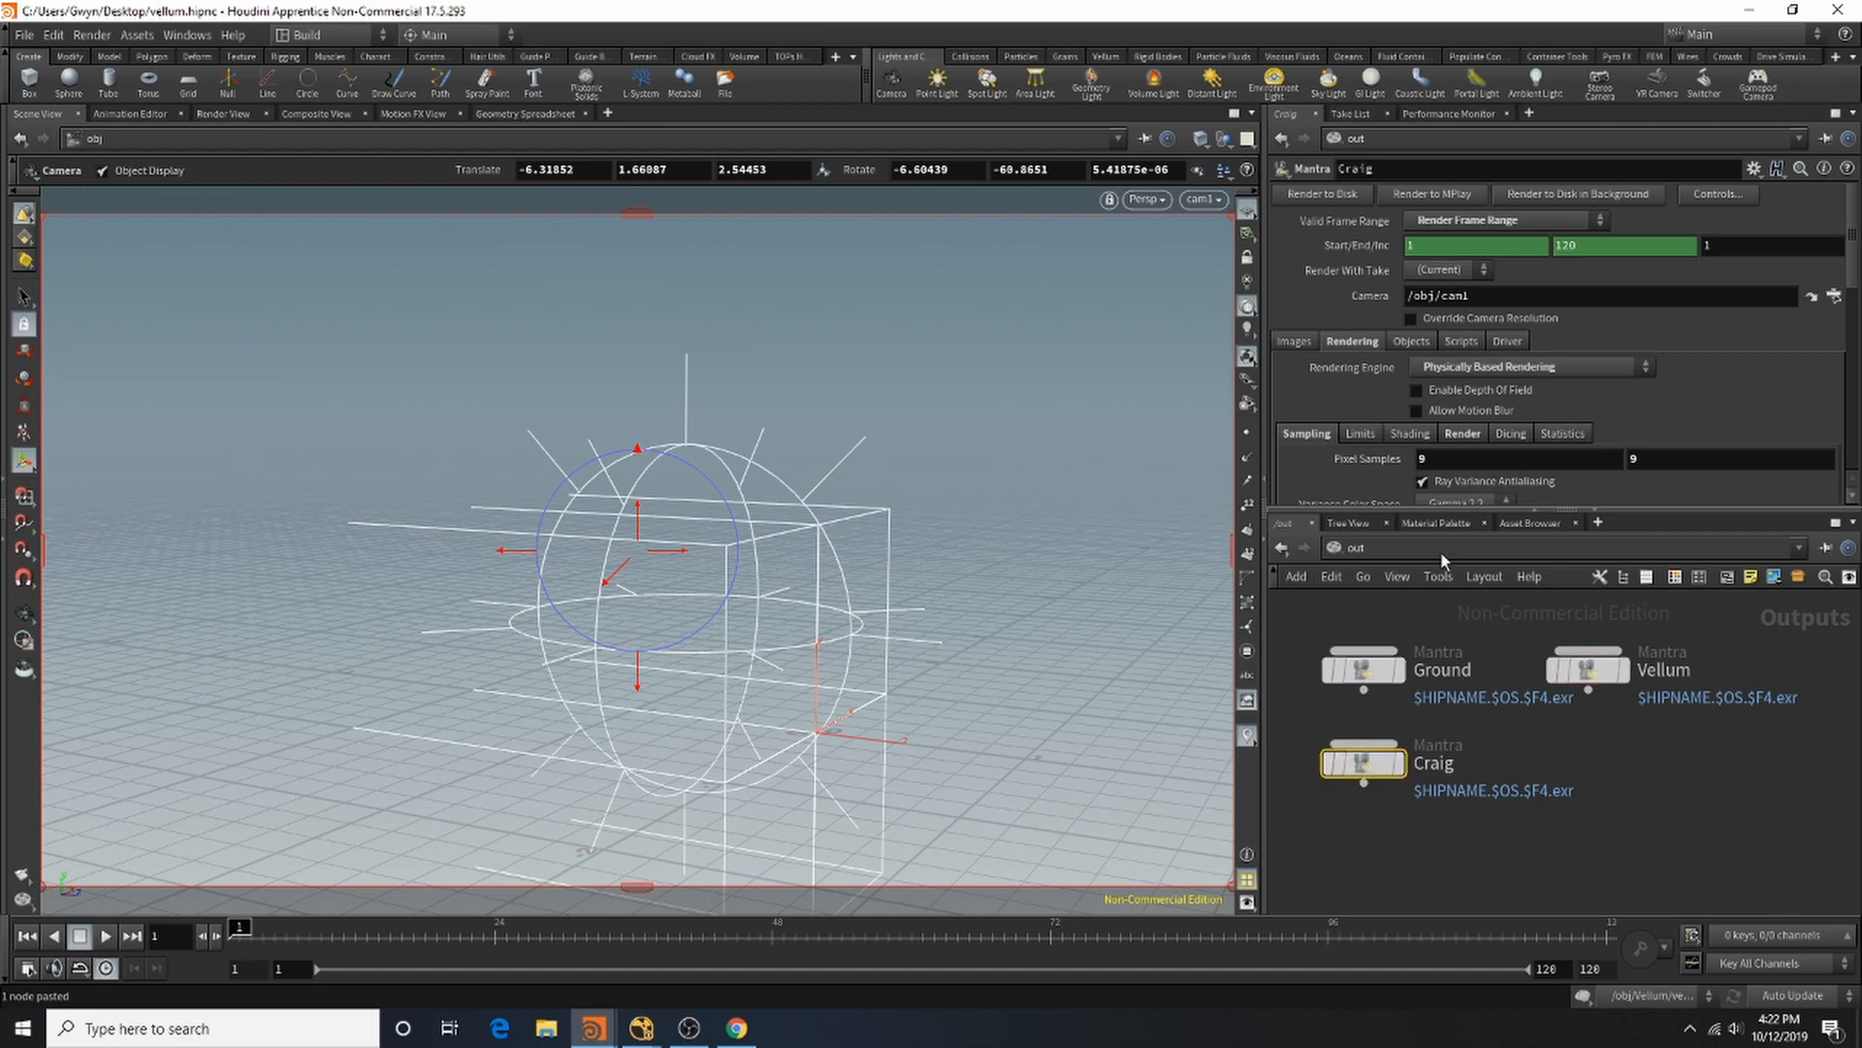
Step: Enable Allow Motion Blur on the Vellum and Craig Mantra nodes
click(1458, 413)
click(1588, 669)
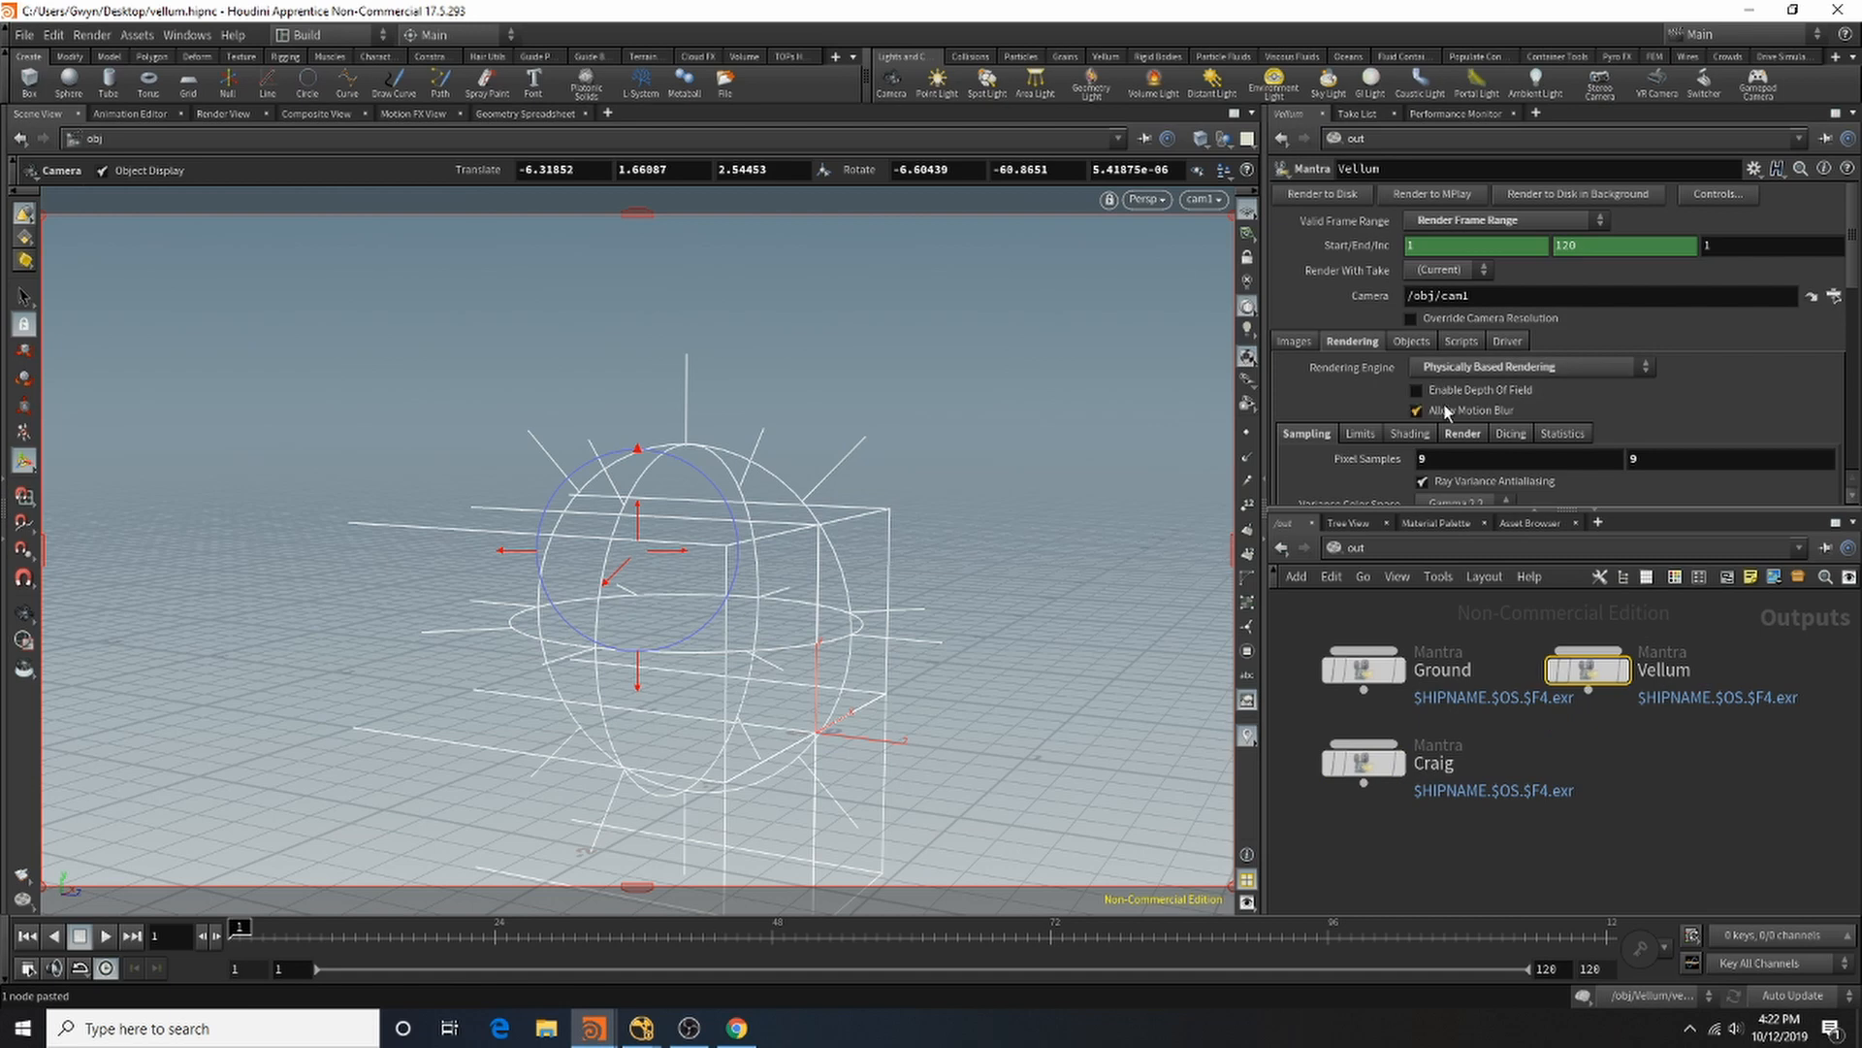
click(1363, 762)
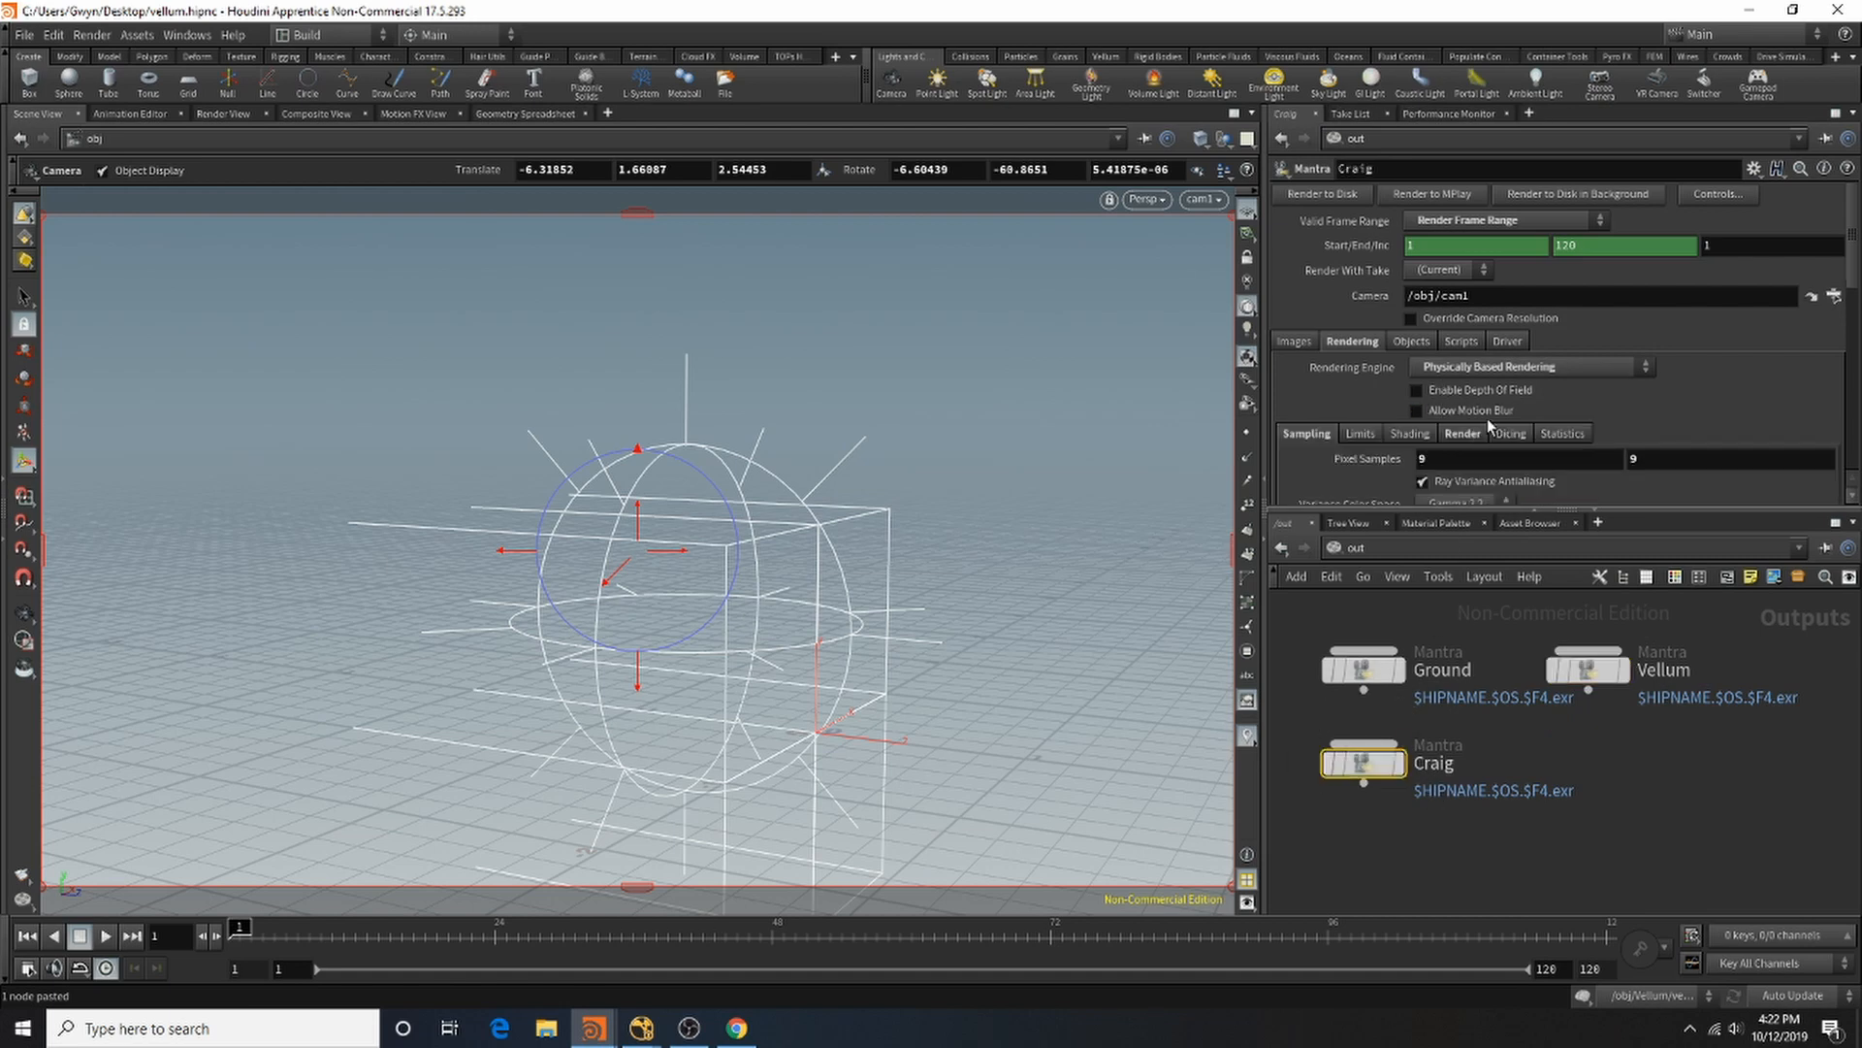
click(1470, 411)
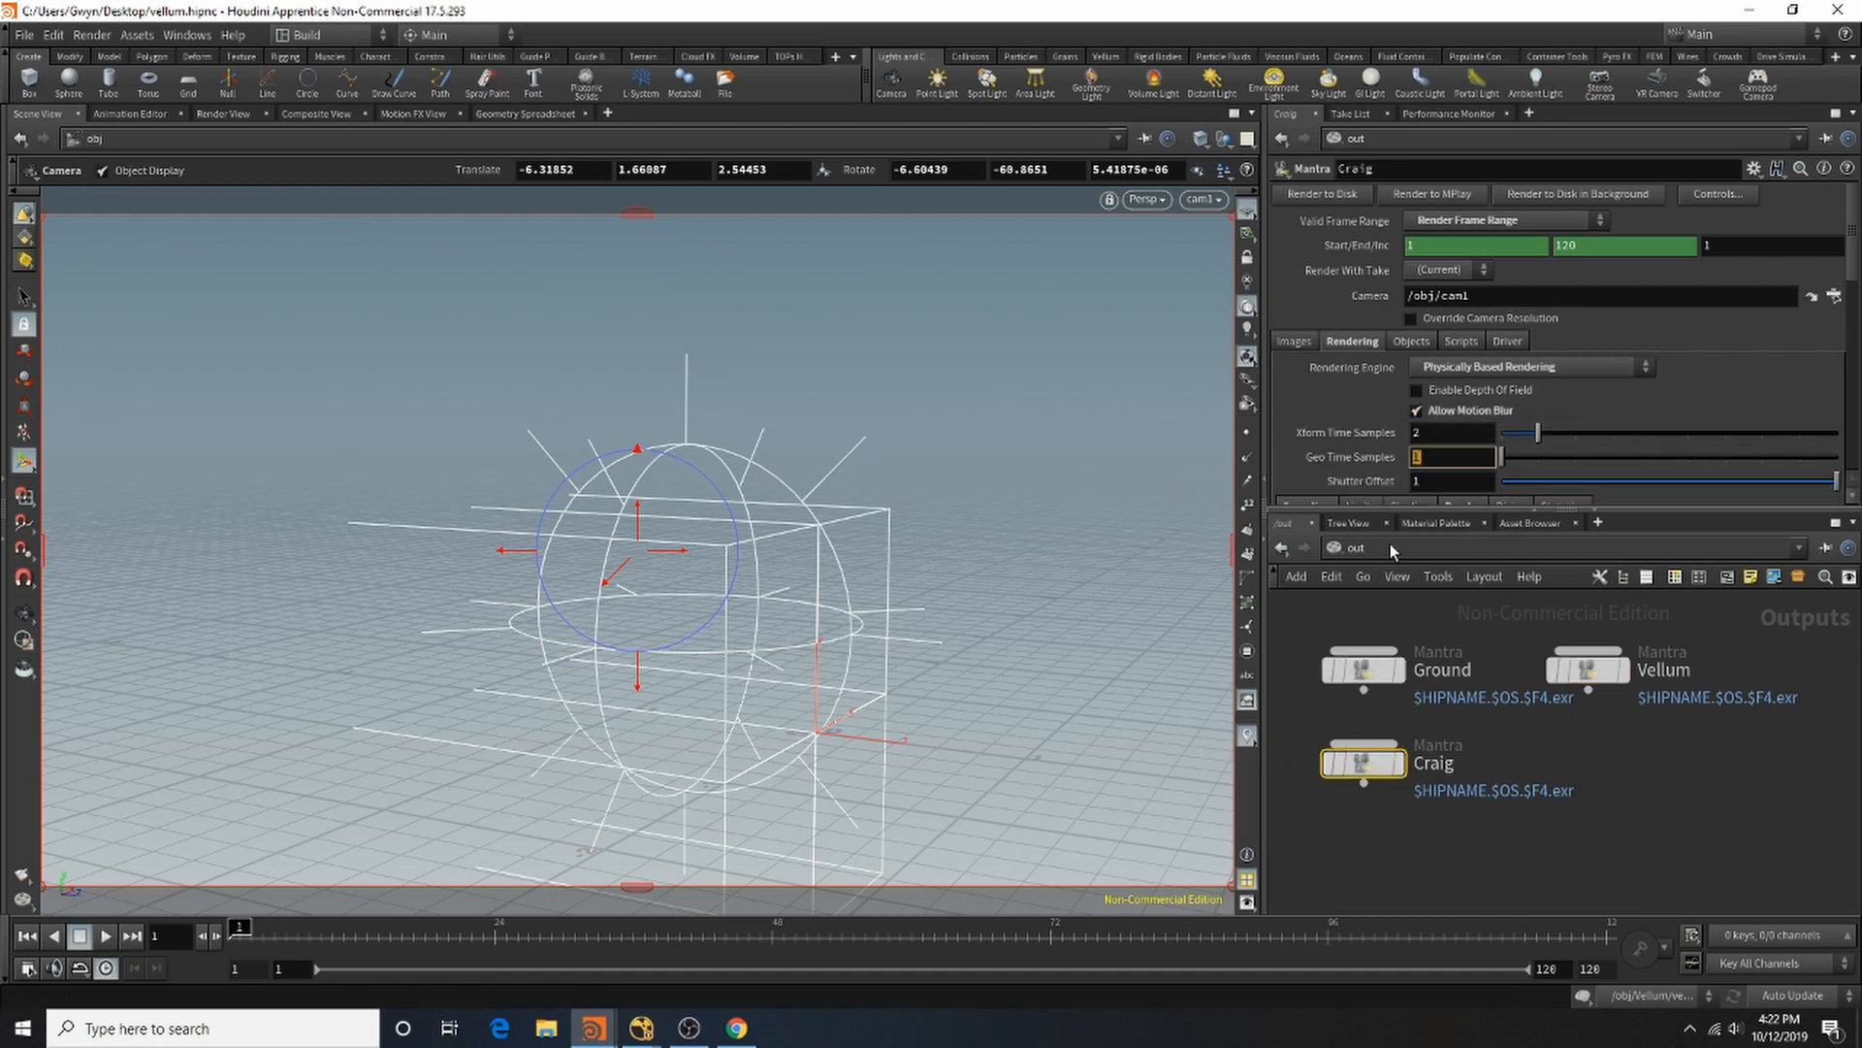
Step: Set Geo Time Samples to 2 and Shutter Offset to 0 on the Vellum and Craig Mantra nodes
click(1565, 671)
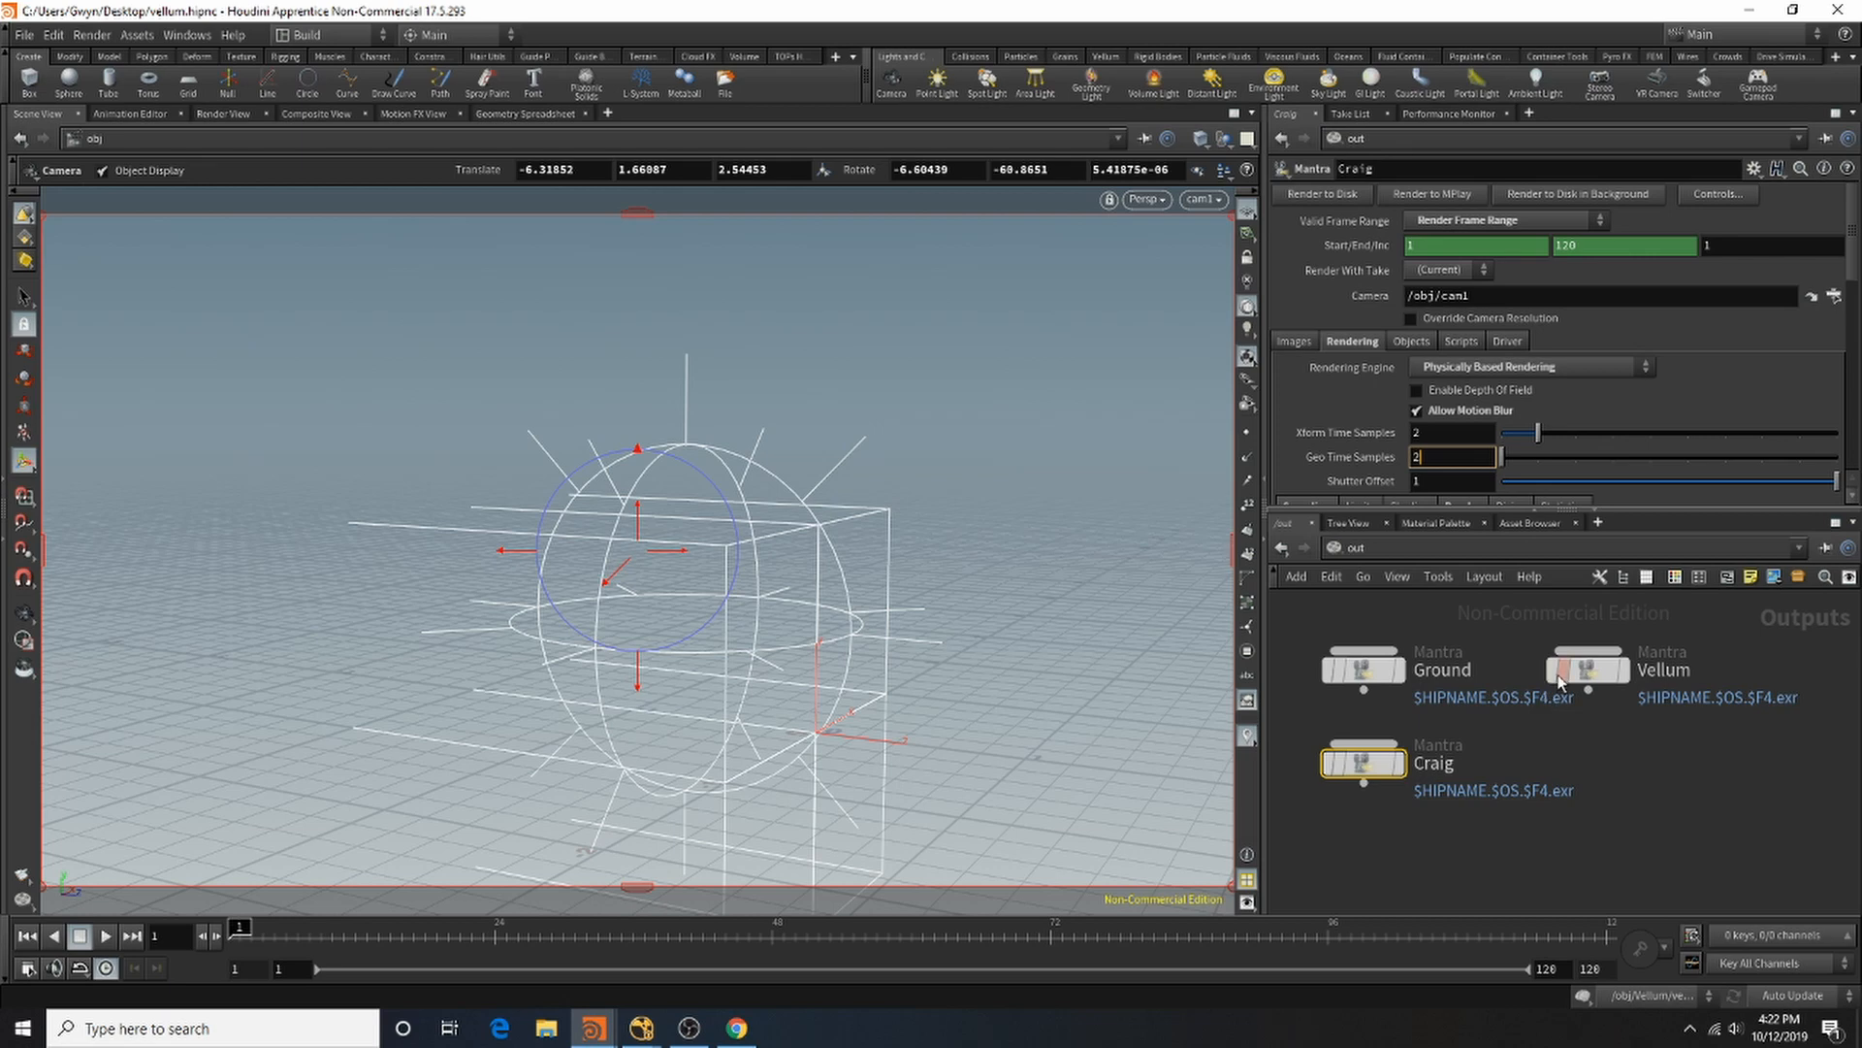
click(1452, 457)
text(2)
key(Tab)
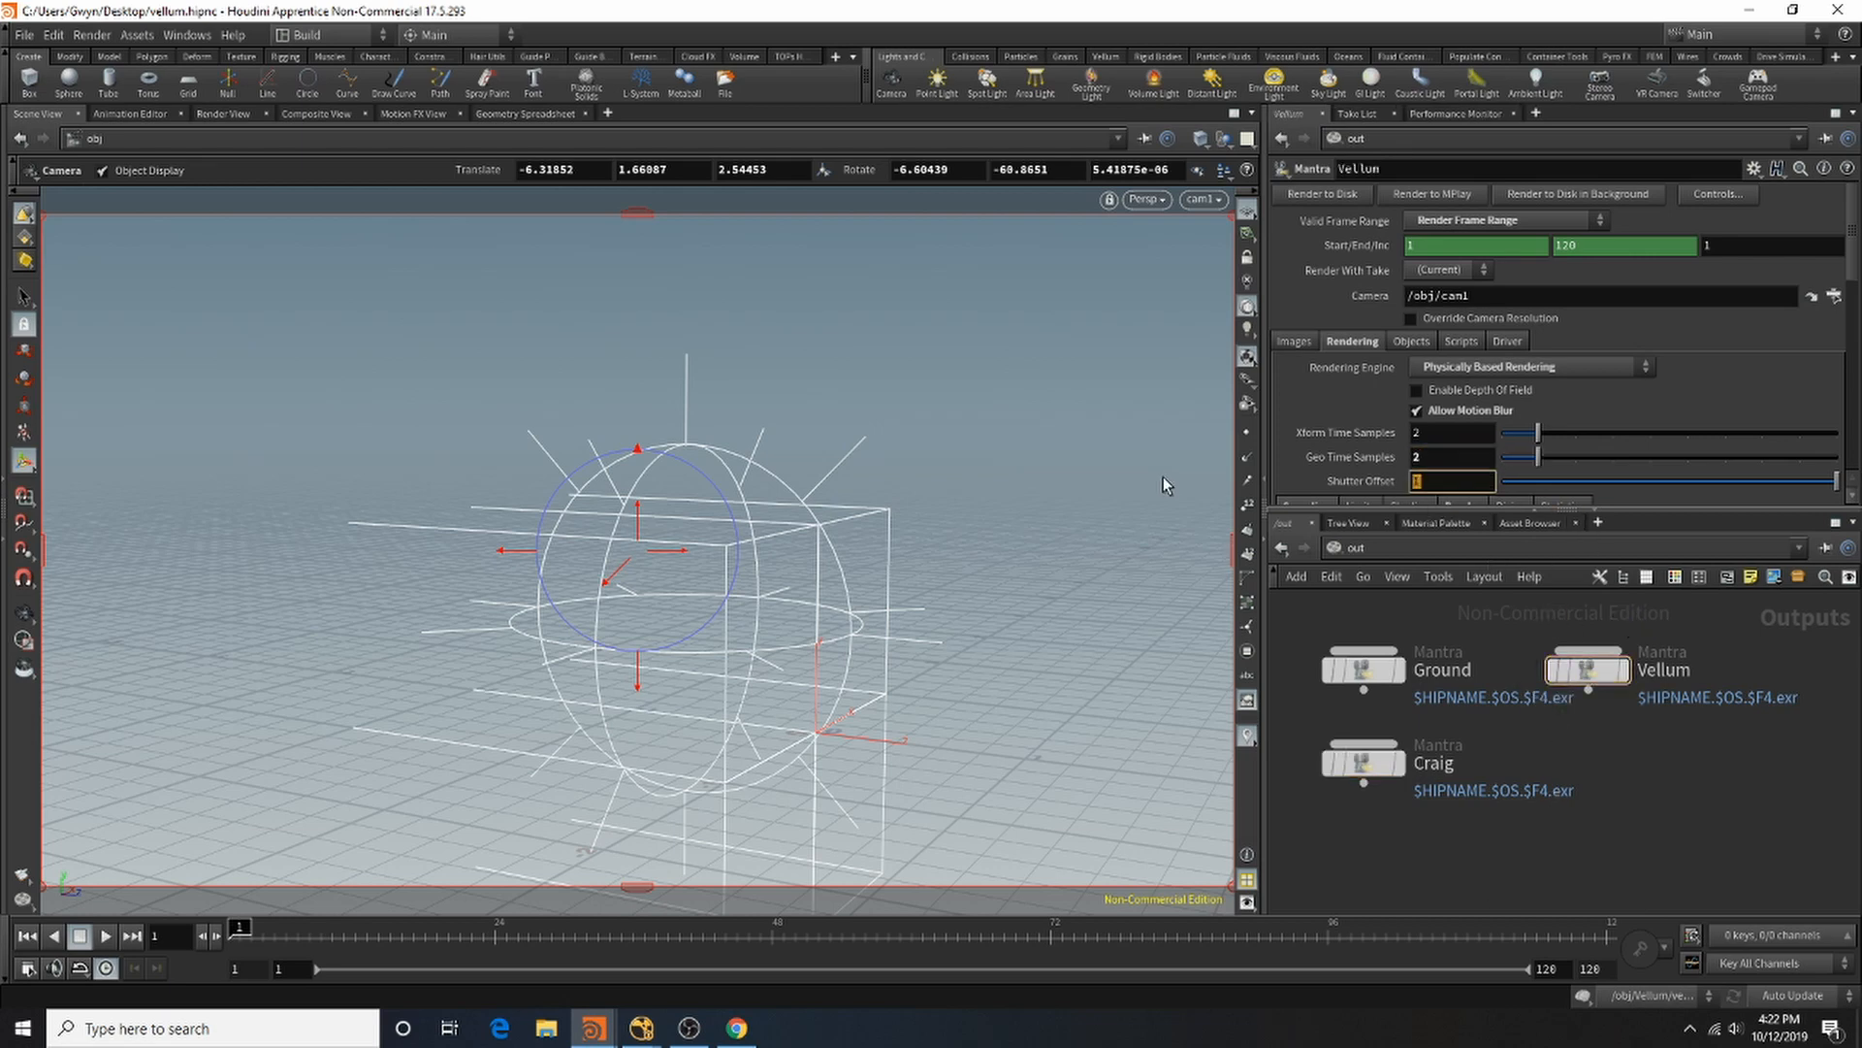
text(0)
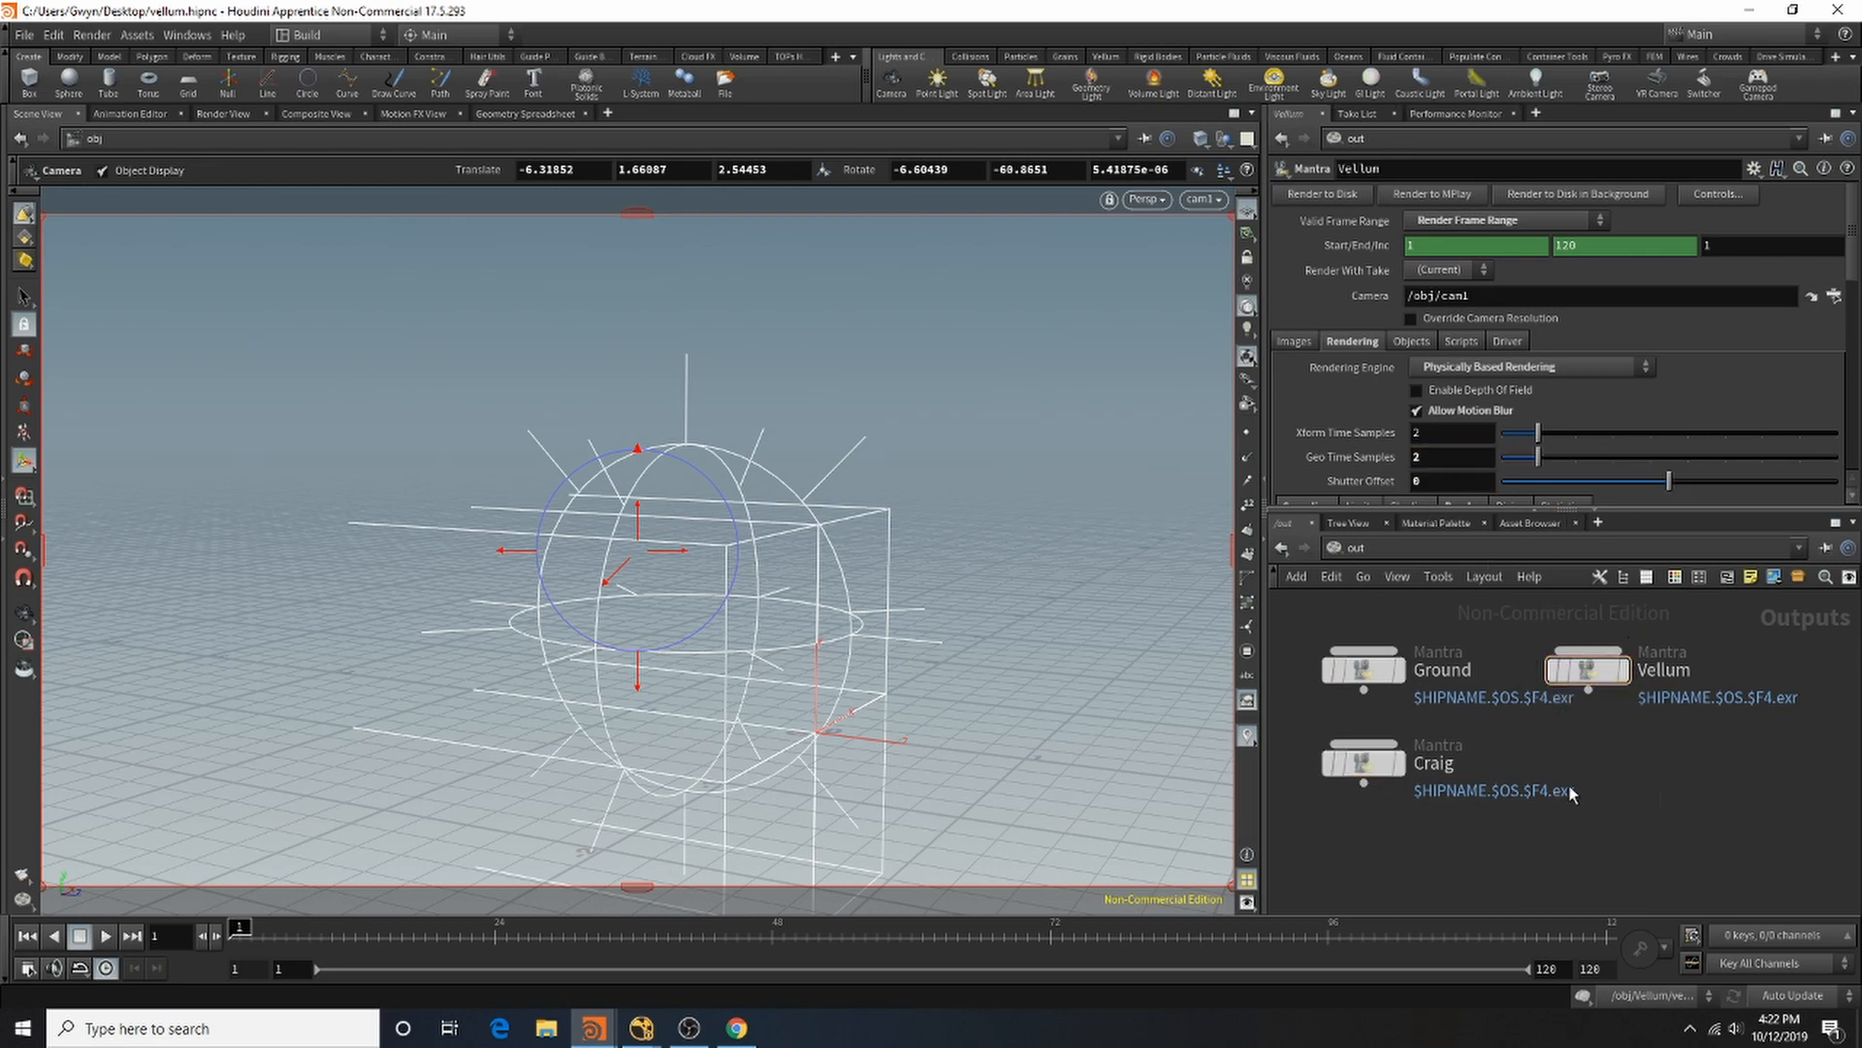
click(1385, 771)
text(0)
click(1602, 737)
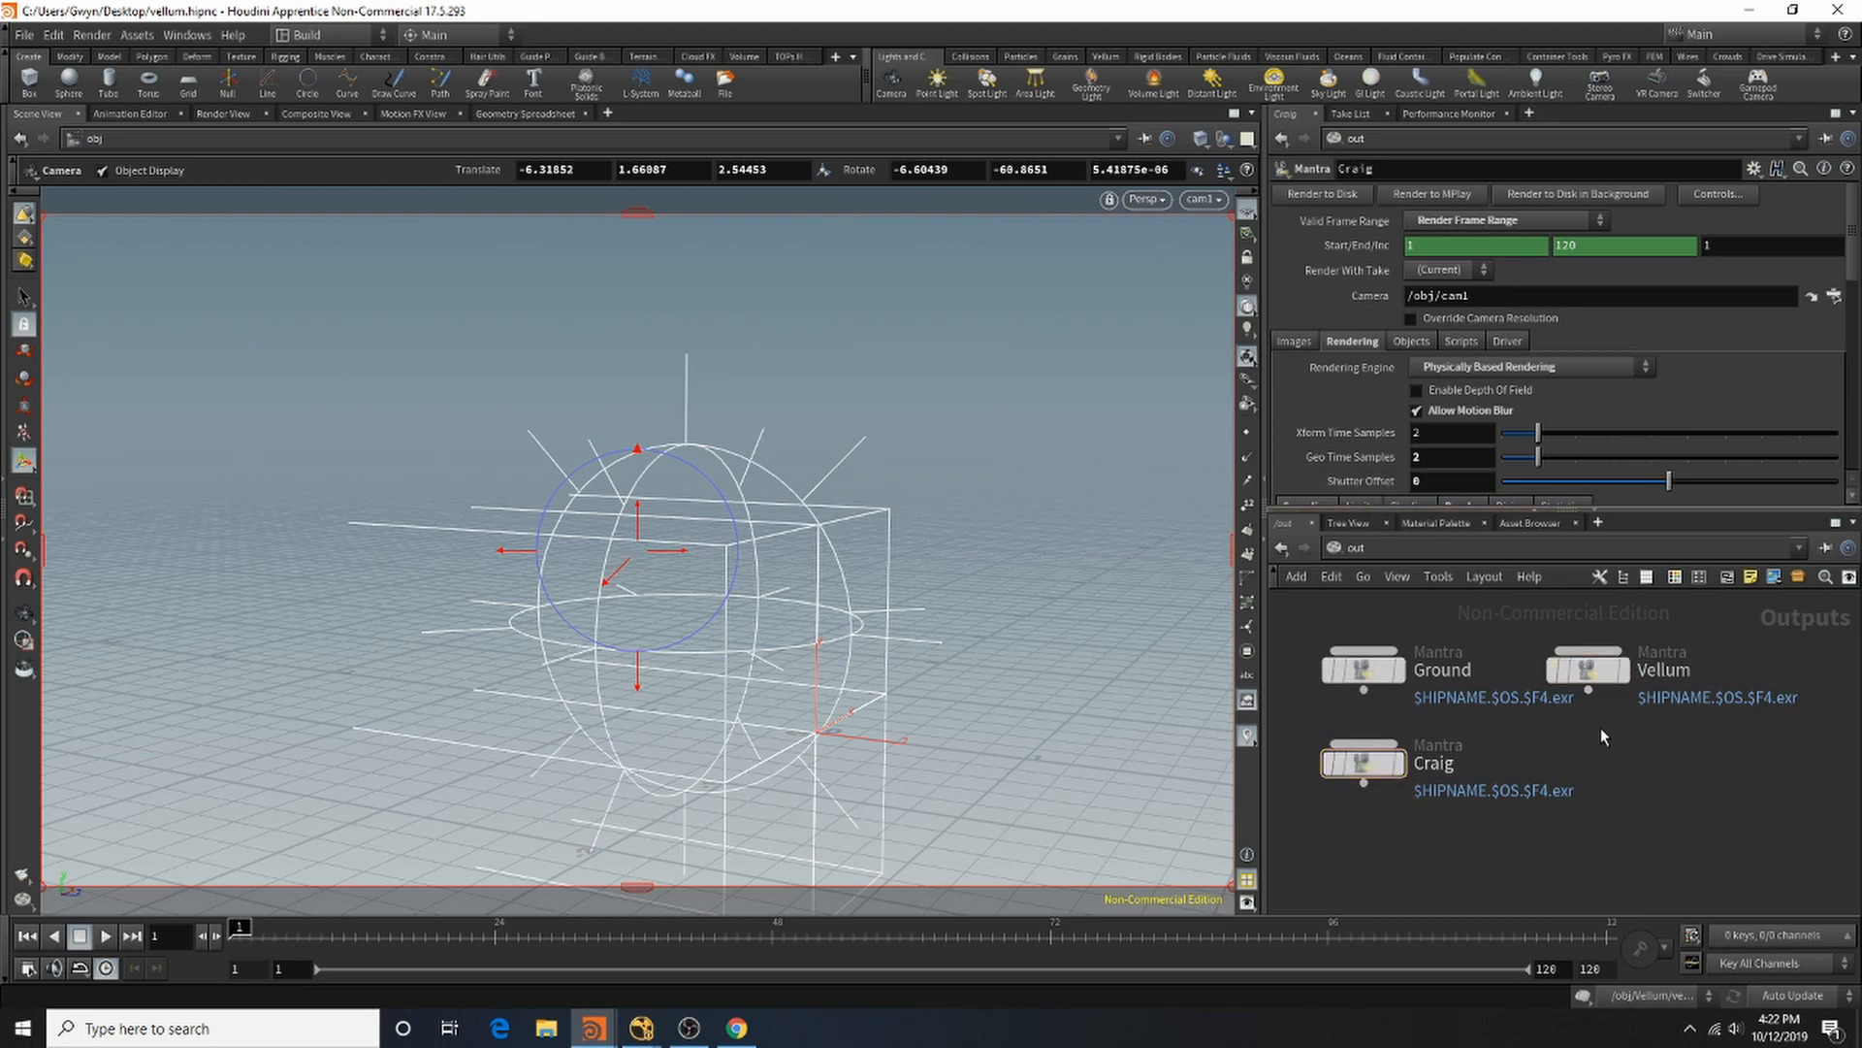
Step: Switch to the obj network and set Render_Vellum's Geometry Velocity Blur to Velocity Blur
click(1422, 549)
click(1443, 629)
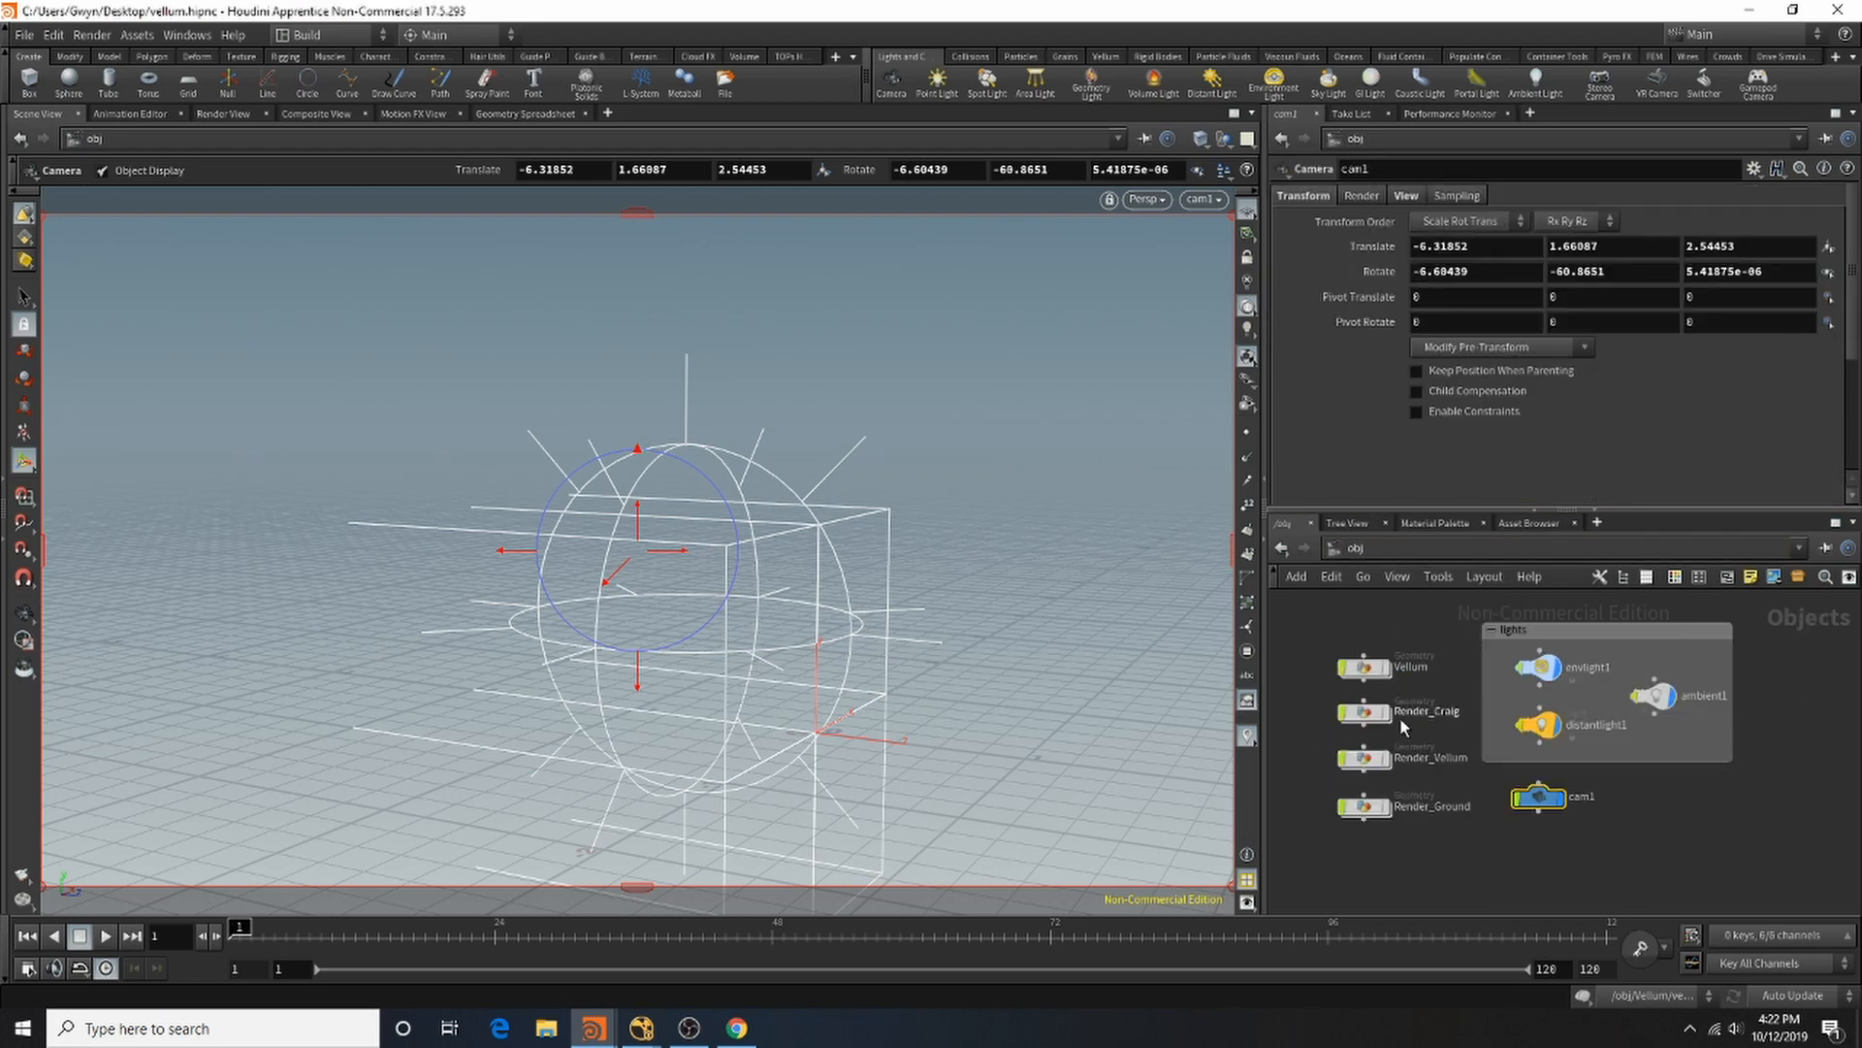
scroll(1356, 792, down, 2)
click(1387, 722)
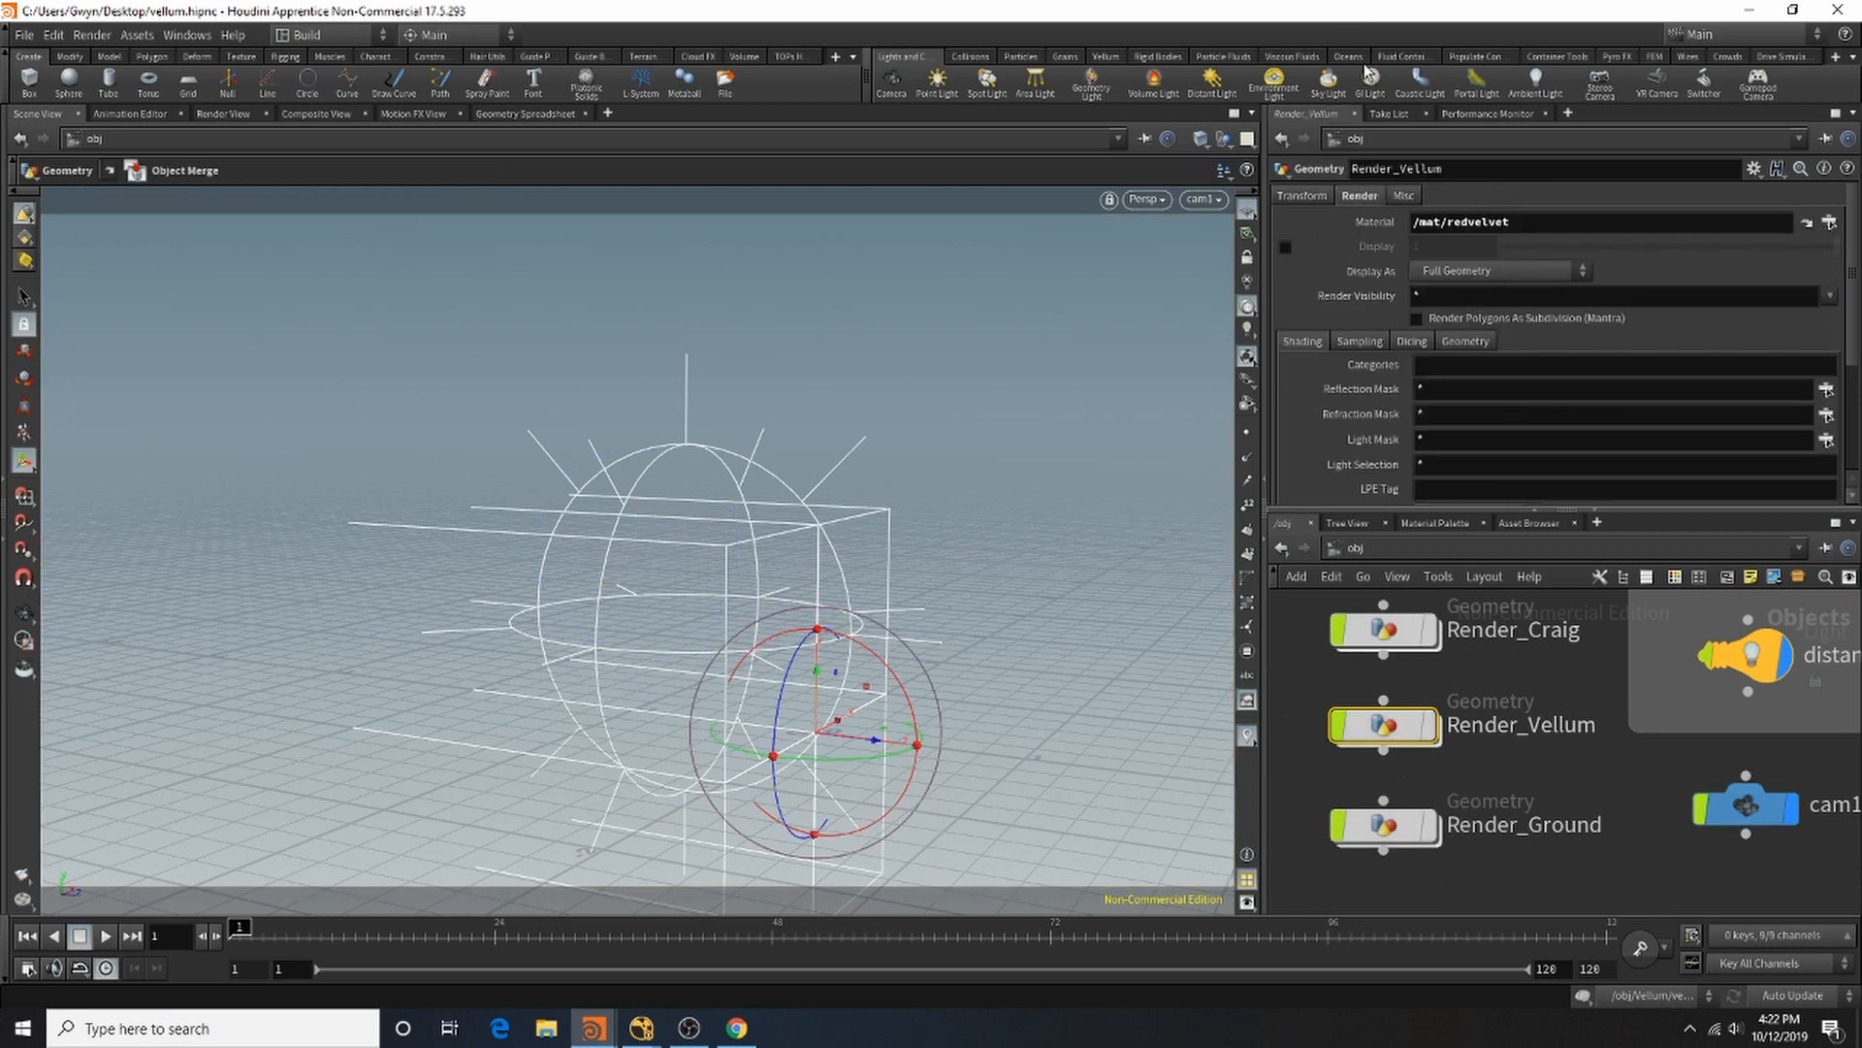
click(1360, 341)
click(1474, 365)
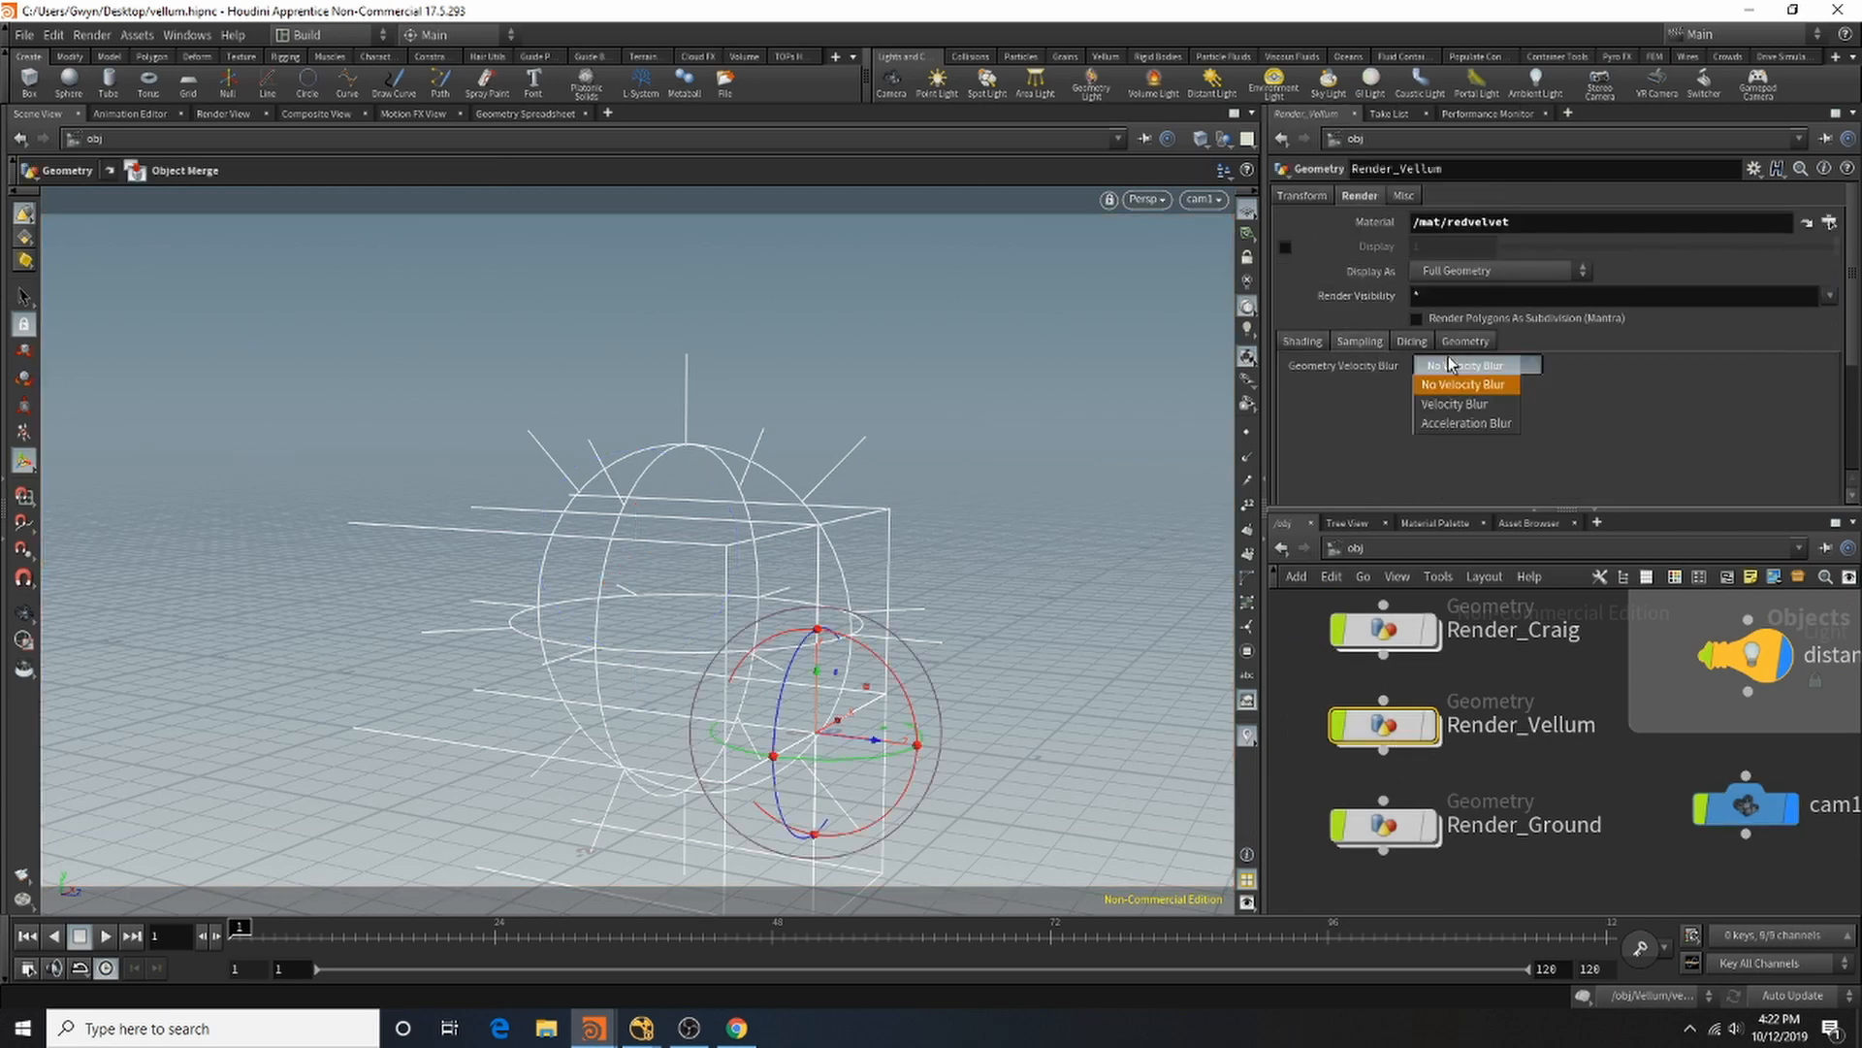
click(1474, 403)
Step: Set Render_Craig's Geometry Velocity Blur to Velocity Blur
click(1384, 630)
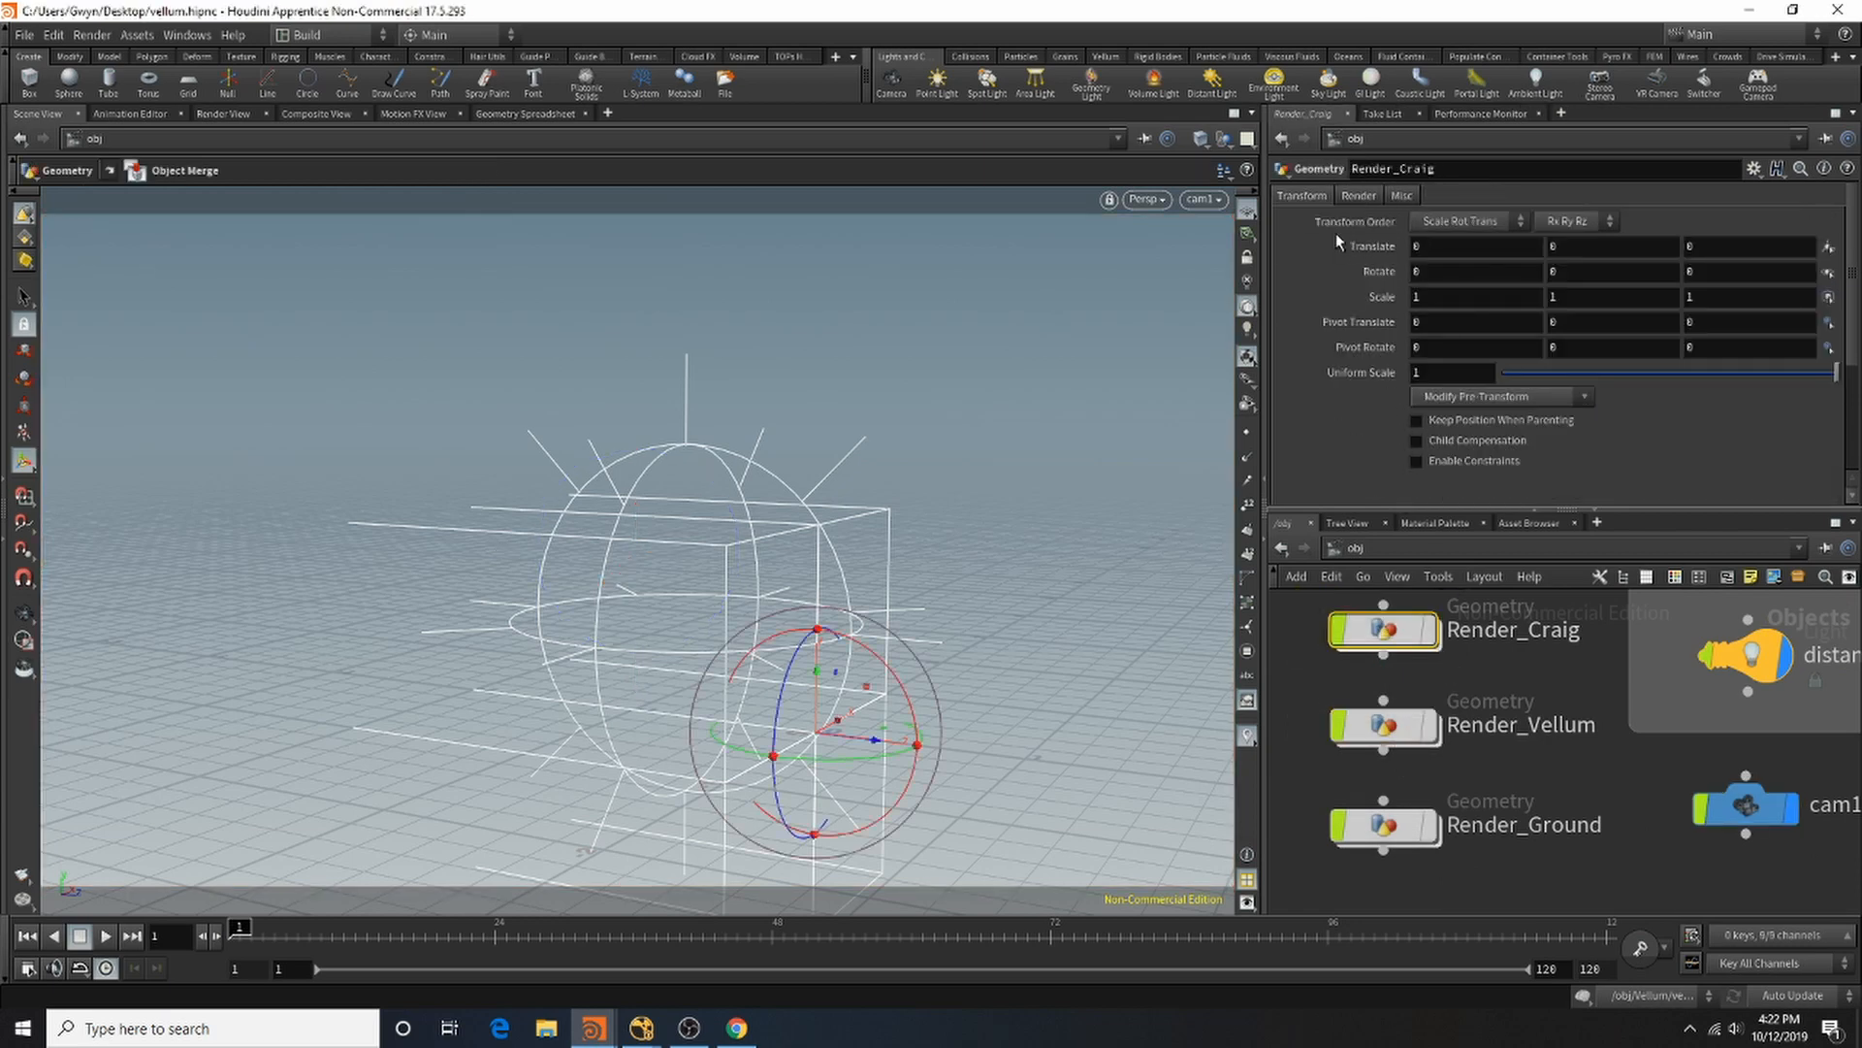
click(1359, 195)
click(1362, 341)
click(1513, 364)
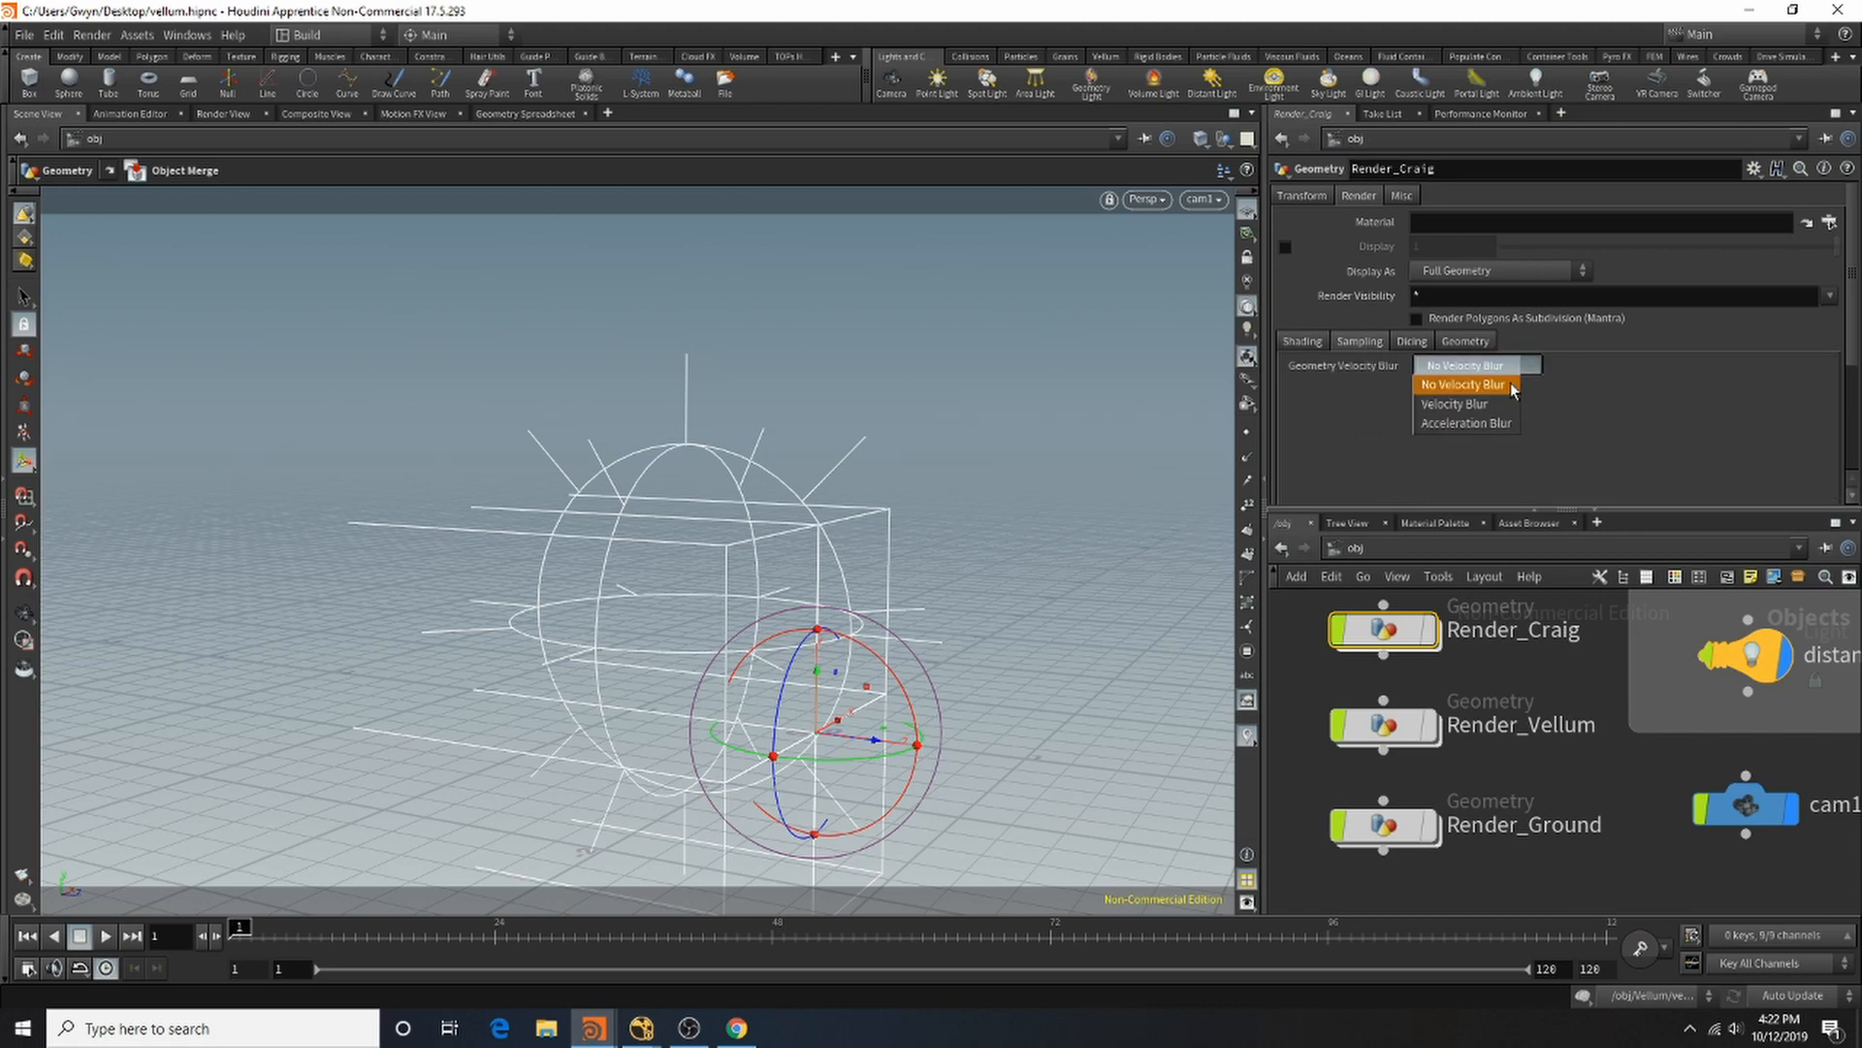
click(1460, 404)
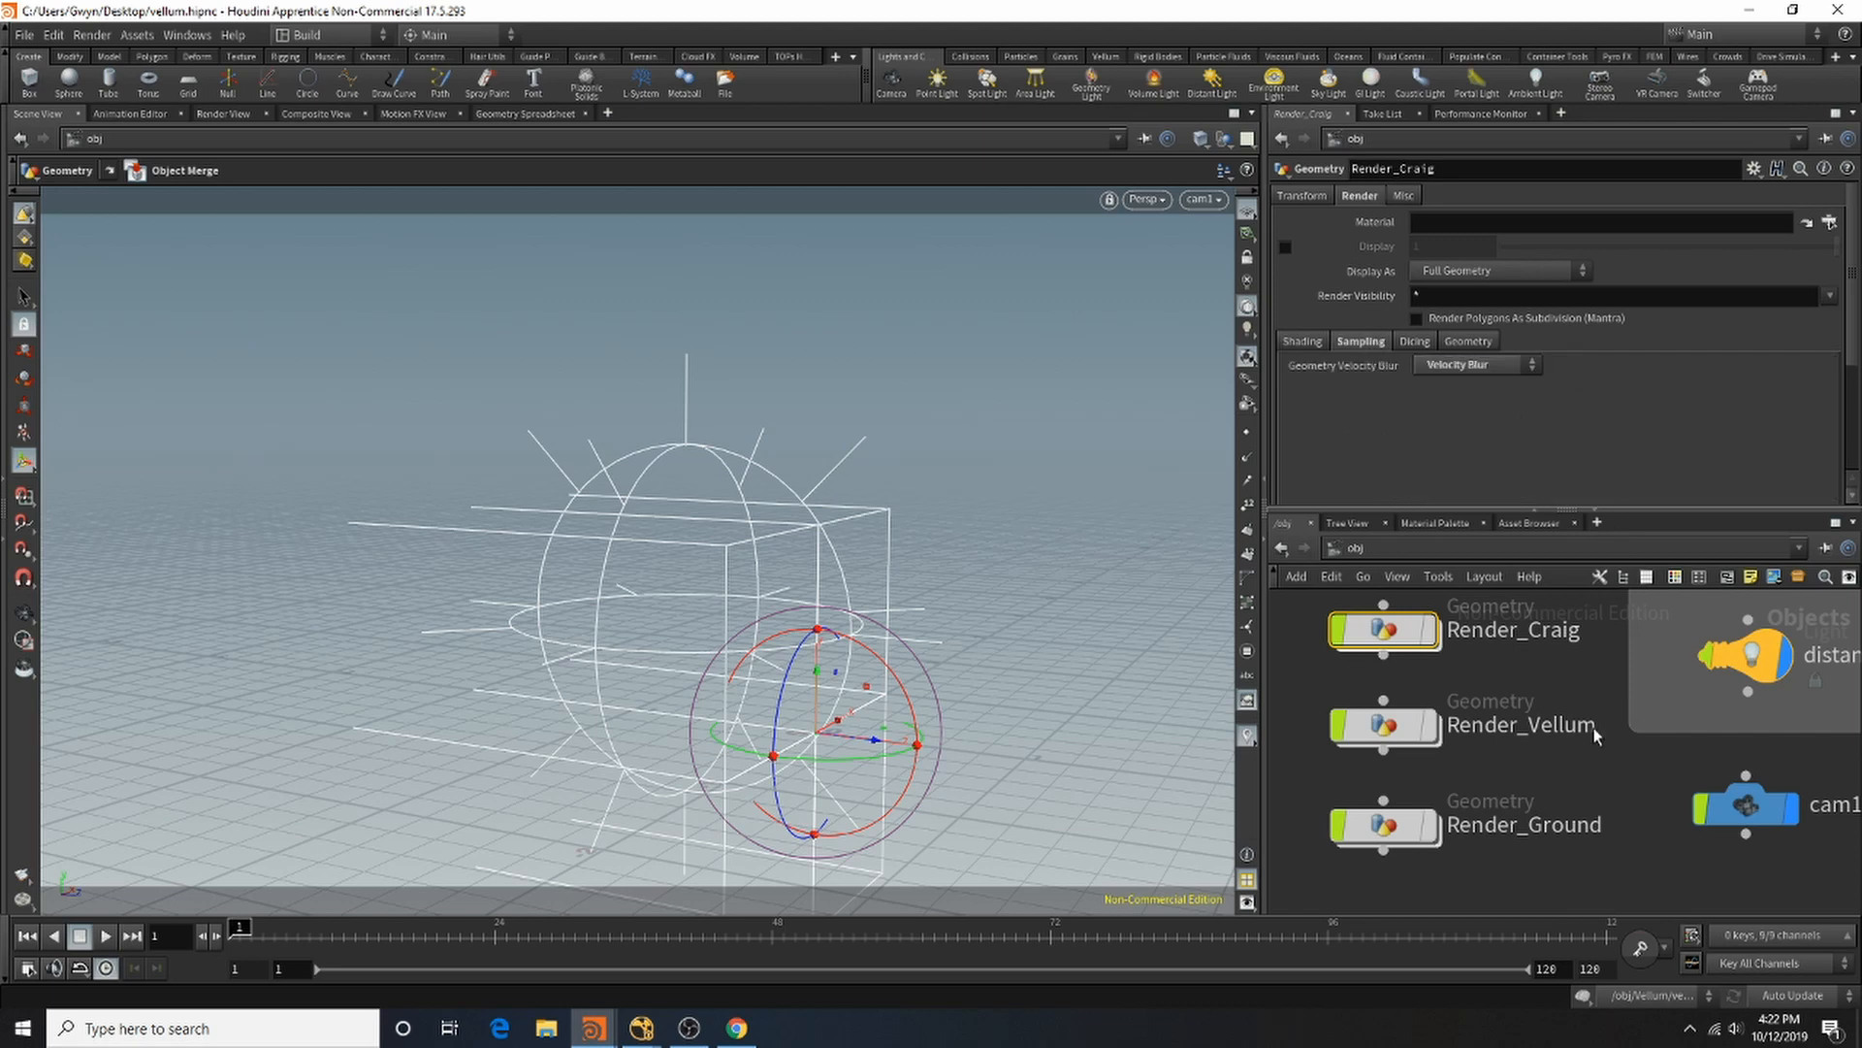
Step: Return to the out network, open the Render View and save the scene
click(1501, 576)
click(1513, 665)
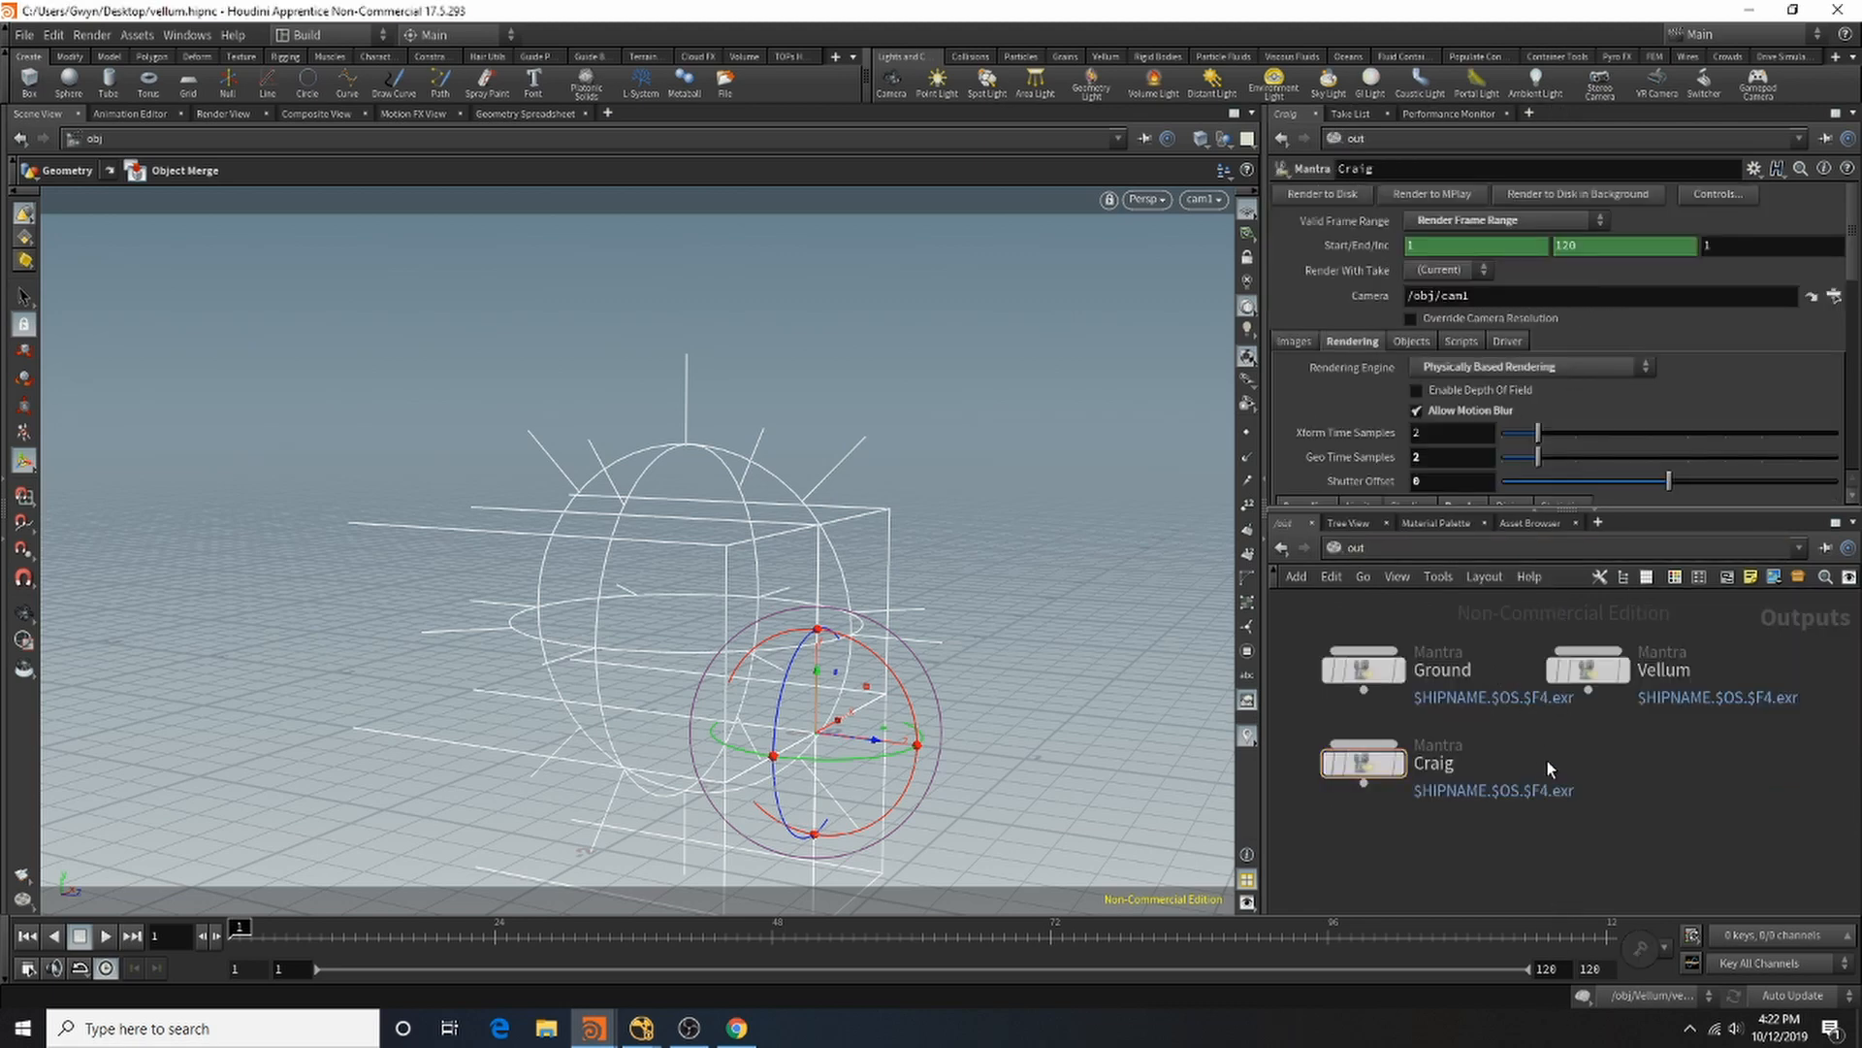
click(224, 113)
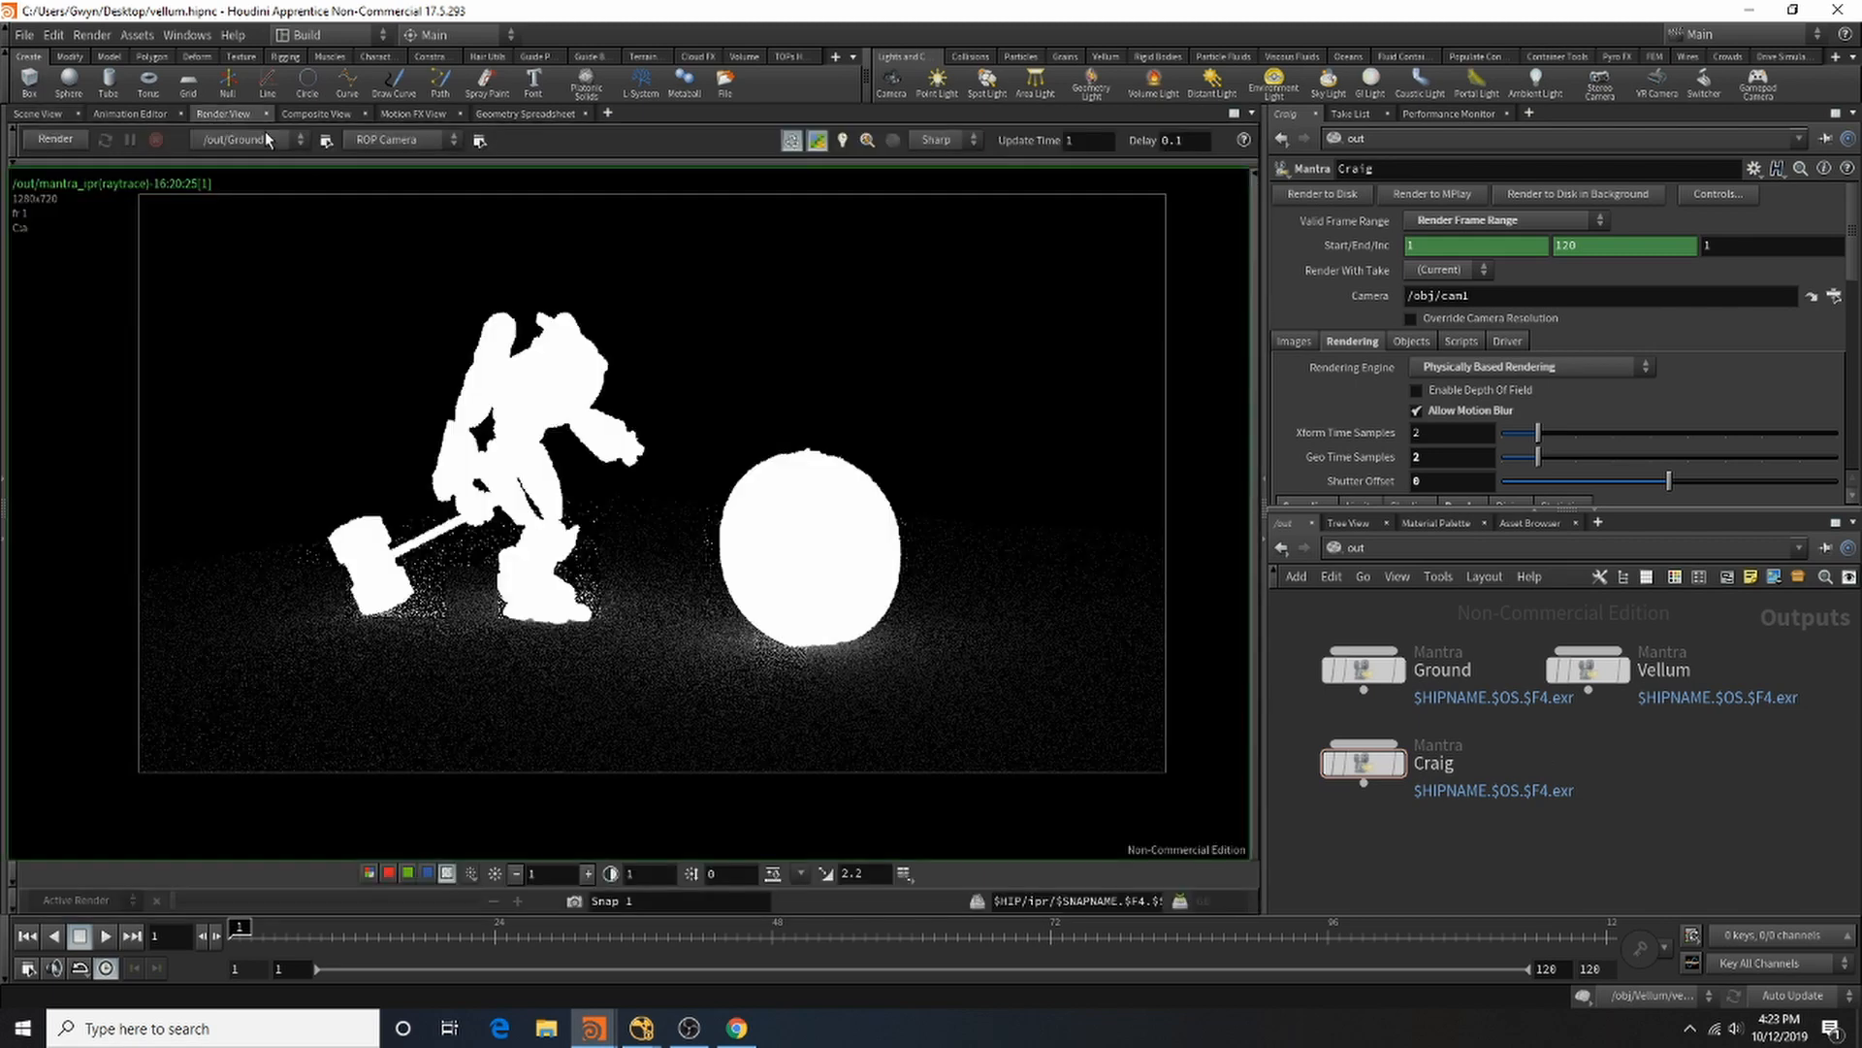
click(23, 35)
click(32, 128)
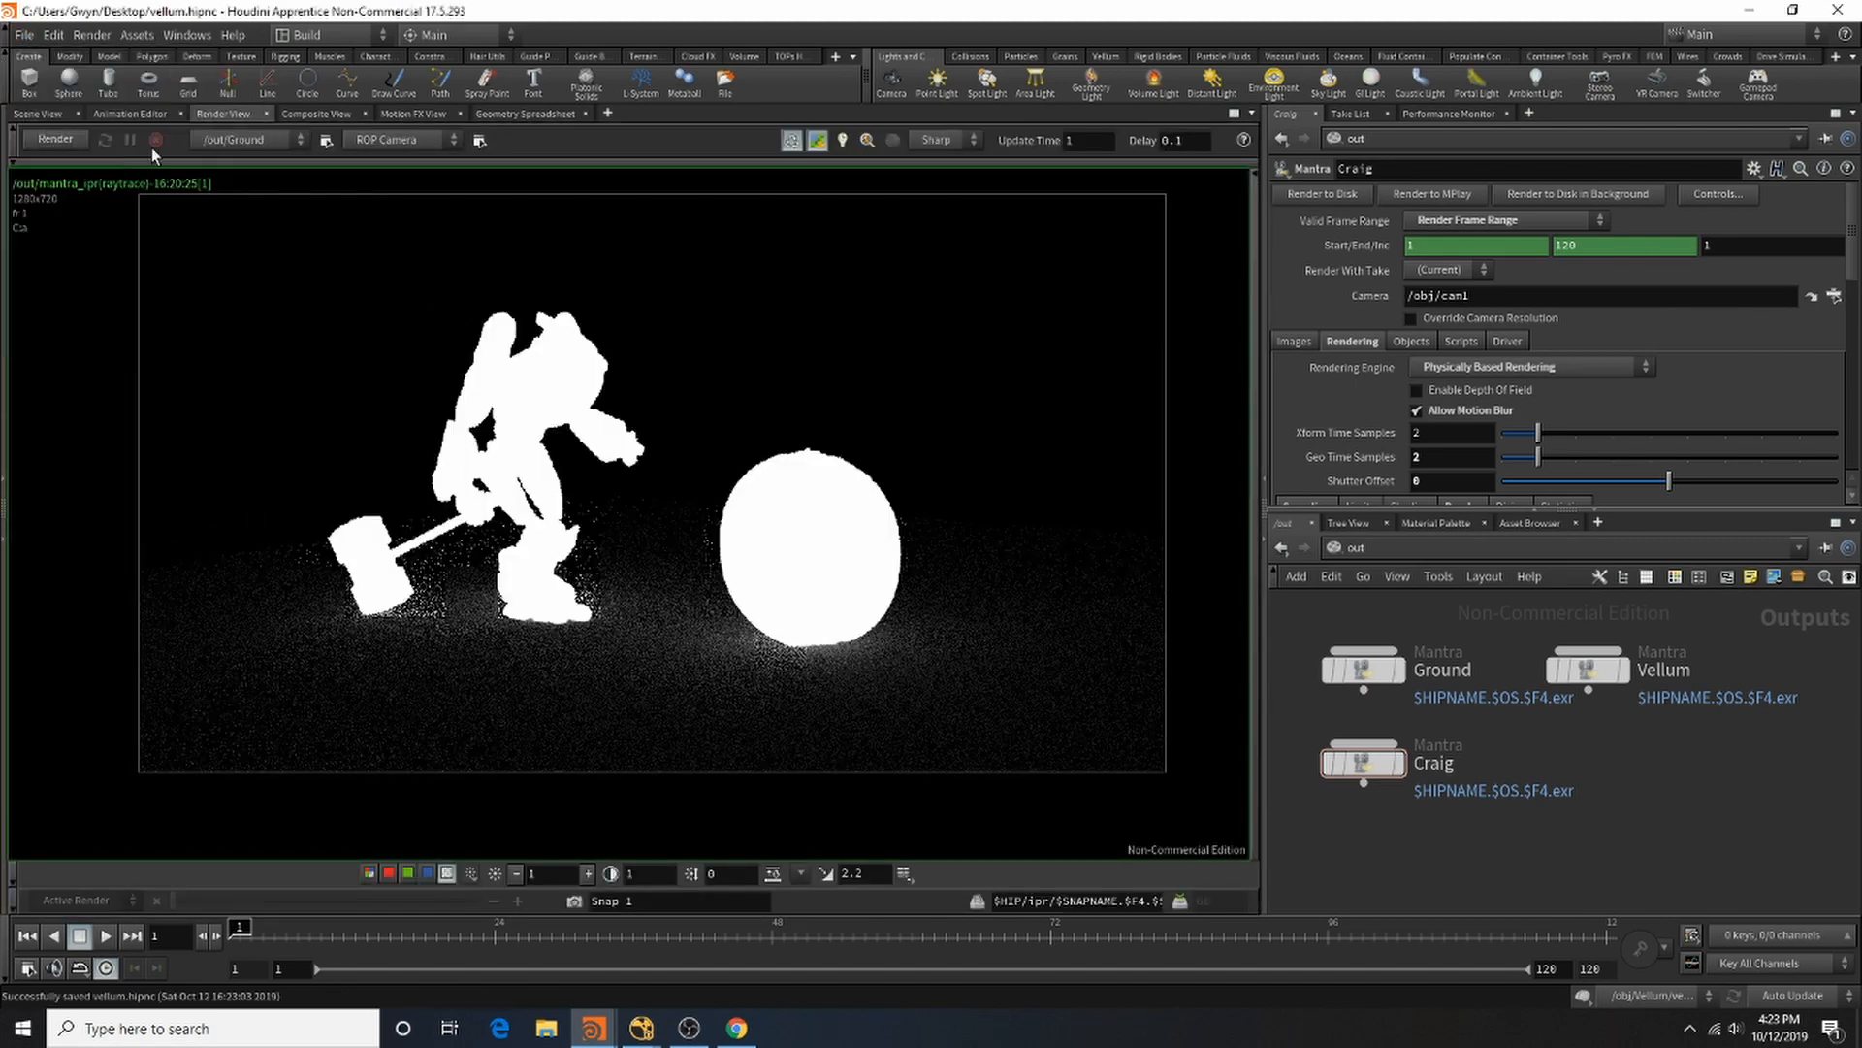
Step: Render /out/Ground in the Render View and inspect its red, green and blue channels
click(258, 146)
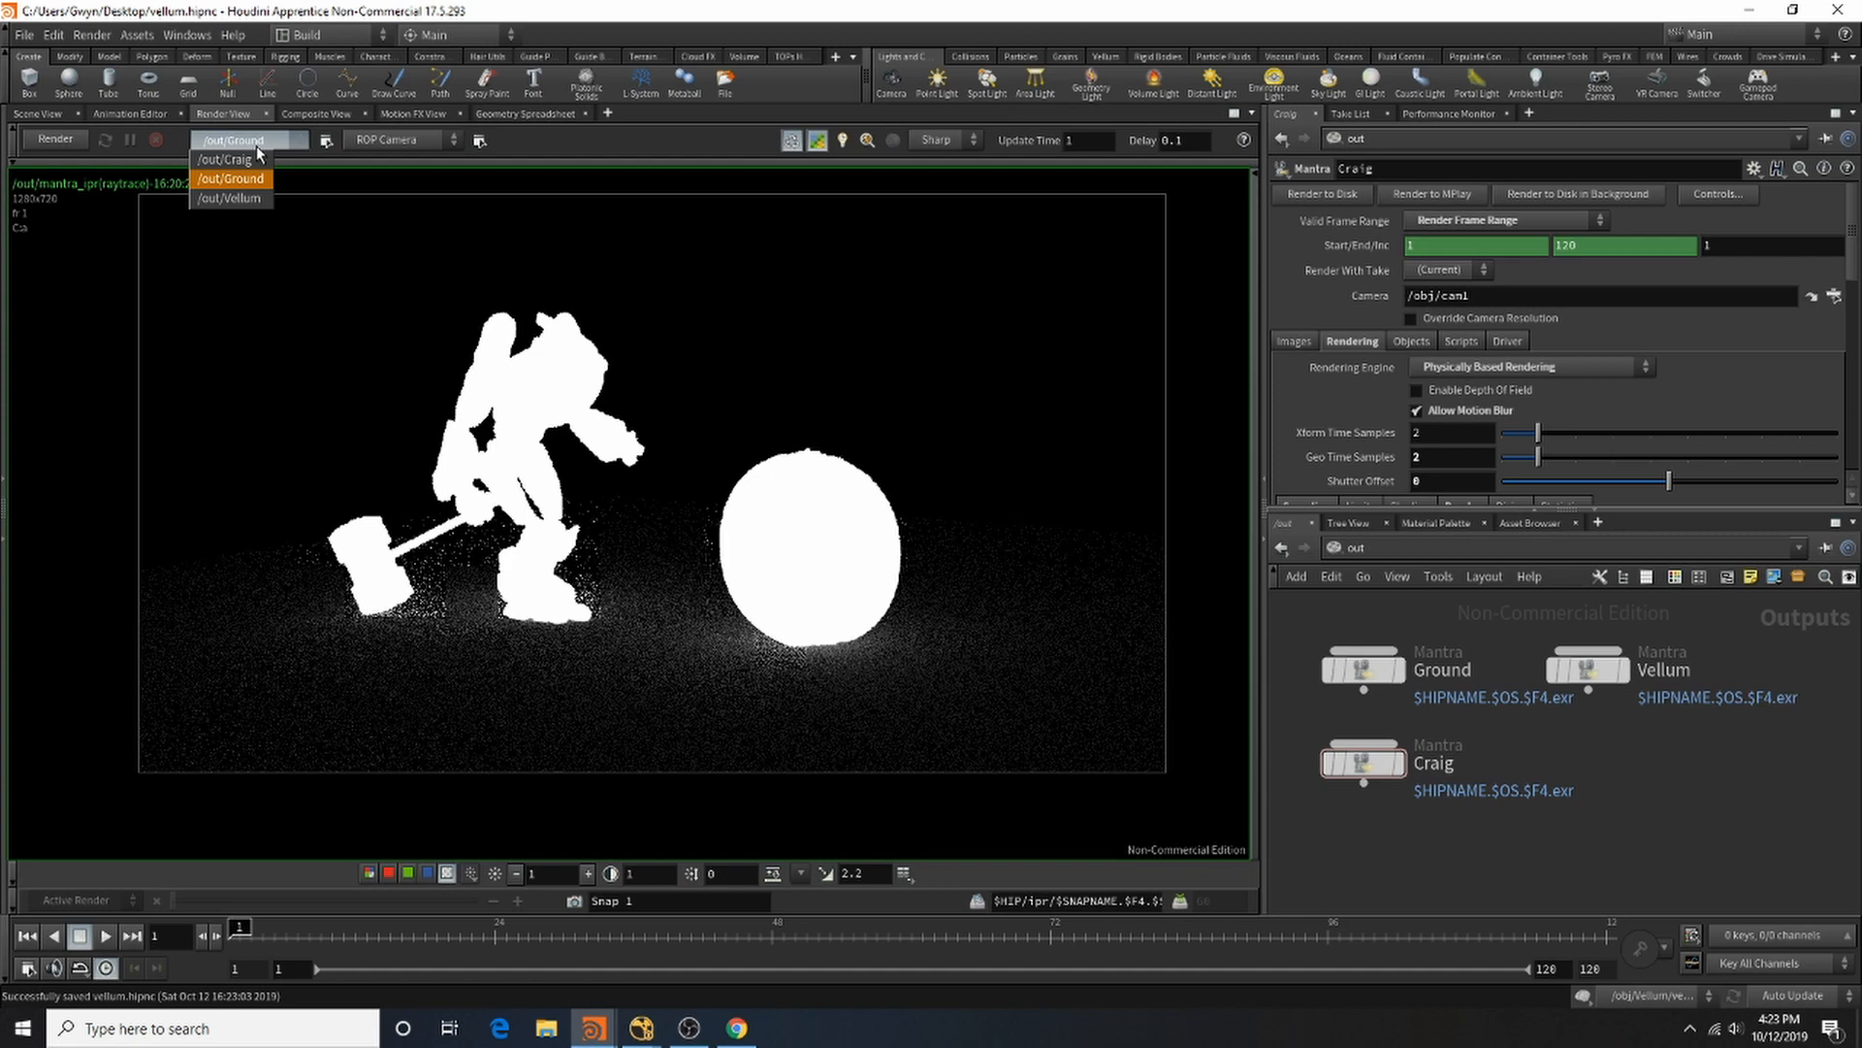
click(35, 138)
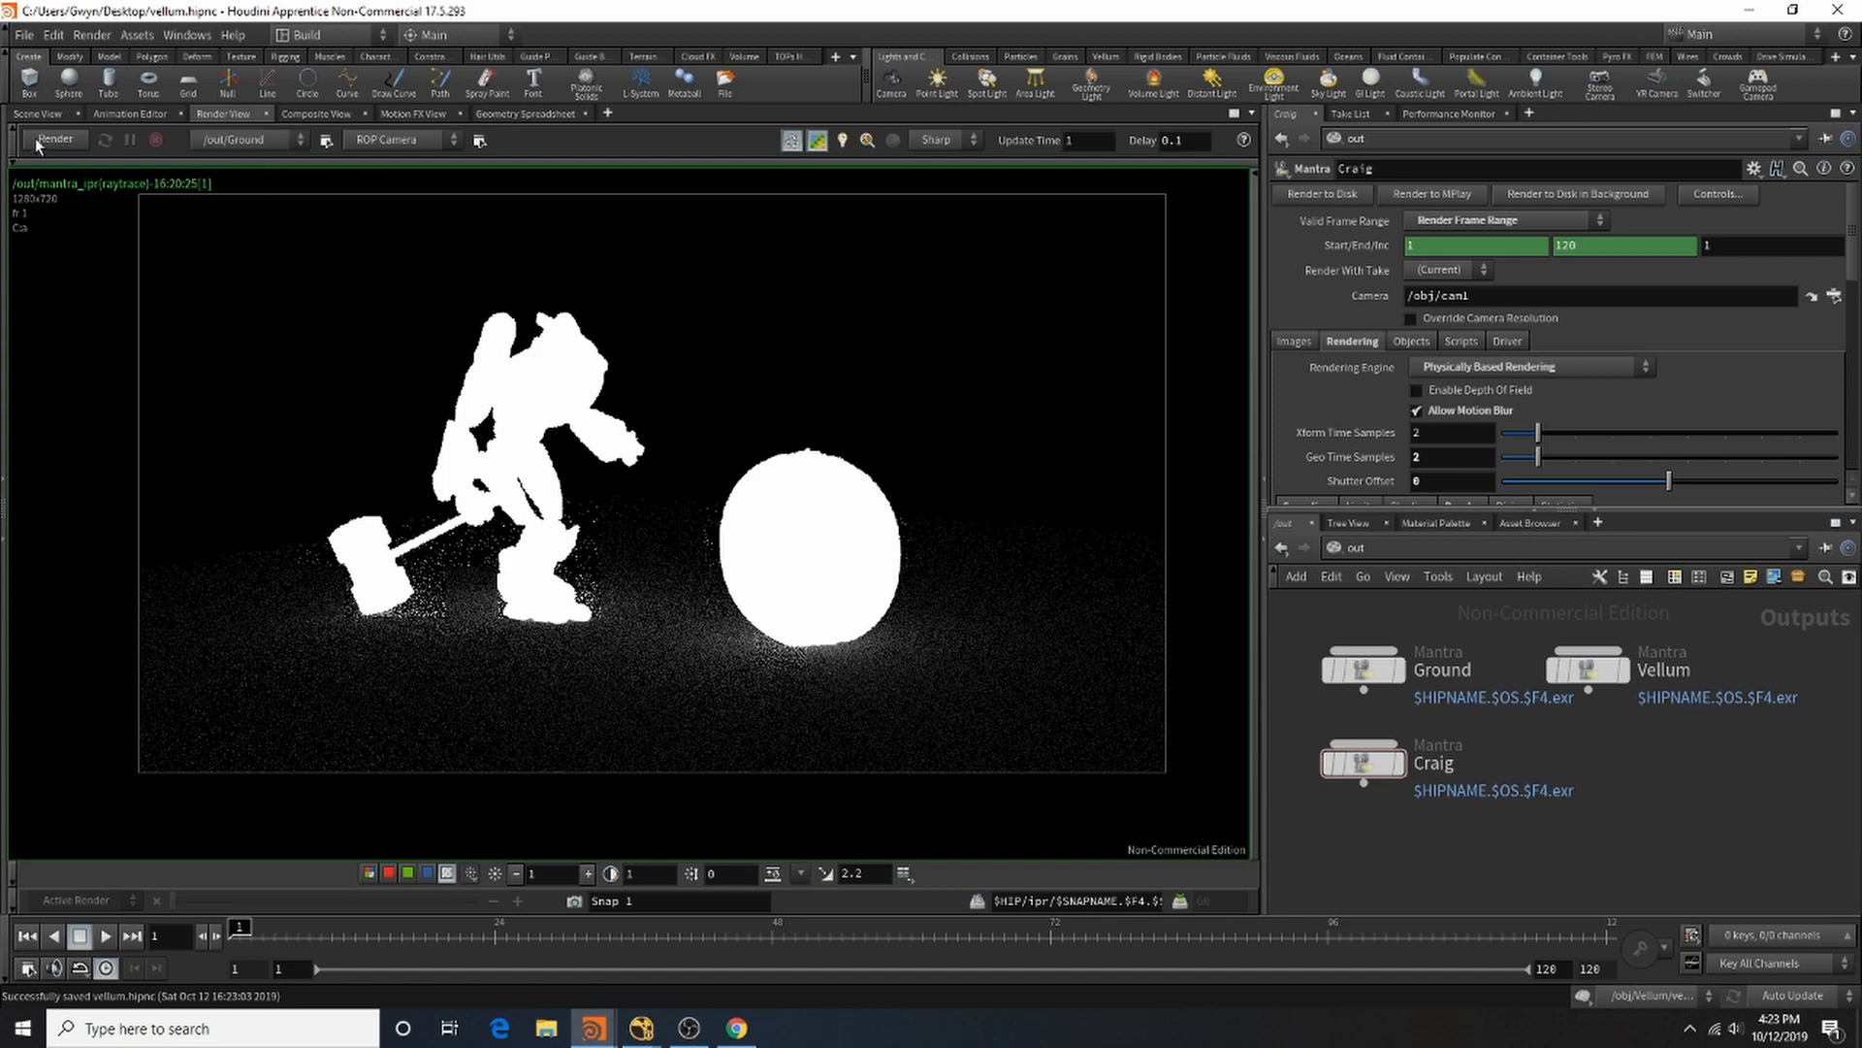
click(43, 140)
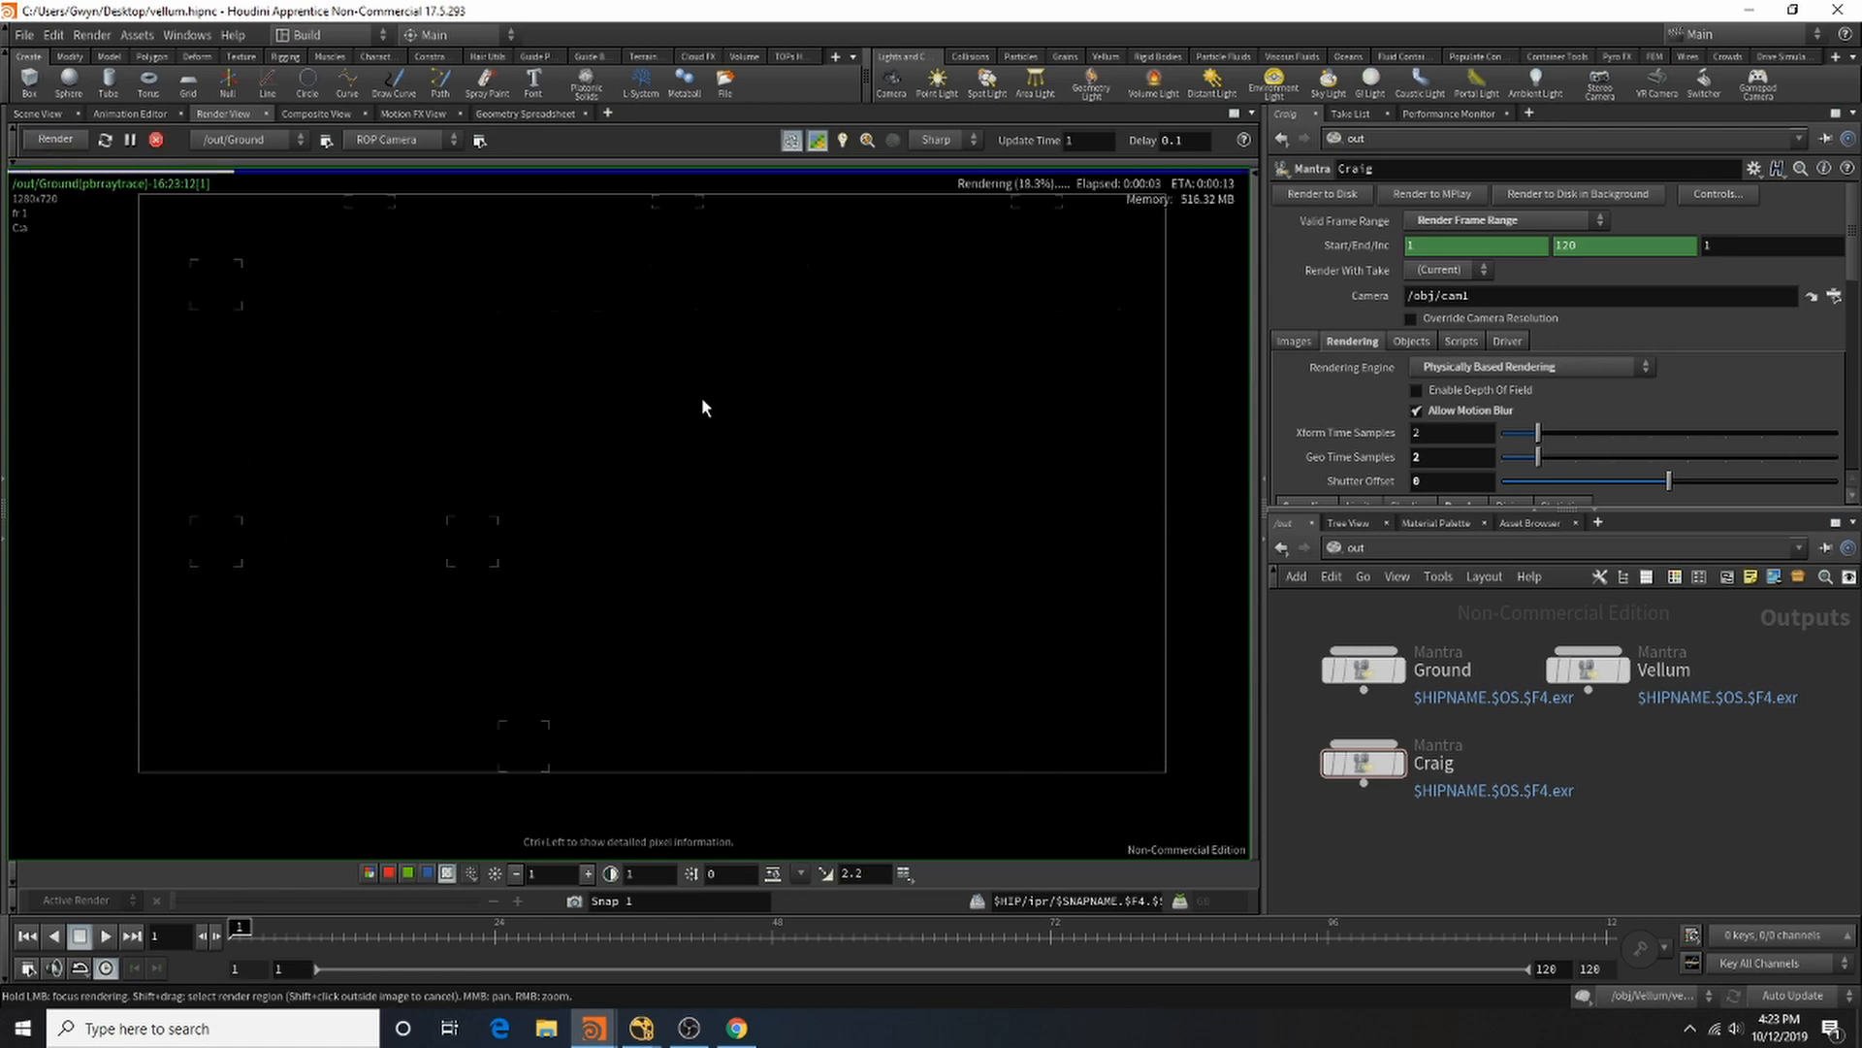
click(368, 874)
click(388, 876)
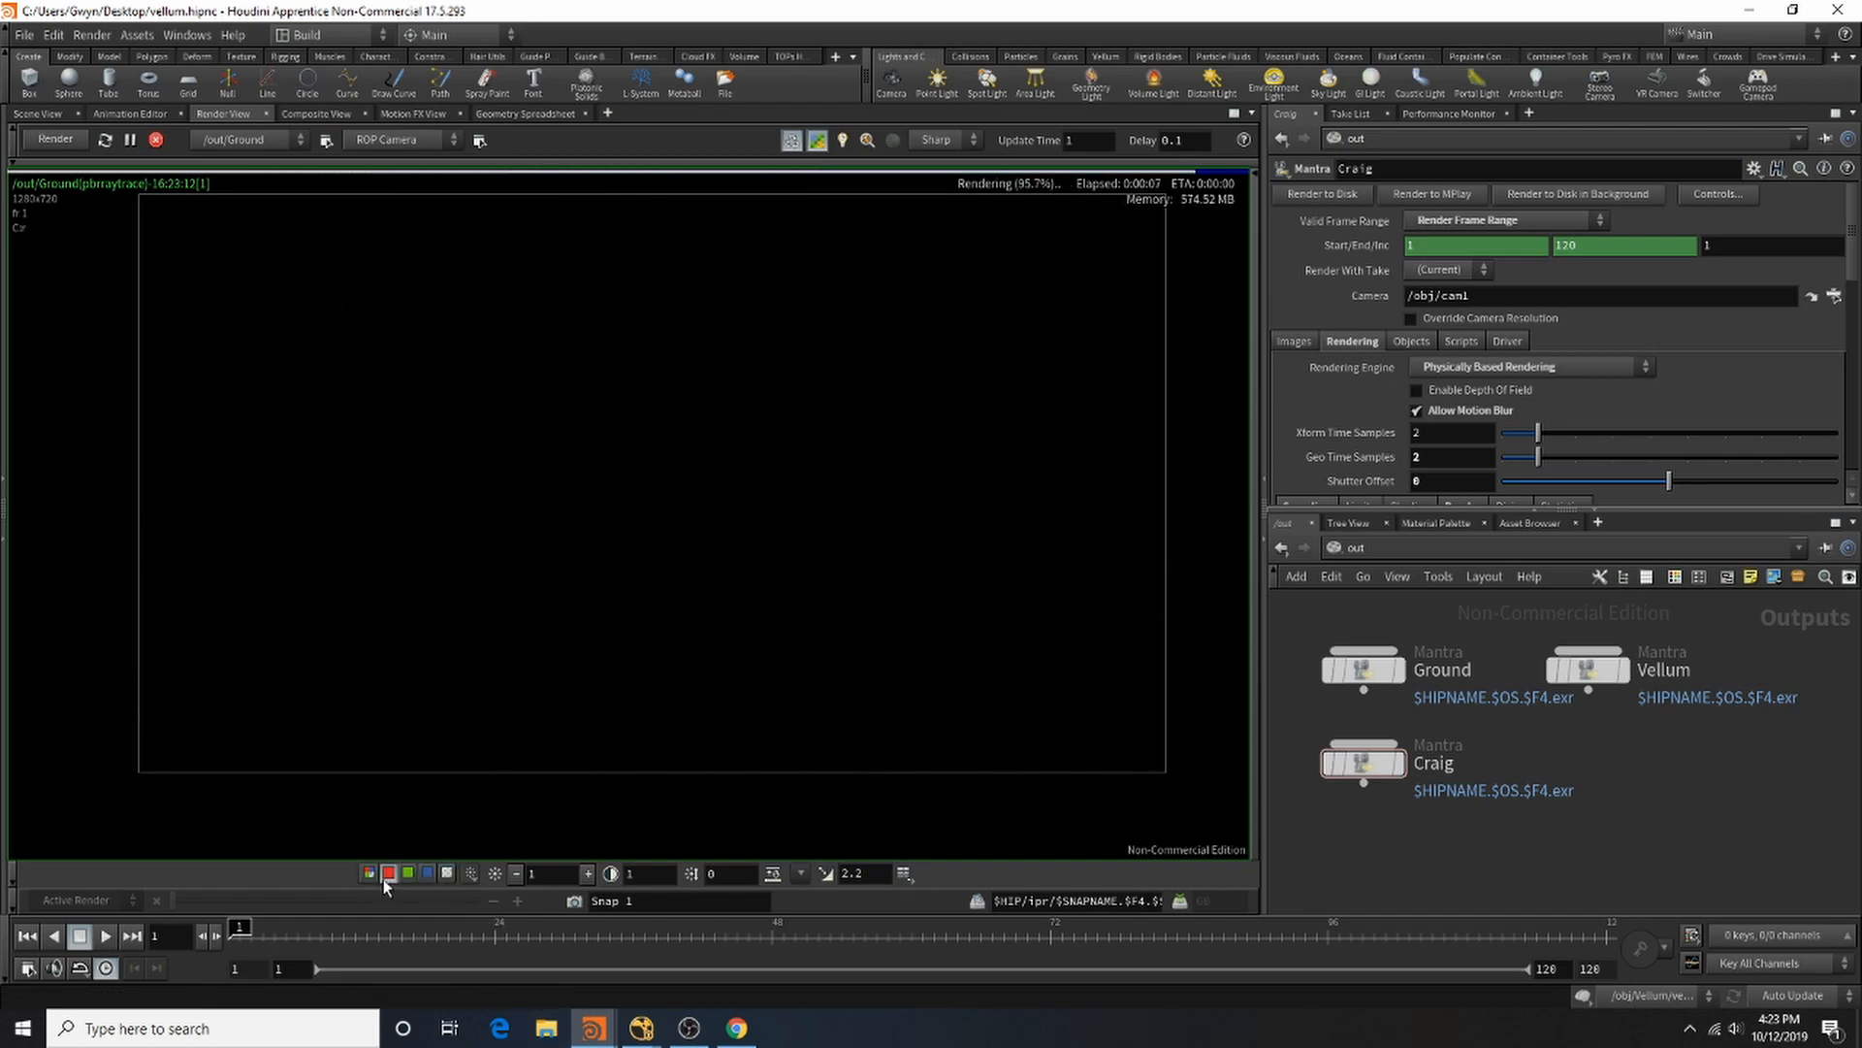
click(407, 876)
click(426, 875)
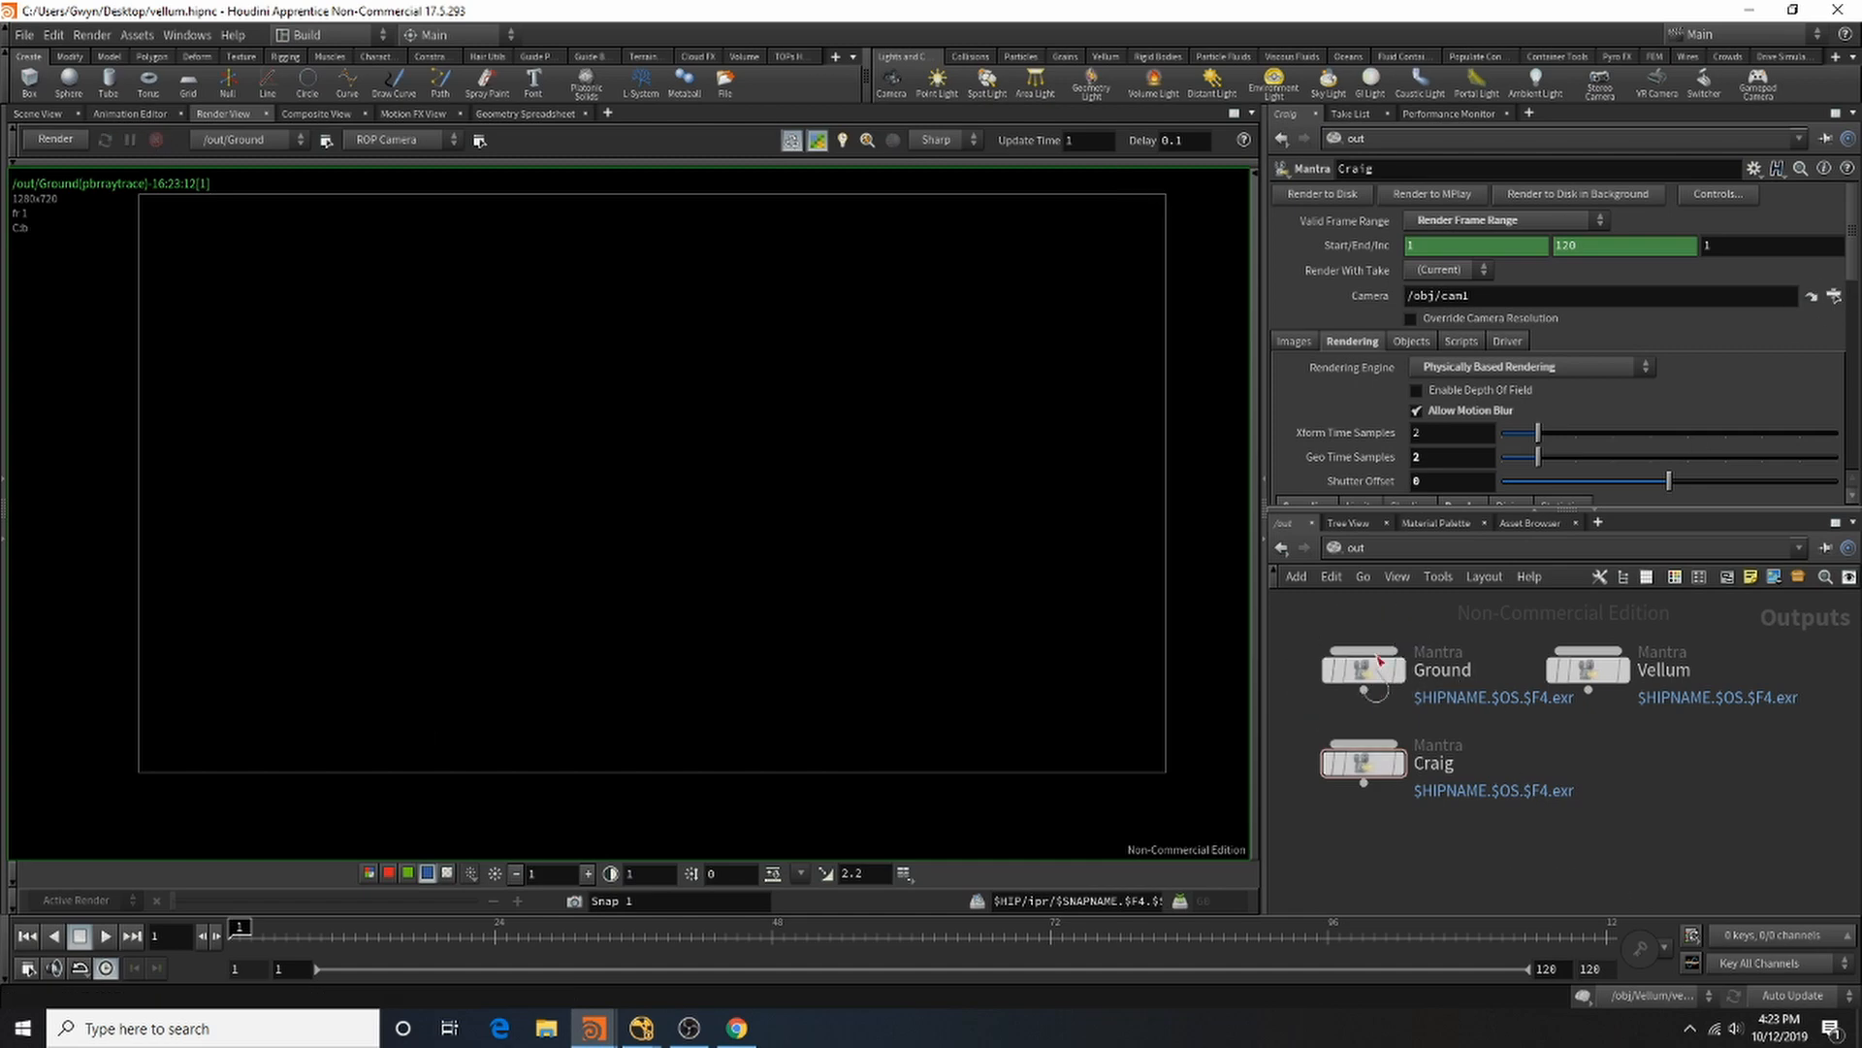
Step: Set the Force Objects of the Ground Mantra node to Render_Ground
click(1365, 689)
drag(1381, 679, 1352, 674)
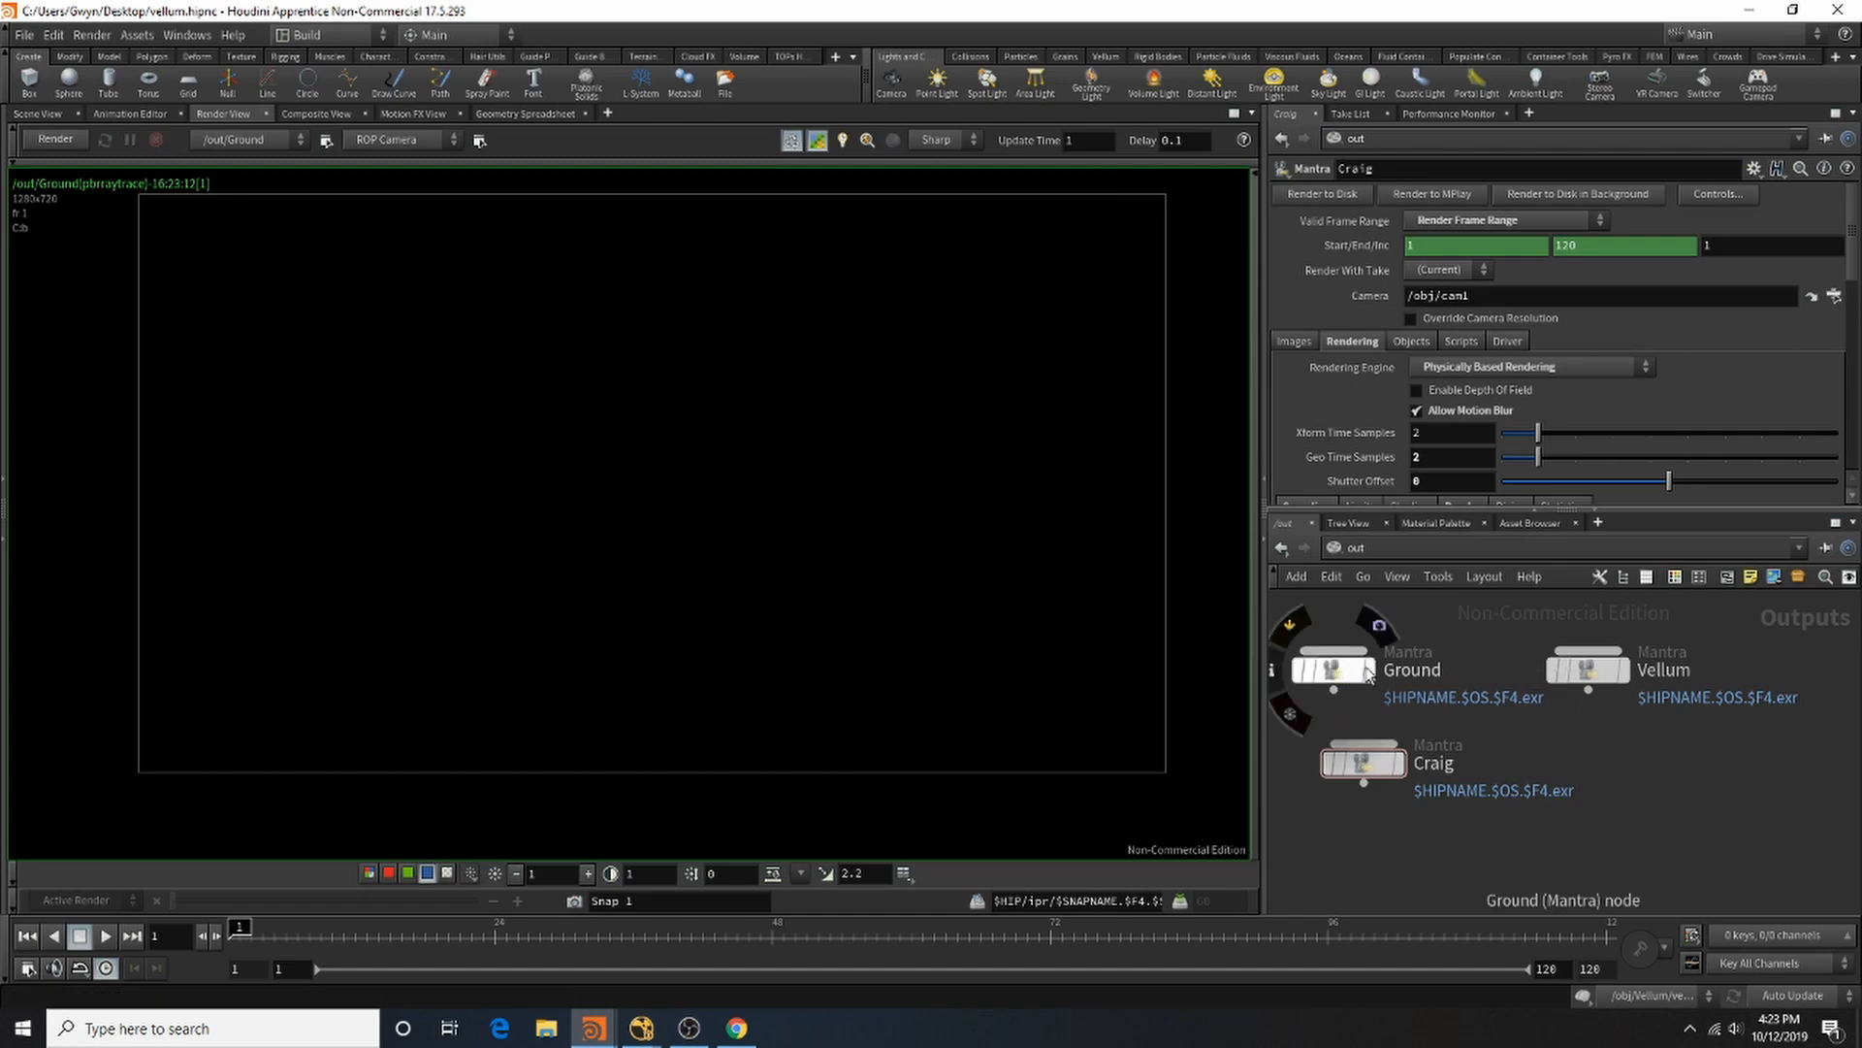
click(1419, 340)
scroll(1543, 332, down, 3)
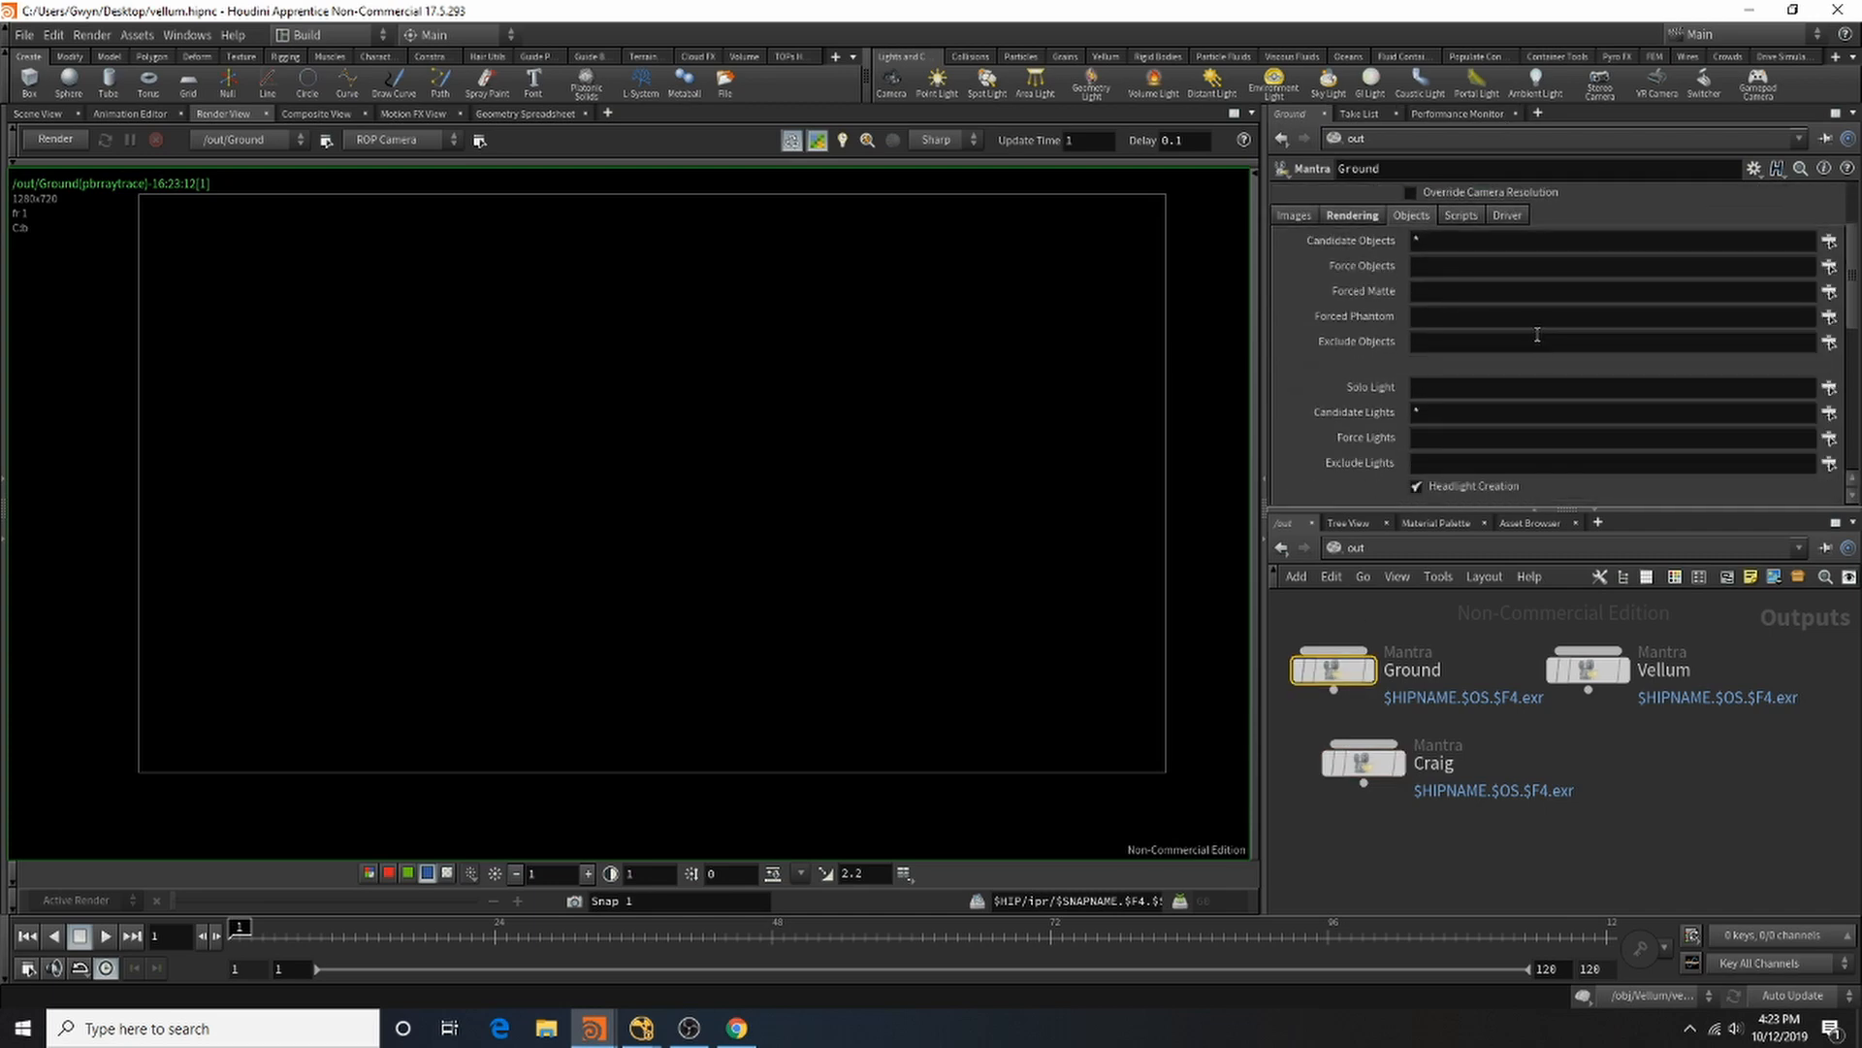
click(1829, 266)
click(1591, 131)
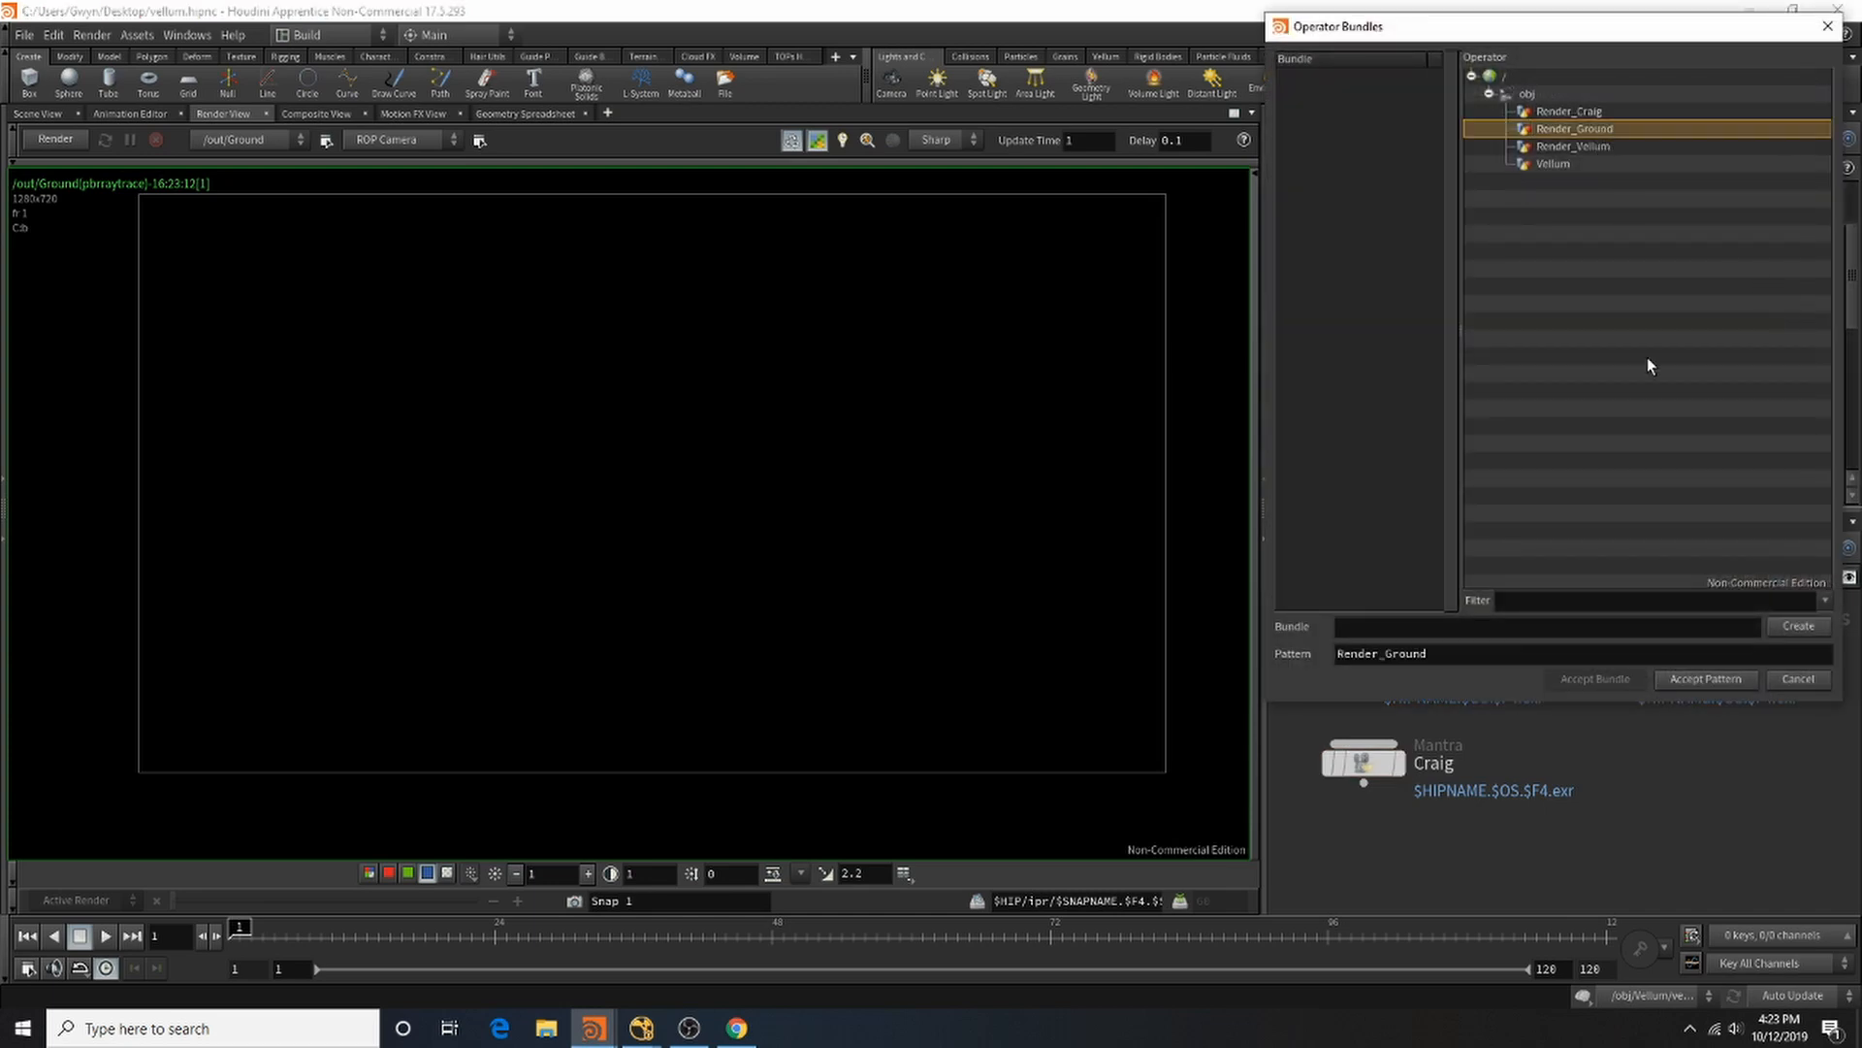
click(1704, 678)
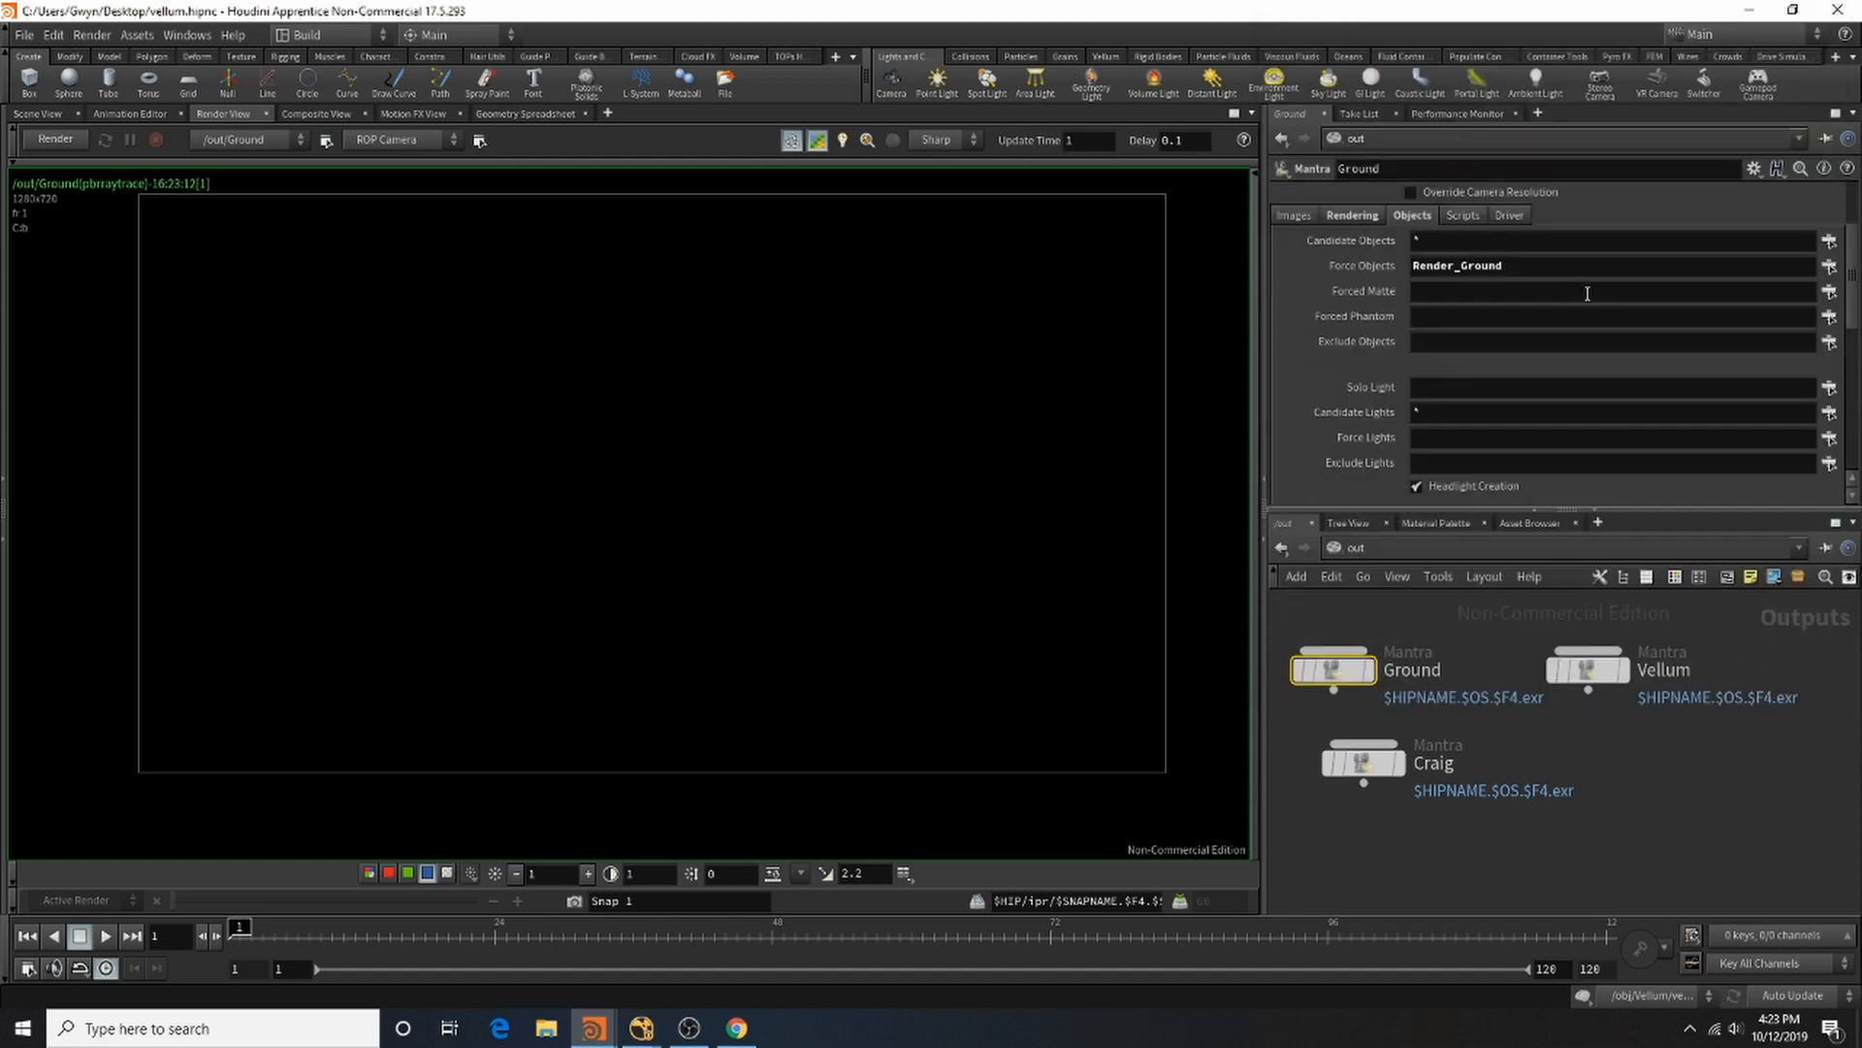
Step: Render the Ground pass in the Render View and check its colour and blue channels
click(87, 145)
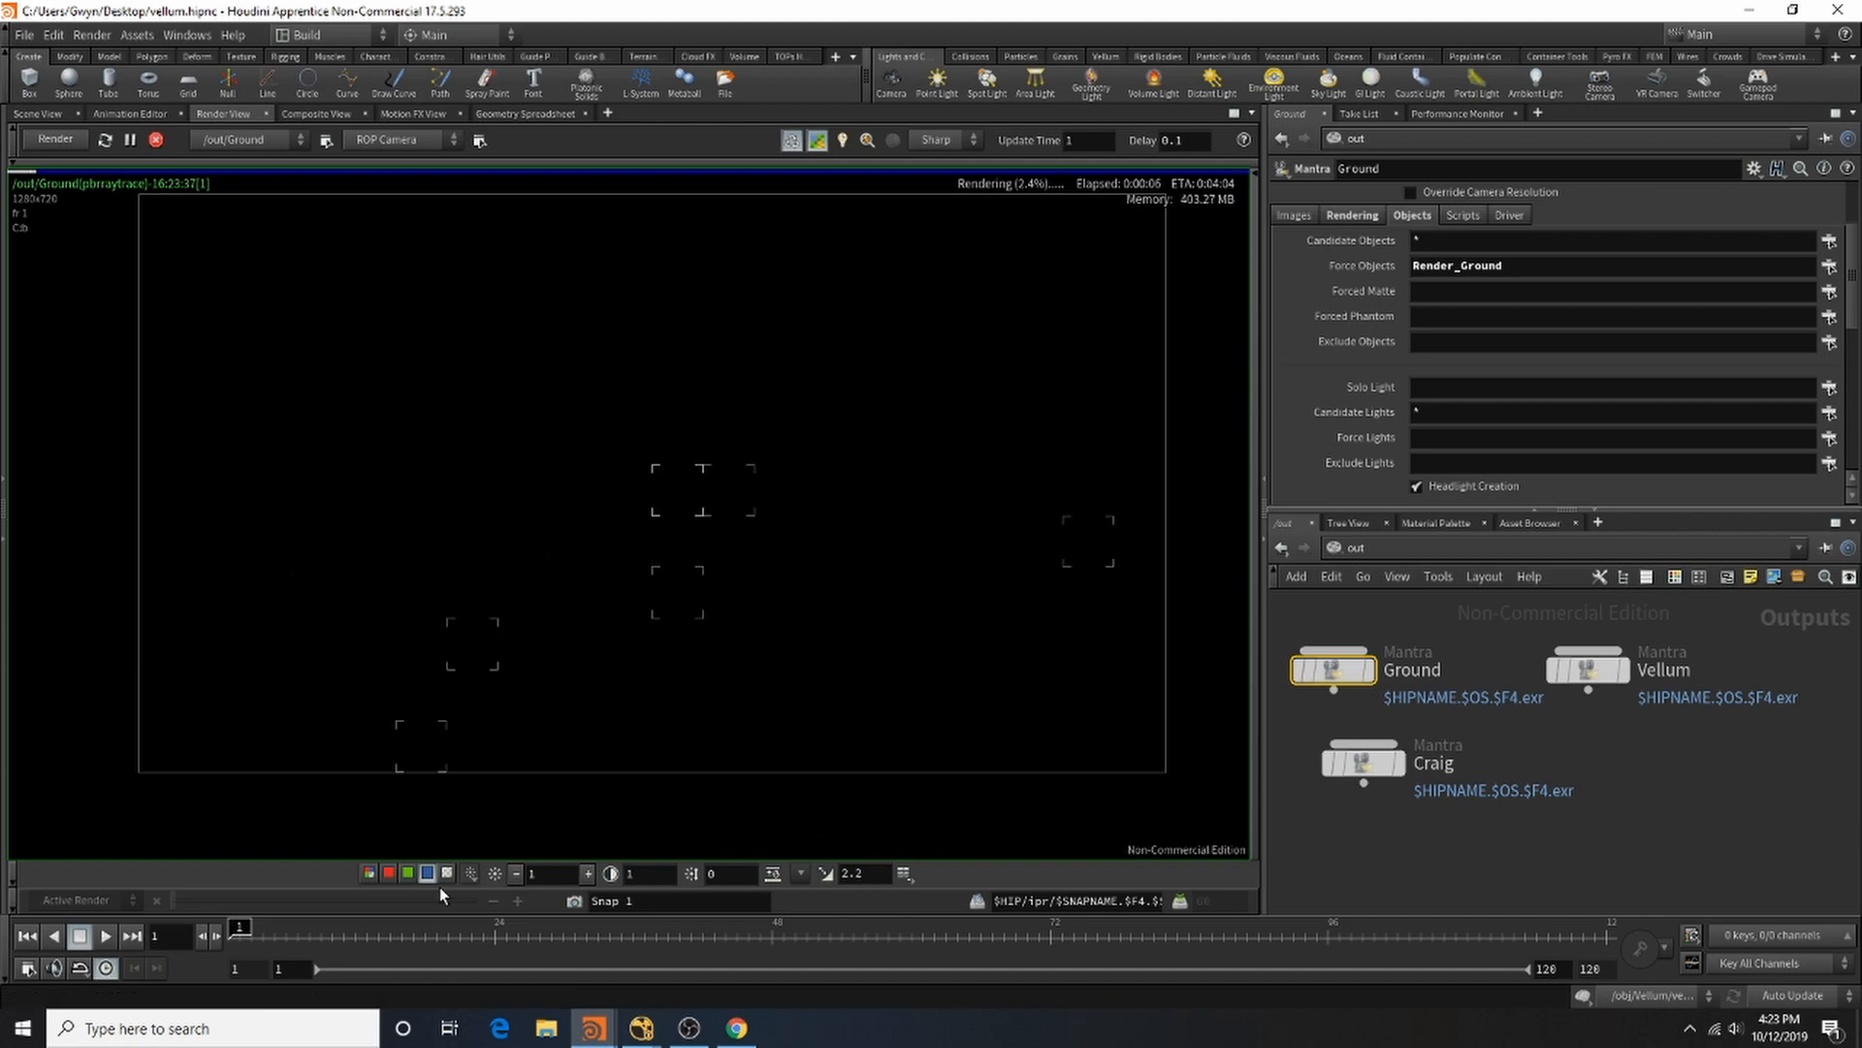
click(368, 875)
click(427, 873)
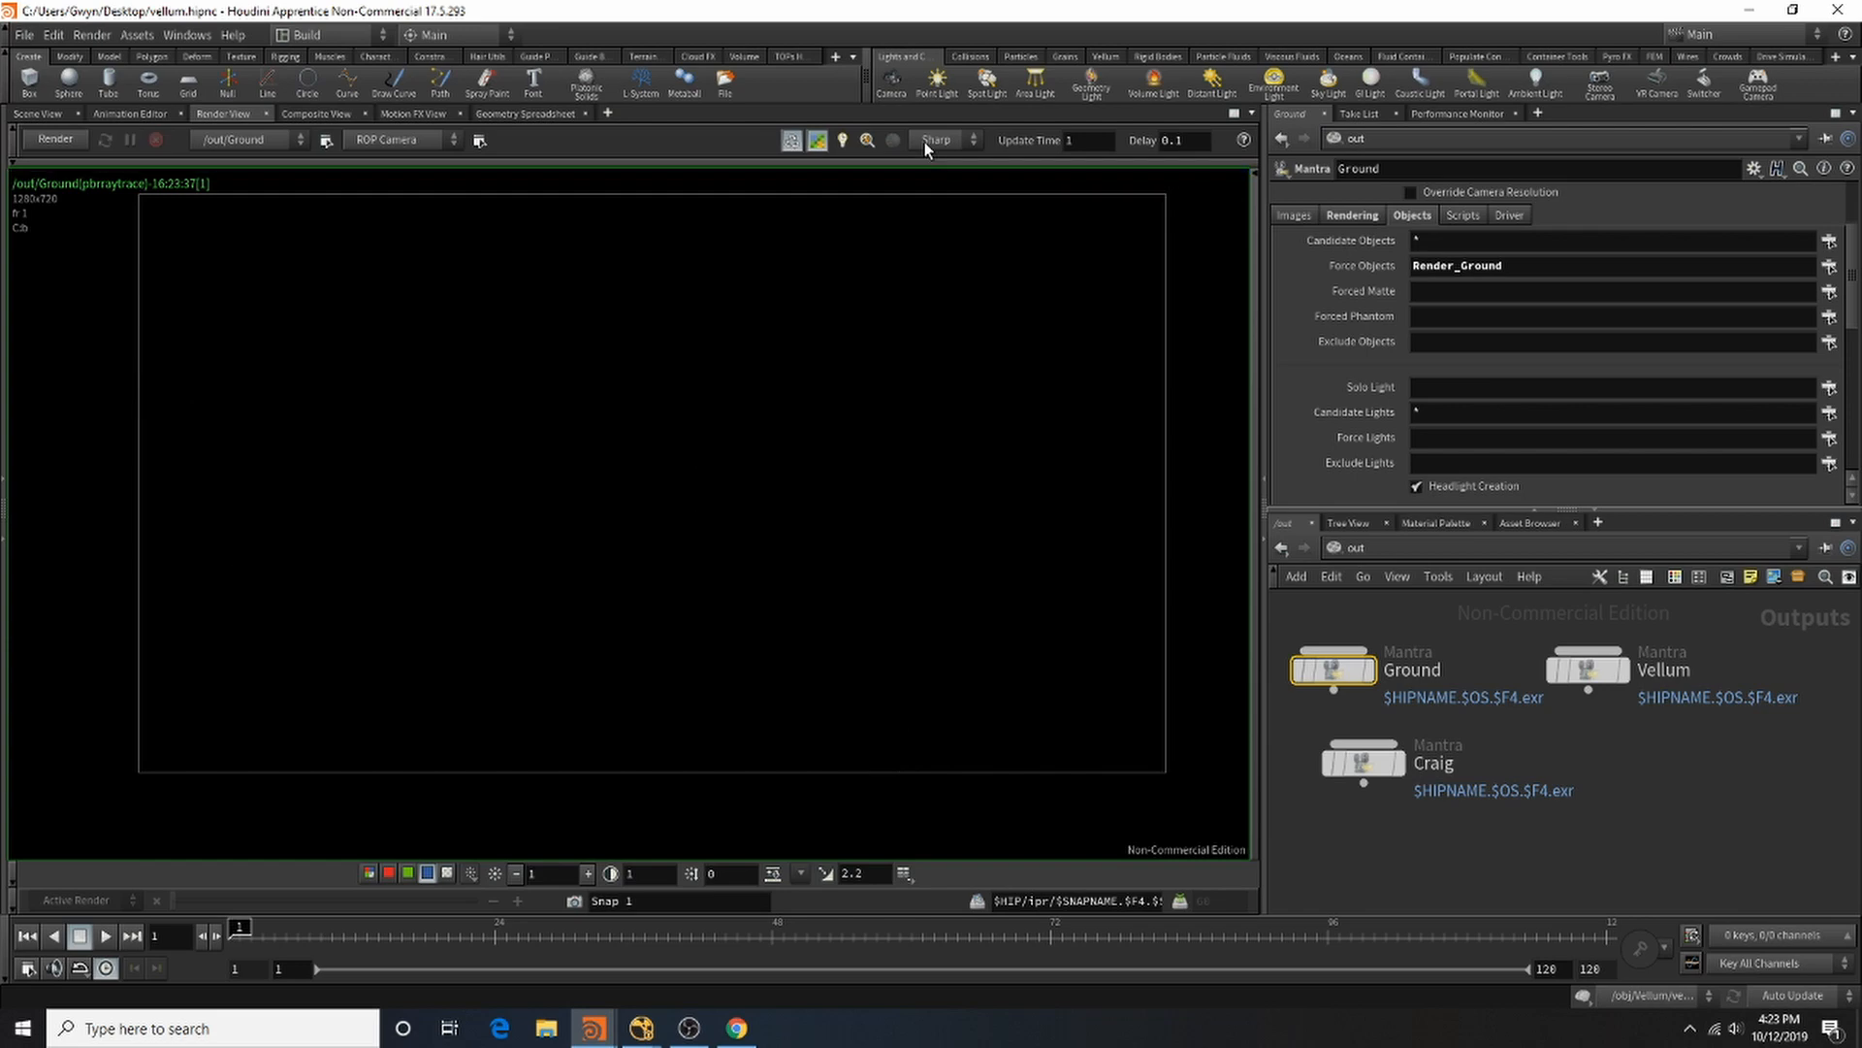
Step: Set the Forced Matte of the Ground Mantra node to Render_Vellum and Render_Craig
click(1828, 294)
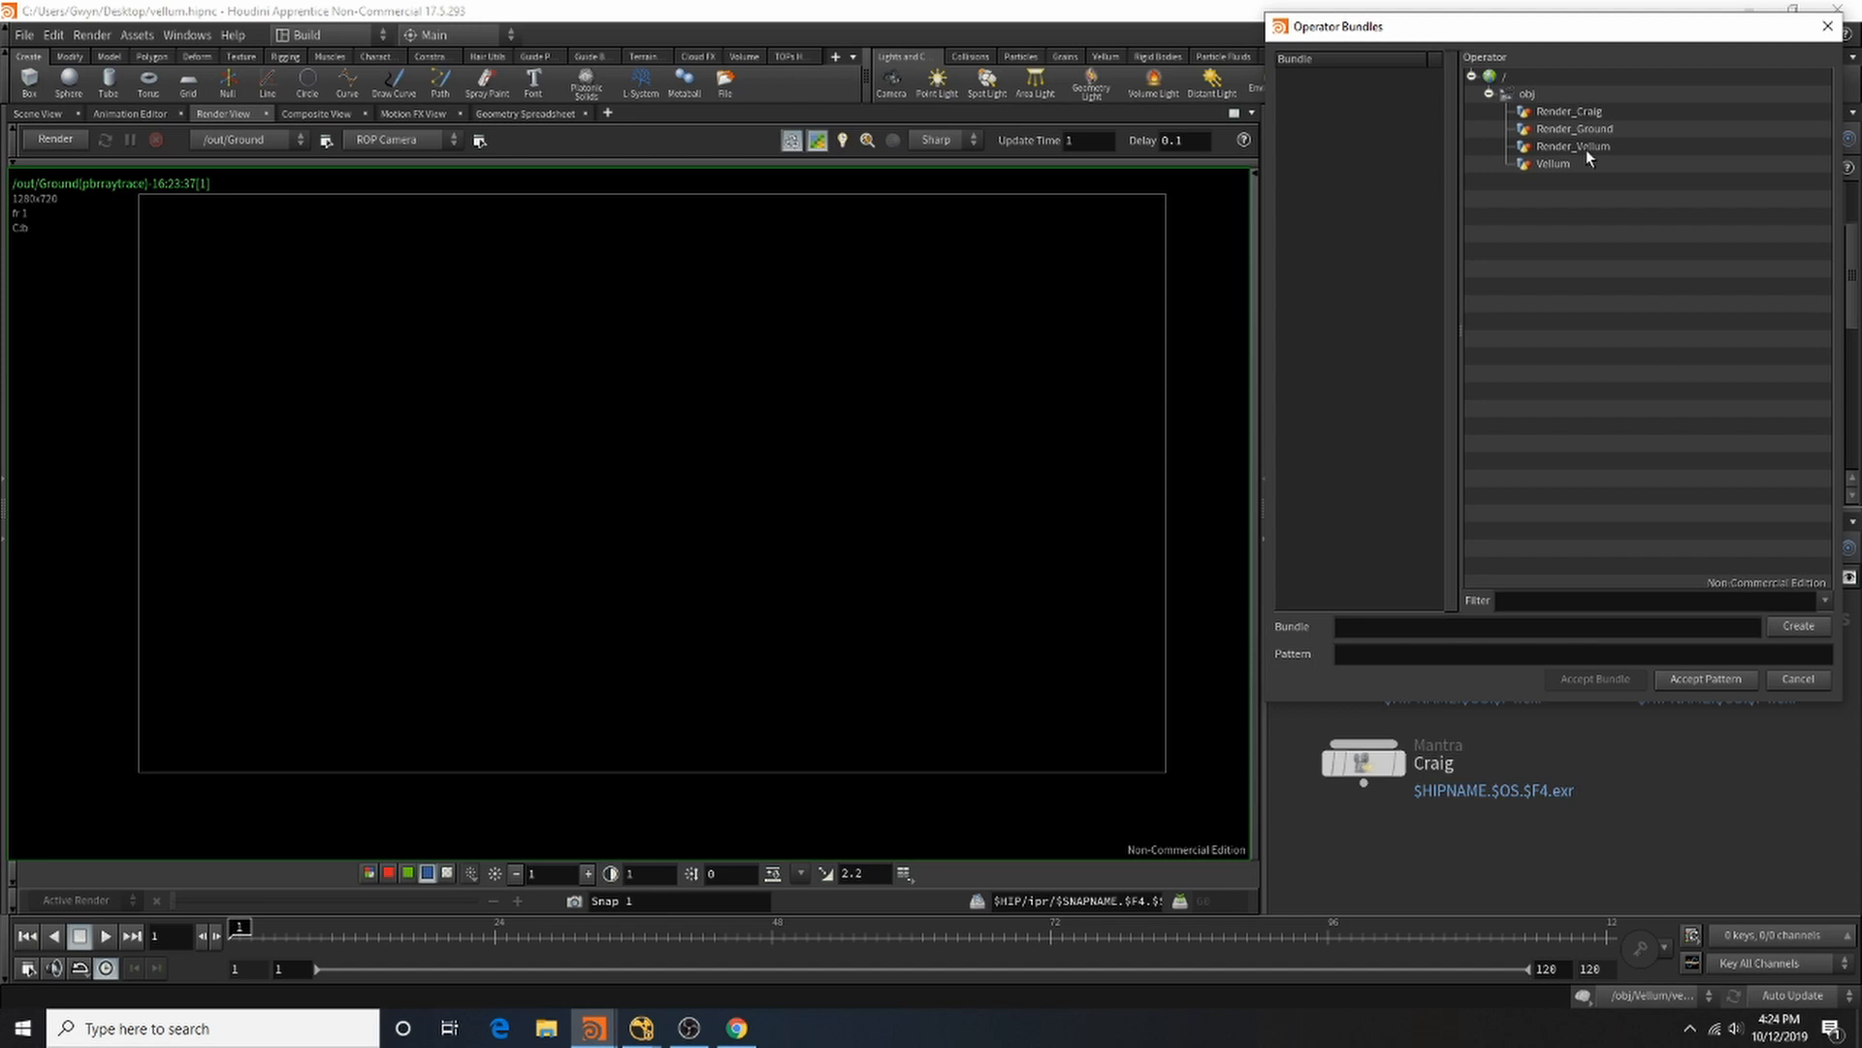
click(1576, 111)
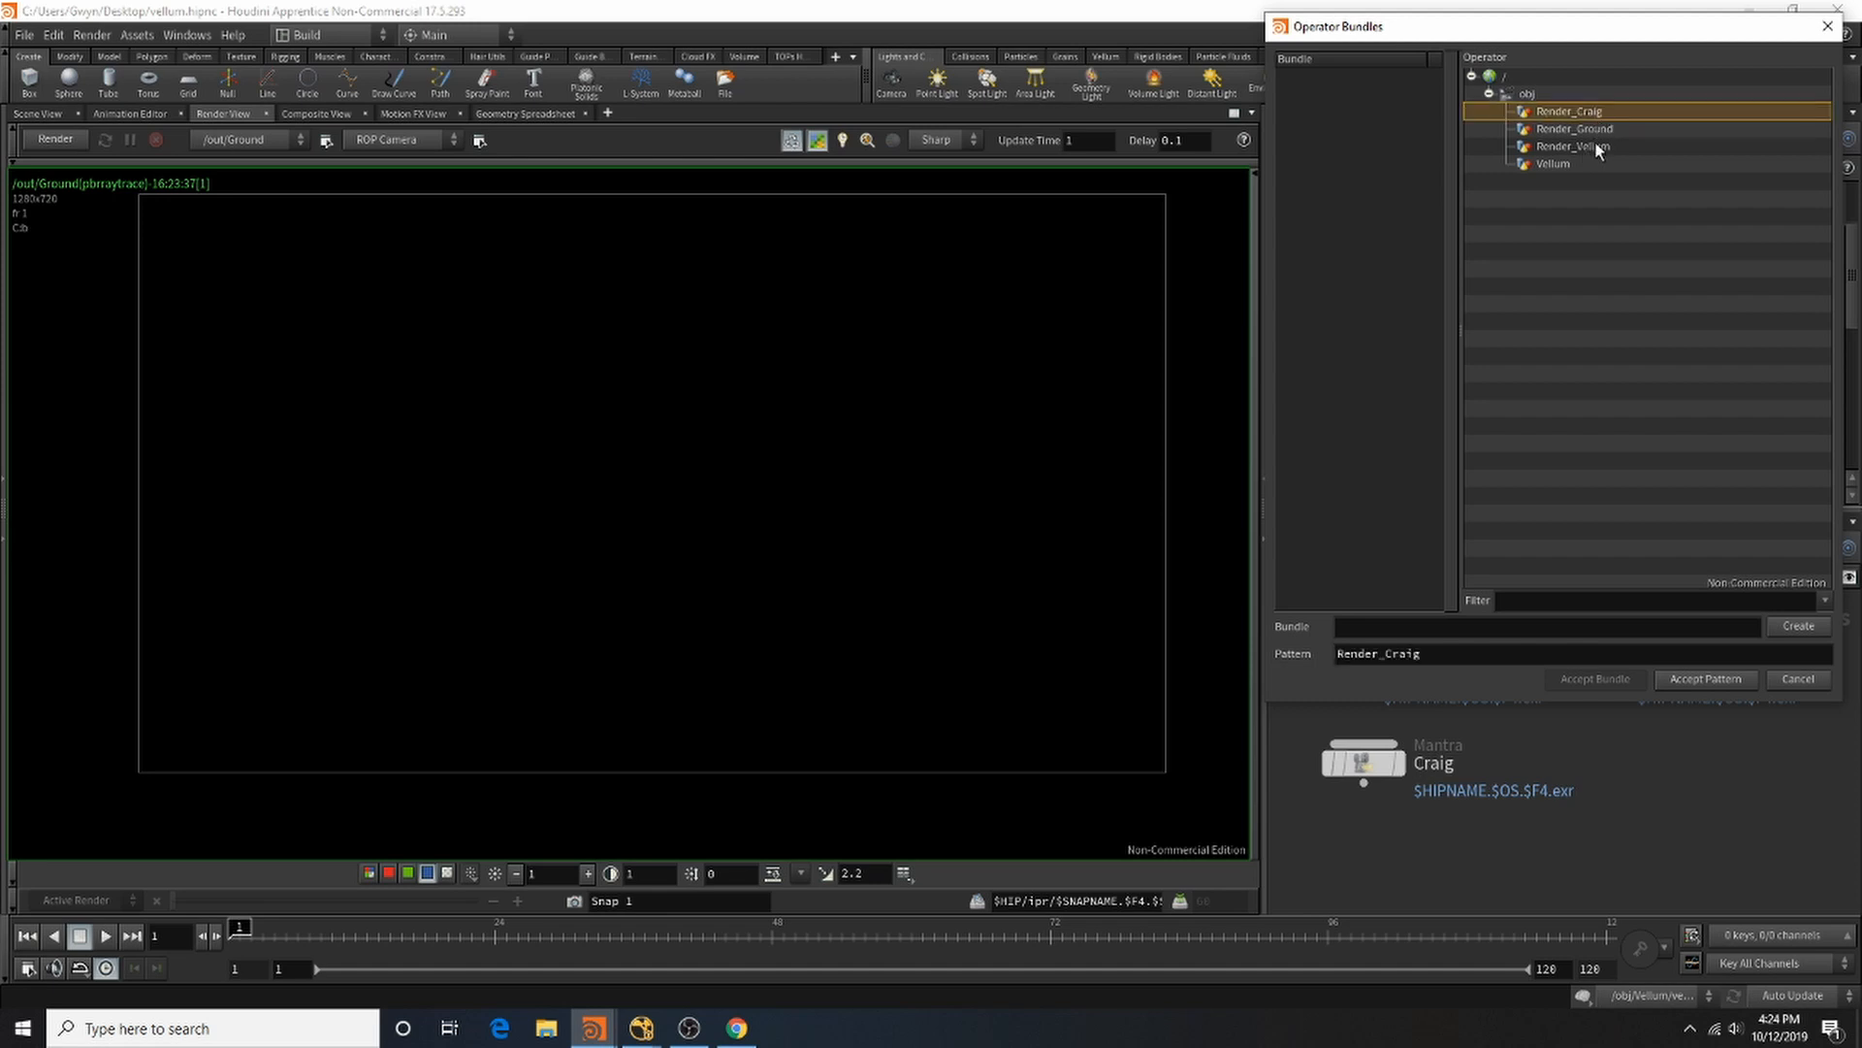
ctrl+click(1594, 146)
click(1705, 678)
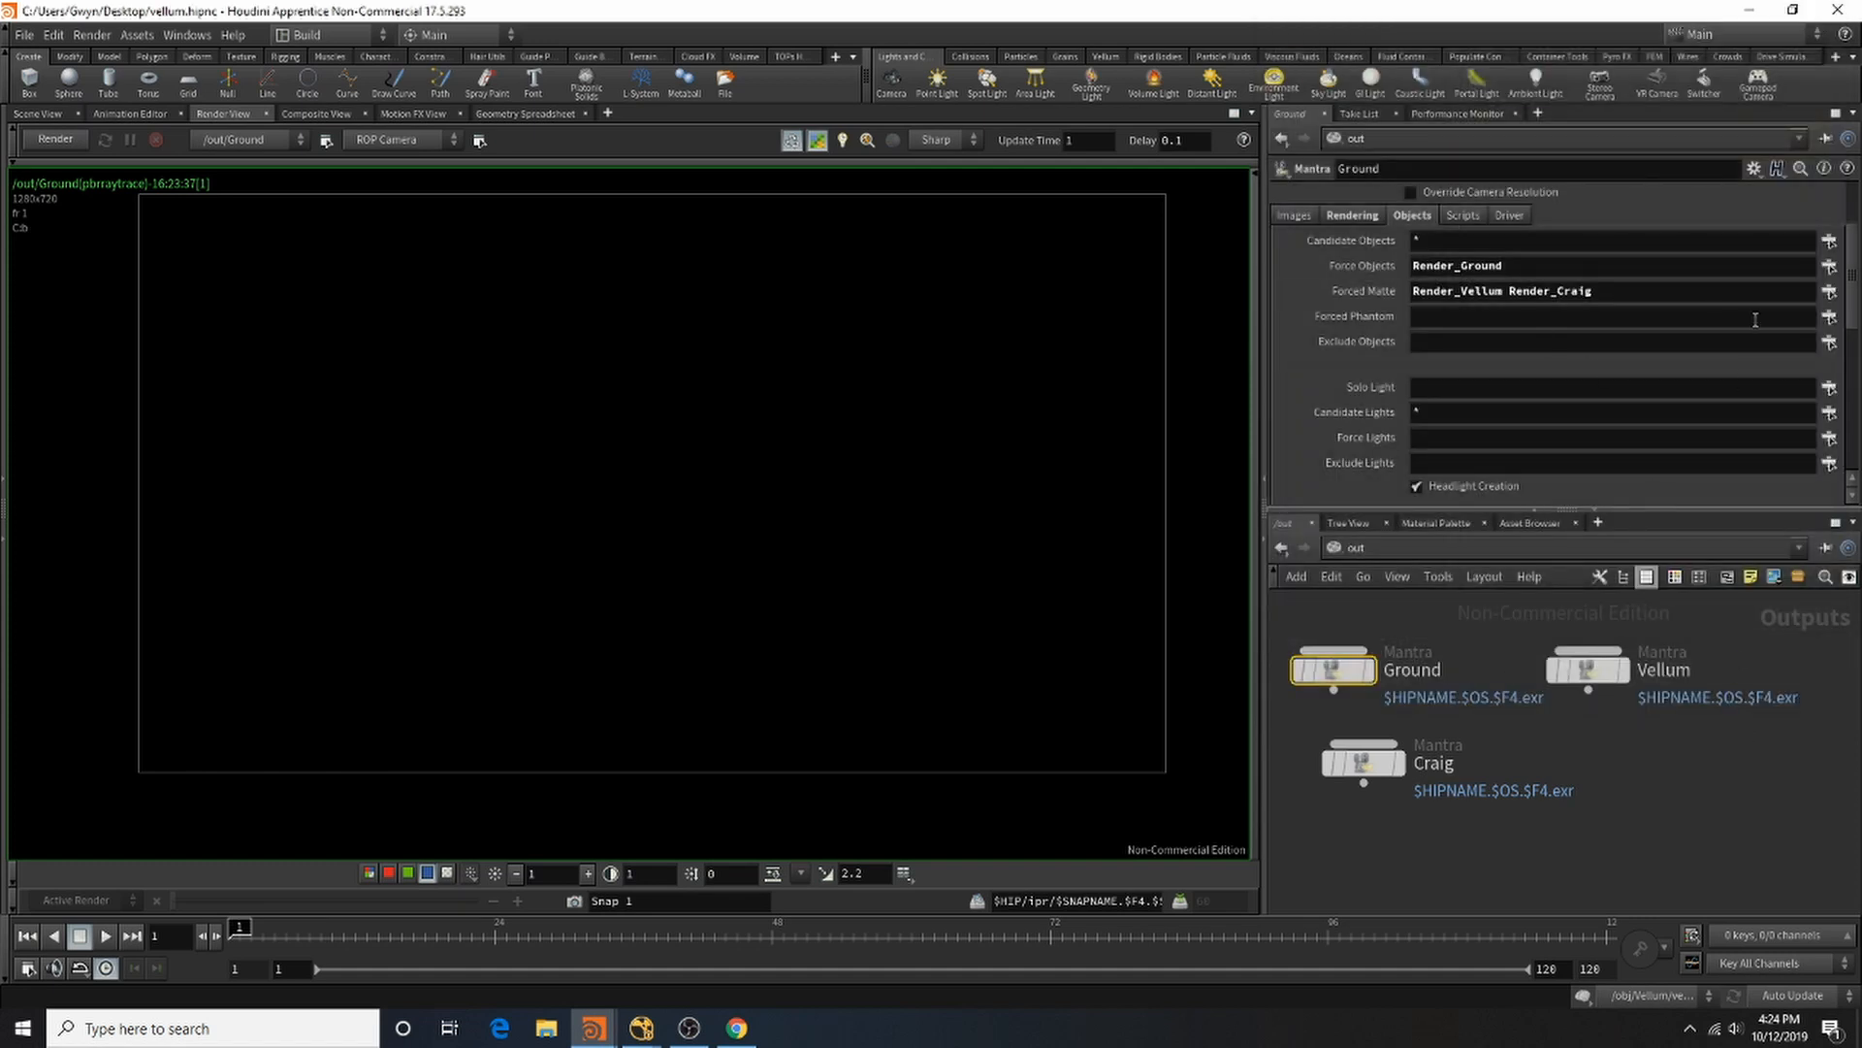
click(1831, 414)
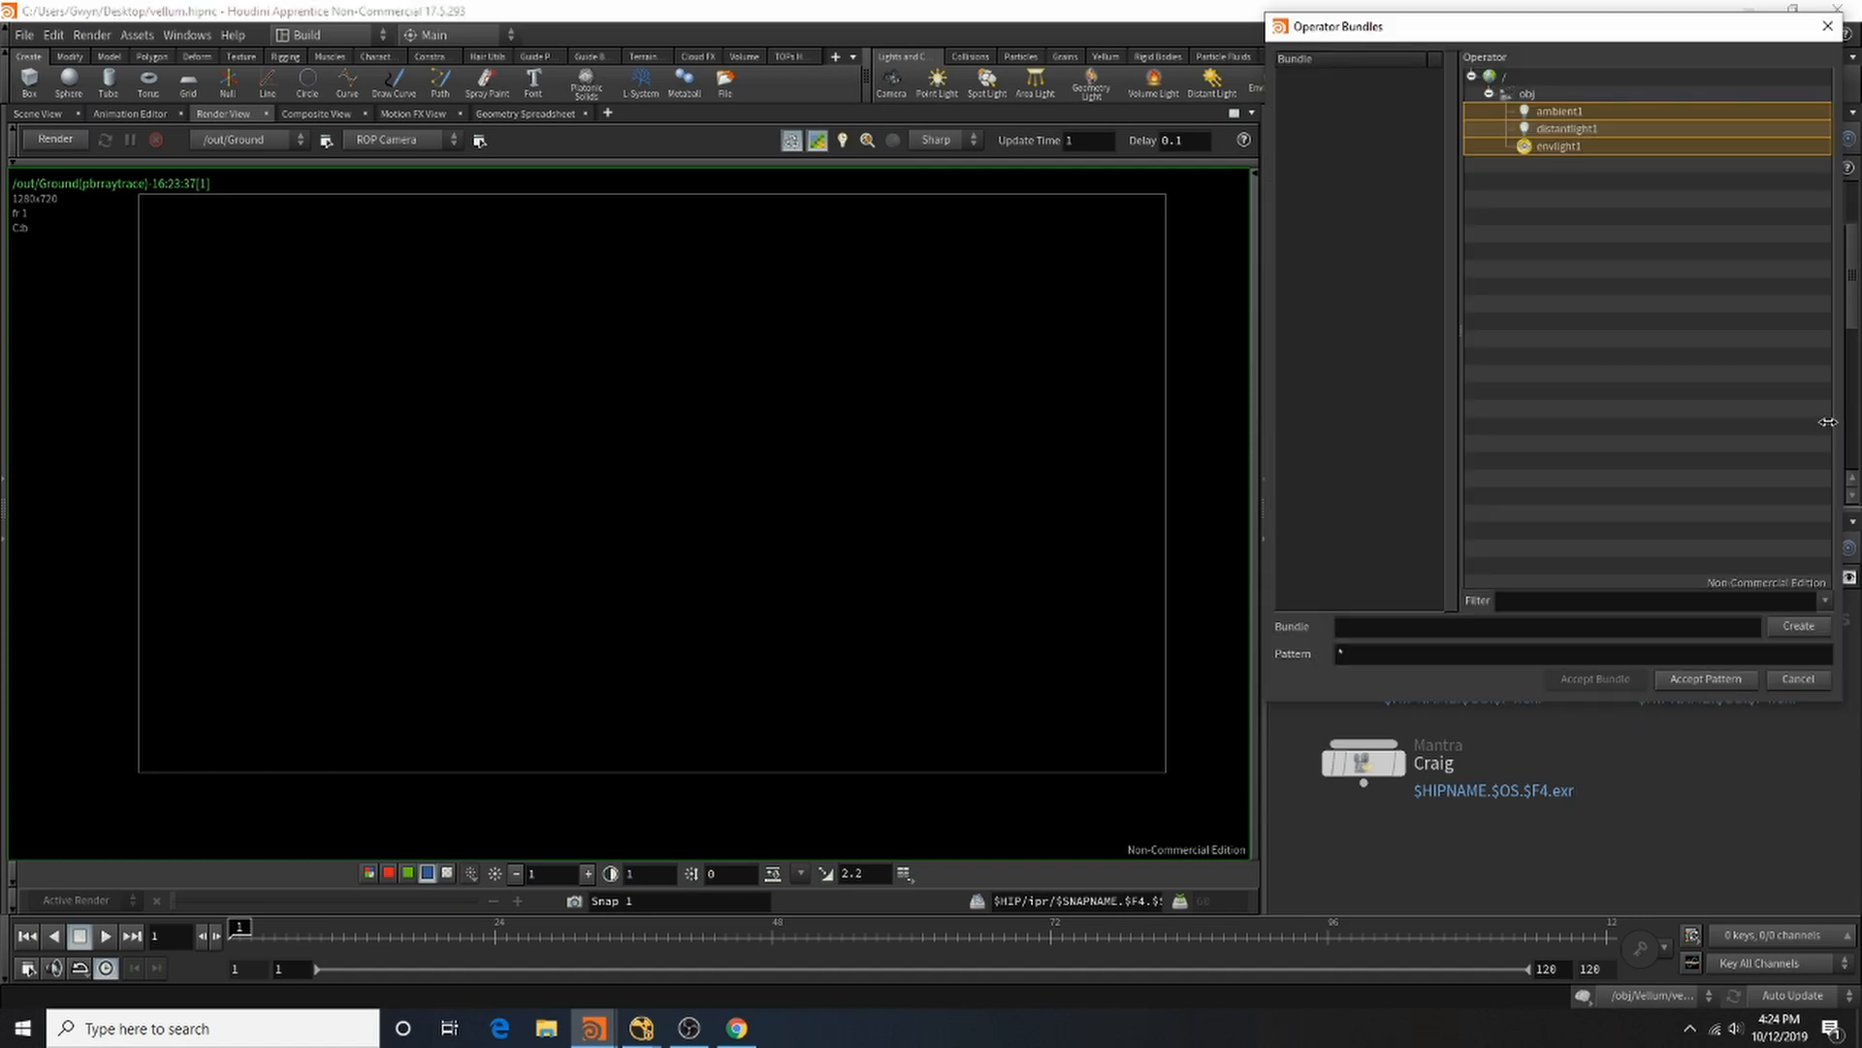
click(1615, 306)
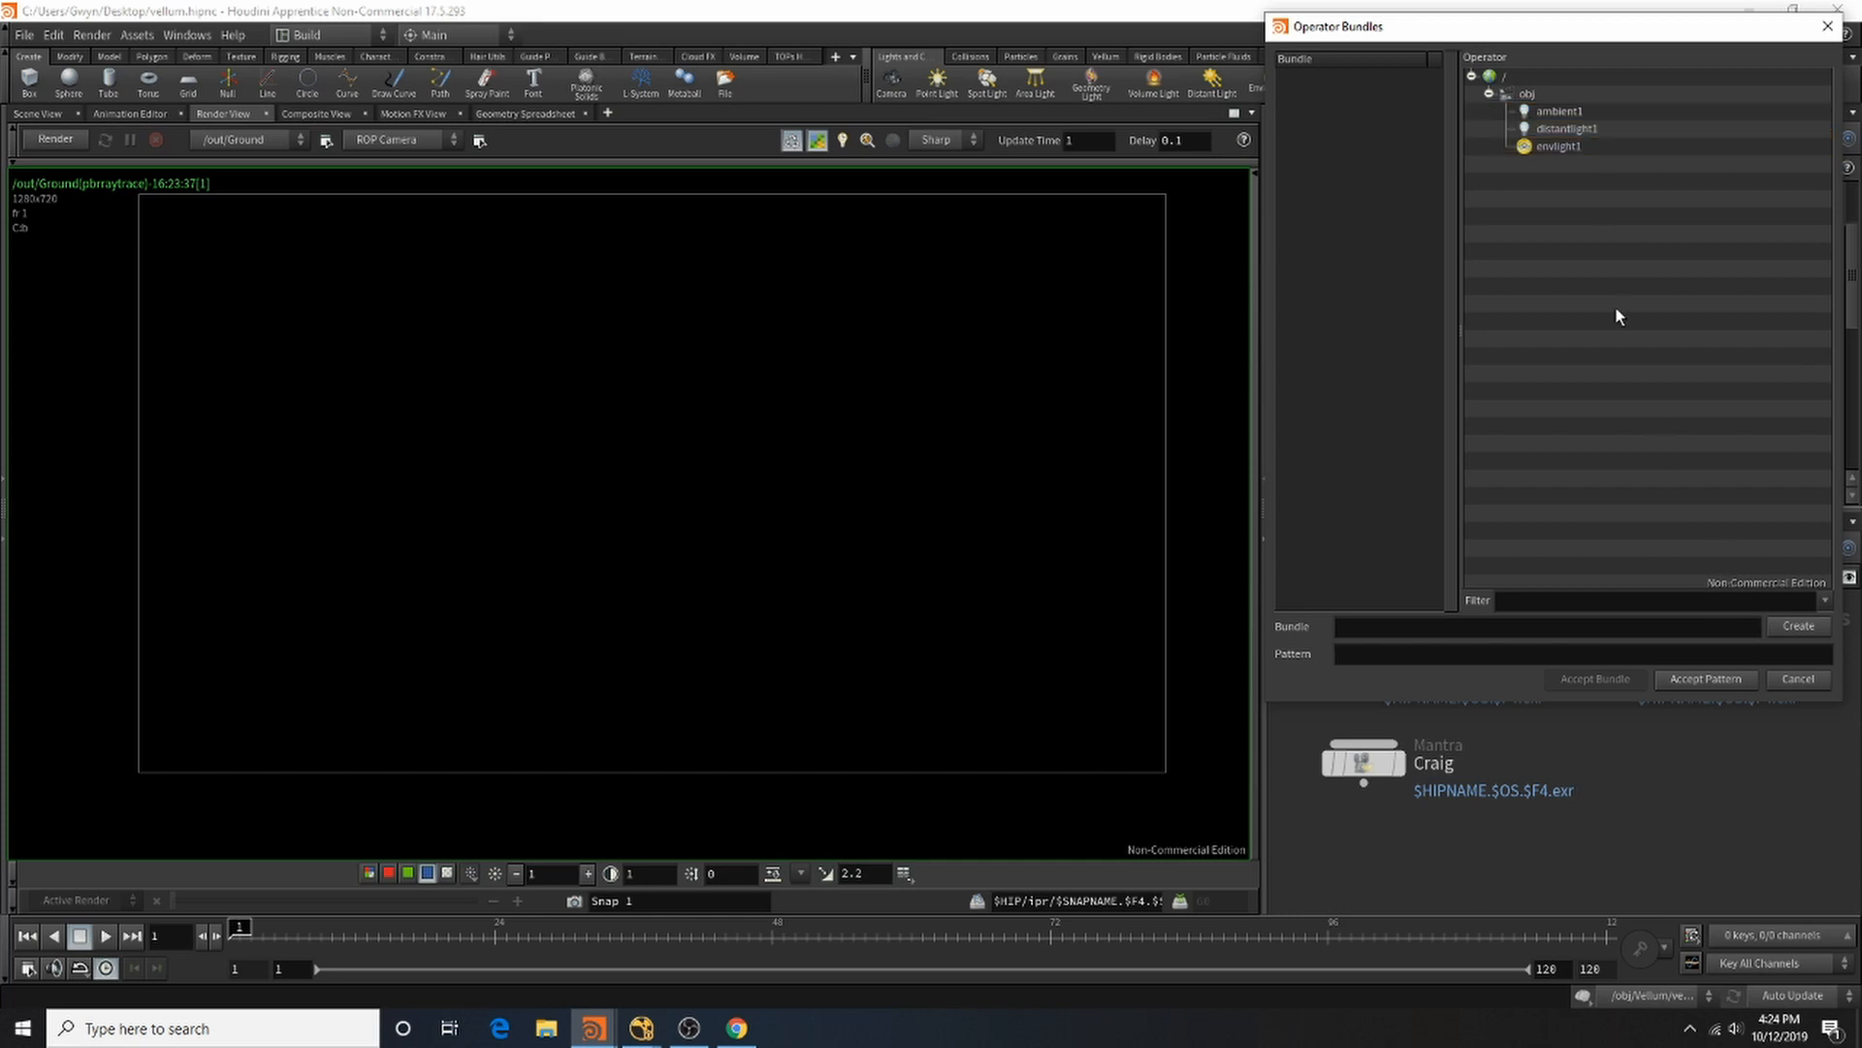
click(1828, 28)
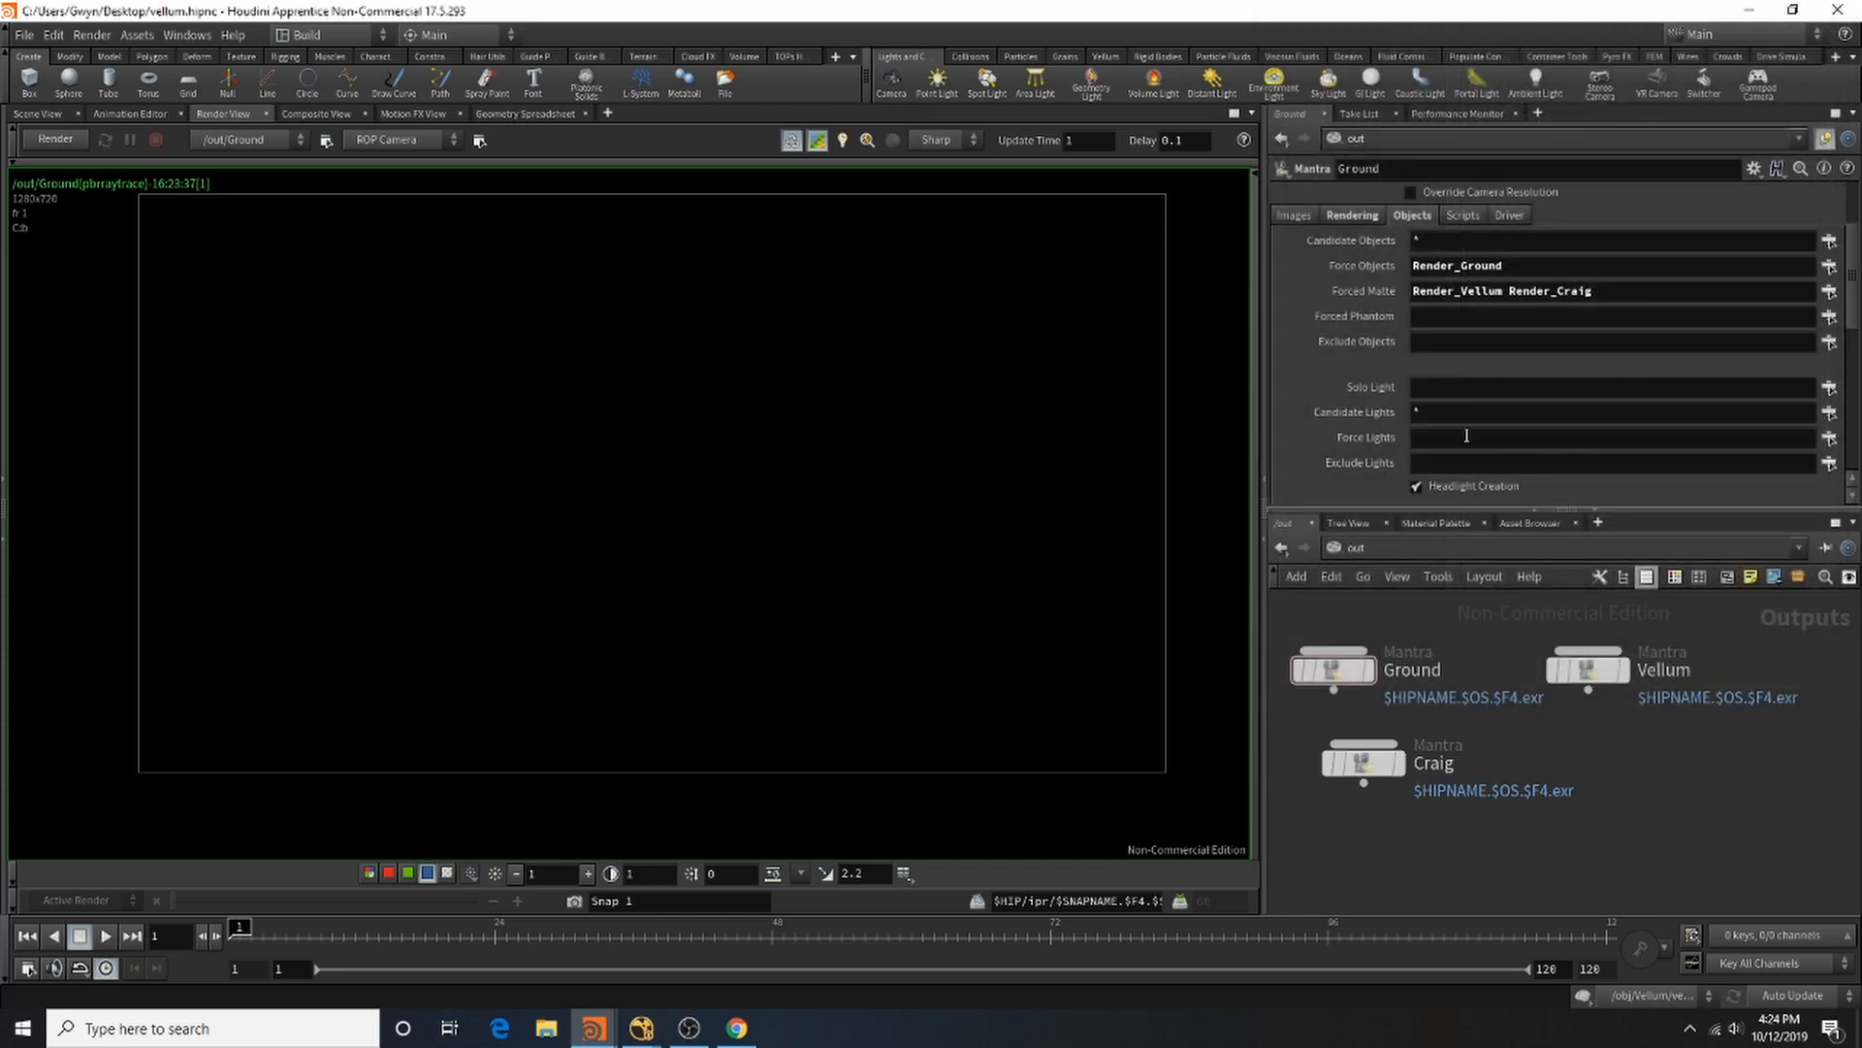
Step: Set the Force Lights of the Ground Mantra node to envlight1, distantlight1 and ambient1
click(1829, 438)
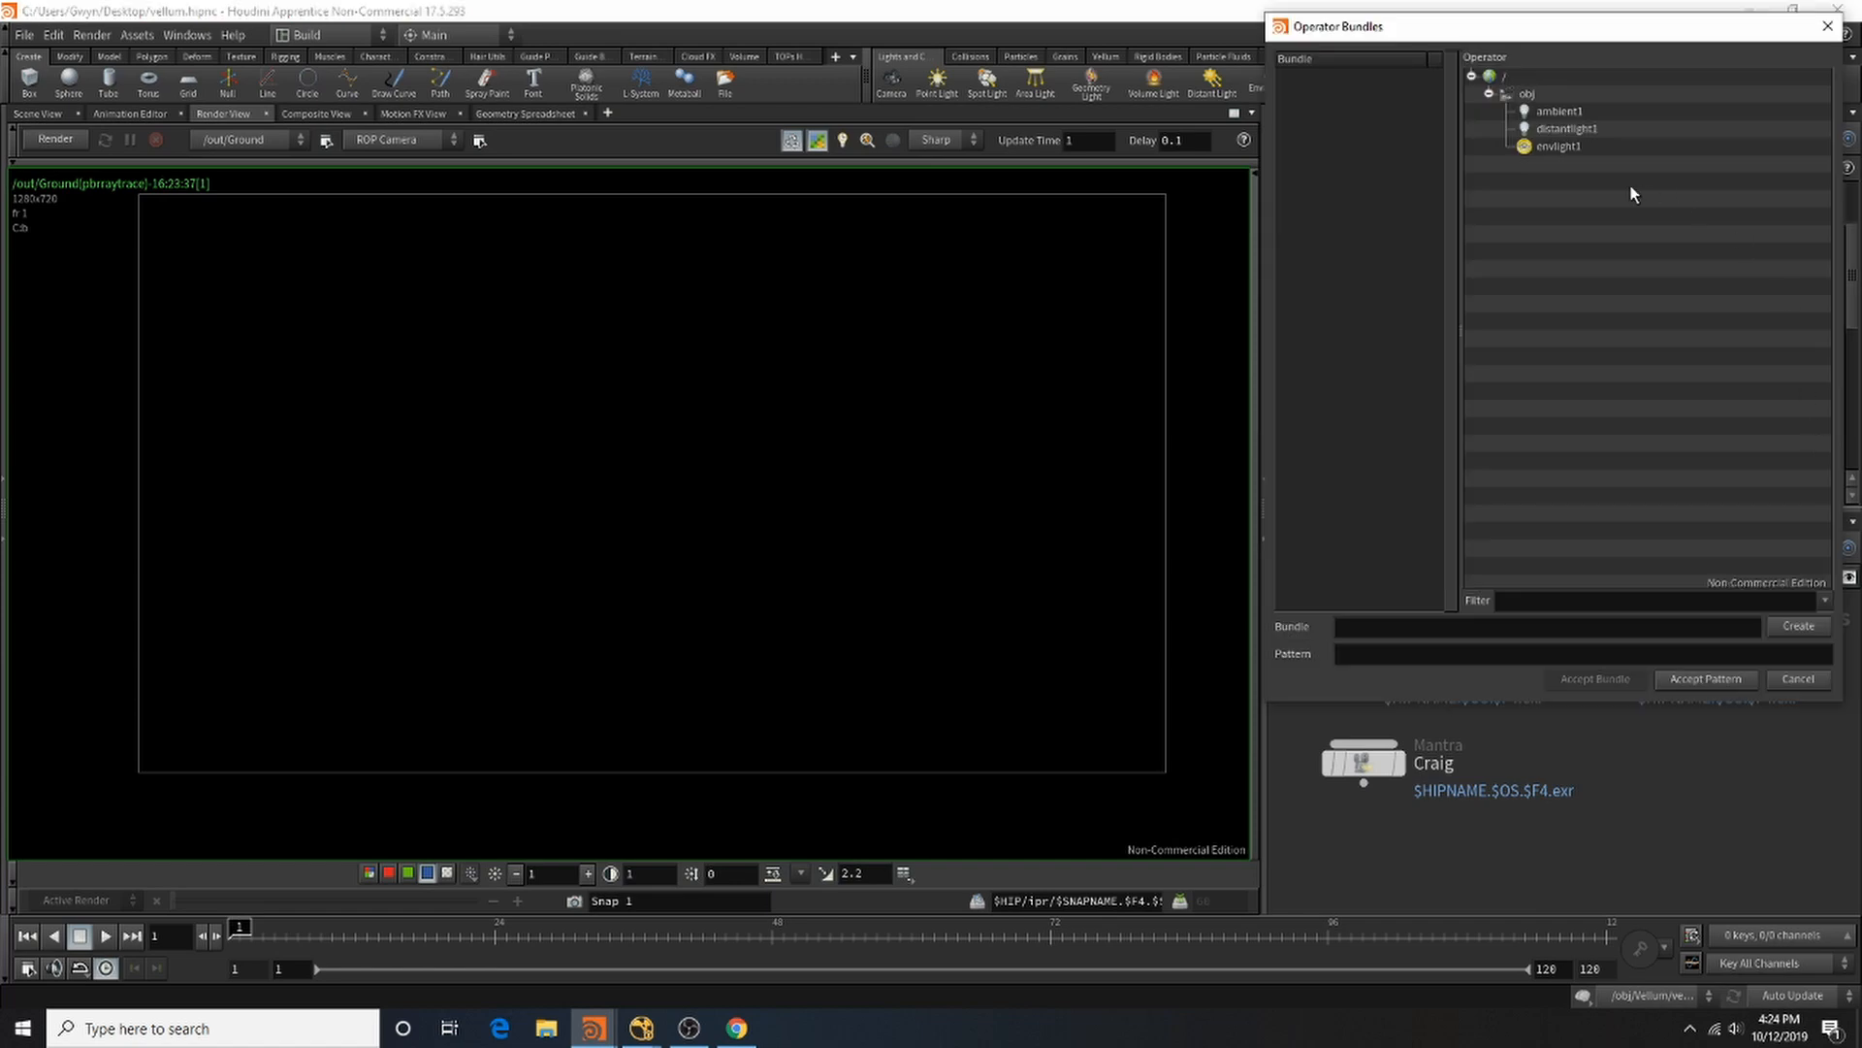
click(1593, 146)
shift+click(1561, 111)
click(1744, 681)
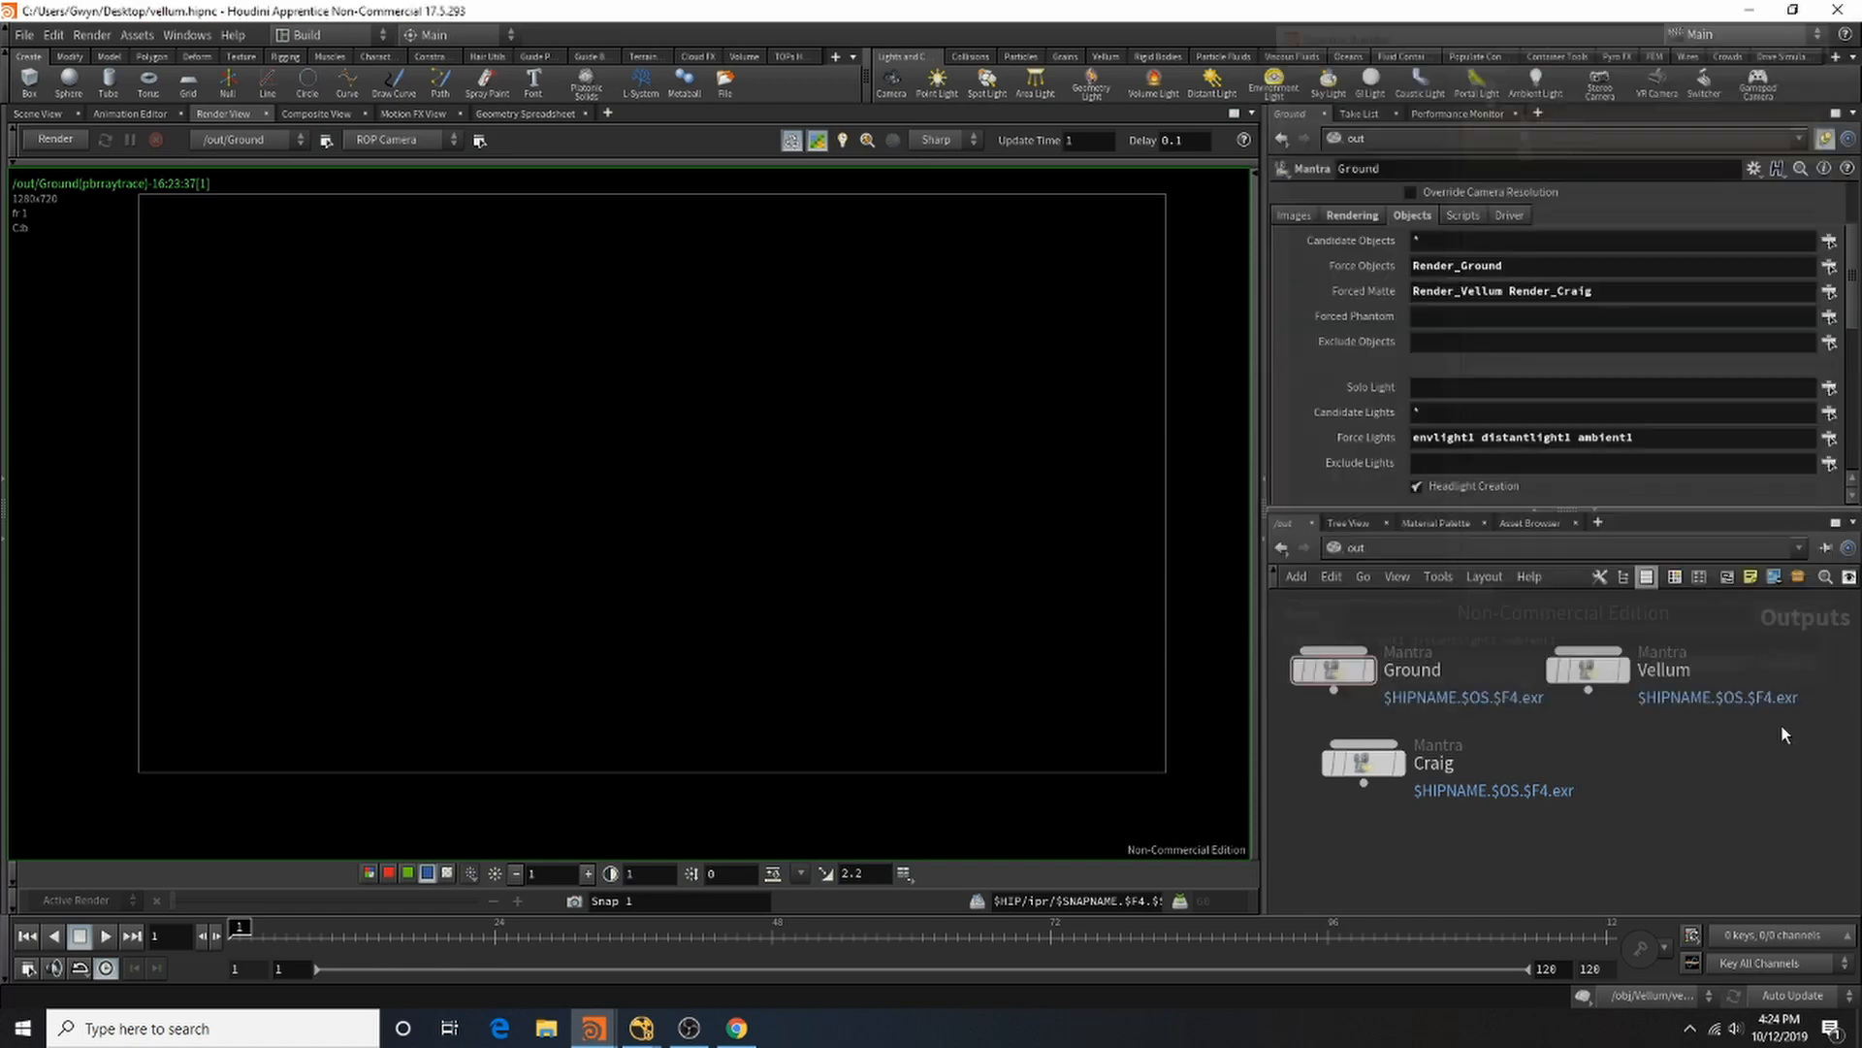
Step: Render the Ground pass again, inspect its colour and alpha channels, and stop the render
click(55, 139)
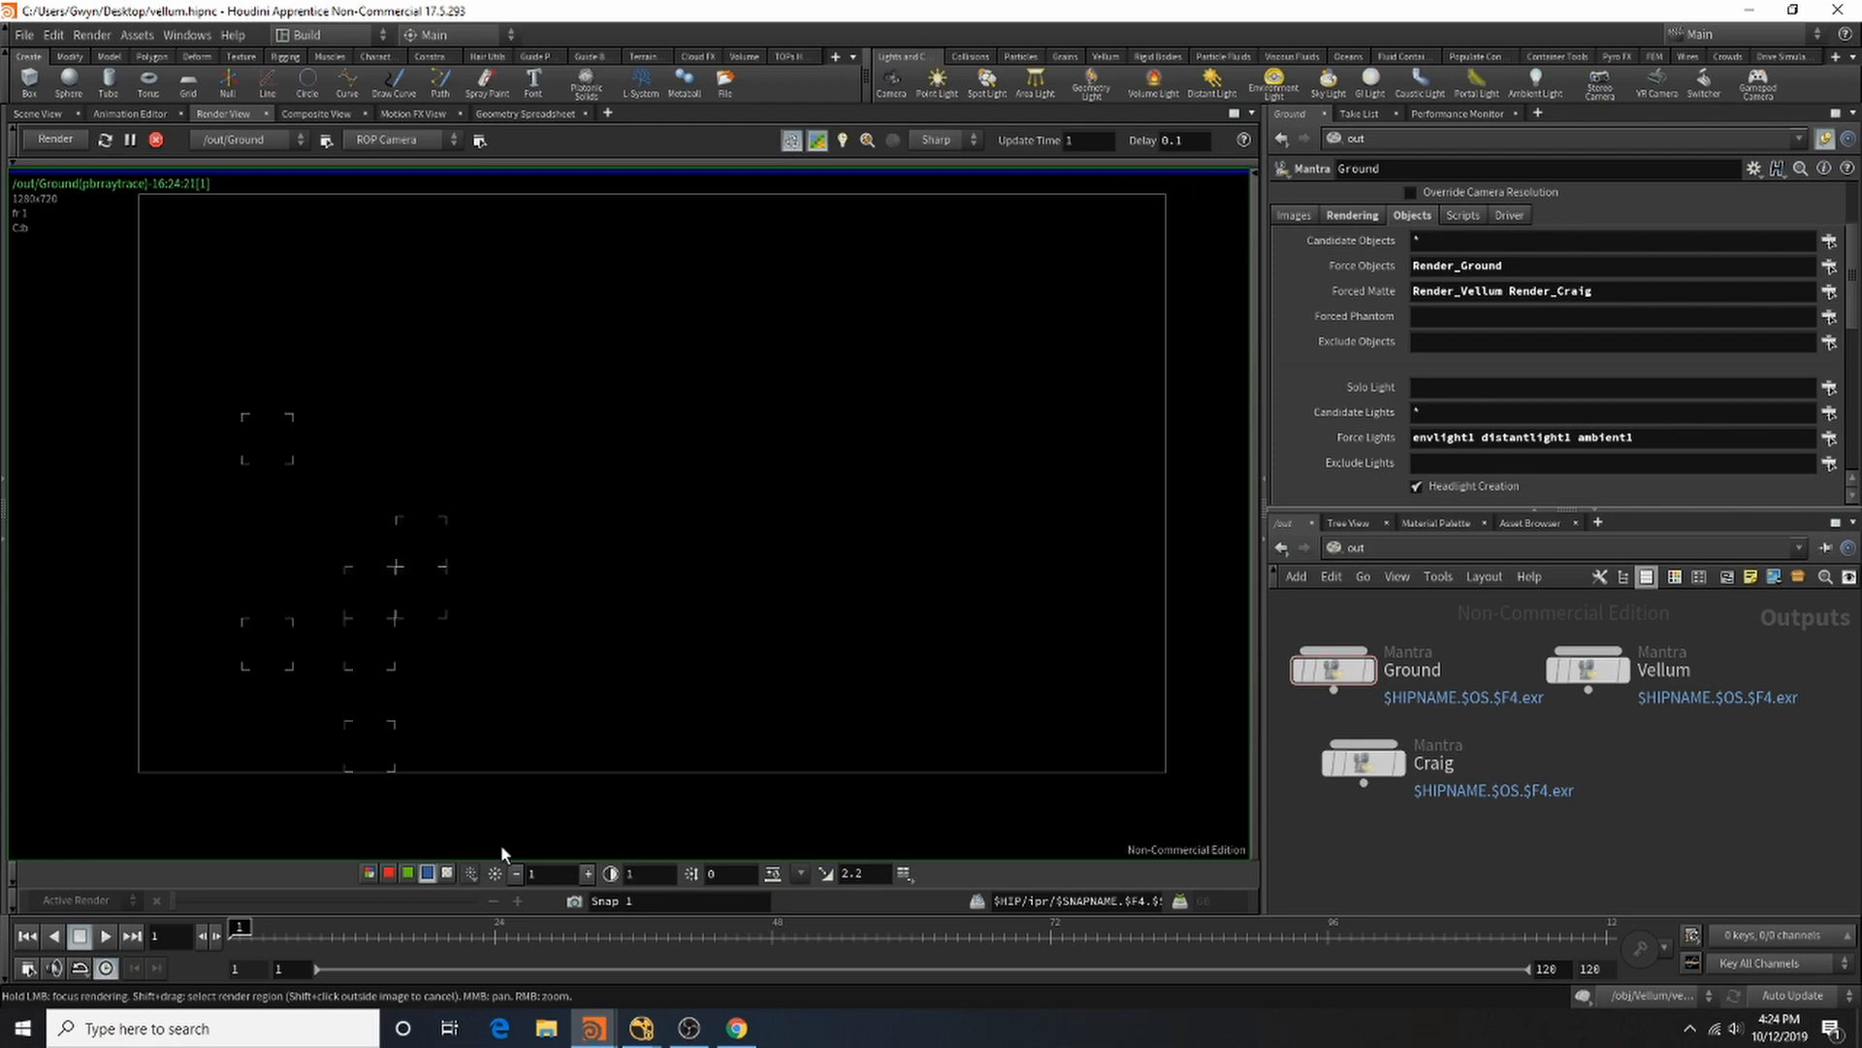
click(363, 874)
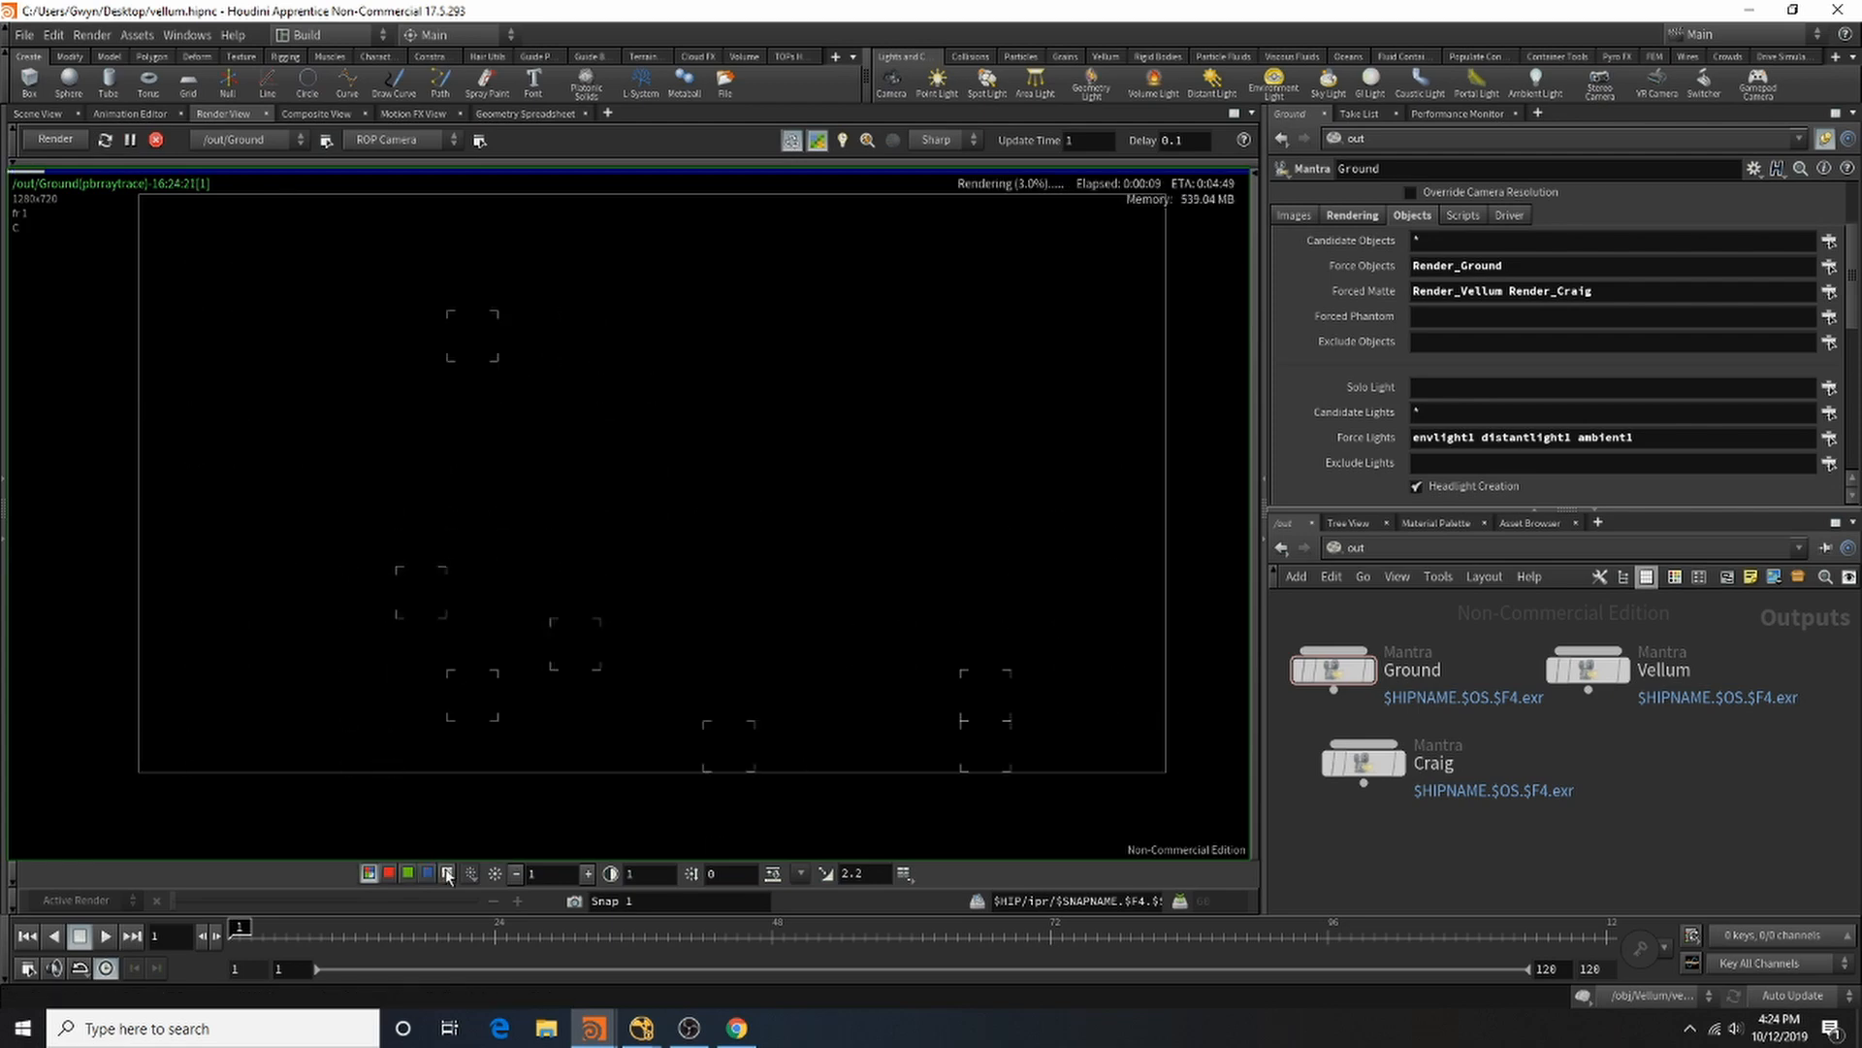
click(447, 874)
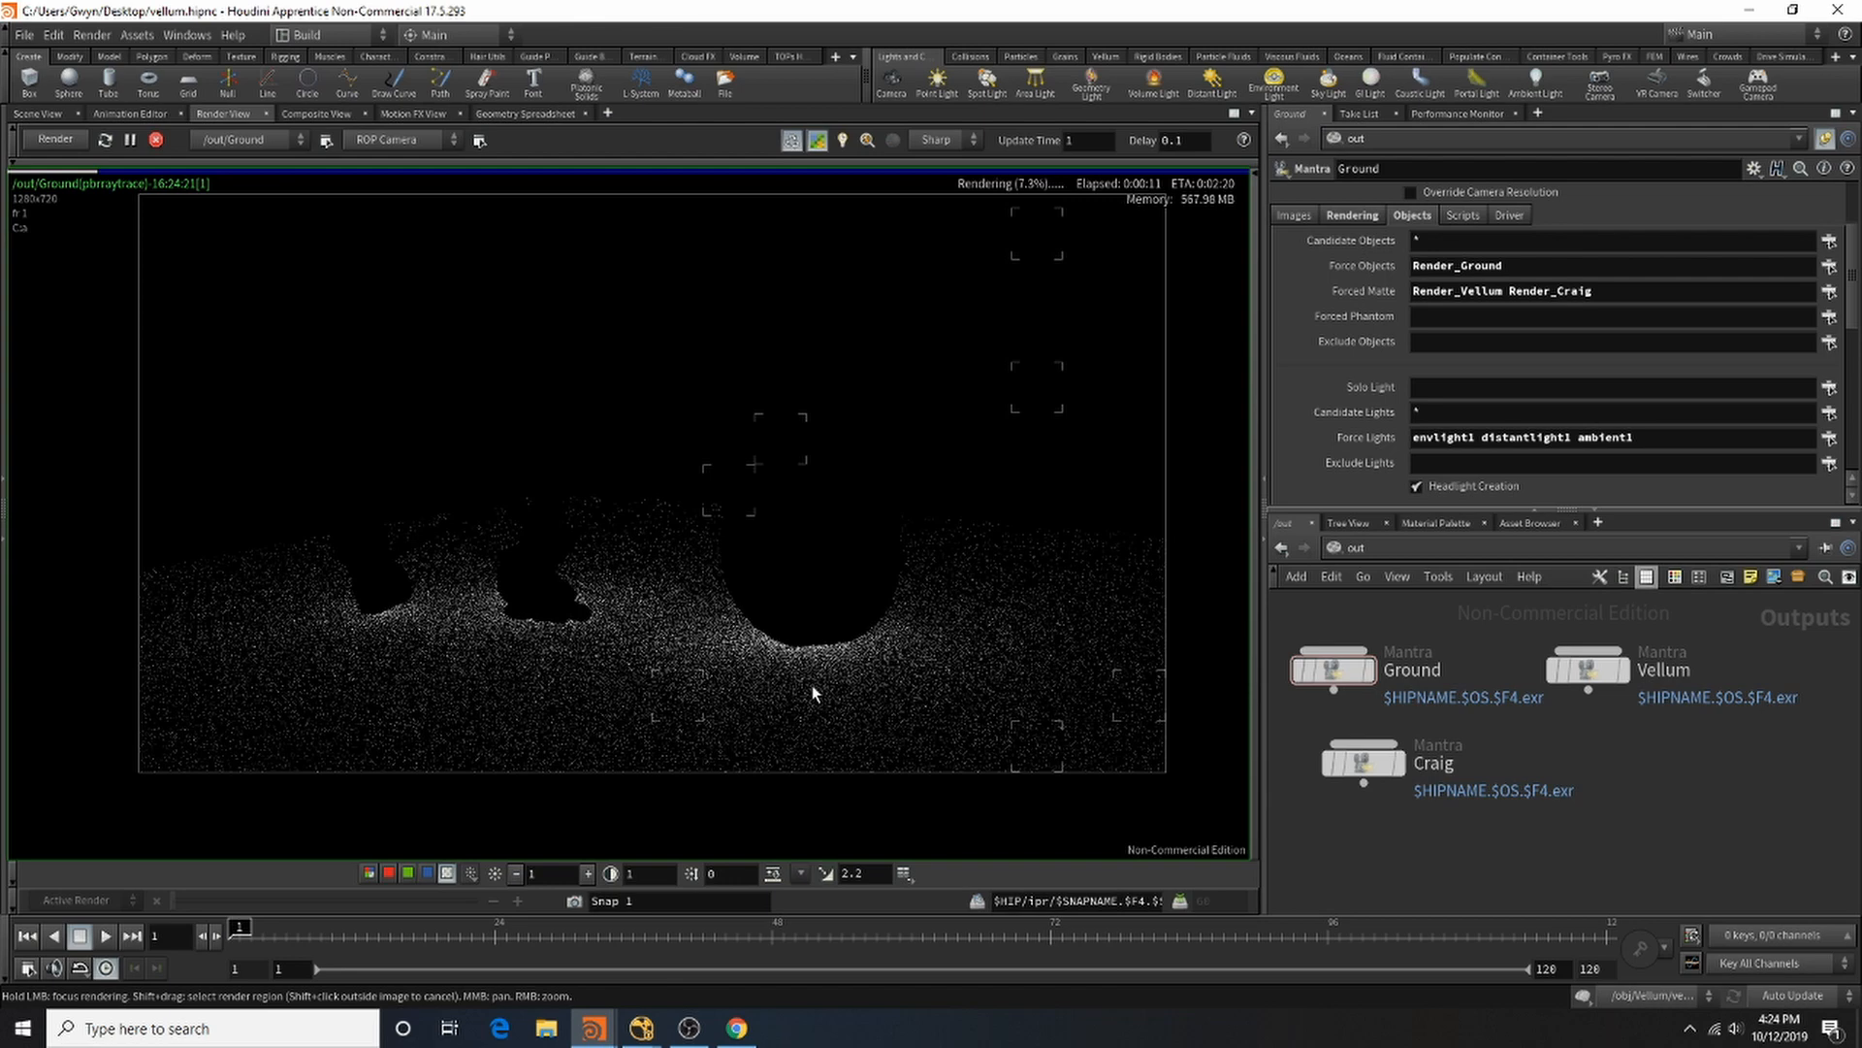
click(155, 139)
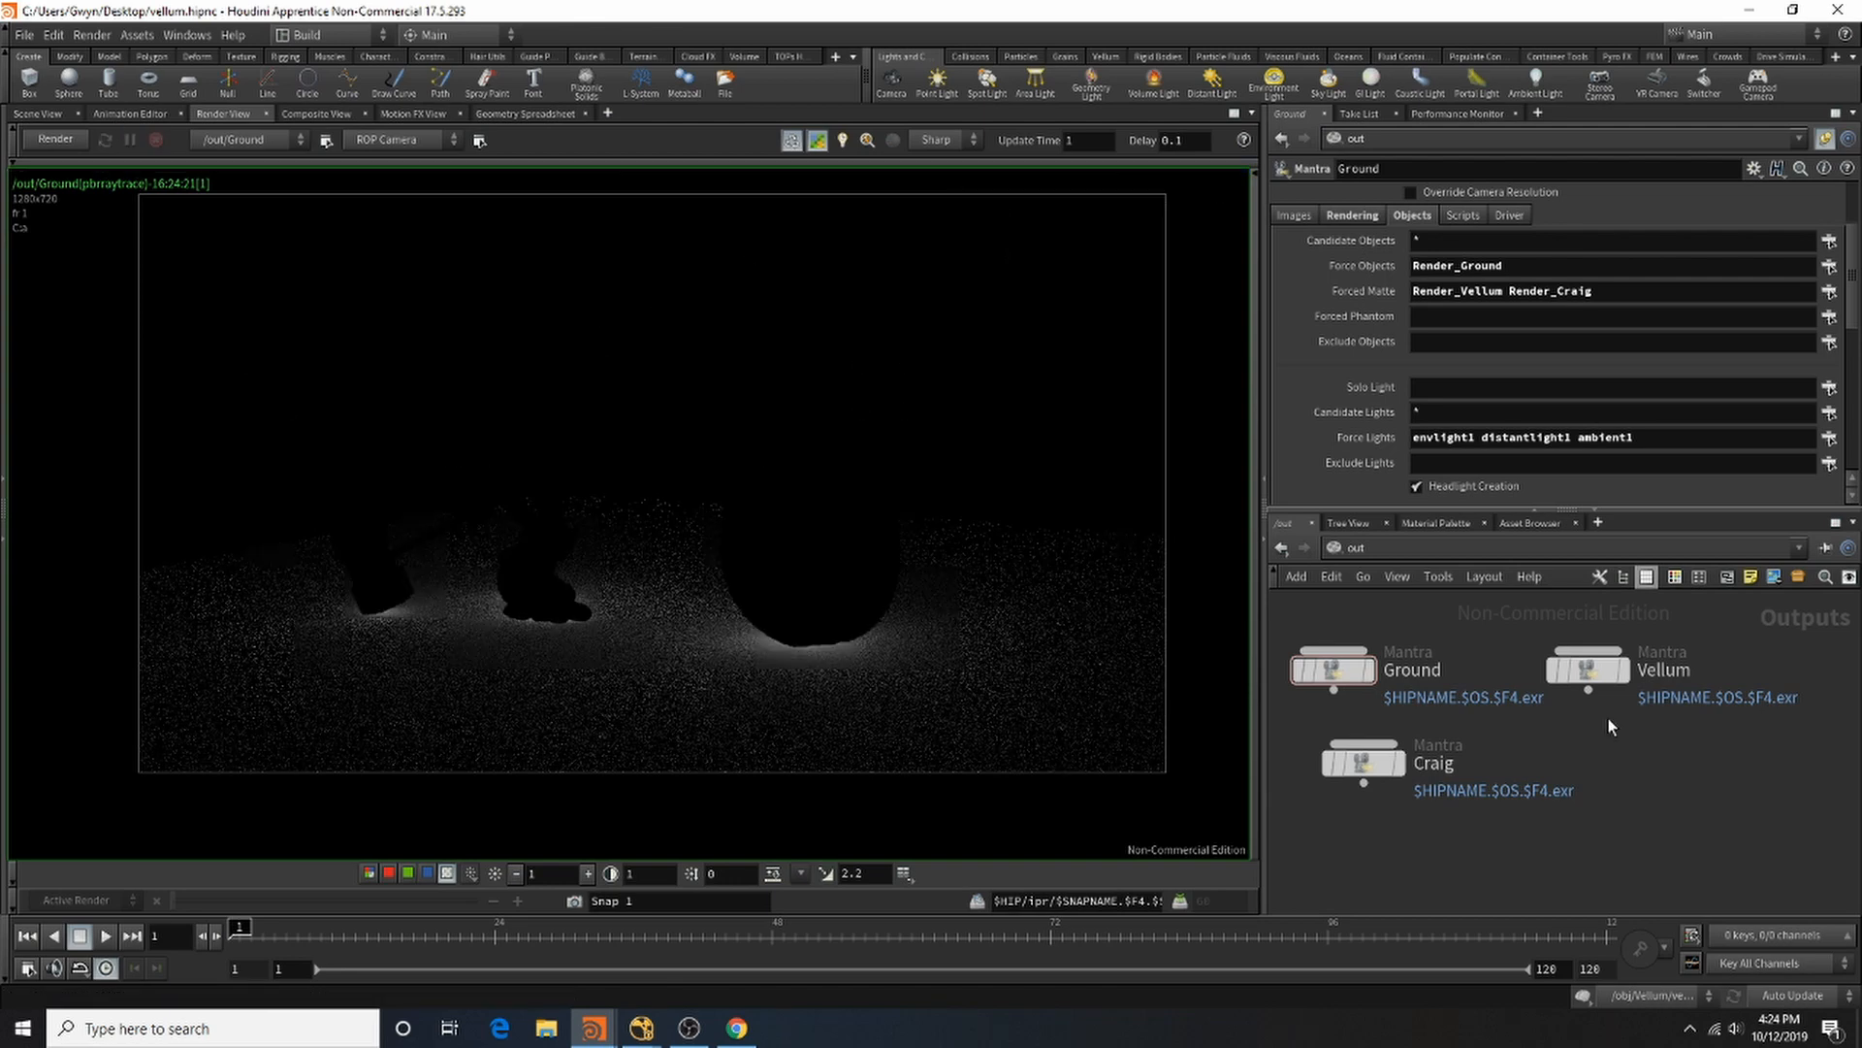
Step: Switch the Render View's render node to /out/Vellum
scroll(1560, 714, down, 4)
scroll(1489, 683, up, 4)
drag(1427, 706, 1458, 707)
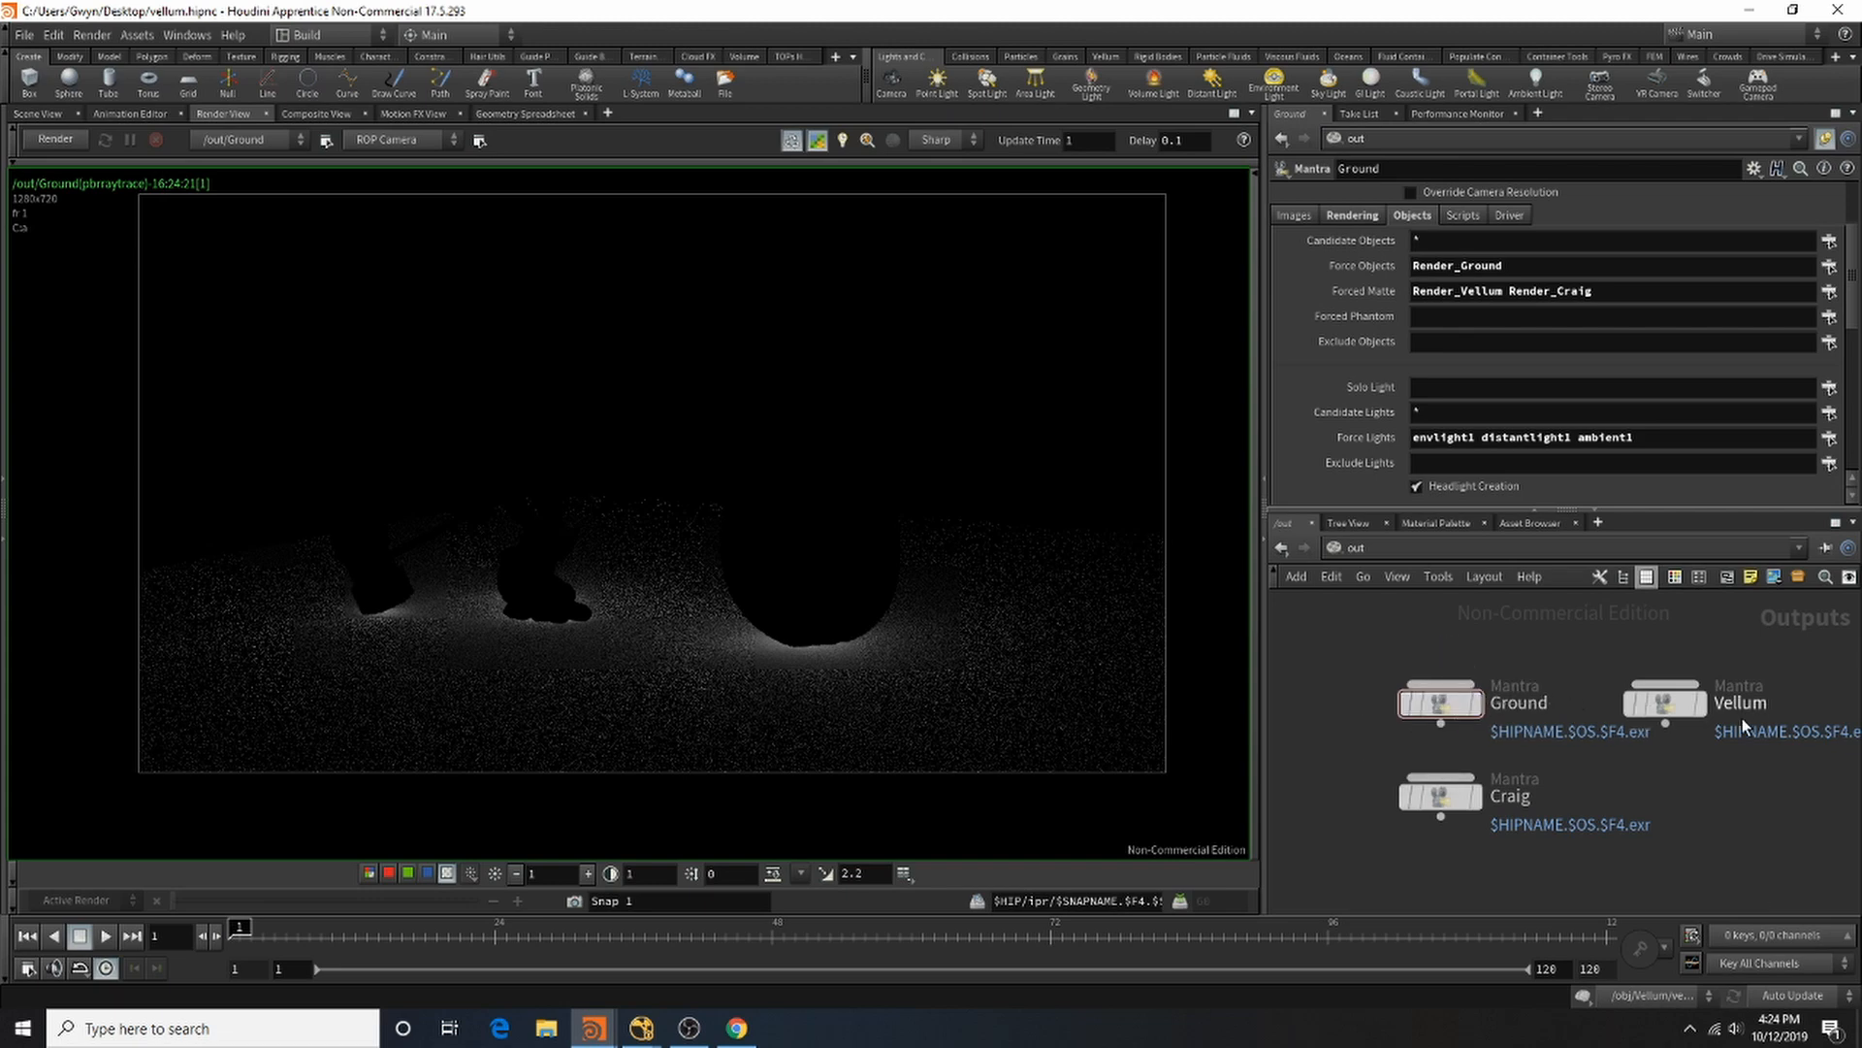
click(1660, 716)
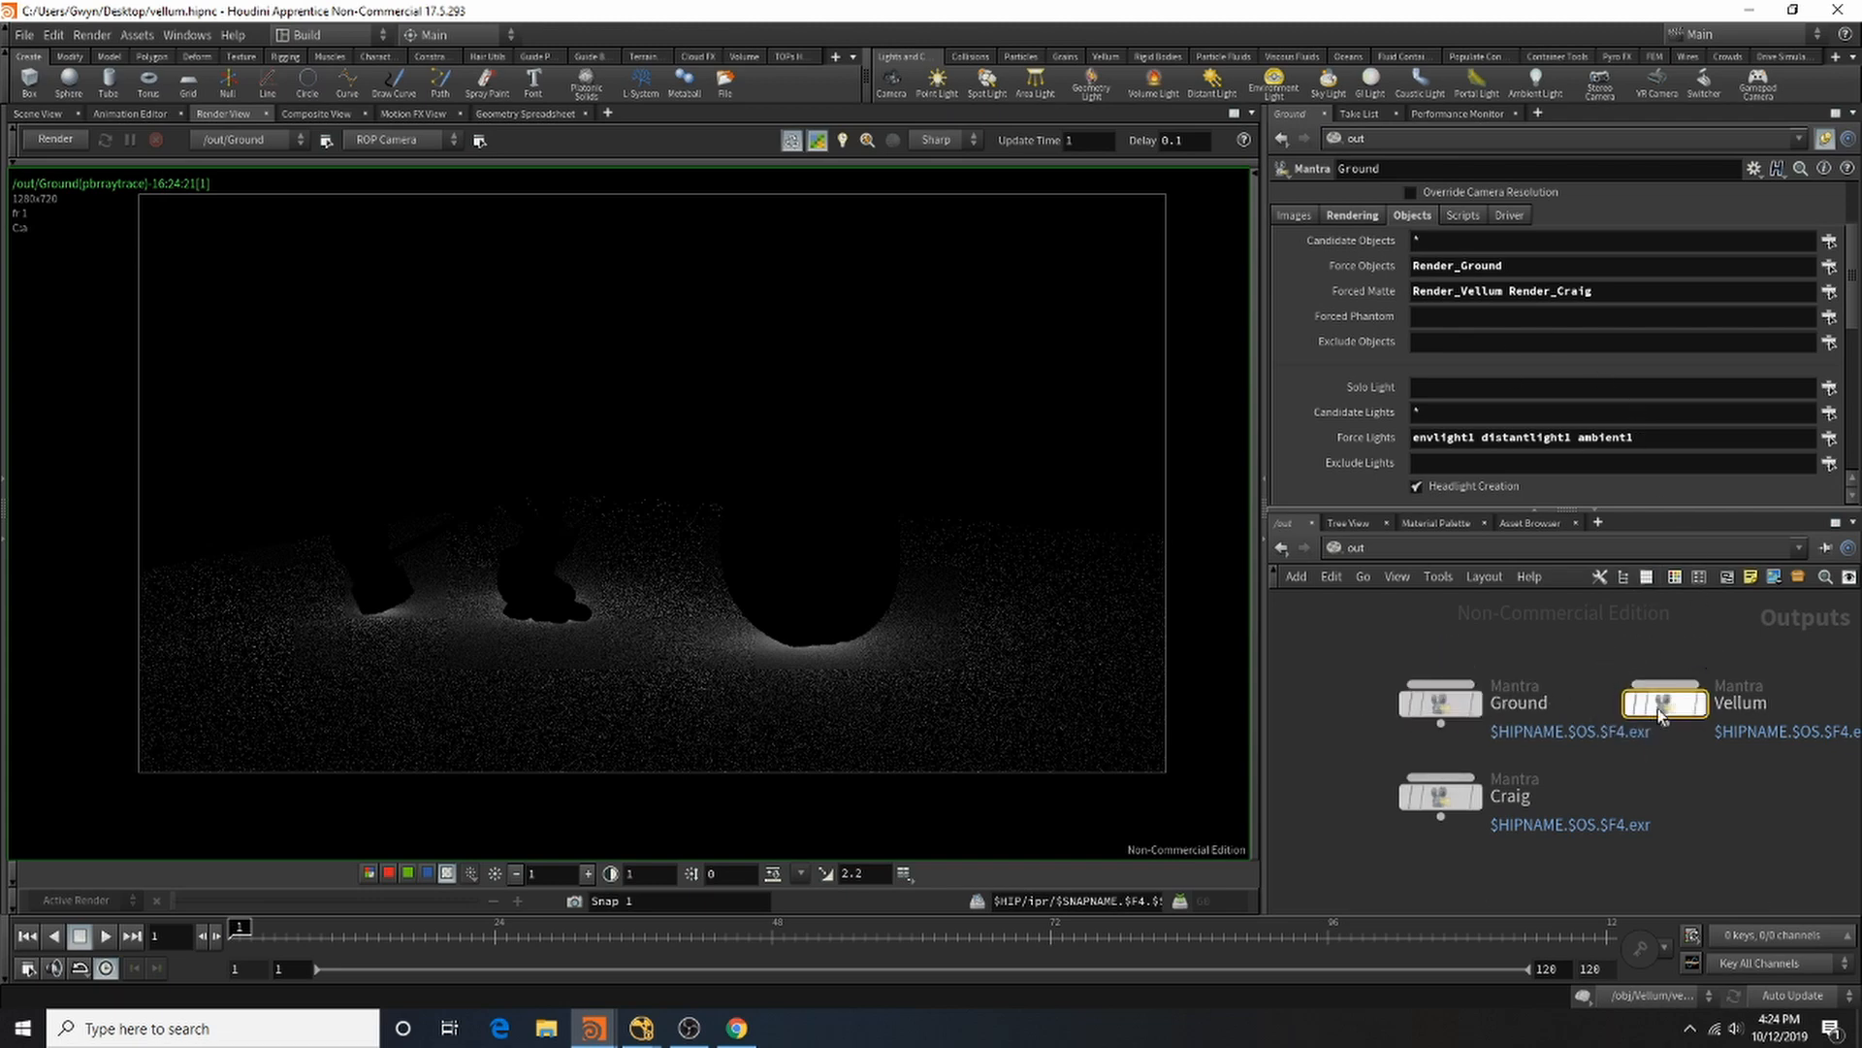
click(1445, 713)
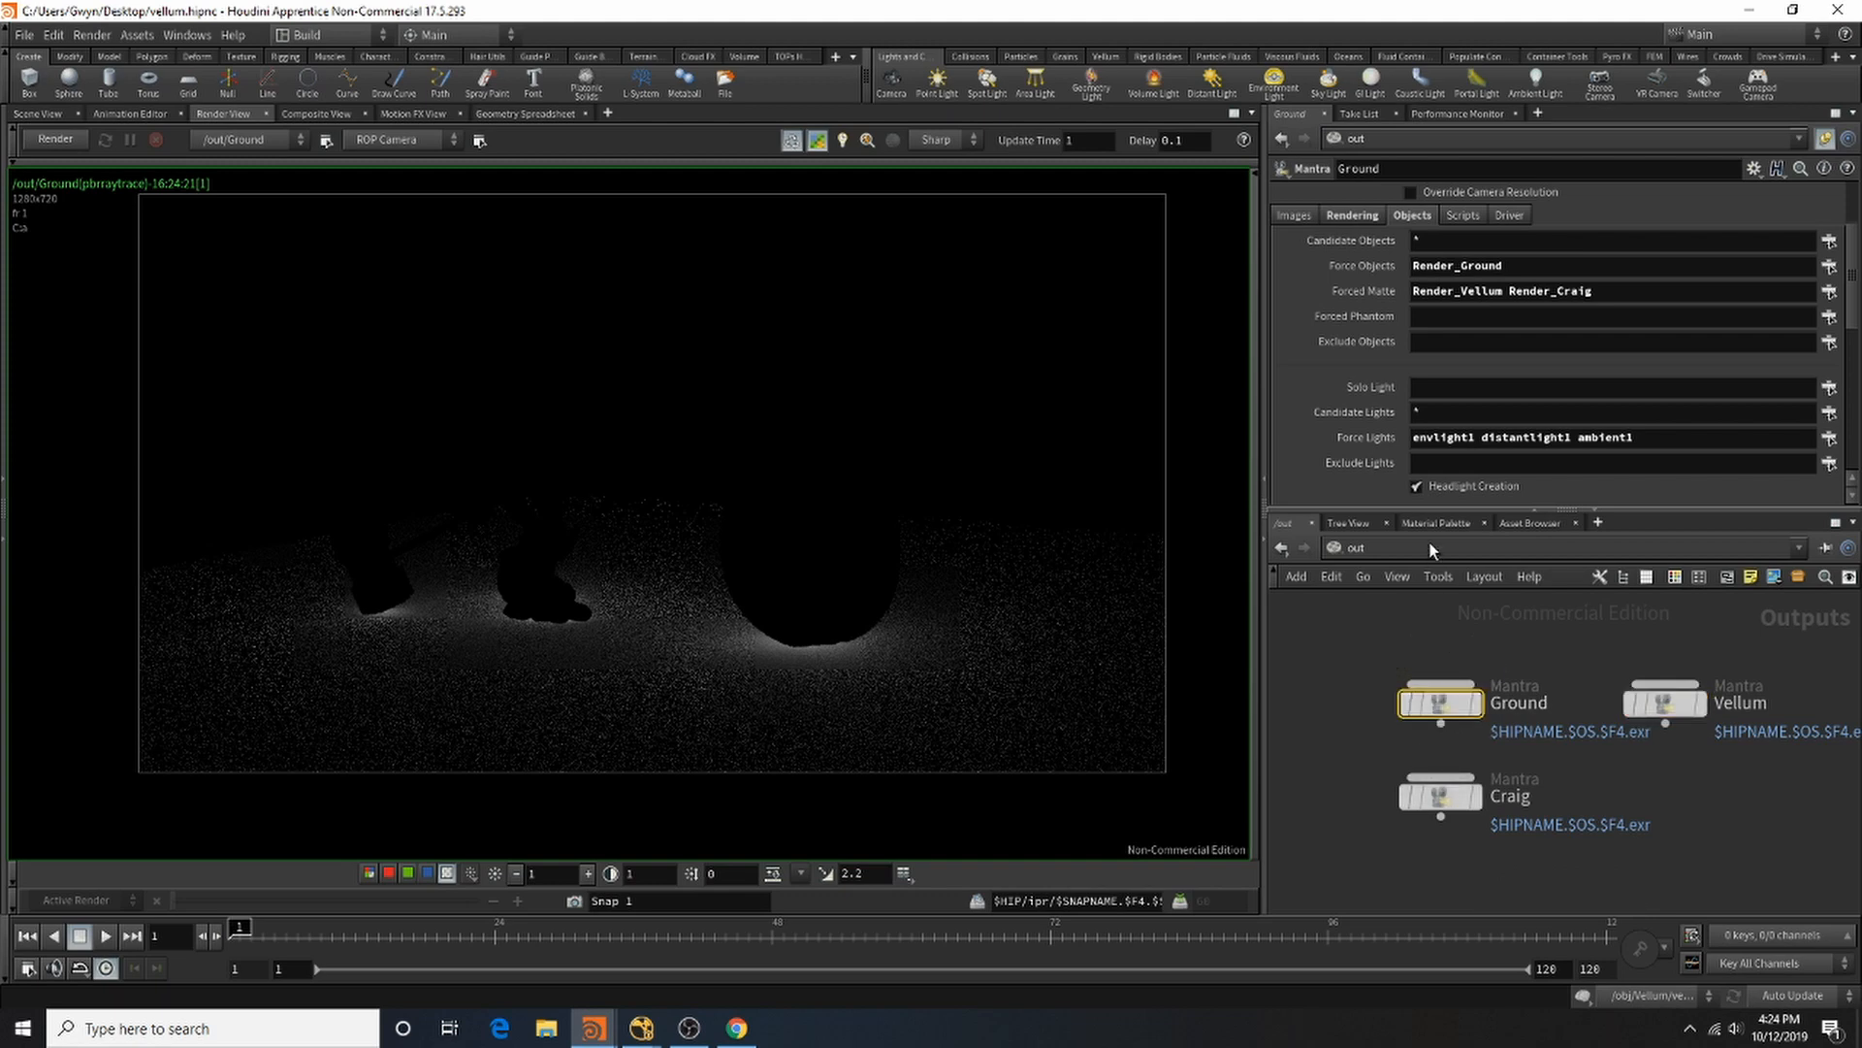
click(272, 136)
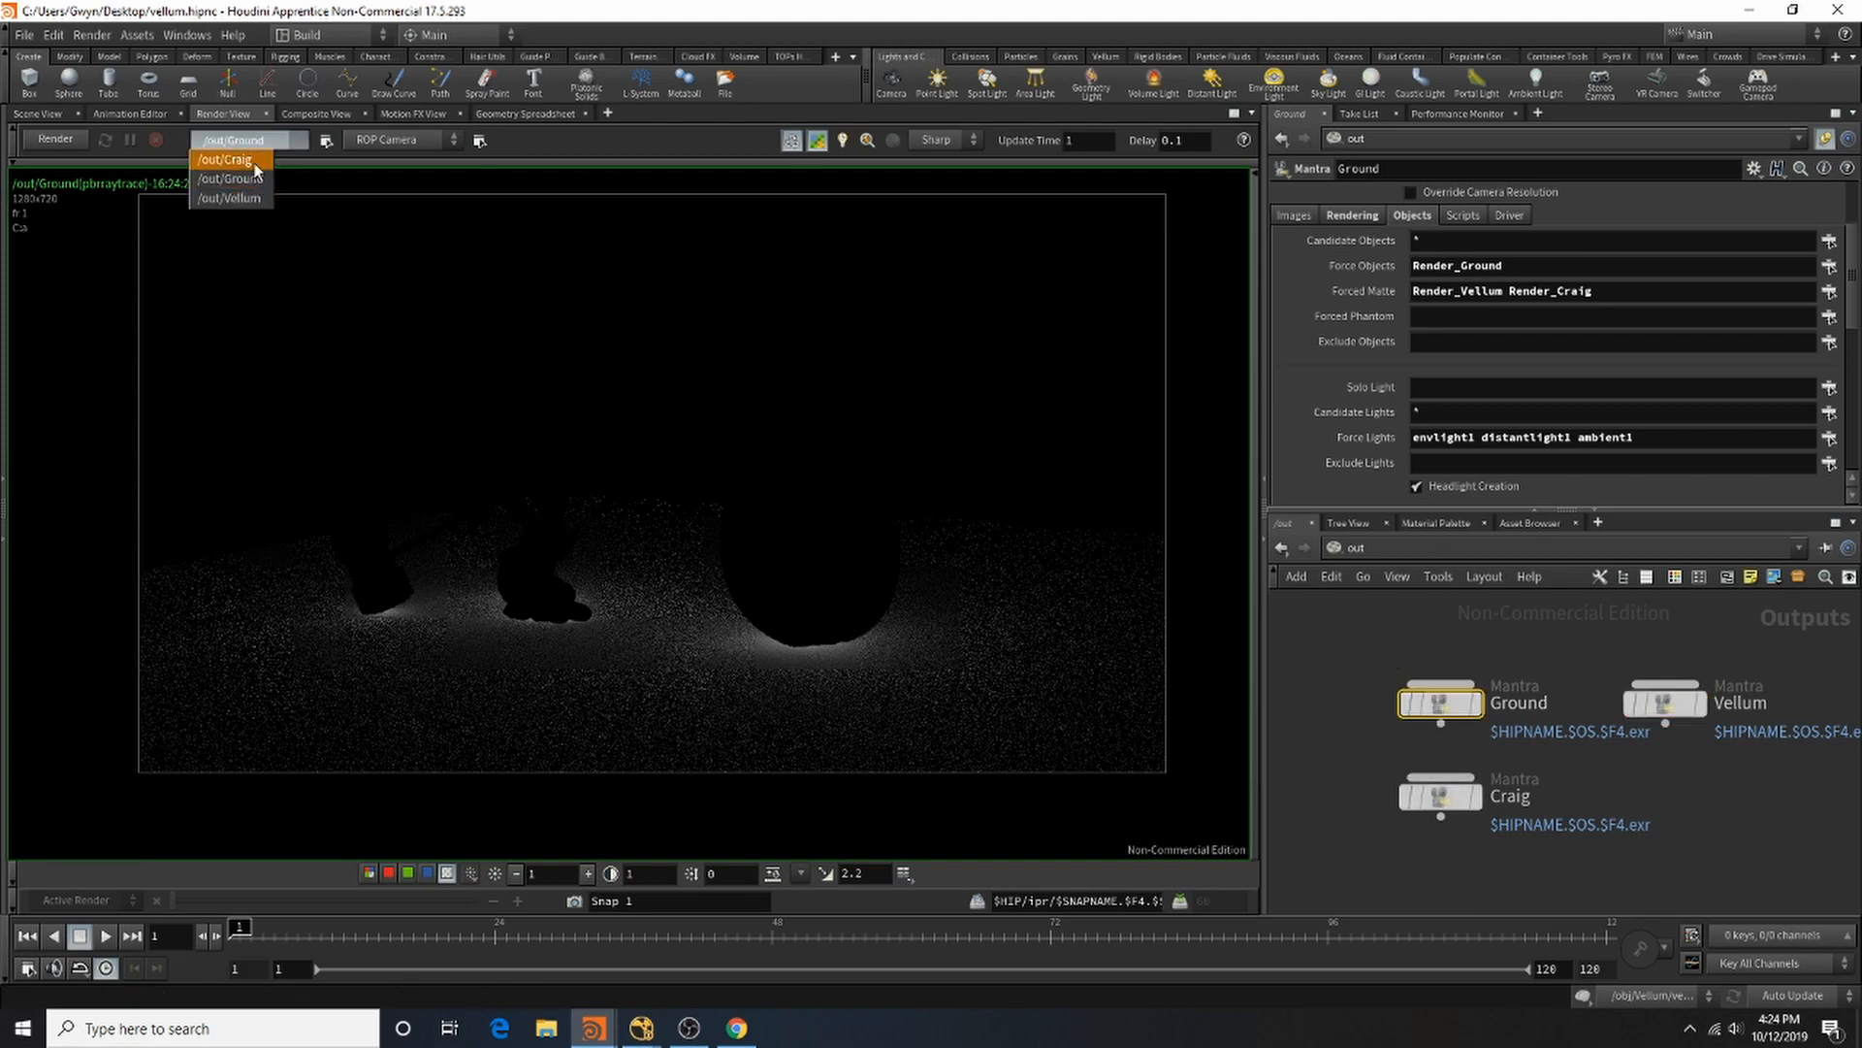
click(233, 198)
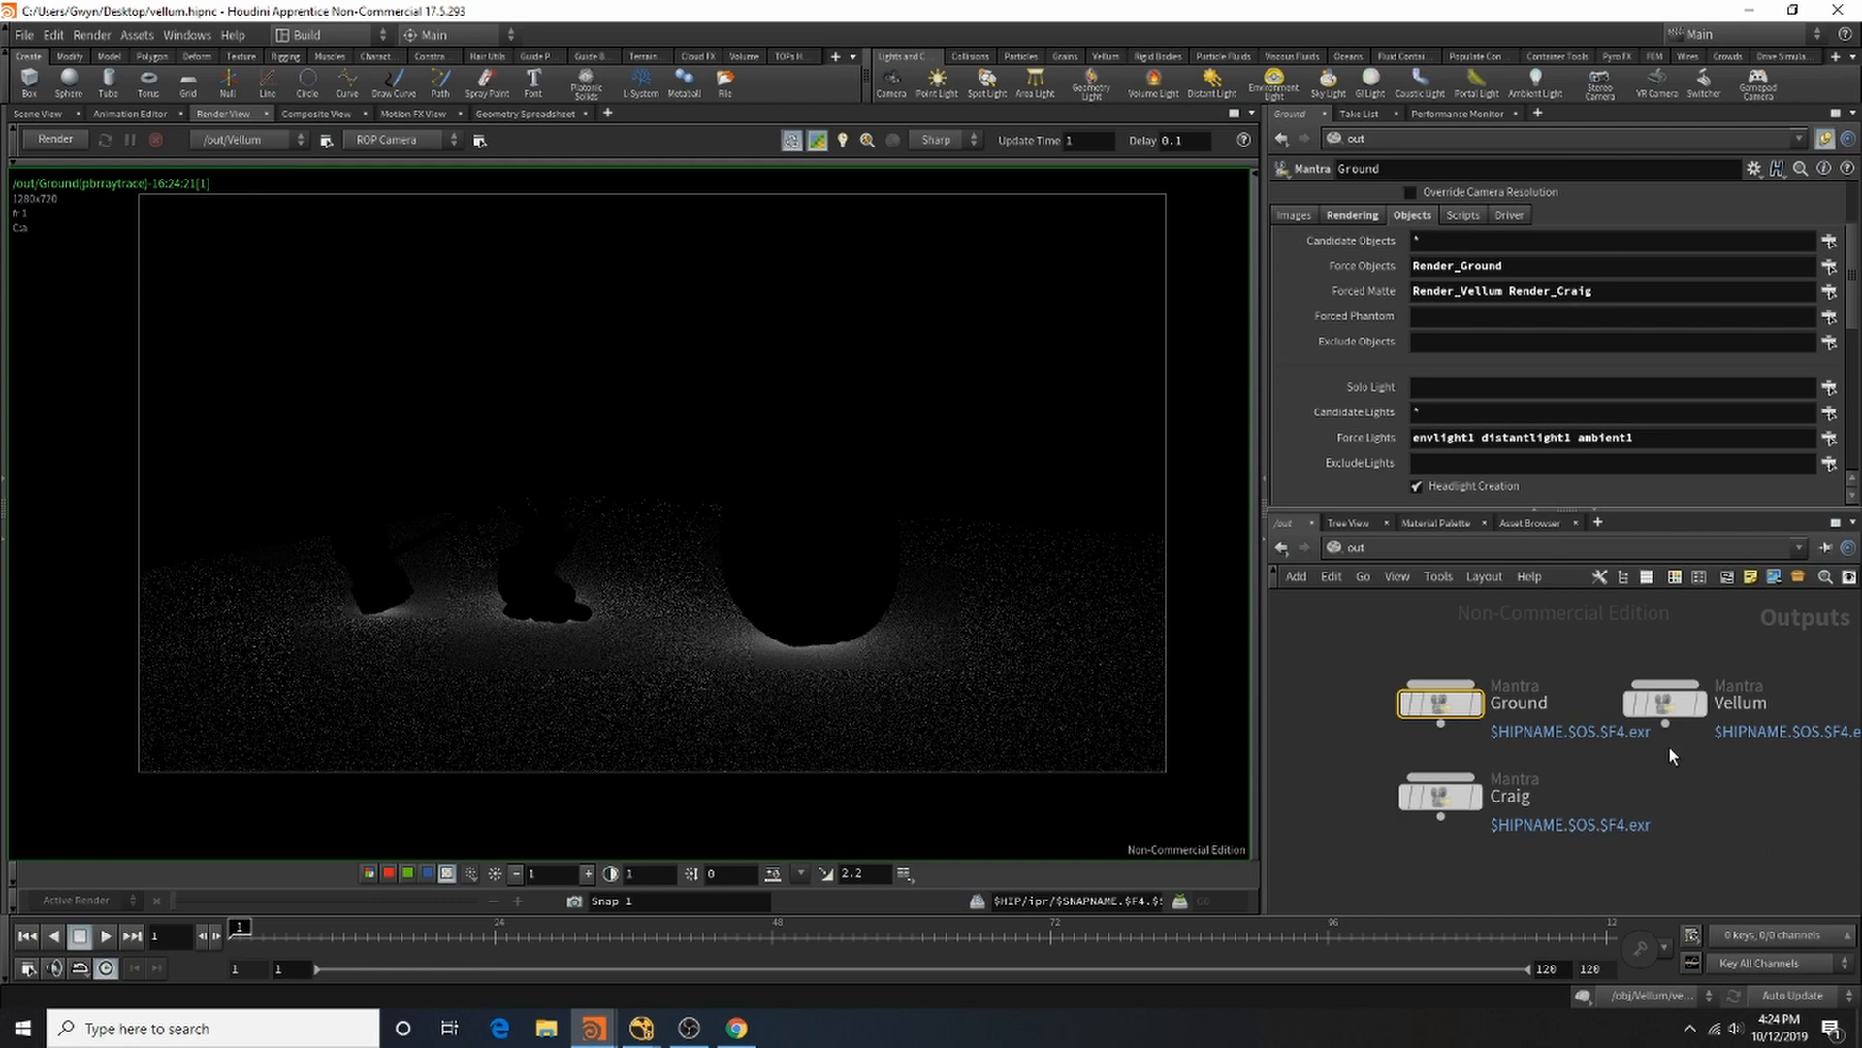
Step: Select the Vellum and Craig Mantra nodes and look through the Rendering, Objects and Images parameters
click(1683, 705)
scroll(1524, 323, up, 3)
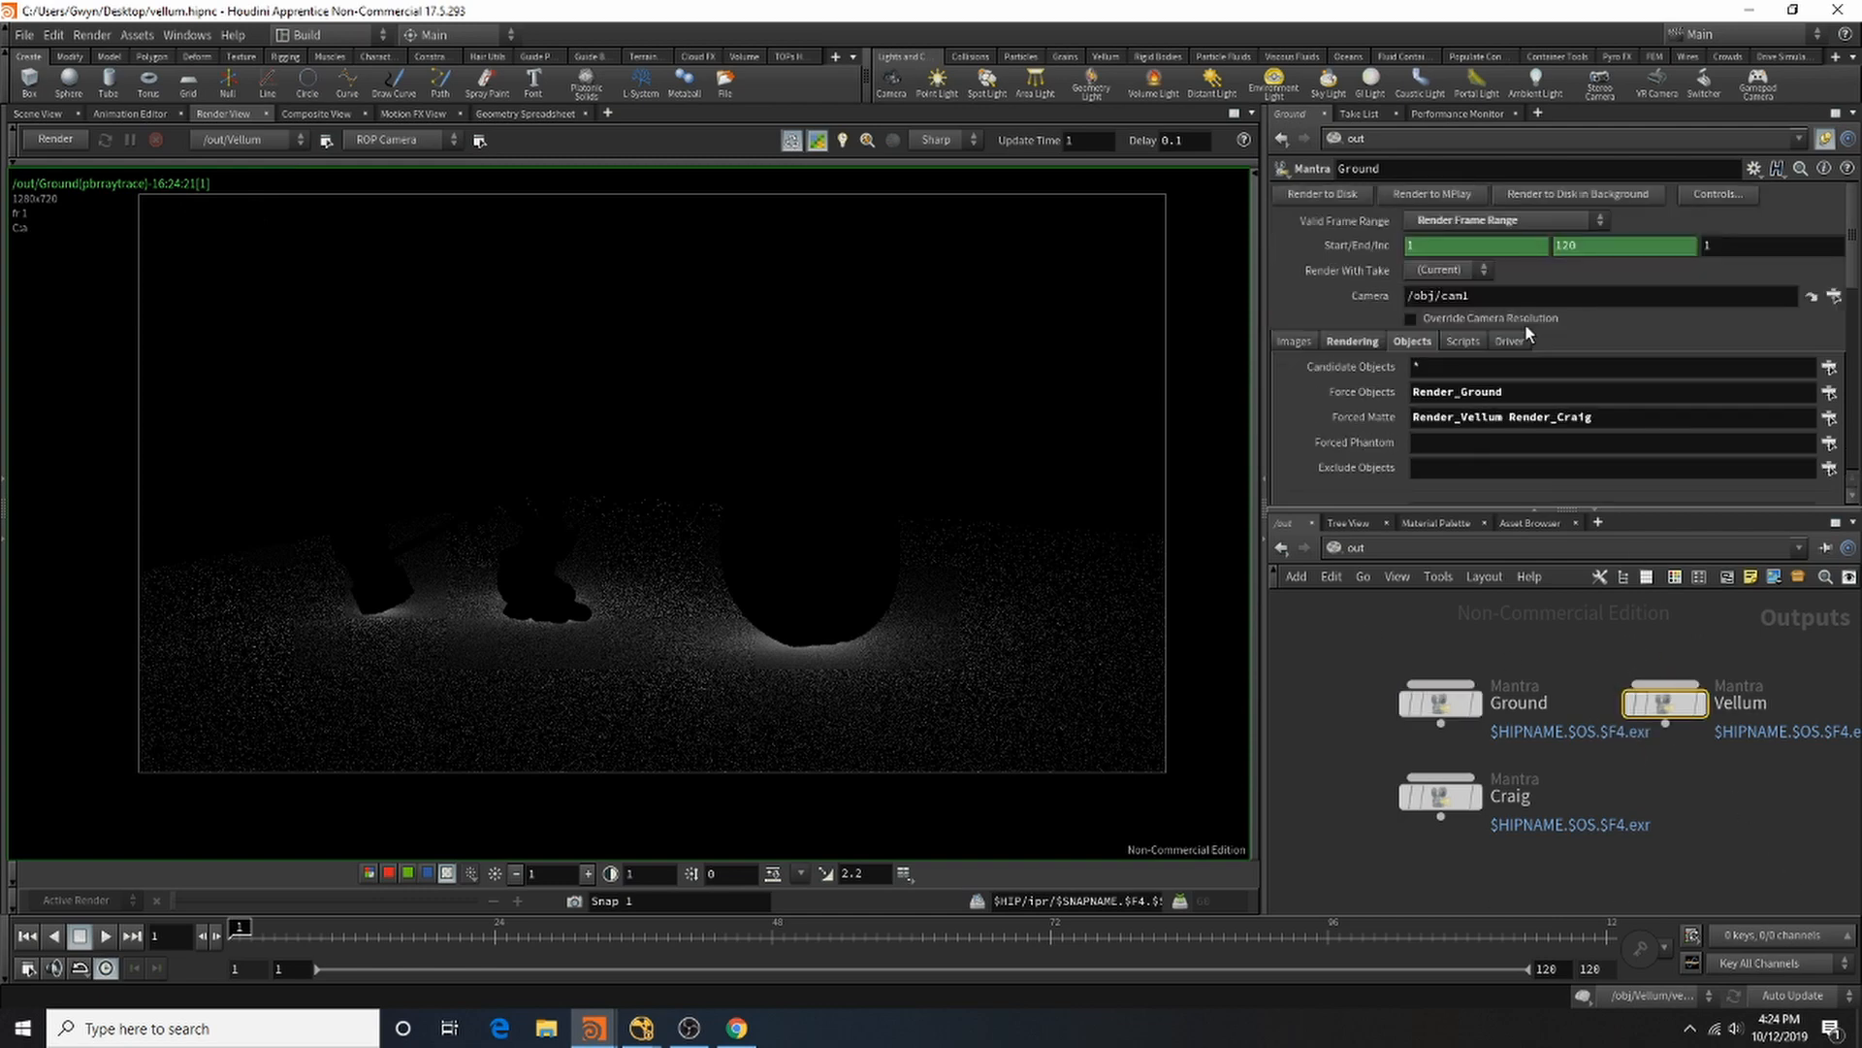
click(1352, 341)
click(1413, 341)
mouse_move(1668, 711)
click(1440, 796)
scroll(1522, 664, down, 4)
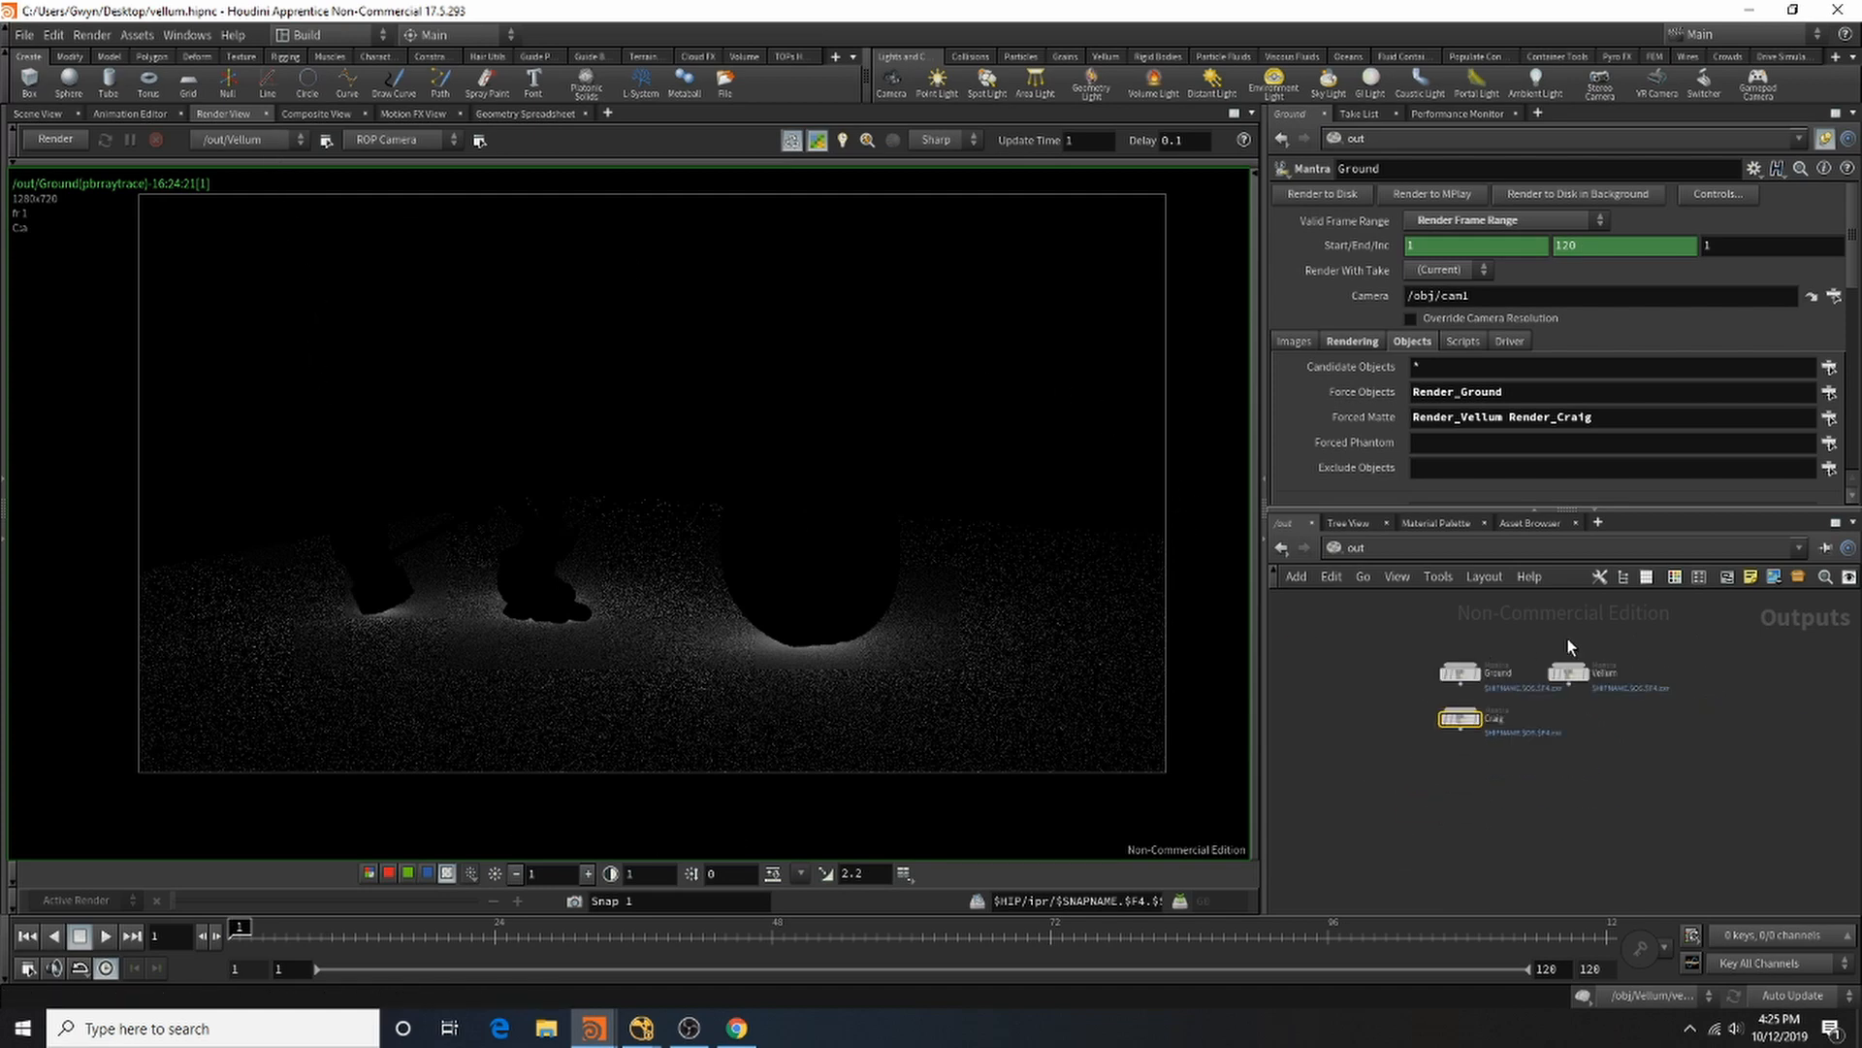
scroll(1598, 646, up, 4)
click(1296, 340)
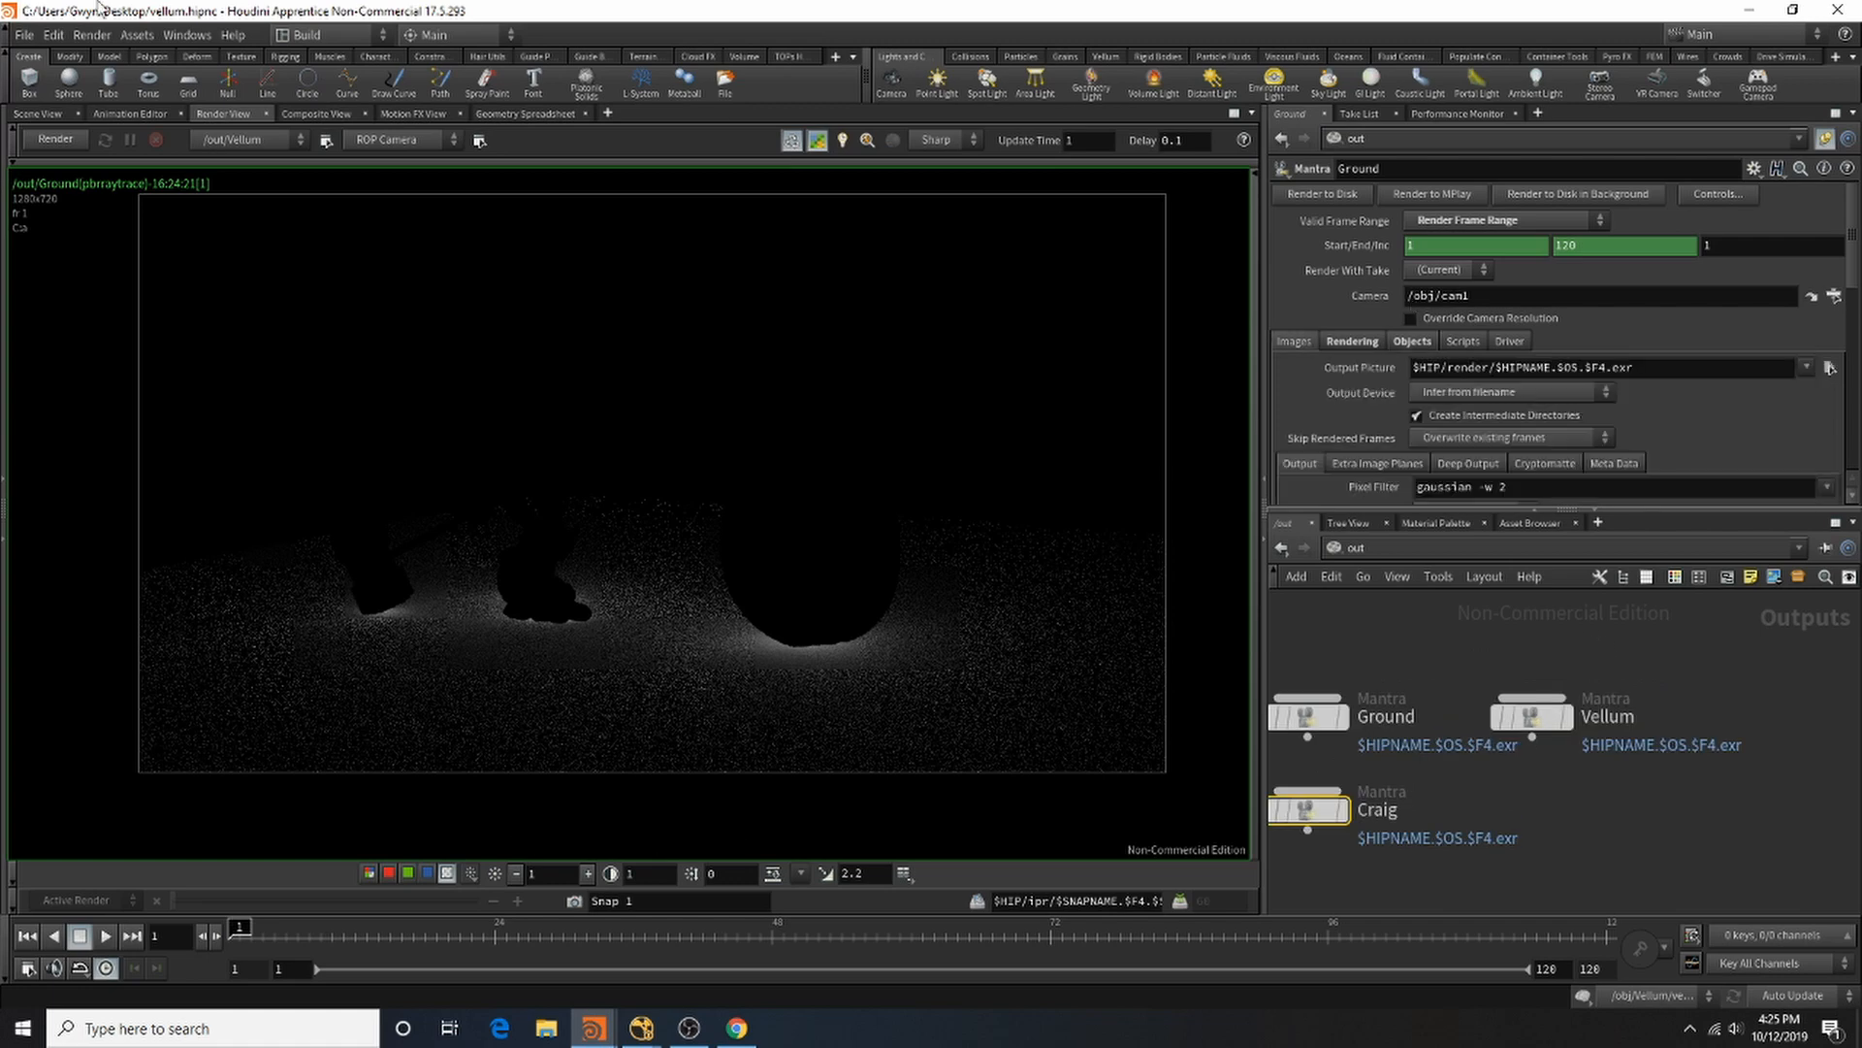
Step: Return to the scene view and save the scene file
click(31, 115)
click(22, 35)
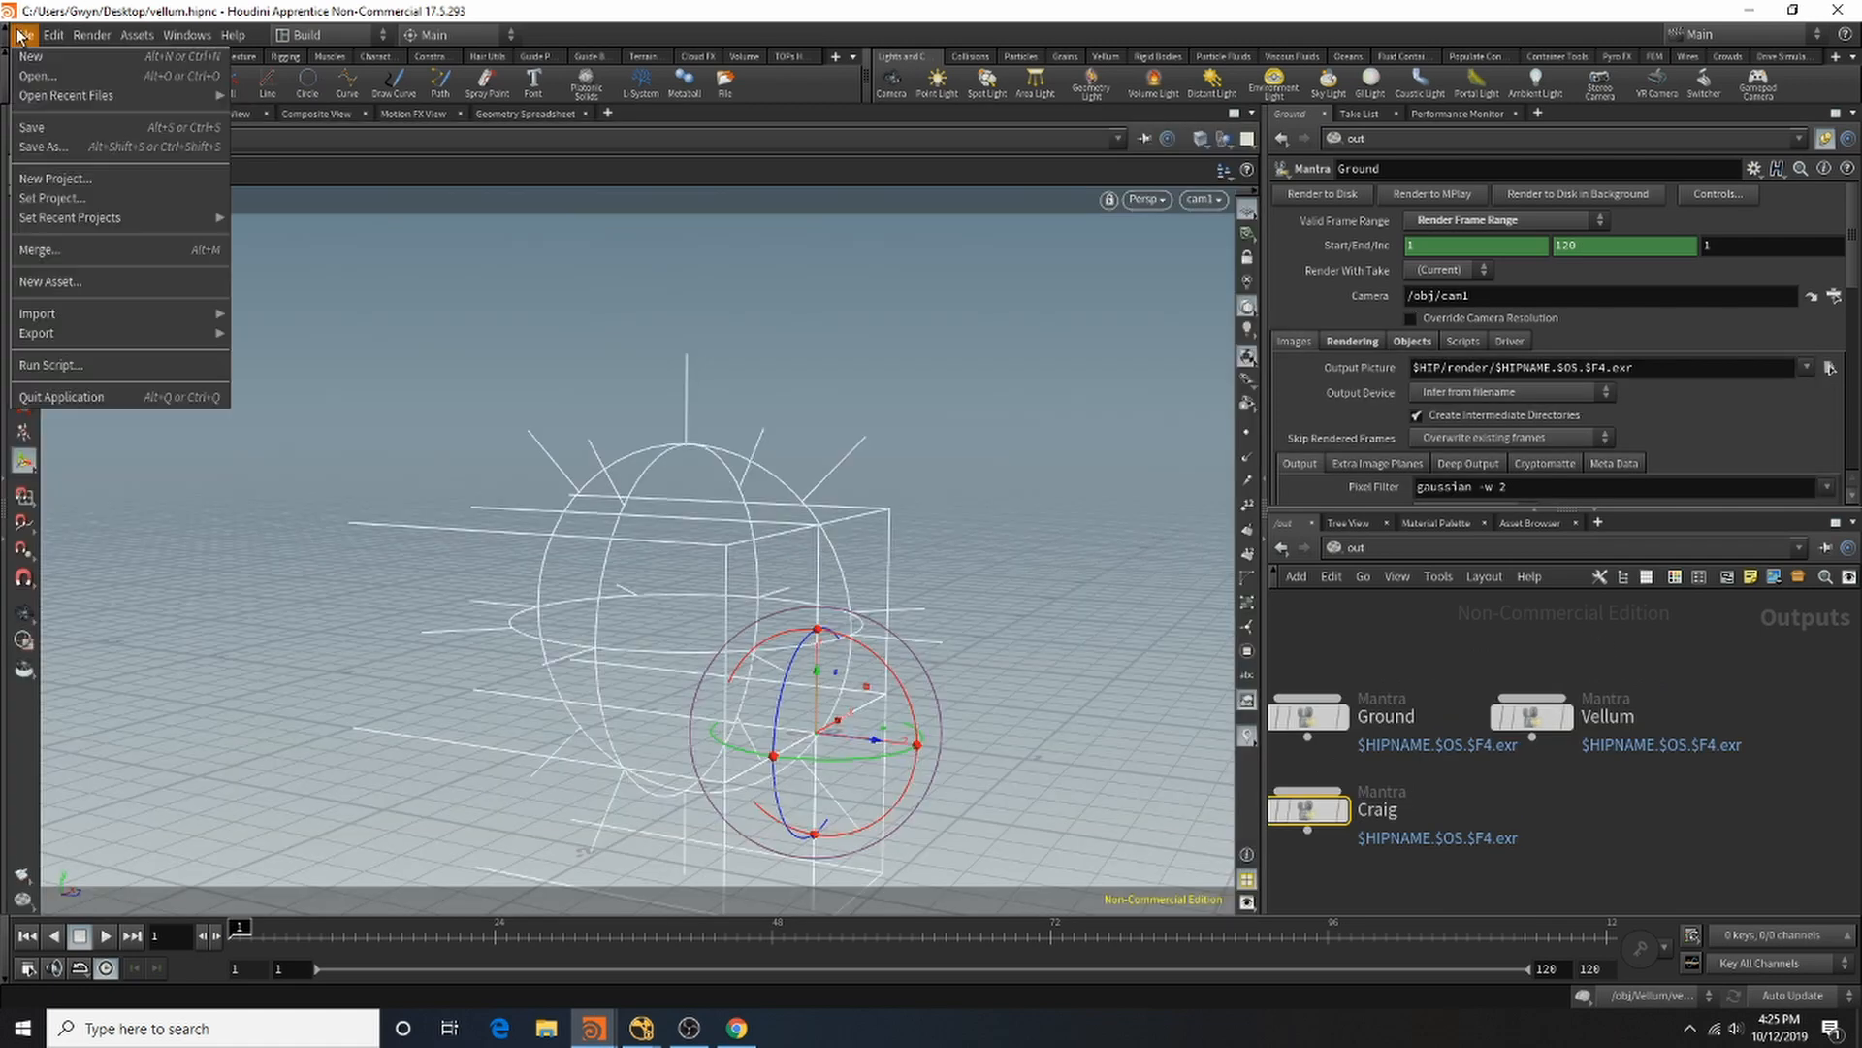
click(59, 128)
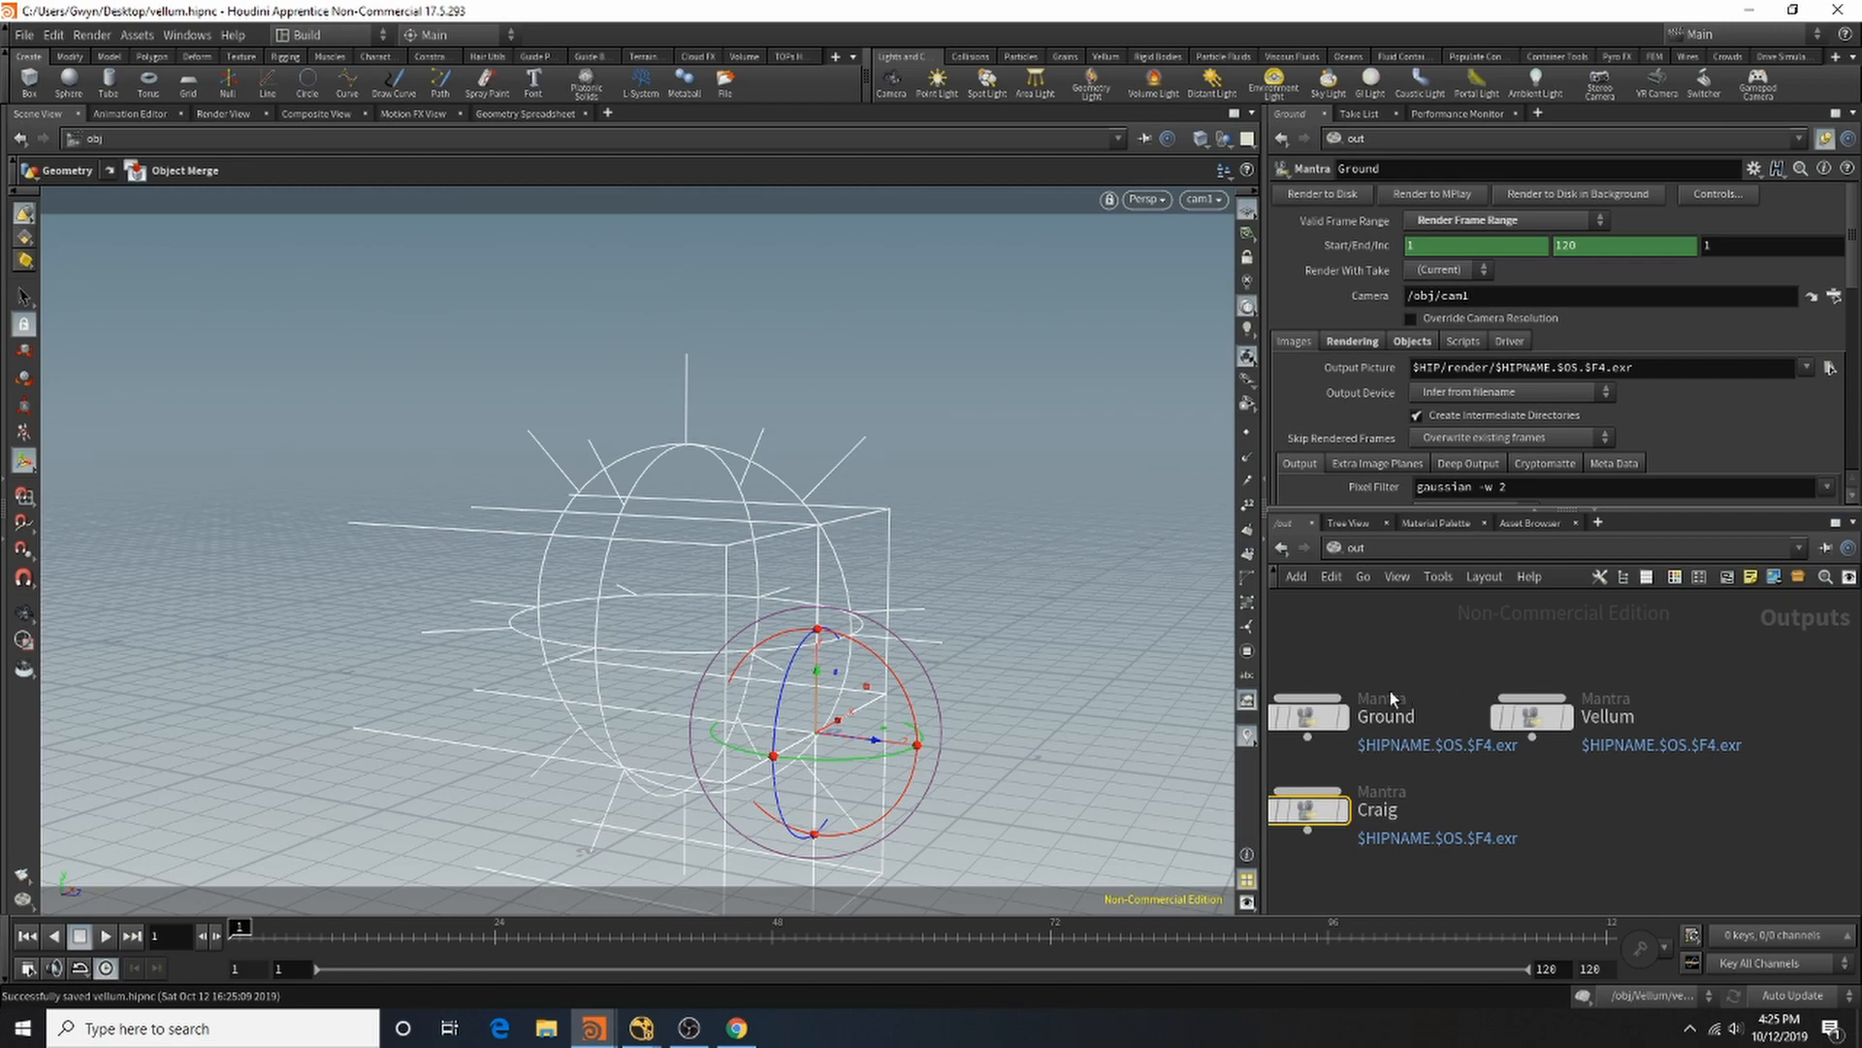
Step: Open the Vellum Mantra node's parameters in a floating window and place it beside the Render View image
click(1429, 549)
click(1457, 629)
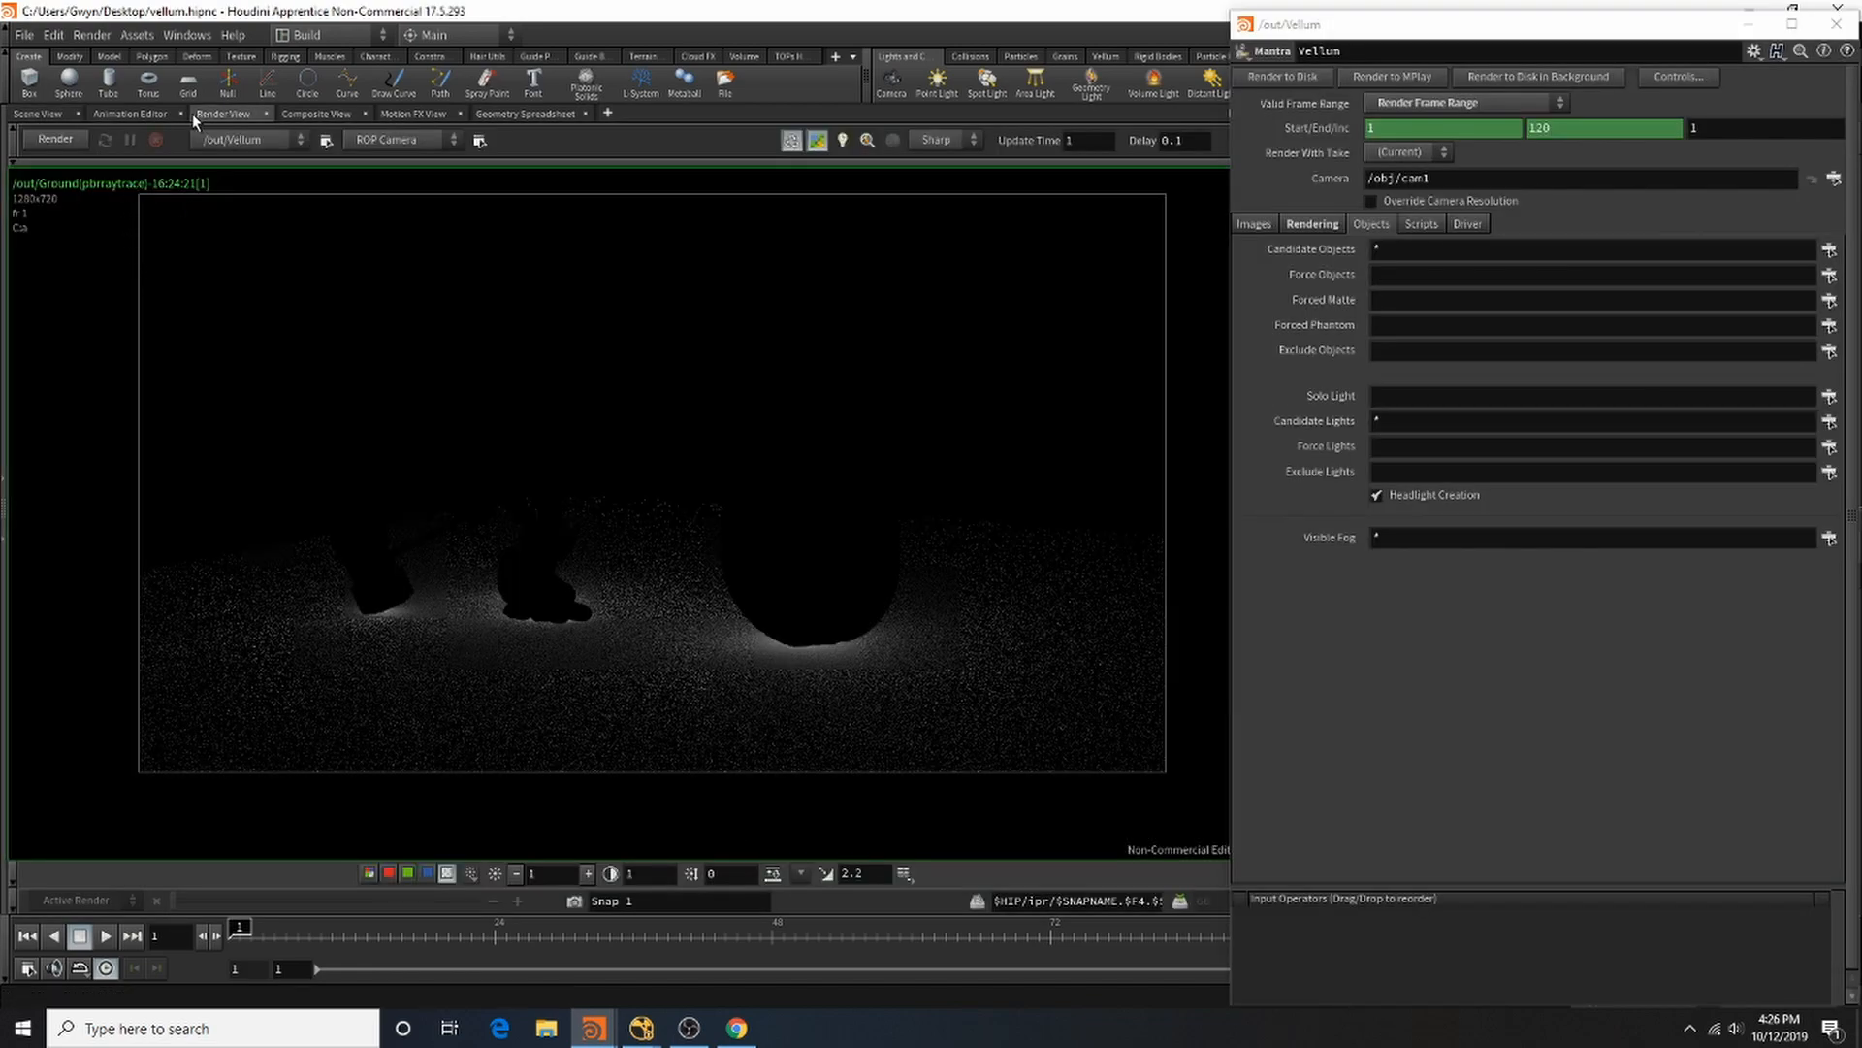
drag(1603, 33, 1065, 41)
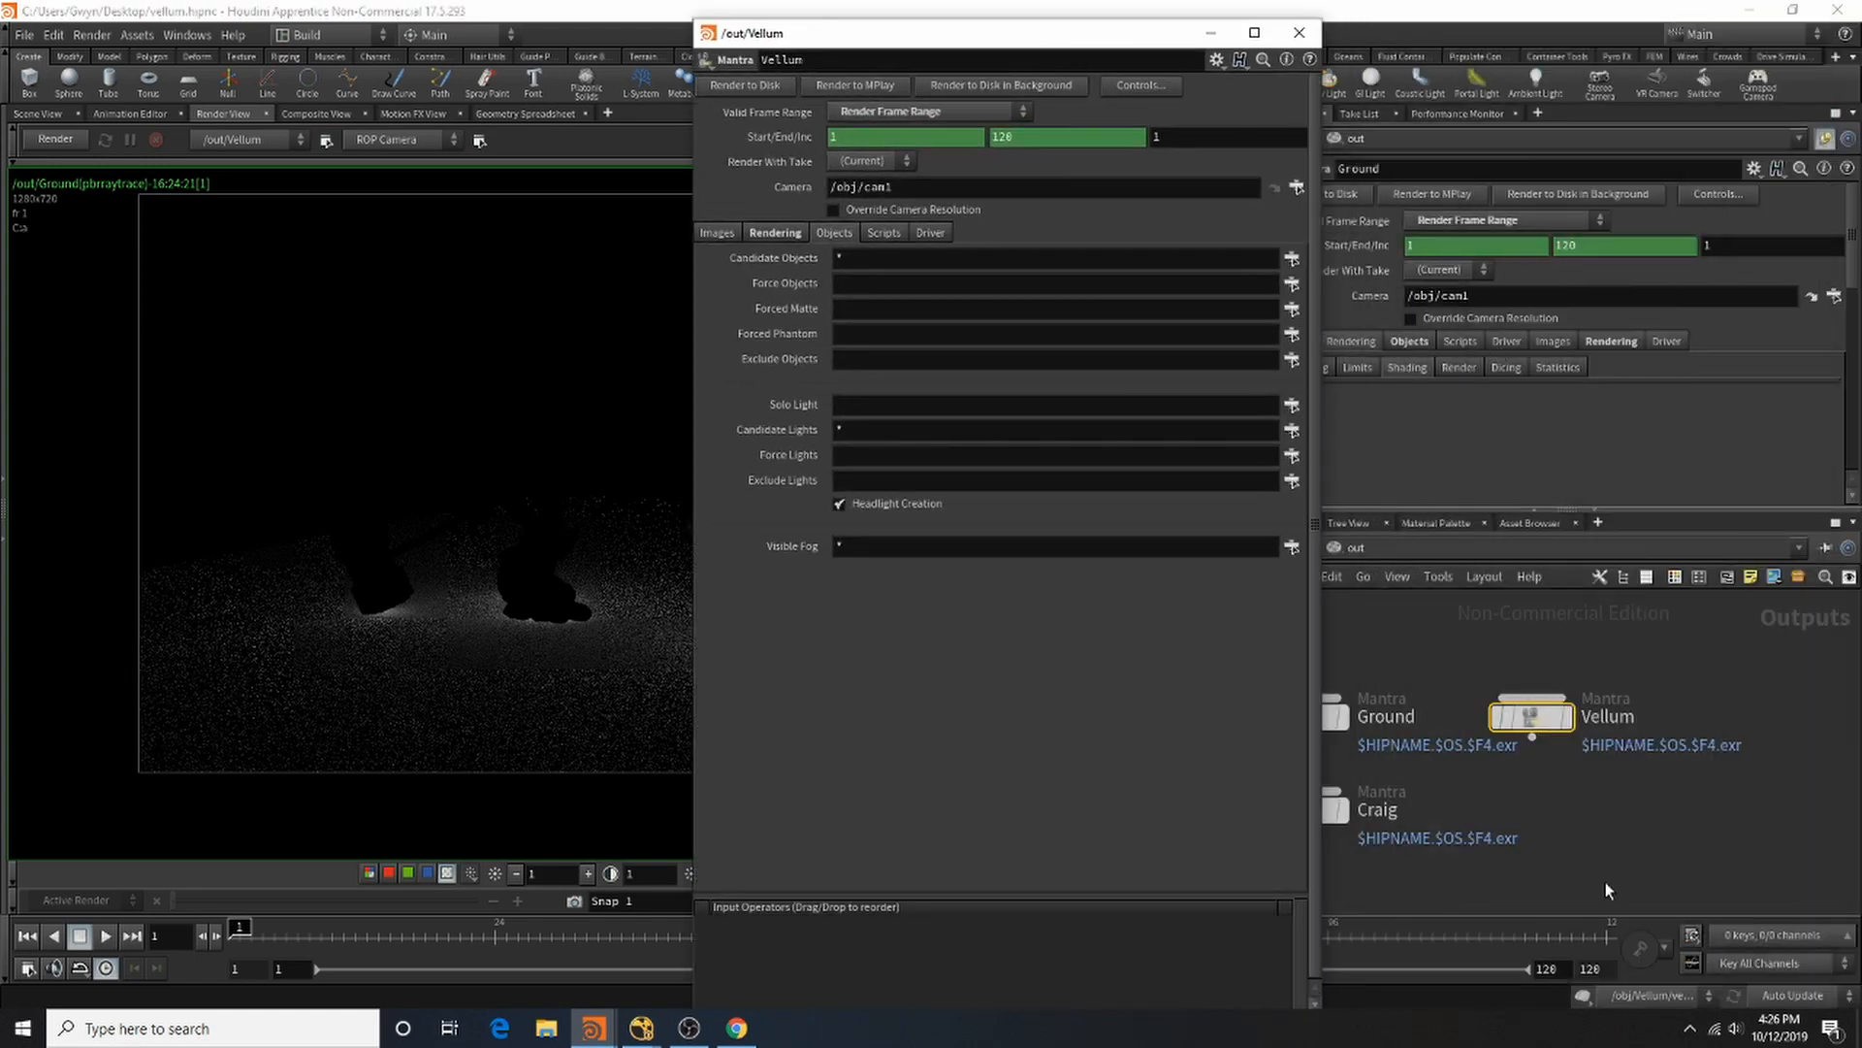
right_click(1539, 727)
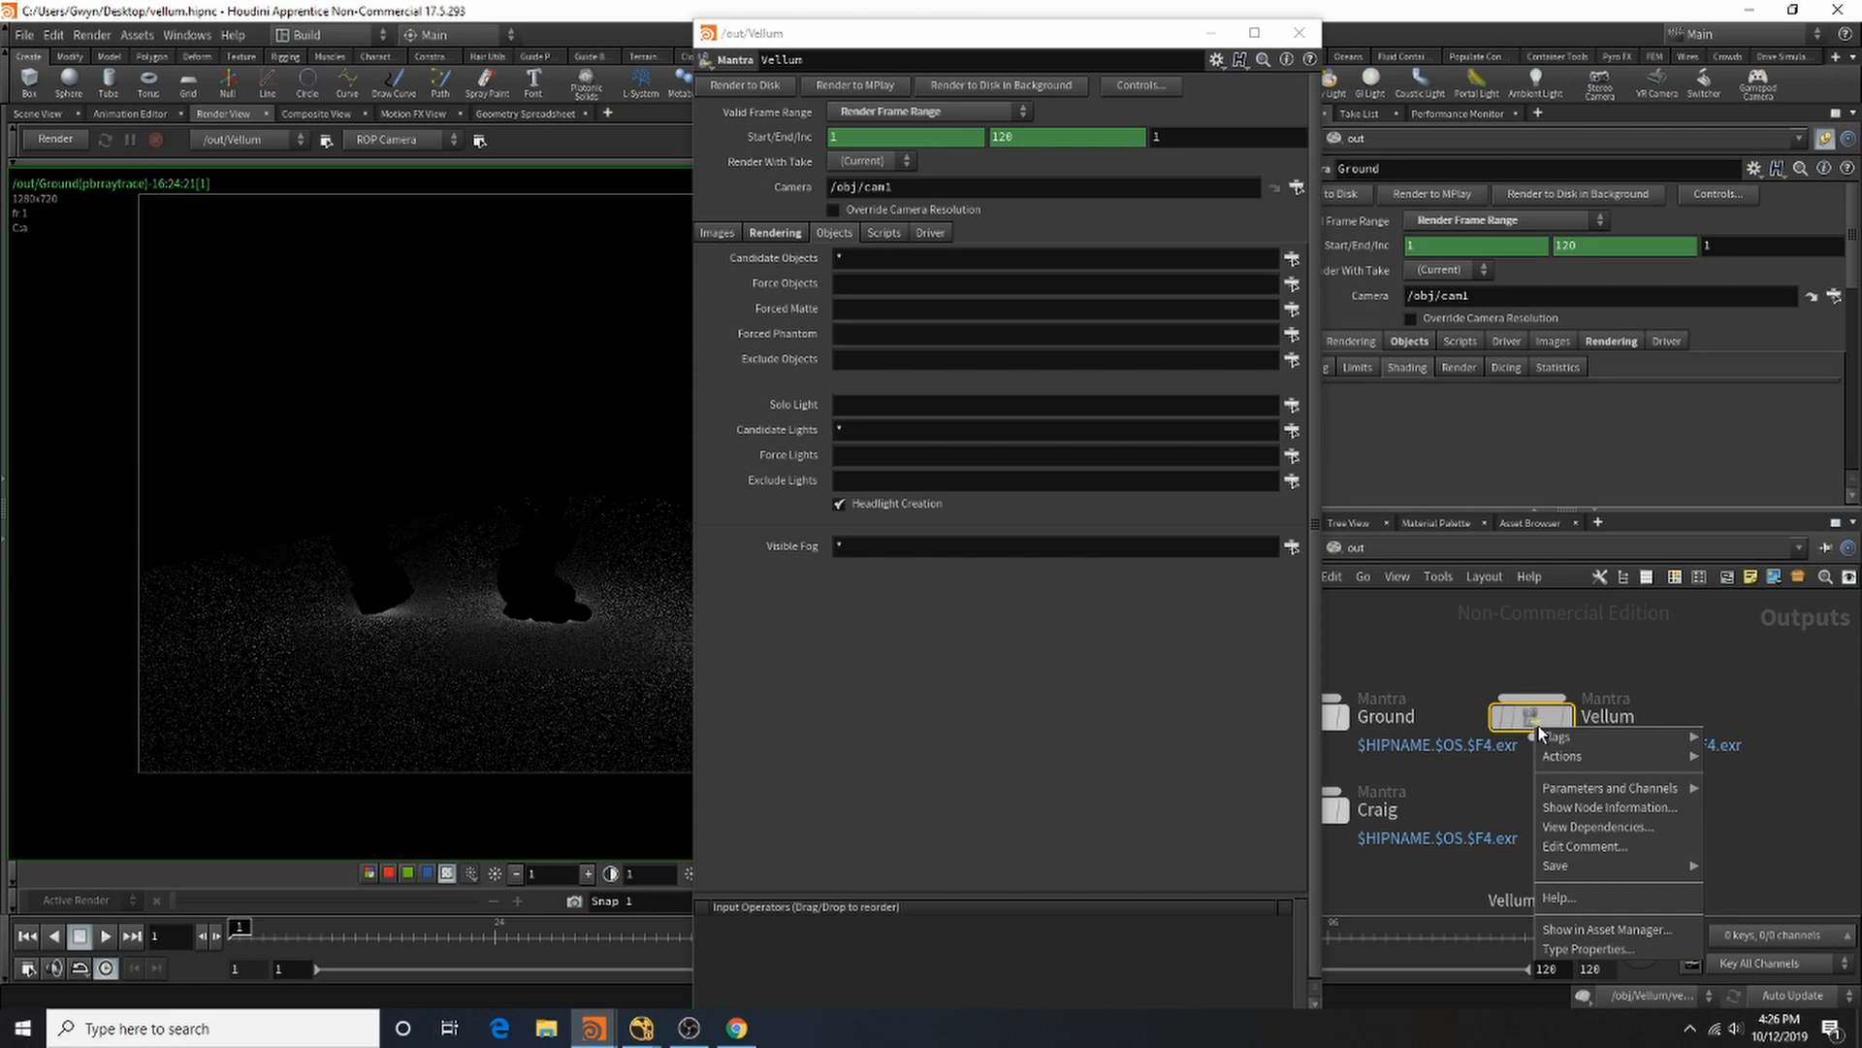
mouse_move(1572, 788)
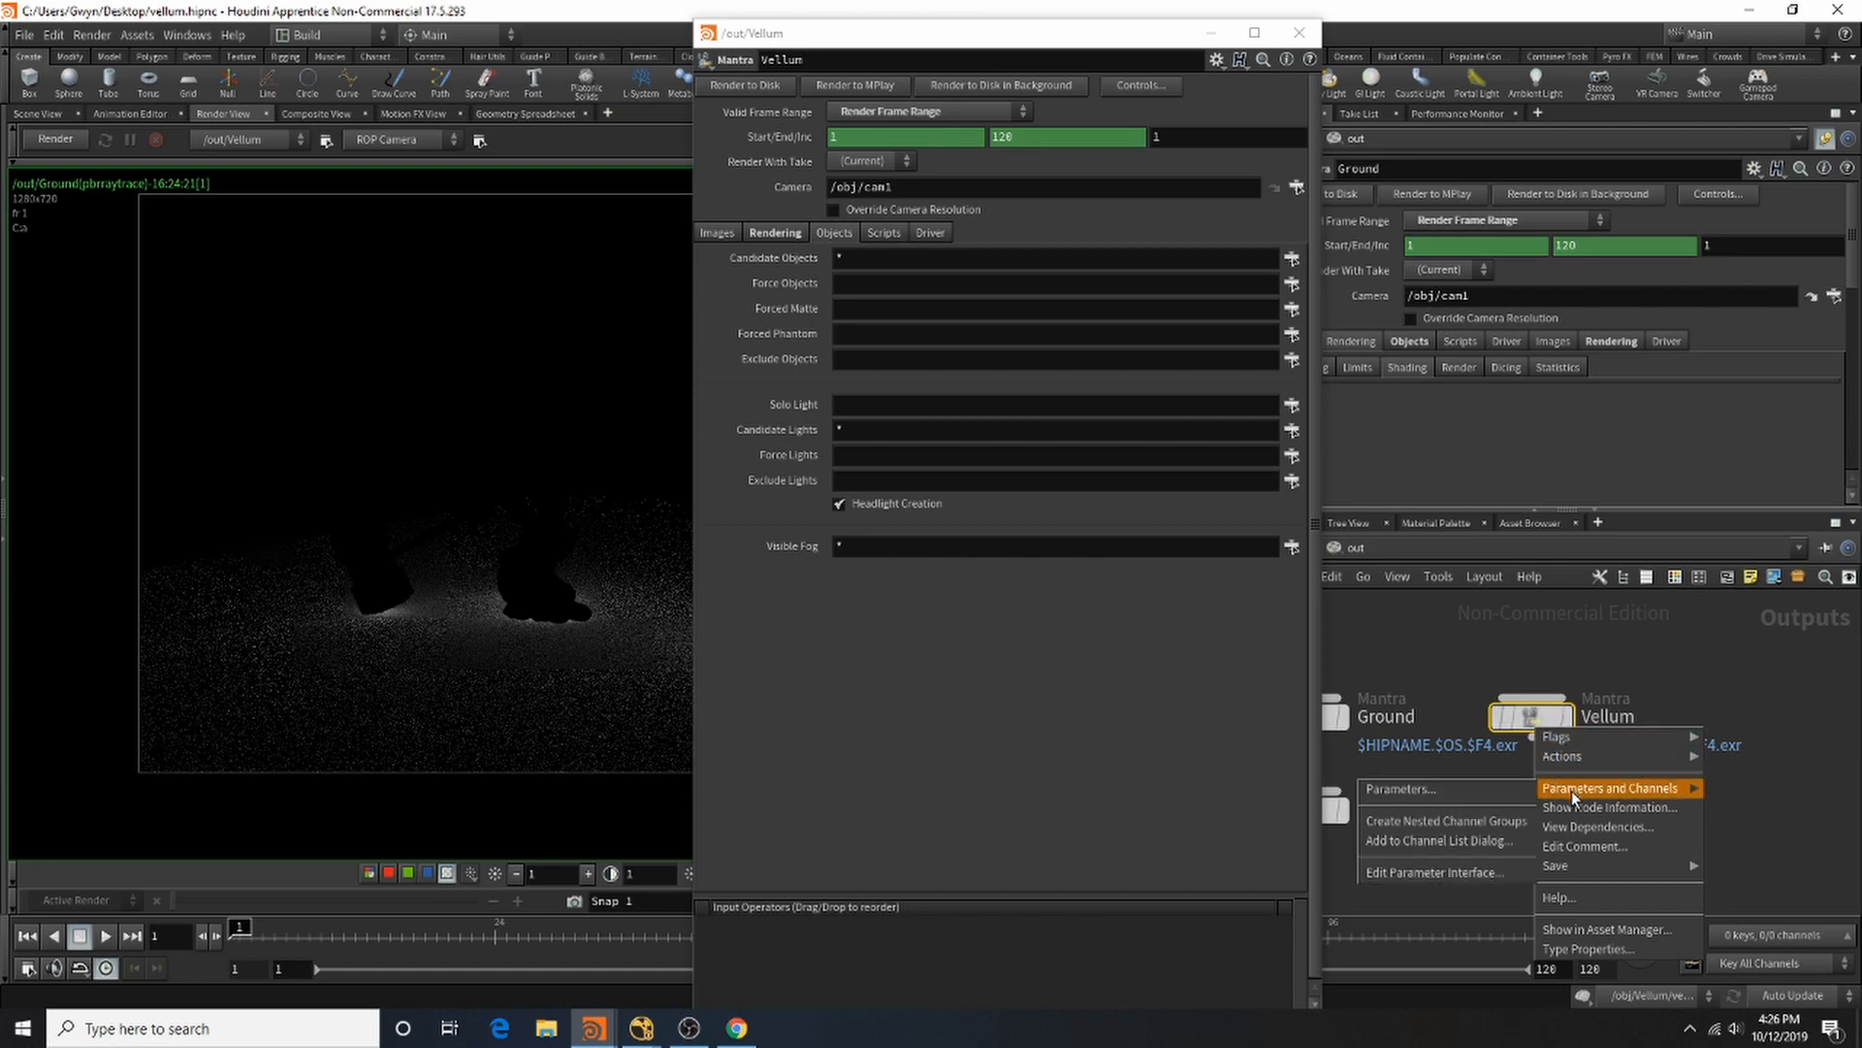
click(1479, 788)
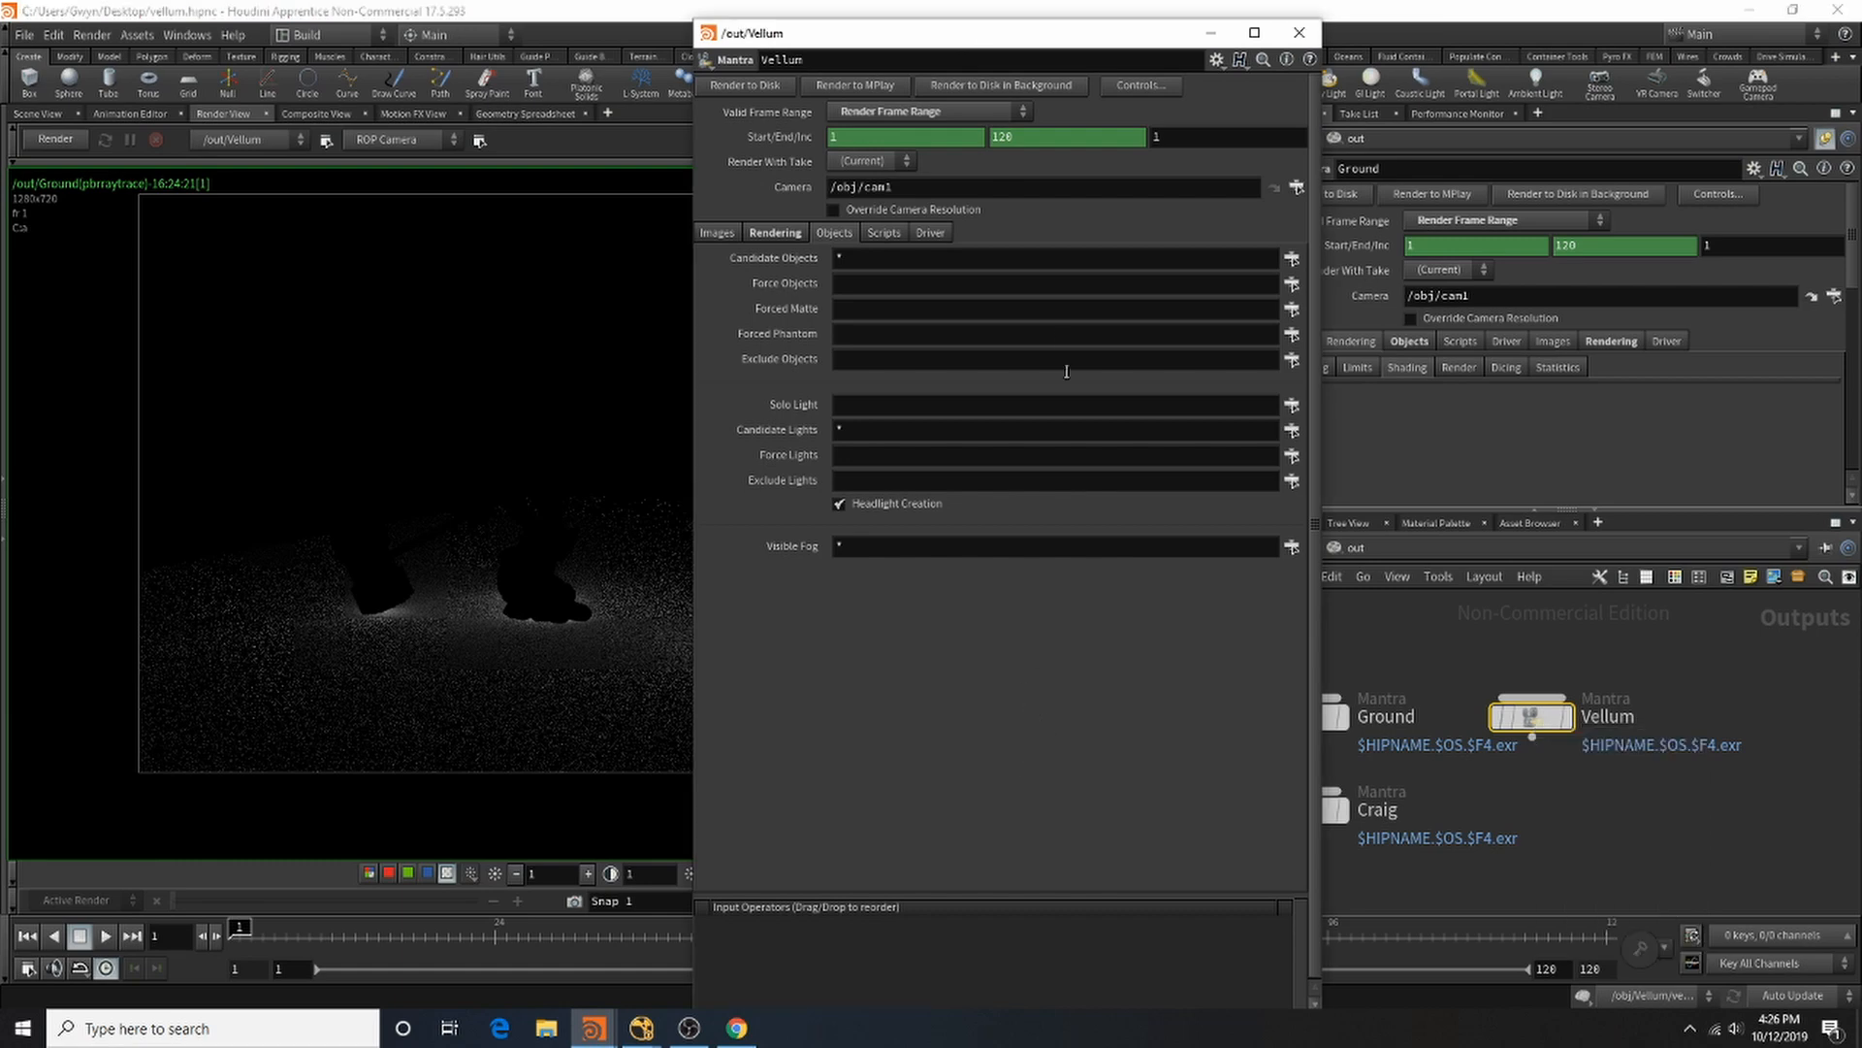
drag(927, 39, 1378, 54)
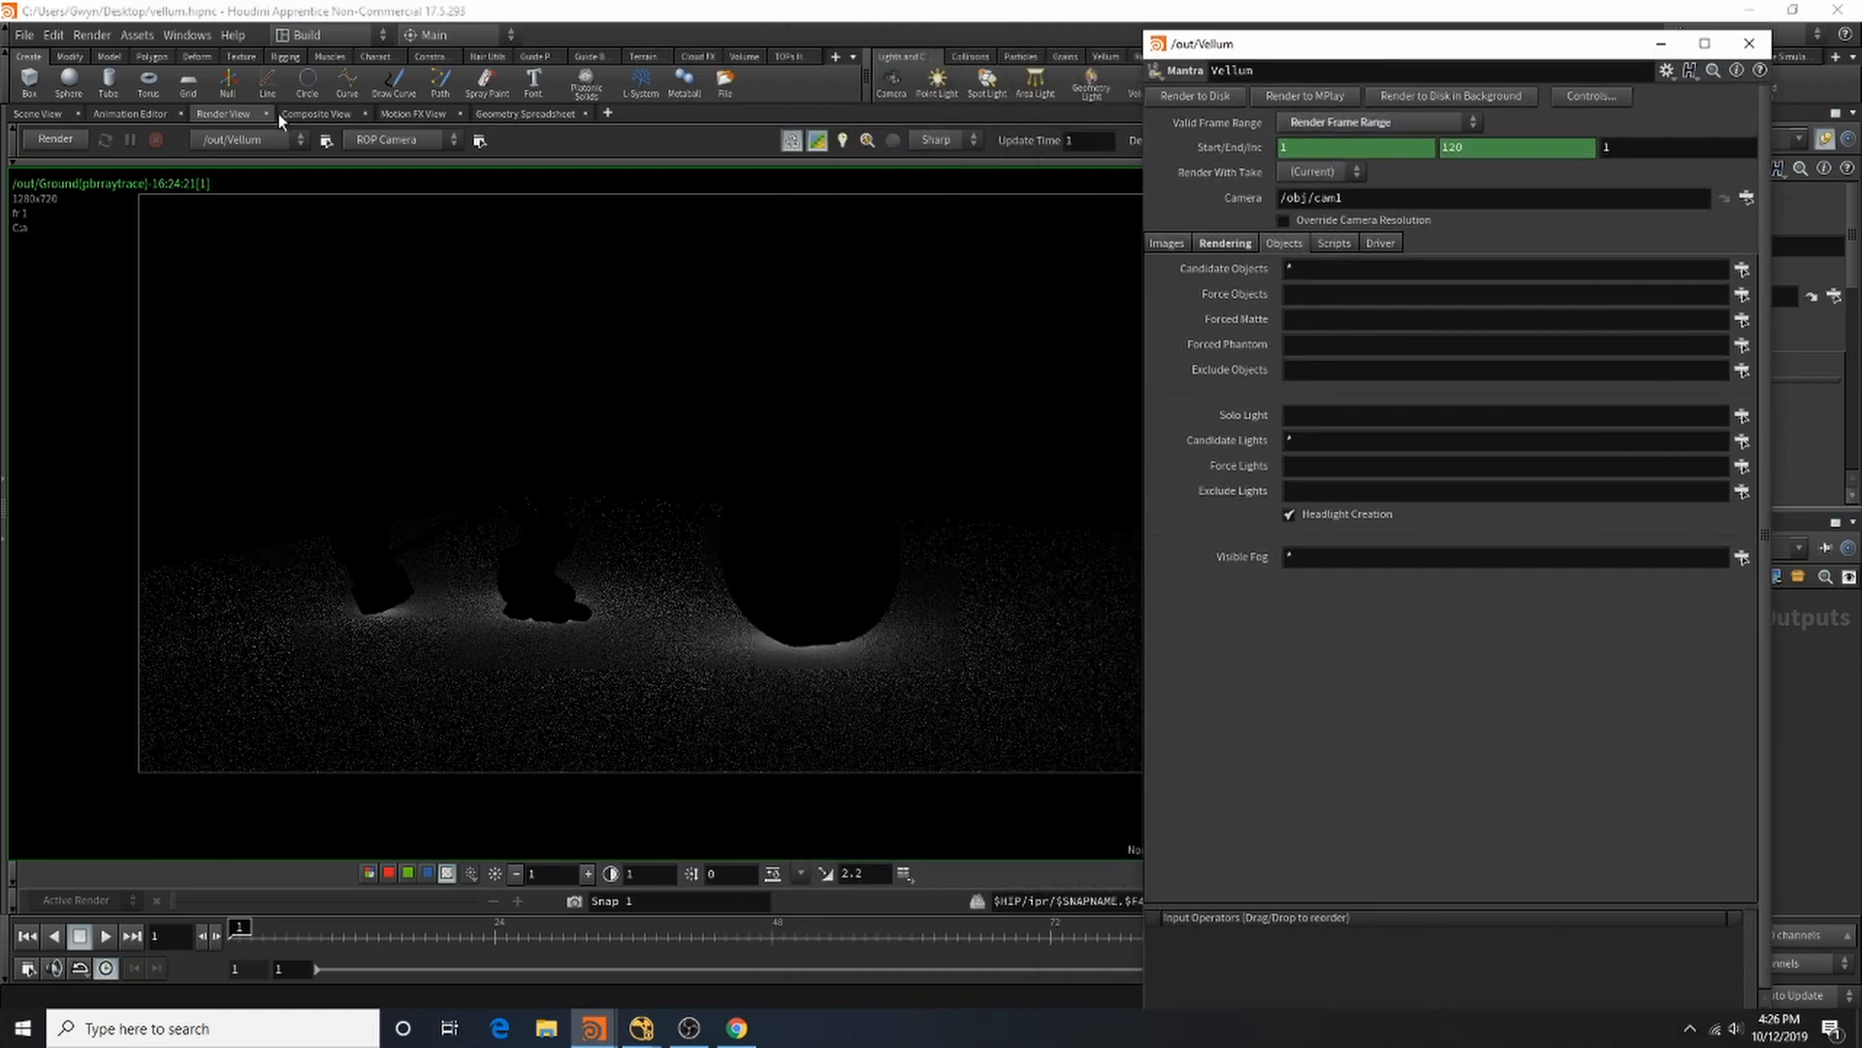
Step: Start a render of /out/Vellum in the Render View
click(237, 137)
click(55, 136)
click(59, 143)
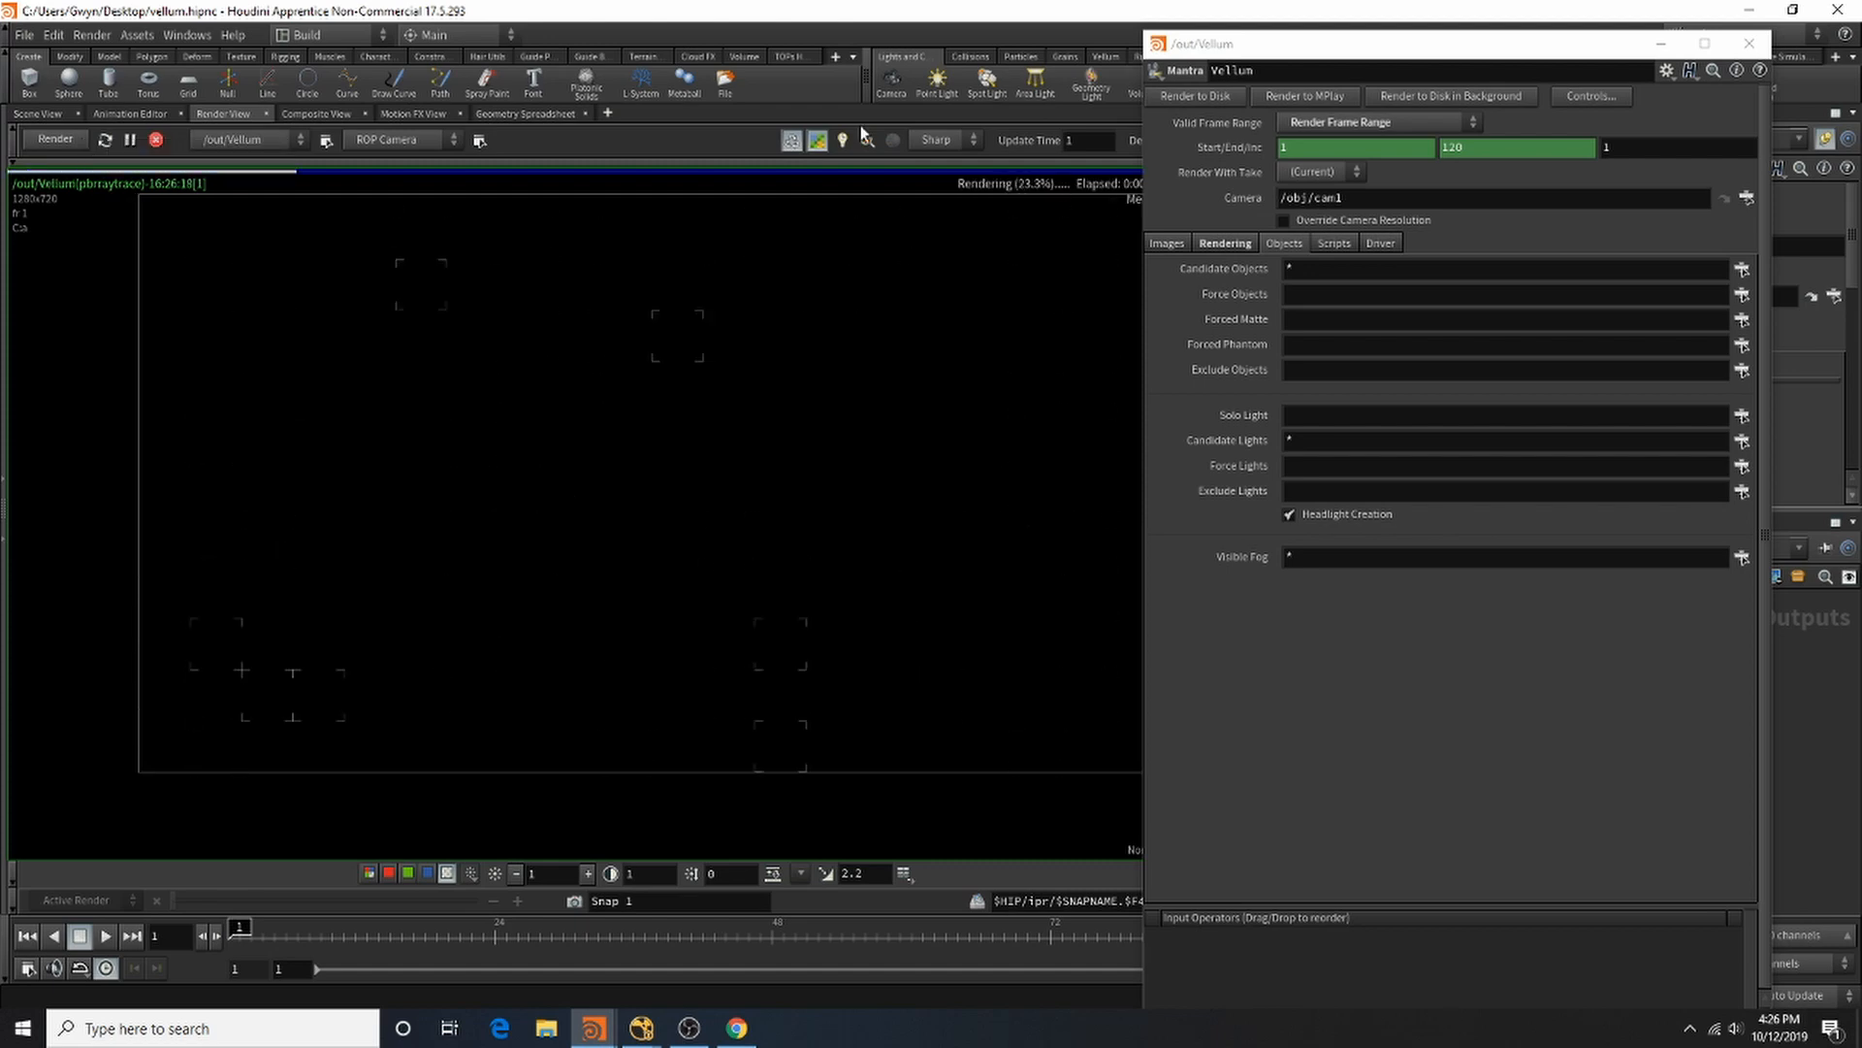
Step: Set the Force Objects of the Vellum Mantra node to Render_Vellum
click(1742, 269)
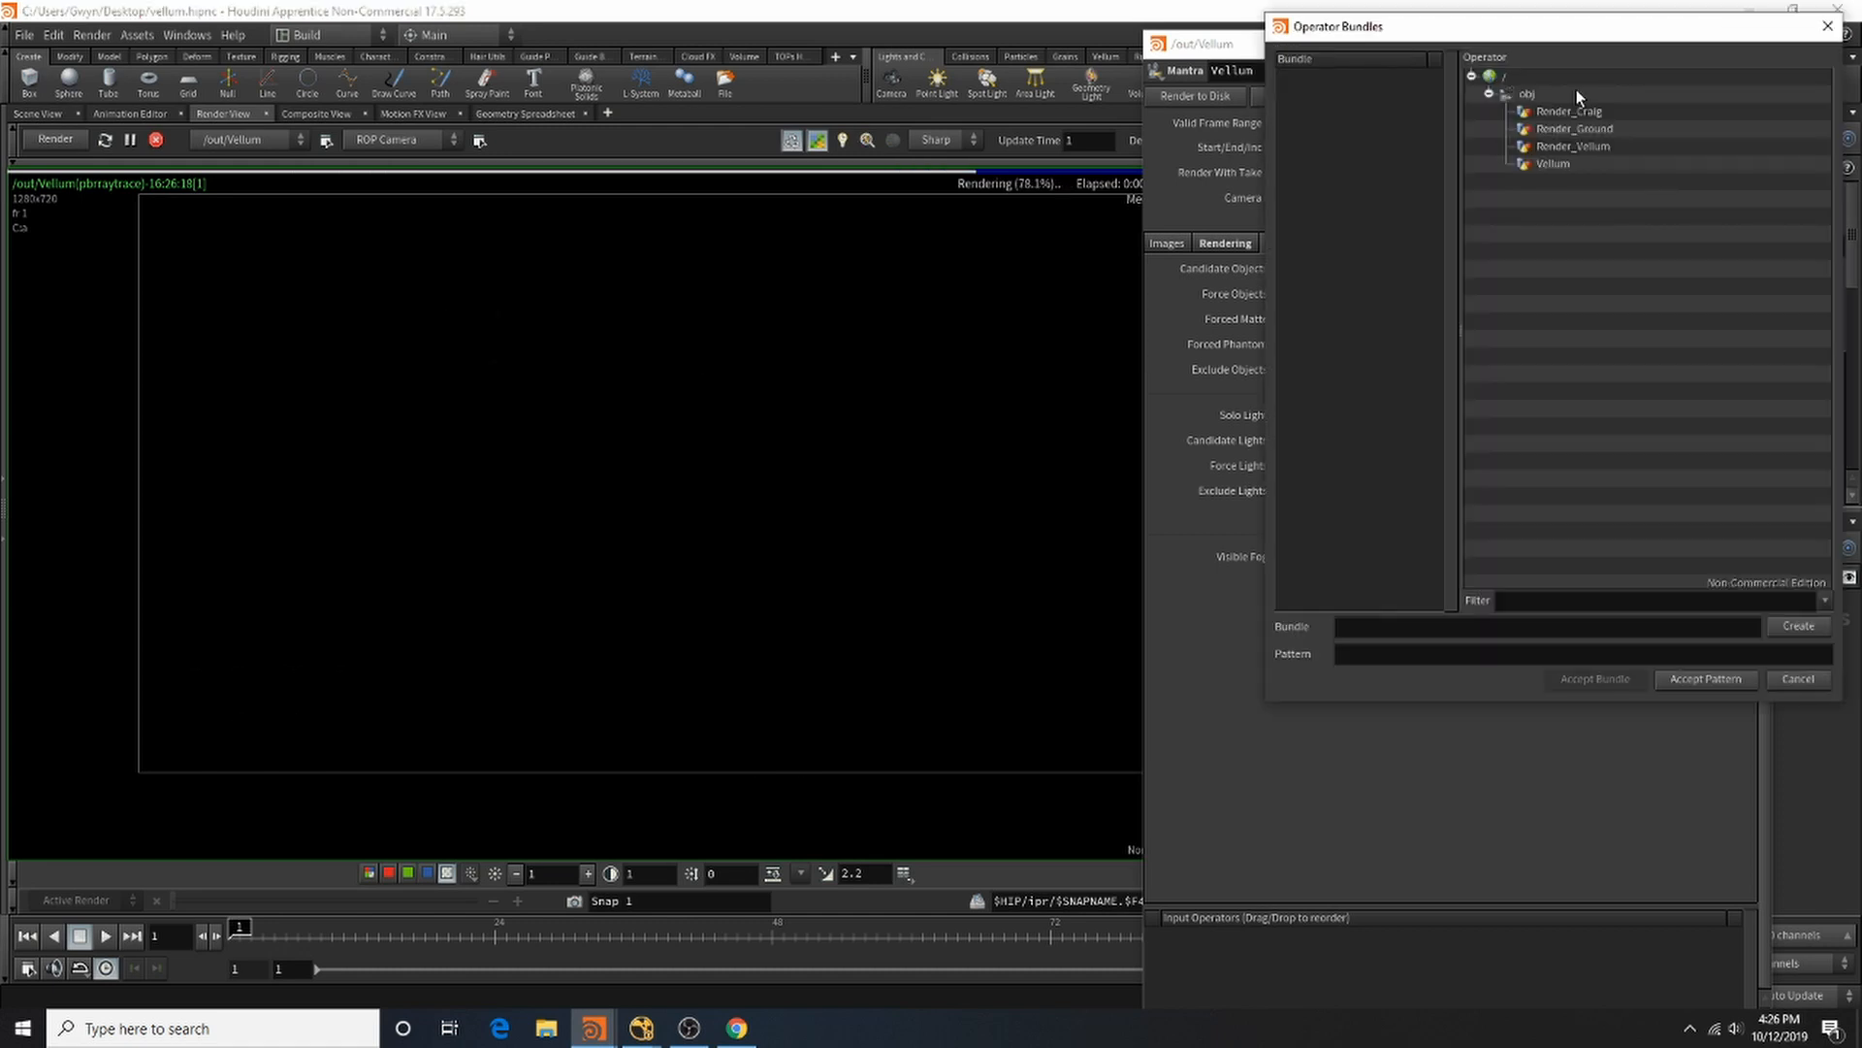
click(1558, 163)
click(1587, 128)
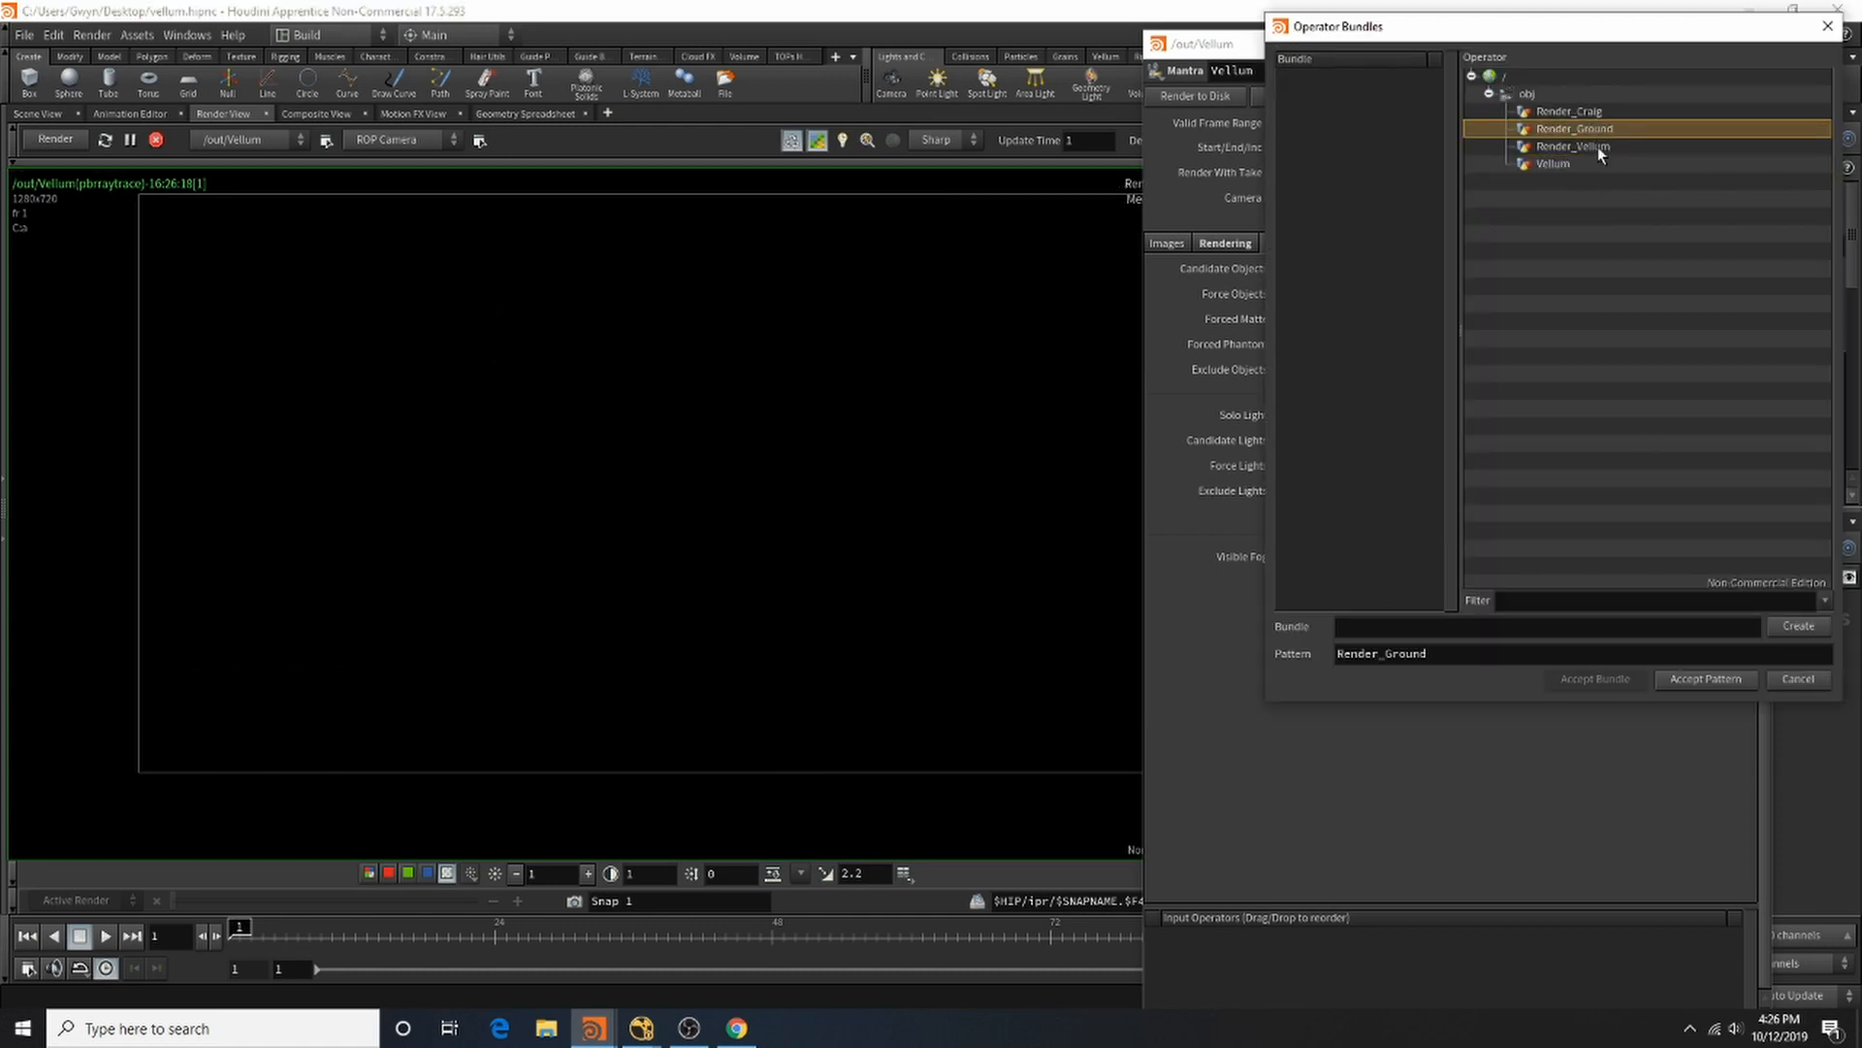
click(1597, 146)
click(1733, 677)
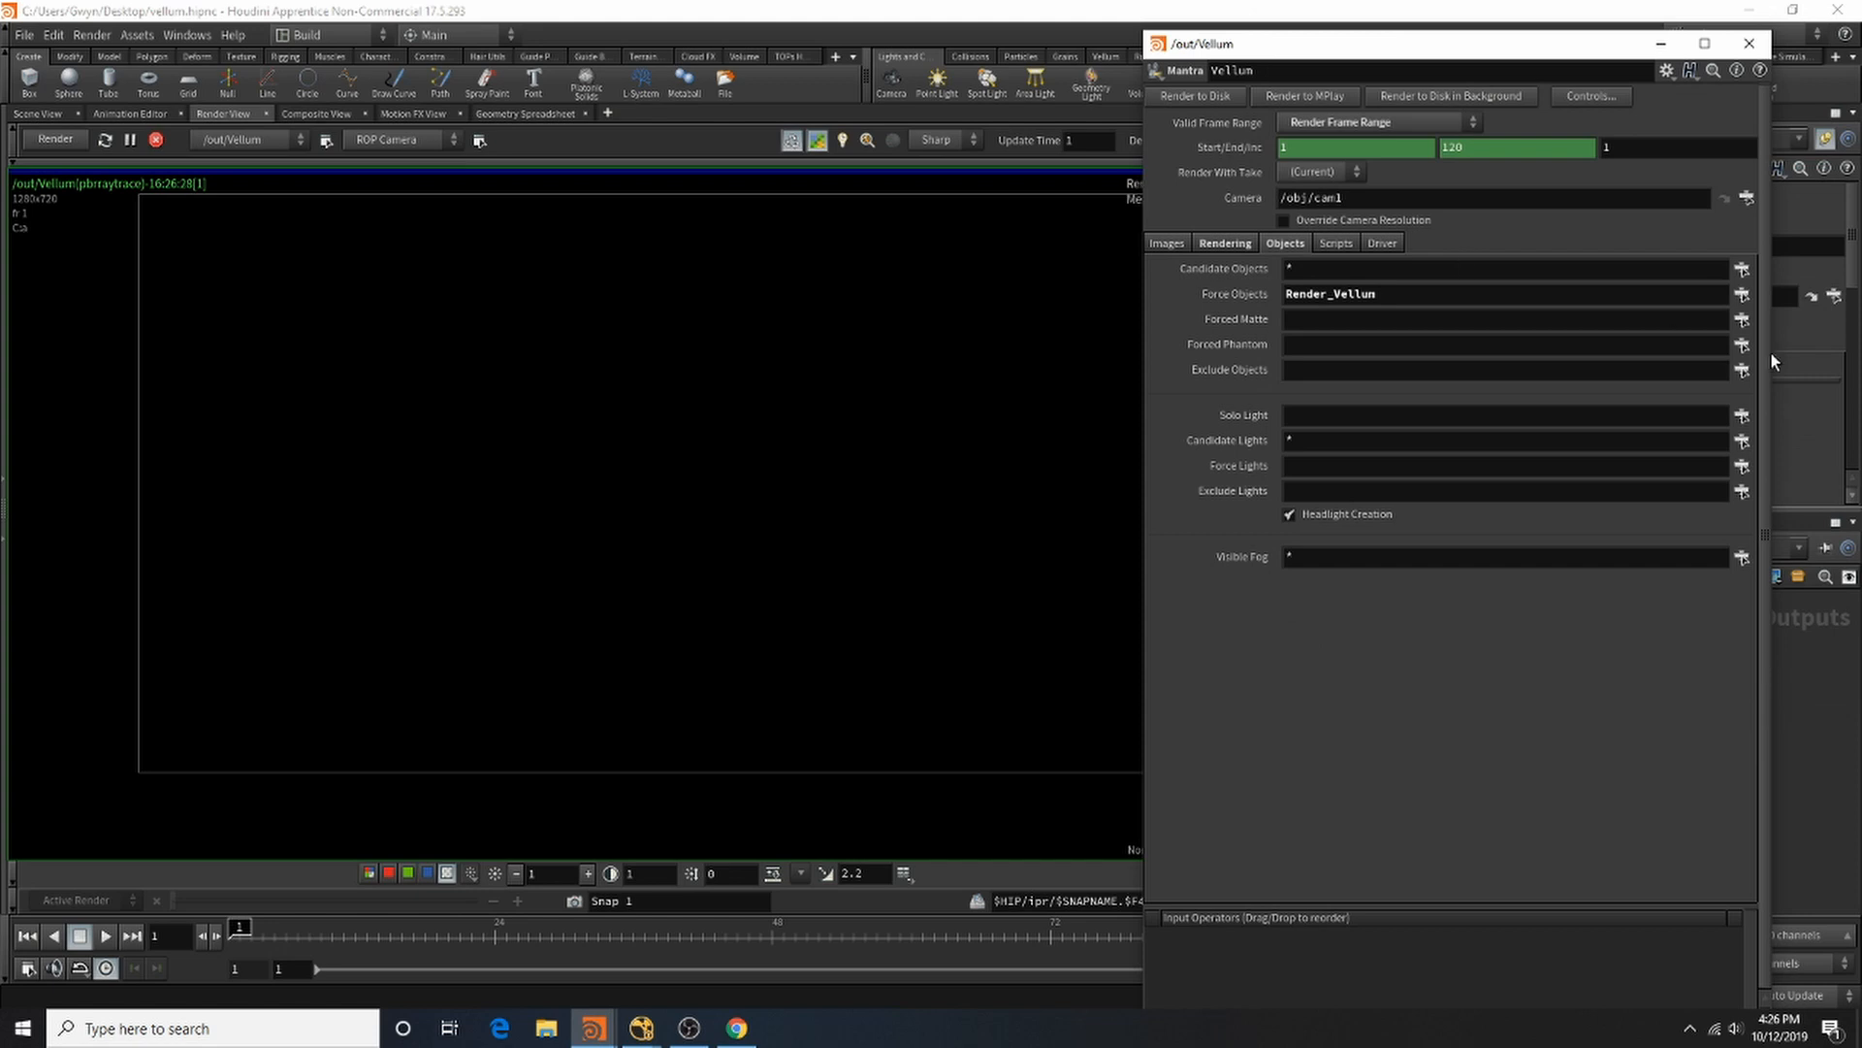
Step: Set the Forced Matte of the Vellum Mantra node to Render_Ground and Render_Craig
click(1741, 337)
click(1586, 128)
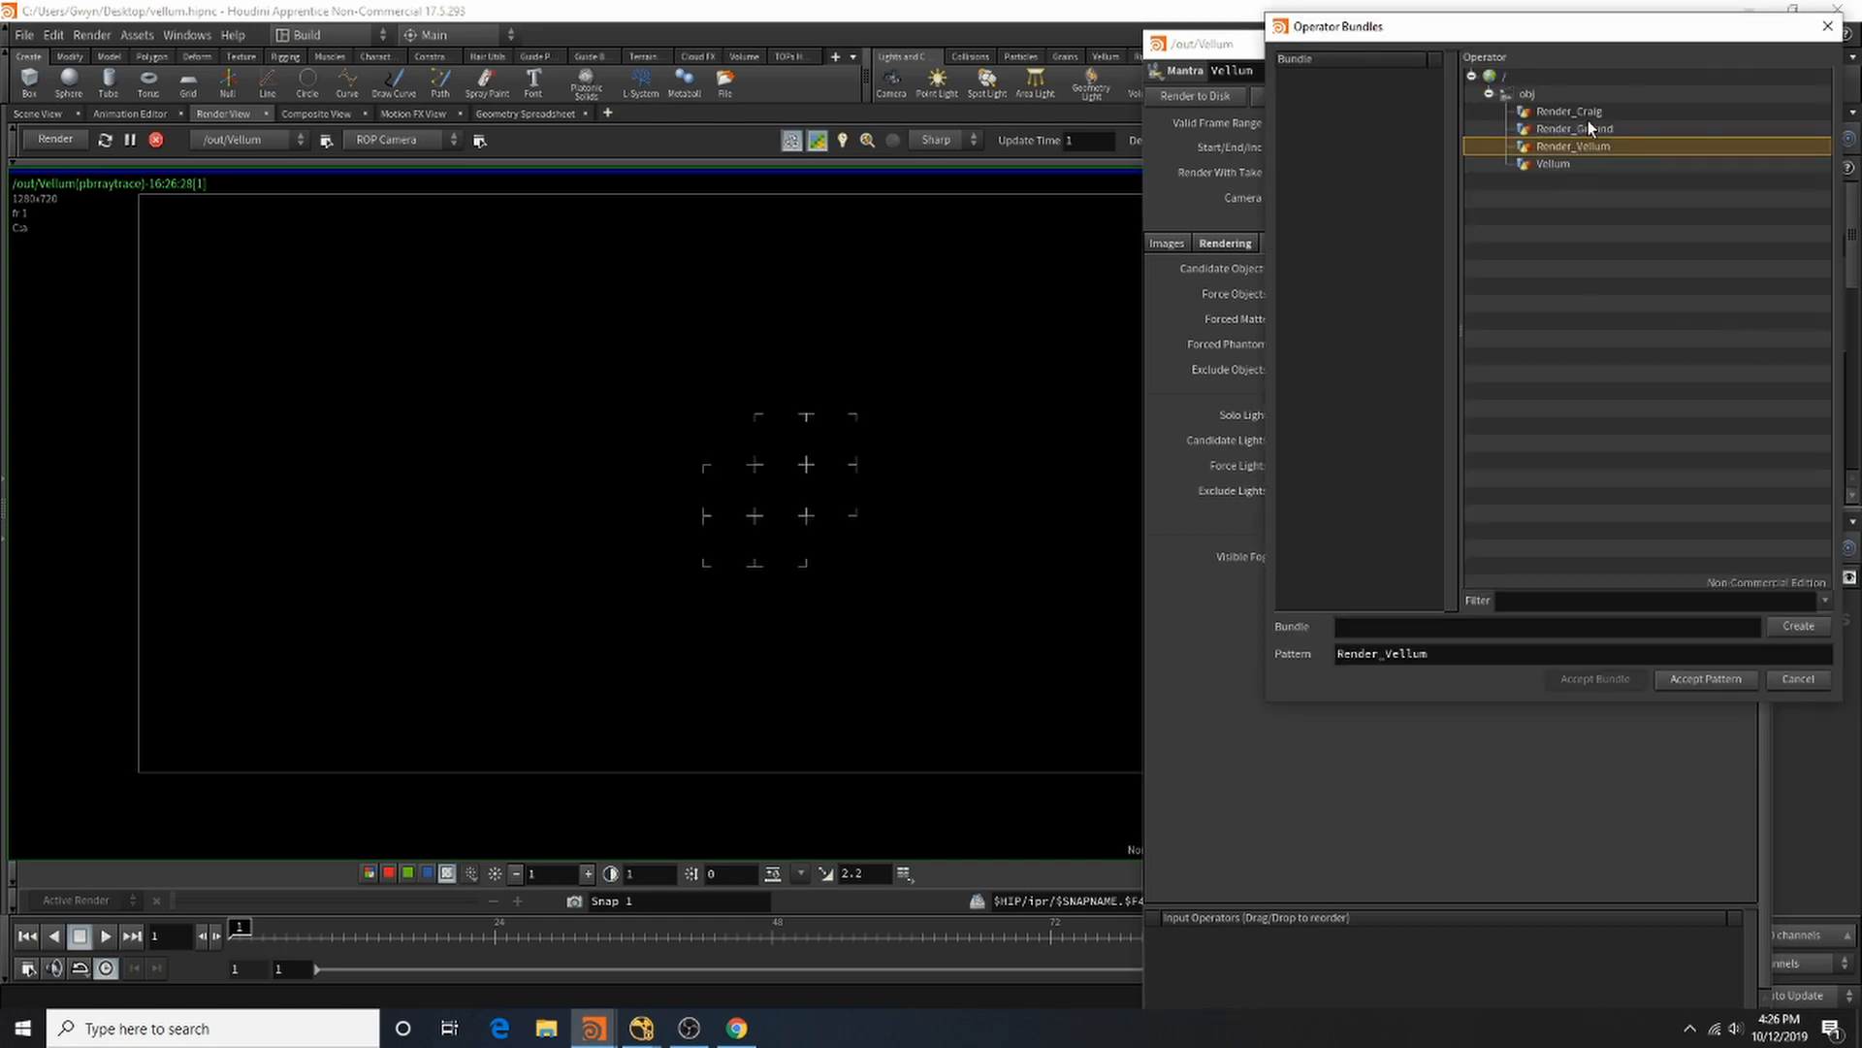
ctrl+click(1588, 113)
click(1722, 681)
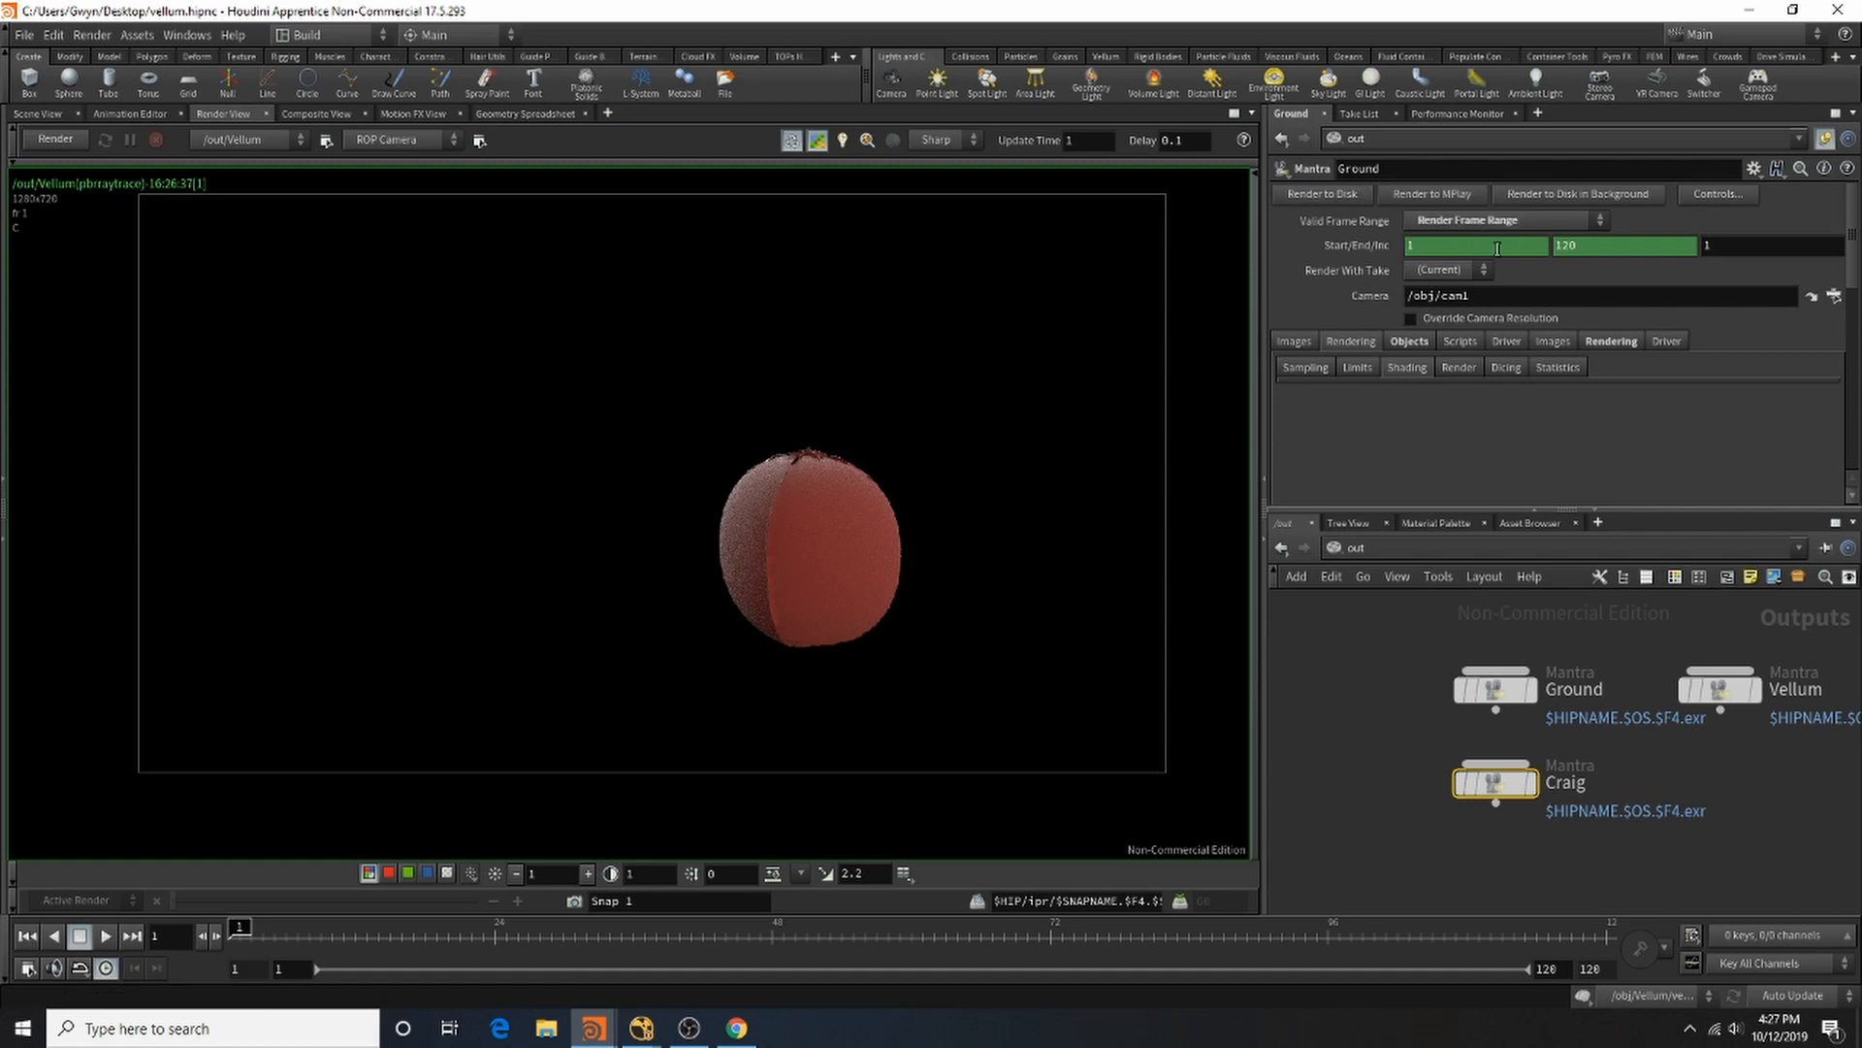
Step: Show the output picture settings of the Ground Mantra node
click(1305, 339)
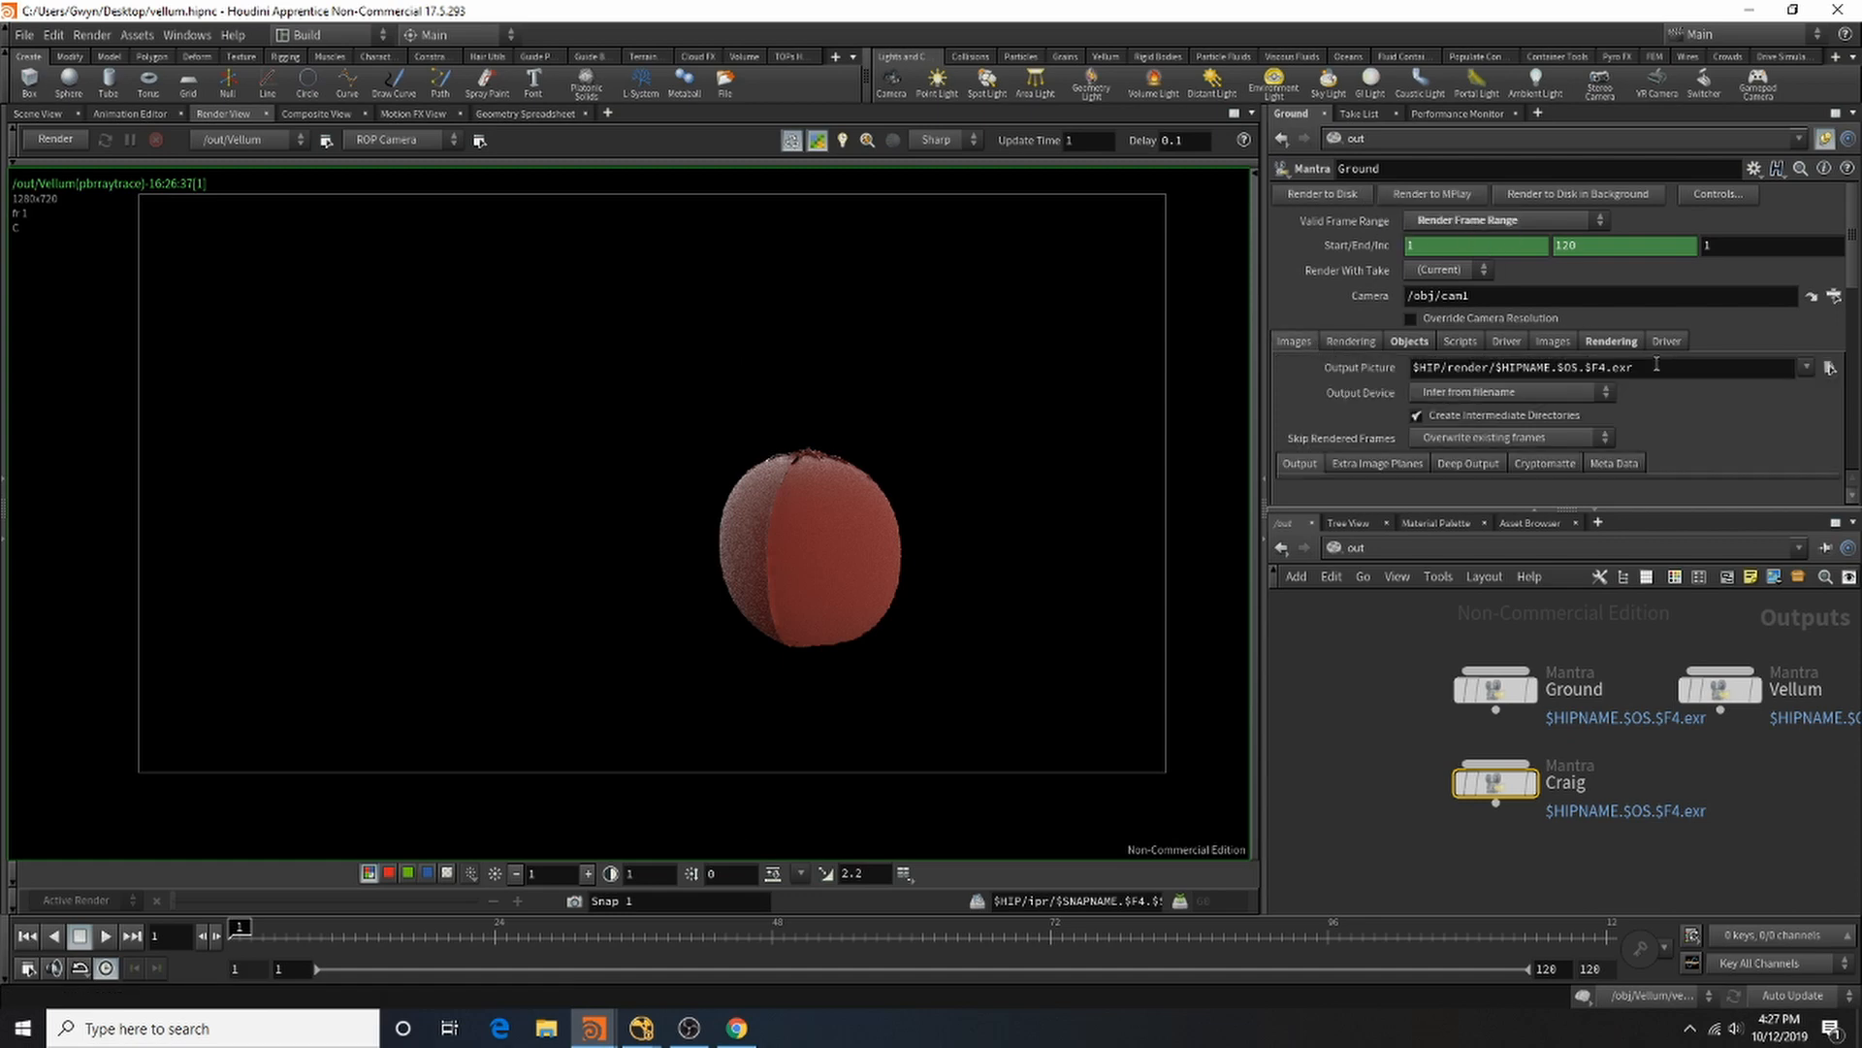